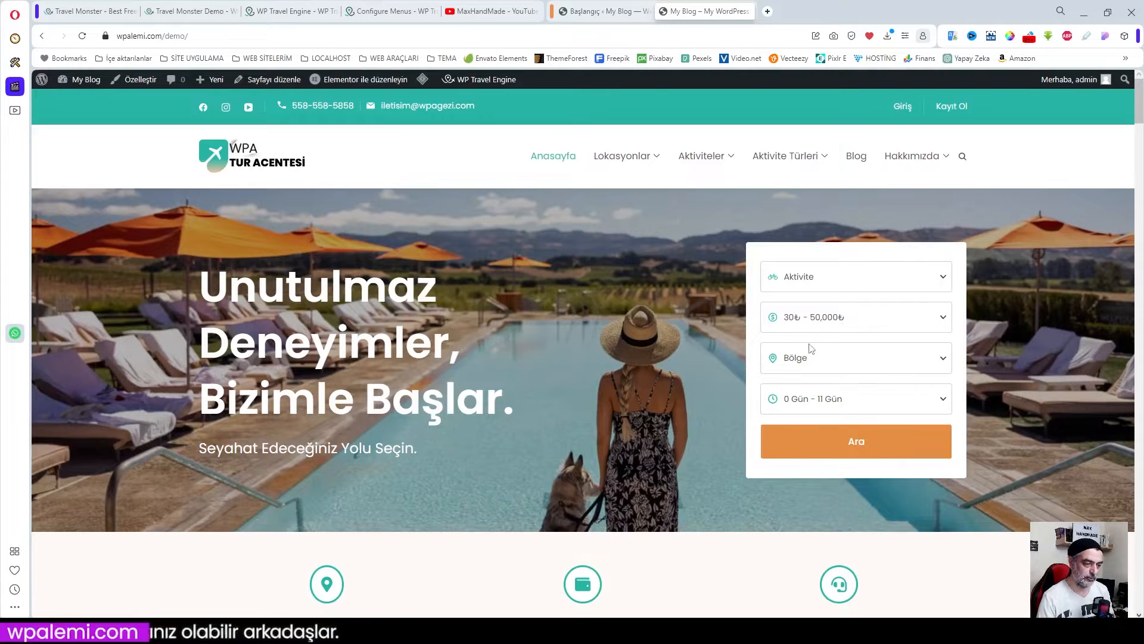
# - Review the travel agency homepage's hero banner with its tour search form and the three service highlights below it
pyautogui.scroll(-3, 569, 285)
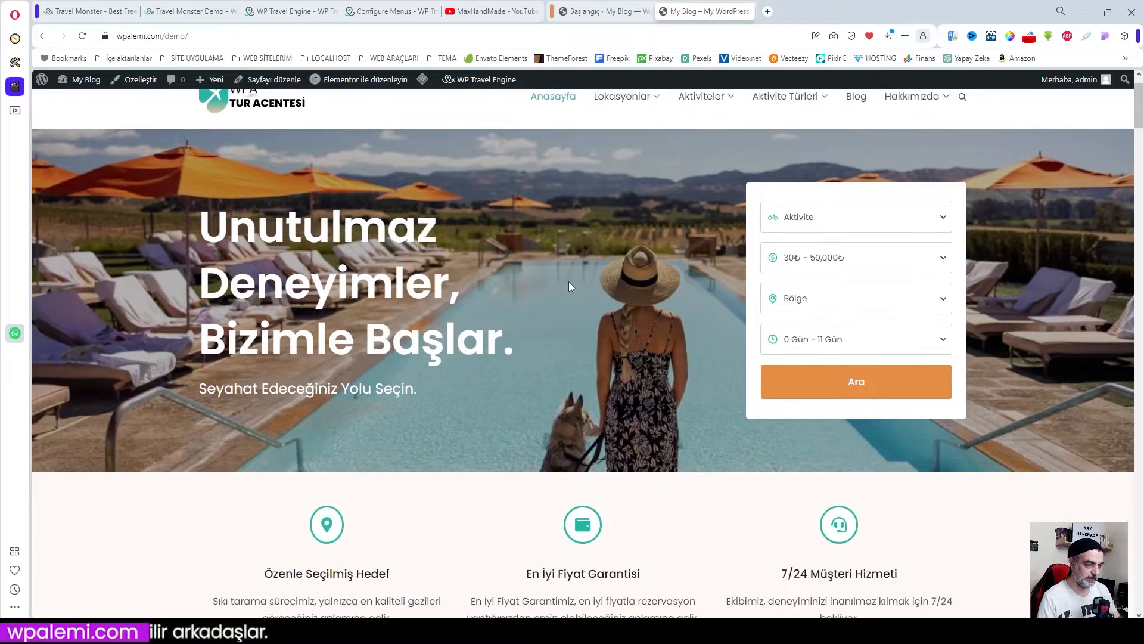
pyautogui.scroll(3, 568, 286)
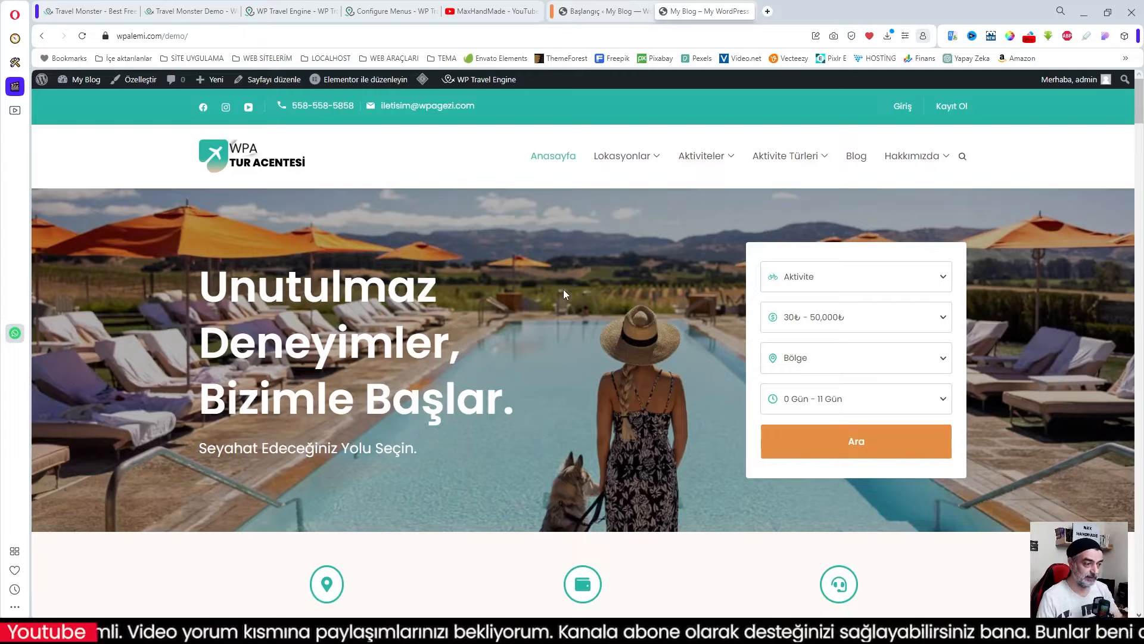
pyautogui.scroll(-4, 563, 288)
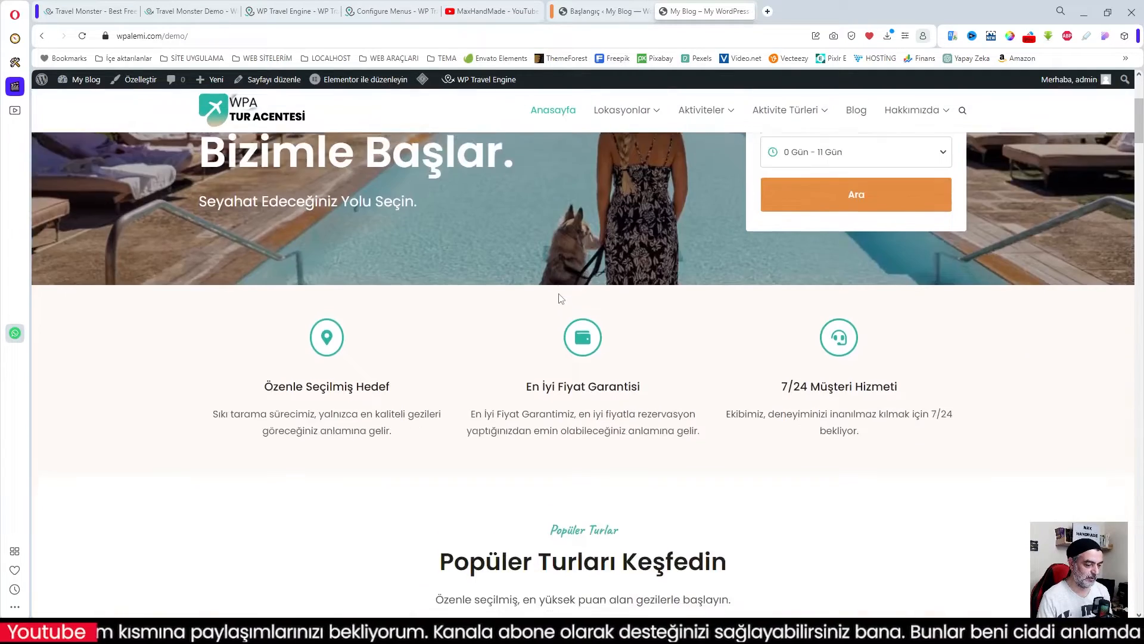
# - Examine the "Popüler Turları Keşfedin" tour cards, including their discount badges, regions, durations, group sizes and prices
pyautogui.scroll(-6, 560, 298)
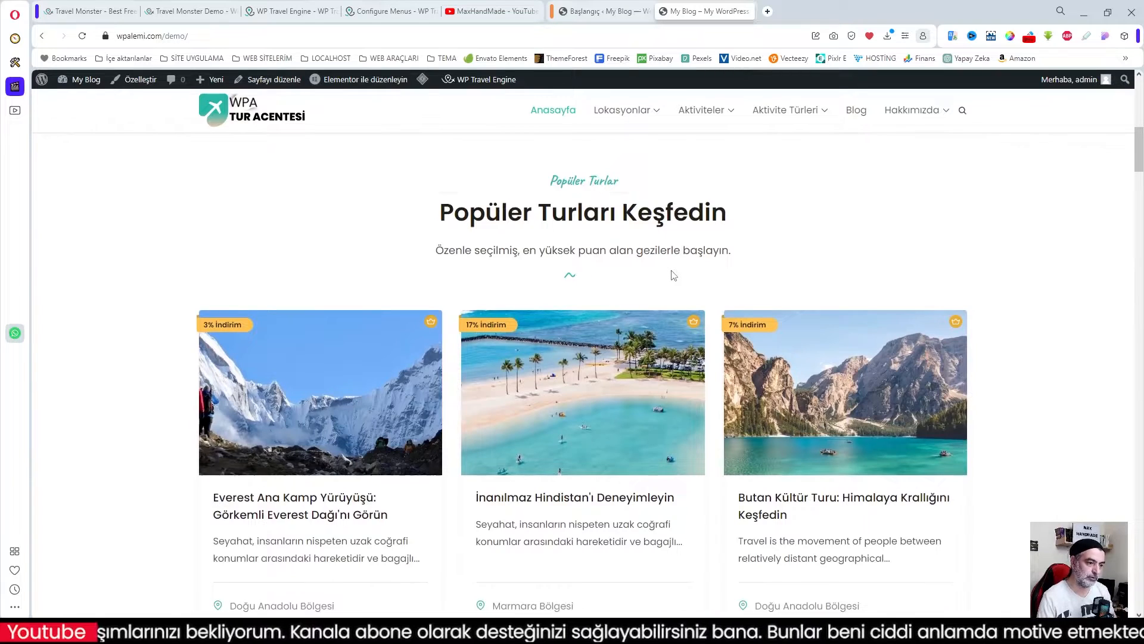
pyautogui.scroll(-1, 674, 275)
pyautogui.scroll(-6, 702, 370)
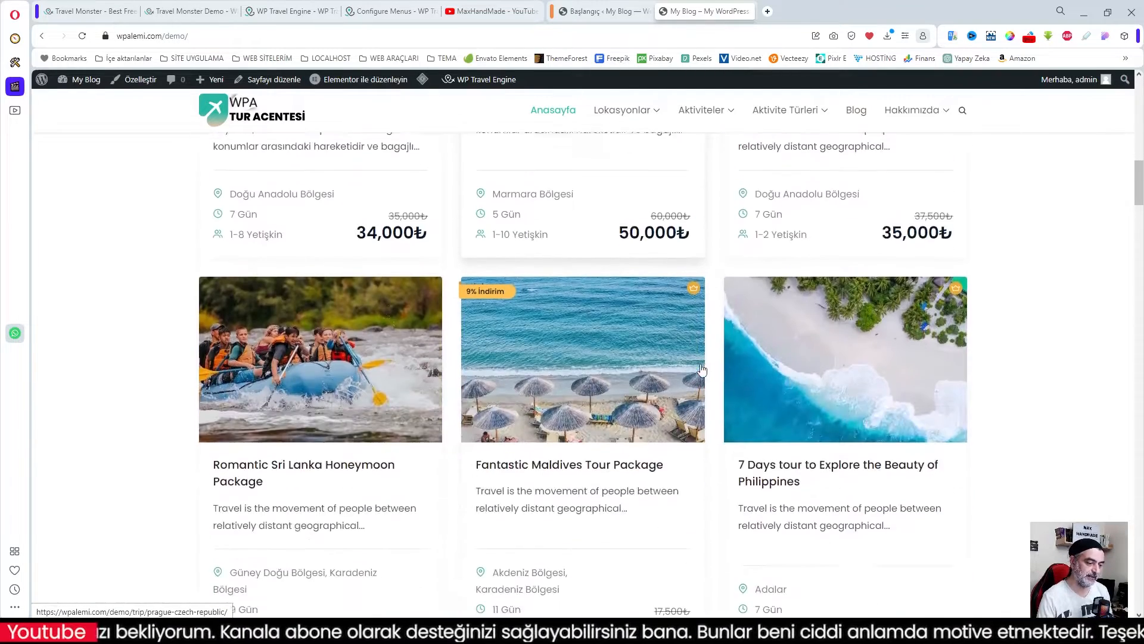
pyautogui.scroll(-3, 702, 370)
pyautogui.scroll(5, 702, 369)
pyautogui.scroll(4, 548, 355)
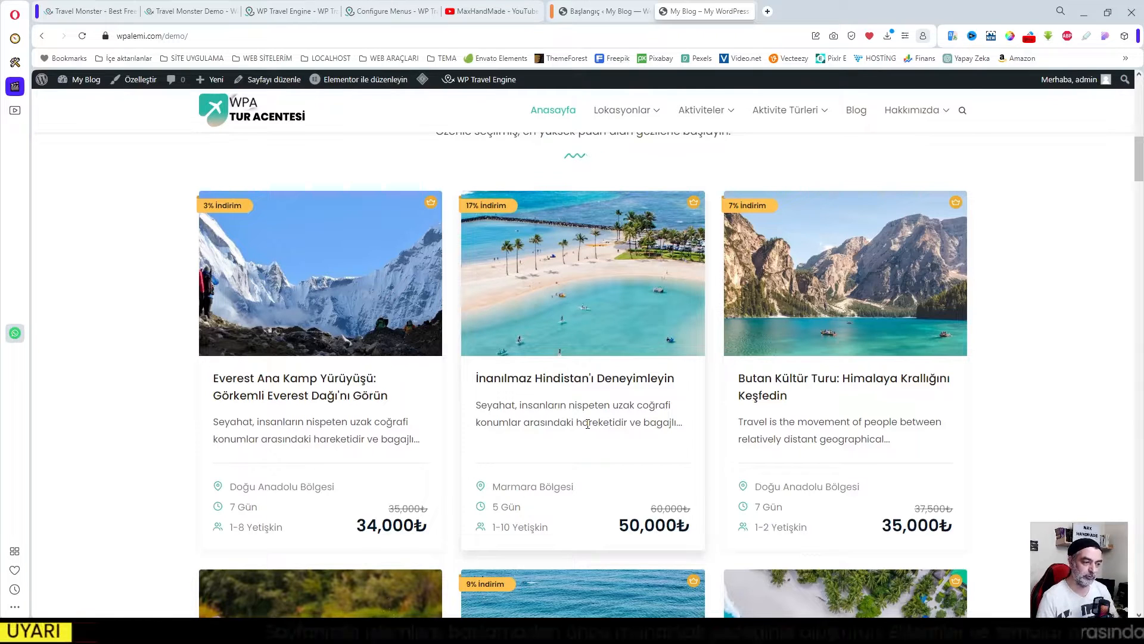
pyautogui.scroll(-1, 587, 424)
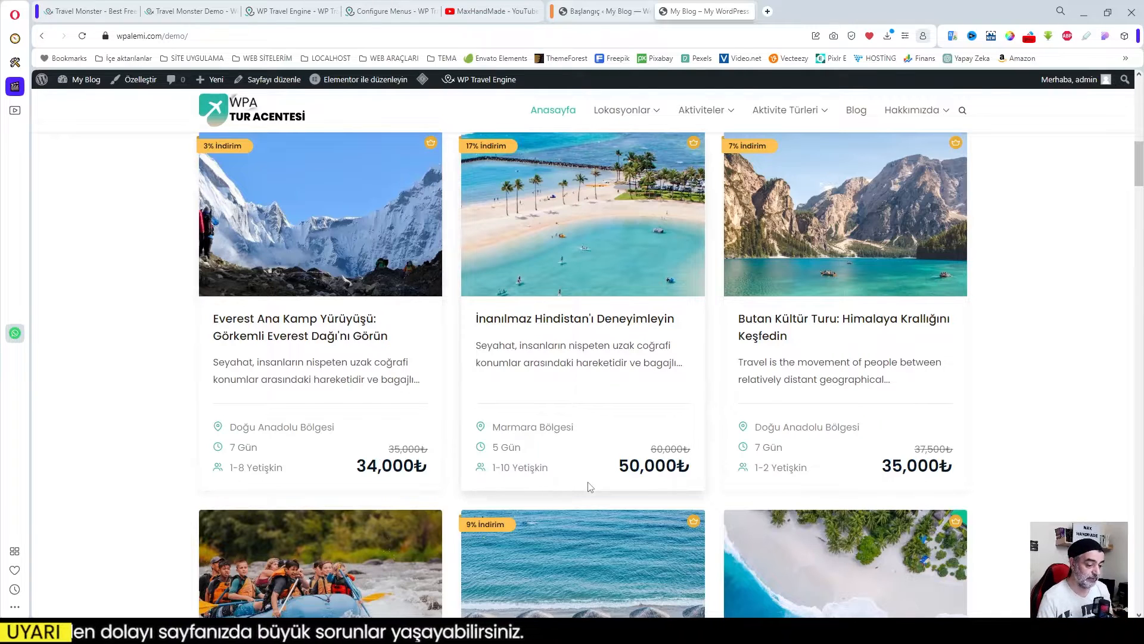
pyautogui.scroll(-8, 587, 484)
pyautogui.scroll(2, 590, 484)
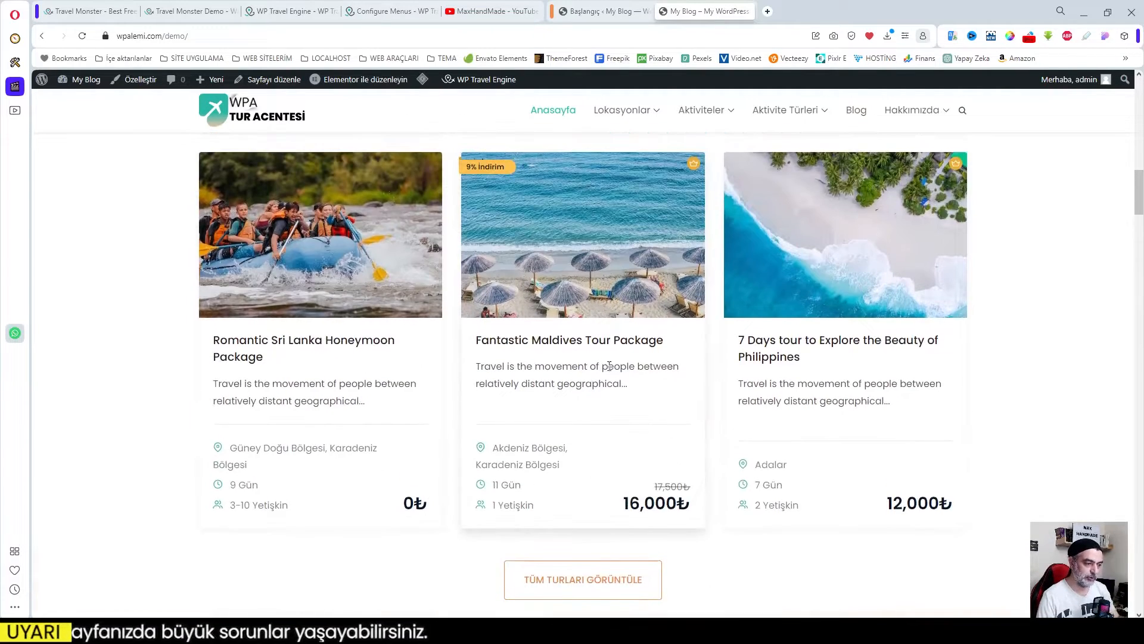
pyautogui.scroll(-6, 557, 401)
pyautogui.scroll(4, 556, 400)
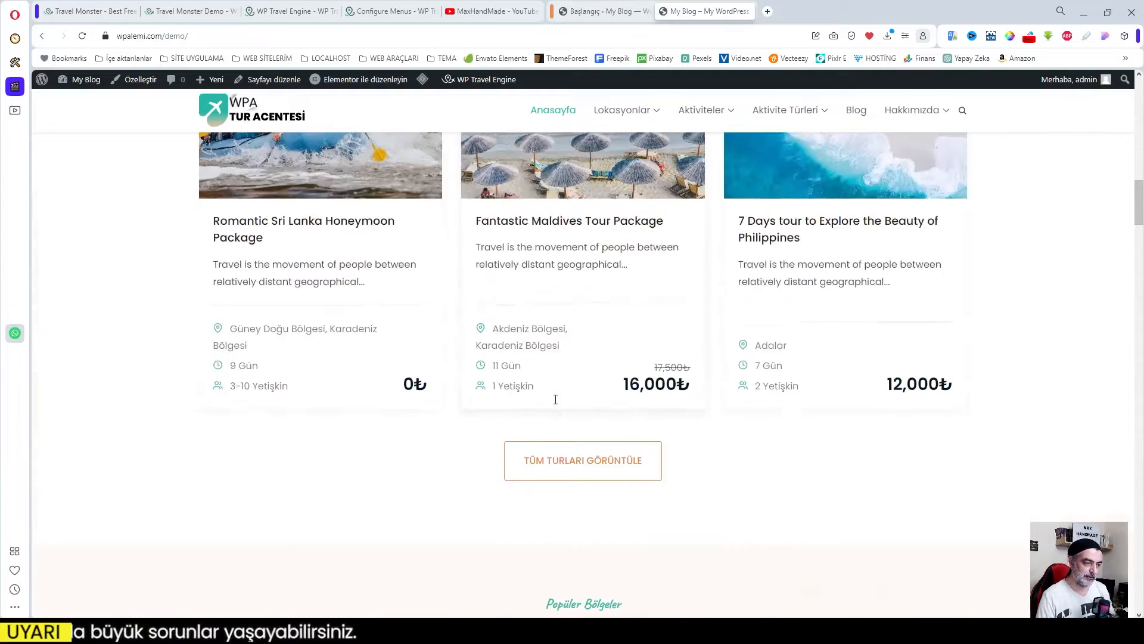
pyautogui.scroll(5, 555, 399)
pyautogui.scroll(2, 556, 399)
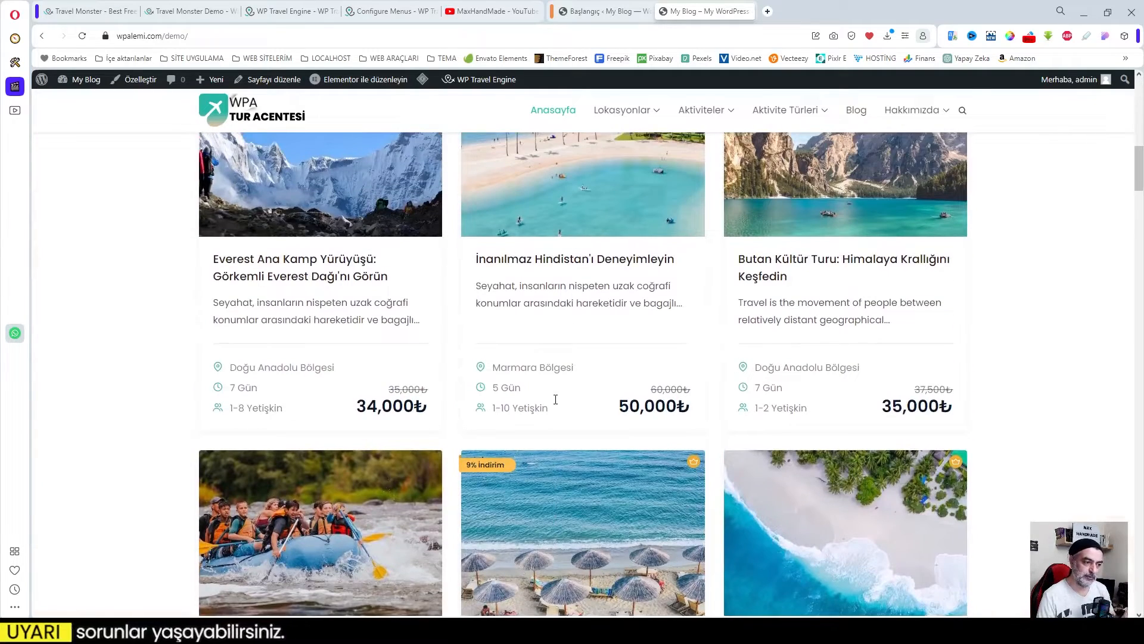
pyautogui.scroll(1, 555, 399)
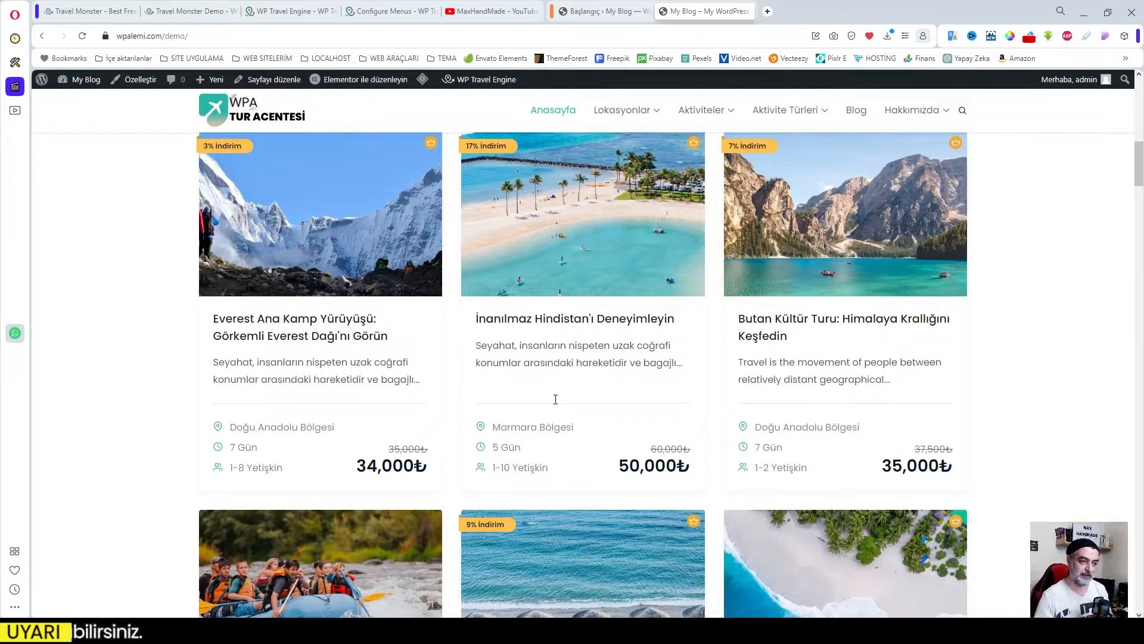
pyautogui.moveTo(689, 112)
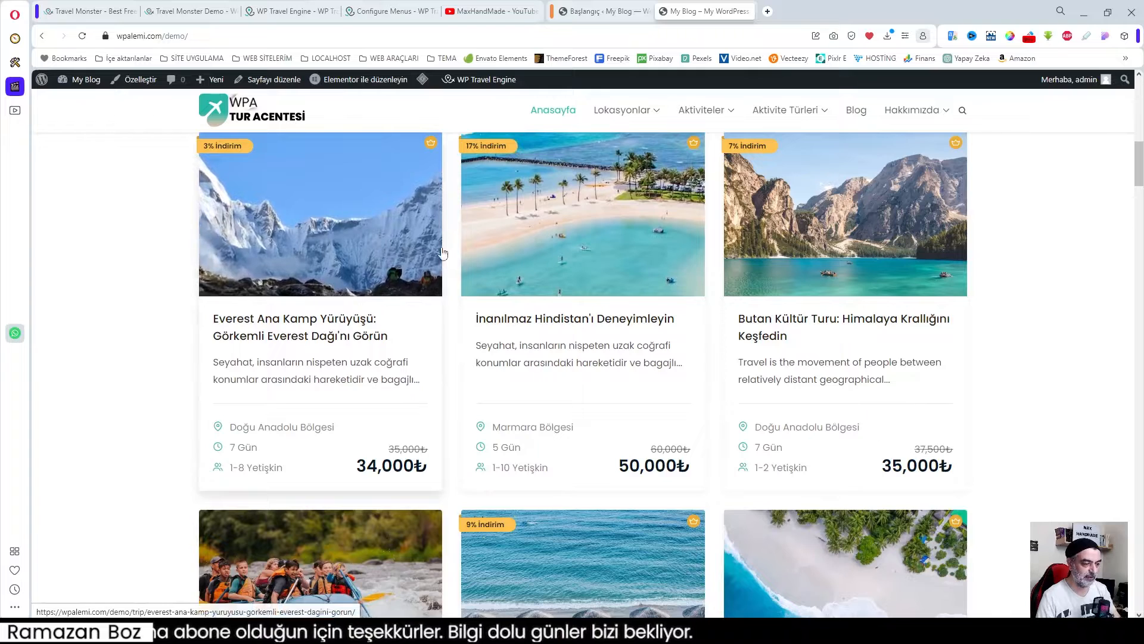
pyautogui.scroll(4, 429, 268)
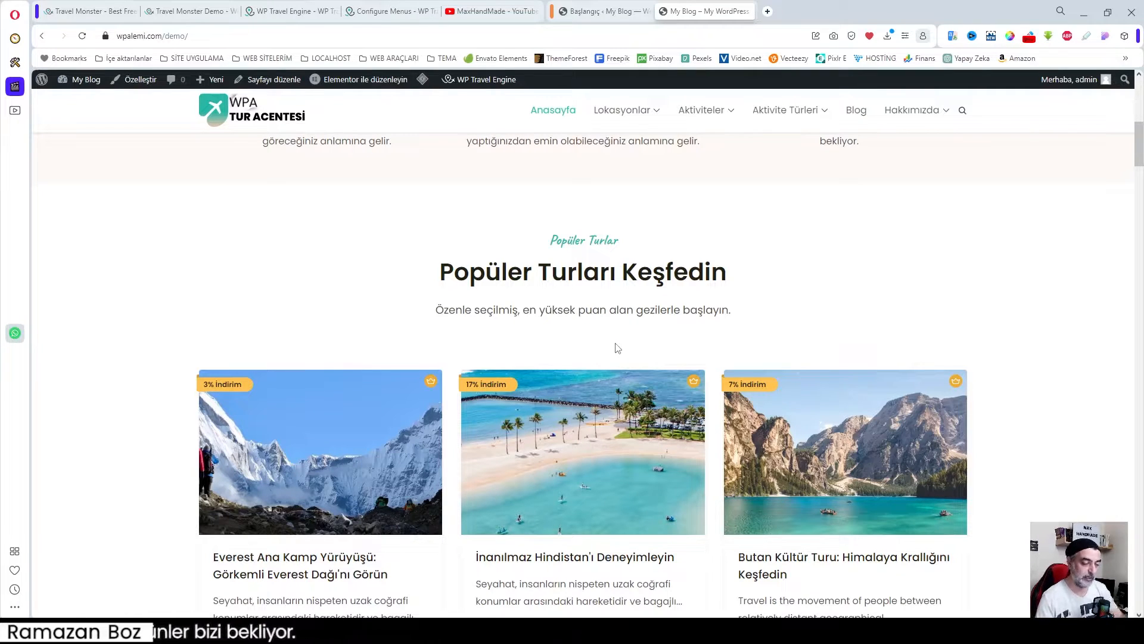
pyautogui.scroll(-2, 618, 348)
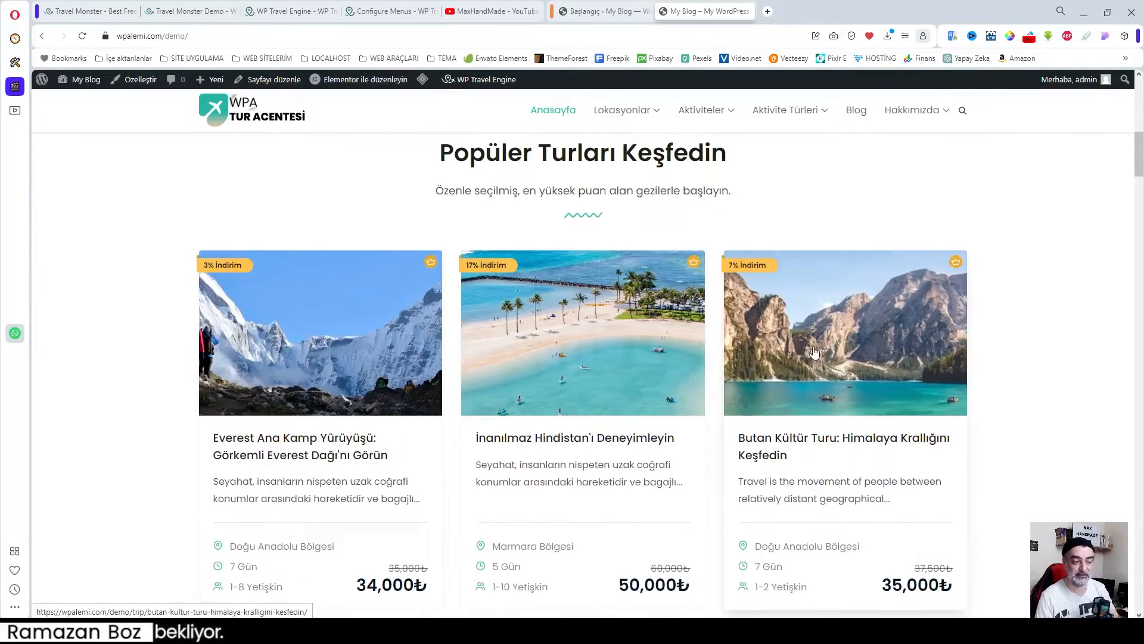
# - Examine the "Popüler Bölgeleri Keşfedin" section and the overlay on the Marmara and Ege region cards
pyautogui.scroll(-12, 814, 351)
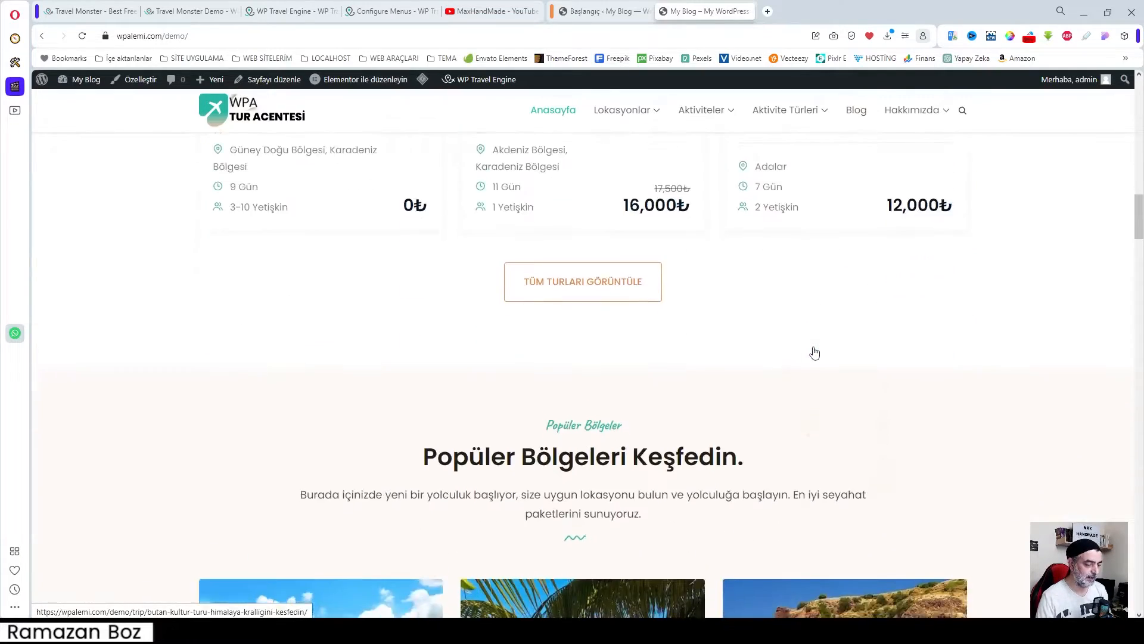
pyautogui.scroll(-5, 814, 353)
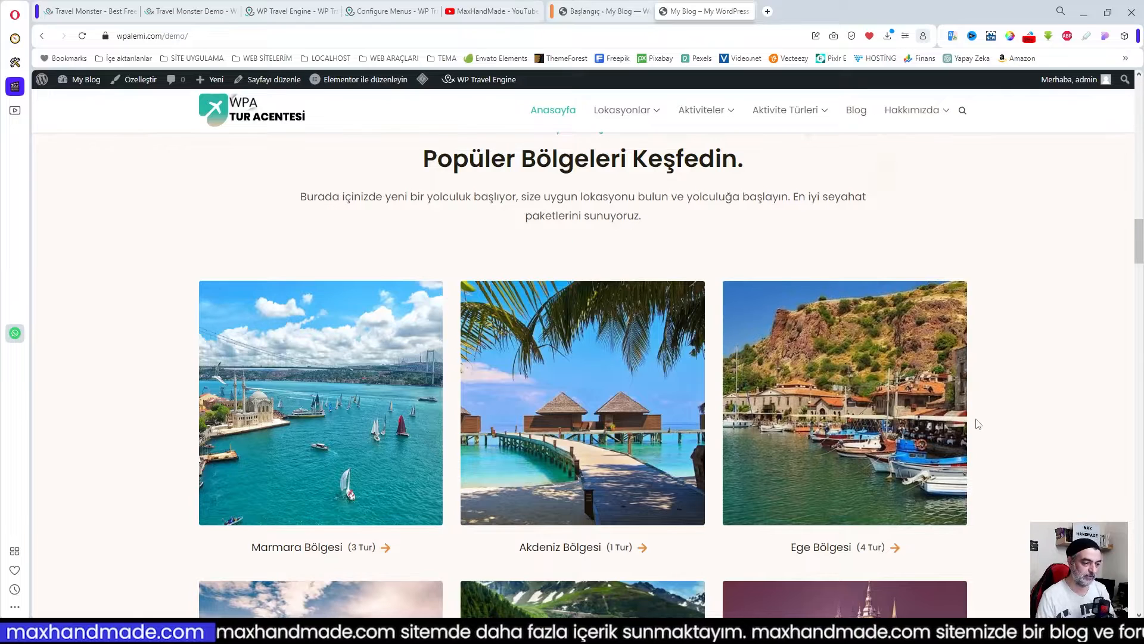
pyautogui.scroll(-1, 978, 424)
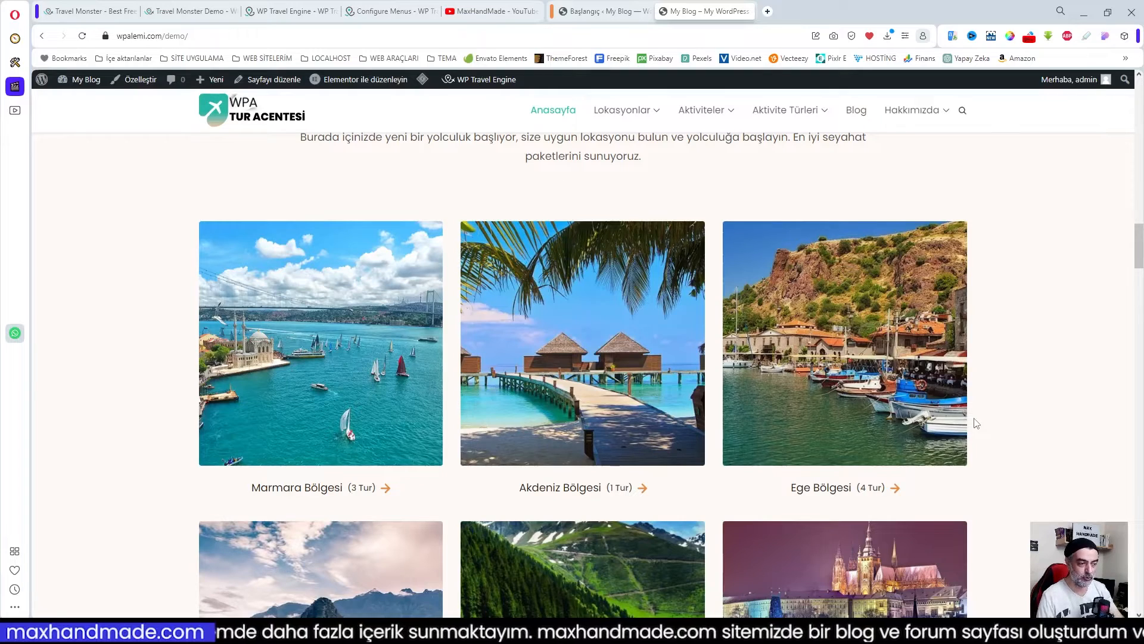
pyautogui.moveTo(392, 455)
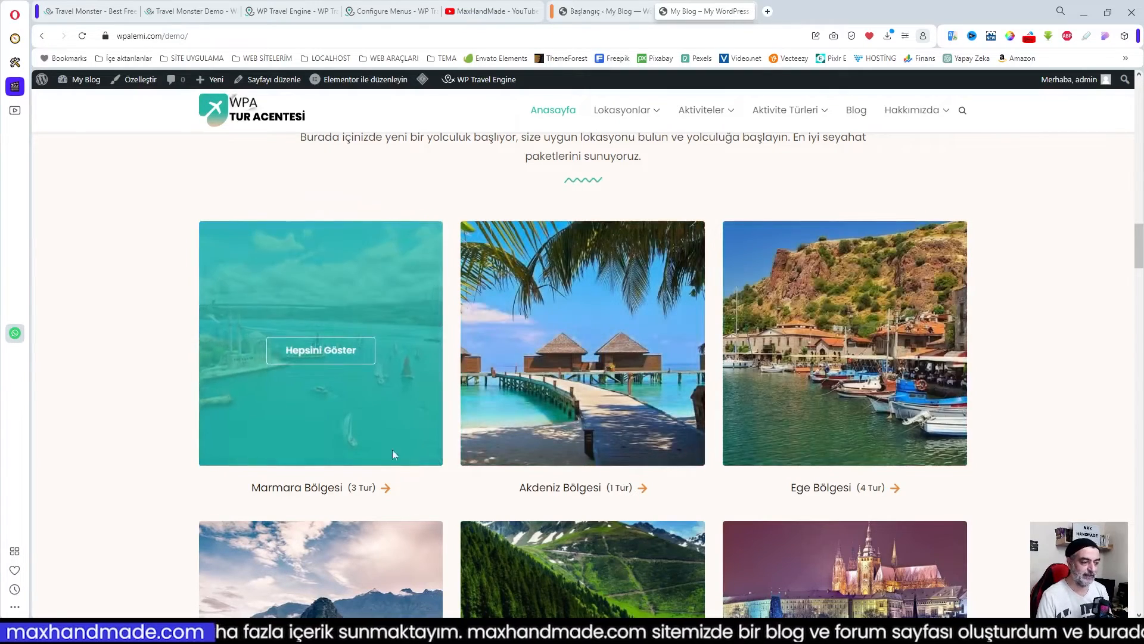
pyautogui.scroll(-1, 387, 394)
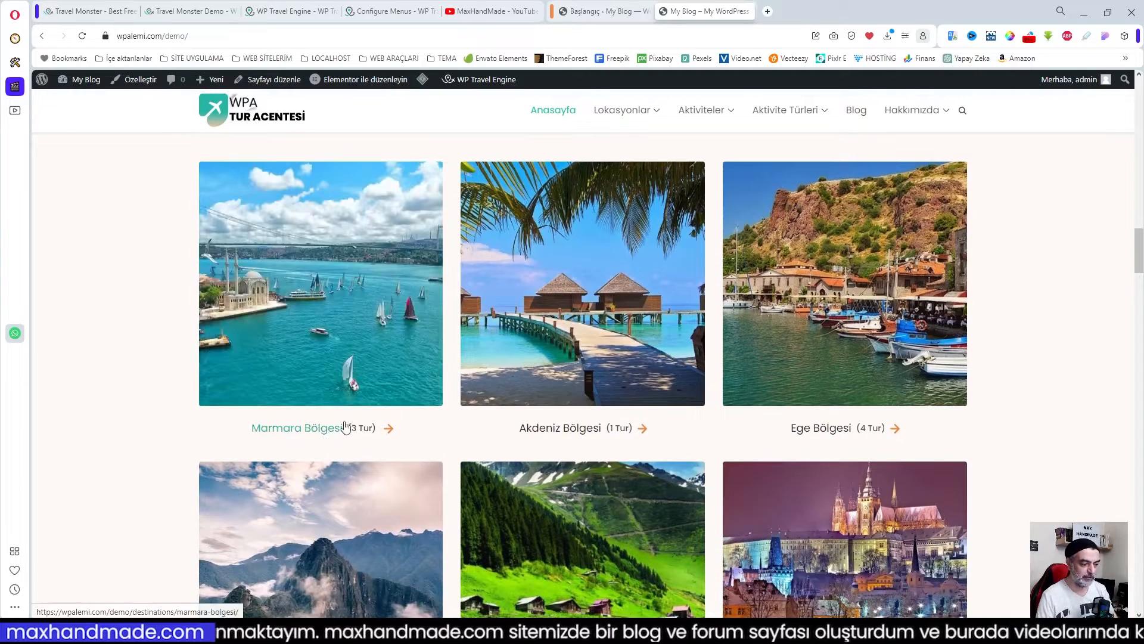
pyautogui.moveTo(617, 401)
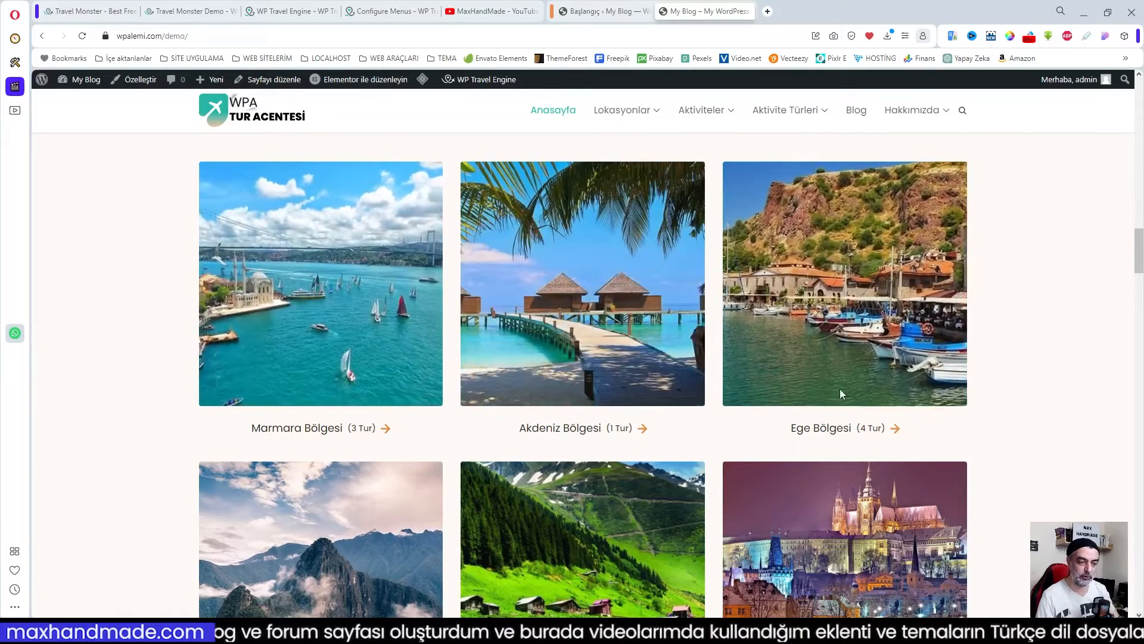
pyautogui.moveTo(856, 317)
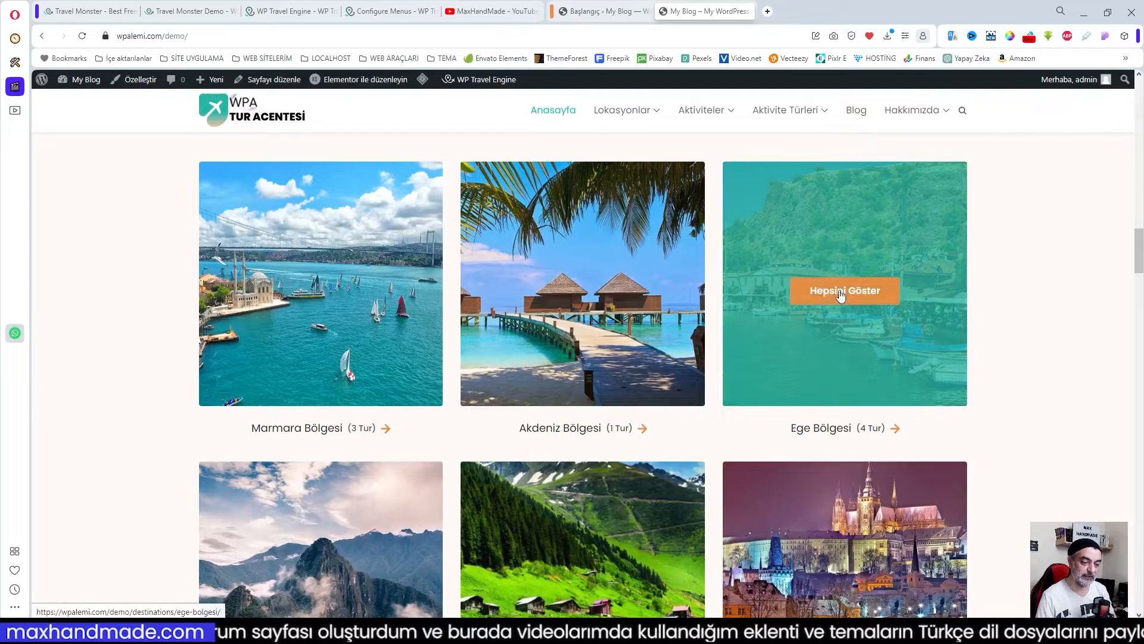
pyautogui.scroll(-4, 827, 390)
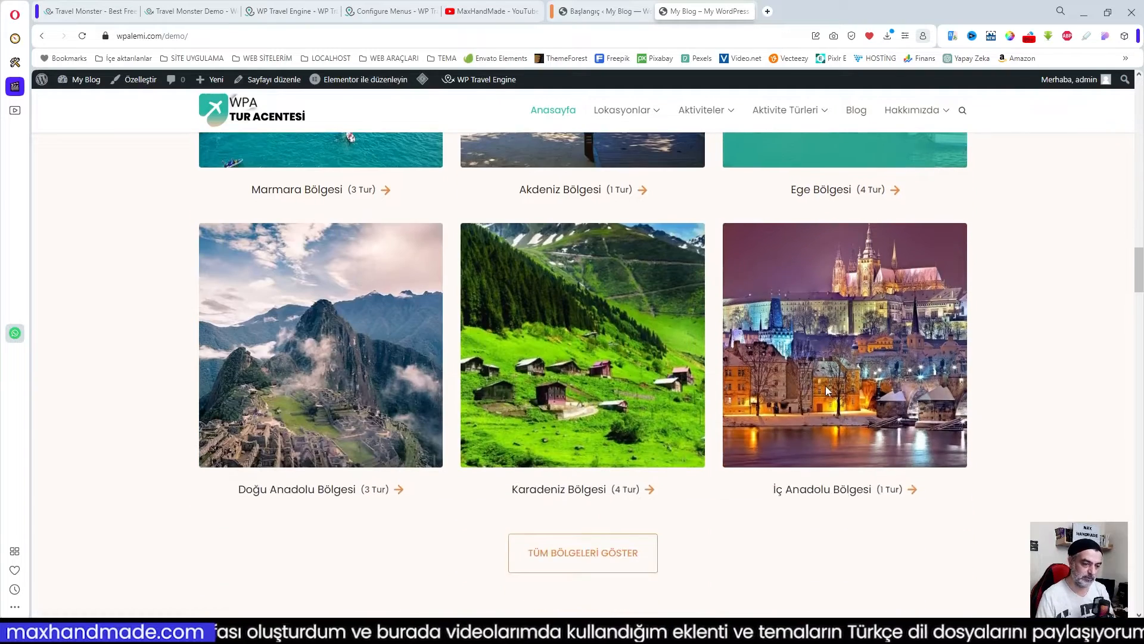
# - Advance the "En iyi Seyahat Fırsatları" carousel by three tours and review the travel deals it offers
pyautogui.scroll(-10, 826, 387)
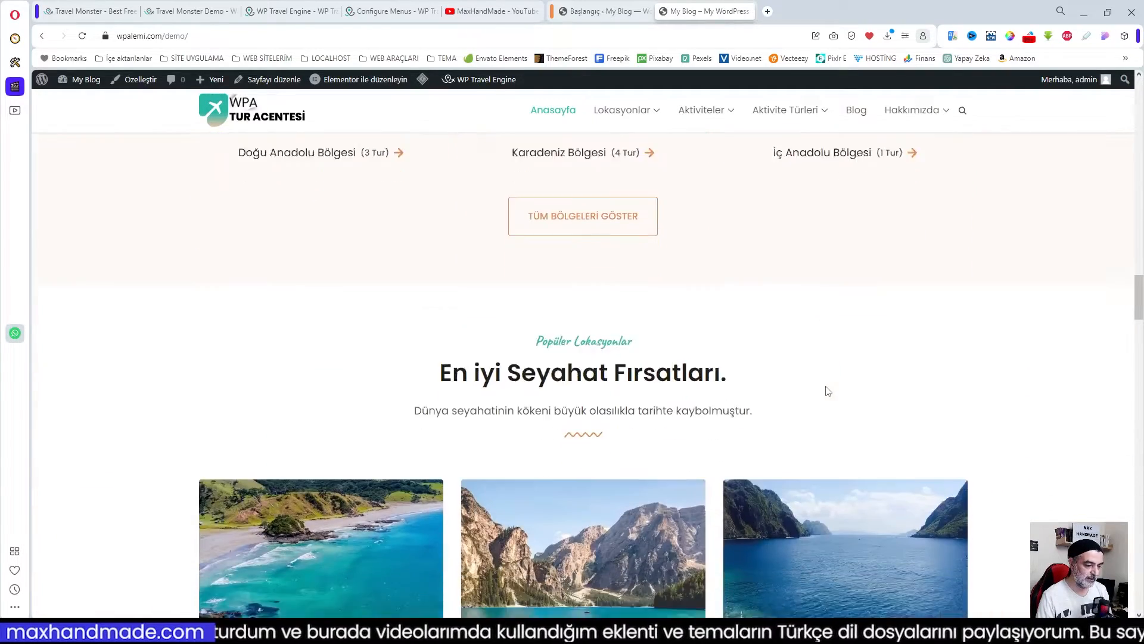
pyautogui.scroll(1, 826, 387)
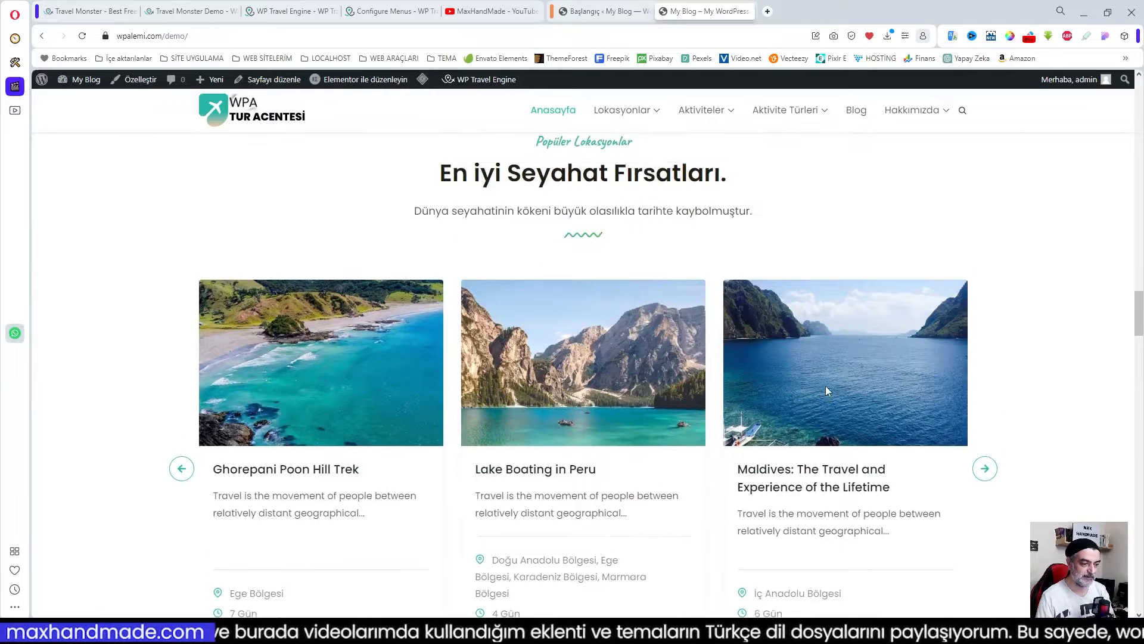
pyautogui.scroll(-2, 826, 387)
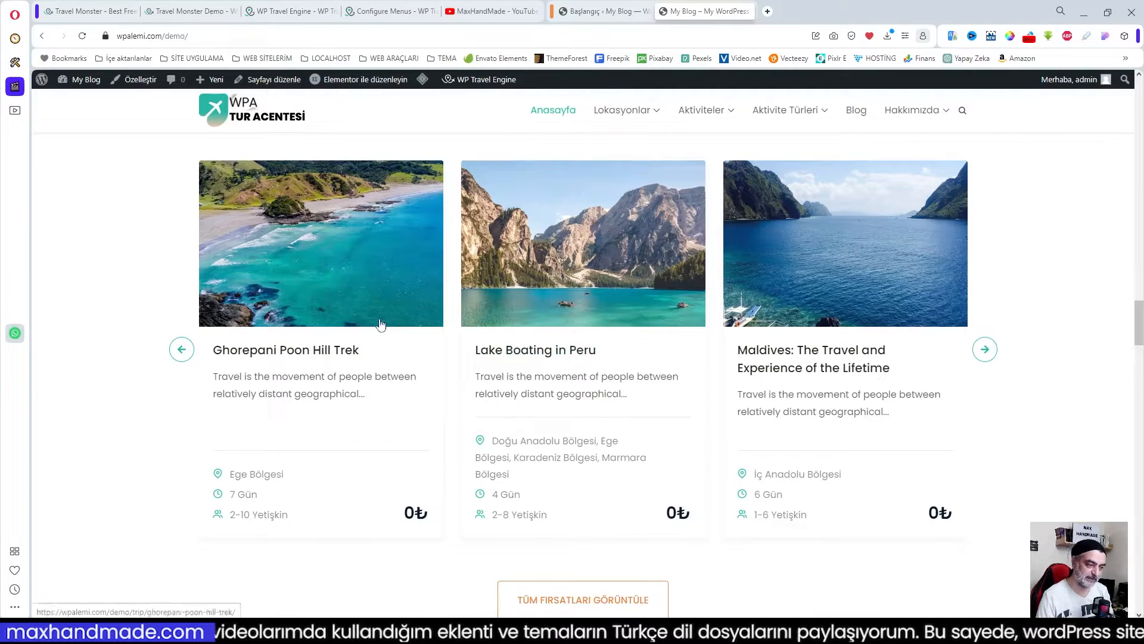
pyautogui.click(984, 351)
pyautogui.click(984, 350)
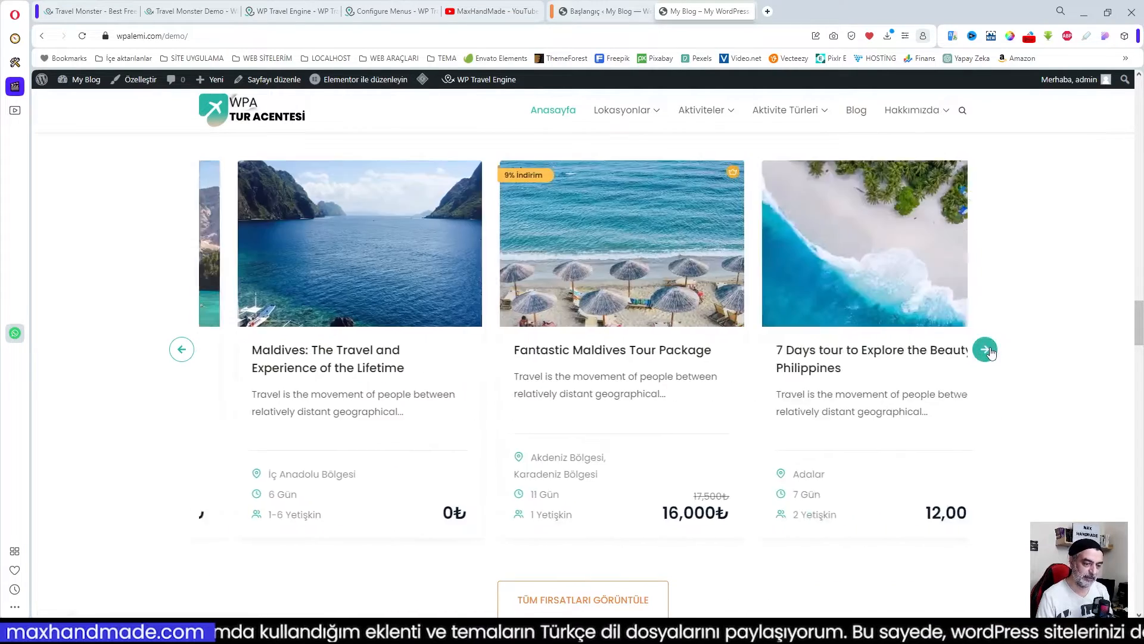
pyautogui.click(984, 350)
pyautogui.scroll(-3, 894, 411)
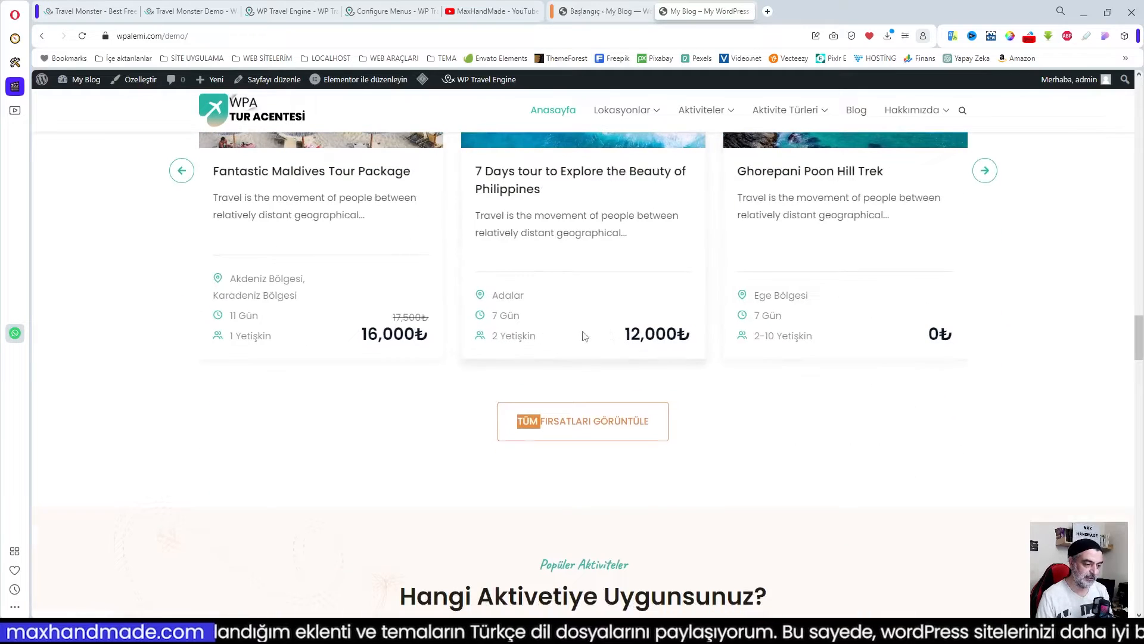
pyautogui.scroll(3, 739, 370)
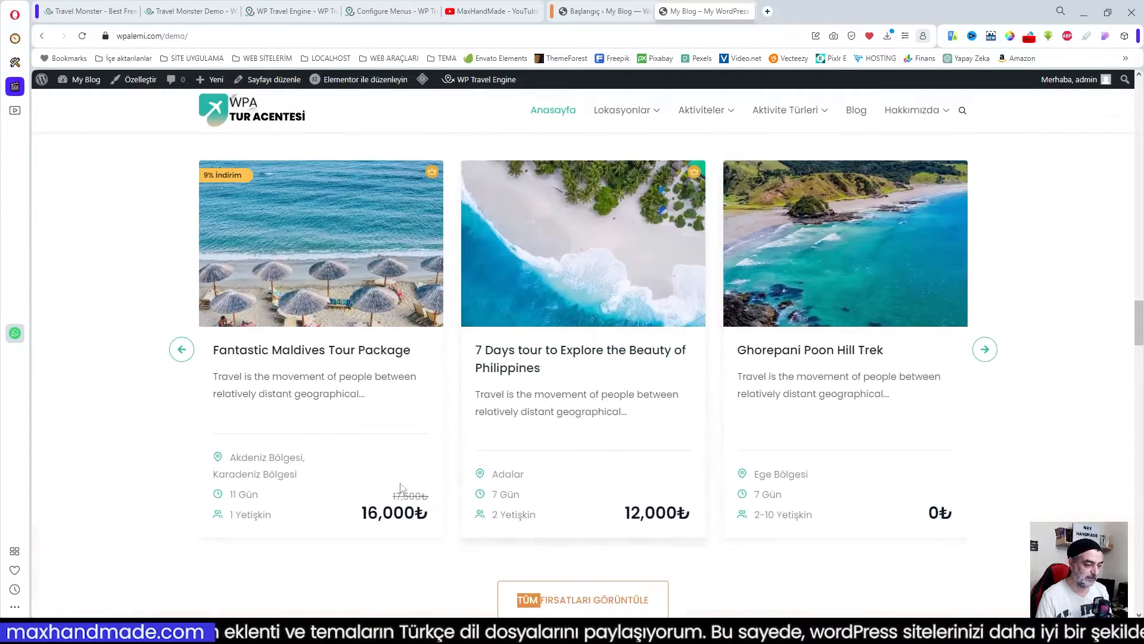
# - Review the activity categories in the "Hangi Aktivetiye Uygunsunuz?" section, from Bisiklet Turu to Rafting
pyautogui.scroll(-10, 715, 520)
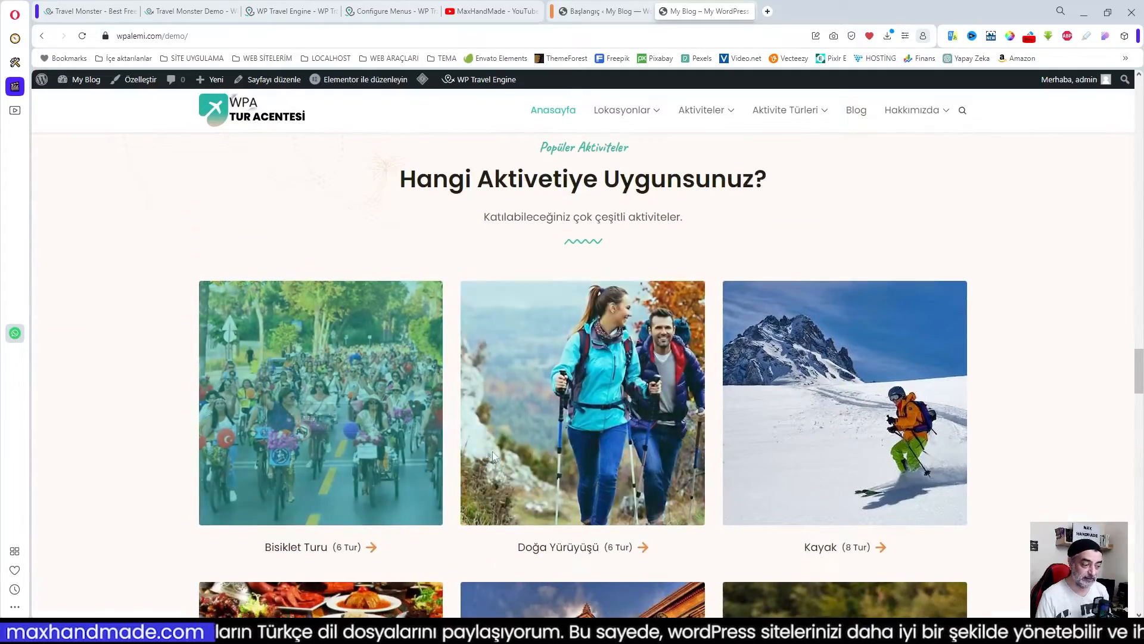
pyautogui.scroll(-2, 596, 428)
pyautogui.scroll(-2, 575, 443)
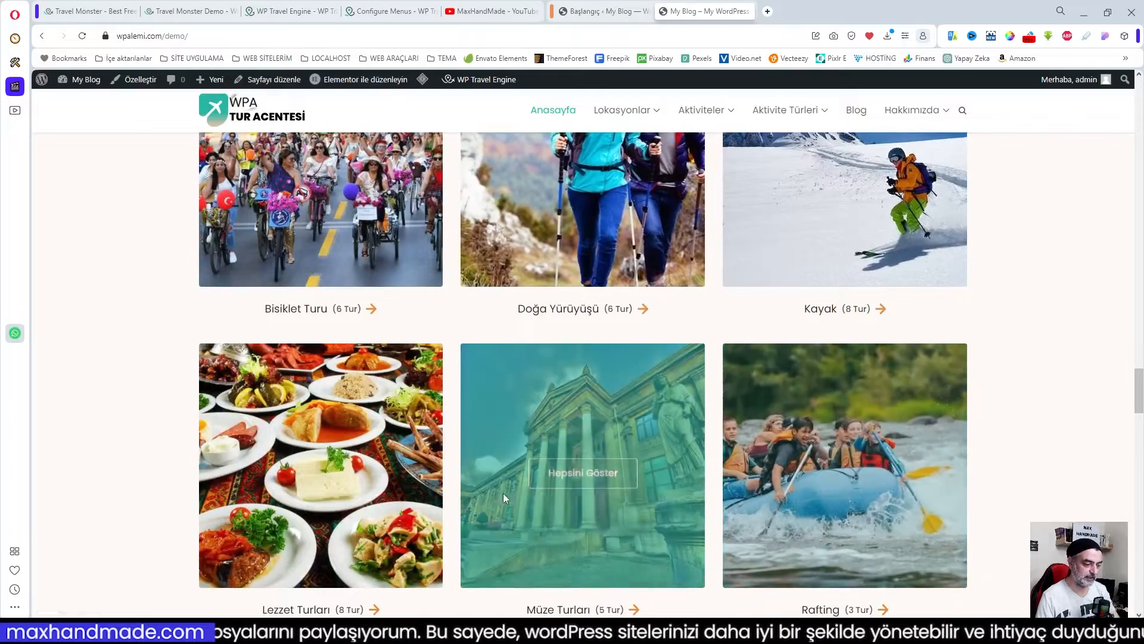
pyautogui.scroll(-3, 750, 441)
# - Review the "Müşteri Yorumları" testimonials and the "Seyahat ipuçları ve blog" posts further down the homepage
pyautogui.scroll(-8, 760, 461)
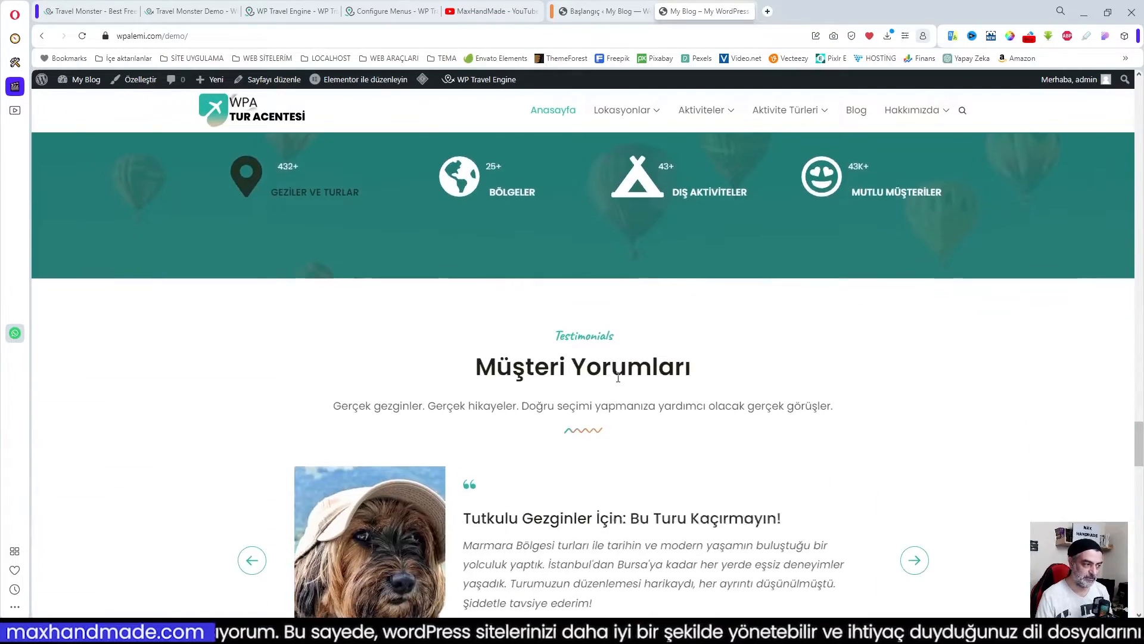
pyautogui.scroll(-2, 718, 341)
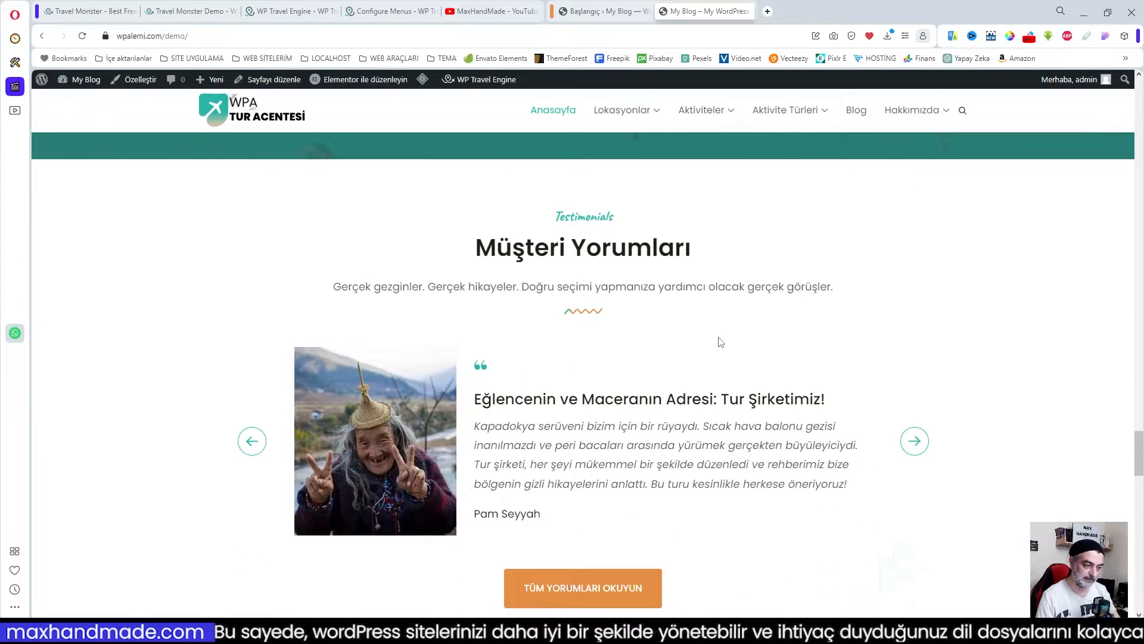
pyautogui.scroll(-2, 721, 342)
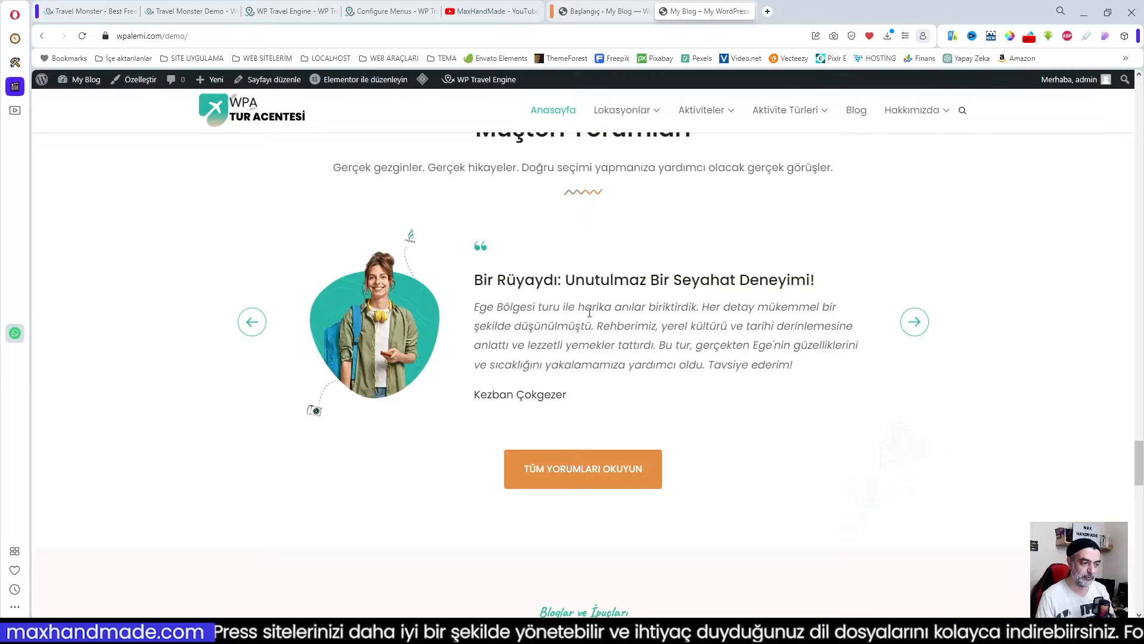
pyautogui.scroll(-7, 672, 322)
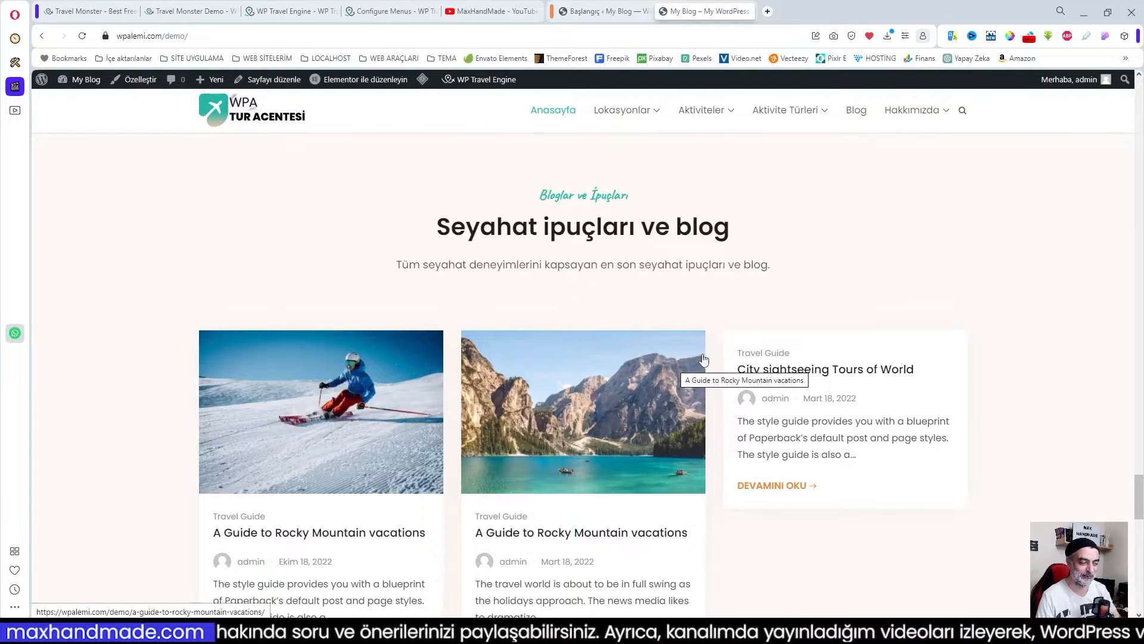
pyautogui.scroll(-3, 703, 361)
pyautogui.scroll(3, 704, 361)
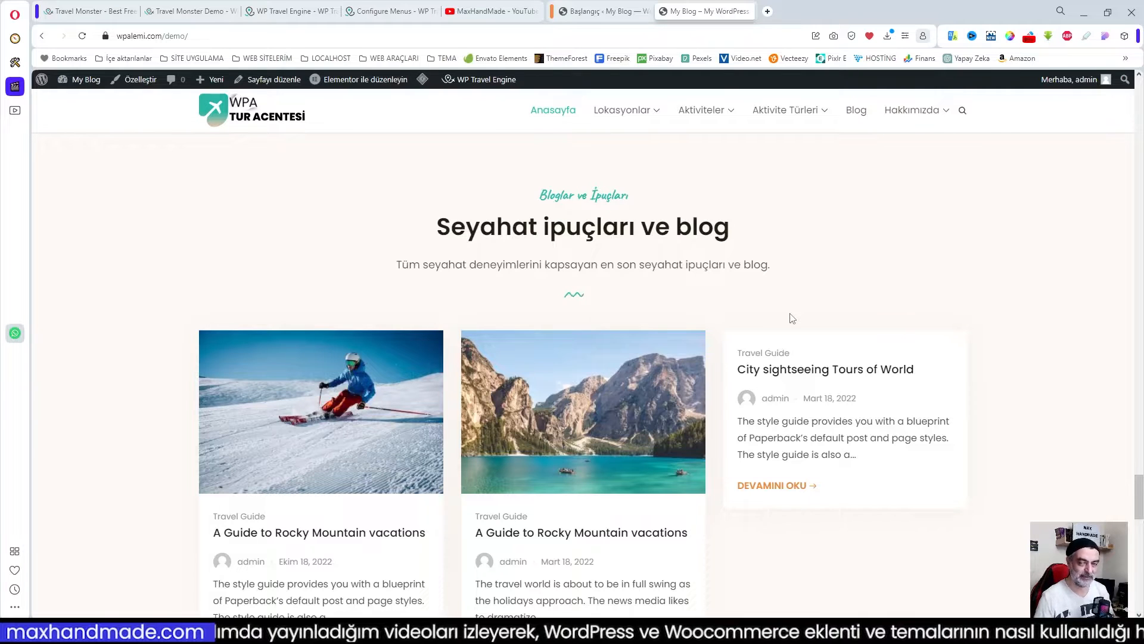
# - Examine the three post cards in the "Seyahat ipuçları ve blog" section, including "City sightseeing Tours of World"
pyautogui.scroll(-1, 792, 319)
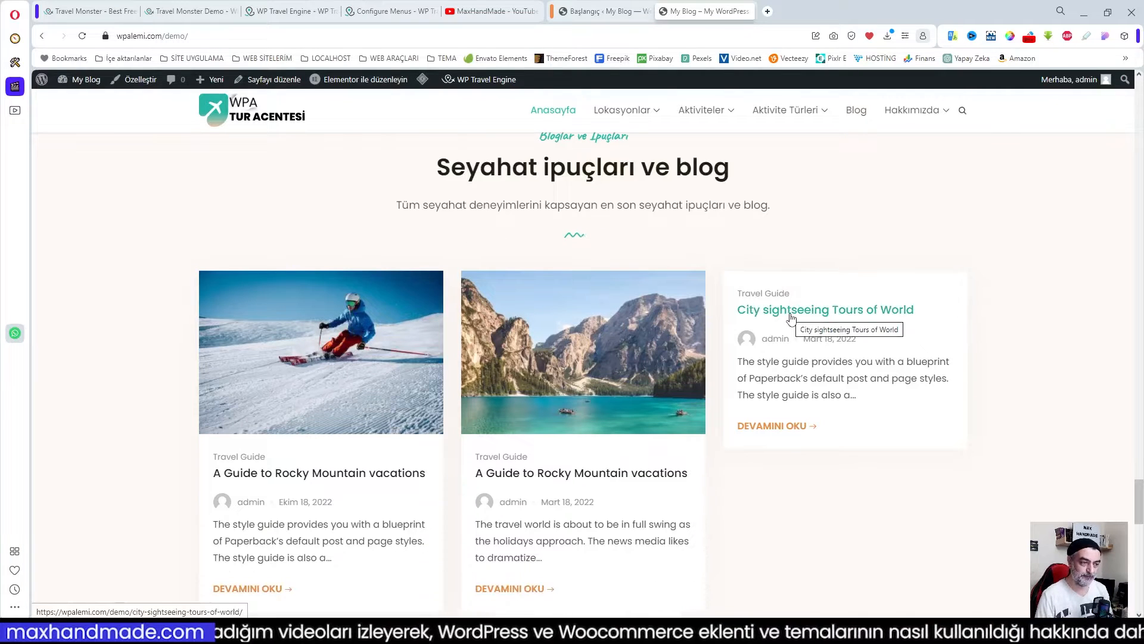
pyautogui.scroll(1, 792, 319)
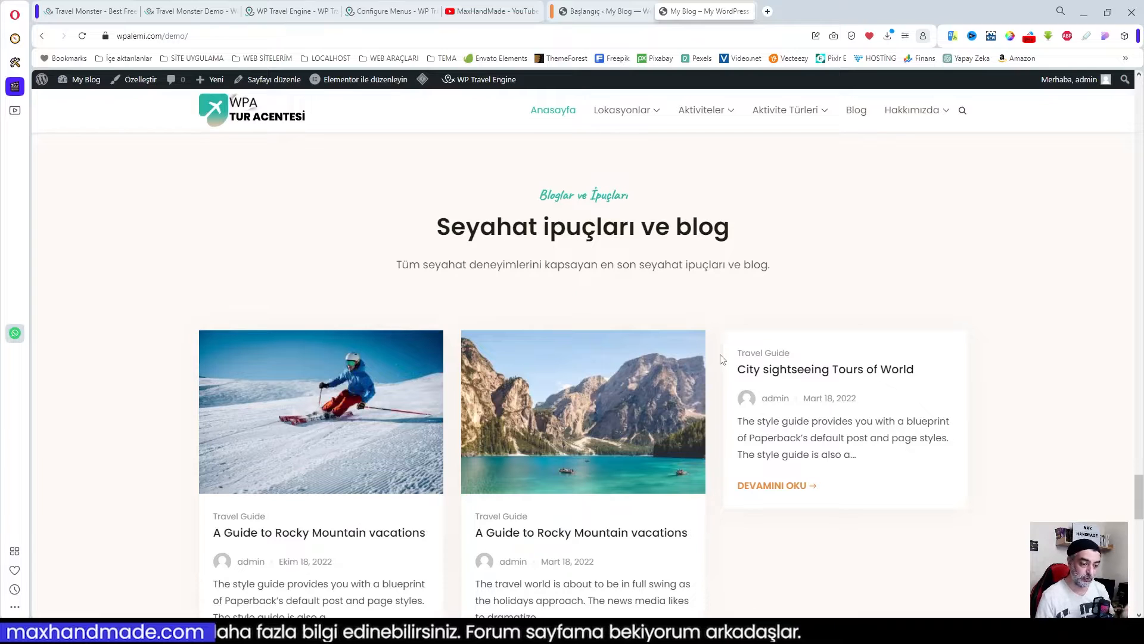
pyautogui.scroll(-1, 757, 358)
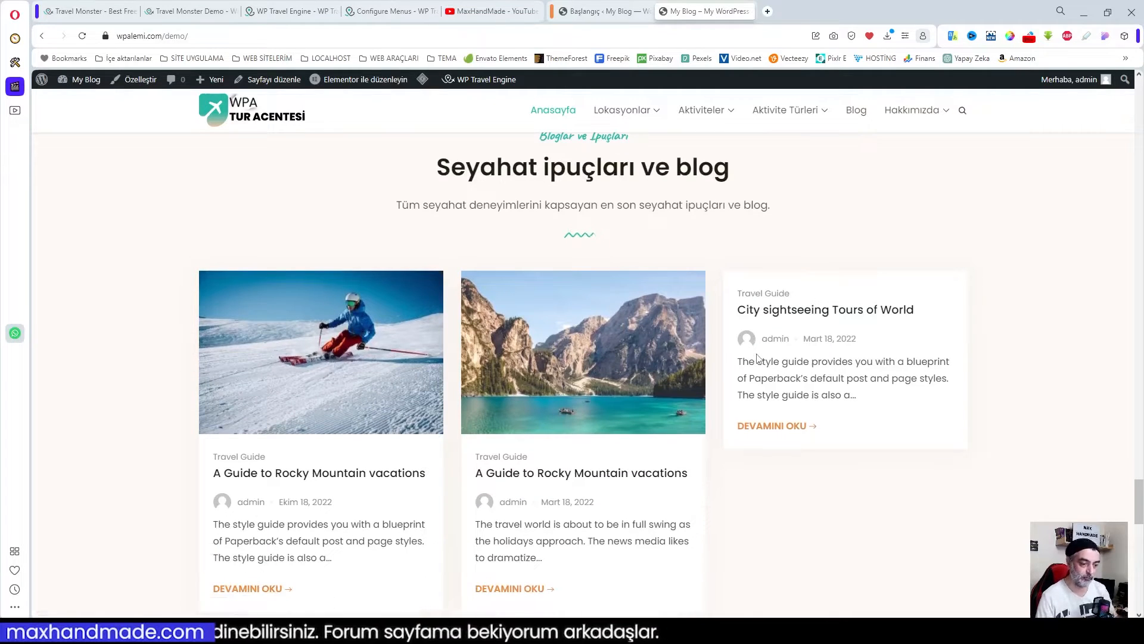
pyautogui.scroll(-1, 757, 357)
pyautogui.scroll(2, 766, 356)
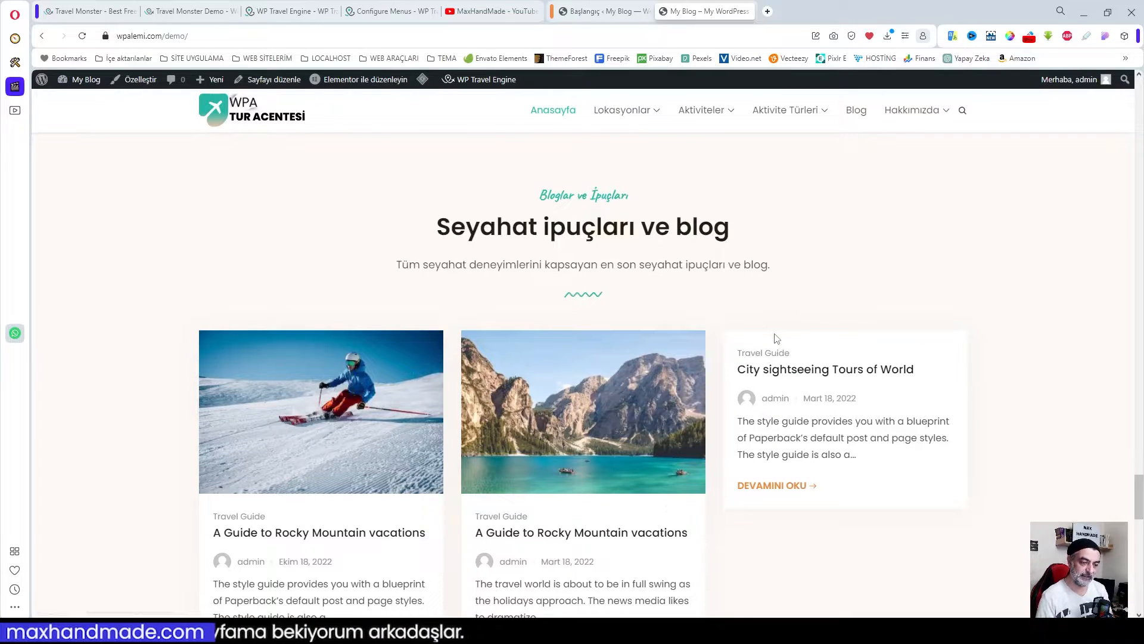
pyautogui.scroll(-1, 777, 338)
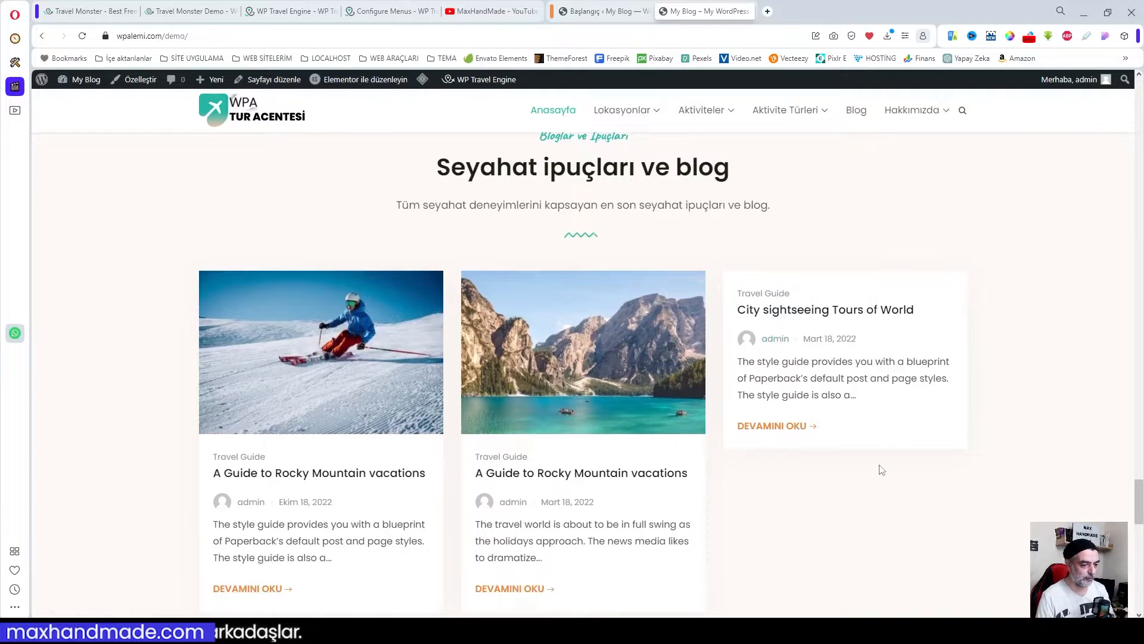
# - Review the "Referanslarımız" logos, the "Gizemli Tarih ve Eşsiz Doğal Güzellikler" banner and the footer of the homepage
pyautogui.scroll(-8, 805, 460)
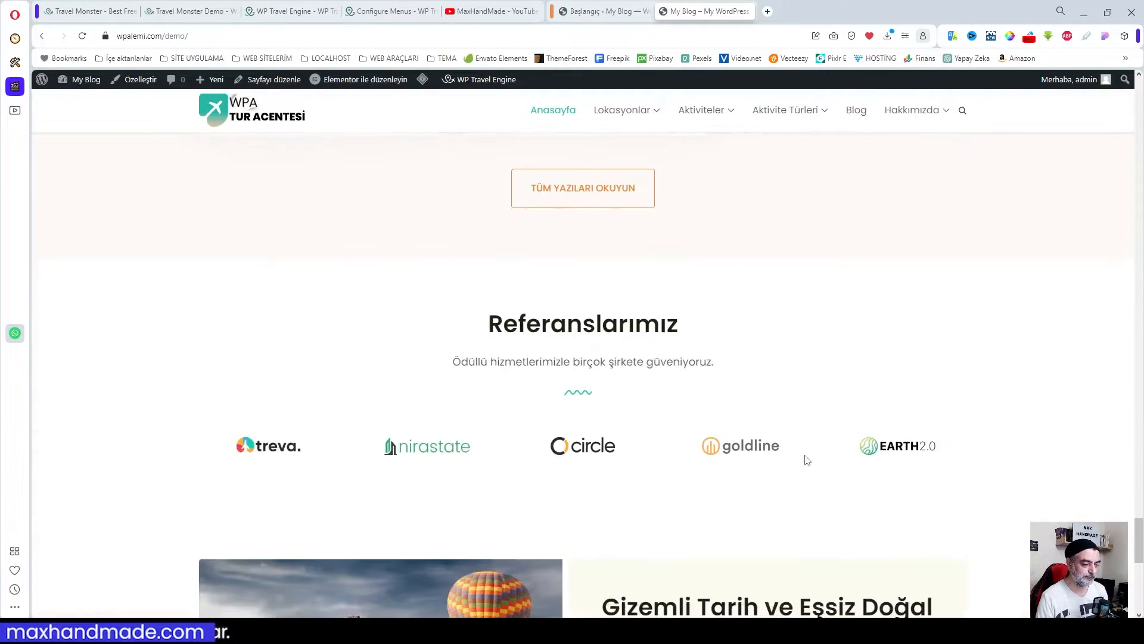
pyautogui.scroll(-5, 592, 382)
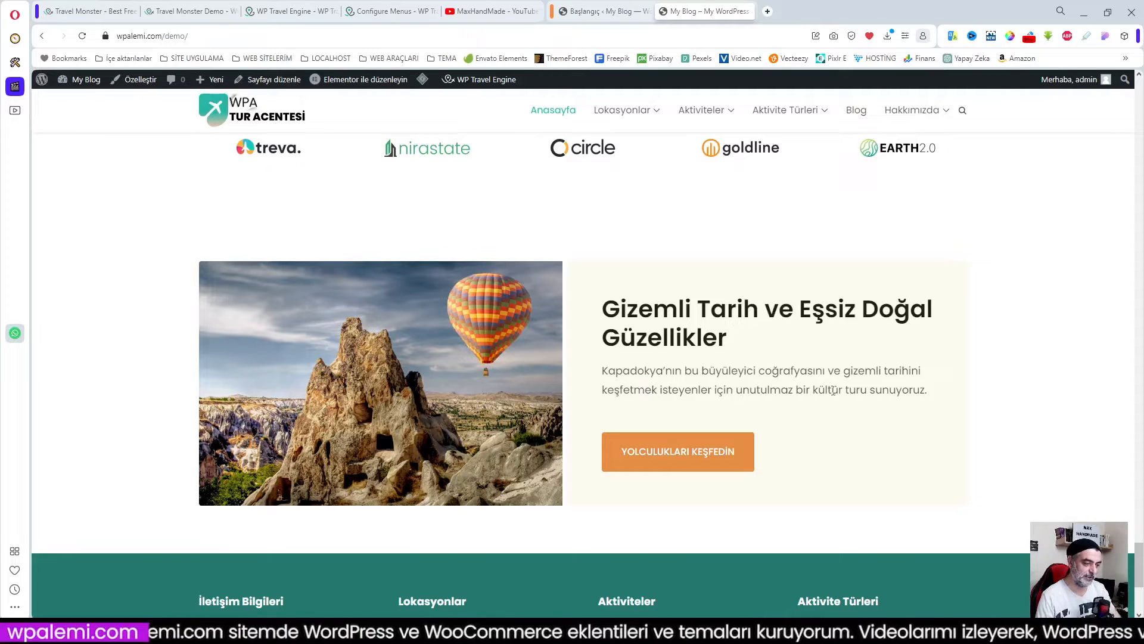
pyautogui.scroll(-4, 833, 390)
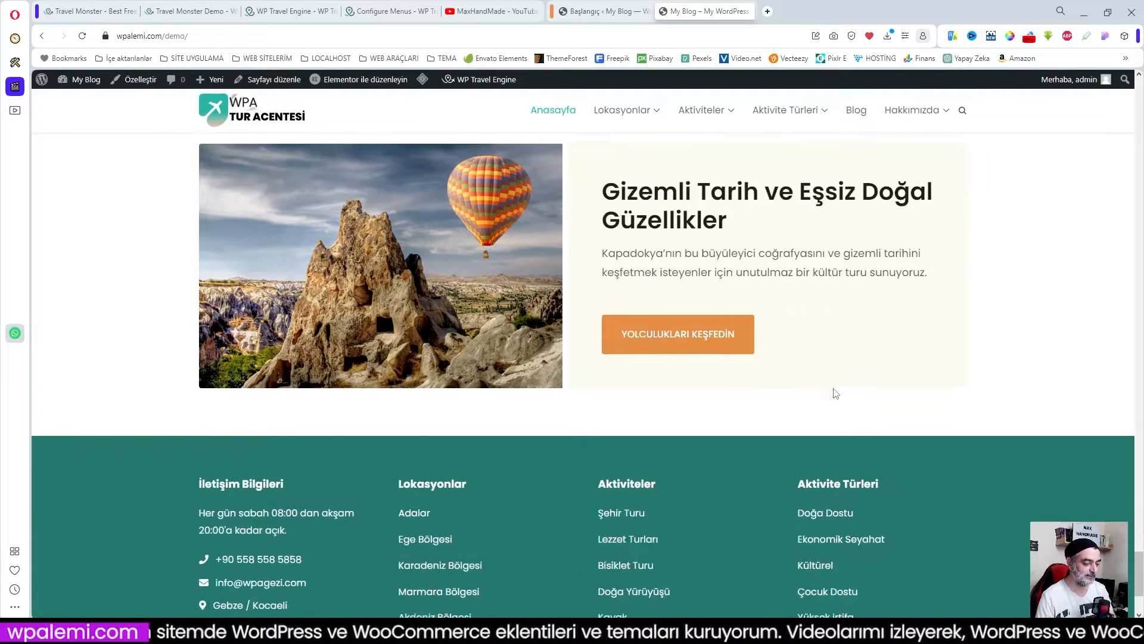
pyautogui.scroll(-1, 833, 392)
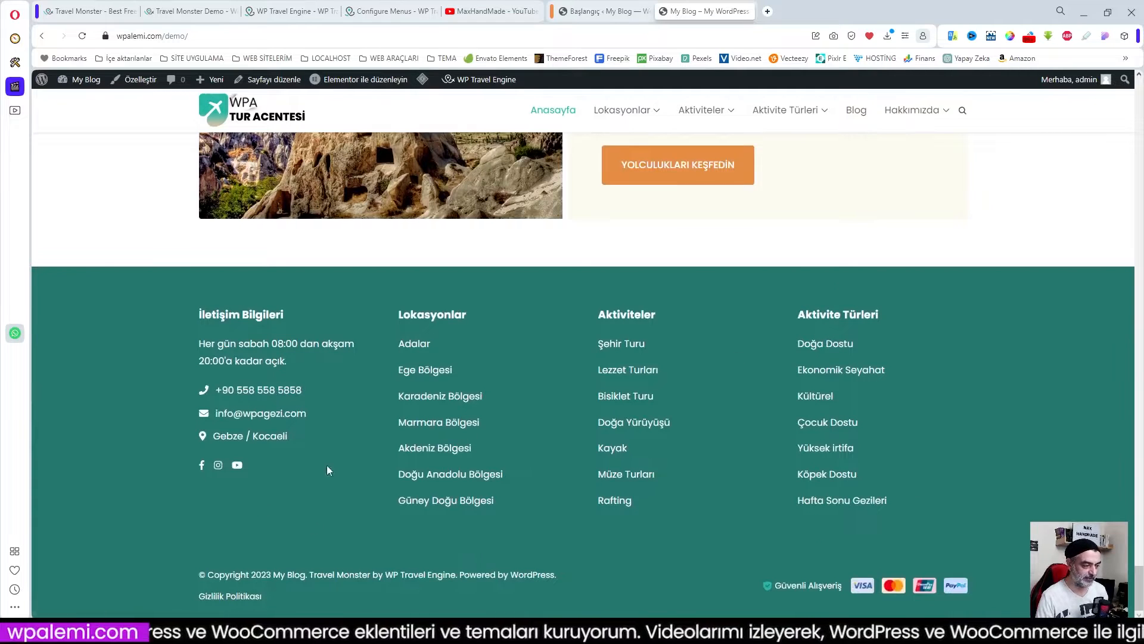
# - Review the Lokasyonlar, Aktiviteler, Aktivite Türleri and Hakkımızda entries in the site's header navigation
pyautogui.scroll(15, 730, 404)
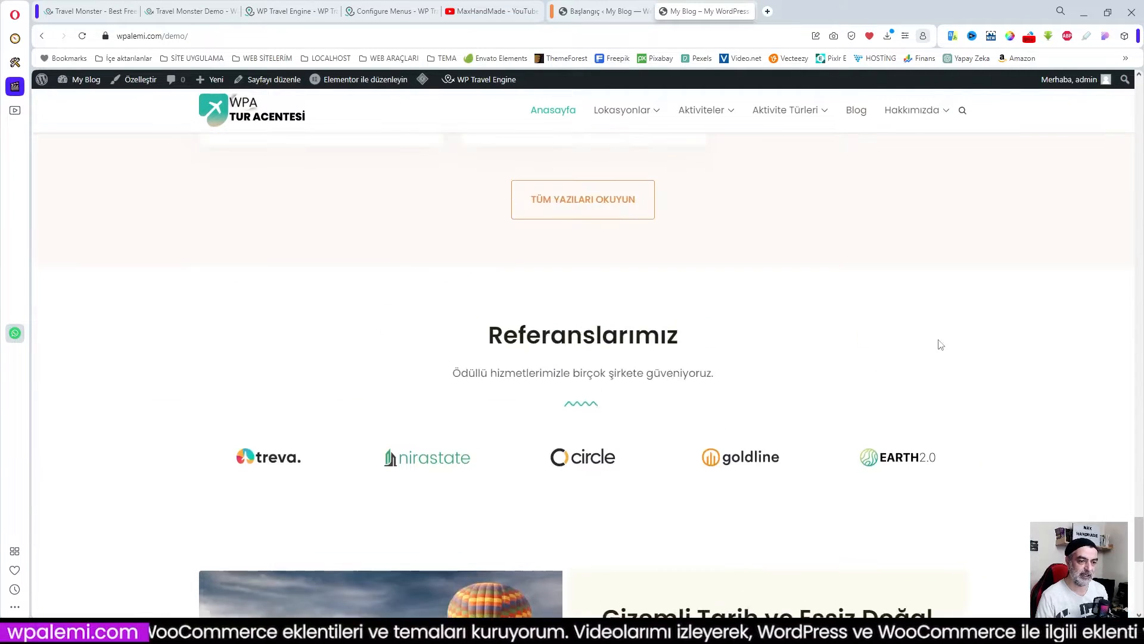
pyautogui.scroll(12, 954, 337)
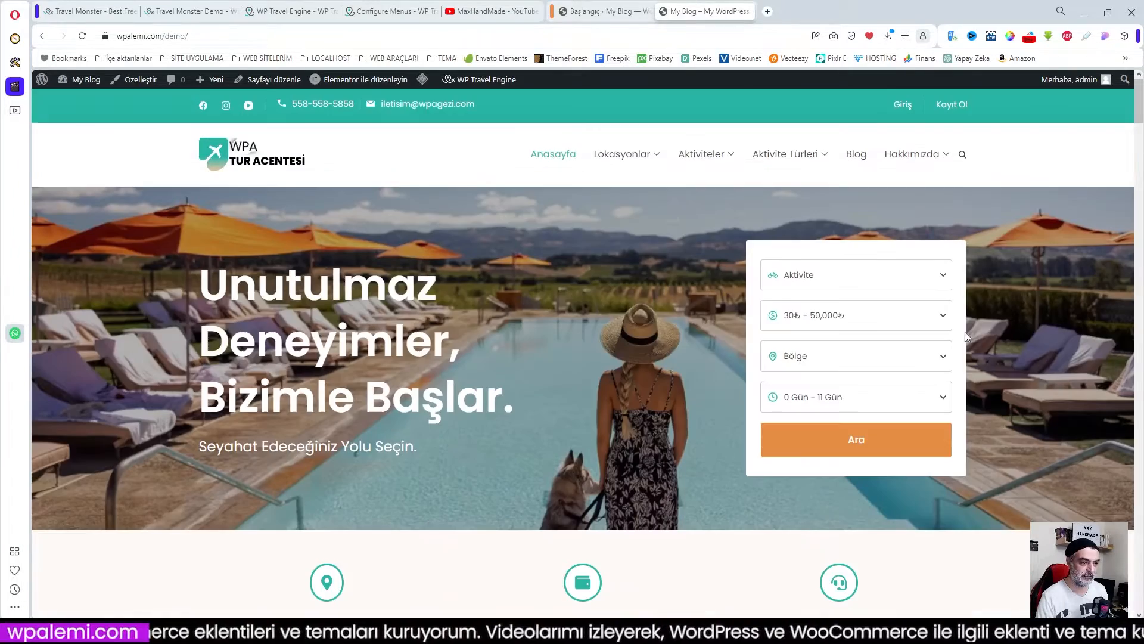
pyautogui.moveTo(620, 158)
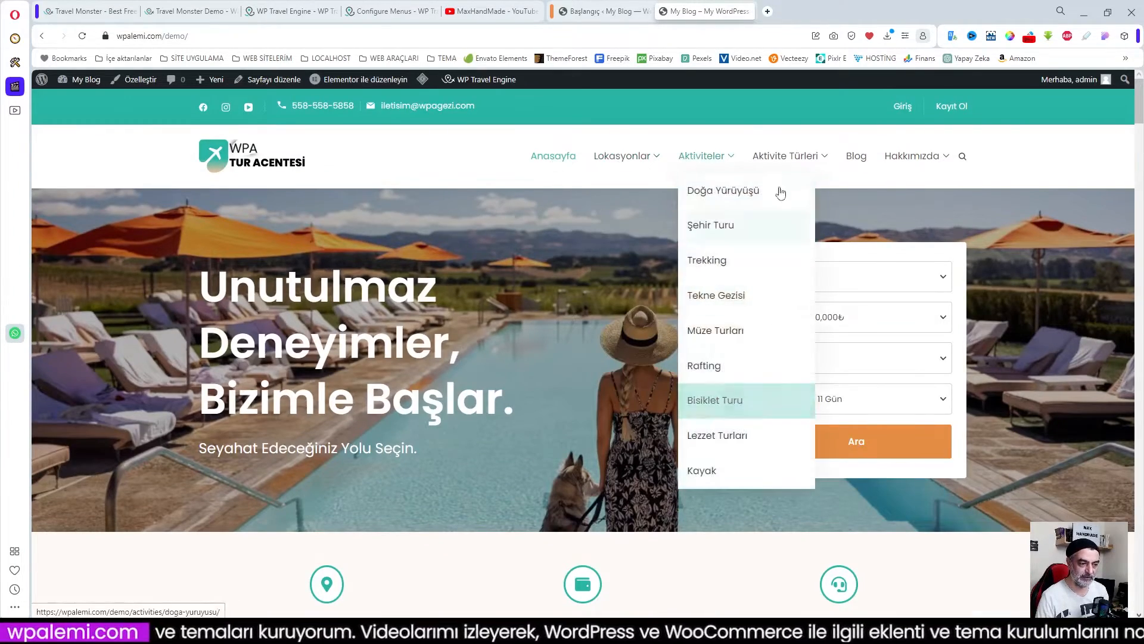
pyautogui.moveTo(793, 164)
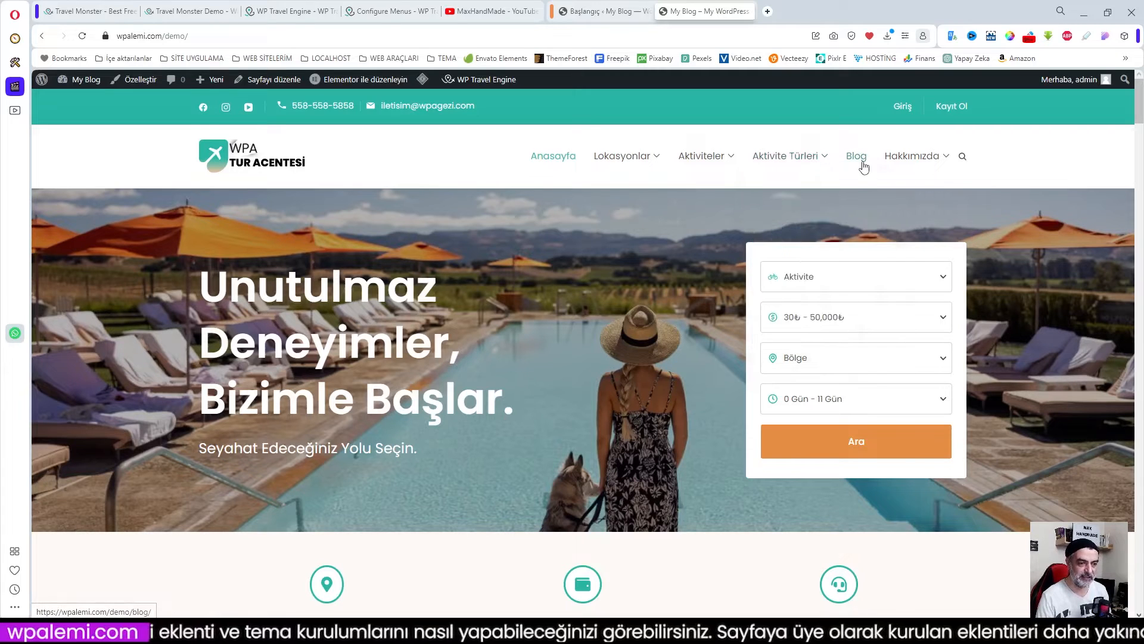
pyautogui.moveTo(915, 160)
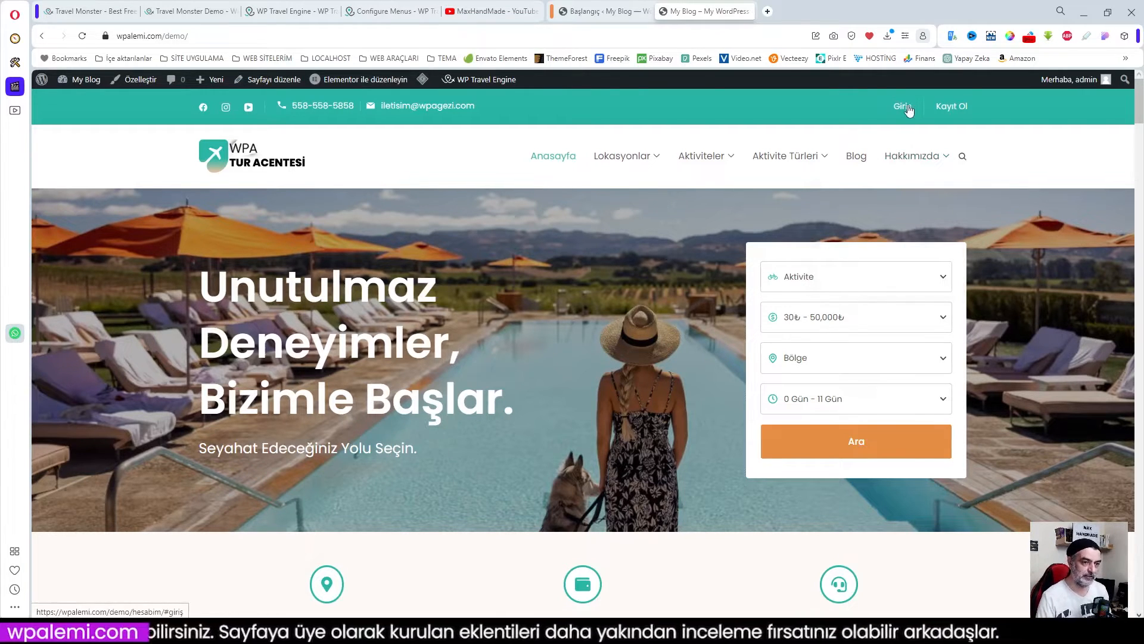
# - Open the "Everest Ana Kamp Yürüyüşü: Görkemli Everest Dağı'nı Görün" tour from the "Popüler Turları Keşfedin" section
pyautogui.scroll(-12, 709, 317)
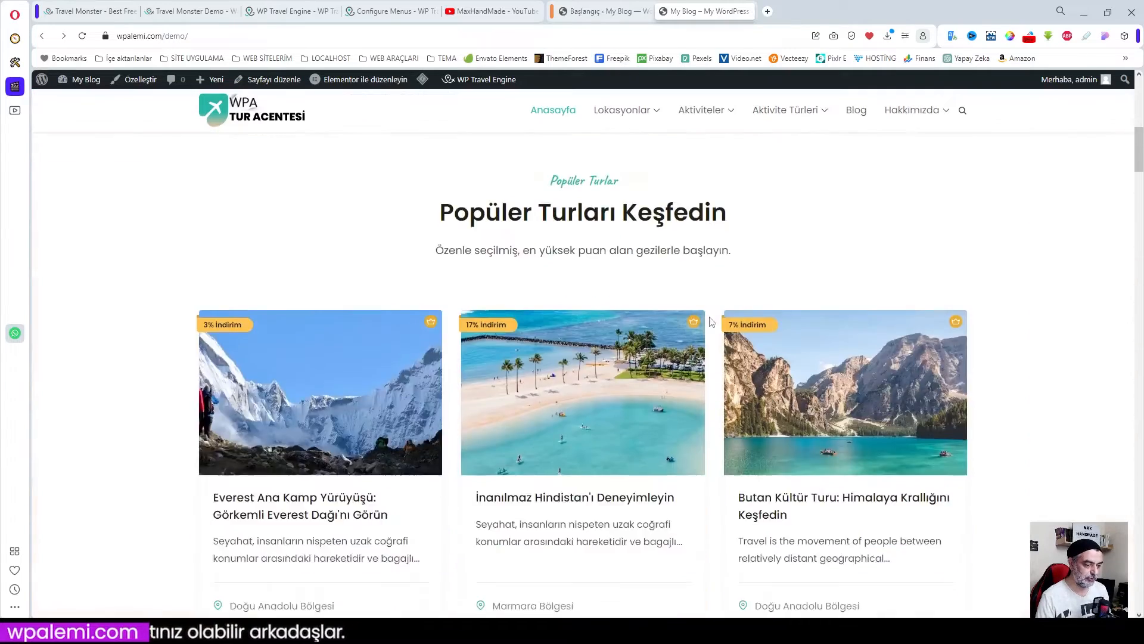
pyautogui.scroll(4, 584, 385)
pyautogui.scroll(-2, 584, 385)
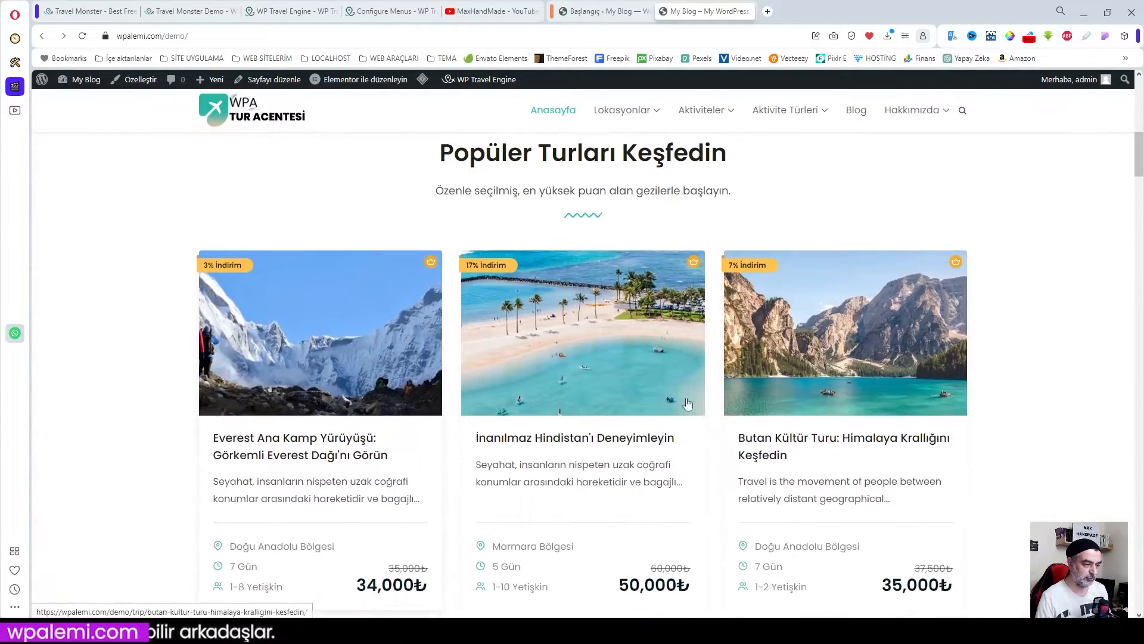
pyautogui.click(347, 341)
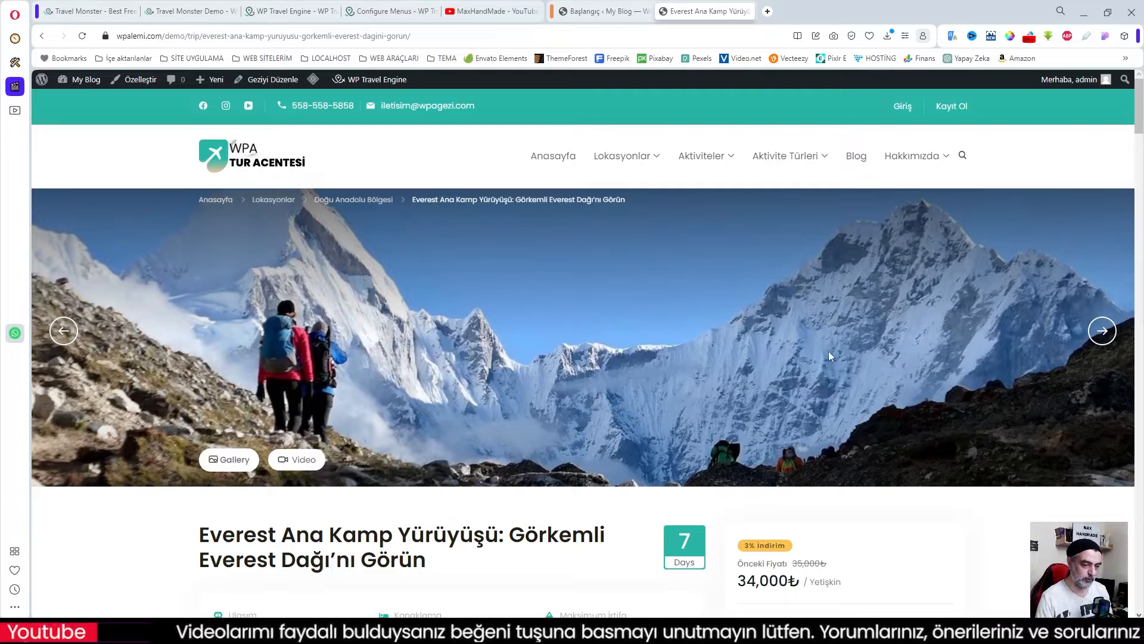
# - Examine the Everest tour's price box, then view its reservation calendar and close it without choosing a date
pyautogui.scroll(-3, 819, 313)
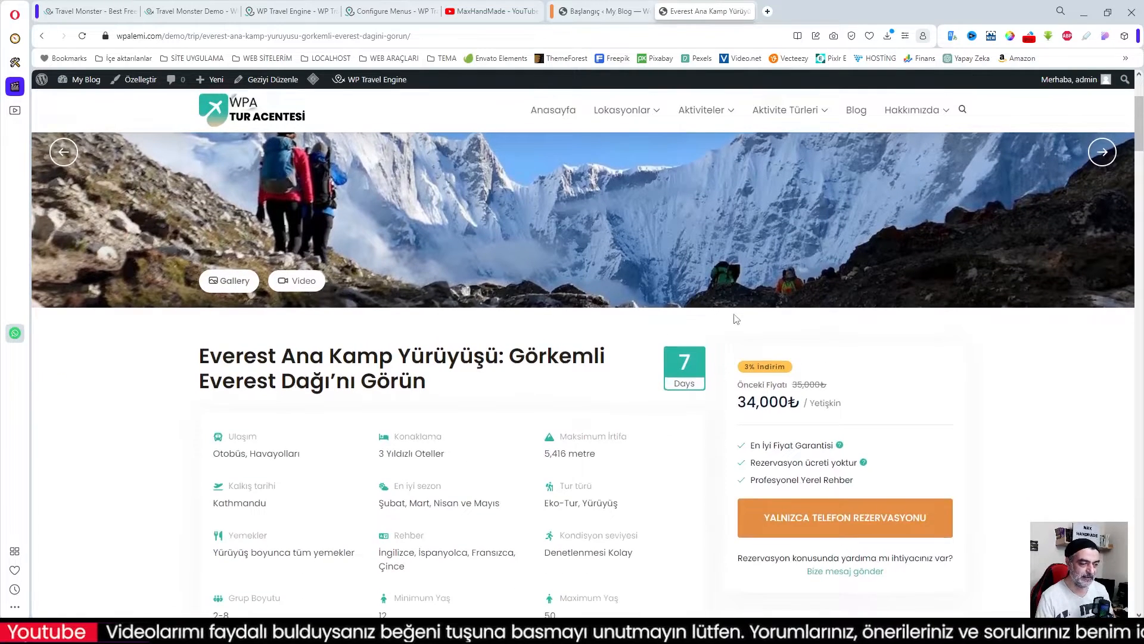
pyautogui.scroll(-1, 736, 318)
pyautogui.scroll(1, 848, 442)
pyautogui.scroll(-1, 832, 446)
pyautogui.scroll(-1, 831, 446)
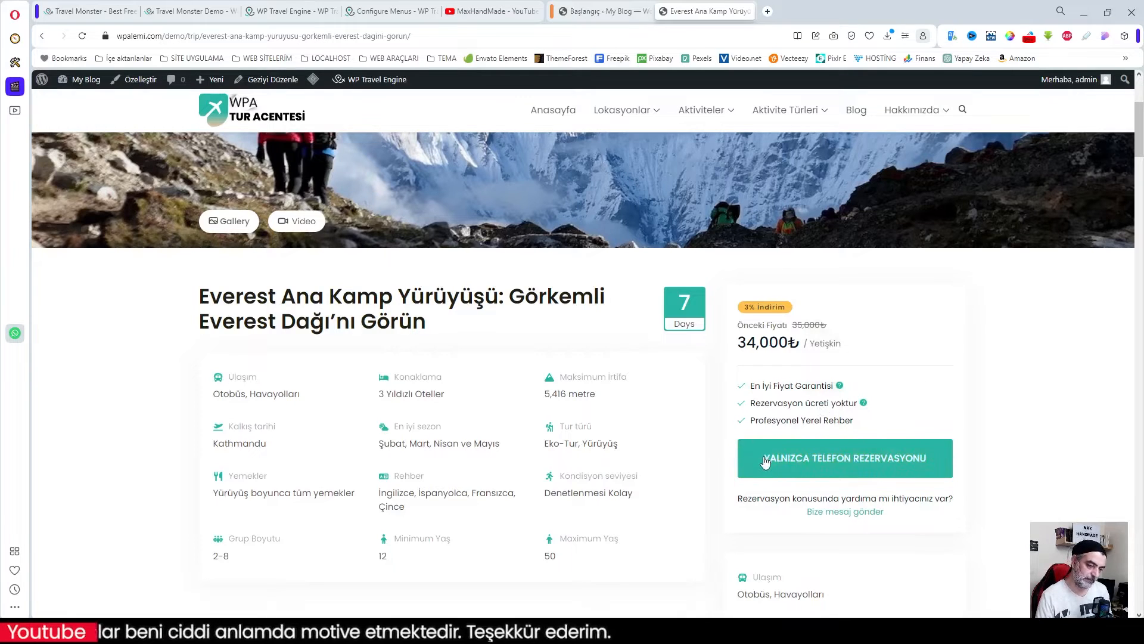
pyautogui.click(854, 465)
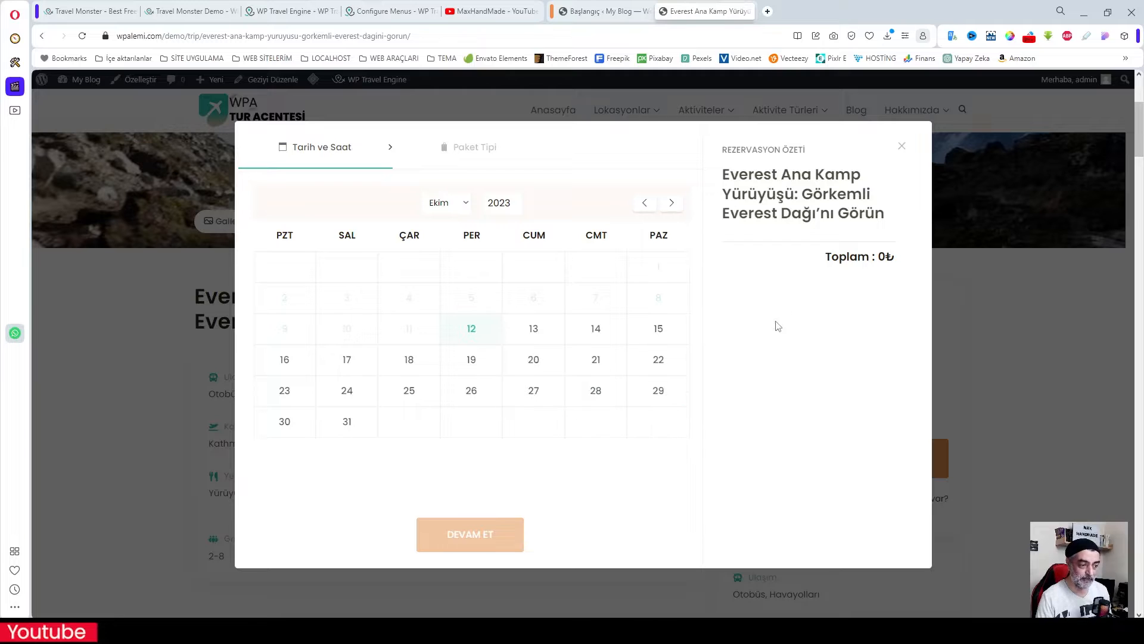
pyautogui.click(902, 146)
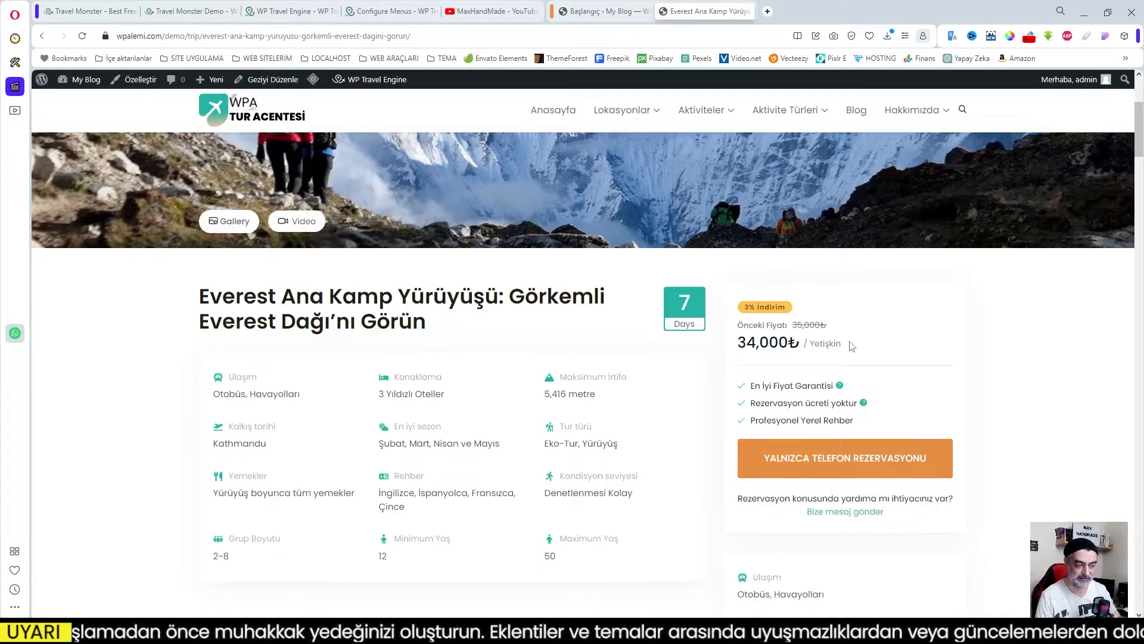
# - Review the Everest tour's fact table, from Ulaşım and Konaklama to Maksimum Yaş, and the section links beneath it
pyautogui.scroll(-1, 852, 346)
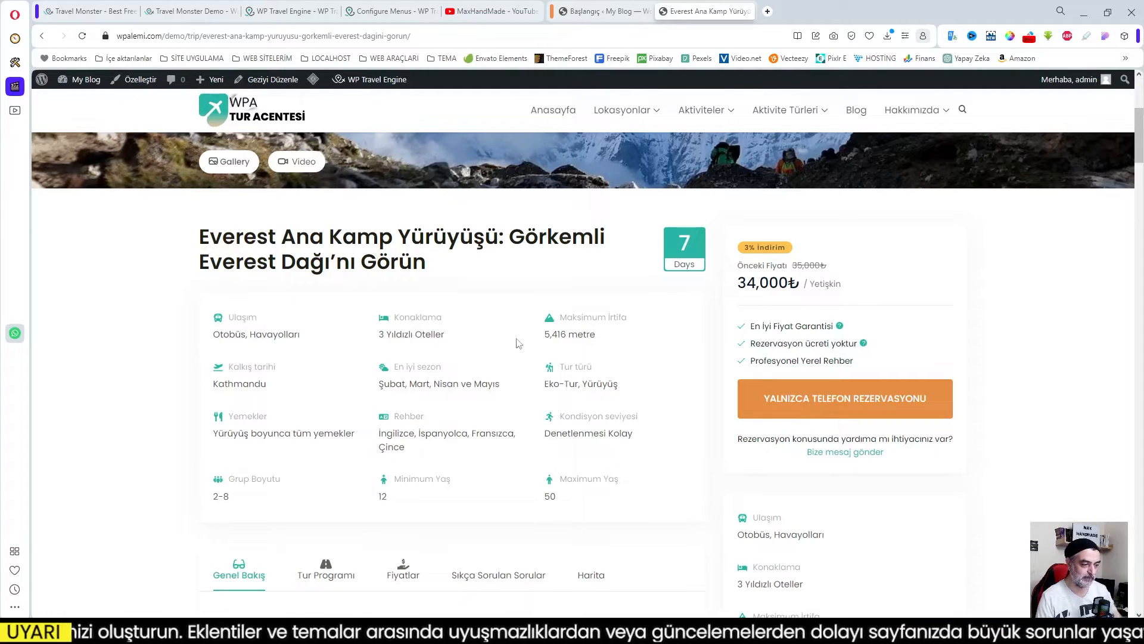
pyautogui.scroll(3, 565, 363)
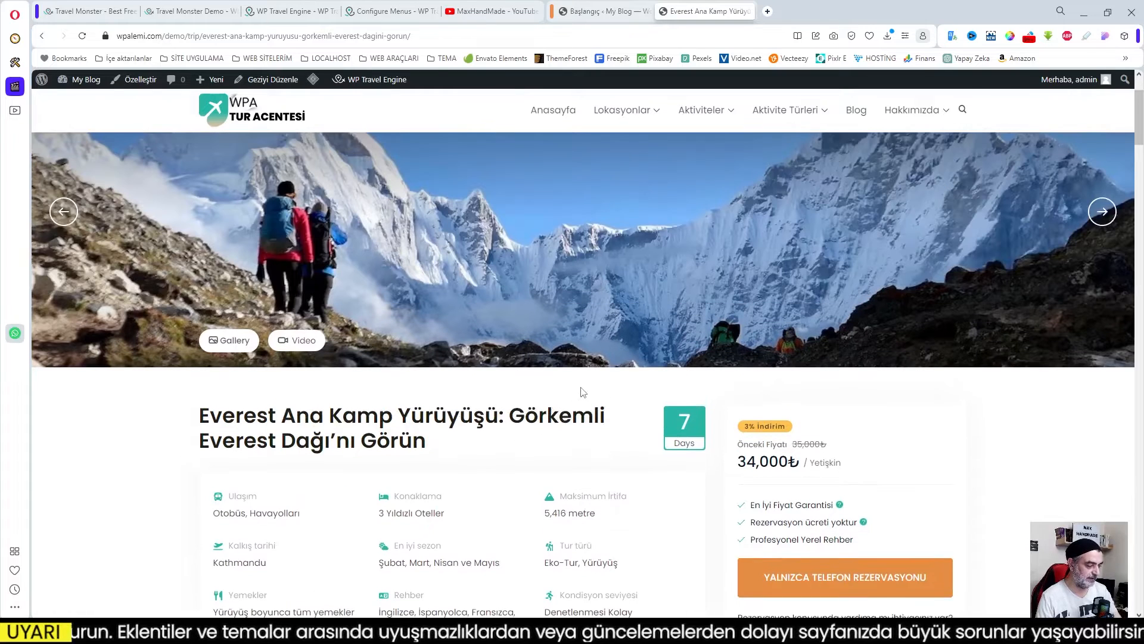
pyautogui.scroll(-2, 581, 392)
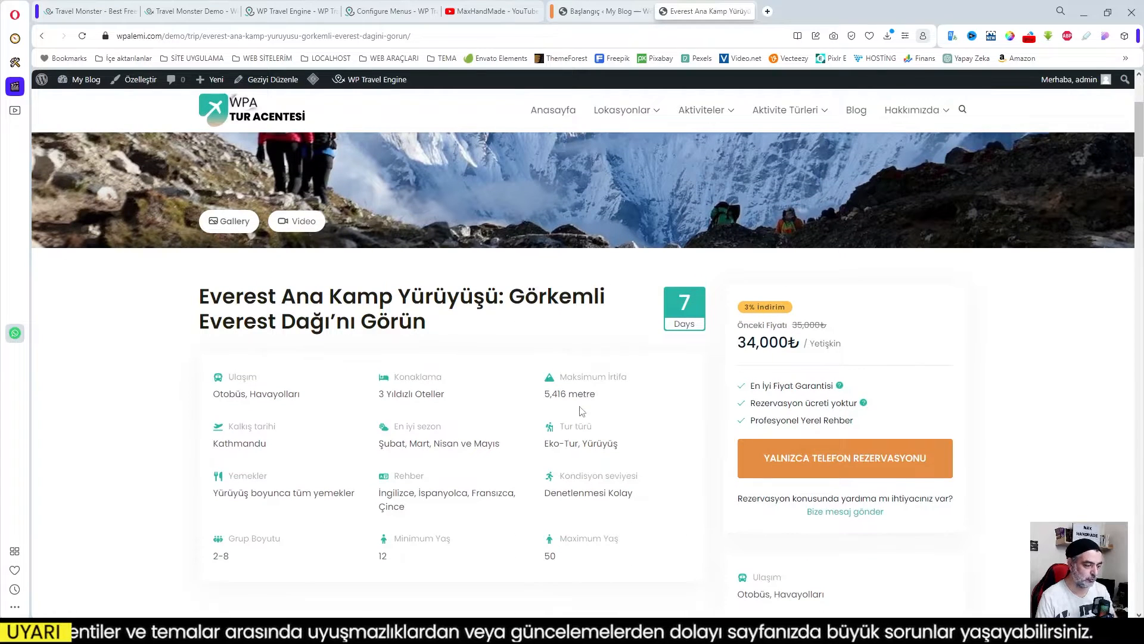
pyautogui.scroll(-1, 539, 456)
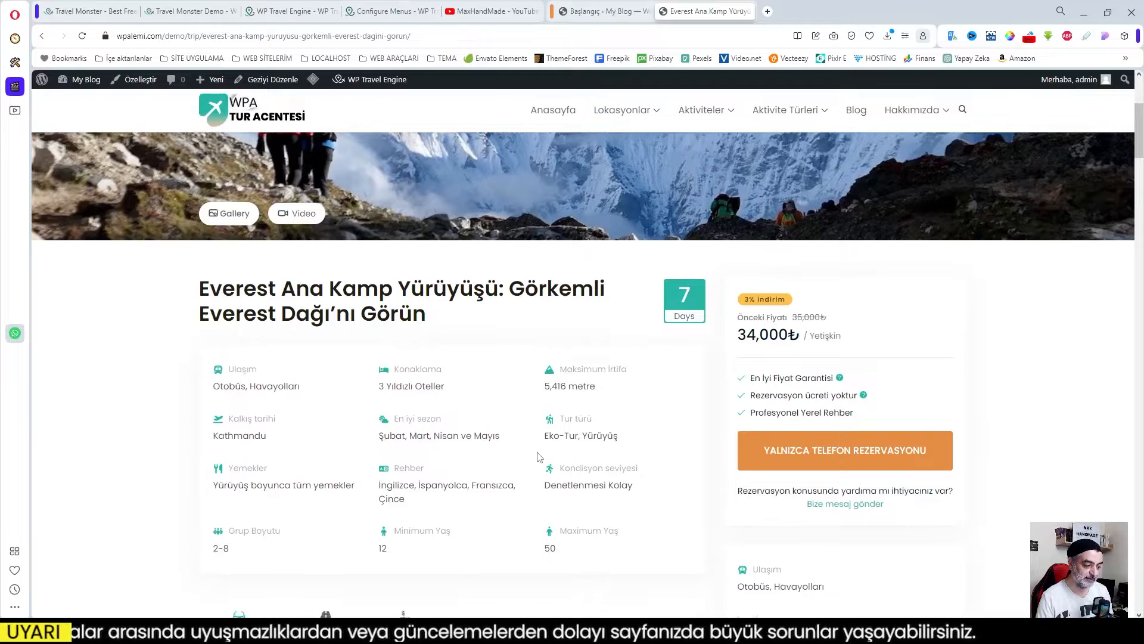
pyautogui.scroll(-2, 417, 501)
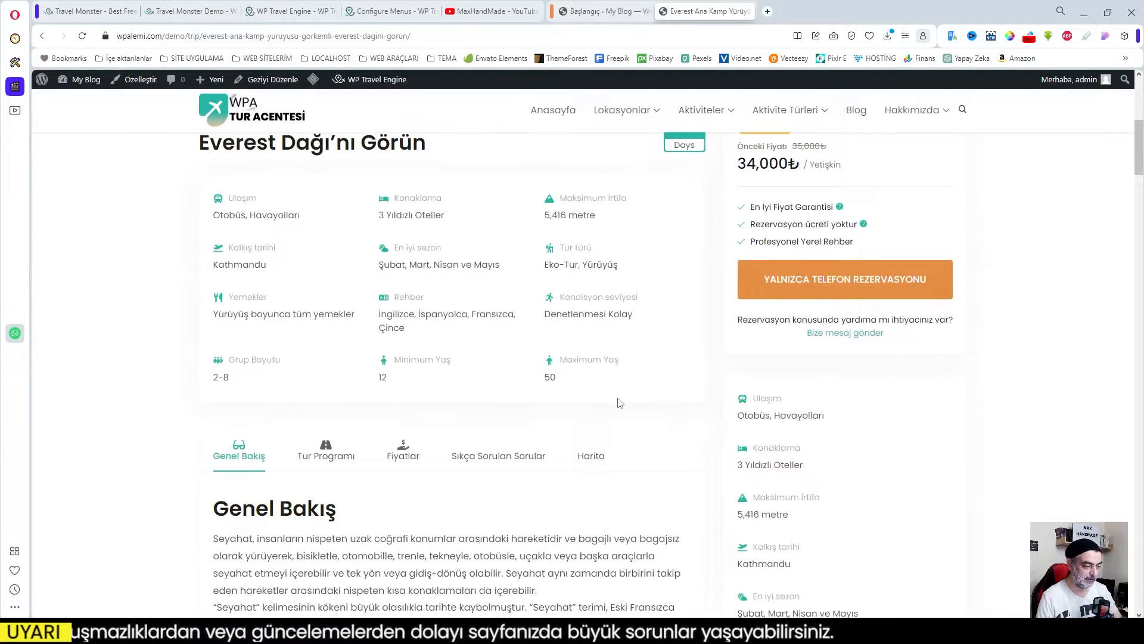
pyautogui.scroll(-3, 663, 430)
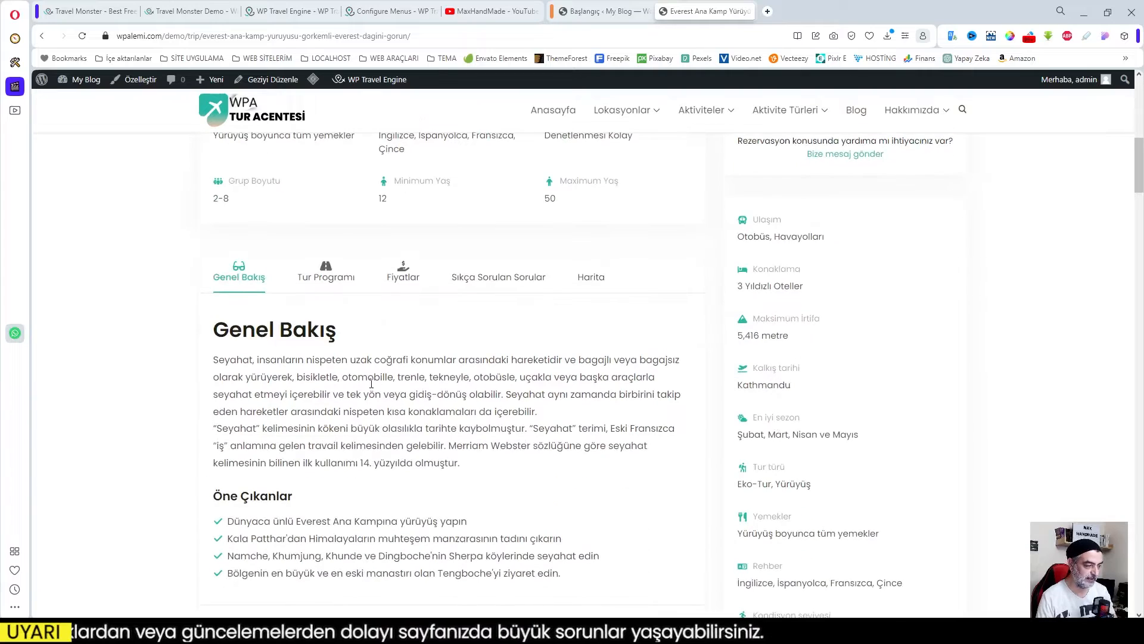
# - Examine the tour page's "Genel Bakış" and day-by-day "Tur Programı" sections and the section bar that follows while reading
pyautogui.scroll(-5, 334, 400)
pyautogui.scroll(4, 342, 419)
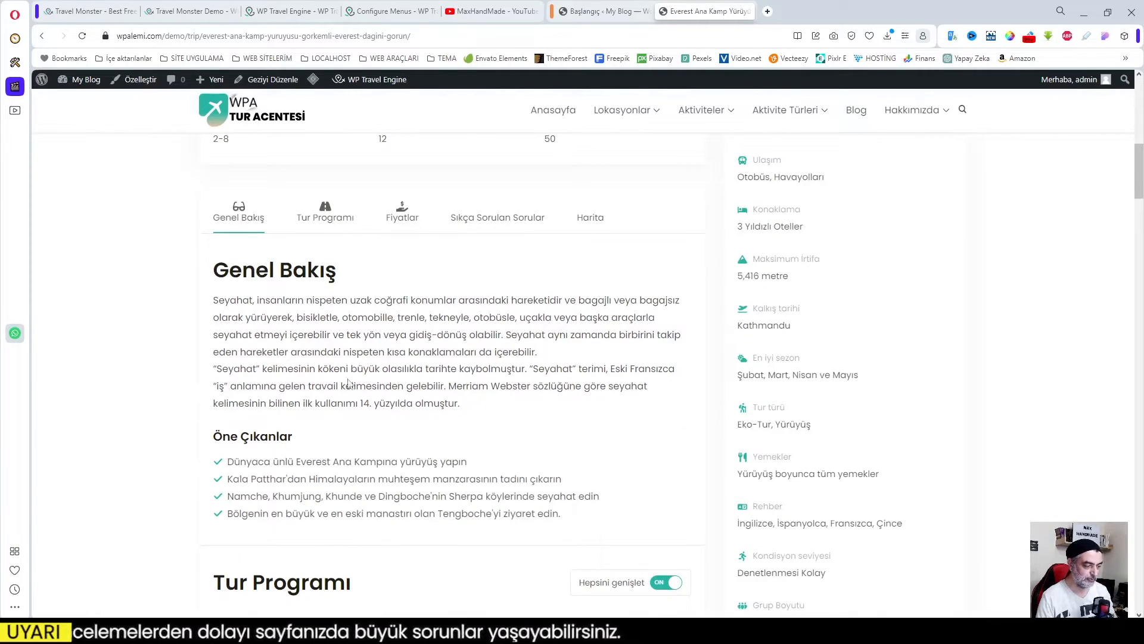
pyautogui.scroll(-1, 316, 397)
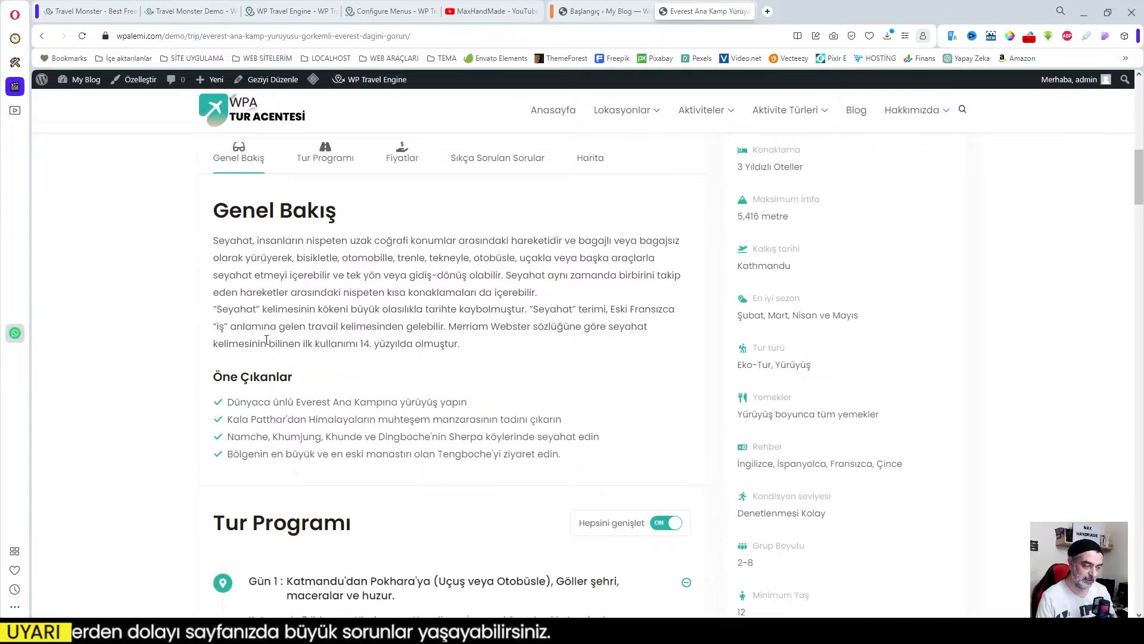
pyautogui.scroll(-4, 258, 414)
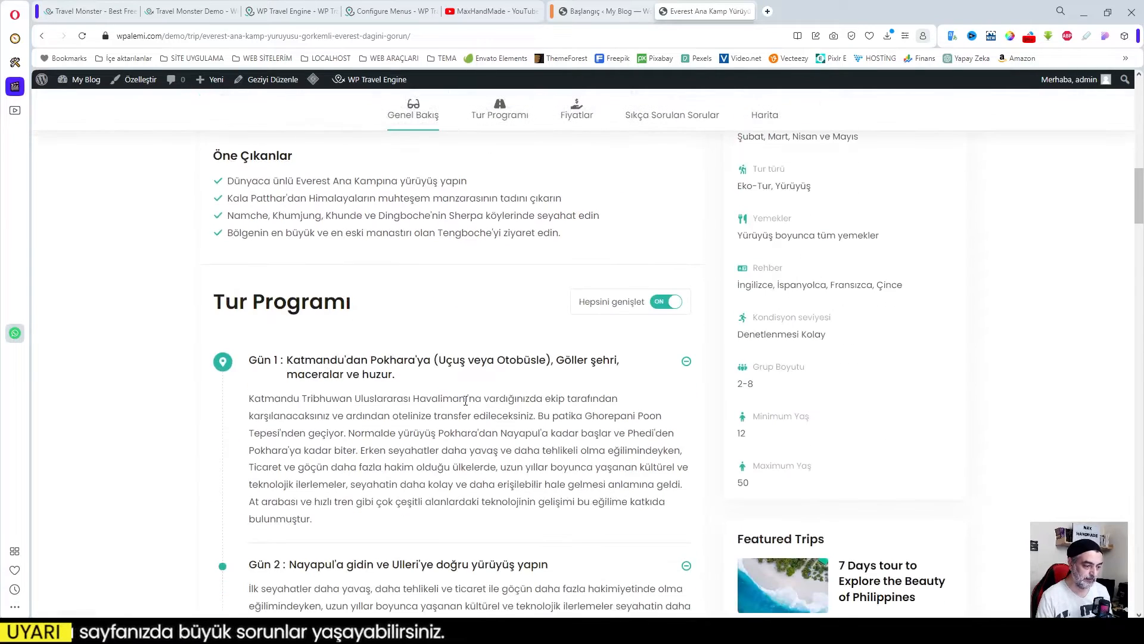
pyautogui.scroll(-10, 465, 400)
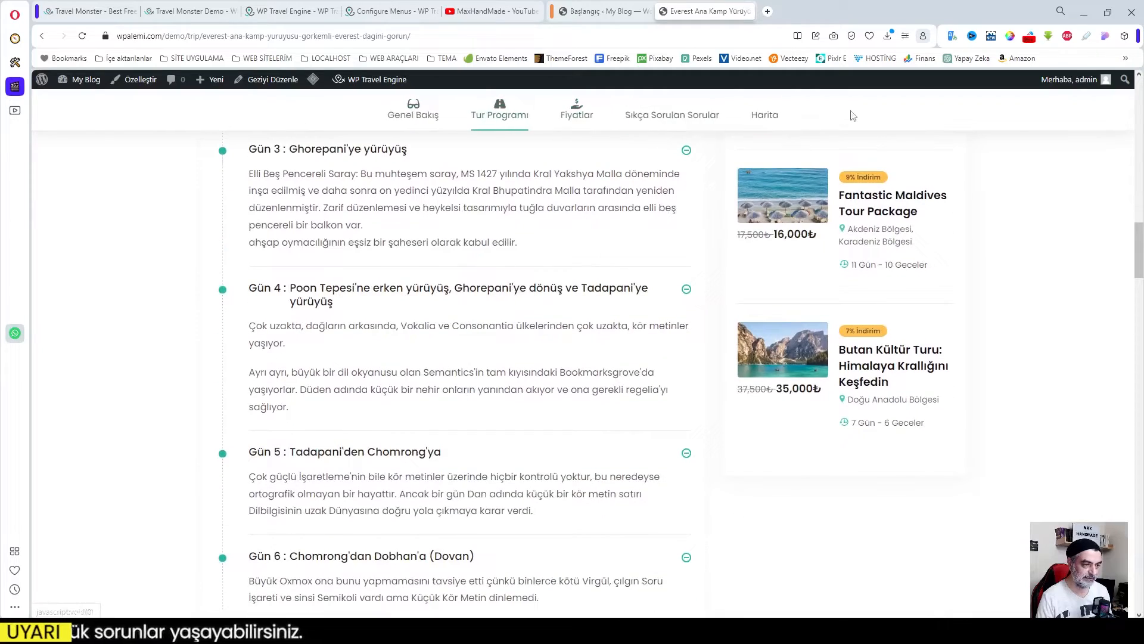
pyautogui.scroll(8, 480, 269)
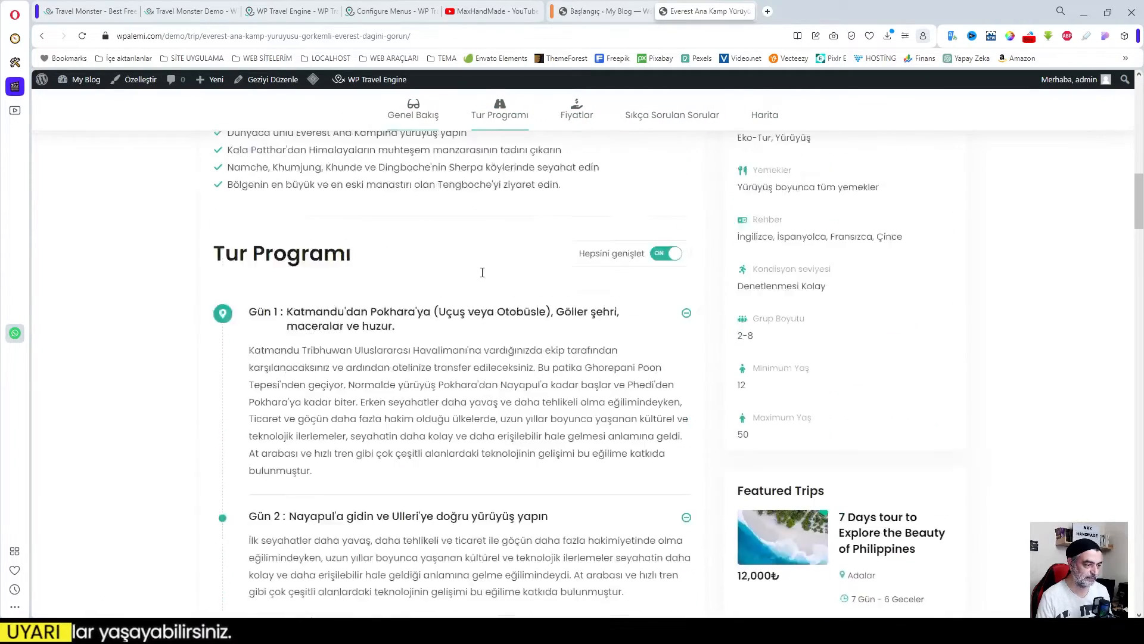
pyautogui.scroll(7, 481, 271)
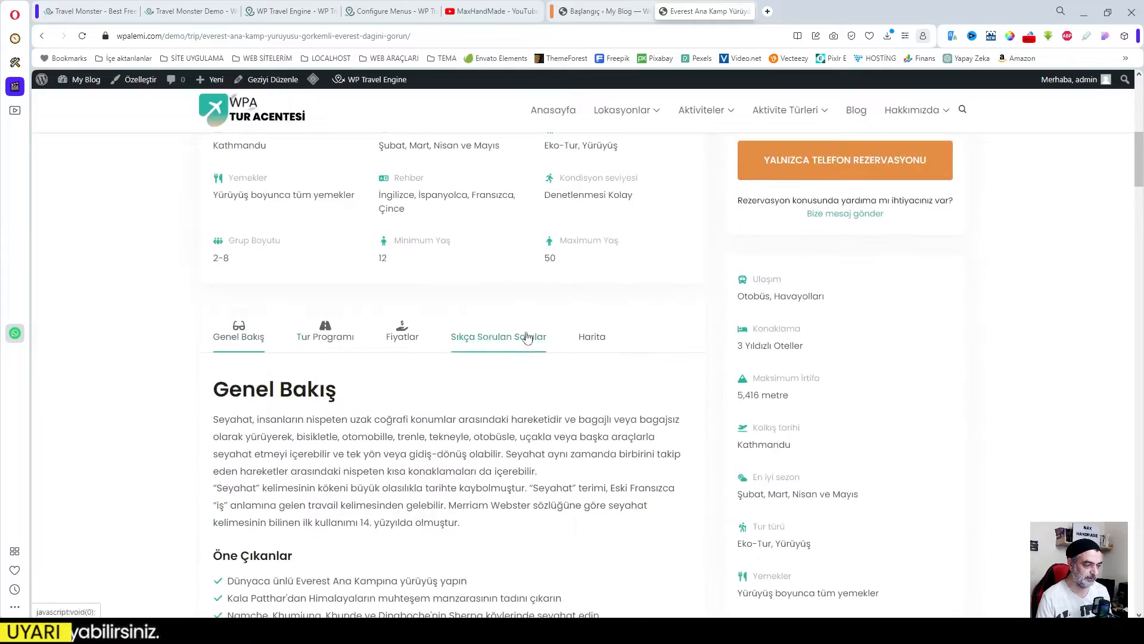
pyautogui.scroll(-12, 457, 396)
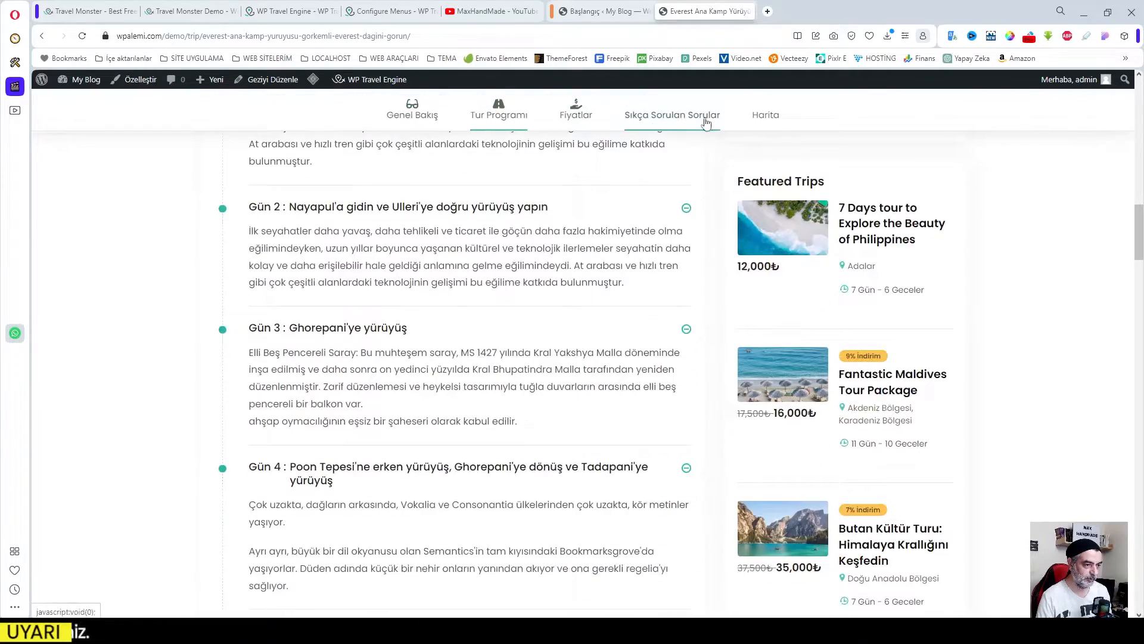
pyautogui.scroll(-2, 709, 121)
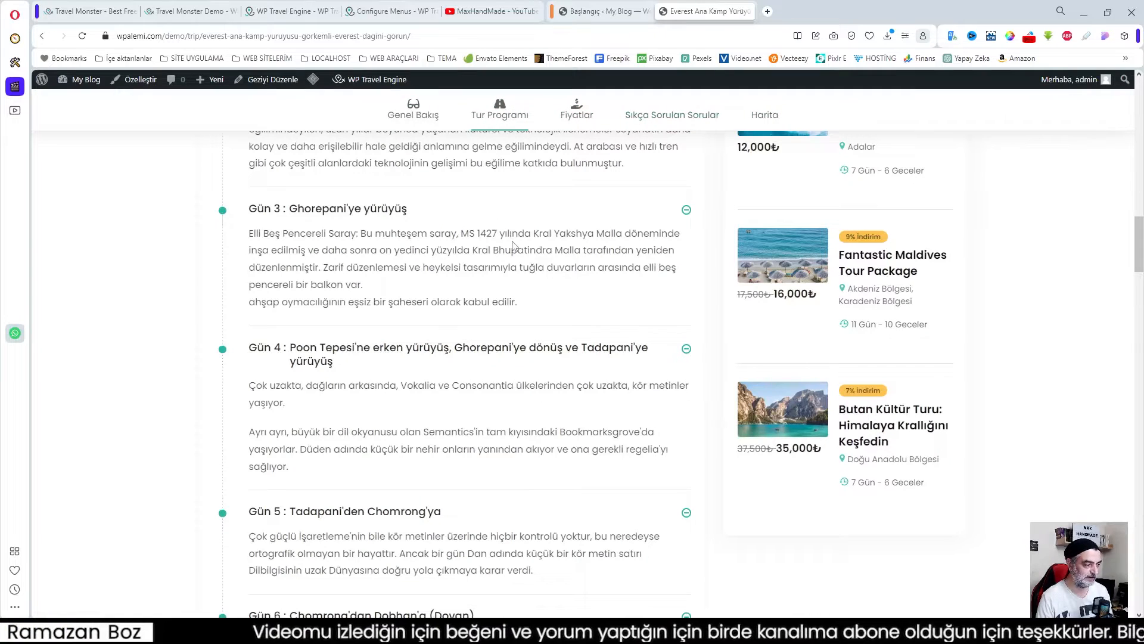
# - Review the Everest tour's day-by-day "Tur Programı" through Gün 7 and the "Fiyata Dahil" list under "Maliyet"
pyautogui.scroll(7, 417, 262)
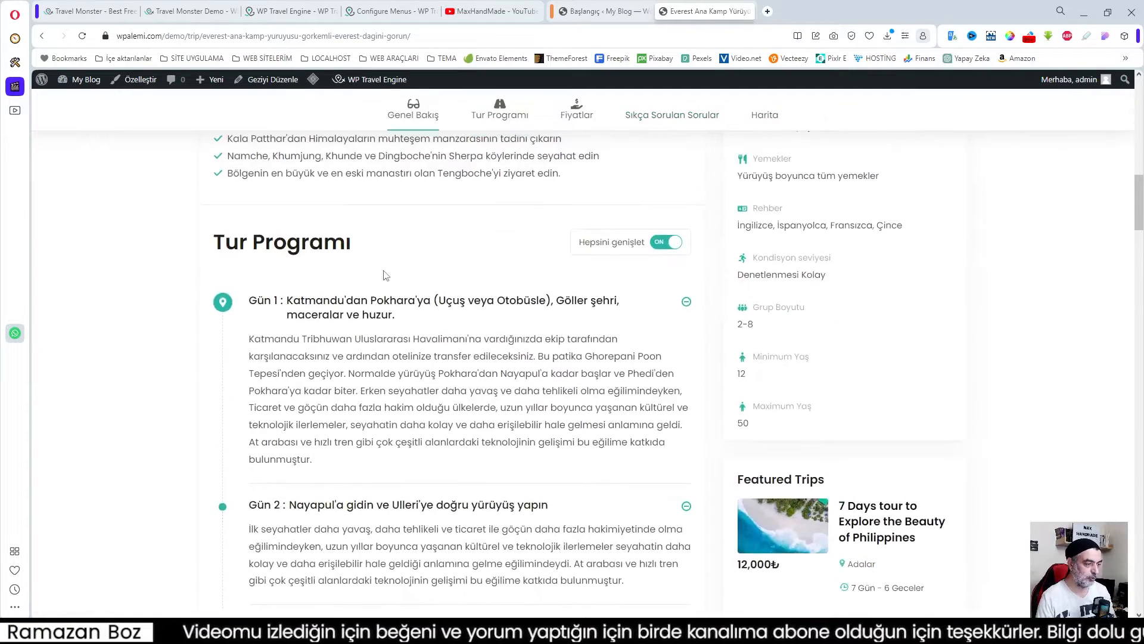
pyautogui.scroll(-2, 383, 276)
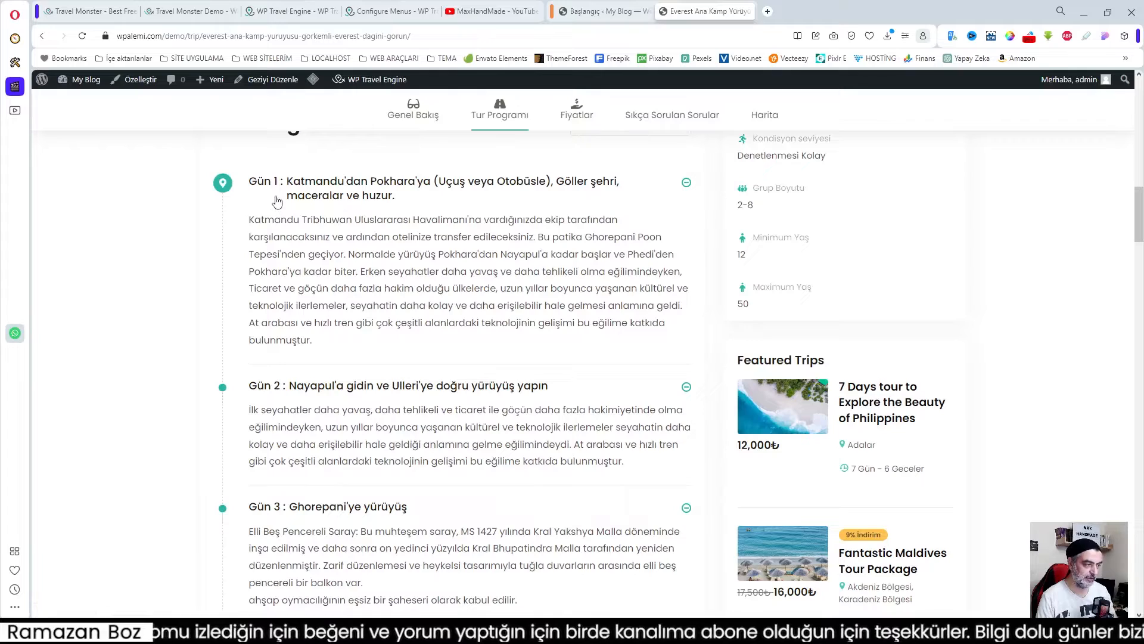
pyautogui.scroll(-4, 429, 472)
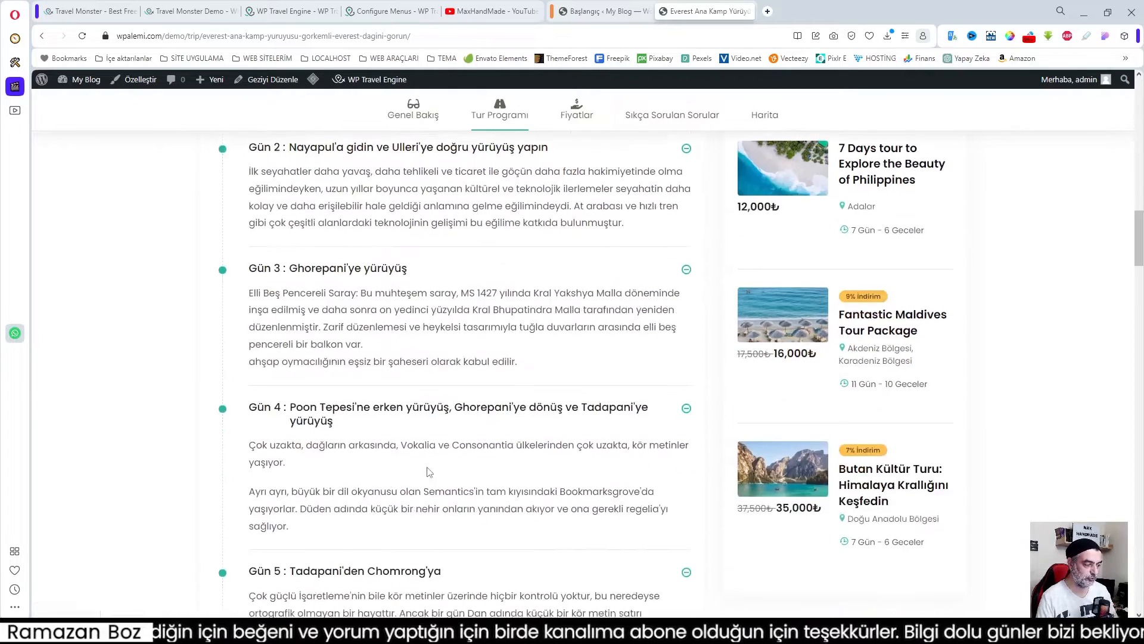
pyautogui.scroll(-11, 429, 472)
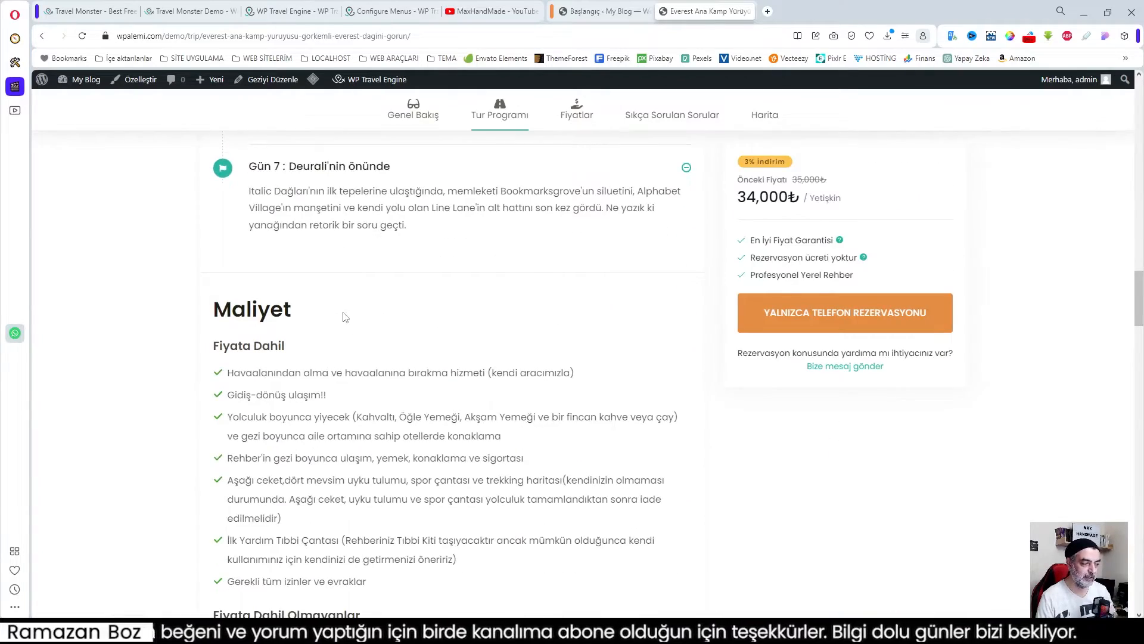
pyautogui.scroll(-3, 344, 316)
pyautogui.scroll(1, 358, 313)
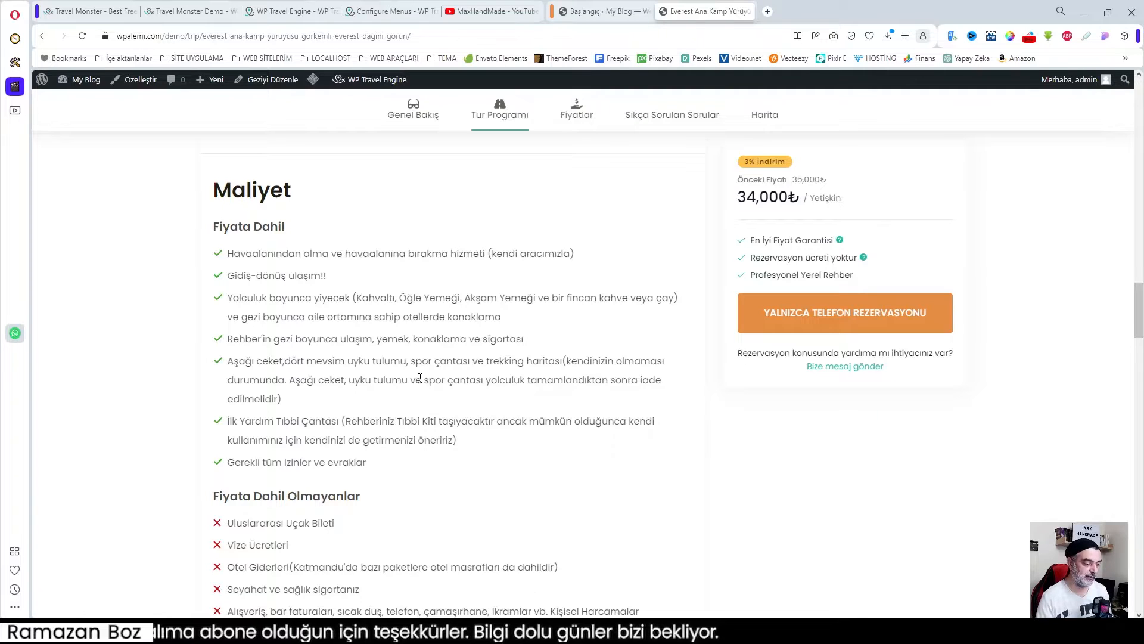
# - Examine the tour's "Fiyata Dahil Olmayanlar" list and the collapsed questions in the "SSS" section
pyautogui.scroll(-3, 358, 426)
pyautogui.scroll(-3, 357, 411)
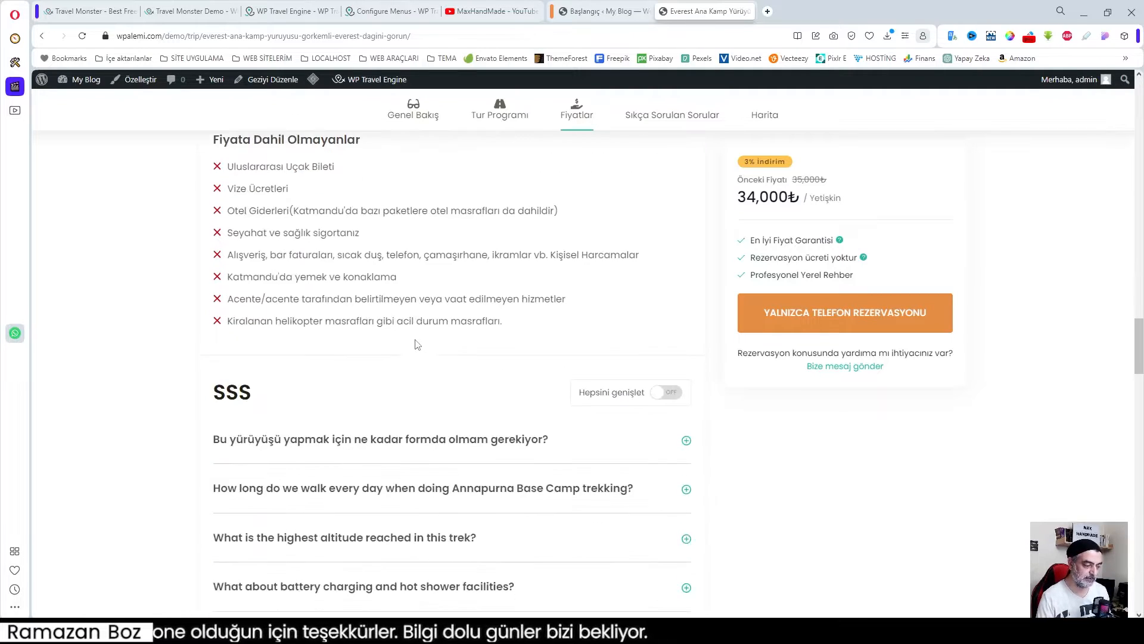
pyautogui.scroll(-1, 364, 398)
pyautogui.scroll(-7, 340, 388)
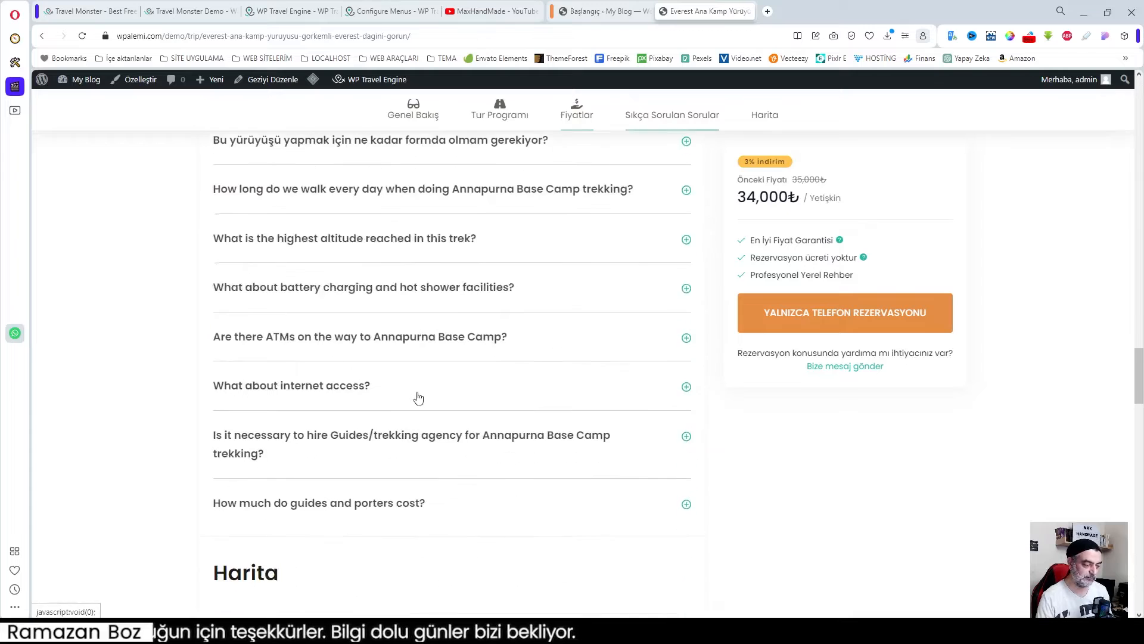
# - Look over the tour page's enquiry form, from the traveller's name and contact fields to the message box
pyautogui.scroll(-10, 418, 398)
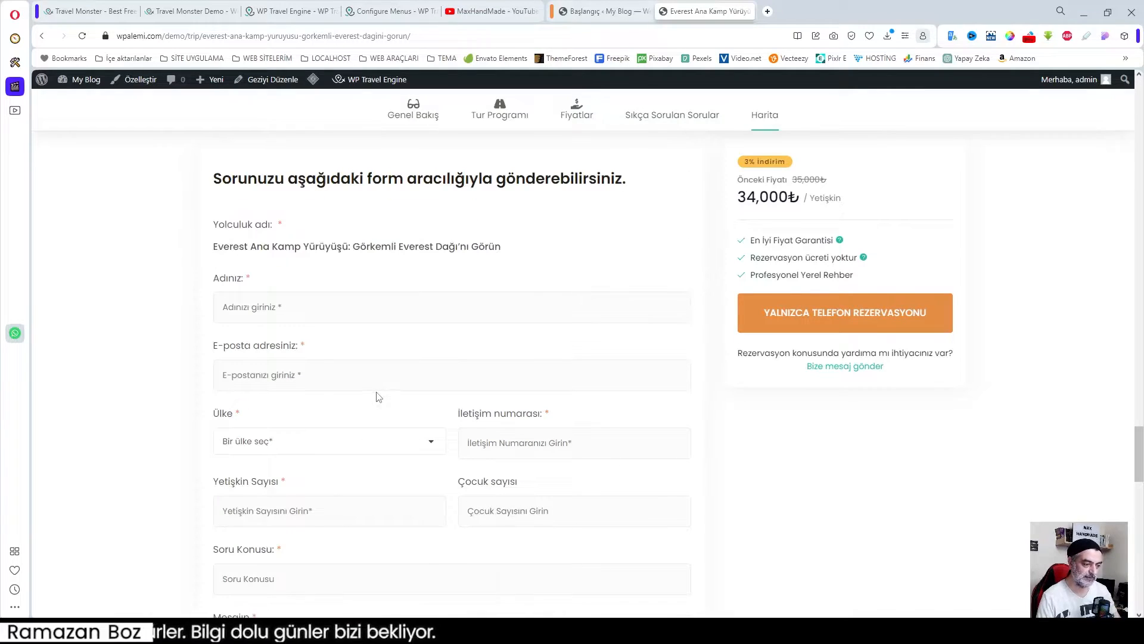
pyautogui.scroll(-9, 403, 388)
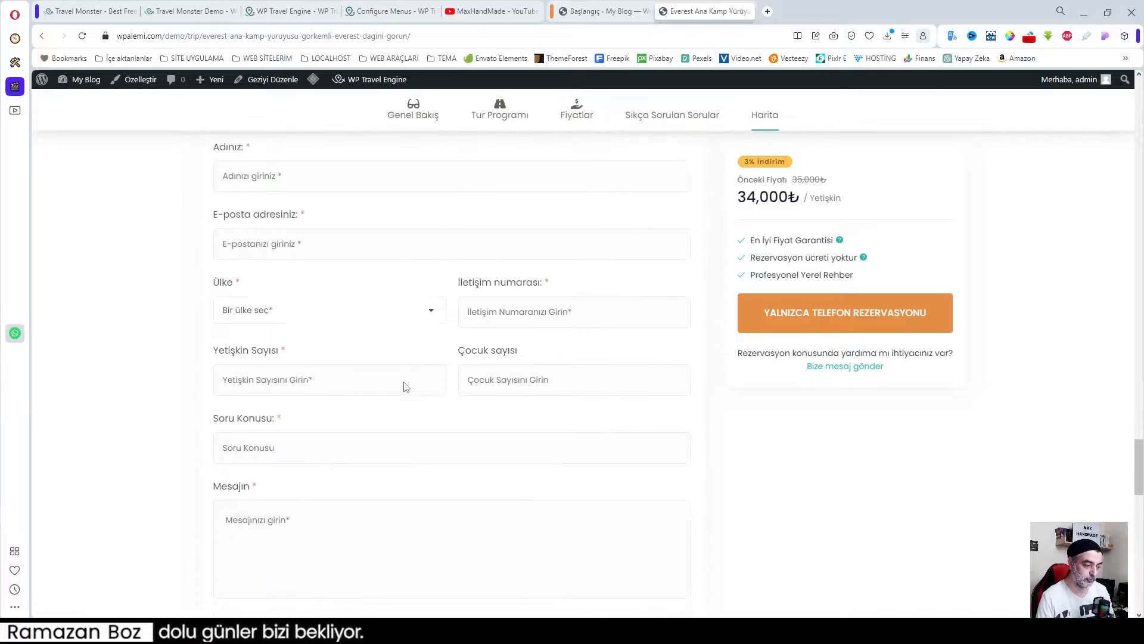
pyautogui.scroll(-3, 405, 388)
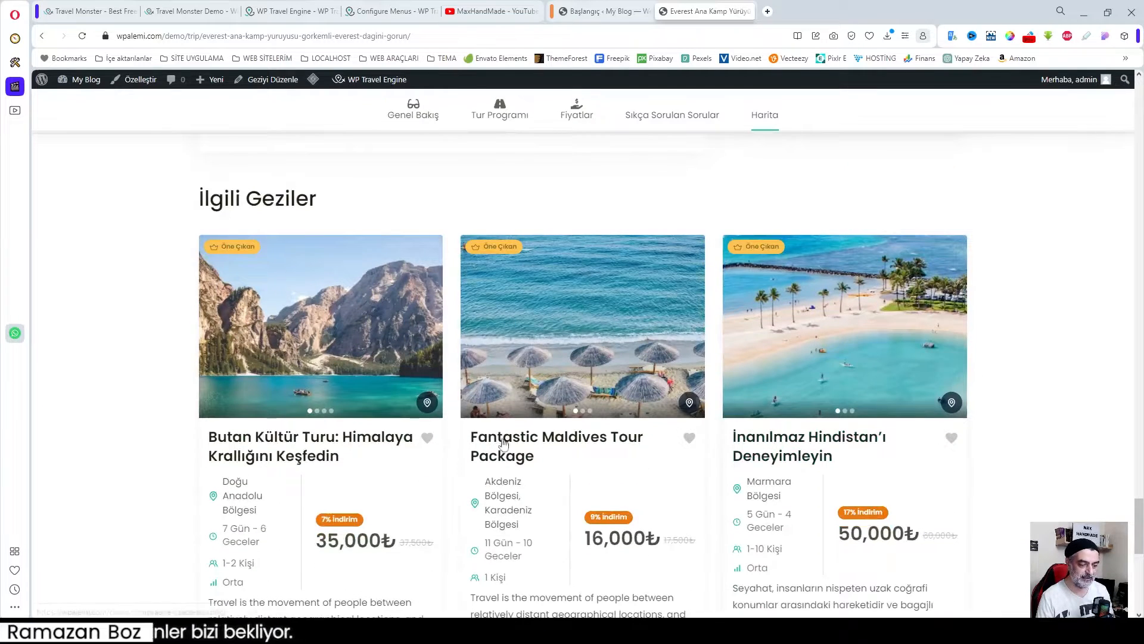
# - Review the "İlgili Geziler" cards at the end of the tour page, then return to the page's beginning
pyautogui.scroll(-3, 801, 333)
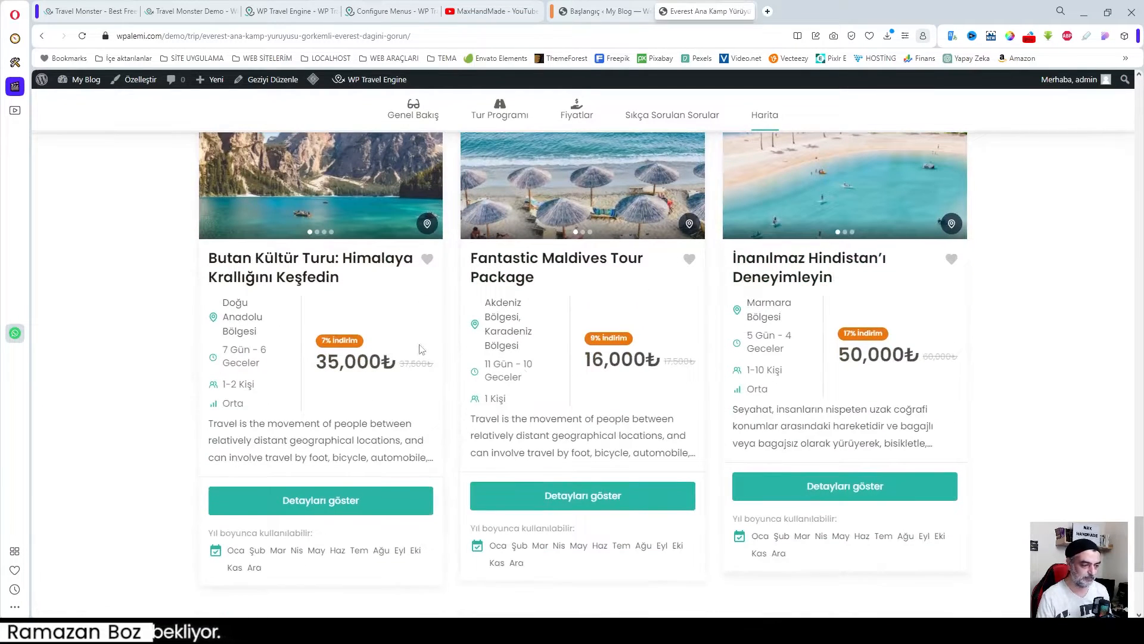
pyautogui.scroll(-3, 608, 557)
pyautogui.scroll(-2, 606, 553)
pyautogui.scroll(20, 608, 555)
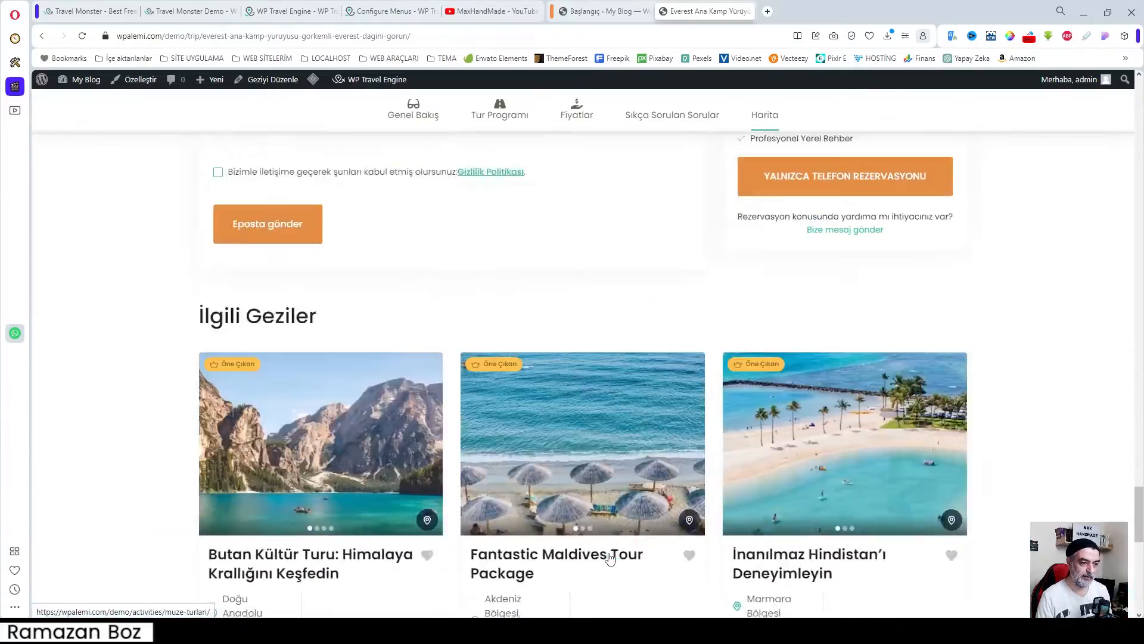
pyautogui.scroll(20, 609, 558)
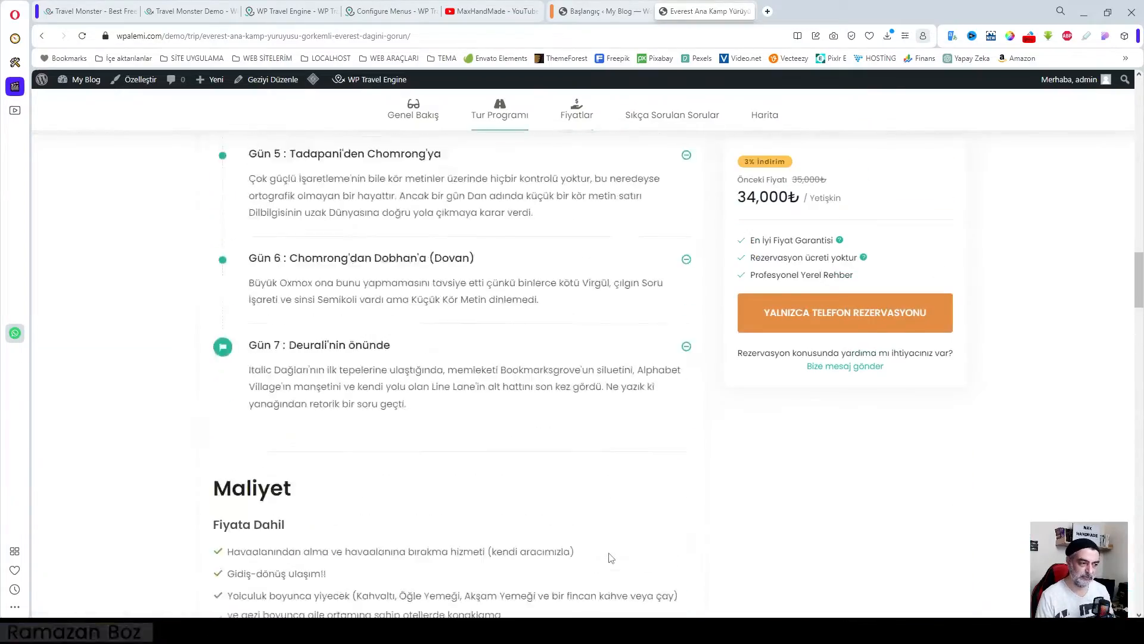
pyautogui.scroll(10, 609, 557)
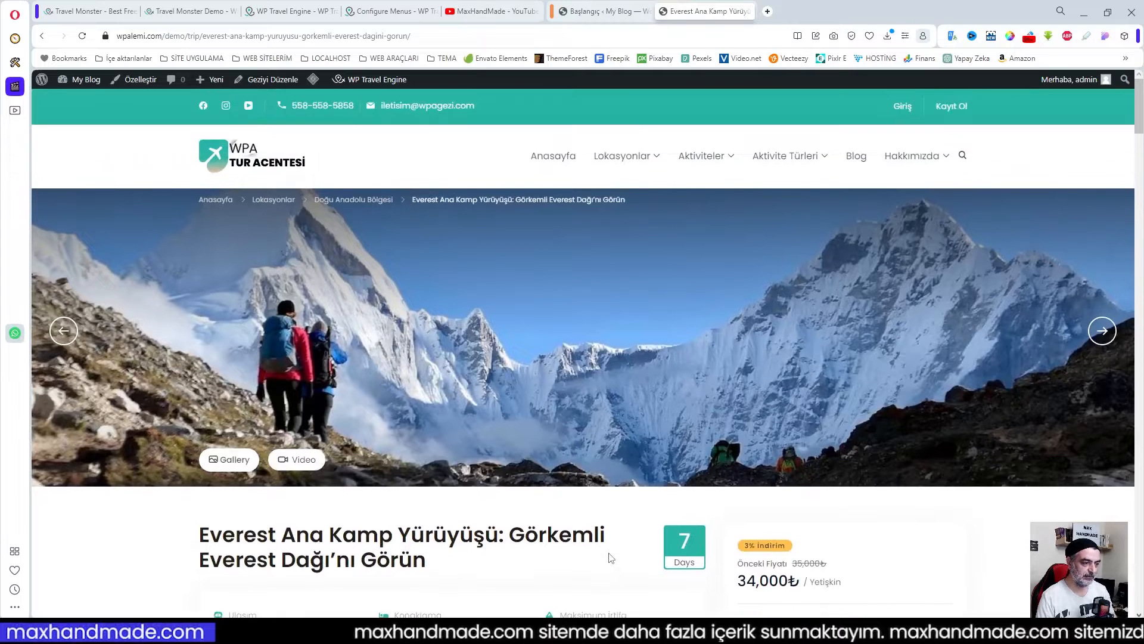
# - Return to the homepage and run the hero section's tour search with its default filters
pyautogui.click(553, 156)
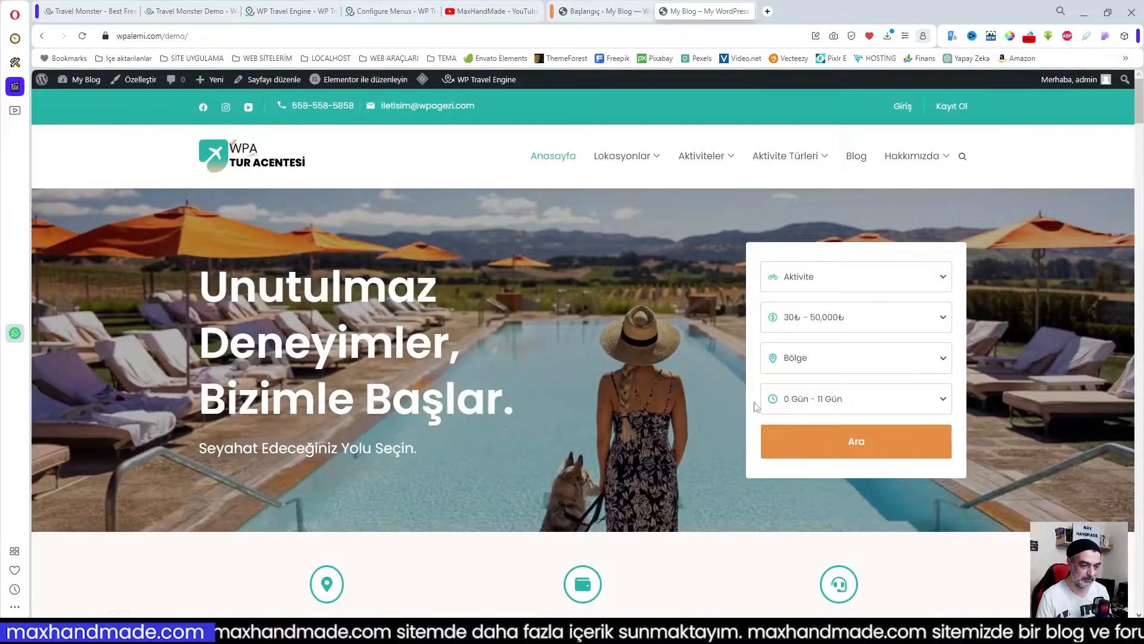
pyautogui.click(856, 448)
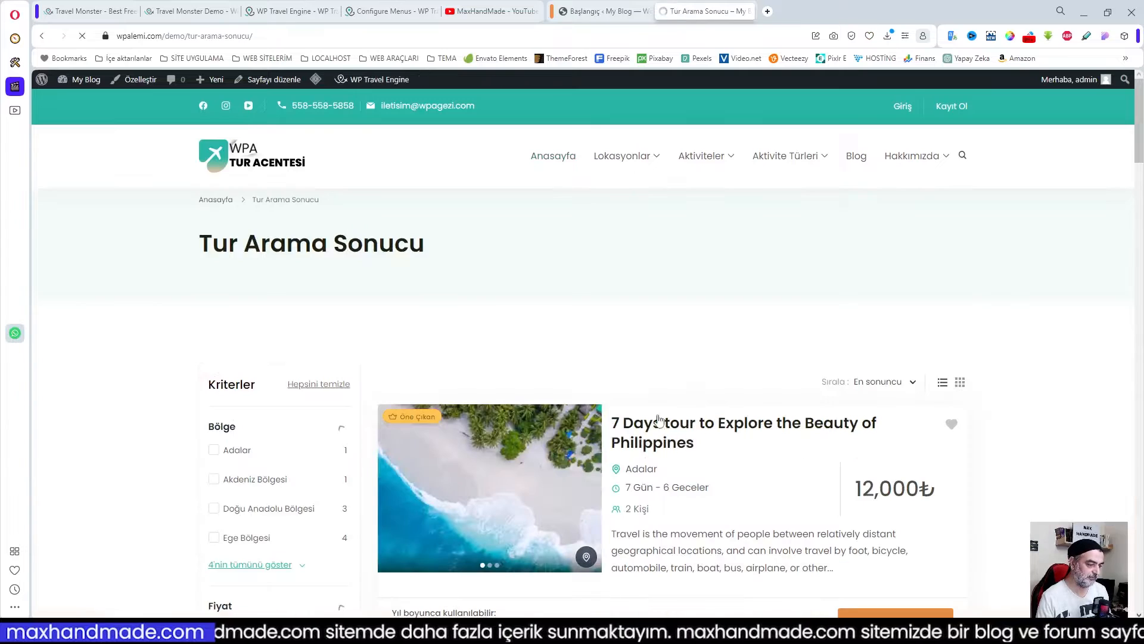
# - Examine the "Kriterler" filters on the "Tur Arama Sonucu" page: Bölge, Fiyat, Süre and Gezi Türleri
pyautogui.scroll(-3, 365, 371)
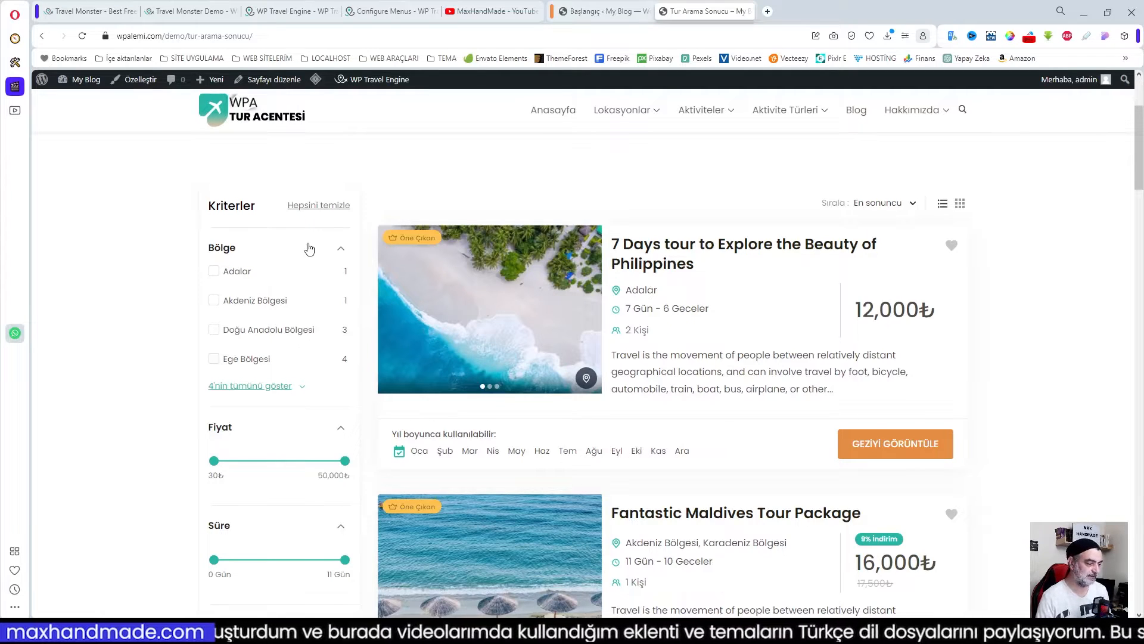
pyautogui.scroll(-6, 308, 249)
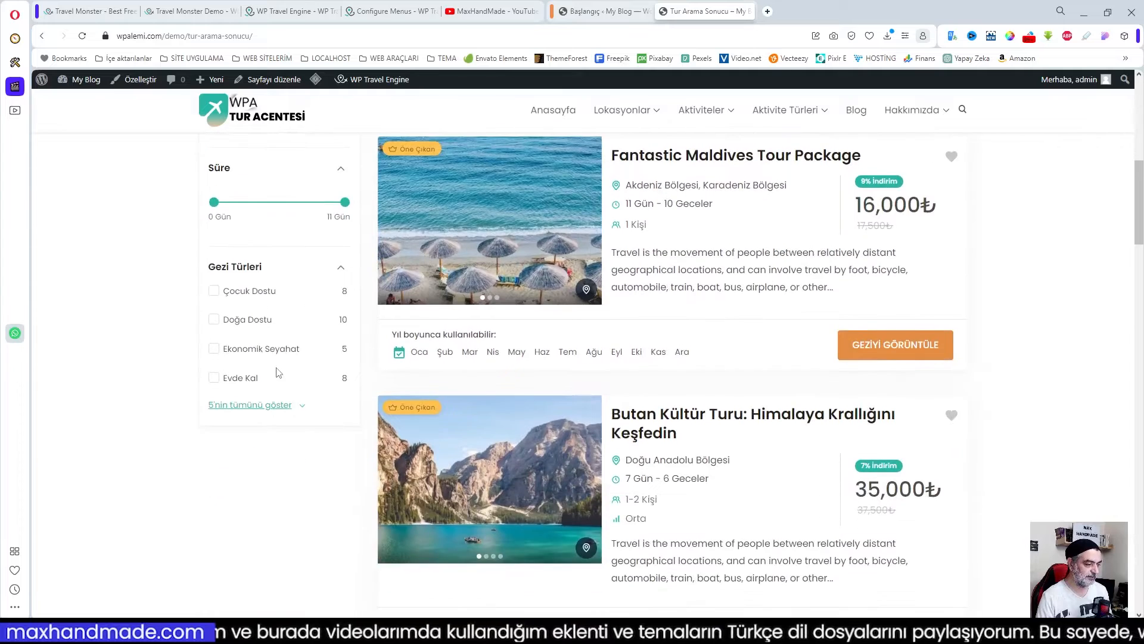
pyautogui.scroll(6, 276, 373)
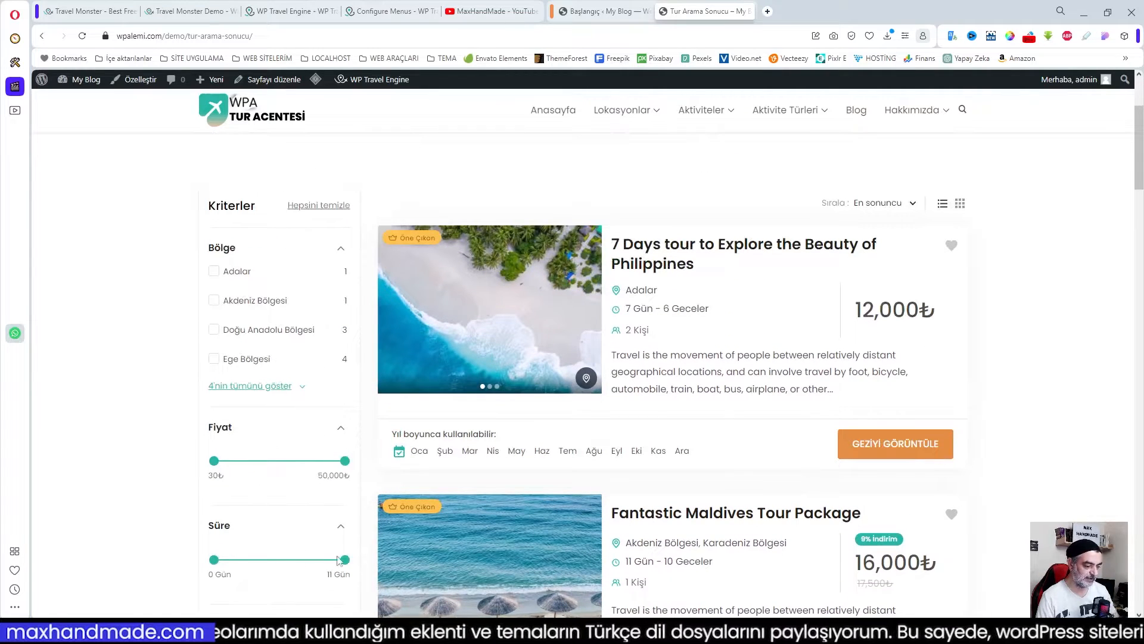
pyautogui.scroll(-4, 760, 290)
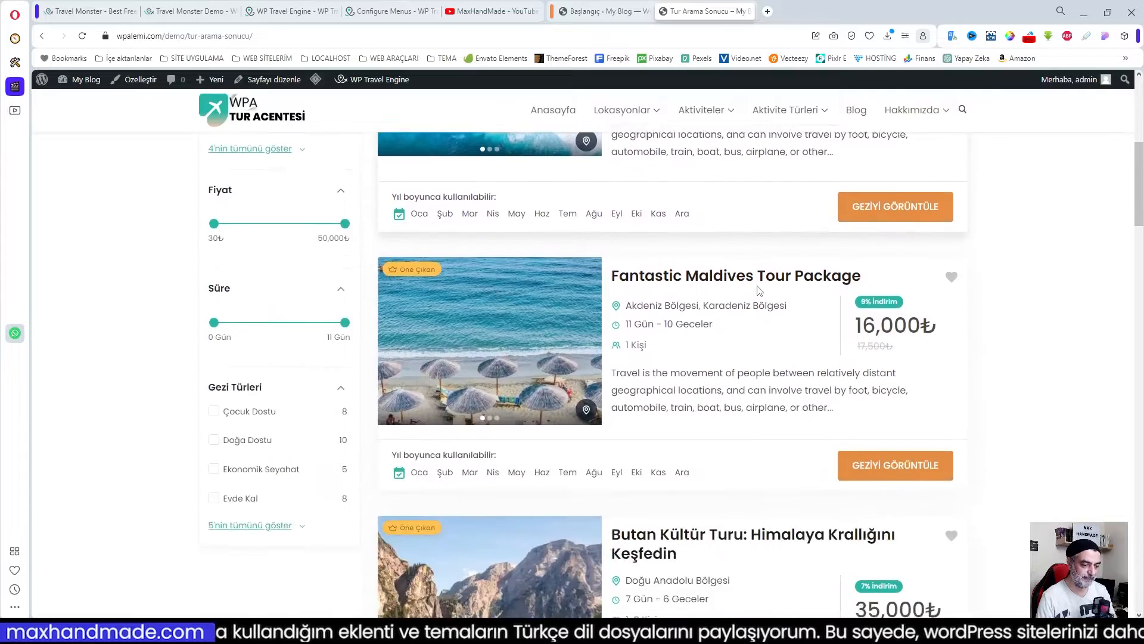
# - Look through the listed tours on the search results page down to the pagination, then return to its beginning
pyautogui.scroll(-7, 760, 290)
pyautogui.scroll(-15, 758, 306)
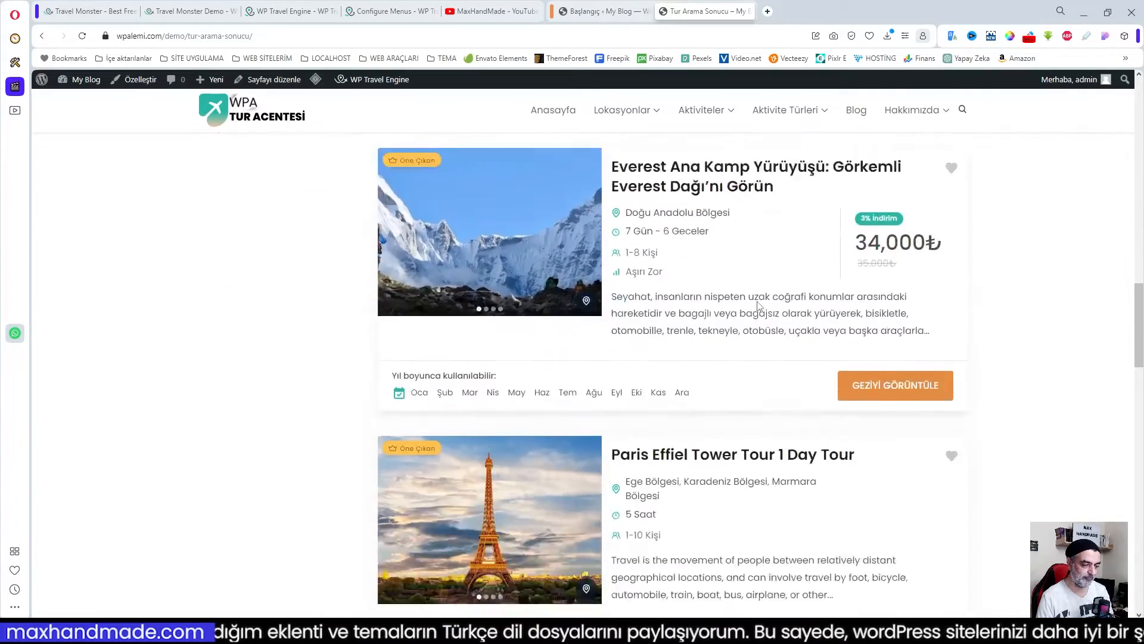
pyautogui.scroll(-10, 756, 306)
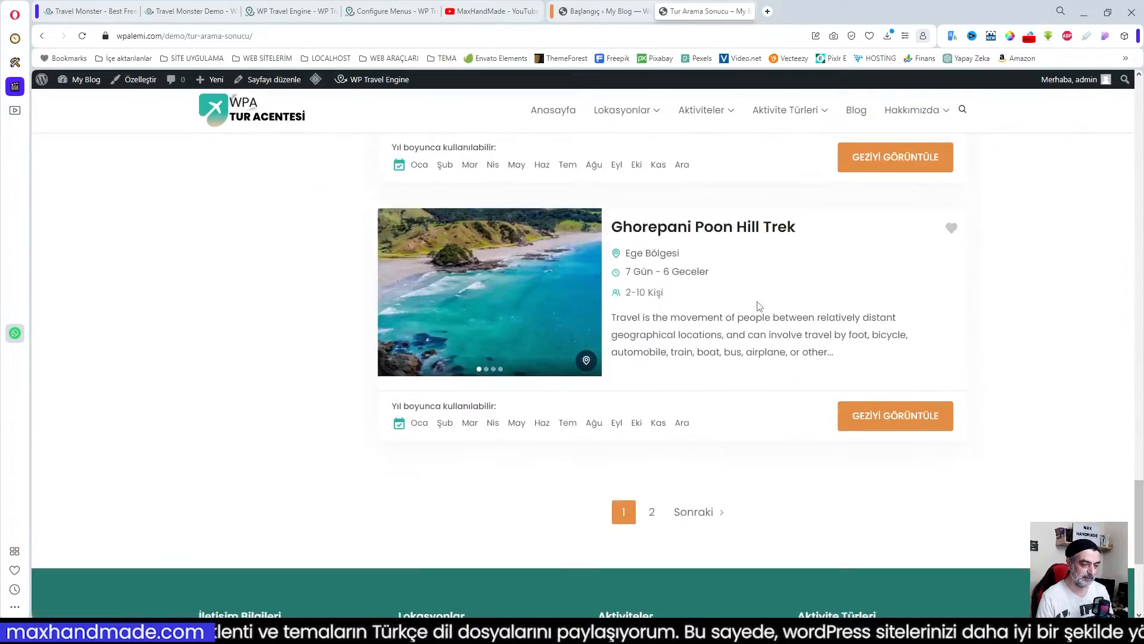
pyautogui.scroll(4, 879, 310)
pyautogui.scroll(20, 709, 202)
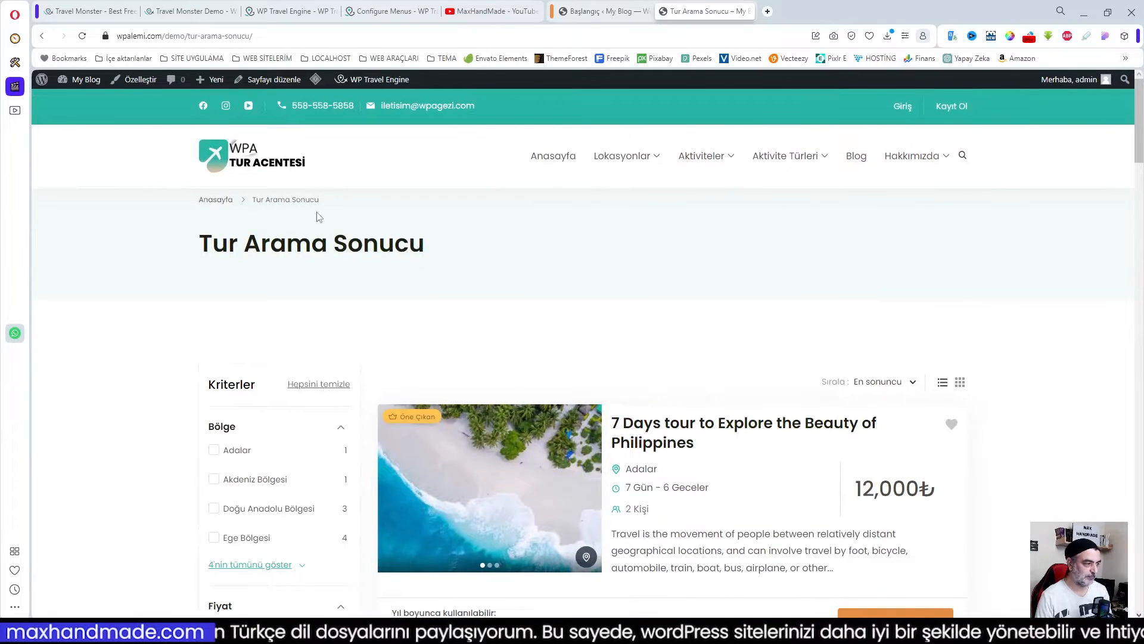
# - Go back to the homepage and examine the region cards from Marmara Bölgesi to İç Anadolu Bölgesi, including a card's "Hepsini Göster" overlay
pyautogui.click(215, 199)
pyautogui.scroll(-2, 703, 355)
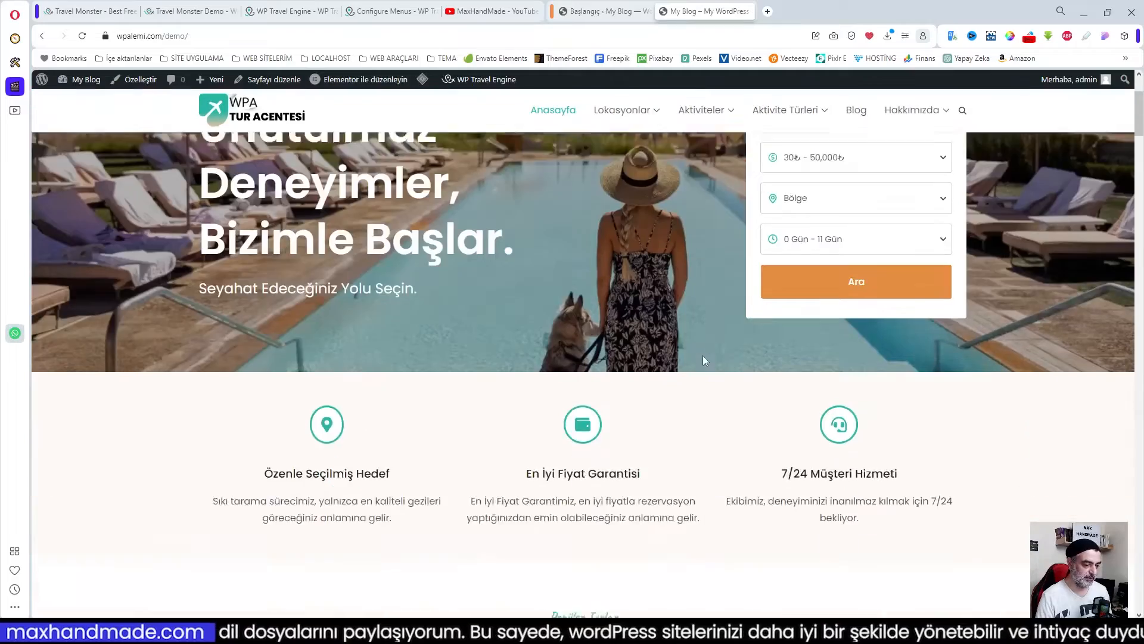
pyautogui.scroll(-15, 703, 356)
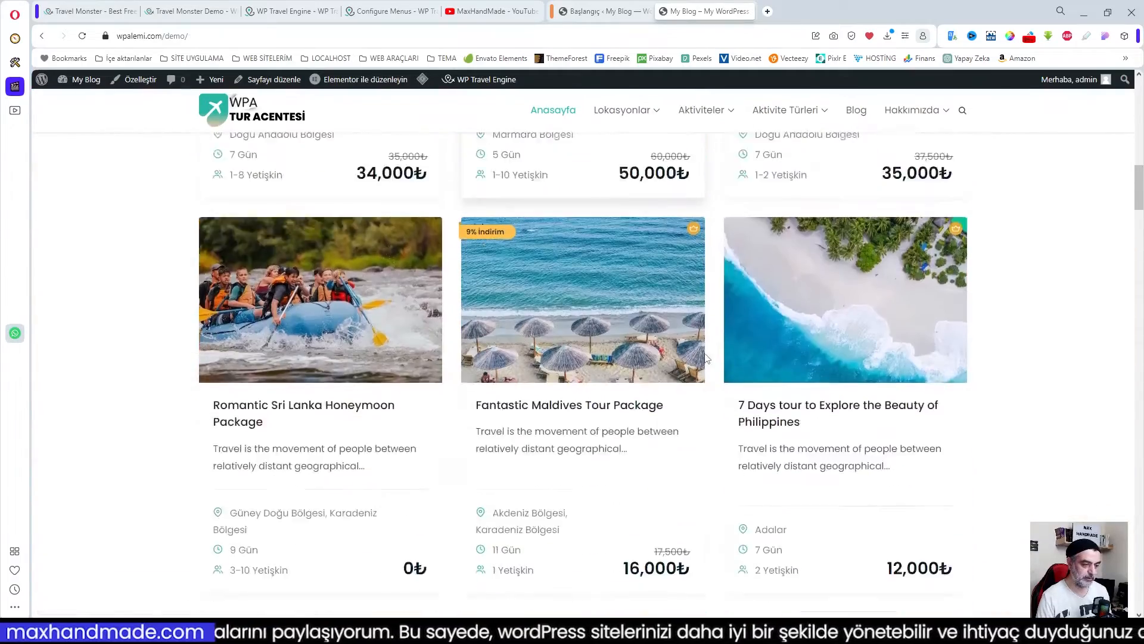
pyautogui.scroll(-12, 706, 357)
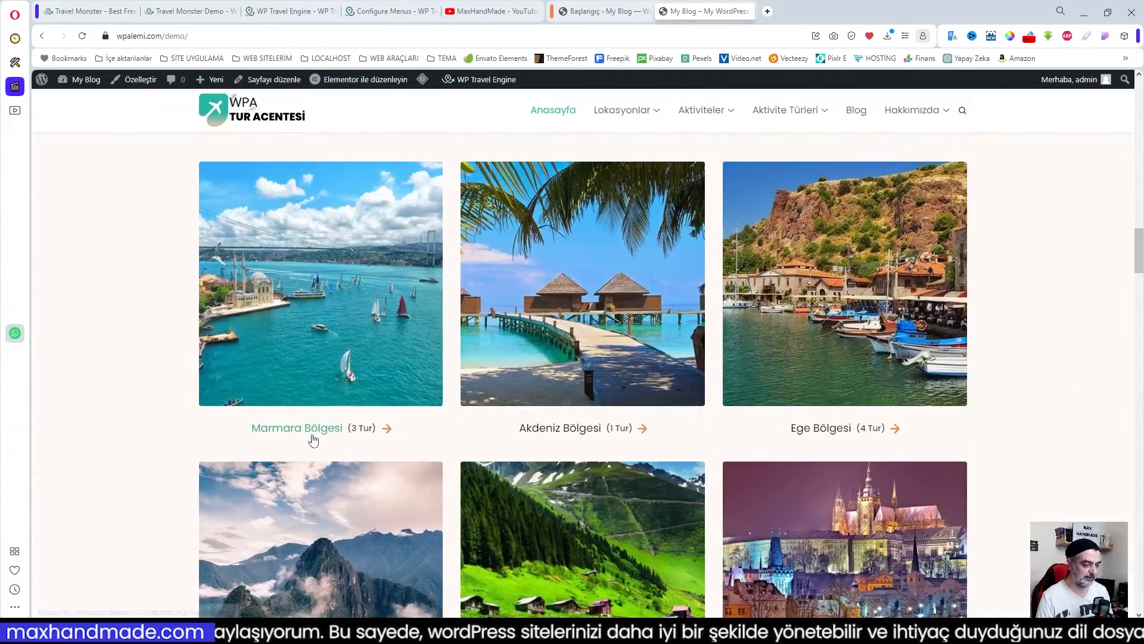
pyautogui.moveTo(335, 301)
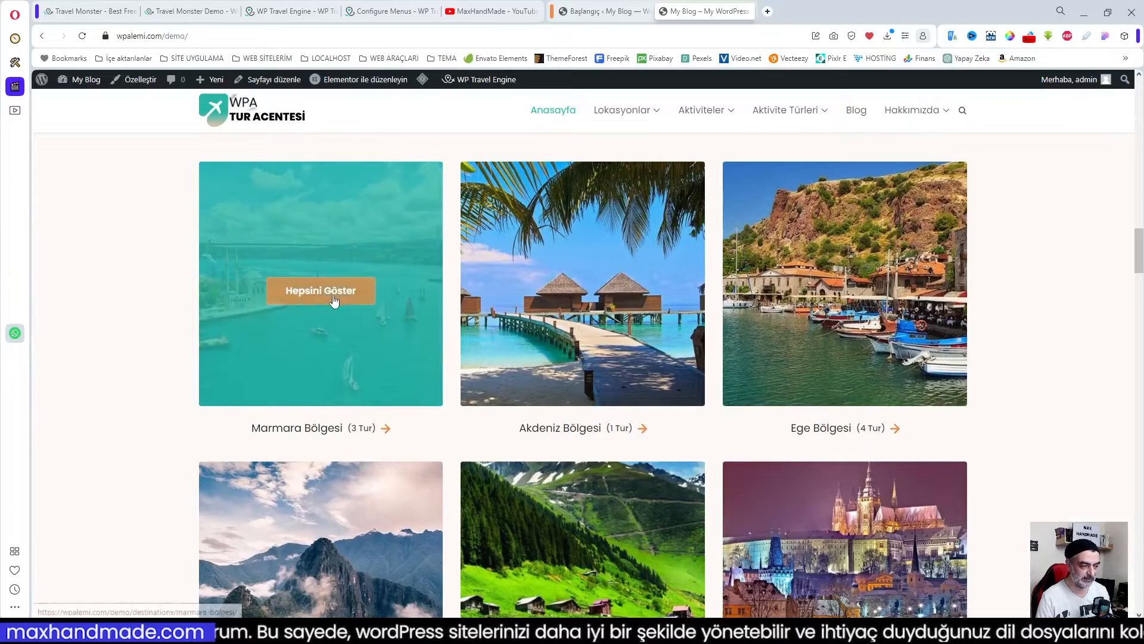
pyautogui.scroll(-1, 334, 301)
pyautogui.moveTo(604, 417)
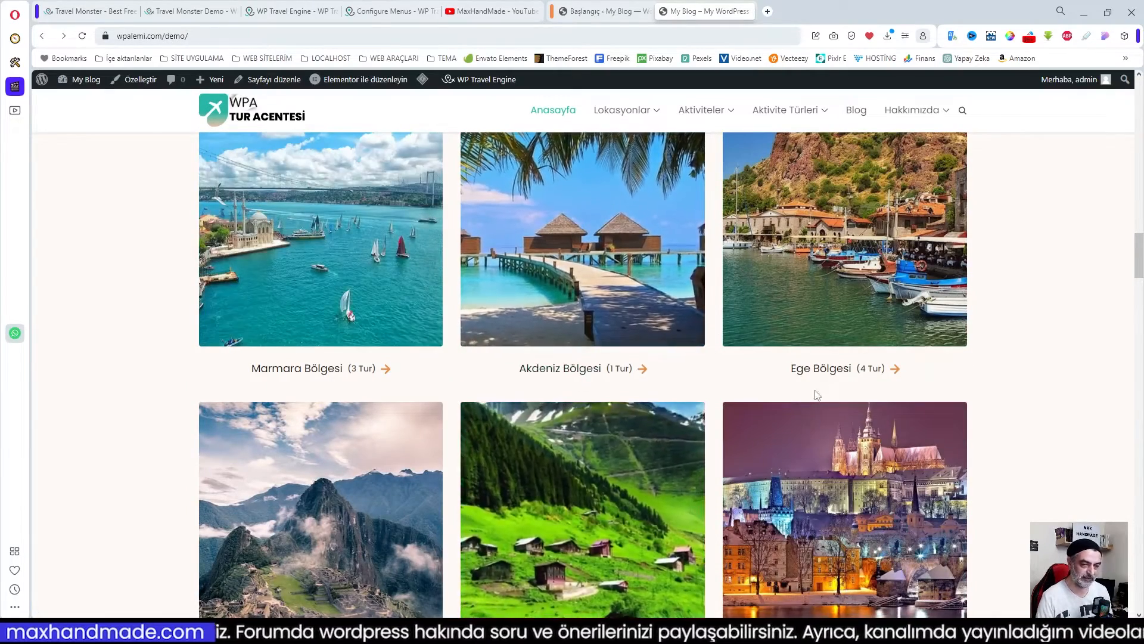
pyautogui.scroll(-3, 834, 395)
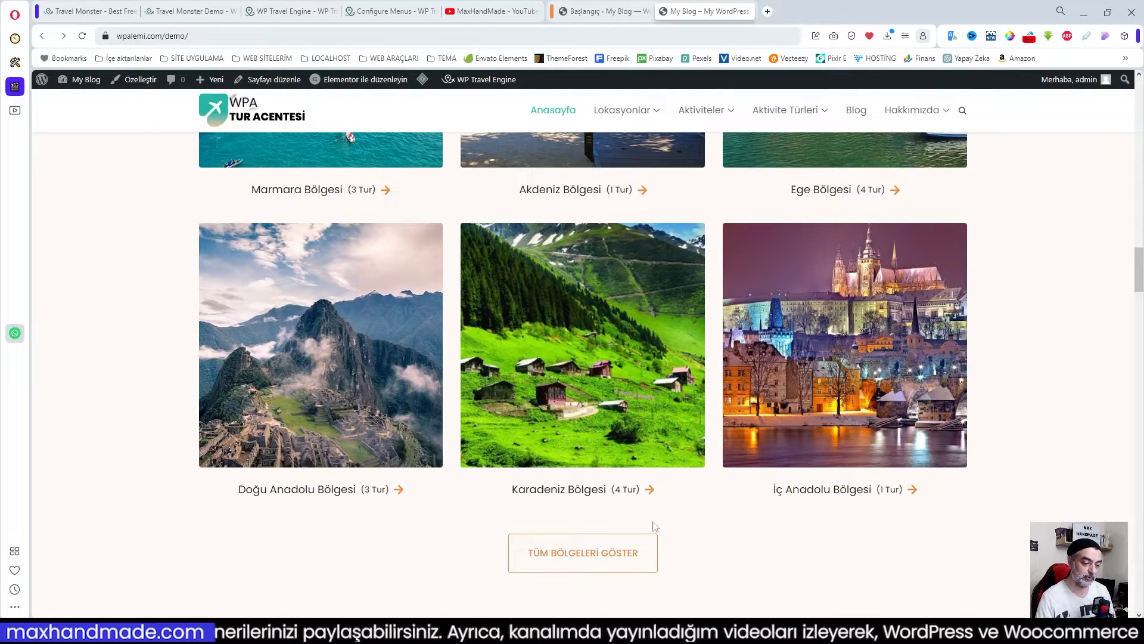
# - View the homepage's "En iyi Seyahat Fırsatları" section, then return to the hero section
pyautogui.scroll(-3, 710, 485)
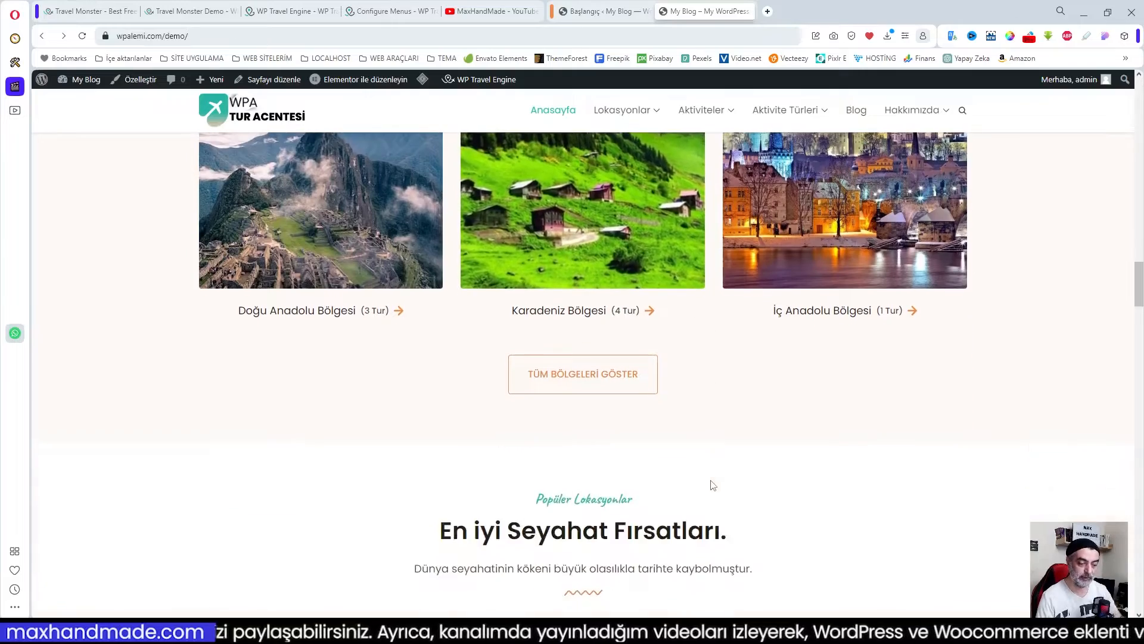
pyautogui.scroll(-4, 727, 476)
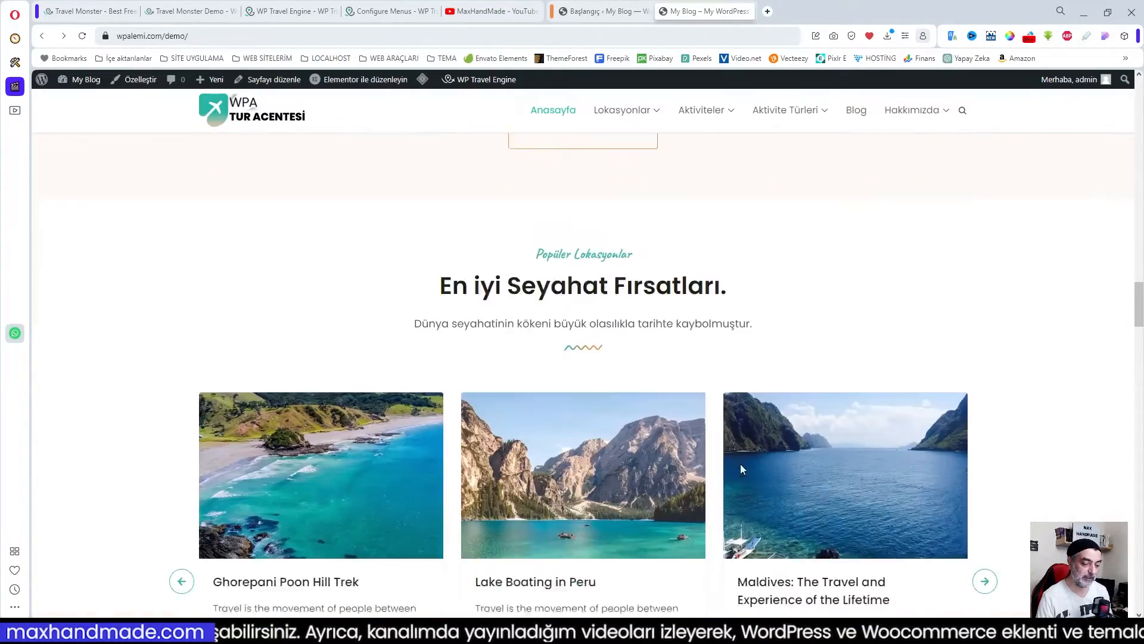
pyautogui.scroll(15, 741, 464)
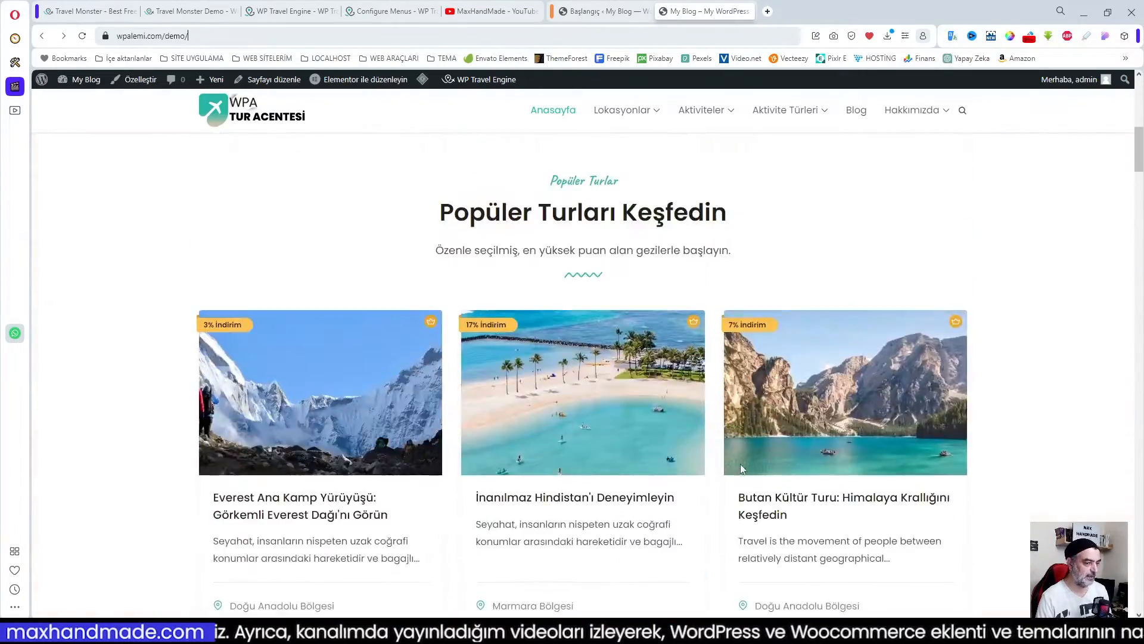
pyautogui.scroll(10, 605, 421)
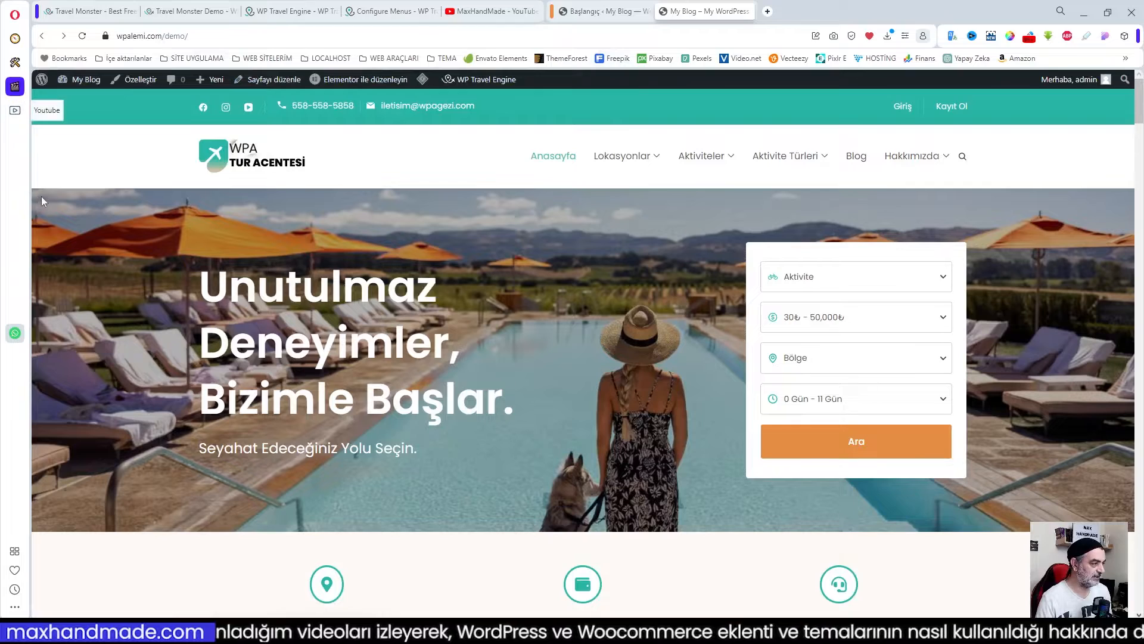
# - Switch to the Youtube browser workspace and look over the WP Travel Engine plugin page on WordPress.org
pyautogui.click(15, 110)
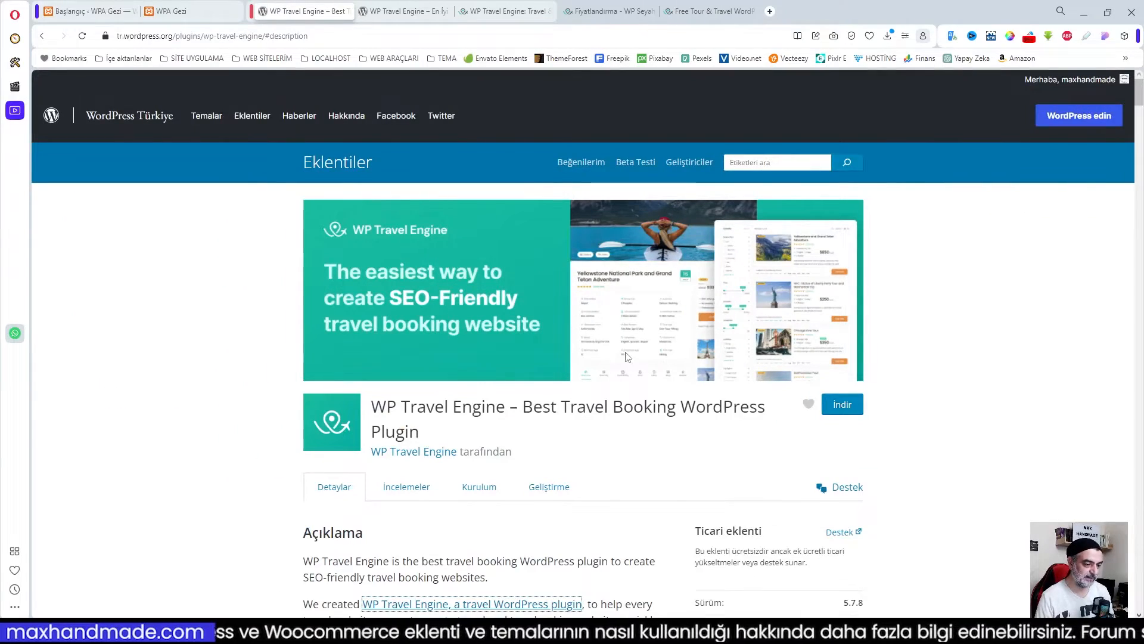
pyautogui.scroll(-2, 510, 314)
pyautogui.scroll(2, 509, 314)
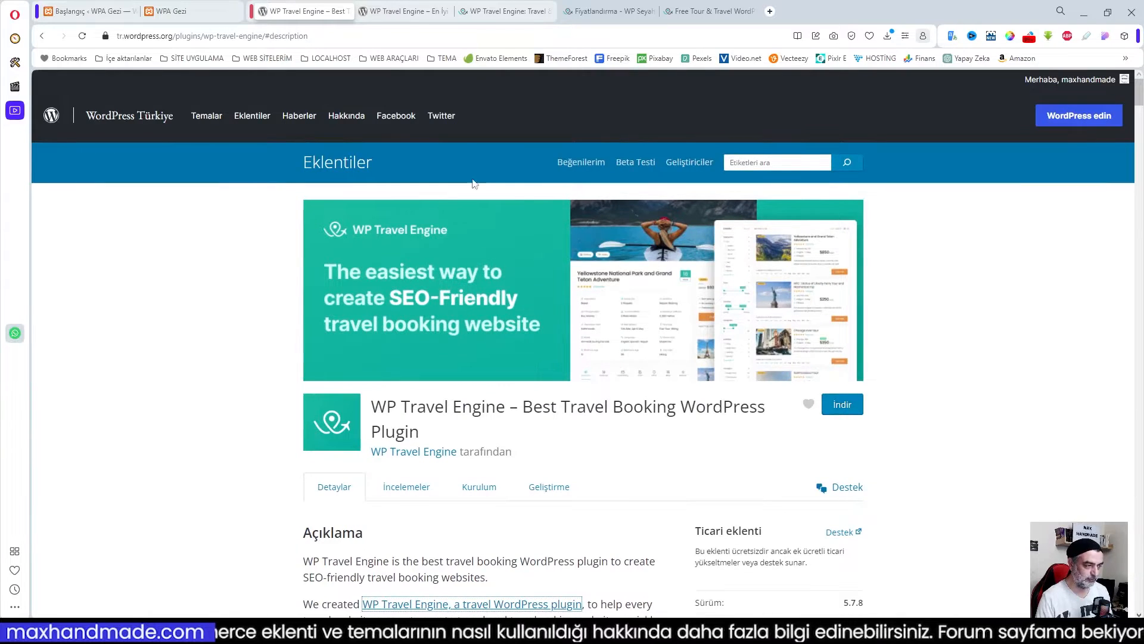
# - Look over the Turkish-translated WP Travel Engine plugin page on WordPress.org, including the "Ticari eklenti" note, feature list and ratings, then return to its beginning
pyautogui.hotkey('ctrl', 'Tab')
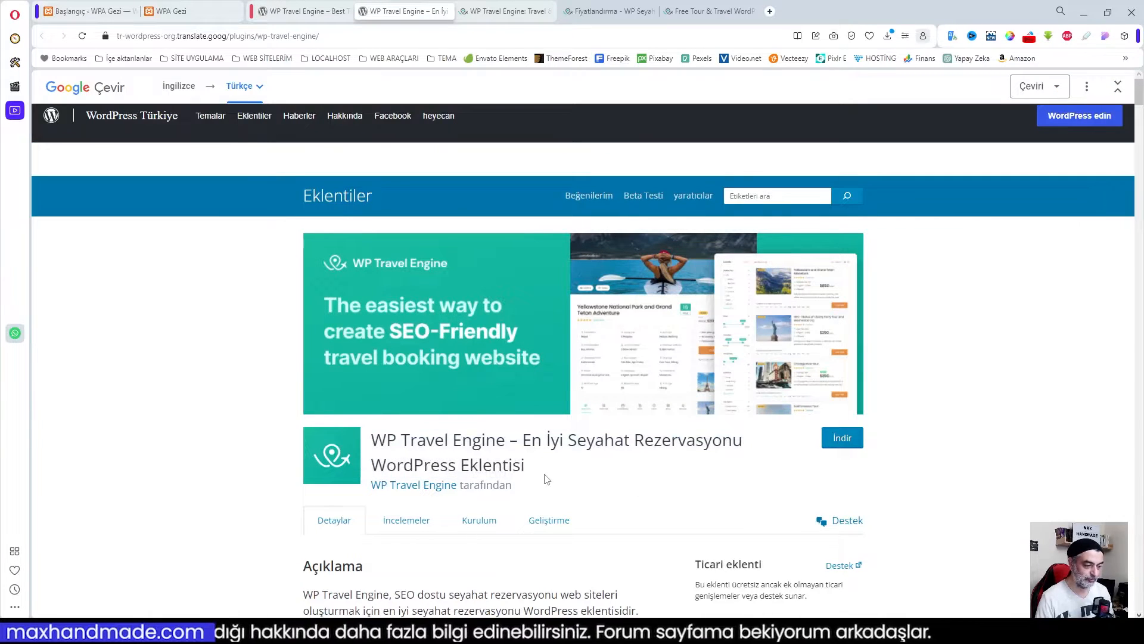
pyautogui.scroll(-6, 736, 471)
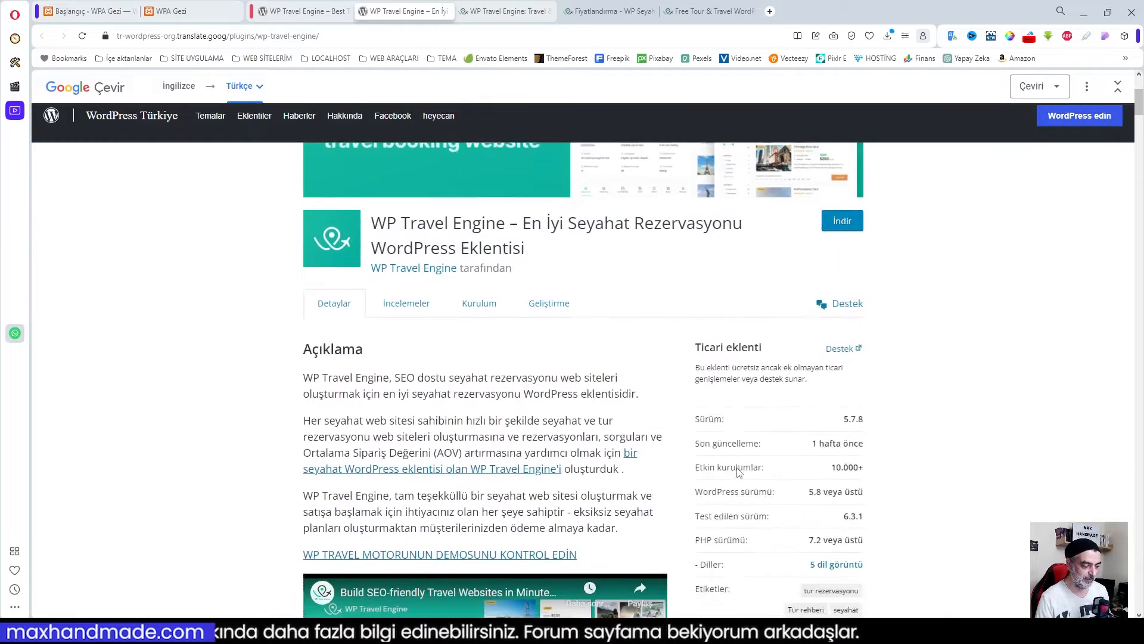
pyautogui.scroll(4, 739, 472)
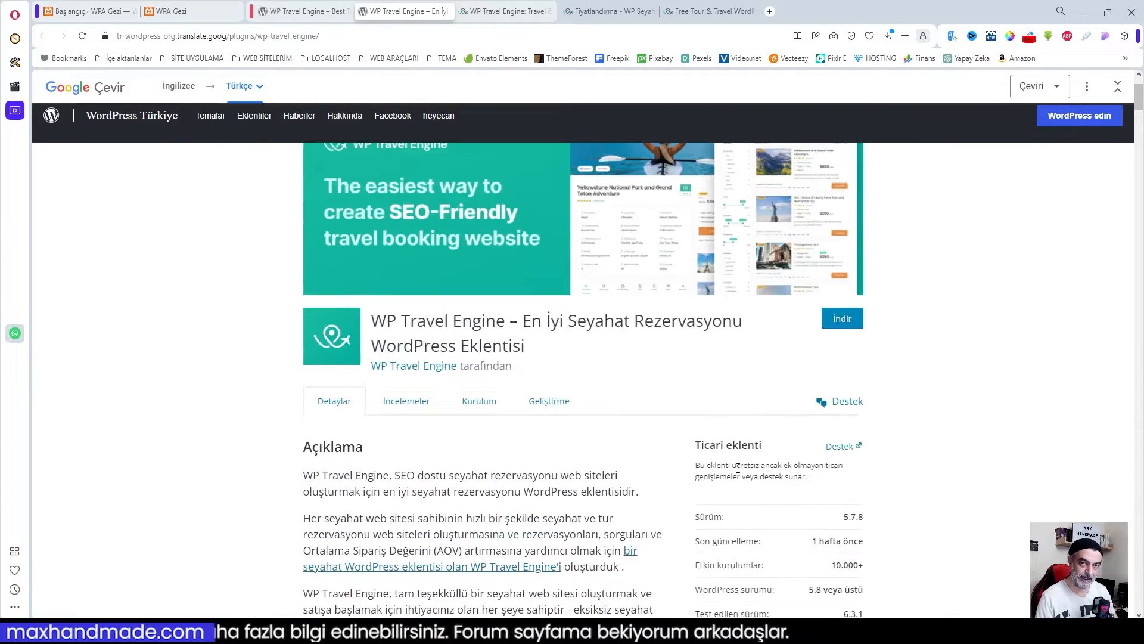
pyautogui.moveTo(738, 468)
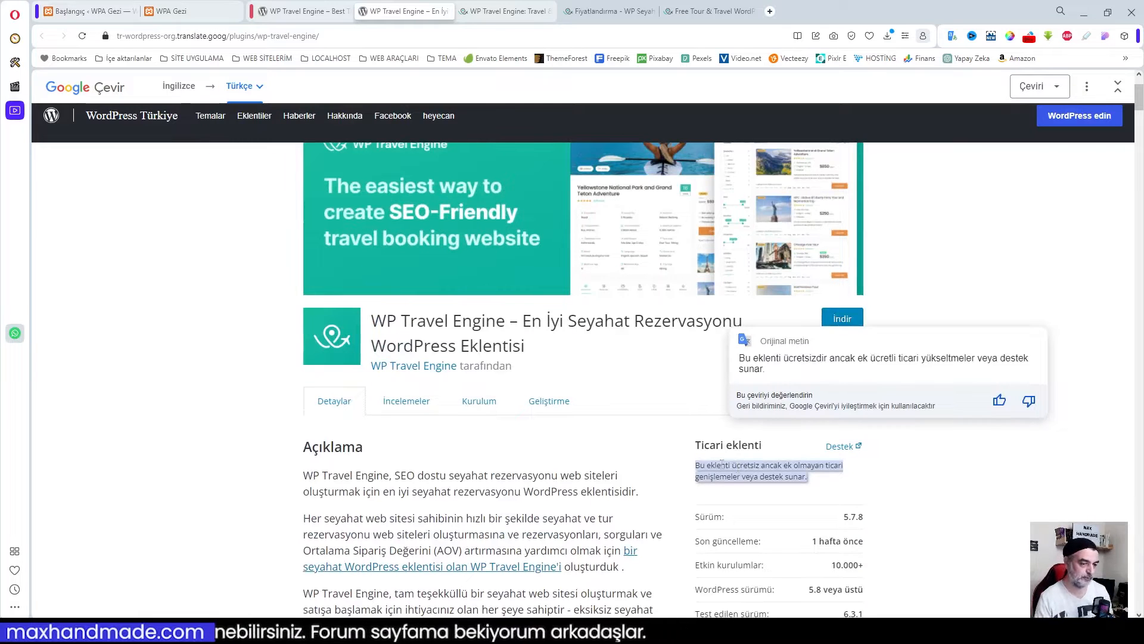
pyautogui.scroll(-3, 555, 473)
pyautogui.scroll(-6, 556, 473)
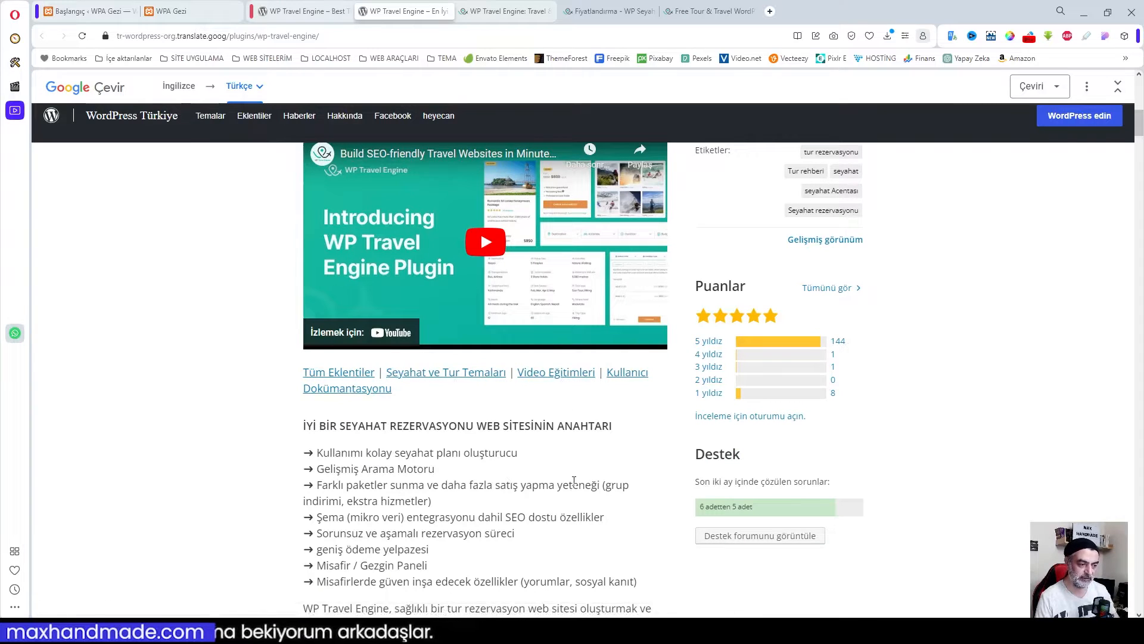
pyautogui.scroll(8, 620, 475)
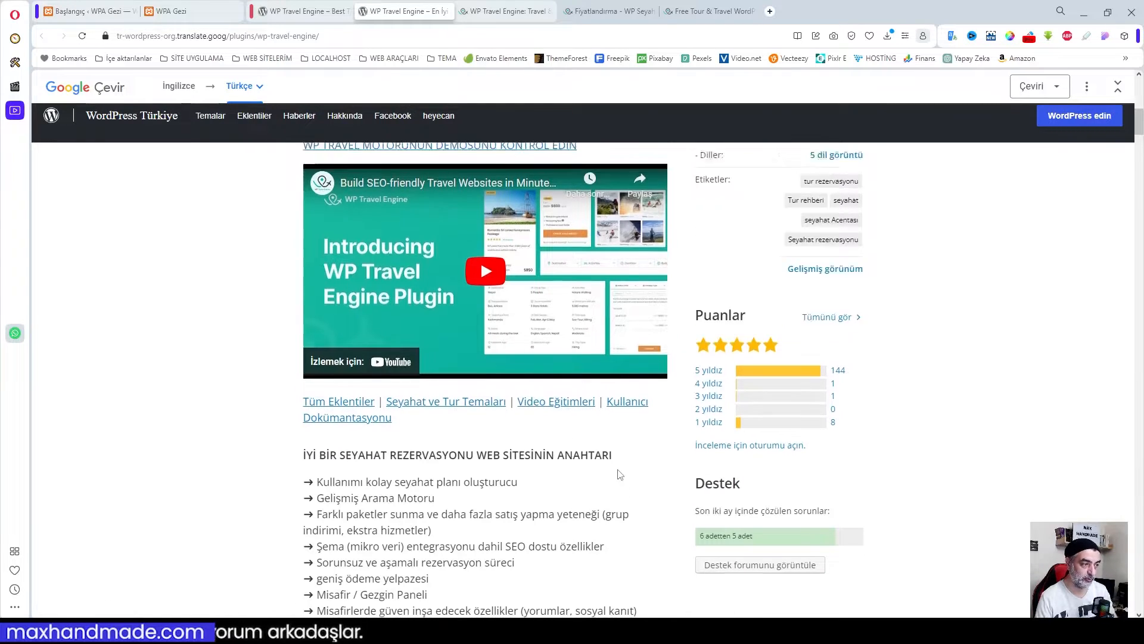
pyautogui.scroll(1, 616, 469)
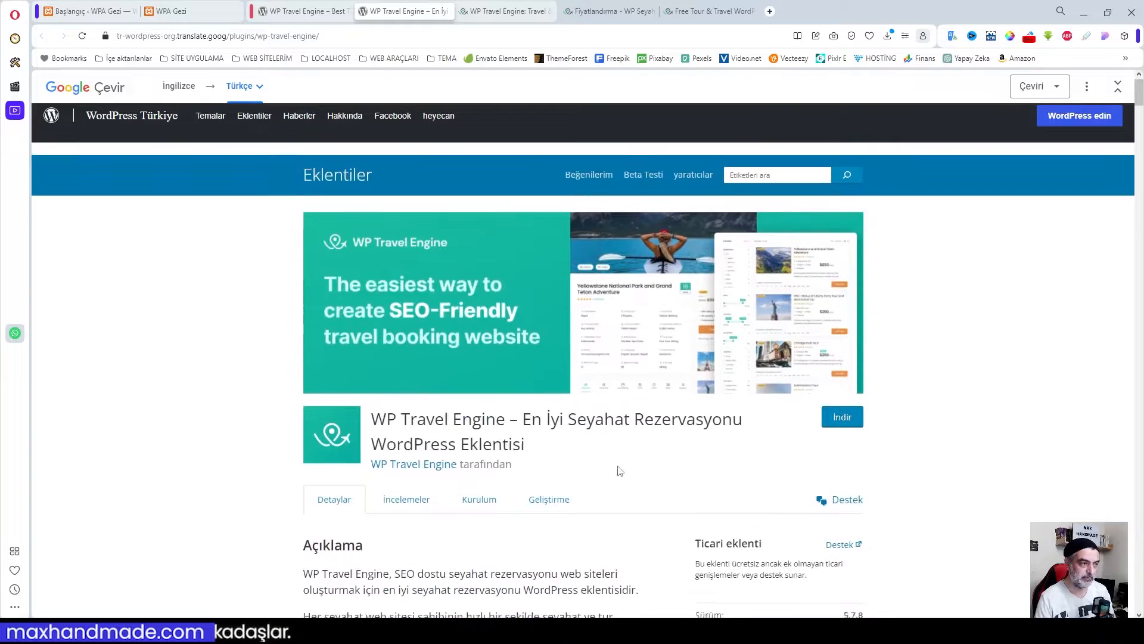
# - Switch to the WP Travel Engine homepage and examine its introduction and the "Improve Search Engine Ranking" section
pyautogui.hotkey('ctrl', 'Tab')
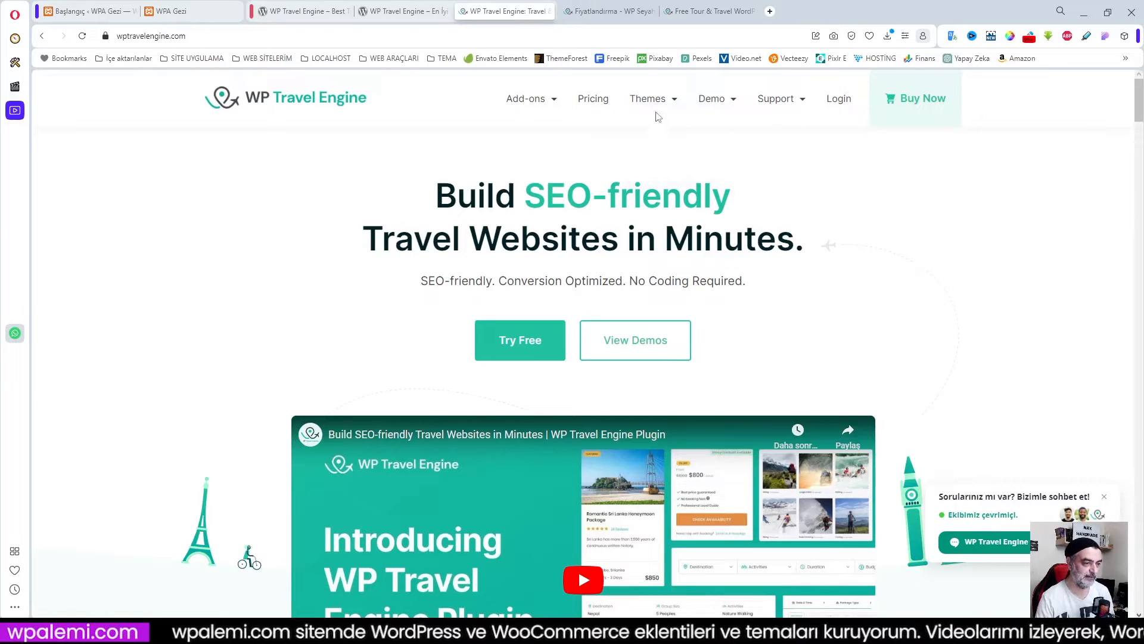
pyautogui.moveTo(629, 101)
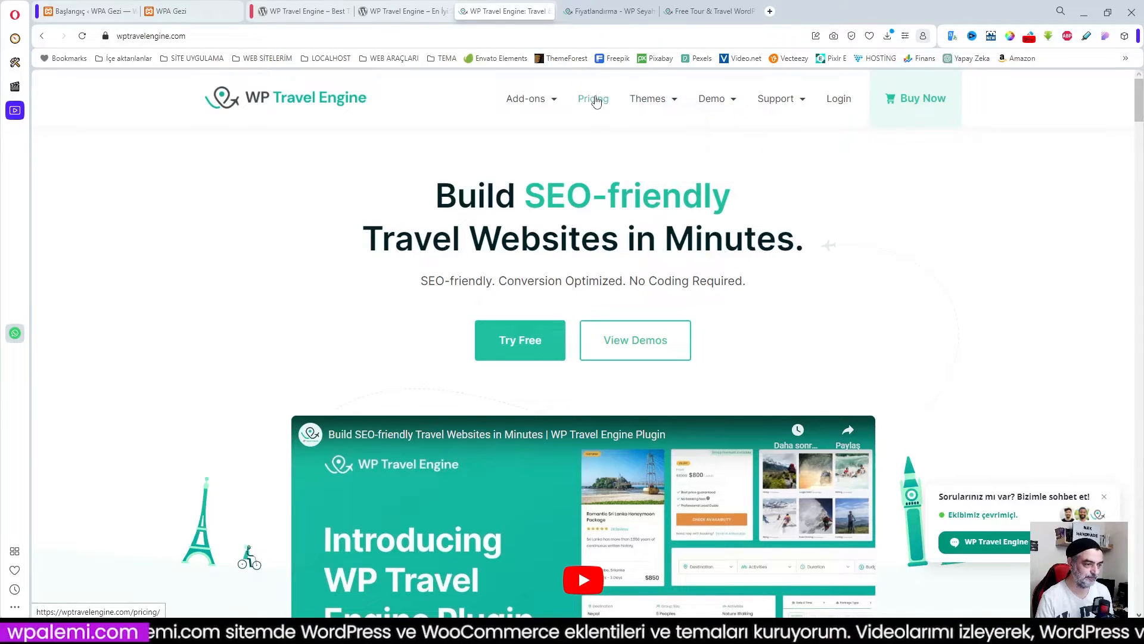
pyautogui.scroll(-10, 614, 178)
pyautogui.scroll(4, 626, 251)
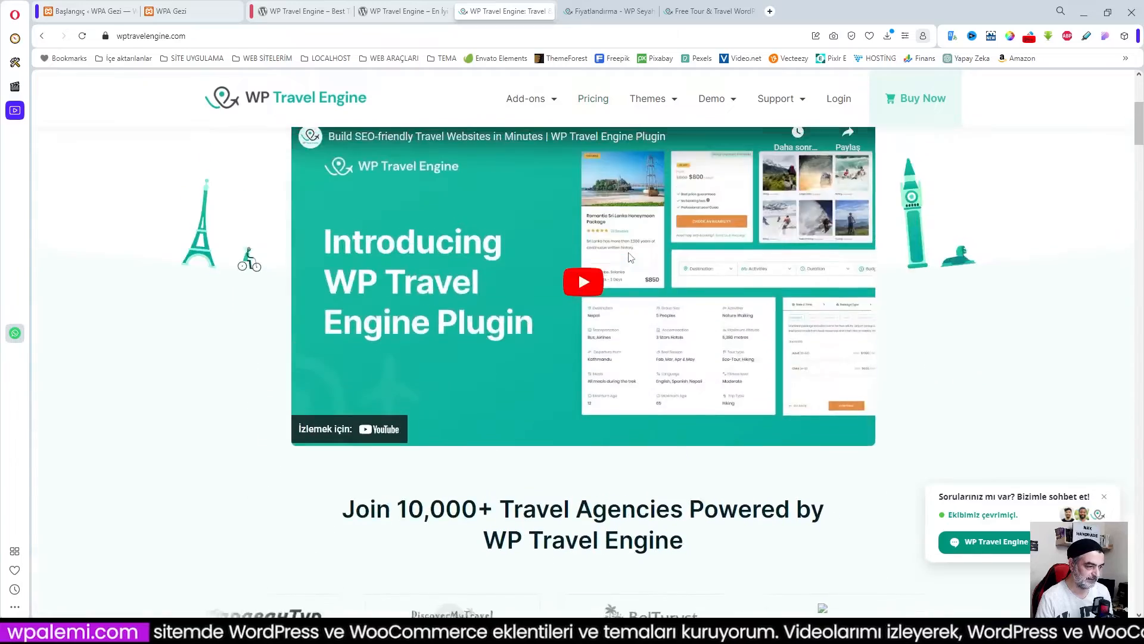
pyautogui.scroll(-5, 630, 258)
pyautogui.scroll(-15, 631, 257)
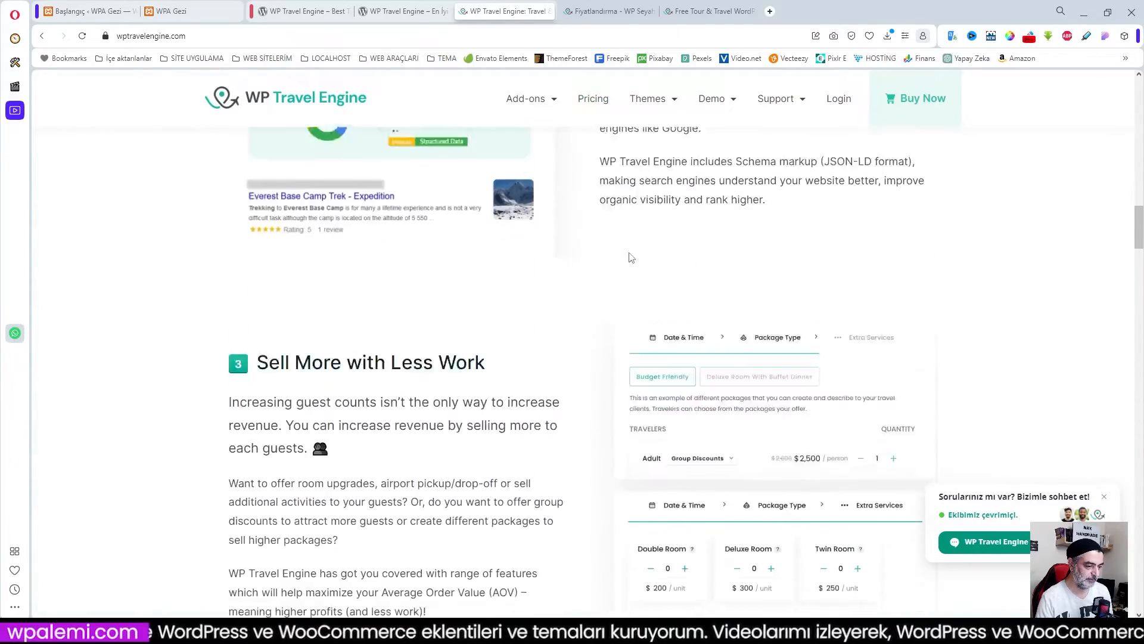
pyautogui.scroll(6, 631, 257)
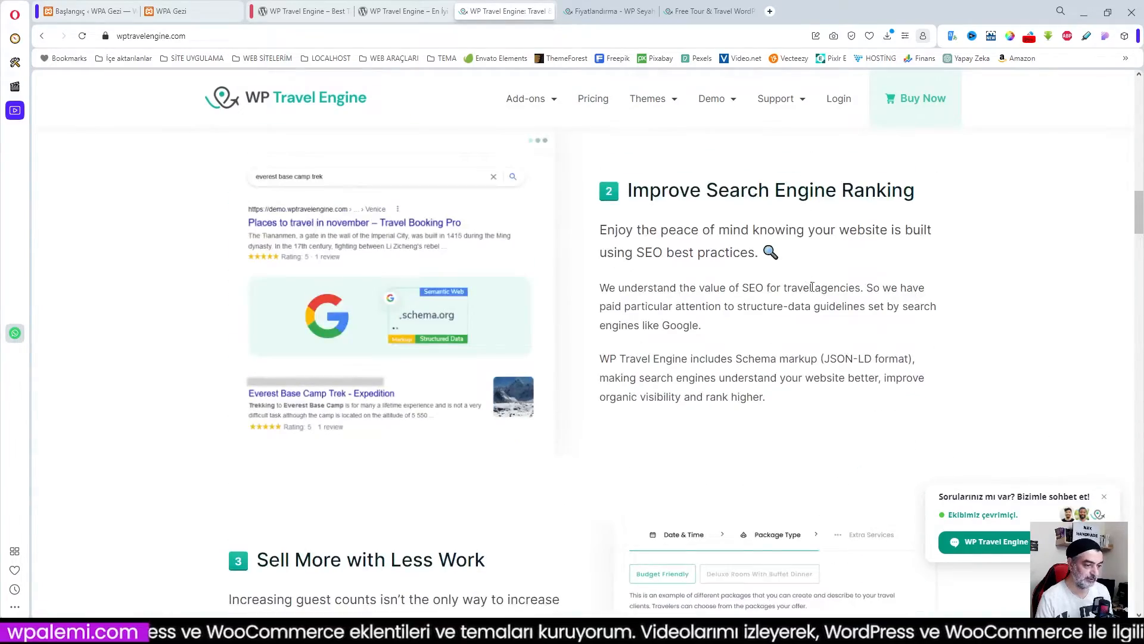
pyautogui.scroll(-3, 708, 301)
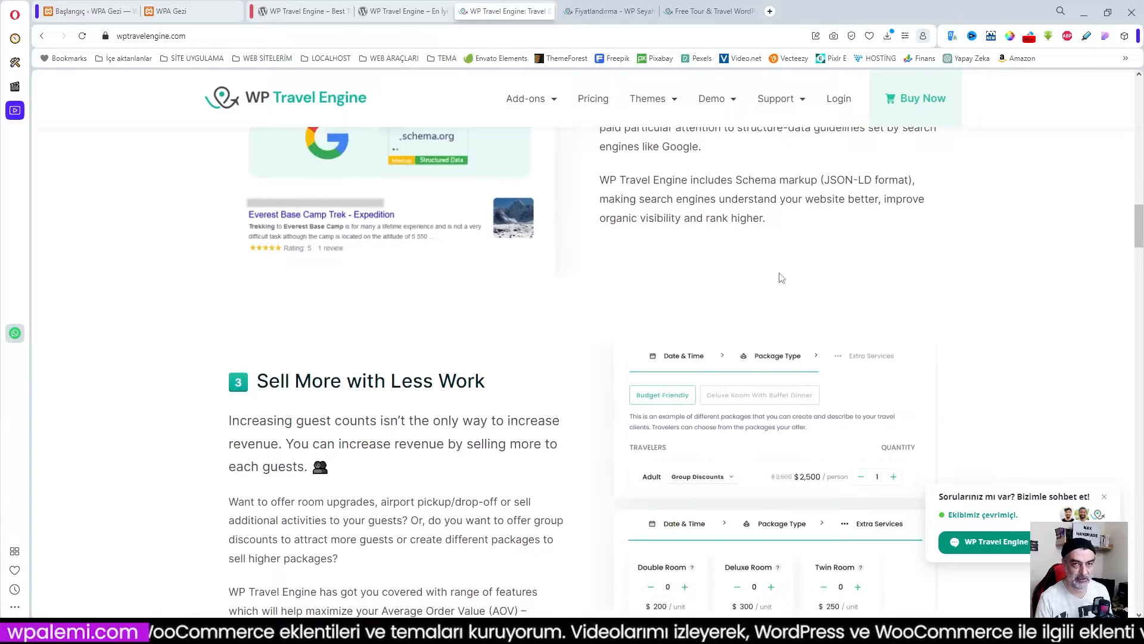
# - Read through the homepage features from "Sell More with Less Work" to "Create Multilingual Websites to Reach a Wider Audience"
pyautogui.scroll(-10, 750, 279)
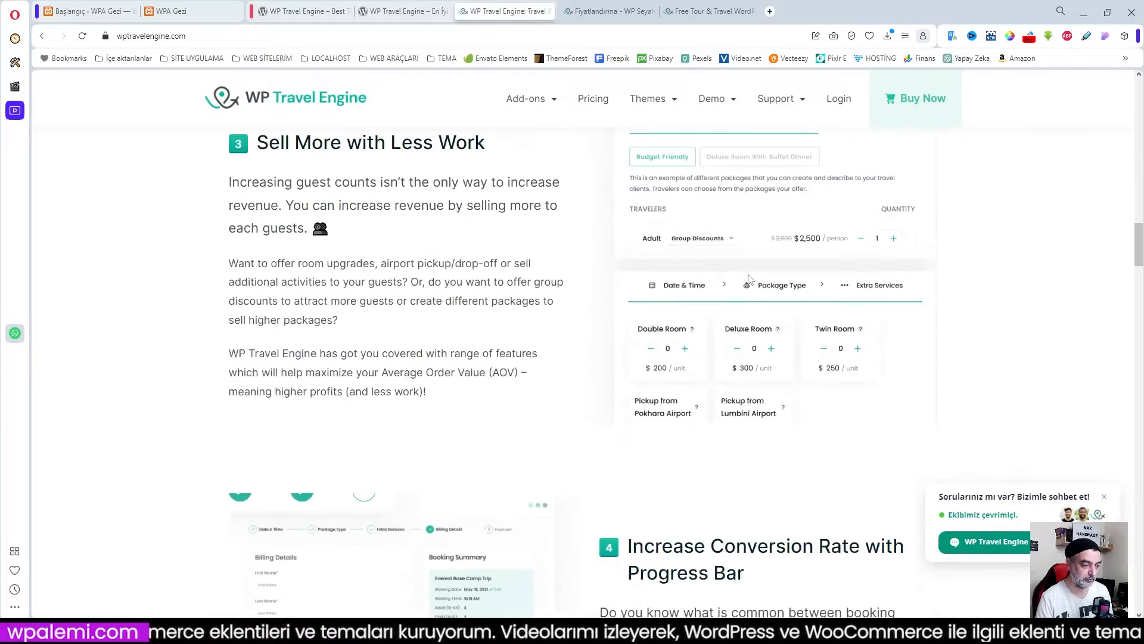
pyautogui.scroll(-4, 749, 275)
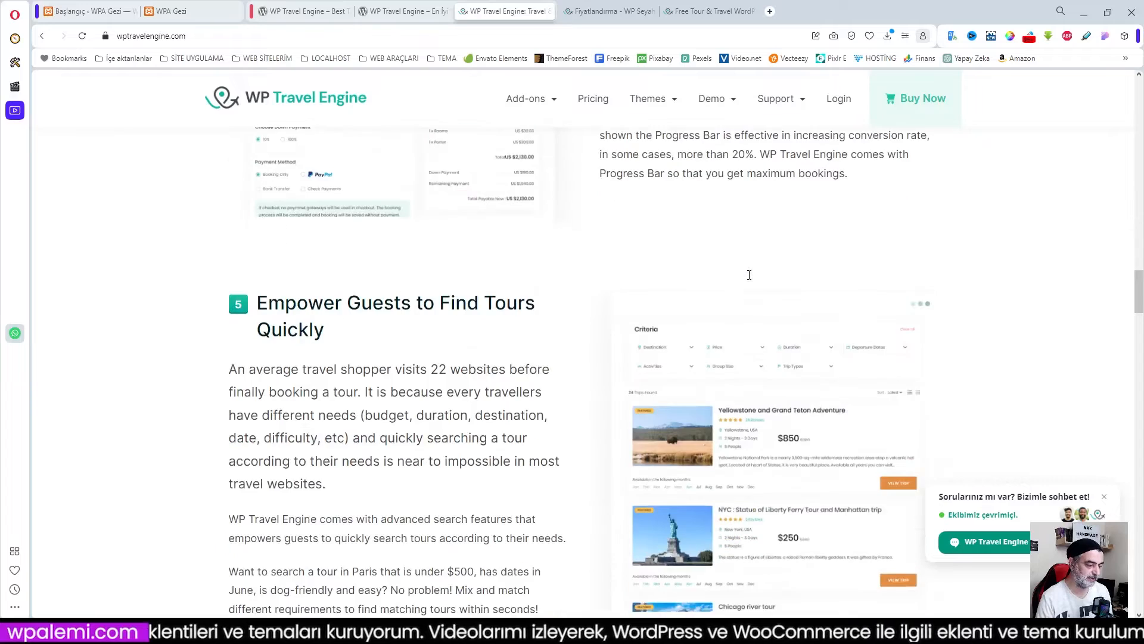
pyautogui.scroll(-11, 750, 279)
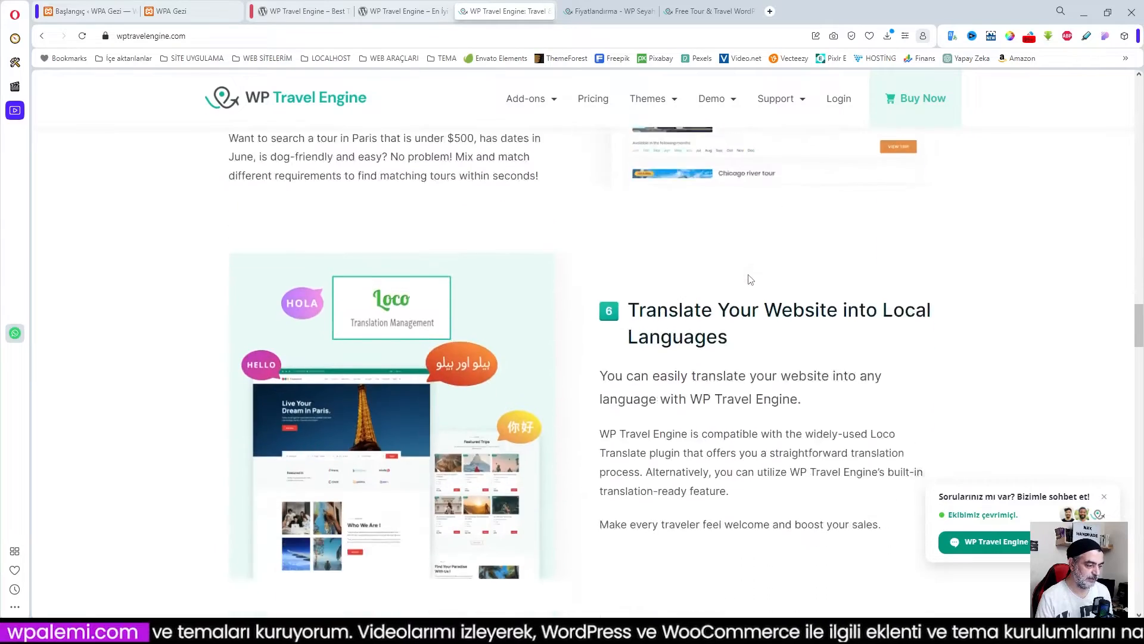
pyautogui.scroll(2, 510, 329)
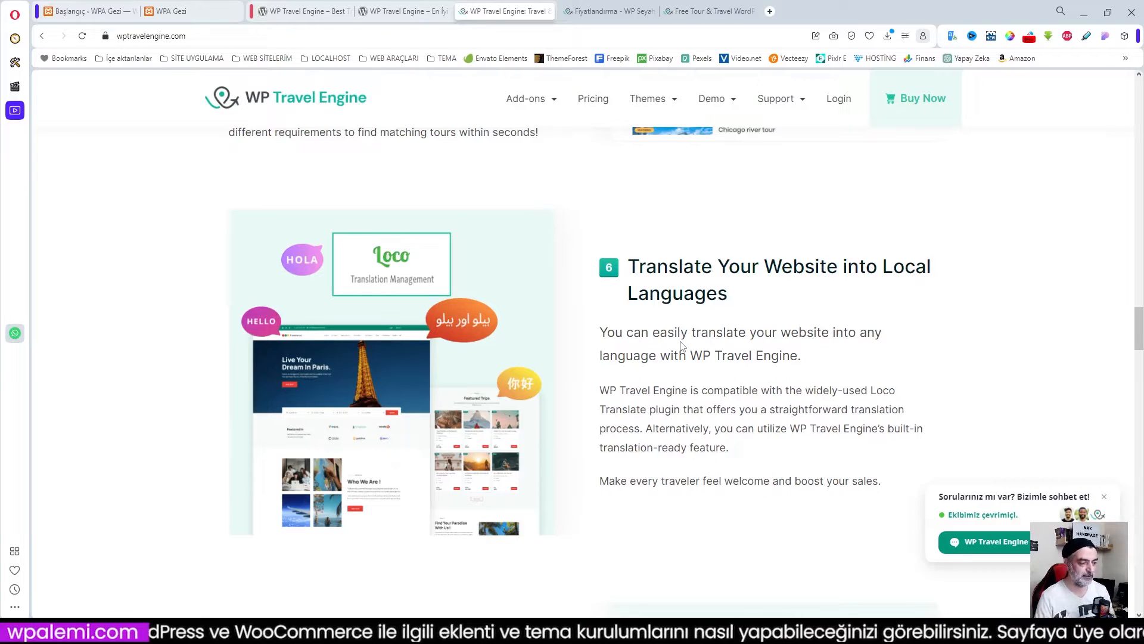
pyautogui.scroll(-8, 683, 346)
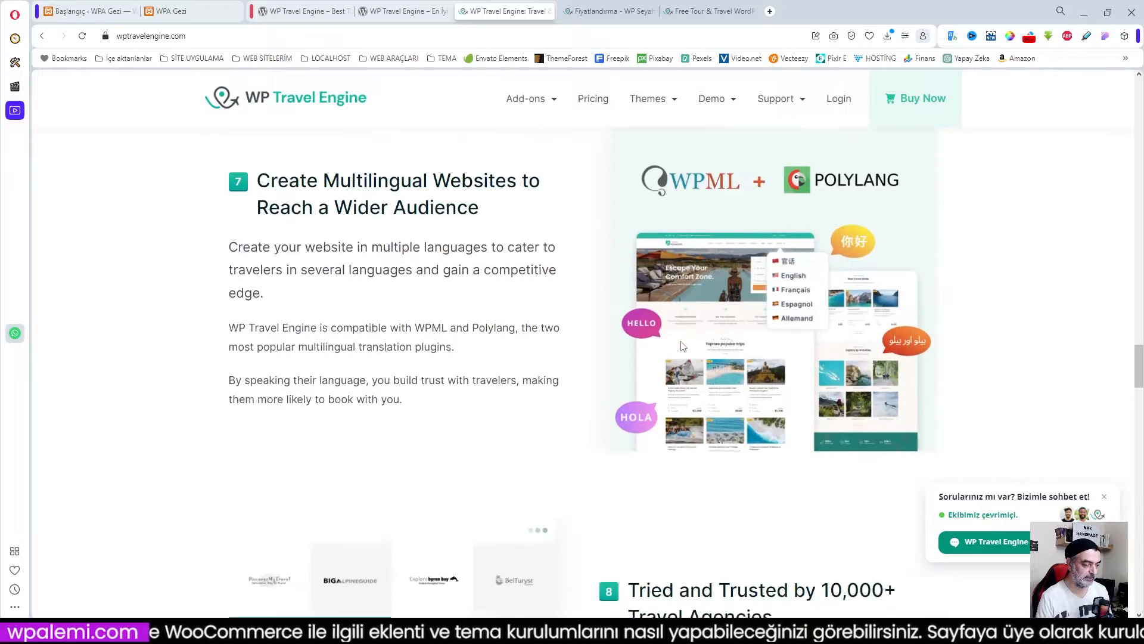
pyautogui.scroll(-3, 675, 341)
pyautogui.scroll(4, 677, 340)
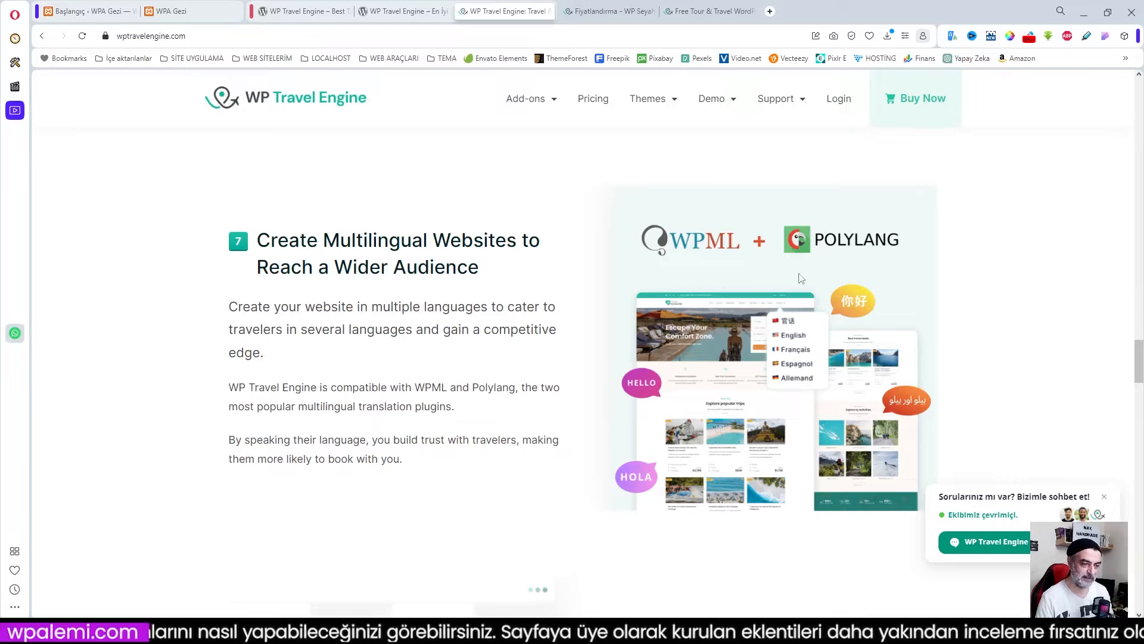
# - View the "Tried and Trusted" section and the Frequently Asked Questions, then return to the beginning of the homepage
pyautogui.scroll(-5, 720, 337)
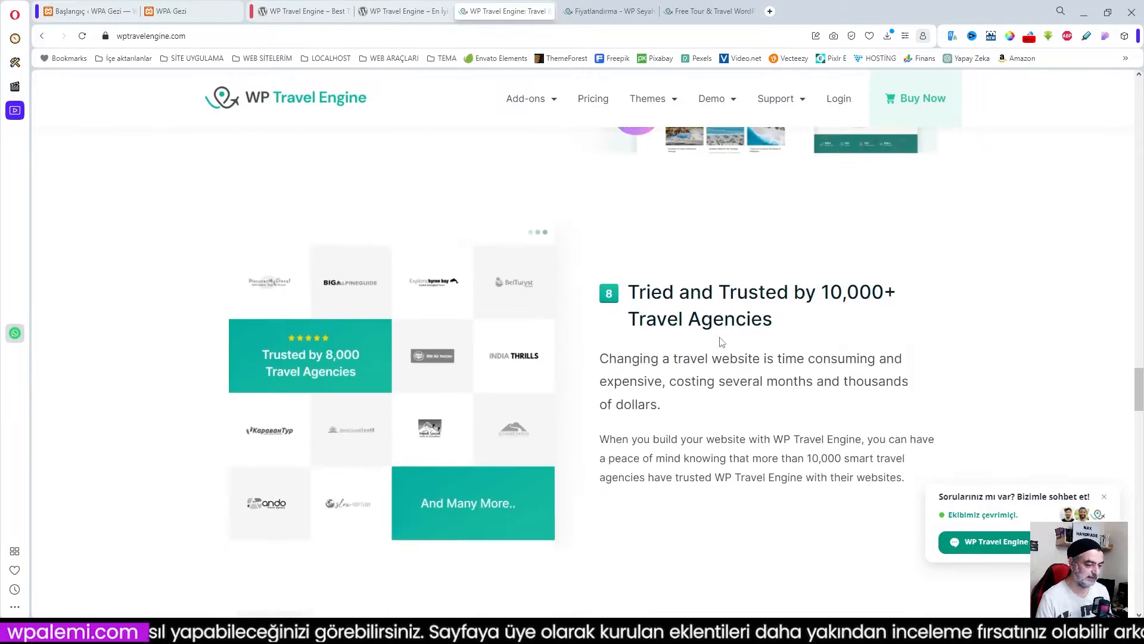
pyautogui.scroll(2, 722, 341)
pyautogui.scroll(-5, 722, 341)
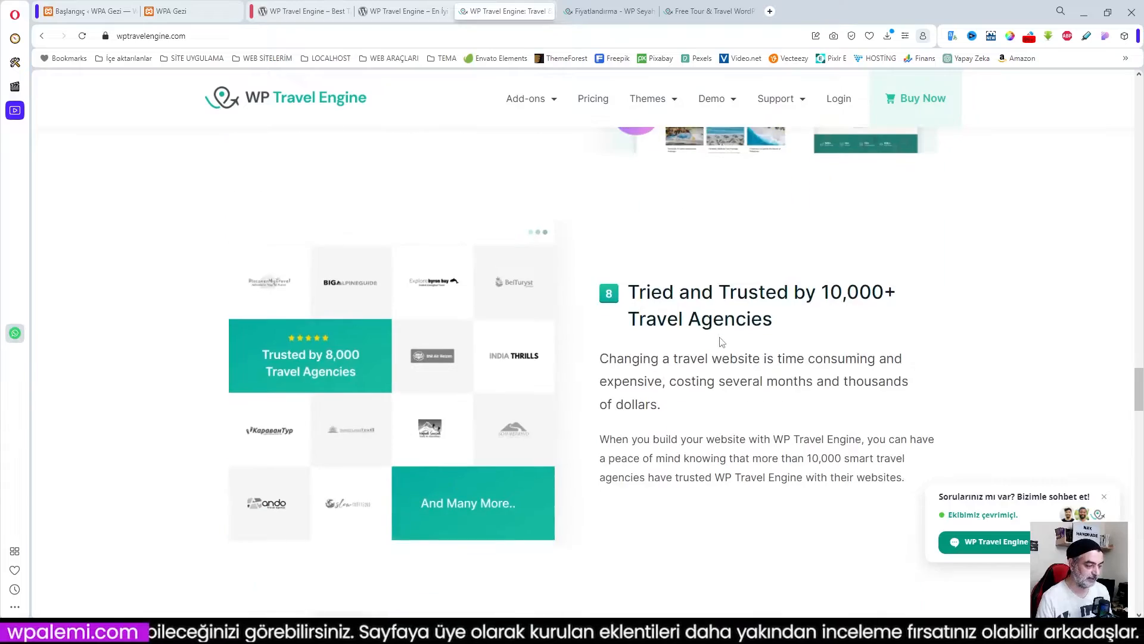
pyautogui.scroll(-18, 722, 341)
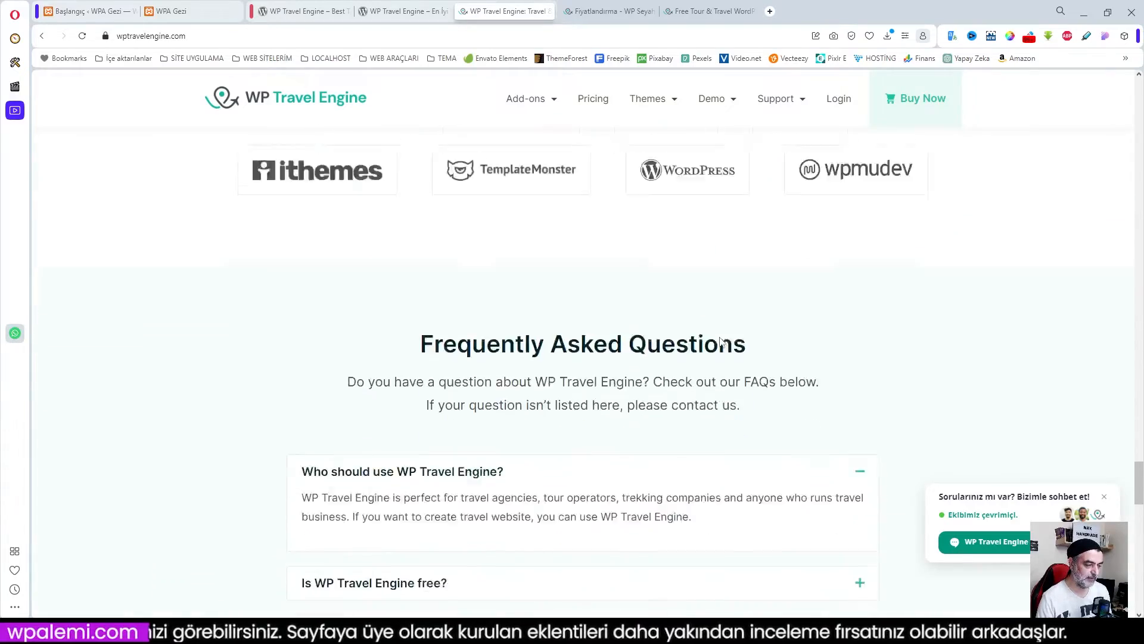
pyautogui.scroll(-7, 720, 338)
pyautogui.scroll(4, 720, 337)
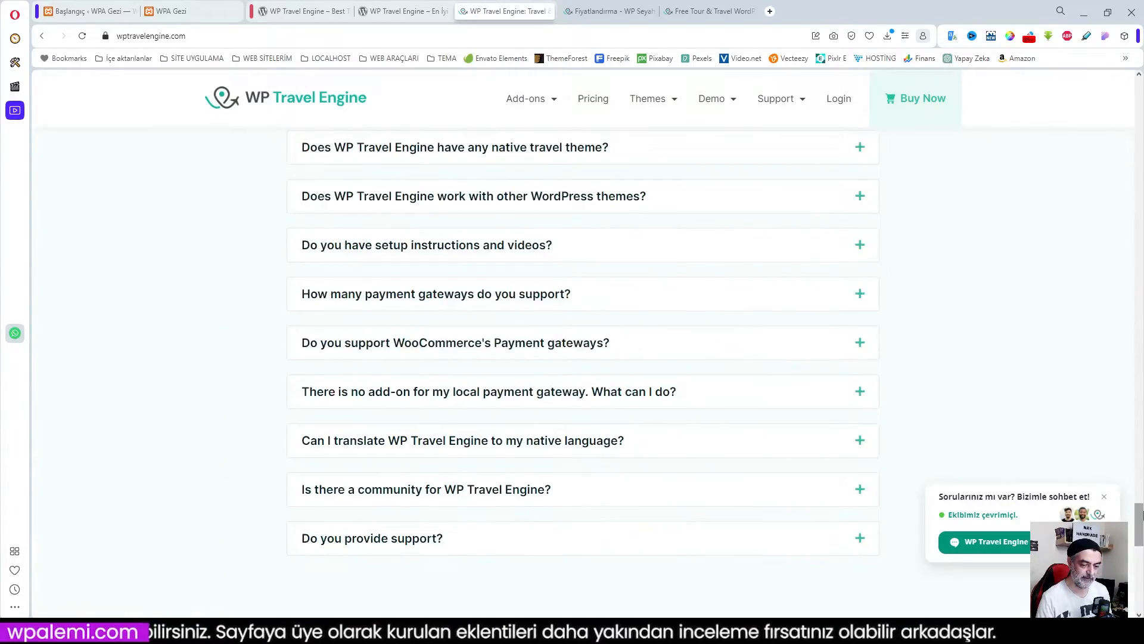
pyautogui.moveTo(1141, 525); pyautogui.dragTo(1139, 89)
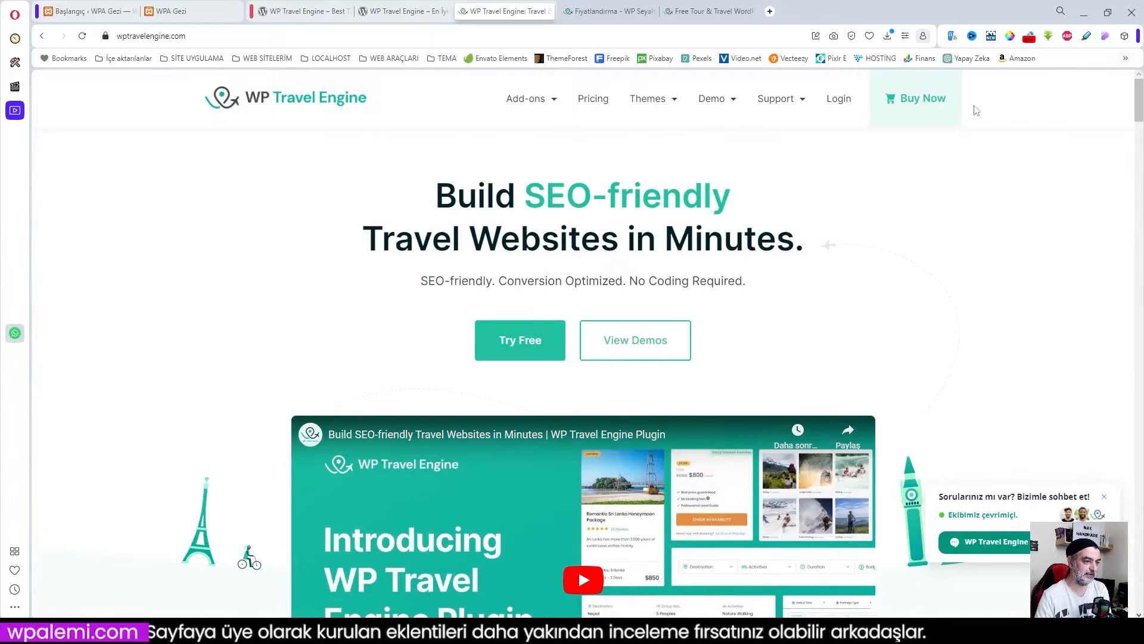
# - Open the translated pricing page and examine the Seyahat Acentası plan's price and "Kullanıcı deneyimi" features, including "Seyahat Sabit Başlangıç Tarihleri"
pyautogui.click(585, 12)
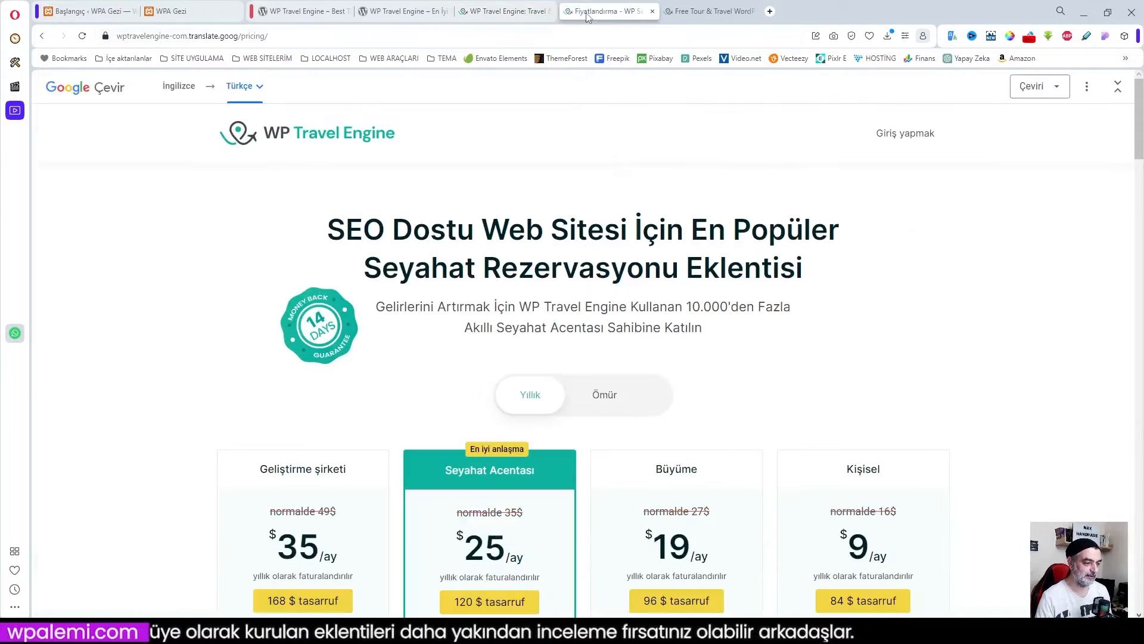
pyautogui.scroll(-5, 455, 266)
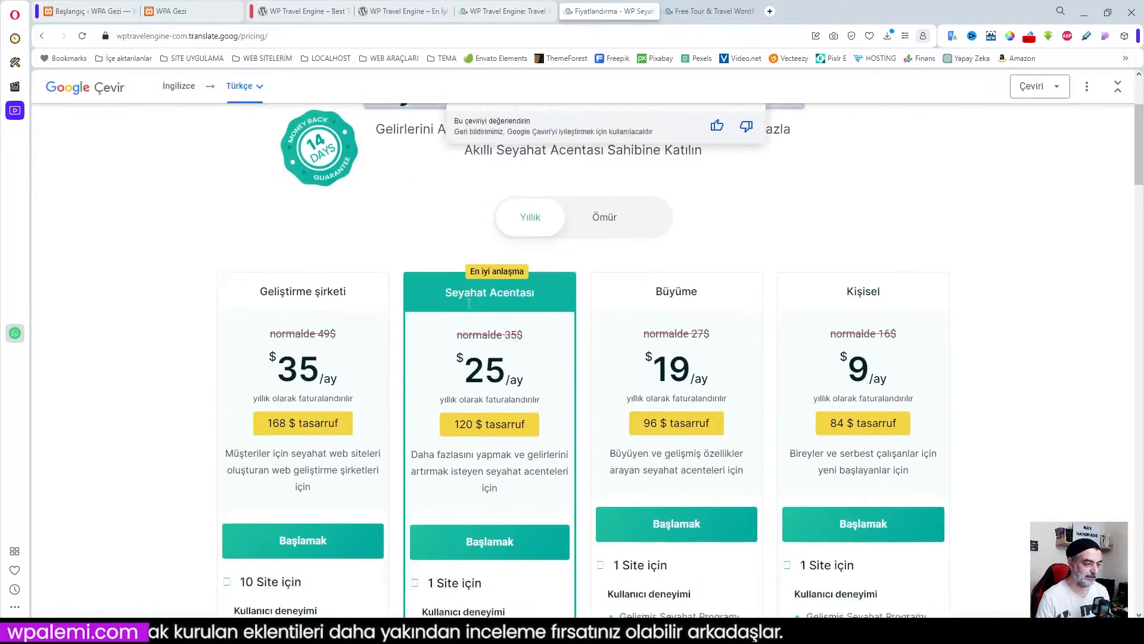
pyautogui.moveTo(473, 250); pyautogui.dragTo(506, 252)
pyautogui.scroll(-2, 451, 388)
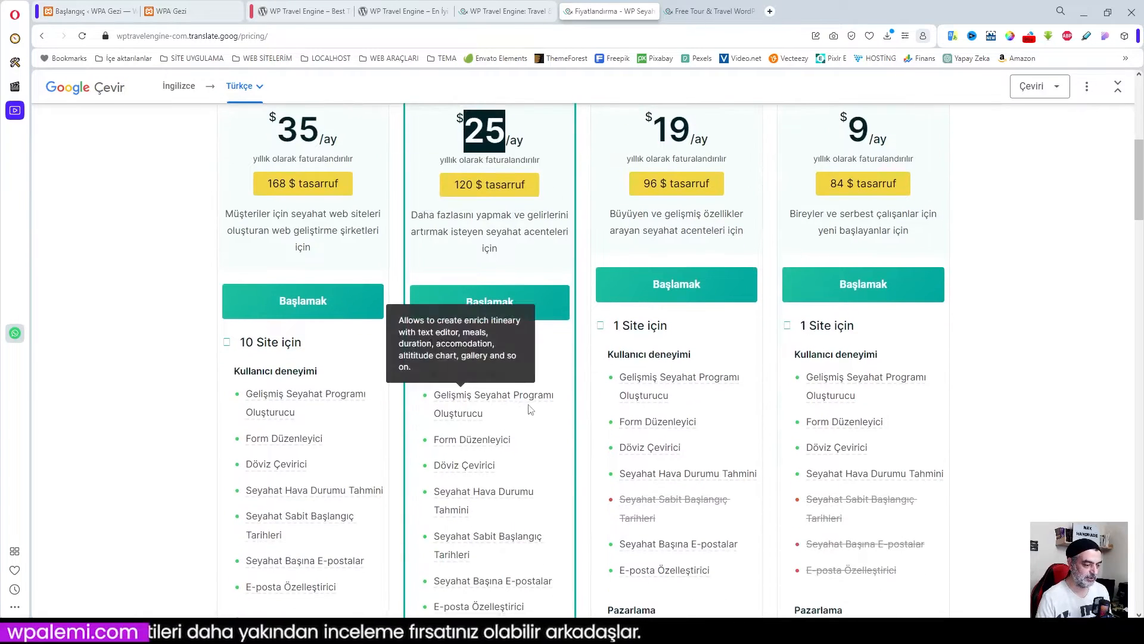
pyautogui.scroll(-3, 451, 388)
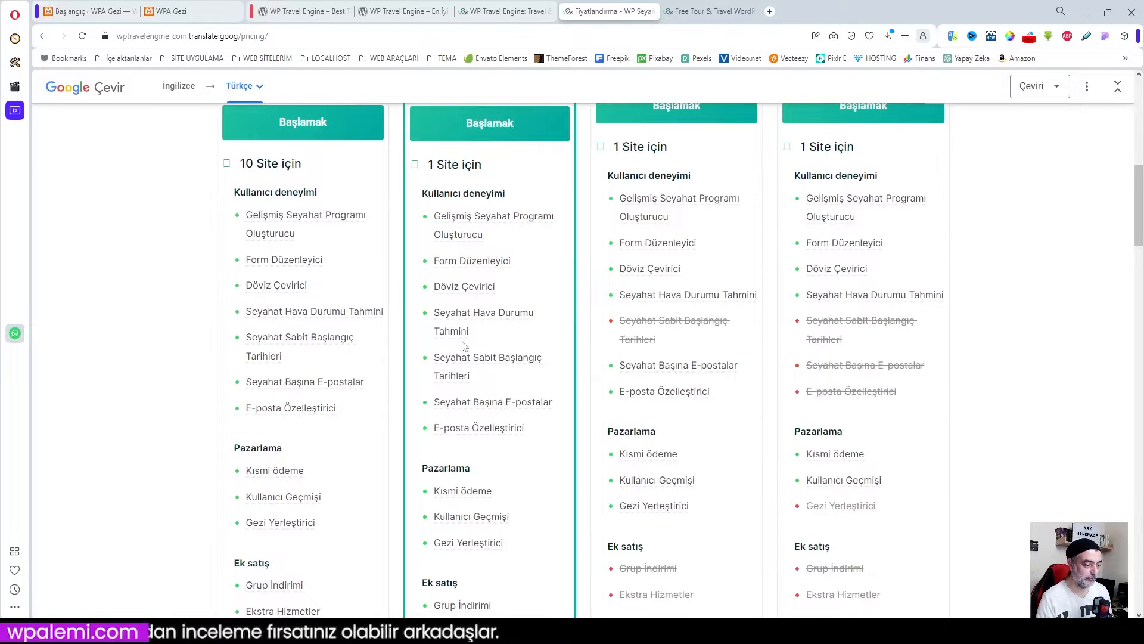
pyautogui.moveTo(490, 375)
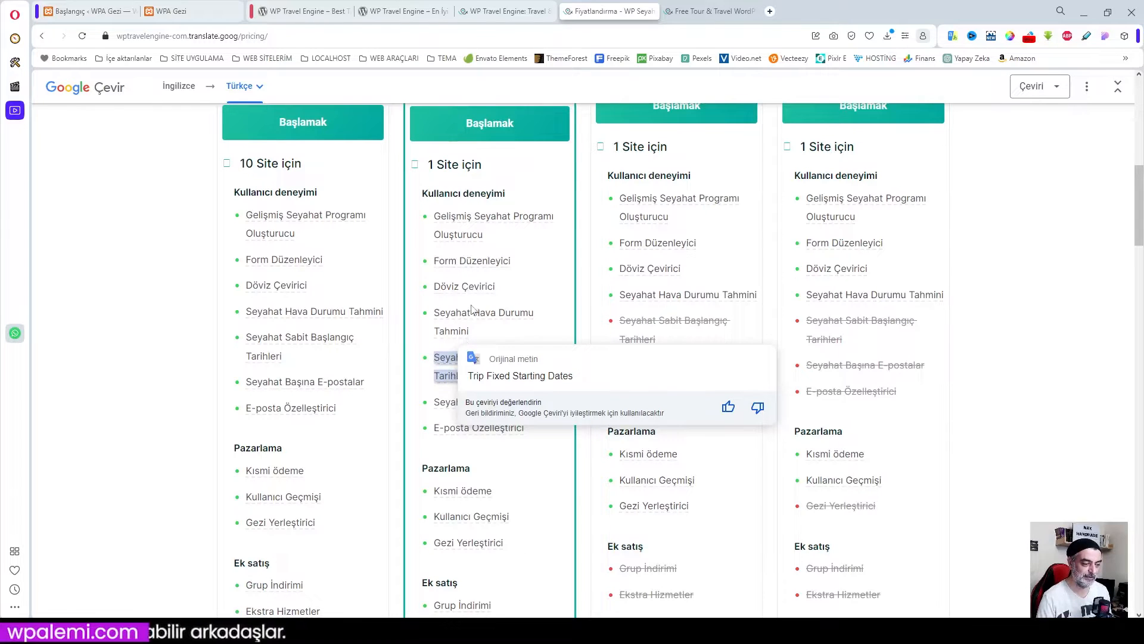
pyautogui.moveTo(471, 309)
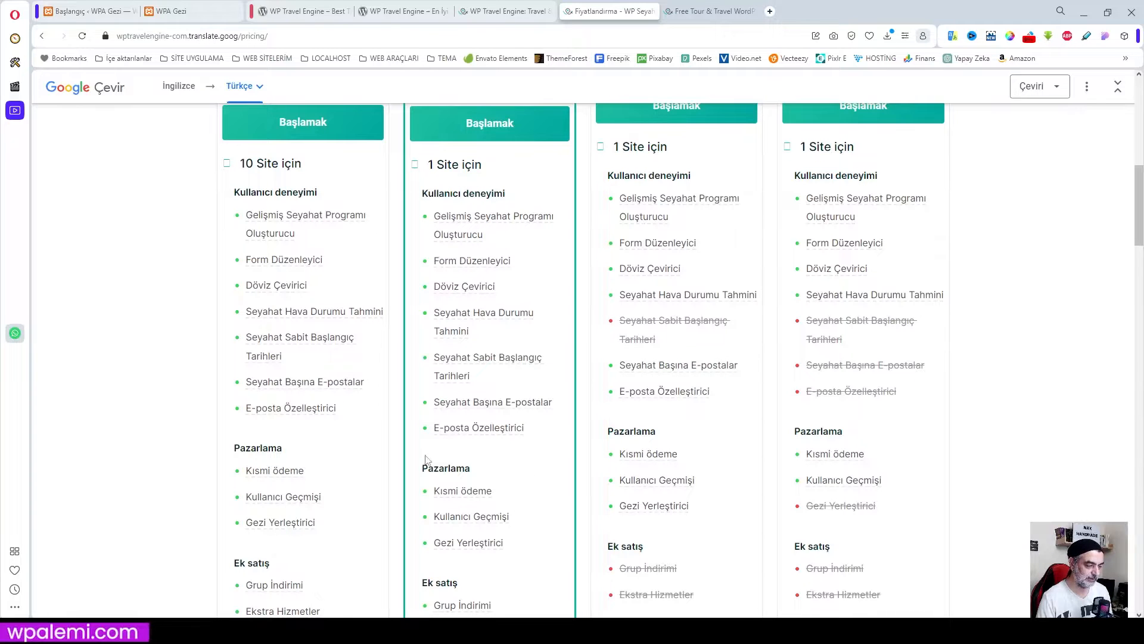
# - Compare the remaining plan features on the pricing page, from "Pazarlama" through "Seyahat Temaları" to "Ek olarak"
pyautogui.scroll(-3, 510, 465)
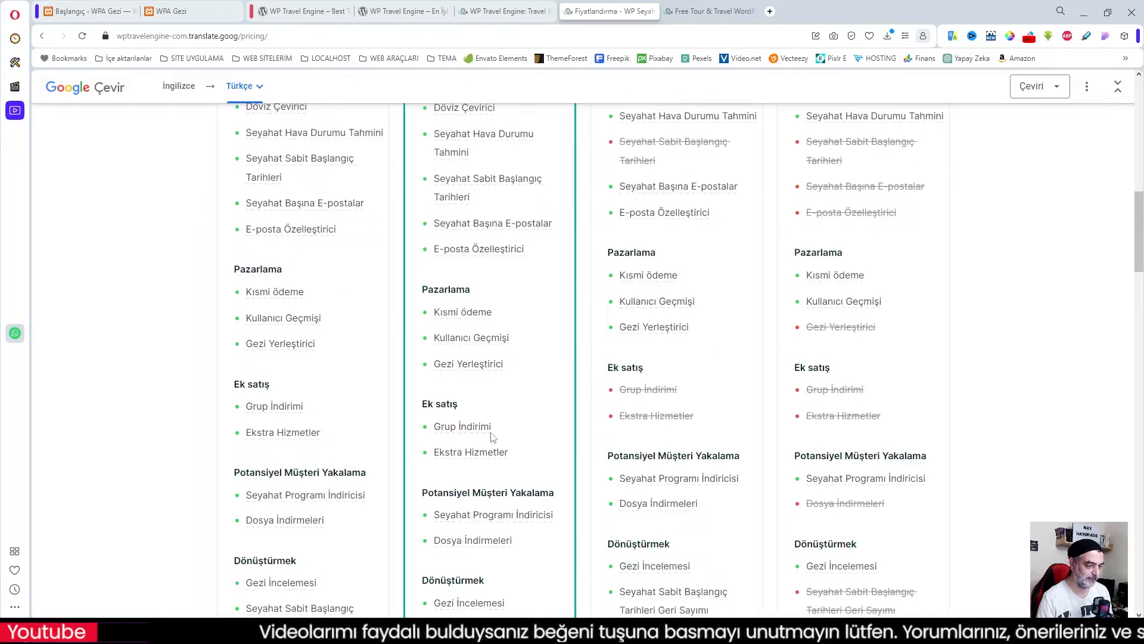
pyautogui.scroll(-3, 527, 448)
pyautogui.scroll(-7, 526, 448)
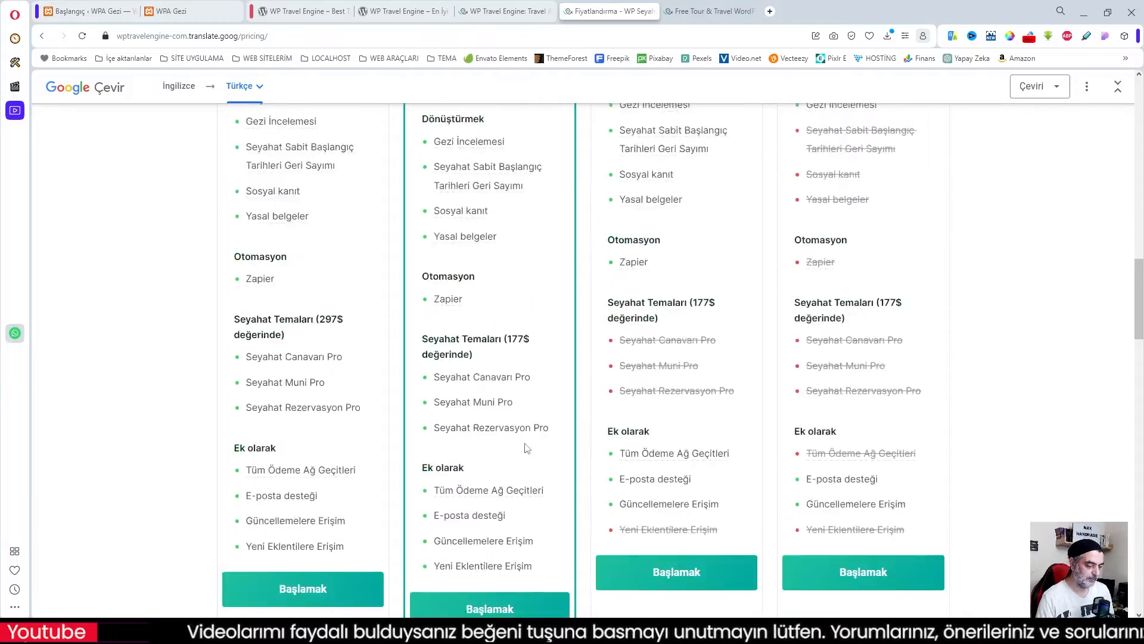
pyautogui.scroll(4, 527, 448)
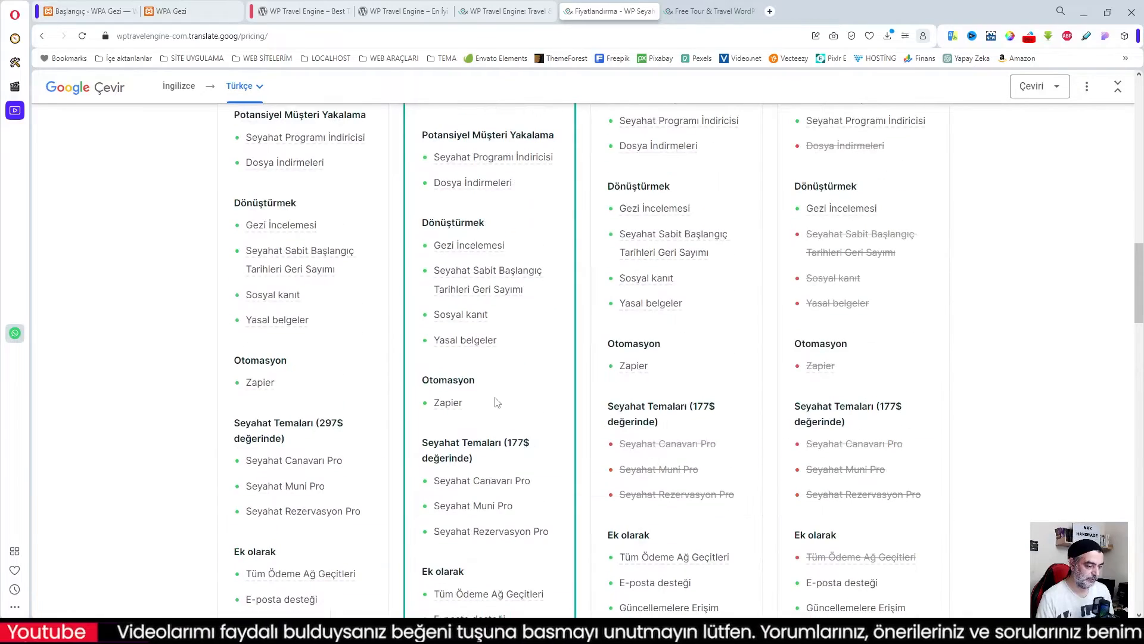
pyautogui.scroll(-3, 497, 403)
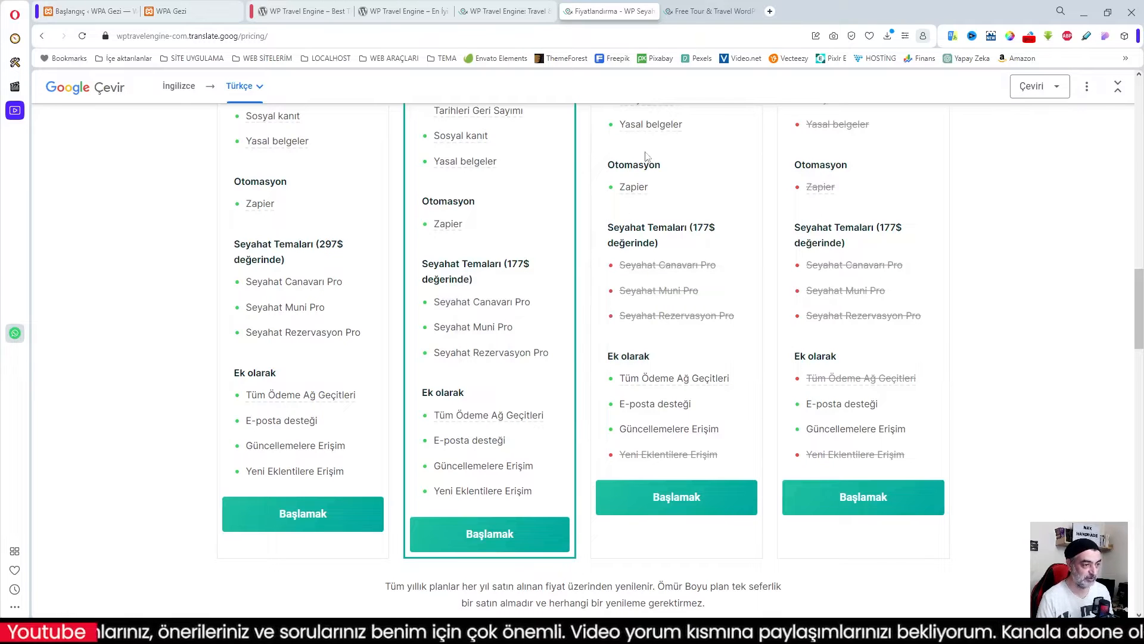
# - View the free Travel and Tour WordPress themes offered by WP Travel Engine, including Travel Monster, Travel Muni and Travel Booking
pyautogui.click(696, 8)
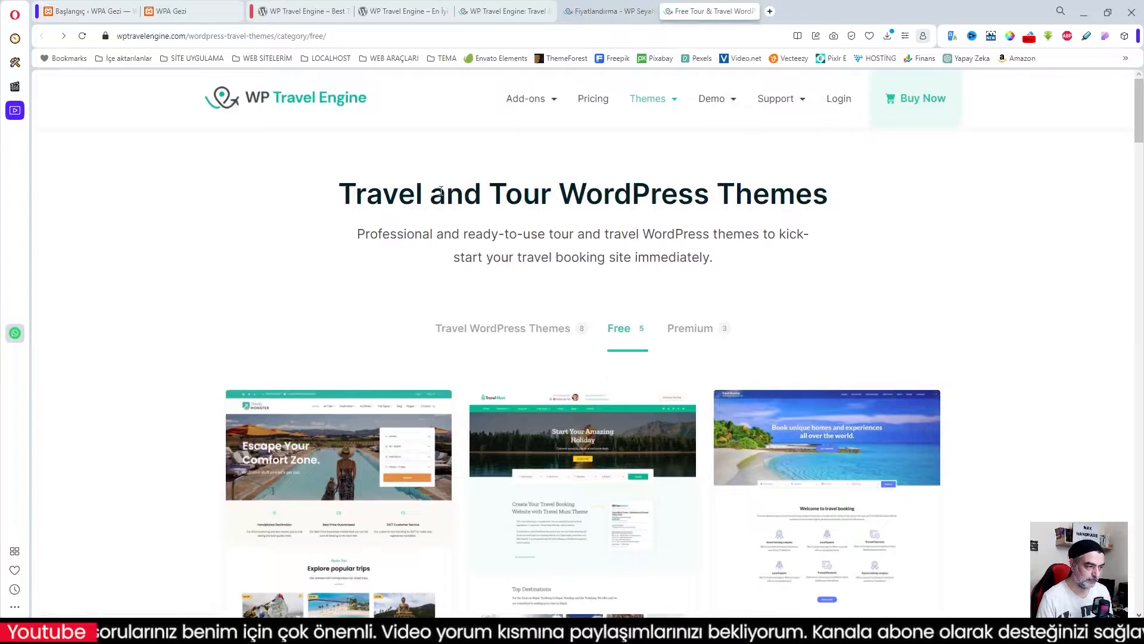
pyautogui.scroll(-3, 680, 196)
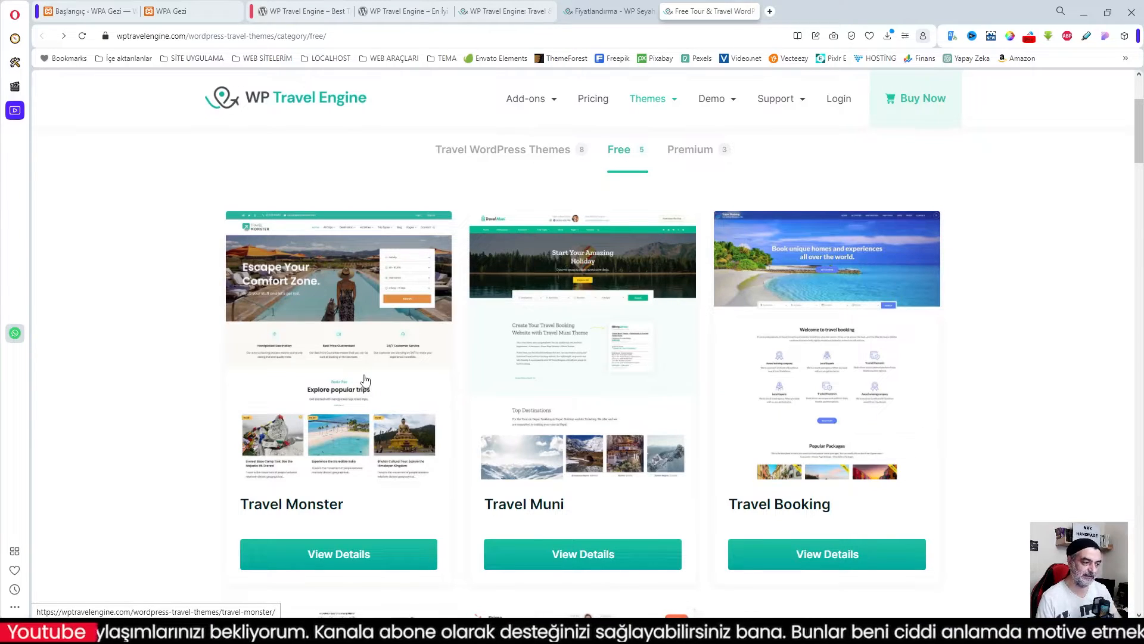
pyautogui.scroll(3, 956, 363)
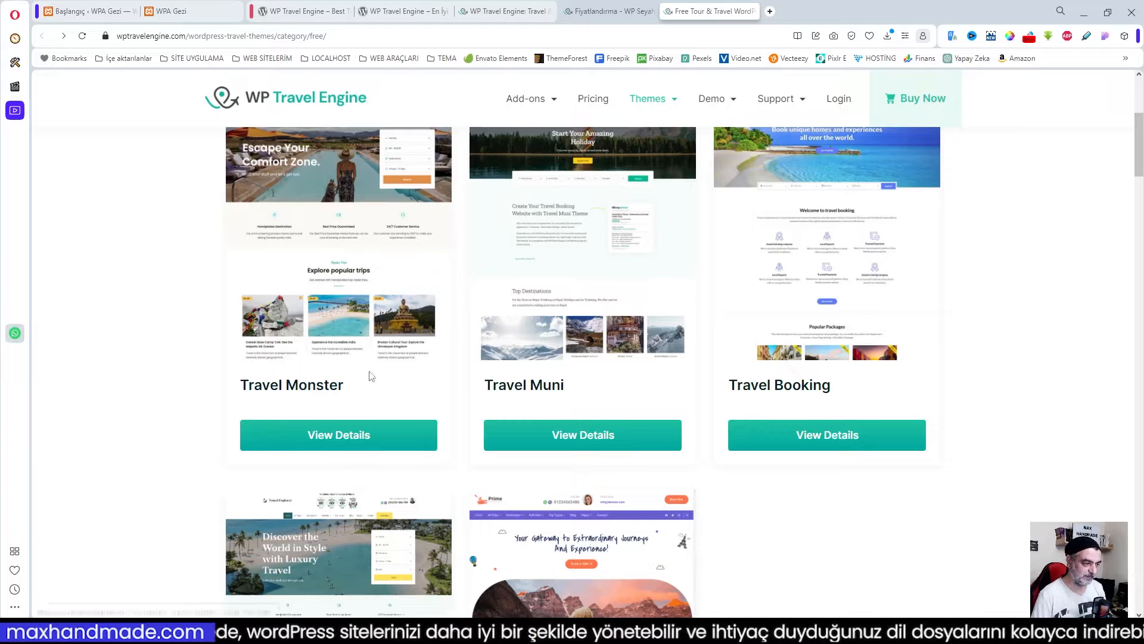
pyautogui.scroll(1, 787, 422)
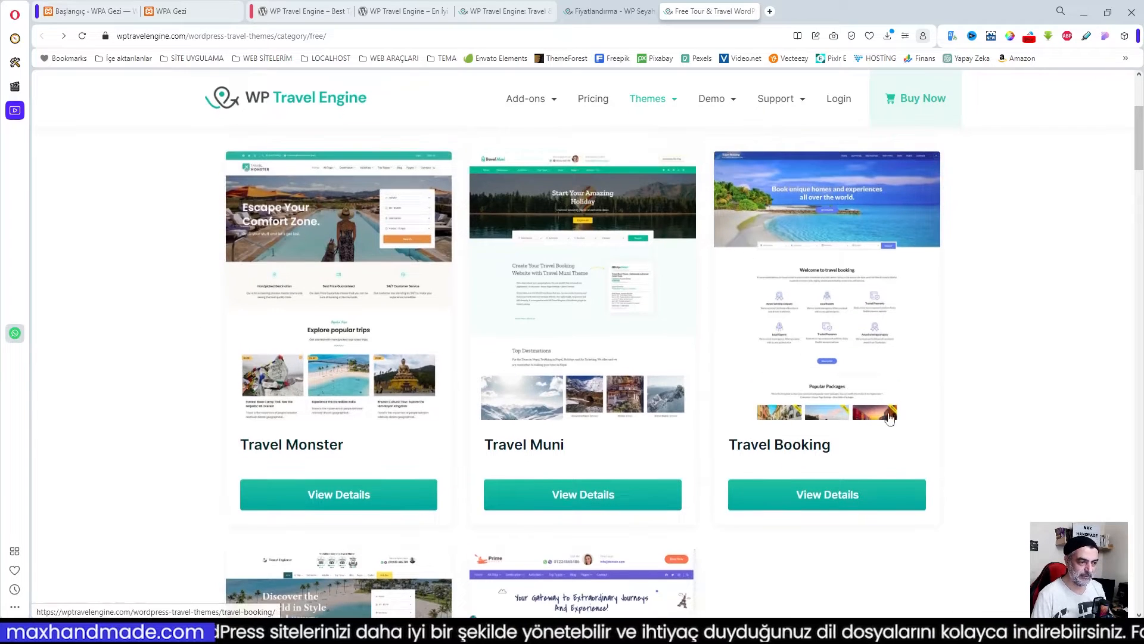
pyautogui.scroll(-4, 802, 411)
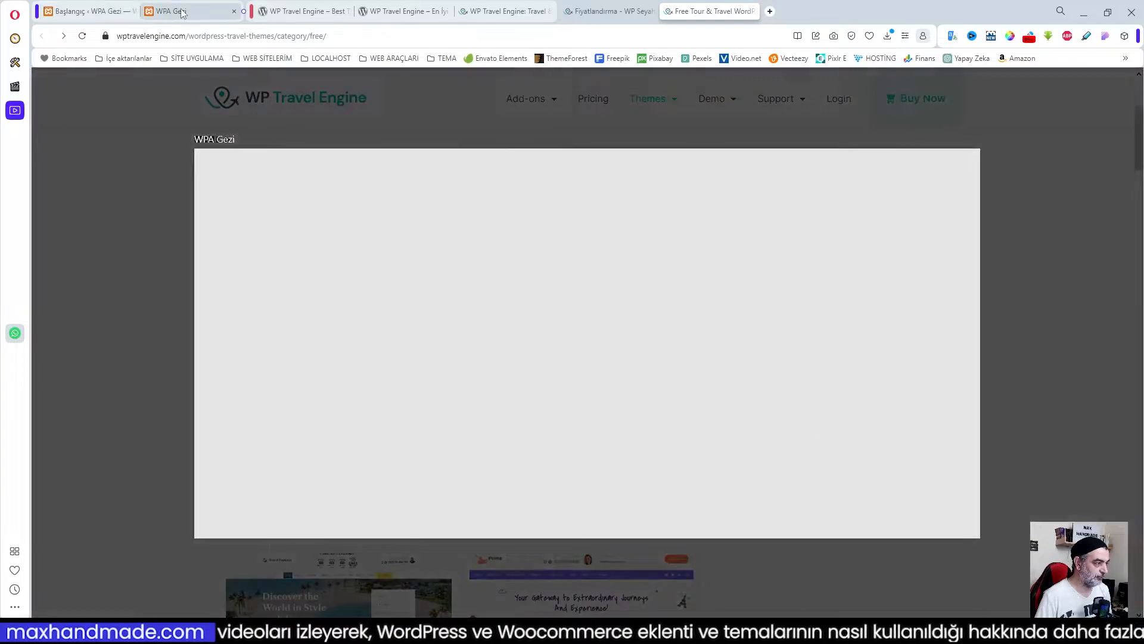
# - Look over the local WPA Gezi site's front end, then its installed plugins and themes in the WordPress admin
pyautogui.click(183, 13)
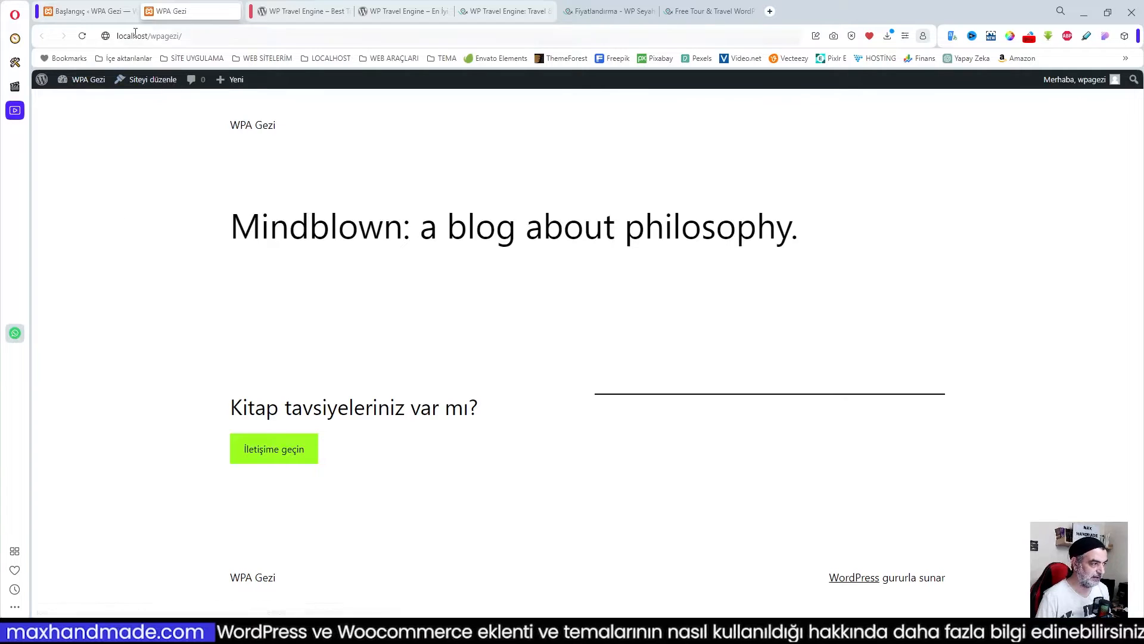
pyautogui.click(190, 37)
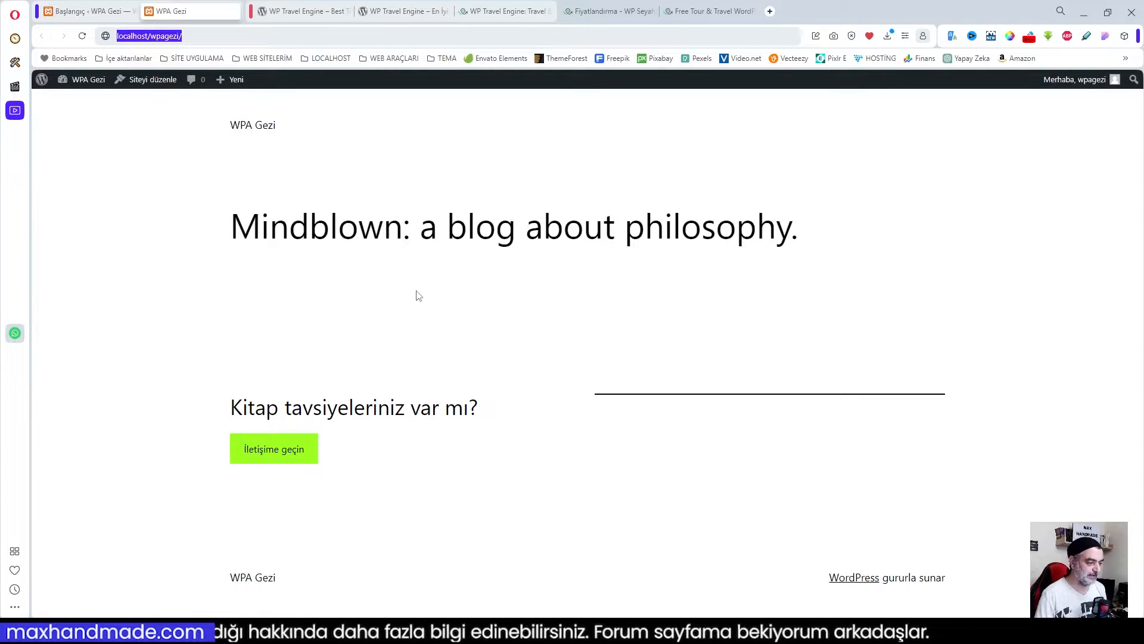
pyautogui.click(89, 11)
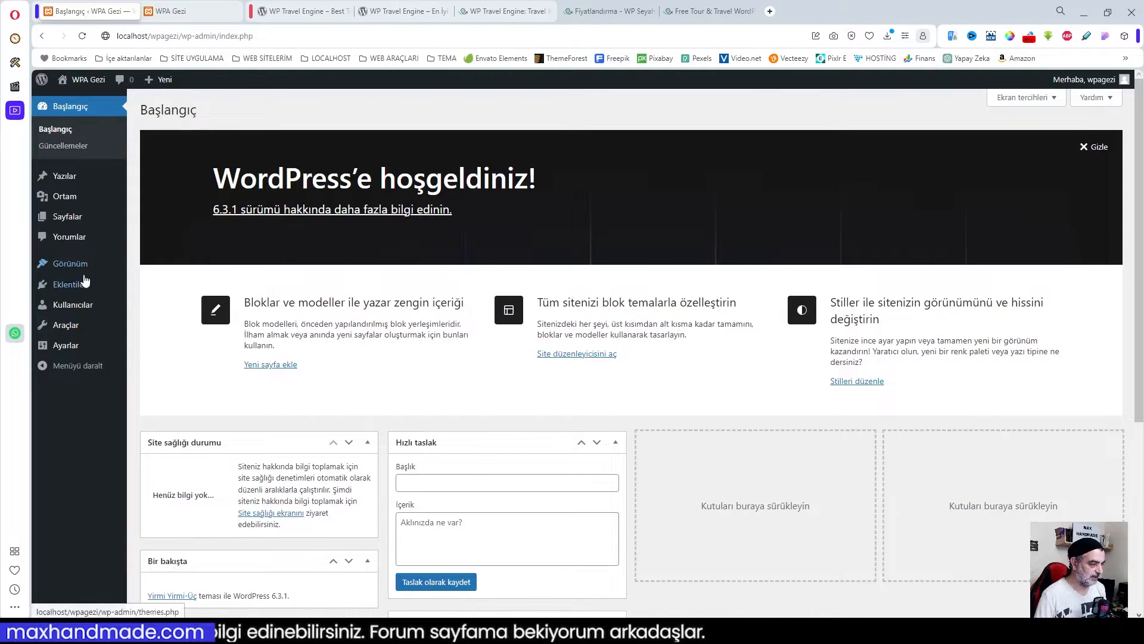
pyautogui.click(115, 291)
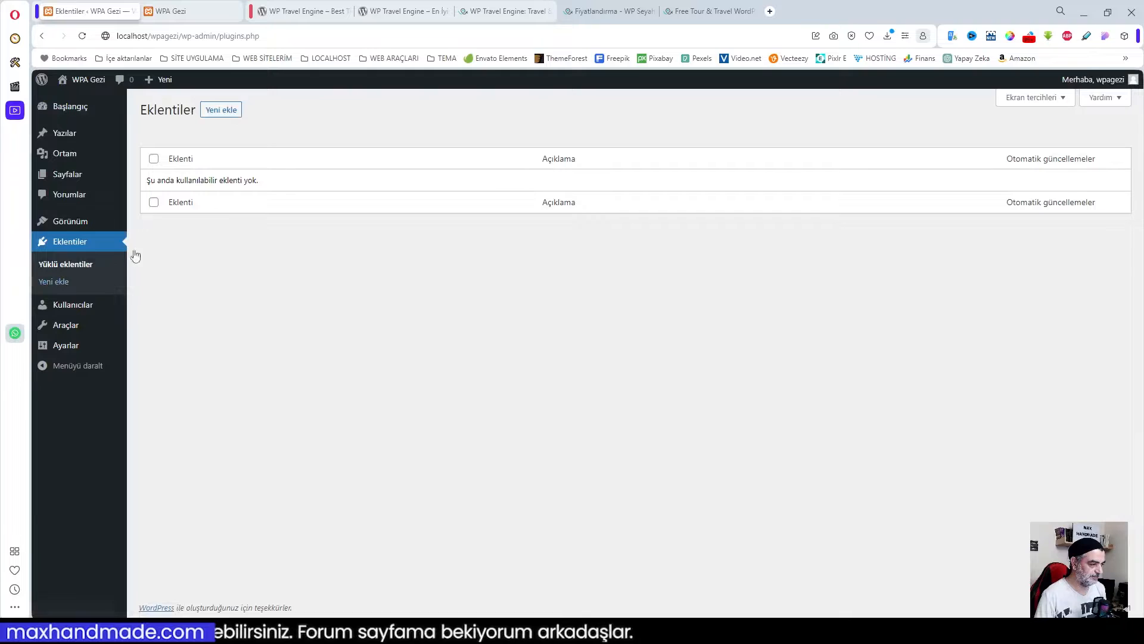
pyautogui.click(74, 271)
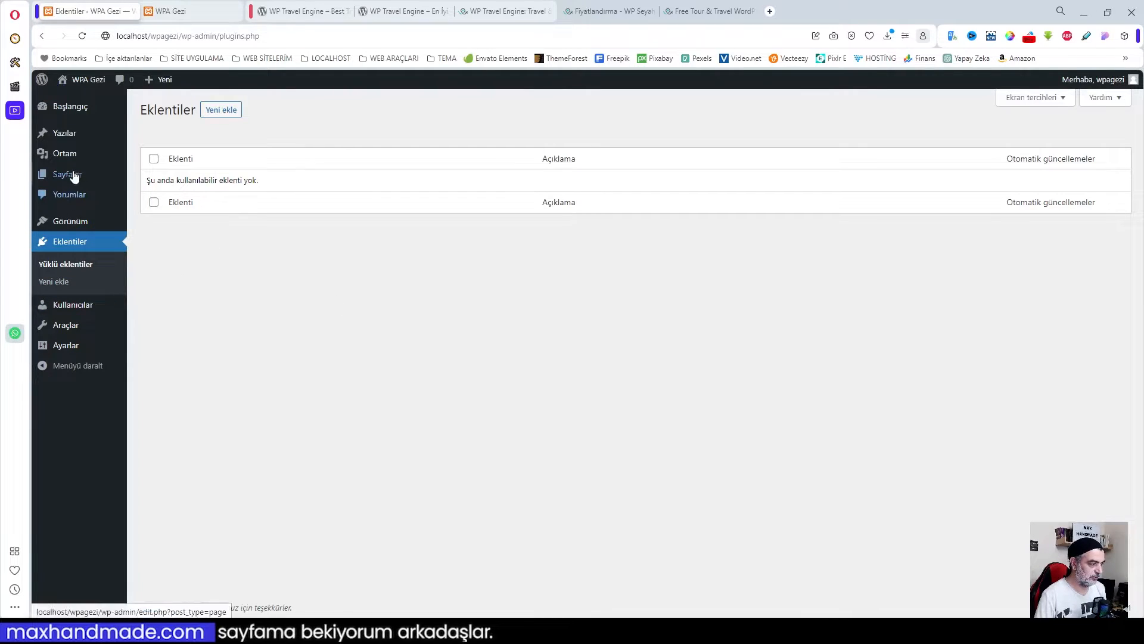
pyautogui.click(70, 224)
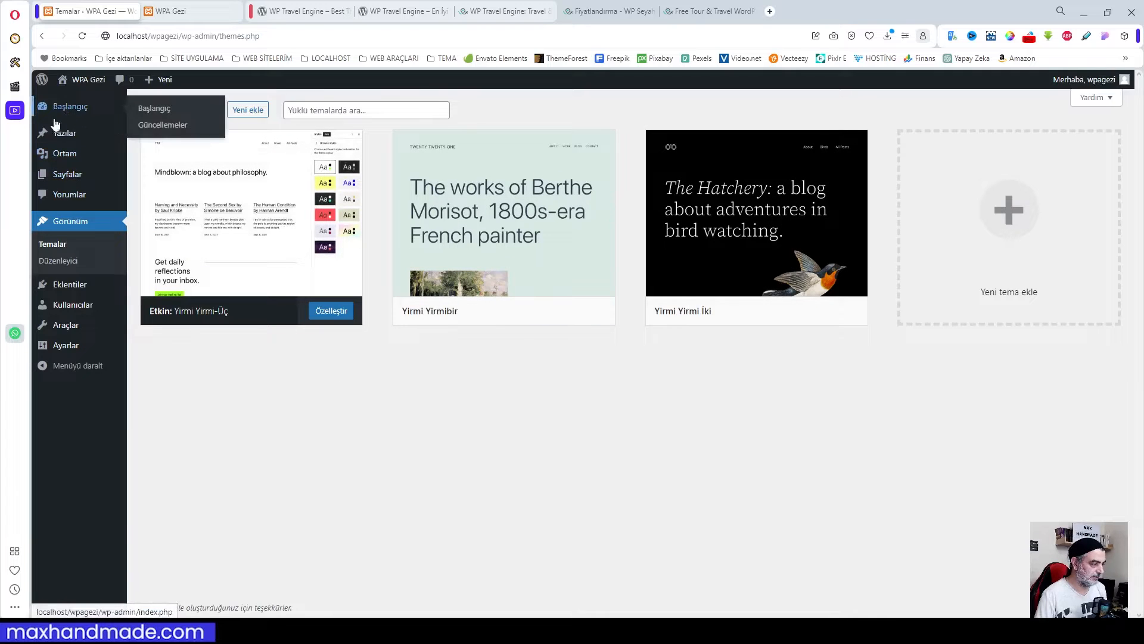
# - Review the site's permalink settings (Kalıcı bağlantılar) and general settings (Genel)
pyautogui.moveTo(72, 353)
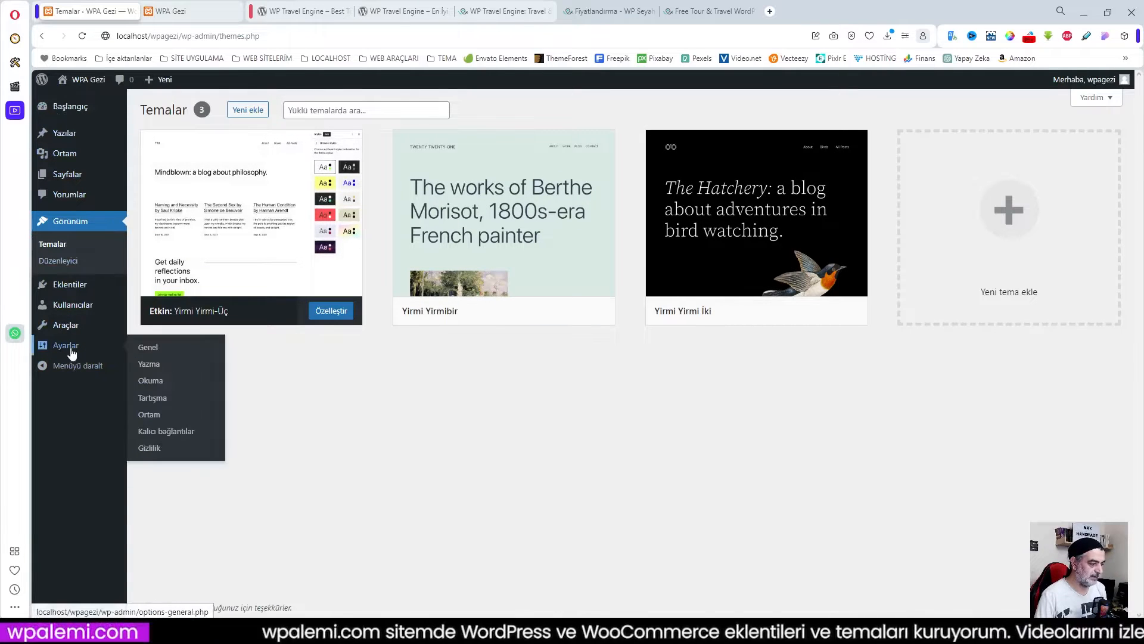
pyautogui.click(163, 431)
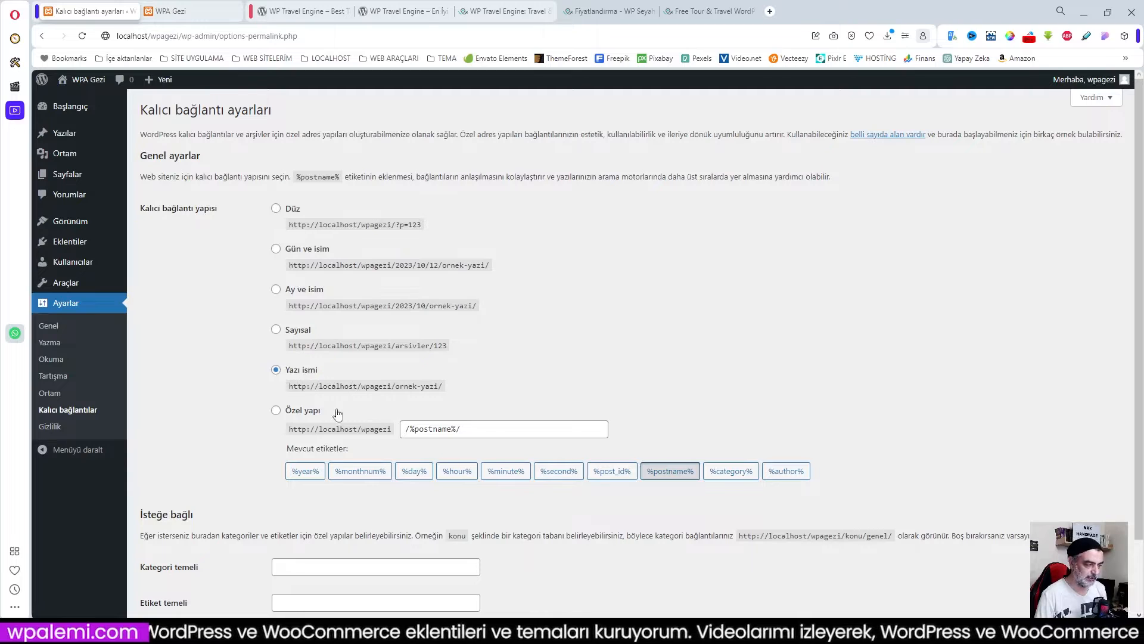
pyautogui.click(50, 326)
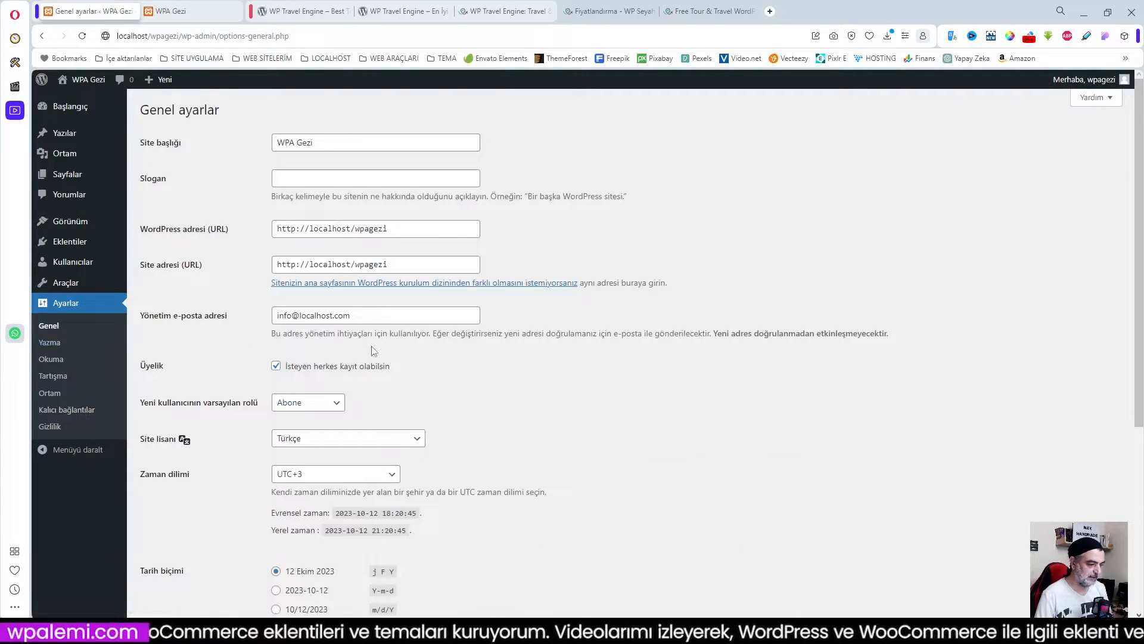
# - Declutter the dashboard by dismissing the welcome panel and hiding WordPress etkinlikleri ve haberler, Hızlı taslak, Etkinlik and Bir bakışta
pyautogui.click(68, 108)
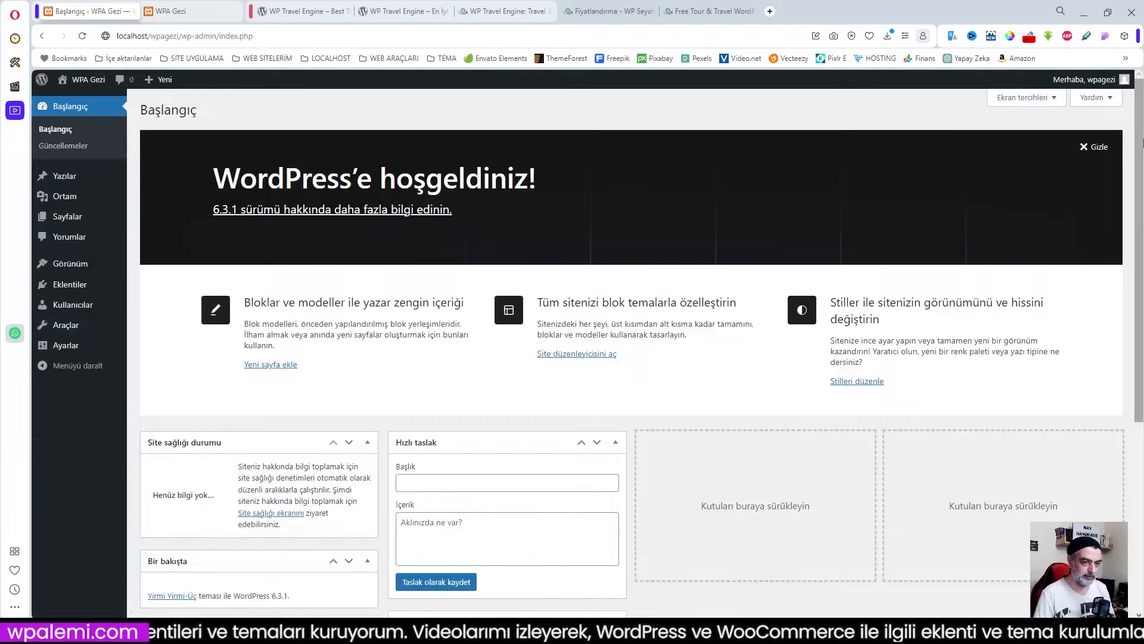
pyautogui.click(1101, 148)
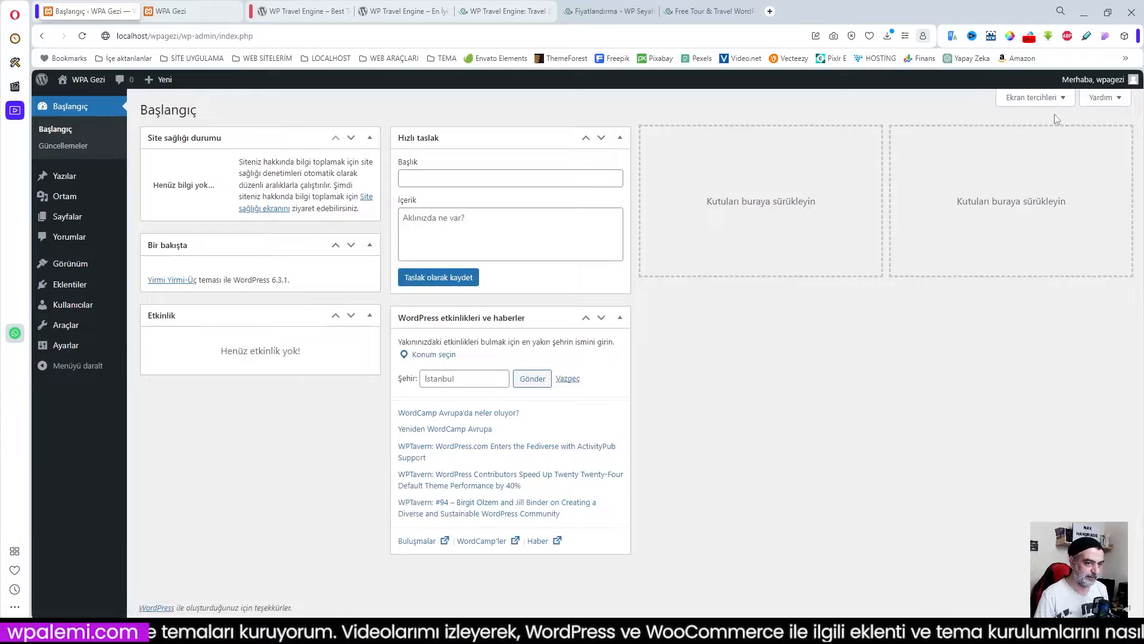
pyautogui.click(1036, 97)
pyautogui.click(460, 156)
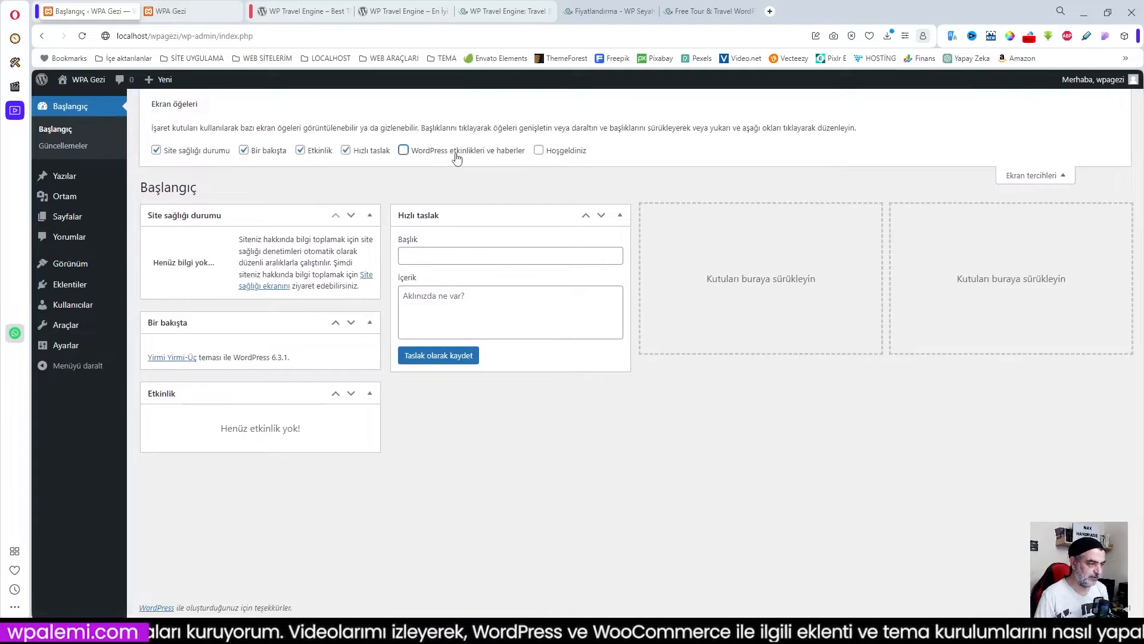
pyautogui.click(360, 153)
pyautogui.click(321, 153)
pyautogui.click(270, 152)
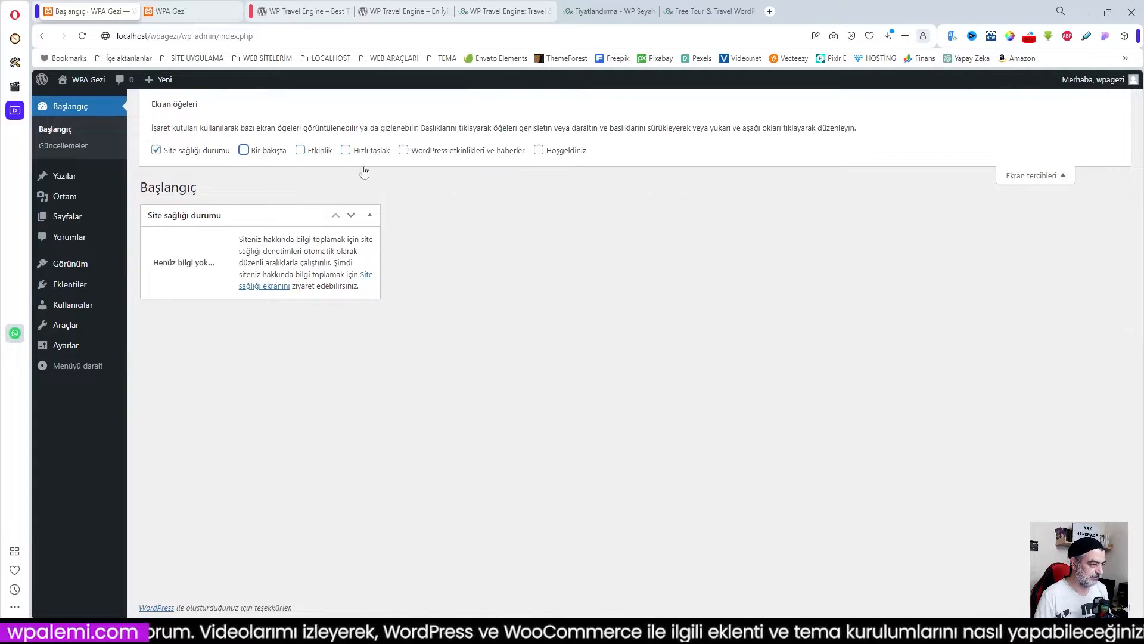
pyautogui.click(1035, 176)
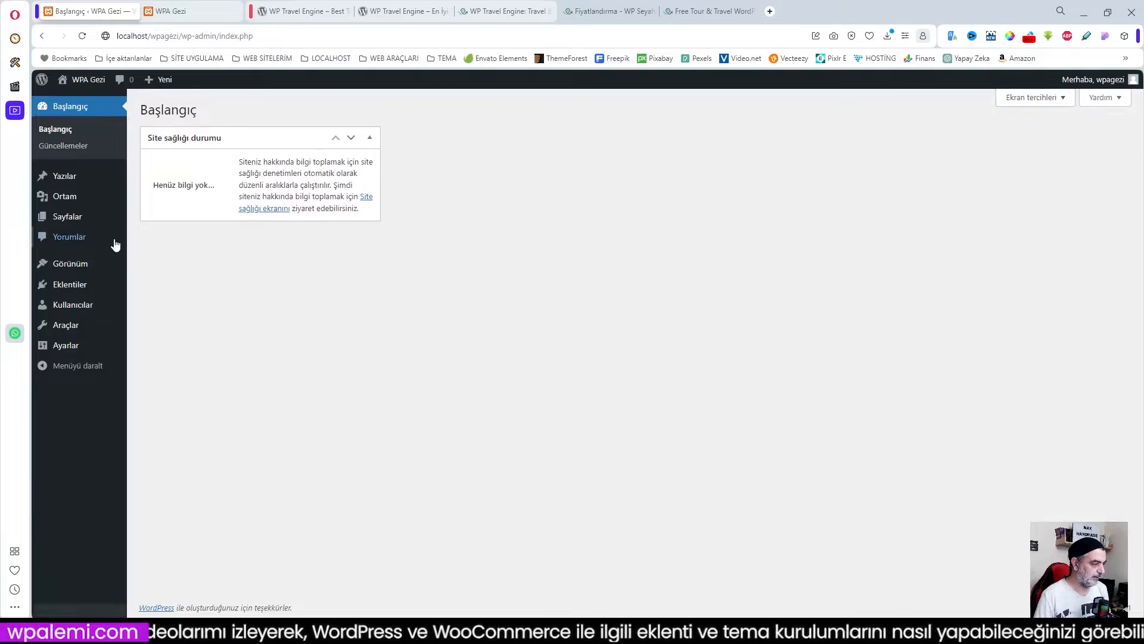
pyautogui.click(61, 131)
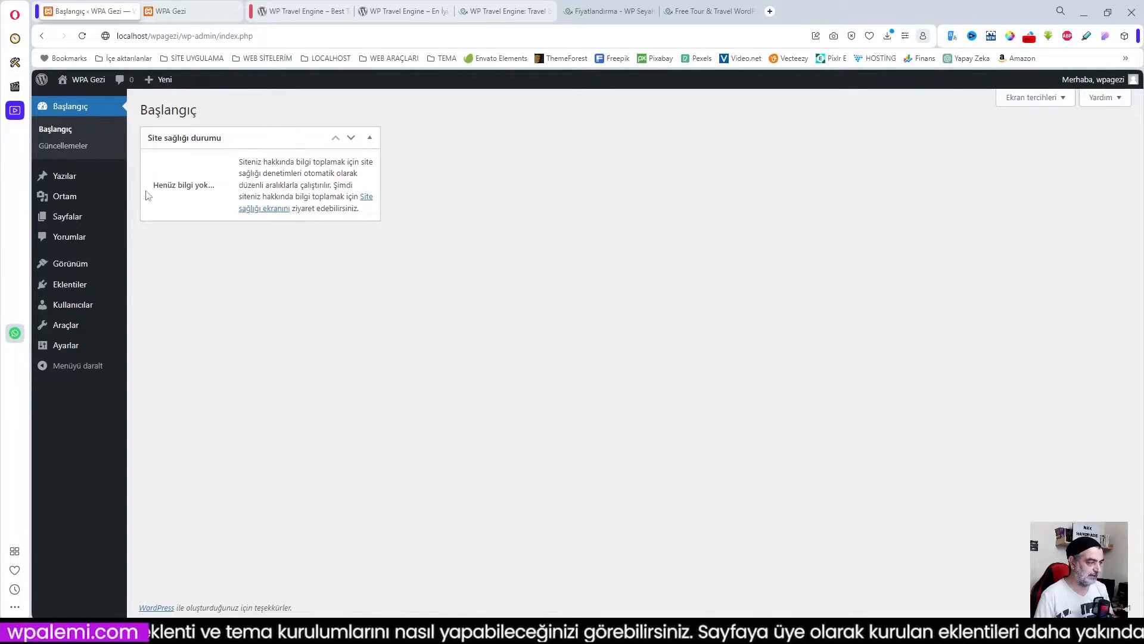
# - Search the theme directory for "travel monster", then install and activate the Travel Monster theme
pyautogui.moveTo(71, 262)
pyautogui.click(146, 269)
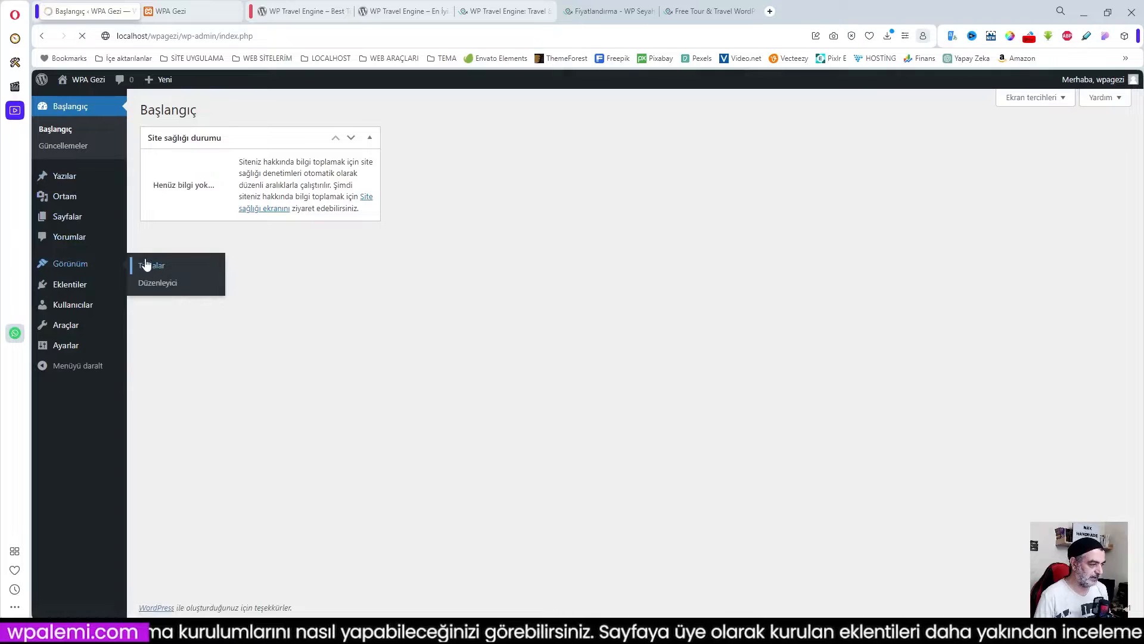
pyautogui.click(251, 114)
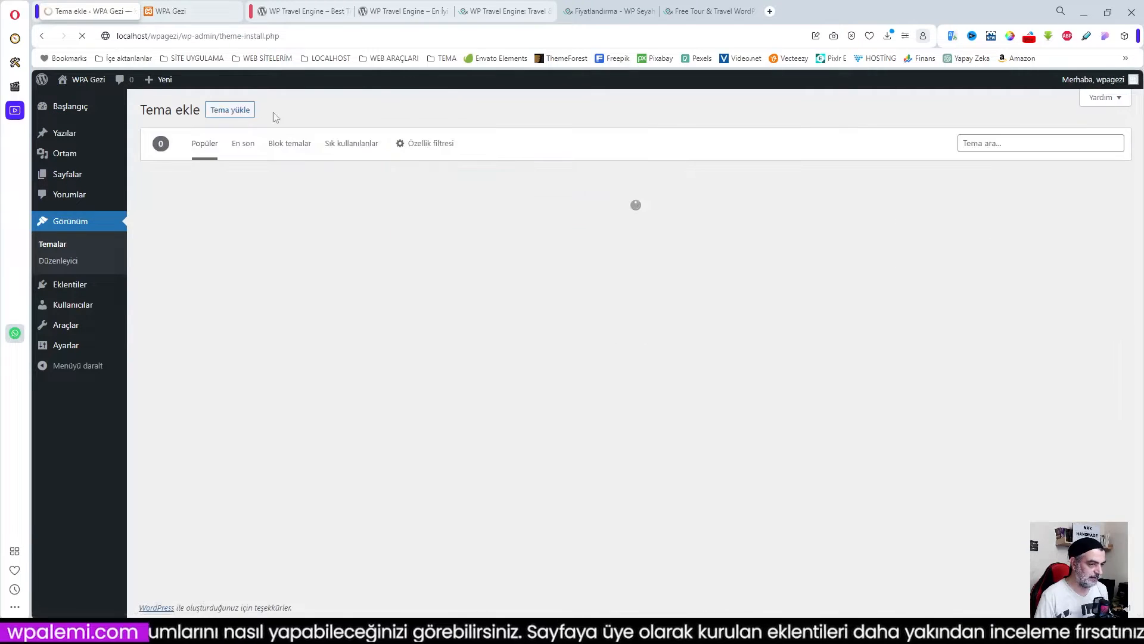
pyautogui.click(1002, 137)
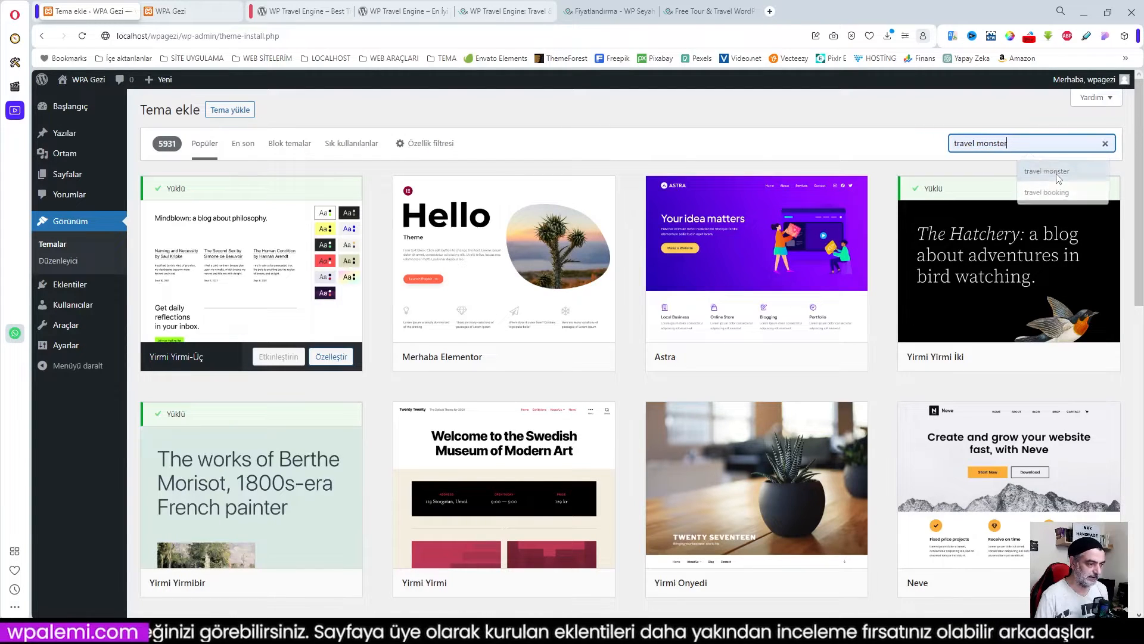
pyautogui.click(1058, 172)
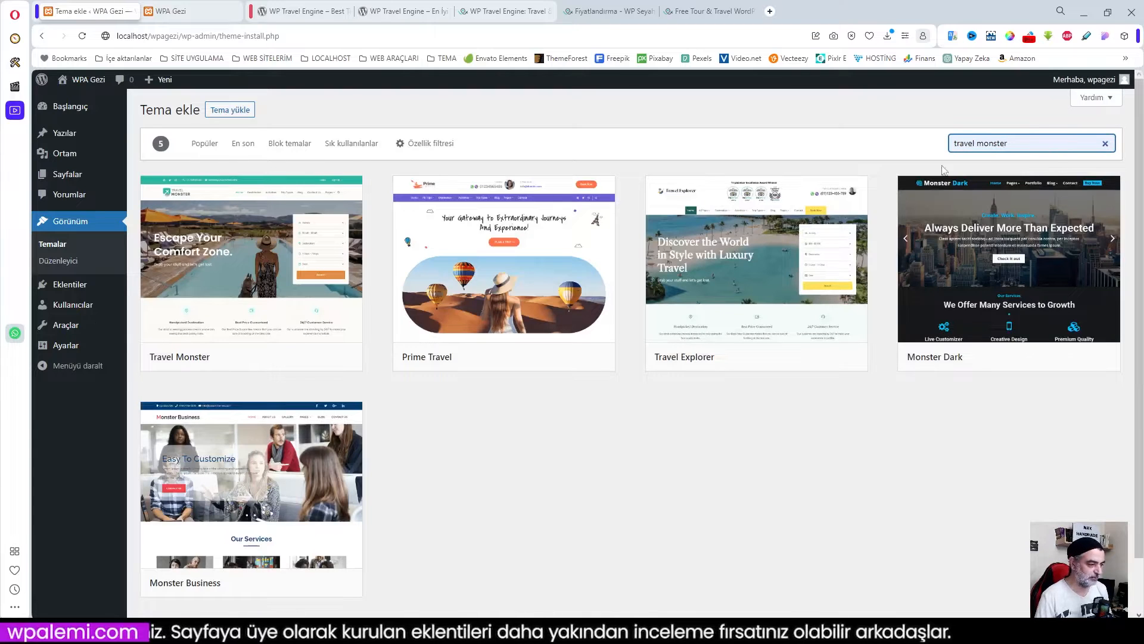
pyautogui.moveTo(238, 302)
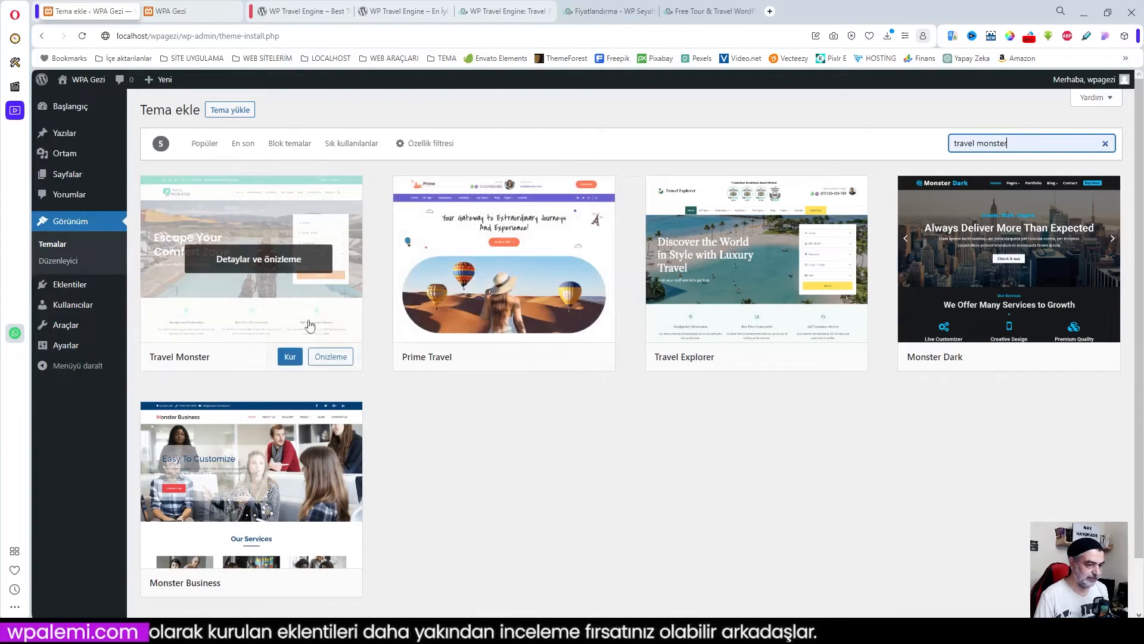
pyautogui.click(291, 357)
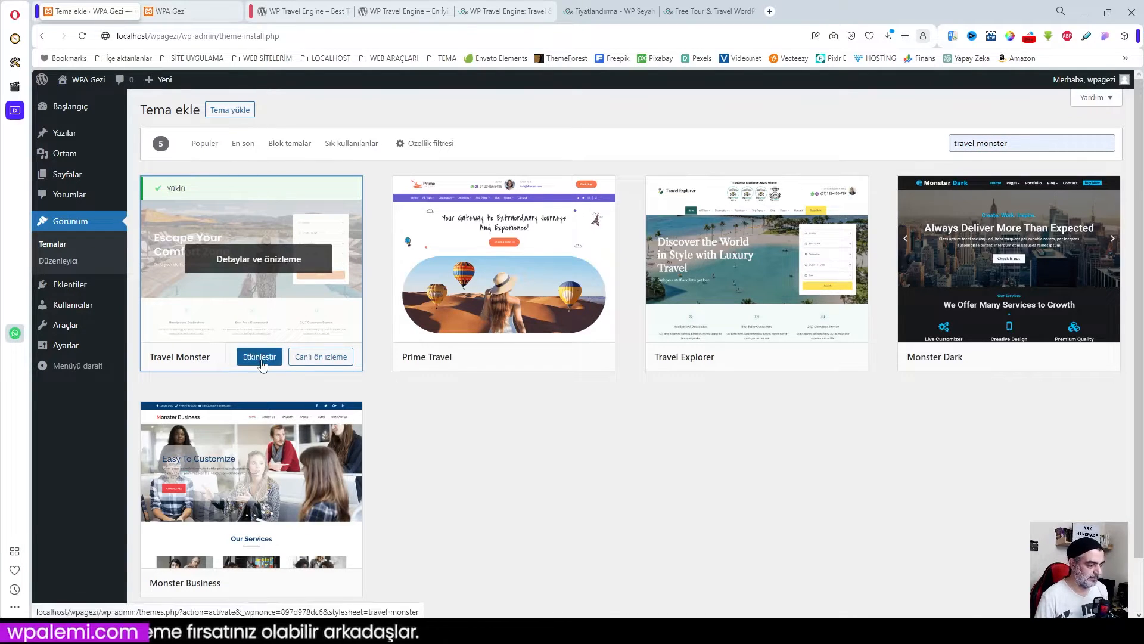
pyautogui.click(260, 357)
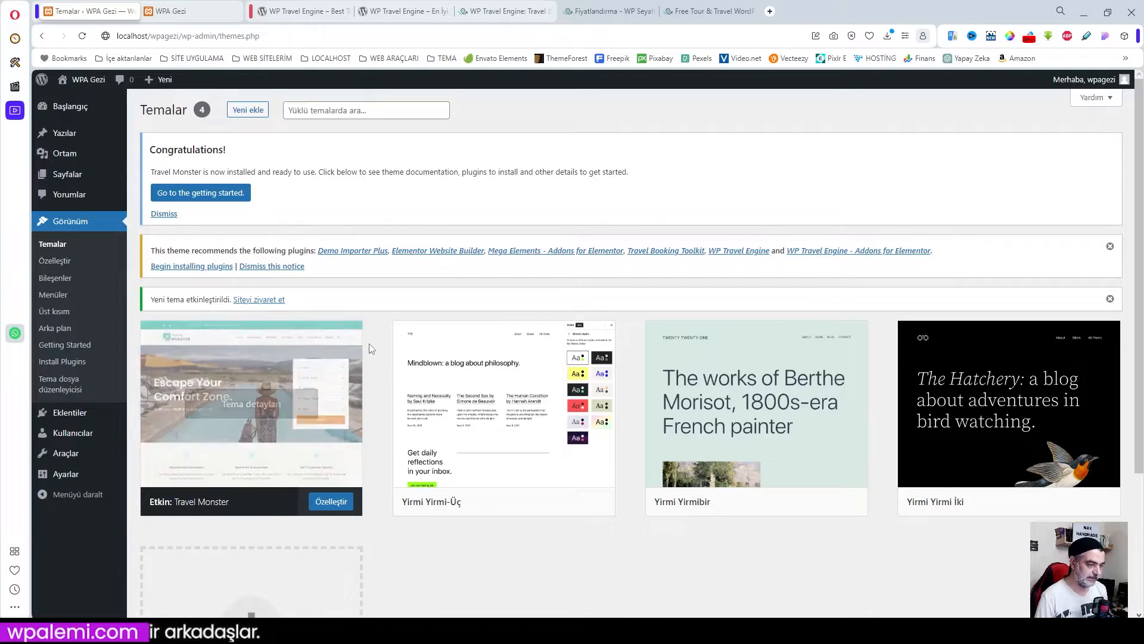
# - Reload the WPA Gezi front end to check it with the new theme, then return to the themes admin page
pyautogui.click(190, 11)
pyautogui.press('Return')
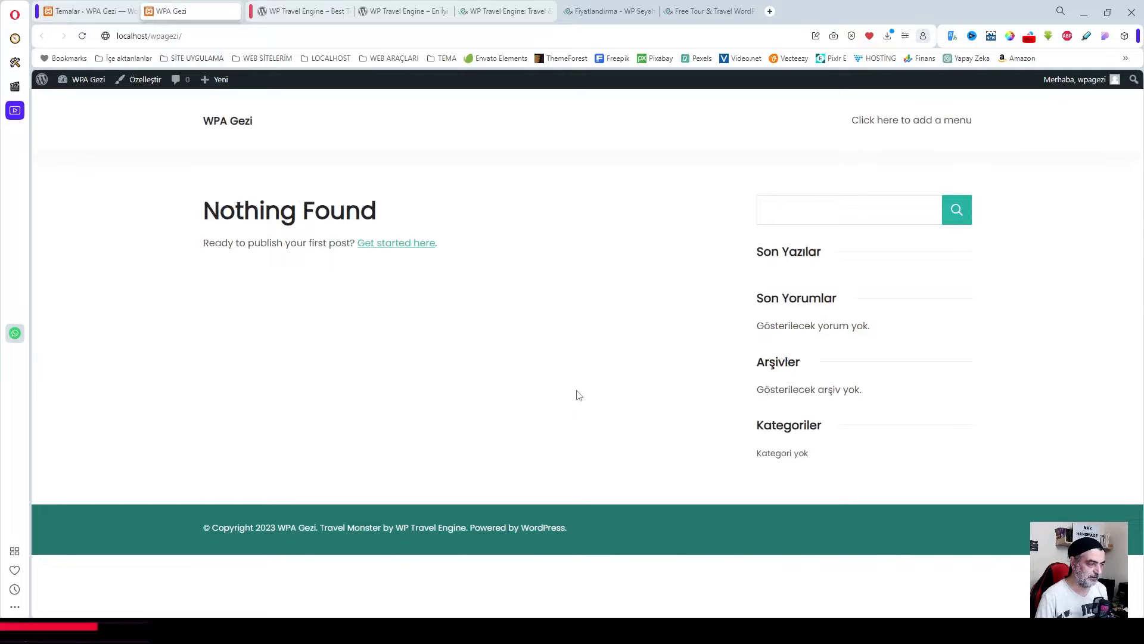
pyautogui.click(77, 11)
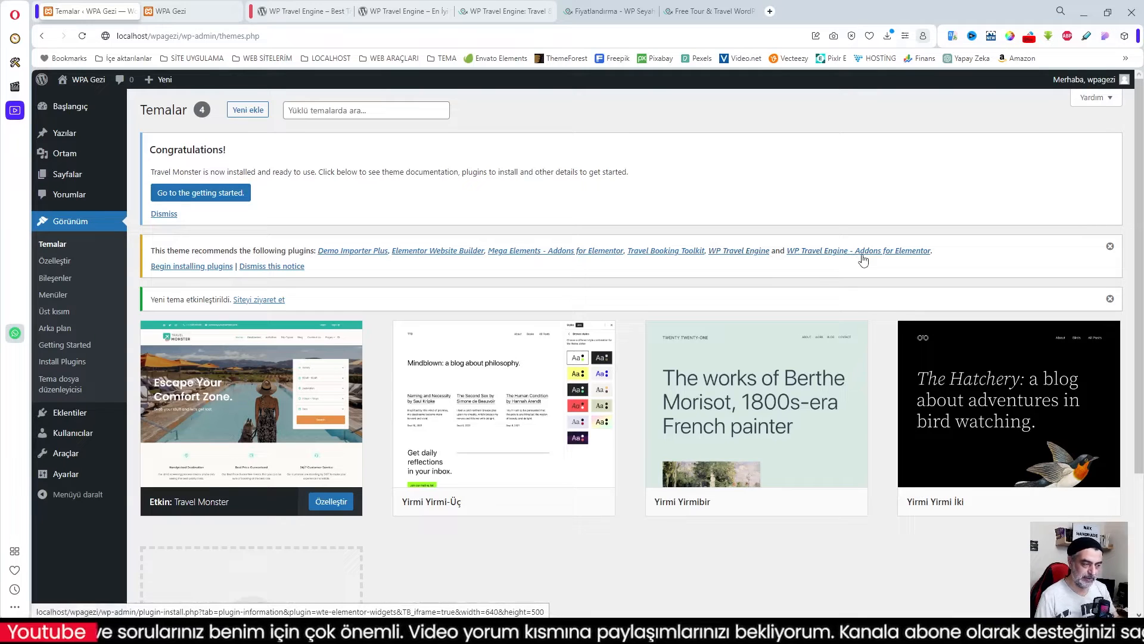
# - Bulk install all six plugins recommended by the theme, from Demo Importer Plus to WP Travel Engine - Addons for Elementor
pyautogui.click(181, 266)
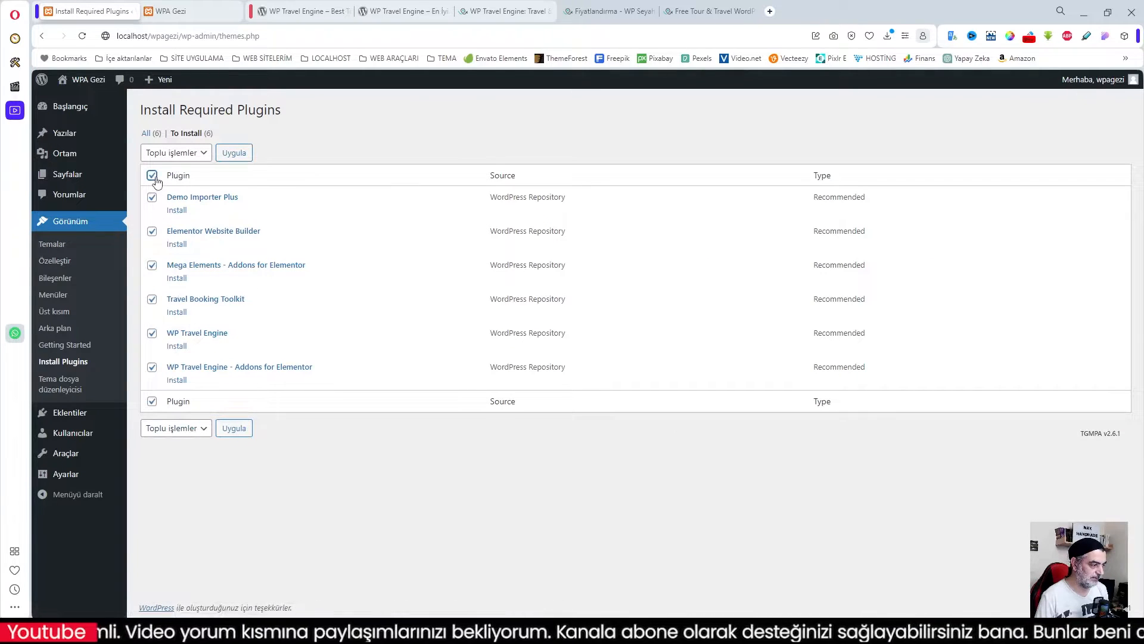
pyautogui.click(197, 153)
pyautogui.click(179, 175)
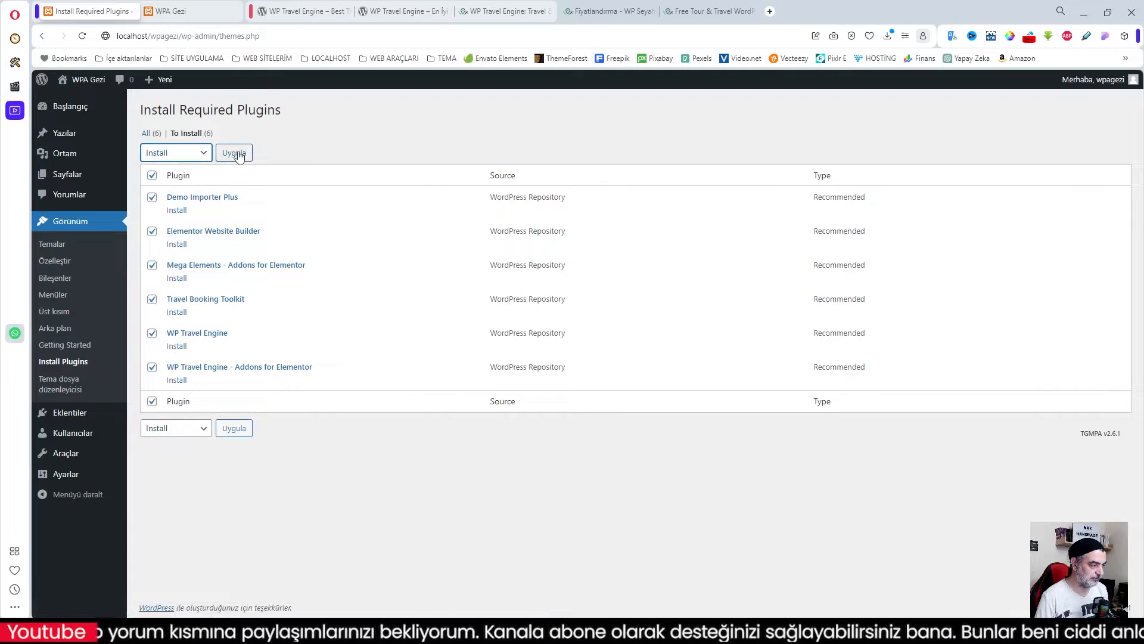
pyautogui.click(236, 153)
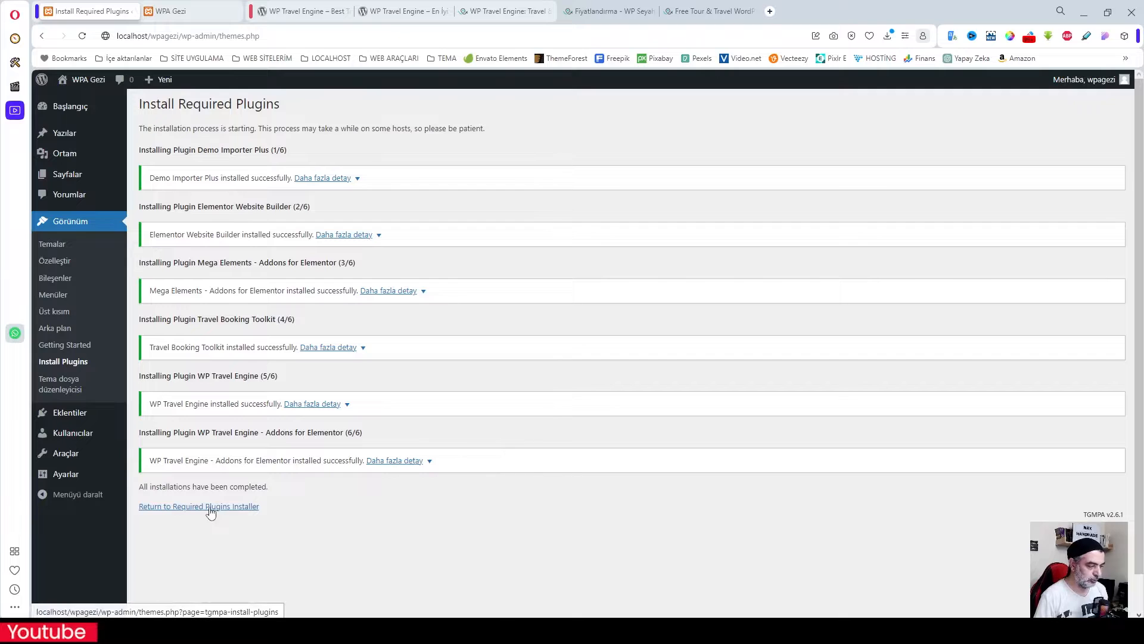
# - Bulk activate all six recommended plugins, then exit the Elementor setup wizard to reach the admin dashboard
pyautogui.click(211, 507)
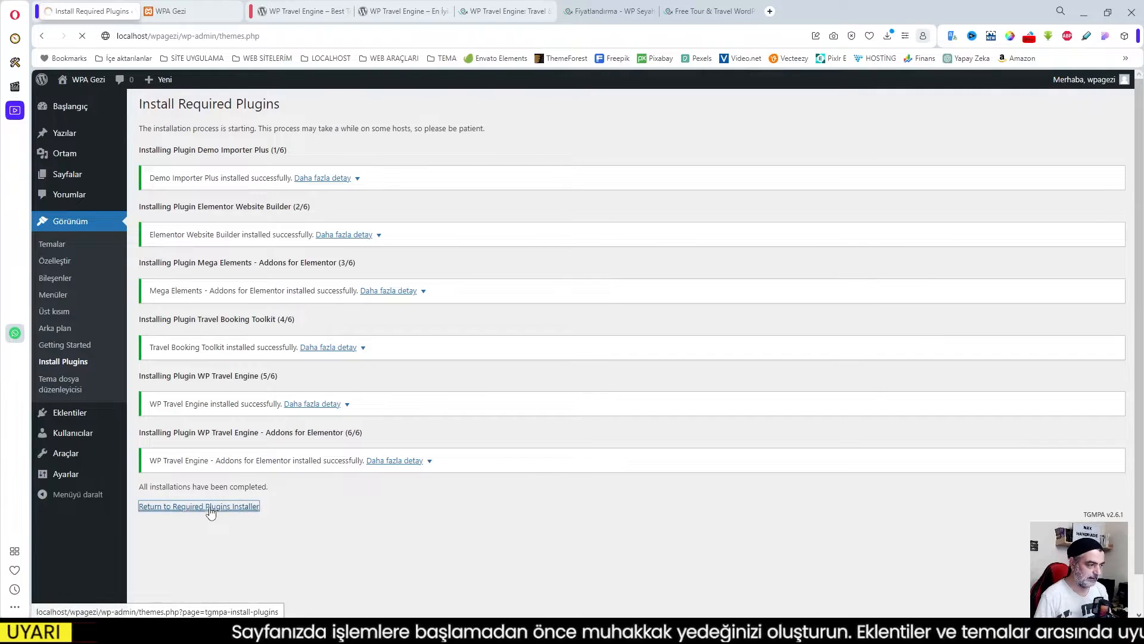
pyautogui.click(152, 175)
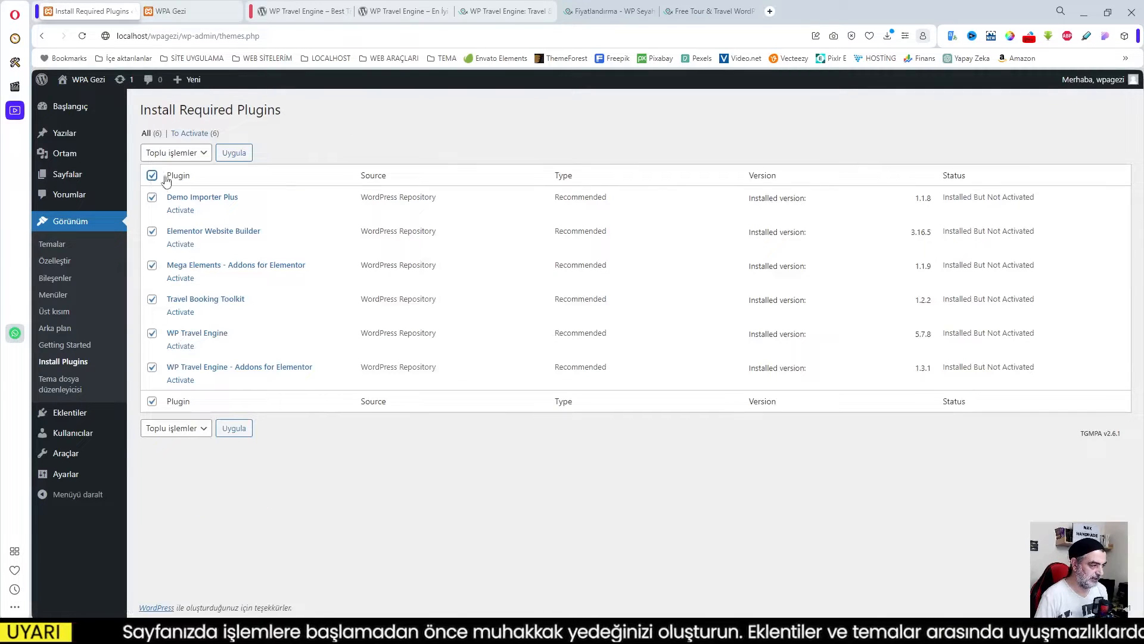
pyautogui.click(190, 154)
pyautogui.click(187, 204)
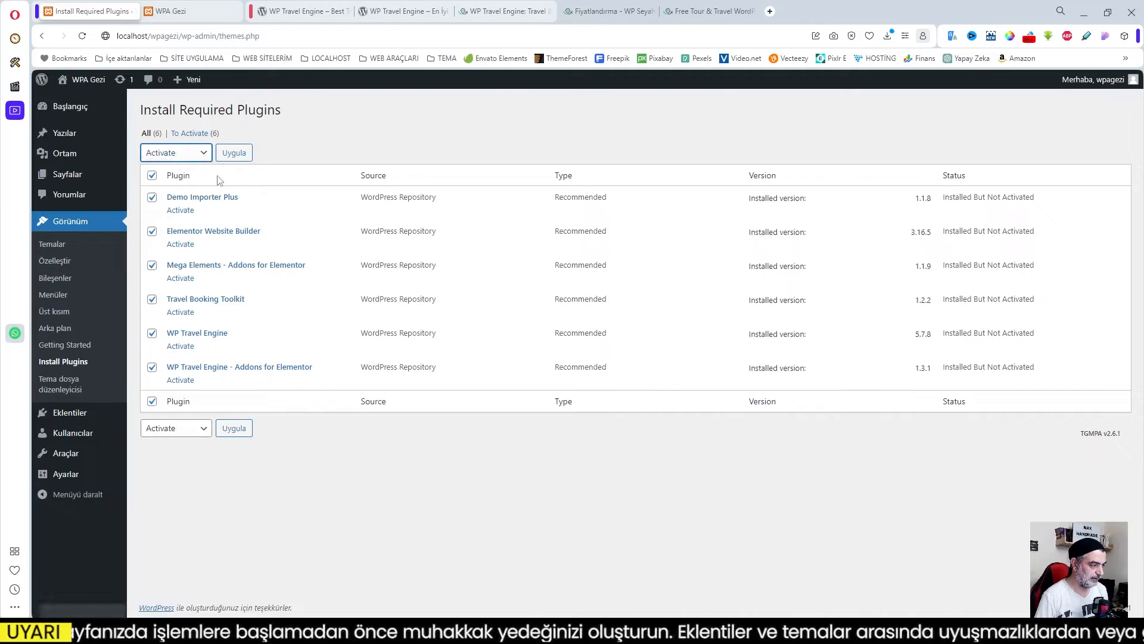
pyautogui.click(235, 154)
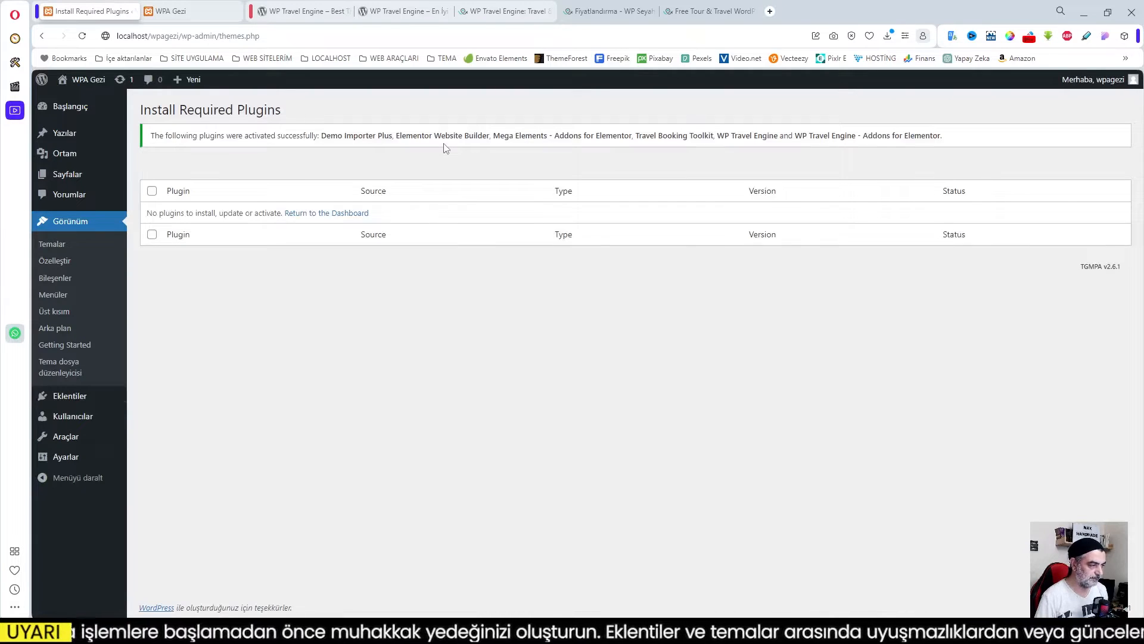
pyautogui.click(333, 214)
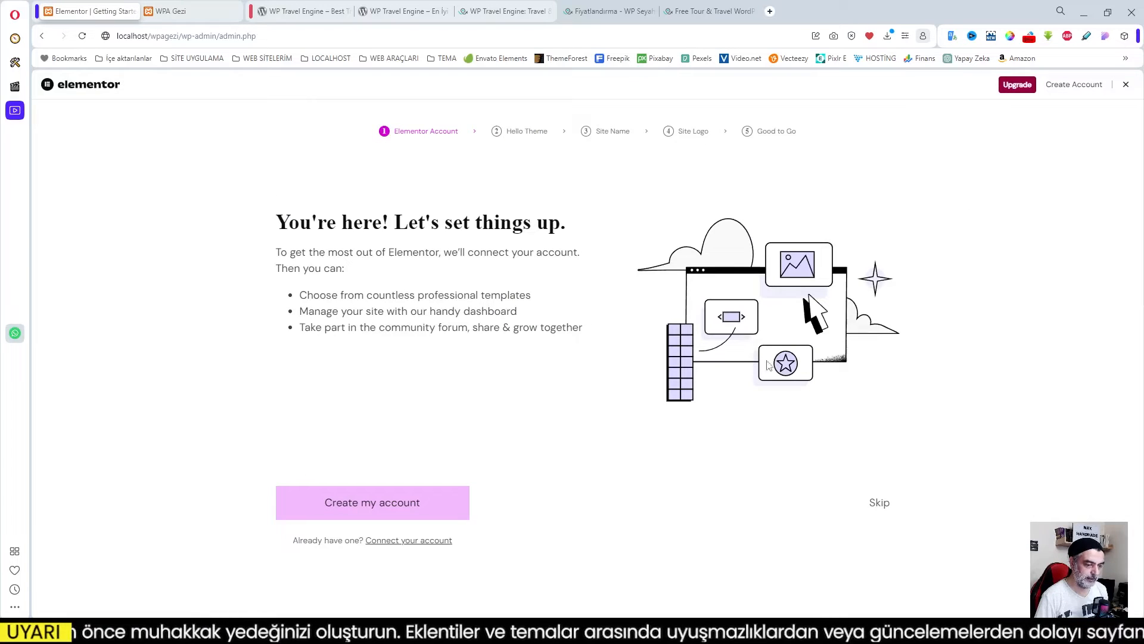
pyautogui.click(1126, 85)
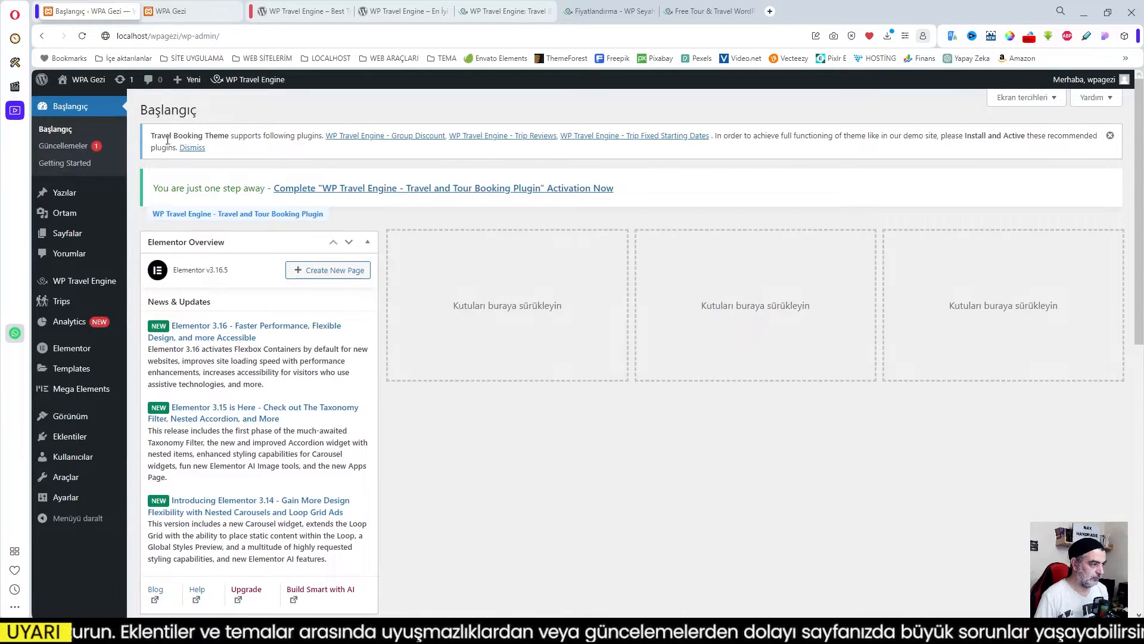
# - Translate the Travel Booking Theme plugin notice into Turkish, then dismiss the notice from the dashboard
pyautogui.moveTo(152, 137); pyautogui.dragTo(225, 149)
pyautogui.rightClick(221, 142)
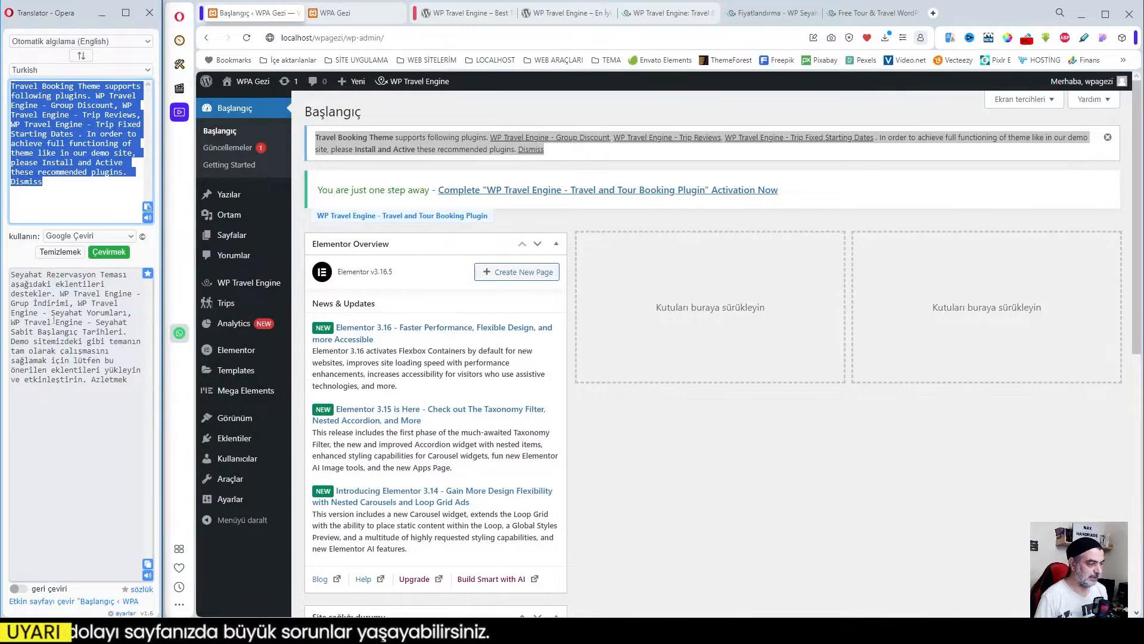
pyautogui.click(606, 149)
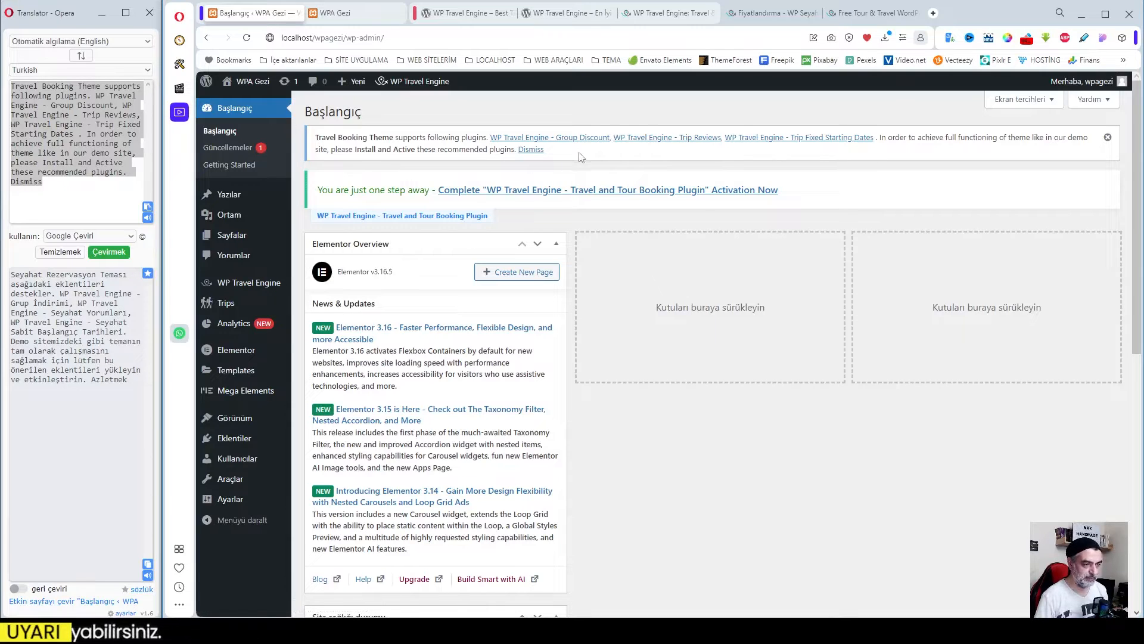
pyautogui.click(535, 151)
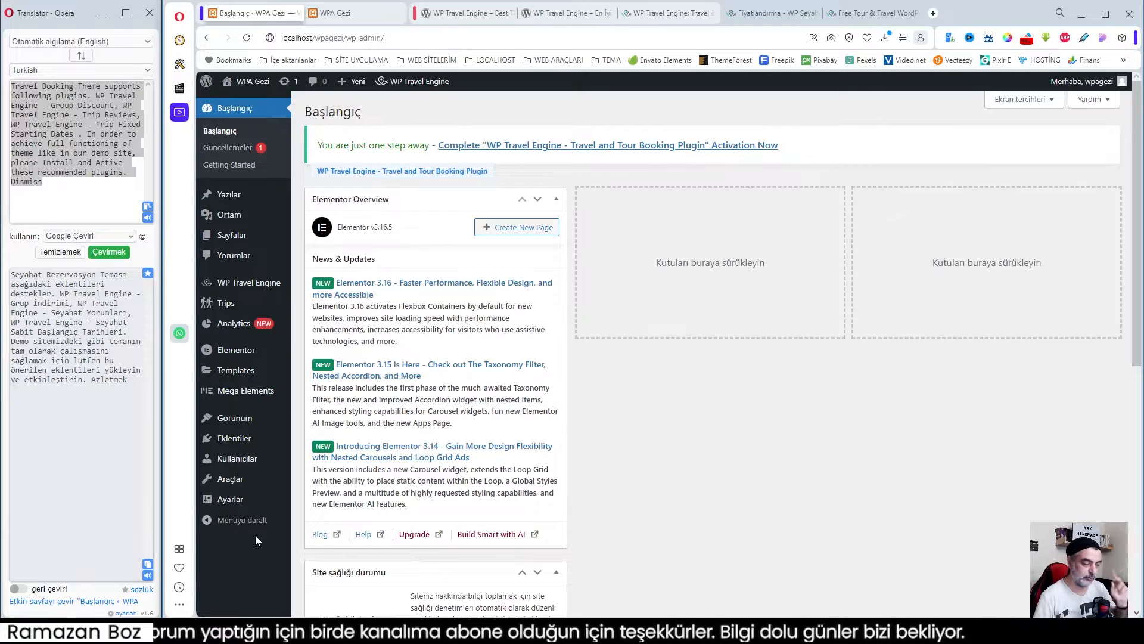
# - Search the plugin directory for "loco", then install and activate Loco Translate
pyautogui.moveTo(236, 439)
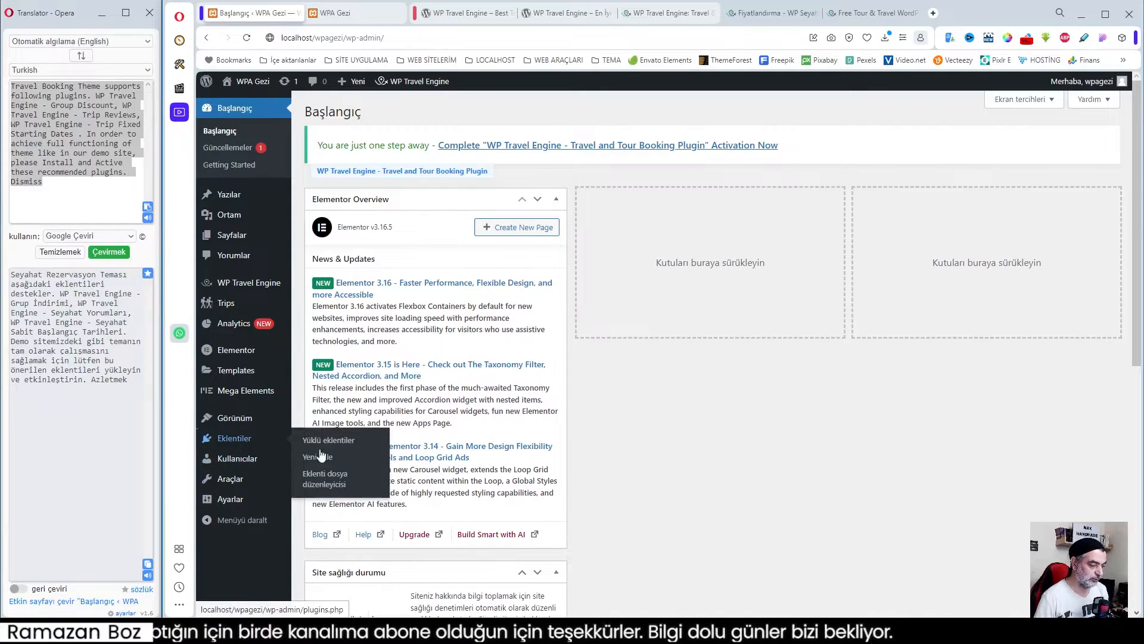
pyautogui.click(320, 455)
pyautogui.click(969, 197)
pyautogui.write('lok')
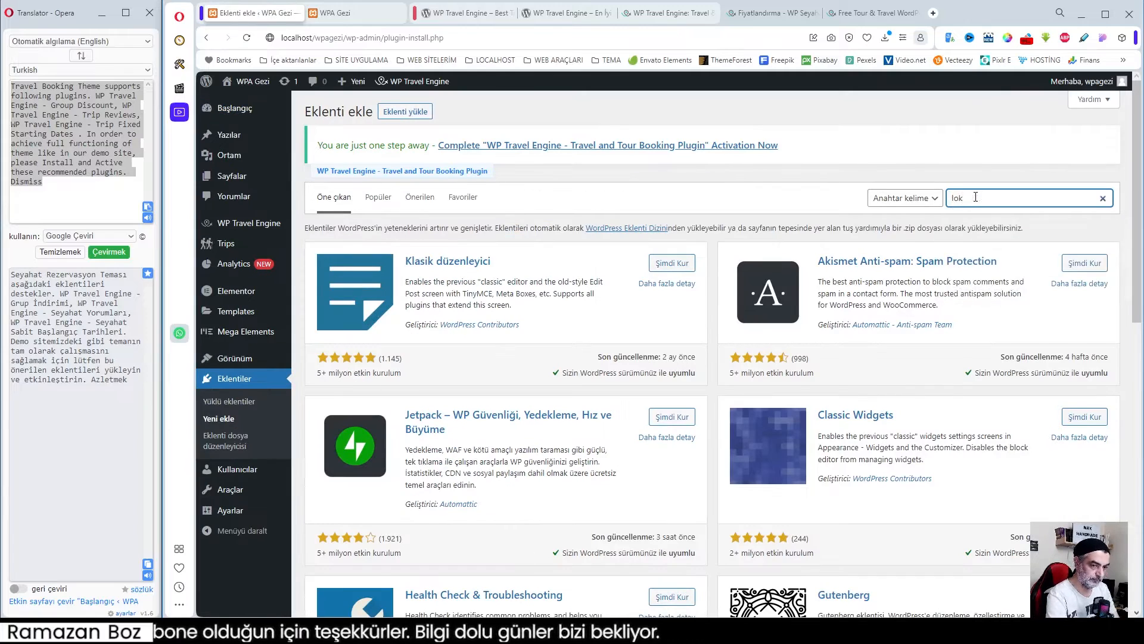
pyautogui.press('BackSpace')
pyautogui.write('co')
pyautogui.click(677, 267)
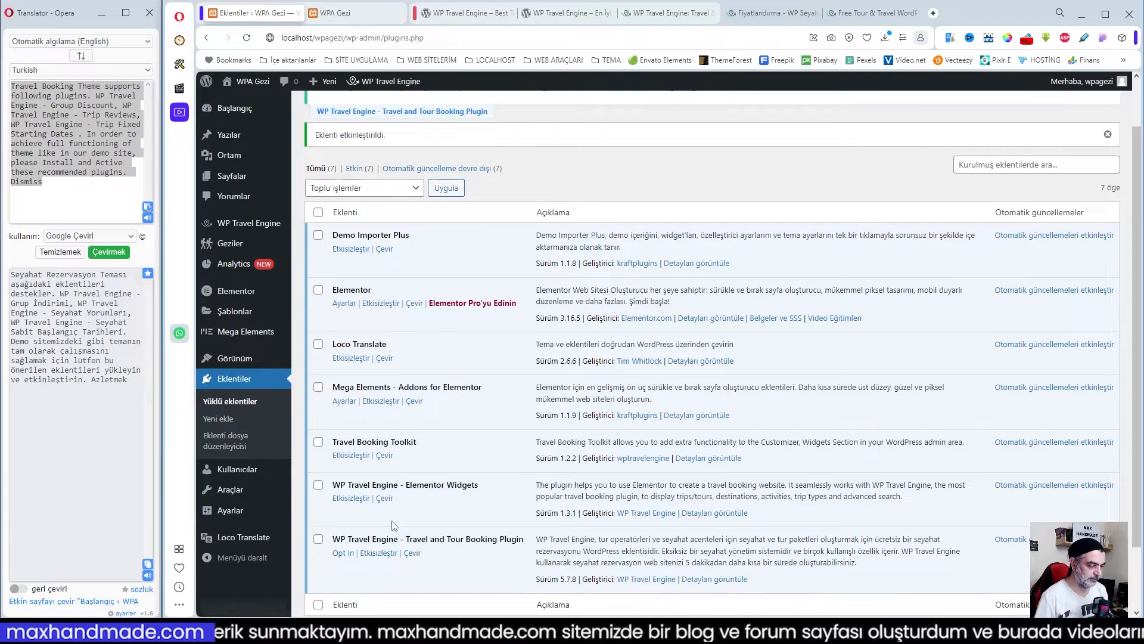
pyautogui.scroll(-2, 432, 350)
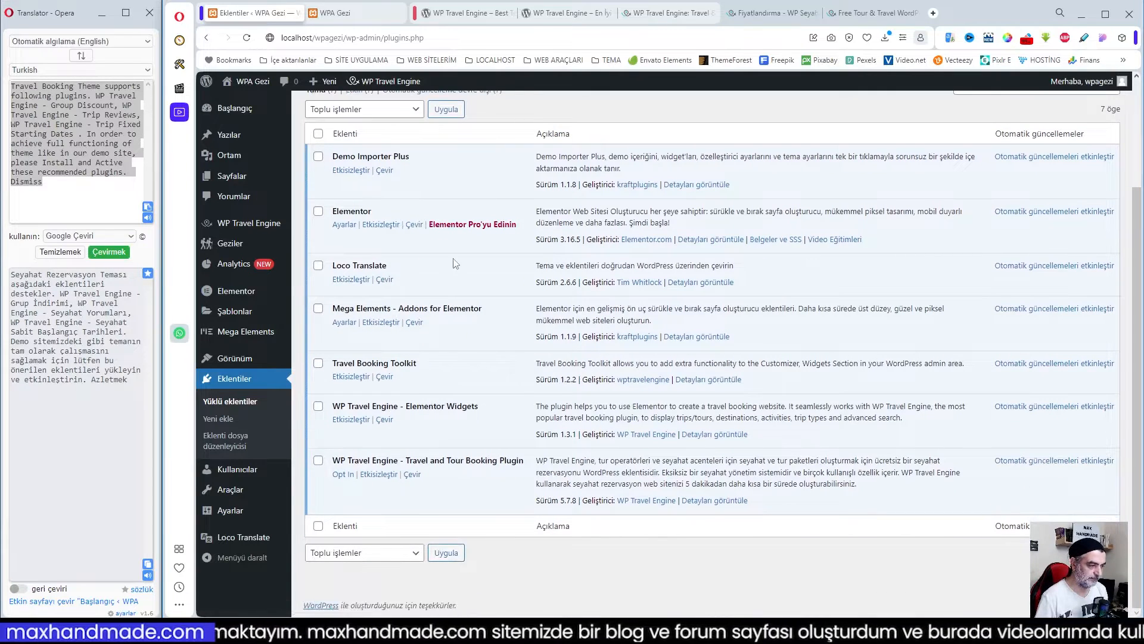
pyautogui.scroll(3, 444, 338)
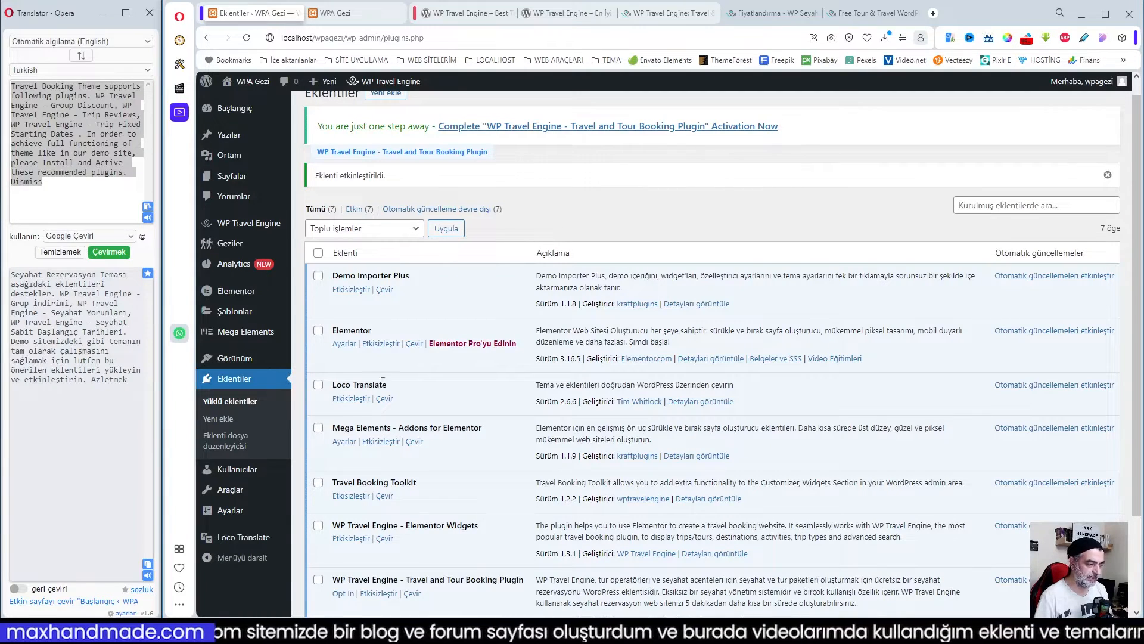
# - Edit the WP Travel Engine plugin's Turkish translation in Loco Translate, syncing it with wp-travel-engine.pot and saving it
pyautogui.moveTo(239, 228)
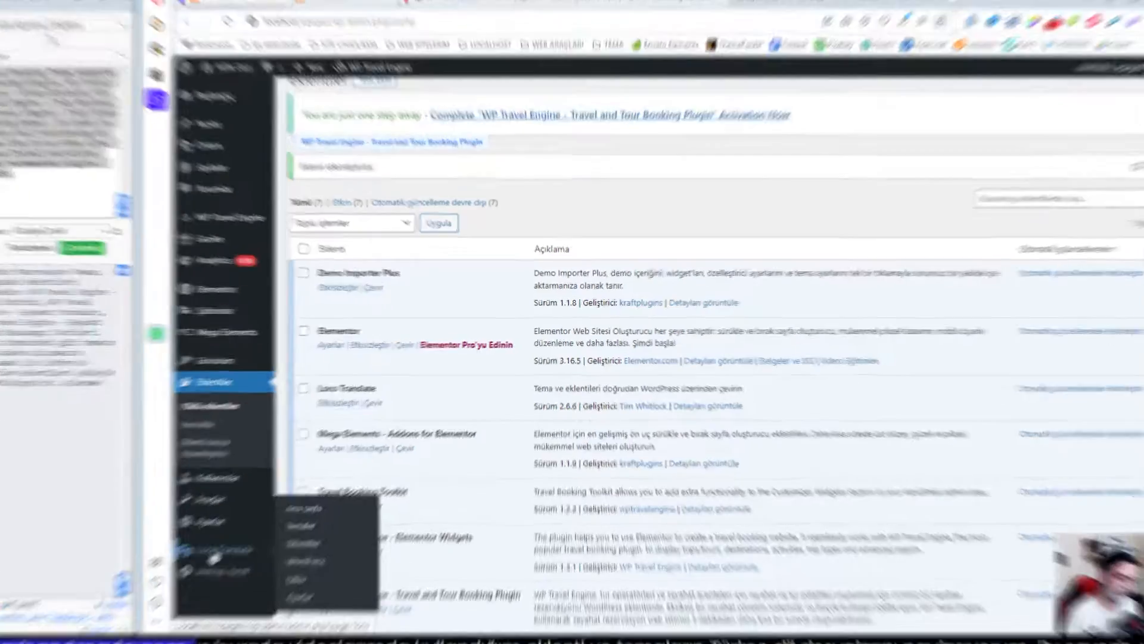
pyautogui.click(422, 469)
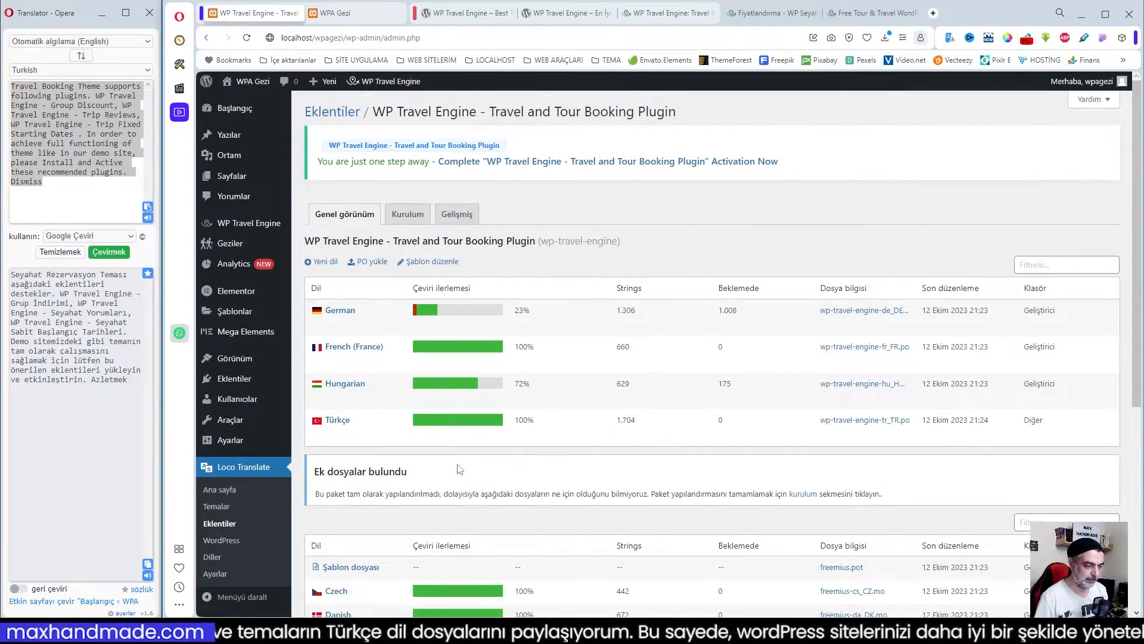
pyautogui.click(325, 436)
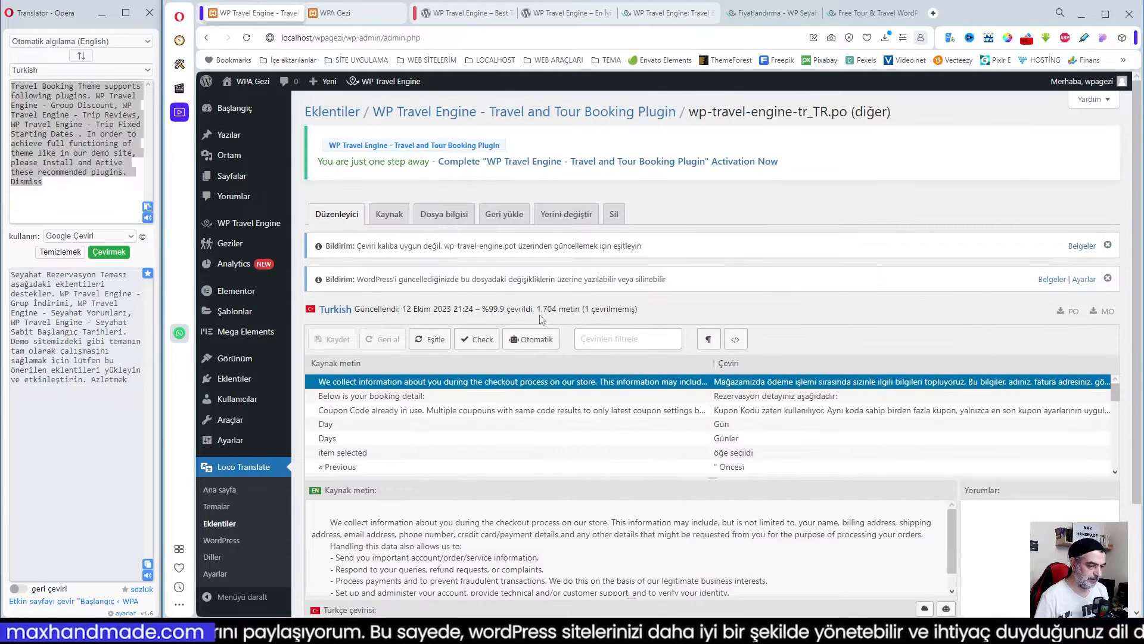
pyautogui.click(432, 339)
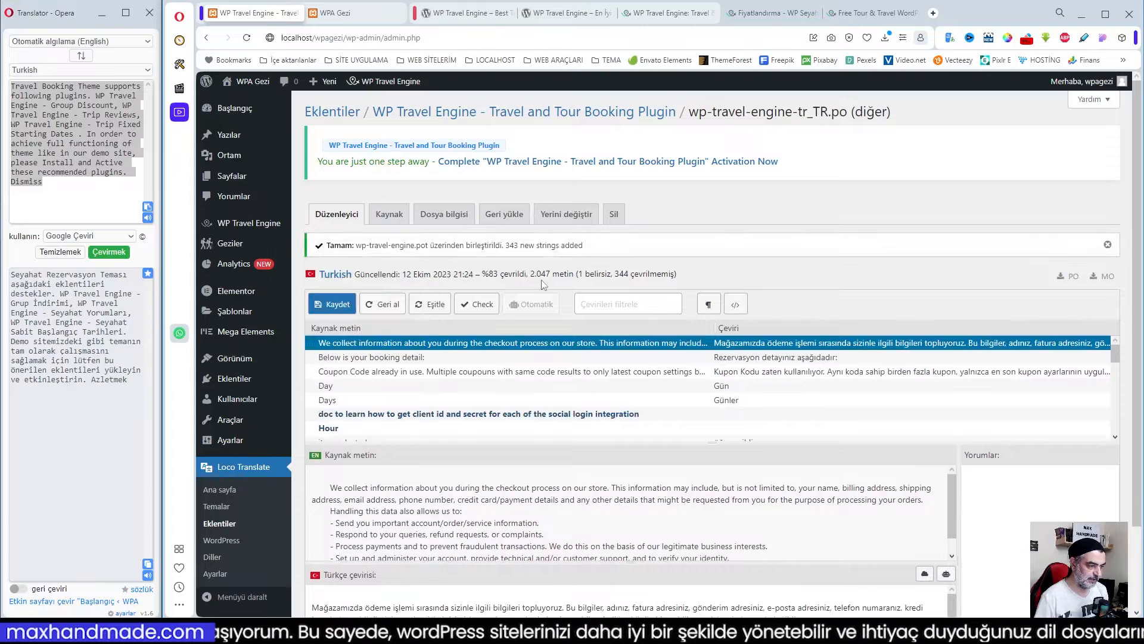
pyautogui.click(338, 306)
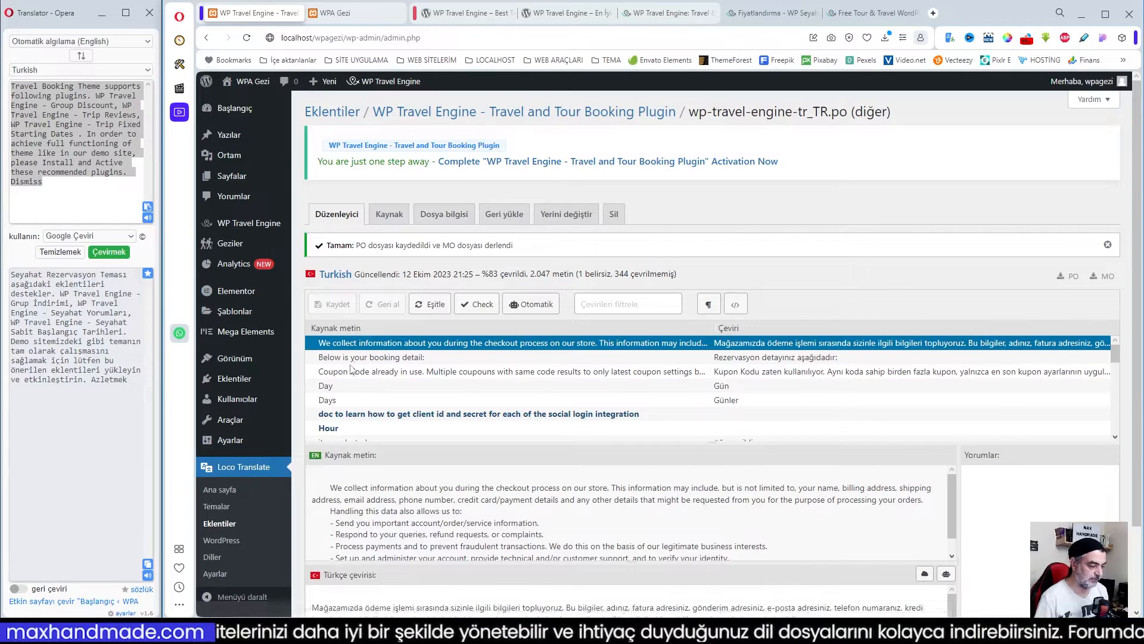
# - Move the WP Travel Engine plugin's Turkish translation files to the developer location plugins/wp-travel-engine/languages/wp-travel-engine-tr_TR.po
pyautogui.click(222, 524)
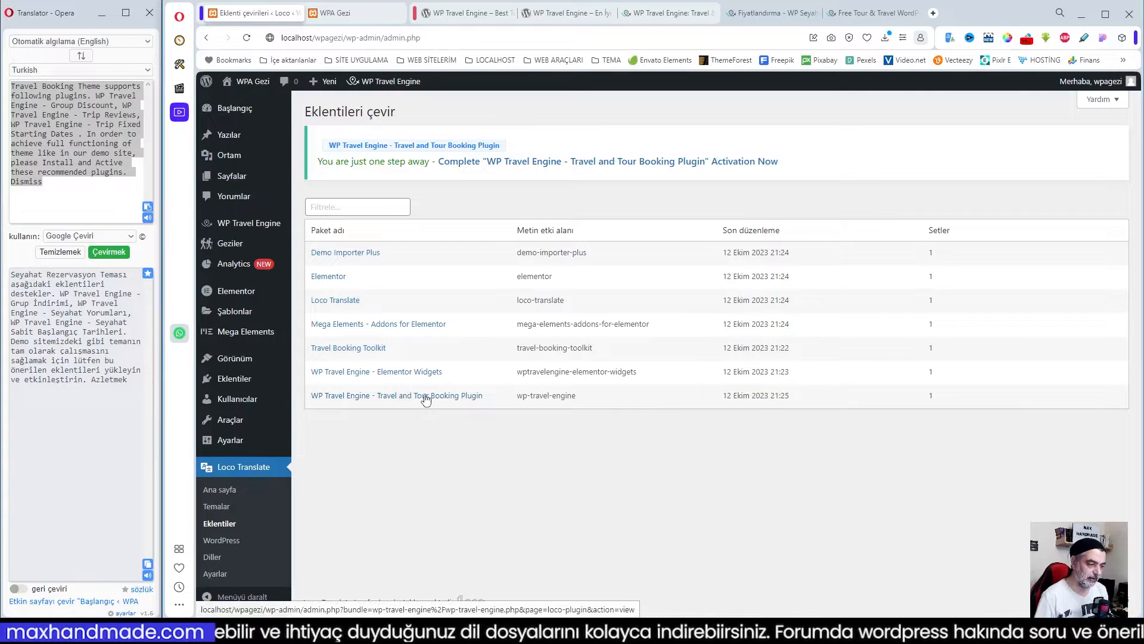
pyautogui.click(383, 397)
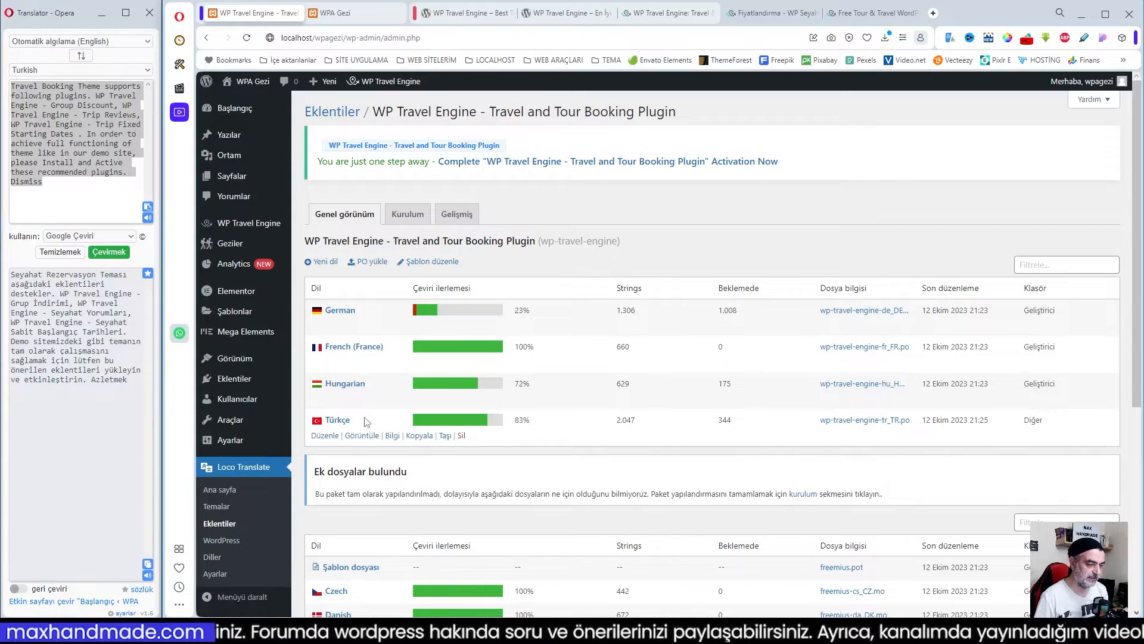
pyautogui.click(445, 436)
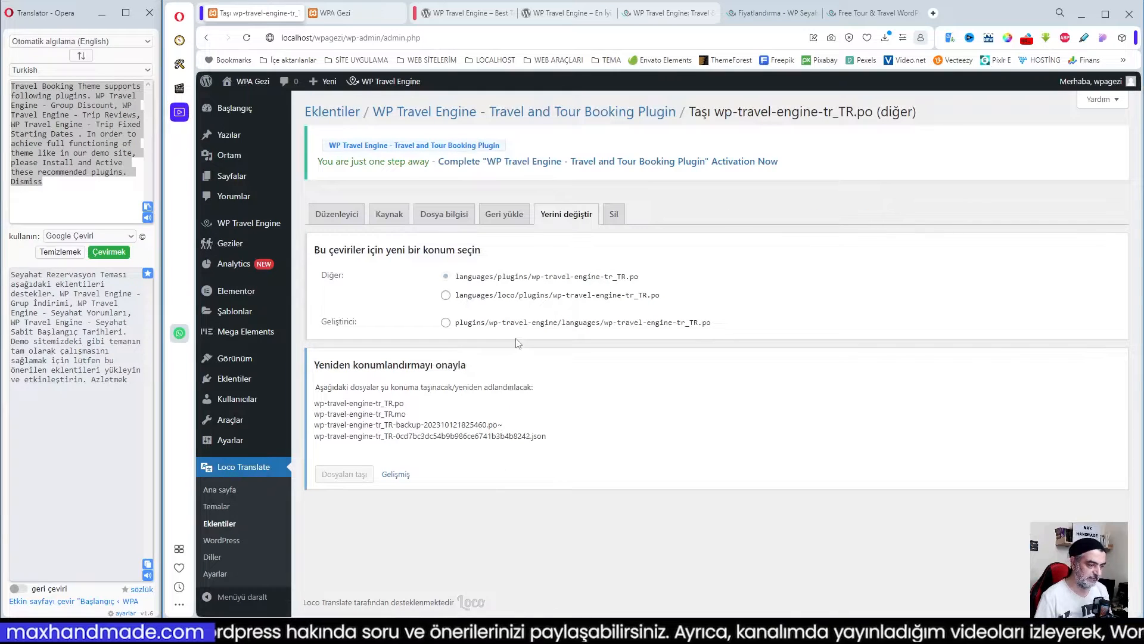
pyautogui.click(445, 322)
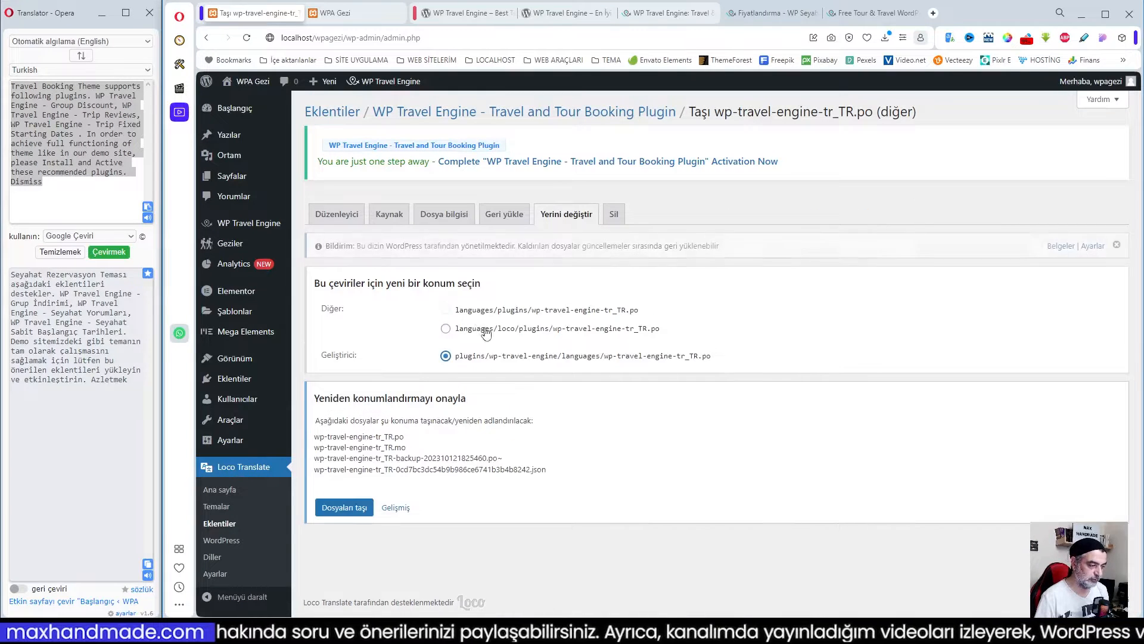
pyautogui.click(371, 506)
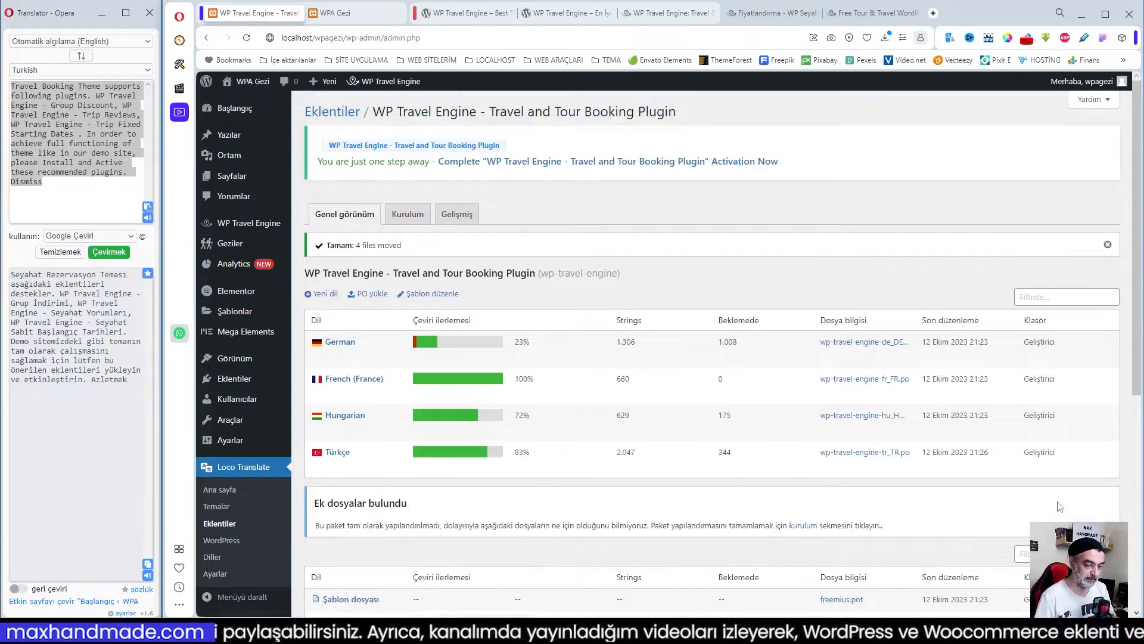
# - Upload wptravelengine-elementor-widgets-tr_TR.po for WP Travel Engine - Elementor Widgets, choosing the languages/plugins location
pyautogui.moveTo(228, 247)
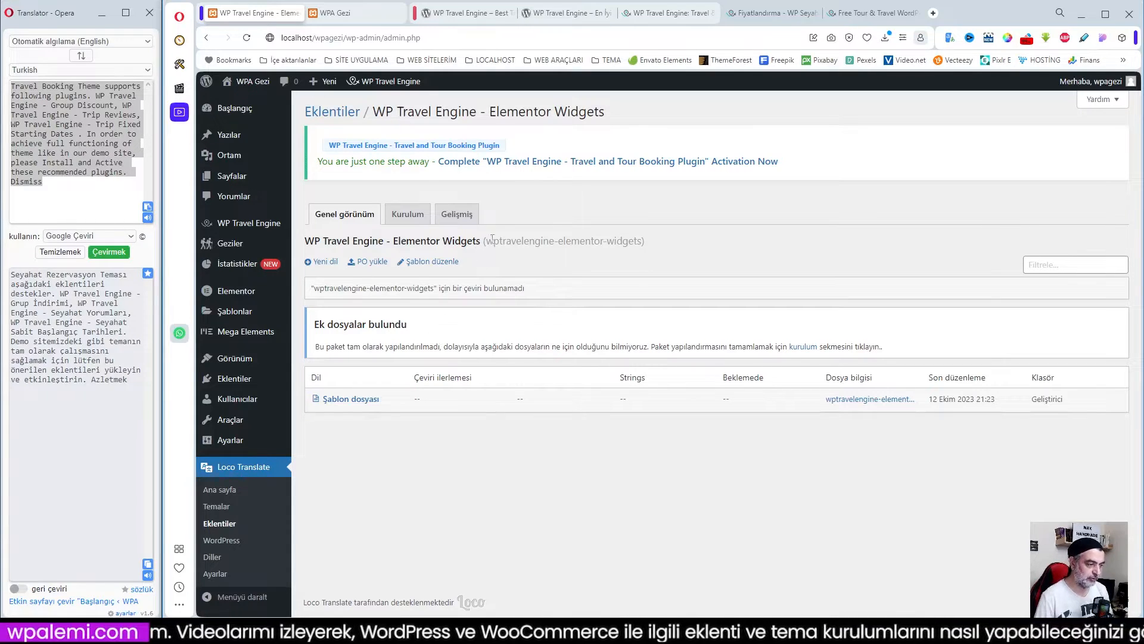
pyautogui.click(370, 262)
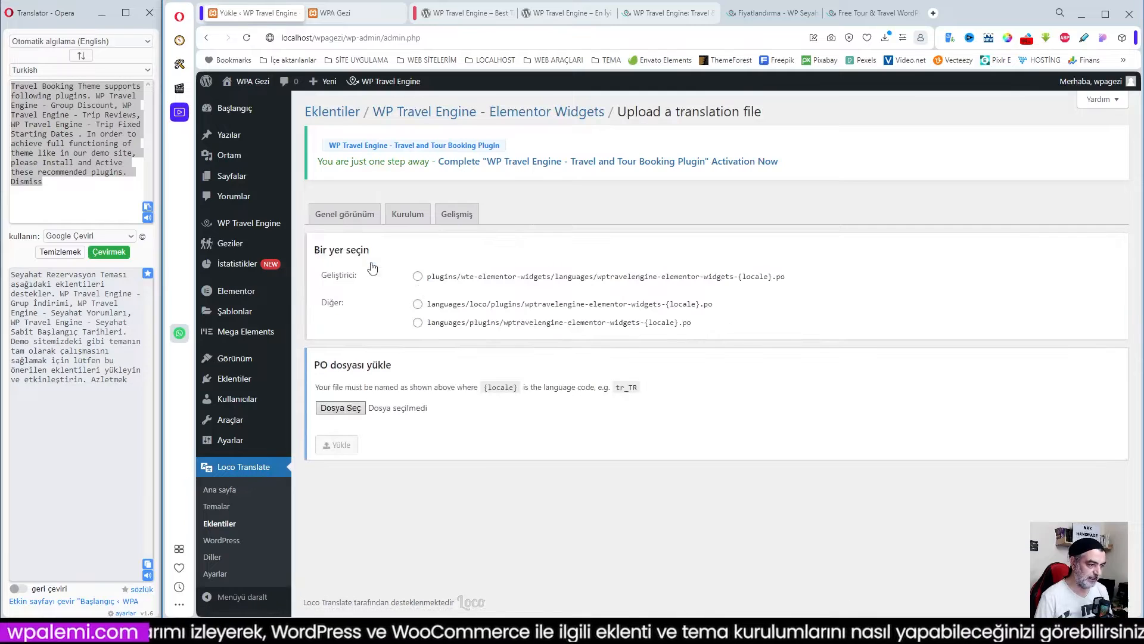
pyautogui.click(418, 323)
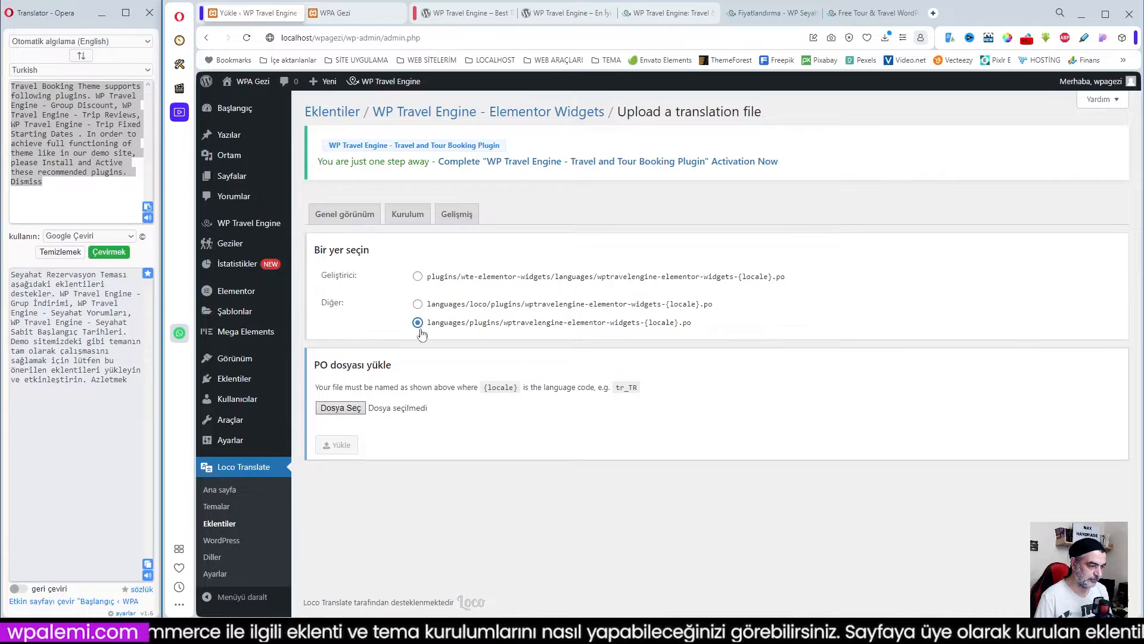
pyautogui.click(341, 407)
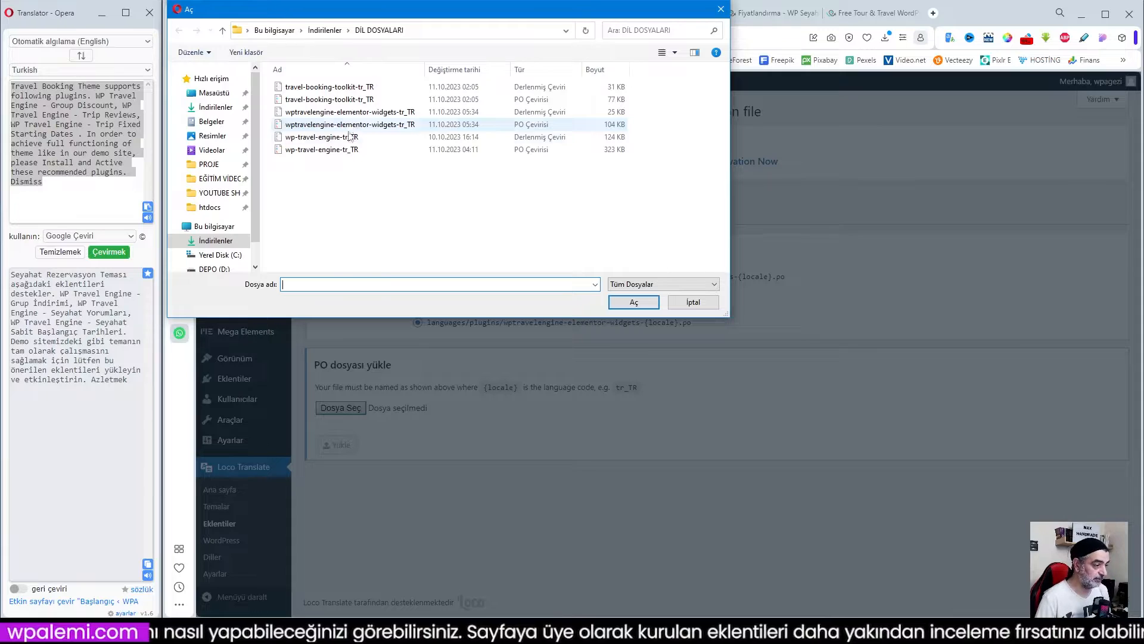
pyautogui.click(326, 126)
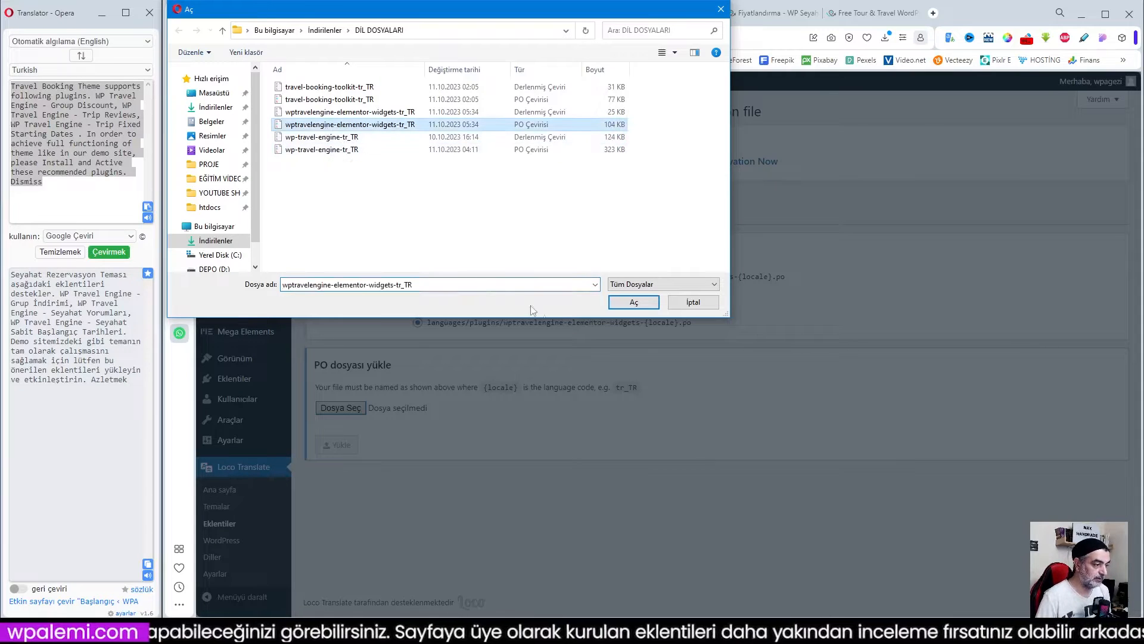
pyautogui.click(634, 302)
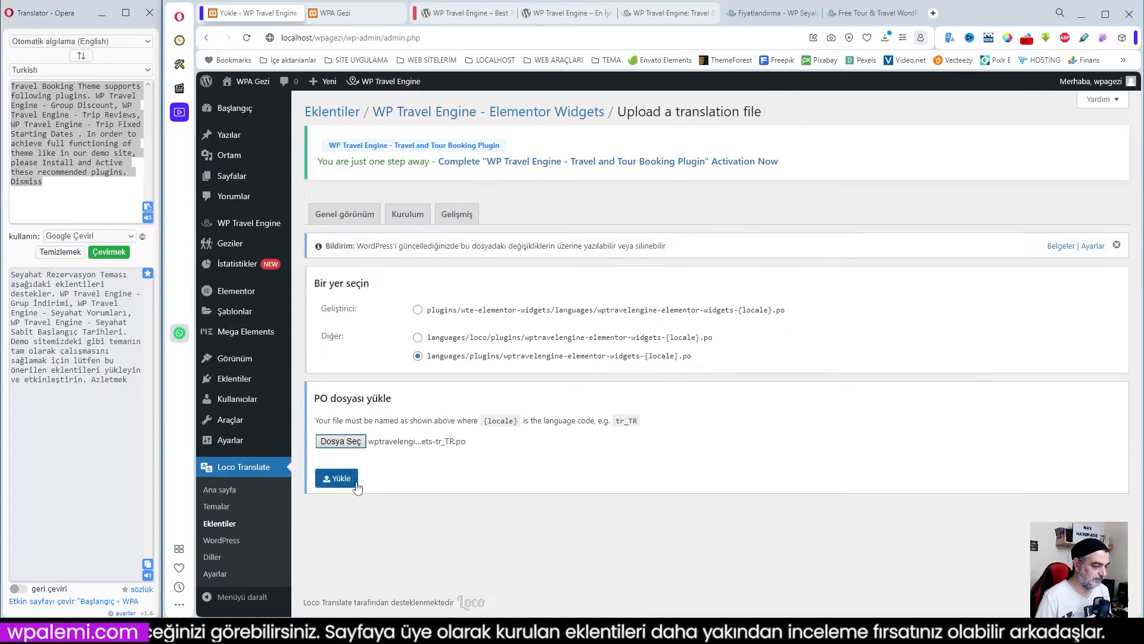
pyautogui.click(356, 484)
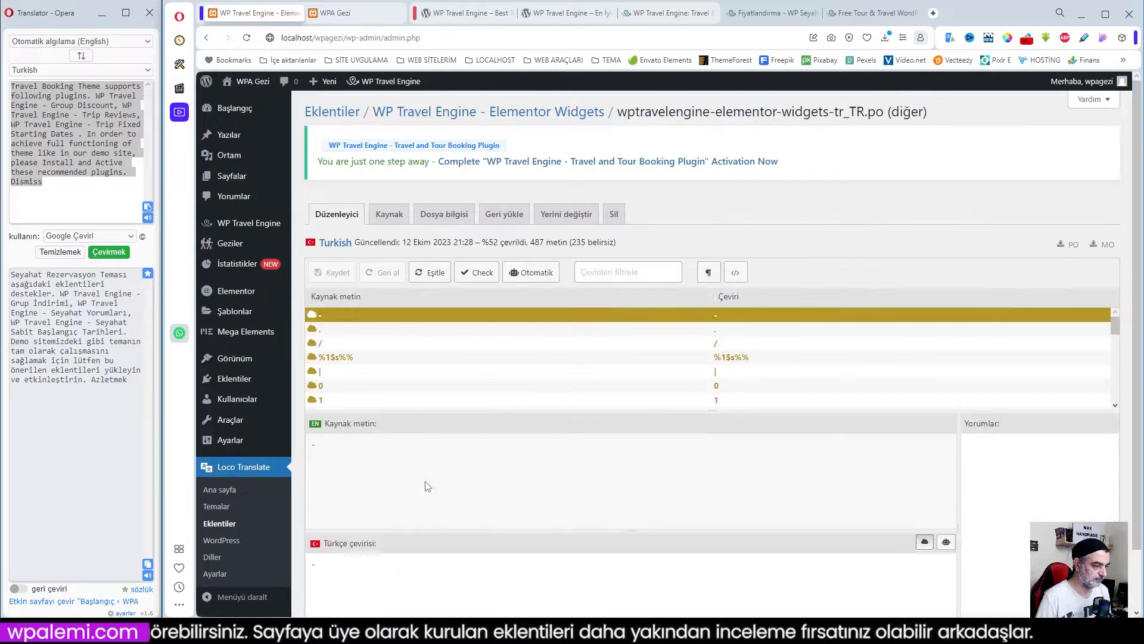
# - Check the Elementor Widgets translation overview, then reload the WPA Gezi front end and return to Loco Translate
pyautogui.click(220, 523)
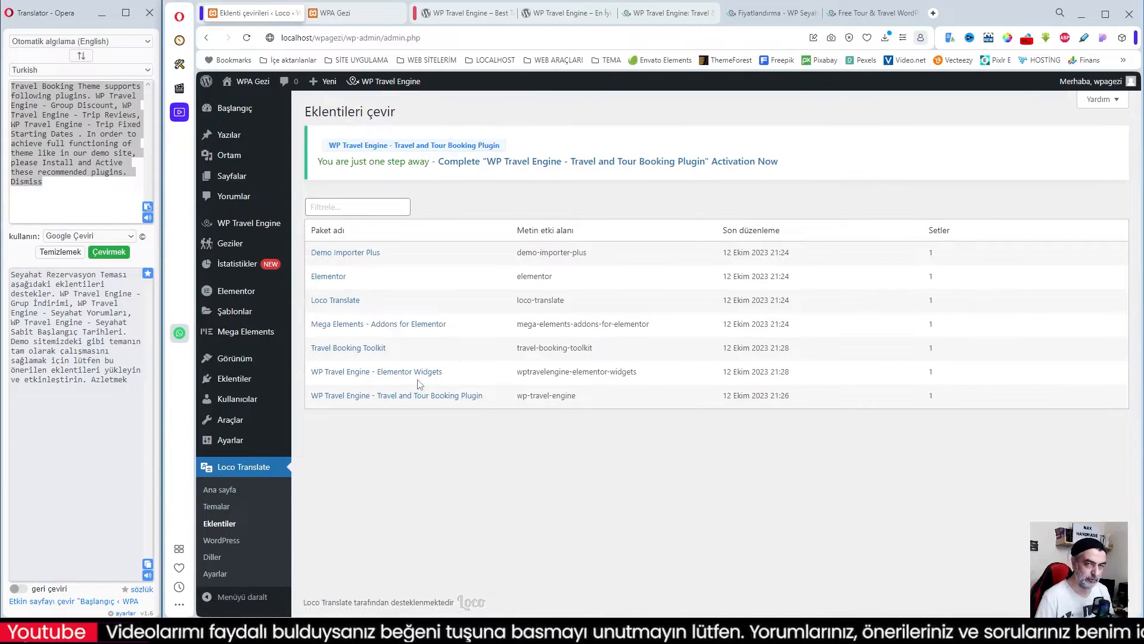
pyautogui.click(358, 373)
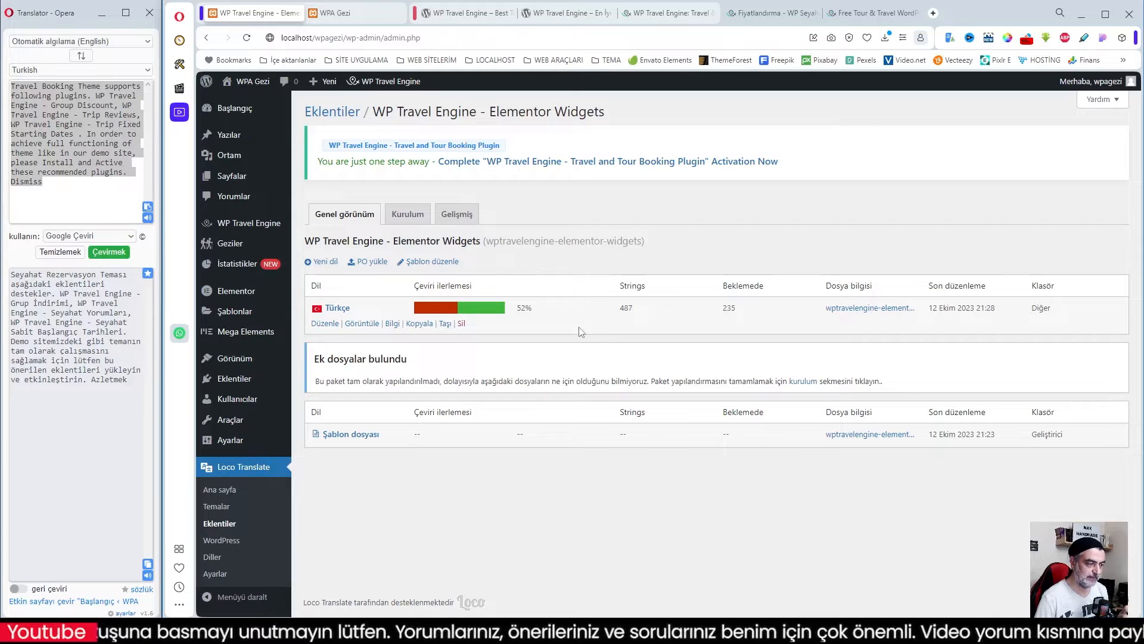
pyautogui.click(335, 12)
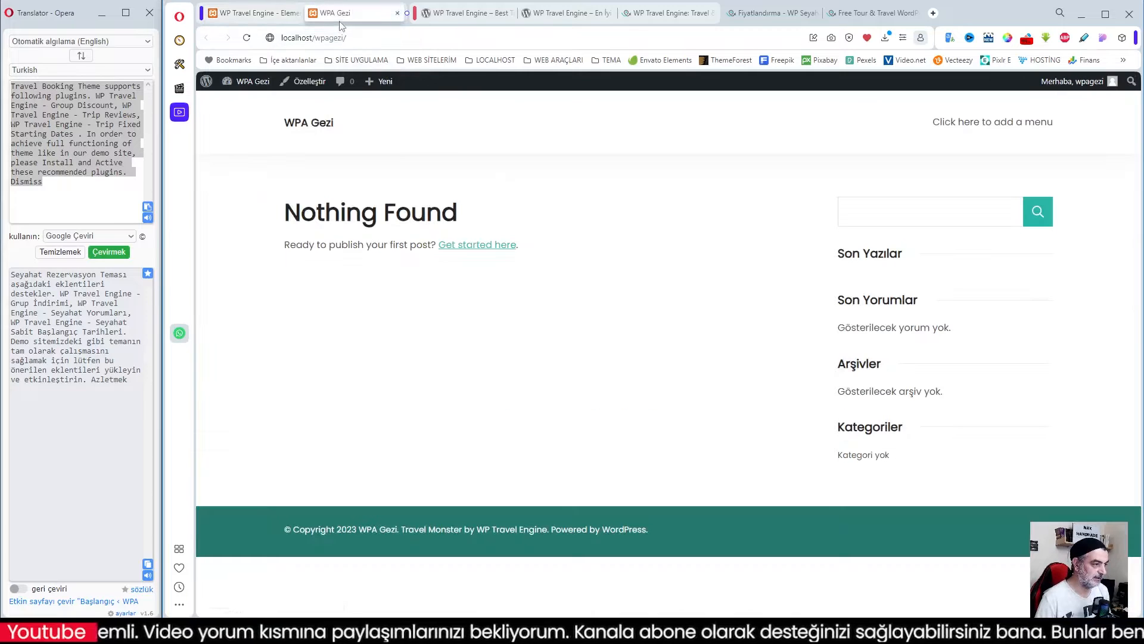
pyautogui.click(247, 38)
pyautogui.hotkey('ctrl', 'shift', 'Tab')
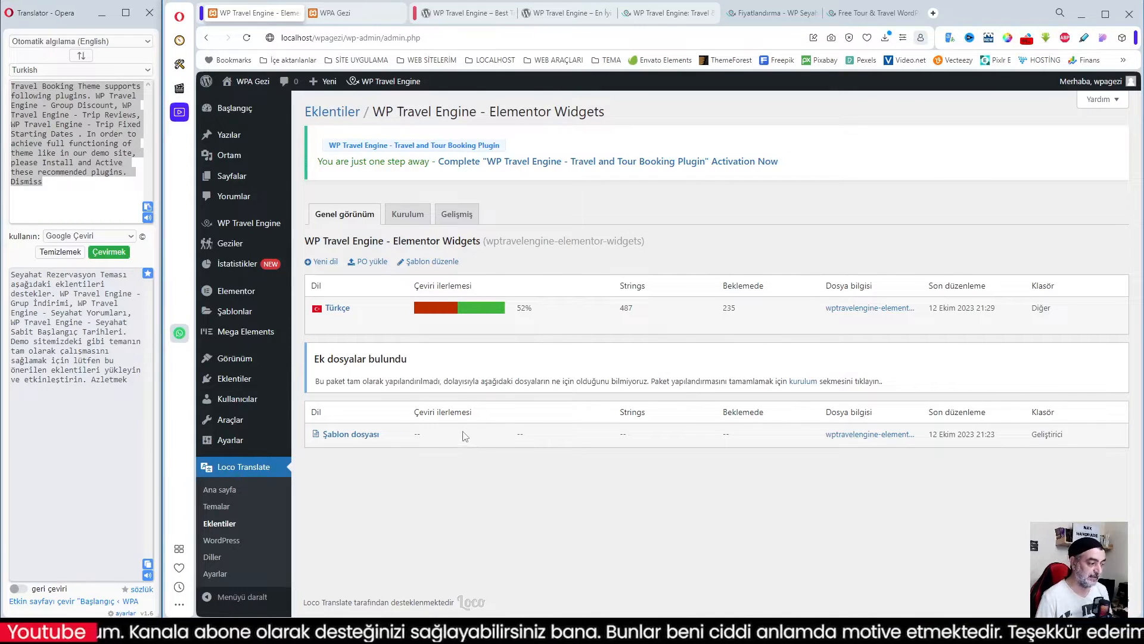
# - Open Demo Importer Plus and filter the available templates by the Ücretsiz demo type
pyautogui.moveTo(238, 361)
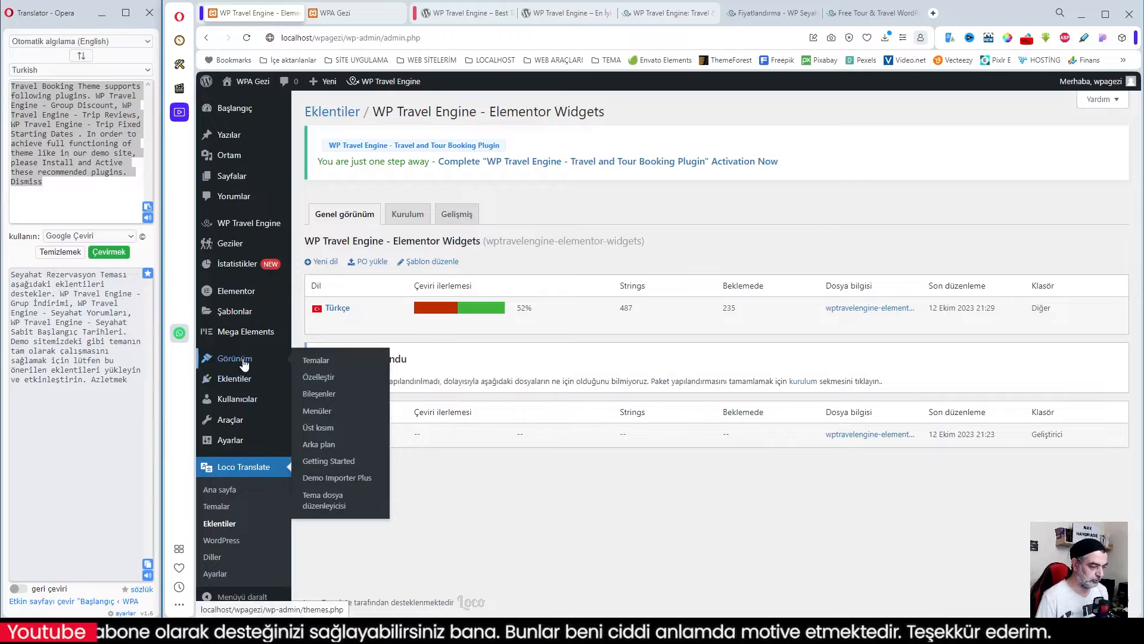
pyautogui.click(338, 486)
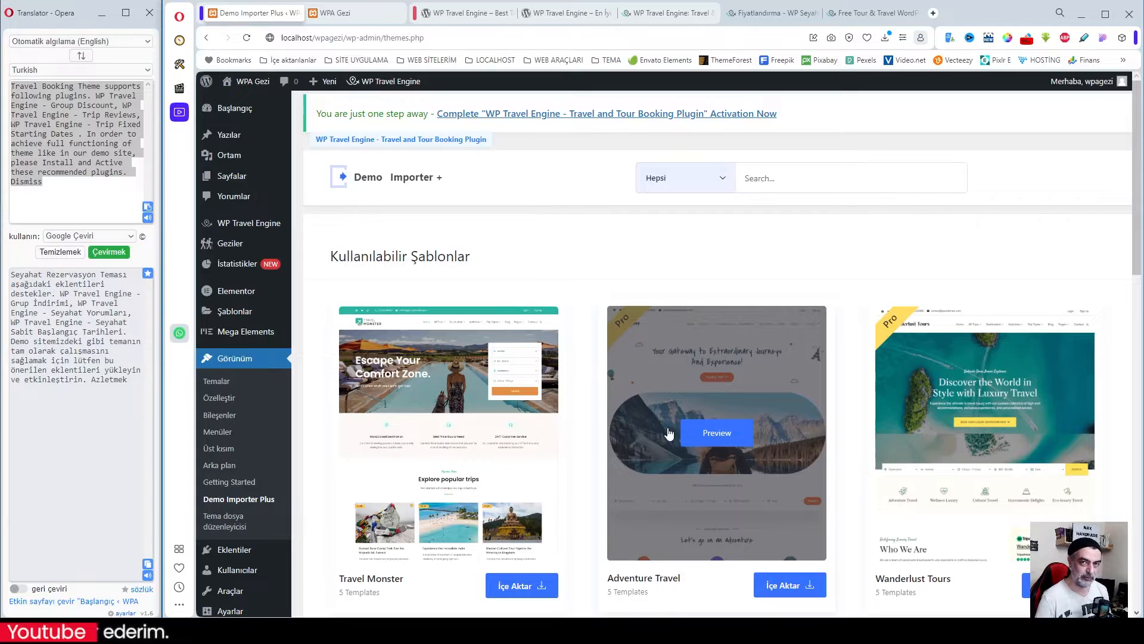
pyautogui.scroll(-1, 566, 270)
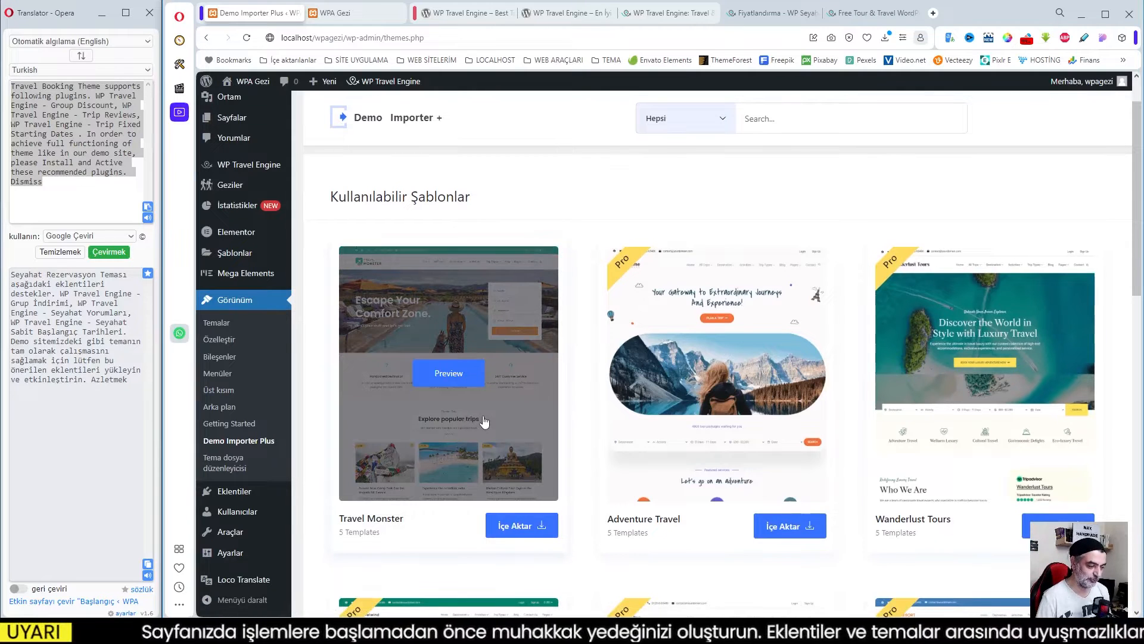
pyautogui.scroll(-2, 499, 430)
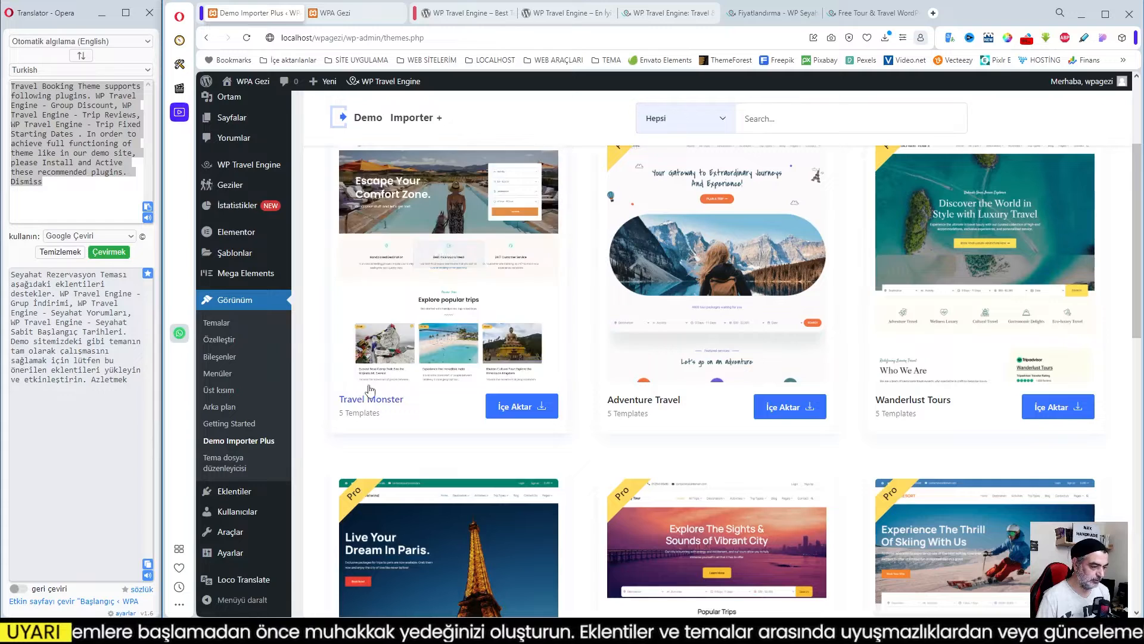
pyautogui.scroll(3, 470, 334)
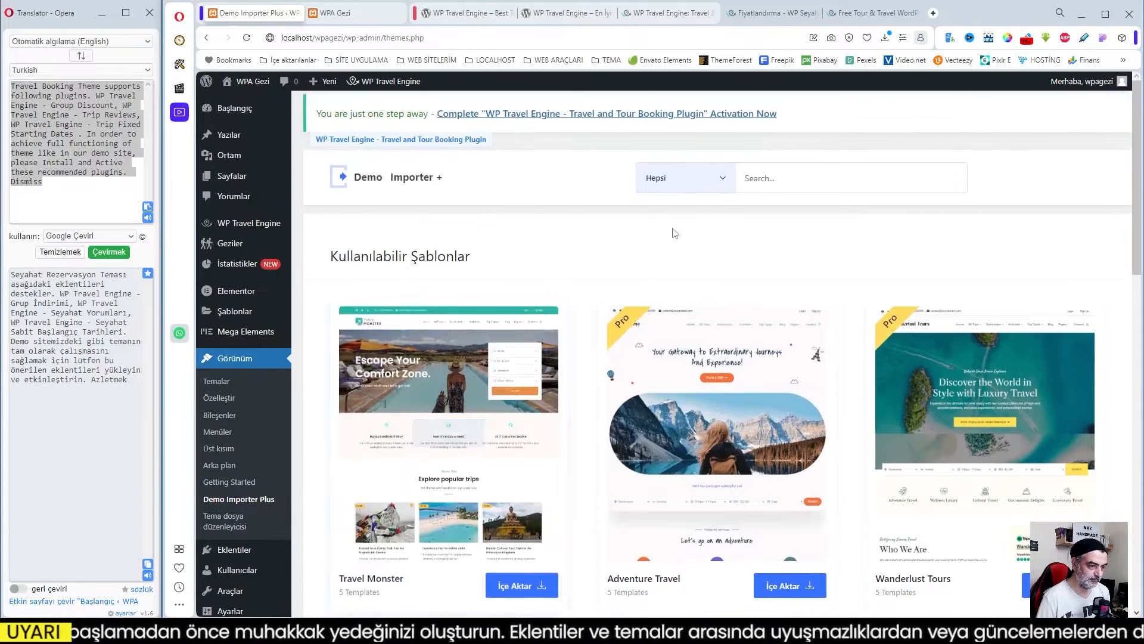
pyautogui.click(728, 187)
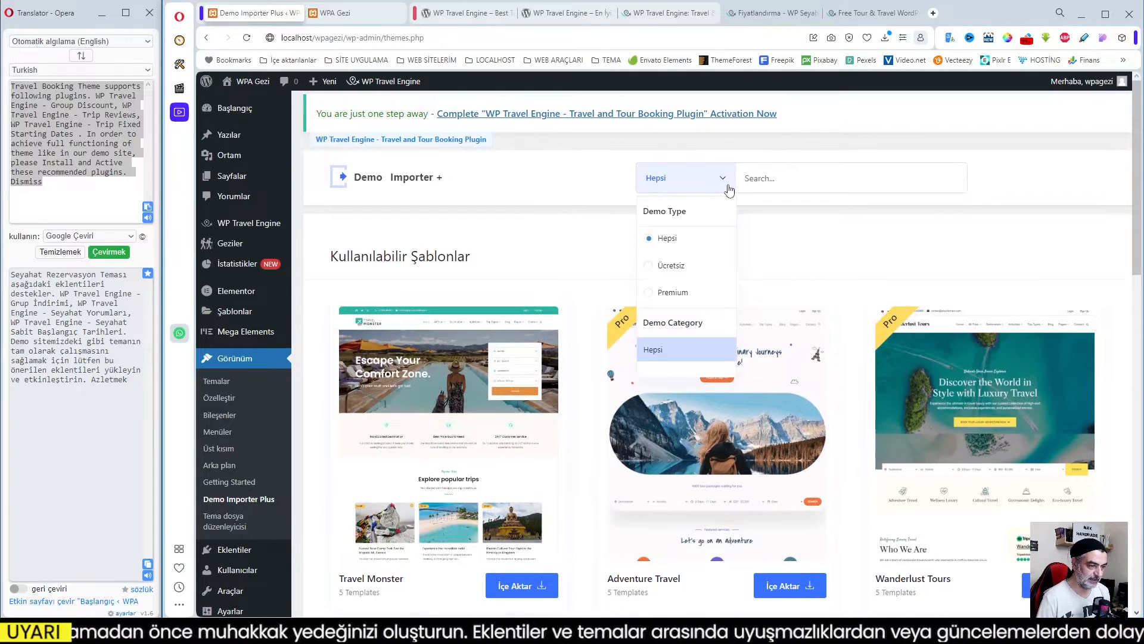
pyautogui.click(650, 268)
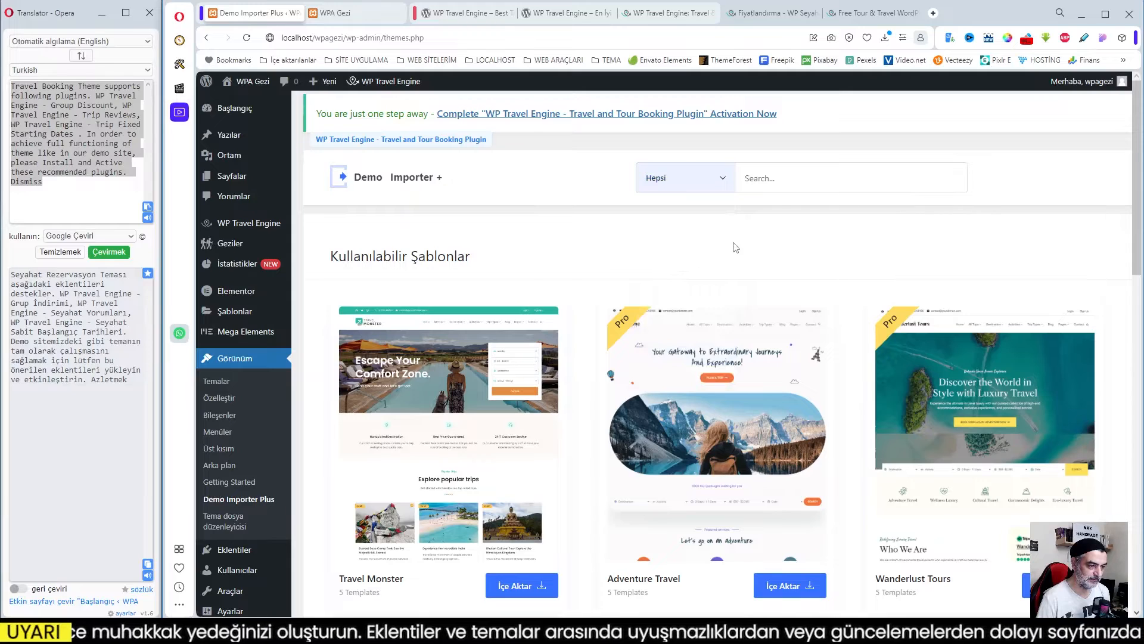
pyautogui.scroll(-1, 625, 327)
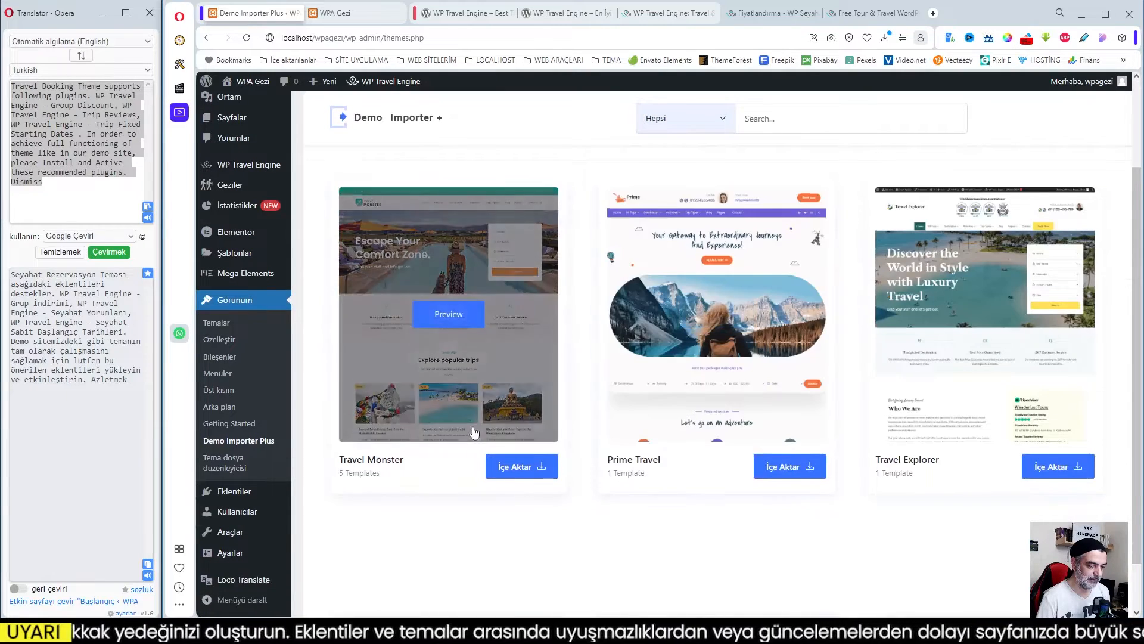
pyautogui.scroll(1, 775, 387)
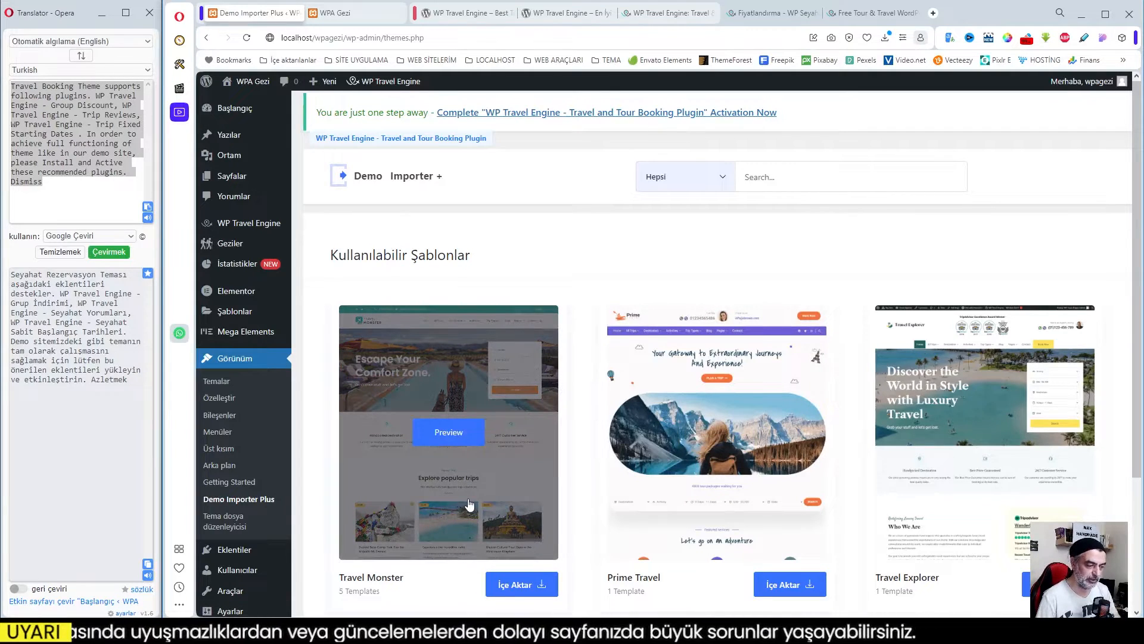
# - Preview the Travel Monster demo site, look through its home page and close the preview
pyautogui.click(448, 433)
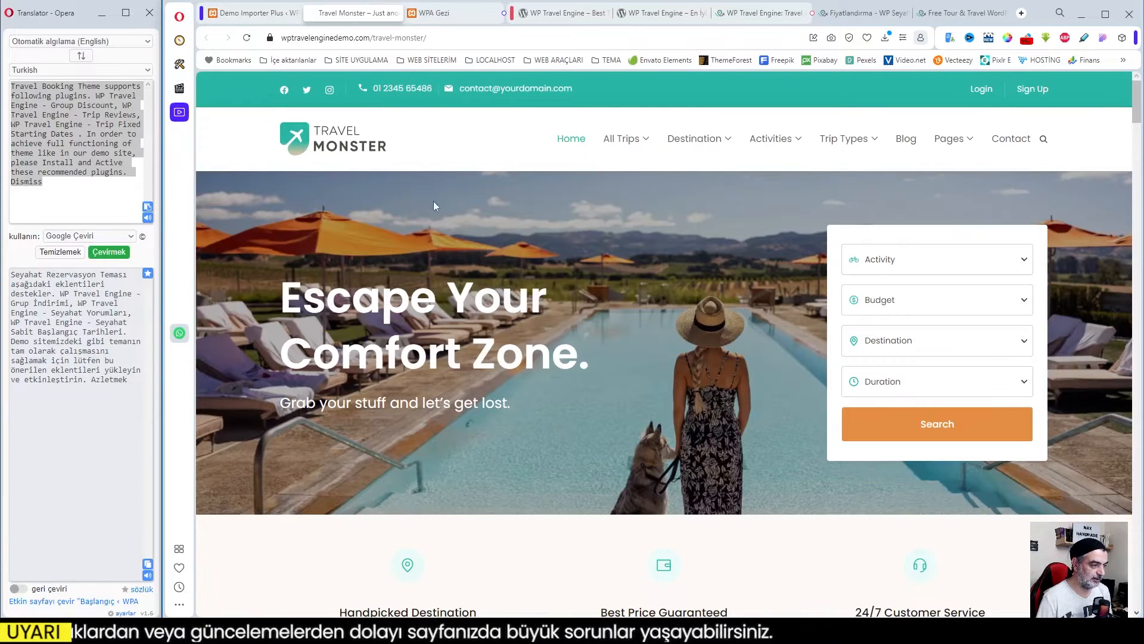
pyautogui.scroll(-3, 536, 262)
pyautogui.scroll(-12, 606, 279)
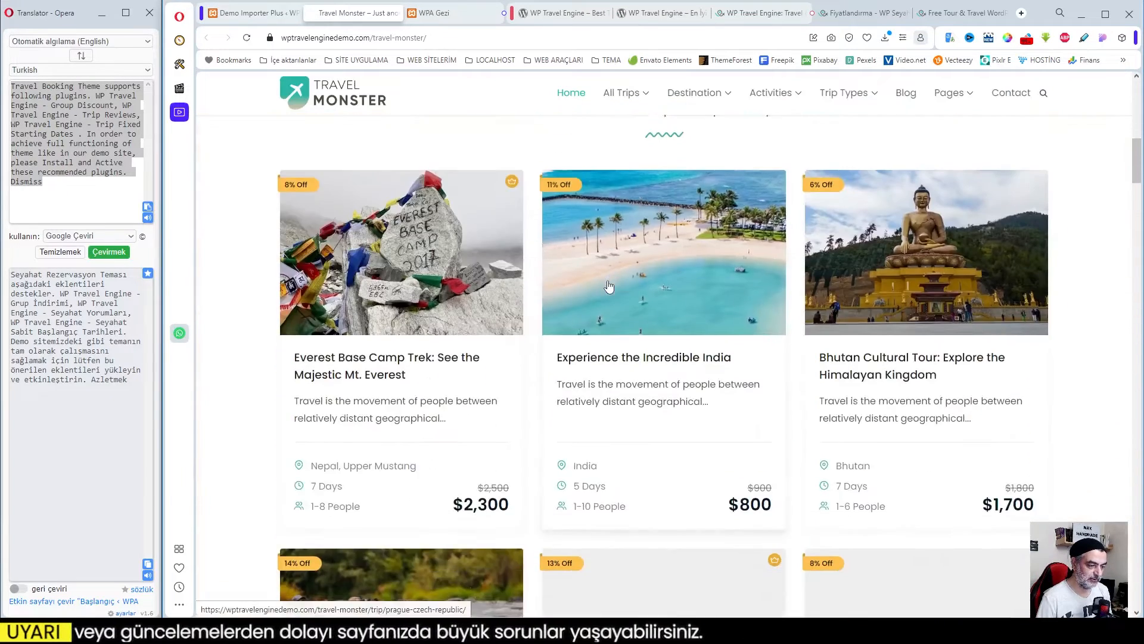
pyautogui.scroll(10, 438, 96)
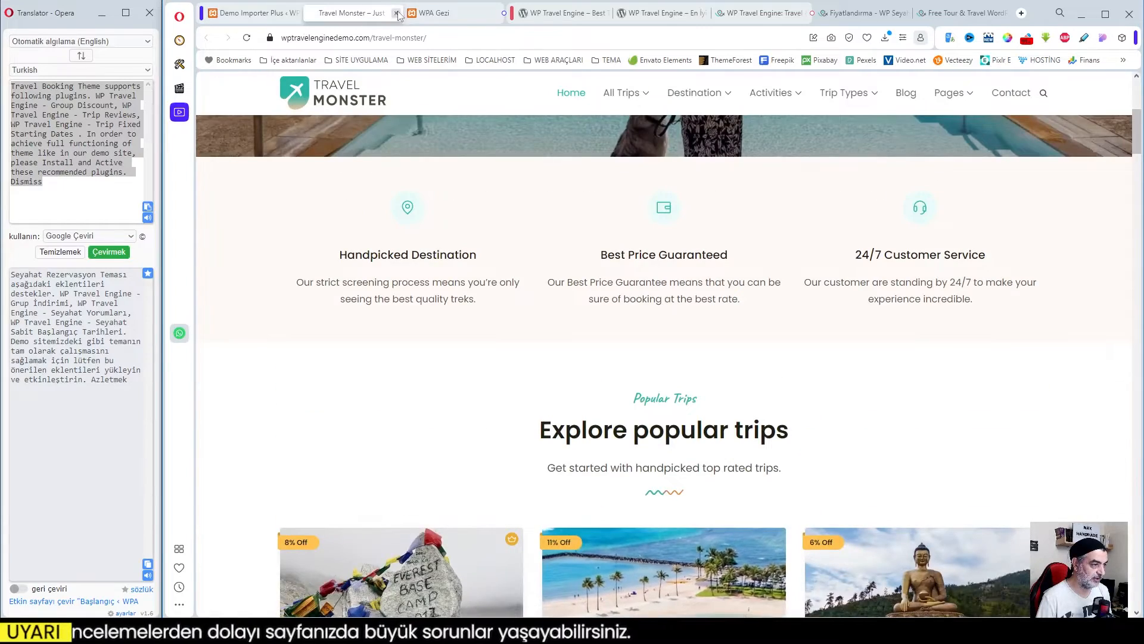
pyautogui.hotkey('ctrl', 'w')
# - Open the Travel Monster template for import and review its home page preview and page templates
pyautogui.scroll(-2, 474, 398)
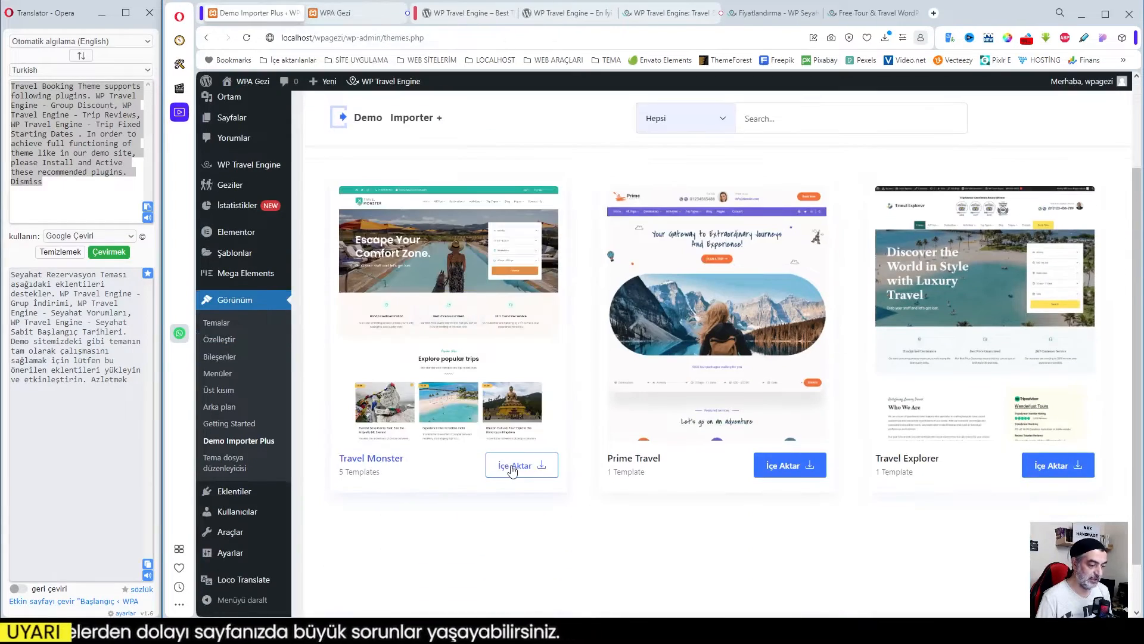
pyautogui.click(511, 469)
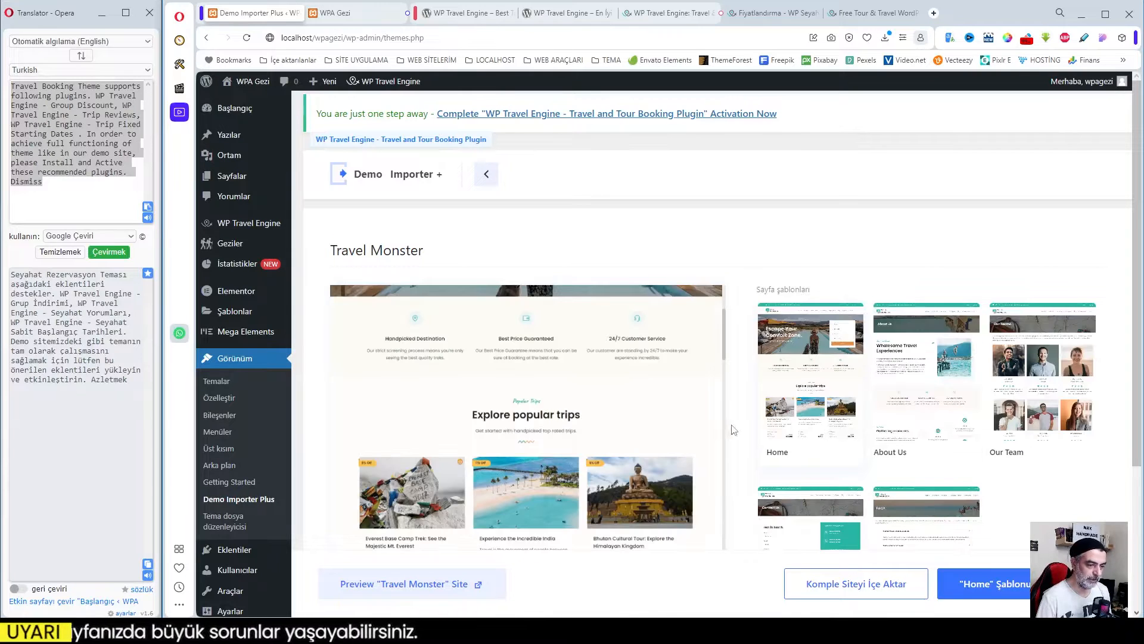
pyautogui.scroll(-3, 853, 283)
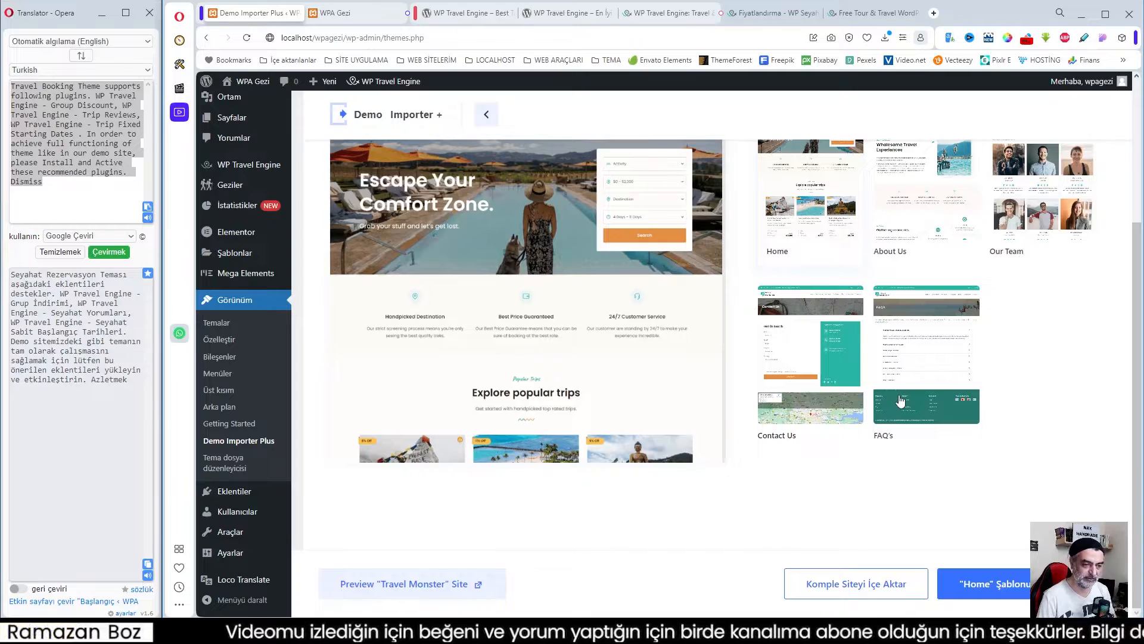
pyautogui.scroll(-5, 506, 372)
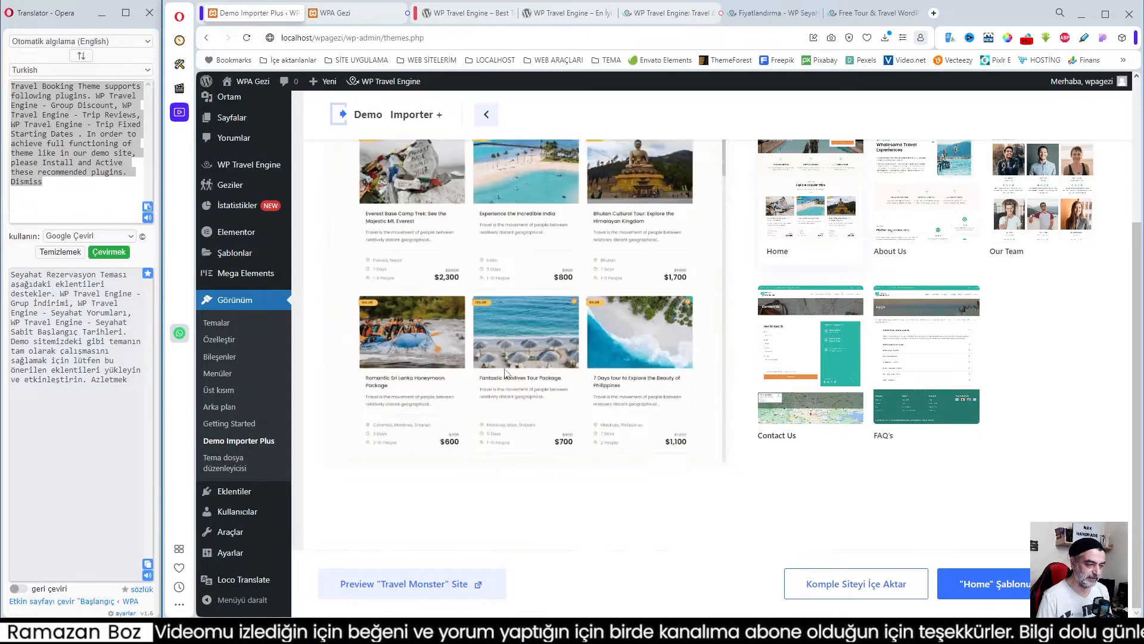
pyautogui.scroll(-4, 505, 372)
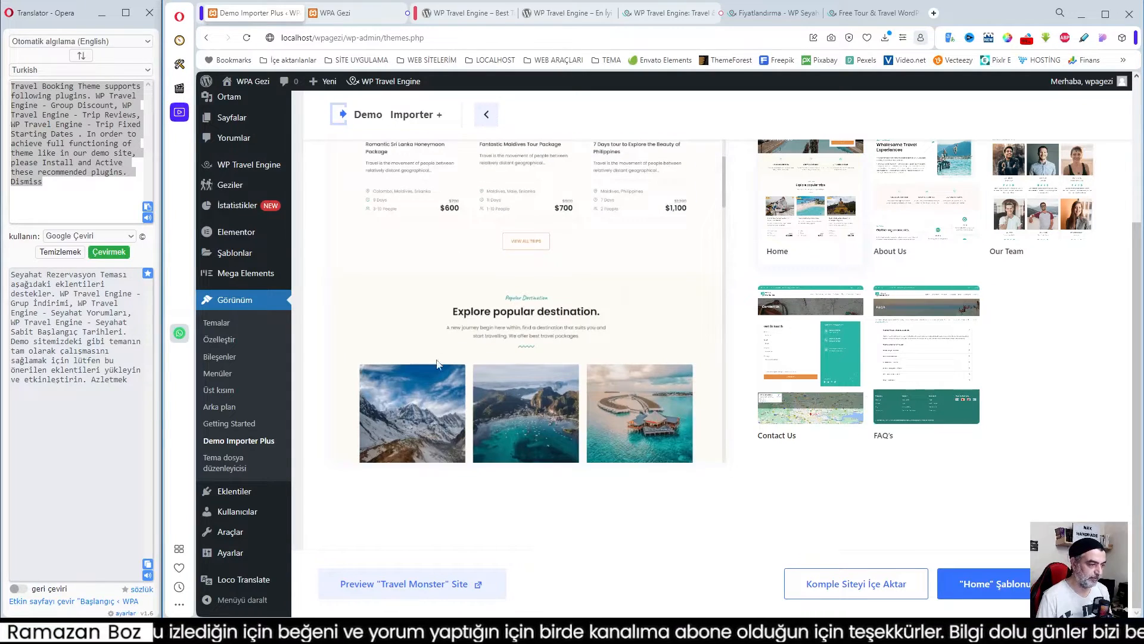
pyautogui.scroll(9, 437, 364)
pyautogui.scroll(3, 738, 396)
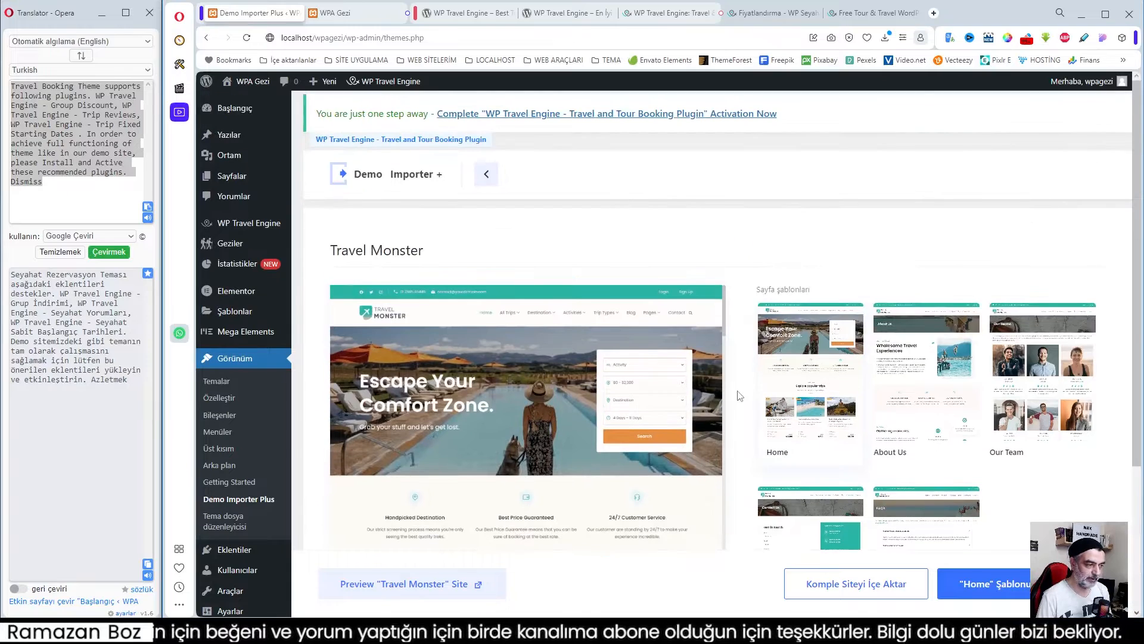
pyautogui.scroll(-3, 739, 395)
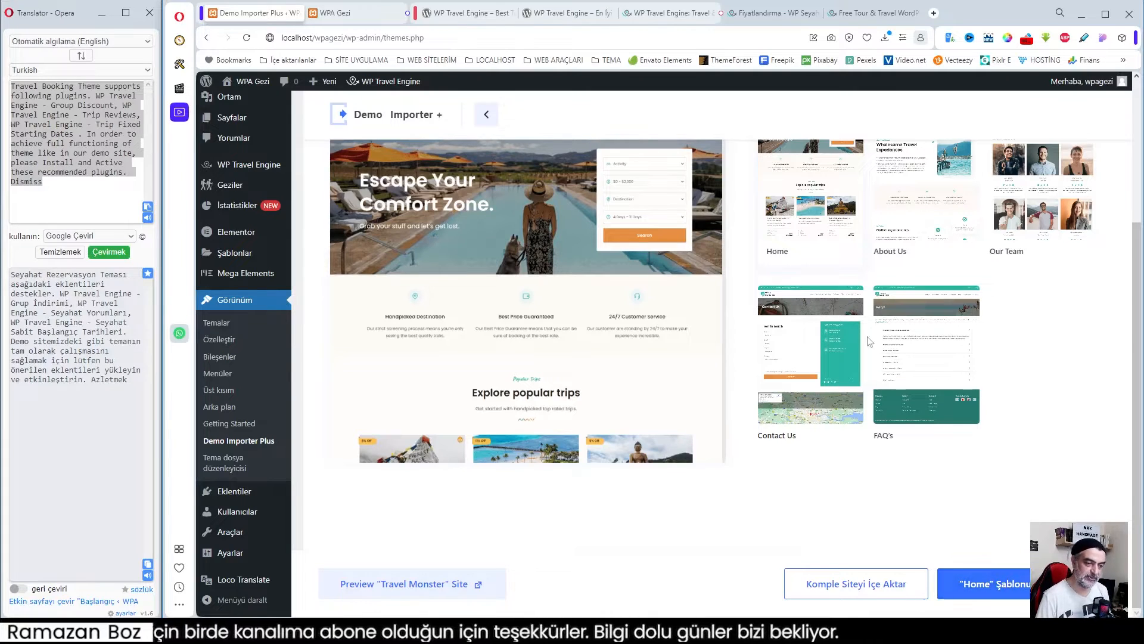
pyautogui.scroll(2, 834, 358)
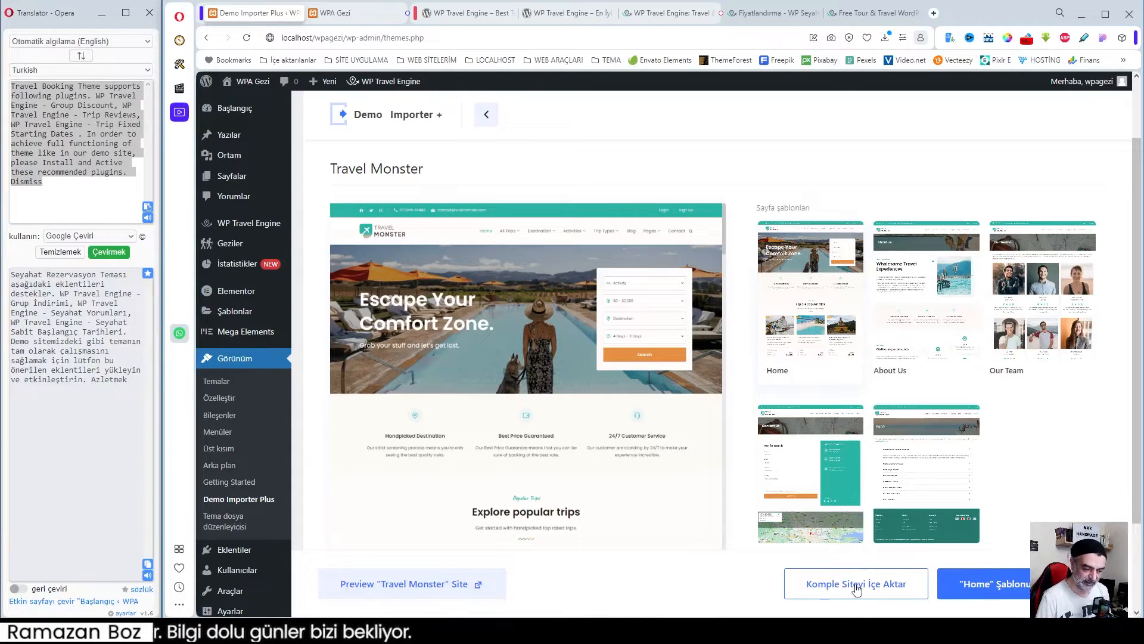
# - Import the complete Travel Monster site with customizer settings, widgets, required plugins and content, leaving deletion of the previously imported site off
pyautogui.click(856, 587)
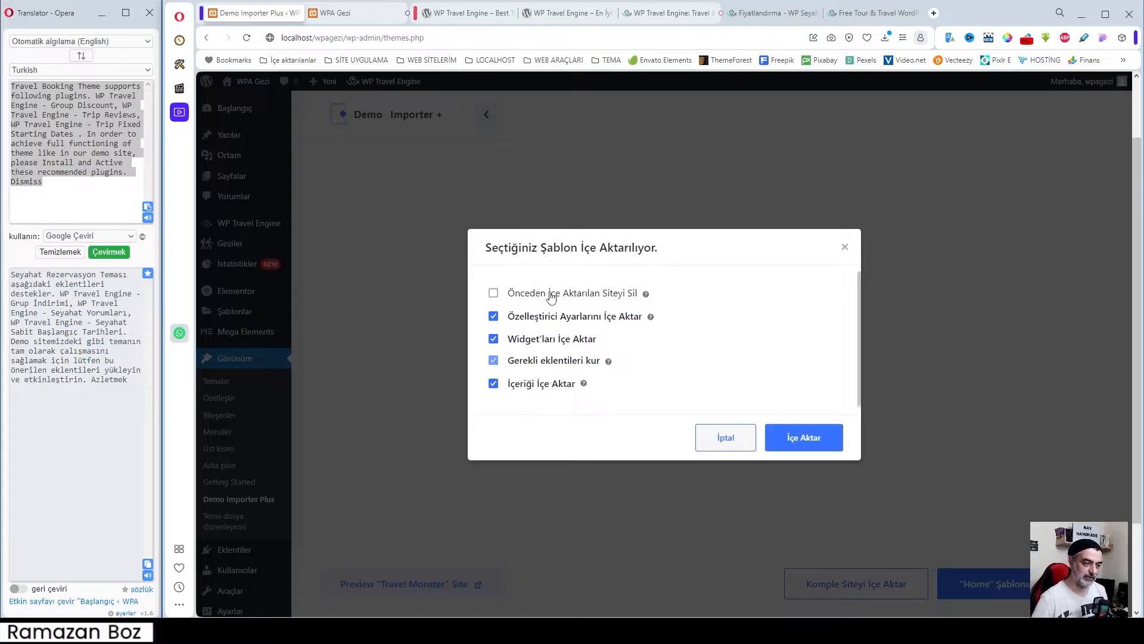
pyautogui.click(647, 294)
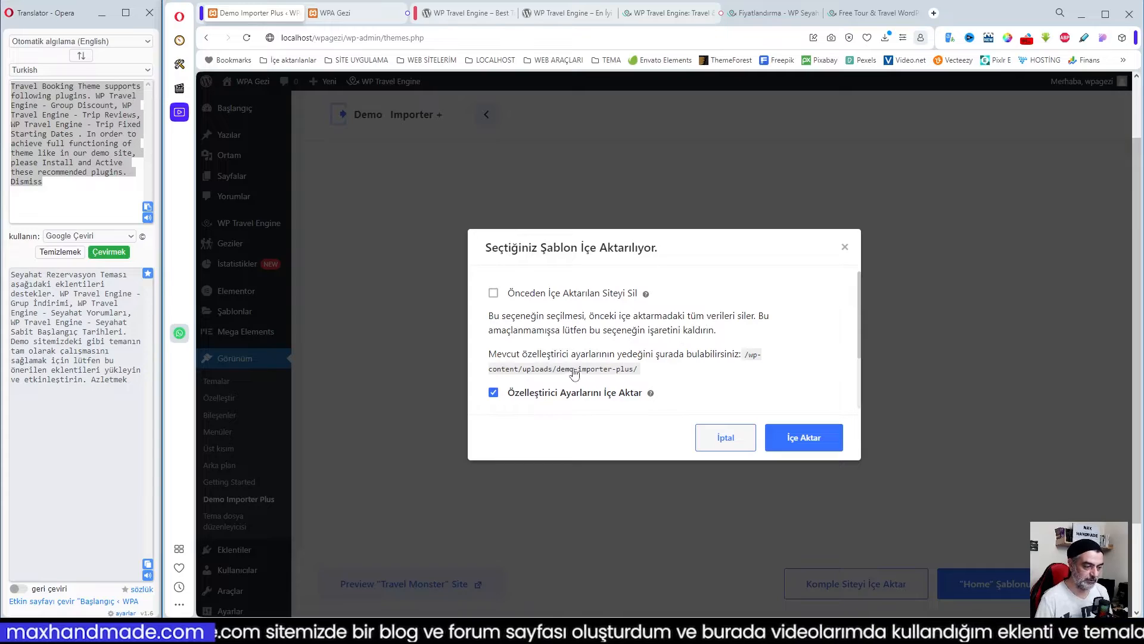
pyautogui.scroll(-2, 731, 358)
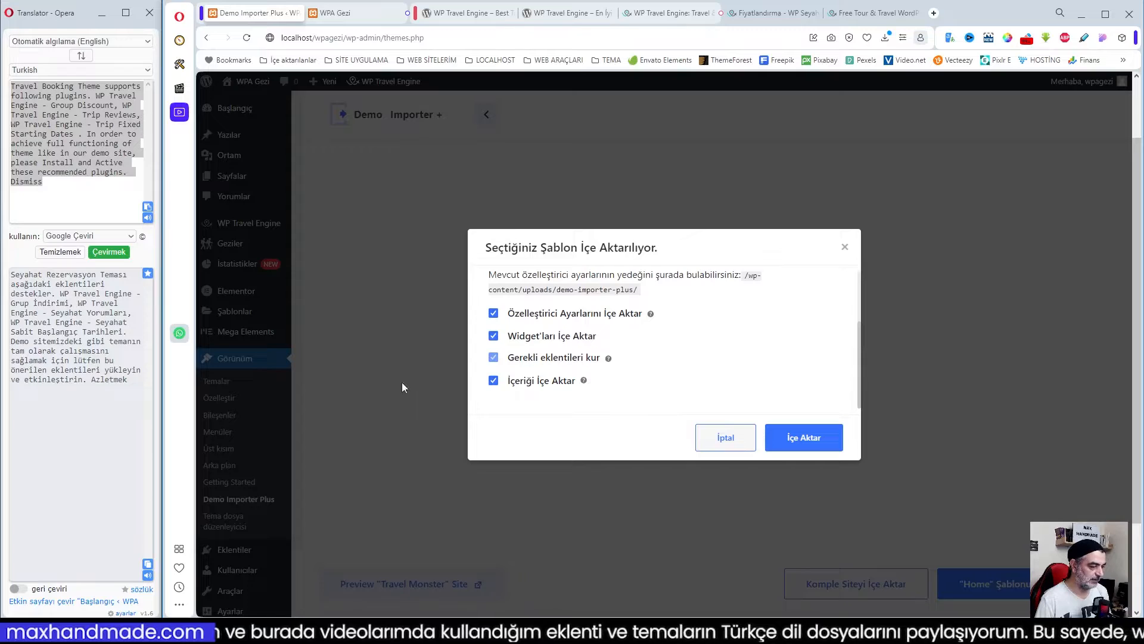
pyautogui.click(608, 359)
pyautogui.scroll(-1, 620, 374)
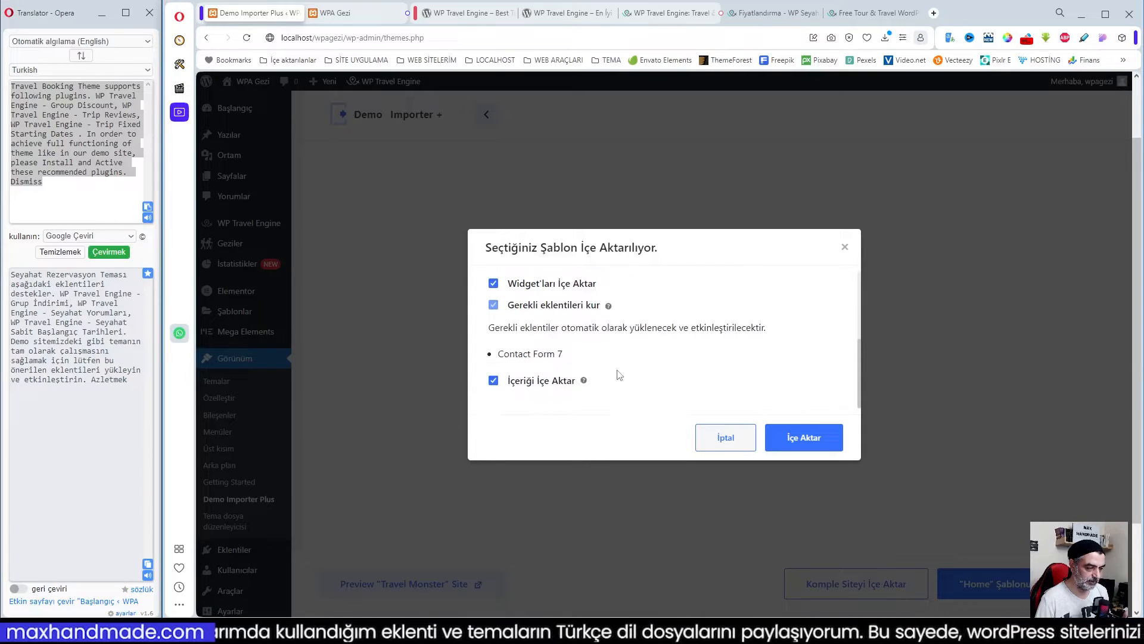
pyautogui.scroll(2, 620, 375)
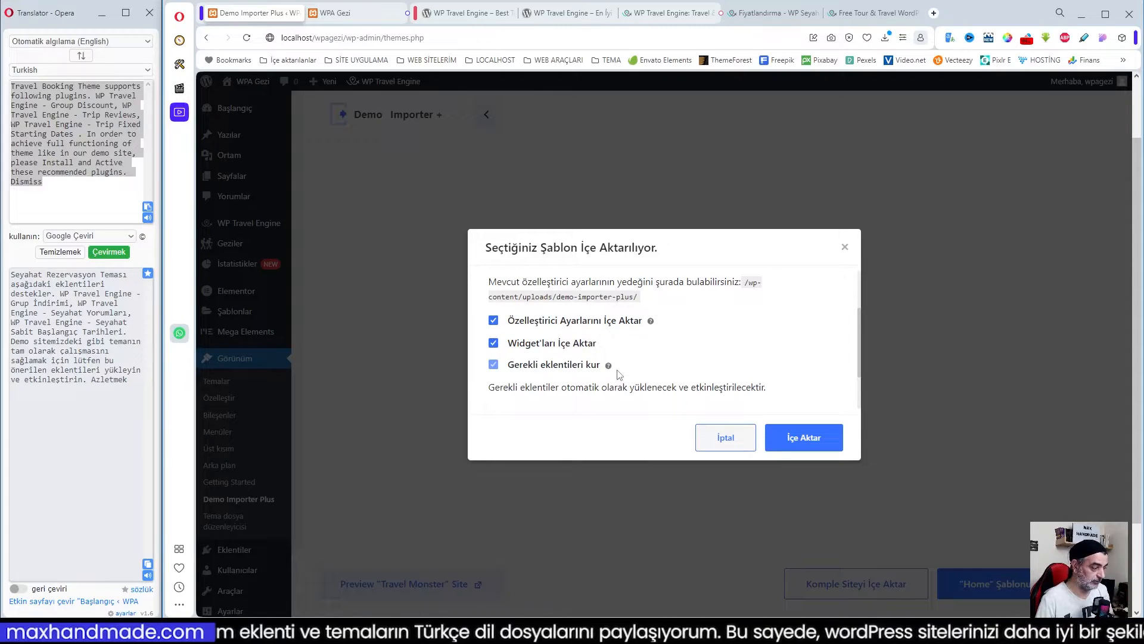
pyautogui.scroll(-2, 620, 375)
pyautogui.scroll(3, 596, 375)
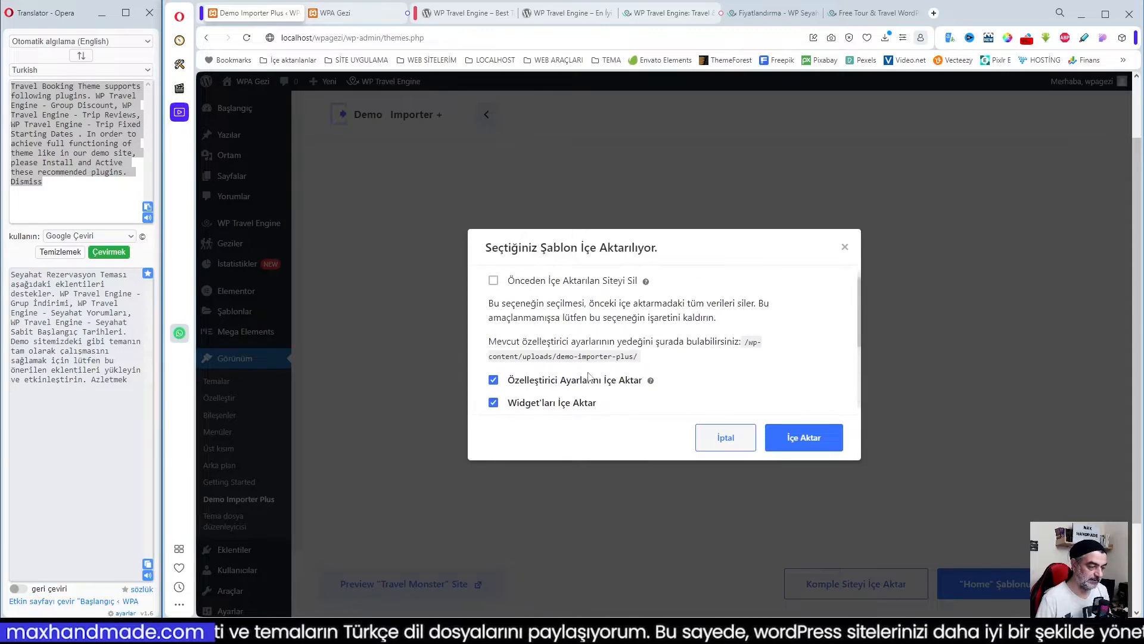
pyautogui.scroll(-2, 588, 376)
pyautogui.scroll(2, 552, 372)
pyautogui.scroll(-3, 547, 357)
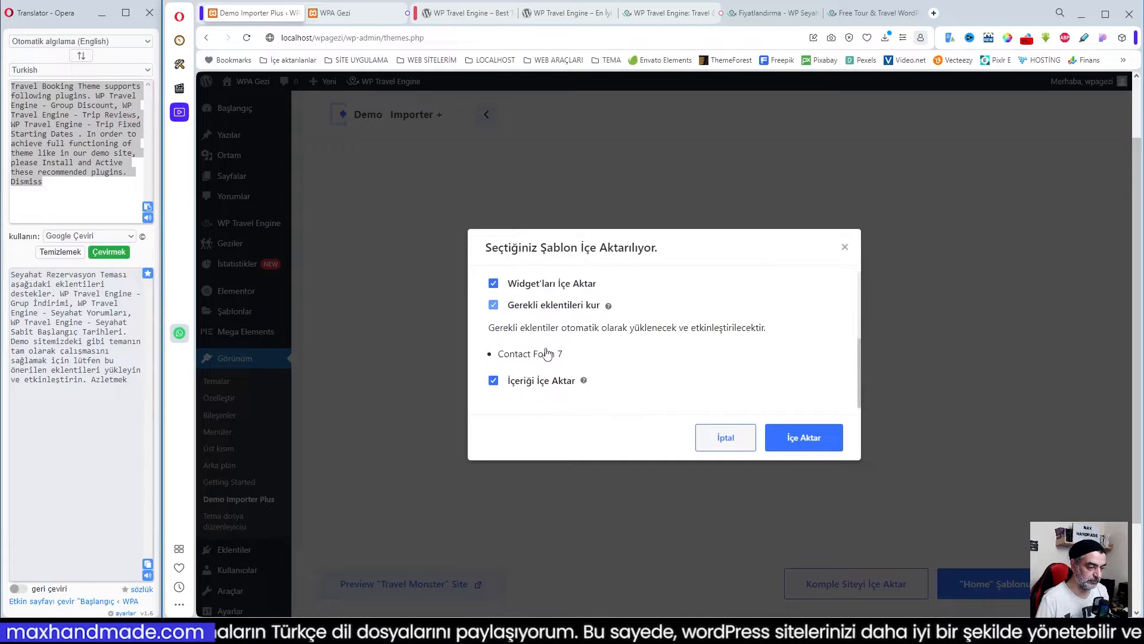
pyautogui.click(804, 440)
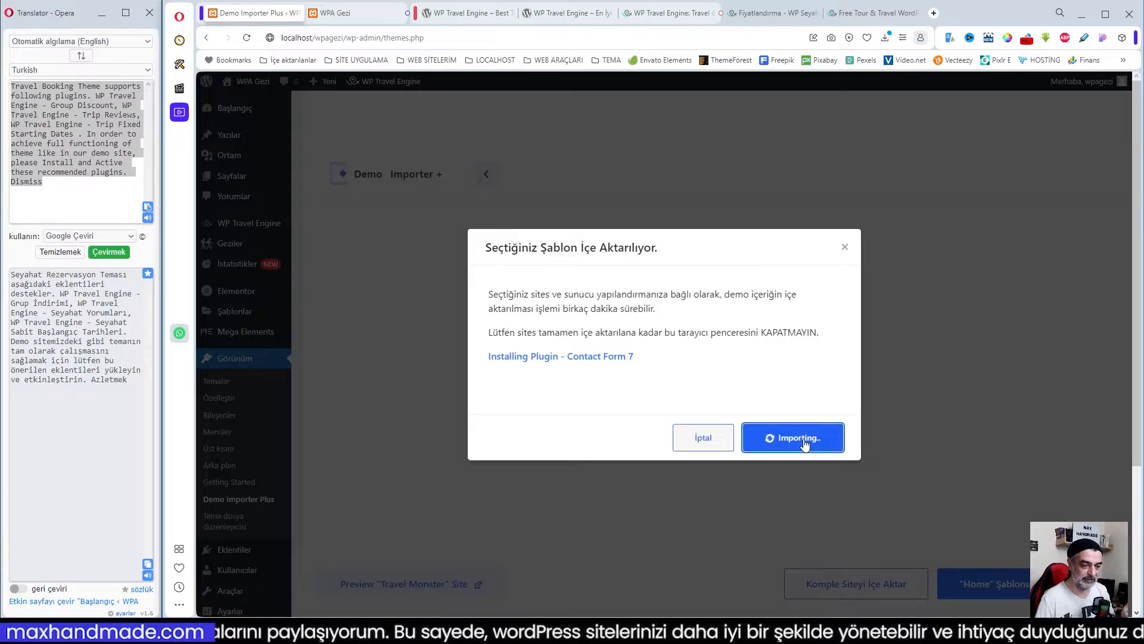
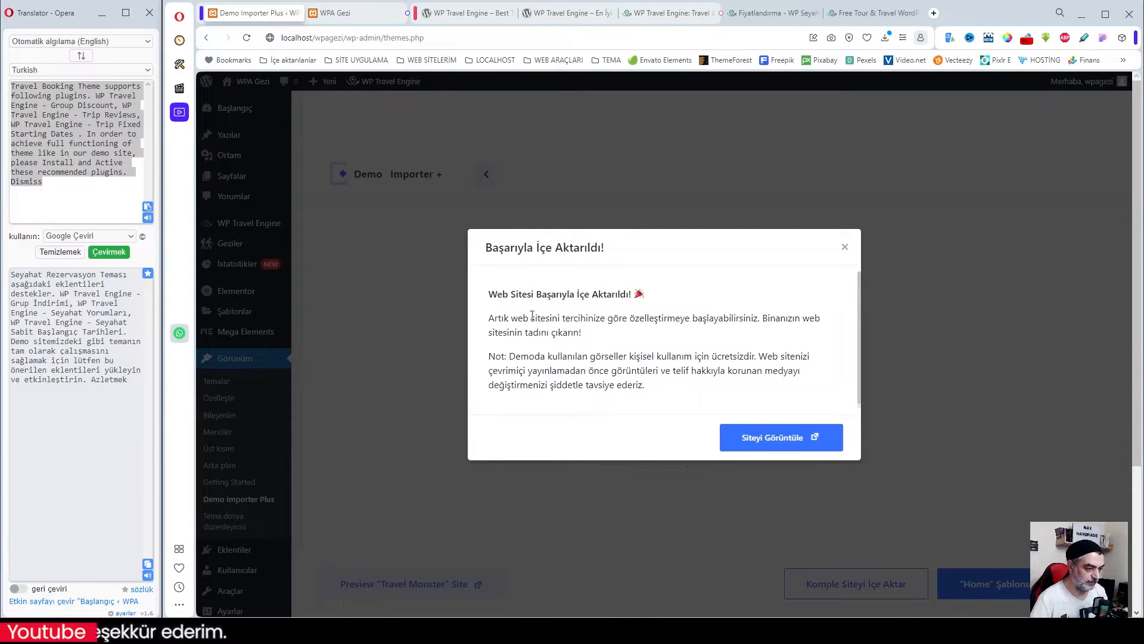
# - View the imported site at localhost/wpagezi and examine its home page sections and popular trips
pyautogui.click(786, 444)
pyautogui.scroll(-3, 656, 294)
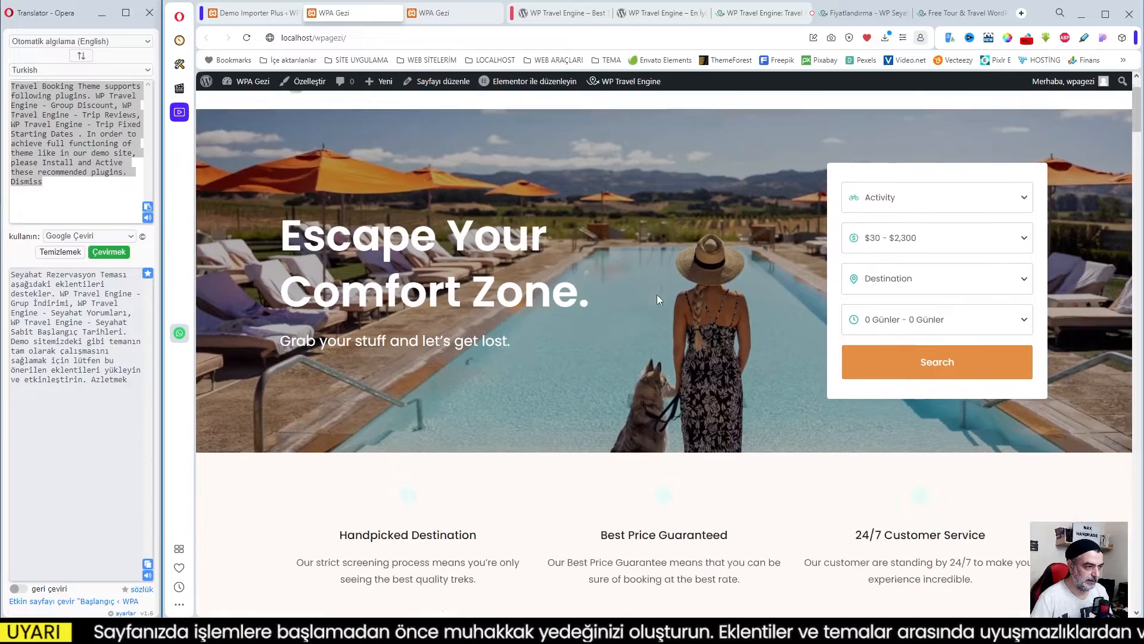
pyautogui.scroll(-1, 656, 294)
pyautogui.click(346, 38)
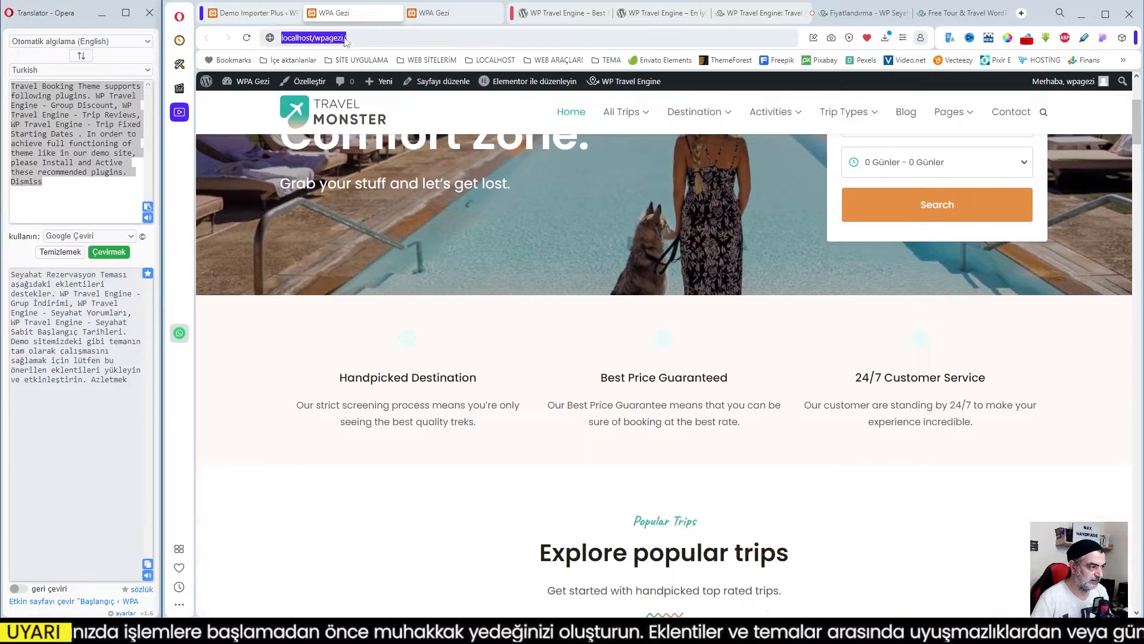
pyautogui.scroll(-3, 711, 218)
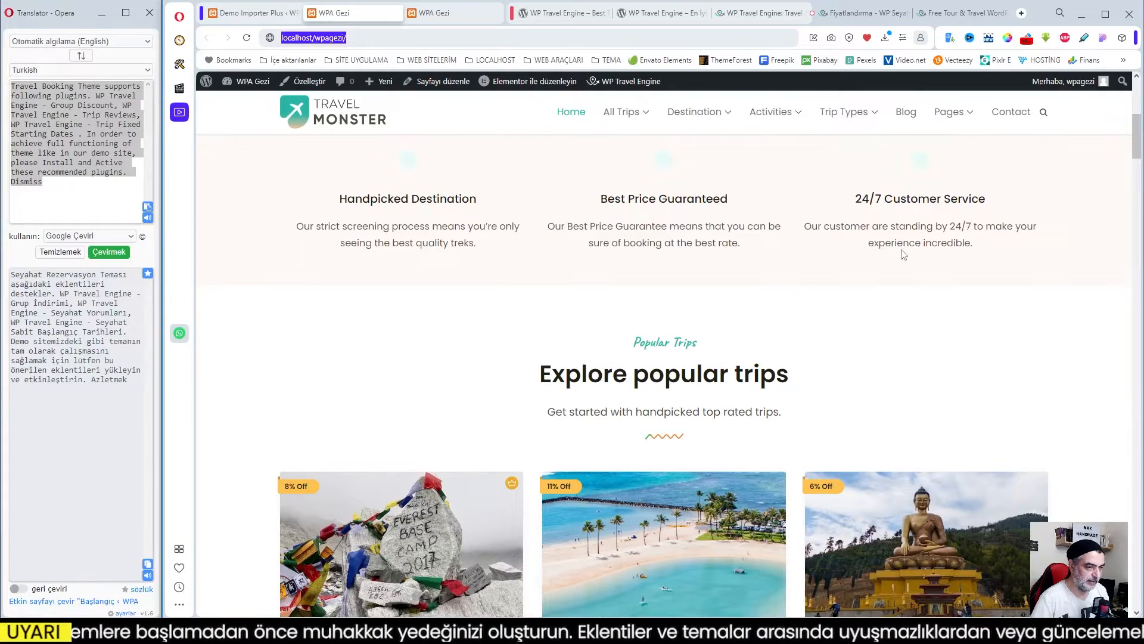
pyautogui.scroll(-7, 903, 254)
pyautogui.scroll(5, 897, 287)
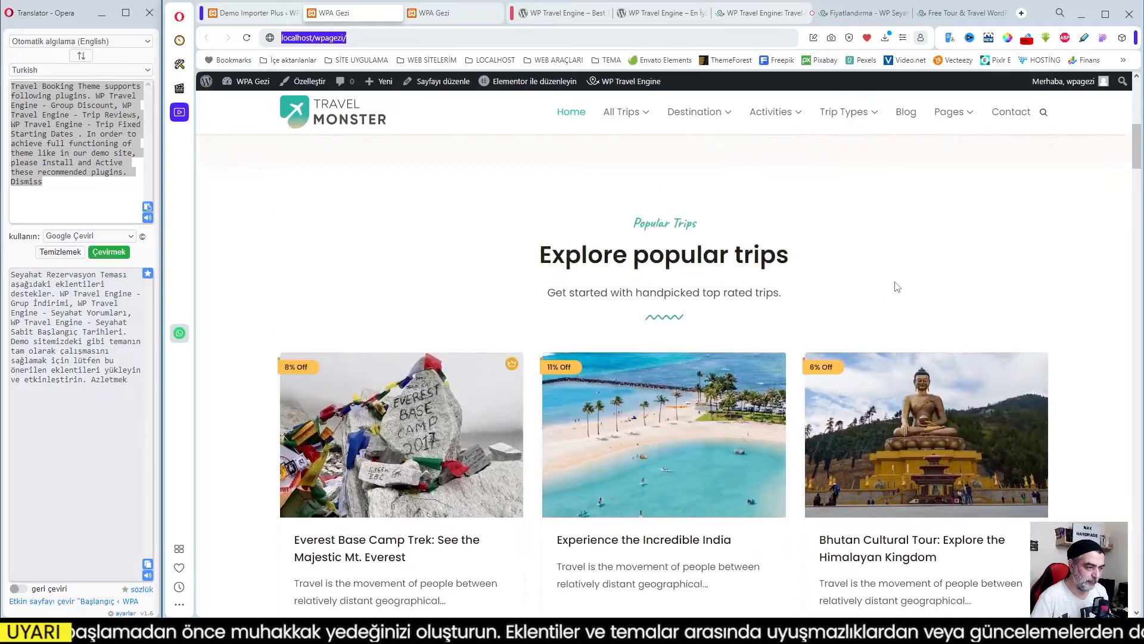
pyautogui.scroll(5, 744, 333)
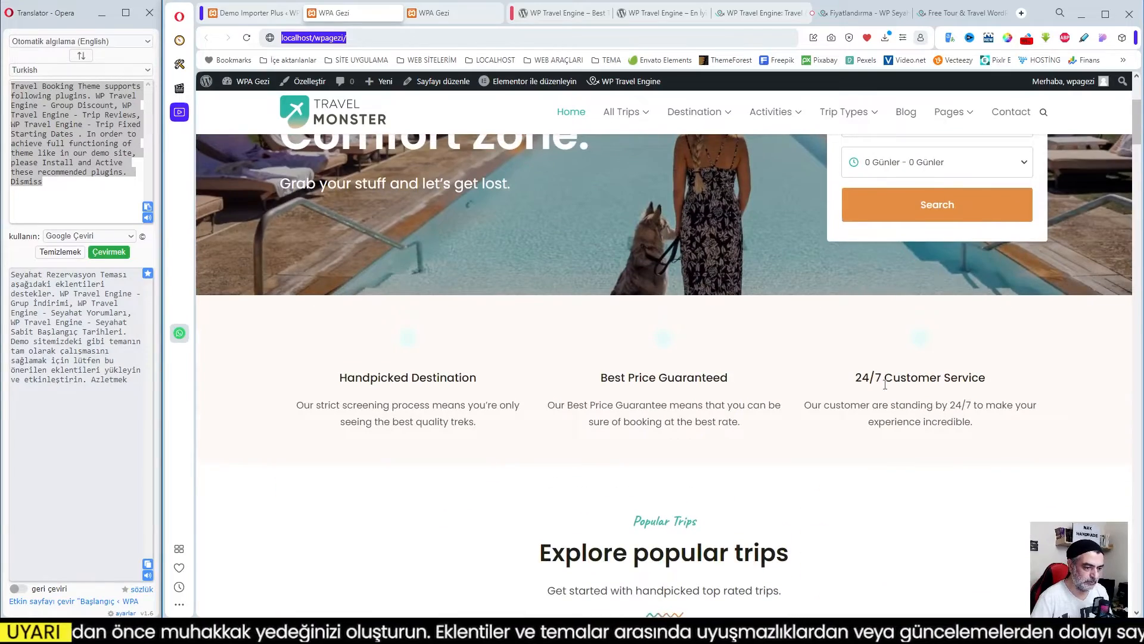
pyautogui.scroll(-10, 885, 385)
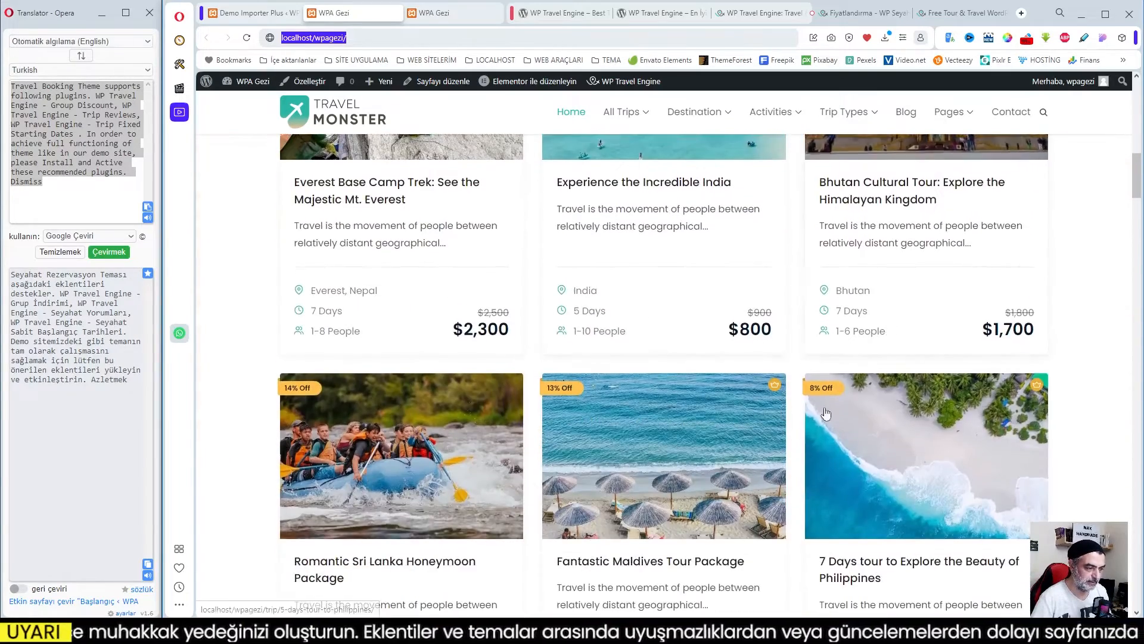
# - Look through the imported home page from the popular trips and destinations down to the trusted-by and South Asian countries trips sections
pyautogui.scroll(-7, 821, 346)
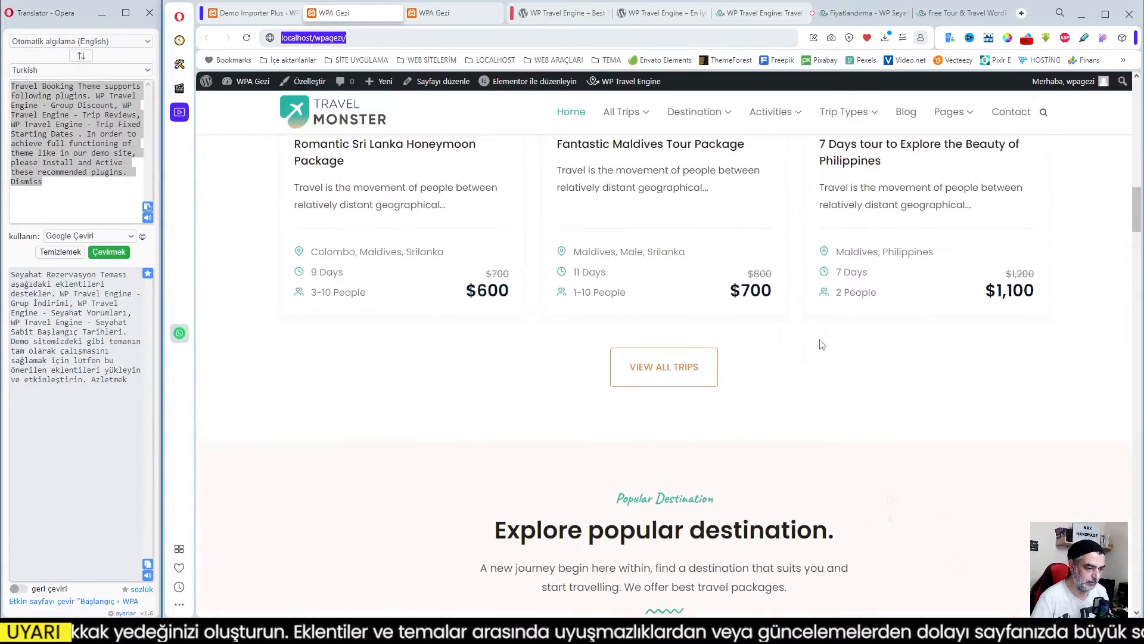
pyautogui.scroll(7, 820, 342)
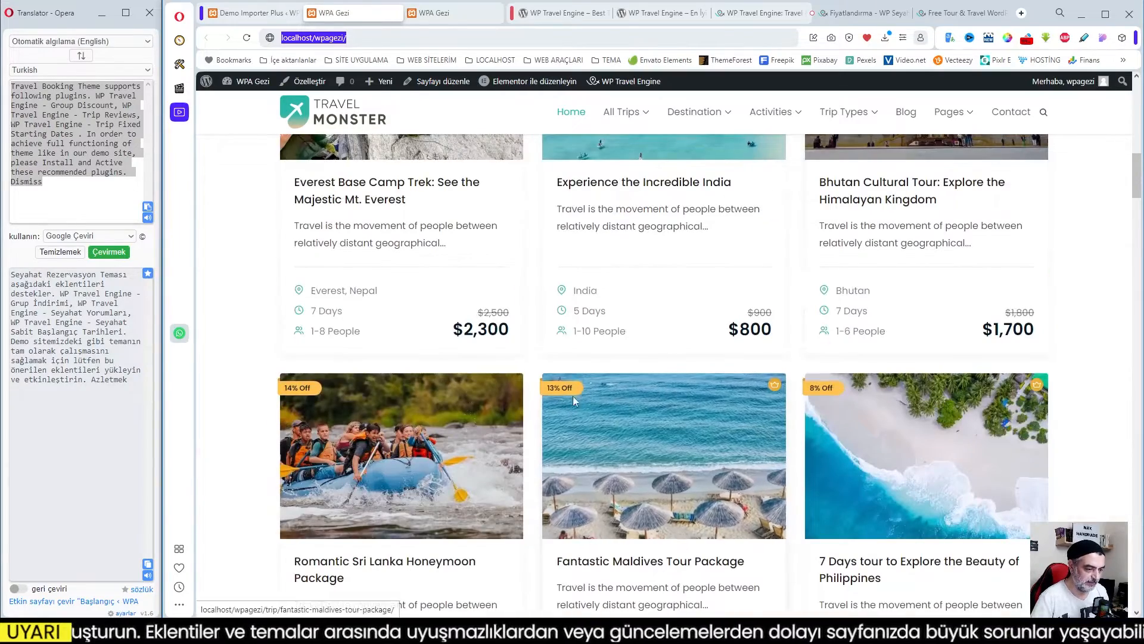
pyautogui.scroll(-2, 724, 380)
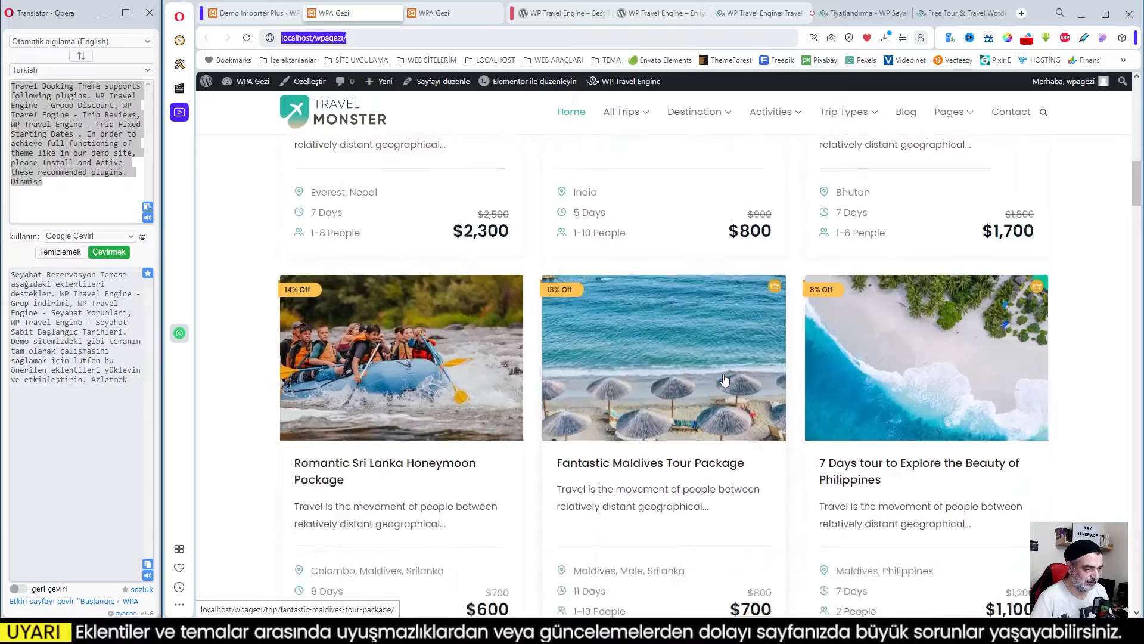
pyautogui.scroll(-14, 725, 380)
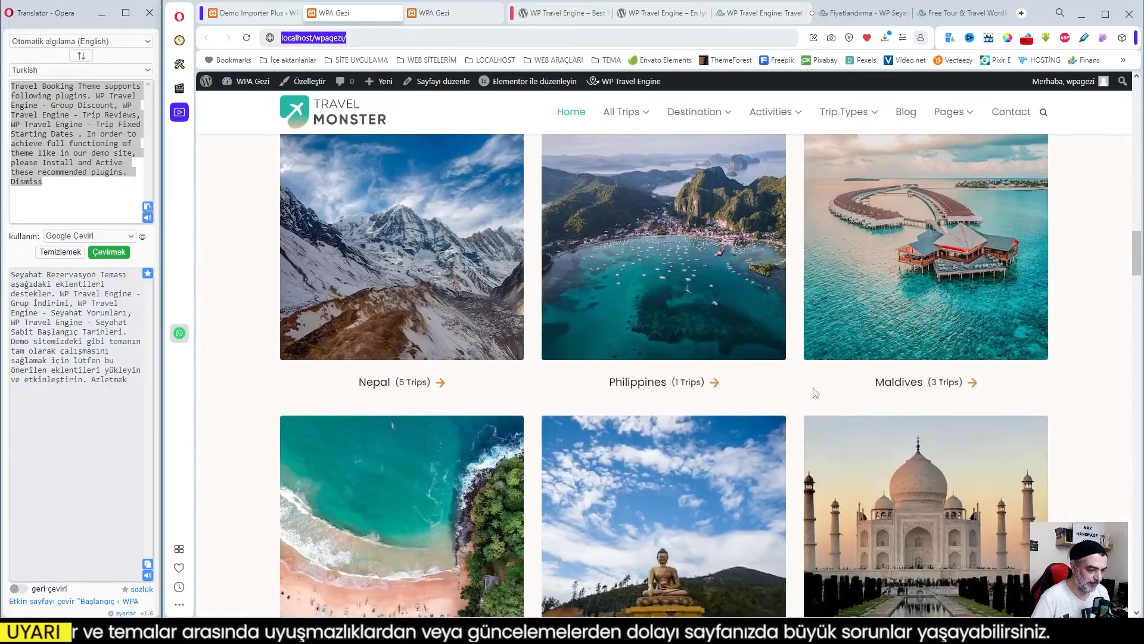
pyautogui.scroll(4, 656, 367)
pyautogui.scroll(-4, 715, 450)
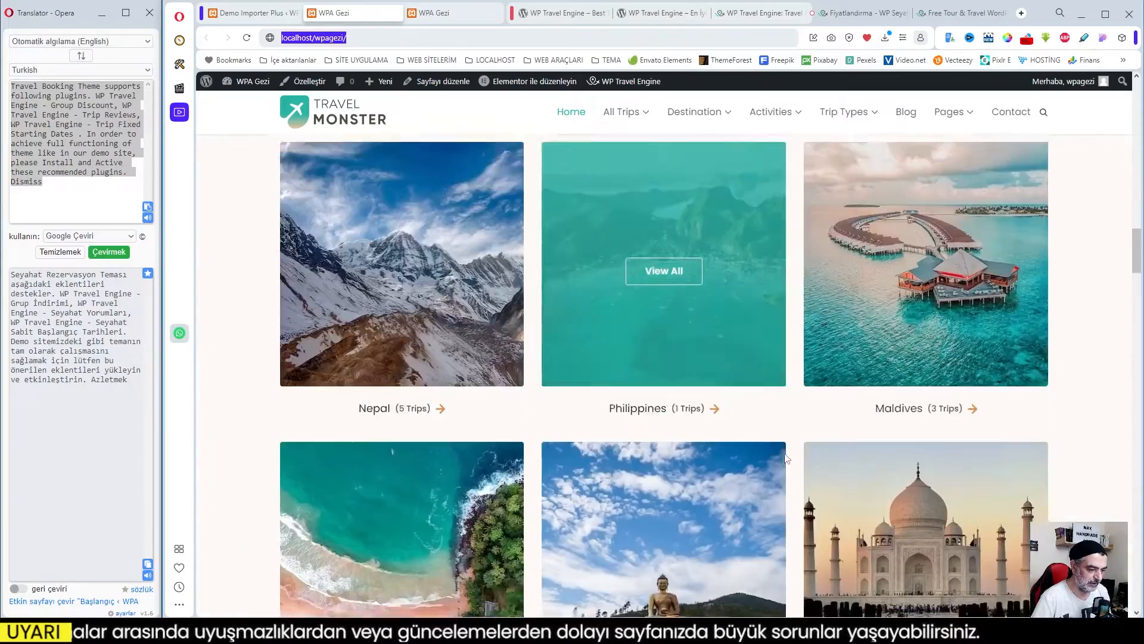
pyautogui.scroll(-12, 785, 458)
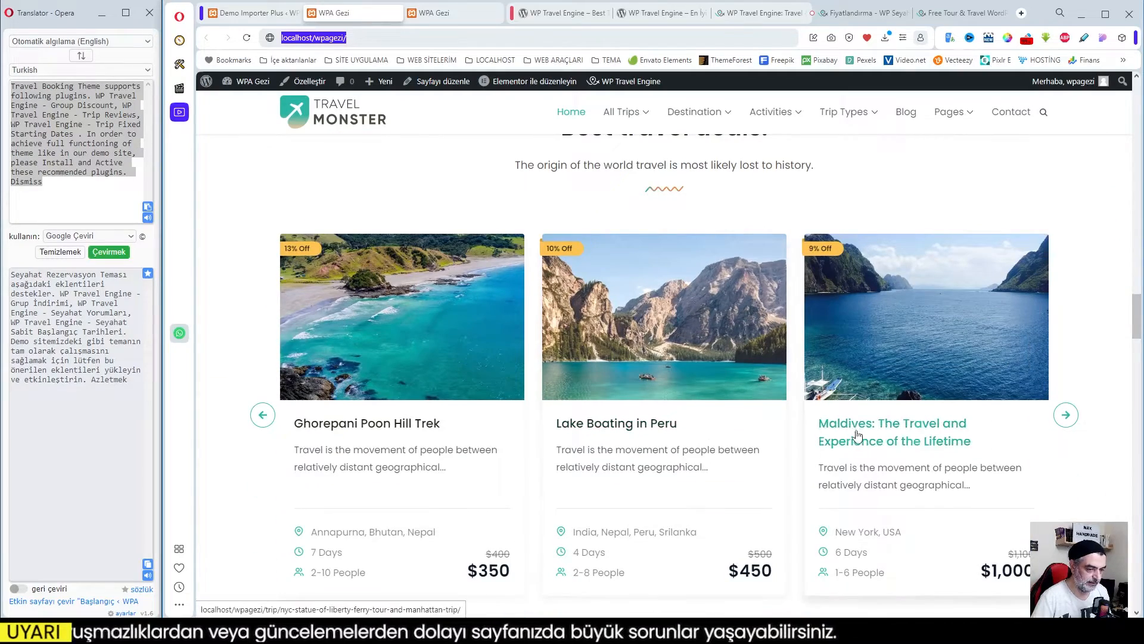
pyautogui.scroll(-10, 868, 437)
pyautogui.scroll(-3, 871, 429)
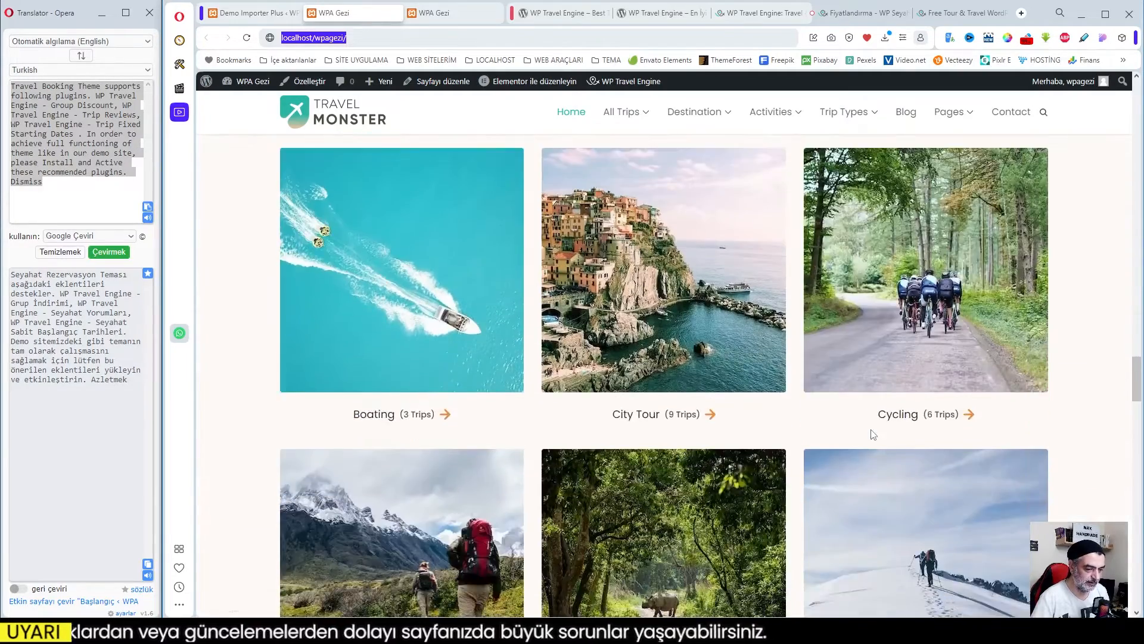
pyautogui.scroll(-5, 821, 411)
pyautogui.scroll(-6, 822, 411)
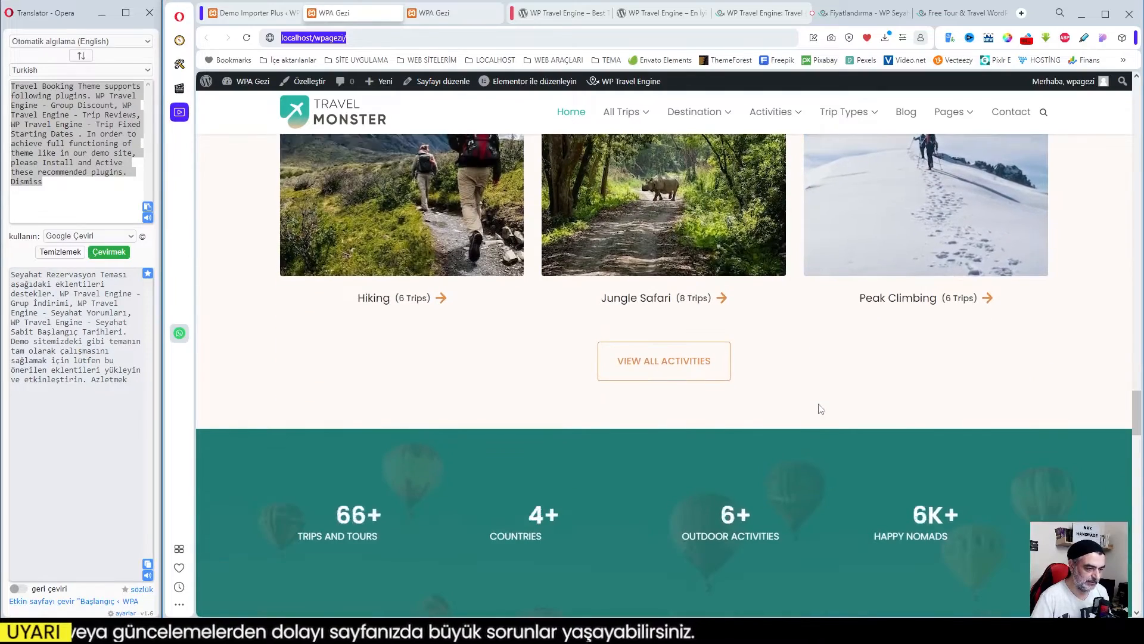
pyautogui.scroll(-5, 833, 408)
pyautogui.scroll(-15, 833, 409)
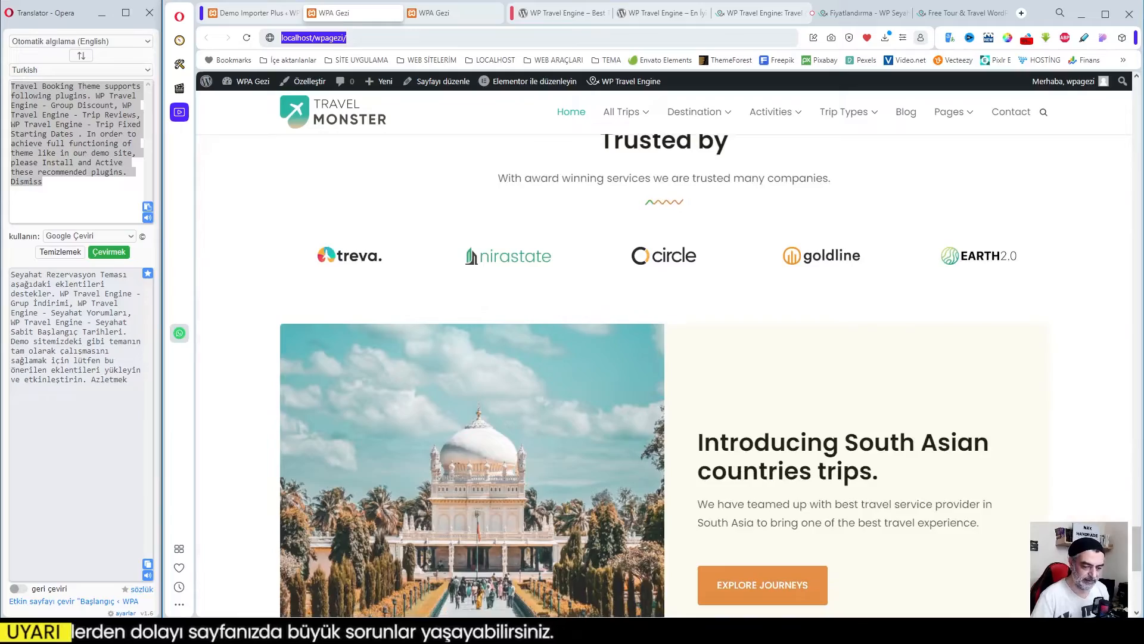
pyautogui.click(1103, 587)
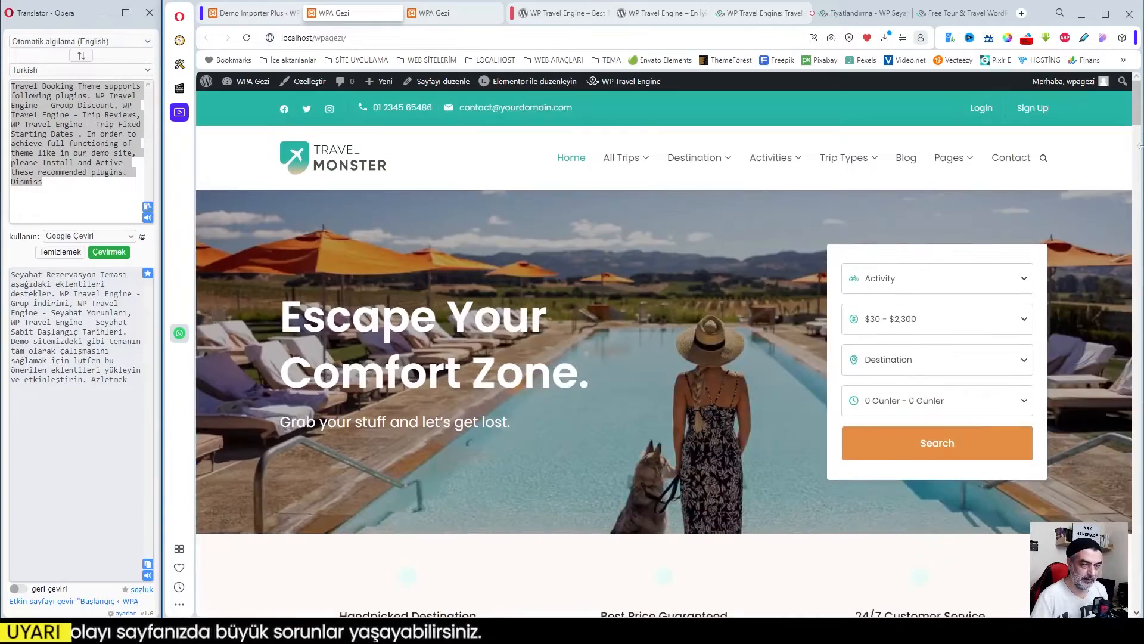
pyautogui.moveTo(1138, 112)
pyautogui.mouseDown()
pyautogui.moveTo(1138, 597)
pyautogui.moveTo(1132, 93)
pyautogui.mouseUp()
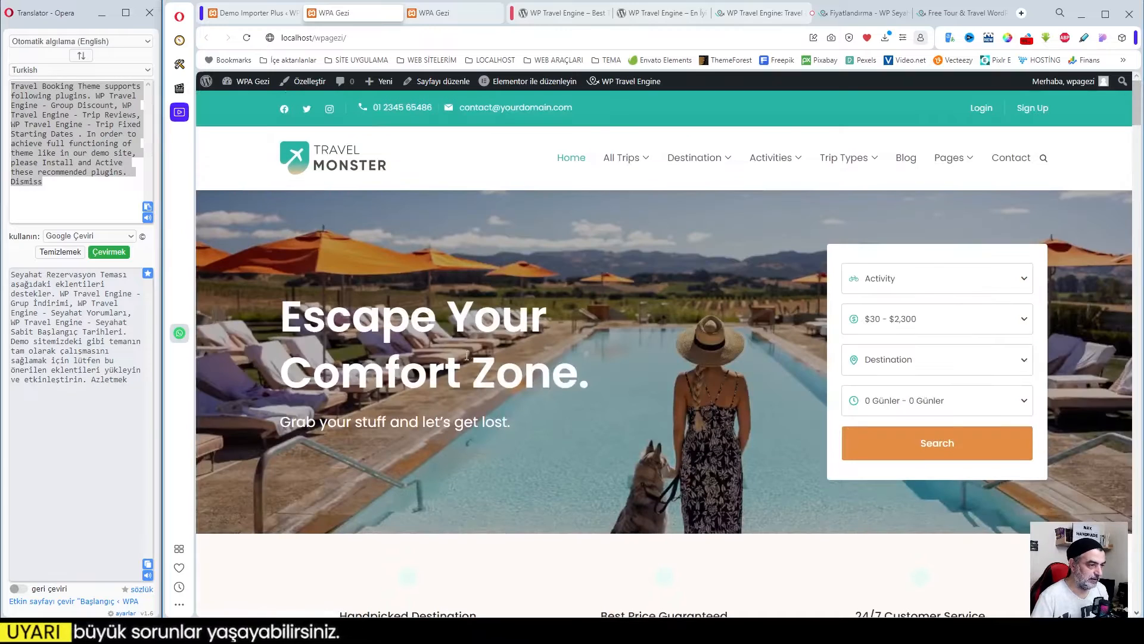
# - On the admin dashboard, hide the Elementor overview box and place the WP Travel Engine Booking Summary in the second column
pyautogui.click(257, 12)
pyautogui.click(845, 246)
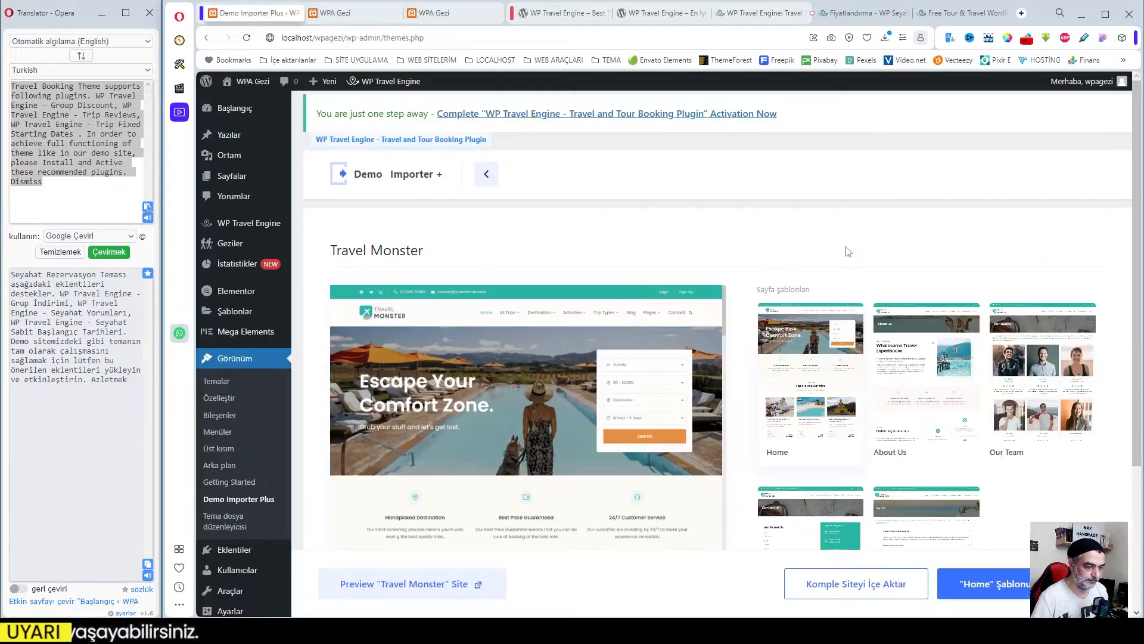
pyautogui.click(234, 107)
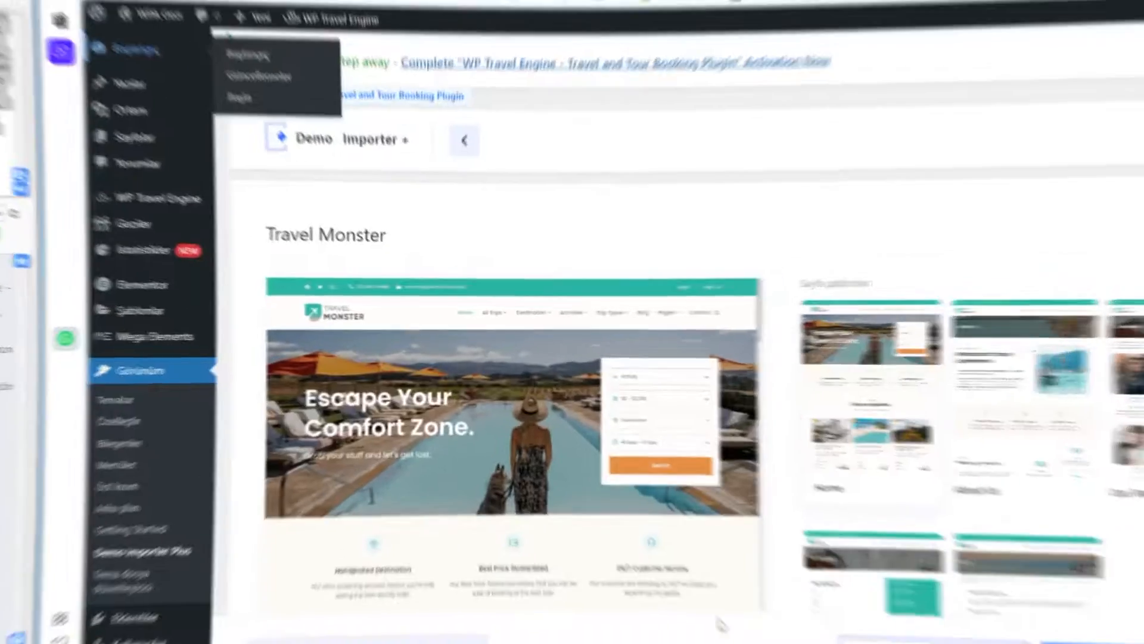
pyautogui.scroll(-10, 732, 411)
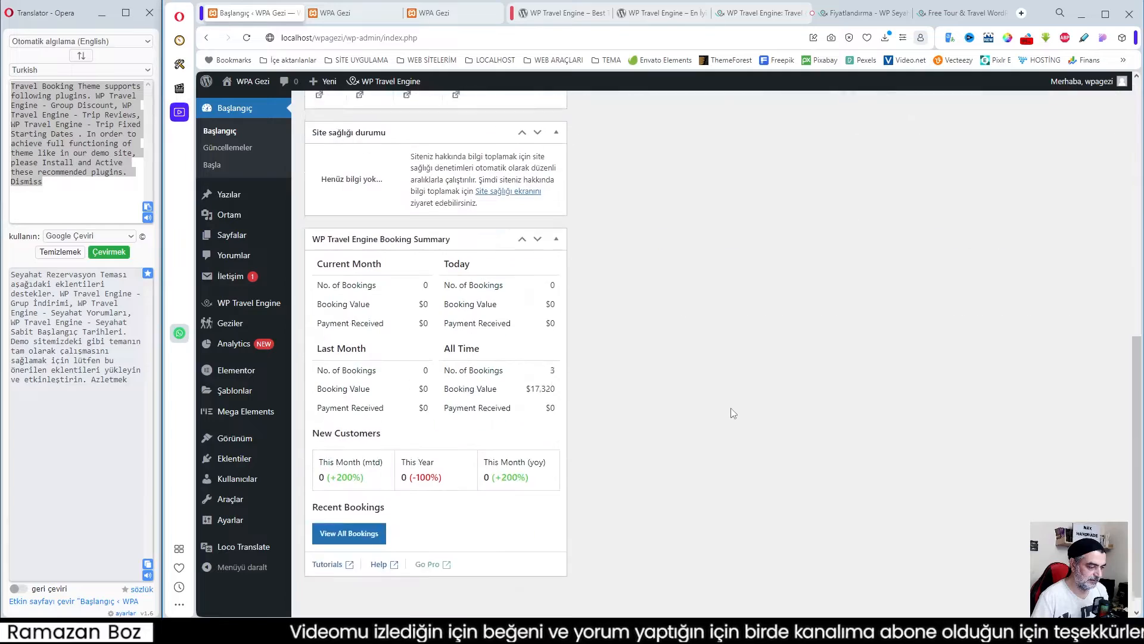
pyautogui.scroll(10, 656, 382)
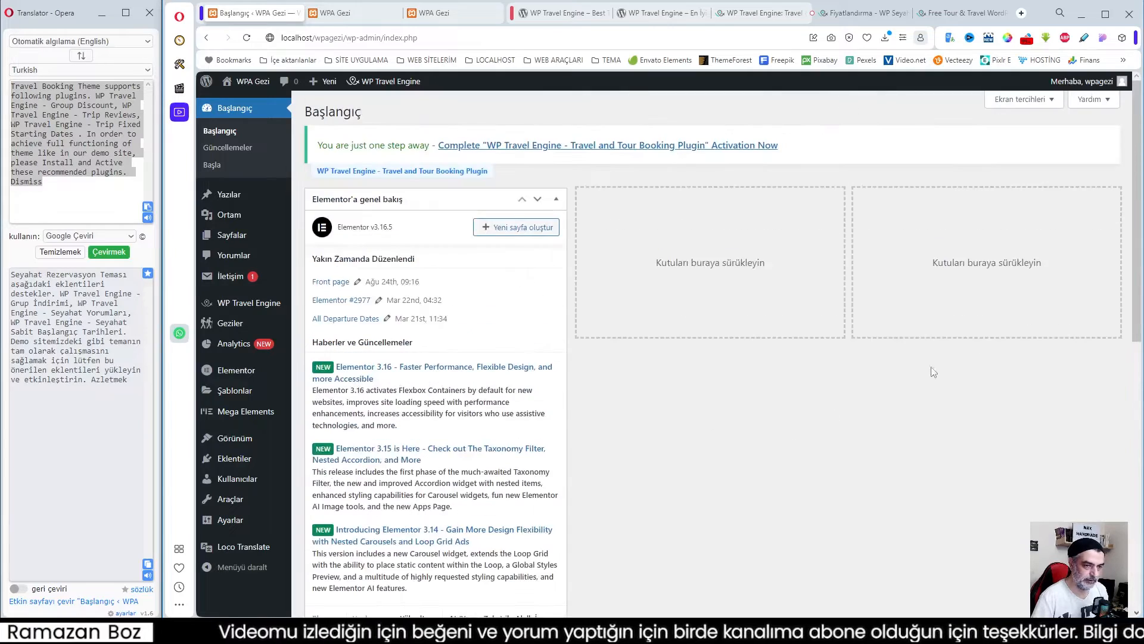
pyautogui.click(1024, 100)
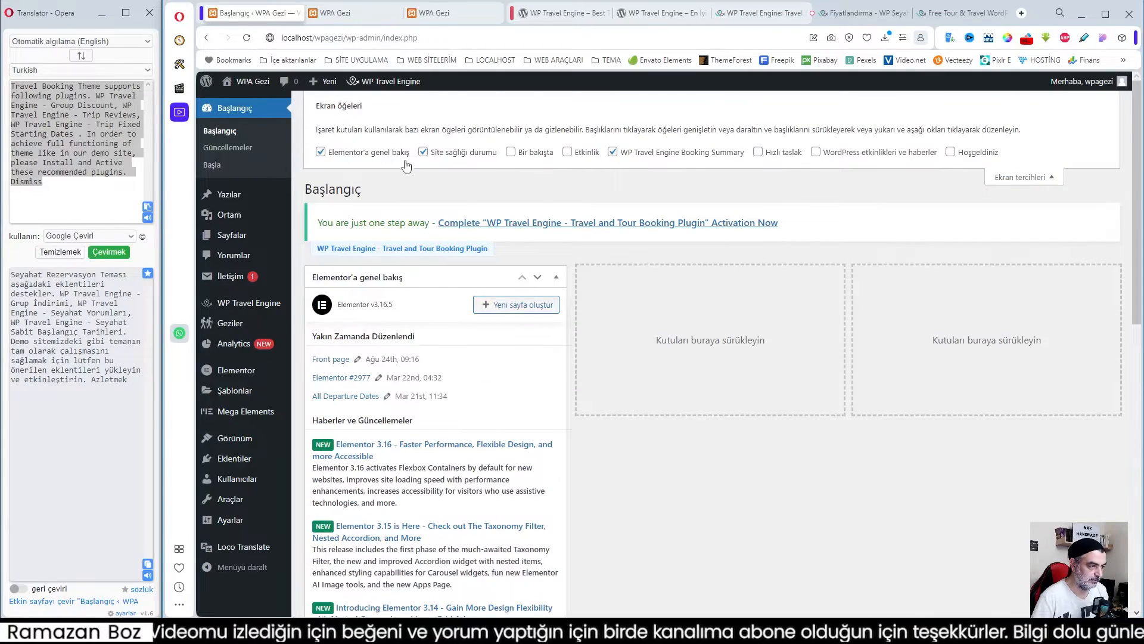
pyautogui.click(379, 153)
pyautogui.moveTo(425, 379); pyautogui.dragTo(704, 272)
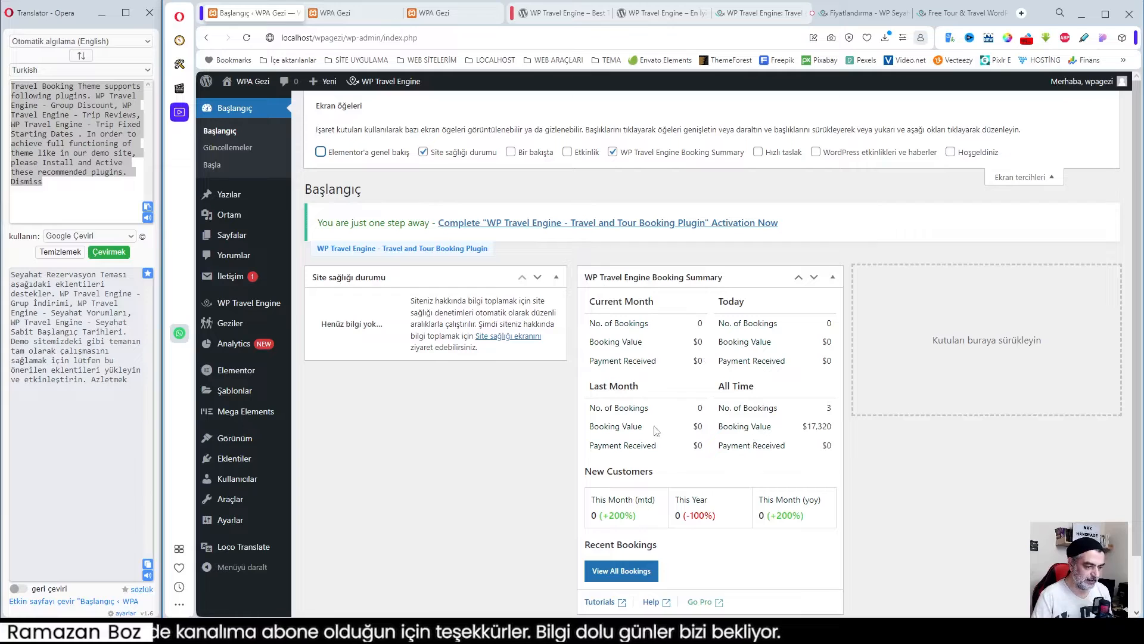
# - In Loco Translate, permanently delete the Turkish file languages/plugins/wp-travel-engine-tr_TR.po of the WP Travel Engine booking plugin
pyautogui.moveTo(268, 545)
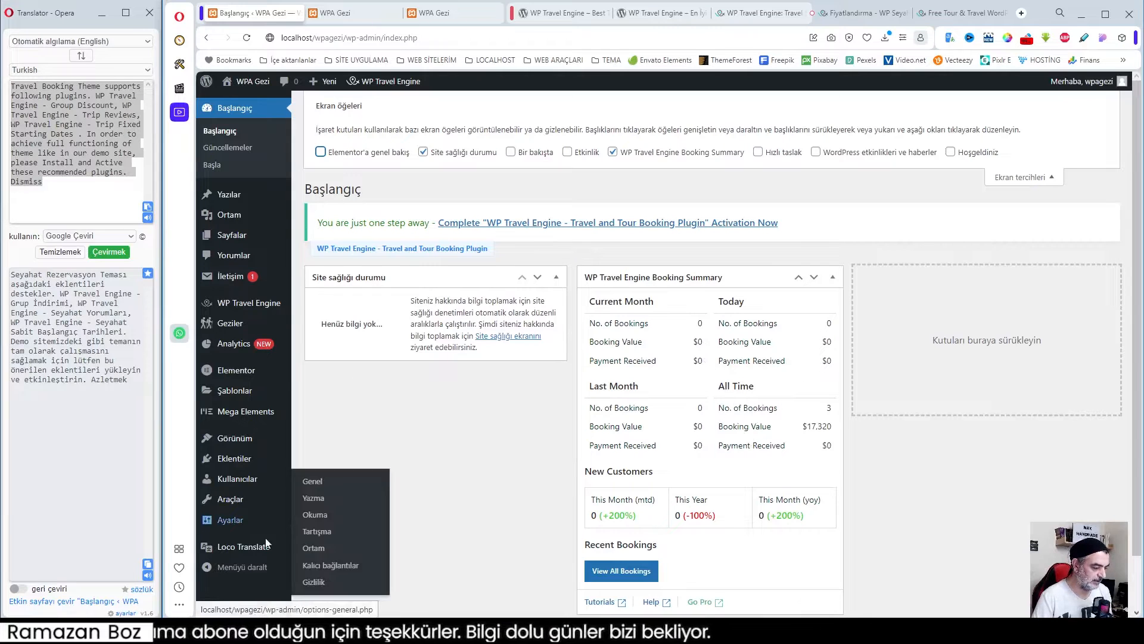
pyautogui.click(330, 532)
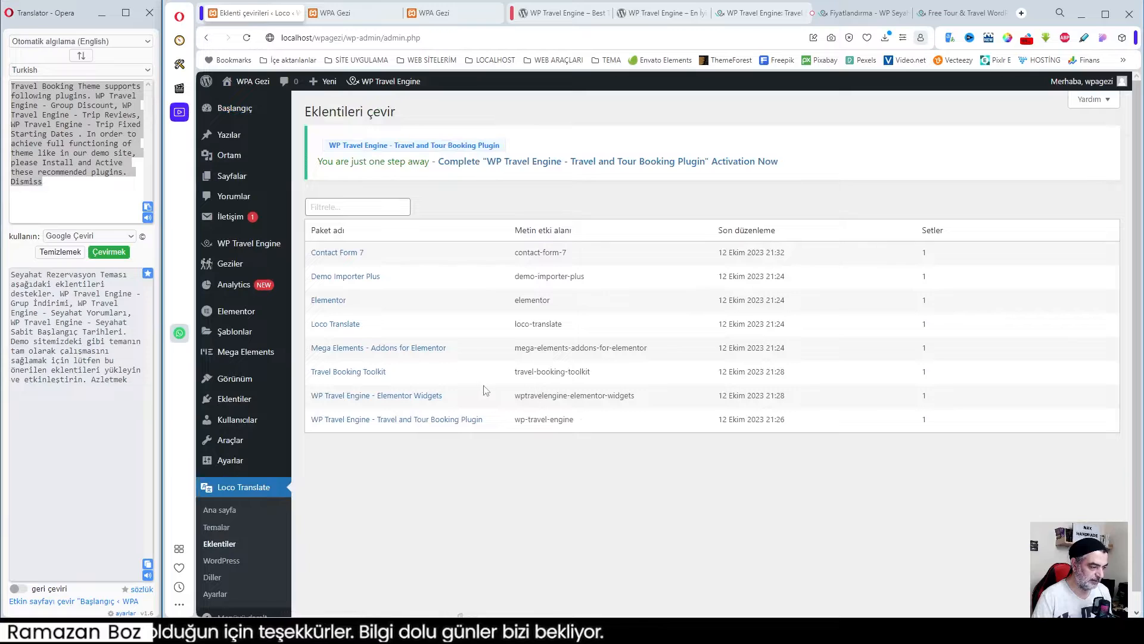
pyautogui.click(400, 420)
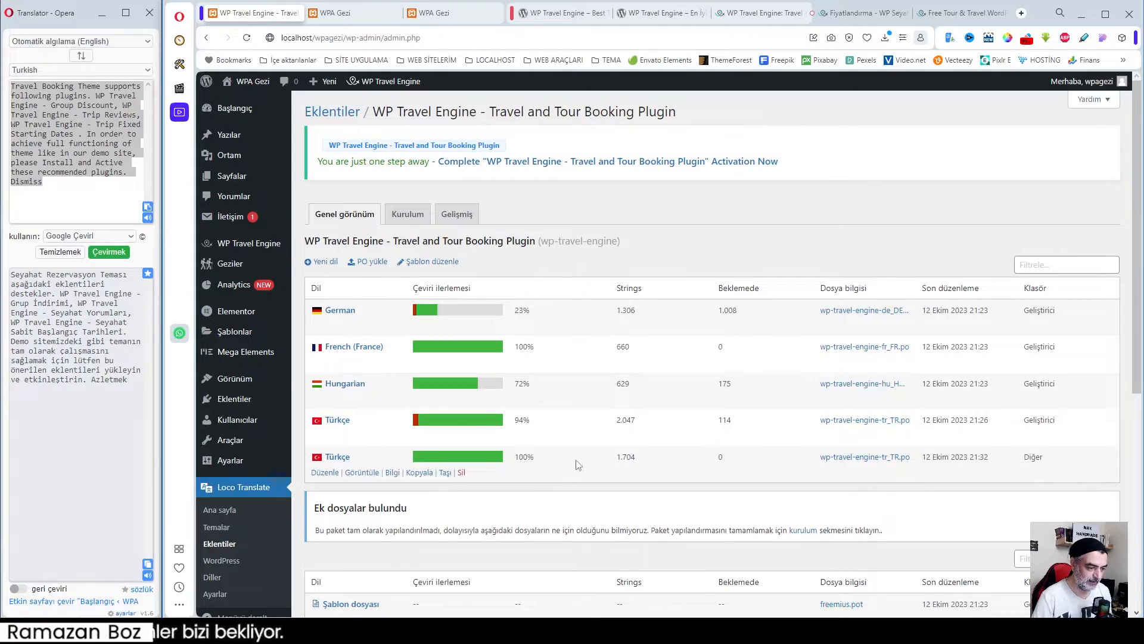
pyautogui.doubleClick(620, 457)
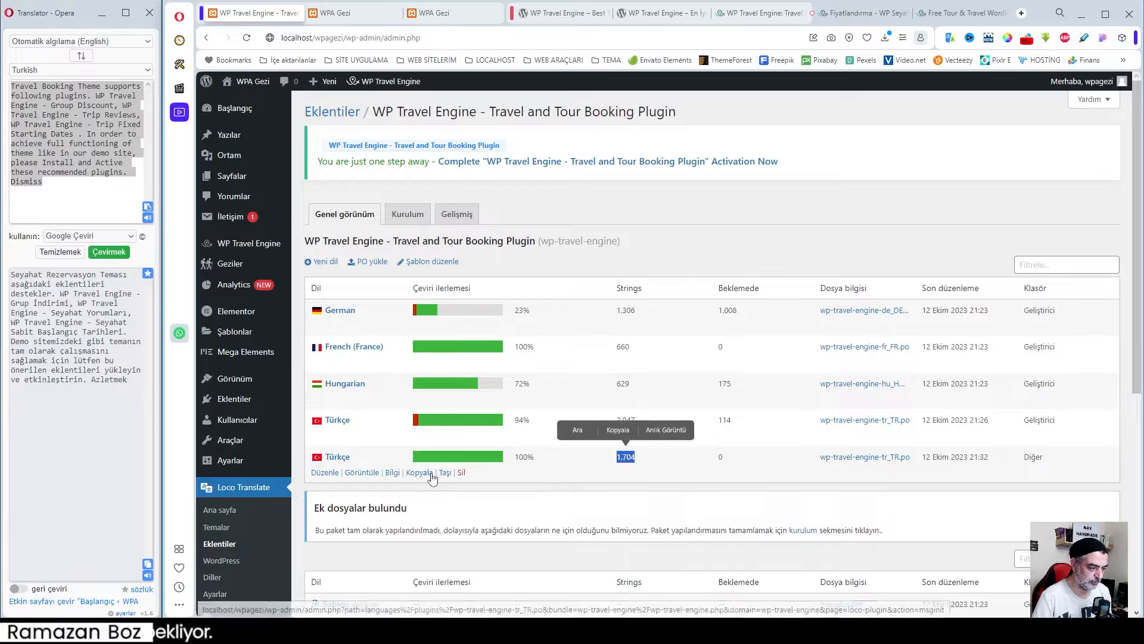
pyautogui.click(461, 471)
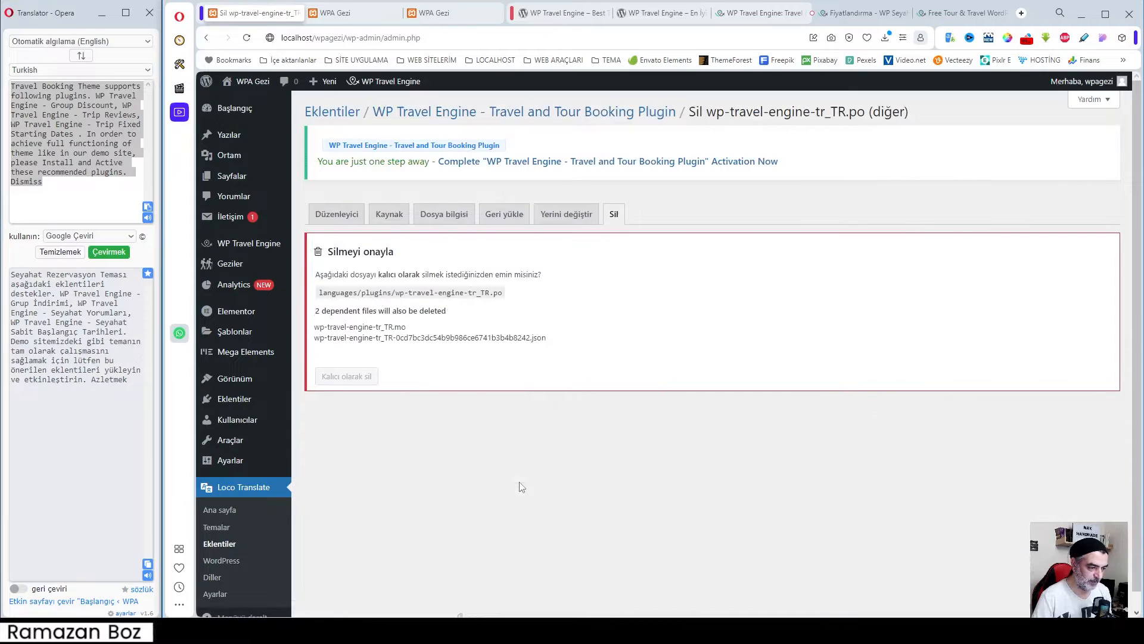
pyautogui.click(360, 411)
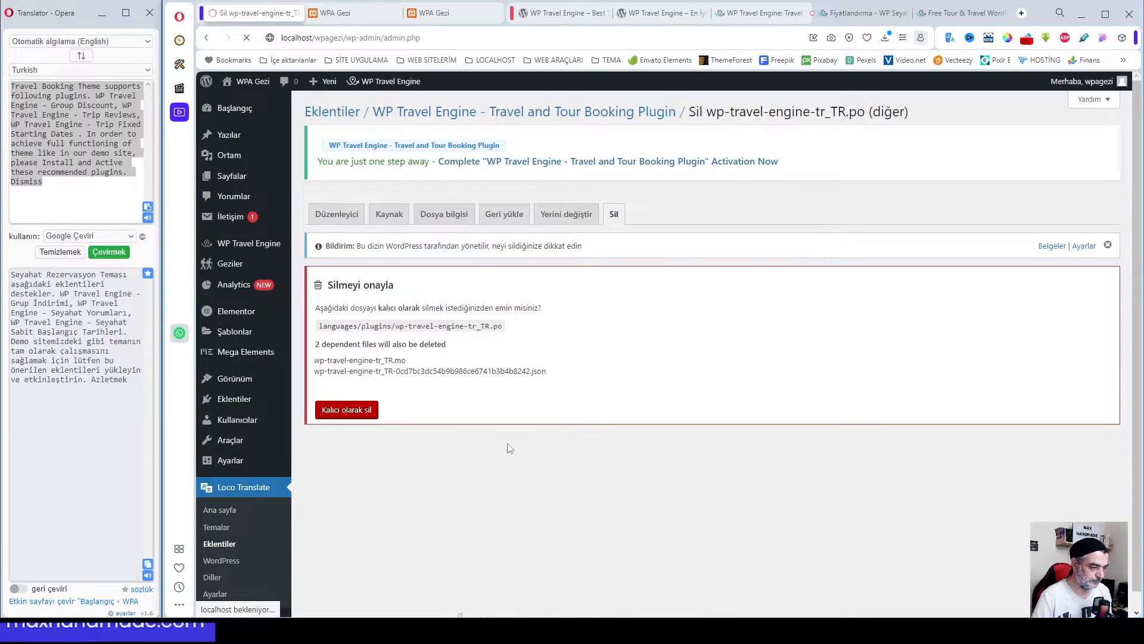
# - Check the remaining WP Travel Engine language files, the dashboard's booking summary and the plugin's admin menu entries for Turkish text
pyautogui.scroll(-3, 544, 487)
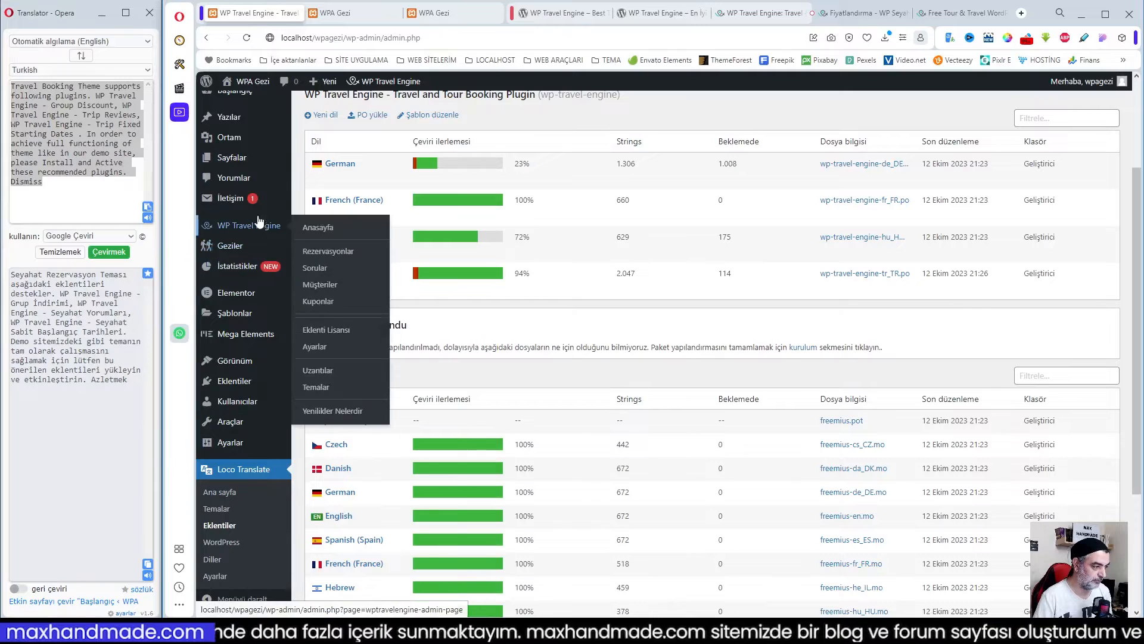
pyautogui.scroll(4, 250, 131)
pyautogui.click(230, 109)
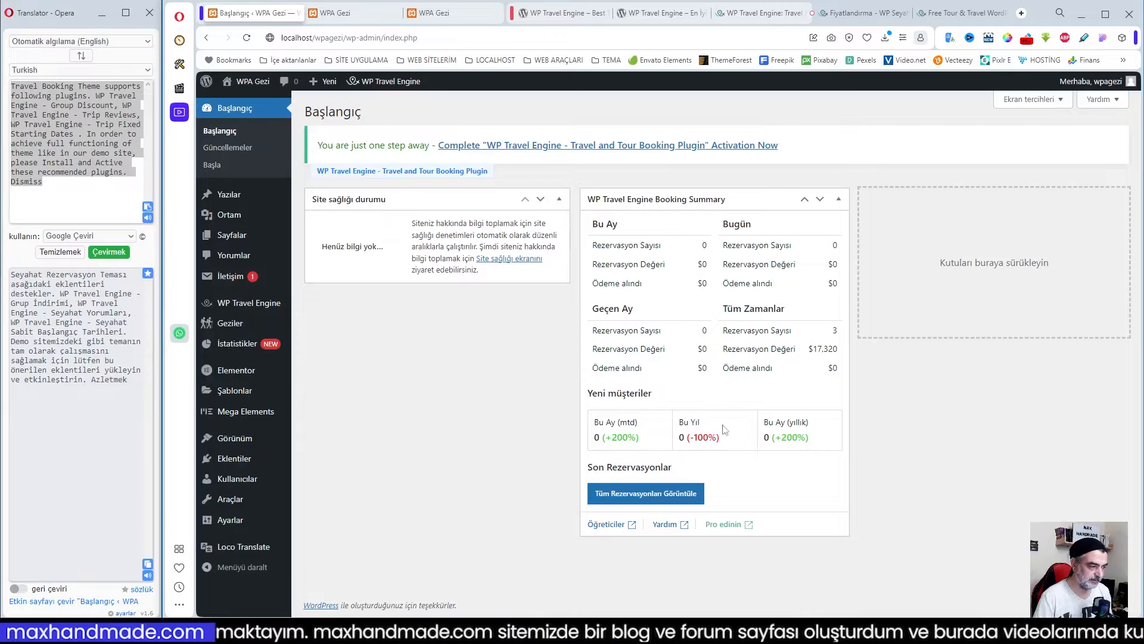
pyautogui.moveTo(233, 305)
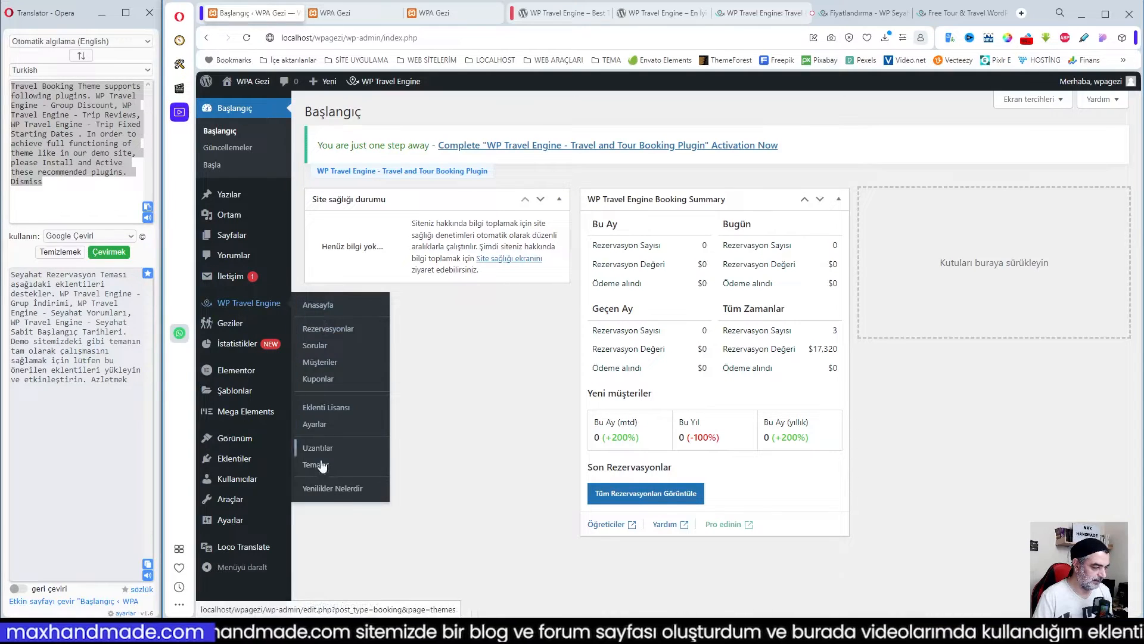
pyautogui.moveTo(268, 324)
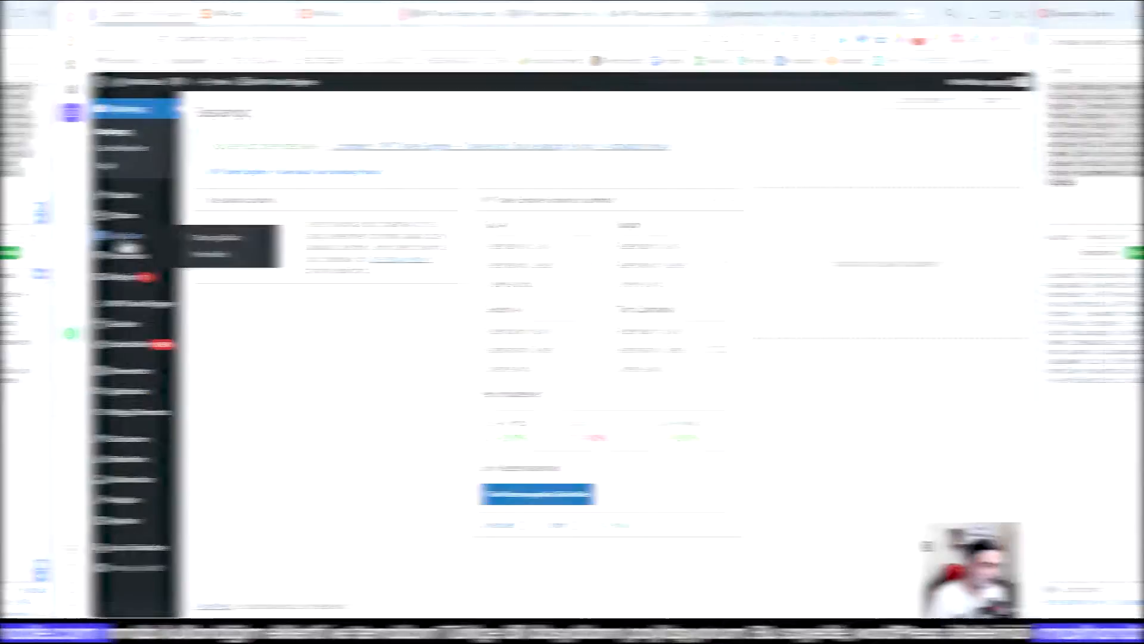
# - Review the list of site pages and move the draft page "Elementor #2977" to the trash
pyautogui.click(230, 234)
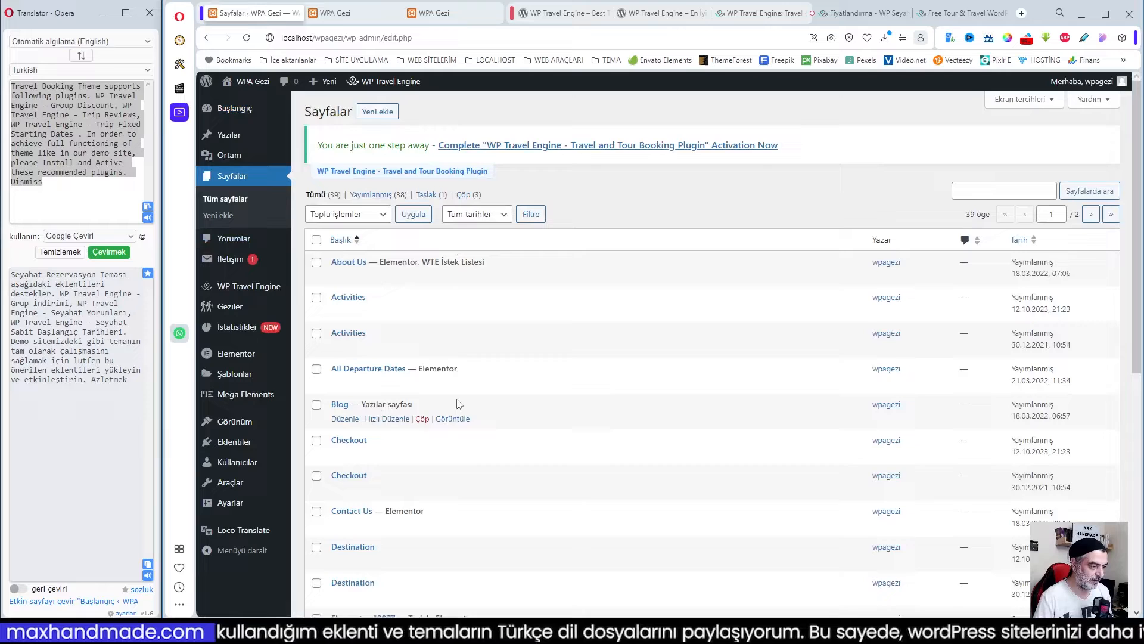
pyautogui.scroll(-4, 459, 404)
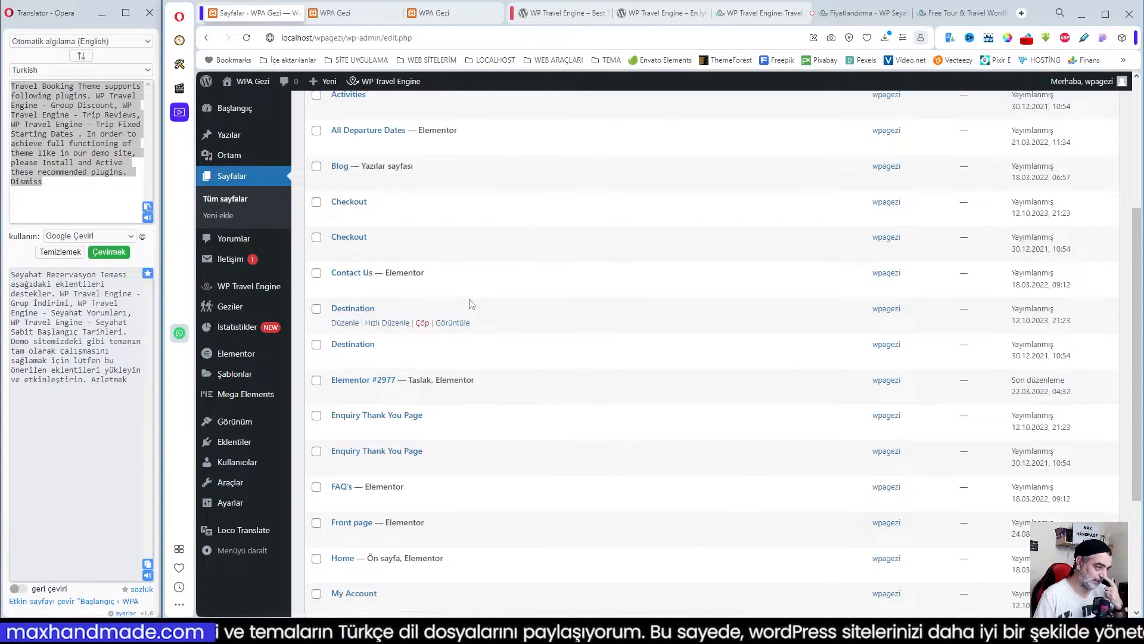
pyautogui.scroll(3, 388, 315)
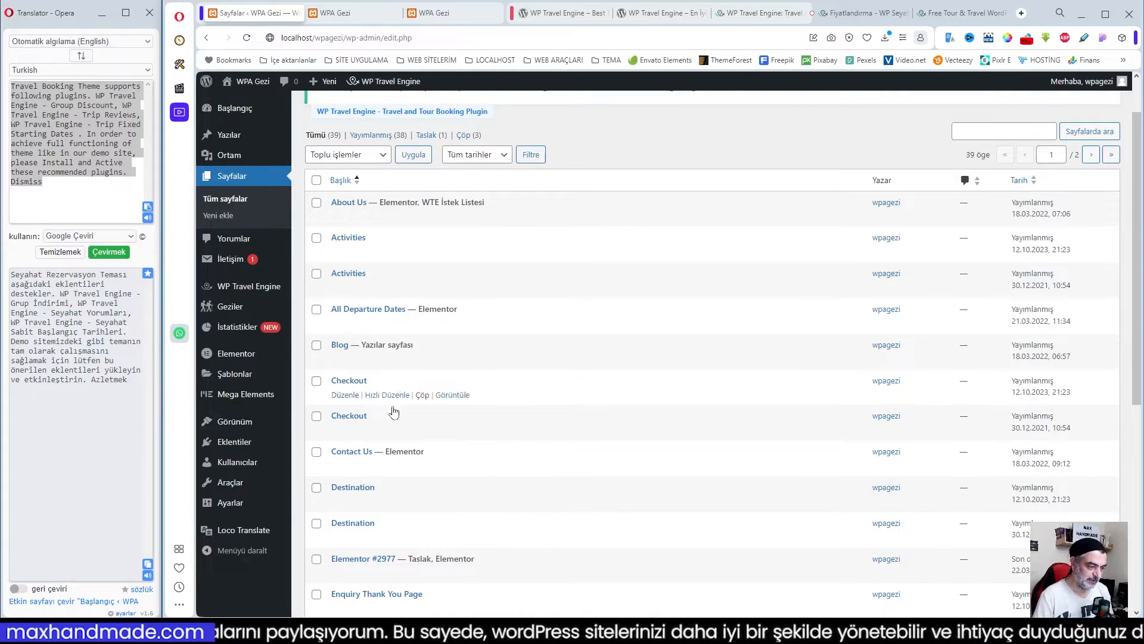
pyautogui.scroll(-4, 405, 298)
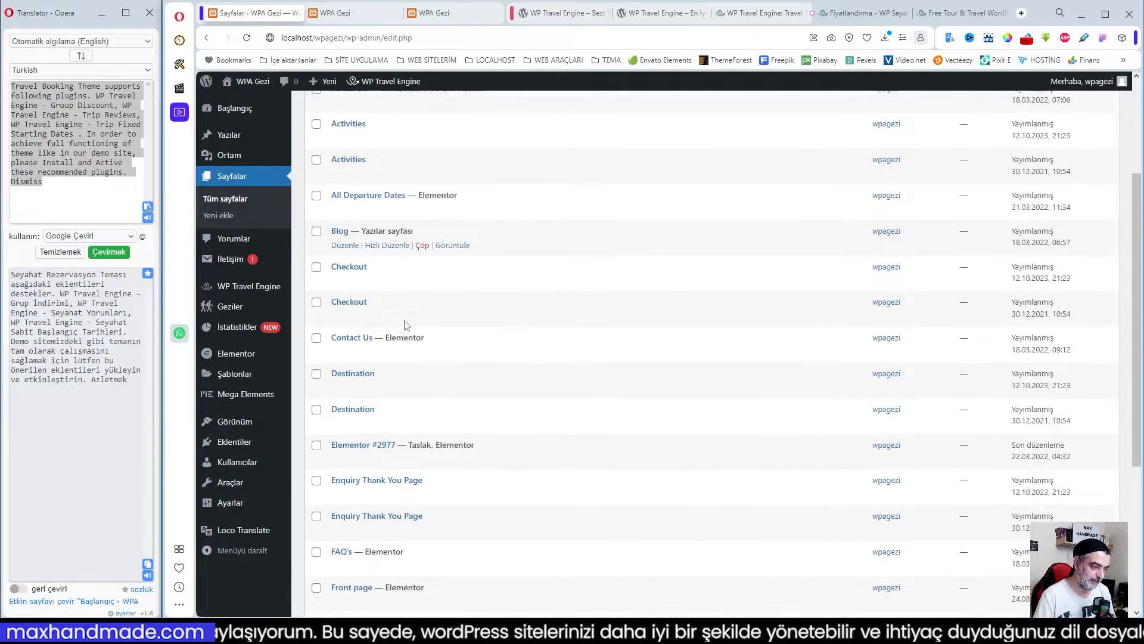
pyautogui.scroll(-2, 416, 376)
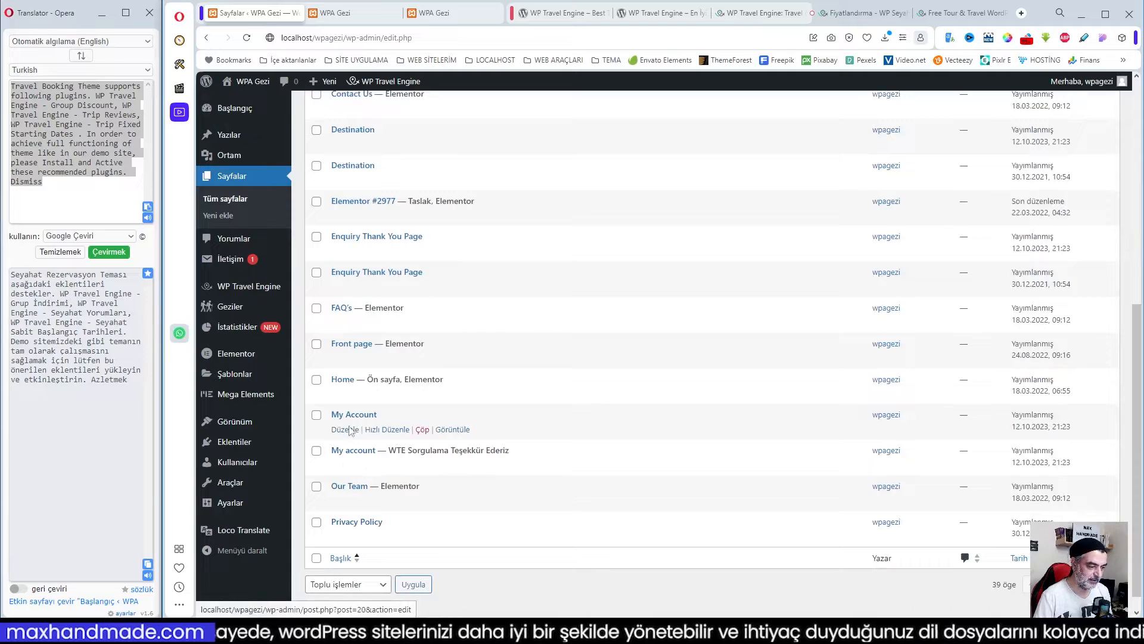
pyautogui.scroll(2, 384, 410)
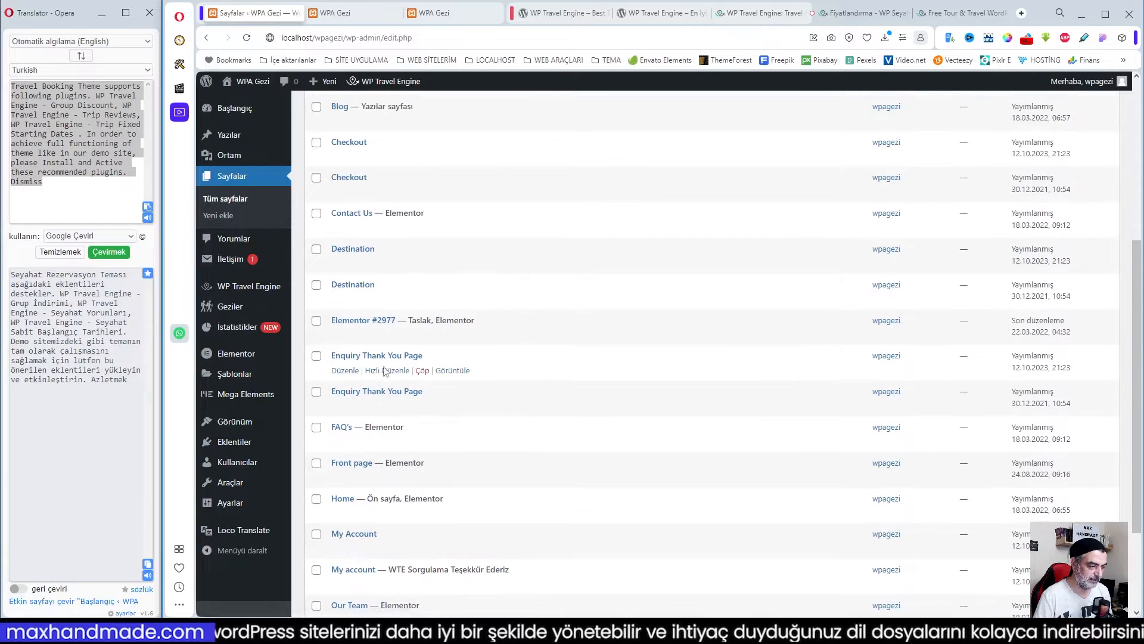
pyautogui.scroll(1, 417, 382)
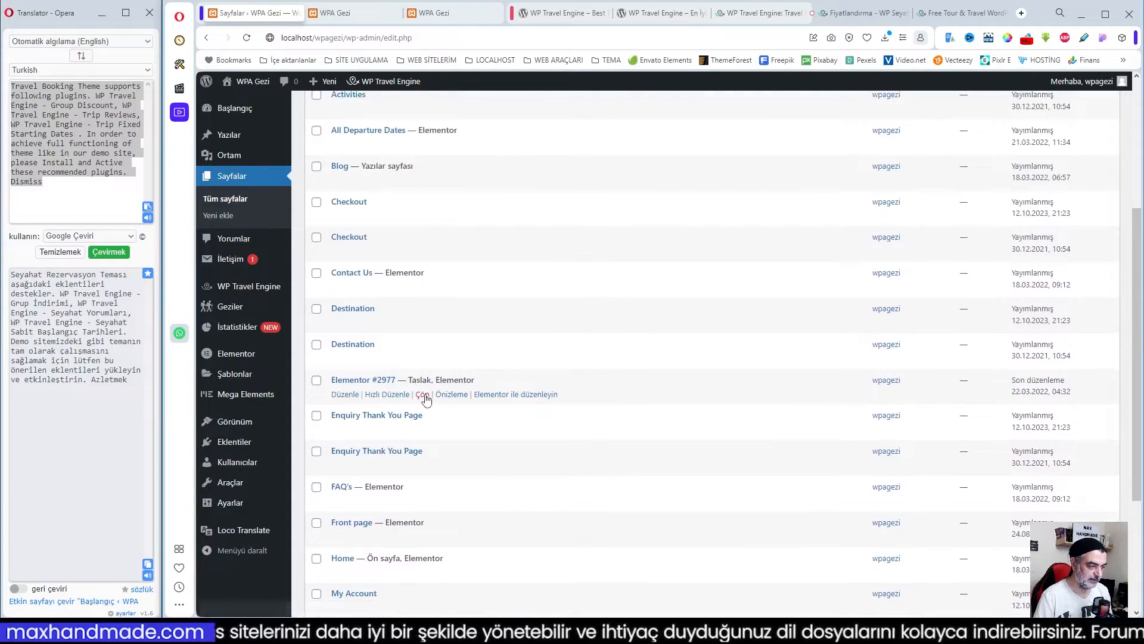
pyautogui.click(423, 395)
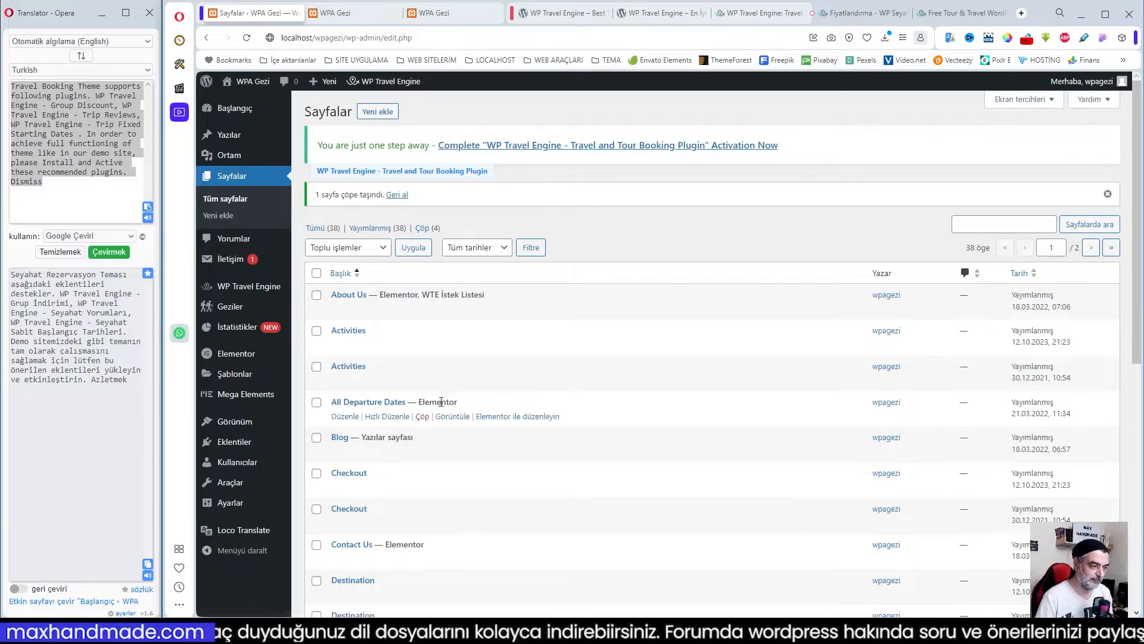
# - Open the Activities page dated 12.10.2023 from the page list on the live site and examine its layout and activity cards
pyautogui.scroll(-2, 456, 399)
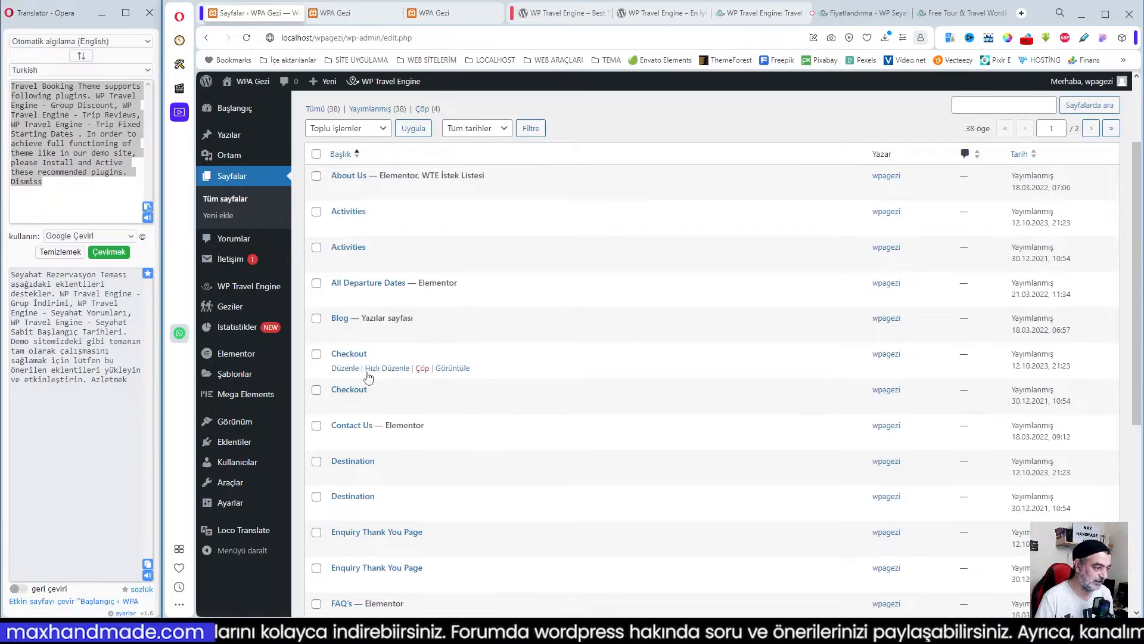
pyautogui.scroll(2, 345, 330)
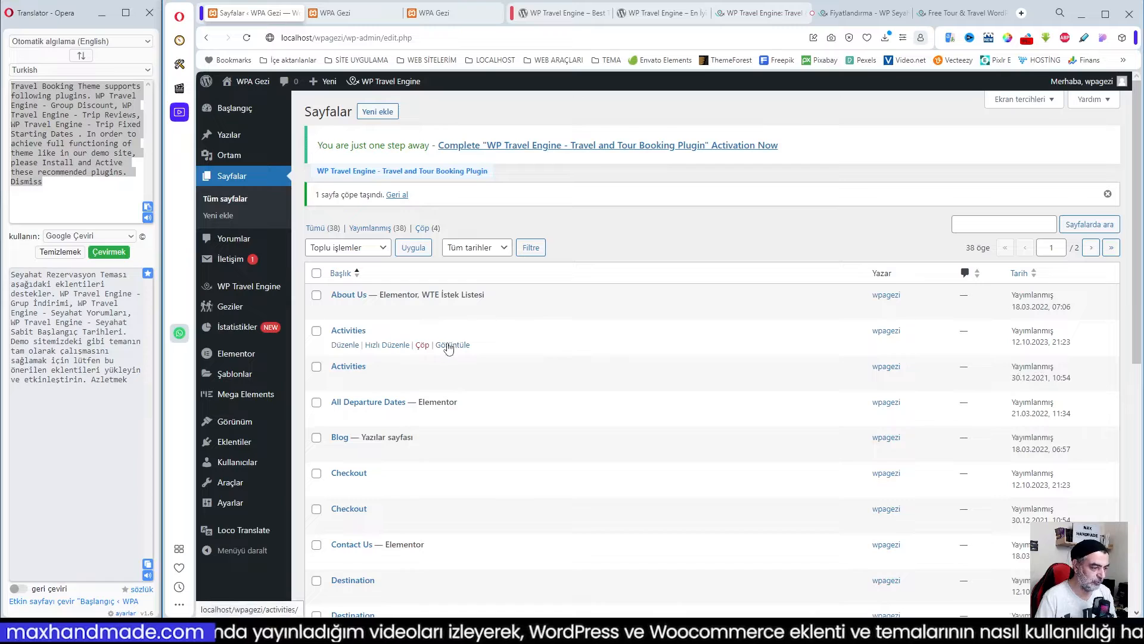
pyautogui.middleClick(452, 346)
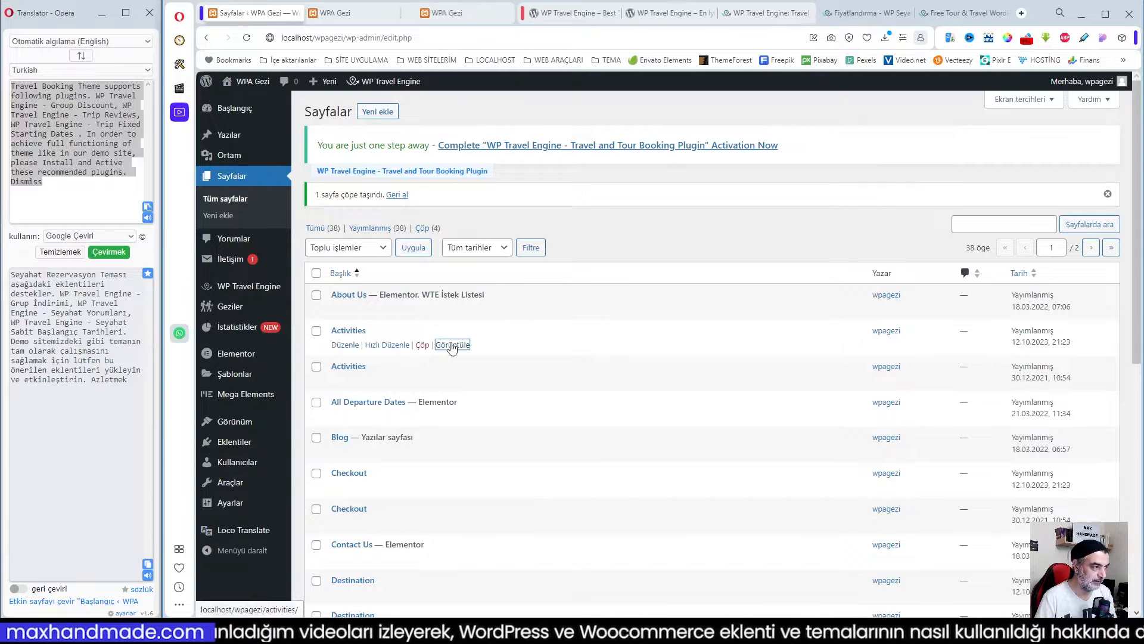
pyautogui.click(441, 14)
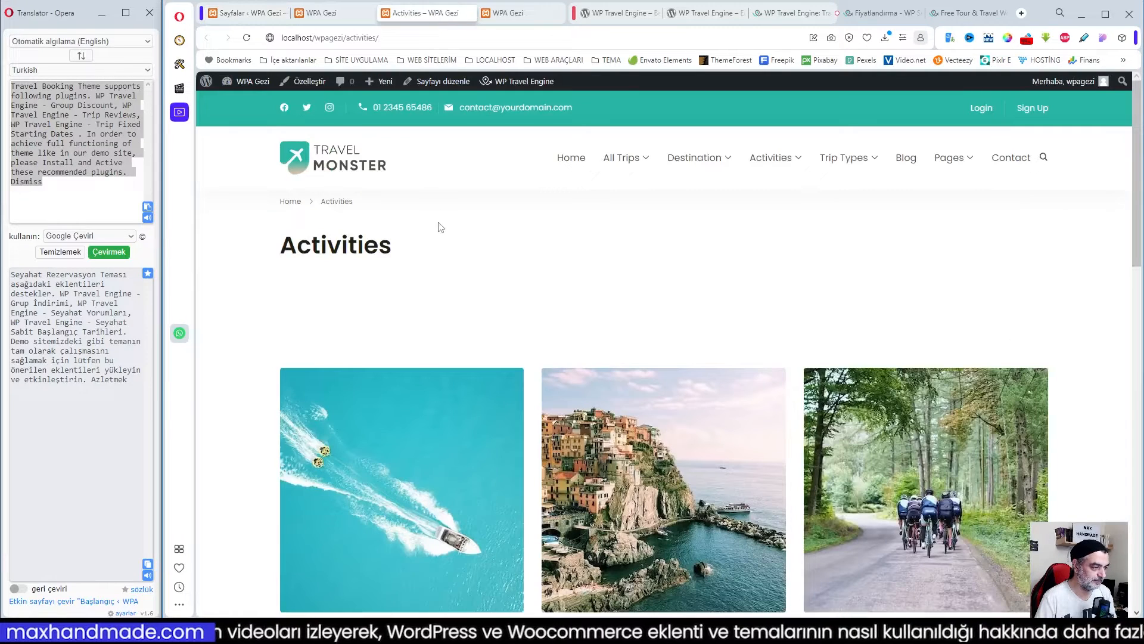
pyautogui.scroll(-4, 602, 248)
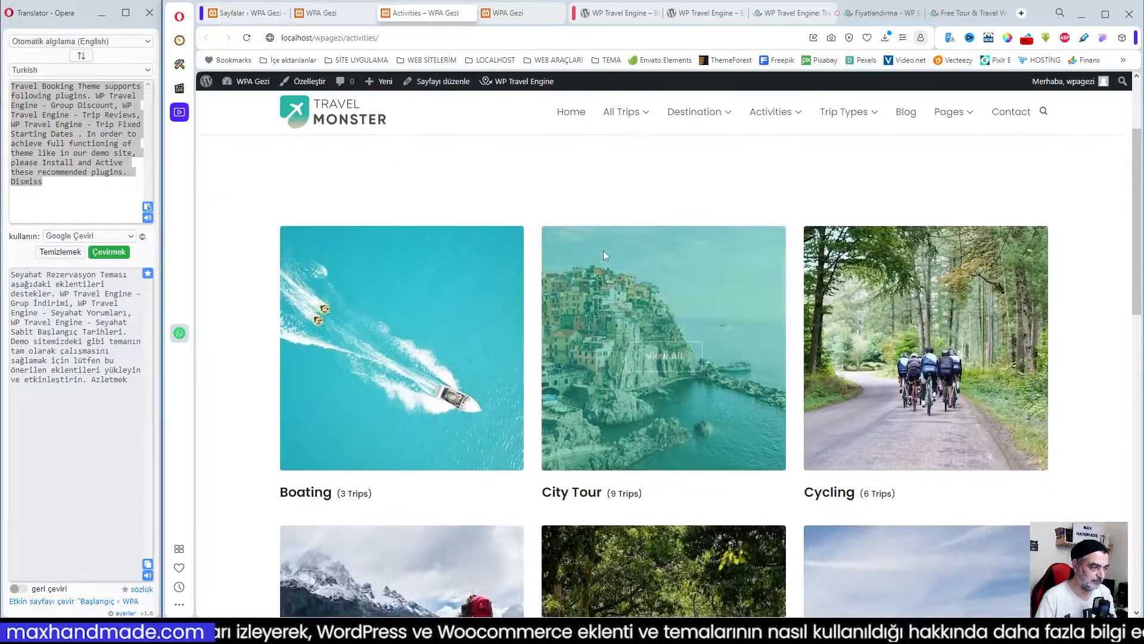
pyautogui.scroll(4, 603, 250)
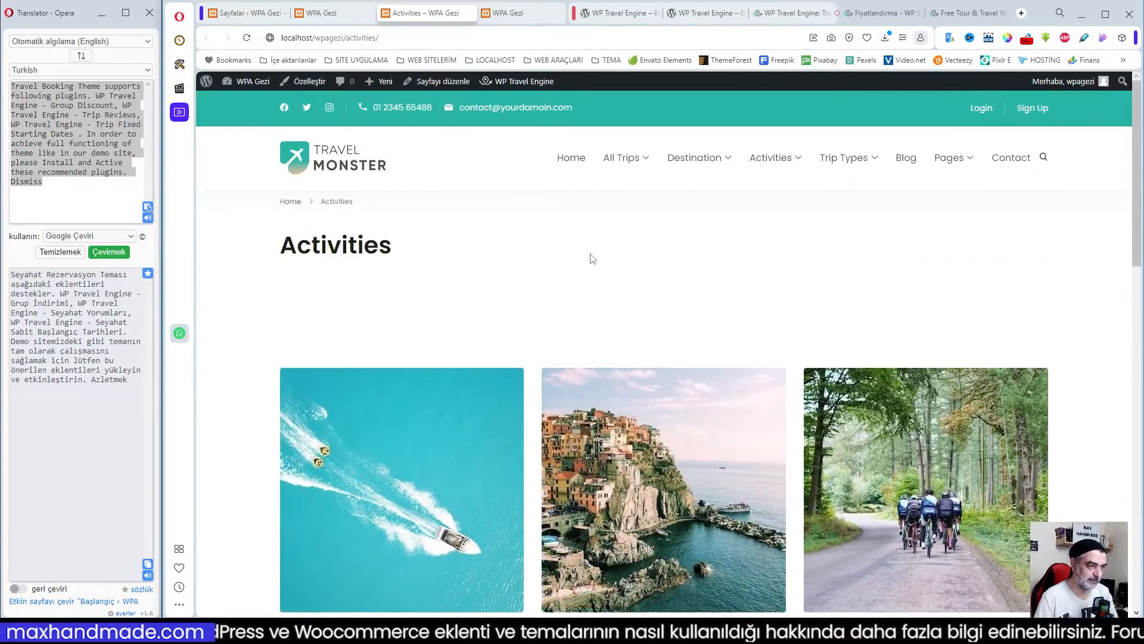
pyautogui.scroll(-10, 596, 253)
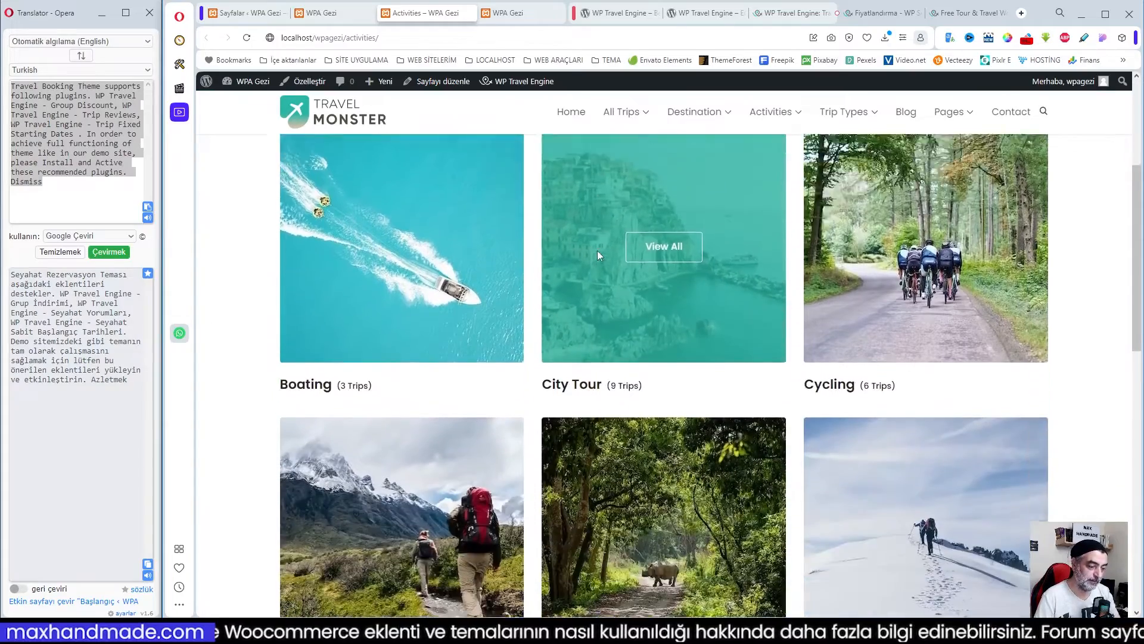
pyautogui.scroll(-3, 674, 291)
pyautogui.scroll(13, 691, 292)
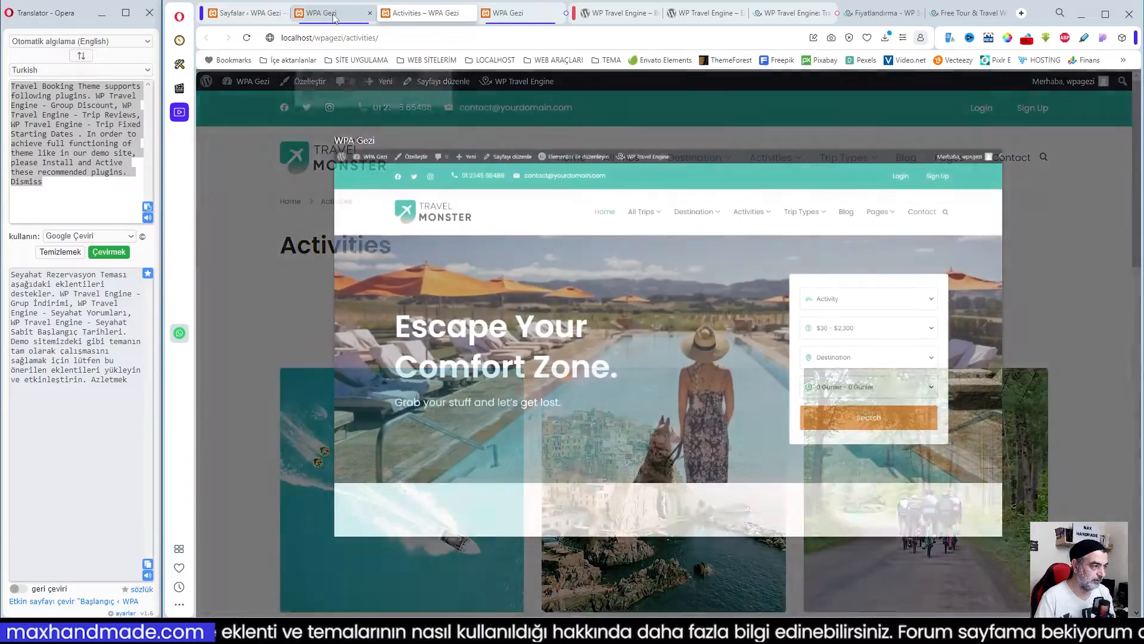
# - Open the other Activities page, dated 30.12.2021, on the live site and examine its header image, description text and activity cards
pyautogui.click(248, 13)
pyautogui.moveTo(370, 365)
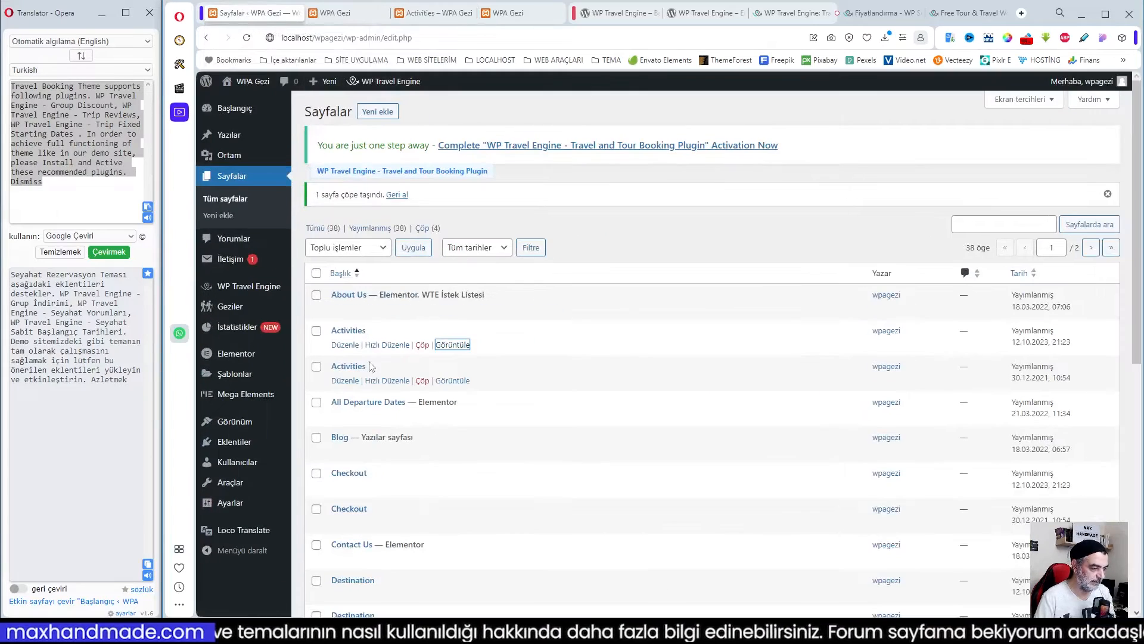
pyautogui.middleClick(457, 382)
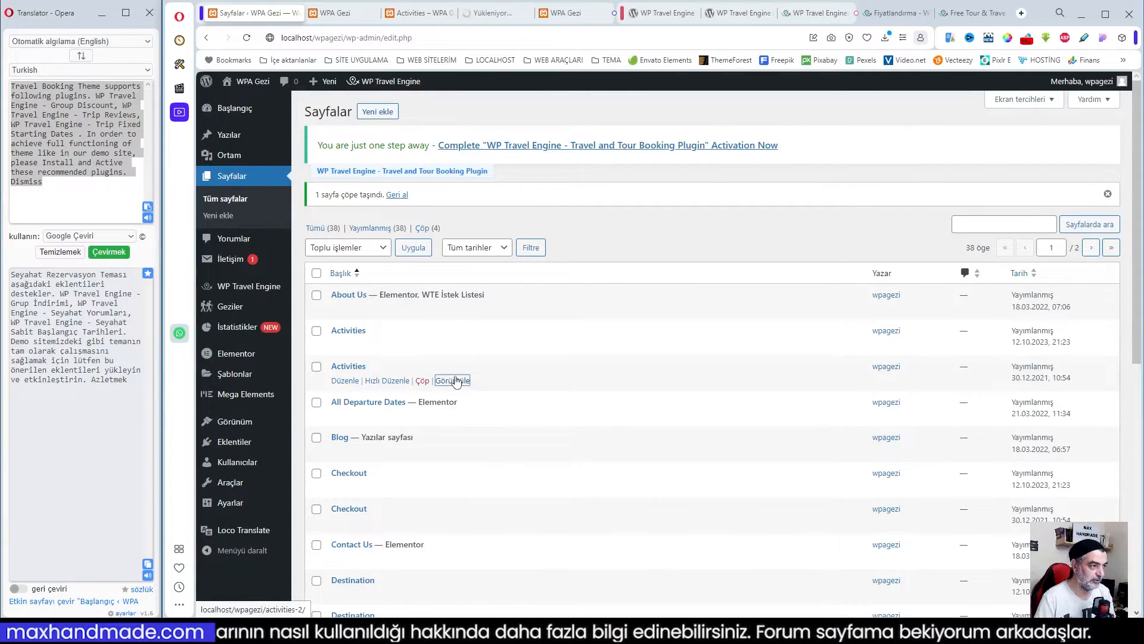
pyautogui.click(488, 13)
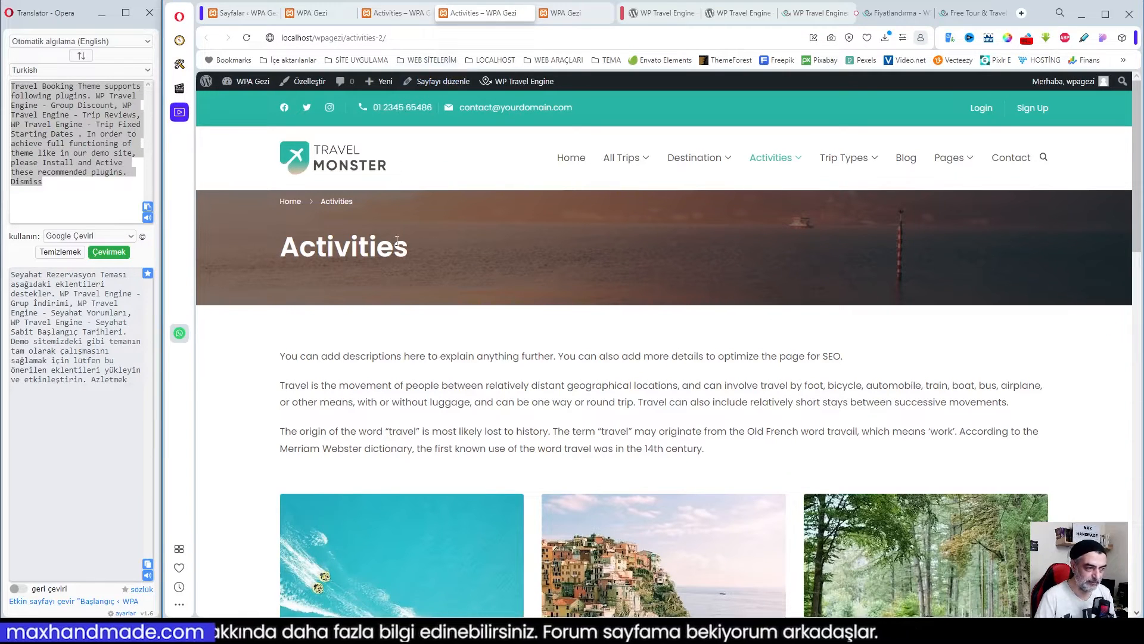
pyautogui.scroll(-1, 440, 236)
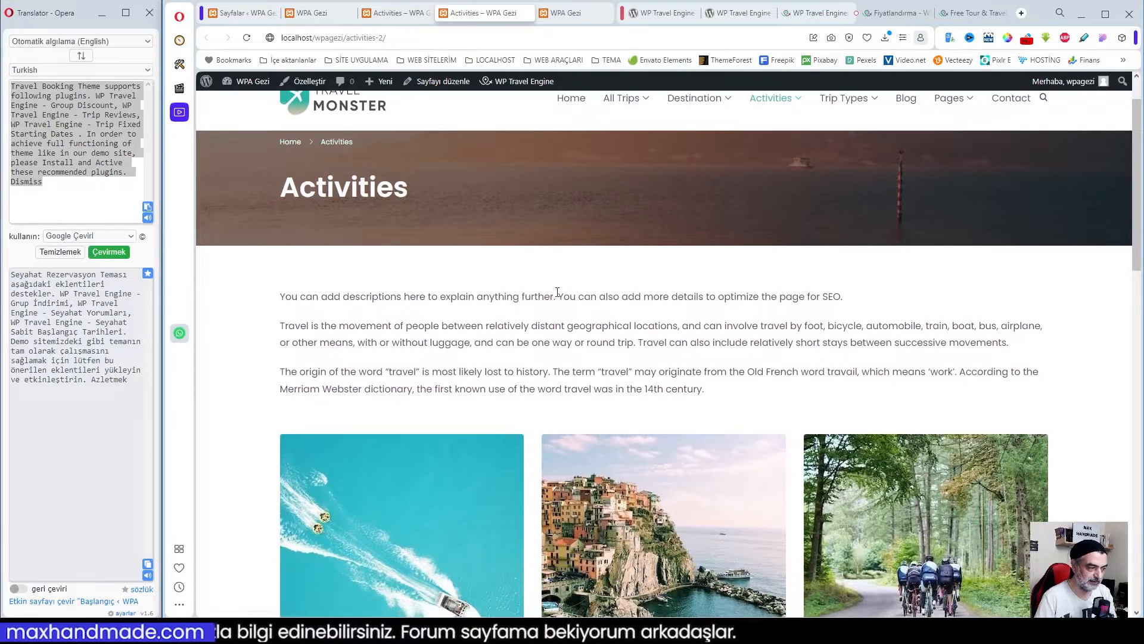
pyautogui.scroll(-3, 619, 378)
pyautogui.scroll(-9, 656, 349)
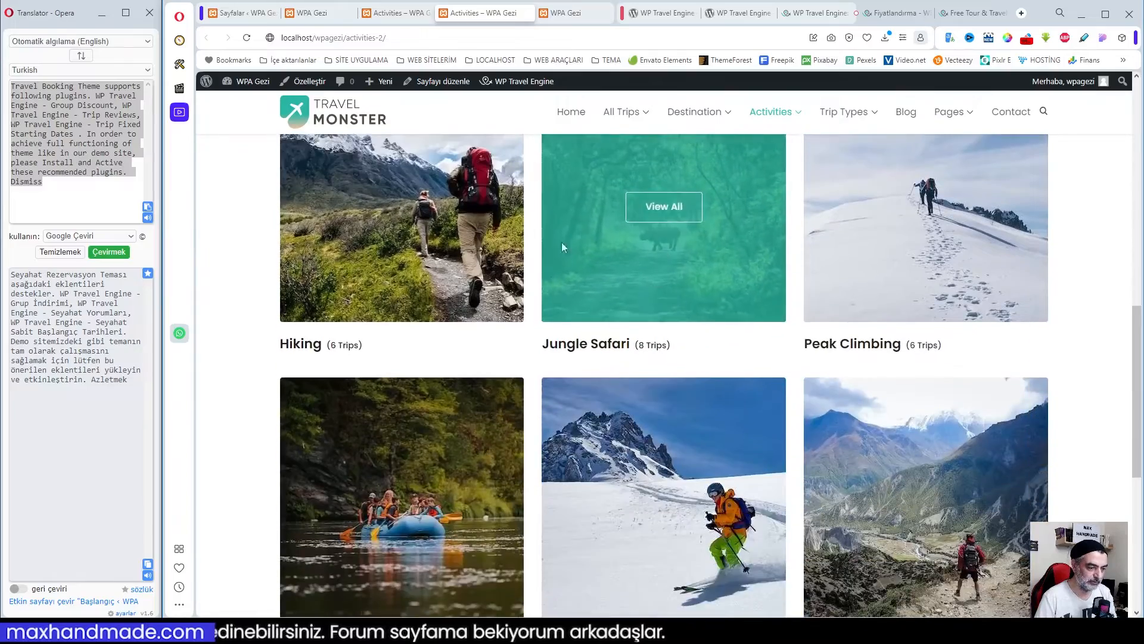
pyautogui.scroll(5, 684, 277)
pyautogui.scroll(8, 689, 282)
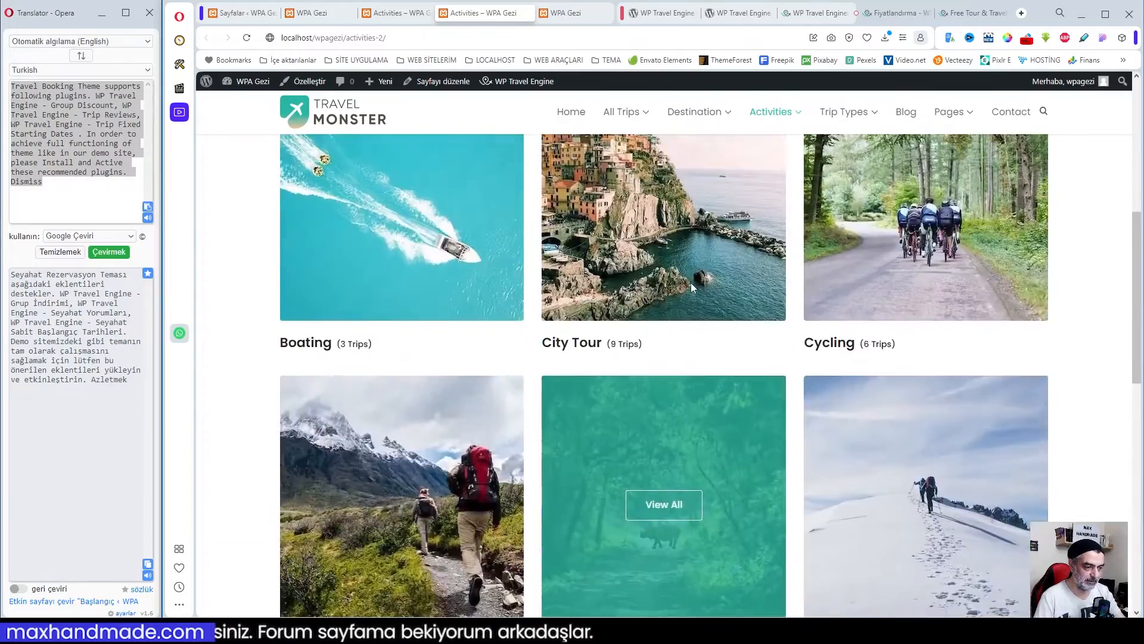
pyautogui.scroll(-3, 691, 286)
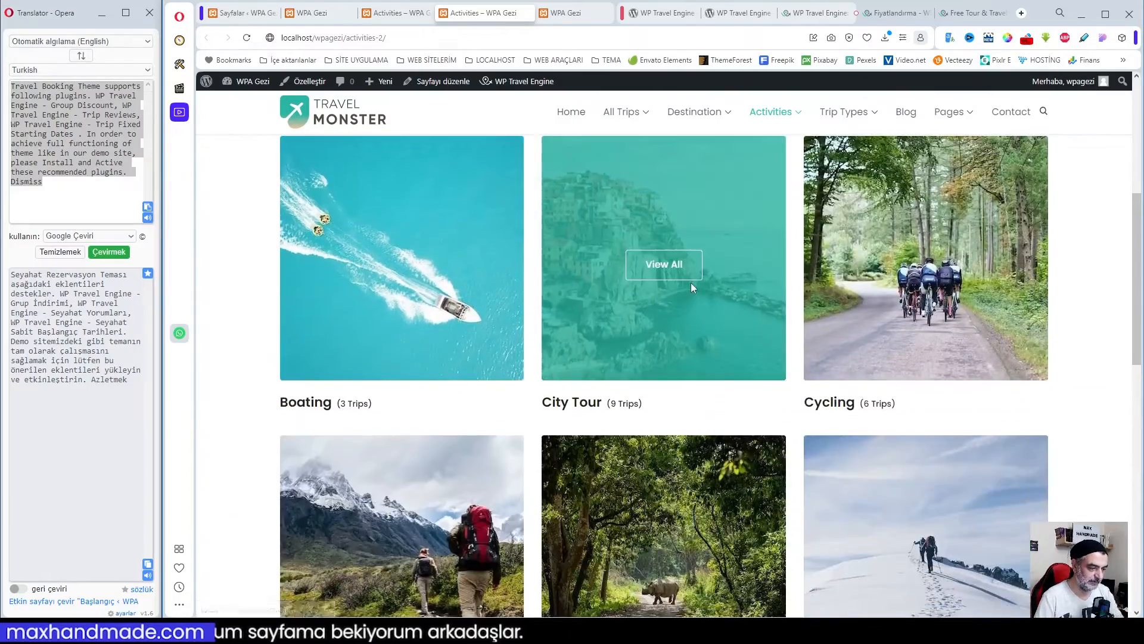
pyautogui.scroll(5, 691, 282)
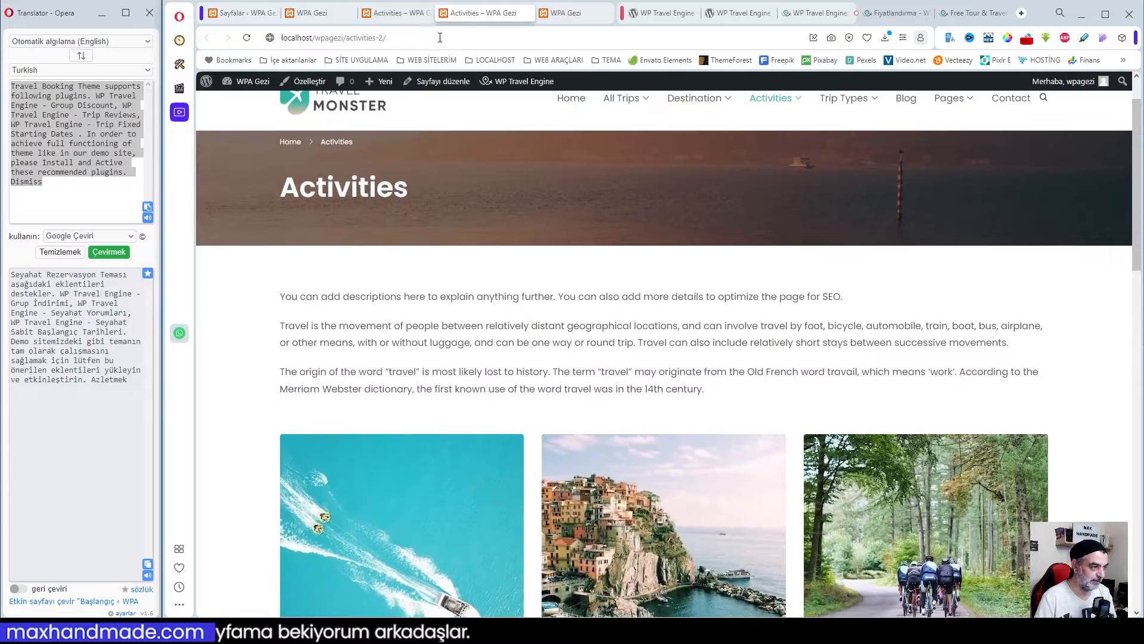
# - Compare the two live Activities pages and their URLs to decide which duplicate to keep
pyautogui.click(394, 13)
pyautogui.click(483, 14)
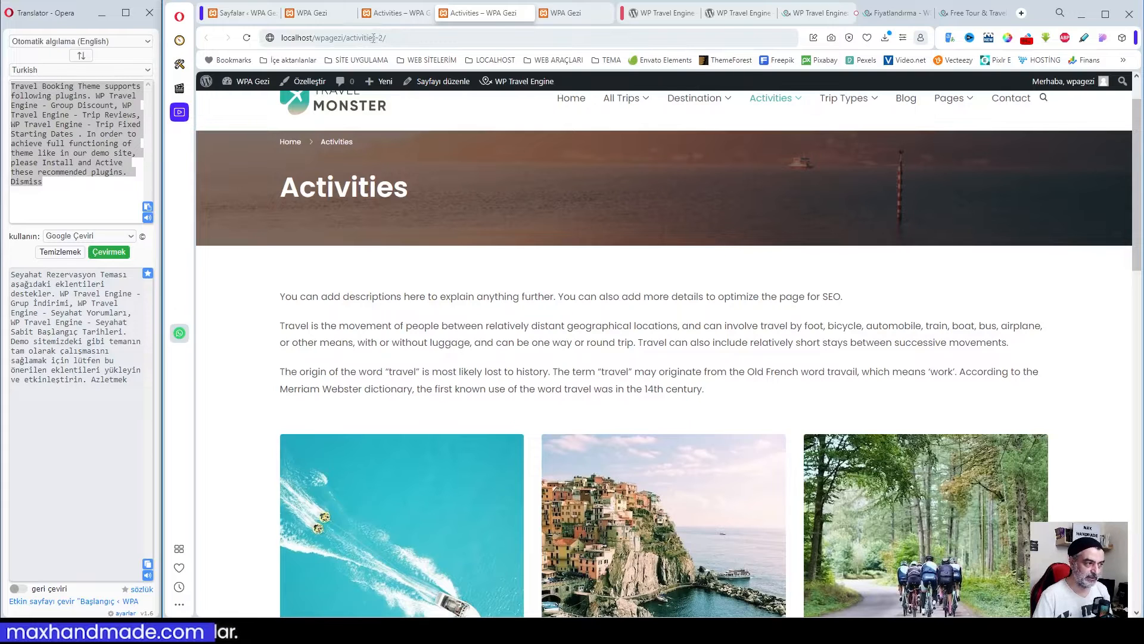
pyautogui.click(239, 13)
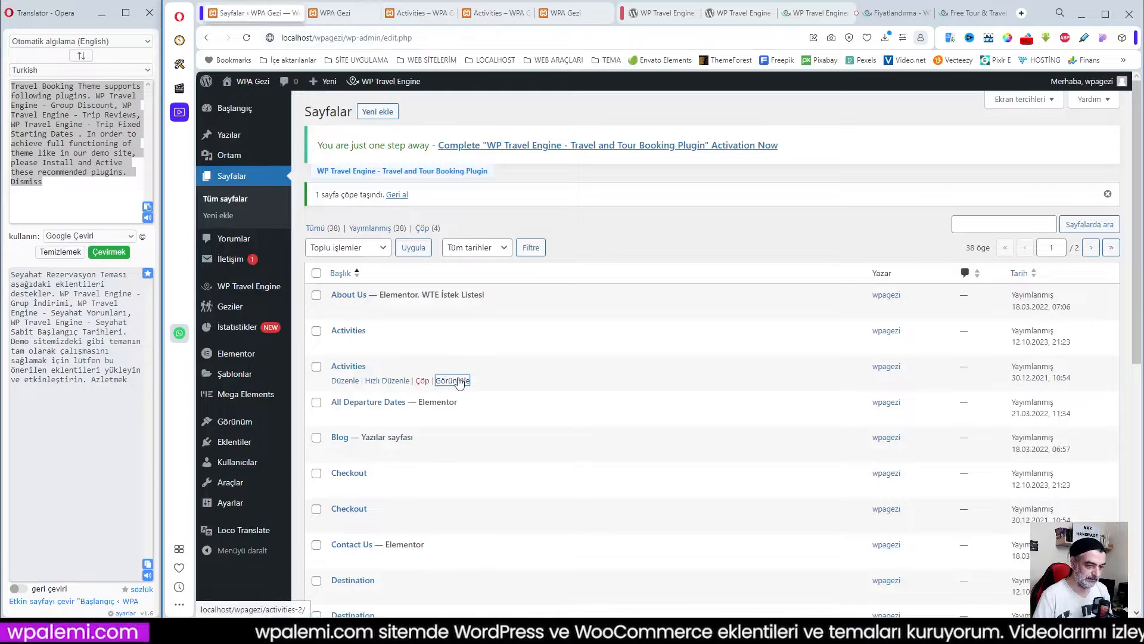
pyautogui.click(432, 14)
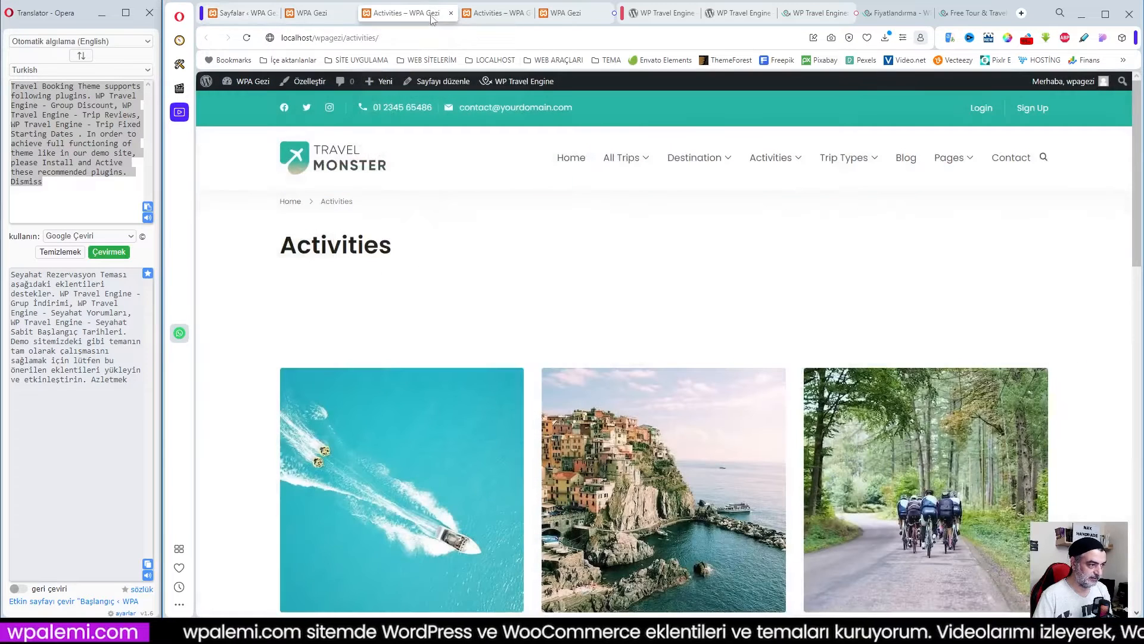
pyautogui.click(487, 14)
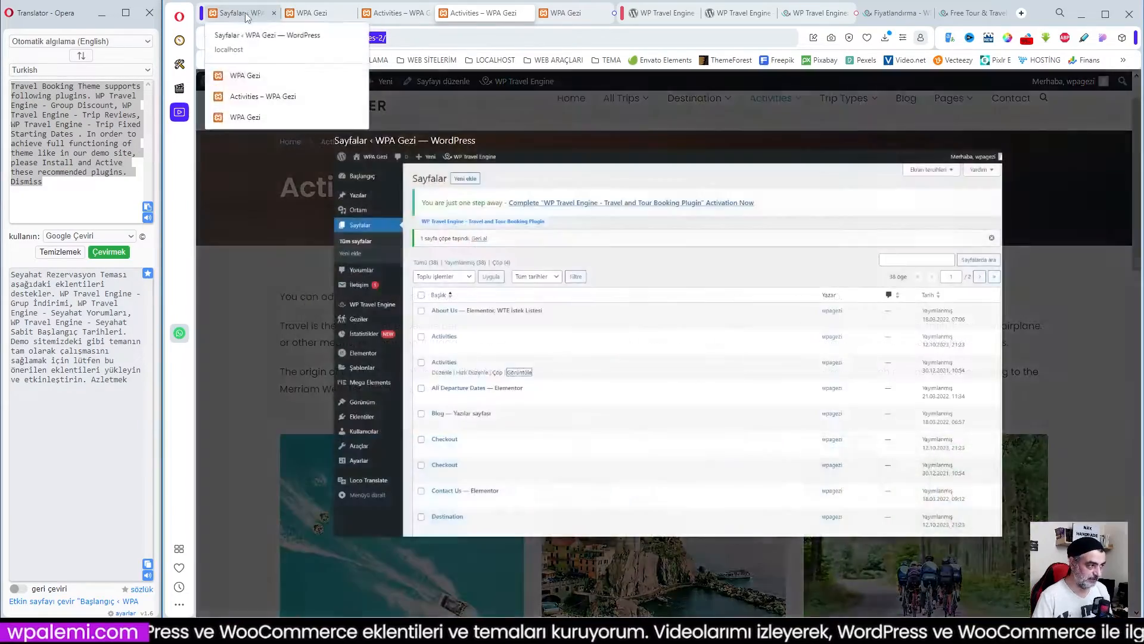
# - Move the duplicate Activities page dated 12.10.2023 to the trash and close its live view
pyautogui.click(246, 17)
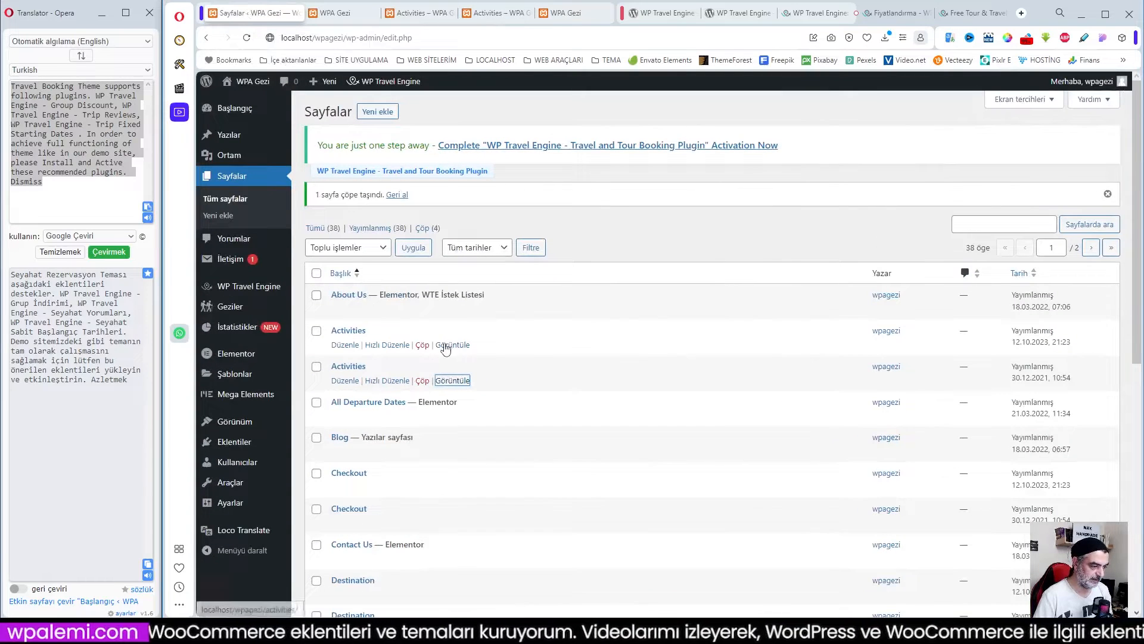
pyautogui.click(423, 346)
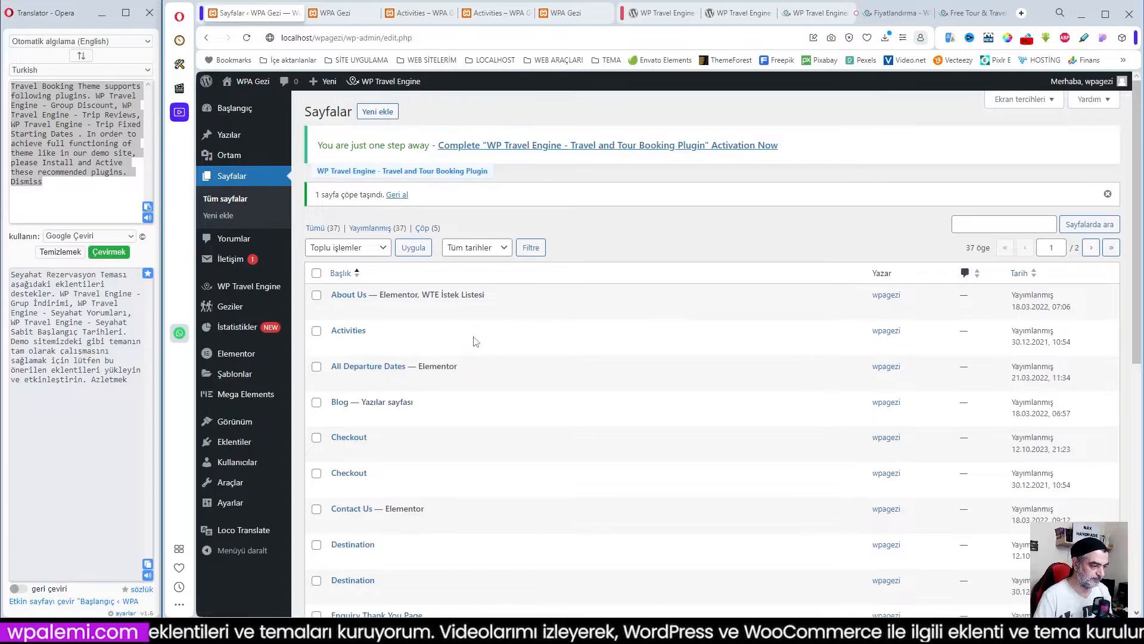
pyautogui.click(412, 12)
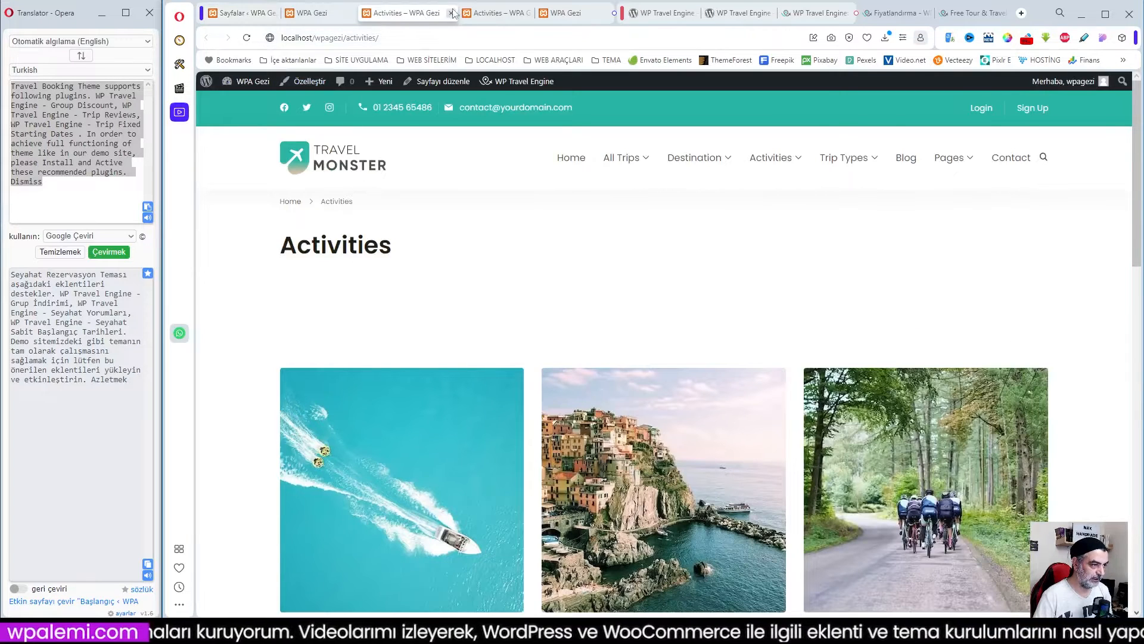
pyautogui.click(451, 12)
pyautogui.click(421, 15)
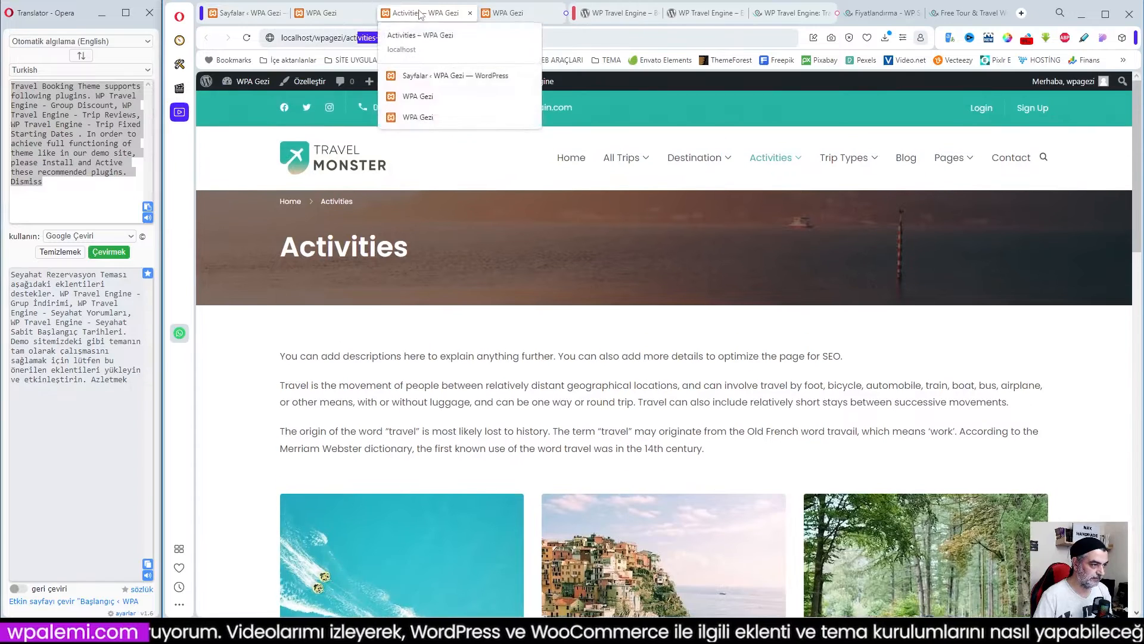
# - Open the remaining Activities page in the editor and change its title to "Aktiviteler"
pyautogui.click(266, 11)
pyautogui.moveTo(351, 349)
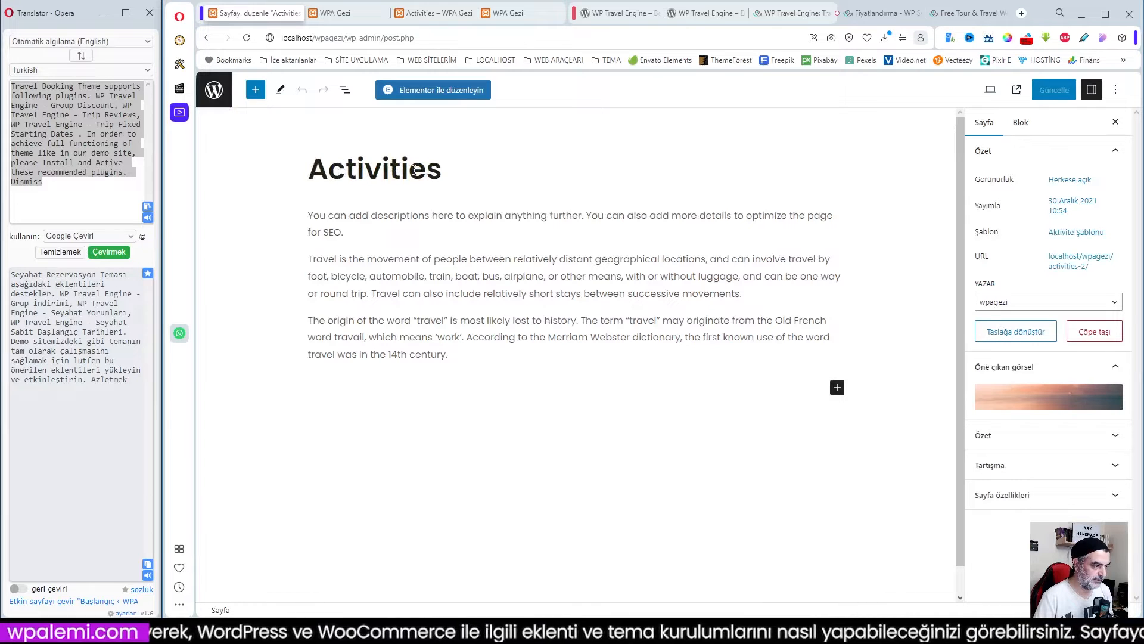
pyautogui.moveTo(445, 168); pyautogui.dragTo(332, 169)
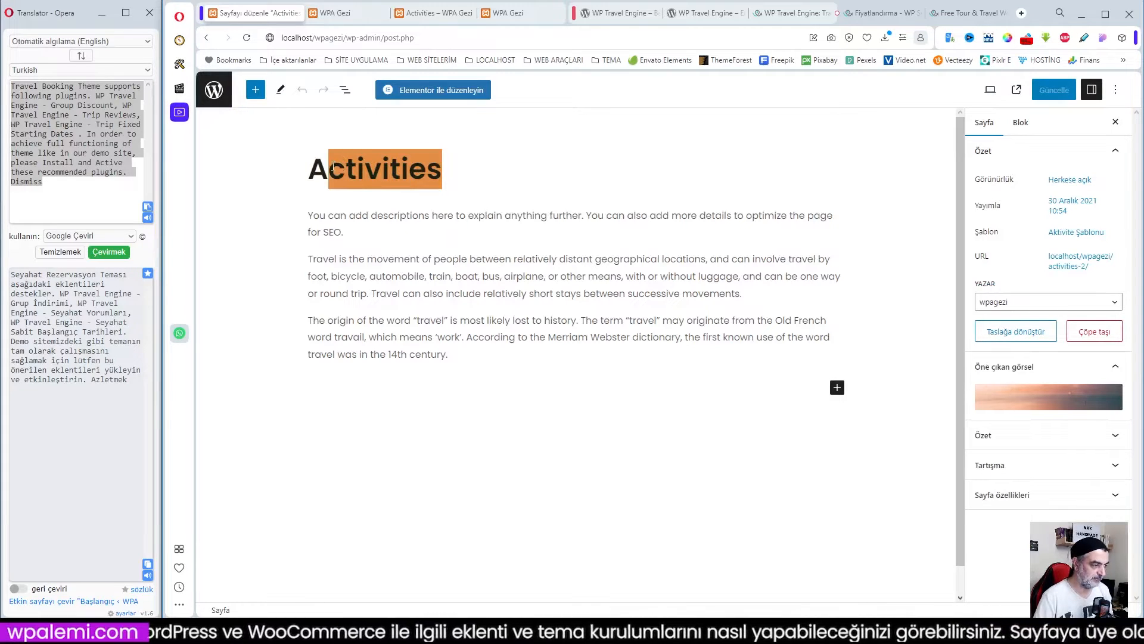
pyautogui.write('kti')
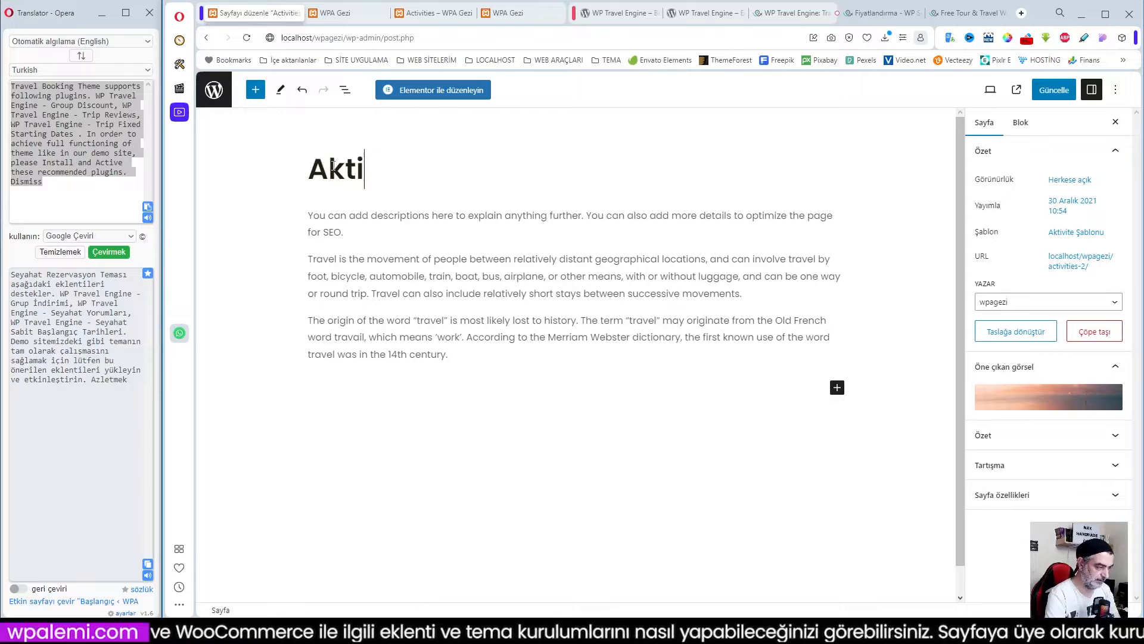
pyautogui.write('viteler')
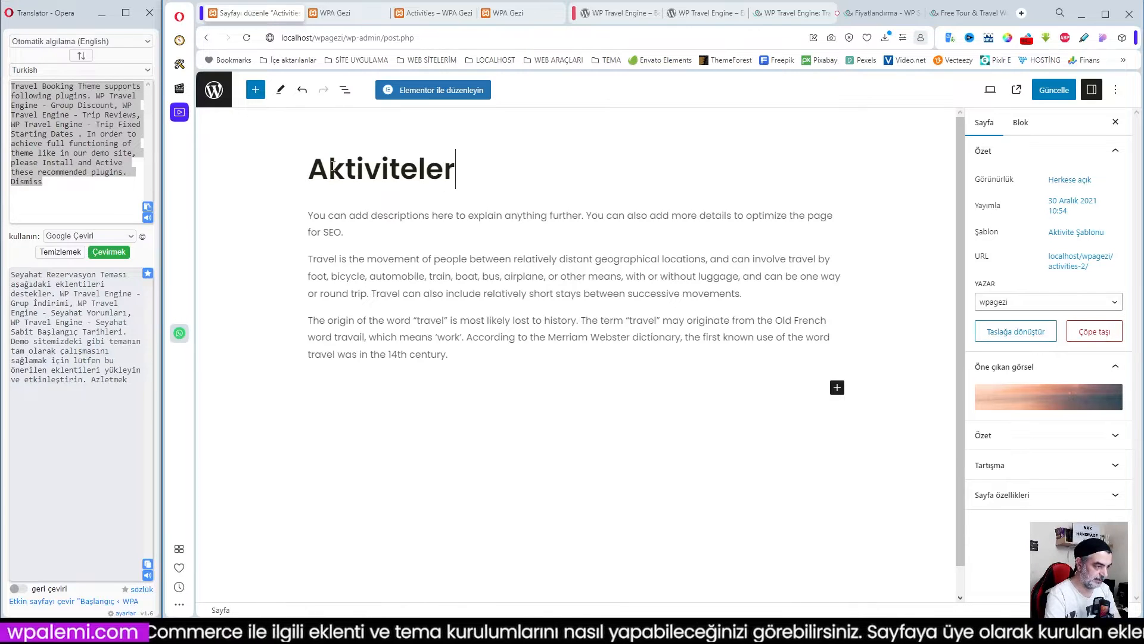
# - Examine the page's description paragraphs in the editor and compare them with the text and activity cards on its live version
pyautogui.click(375, 255)
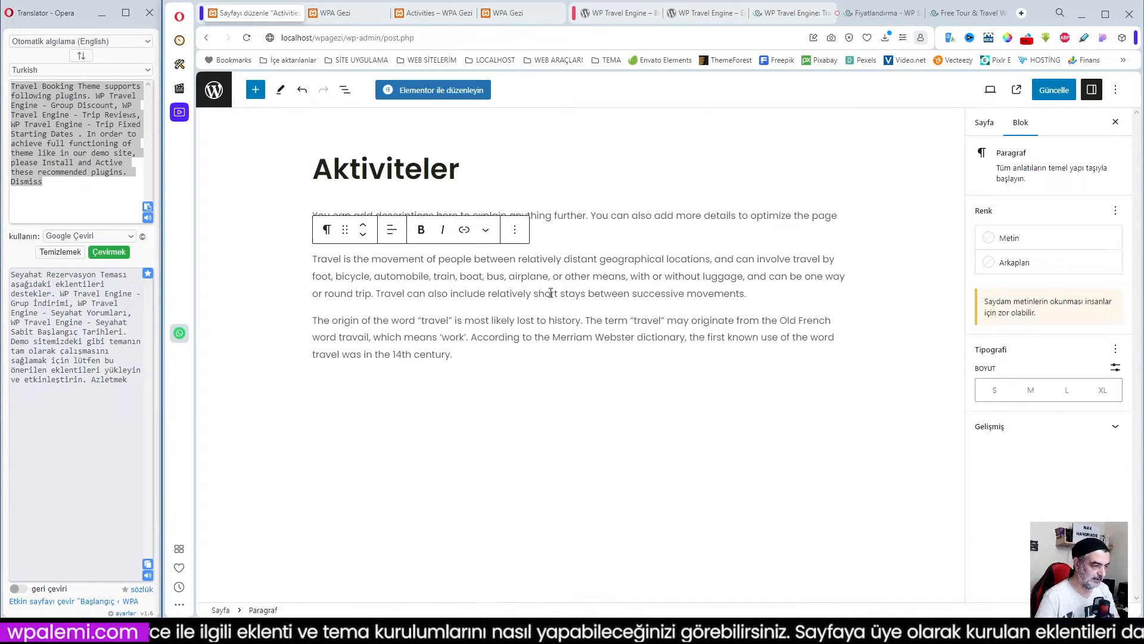
pyautogui.click(652, 301)
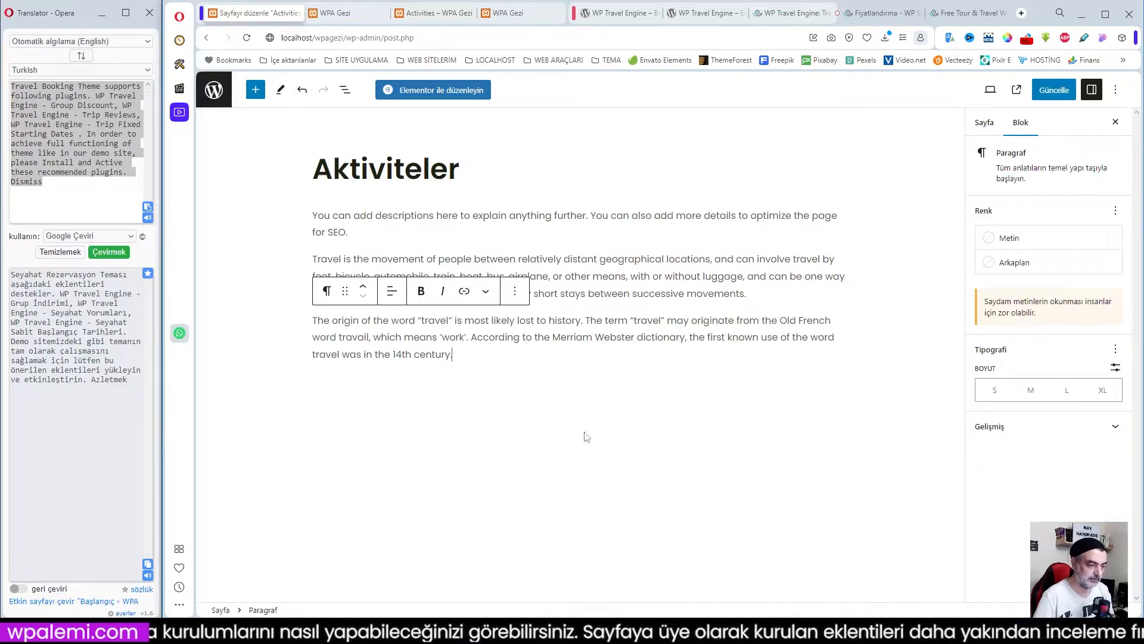
pyautogui.click(513, 417)
pyautogui.scroll(-1, 581, 410)
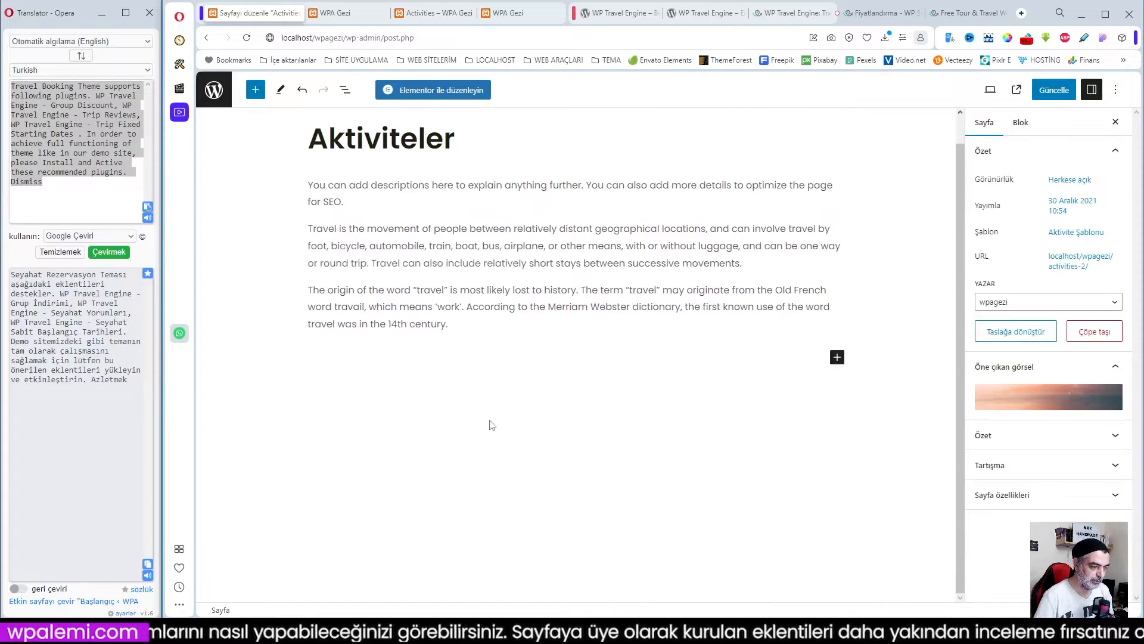
pyautogui.scroll(1, 709, 405)
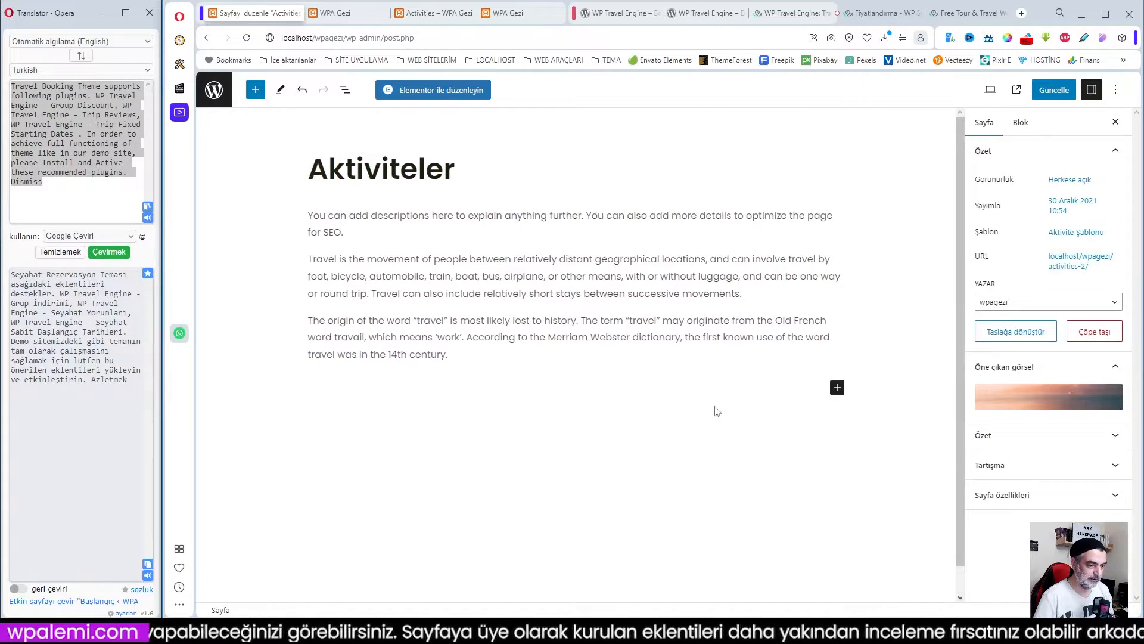
pyautogui.click(430, 12)
pyautogui.scroll(-5, 516, 460)
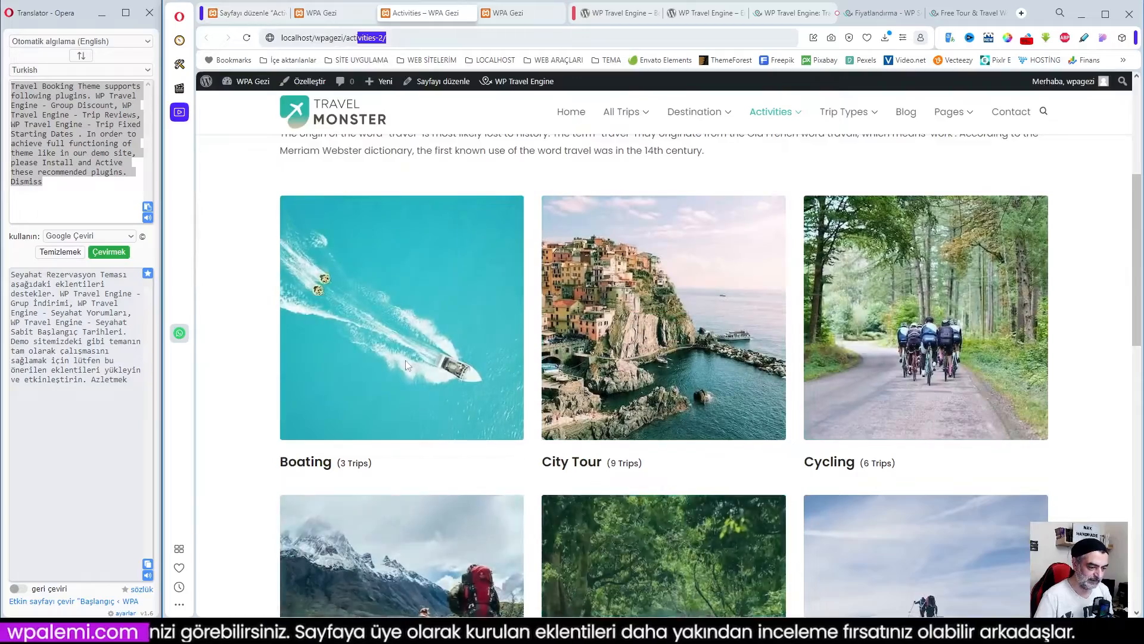
pyautogui.scroll(-5, 516, 461)
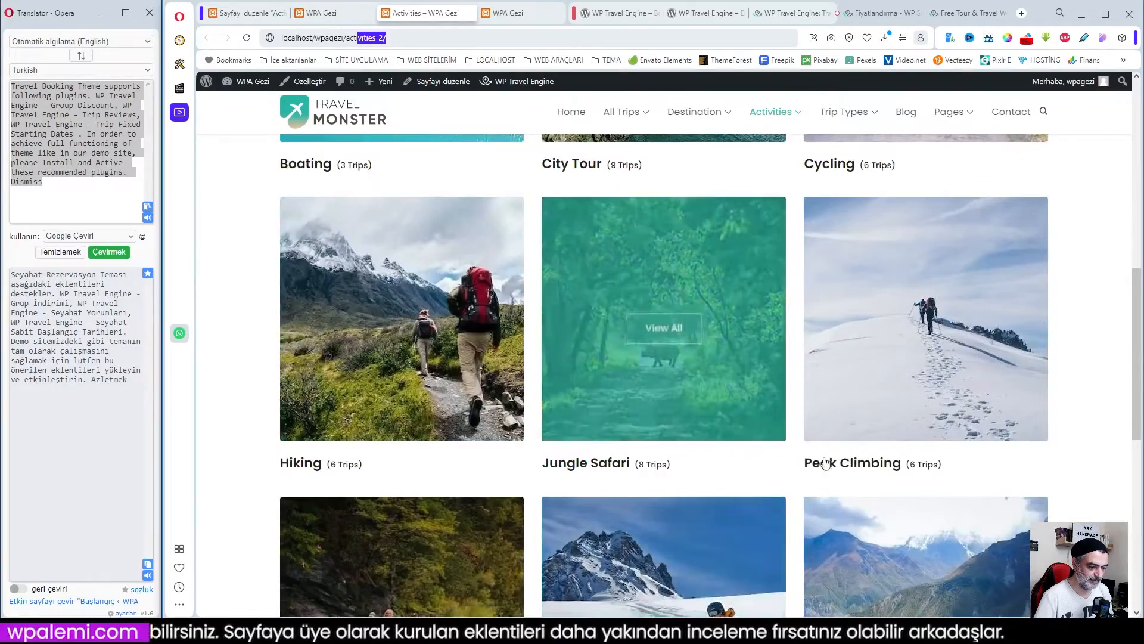
pyautogui.scroll(6, 681, 314)
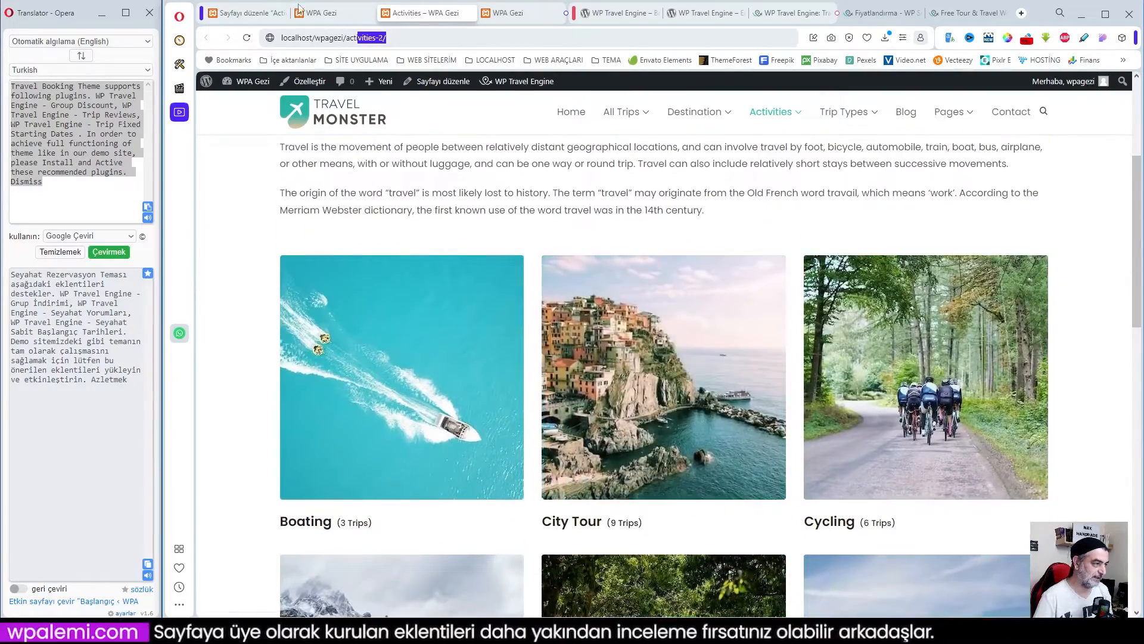
# - Clear the Aktiviteler page's custom permalink so the address follows the title, and update the page
pyautogui.click(249, 12)
pyautogui.click(1070, 263)
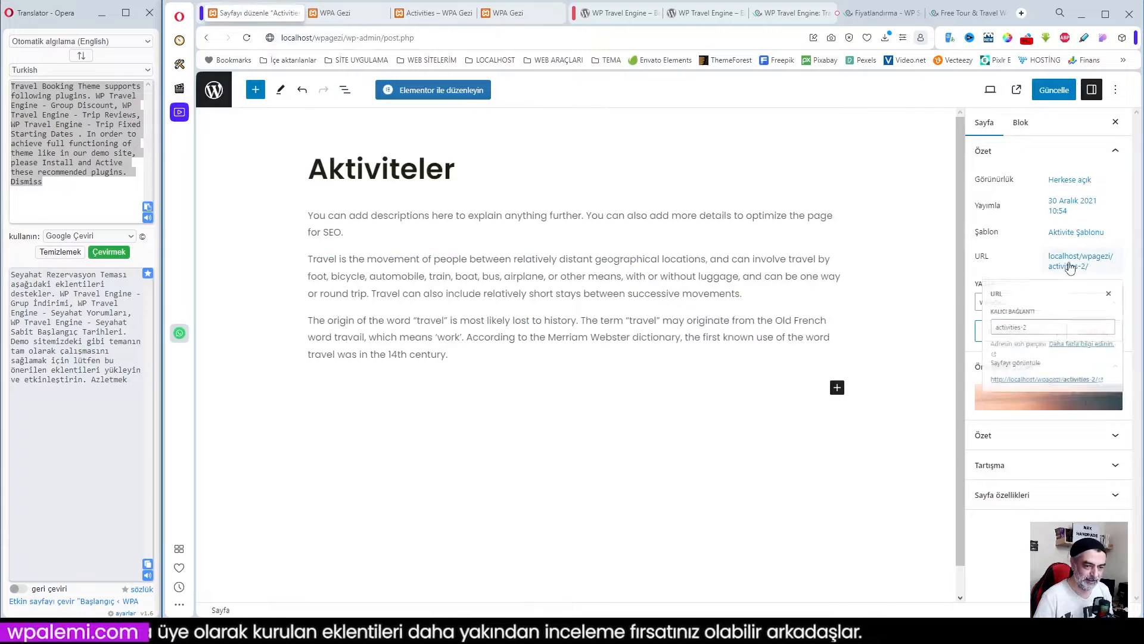
pyautogui.click(1033, 339)
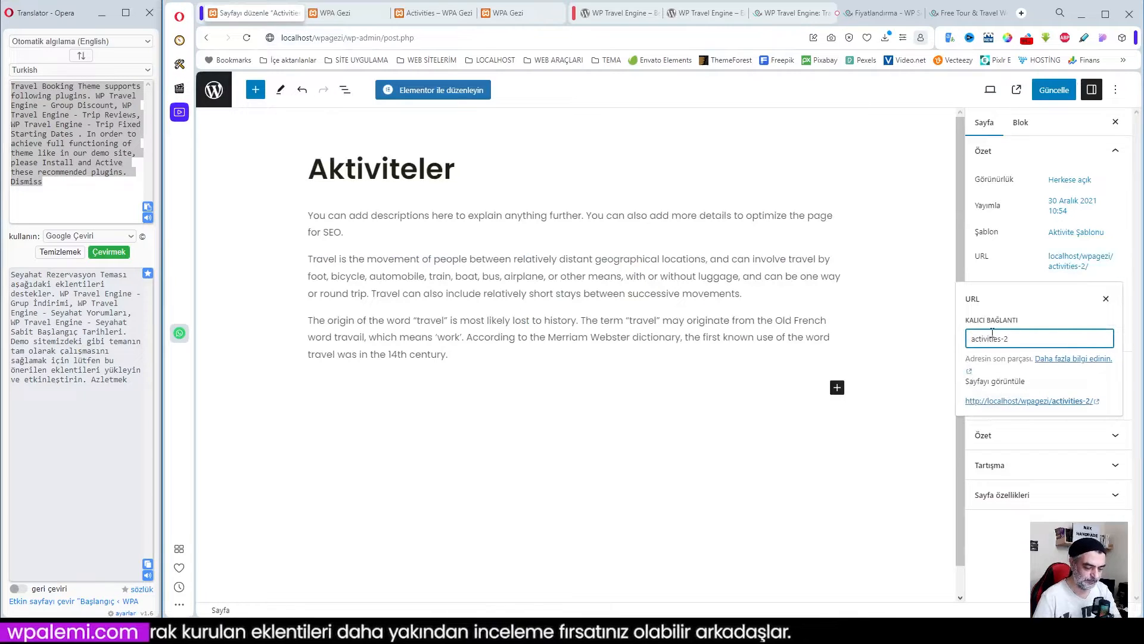
pyautogui.press('BackSpace')
pyautogui.press('BackSpace')
pyautogui.press('BackSpace')
pyautogui.press('BackSpace')
pyautogui.press('BackSpace')
pyautogui.press('BackSpace')
pyautogui.press('BackSpace')
pyautogui.press('BackSpace')
pyautogui.press('BackSpace')
pyautogui.press('BackSpace')
pyautogui.press('BackSpace')
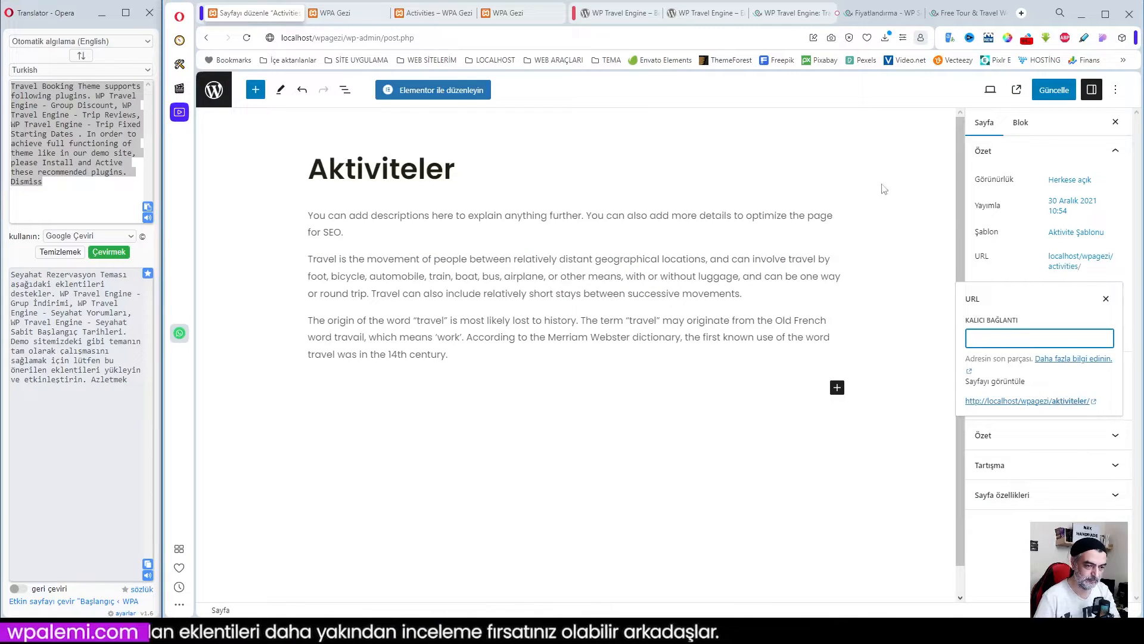
pyautogui.click(883, 189)
pyautogui.click(1057, 93)
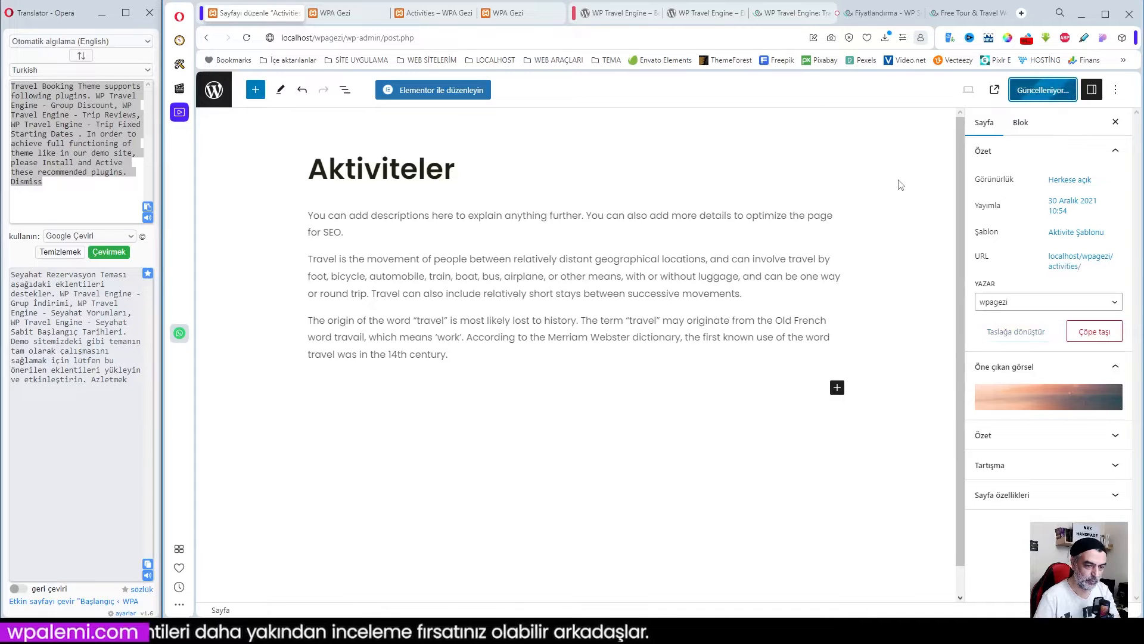
pyautogui.click(214, 90)
# - Reload the live Activities page at its old activities-2 address to check whether that address still works
pyautogui.click(428, 13)
pyautogui.moveTo(358, 37); pyautogui.dragTo(384, 52)
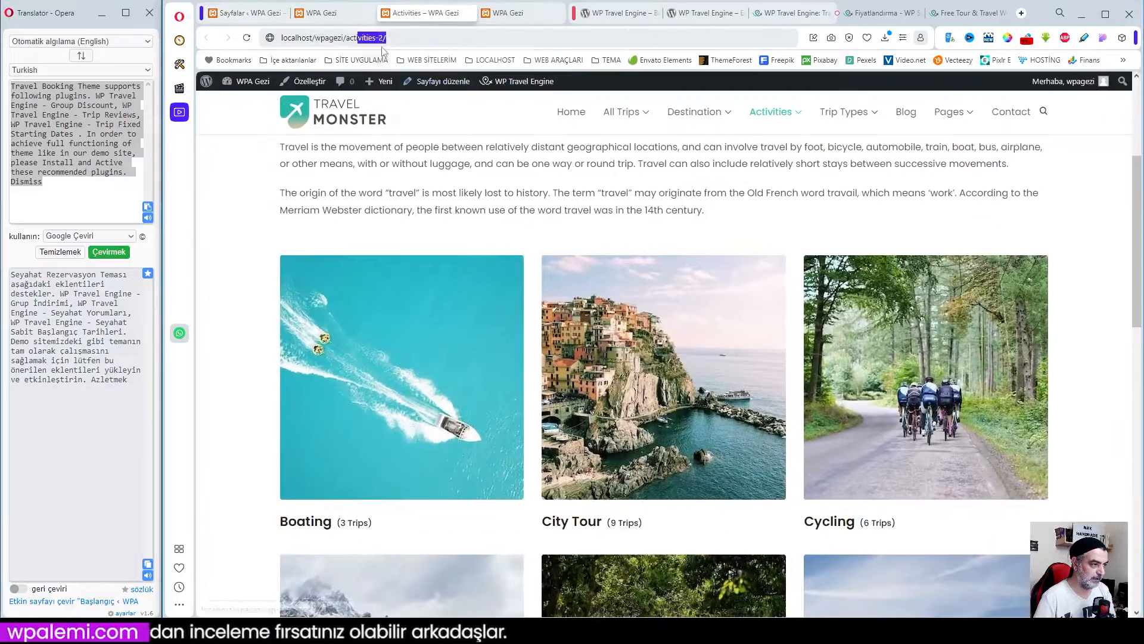
pyautogui.click(411, 37)
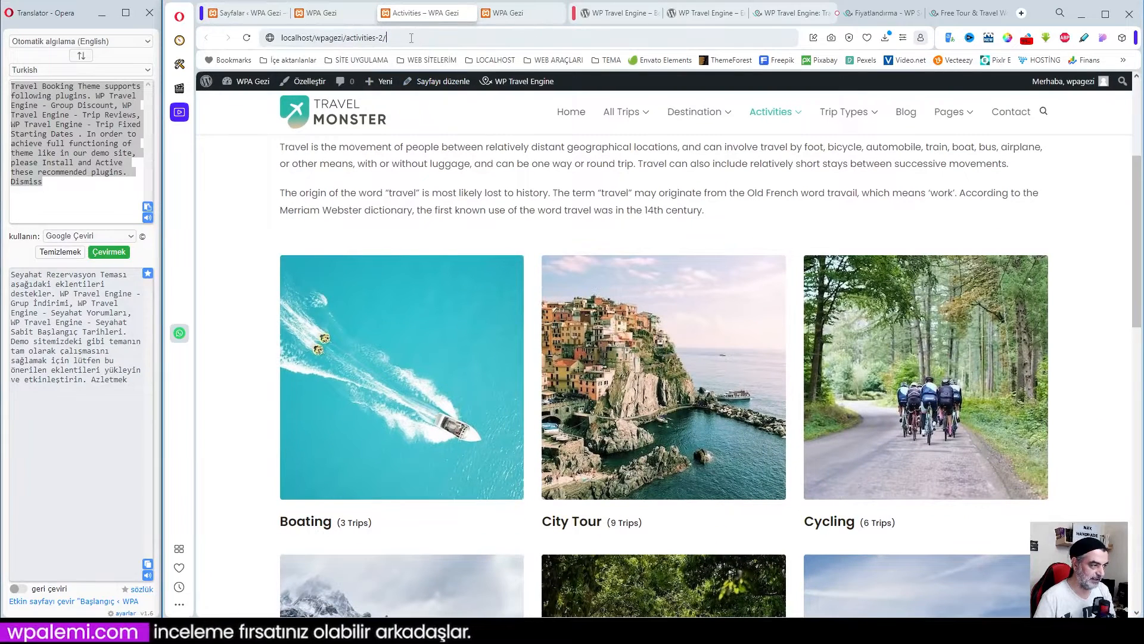
pyautogui.click(247, 38)
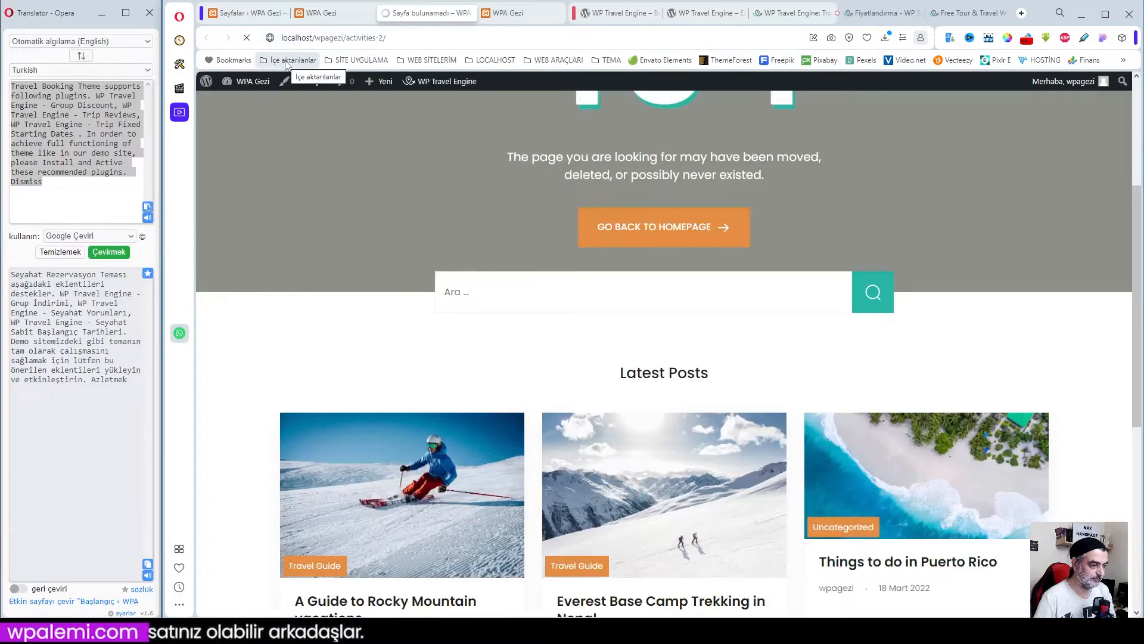
pyautogui.scroll(4, 585, 290)
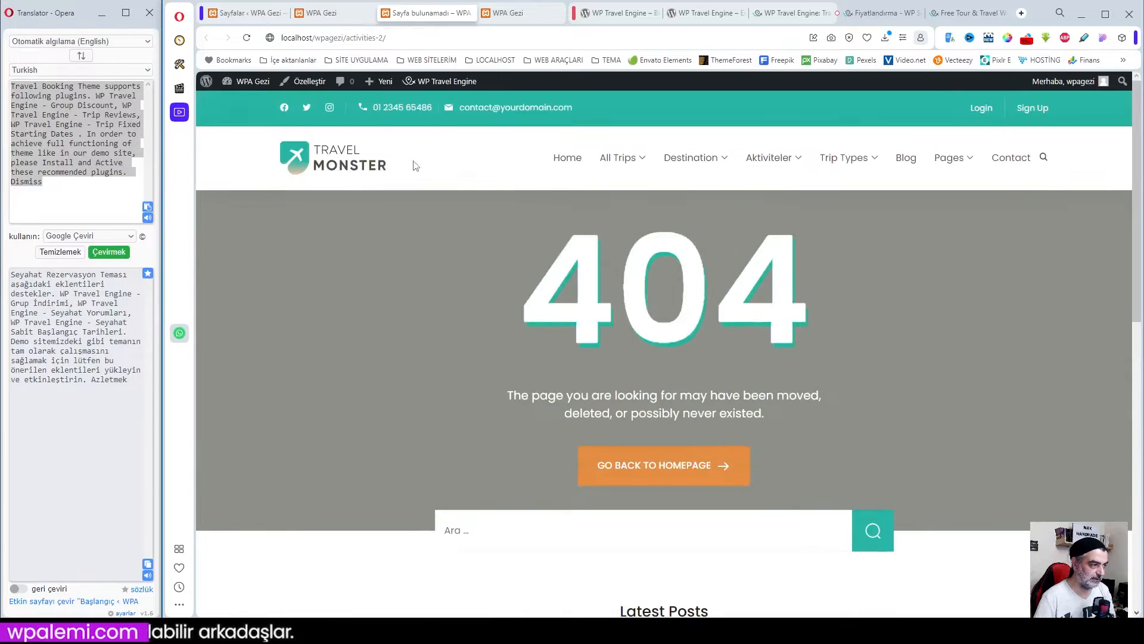
# - Try the live site's address localhost/wpagezi/activities/ without the numeric suffix
pyautogui.click(384, 39)
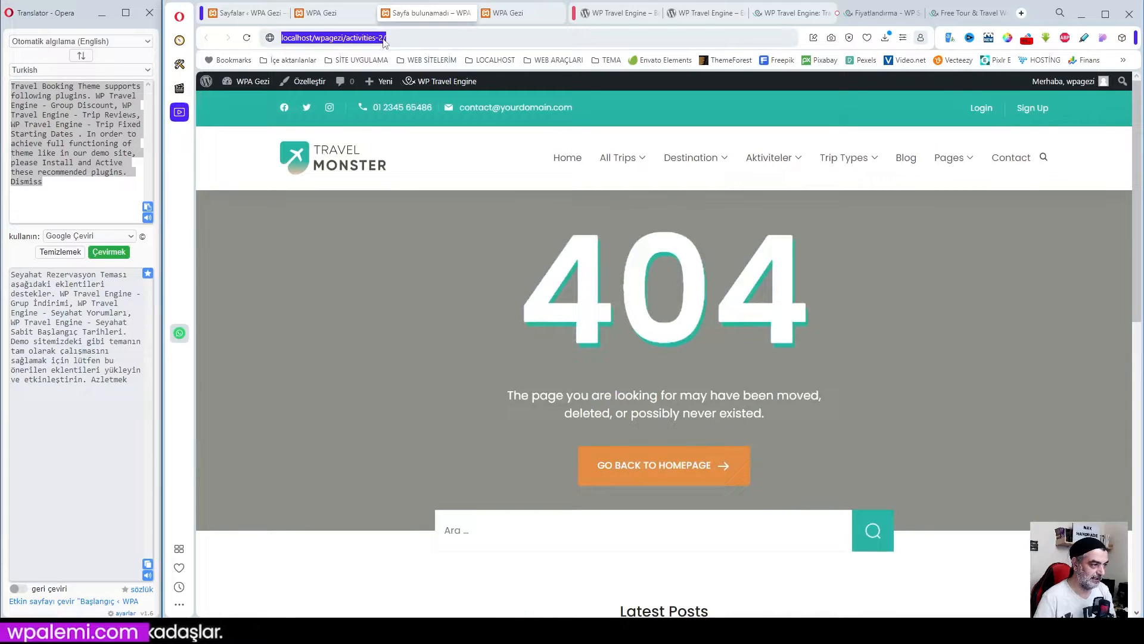
pyautogui.click(398, 41)
pyautogui.press('BackSpace')
pyautogui.press('BackSpace')
pyautogui.press('BackSpace')
pyautogui.write('/')
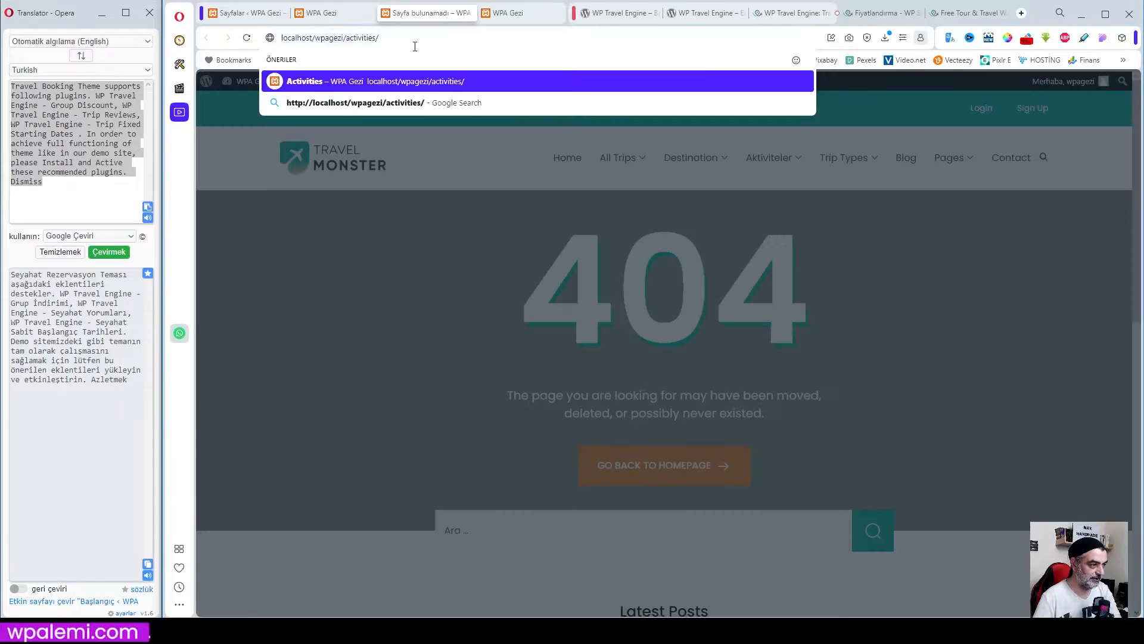
pyautogui.press('Return')
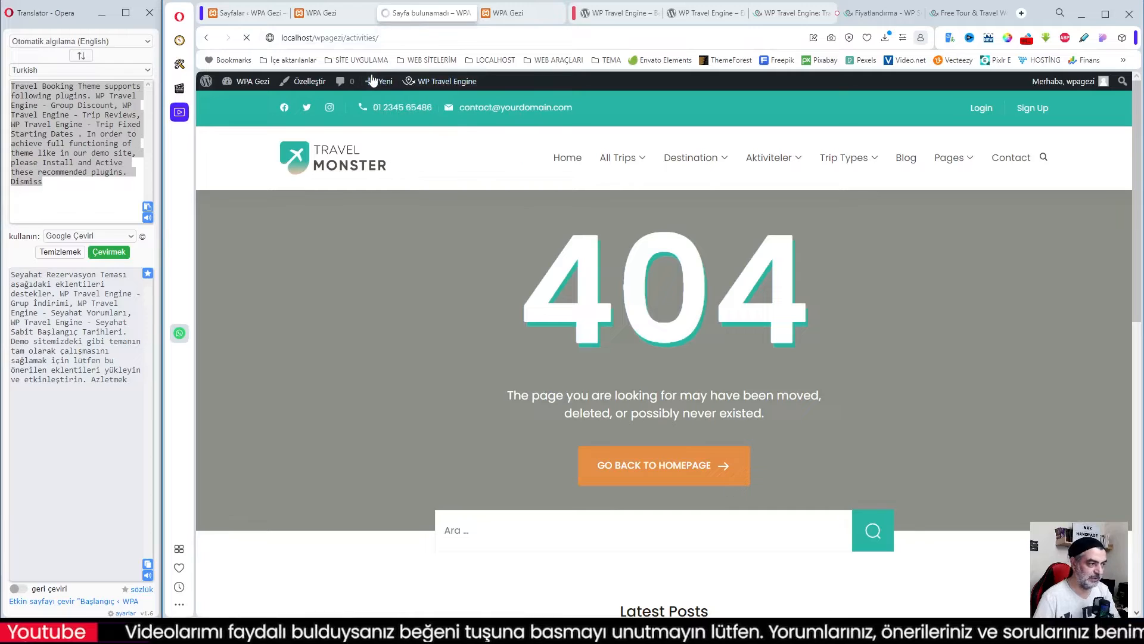
# - View the live Aktiviteler page from the page list and close the view of the outdated activities address
pyautogui.click(245, 13)
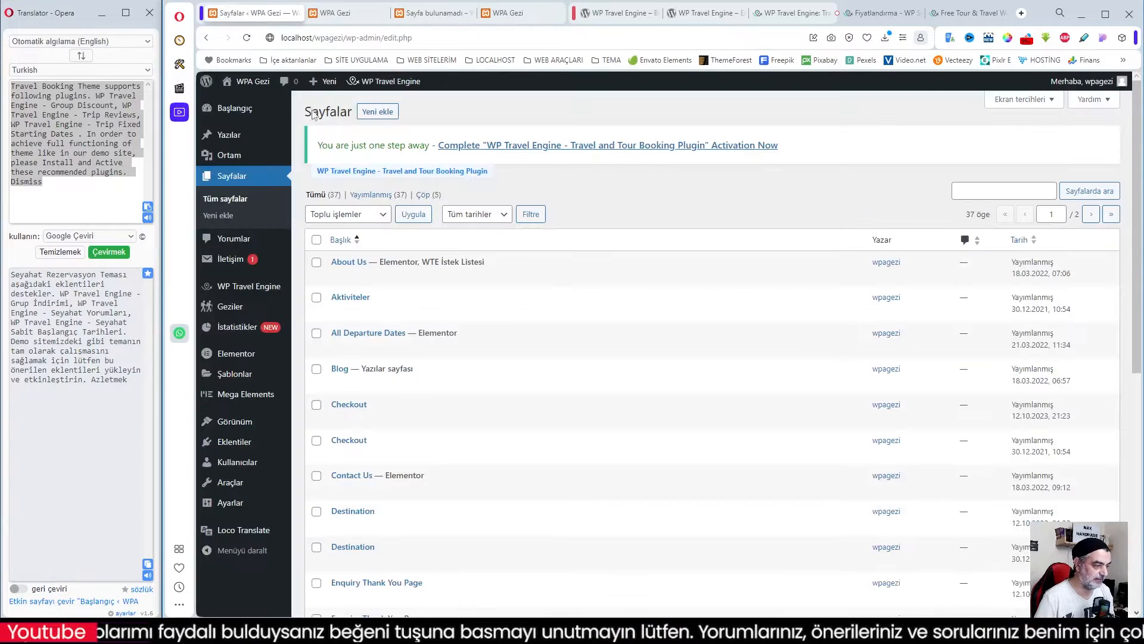
pyautogui.click(450, 311)
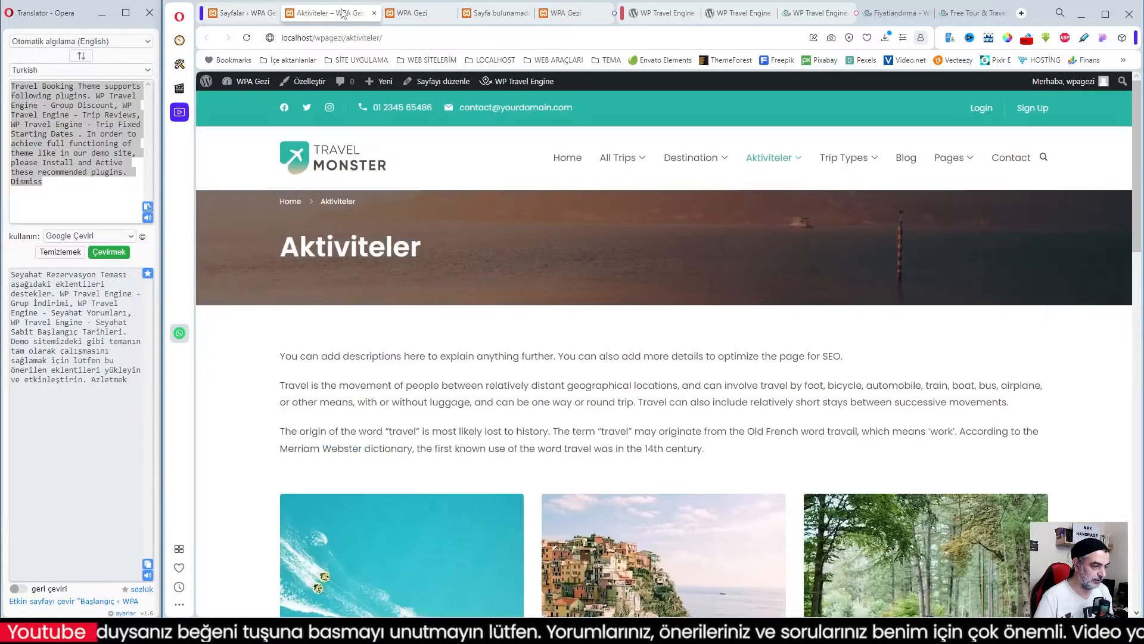
pyautogui.click(484, 14)
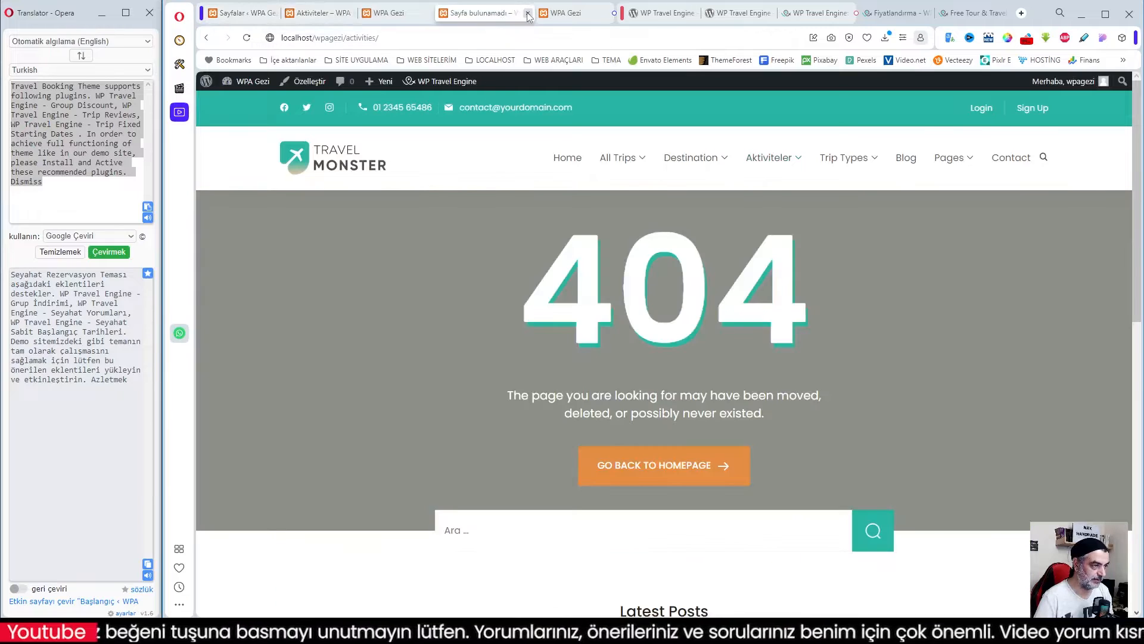
pyautogui.click(527, 14)
pyautogui.click(247, 13)
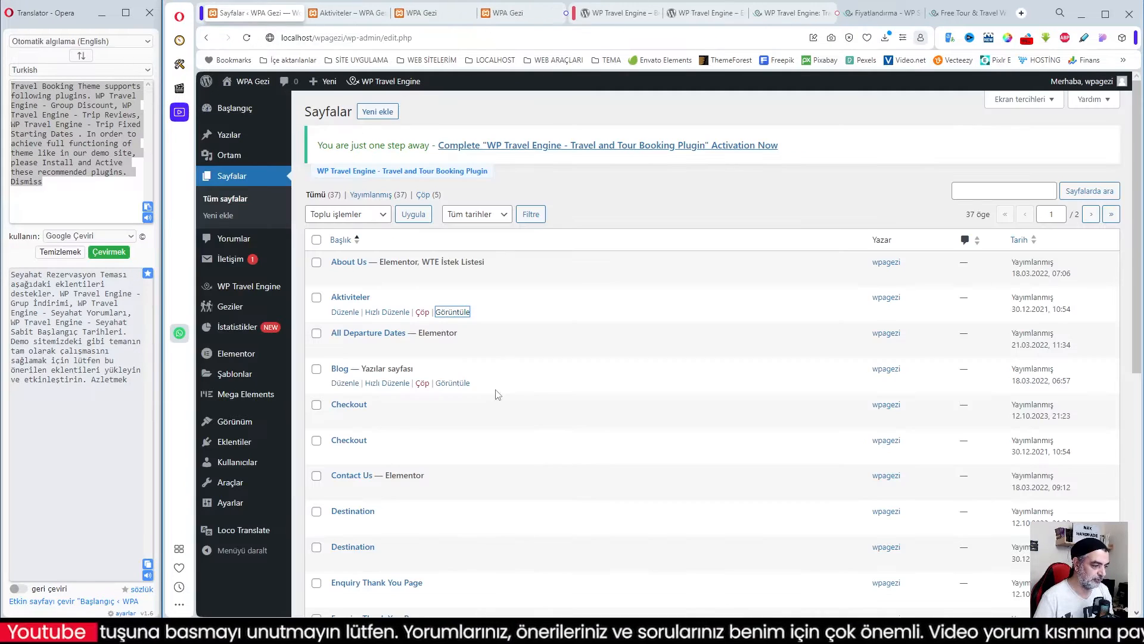
# - Open the page for adding new plugins and start a plugin search
pyautogui.moveTo(234, 441)
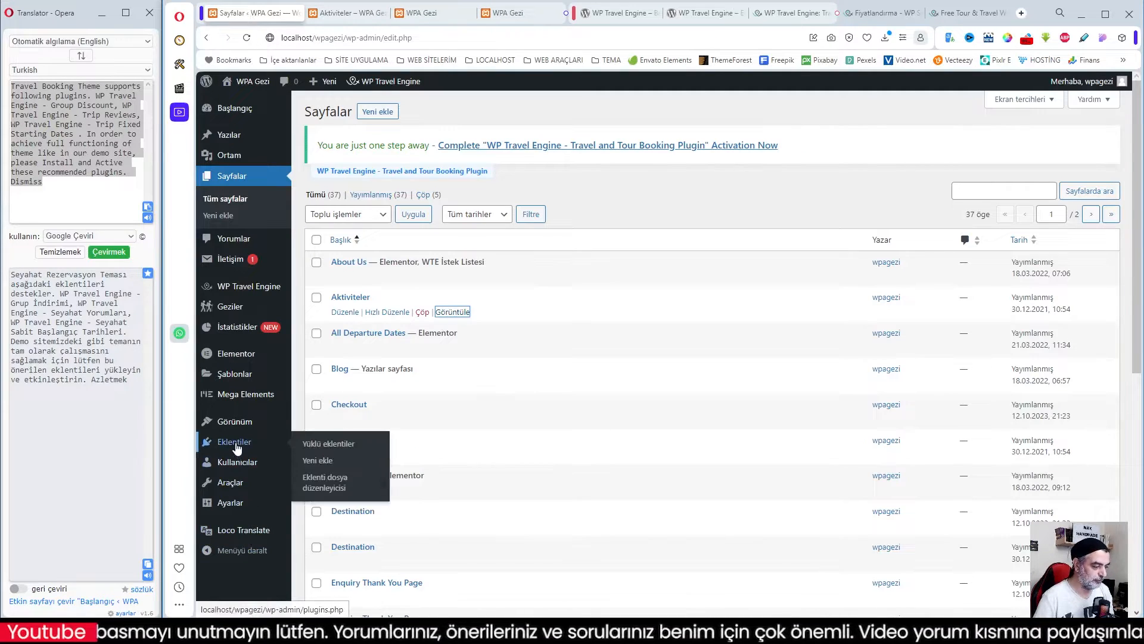
pyautogui.click(325, 463)
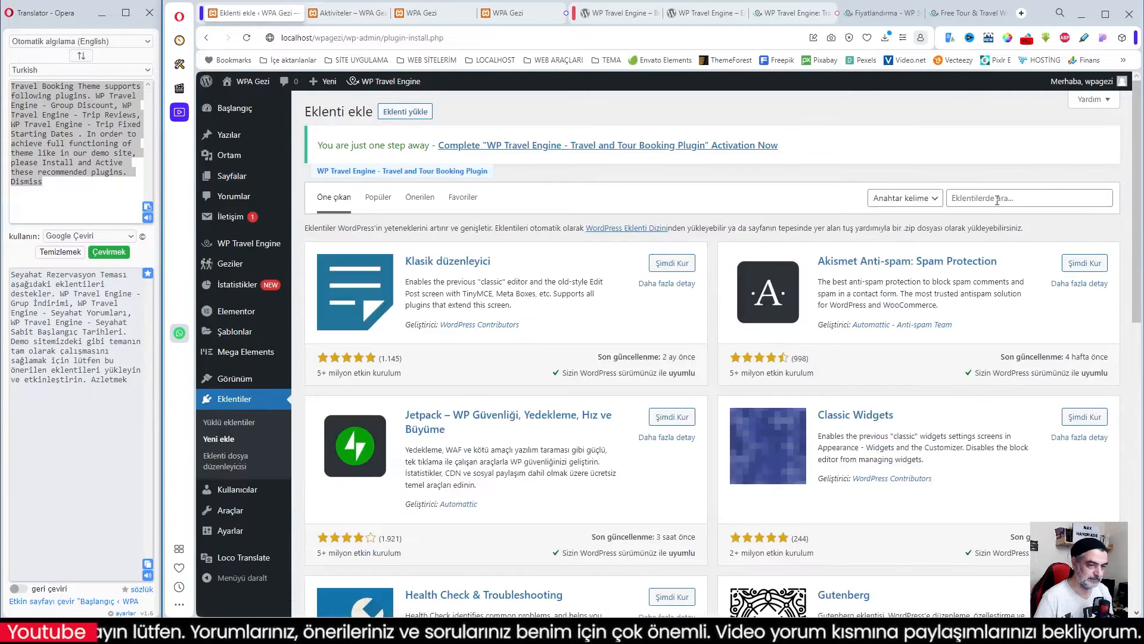
pyautogui.click(997, 199)
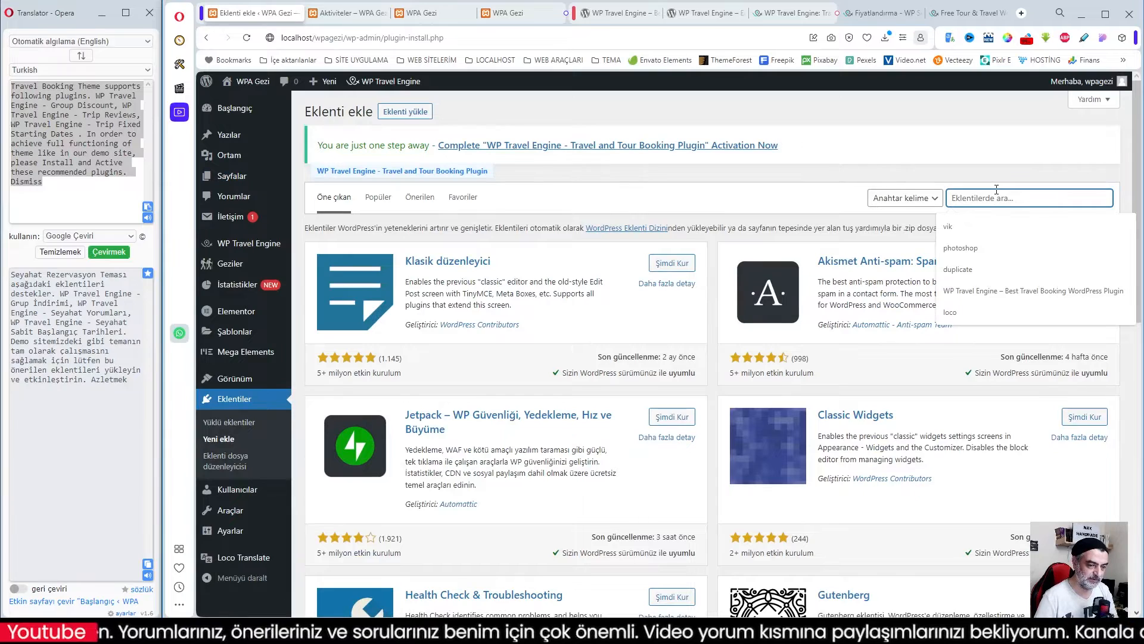
# - Search the plugin directory for "litespeed", then install and activate the LiteSpeed Cache plugin
pyautogui.write('lite')
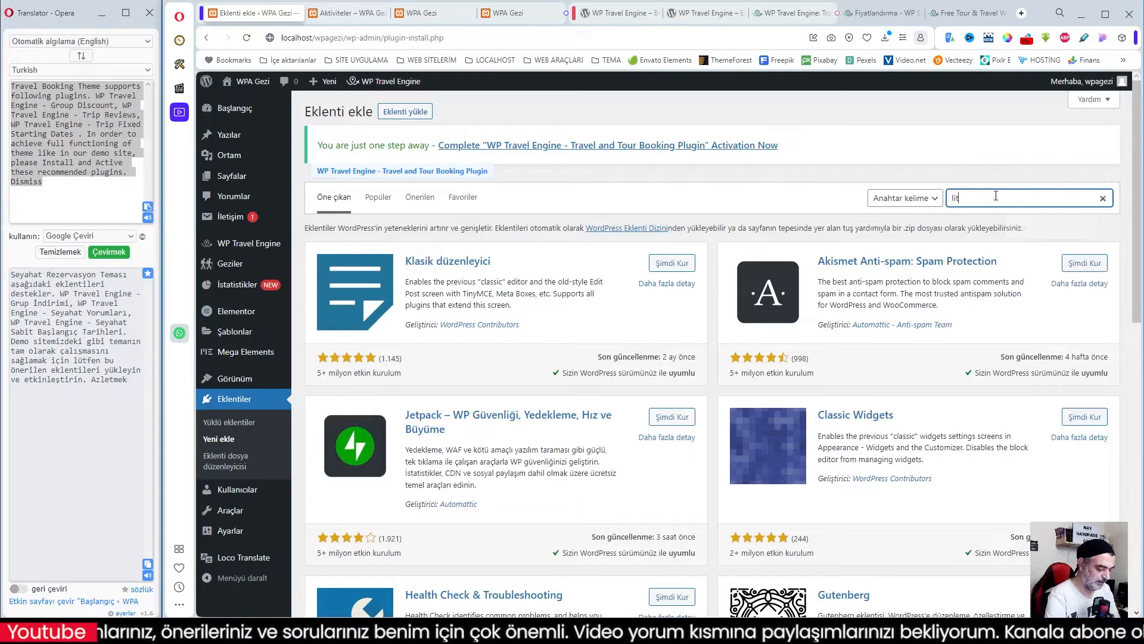
pyautogui.write('speed')
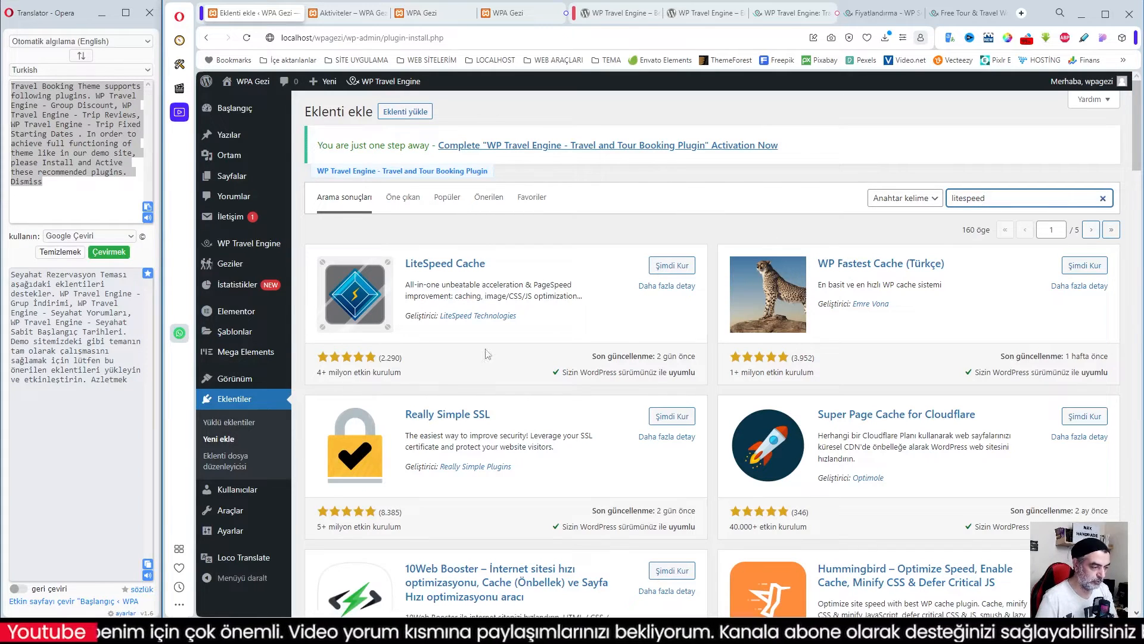
pyautogui.click(685, 272)
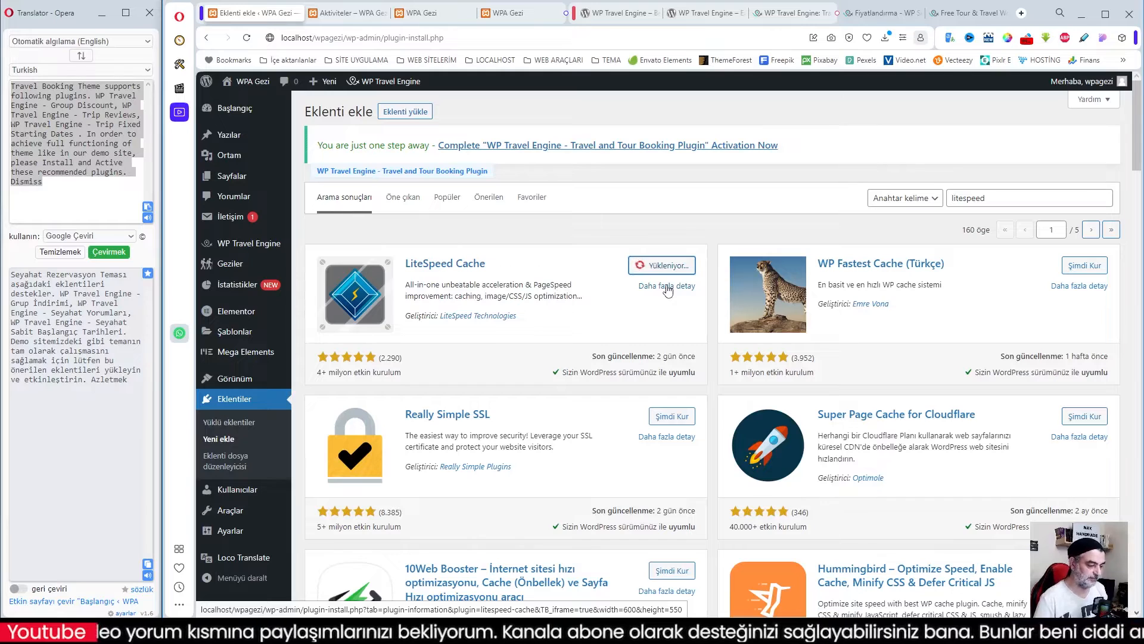
pyautogui.click(670, 267)
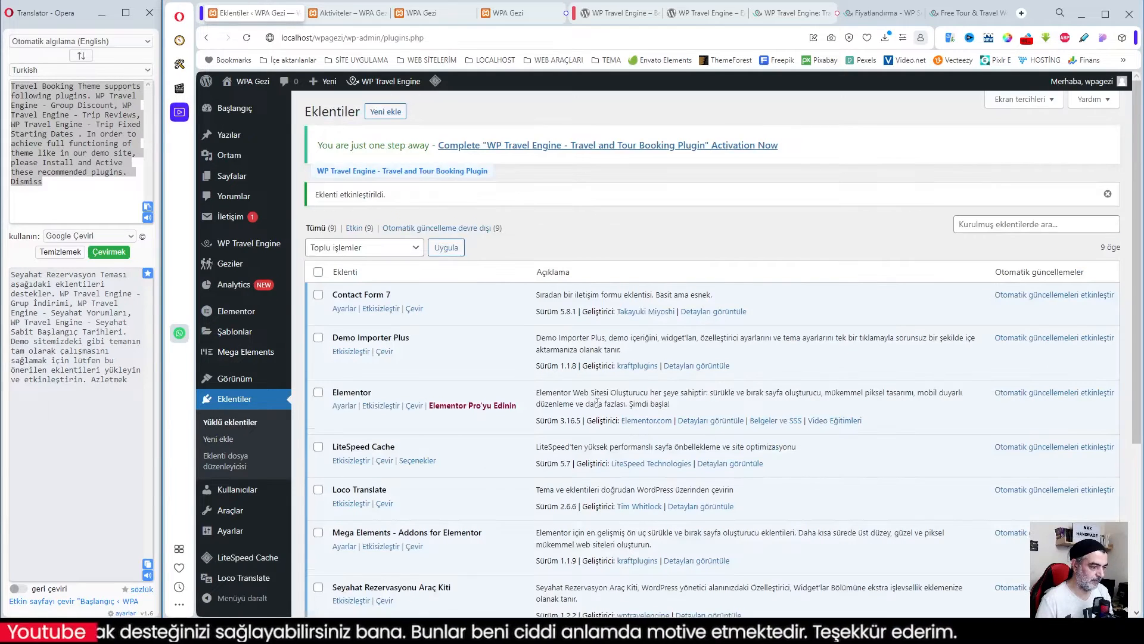
# - Open the list of all site pages and review the page titles from beginning to end
pyautogui.click(232, 177)
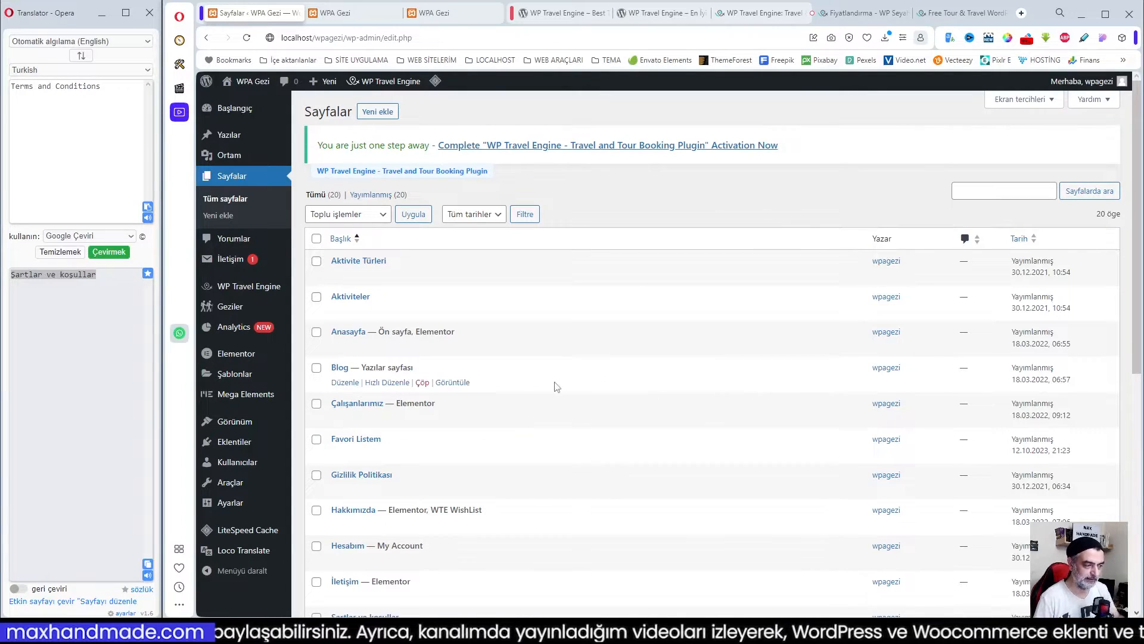
pyautogui.scroll(-2, 583, 383)
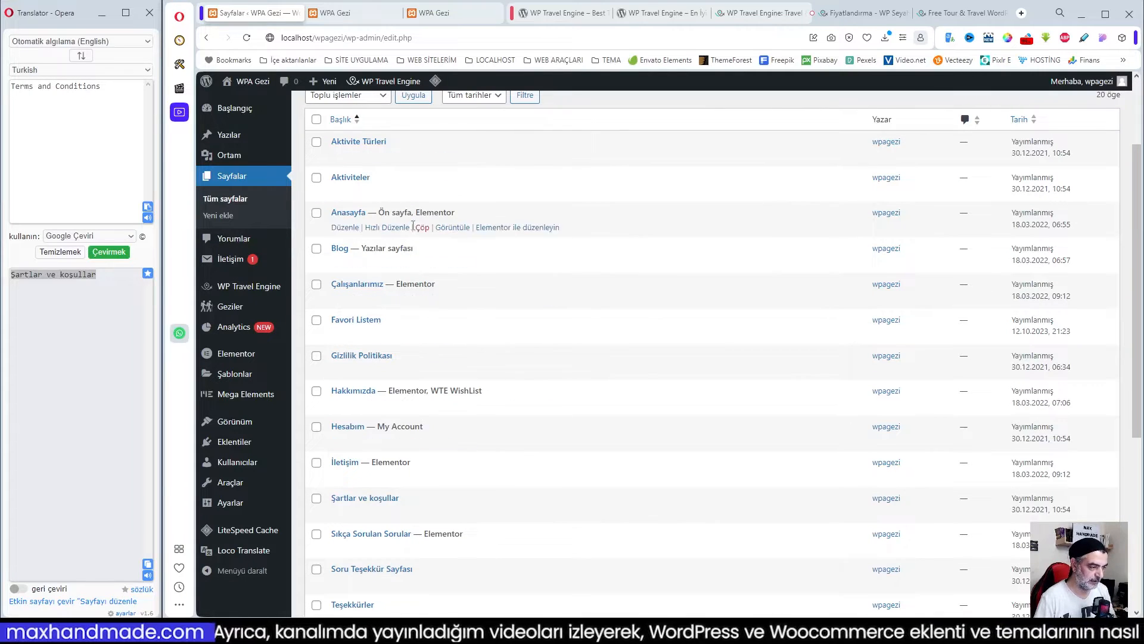
pyautogui.scroll(-1, 590, 362)
pyautogui.scroll(-5, 590, 361)
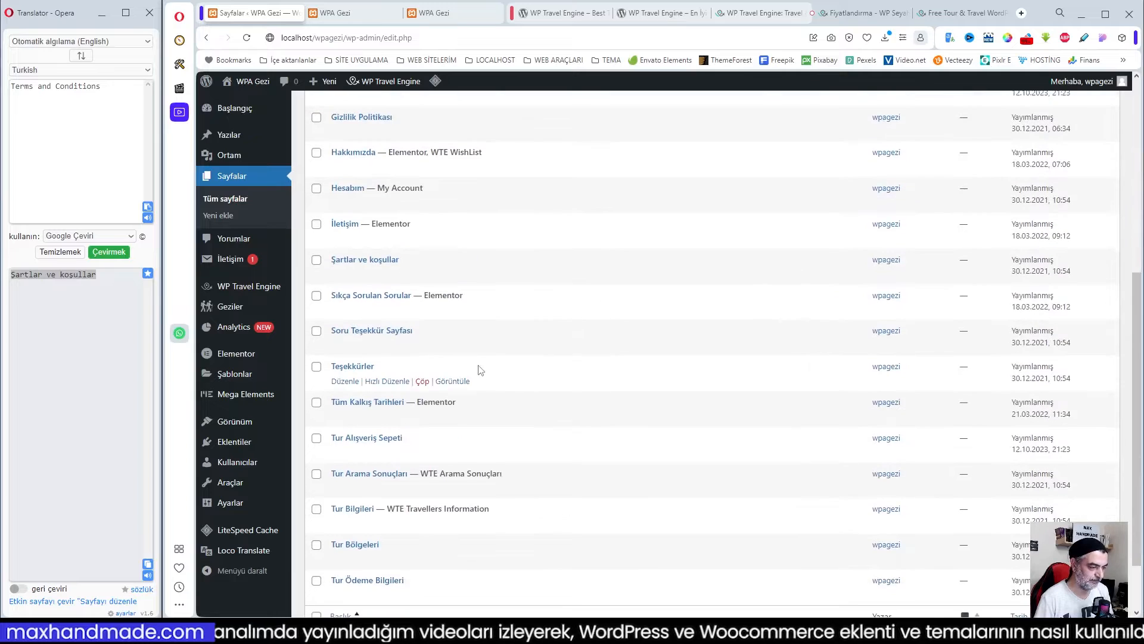
pyautogui.scroll(4, 501, 395)
pyautogui.scroll(3, 525, 421)
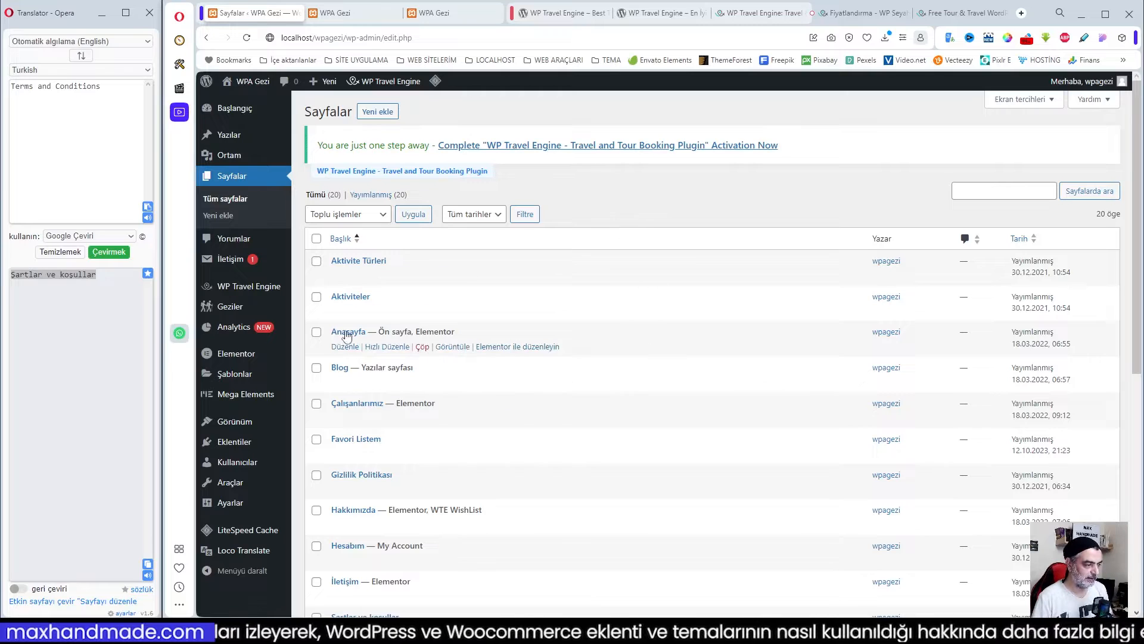
# - In Loco Translate, delete the WP Travel Engine plugin's Turkish translation stored in the Diğer folder
pyautogui.moveTo(284, 295)
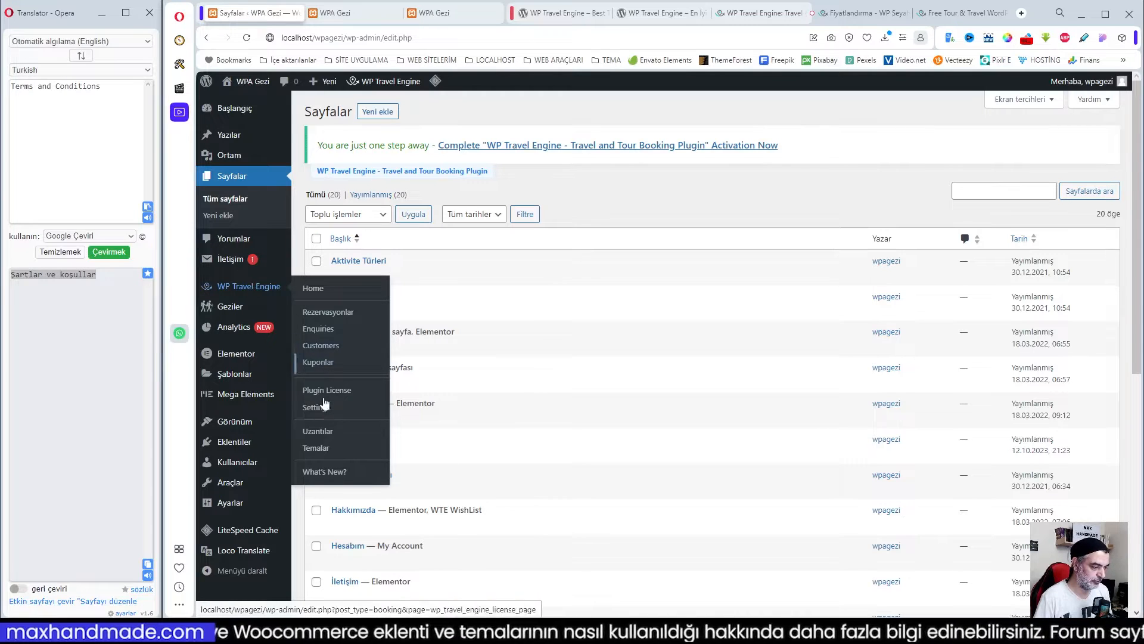
pyautogui.moveTo(297, 327)
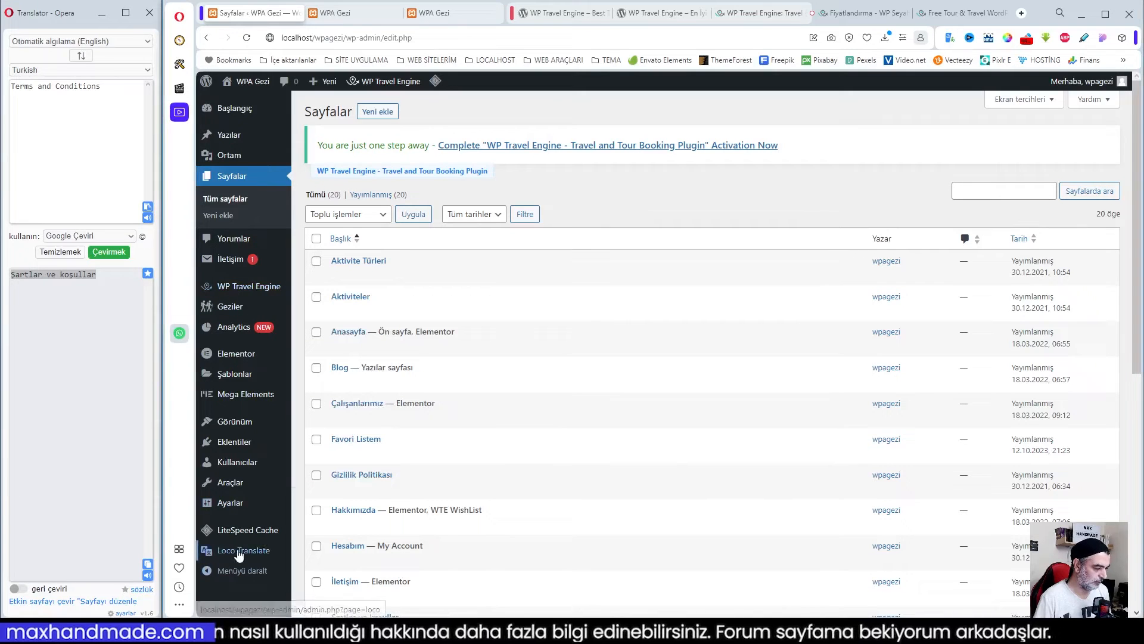
pyautogui.click(318, 533)
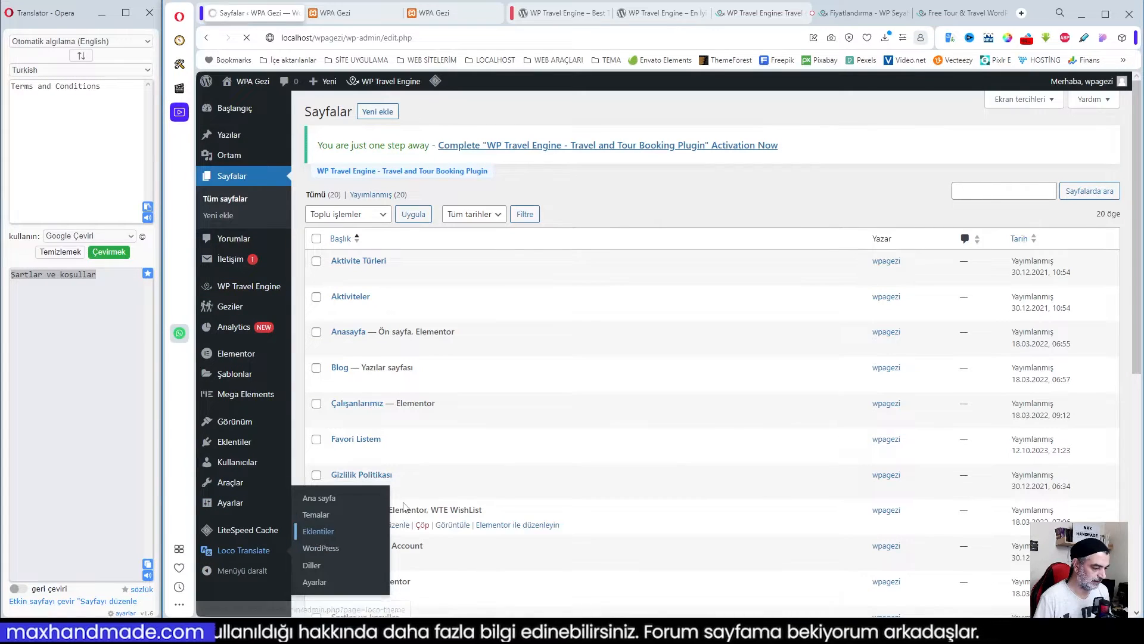
pyautogui.click(387, 444)
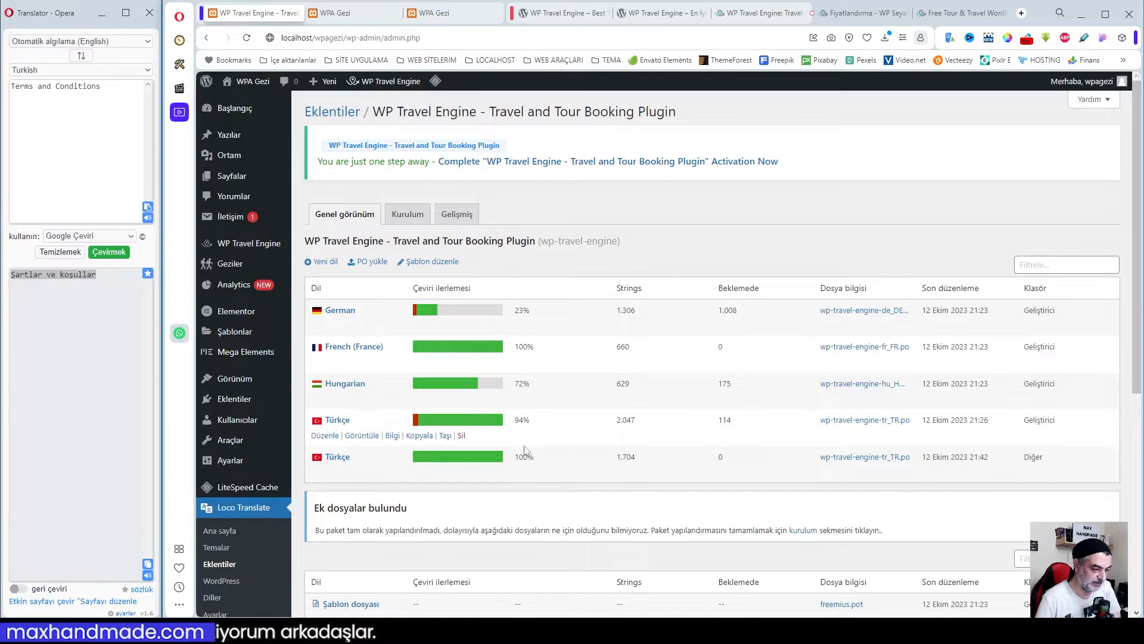
pyautogui.click(461, 472)
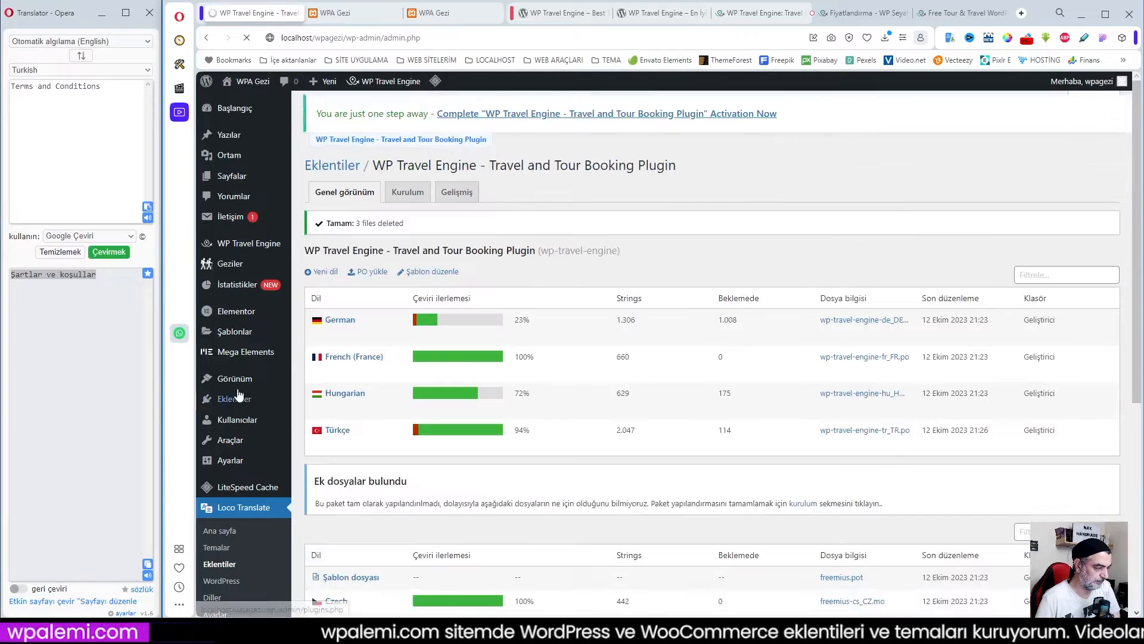
# - Check the WP Travel Engine submenu labels and the folder entry of the remaining Turkish translation
pyautogui.moveTo(241, 248)
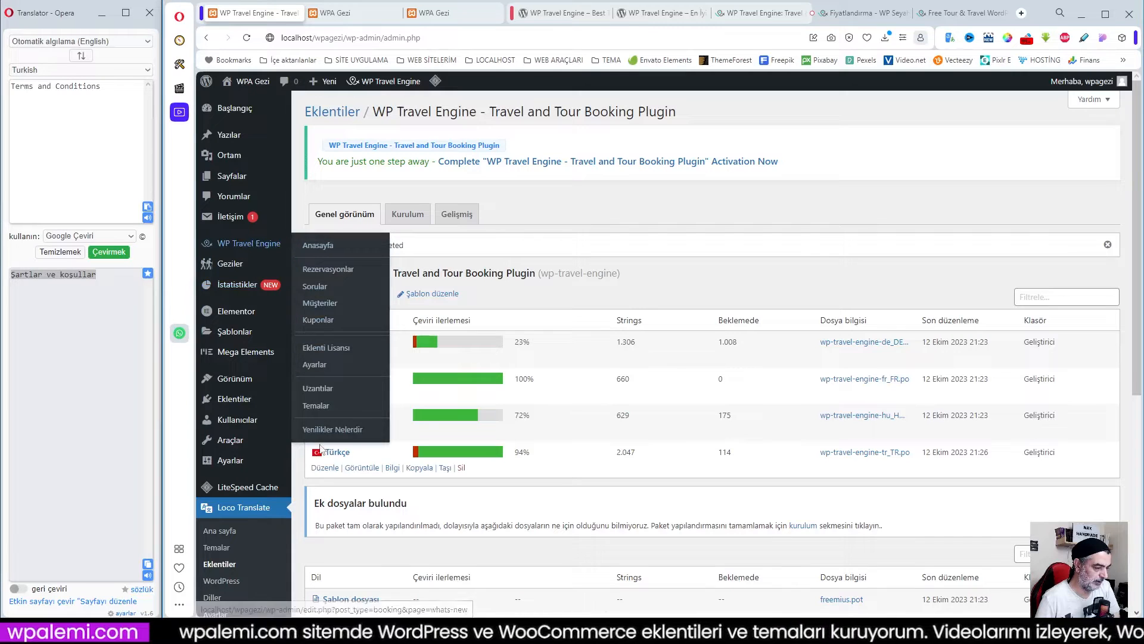
pyautogui.moveTo(221, 268)
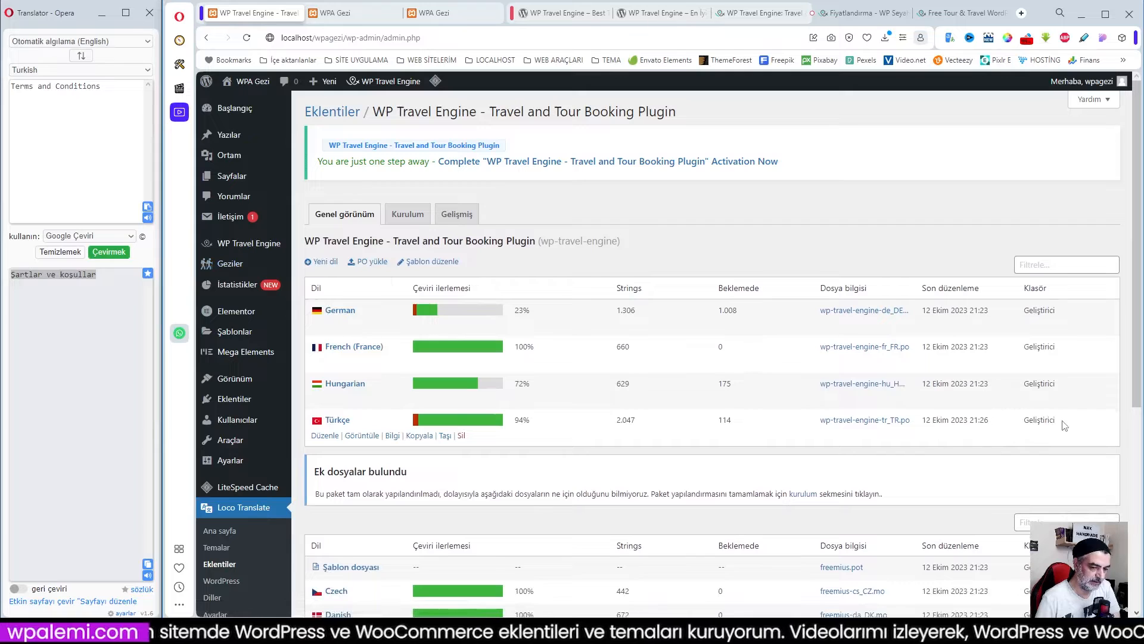
pyautogui.moveTo(1065, 425); pyautogui.dragTo(1021, 423)
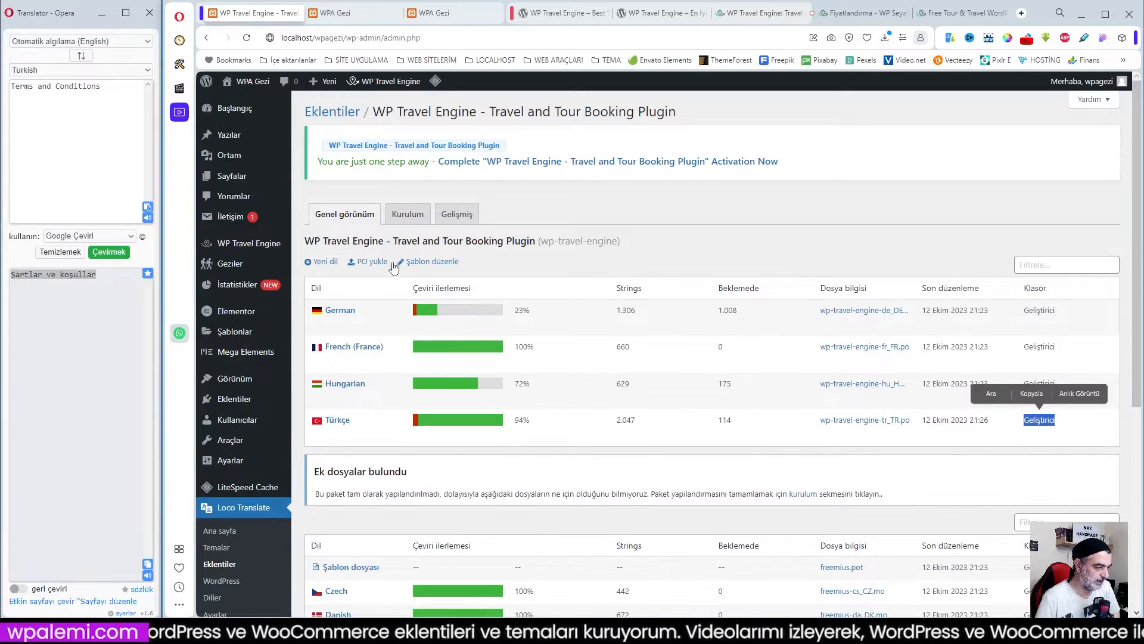
pyautogui.moveTo(251, 272)
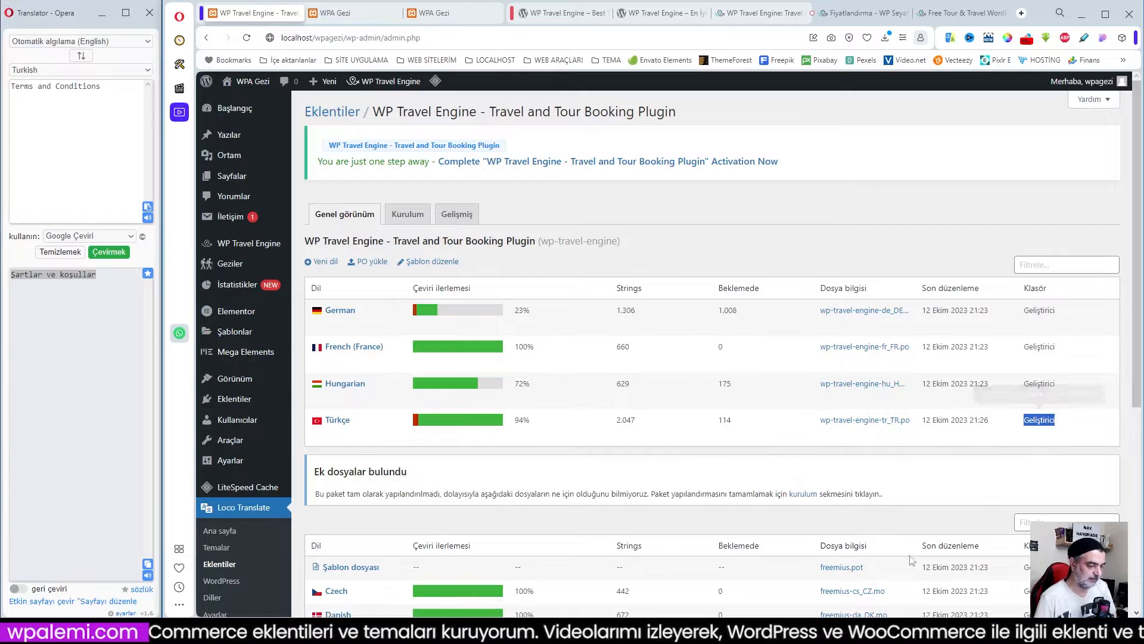
pyautogui.scroll(-5, 657, 431)
pyautogui.scroll(5, 658, 431)
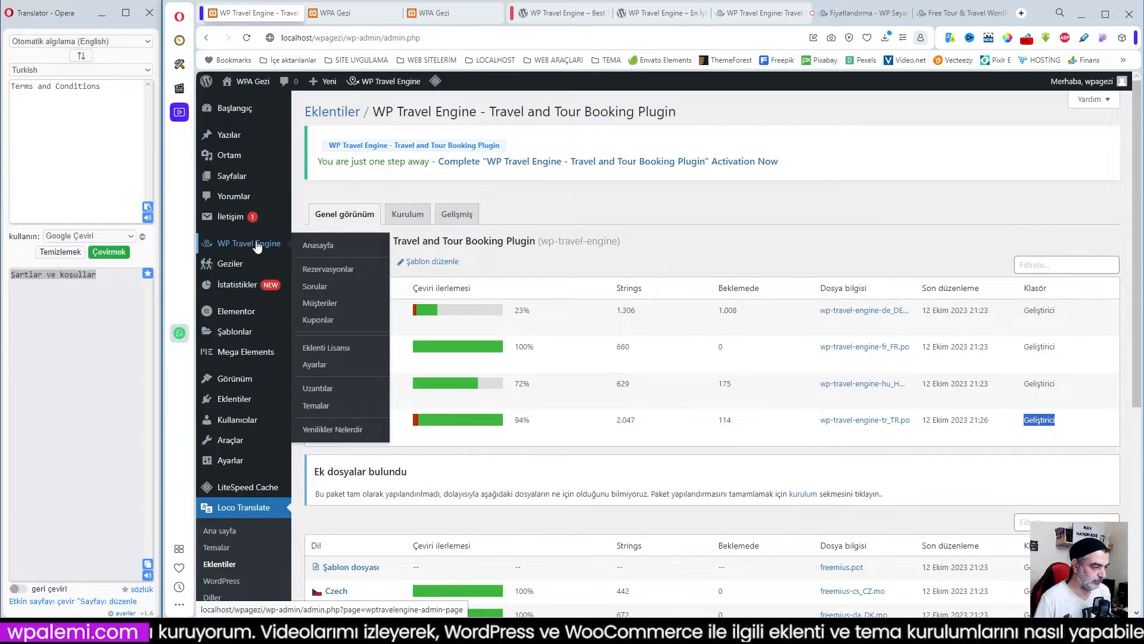
# - Allow the update notifications opt-in on the WP Travel Engine home page and look over its General overview
pyautogui.click(310, 246)
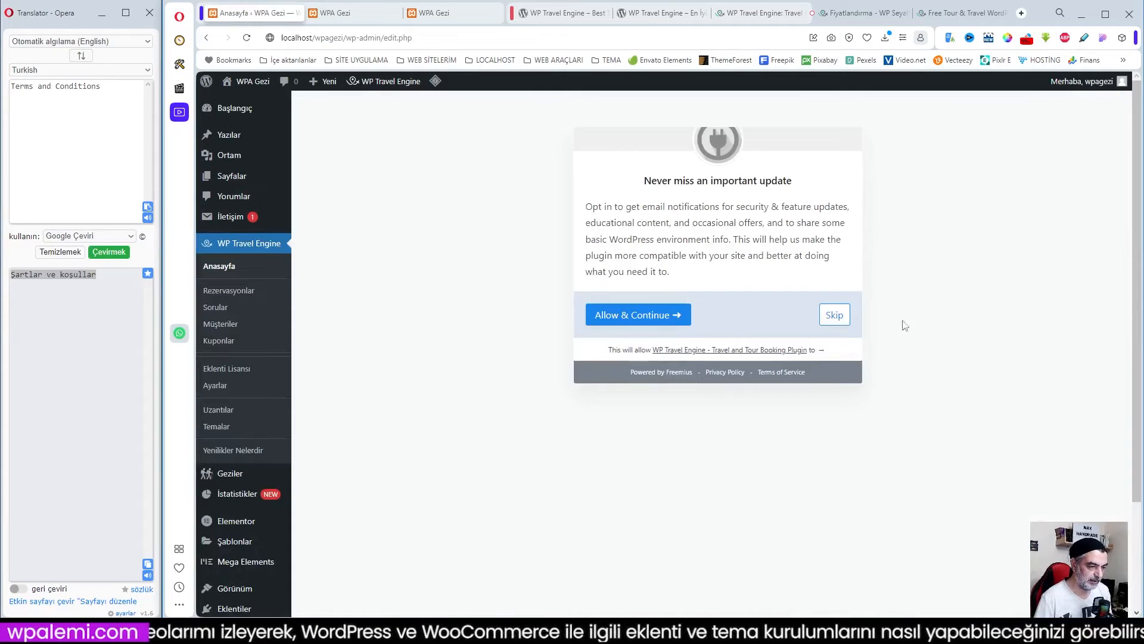
pyautogui.click(681, 314)
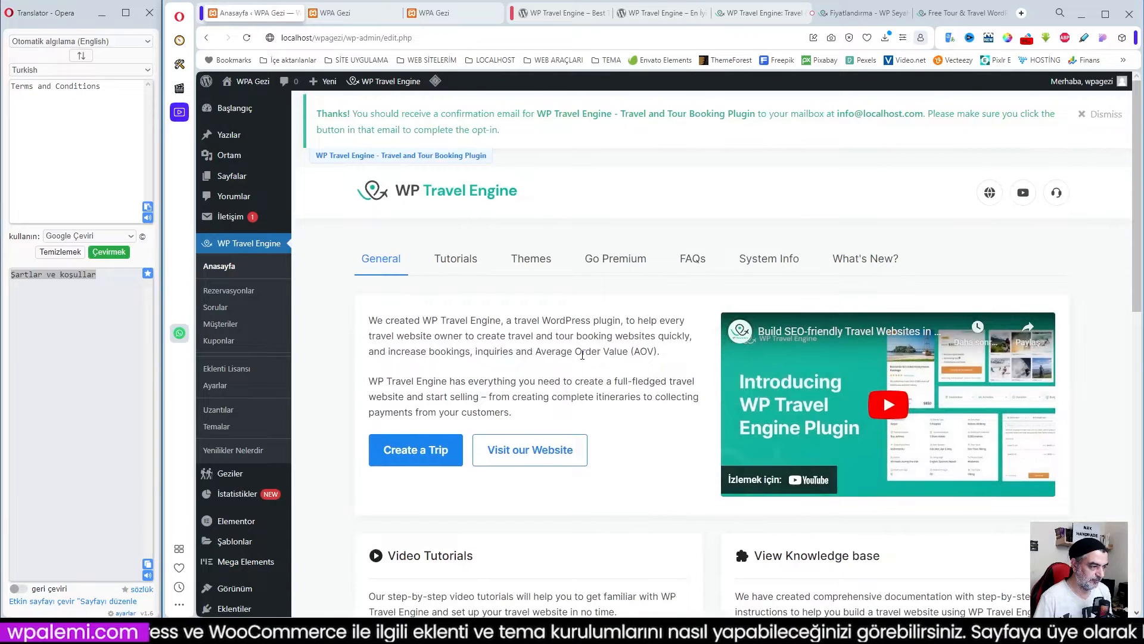
pyautogui.scroll(-2, 583, 355)
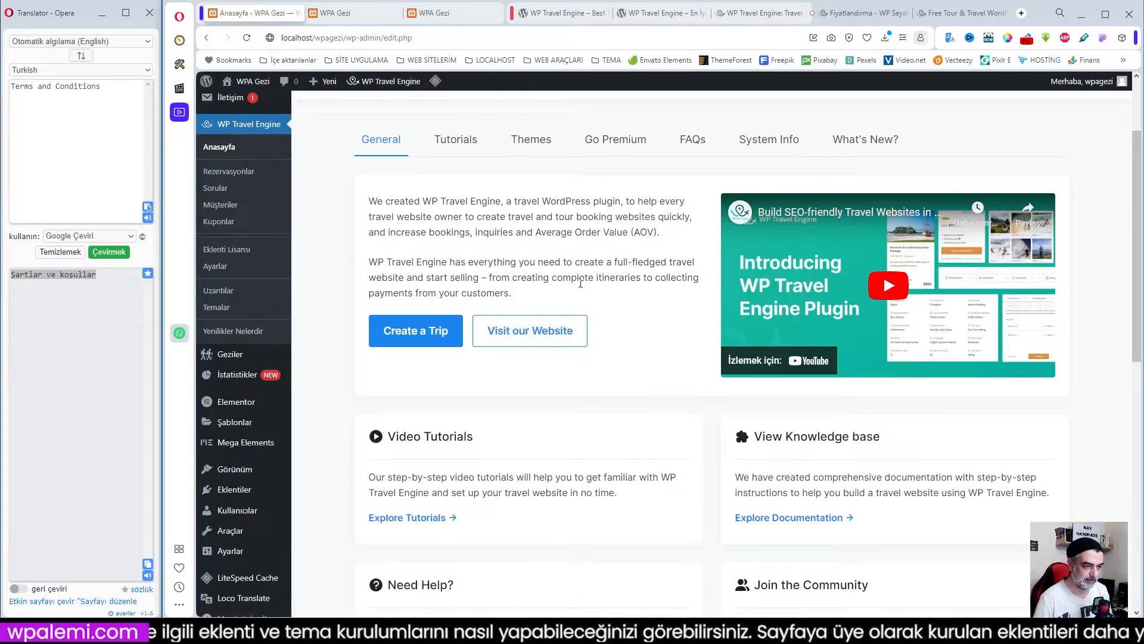
pyautogui.scroll(-5, 488, 344)
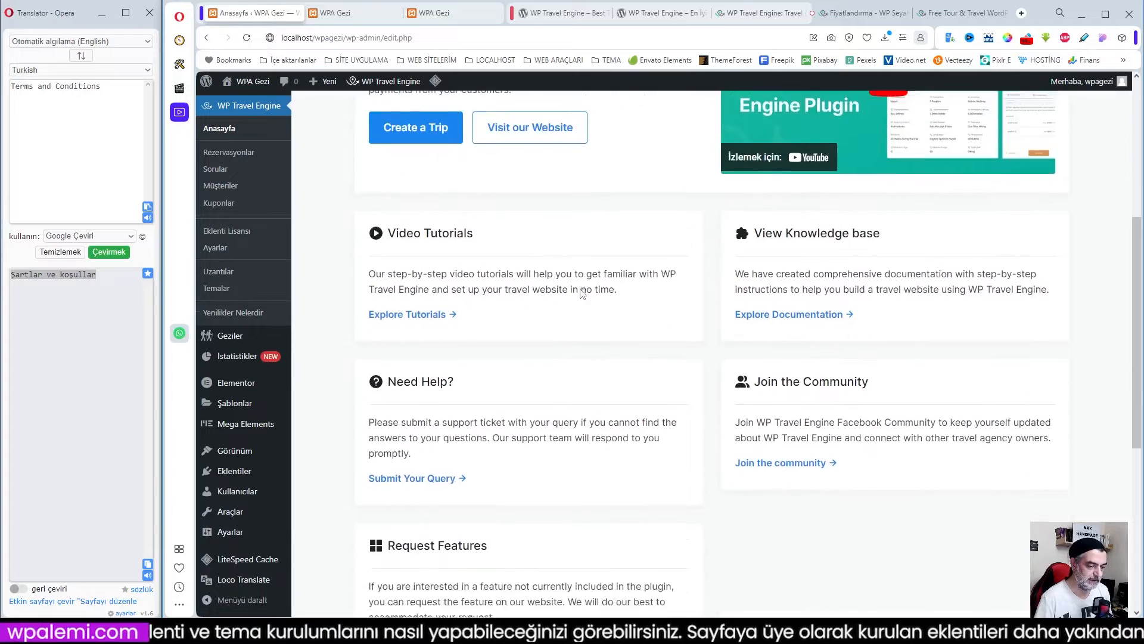
pyautogui.scroll(7, 584, 393)
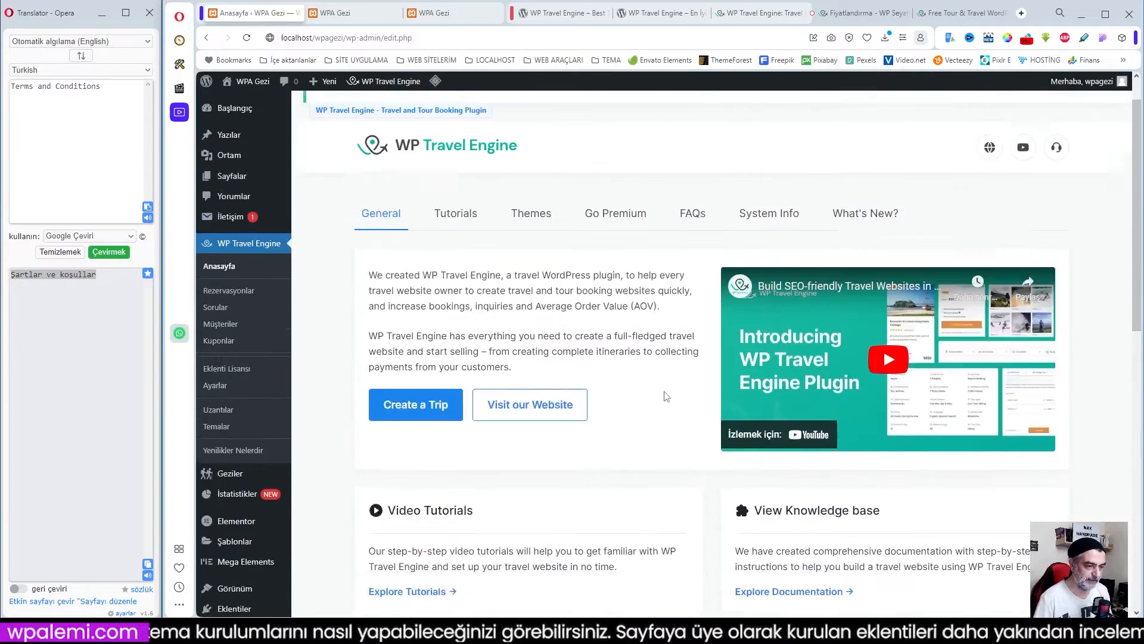
# - Browse the basic video tutorials offered in WP Travel Engine's Tutorials section
pyautogui.click(448, 261)
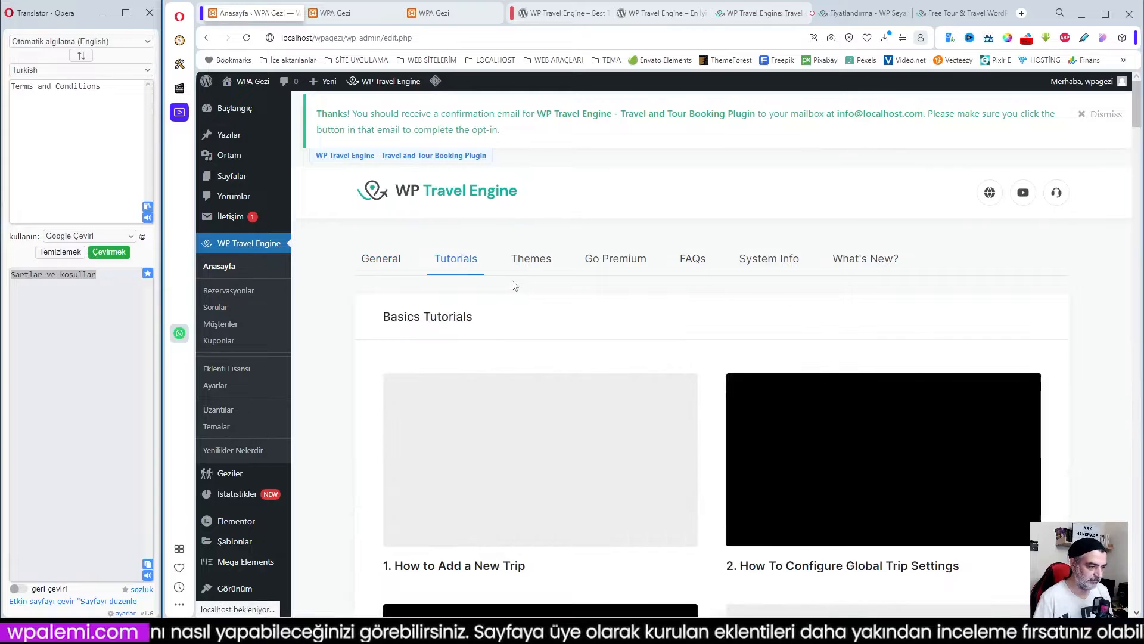
pyautogui.scroll(-5, 555, 389)
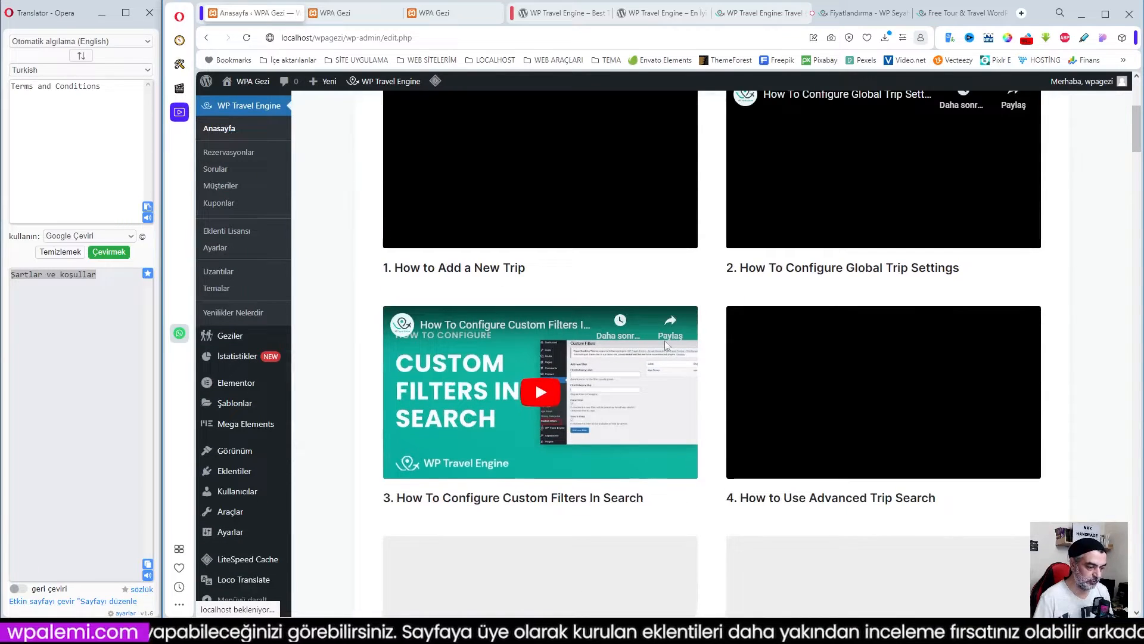
pyautogui.scroll(-5, 664, 344)
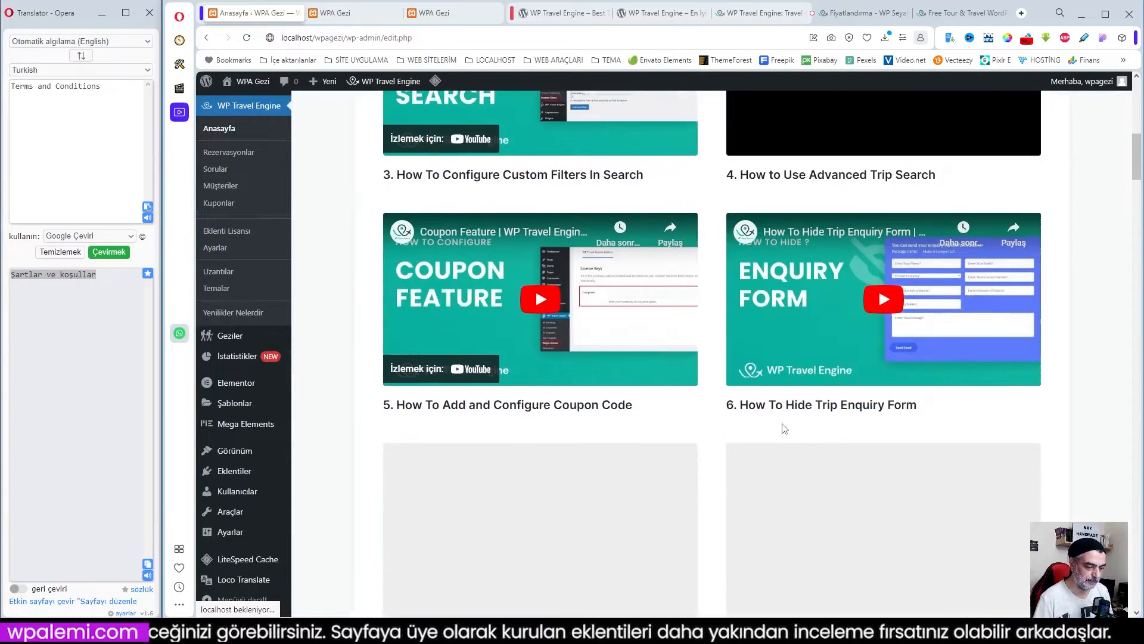
pyautogui.scroll(-3, 762, 426)
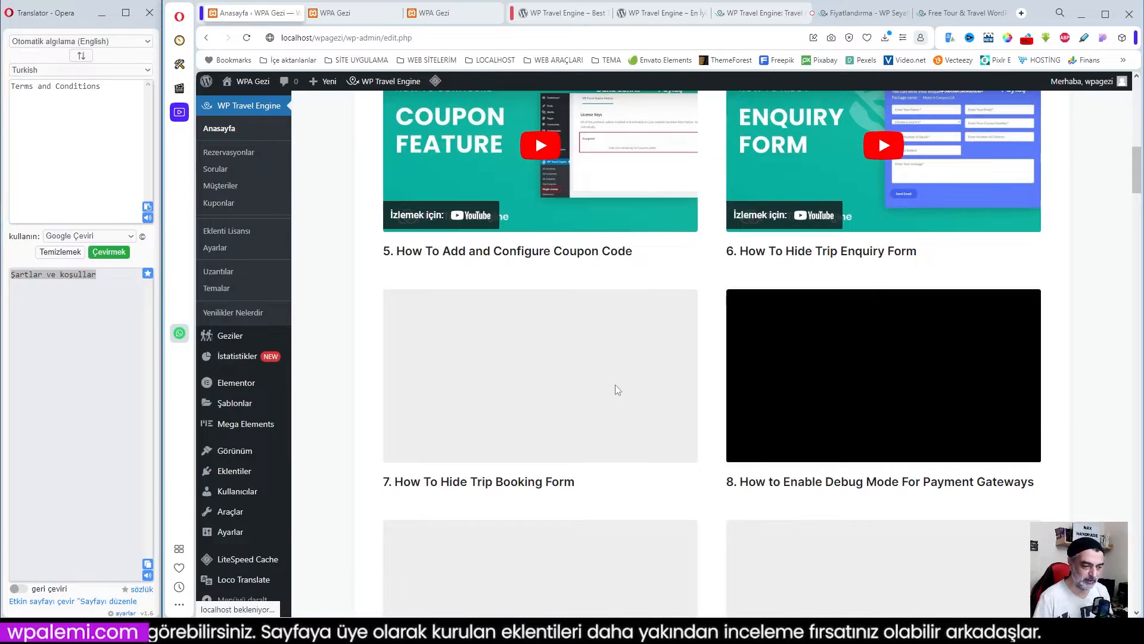
pyautogui.scroll(-3, 665, 391)
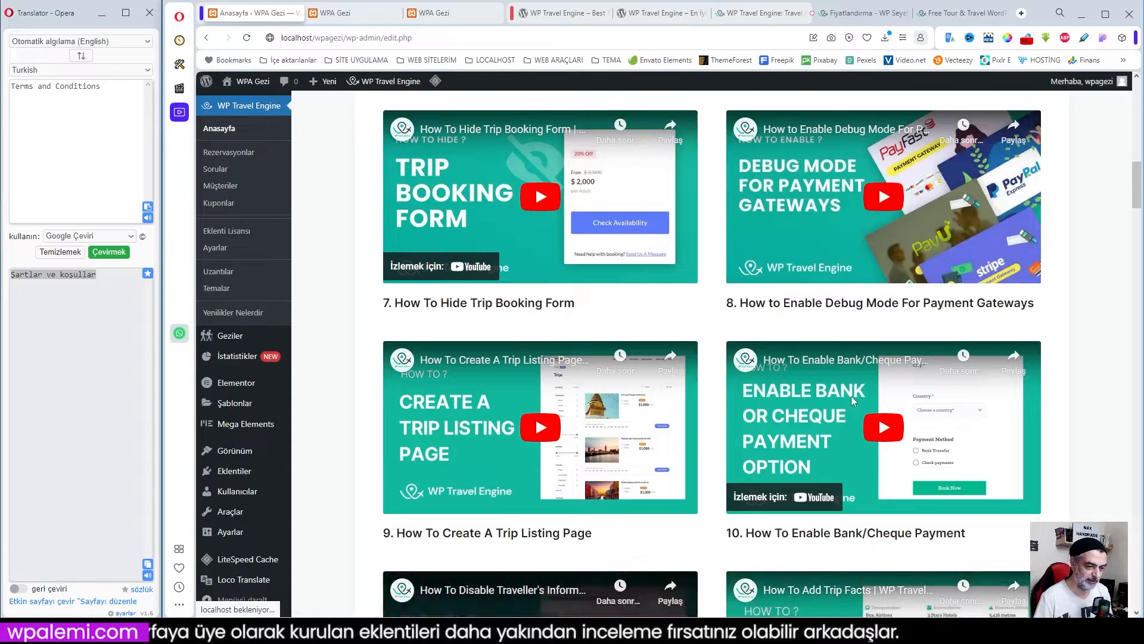
pyautogui.scroll(4, 707, 390)
pyautogui.scroll(6, 706, 397)
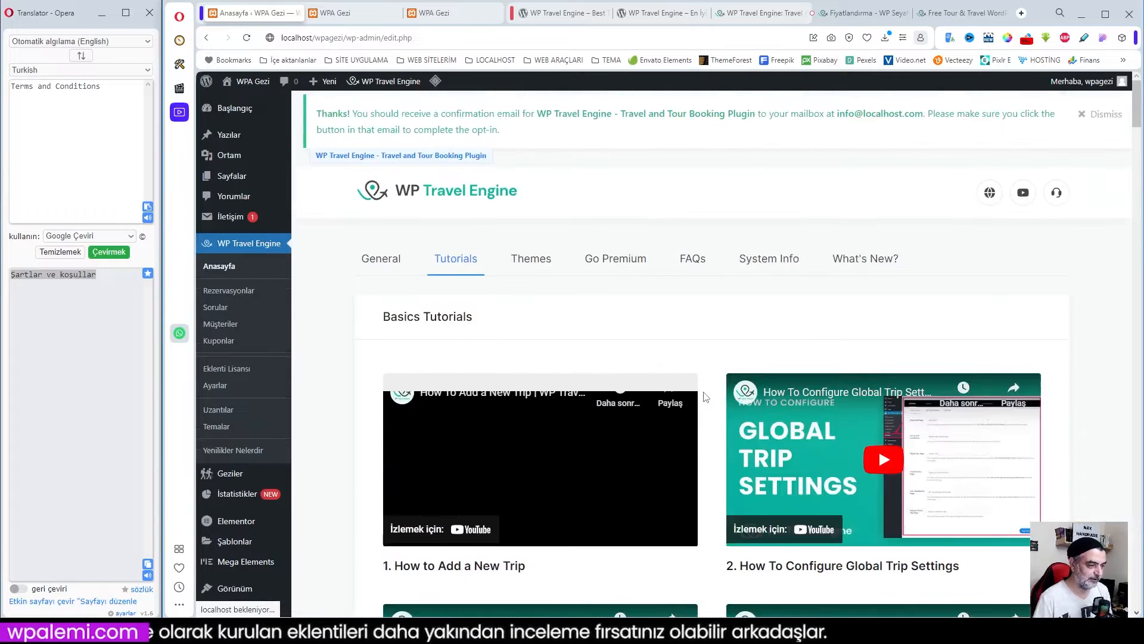
# - Review WP Travel Engine's recommended themes and the site's System Info details
pyautogui.click(534, 262)
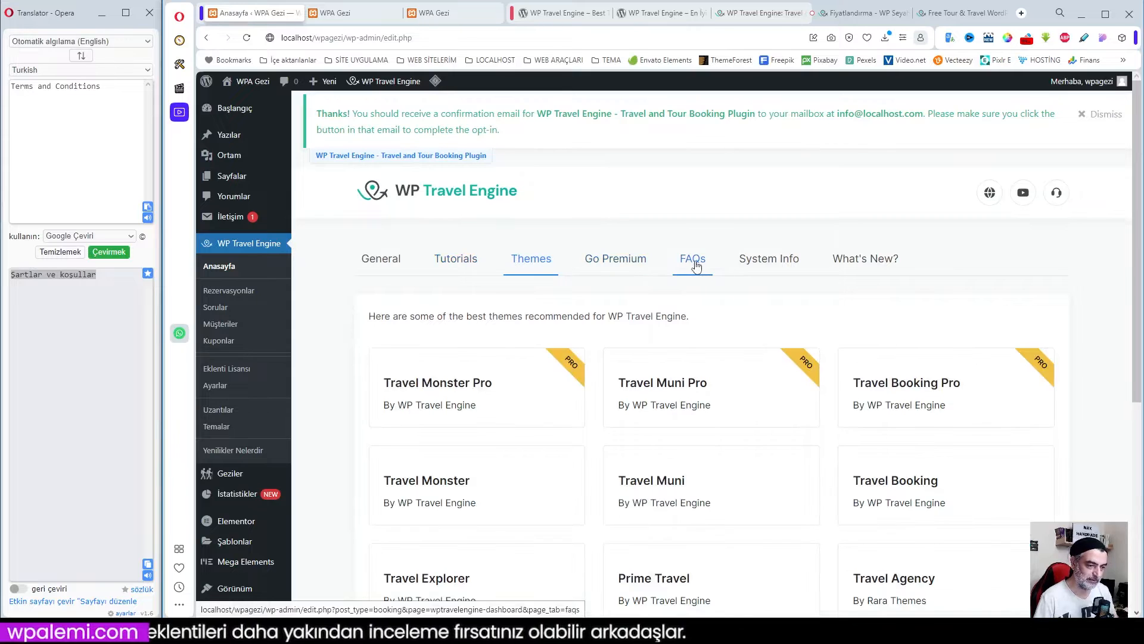
pyautogui.click(770, 269)
pyautogui.scroll(-3, 665, 399)
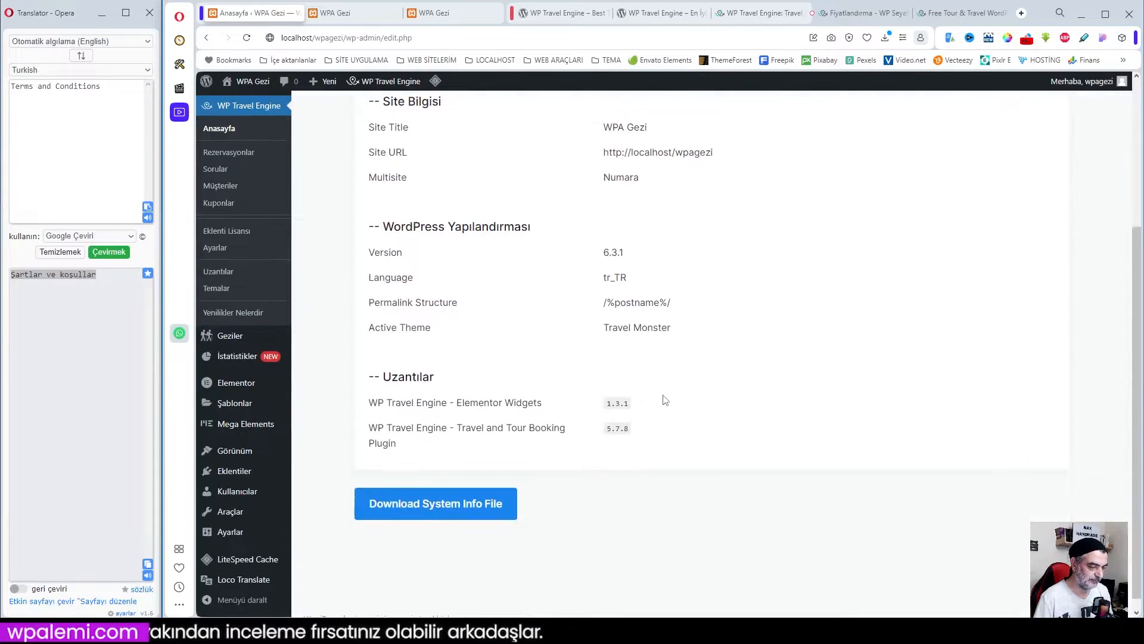
pyautogui.scroll(3, 662, 396)
# - Read the recent version changes in WP Travel Engine's What's New section
pyautogui.click(866, 270)
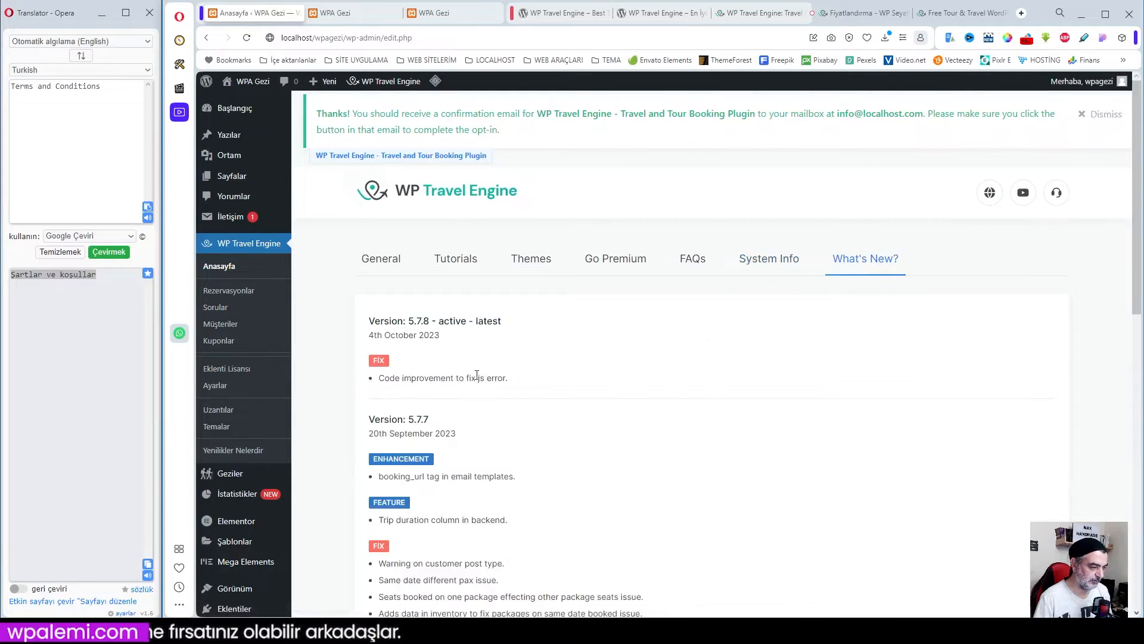
pyautogui.scroll(-3, 453, 376)
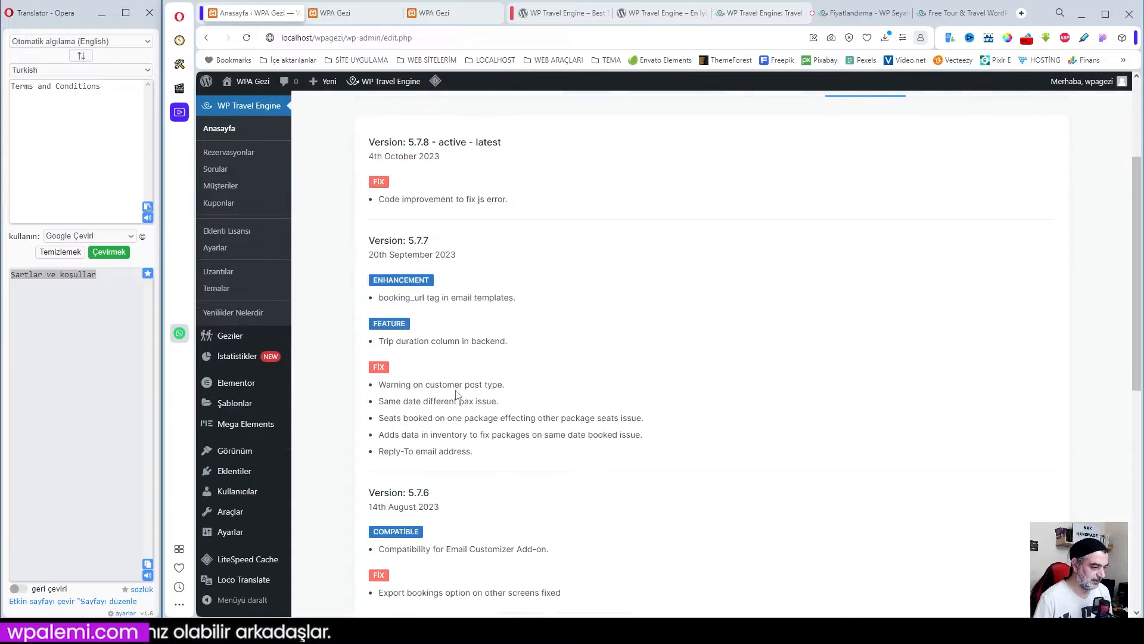
pyautogui.scroll(2, 439, 324)
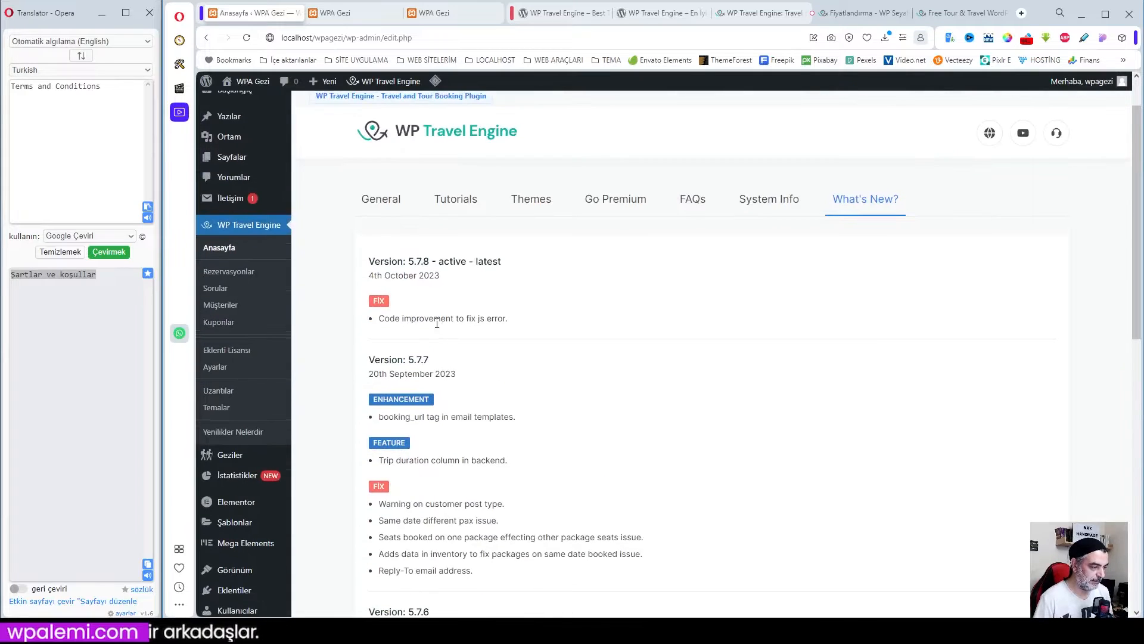
pyautogui.scroll(-3, 466, 384)
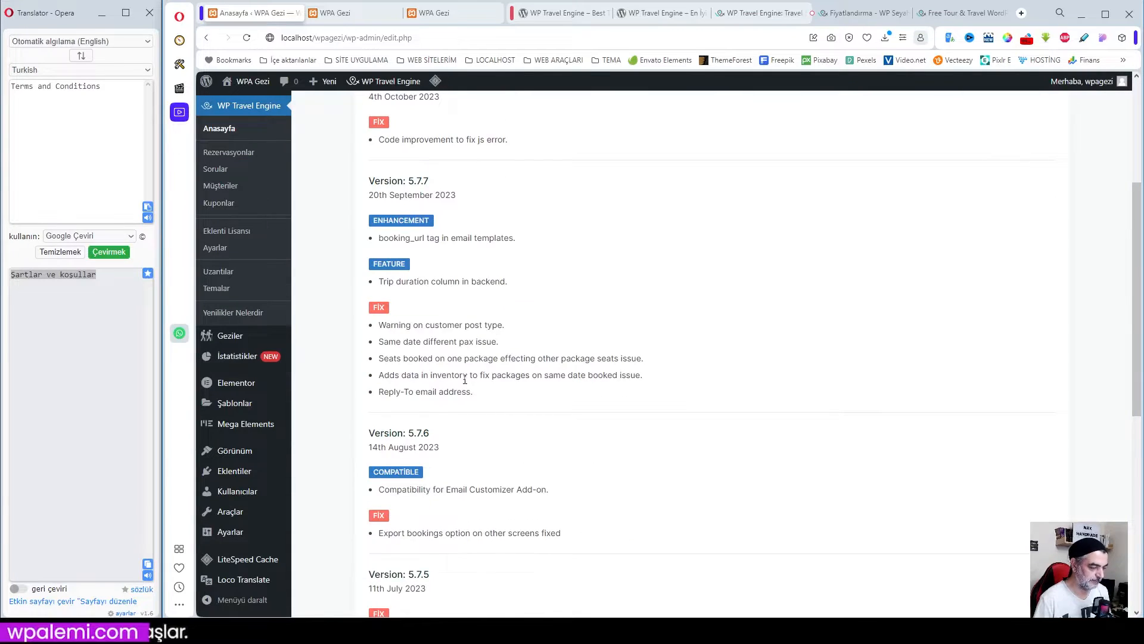
# - Open the Everest Base Camp Trek booking from the bookings list and review its trip, payment and billing details
pyautogui.scroll(-6, 465, 380)
pyautogui.scroll(10, 465, 383)
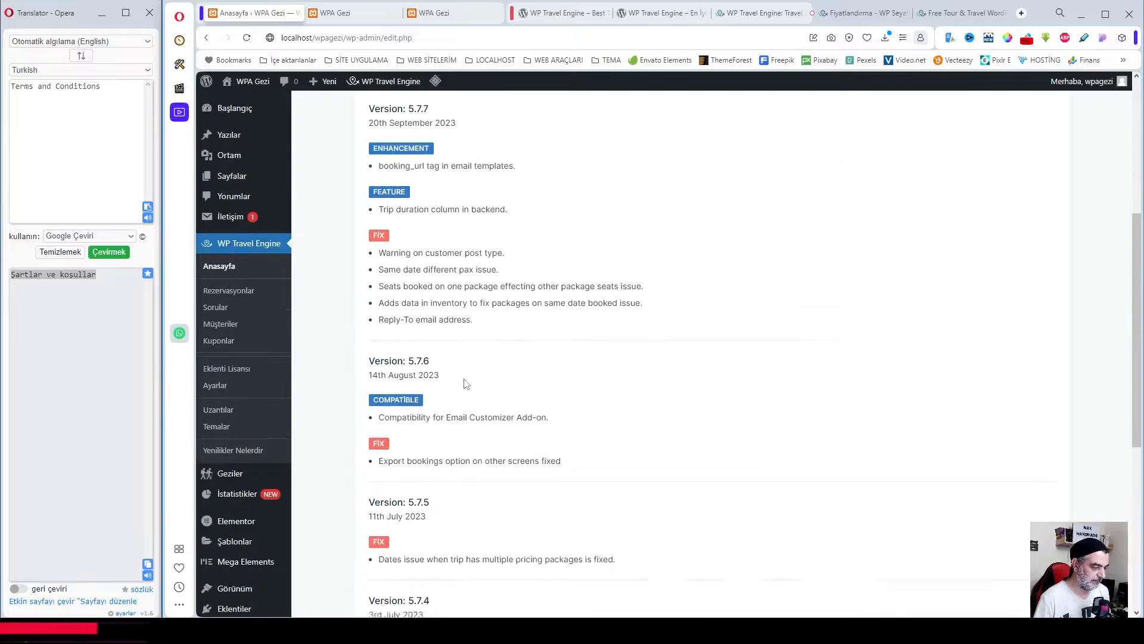
pyautogui.click(234, 291)
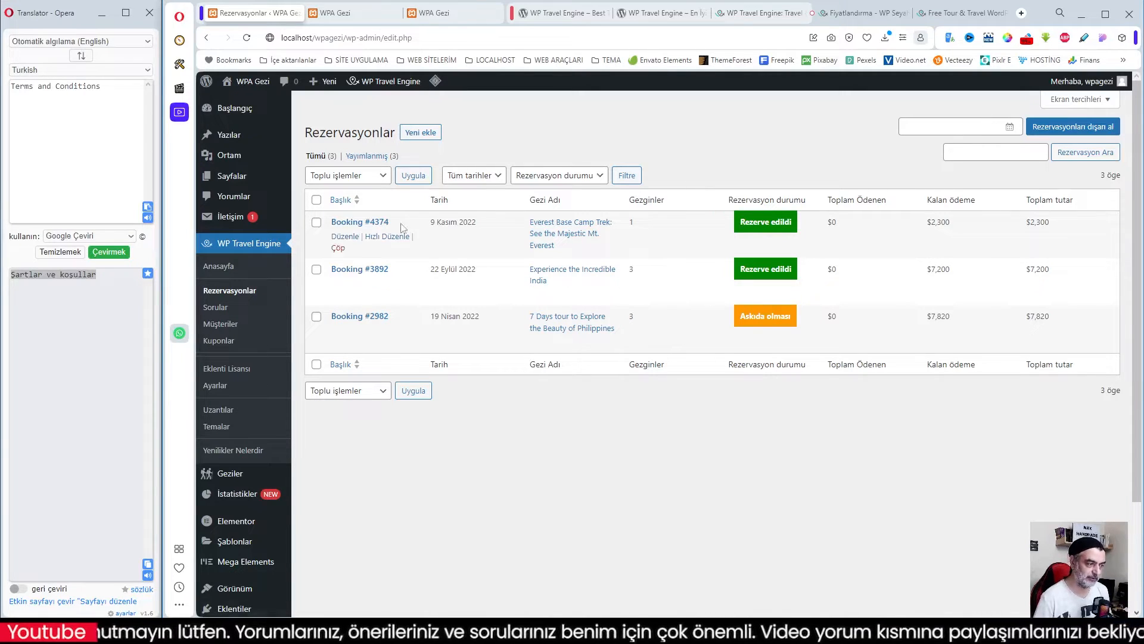
pyautogui.click(347, 224)
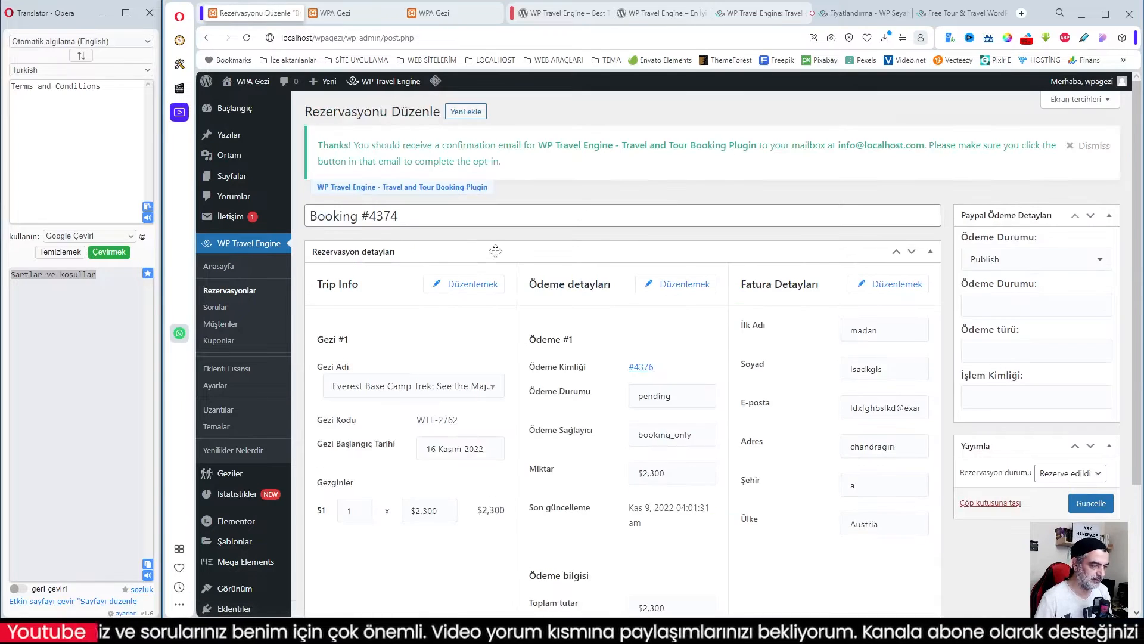
pyautogui.scroll(-1, 494, 250)
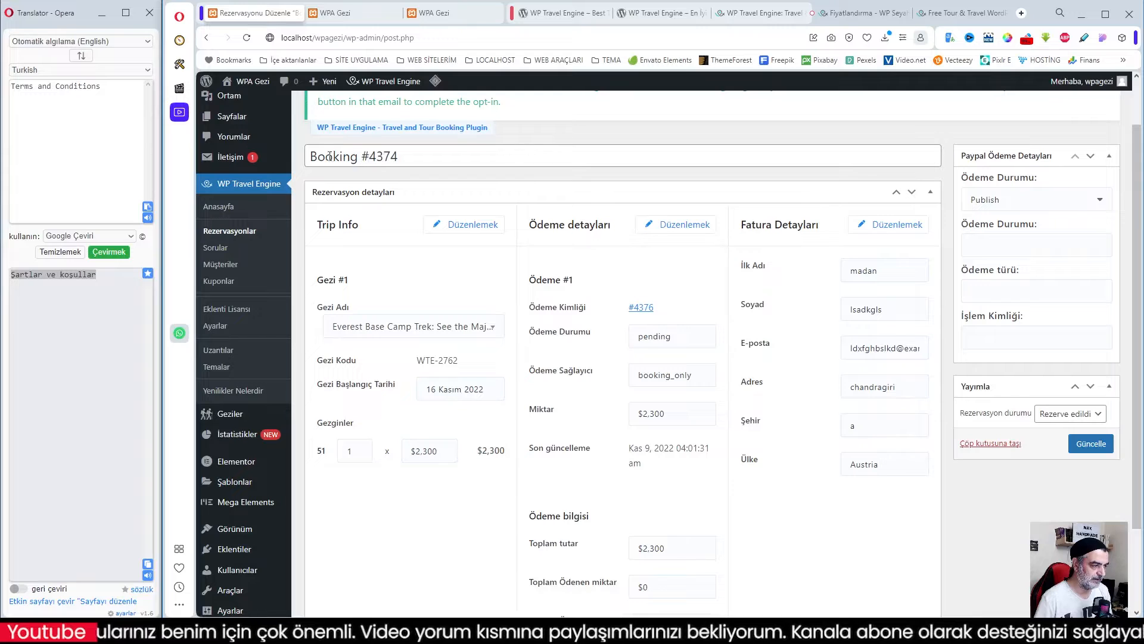
pyautogui.scroll(-2, 423, 238)
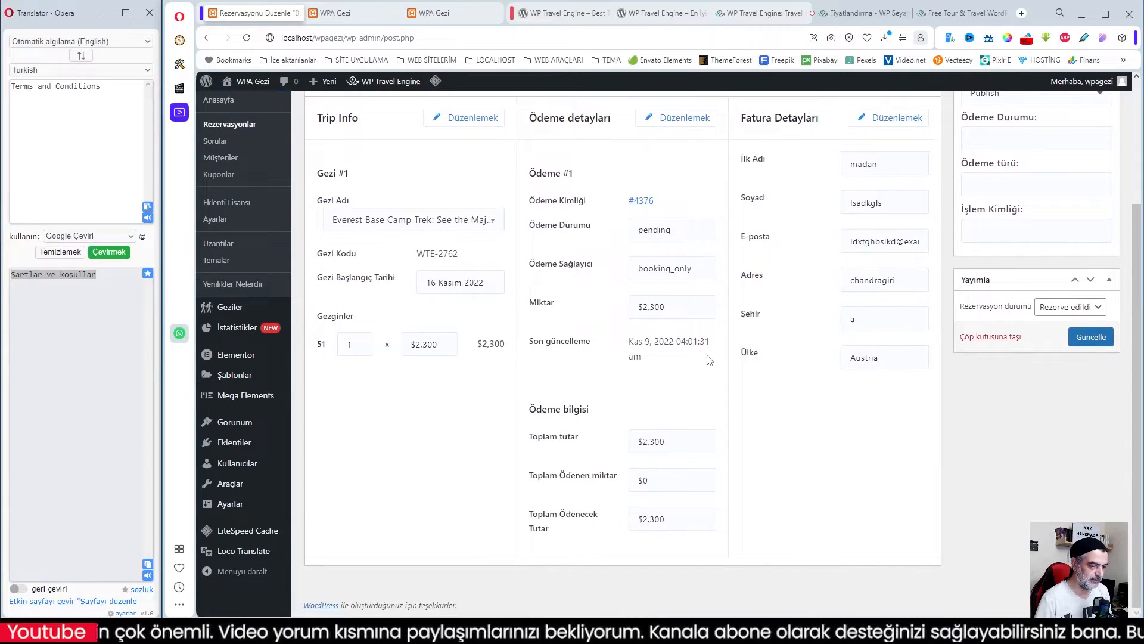
pyautogui.scroll(1, 820, 283)
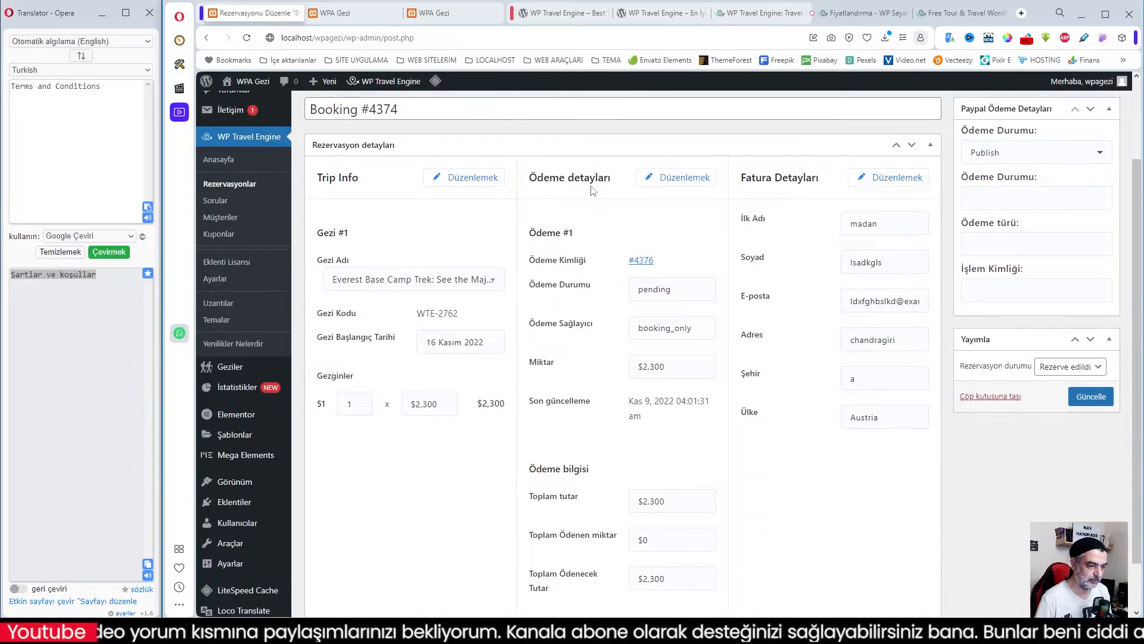
pyautogui.scroll(1, 906, 330)
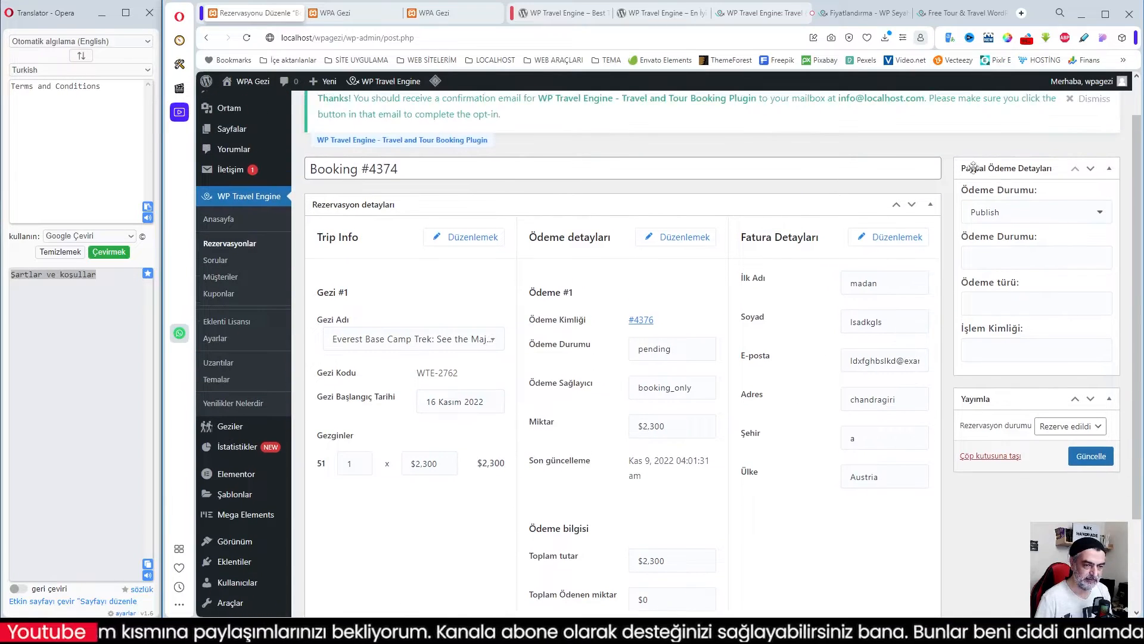
pyautogui.scroll(-2, 1027, 354)
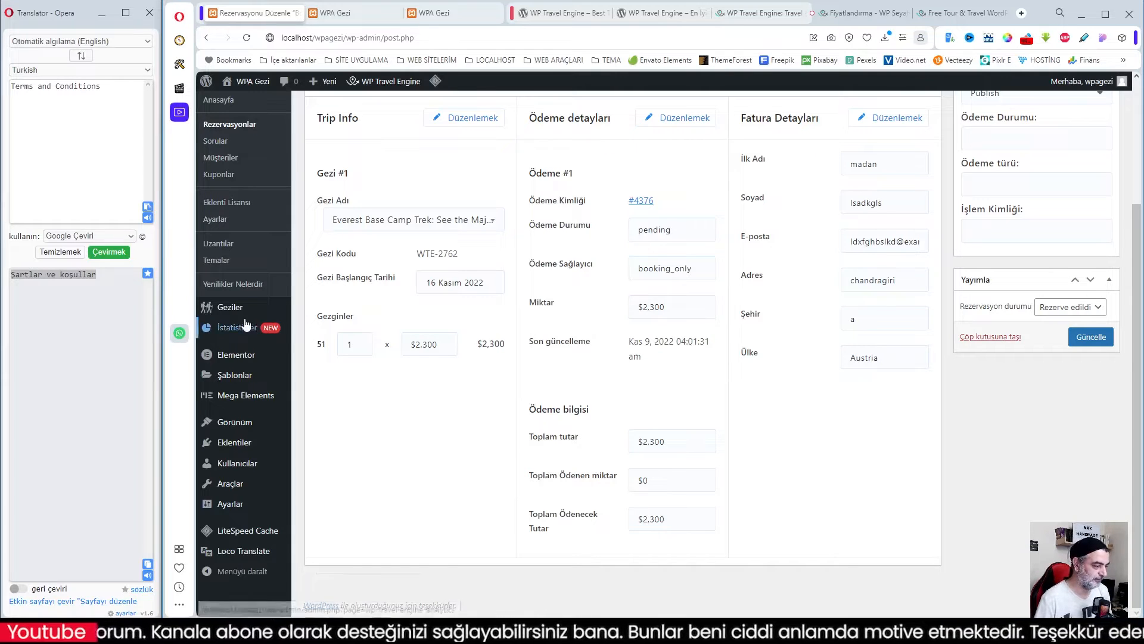
pyautogui.scroll(3, 547, 381)
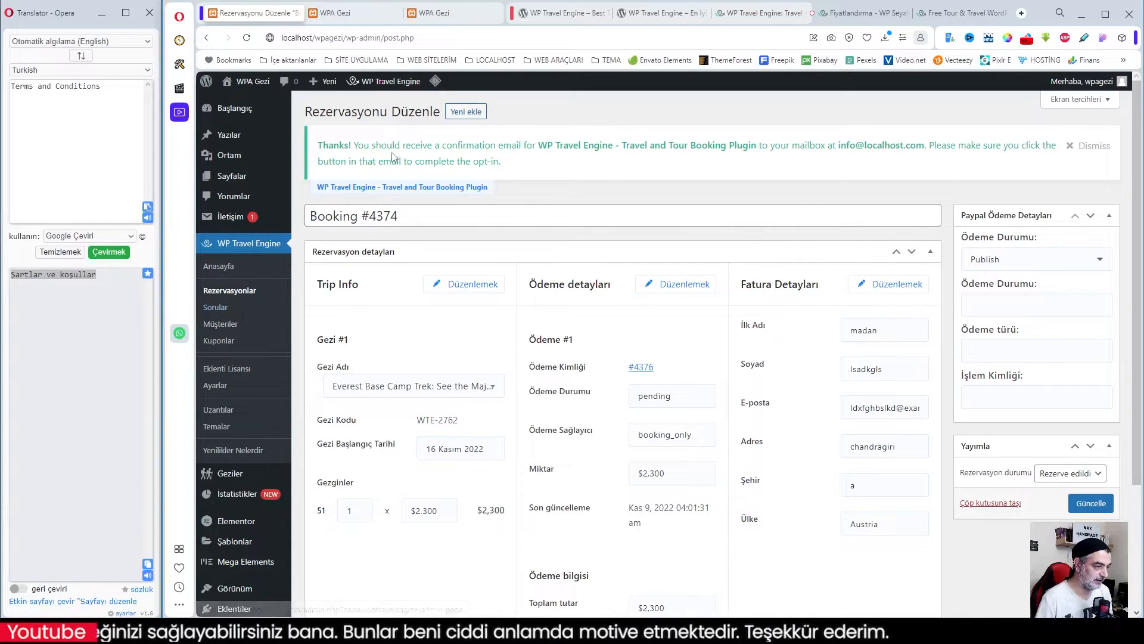
# - Start a new booking and choose Lake Boating in Peru as its trip
pyautogui.click(230, 293)
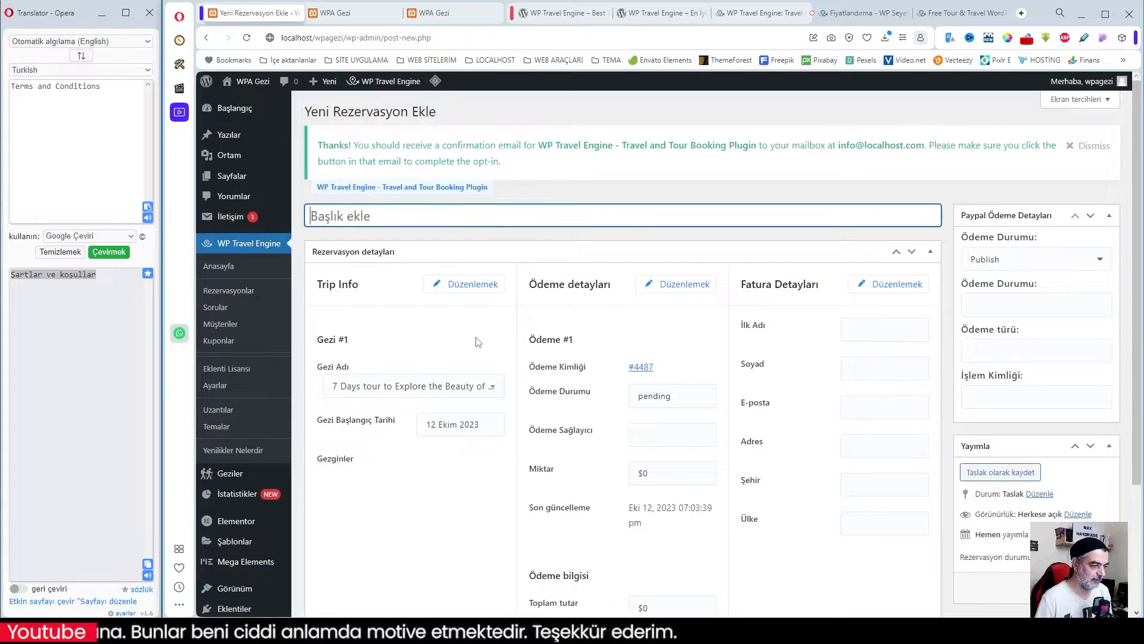
pyautogui.scroll(-2, 477, 341)
pyautogui.scroll(2, 477, 342)
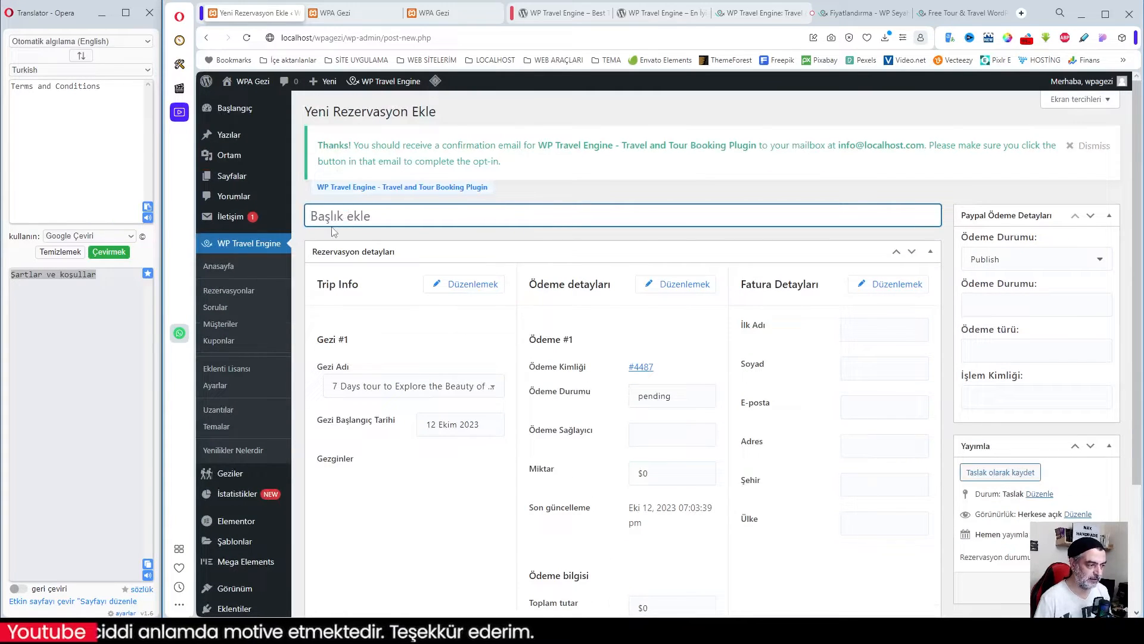
pyautogui.click(484, 388)
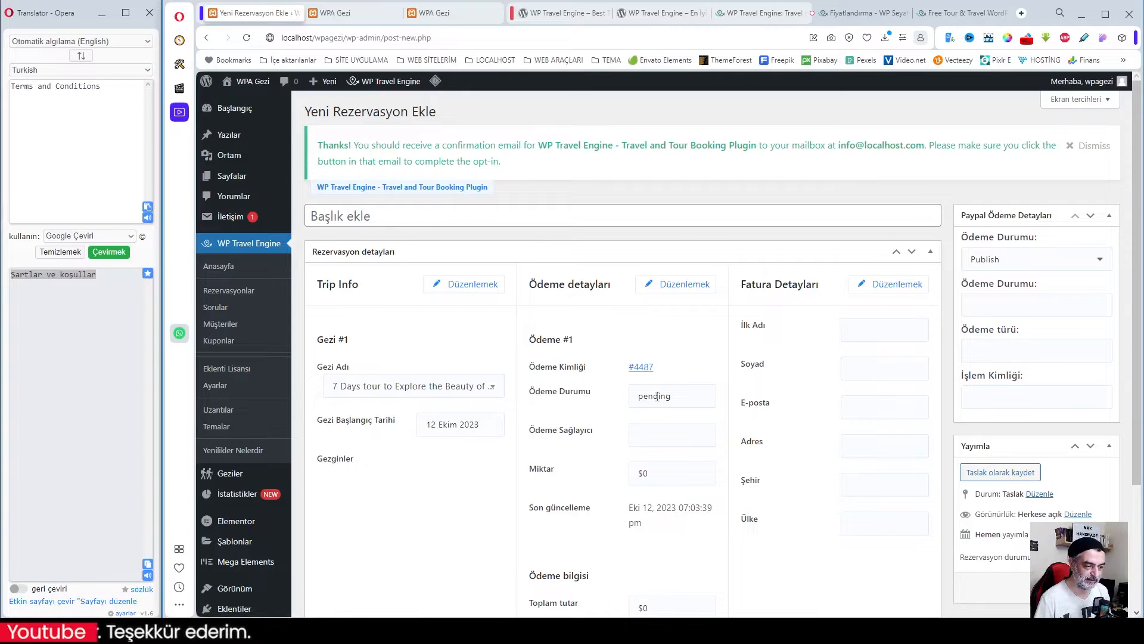
pyautogui.click(492, 388)
pyautogui.scroll(-5, 411, 476)
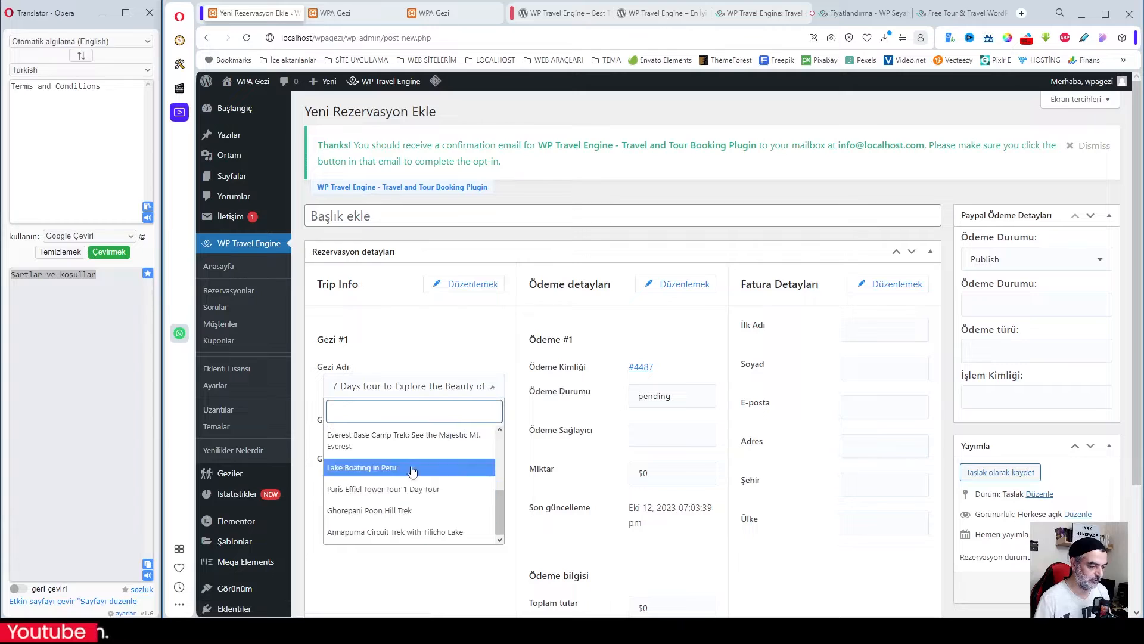
pyautogui.click(382, 467)
pyautogui.click(444, 372)
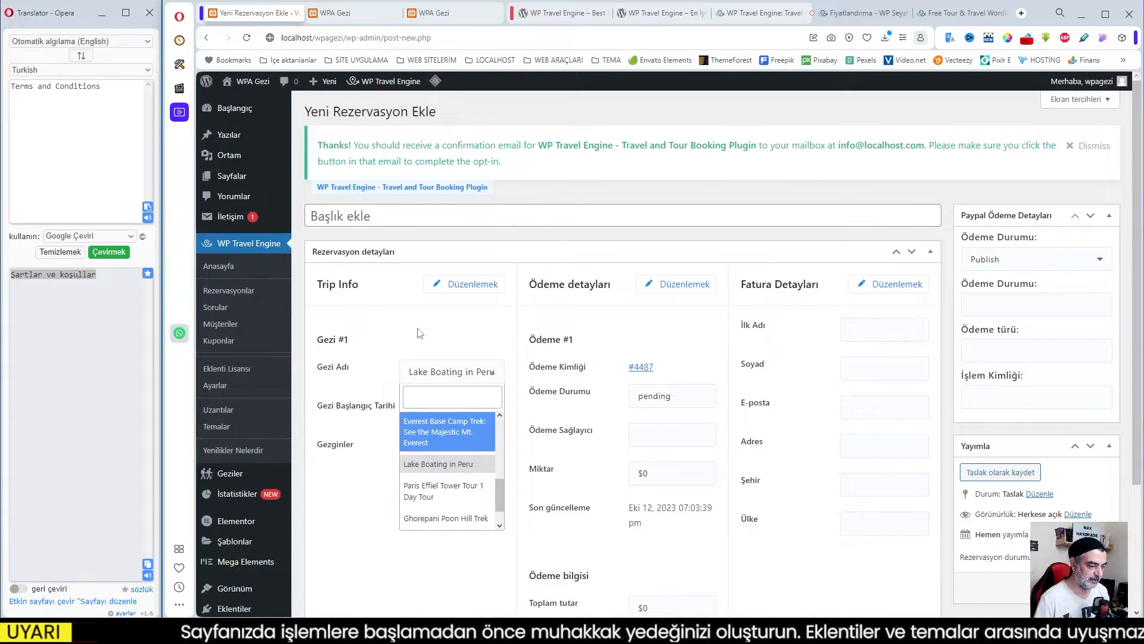
# - Translate the new booking's payment status "pending" into Turkish and view the available PayPal payment status options
pyautogui.click(676, 283)
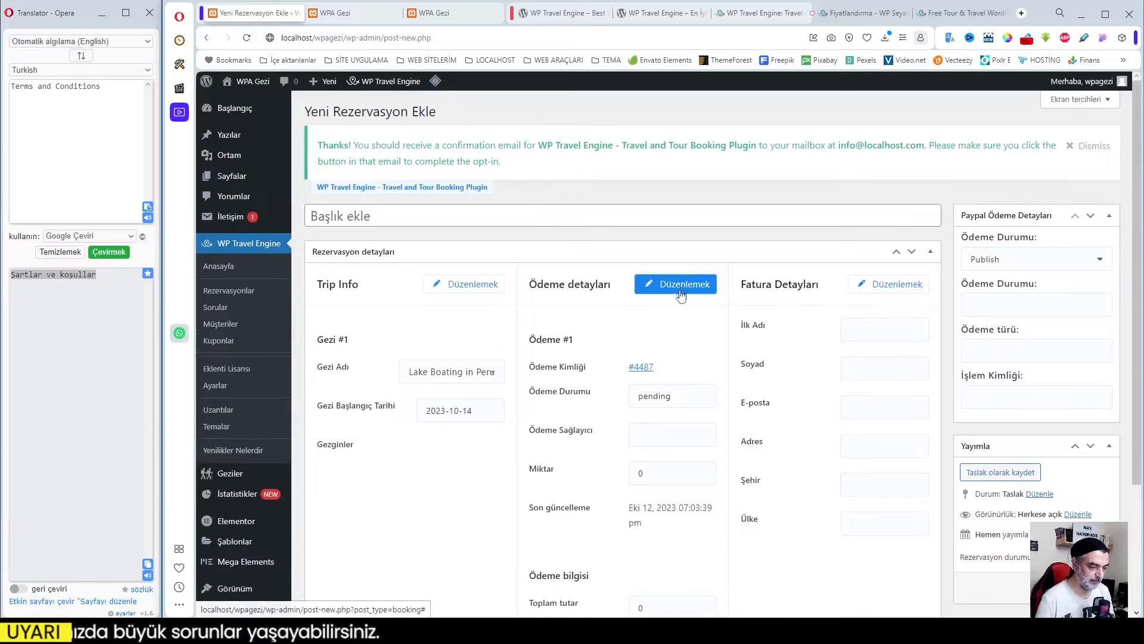
pyautogui.scroll(-2, 657, 506)
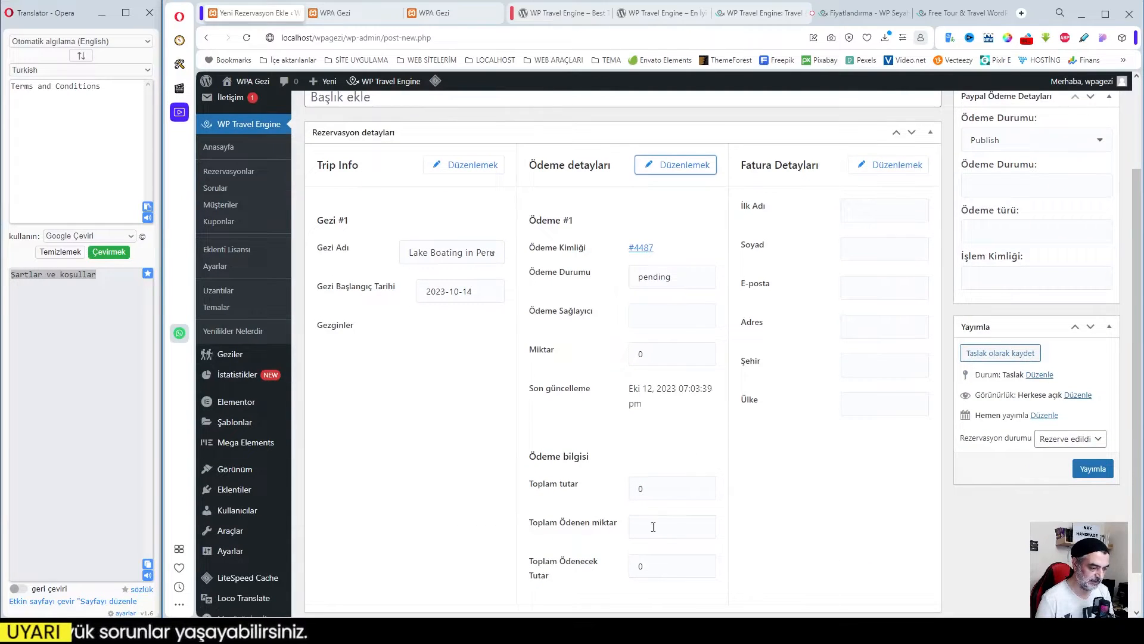
pyautogui.click(684, 278)
pyautogui.doubleClick(681, 277)
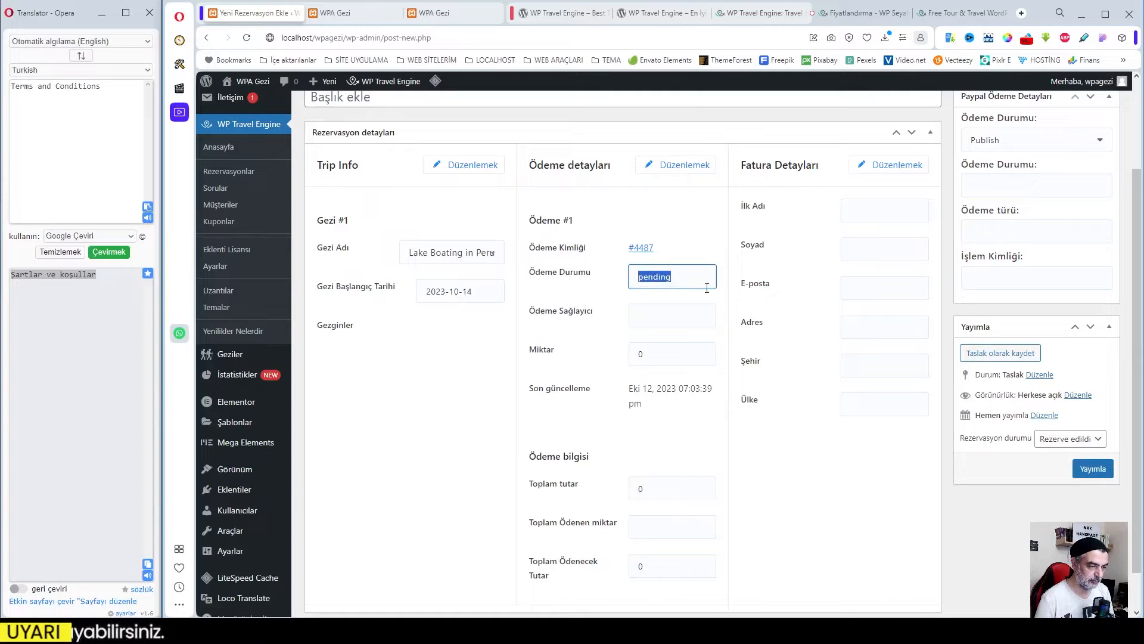
pyautogui.rightClick(662, 278)
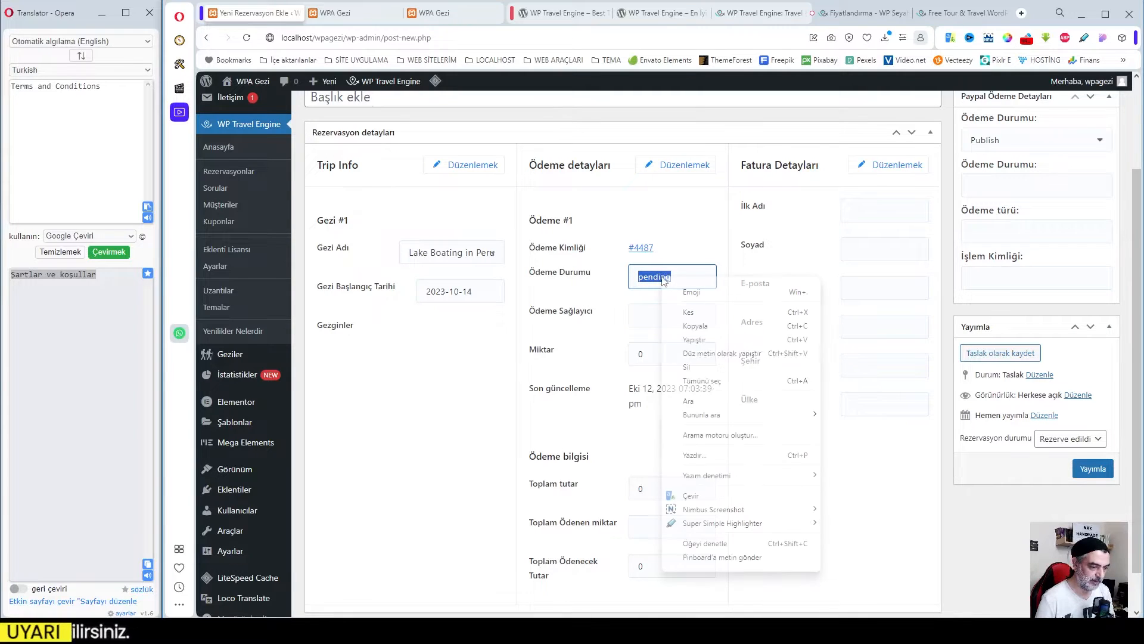
pyautogui.click(709, 496)
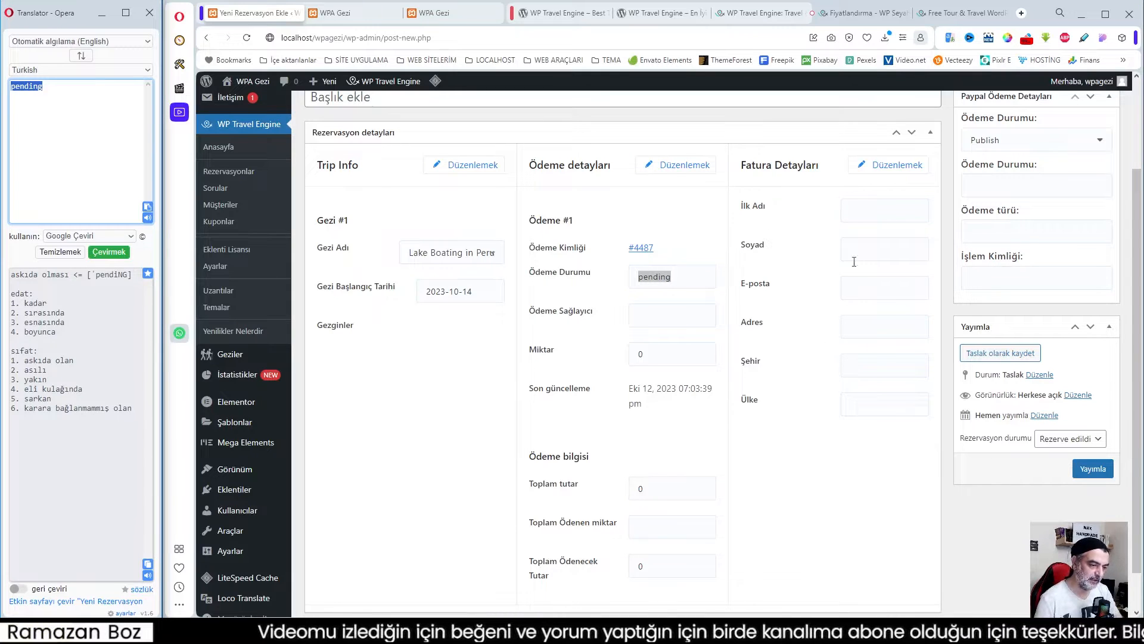
pyautogui.scroll(2, 1043, 261)
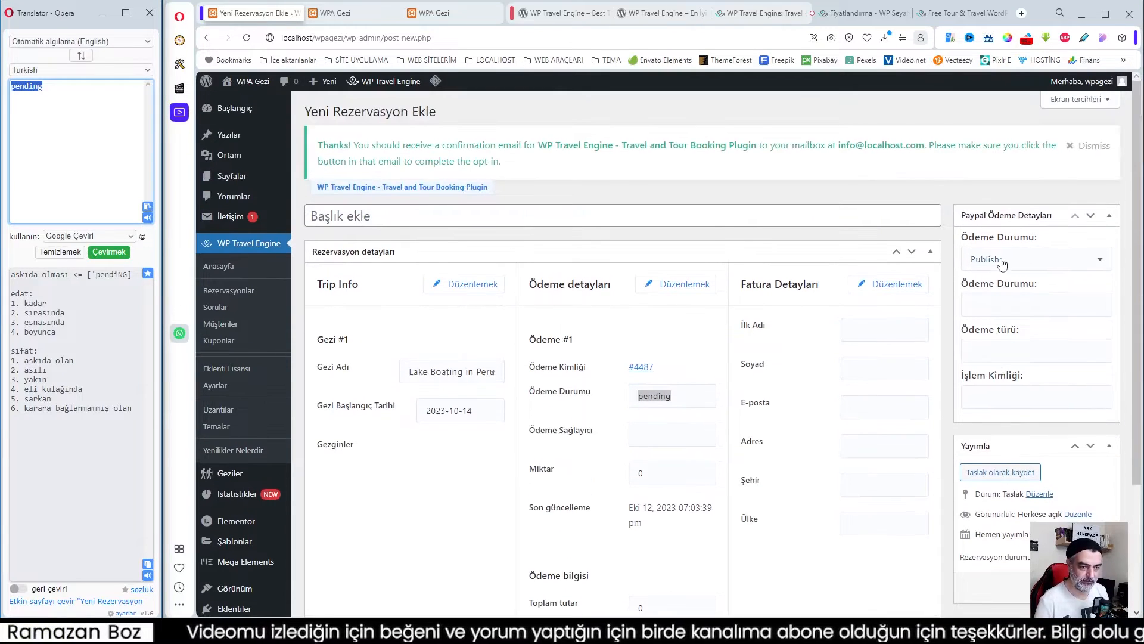
pyautogui.click(1031, 263)
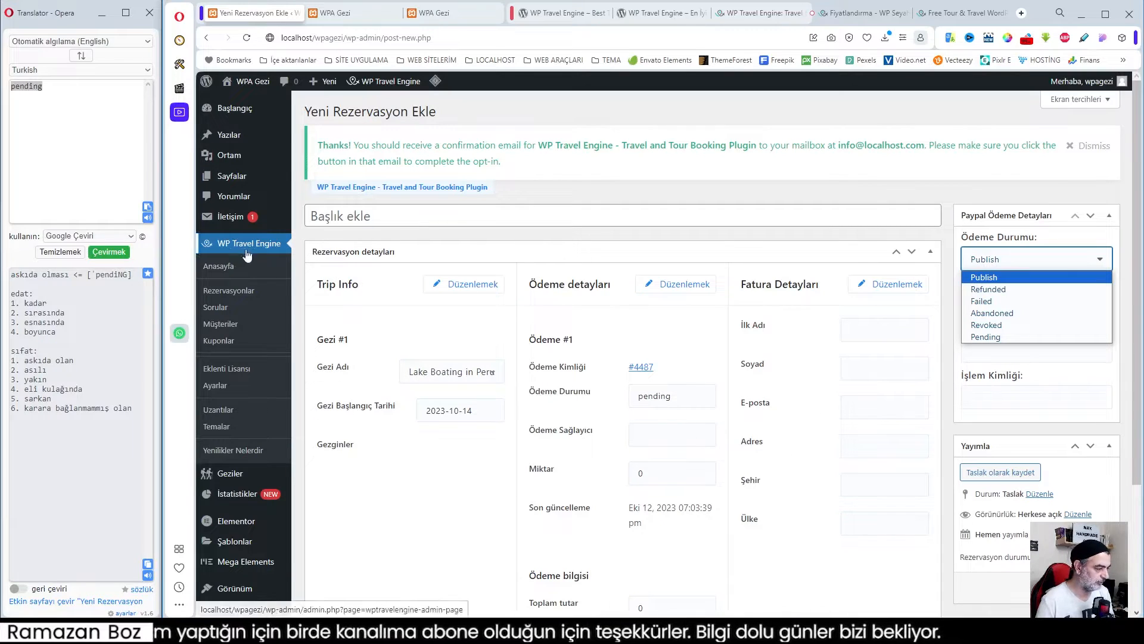
# - Check WP Travel Engine's enquiries page and view the details and booking history of the customer from Afghanistan
pyautogui.click(216, 309)
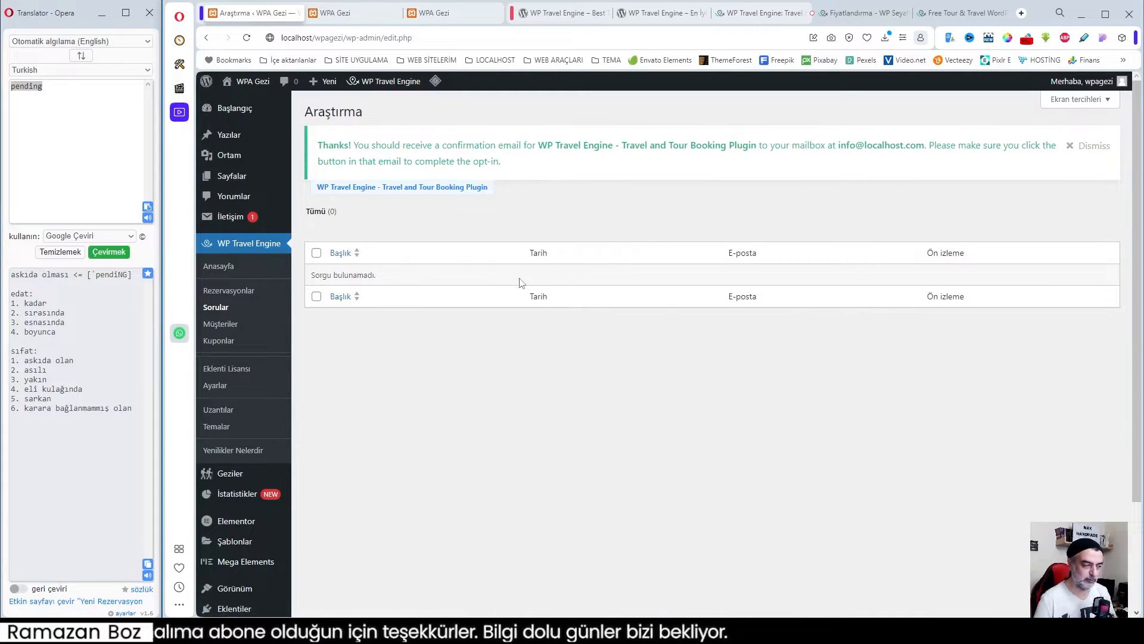
pyautogui.click(220, 324)
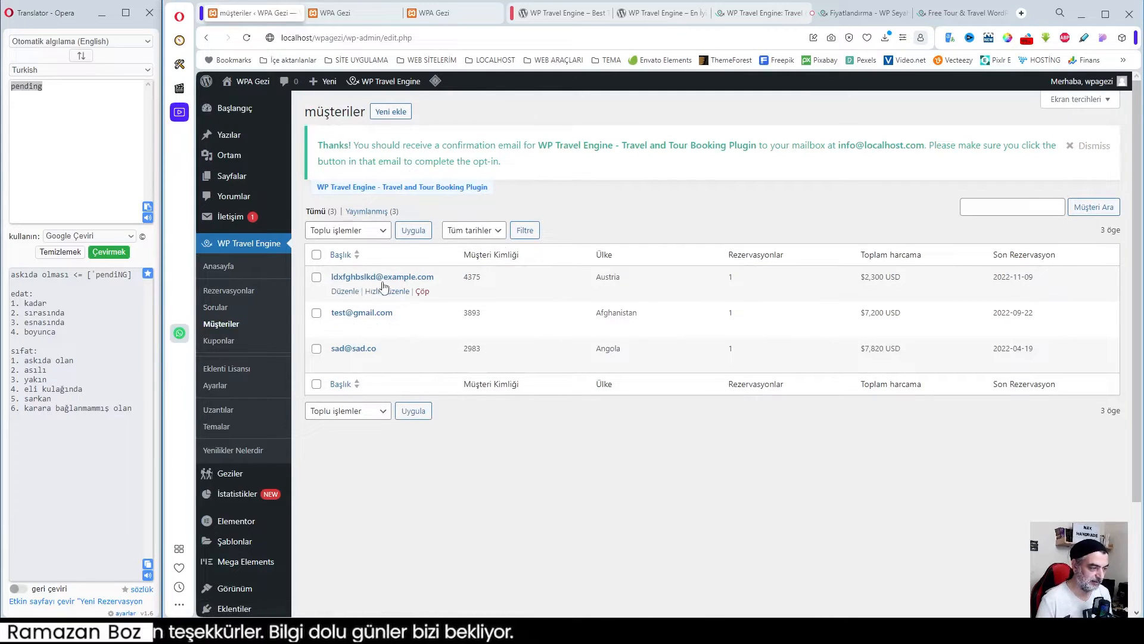
pyautogui.click(360, 316)
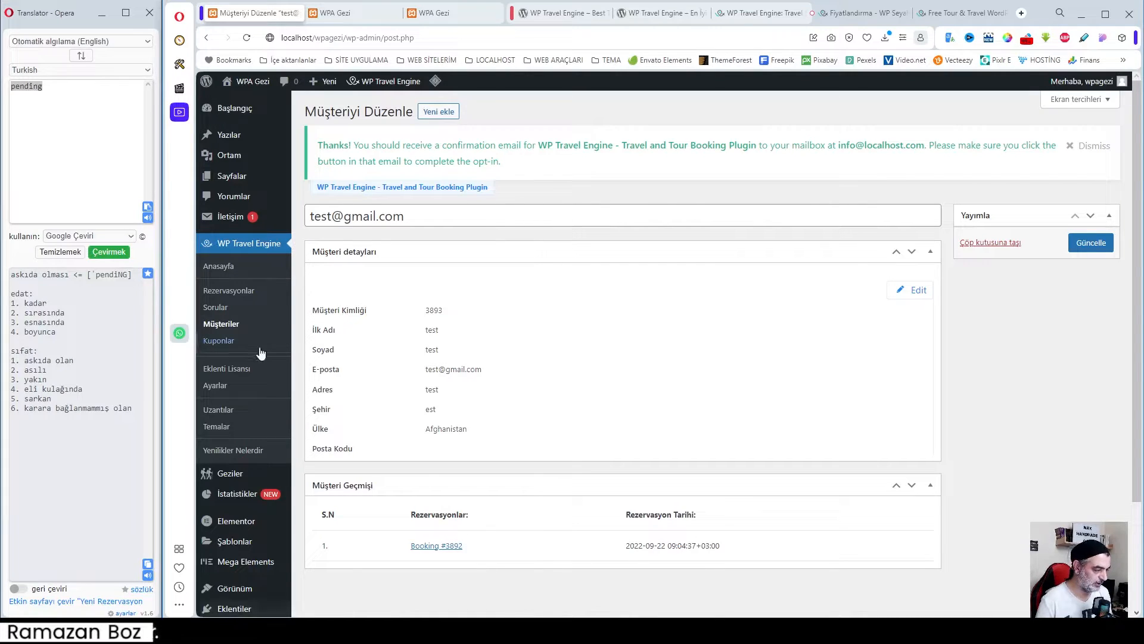
# - Open a blank coupon form and examine its code, discount type, discount amount, start date and expiry date fields
pyautogui.click(225, 340)
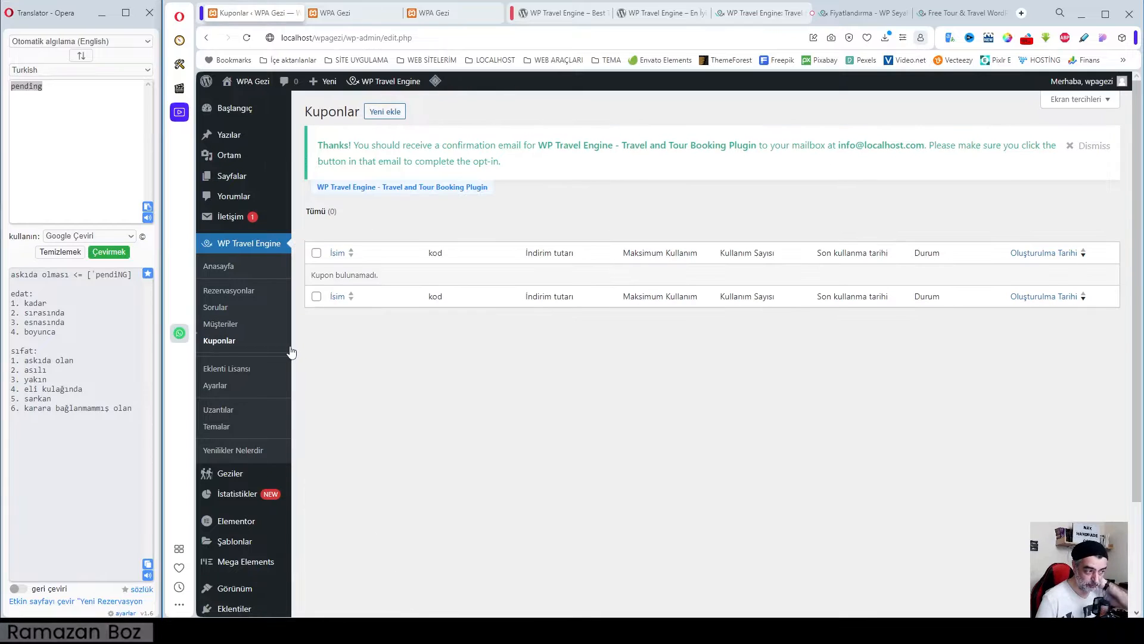
pyautogui.click(391, 113)
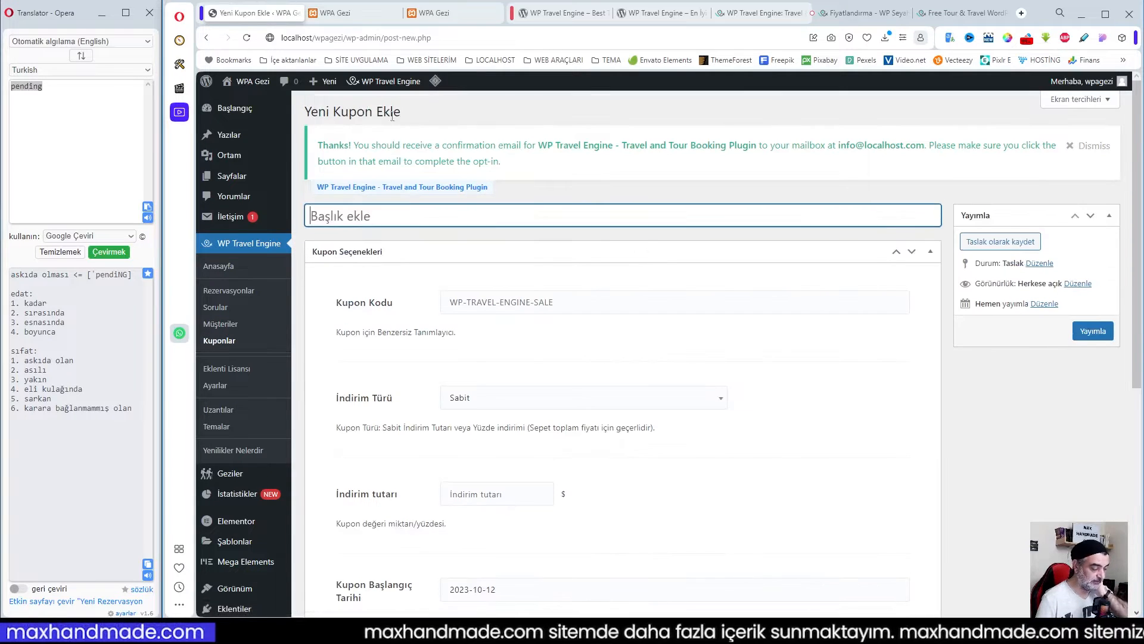
pyautogui.scroll(-2, 593, 418)
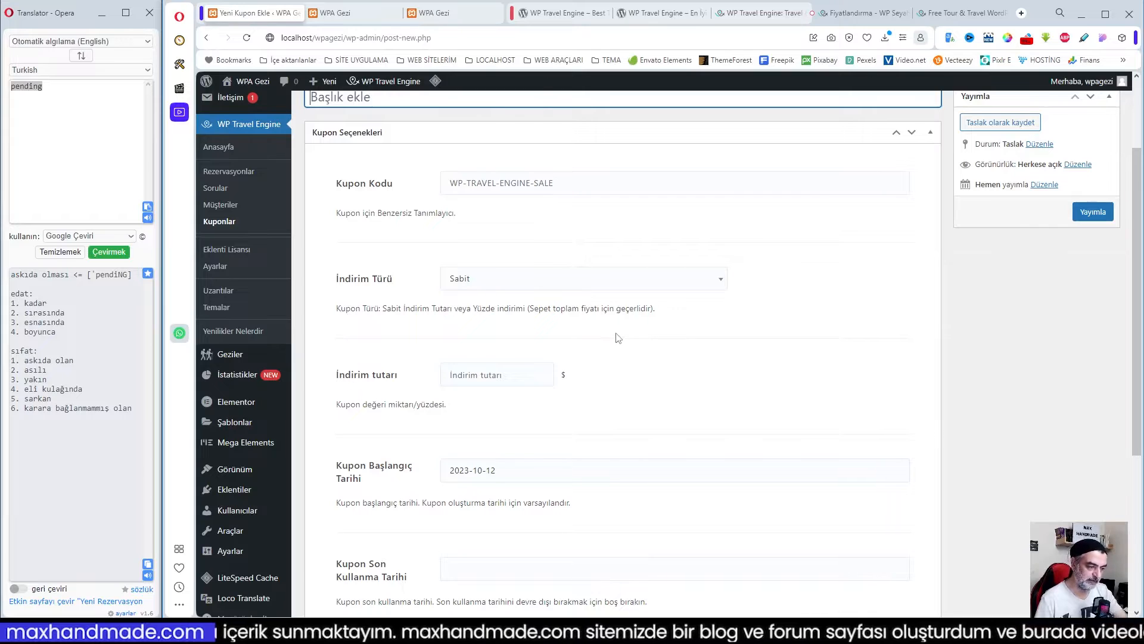
pyautogui.scroll(-4, 618, 338)
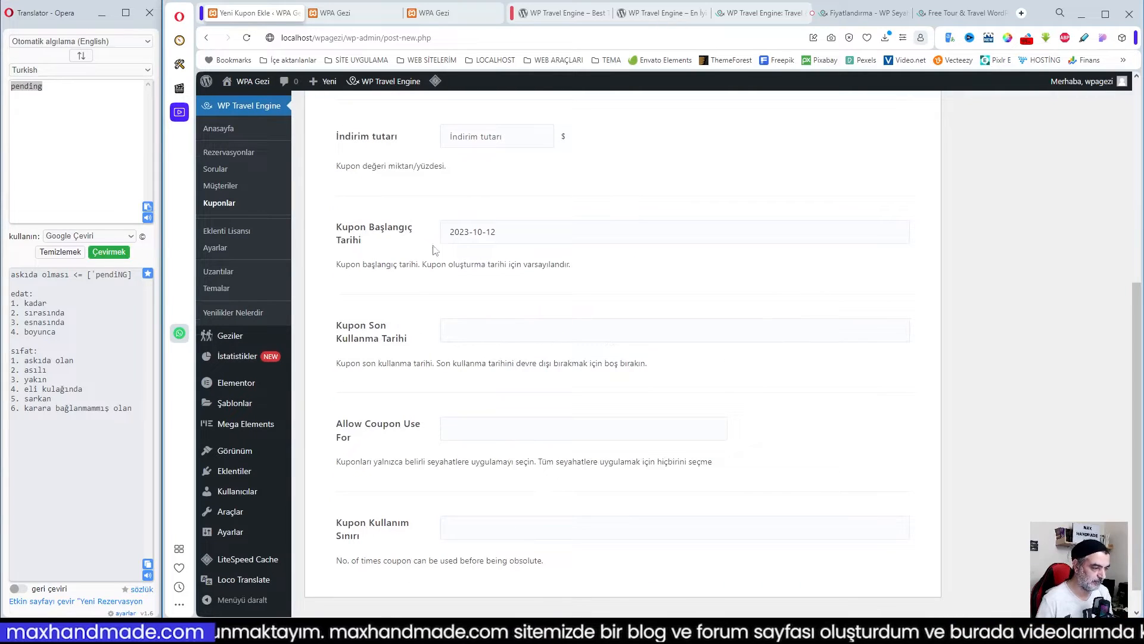
pyautogui.click(476, 331)
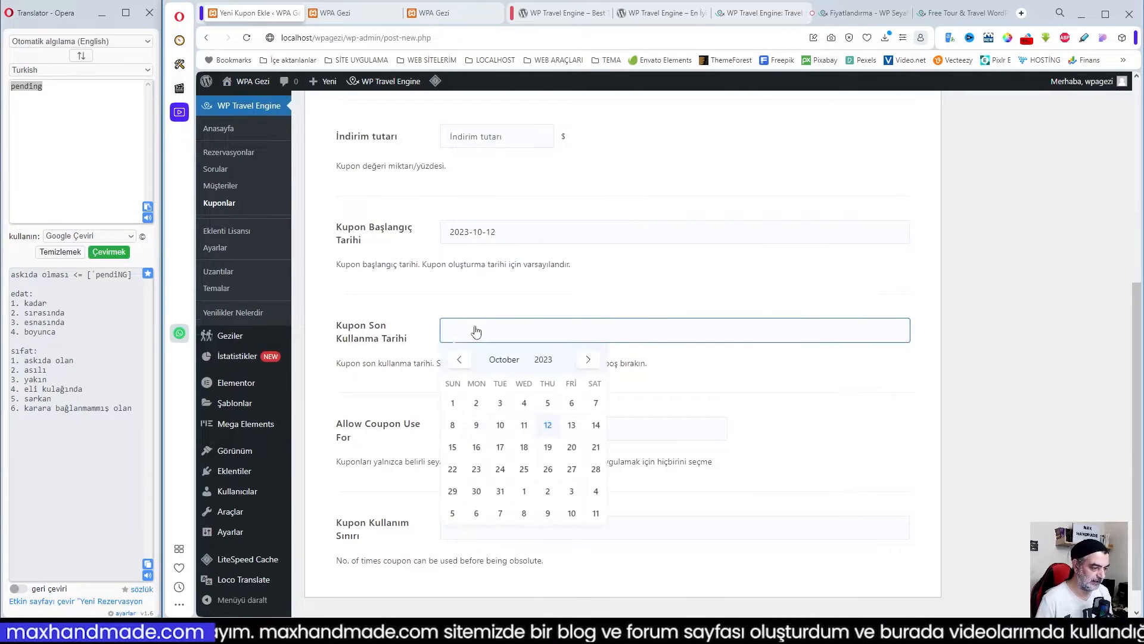
pyautogui.click(541, 232)
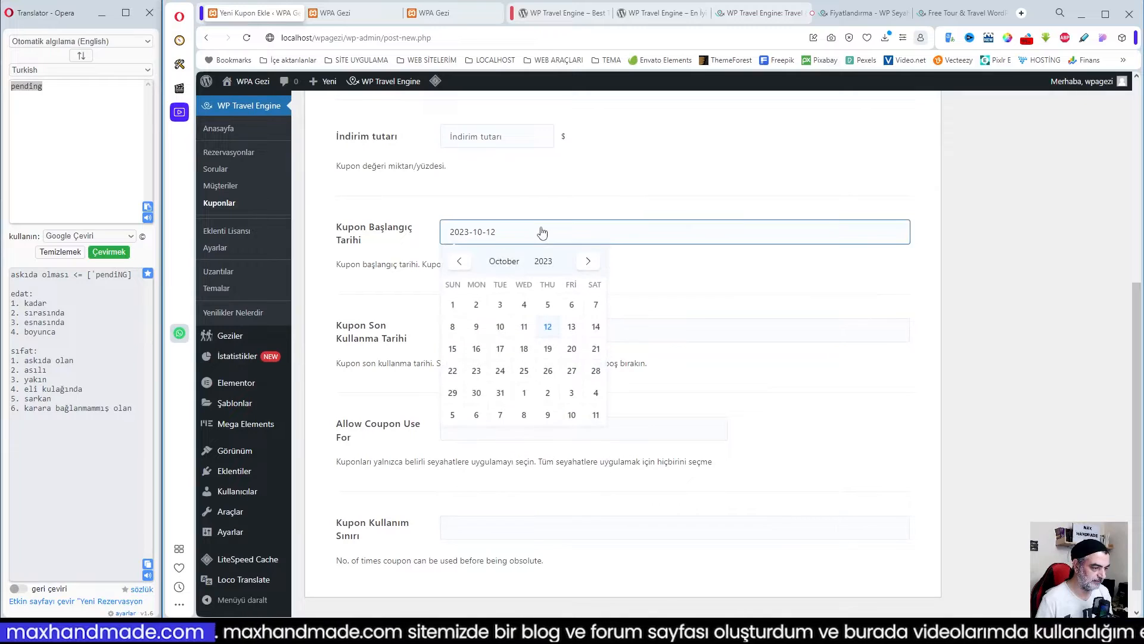
pyautogui.click(659, 330)
# - Examine the trips the new coupon can be restricted to and its usage limit field
pyautogui.click(741, 429)
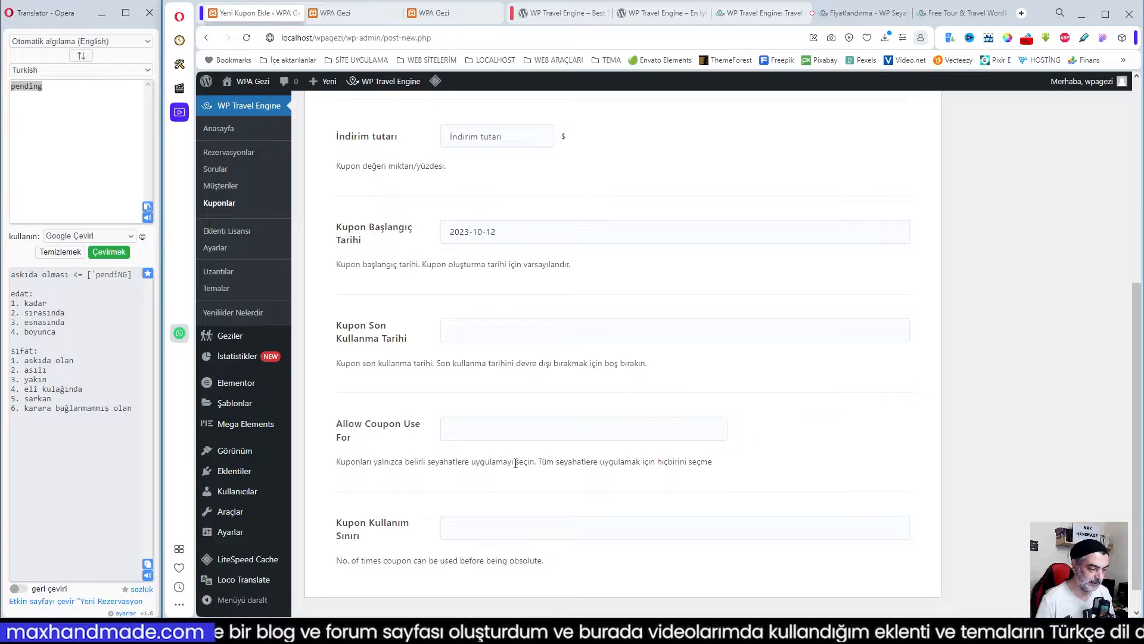
pyautogui.click(575, 430)
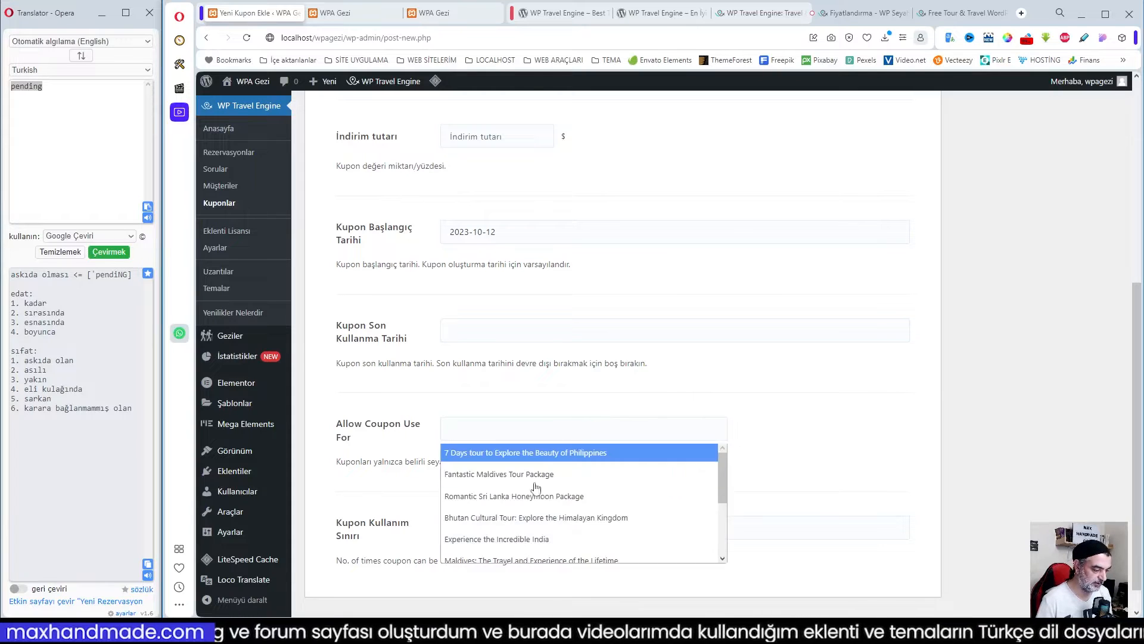
pyautogui.click(823, 436)
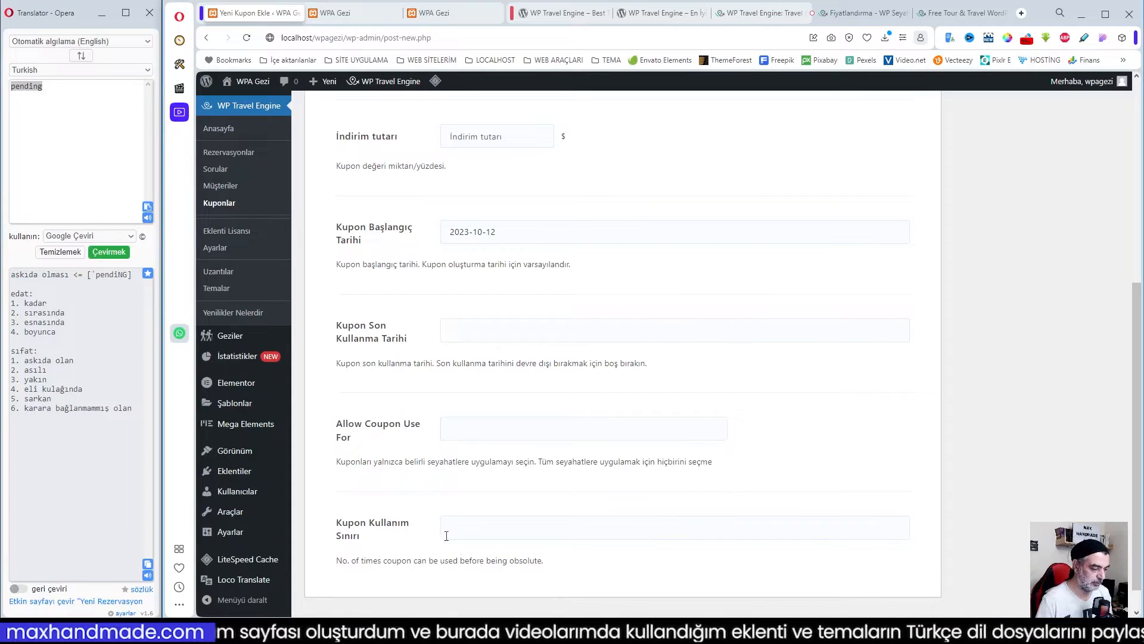
pyautogui.click(512, 530)
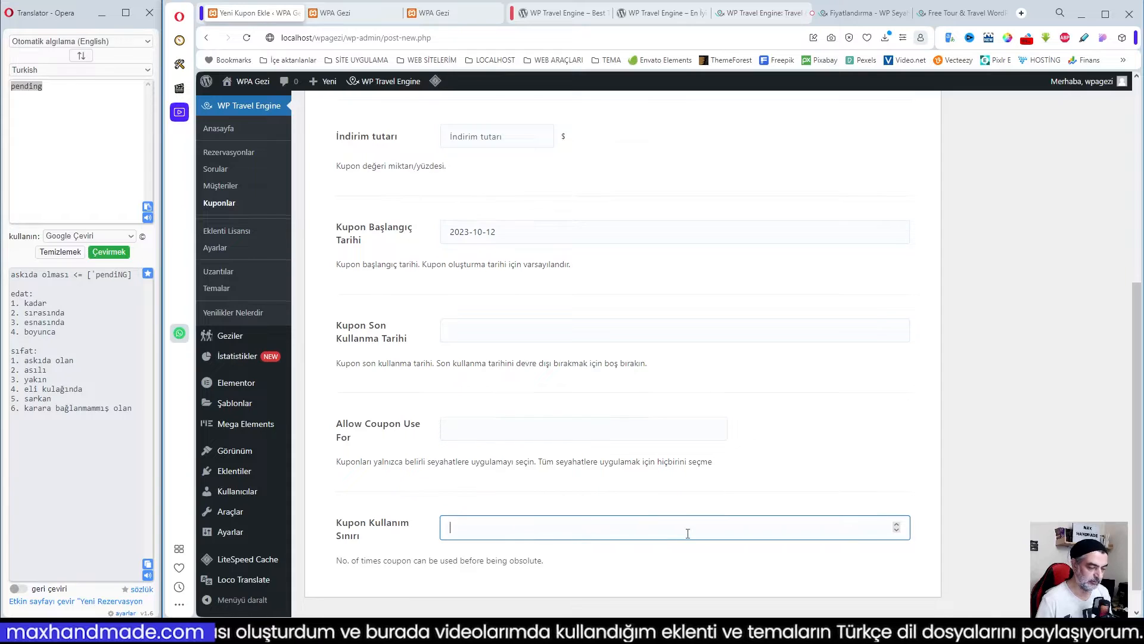
pyautogui.scroll(5, 687, 533)
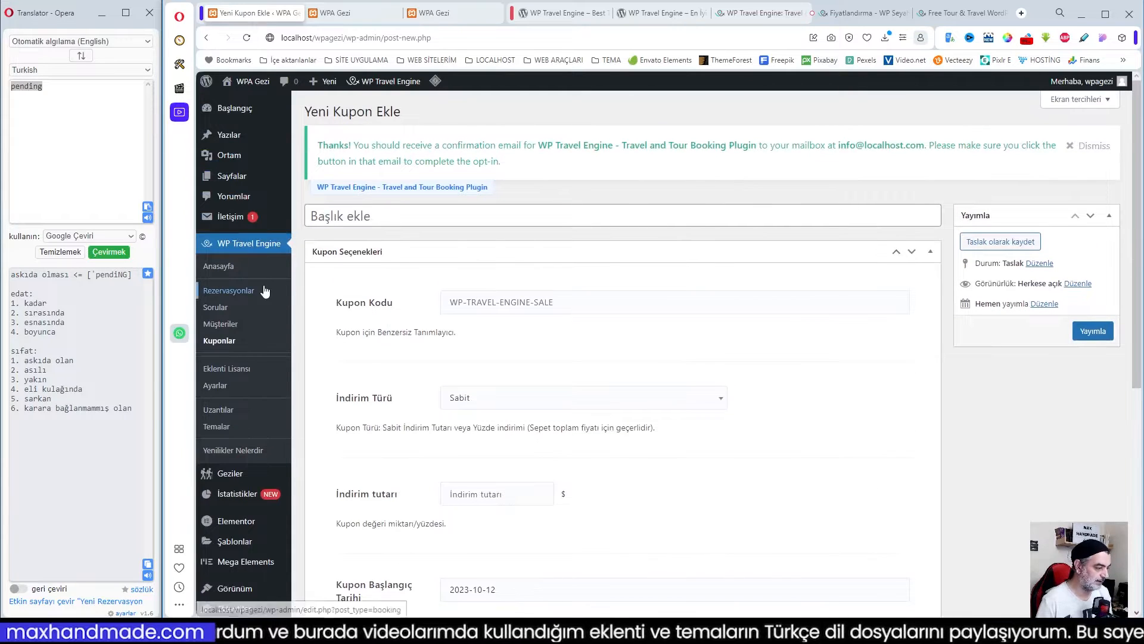
# - Check WP Travel Engine's add-on licence page and its general settings page
pyautogui.click(224, 370)
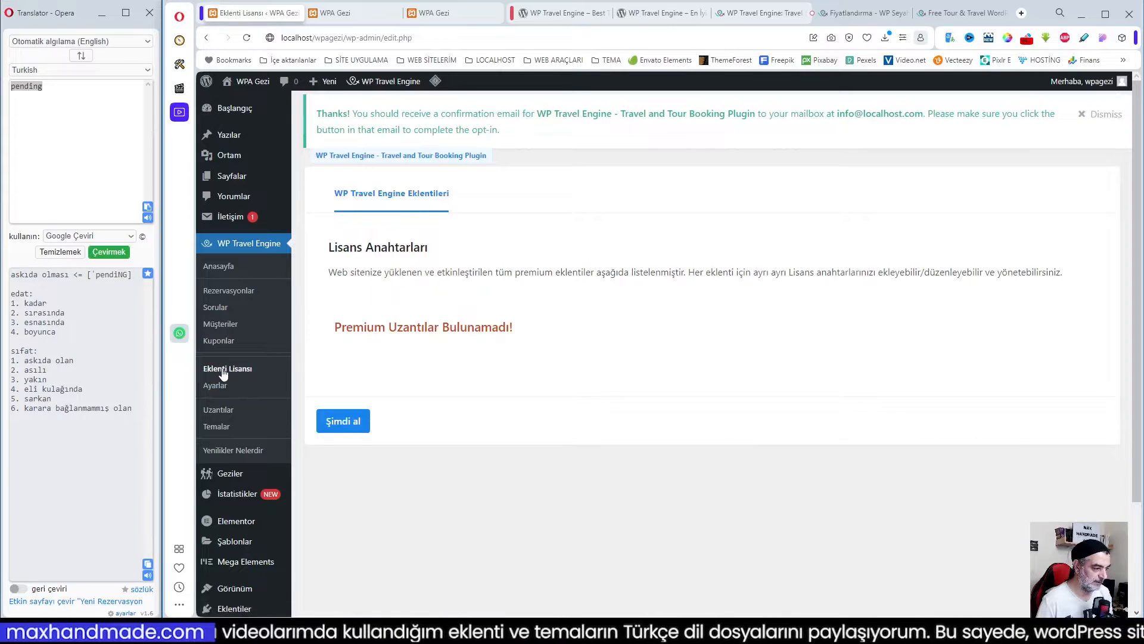
pyautogui.click(214, 391)
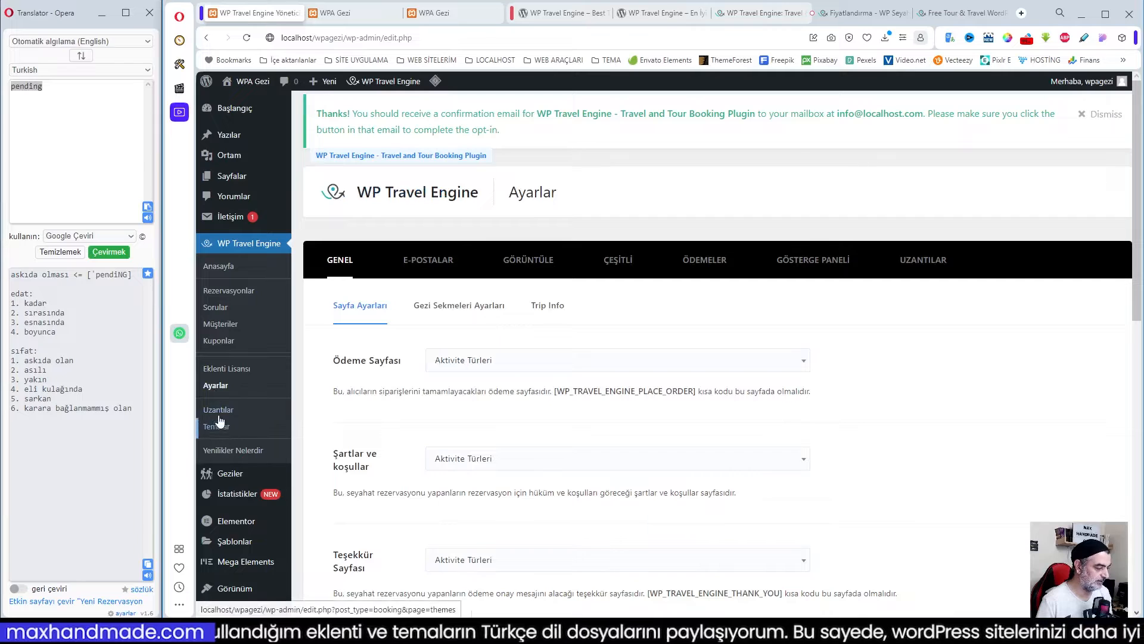
# - Browse the extensions offered for WP Travel Engine, from Trip Fixed Starting Dates through the payment gateway add-ons
pyautogui.click(216, 412)
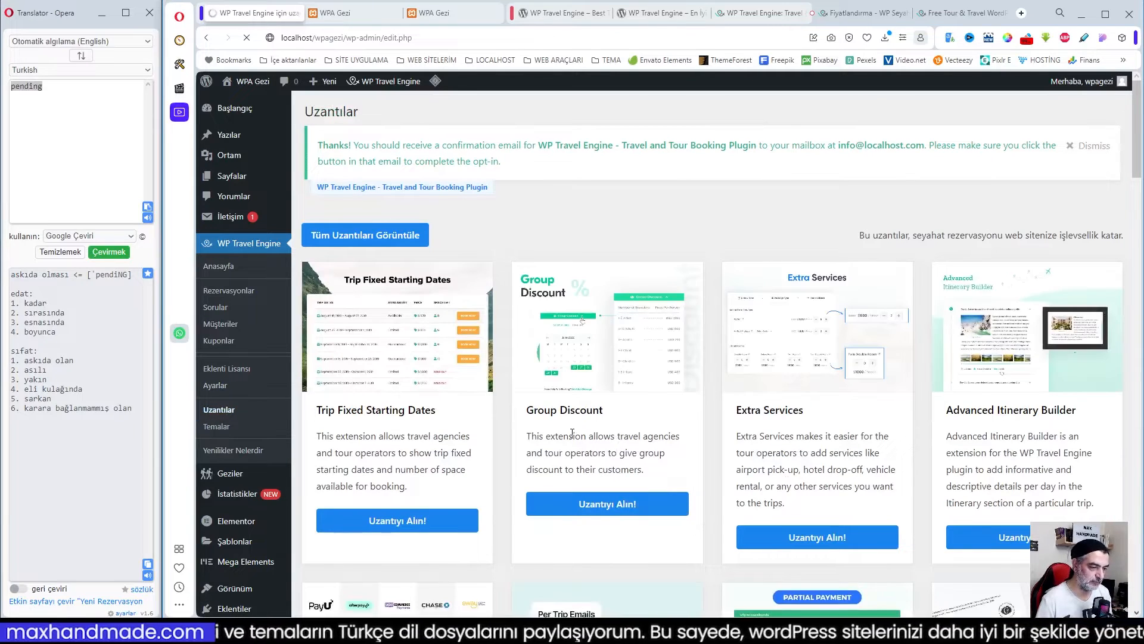
pyautogui.scroll(-3, 842, 507)
pyautogui.scroll(-15, 843, 507)
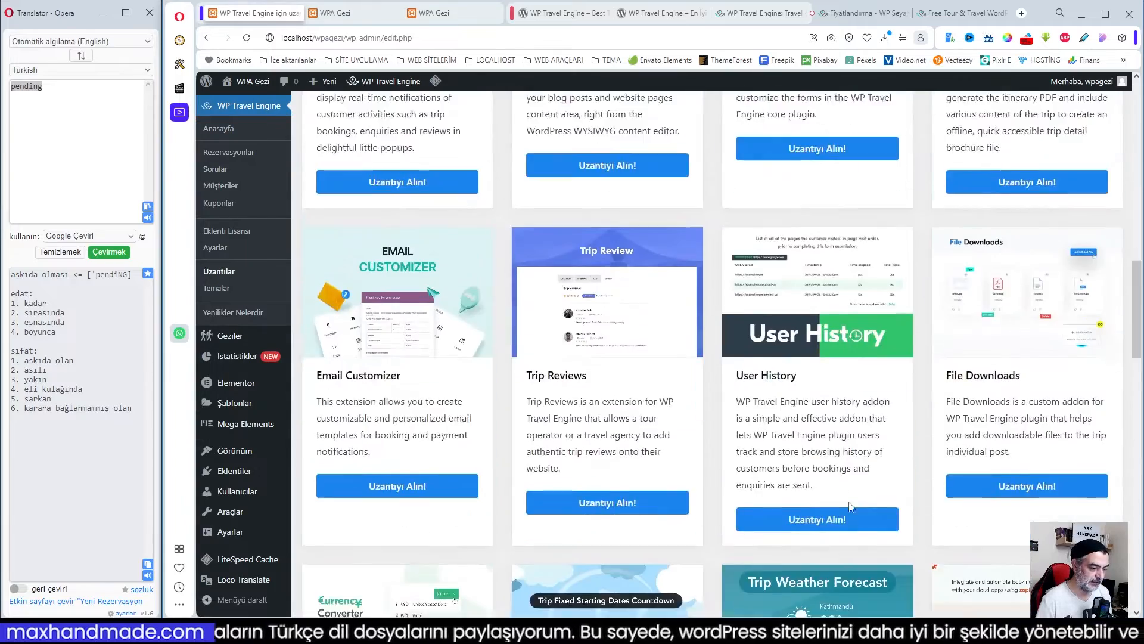
pyautogui.scroll(-4, 850, 507)
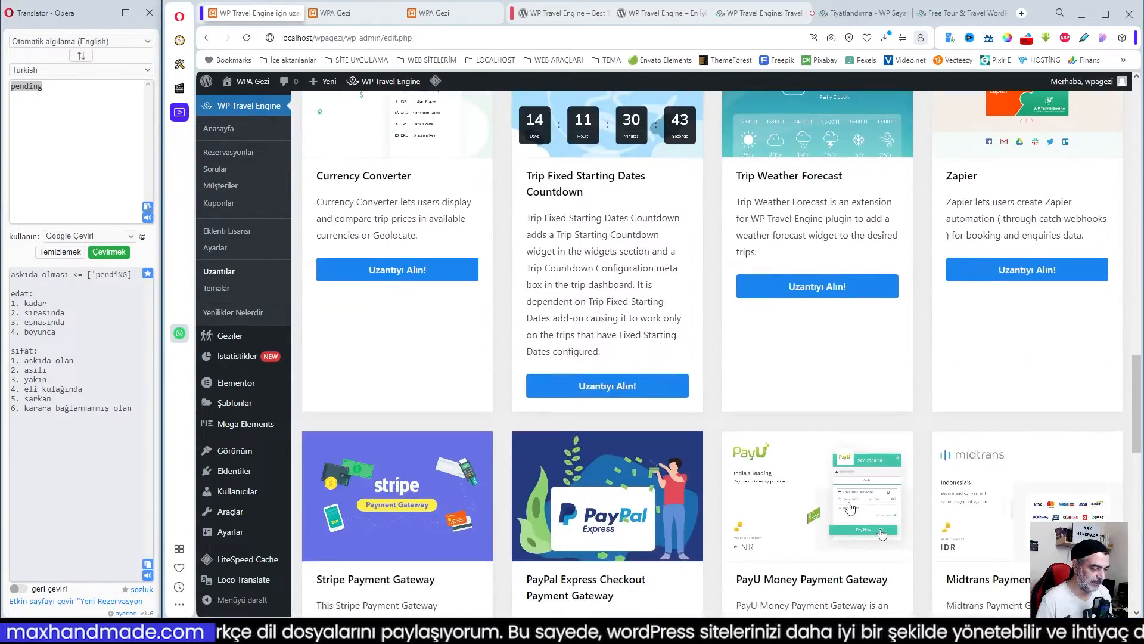
pyautogui.scroll(-4, 850, 507)
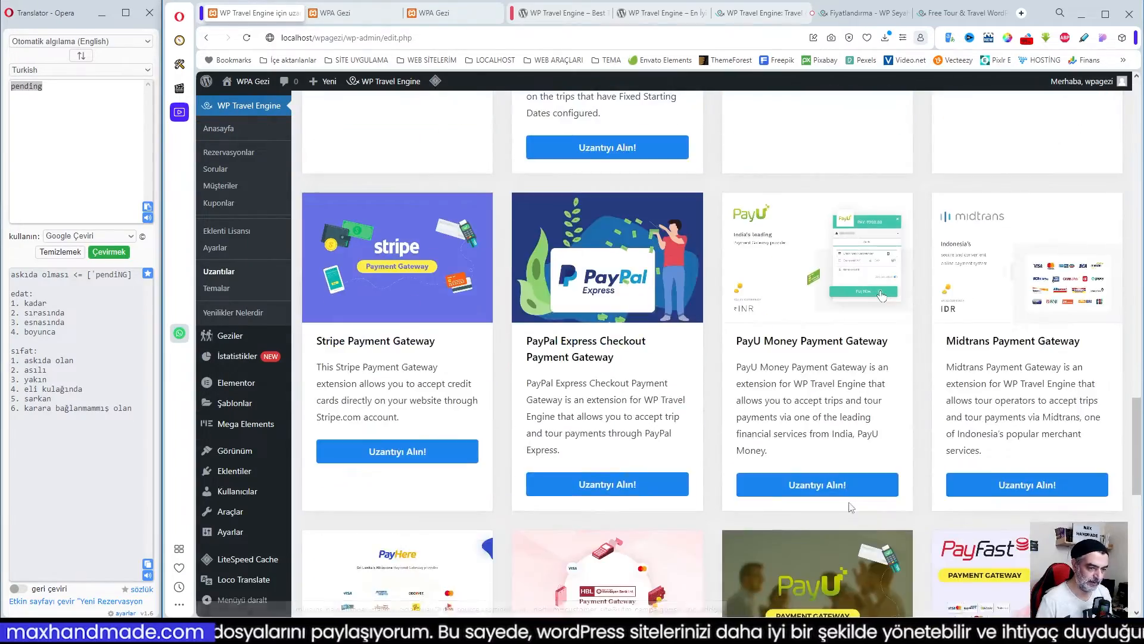
pyautogui.scroll(-8, 851, 507)
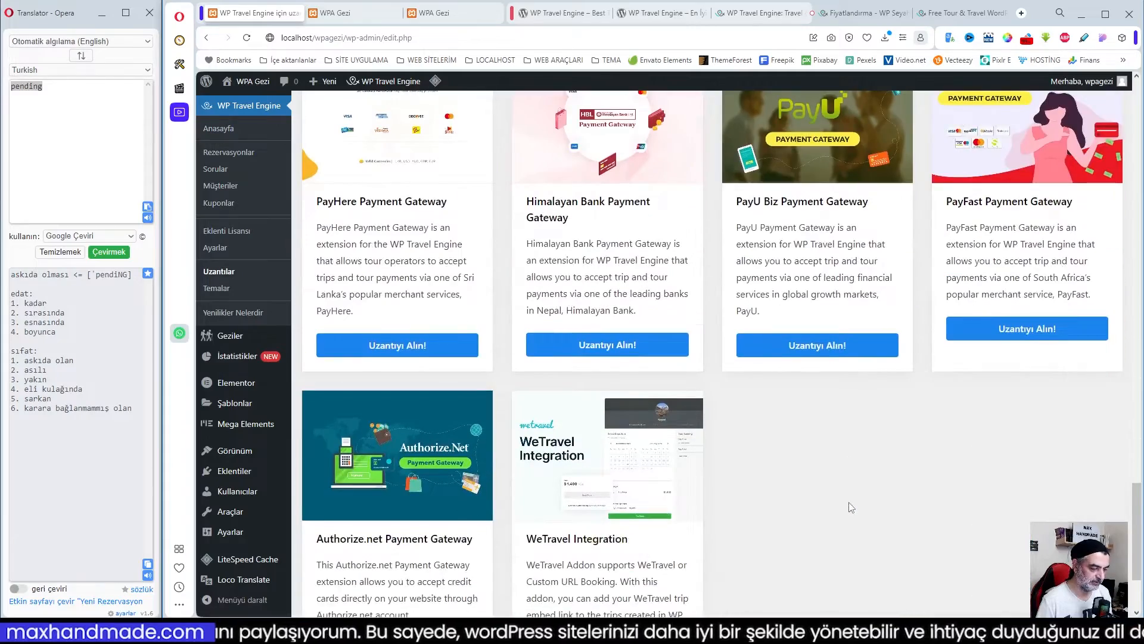
pyautogui.scroll(-3, 851, 506)
pyautogui.scroll(20, 711, 388)
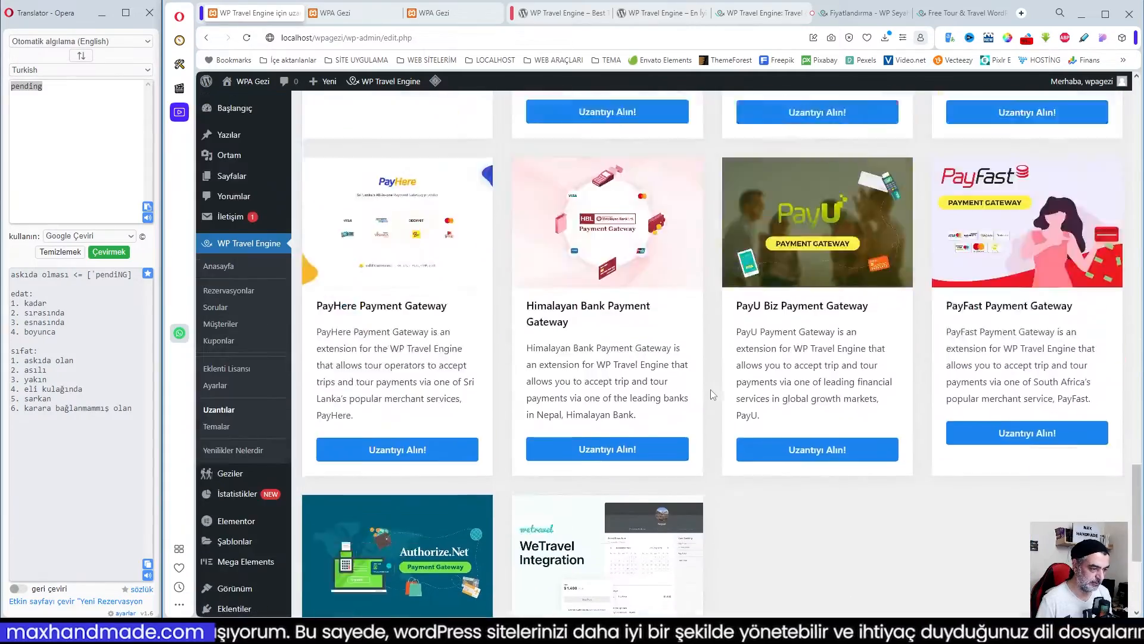
pyautogui.scroll(1, 749, 397)
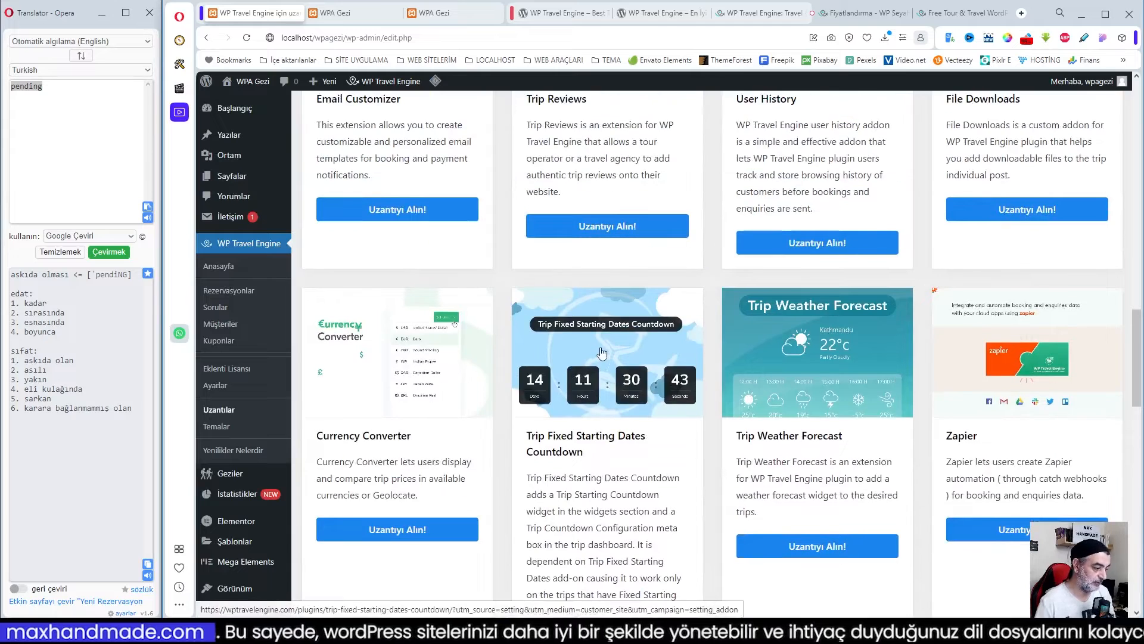
# - Look over WP Travel Engine's travel themes and its what's-new page for version 5.7
pyautogui.click(230, 428)
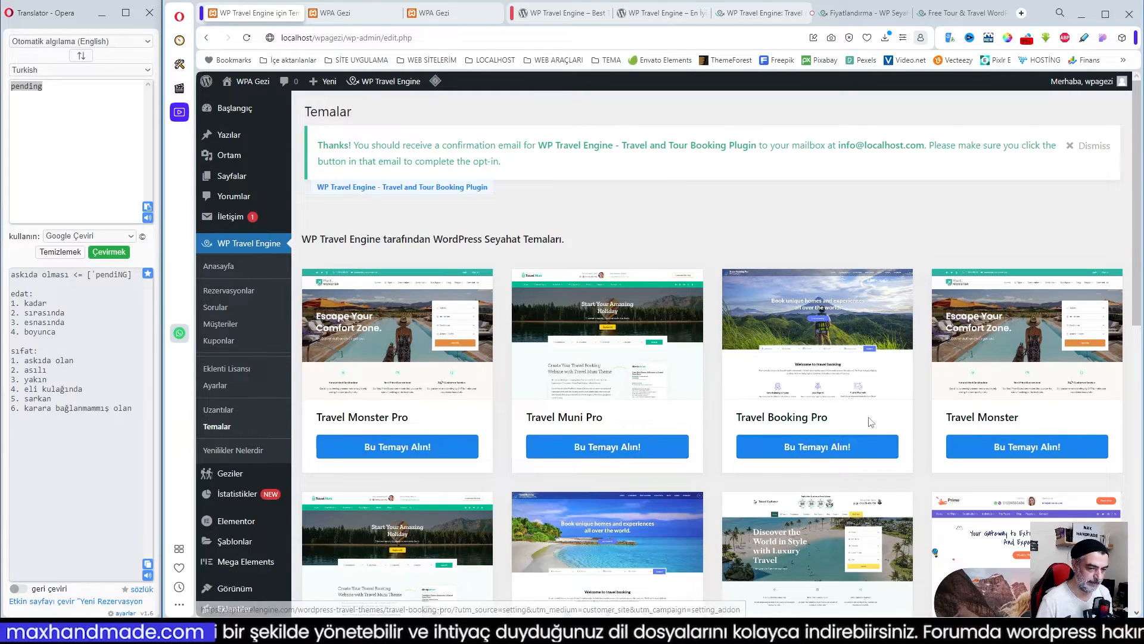
pyautogui.scroll(-3, 715, 357)
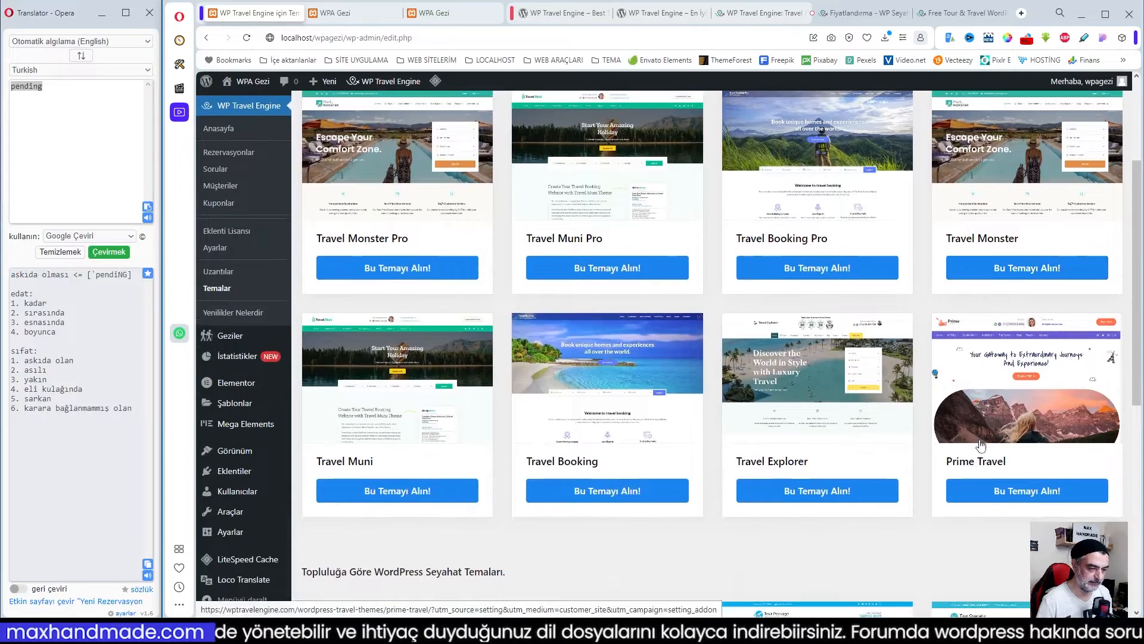
pyautogui.click(228, 314)
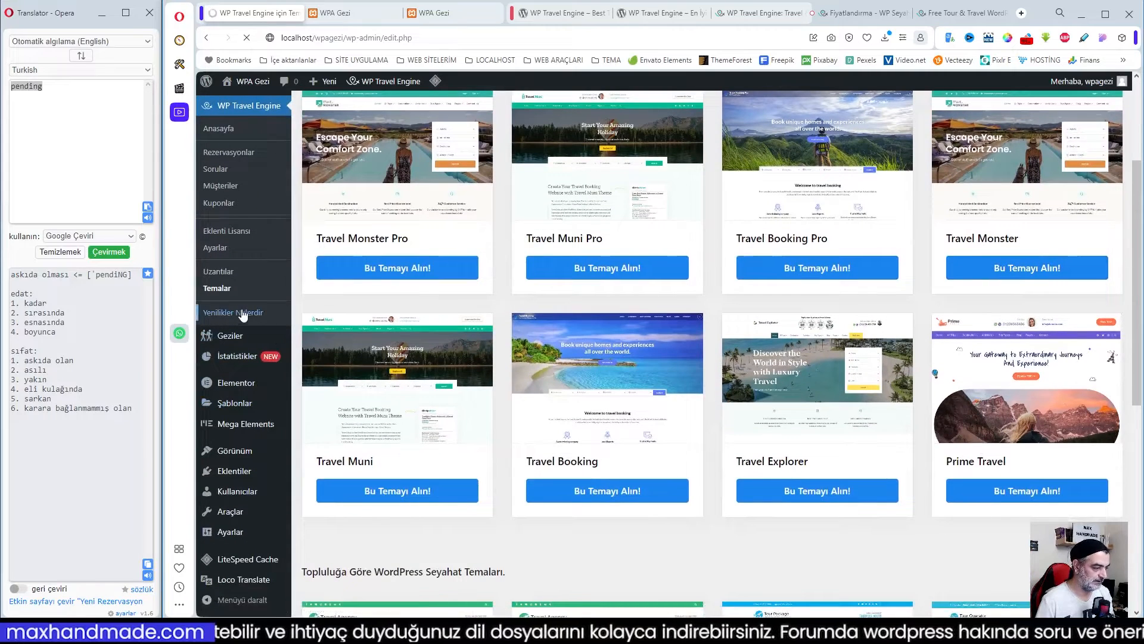
pyautogui.scroll(-15, 688, 396)
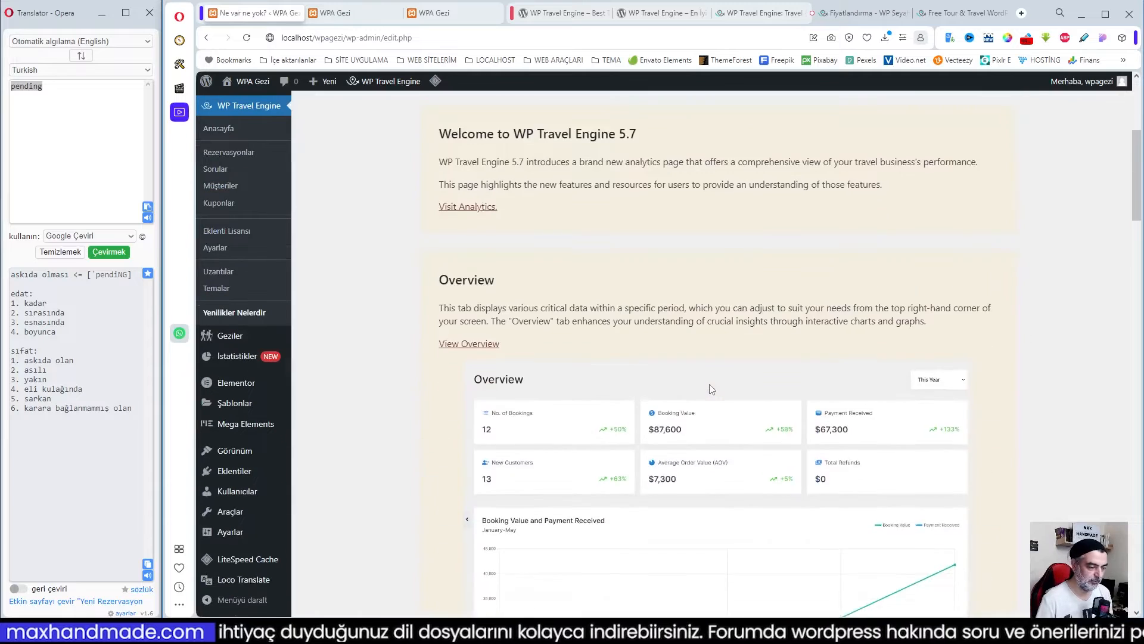
pyautogui.scroll(6, 711, 389)
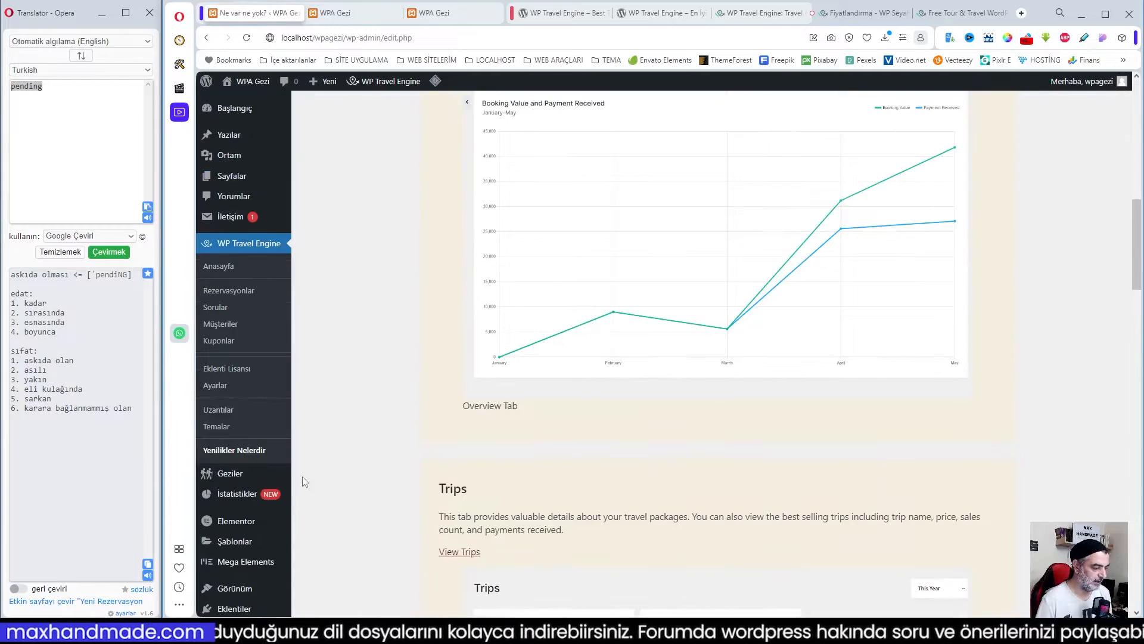
# - View the Overview and Trips statistics and dismiss the opt-in confirmation email notice
pyautogui.click(238, 497)
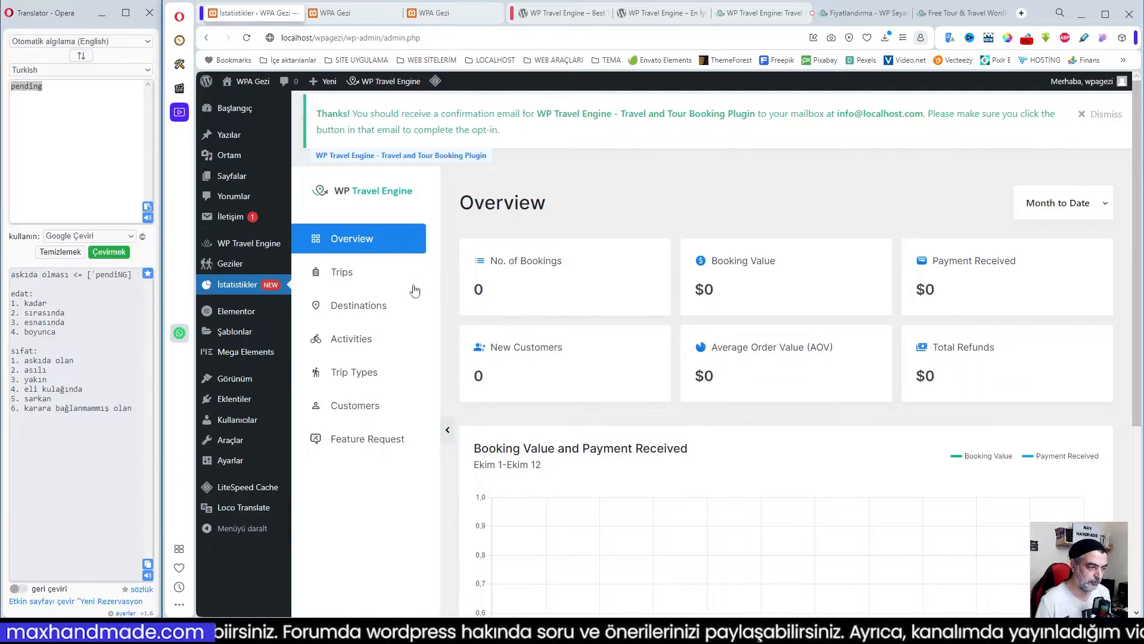
pyautogui.click(342, 276)
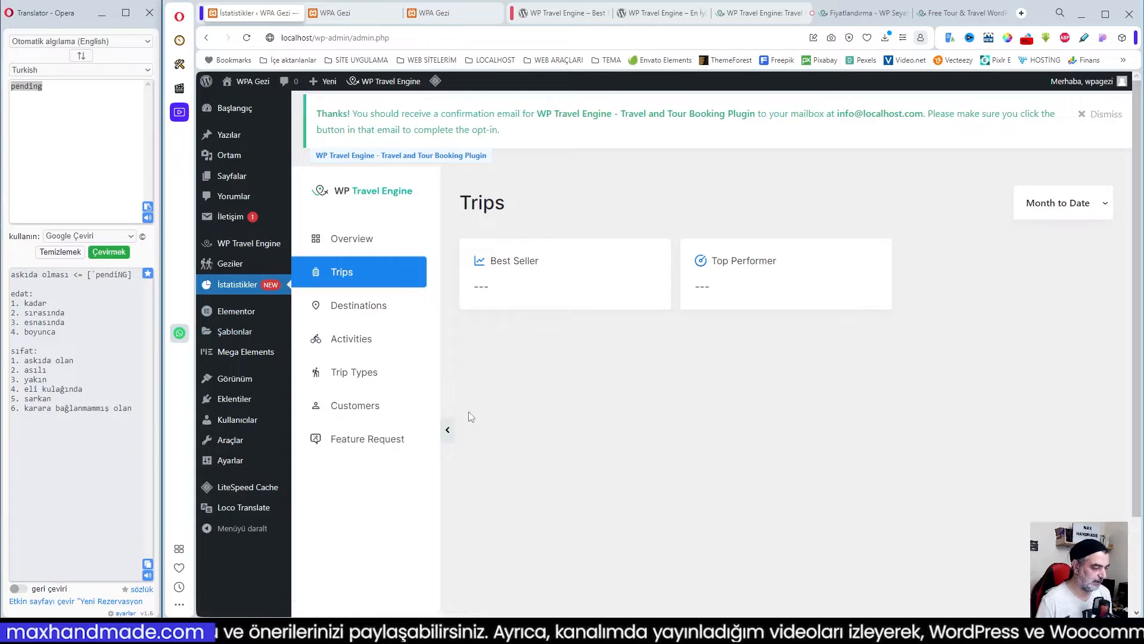
pyautogui.click(1102, 118)
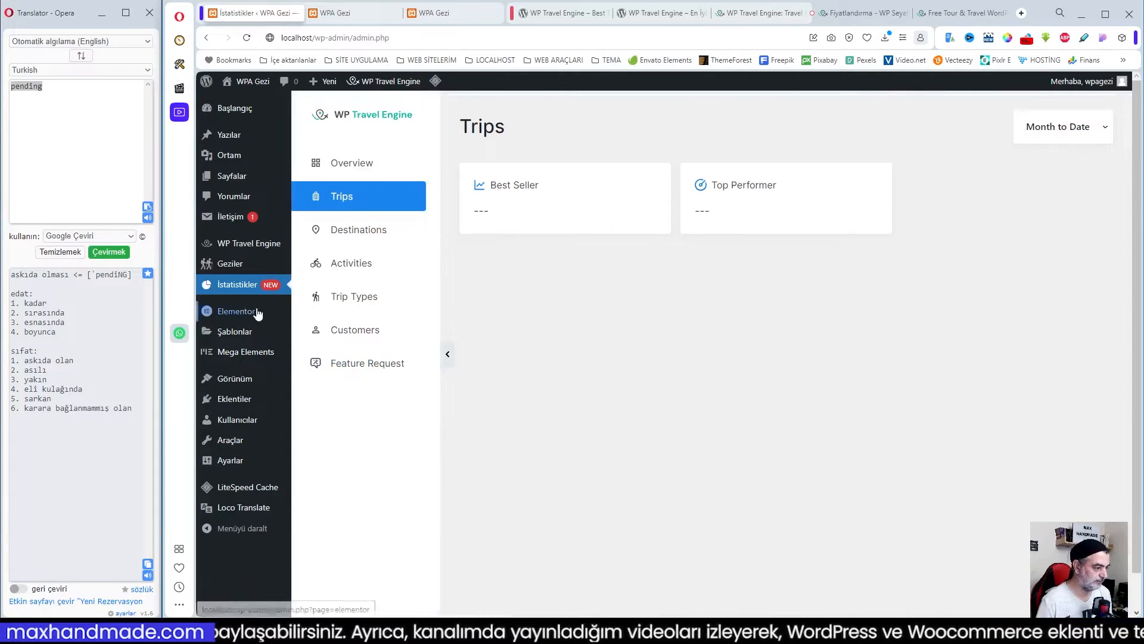
# - In WP Travel Engine's page settings, set Ödeme Sayfası to Tur Ödeme Bilgileri and highlight its required checkout shortcode
pyautogui.click(250, 244)
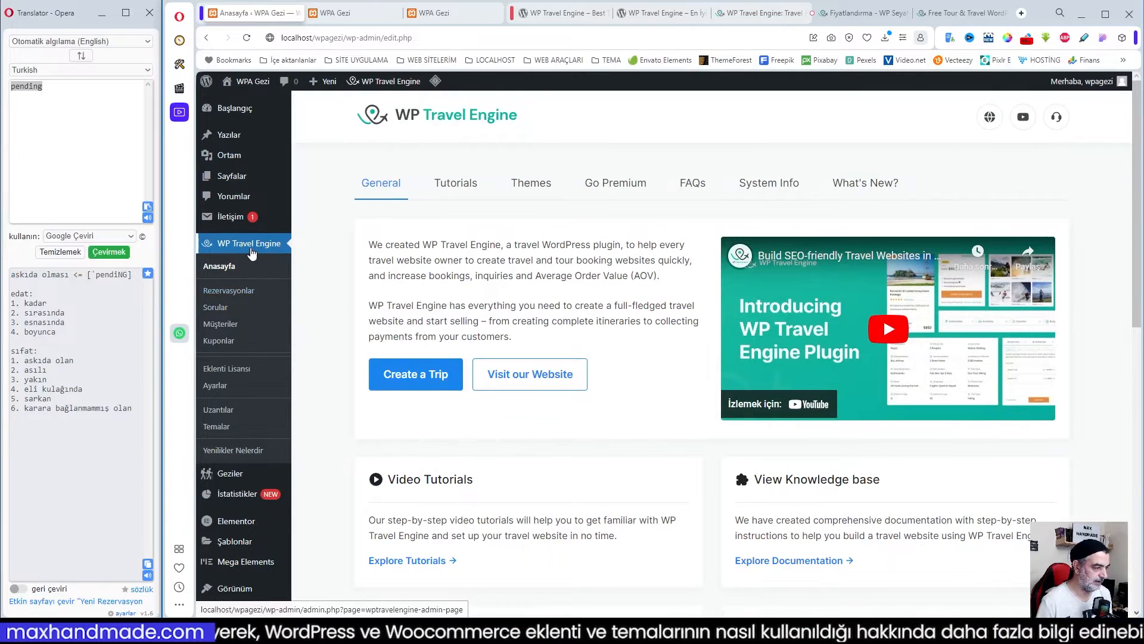
pyautogui.click(225, 386)
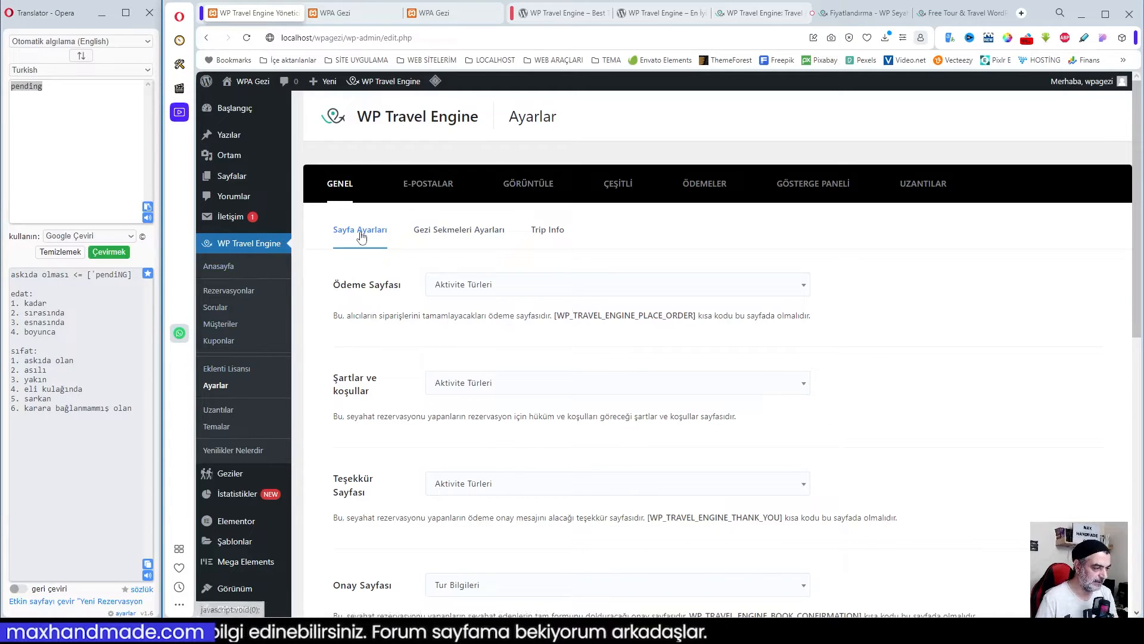
pyautogui.click(521, 290)
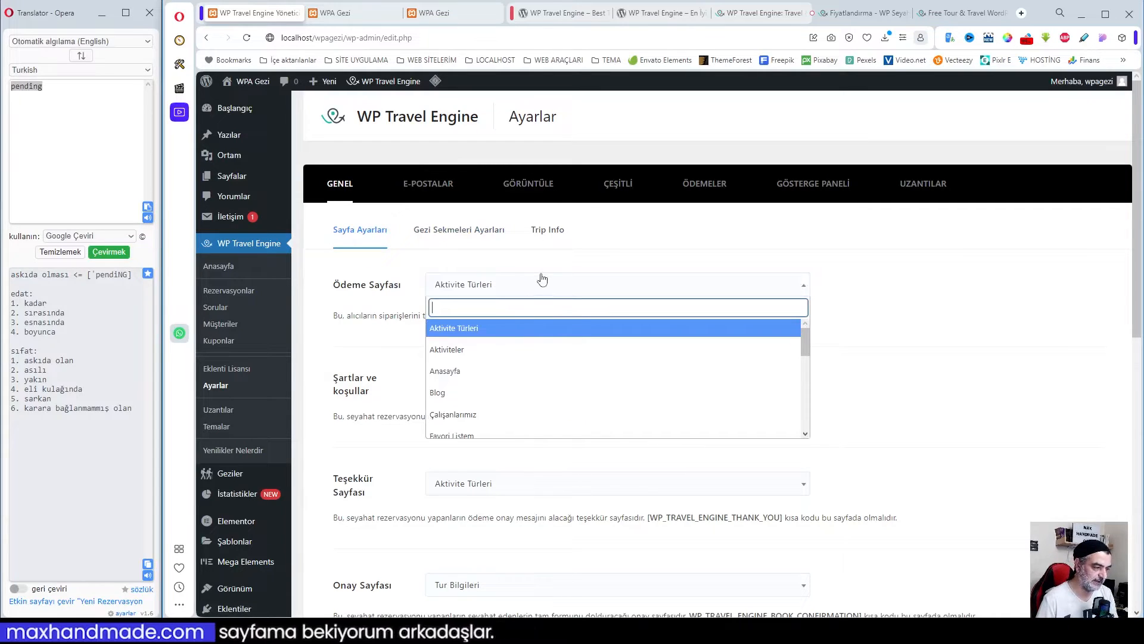
pyautogui.click(525, 286)
pyautogui.click(525, 286)
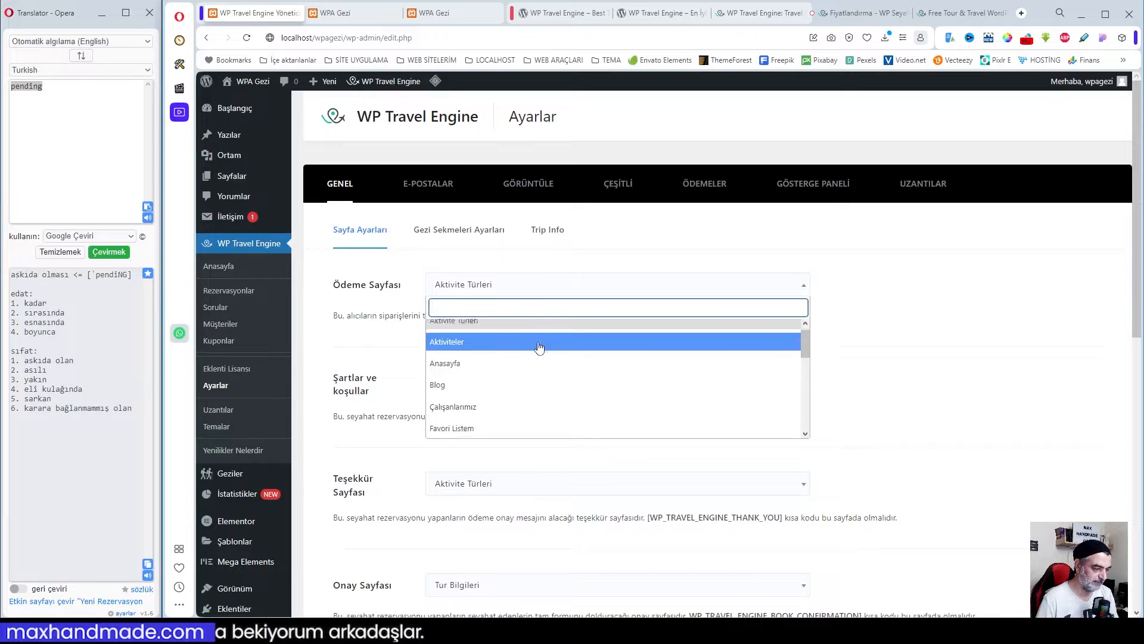
pyautogui.scroll(-5, 540, 348)
pyautogui.scroll(-5, 539, 347)
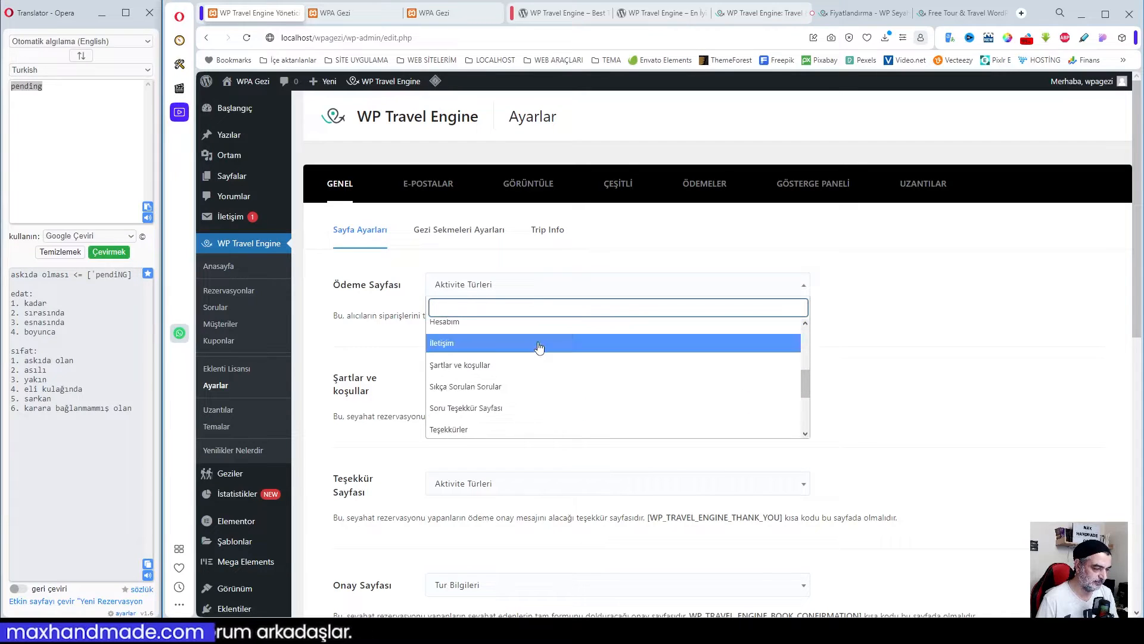
pyautogui.scroll(-1, 539, 348)
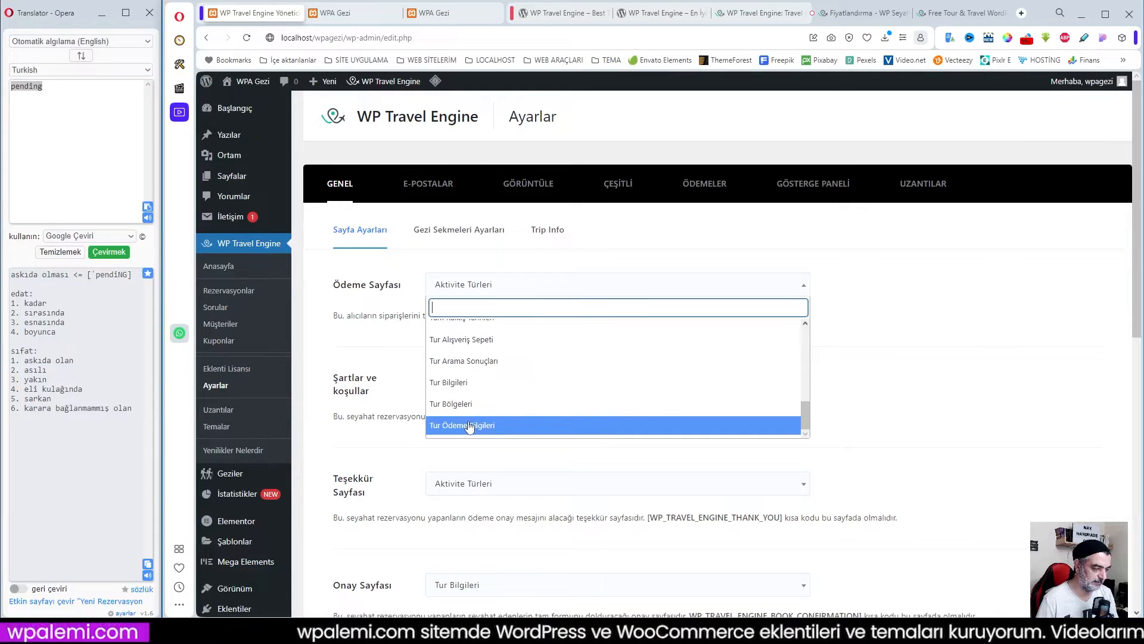
pyautogui.scroll(3, 474, 417)
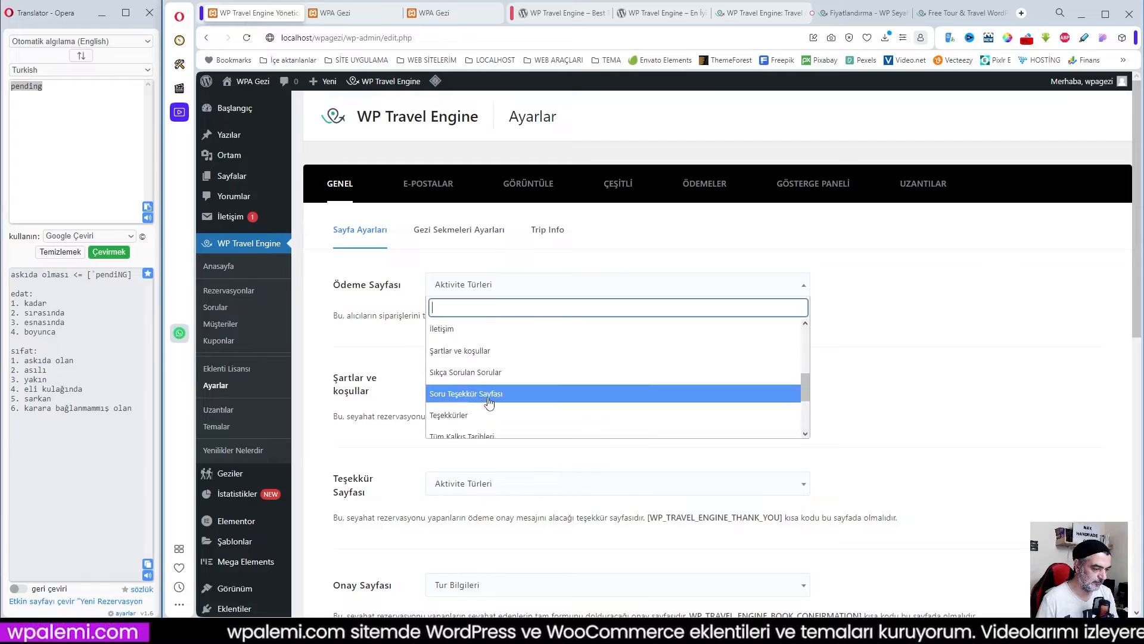
pyautogui.scroll(5, 489, 403)
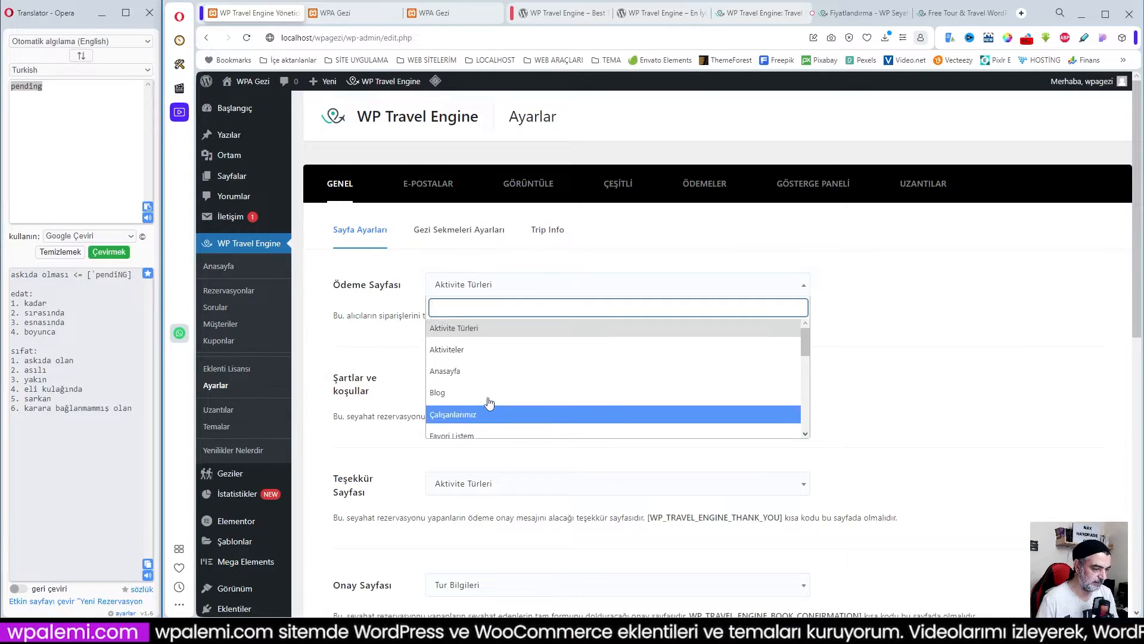
pyautogui.scroll(-4, 489, 403)
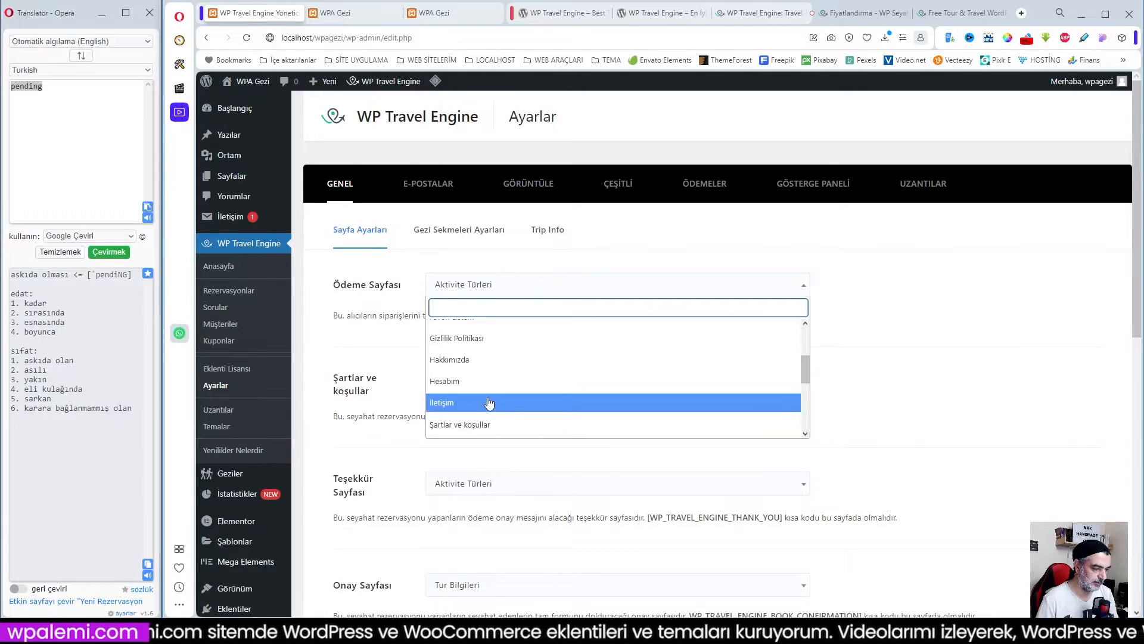
pyautogui.scroll(-3, 488, 403)
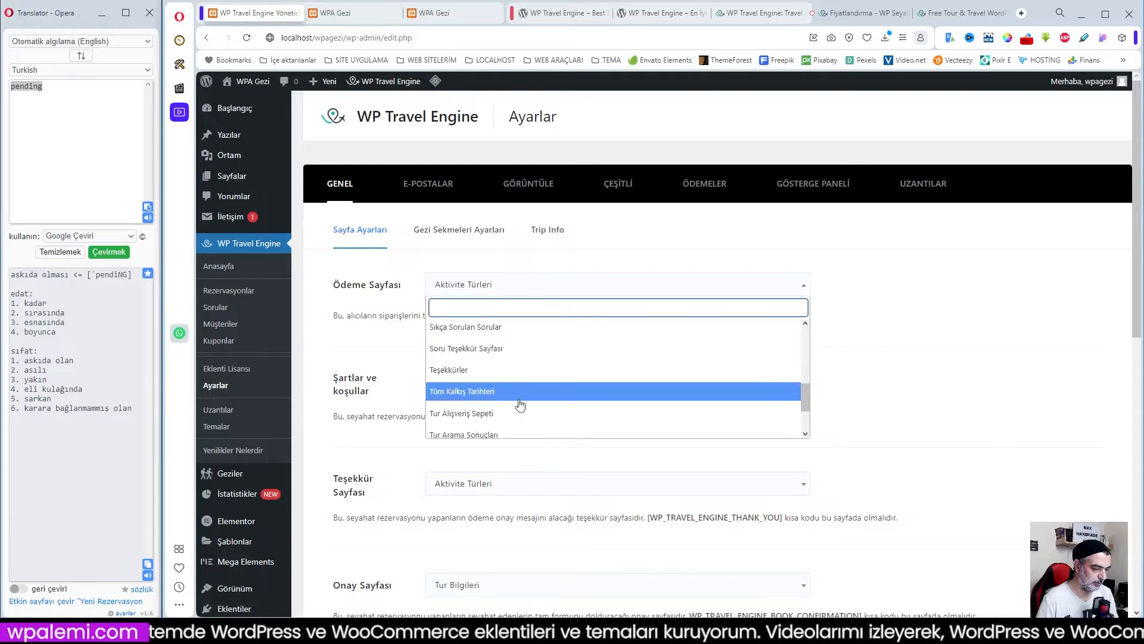
pyautogui.scroll(-1, 520, 405)
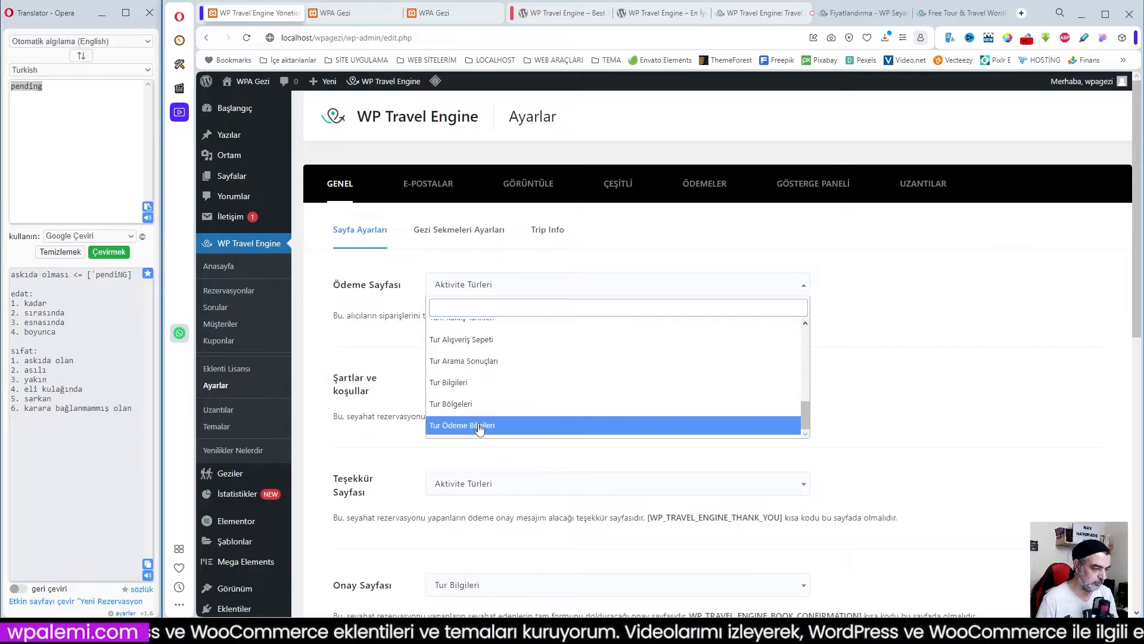
pyautogui.click(542, 424)
pyautogui.click(933, 378)
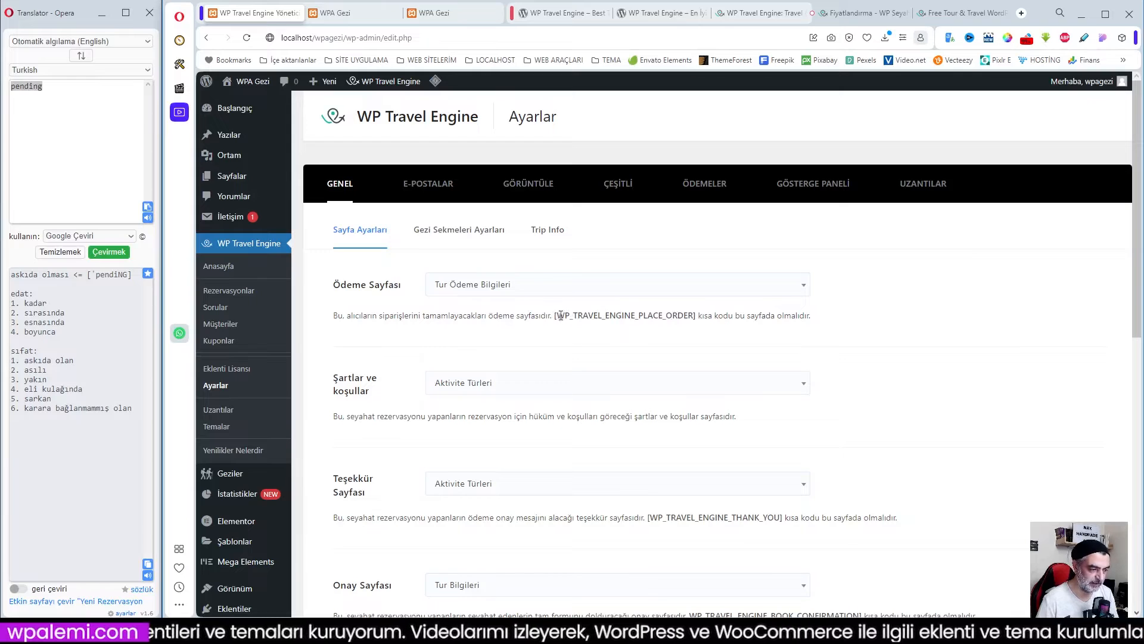
pyautogui.moveTo(556, 315)
pyautogui.mouseDown()
pyautogui.moveTo(696, 315)
pyautogui.moveTo(570, 315)
pyautogui.mouseUp()
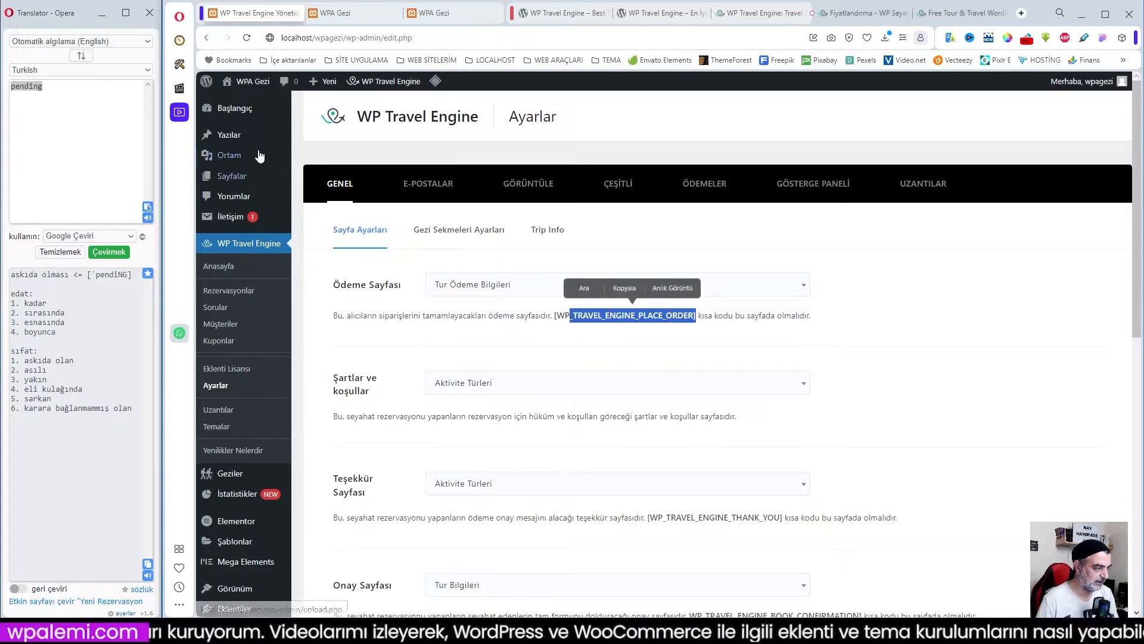
pyautogui.moveTo(232, 176)
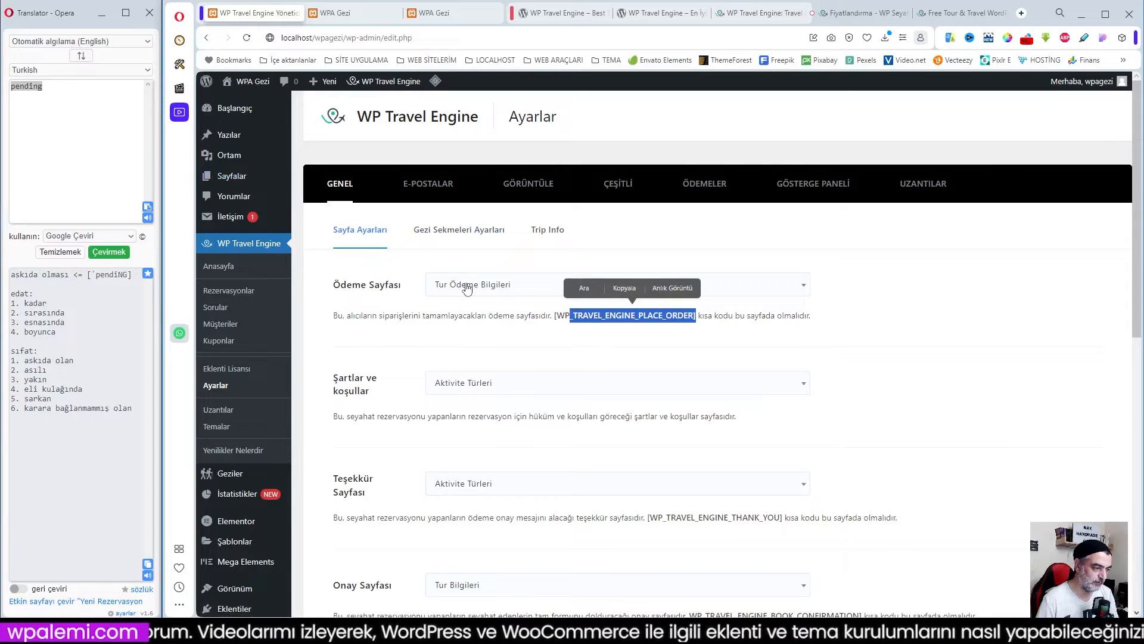
# - Set the terms and conditions page in WP Travel Engine's page settings to Şartlar ve koşullar
pyautogui.click(487, 387)
pyautogui.scroll(-3, 512, 459)
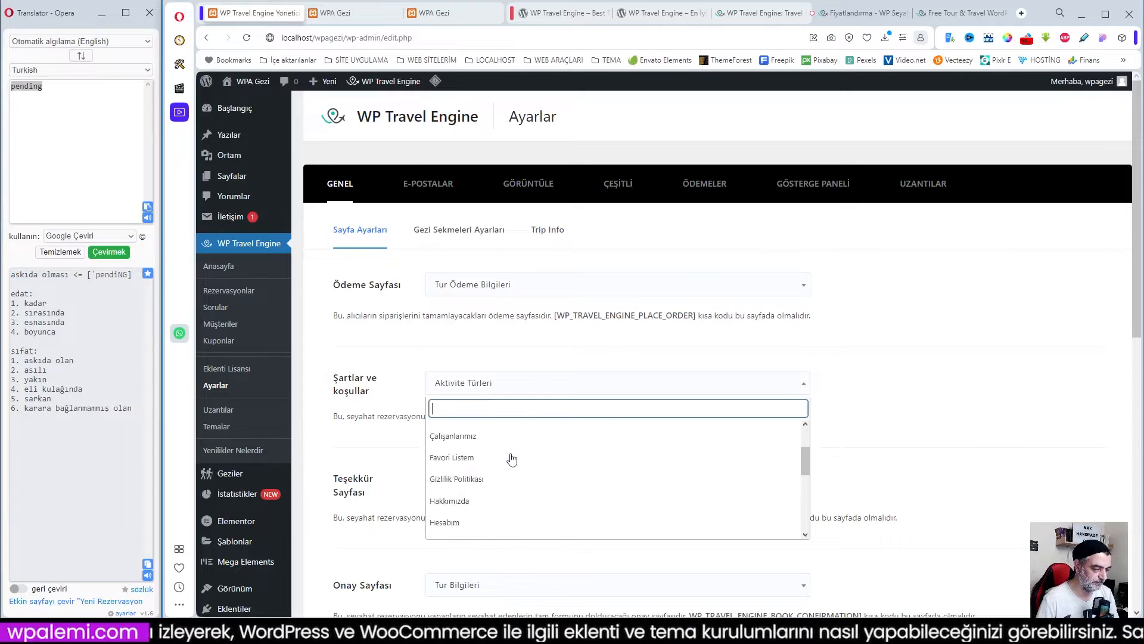
pyautogui.scroll(-2, 511, 459)
pyautogui.click(504, 465)
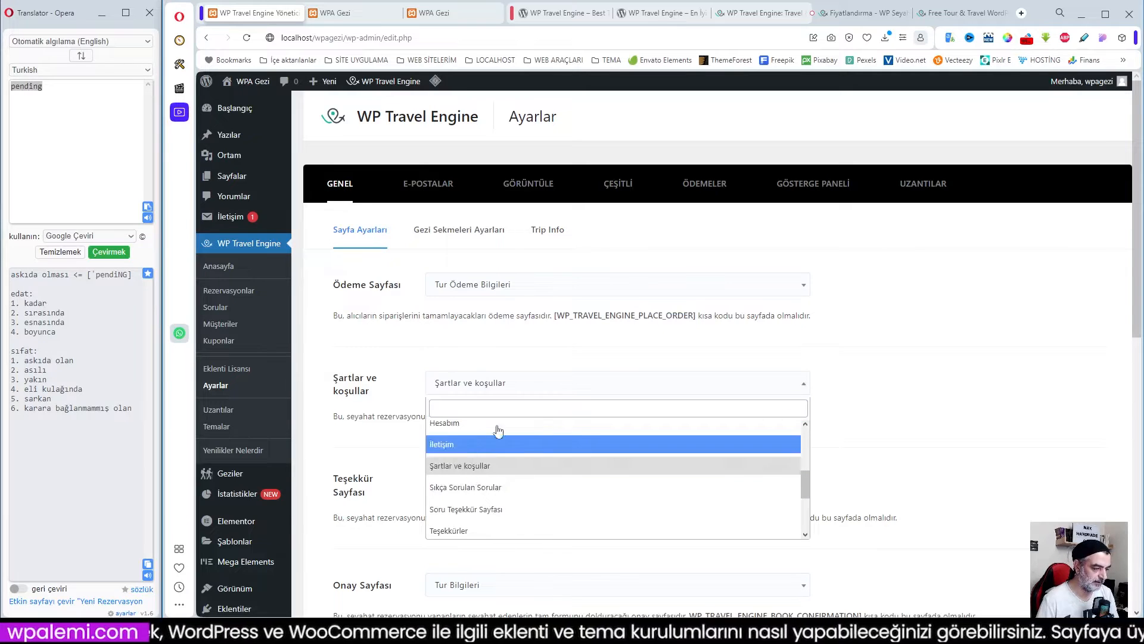
pyautogui.click(895, 364)
# - Set the thank-you page (Teşekkür Sayfası) in WP Travel Engine's page settings to Teşekkürler, highlighting its required shortcode
pyautogui.scroll(-2, 866, 362)
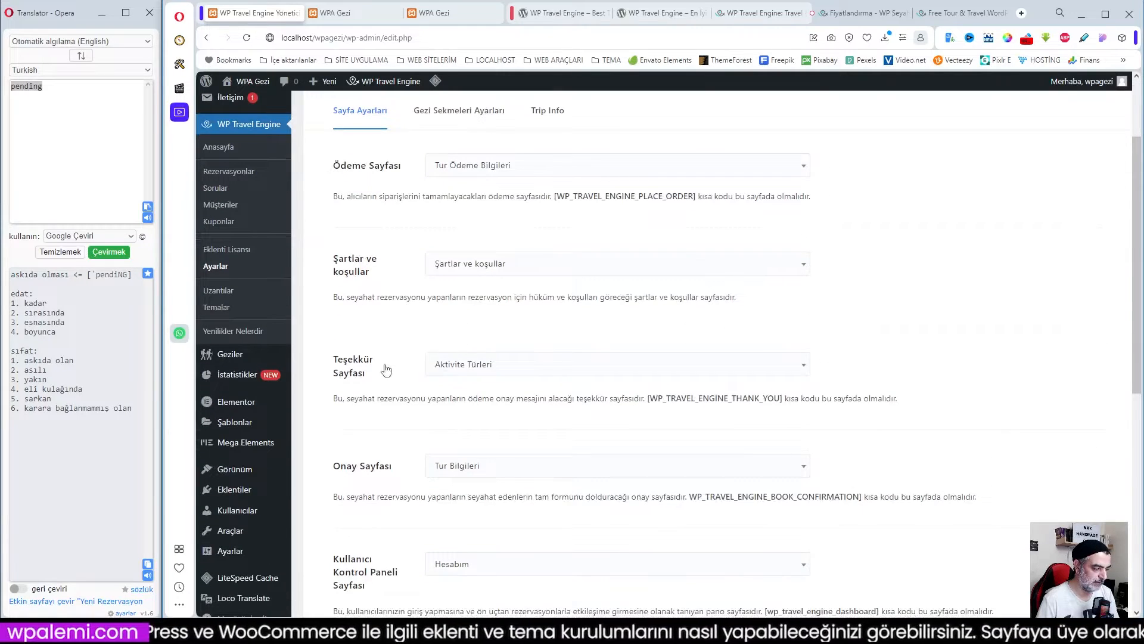
pyautogui.click(500, 367)
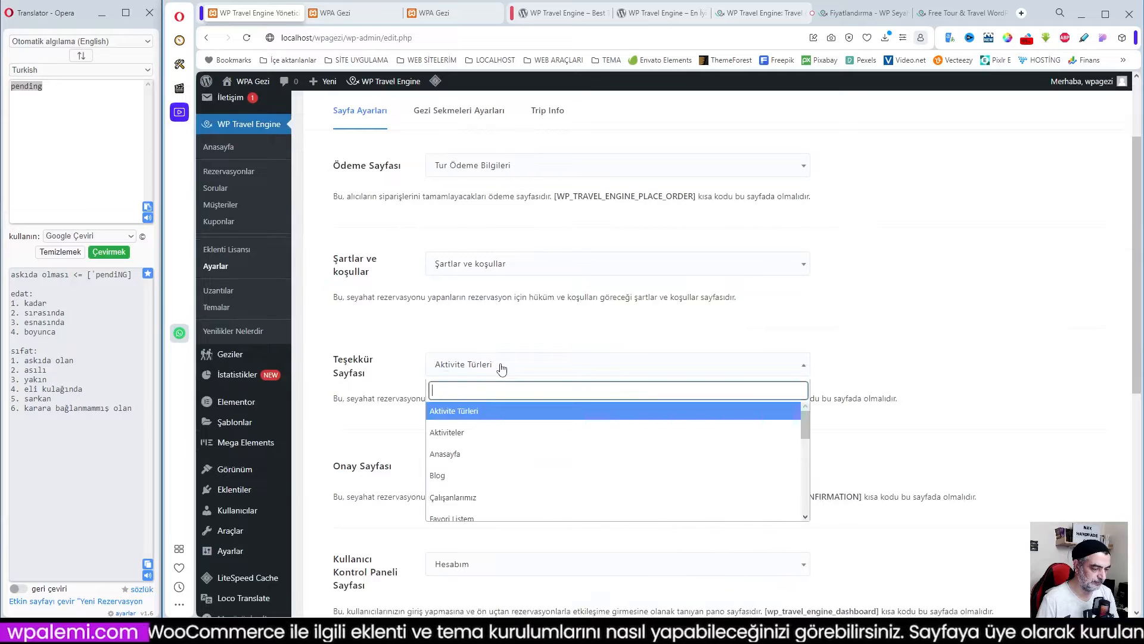
pyautogui.click(502, 368)
pyautogui.moveTo(649, 399); pyautogui.dragTo(780, 399)
pyautogui.click(573, 370)
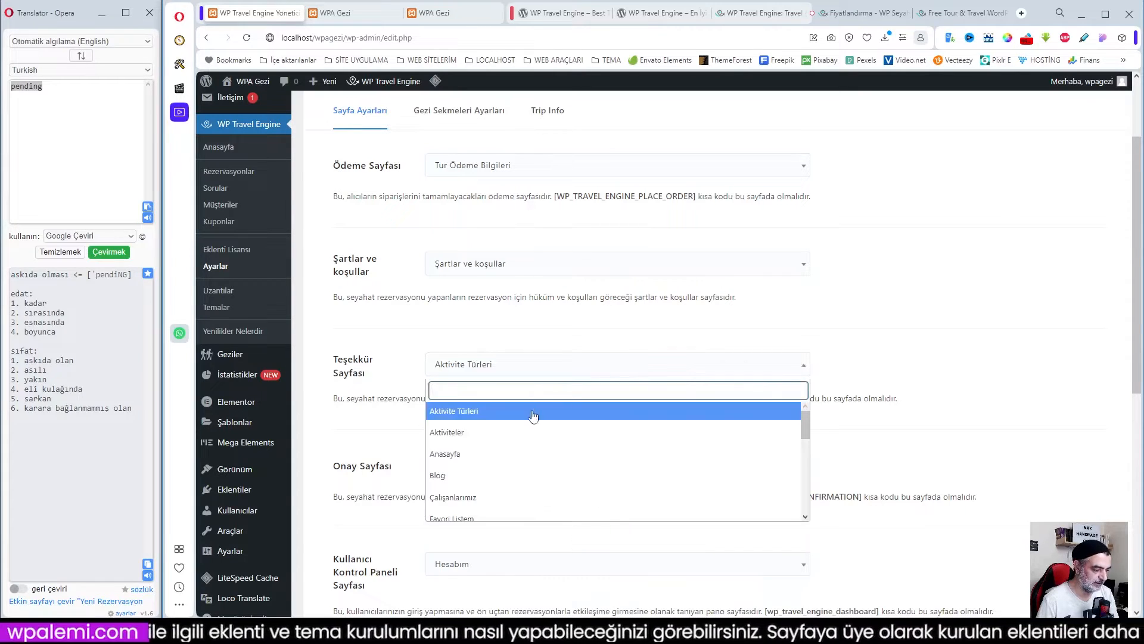
pyautogui.scroll(-5, 532, 416)
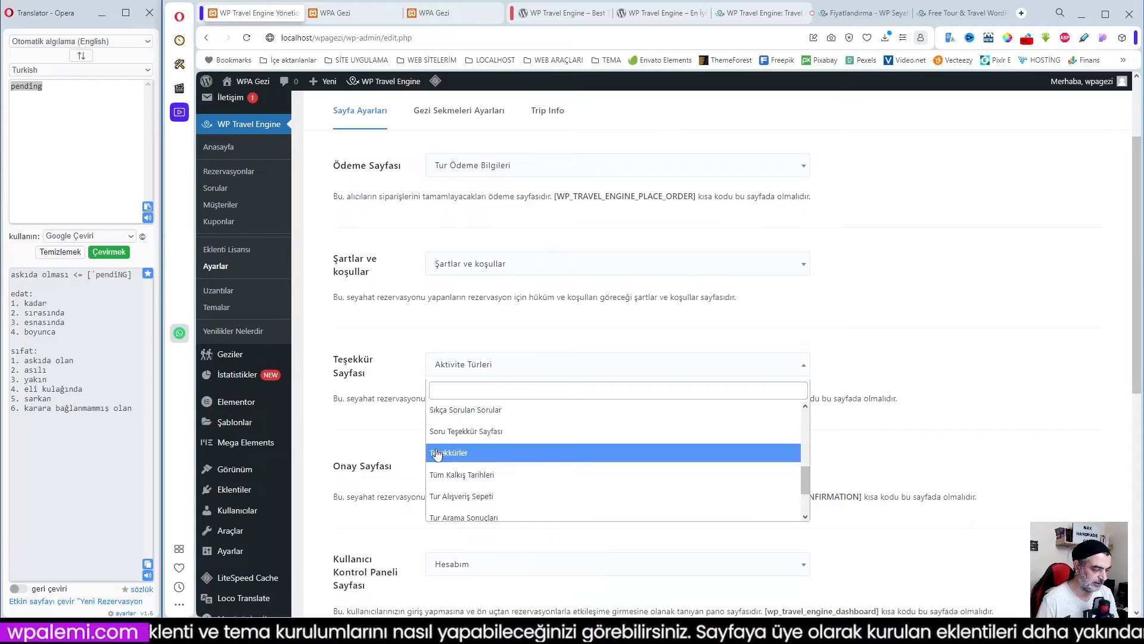
pyautogui.click(437, 454)
pyautogui.click(955, 362)
# - Set the enquiry thank-you page (Talep Teşekkür Sayfası) to Soru Teşekkür Sayfası
pyautogui.scroll(-3, 954, 362)
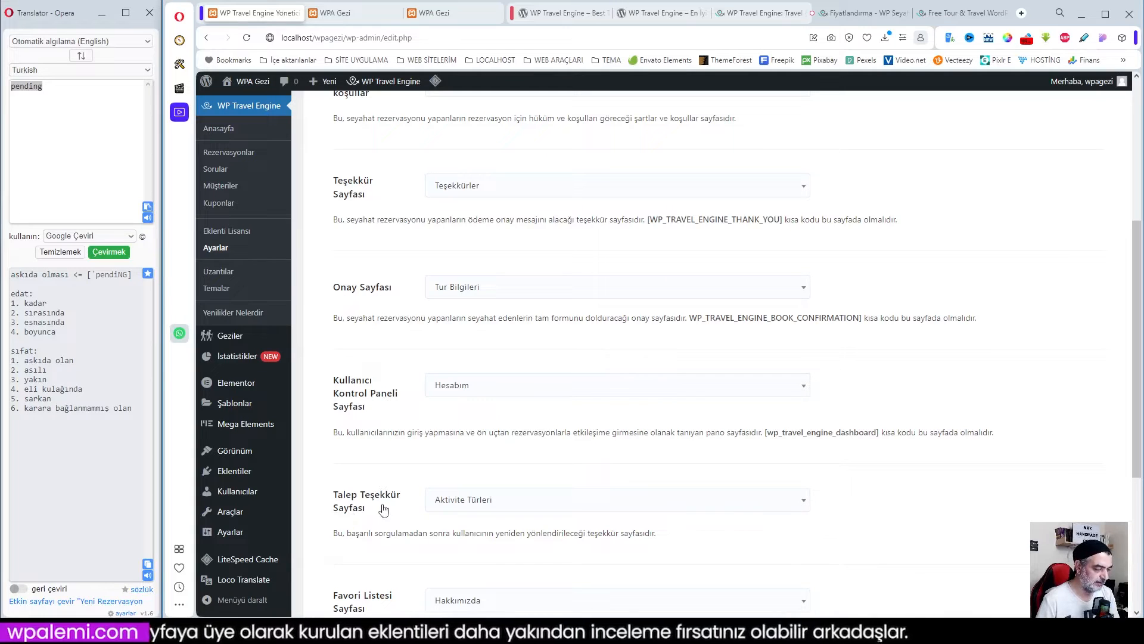
pyautogui.click(475, 503)
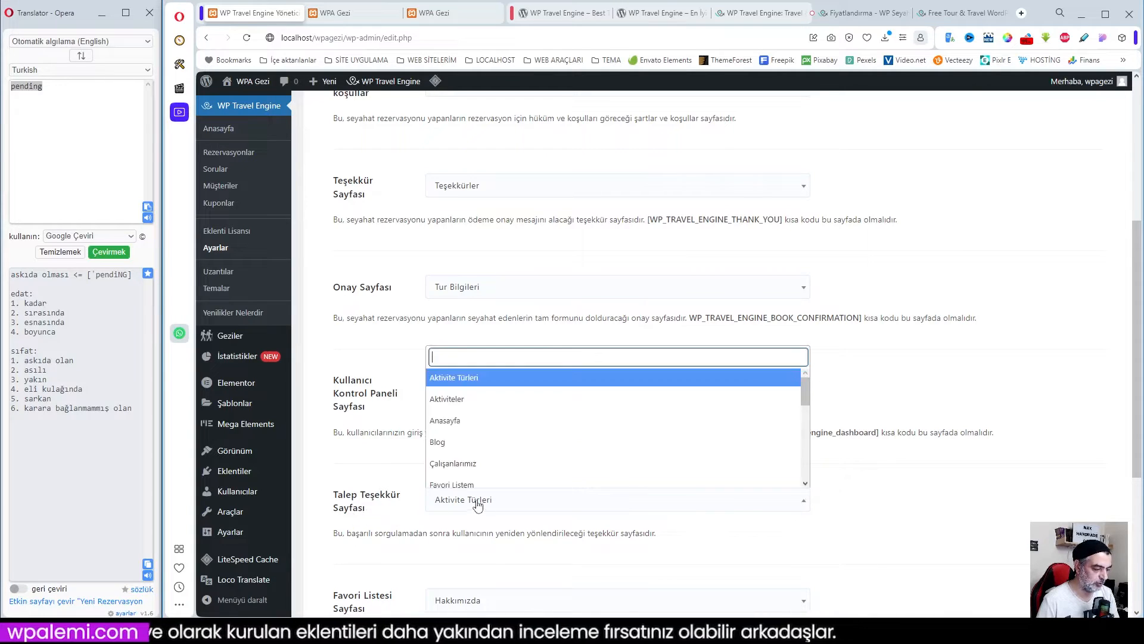
pyautogui.scroll(-3, 539, 459)
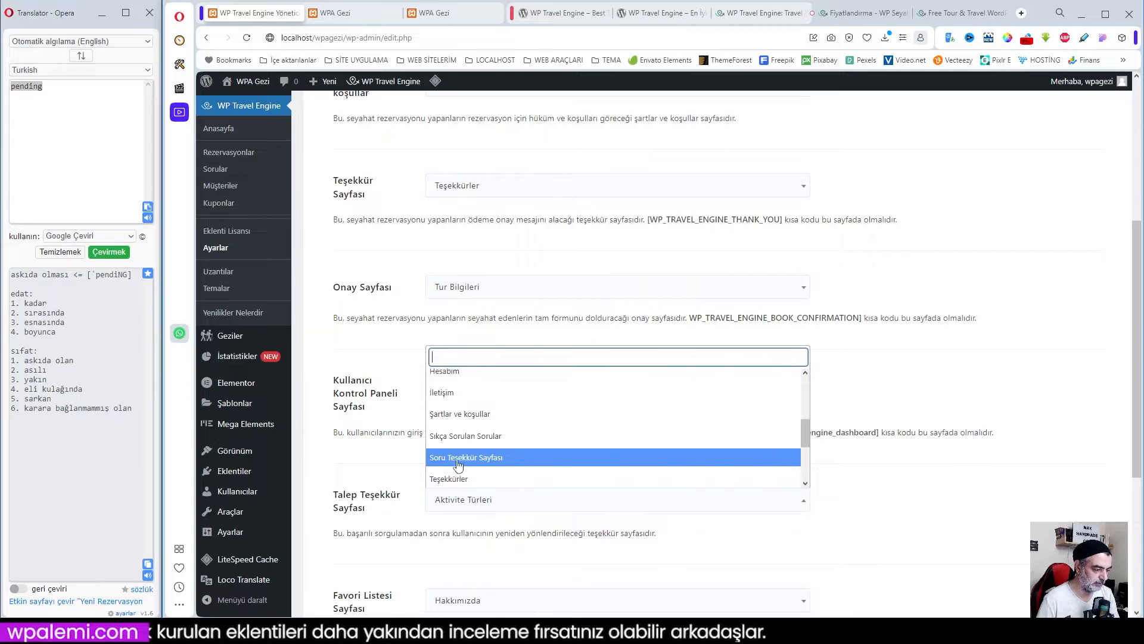
pyautogui.click(457, 465)
pyautogui.click(868, 503)
# - Set the wishlist page (Favori Listesi Sayfası) to Favori Listem and save the page settings
pyautogui.scroll(-1, 868, 504)
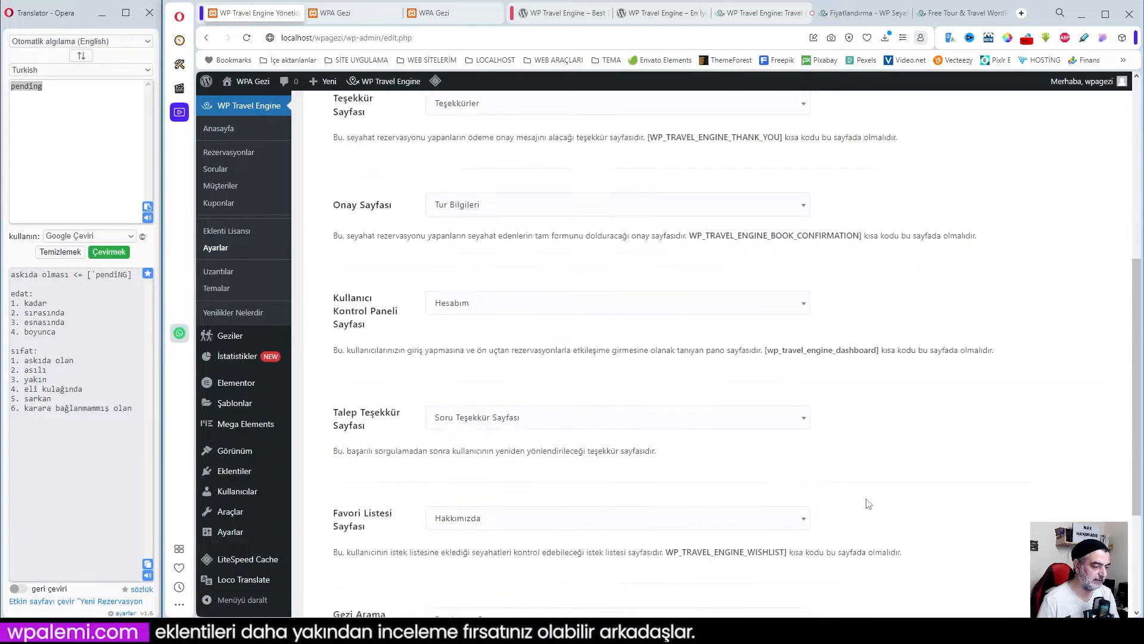
pyautogui.scroll(-3, 868, 503)
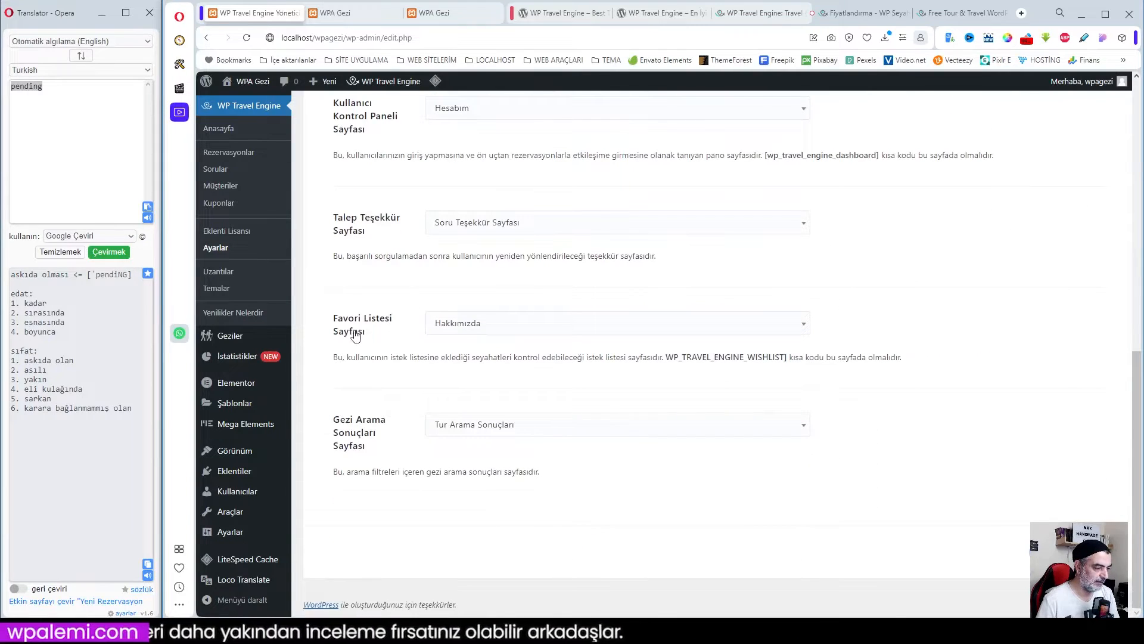
pyautogui.click(466, 331)
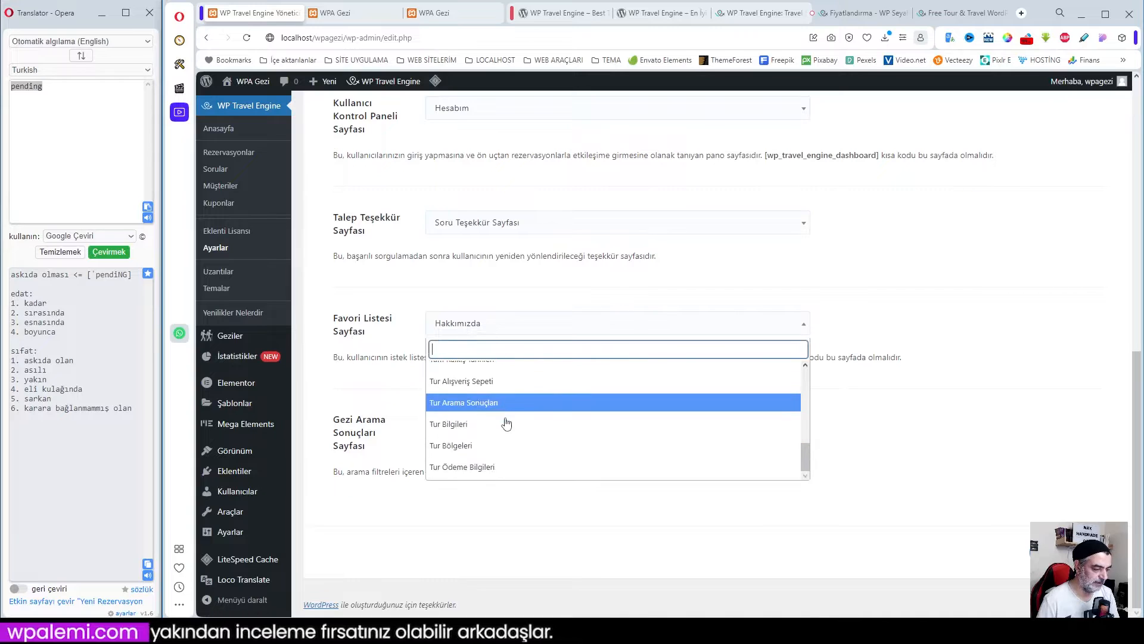
pyautogui.scroll(5, 506, 423)
pyautogui.click(459, 406)
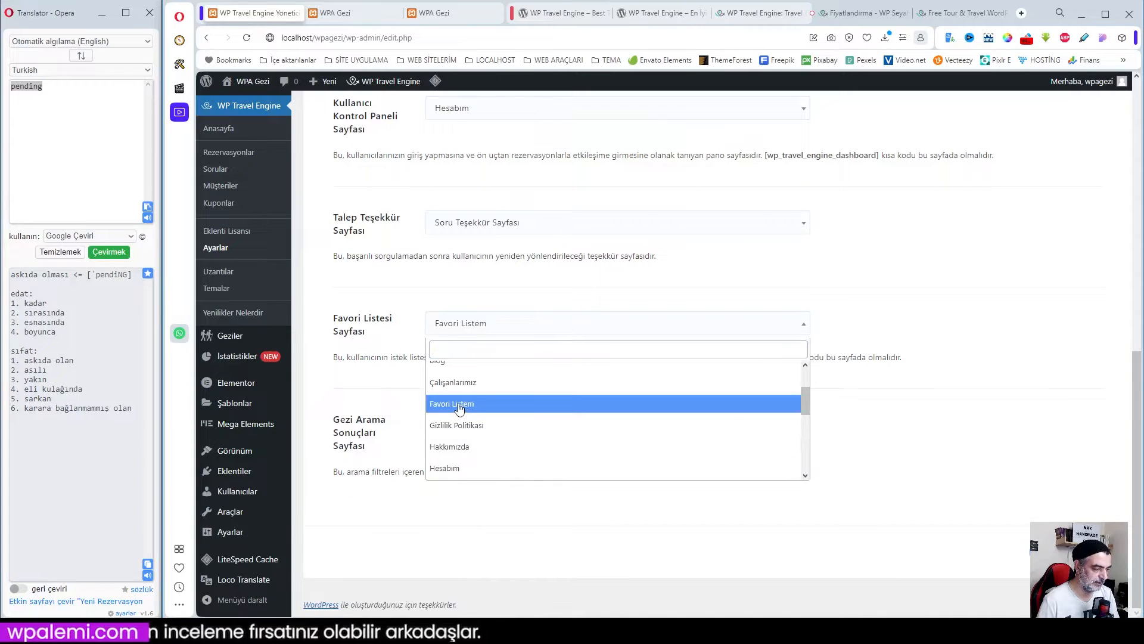
pyautogui.click(912, 307)
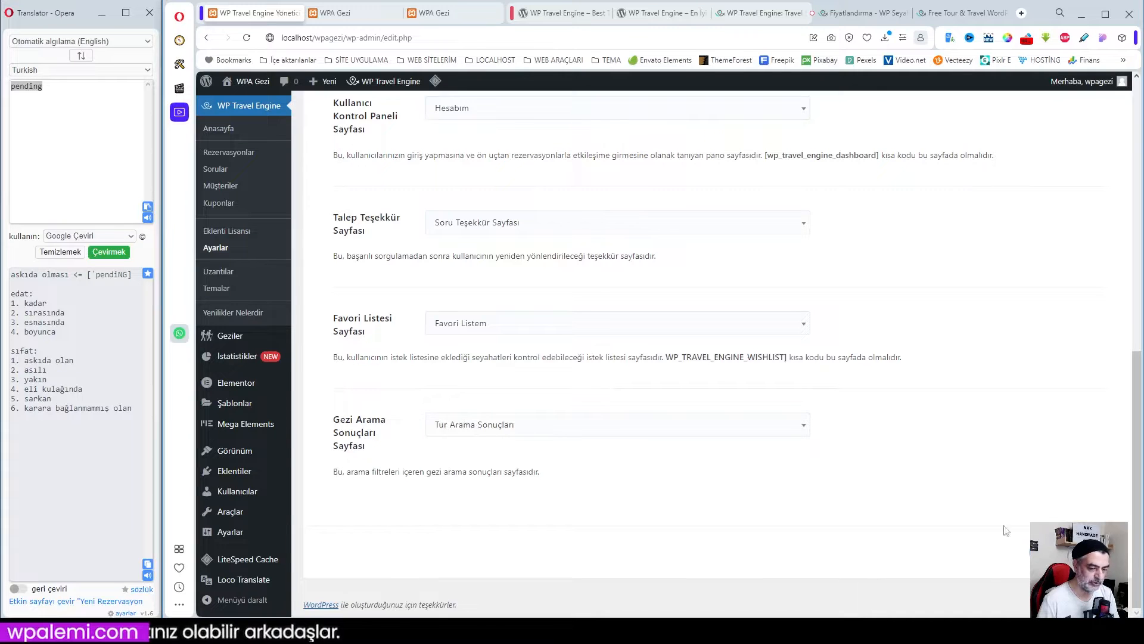
pyautogui.click(1070, 552)
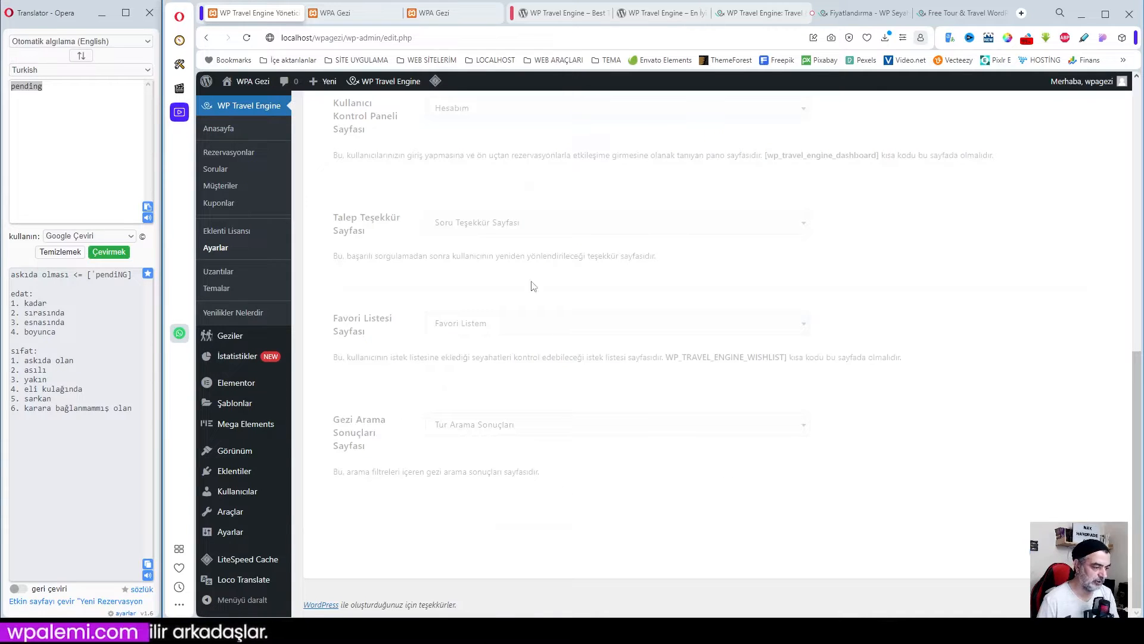
# - Review the saved page assignments, open the trip tabs settings (Gezi Sekmeleri Ayarları) and look over the tab list
pyautogui.scroll(4, 614, 450)
pyautogui.scroll(-2, 606, 236)
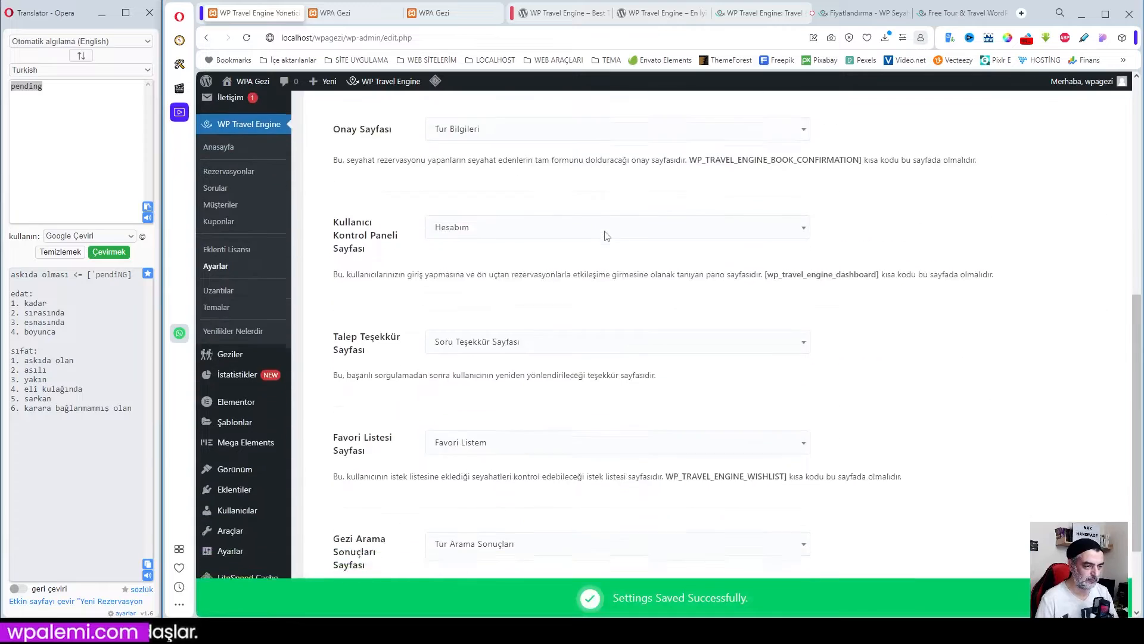
pyautogui.scroll(2, 607, 236)
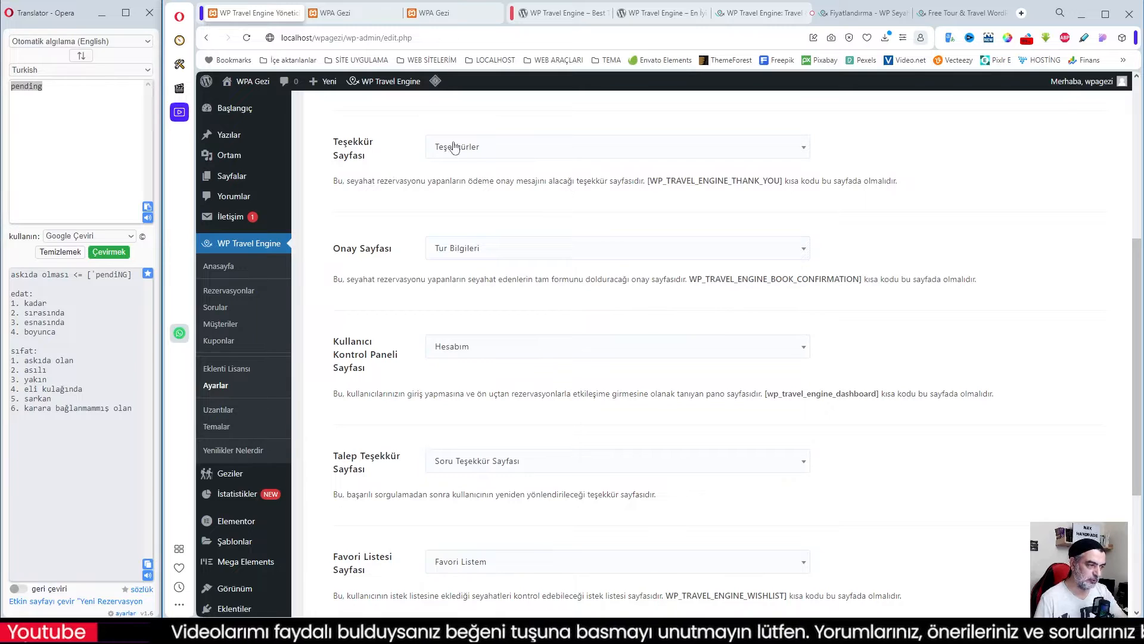
pyautogui.scroll(4, 465, 253)
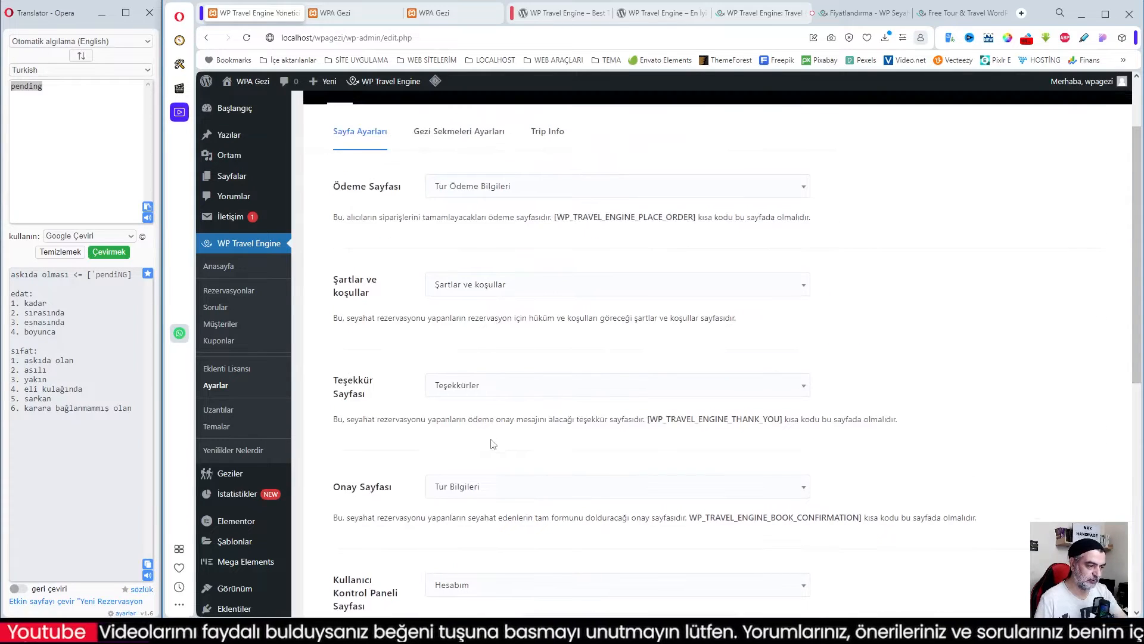
pyautogui.scroll(2, 554, 221)
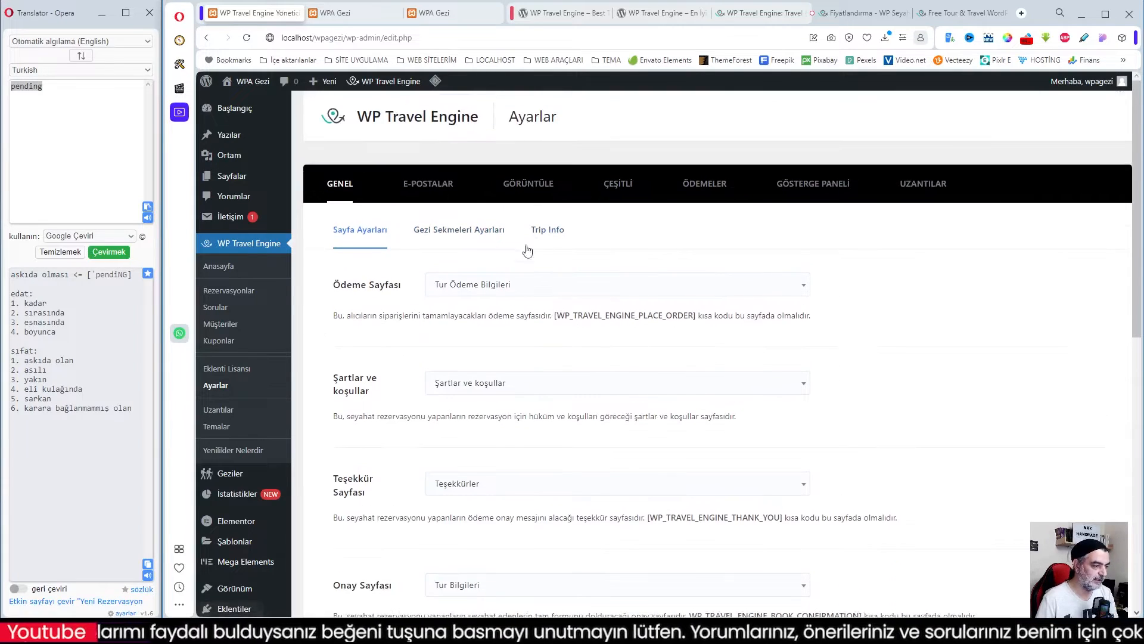
pyautogui.click(455, 235)
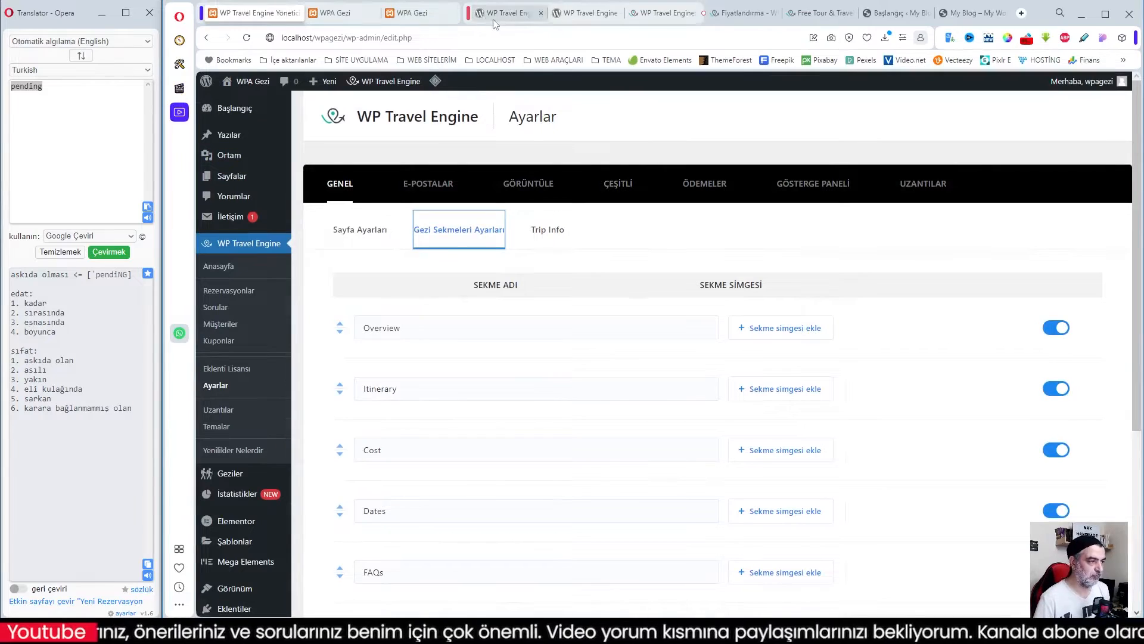
pyautogui.scroll(-4, 552, 335)
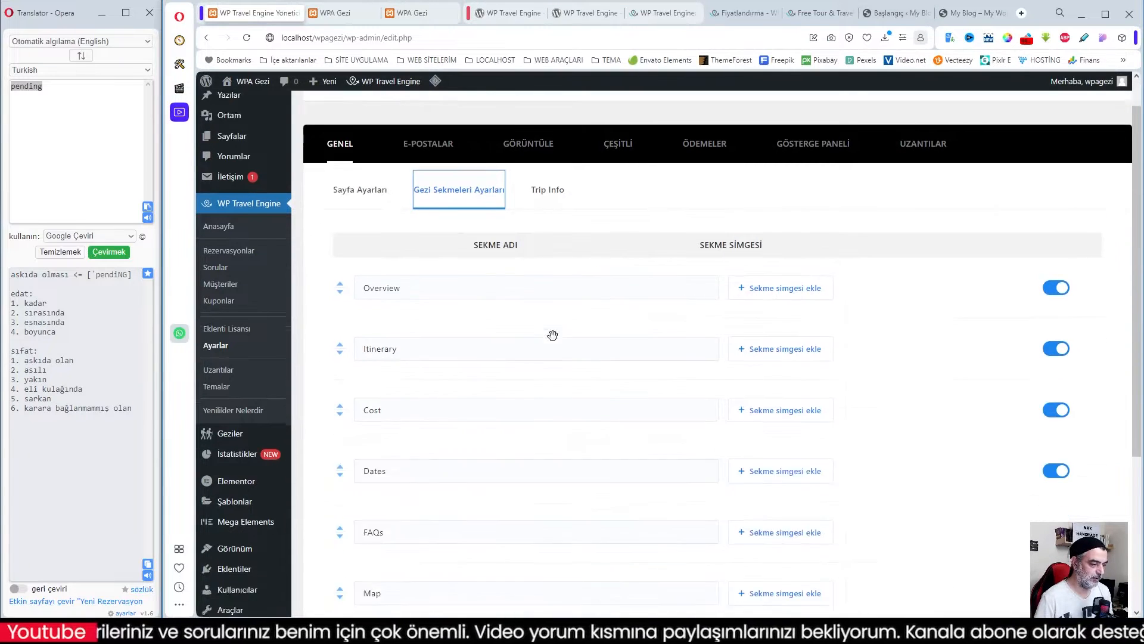
pyautogui.scroll(5, 475, 295)
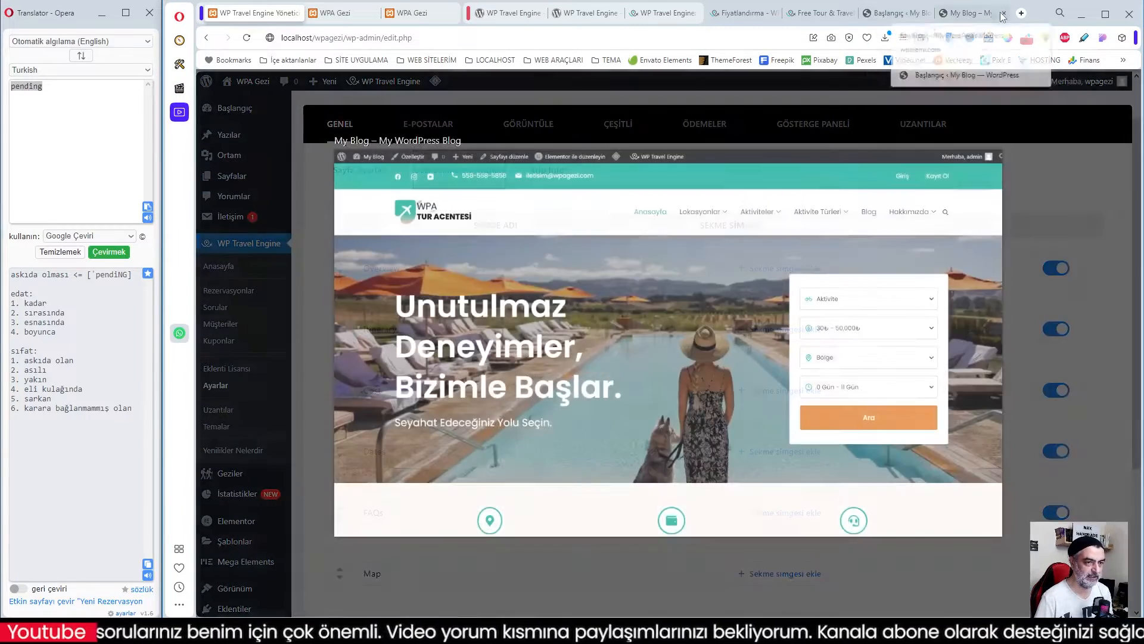
# - Switch to the demo site and open the Everest Ana Kamp Yürüyüşü trip page to examine its content tabs
pyautogui.click(960, 17)
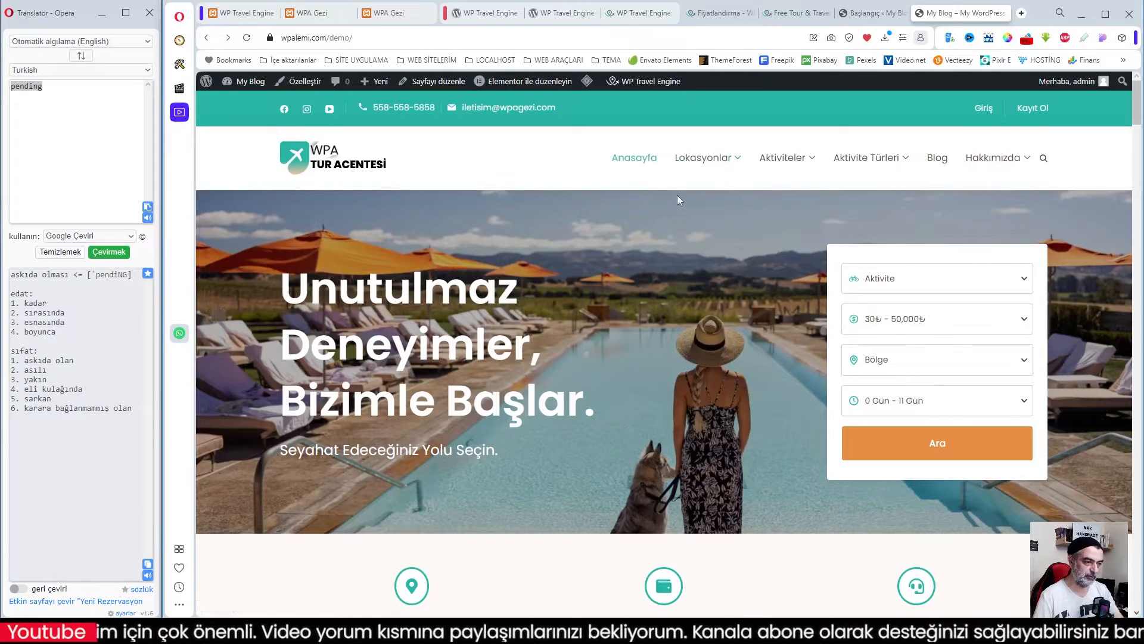
pyautogui.moveTo(721, 156)
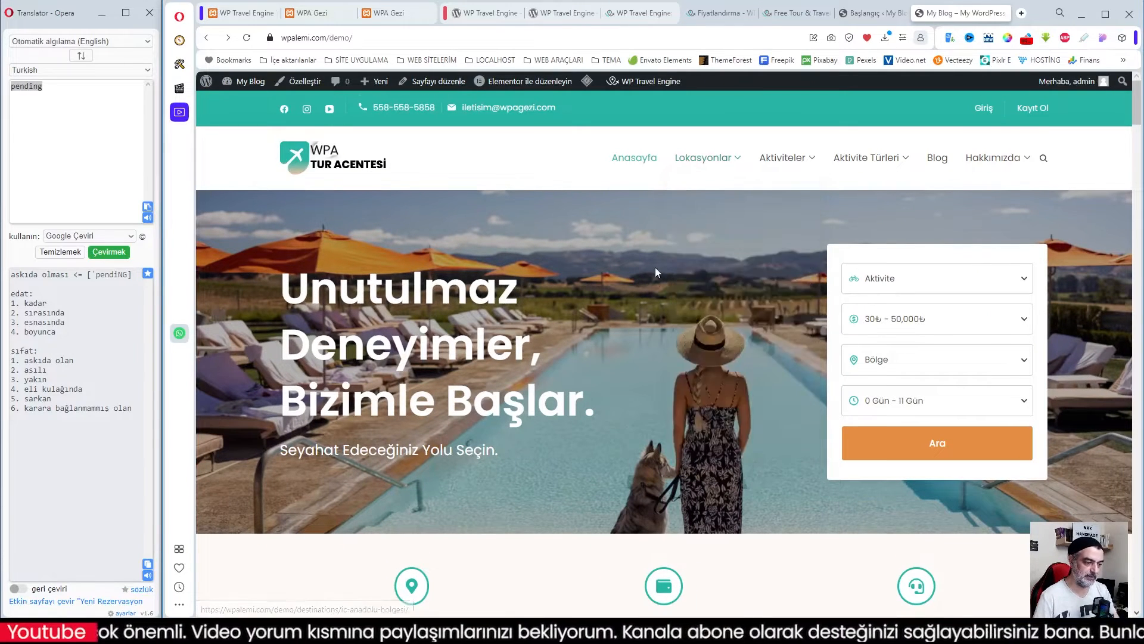
pyautogui.scroll(-8, 656, 269)
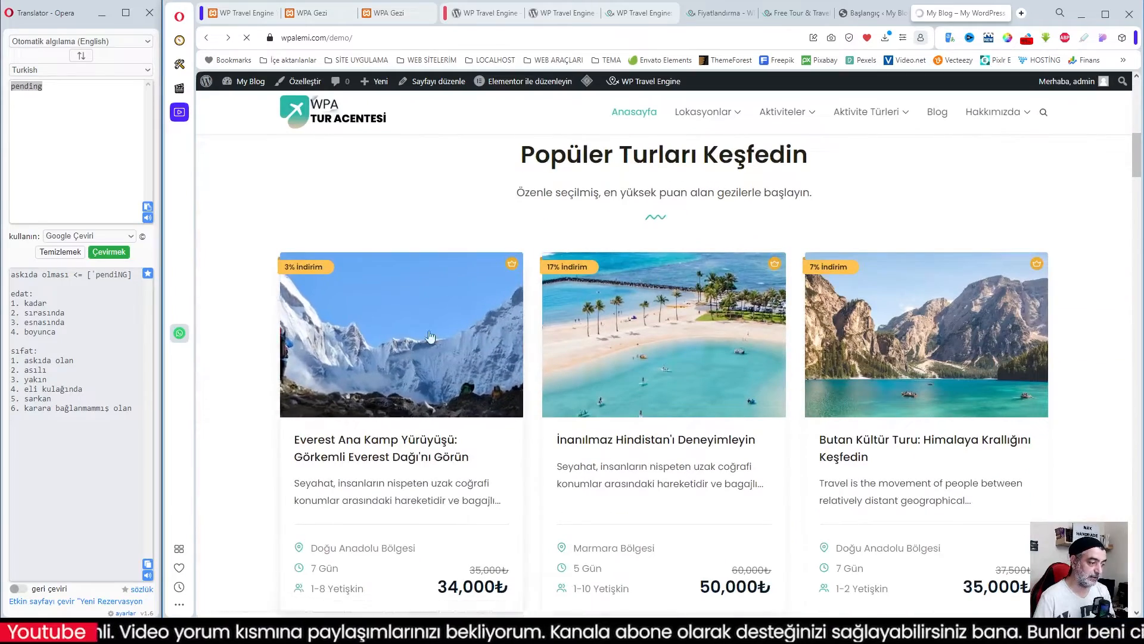
pyautogui.click(570, 332)
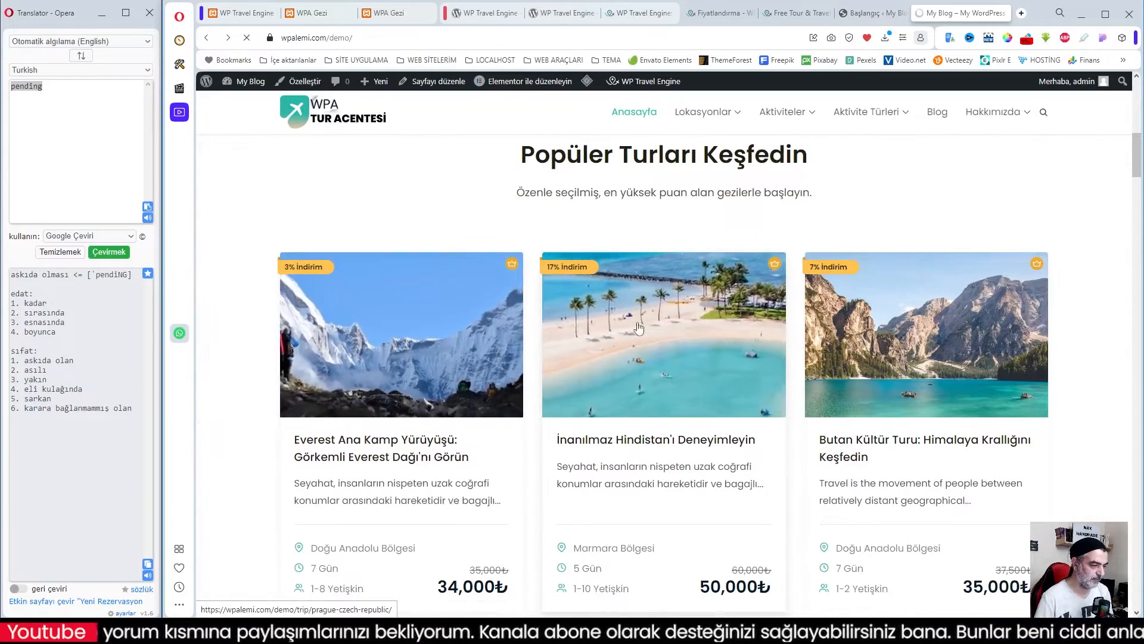
pyautogui.scroll(-1, 664, 323)
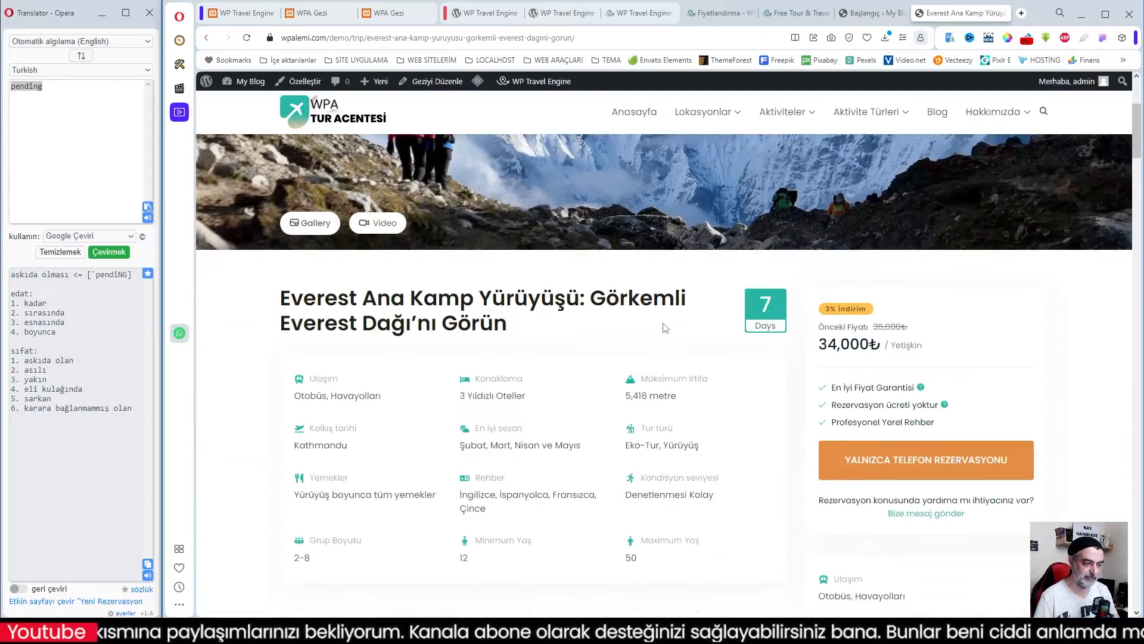
pyautogui.scroll(-4, 674, 320)
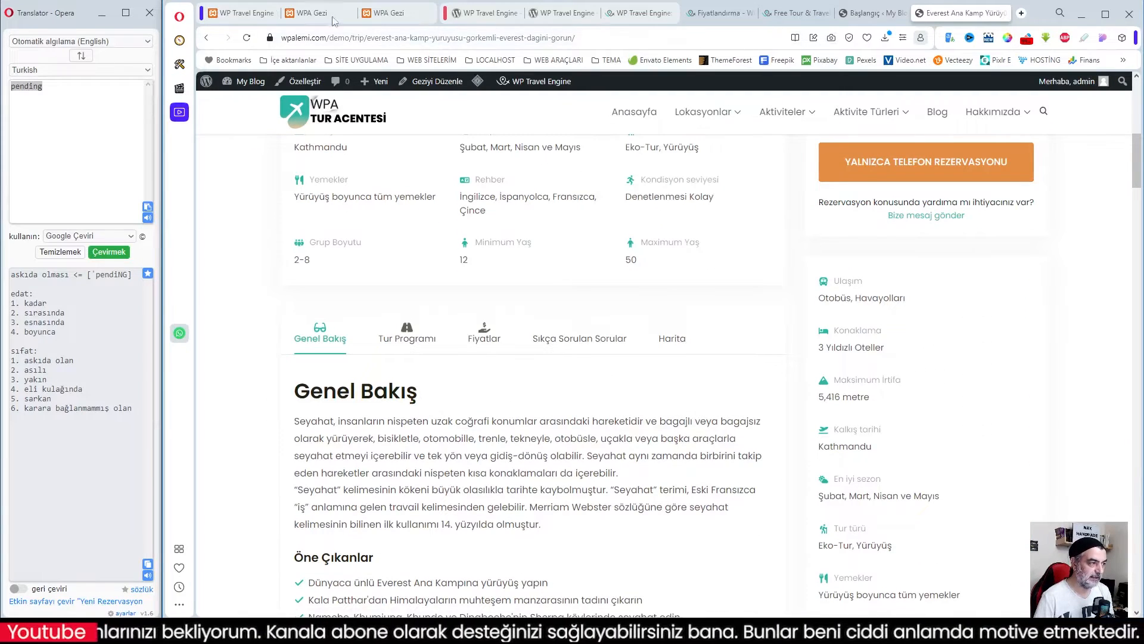
# - Back in the trip tabs settings, translate the Overview tab name to Turkish and rename the tab Genel Bakış
pyautogui.click(241, 13)
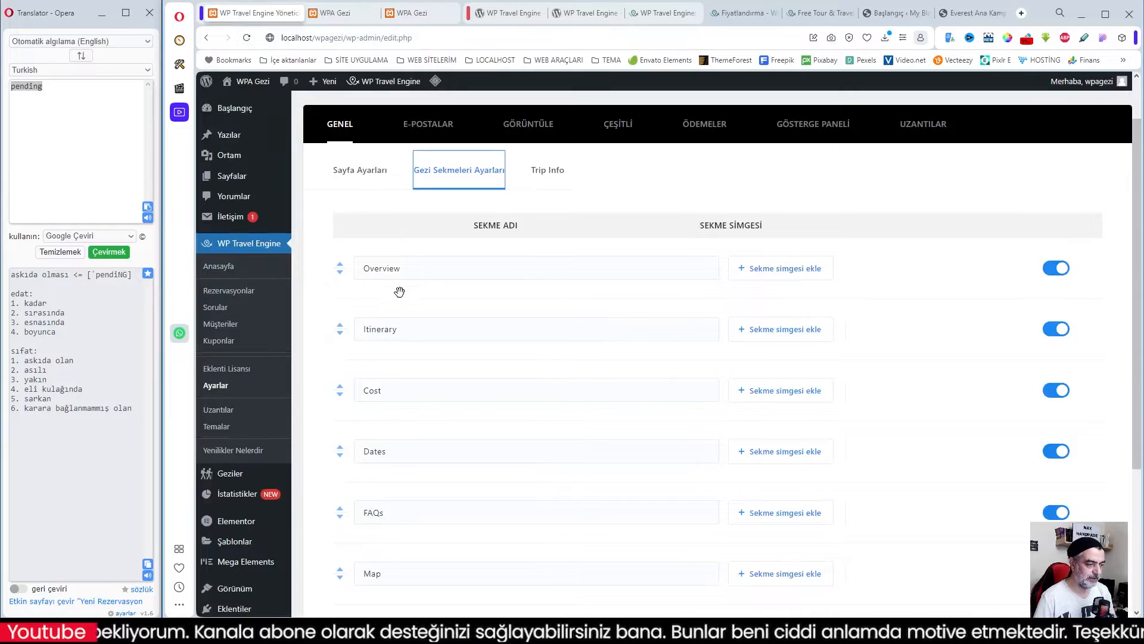
pyautogui.moveTo(454, 266); pyautogui.dragTo(338, 267)
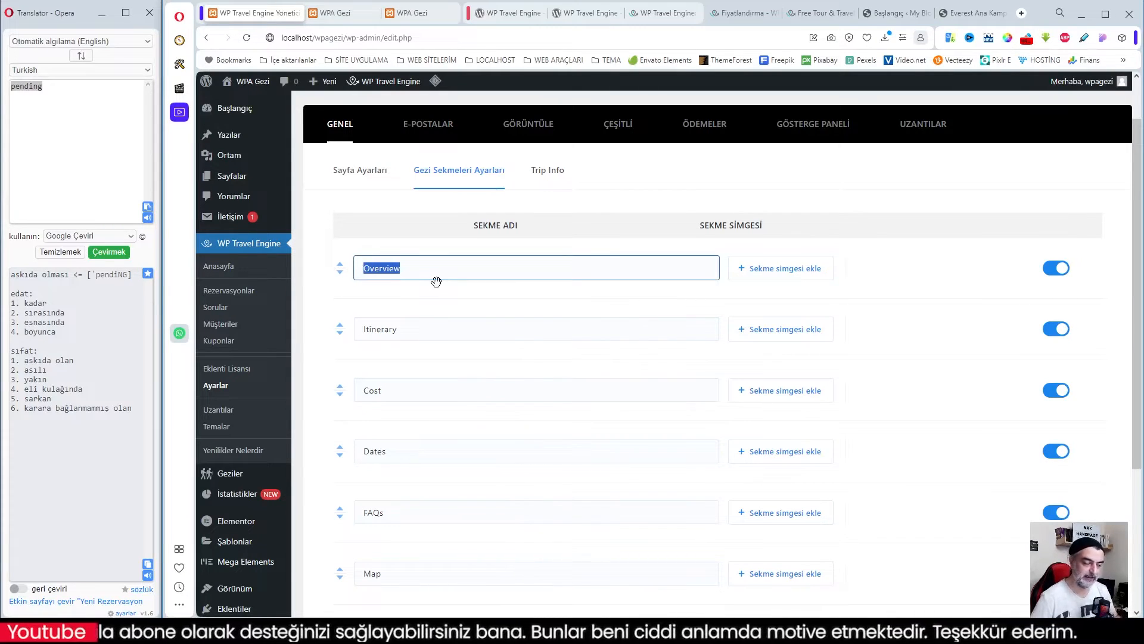
pyautogui.rightClick(386, 267)
pyautogui.click(462, 463)
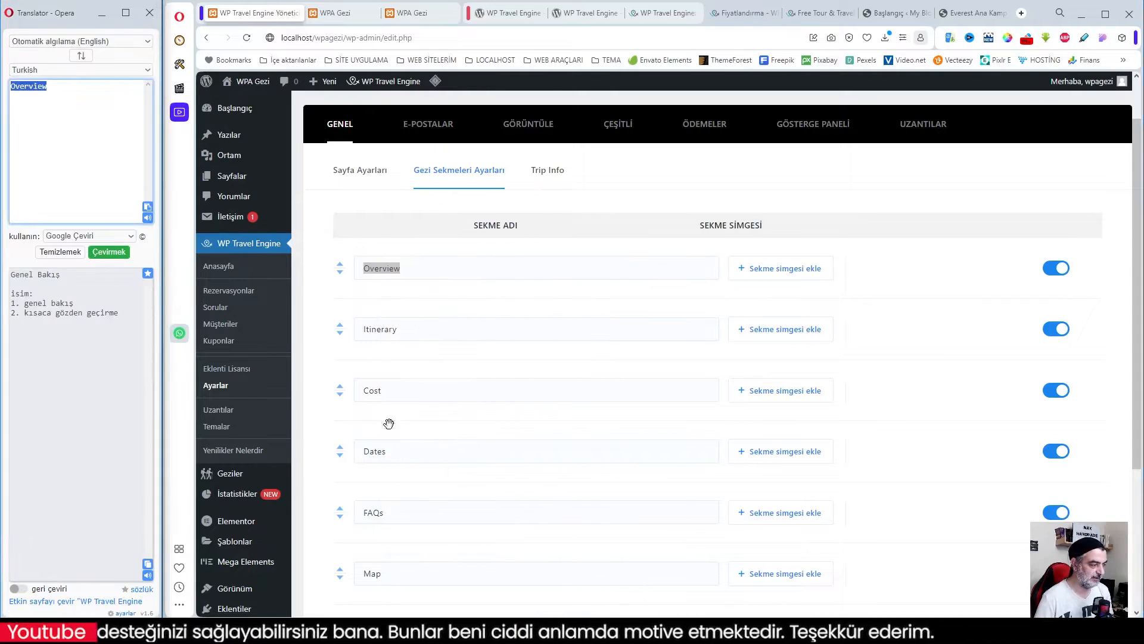
pyautogui.rightClick(380, 271)
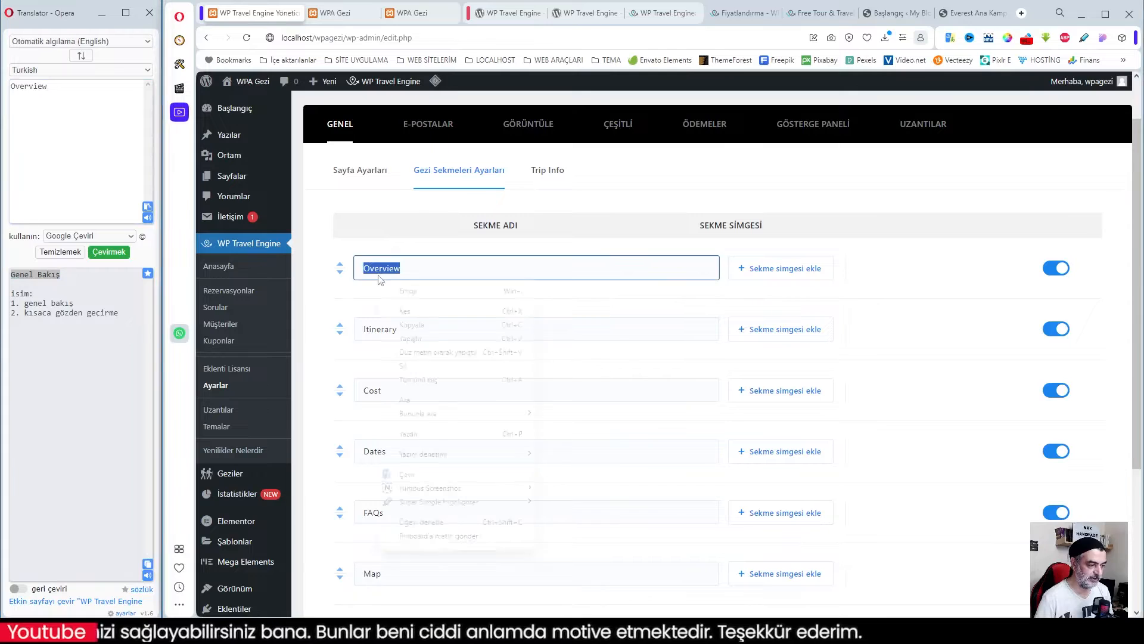
pyautogui.click(426, 338)
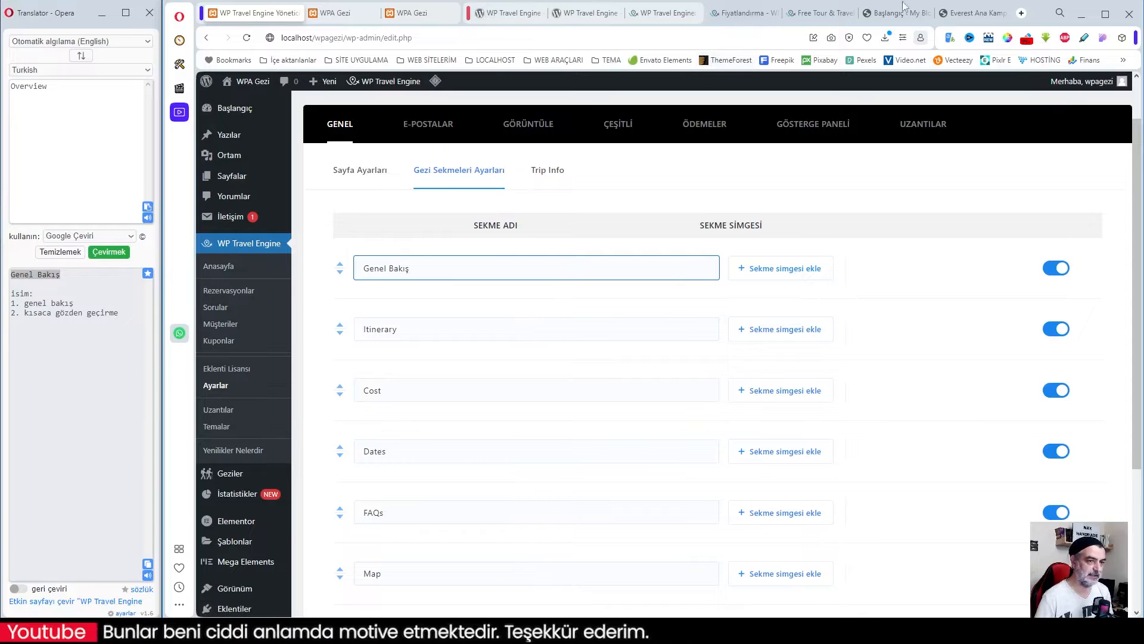
# - Compare with the Genel Bakış section on the demo trip page, highlighting its heading, and return to the trip tabs settings
pyautogui.click(977, 14)
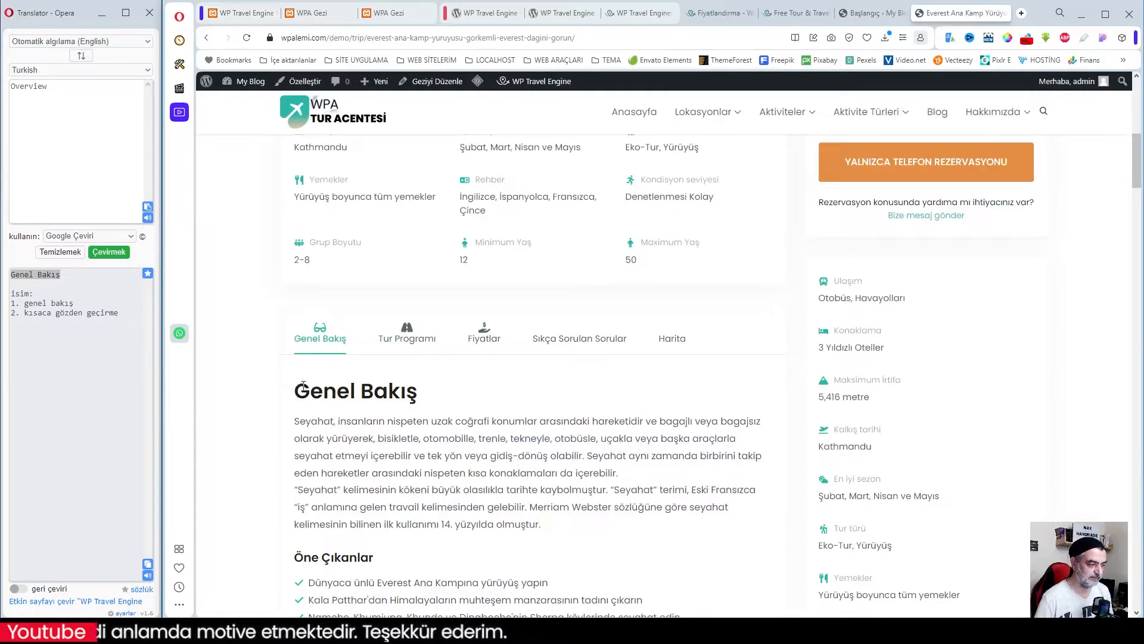
pyautogui.moveTo(300, 384); pyautogui.dragTo(447, 398)
pyautogui.scroll(-4, 446, 398)
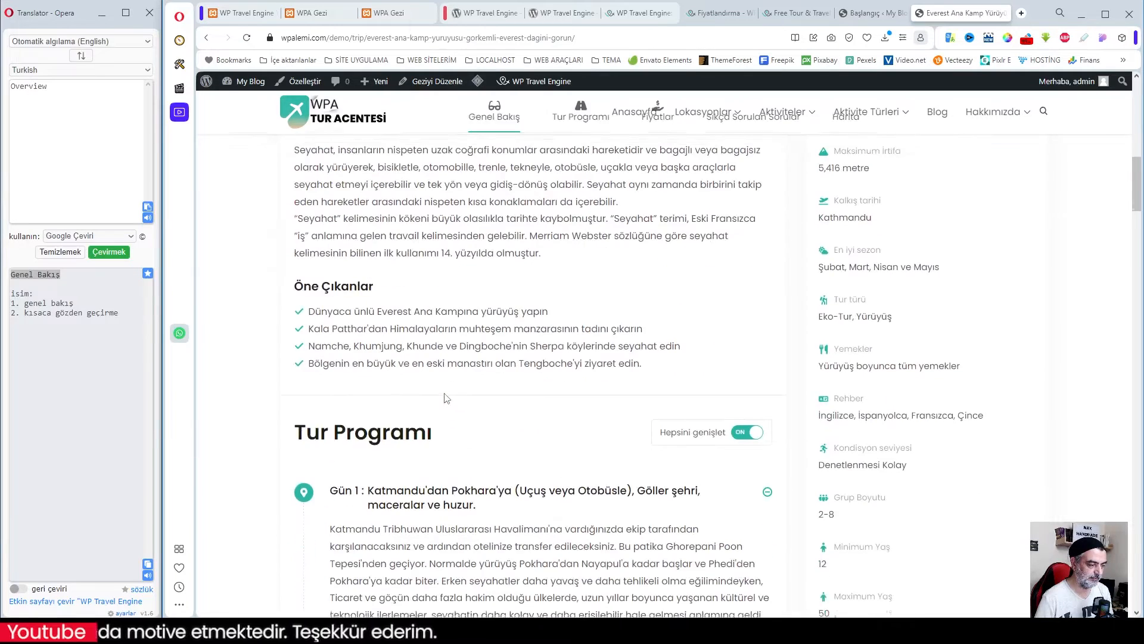
pyautogui.scroll(2, 446, 398)
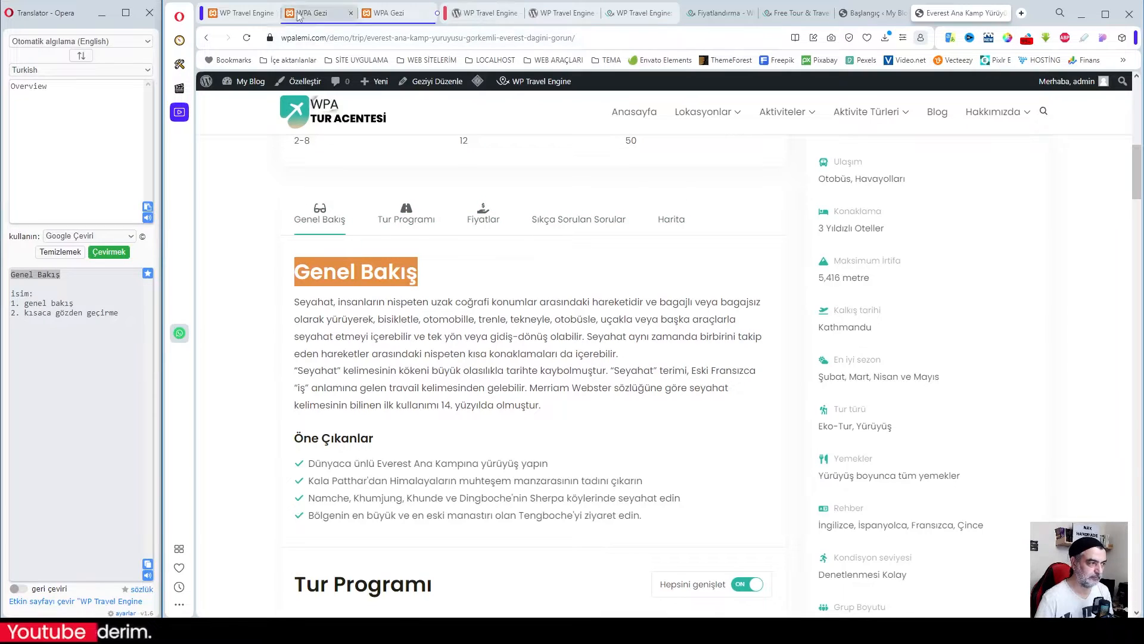
pyautogui.click(242, 14)
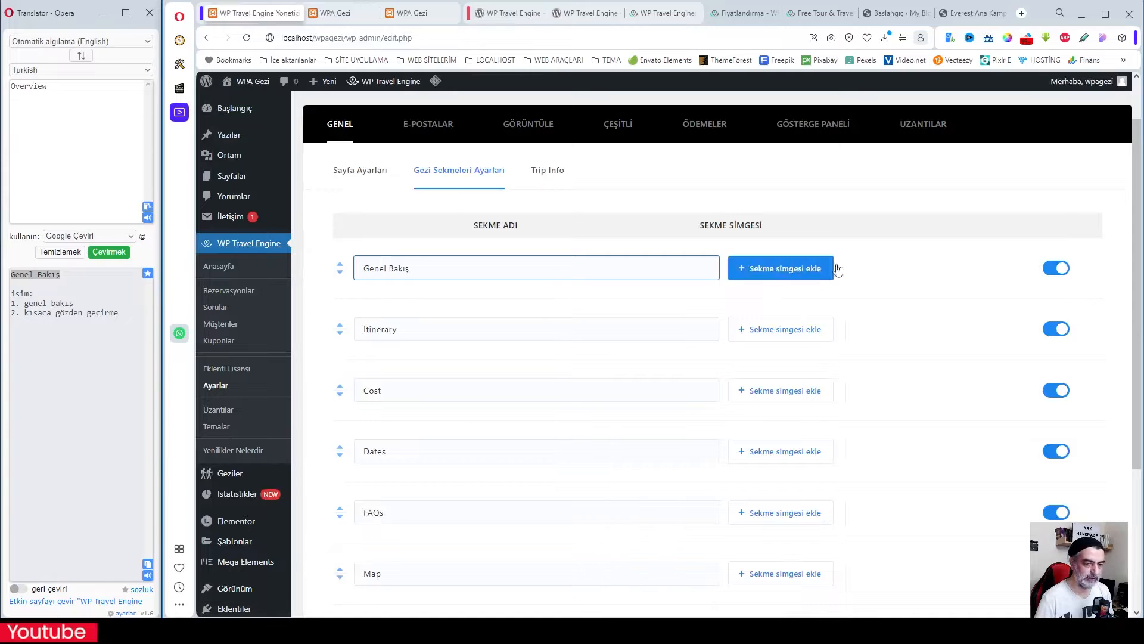
# - Add the solid address book icon to the Genel Bakış trip tab
pyautogui.click(783, 273)
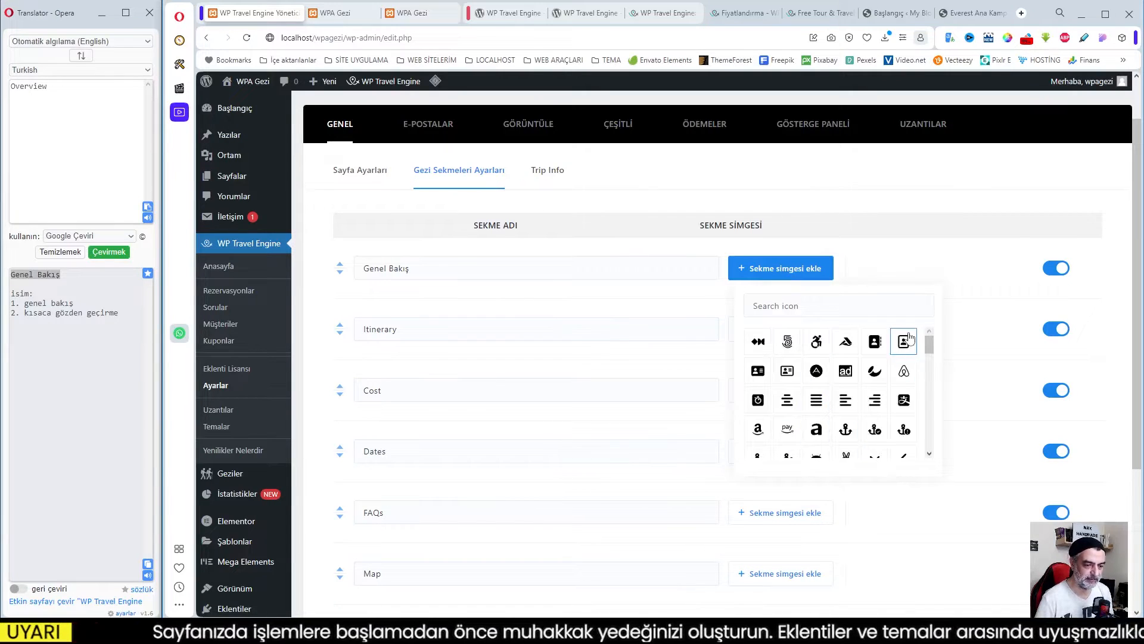
pyautogui.click(875, 347)
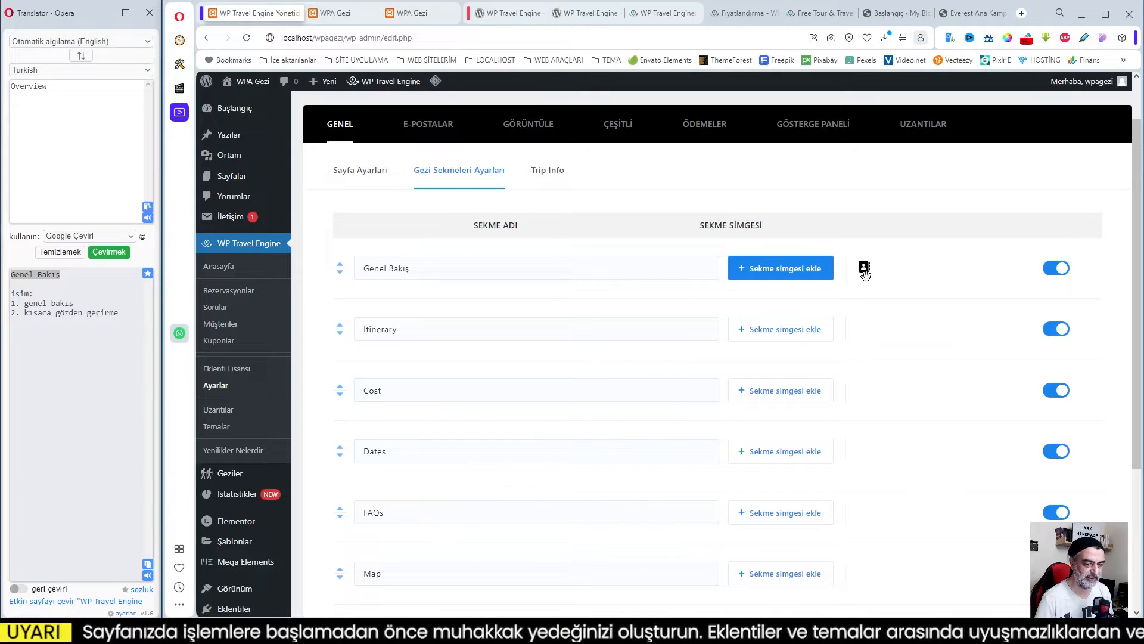
# - Translate the Itinerary tab name to Turkish and rename the tab Seyahat Programı
pyautogui.doubleClick(417, 333)
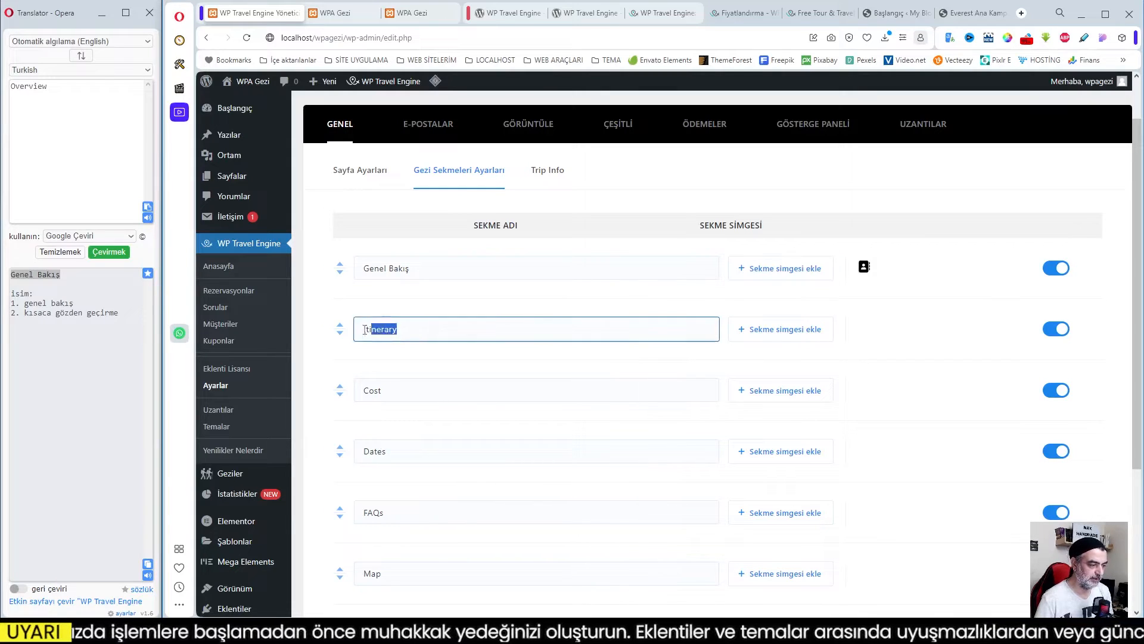
pyautogui.rightClick(380, 327)
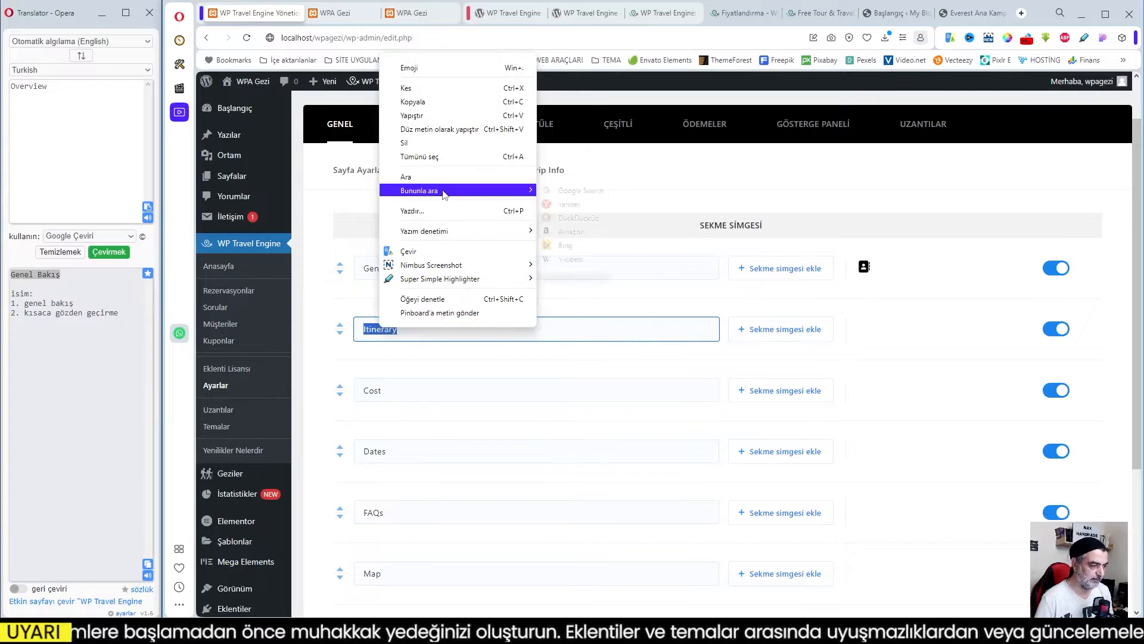
pyautogui.click(427, 252)
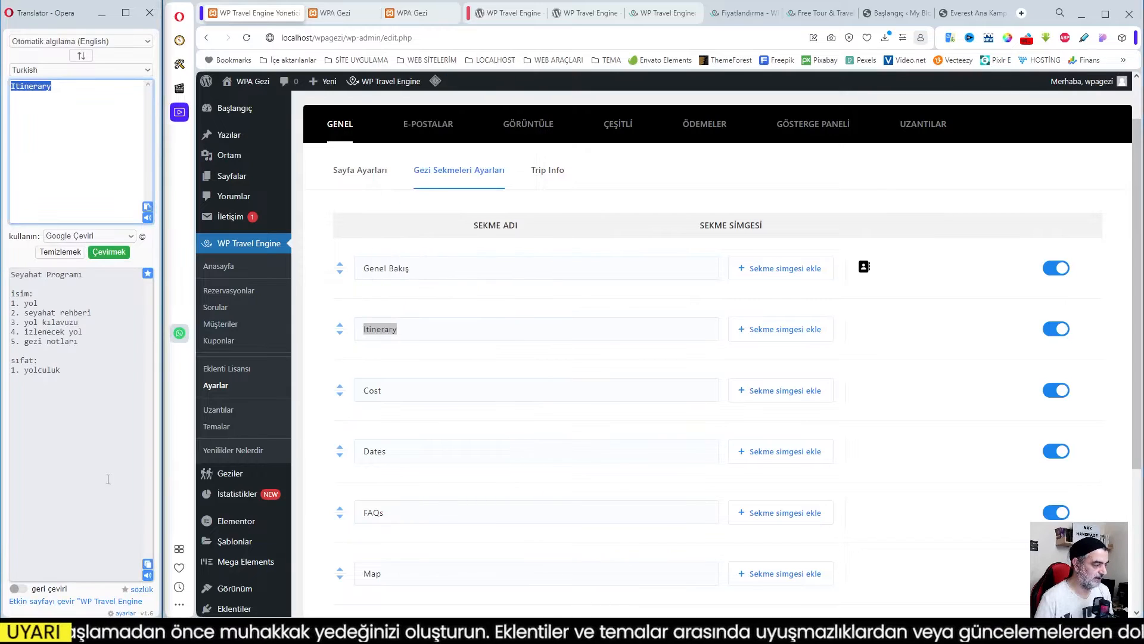
pyautogui.click(147, 565)
pyautogui.click(411, 331)
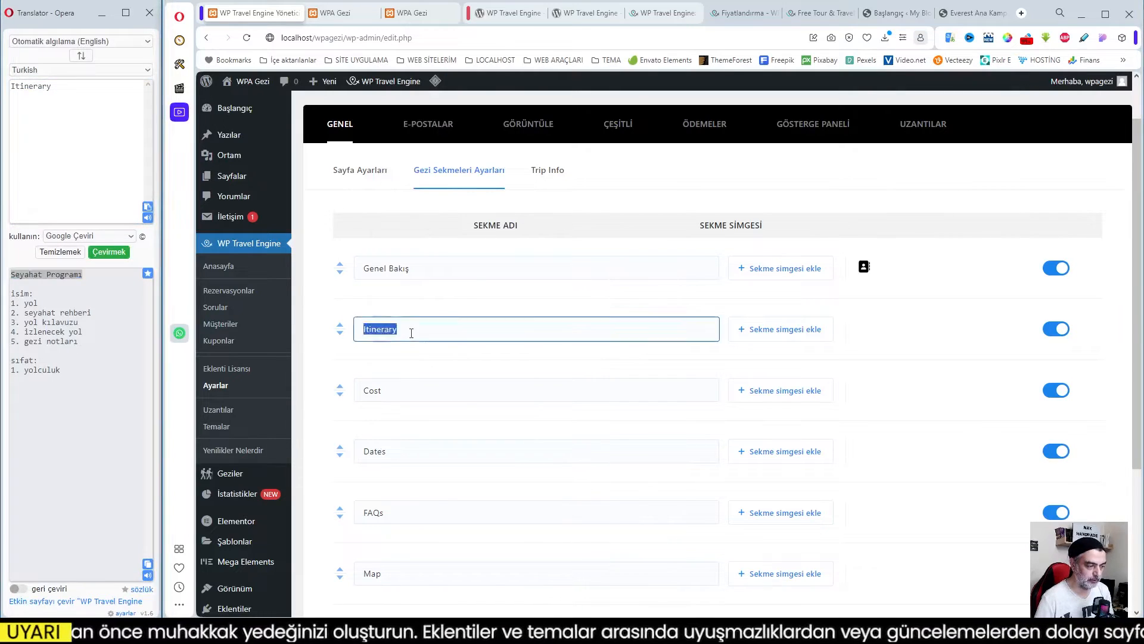
pyautogui.moveTo(416, 330); pyautogui.dragTo(346, 330)
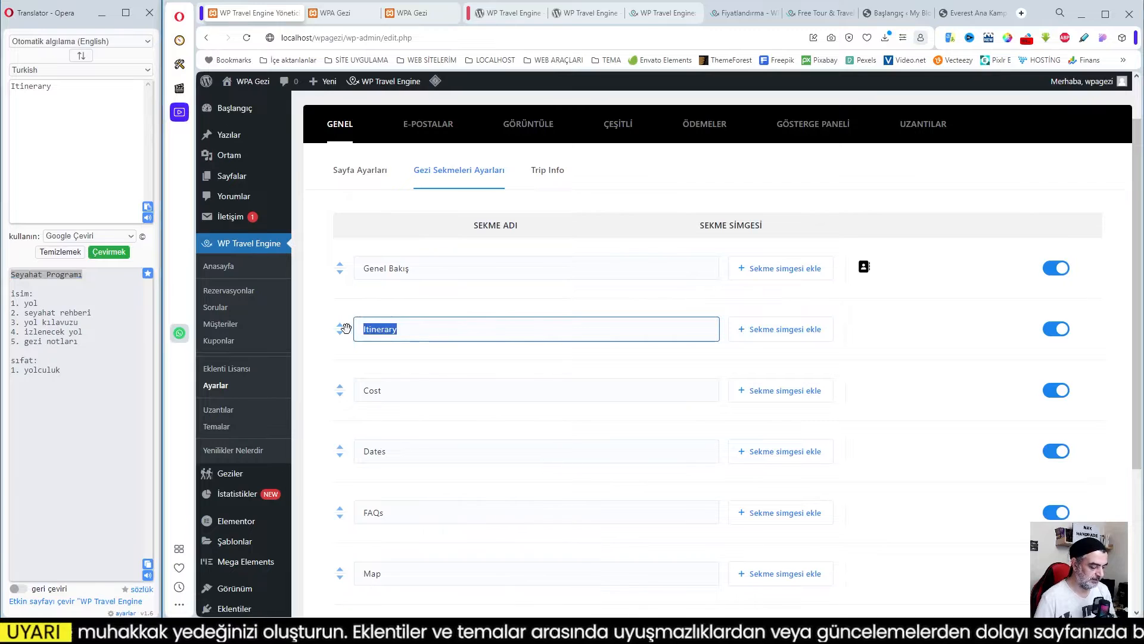
pyautogui.hotkey('ctrl', 'v')
# - Add the plain anchor icon to the Seyahat Programı trip tab
pyautogui.click(787, 337)
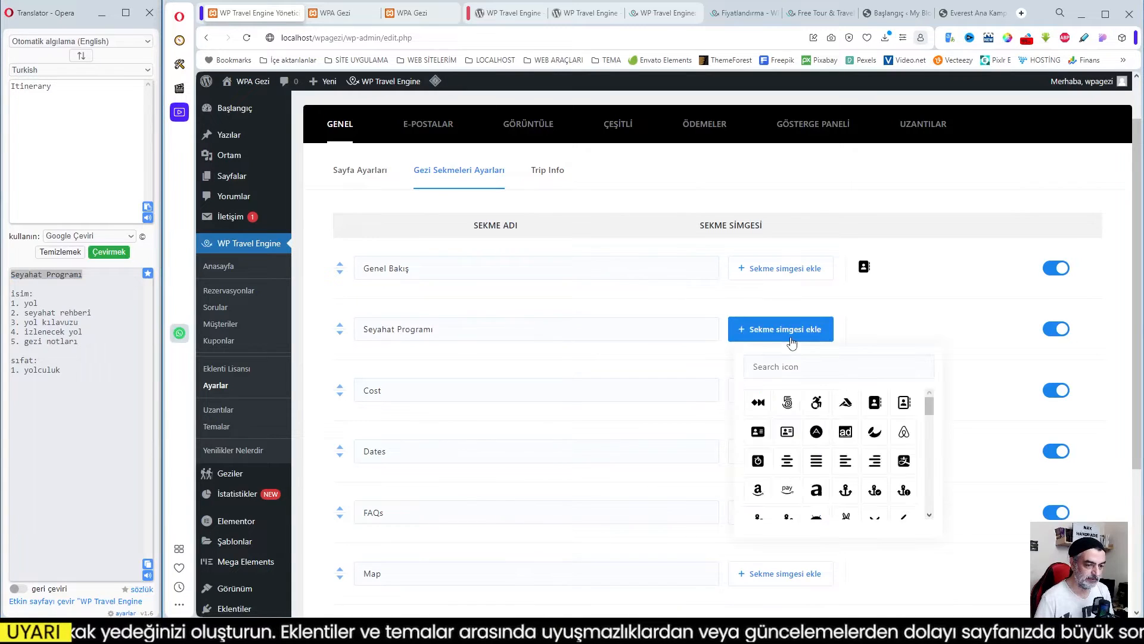
pyautogui.scroll(-1, 860, 475)
pyautogui.click(846, 432)
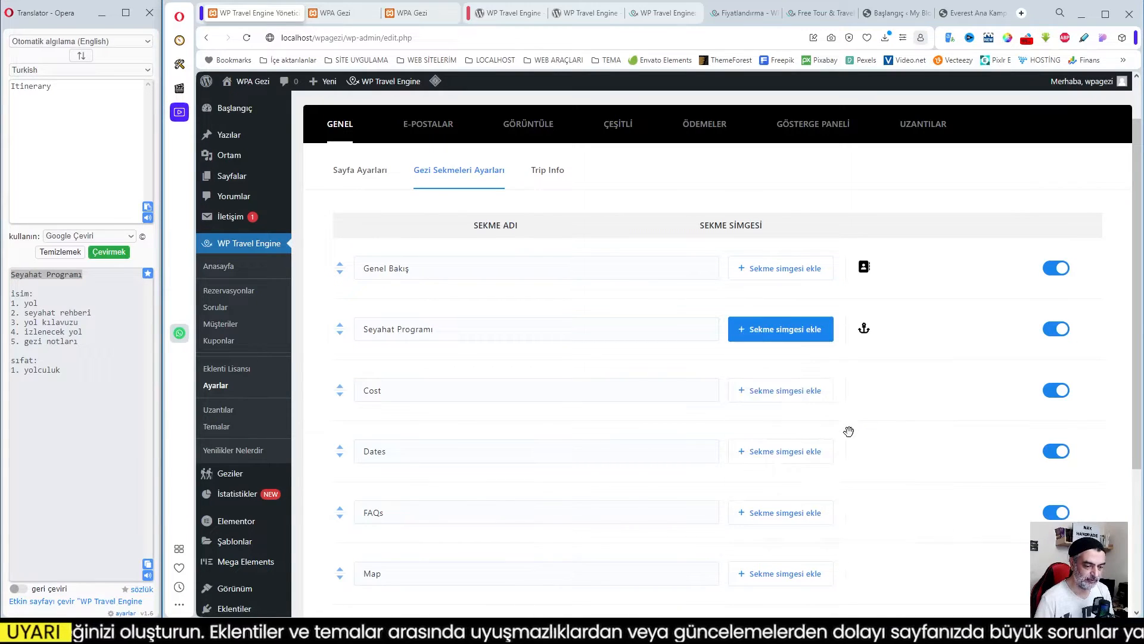
# - Rename the Cost tab Maliyetler and the Dates tab Süre
pyautogui.doubleClick(412, 391)
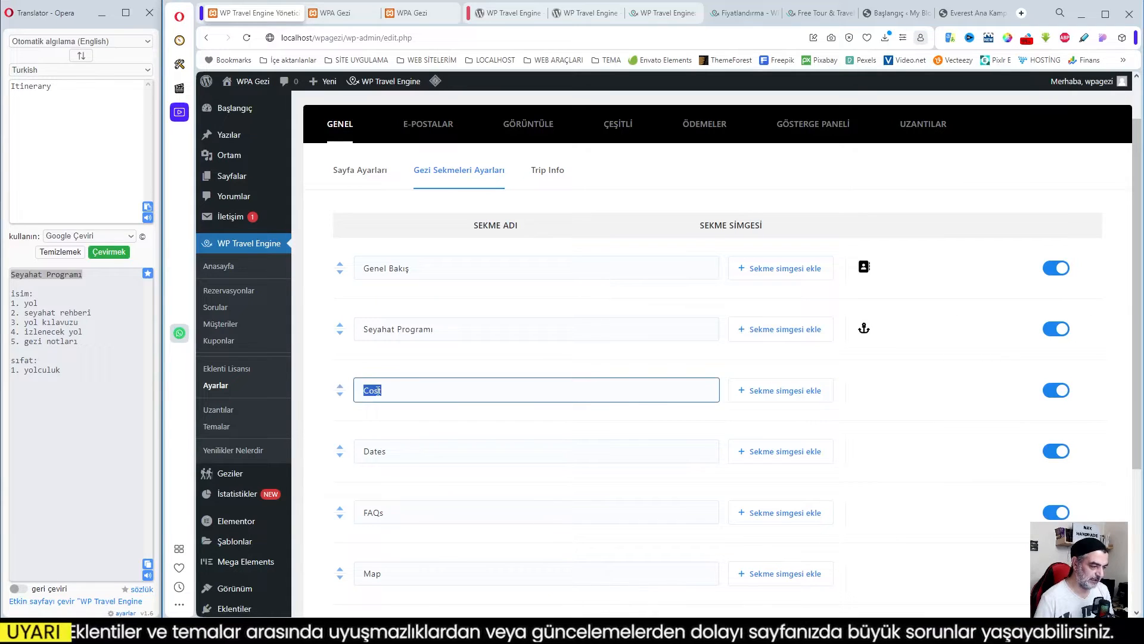
pyautogui.rightClick(379, 390)
pyautogui.click(383, 395)
pyautogui.moveTo(391, 391); pyautogui.dragTo(343, 389)
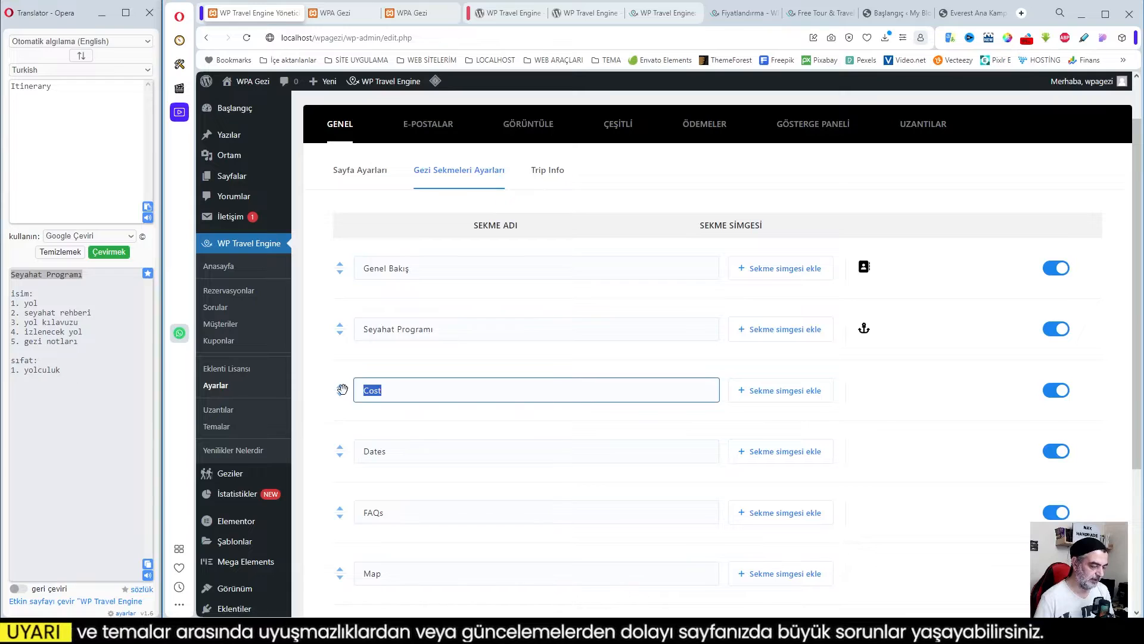
pyautogui.write('Maliyetler')
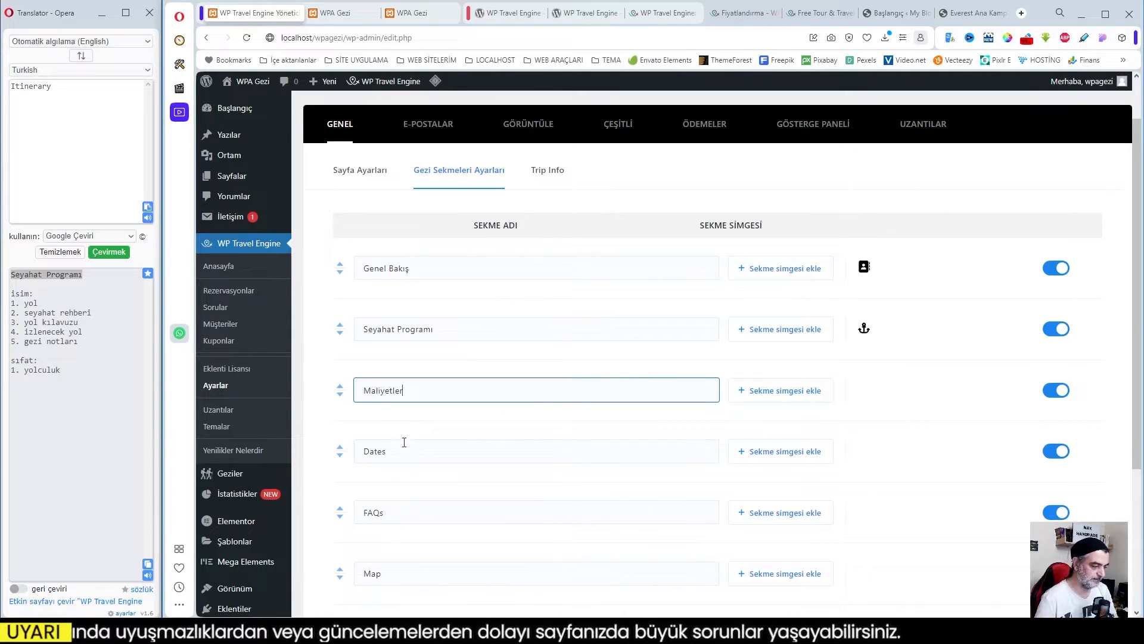
pyautogui.moveTo(400, 451); pyautogui.dragTo(336, 450)
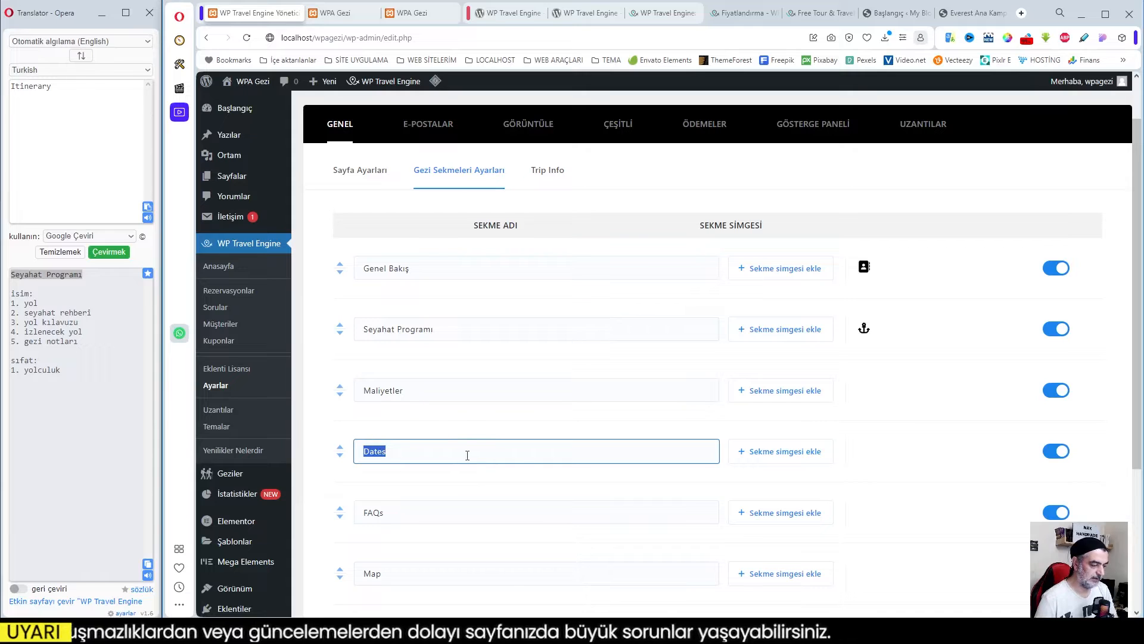
pyautogui.write('Süre')
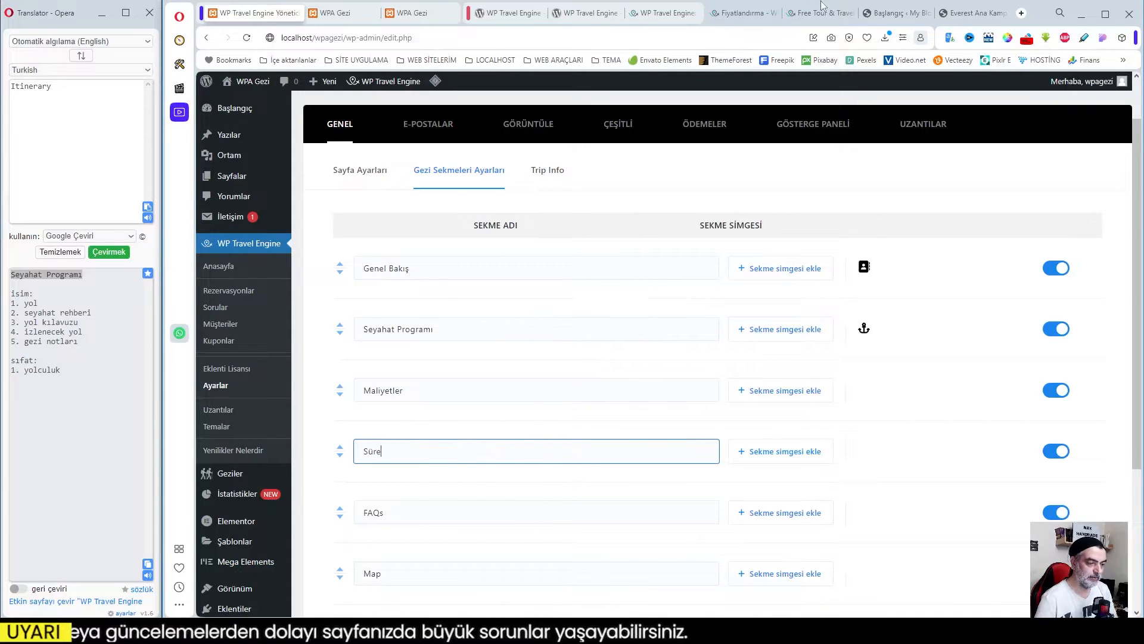
# - Compare the tab names on the demo trip page, return to the trip tabs settings and rename the FAQs tab S.S.S
pyautogui.click(989, 13)
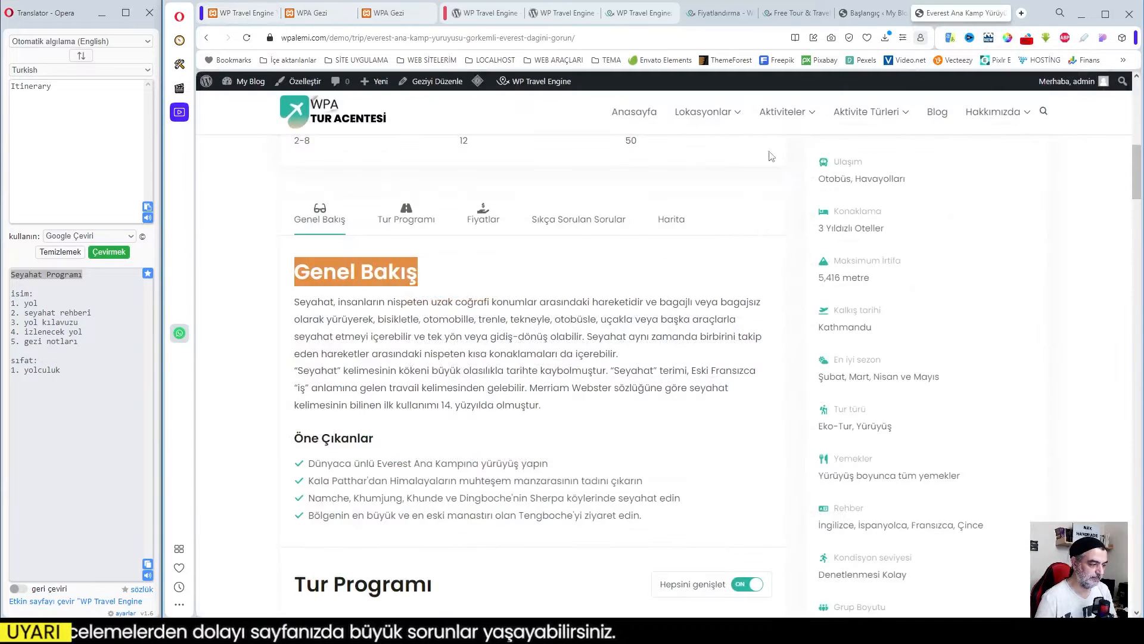
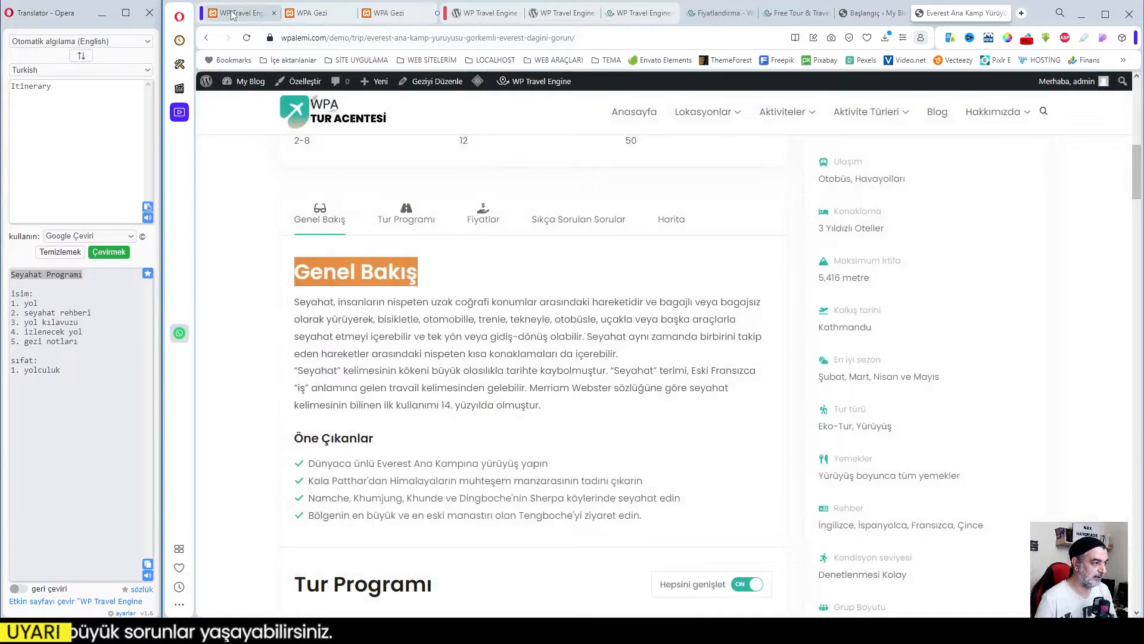
pyautogui.click(233, 15)
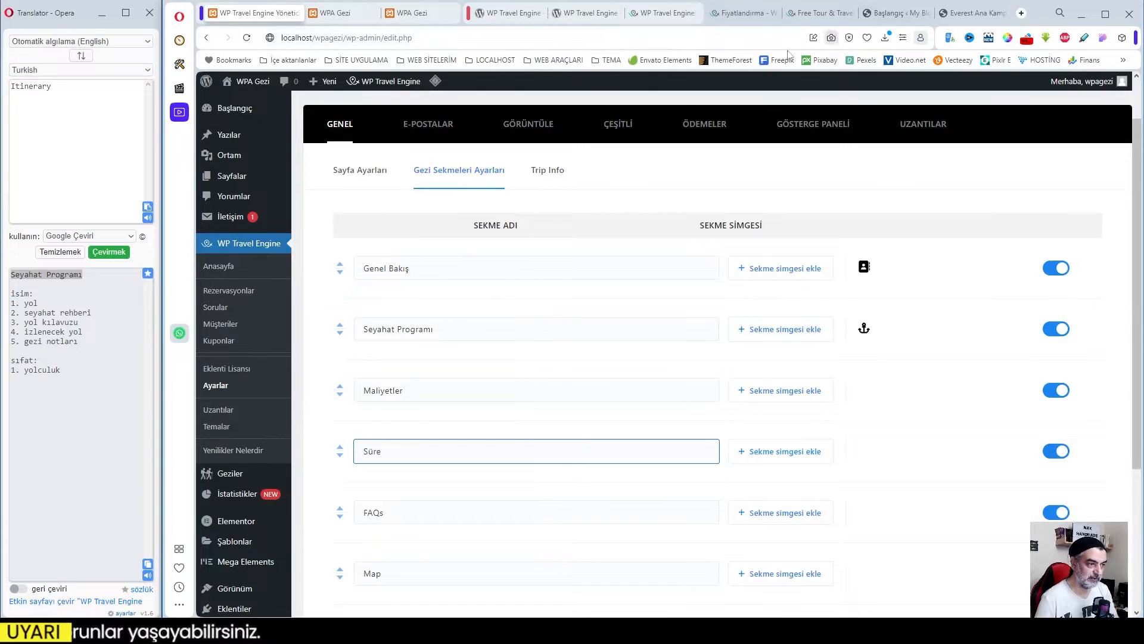
pyautogui.scroll(-2, 442, 443)
pyautogui.click(397, 403)
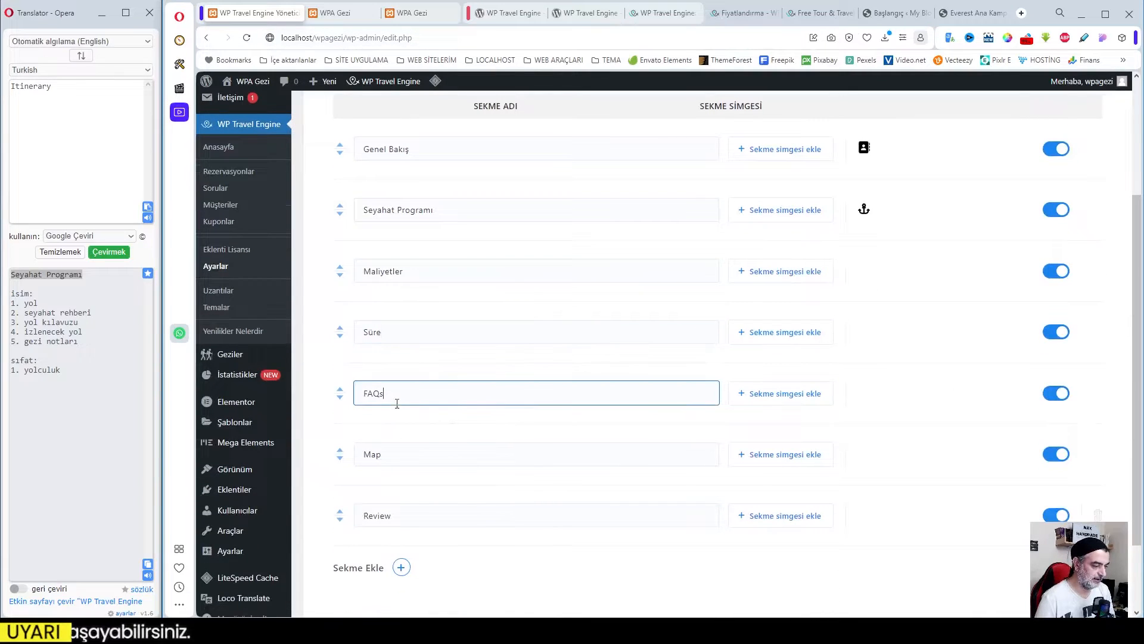
pyautogui.doubleClick(368, 397)
pyautogui.write('S')
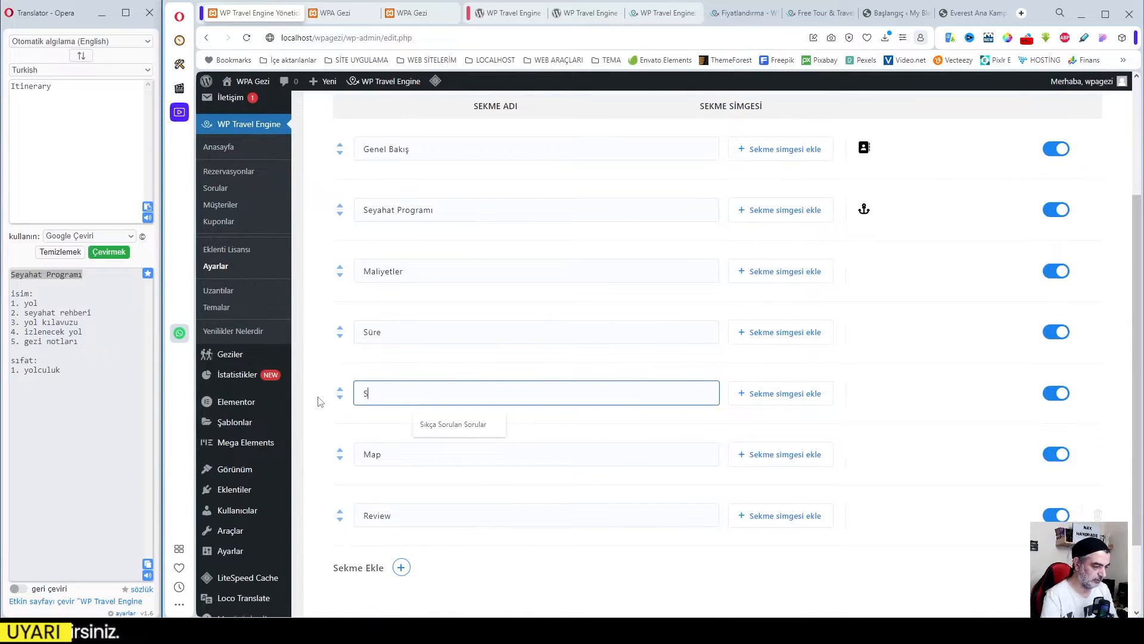
pyautogui.write('.S.S')
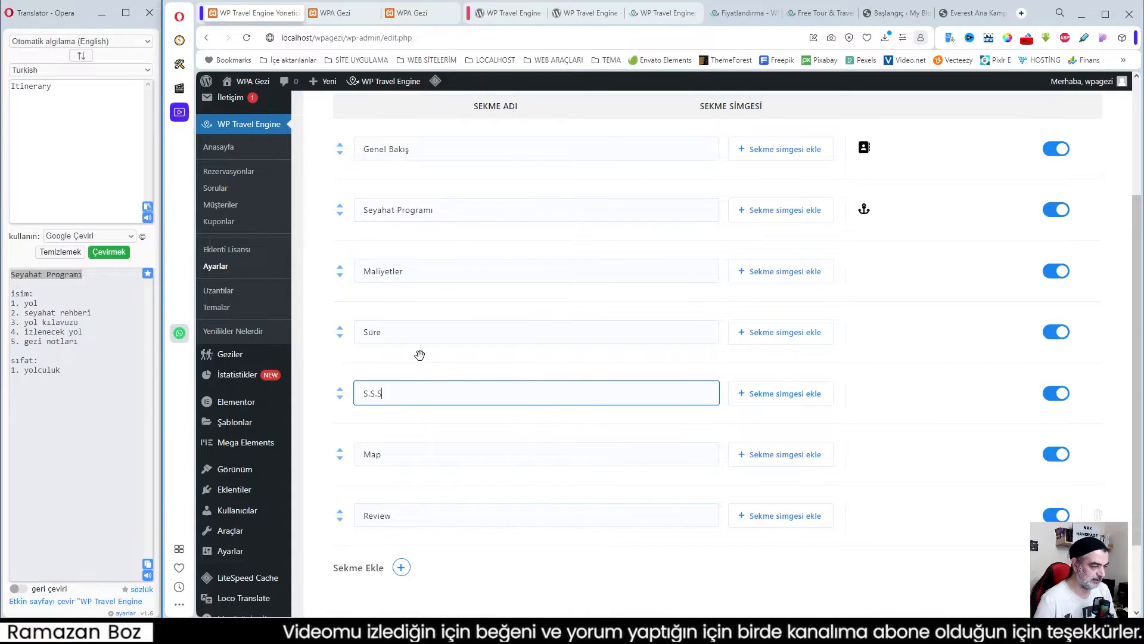
# - Rename the Map tab Harita and the Review tab Değerlendirme
pyautogui.scroll(-1, 414, 324)
pyautogui.moveTo(384, 398); pyautogui.dragTo(334, 394)
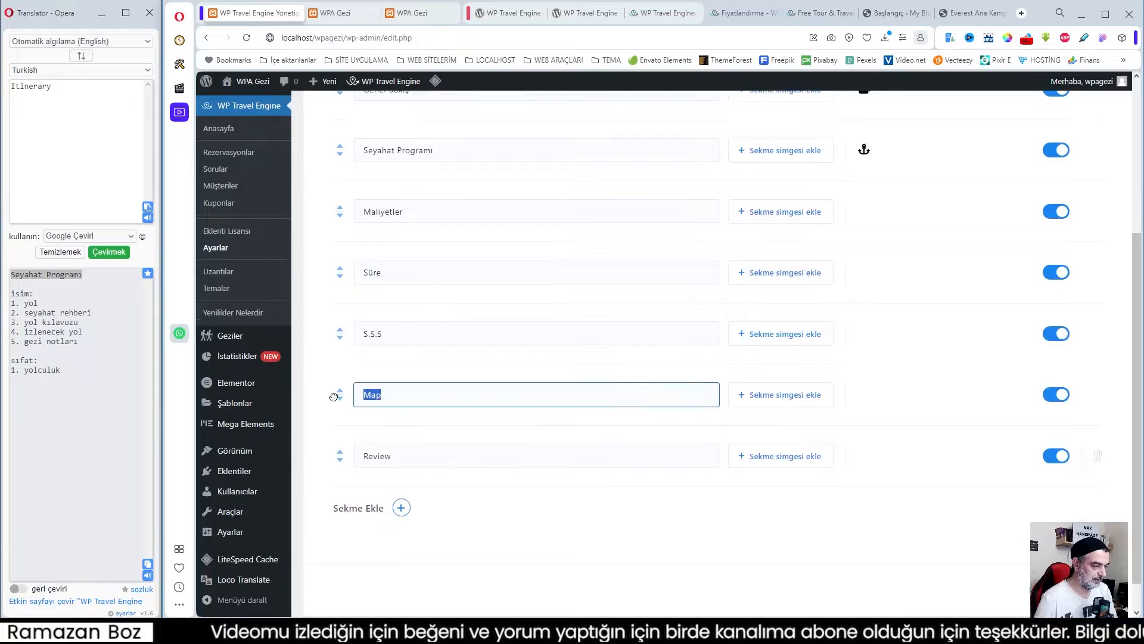
pyautogui.write('Harita')
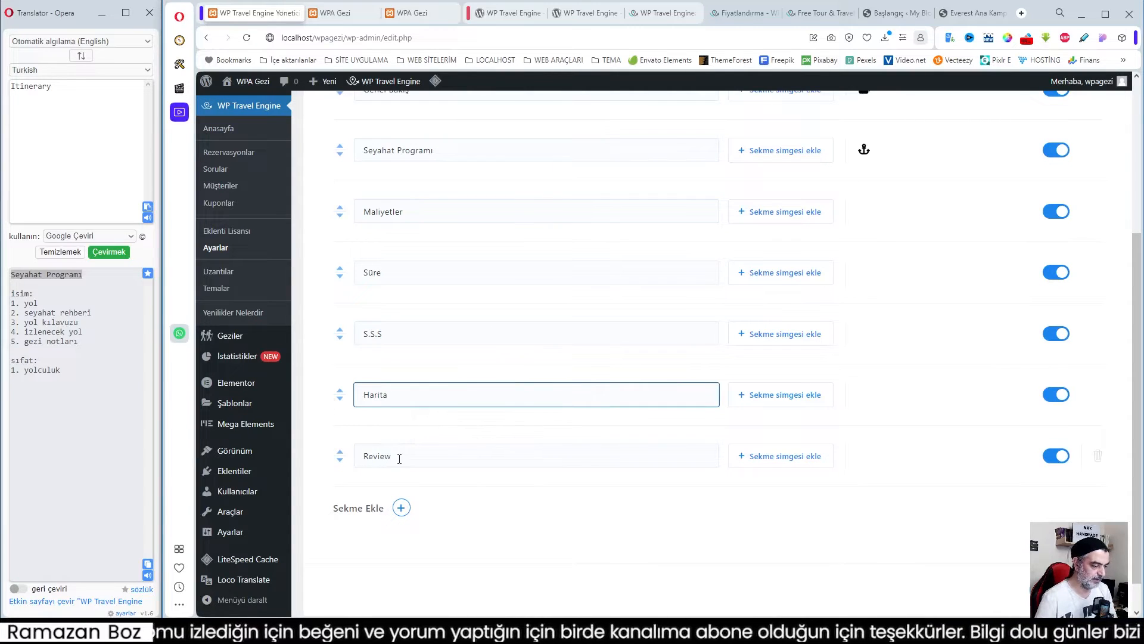
pyautogui.moveTo(400, 458); pyautogui.dragTo(325, 460)
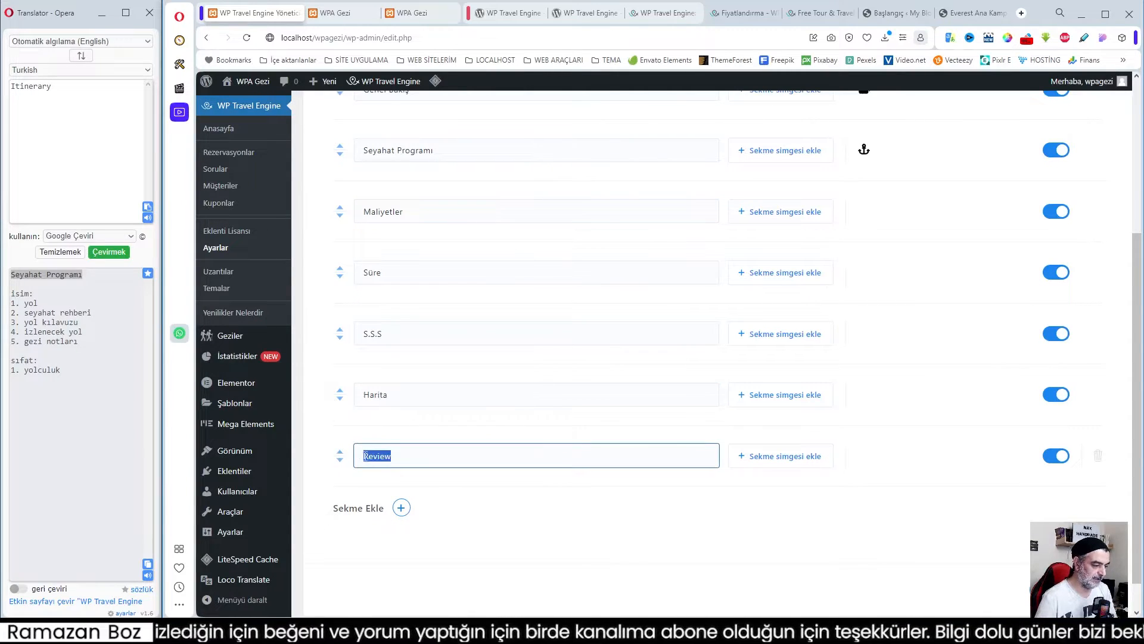
pyautogui.press('BackSpace')
pyautogui.click(448, 487)
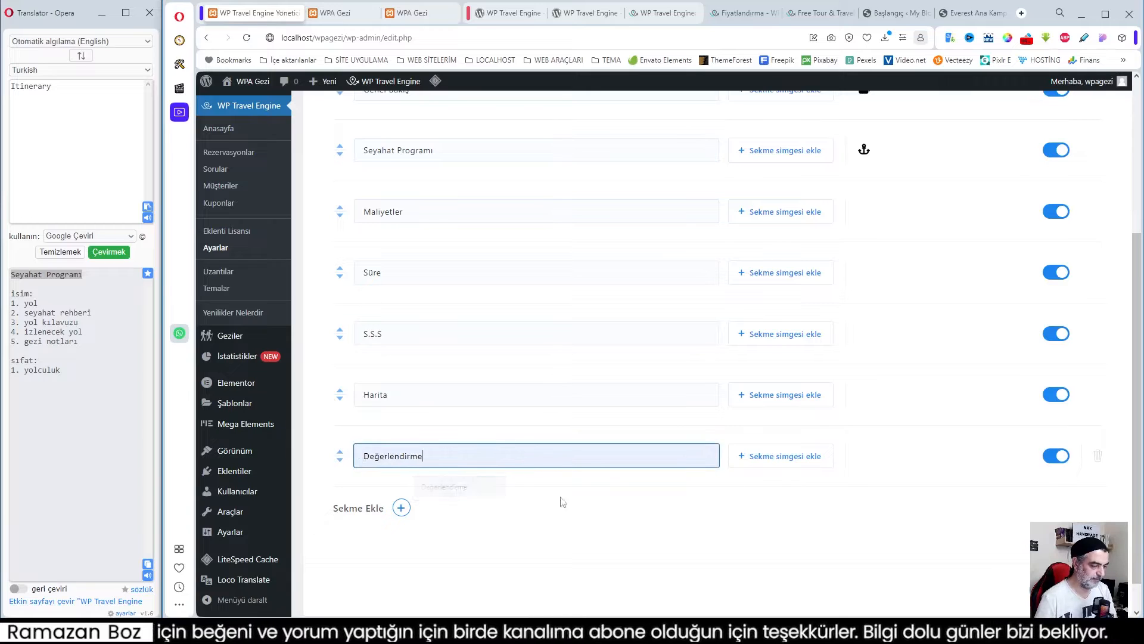
pyautogui.click(671, 525)
# - Add the Android icon to the Maliyetler tab and the circular arrows icon to the Süre tab
pyautogui.scroll(4, 713, 487)
pyautogui.scroll(-1, 963, 416)
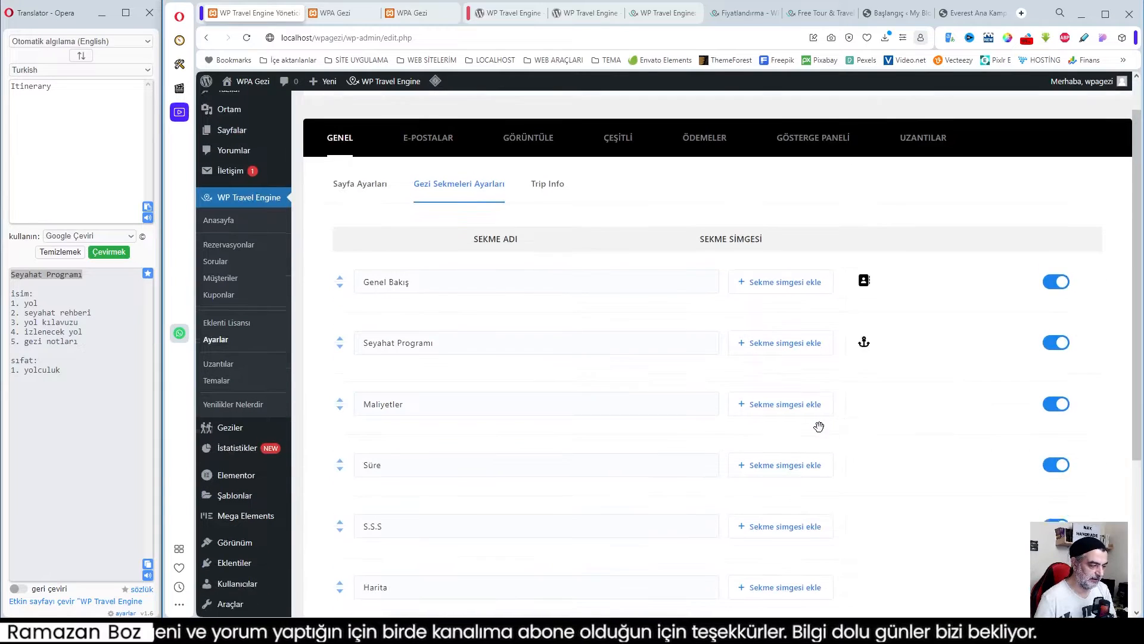
pyautogui.click(790, 398)
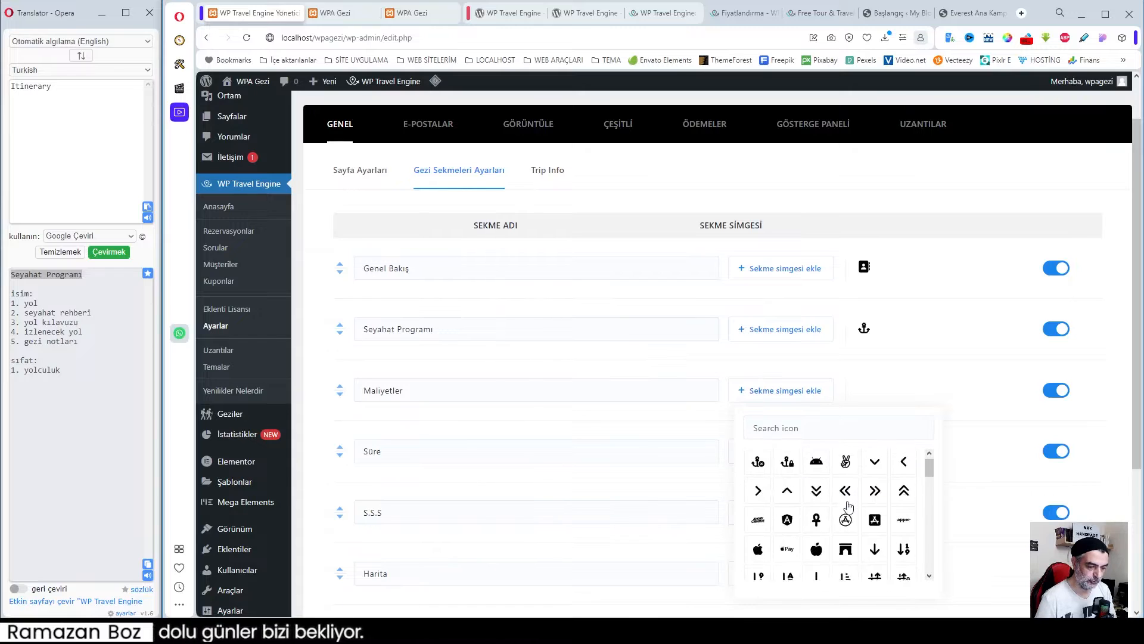
pyautogui.click(816, 464)
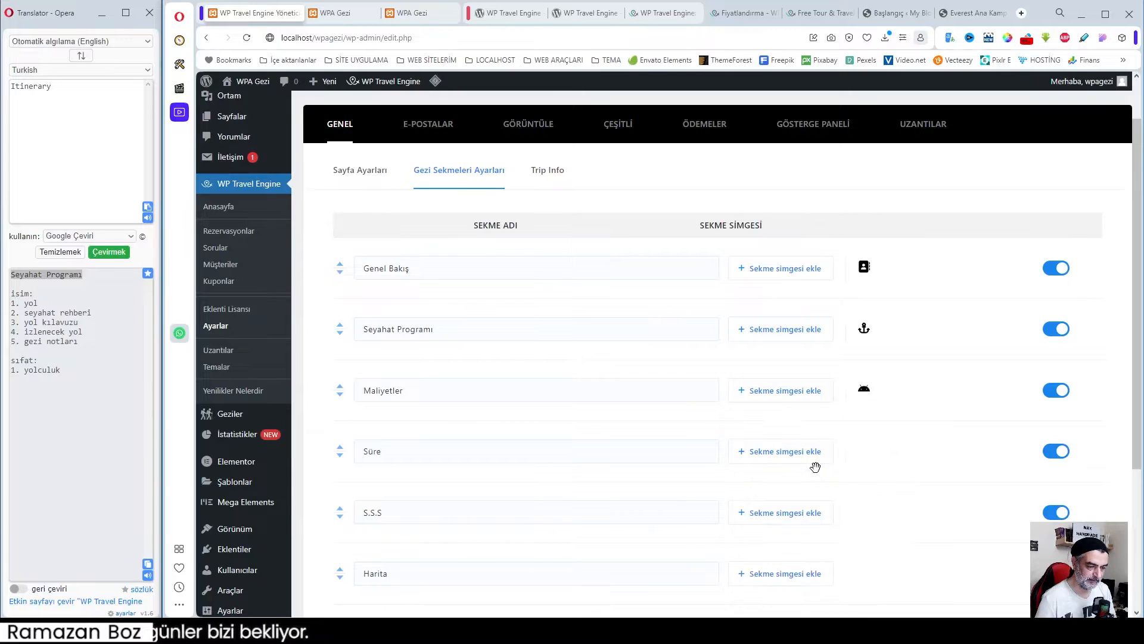
pyautogui.click(778, 452)
pyautogui.scroll(-3, 876, 571)
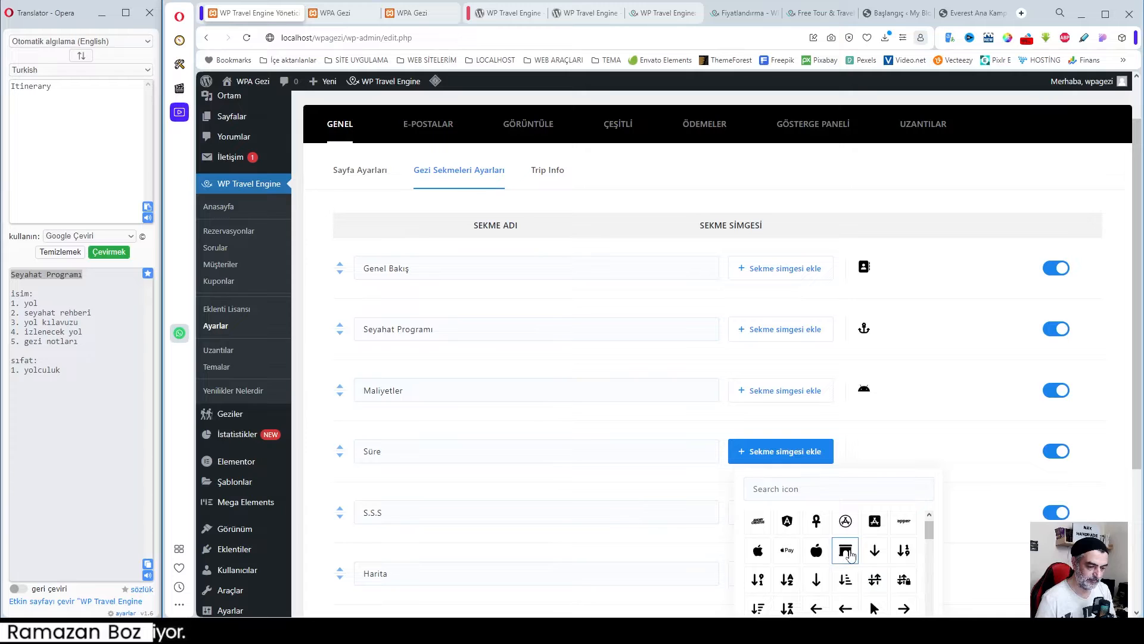
pyautogui.scroll(-2, 850, 556)
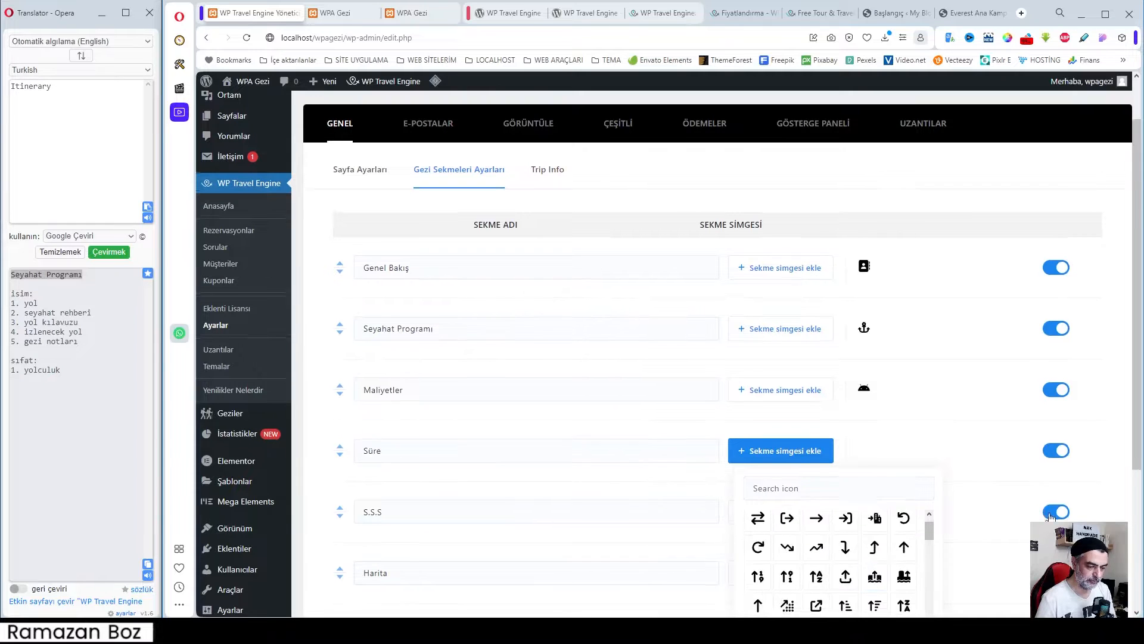
pyautogui.scroll(-3, 932, 403)
pyautogui.click(875, 419)
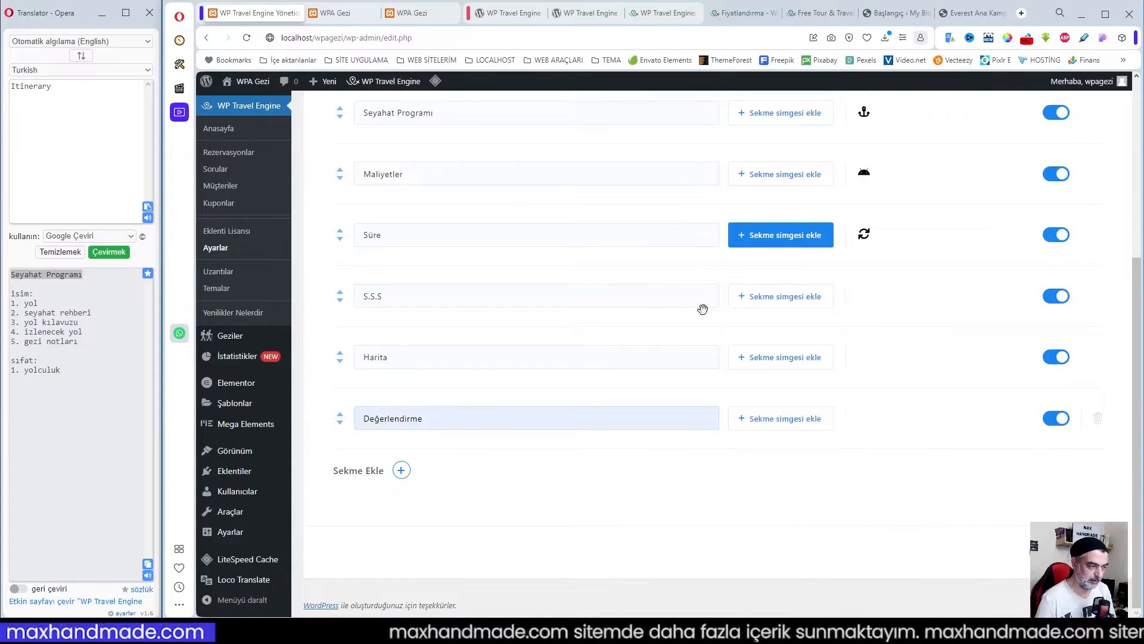
# - Add an icon to the S.S.S tab, then search icons for "map" and give the Harita tab the map-with-marker icon
pyautogui.click(739, 303)
pyautogui.scroll(-1, 898, 452)
pyautogui.click(900, 450)
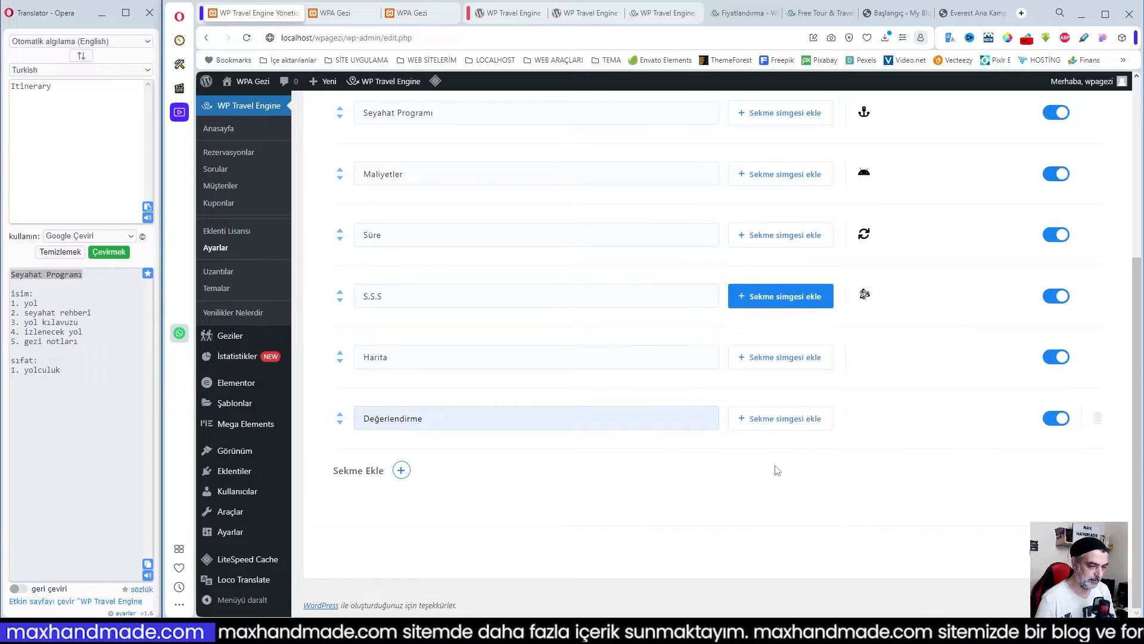
pyautogui.click(780, 356)
pyautogui.write('map')
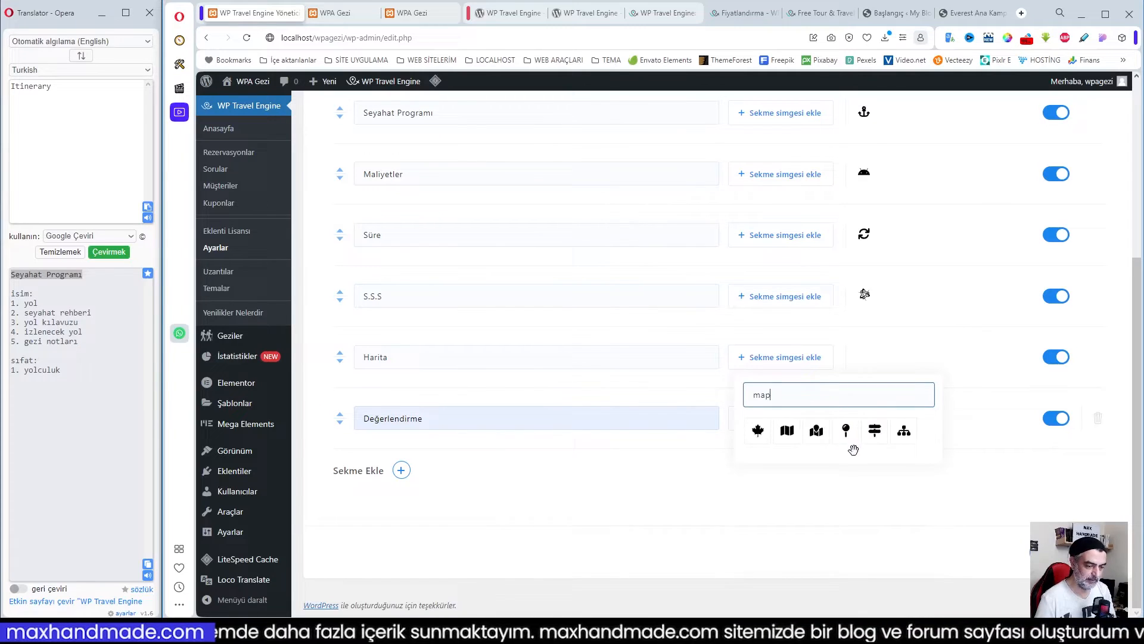
pyautogui.click(811, 428)
# - Choose an icon from the icon list for the Değerlendirme trip tab
pyautogui.click(808, 420)
pyautogui.scroll(5, 847, 536)
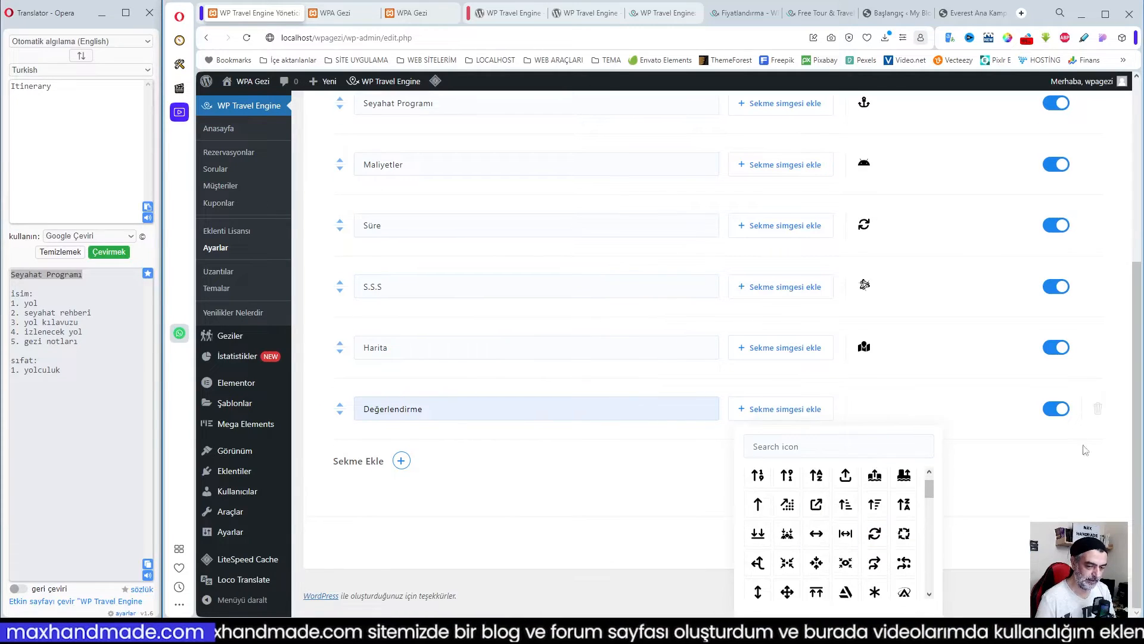
pyautogui.click(846, 581)
pyautogui.scroll(3, 995, 509)
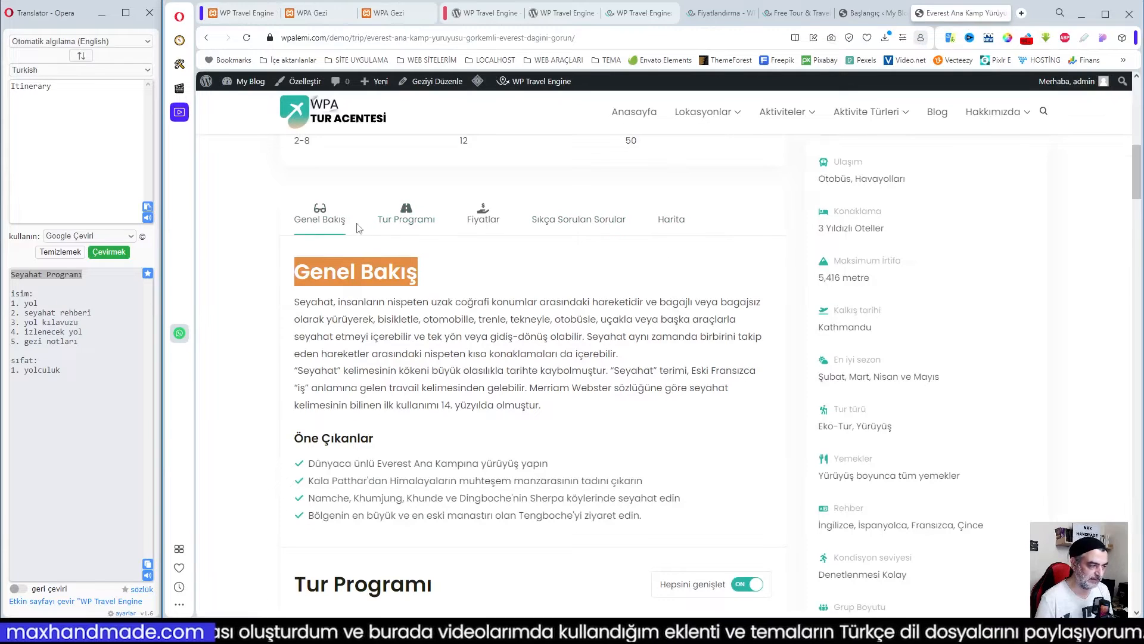
# - Return to the local site's trip tab settings, add a new tab below Değerlendirme and label it Test
pyautogui.click(864, 13)
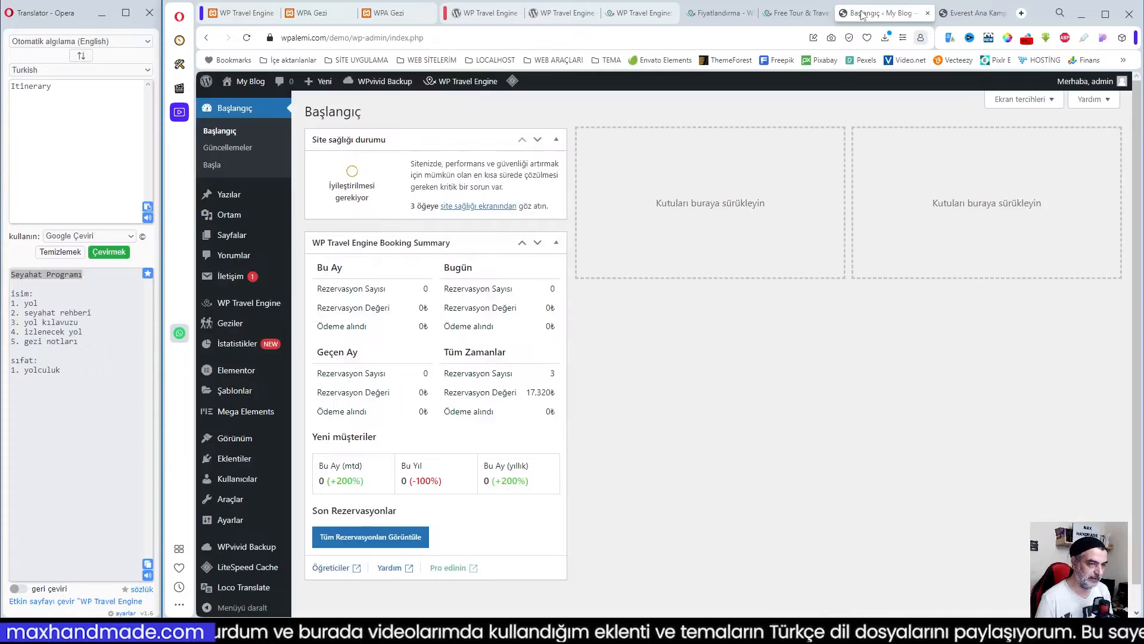
pyautogui.click(964, 15)
pyautogui.click(240, 13)
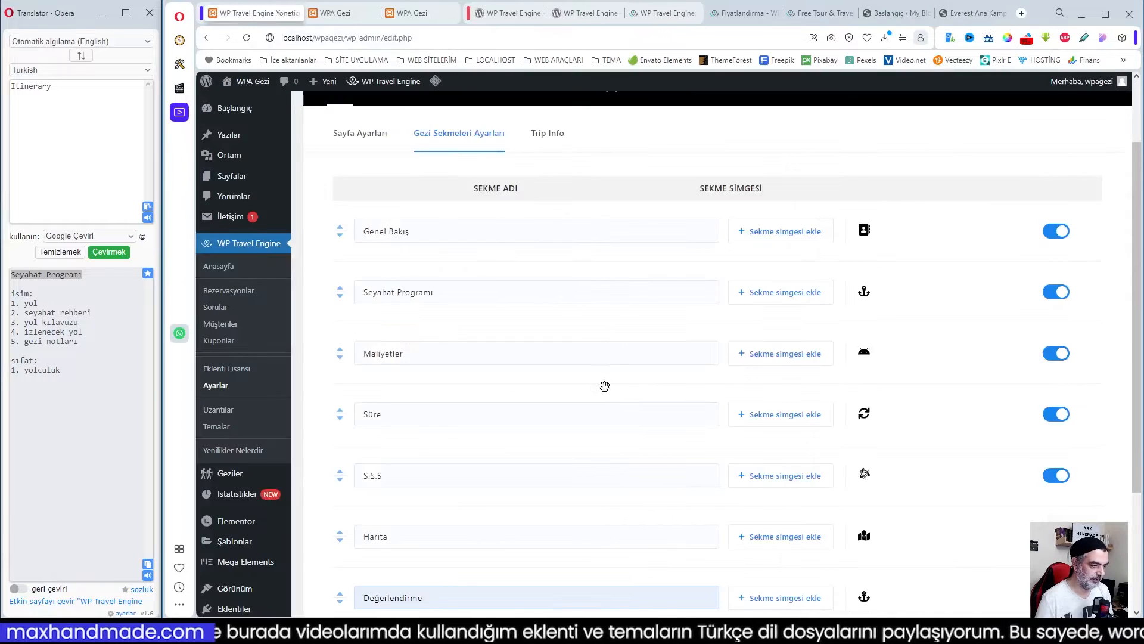
pyautogui.scroll(-3, 605, 386)
pyautogui.click(400, 472)
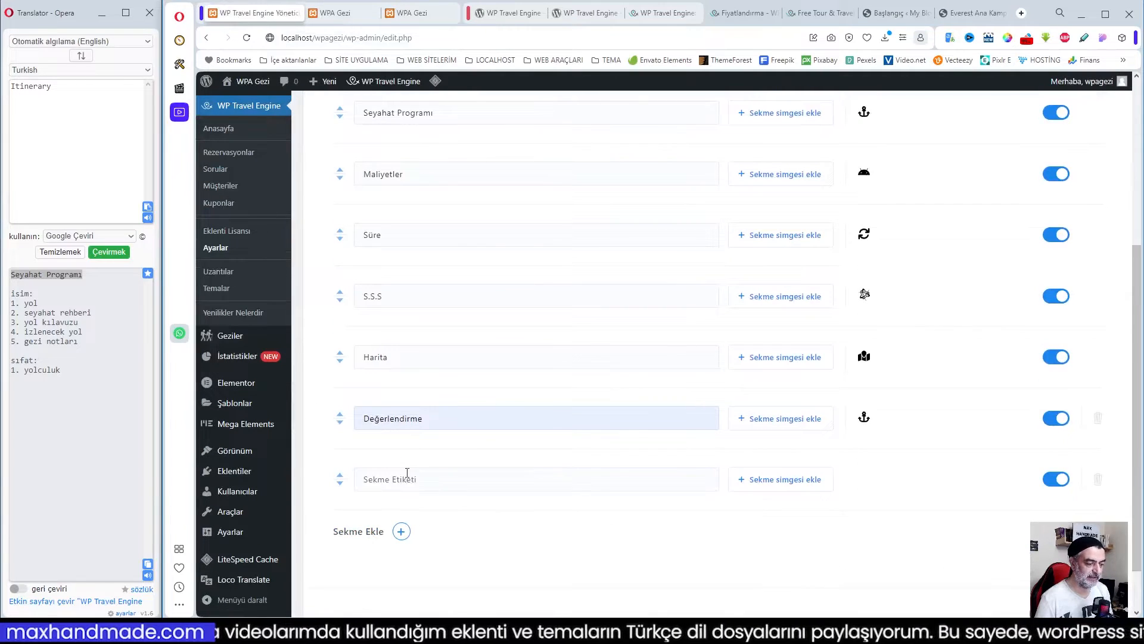
pyautogui.scroll(2, 452, 480)
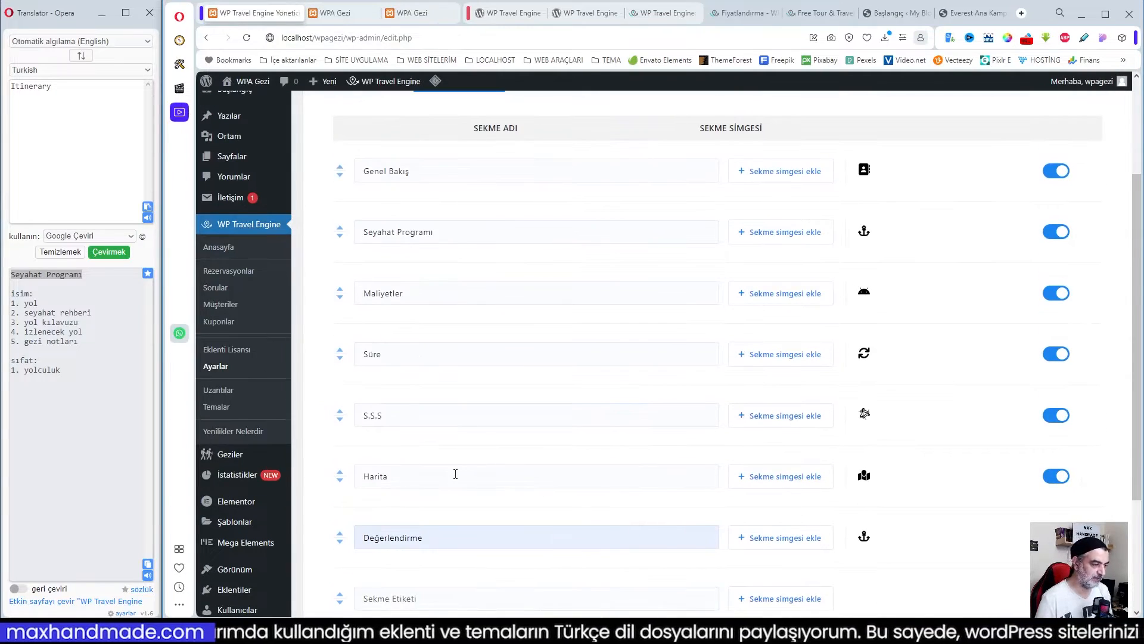
pyautogui.scroll(-3, 468, 477)
pyautogui.click(403, 424)
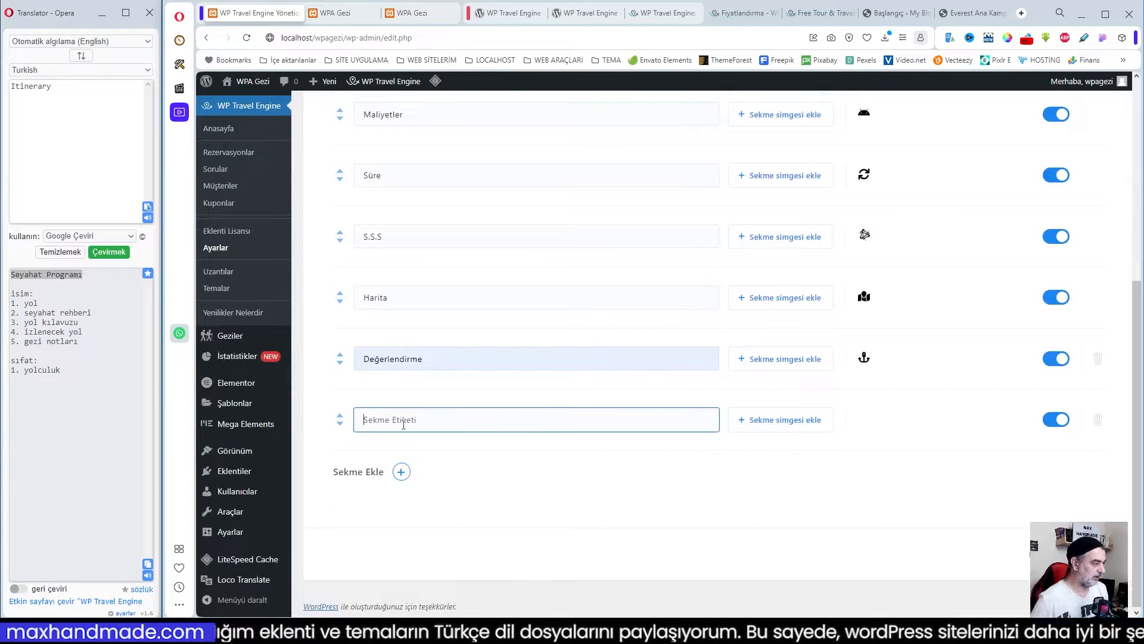
pyautogui.scroll(3, 405, 423)
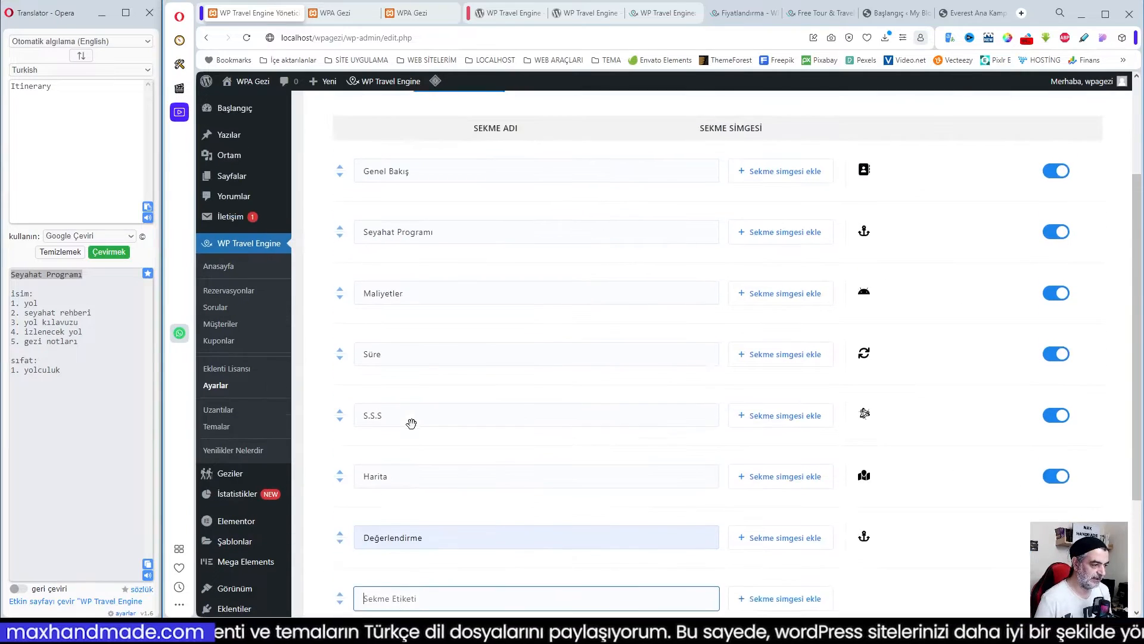
pyautogui.scroll(-3, 408, 435)
pyautogui.write('Test')
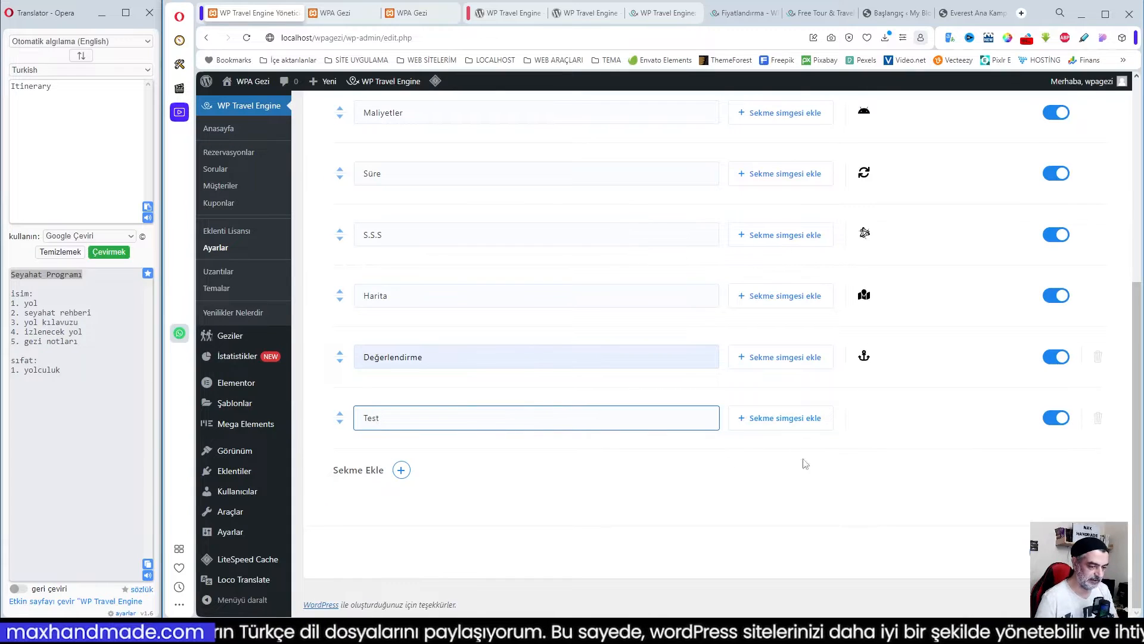
# - Give the new Test tab the megaphone icon from the icon list
pyautogui.click(771, 417)
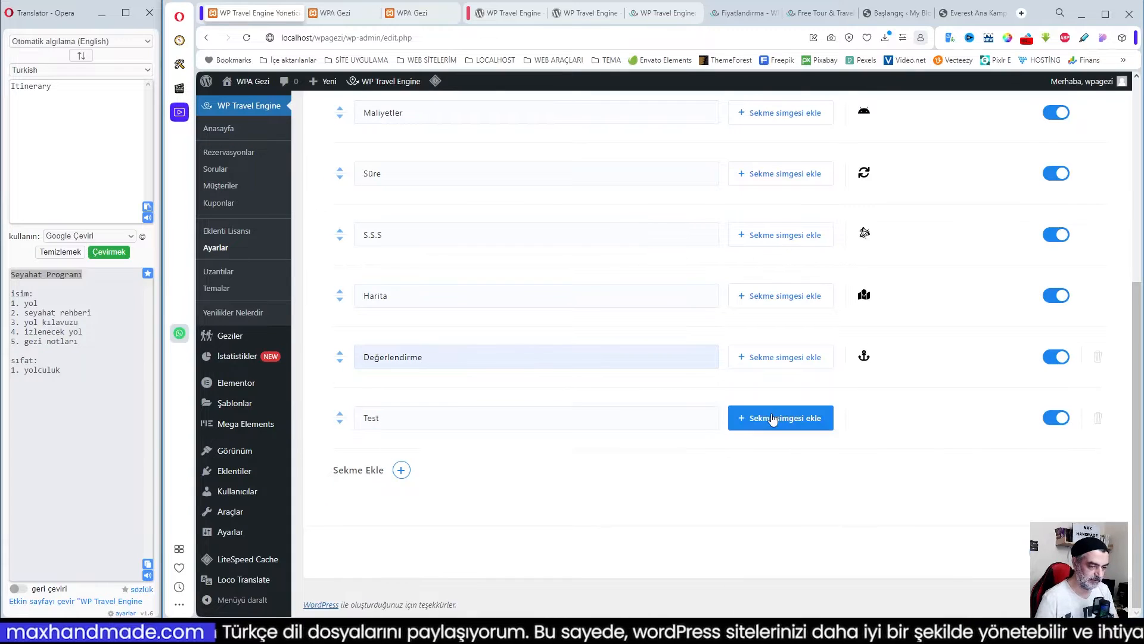
pyautogui.scroll(-5, 876, 536)
pyautogui.scroll(-3, 879, 543)
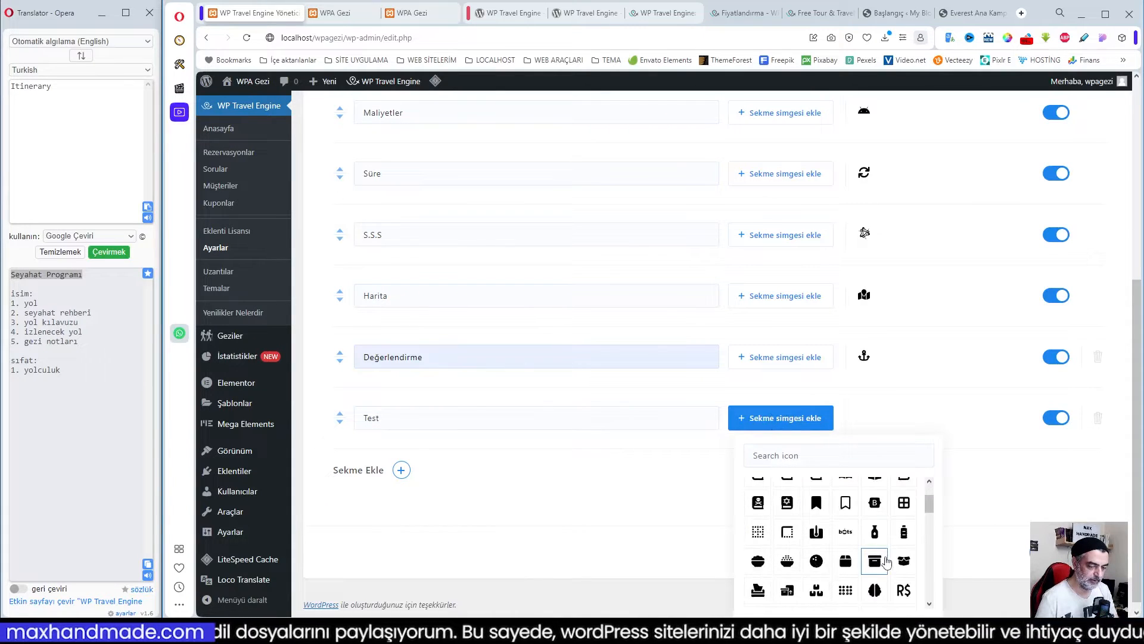
pyautogui.scroll(-4, 828, 578)
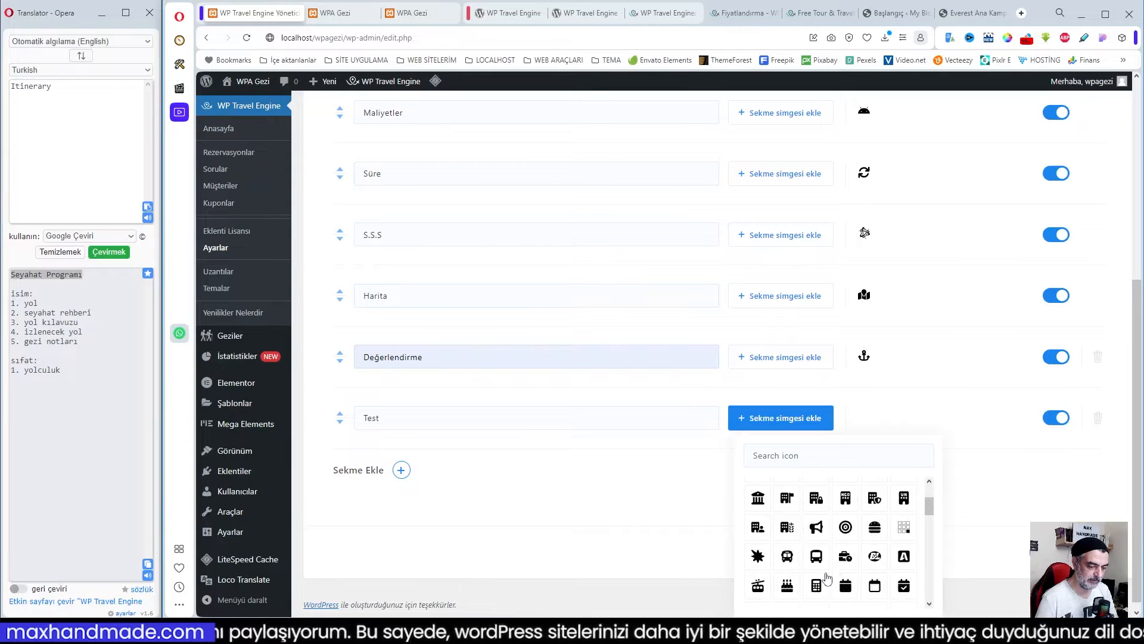
pyautogui.click(816, 527)
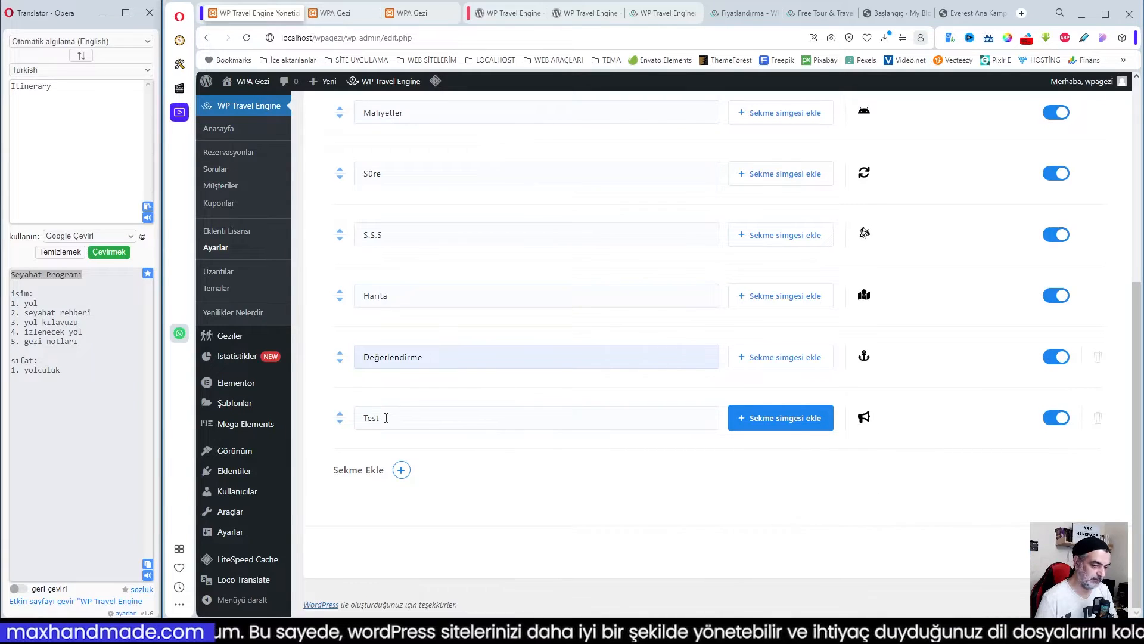
# - Rename the Test trip tab Duyuru and save the settings
pyautogui.moveTo(386, 418); pyautogui.dragTo(335, 417)
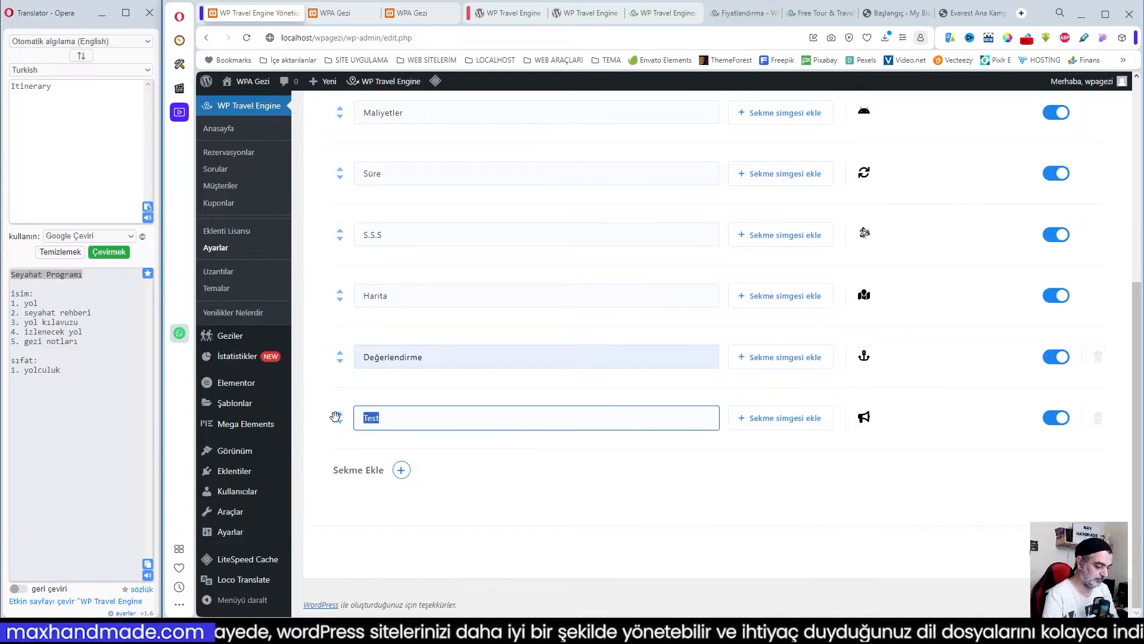
pyautogui.write('Duyuru')
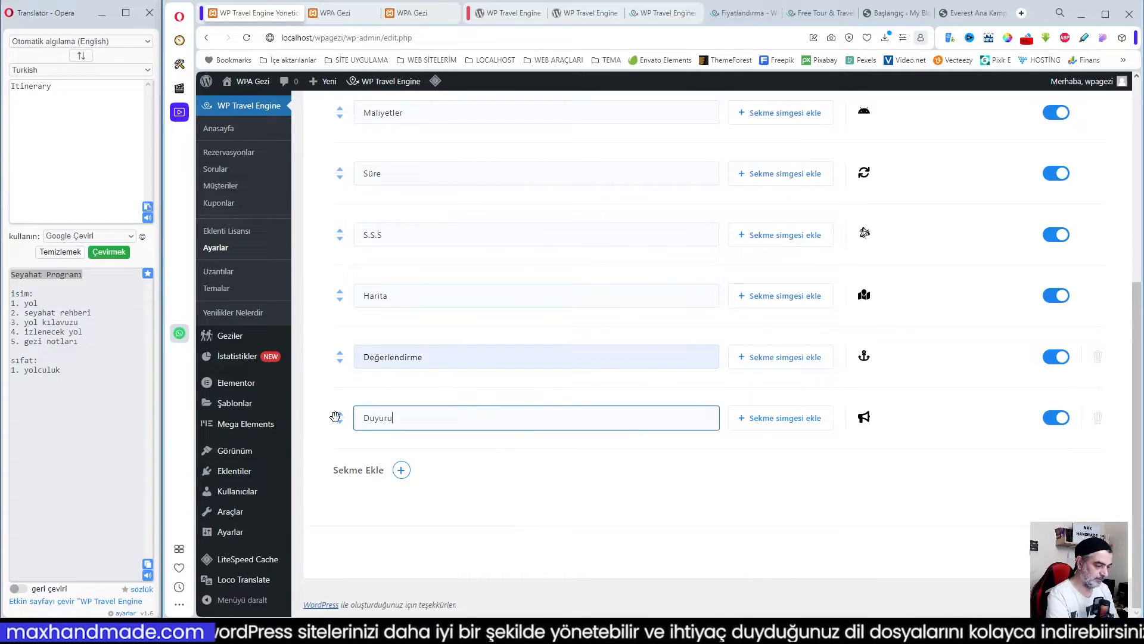
pyautogui.click(1066, 552)
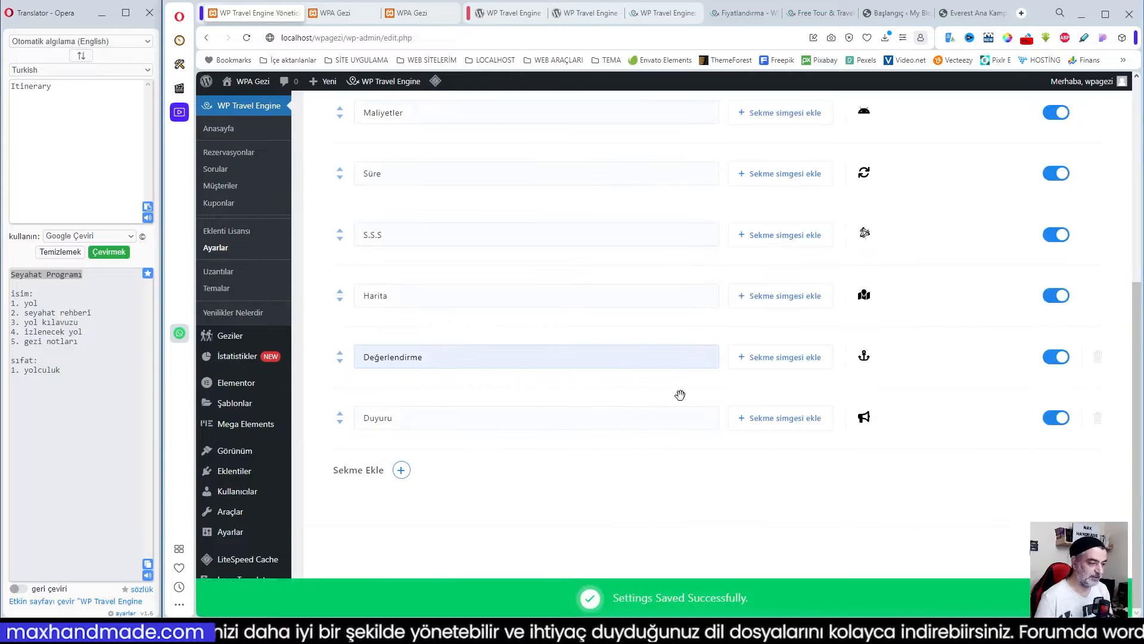
# - In the local site's admin, open the trip "7 Days tour to Explore the Beauty of Philippines" from the trip list for editing
pyautogui.scroll(3, 680, 395)
pyautogui.scroll(3, 513, 205)
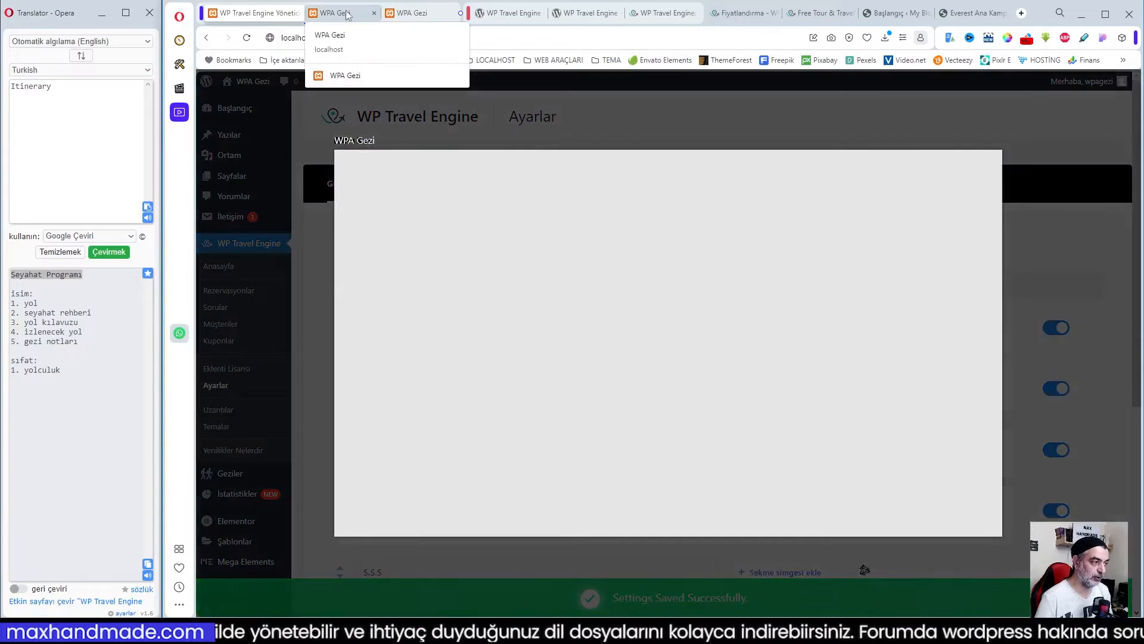
pyautogui.click(349, 15)
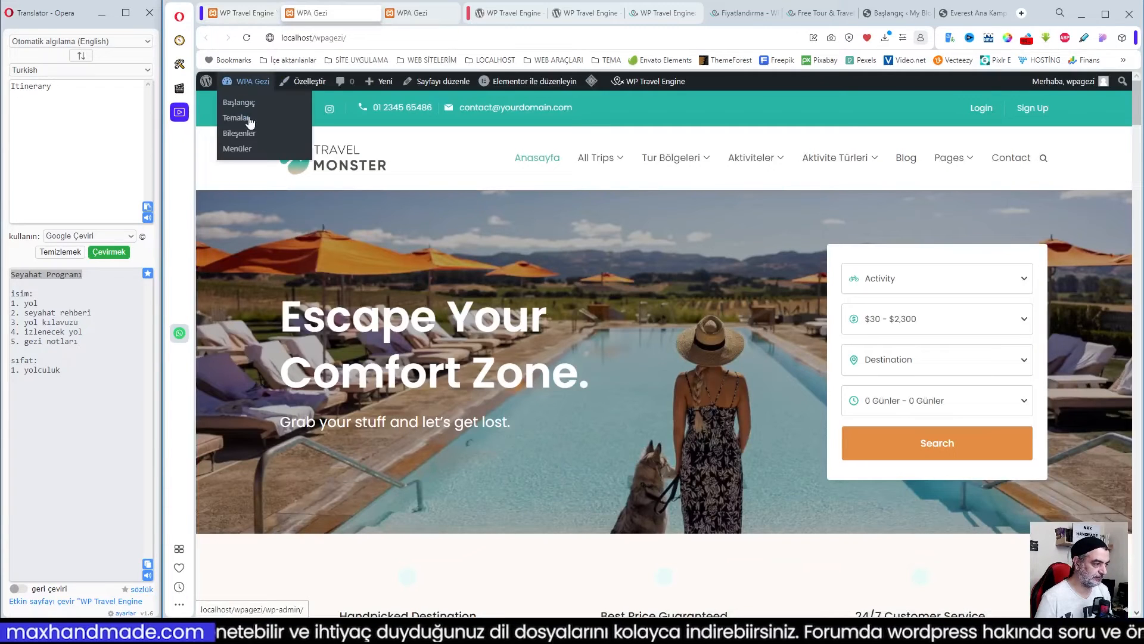
pyautogui.scroll(-1, 649, 341)
pyautogui.scroll(1, 649, 341)
pyautogui.moveTo(245, 81)
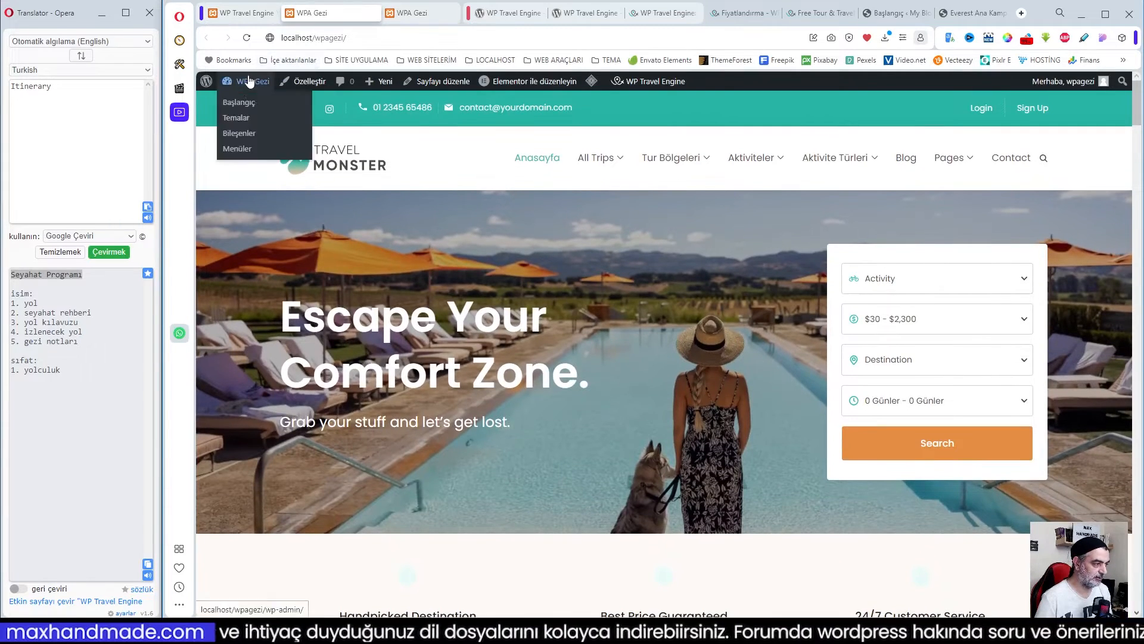
pyautogui.click(238, 102)
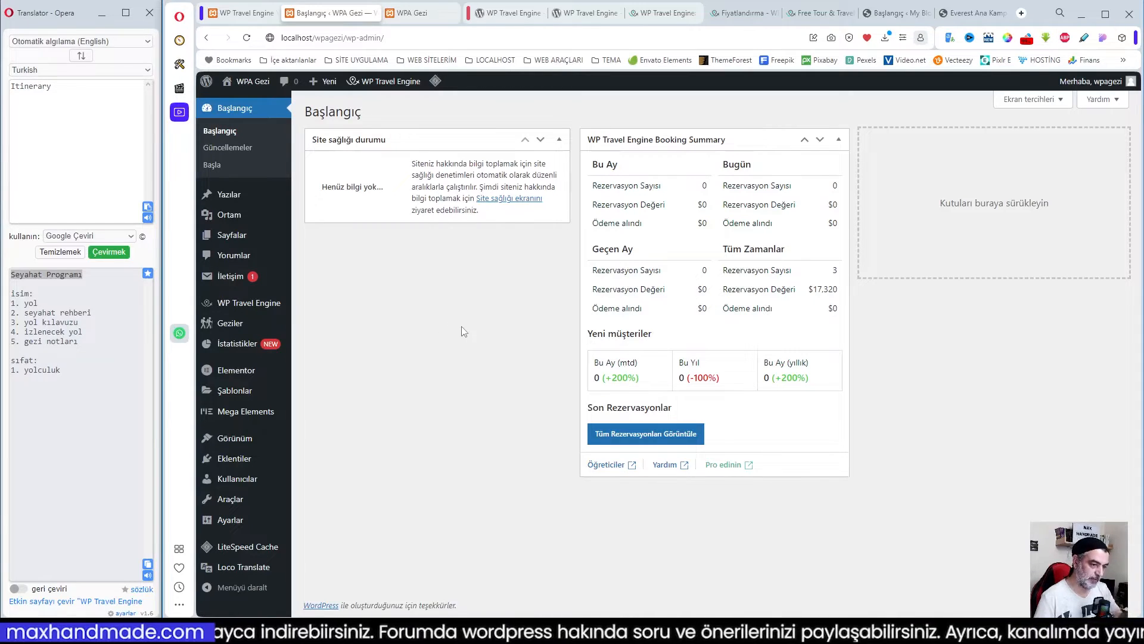
pyautogui.moveTo(230, 330)
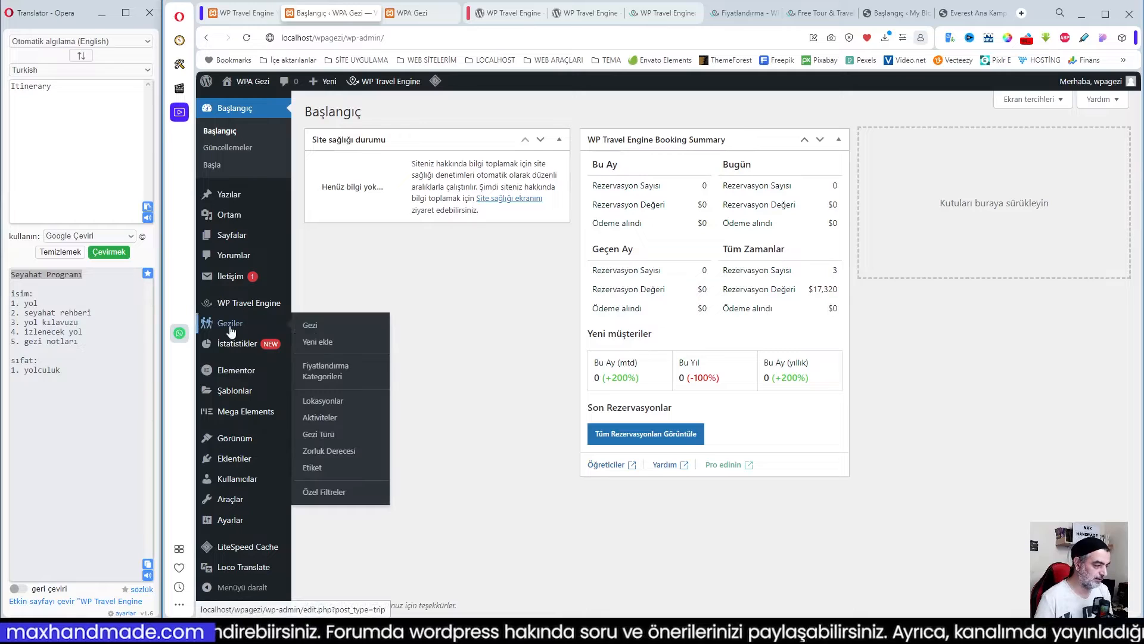
pyautogui.click(313, 331)
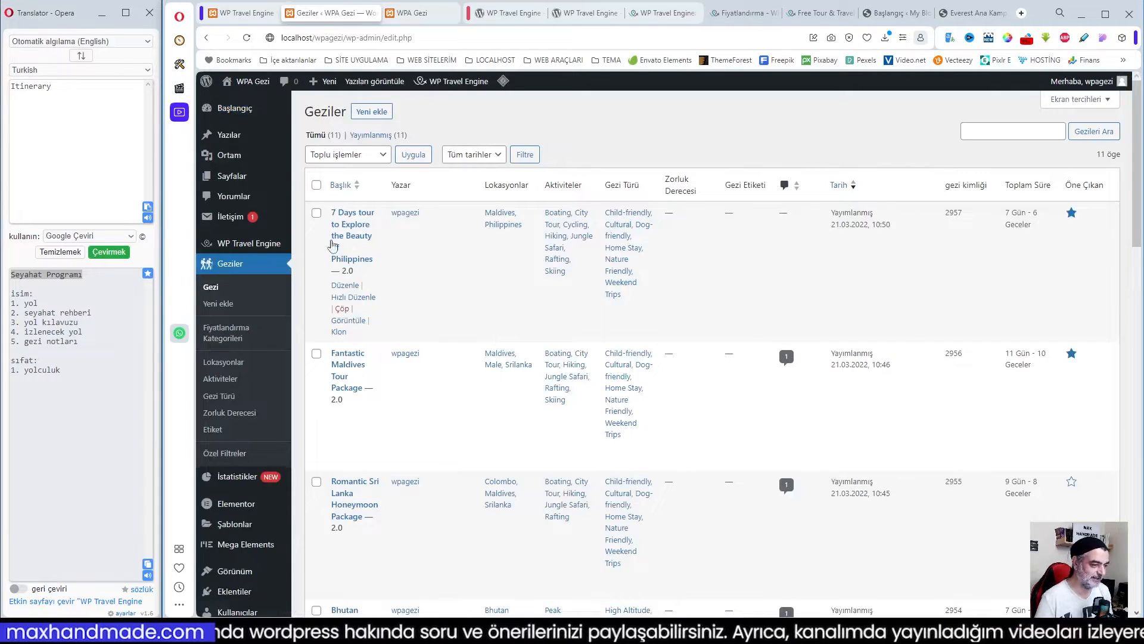
pyautogui.click(351, 230)
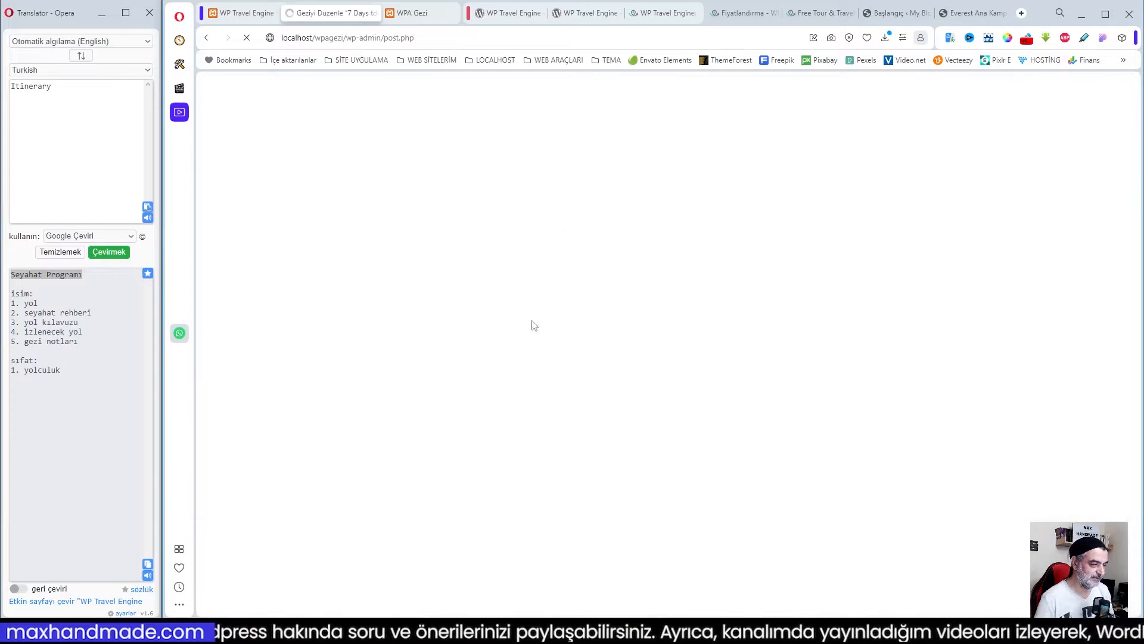
# - Open the Duyuru section of the trip's settings and inspect its Bölüm Başlığı and Sekme İçeriği fields
pyautogui.scroll(-5, 554, 340)
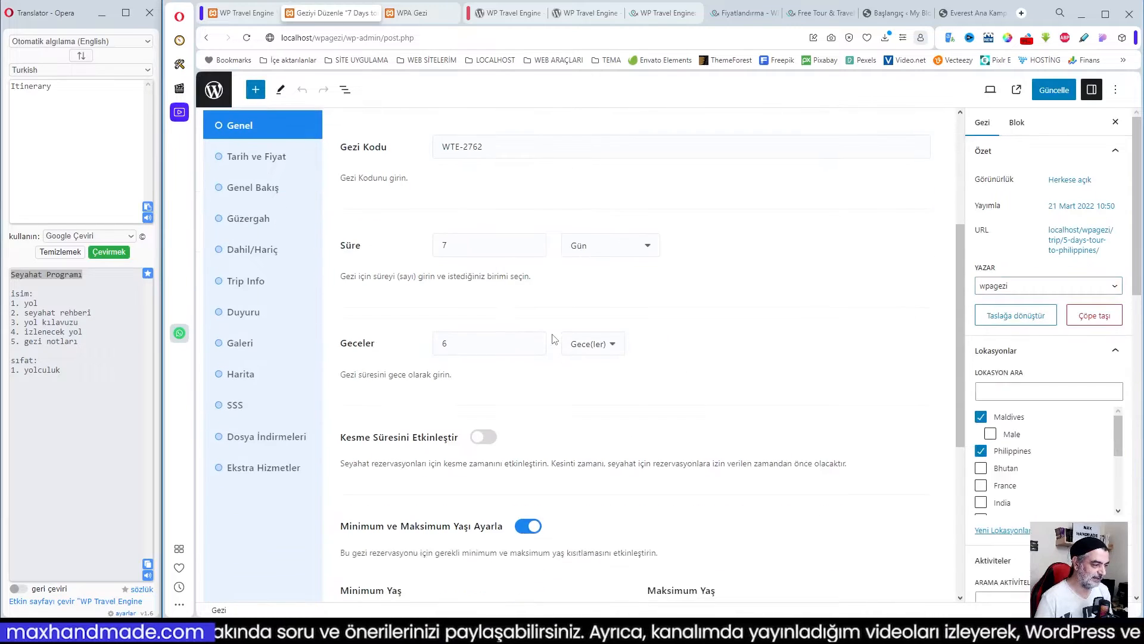
pyautogui.scroll(2, 417, 297)
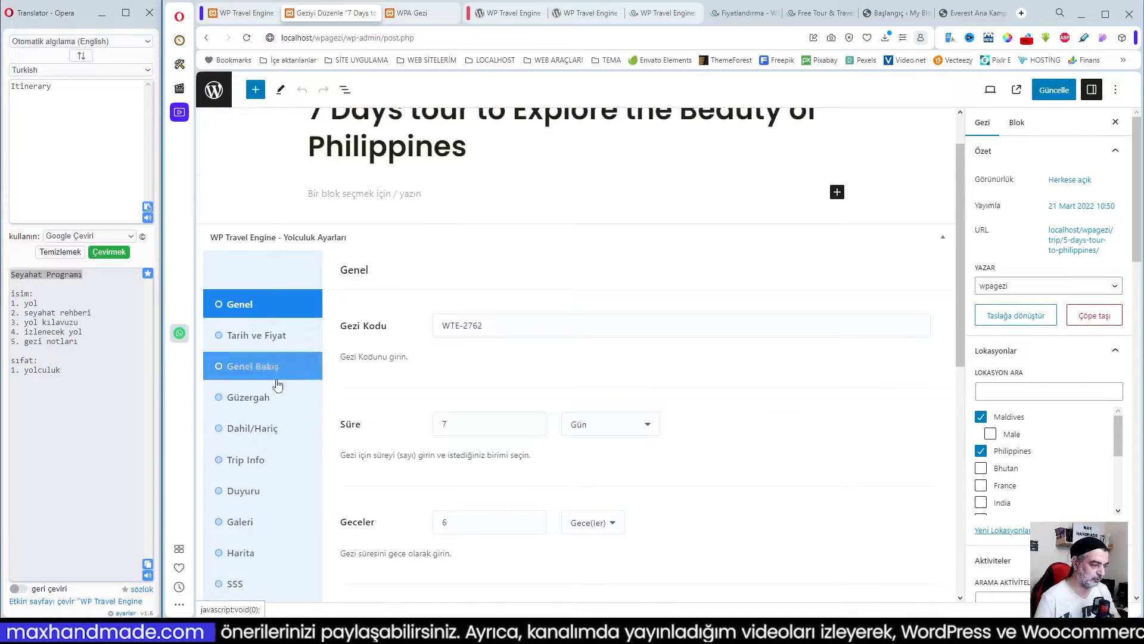
pyautogui.click(248, 369)
pyautogui.scroll(-3, 596, 381)
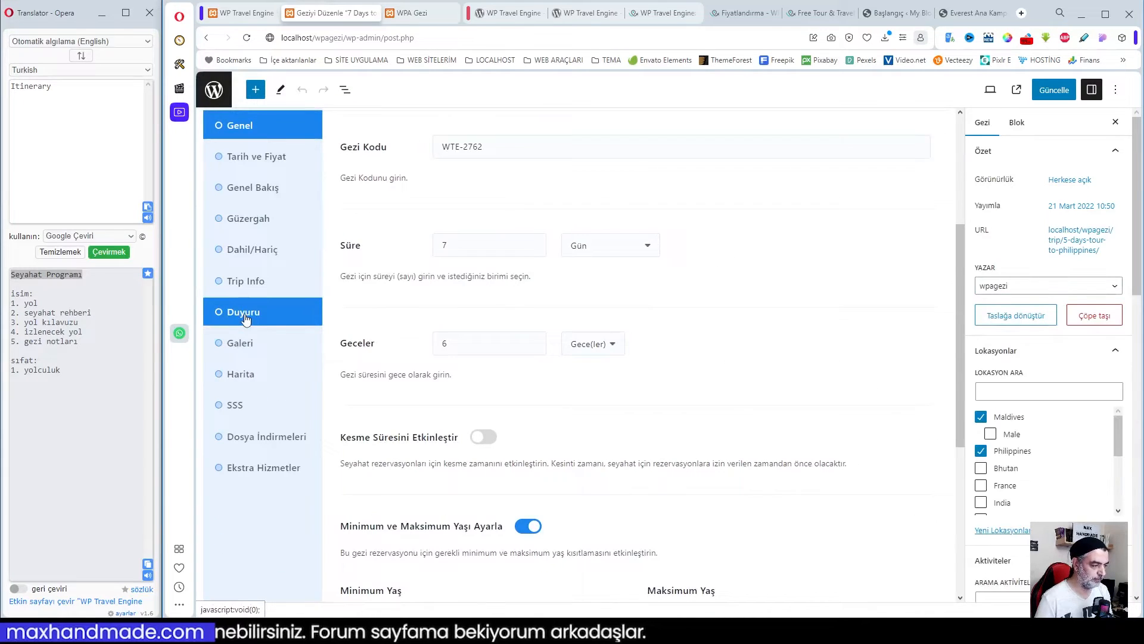
pyautogui.click(250, 322)
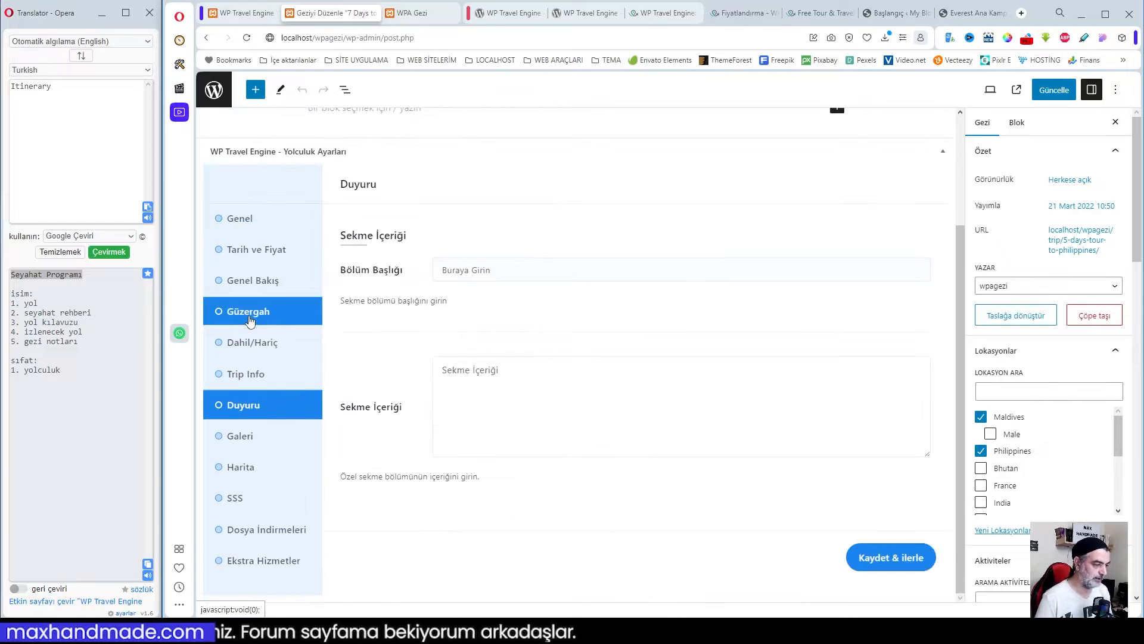
pyautogui.click(494, 276)
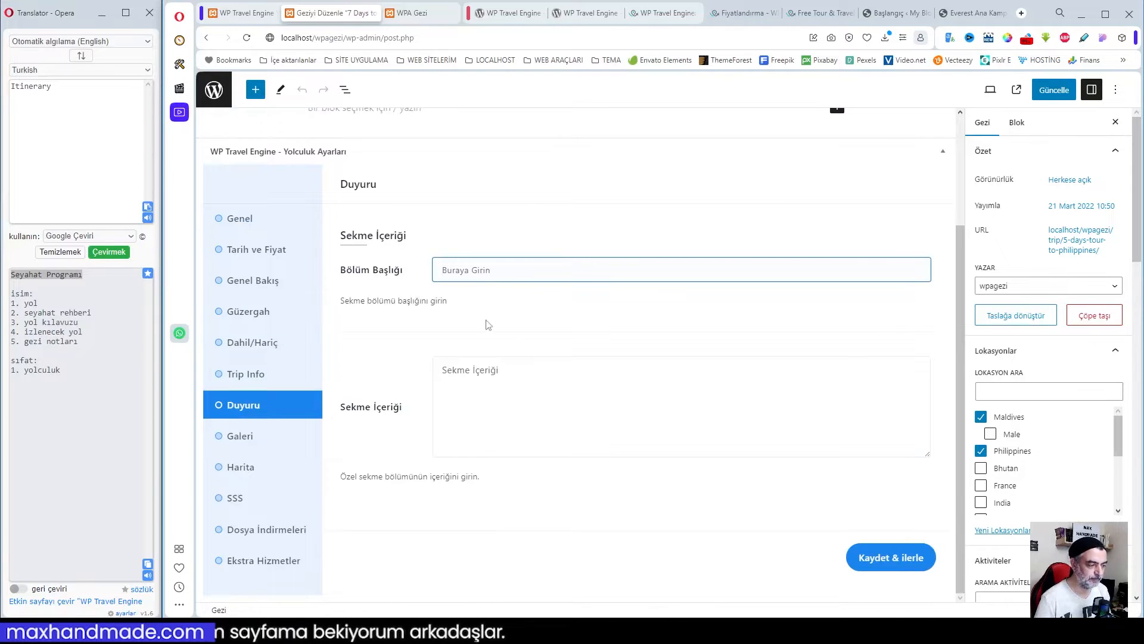
pyautogui.click(493, 382)
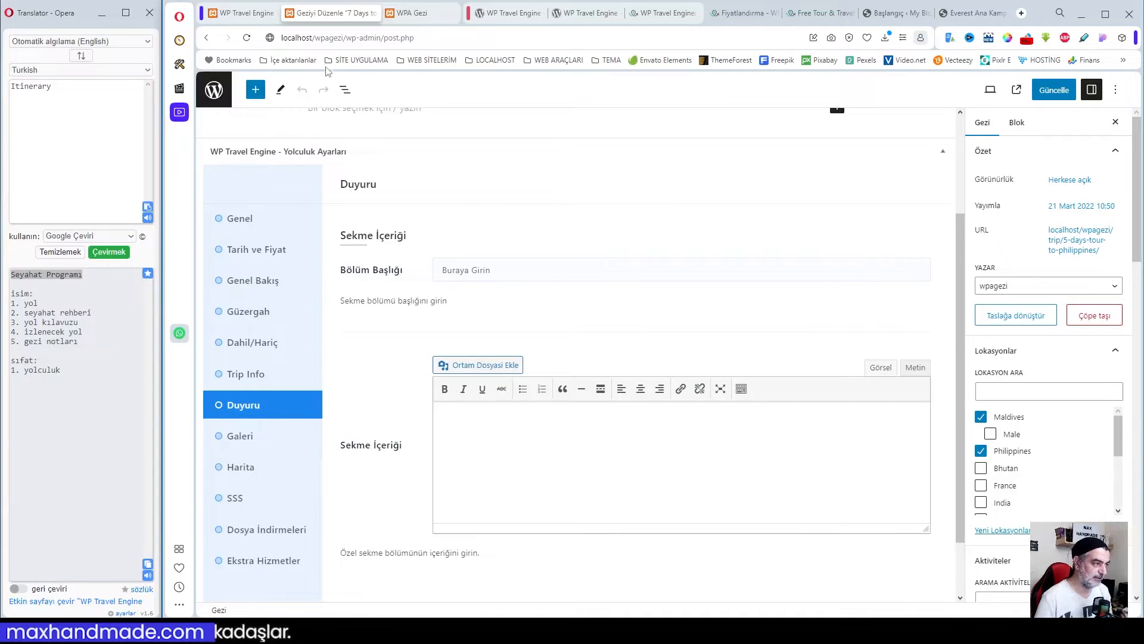
# - Compare the Duyuru entry in the trip tab settings with the matching Duyuru section in the trip editor
pyautogui.click(241, 12)
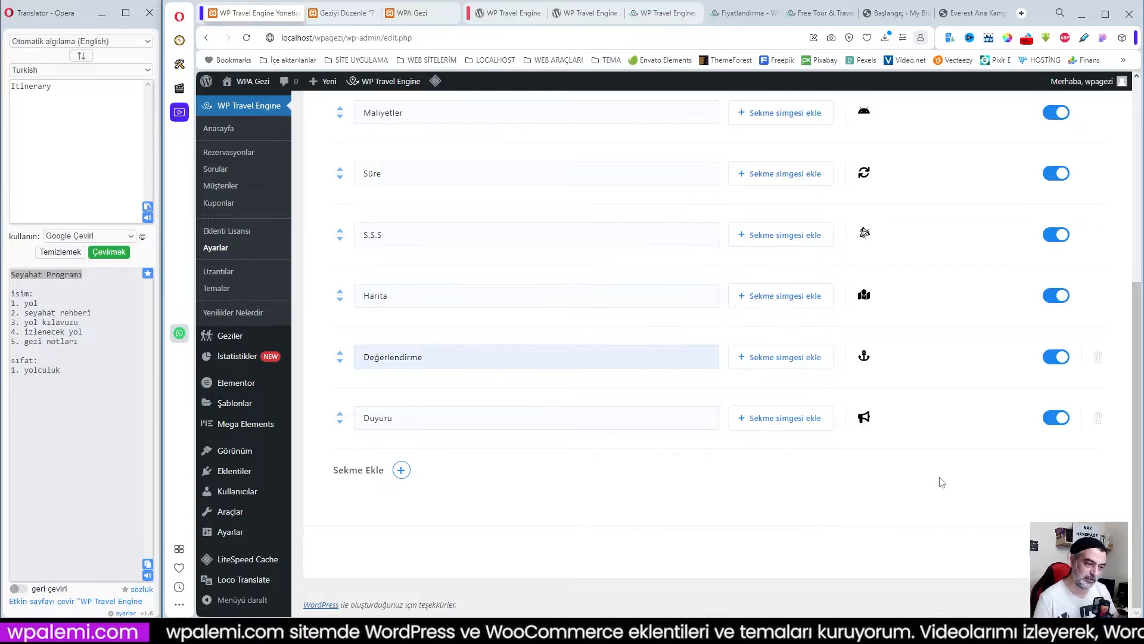
pyautogui.scroll(4, 938, 479)
pyautogui.click(354, 13)
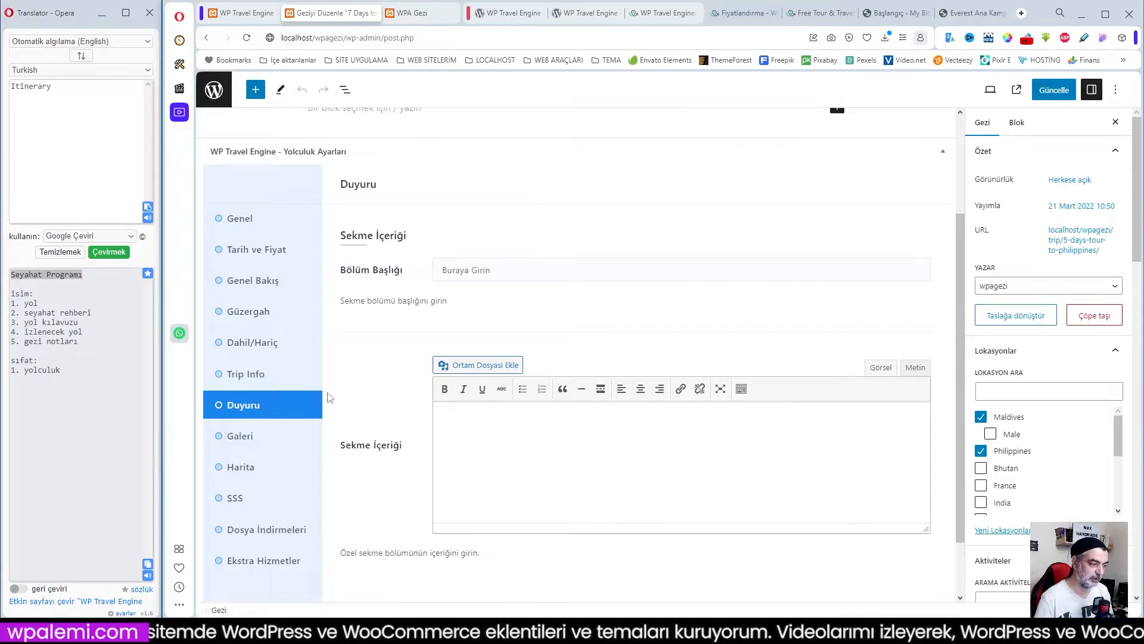
pyautogui.scroll(-2, 381, 378)
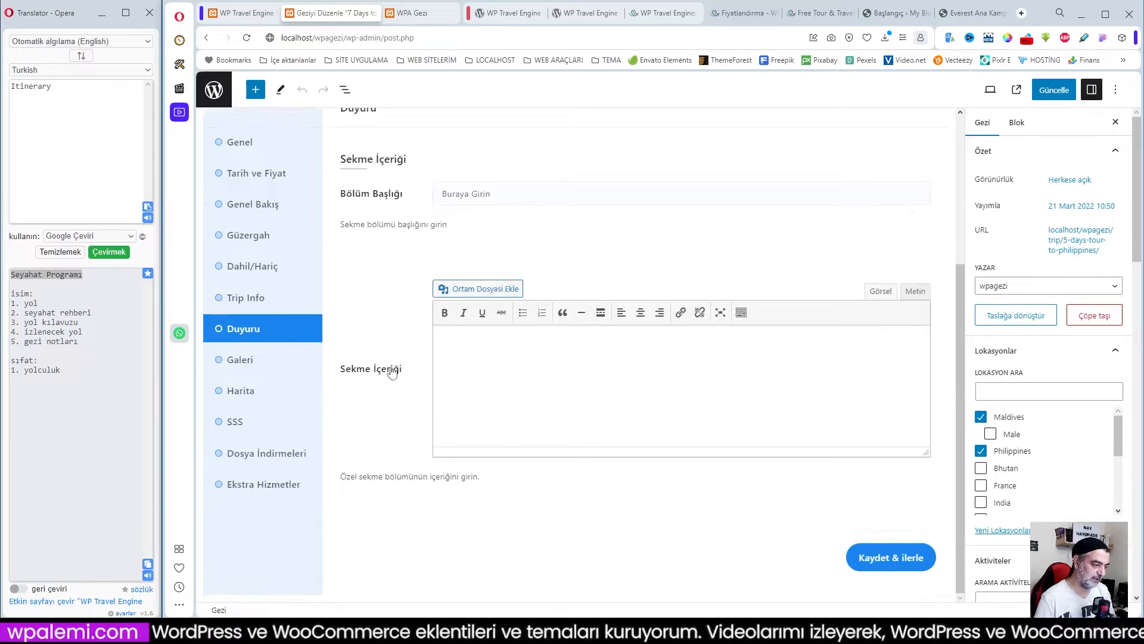
pyautogui.scroll(2, 393, 370)
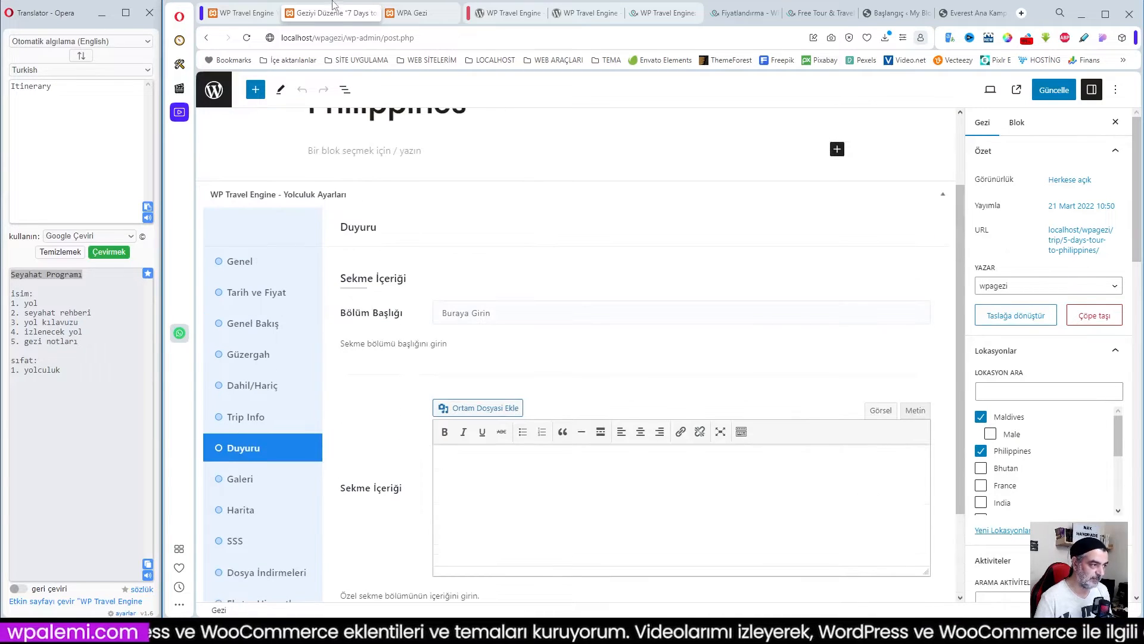
# - Return to WP Travel Engine's general settings, review the trip tab list and open the Trip Info field settings
pyautogui.click(242, 13)
pyautogui.scroll(-1, 925, 462)
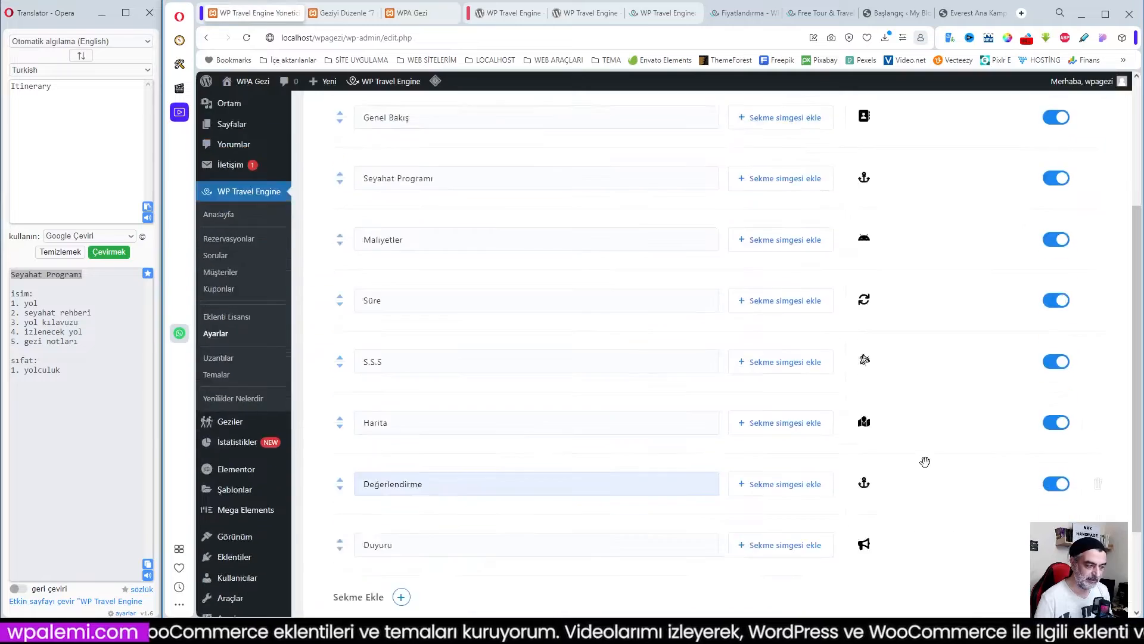
pyautogui.scroll(-2, 925, 462)
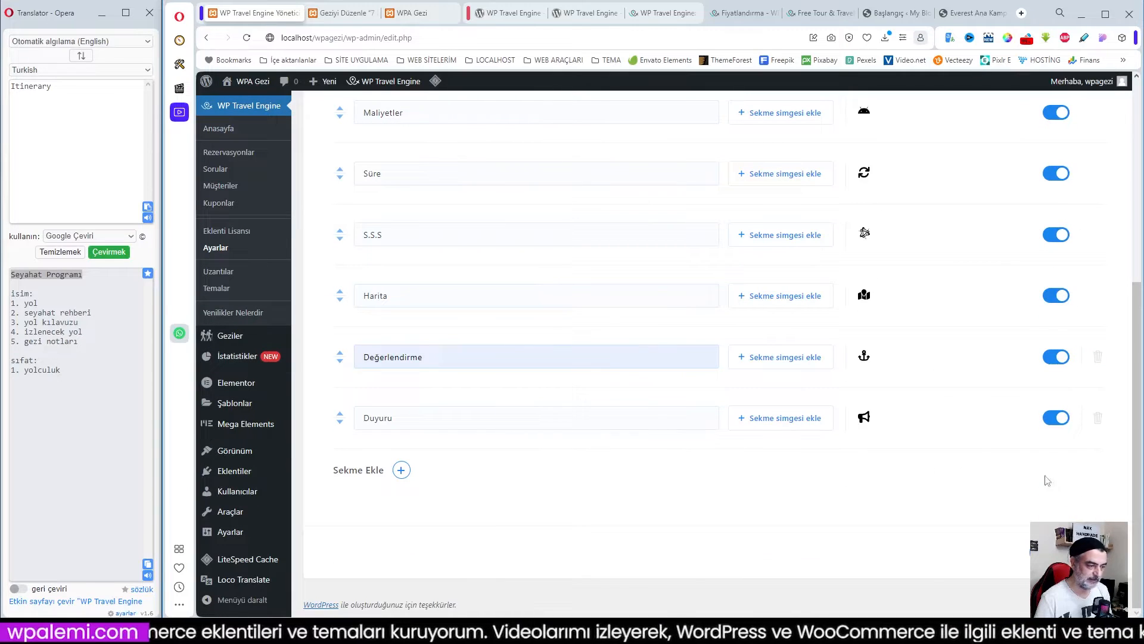
pyautogui.scroll(5, 871, 487)
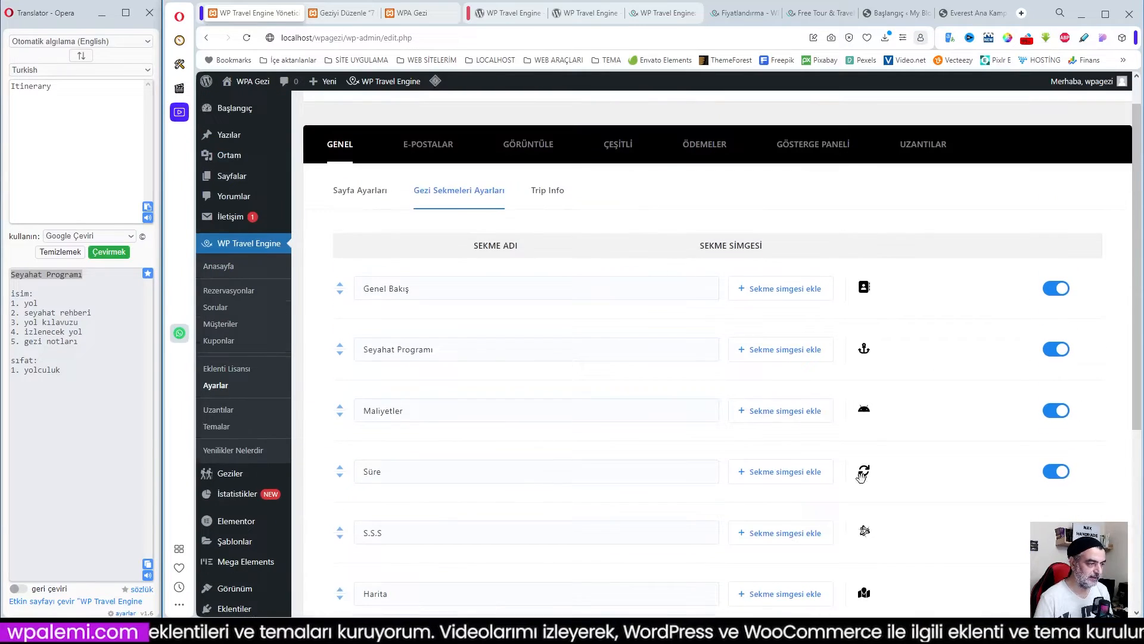
pyautogui.click(552, 193)
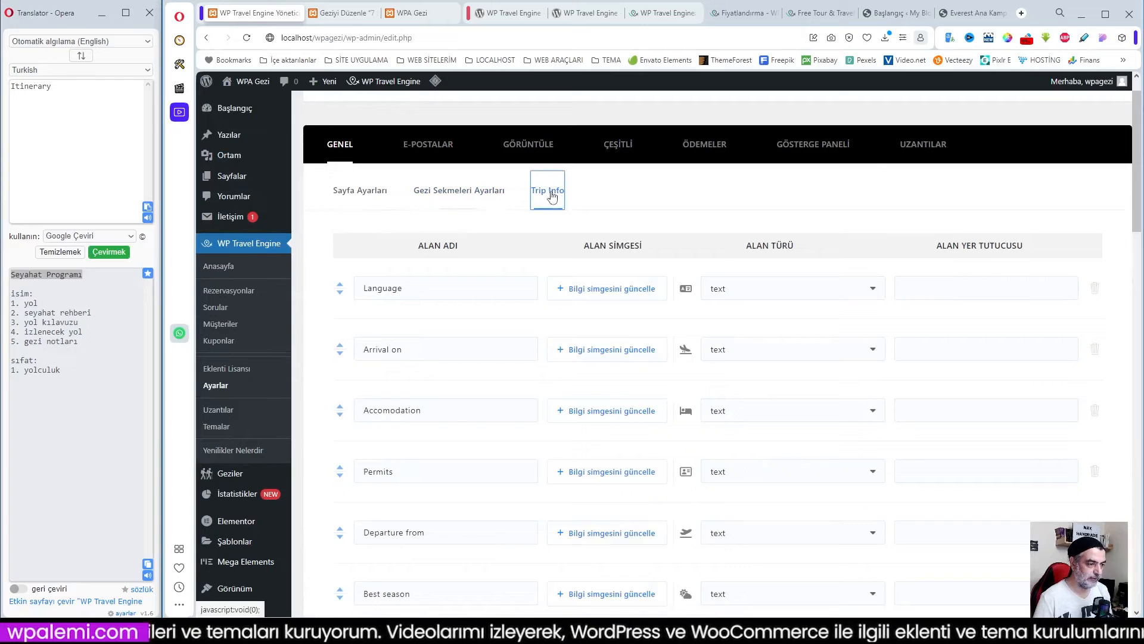
# - Examine the trip info labels and values on the demo site's Everest Ana Kamp Yürüyüşü trip page
pyautogui.click(434, 291)
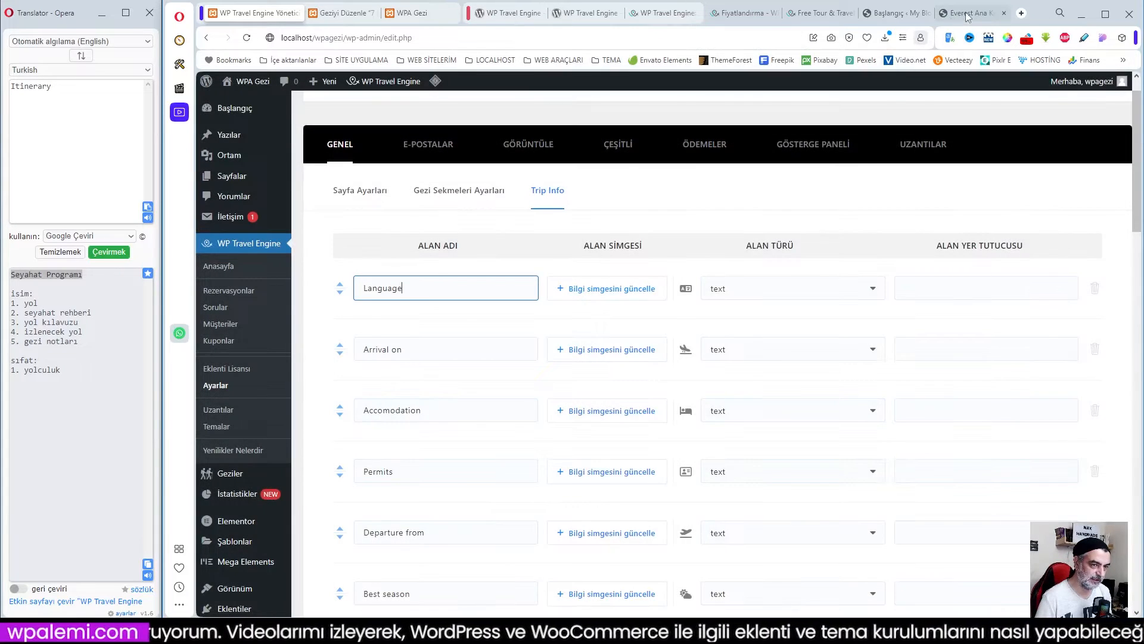
pyautogui.click(967, 13)
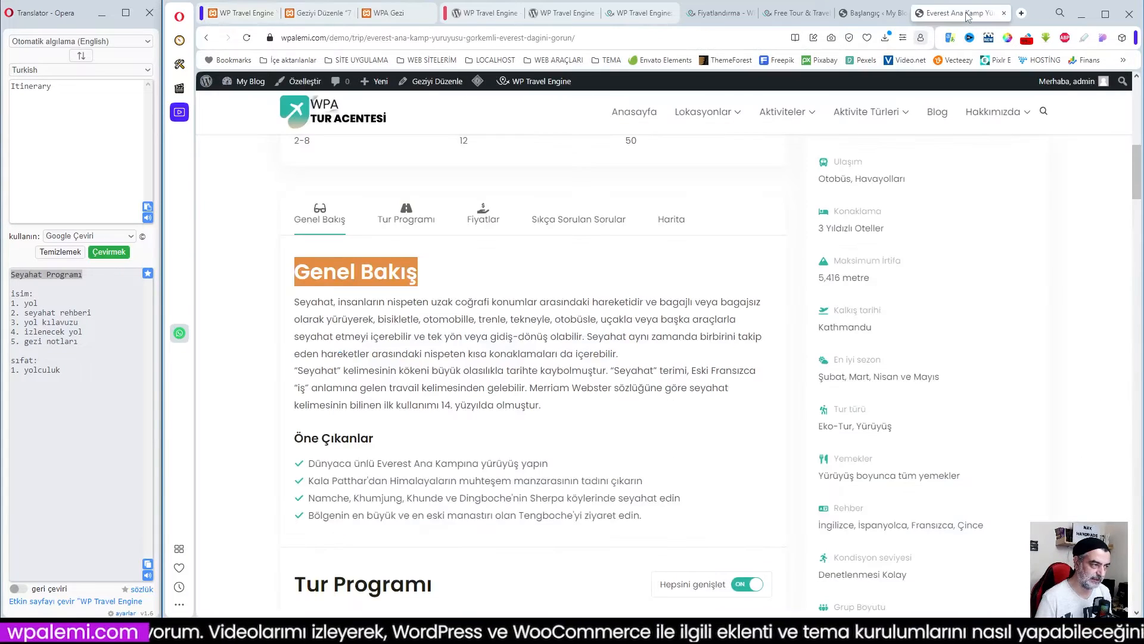
pyautogui.scroll(7, 375, 277)
pyautogui.scroll(-2, 375, 277)
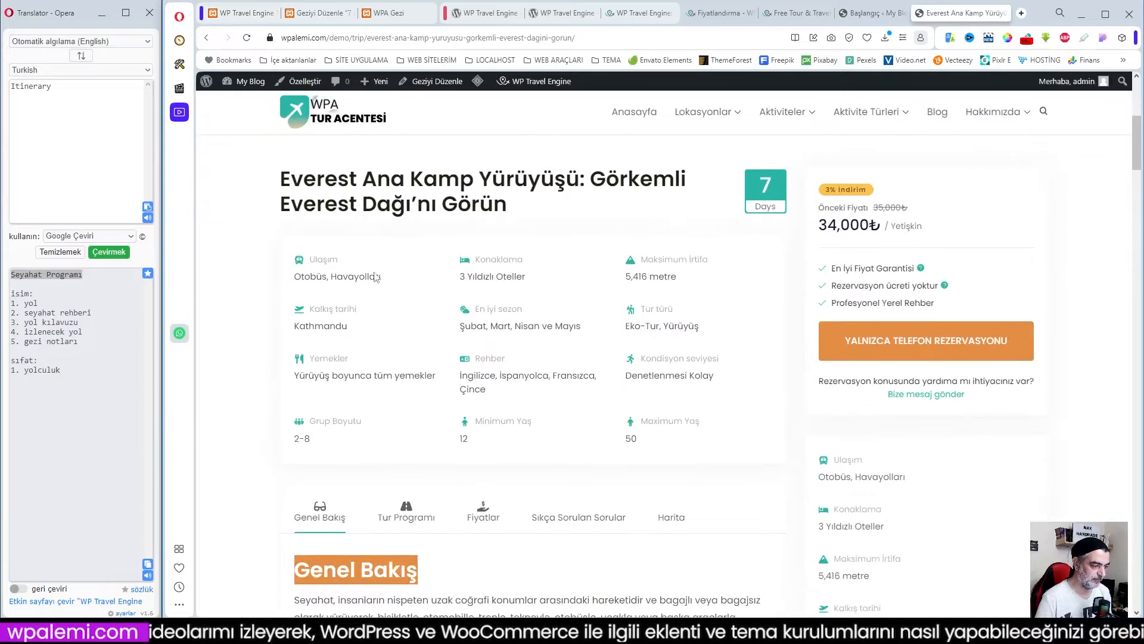
pyautogui.moveTo(426, 275); pyautogui.dragTo(561, 280)
pyautogui.click(442, 276)
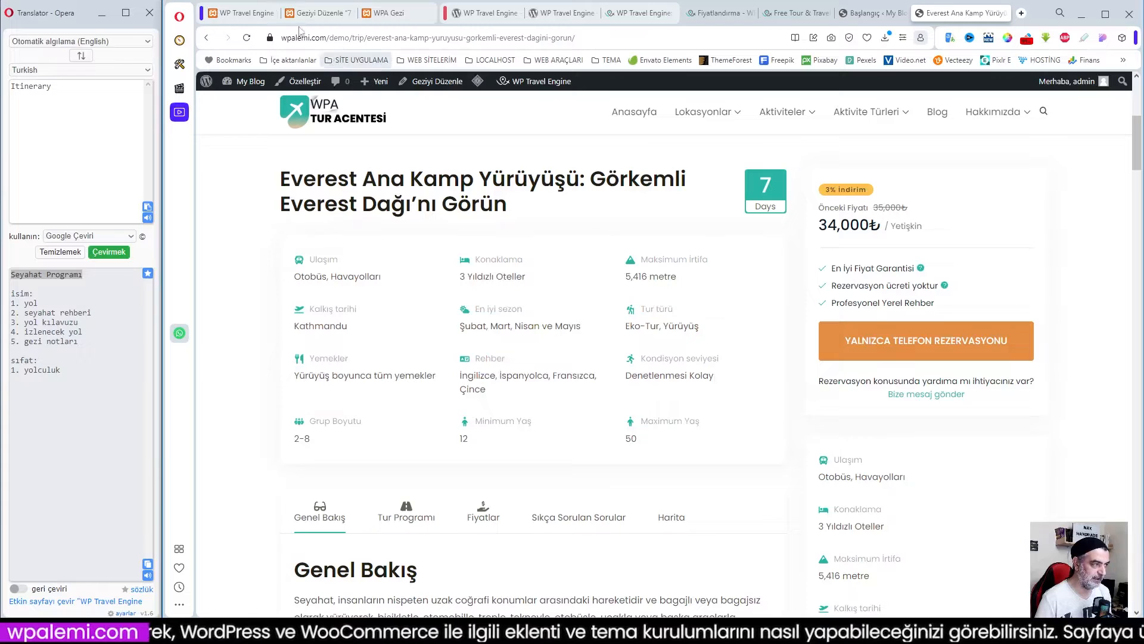
# - Back in the local Trip Info settings, rename the Language field to Dil and the Arrival on field to Varış tarihi
pyautogui.click(245, 13)
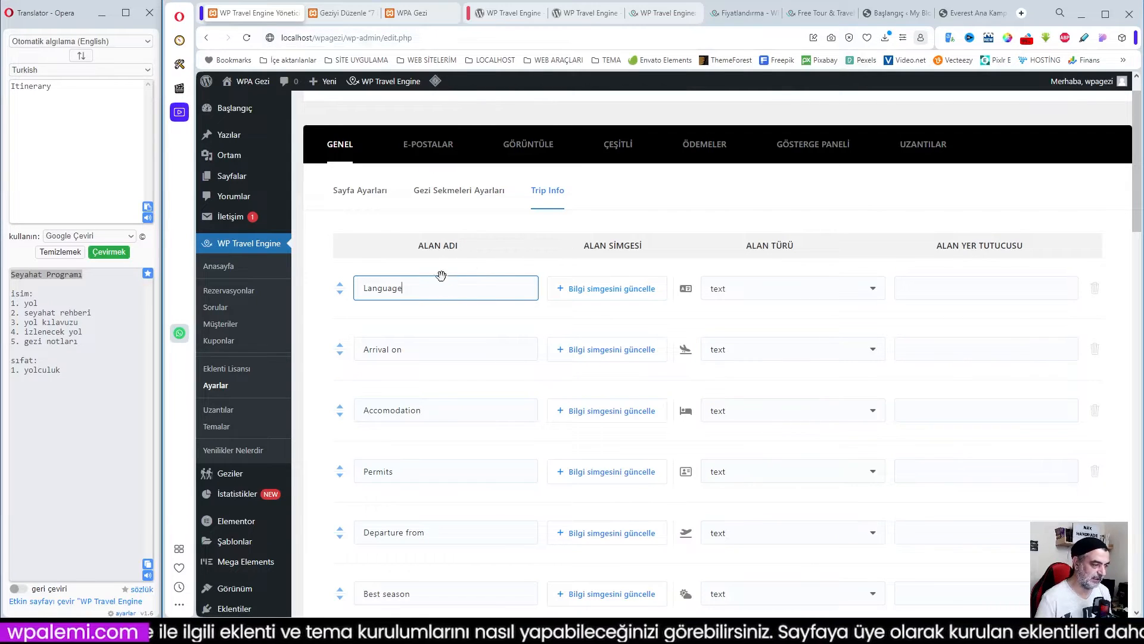
pyautogui.hotkey('ctrl', 'a')
pyautogui.press('BackSpace')
pyautogui.click(417, 290)
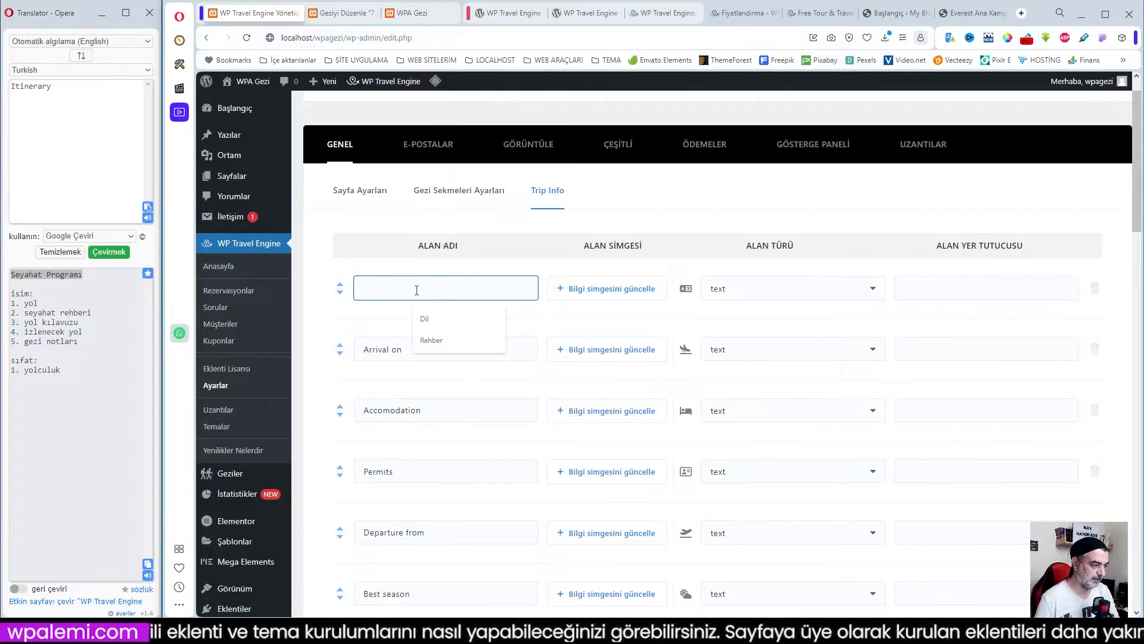
pyautogui.click(435, 322)
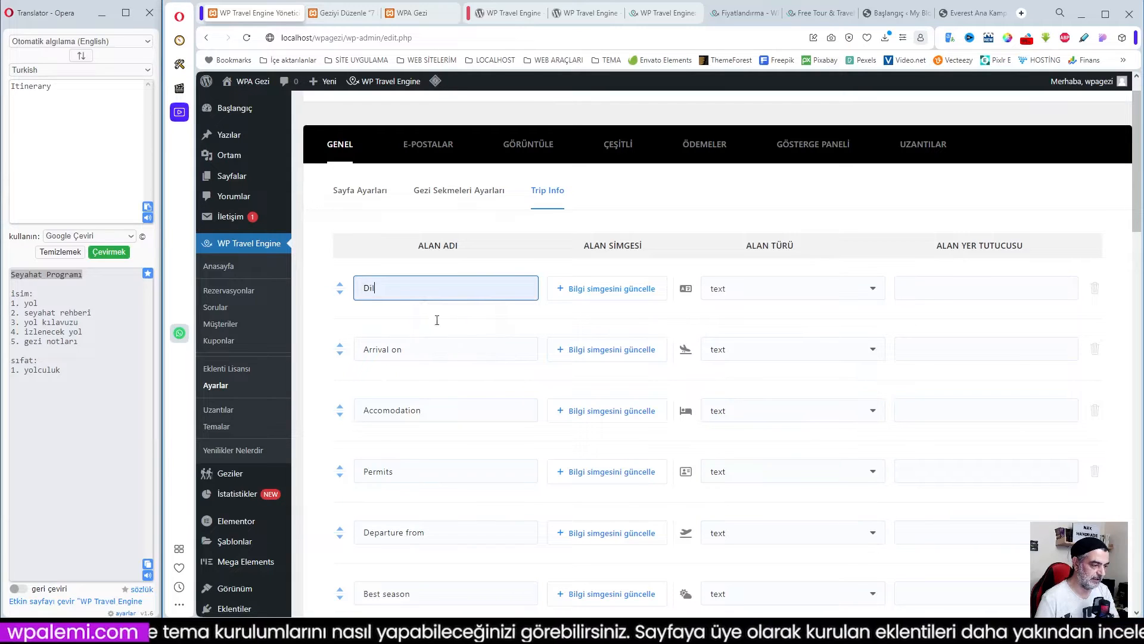
pyautogui.click(425, 355)
pyautogui.hotkey('ctrl', 'a')
pyautogui.press('BackSpace')
pyautogui.write('Varış tarihi')
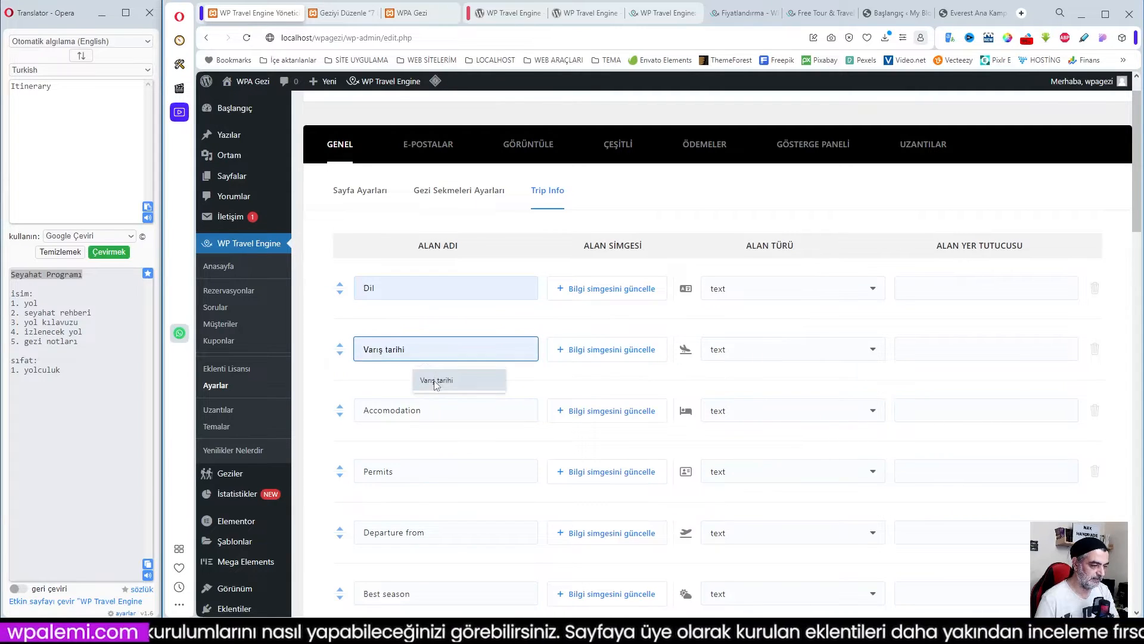
# - Rename the Accomodation field to Konaklama and the Permits field to İzinler
pyautogui.doubleClick(429, 414)
pyautogui.press('BackSpace')
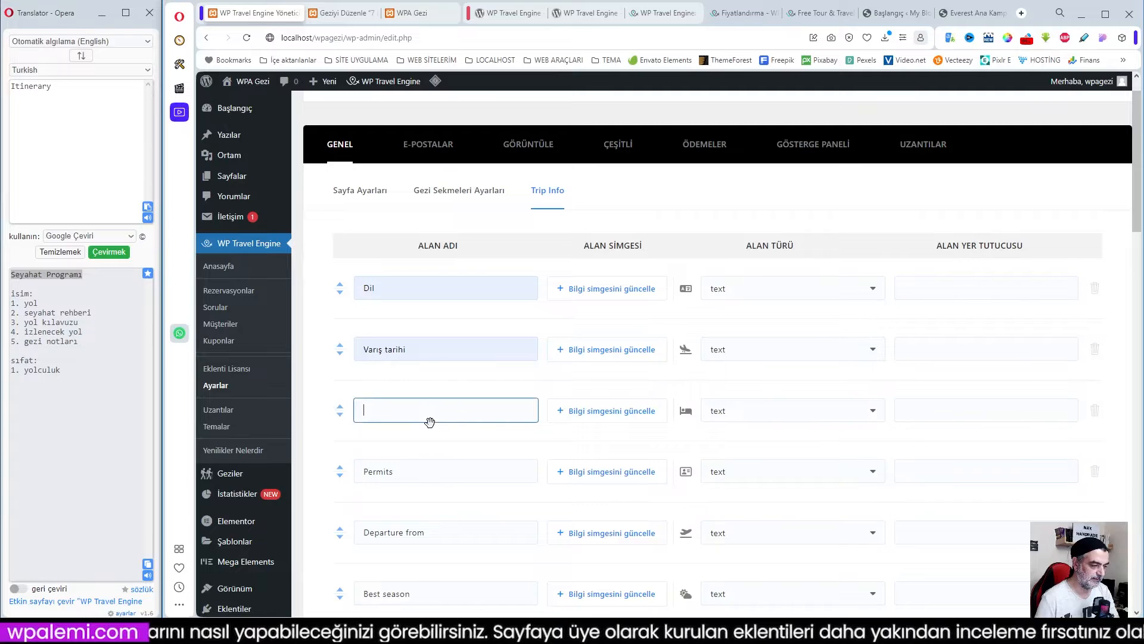
pyautogui.click(437, 441)
pyautogui.click(398, 476)
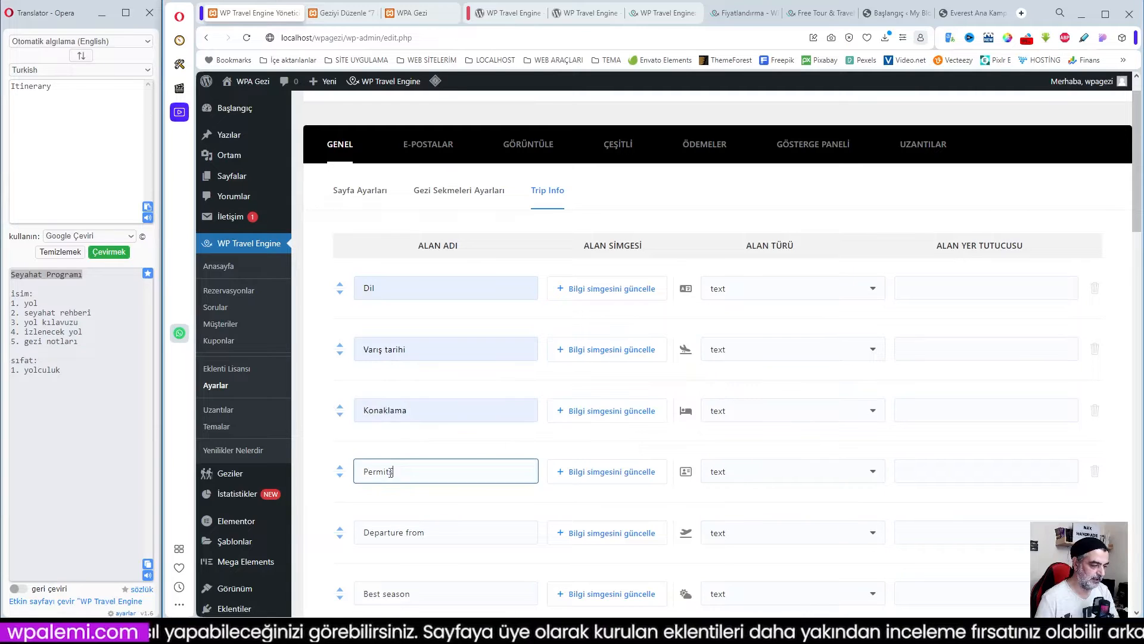
pyautogui.hotkey('ctrl', 'a')
pyautogui.press('BackSpace')
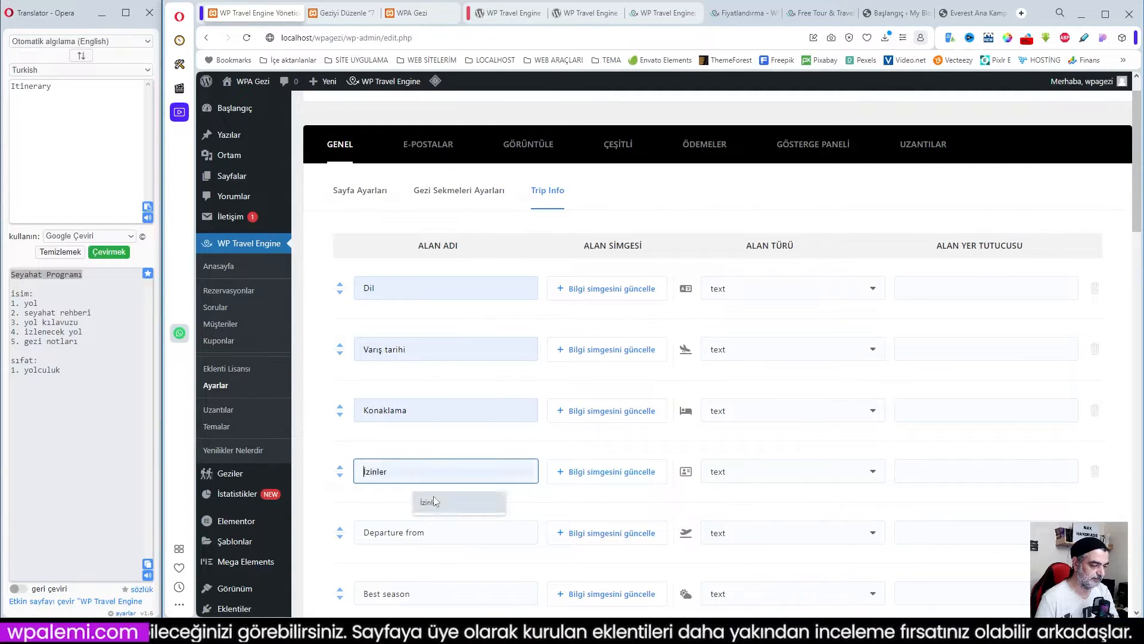
pyautogui.click(435, 493)
# - Review the remaining trip info fields and add a new blank trip info field below Trip Tag
pyautogui.scroll(-9, 471, 484)
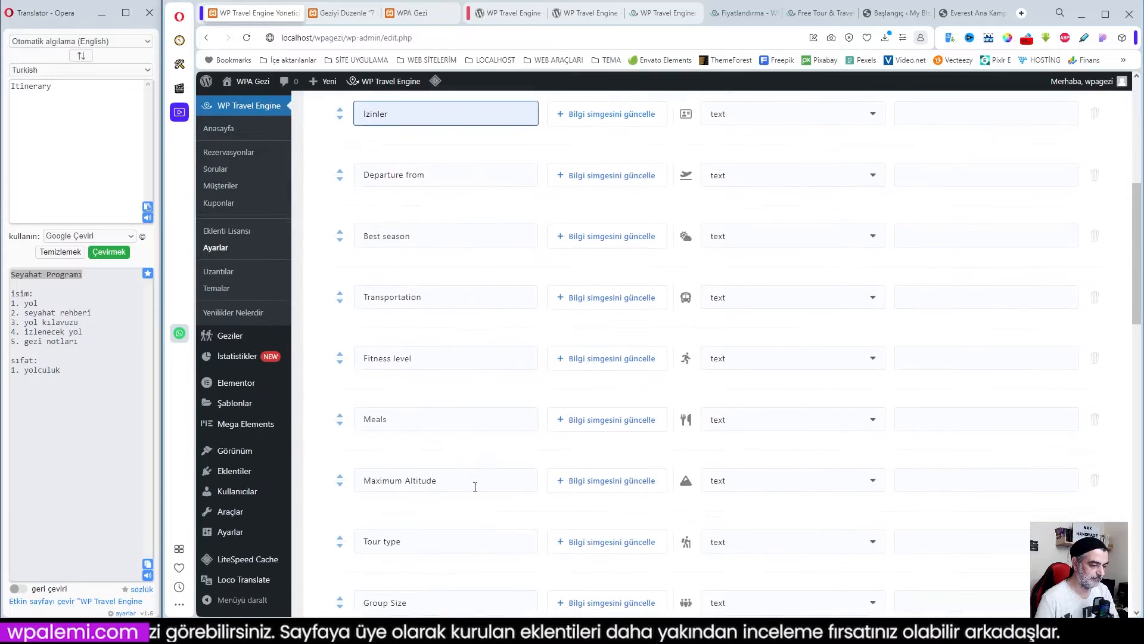
pyautogui.scroll(-2, 475, 486)
pyautogui.scroll(8, 684, 324)
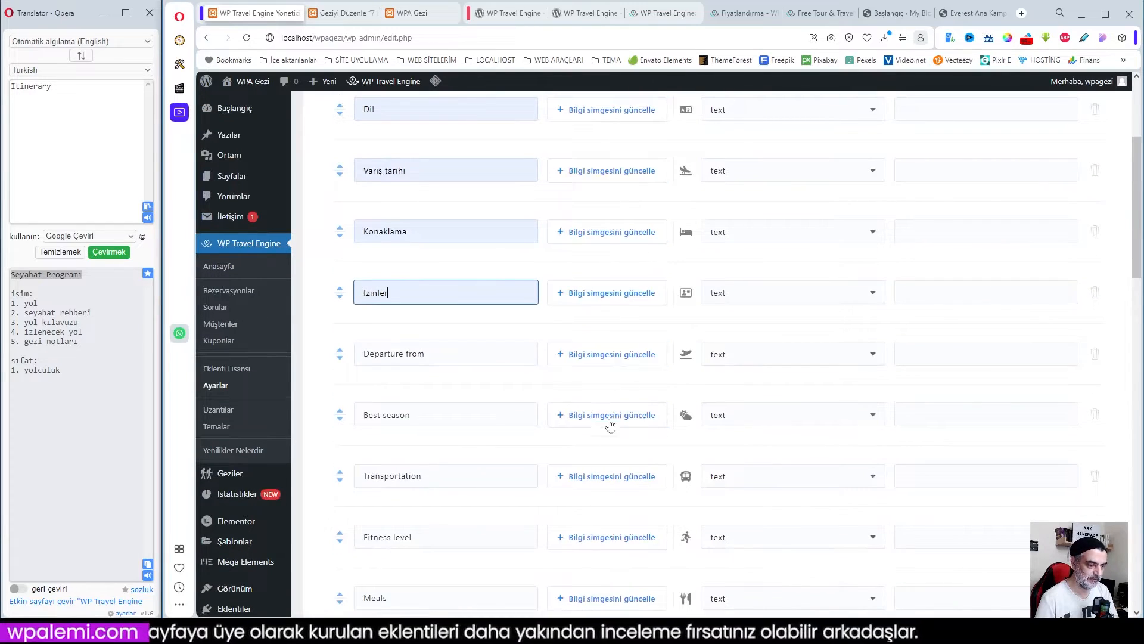
pyautogui.scroll(-10, 630, 457)
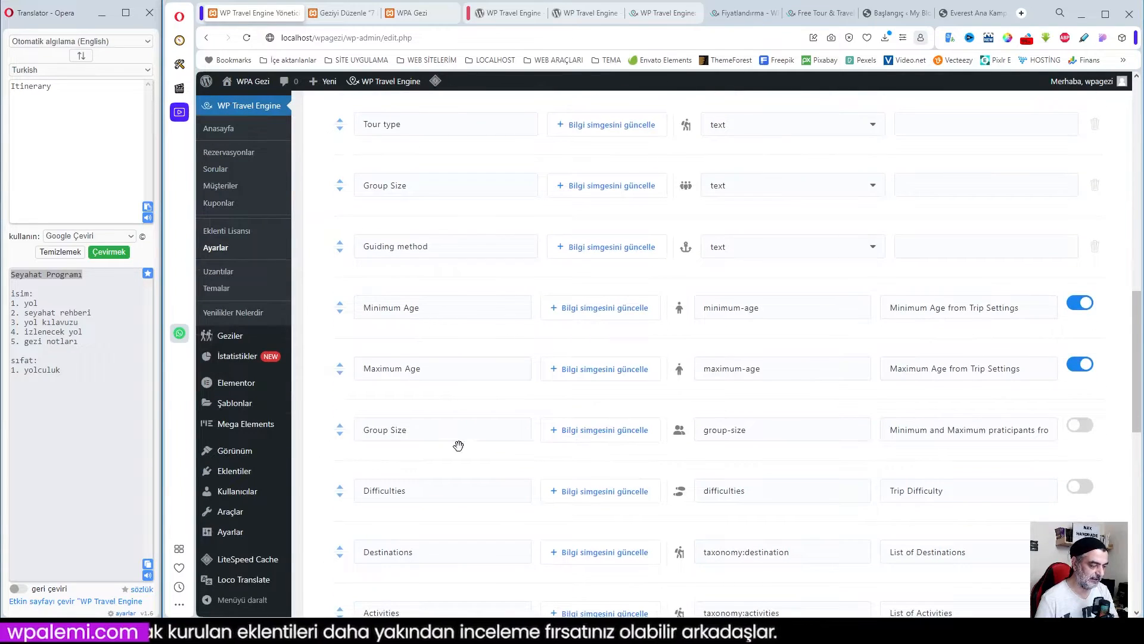
pyautogui.scroll(-11, 458, 446)
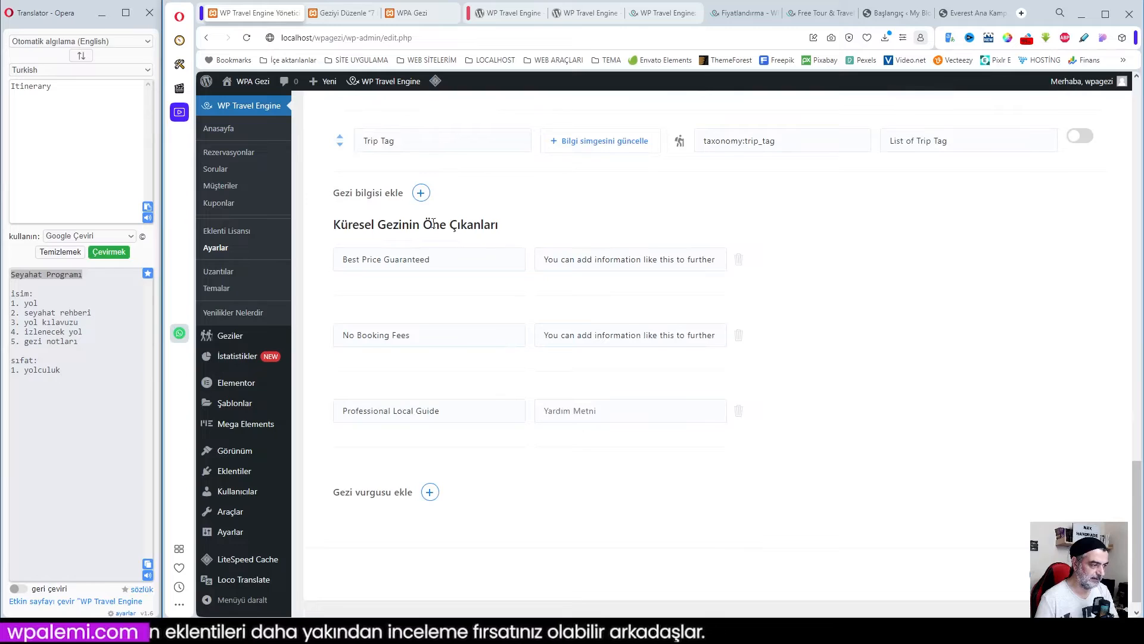
pyautogui.click(422, 193)
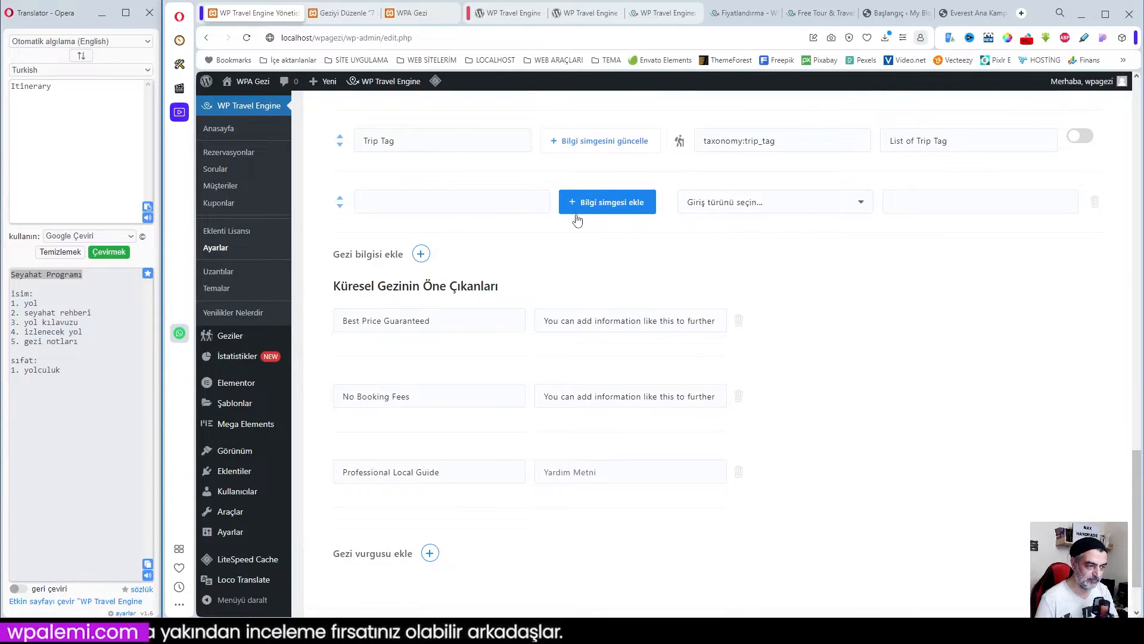
pyautogui.click(500, 205)
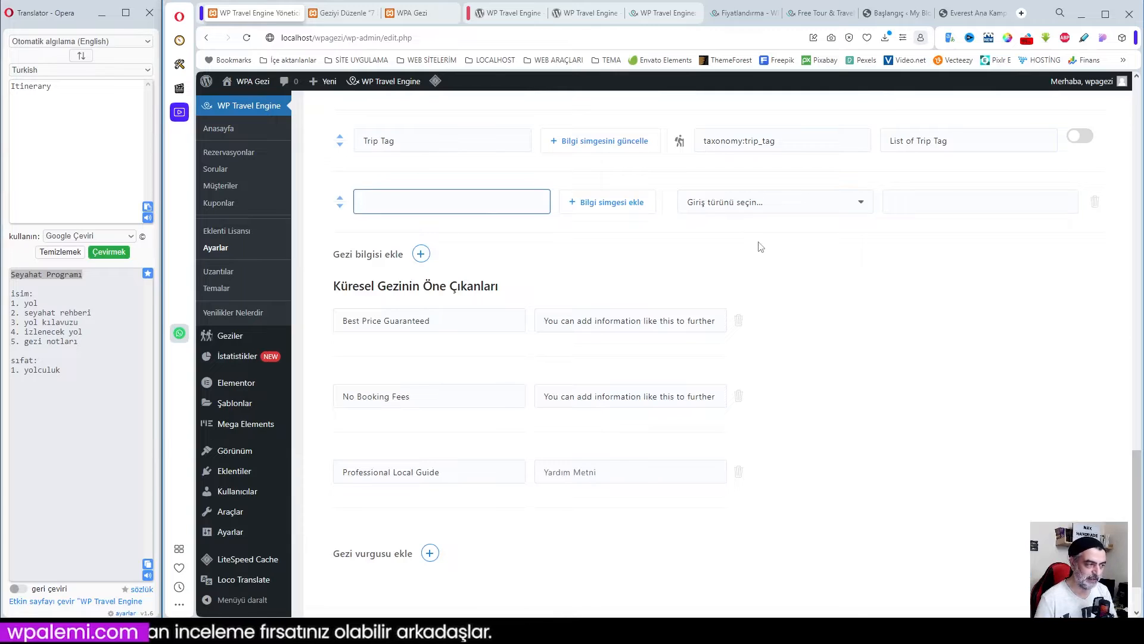
# - Check how the trip info fields are displayed on the demo Everest trip page and return to the local settings
pyautogui.click(965, 12)
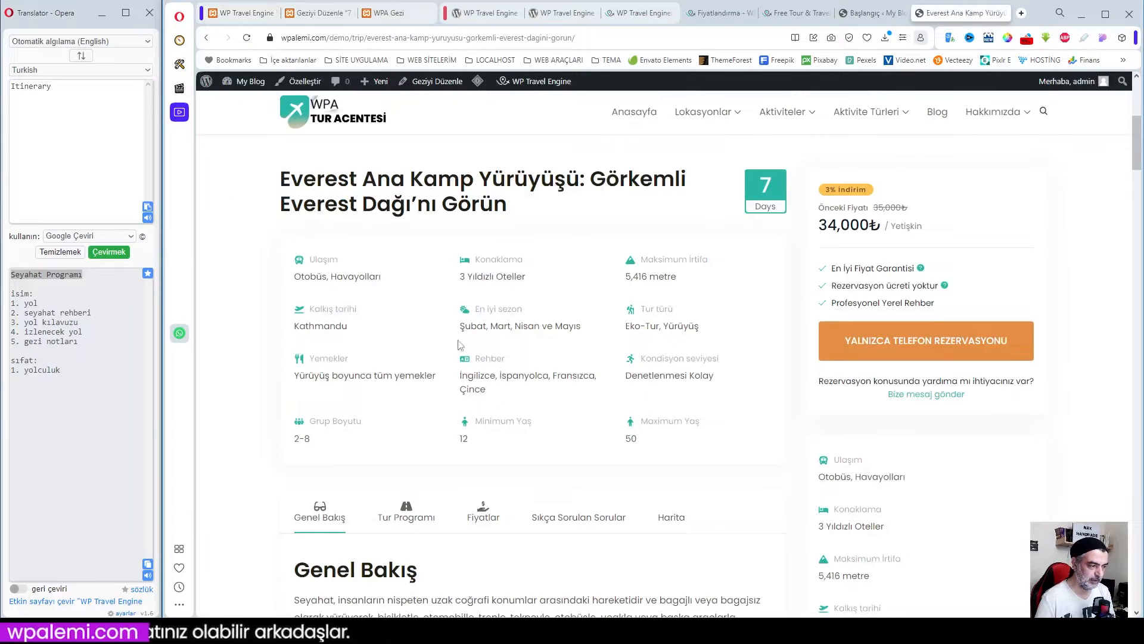
pyautogui.moveTo(330, 251); pyautogui.dragTo(731, 431)
pyautogui.click(728, 430)
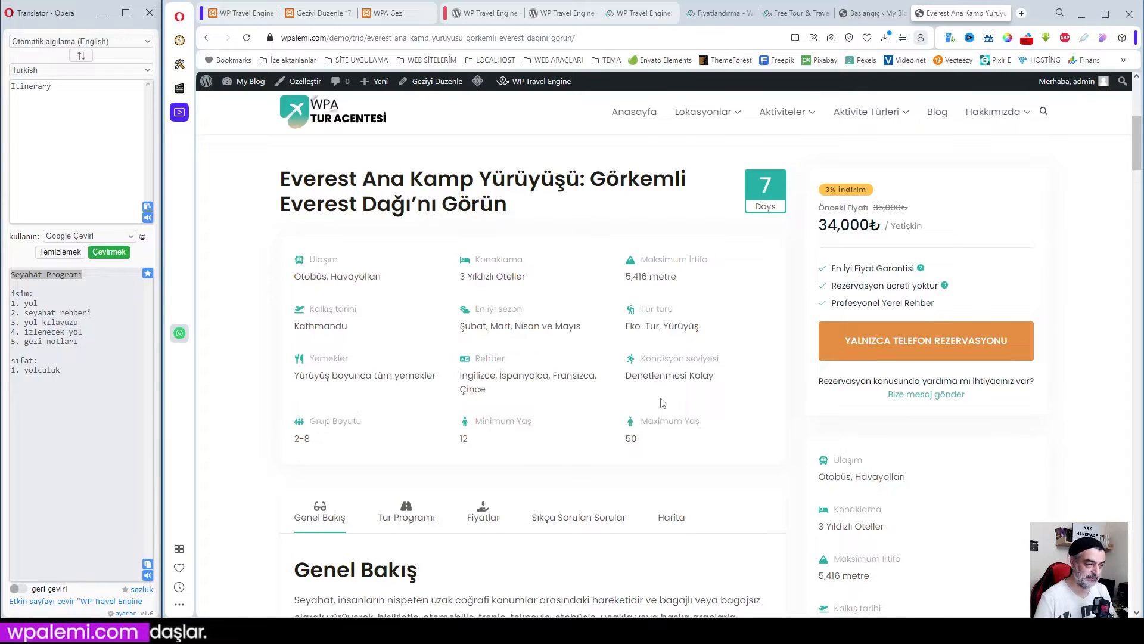
pyautogui.hotkey('ctrl', 'Tab')
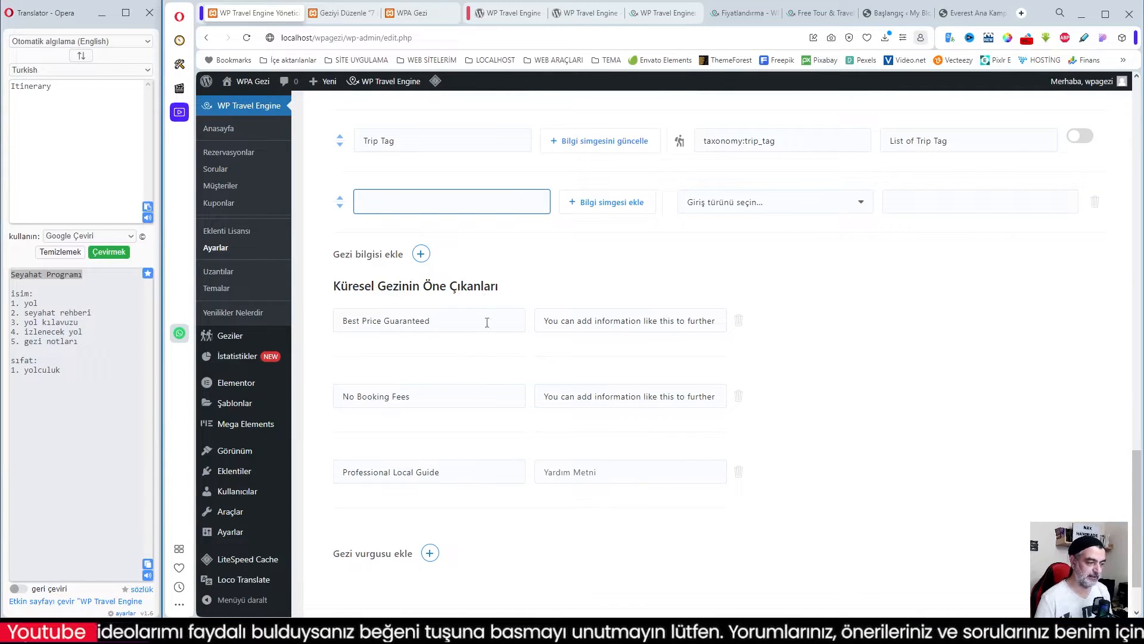
# - Replace the global trip highlight Best Price Guaranteed with its Turkish translation, En İyi Fiyat Garantisi
pyautogui.click(540, 287)
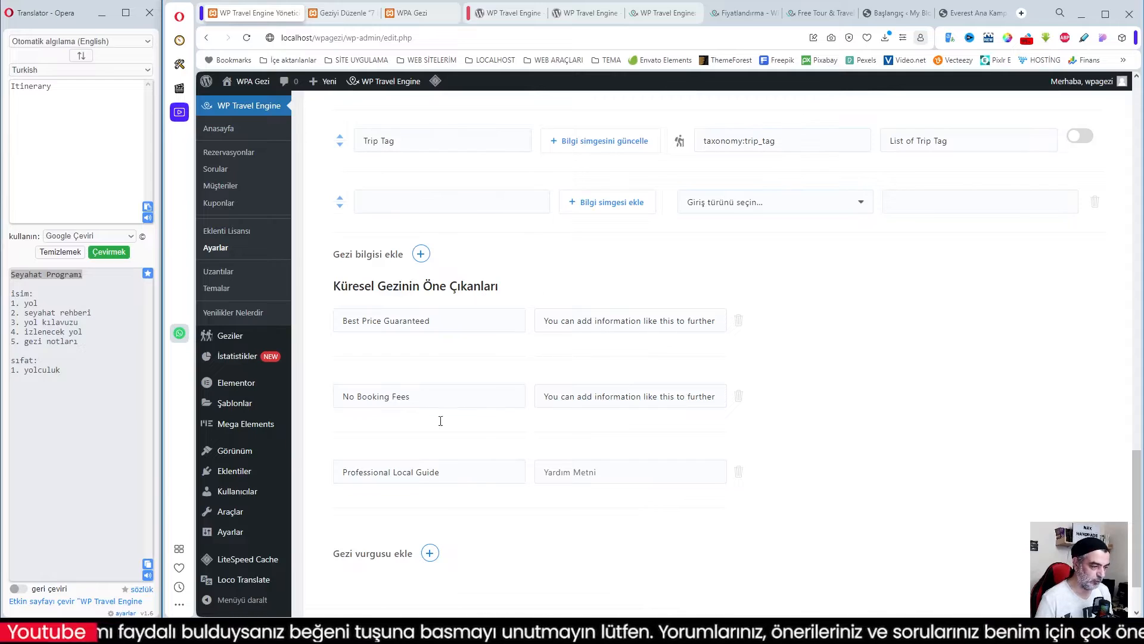
pyautogui.tripleClick(441, 321)
pyautogui.rightClick(370, 324)
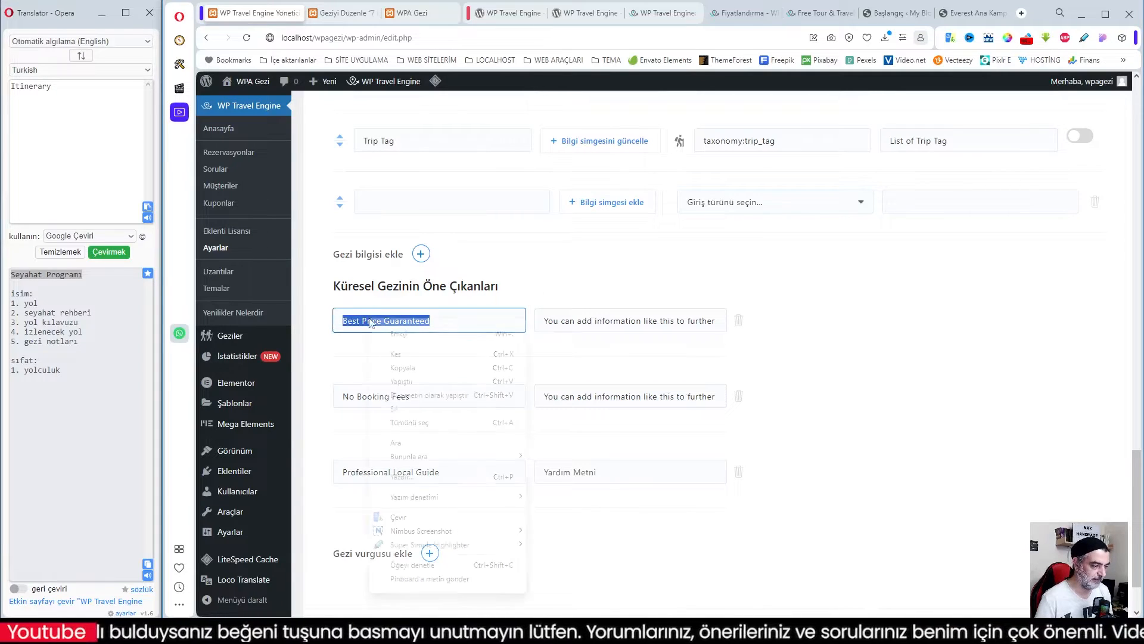
pyautogui.click(441, 516)
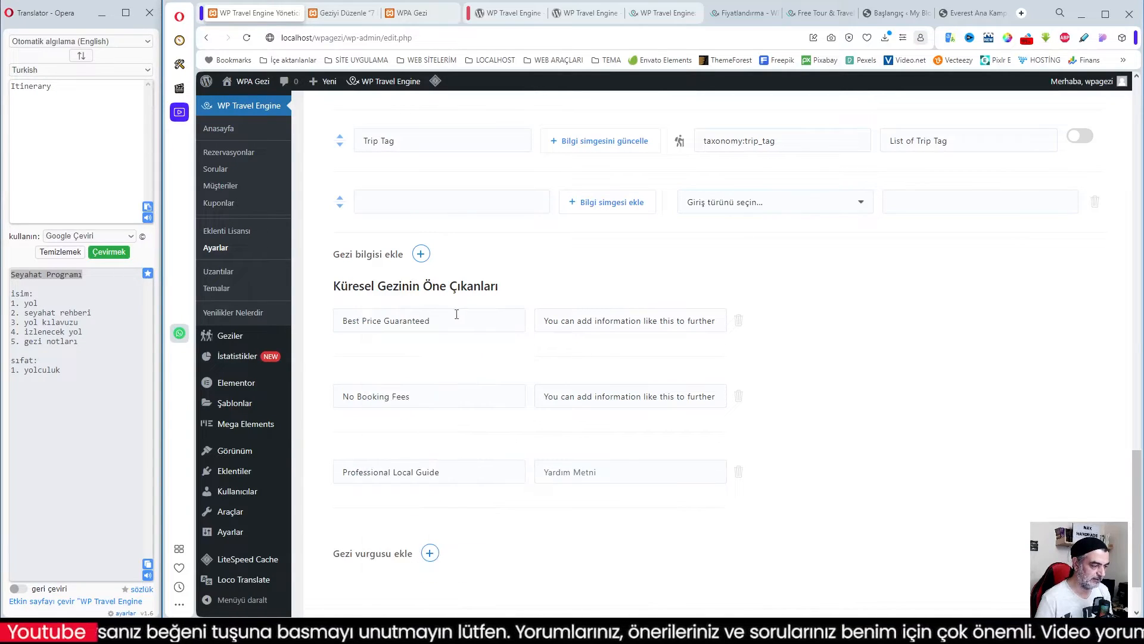
pyautogui.tripleClick(335, 323)
pyautogui.press('BackSpace')
pyautogui.click(407, 320)
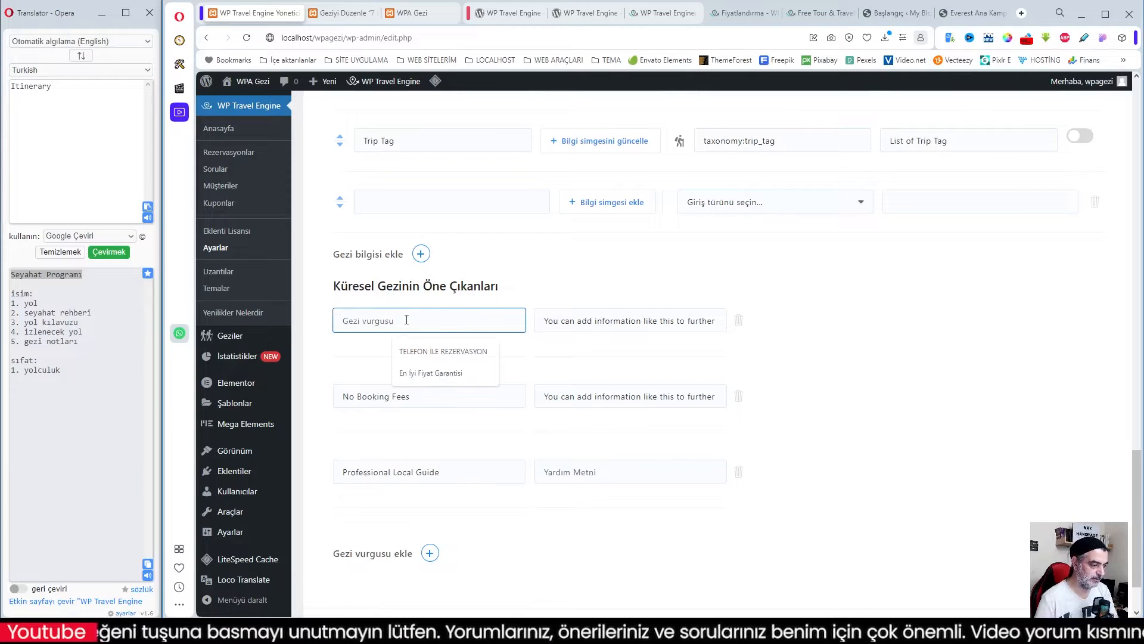
pyautogui.click(446, 373)
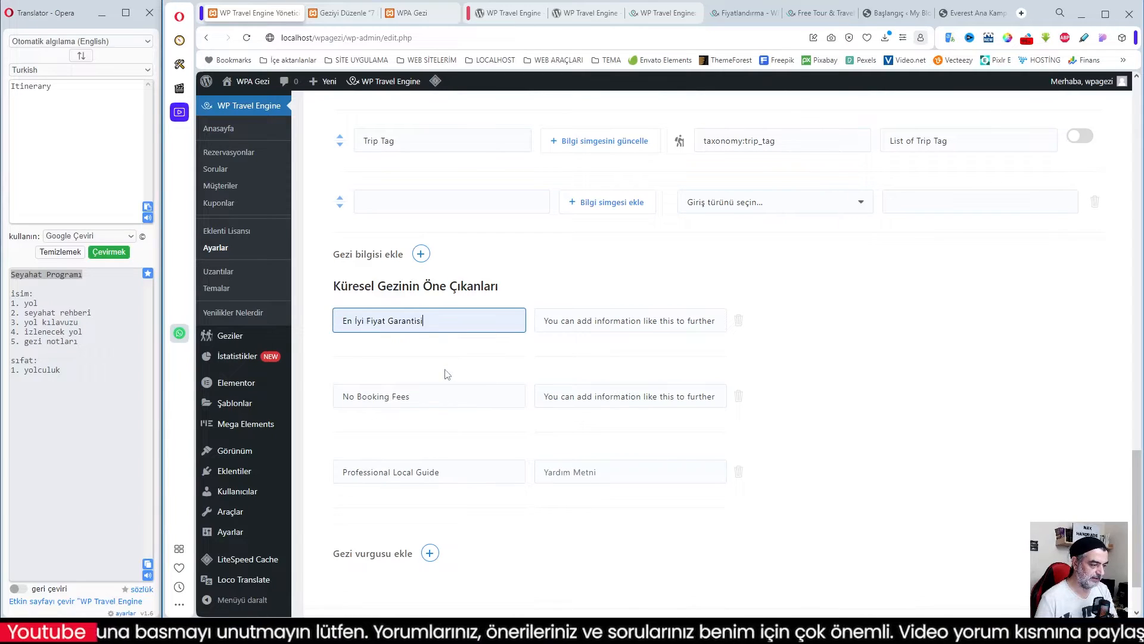
# - Replace the first highlight's help text with the saved Turkish sentence beginning "Seyahat müşterilerinize sağladığınız değeri daha iyi açıklamak için"
pyautogui.tripleClick(545, 322)
pyautogui.press('BackSpace')
pyautogui.click(672, 320)
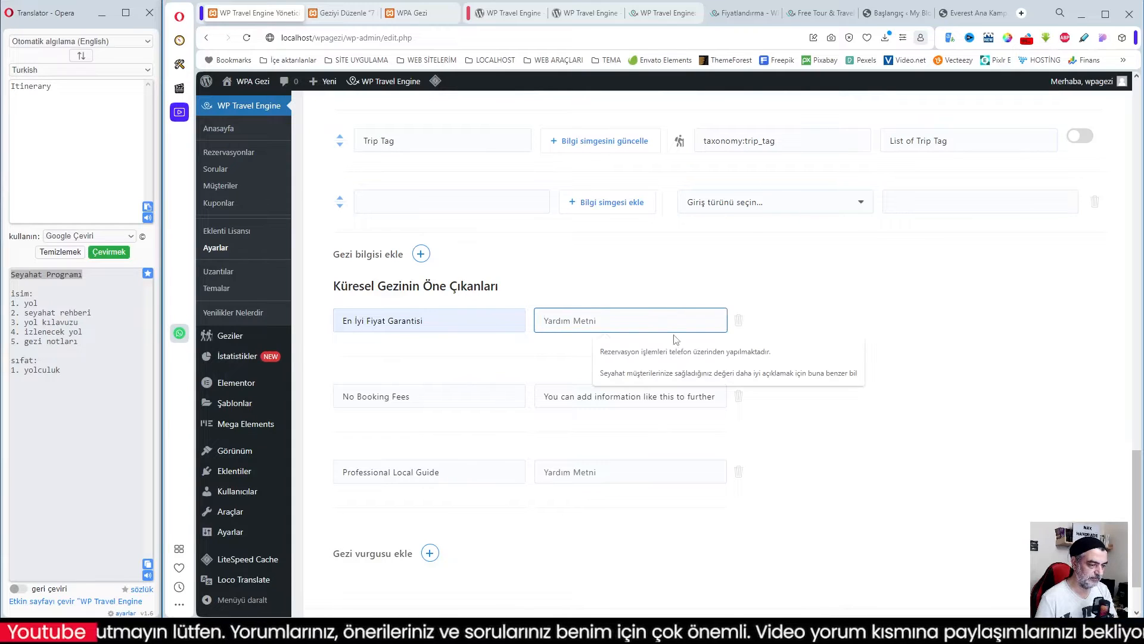
pyautogui.click(674, 374)
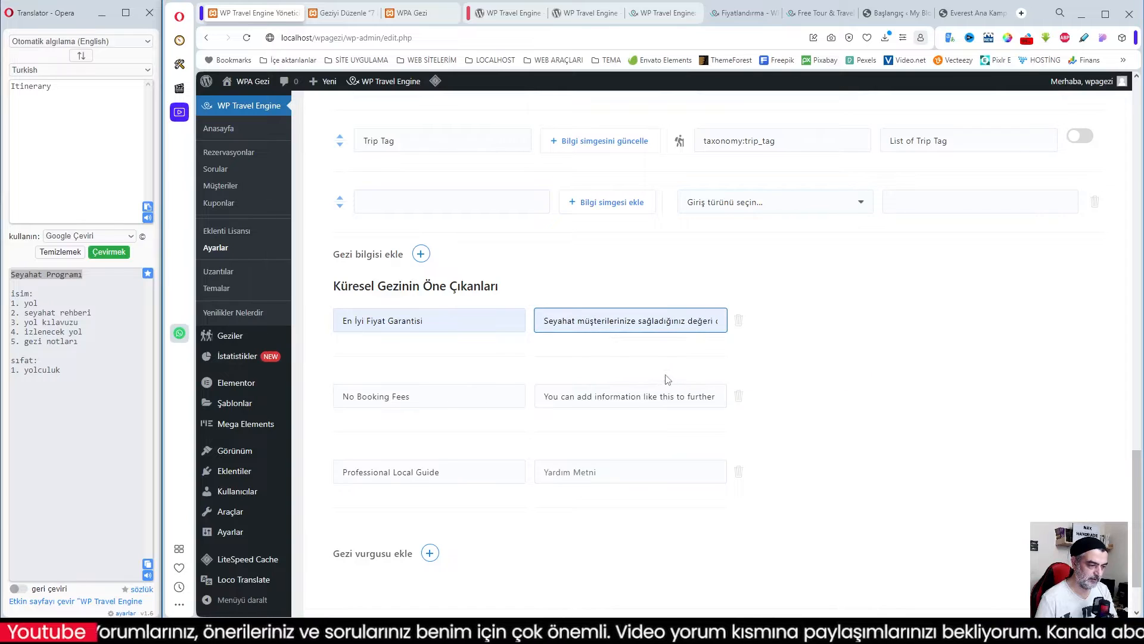
# - View the highlights on the demo Everest trip page and open the Everest Base Camp Trek trip on the local site
pyautogui.scroll(-2, 559, 504)
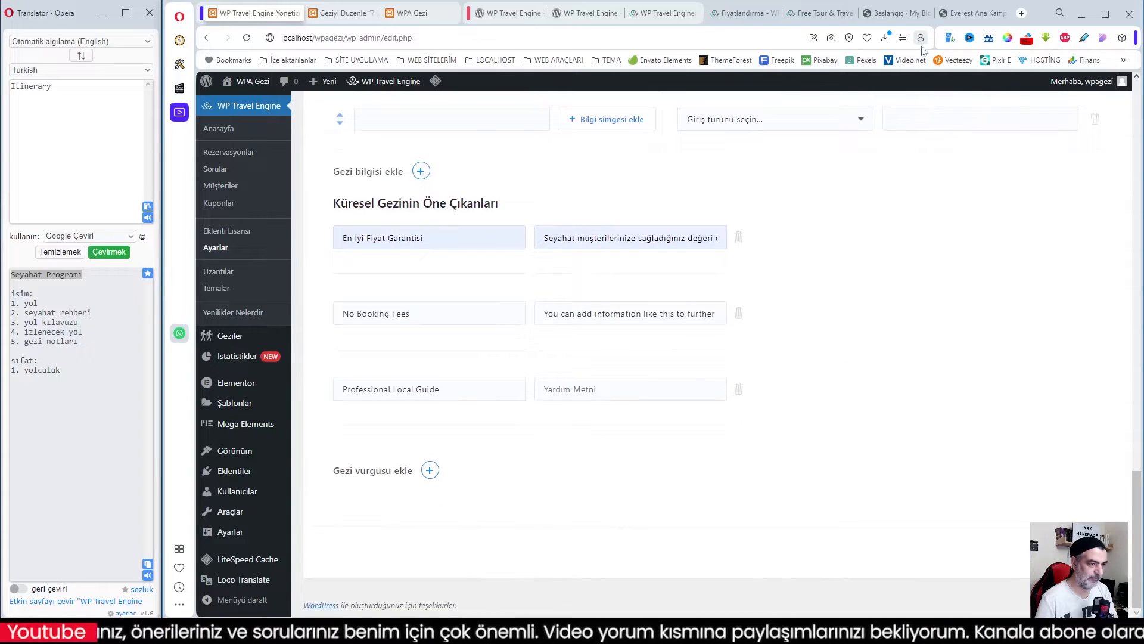
pyautogui.click(948, 15)
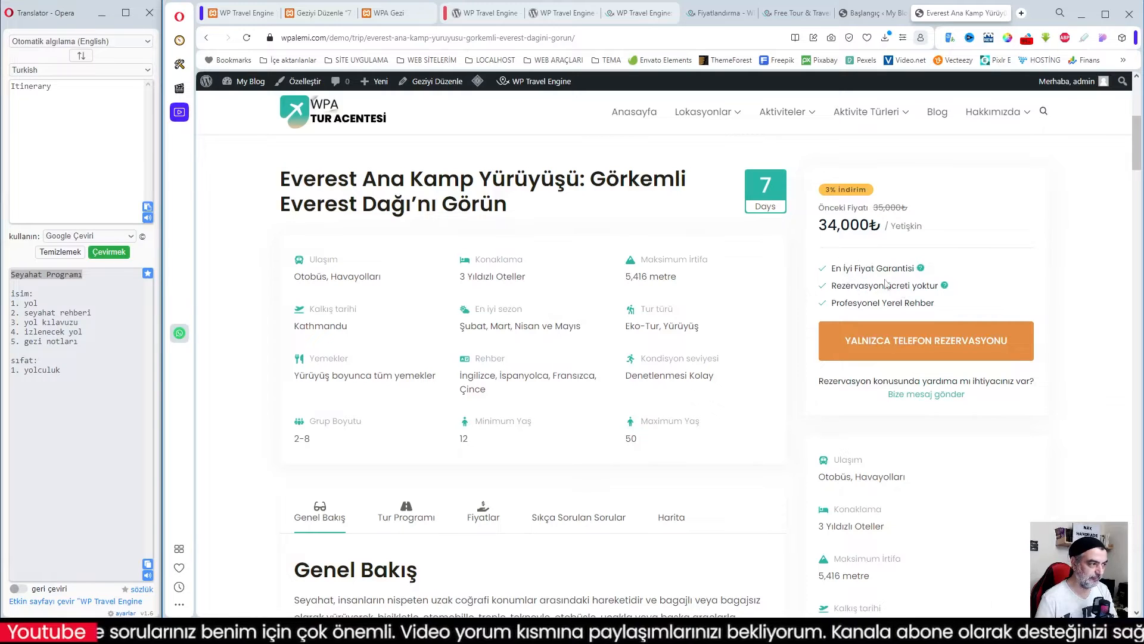
pyautogui.click(325, 13)
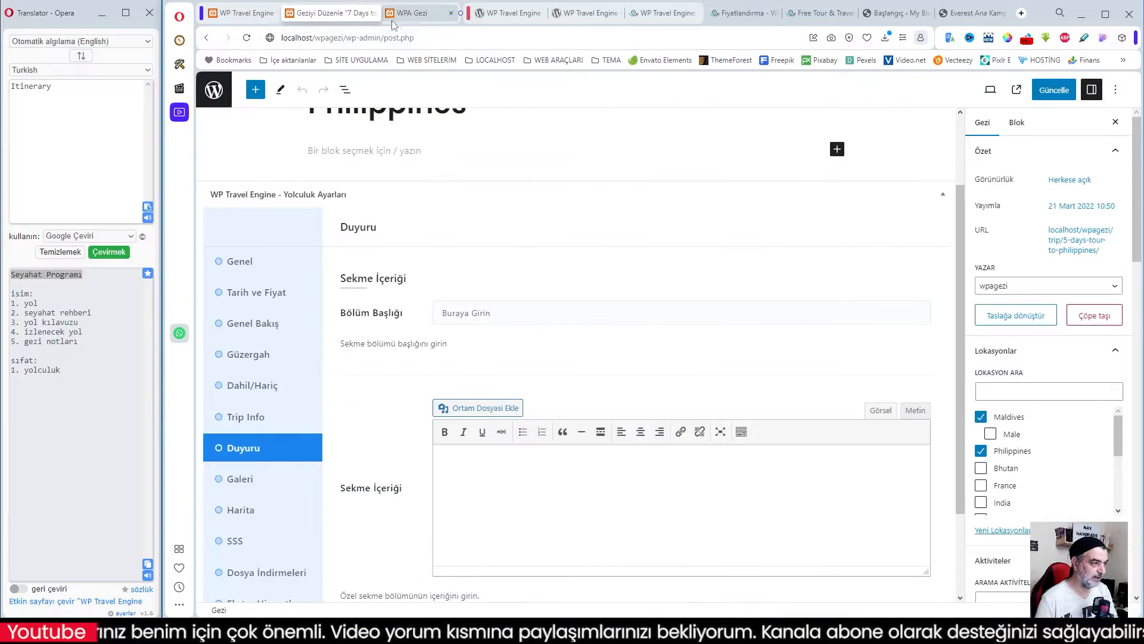
pyautogui.click(411, 14)
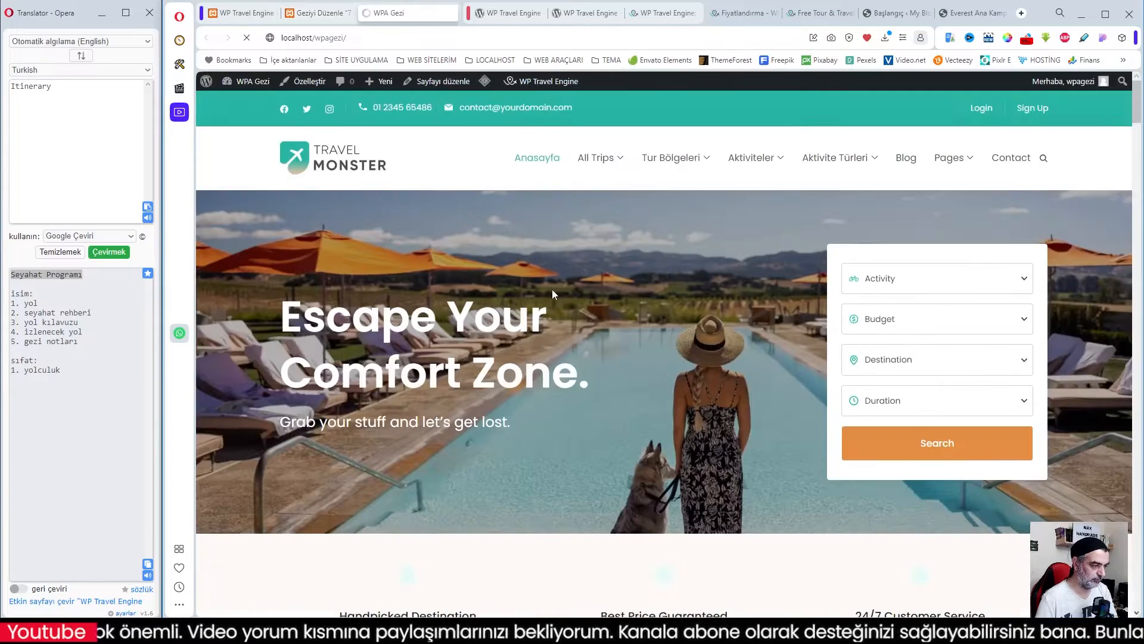
pyautogui.scroll(-5, 552, 288)
pyautogui.scroll(-6, 554, 294)
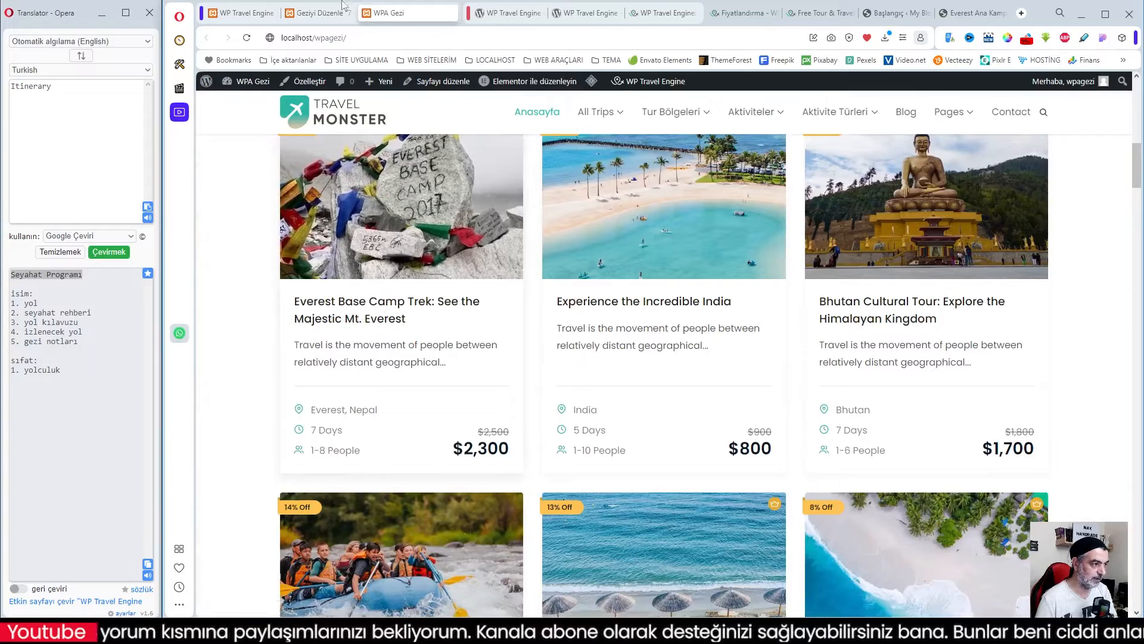
pyautogui.moveTo(318, 17)
pyautogui.click(320, 14)
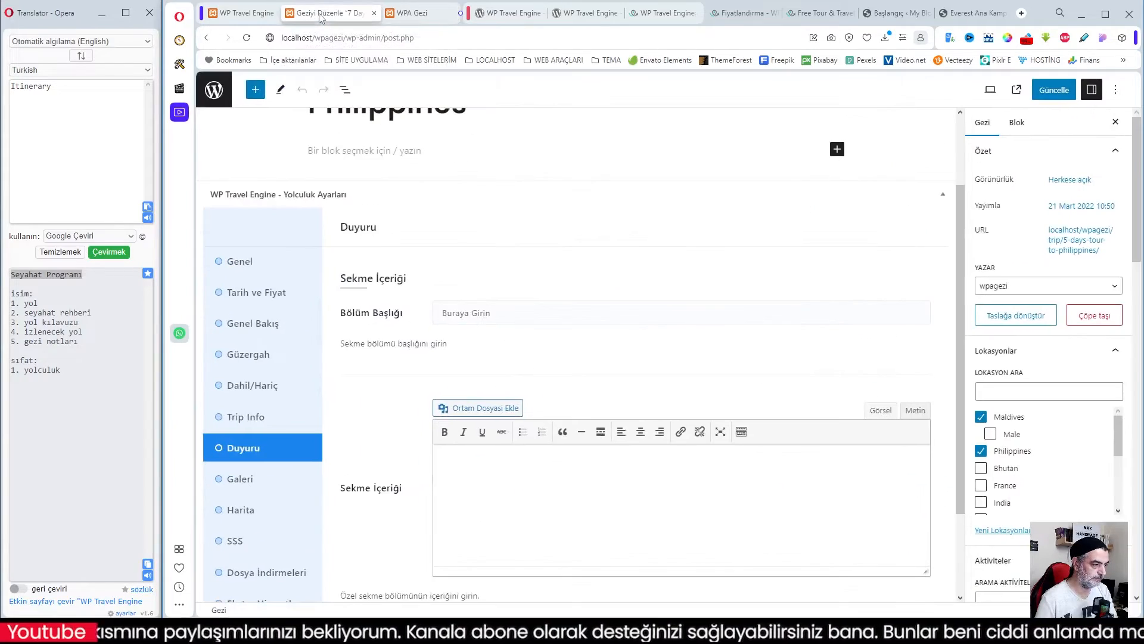
pyautogui.click(382, 17)
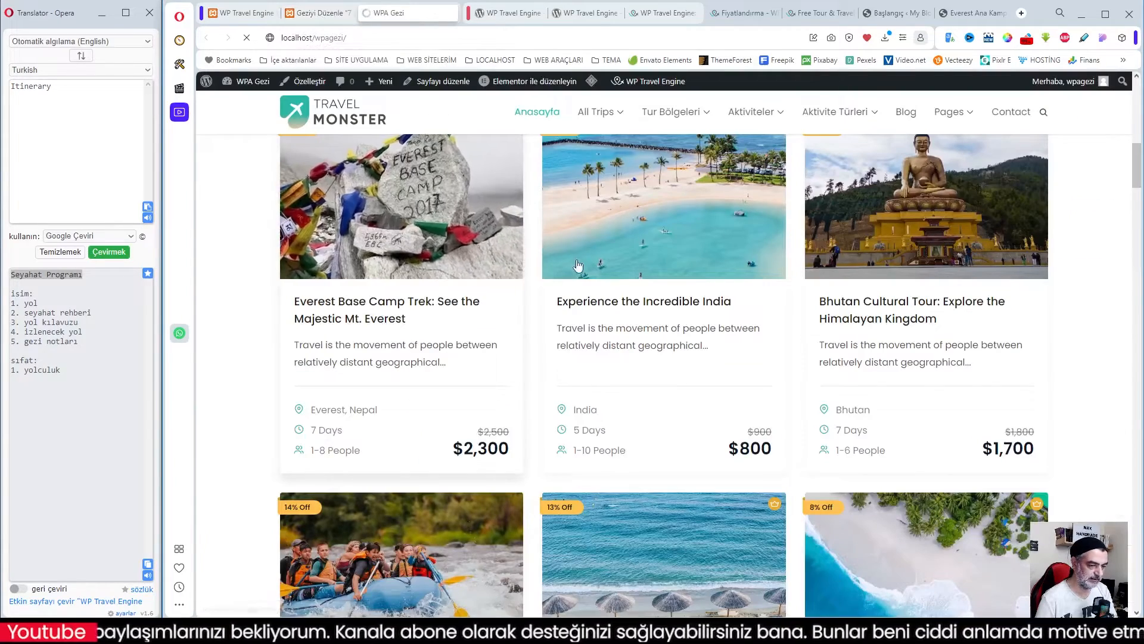
pyautogui.click(414, 207)
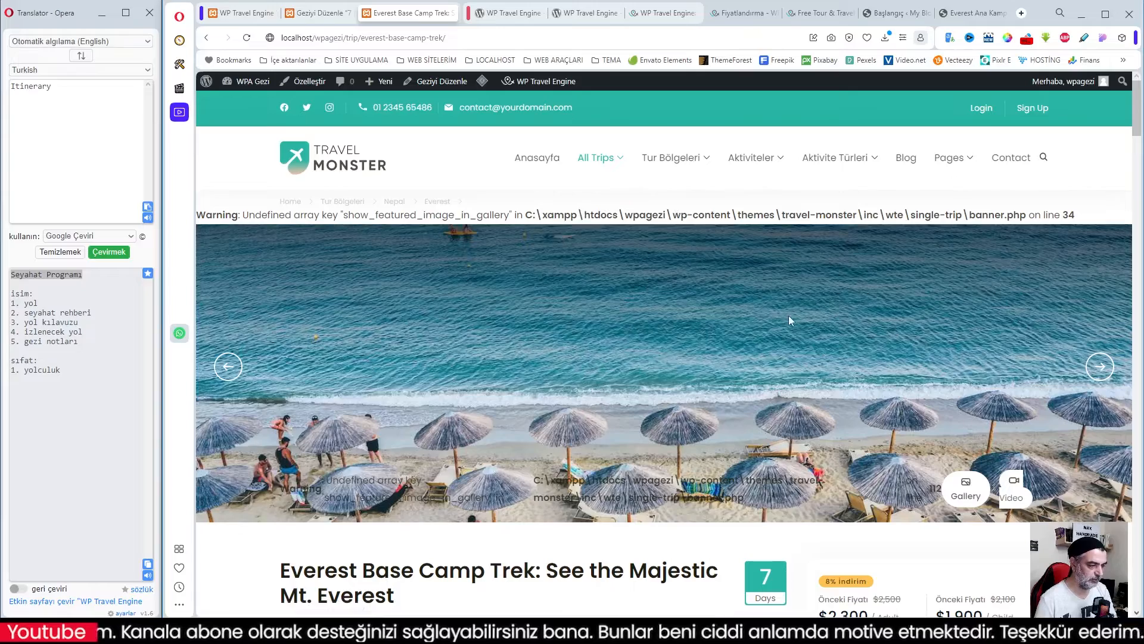
# - Compare the trip info fields and highlights on the local Everest Base Camp Trek page with the saved plugin settings
pyautogui.scroll(-3, 789, 316)
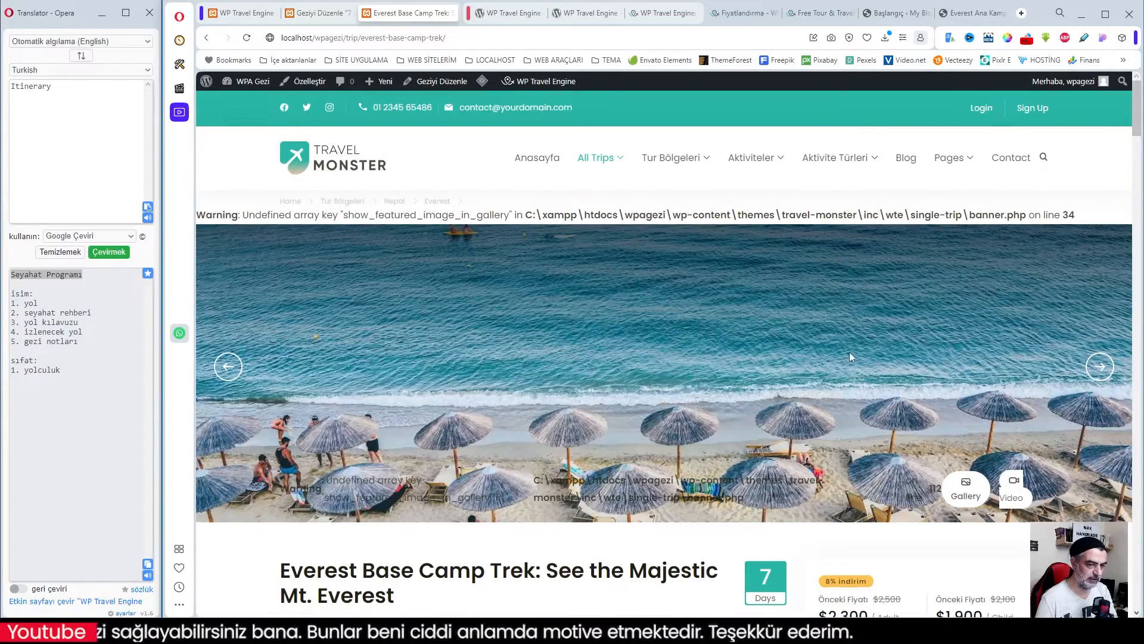
pyautogui.scroll(-6, 849, 351)
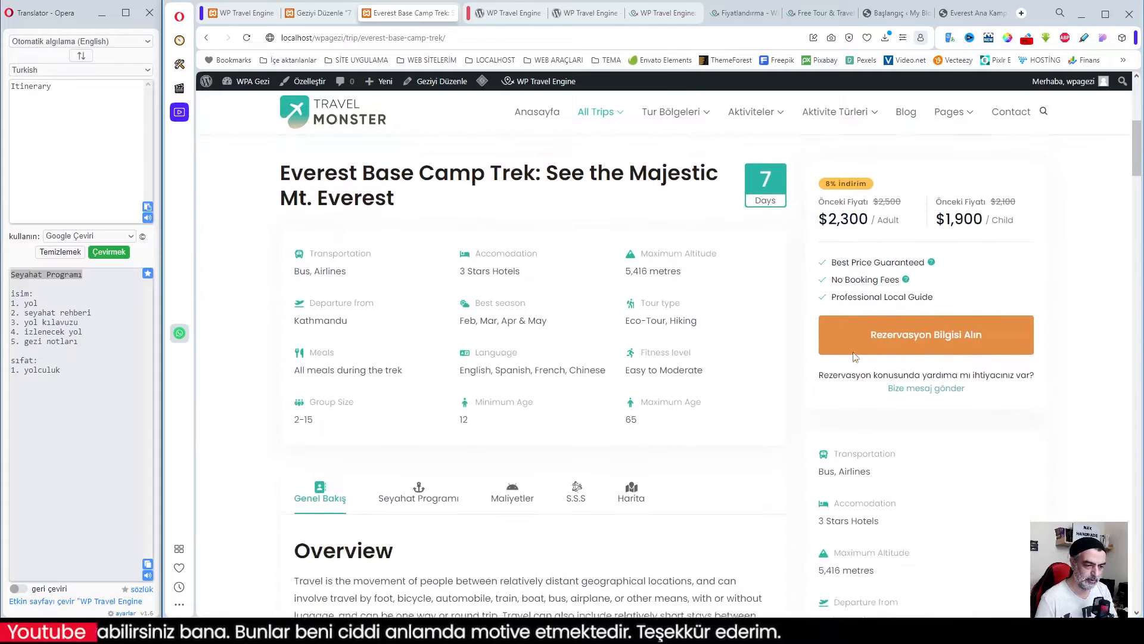
pyautogui.scroll(-1, 855, 356)
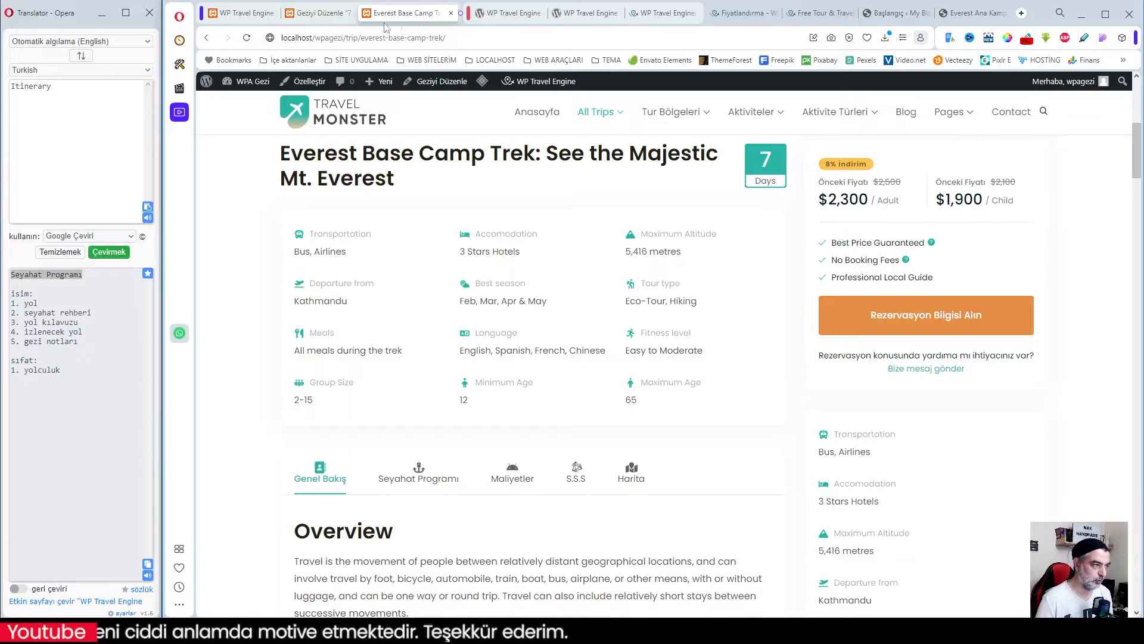
pyautogui.click(241, 12)
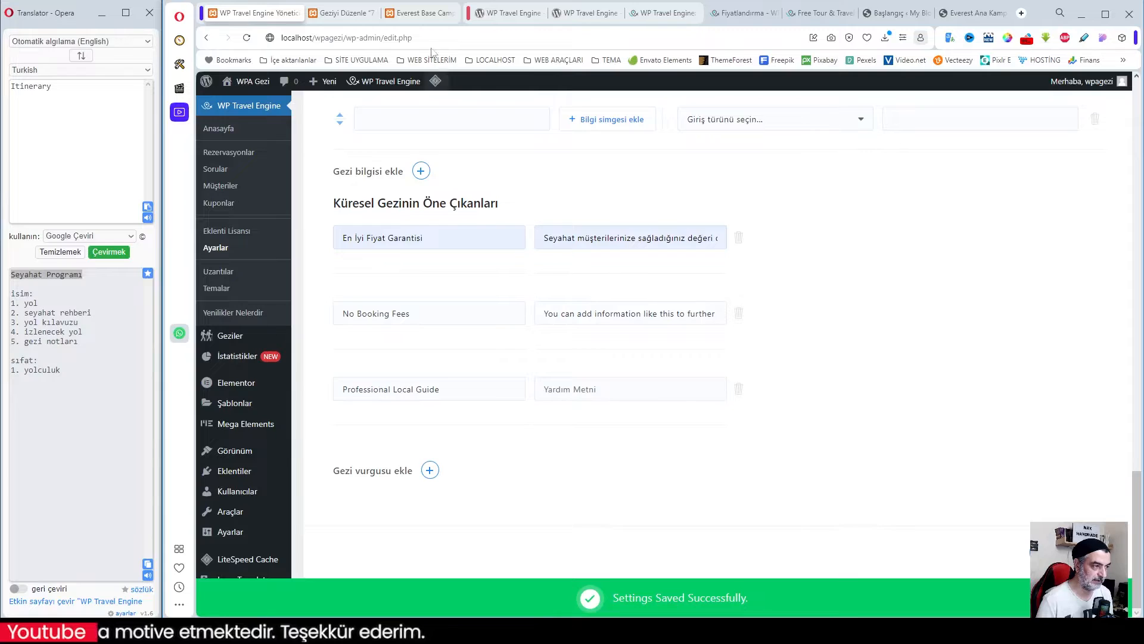
pyautogui.click(342, 13)
pyautogui.click(411, 12)
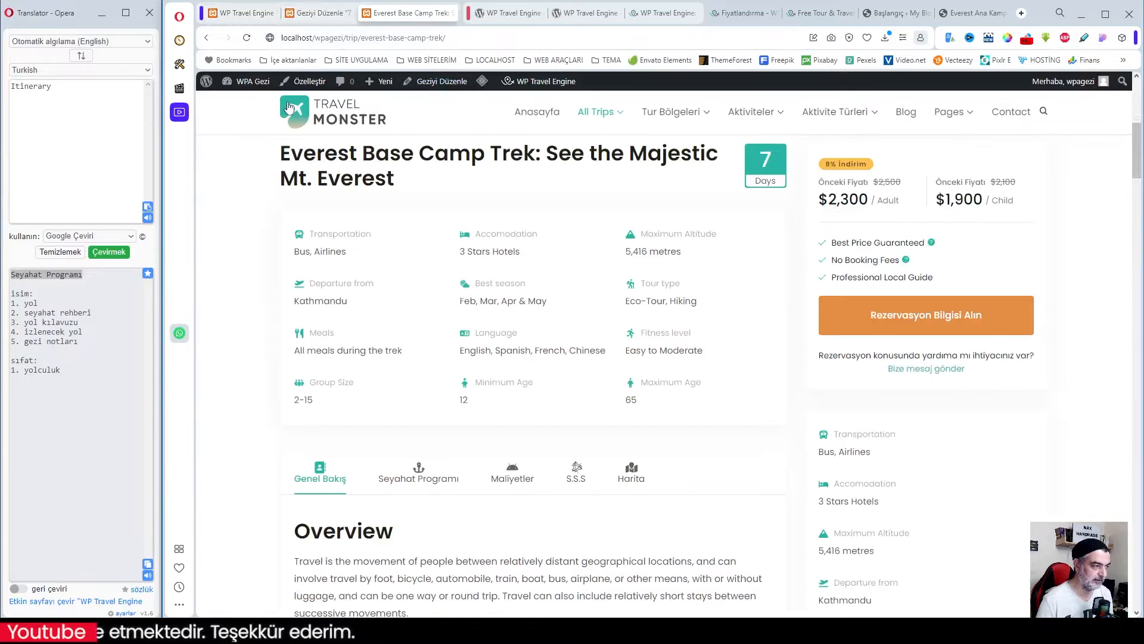
# - Purge the entire LiteSpeed cache and check the first highlight and its help text on the local trip page
pyautogui.moveTo(482, 82)
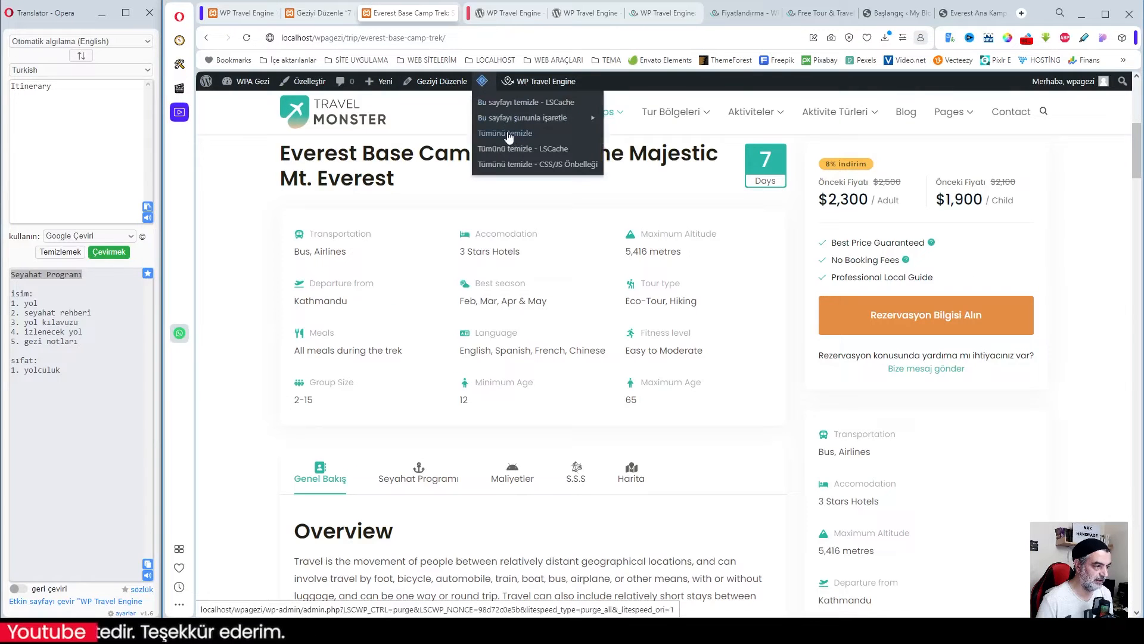
pyautogui.click(508, 135)
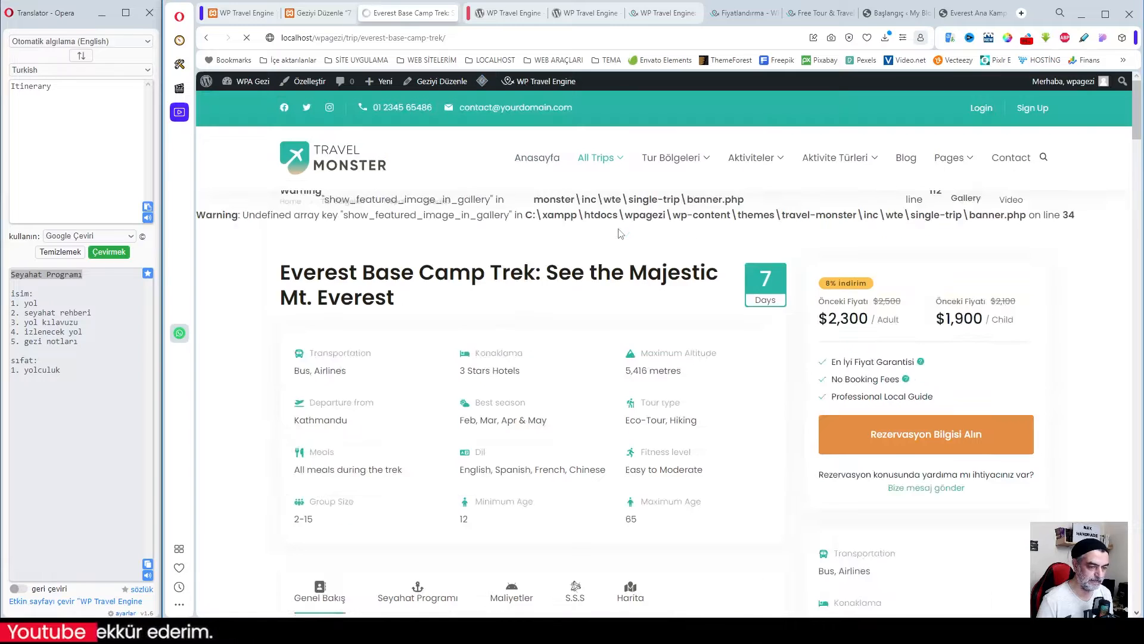
pyautogui.scroll(-2, 834, 313)
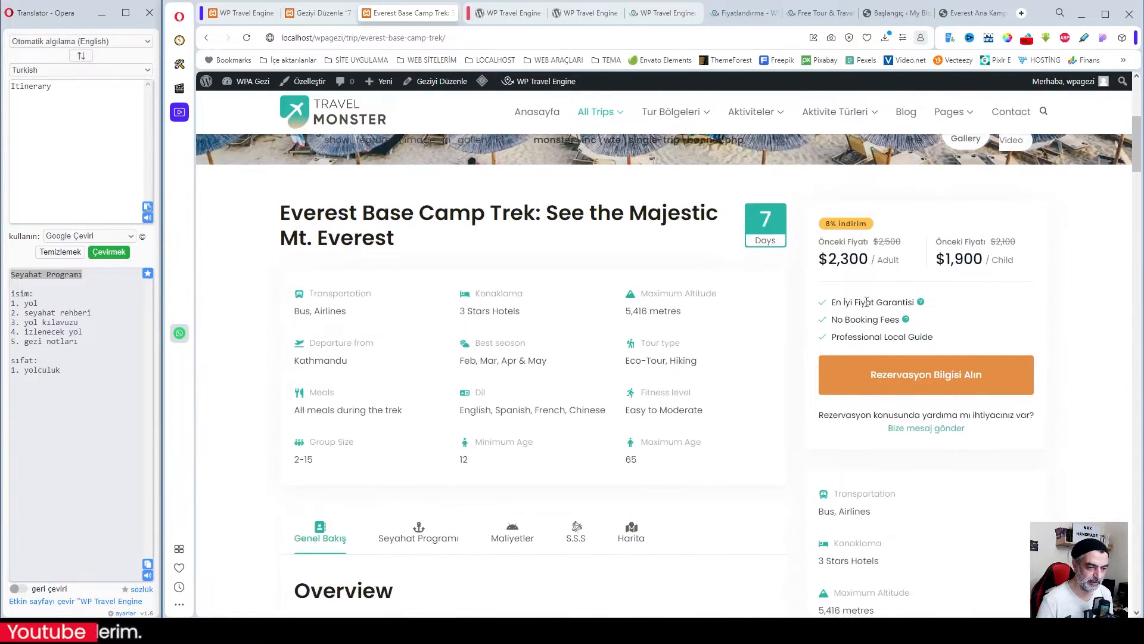
pyautogui.moveTo(921, 304)
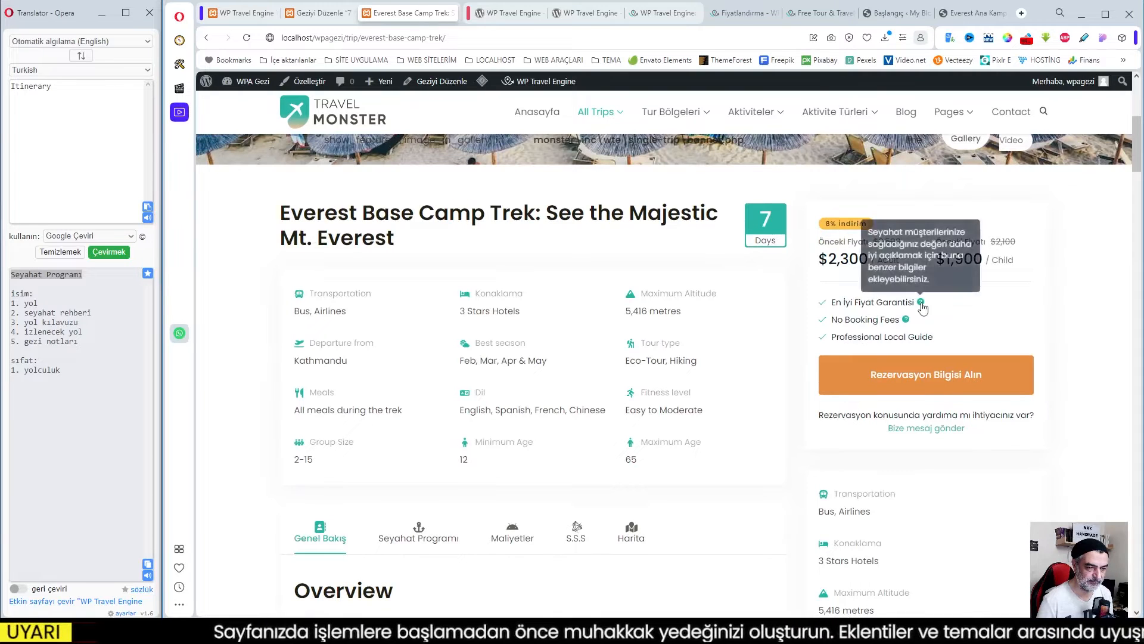
# - Compare the global trip highlights settings with the highlights on the local and demo Everest trip pages
pyautogui.click(245, 12)
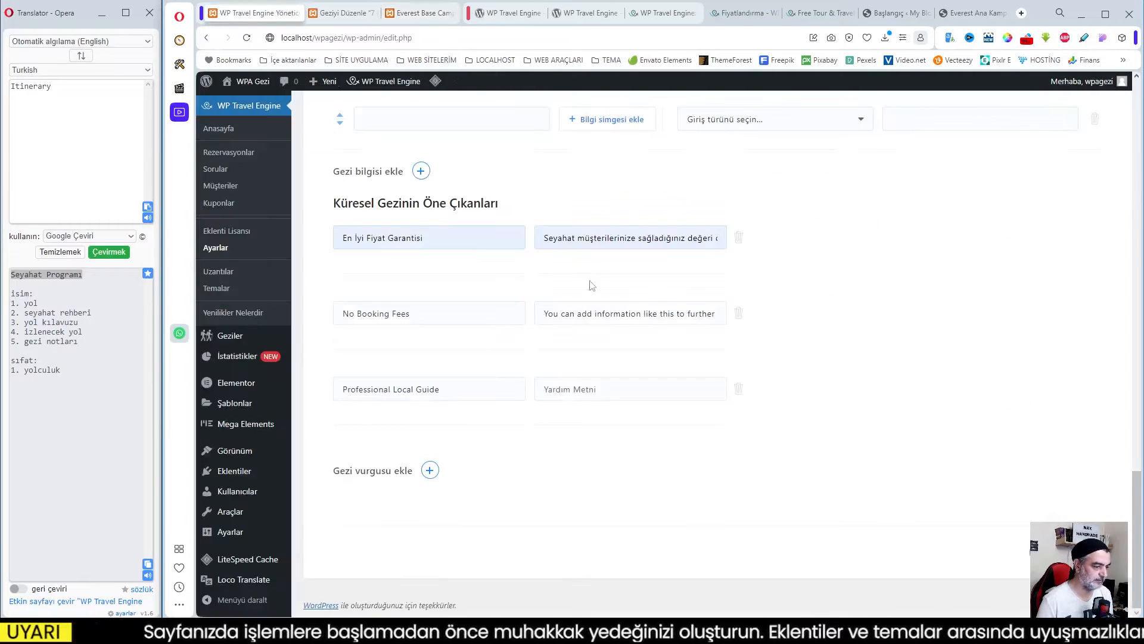
pyautogui.scroll(6, 762, 405)
pyautogui.scroll(-4, 767, 409)
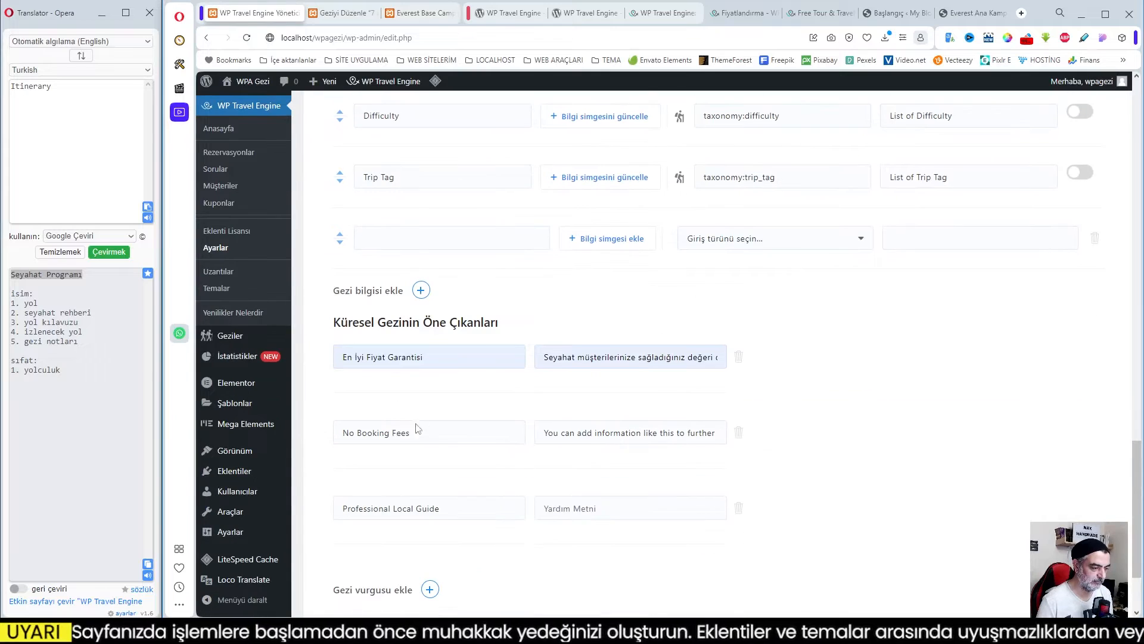
pyautogui.scroll(-2, 595, 465)
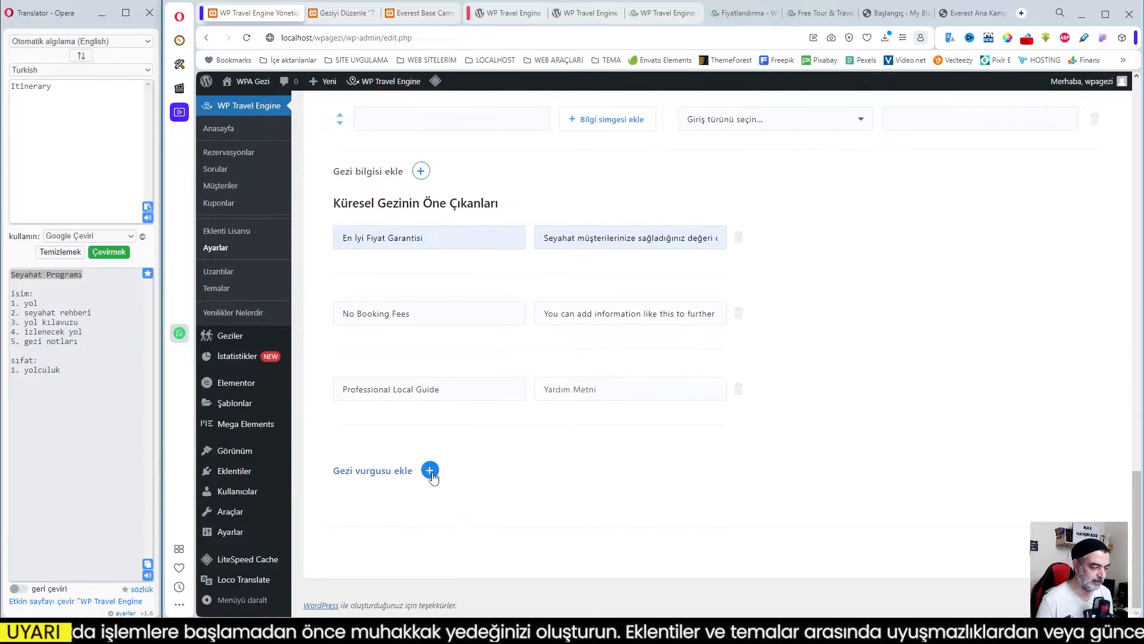
pyautogui.click(411, 13)
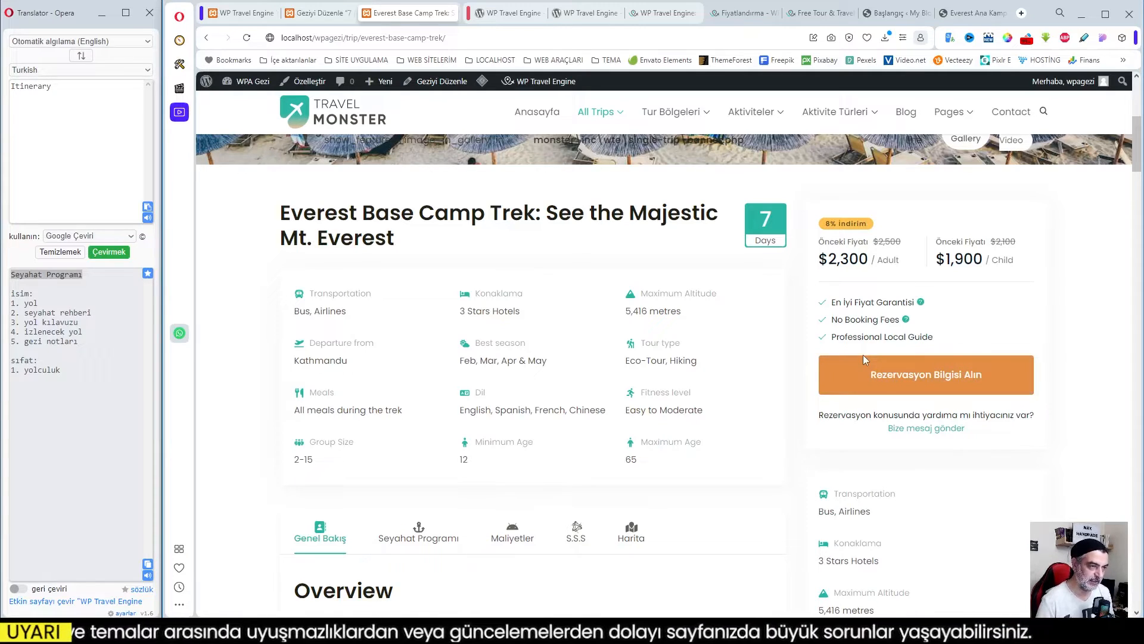
pyautogui.click(968, 12)
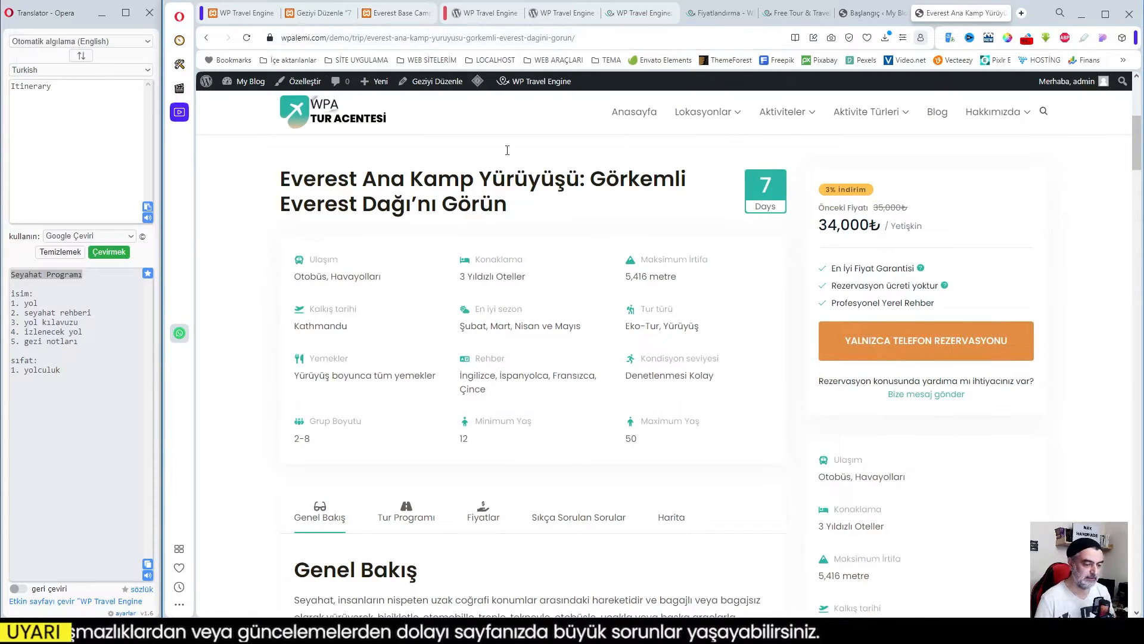
pyautogui.click(239, 13)
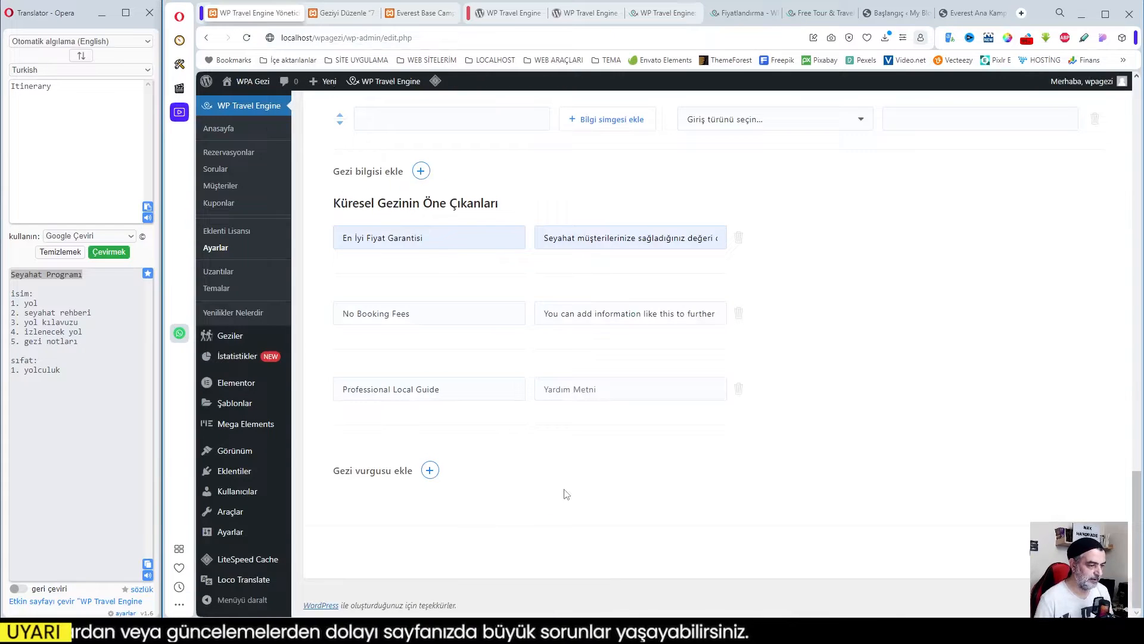
# - Remove the empty row from the end of the trip info fields and save the settings
pyautogui.scroll(20, 566, 494)
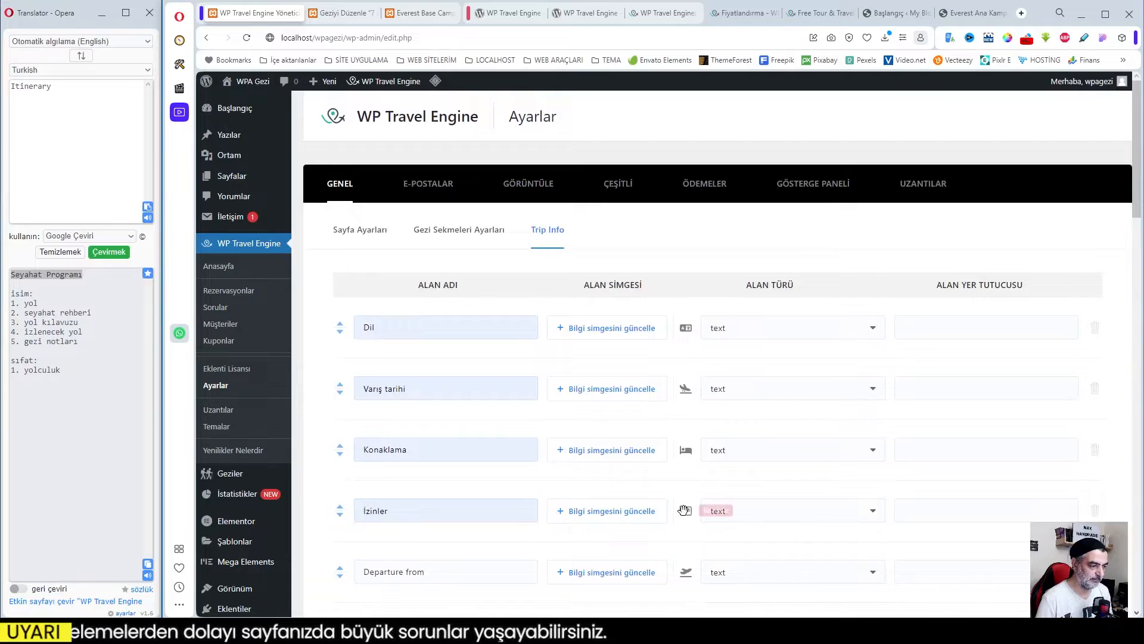
pyautogui.scroll(-9, 683, 510)
pyautogui.scroll(-10, 1003, 544)
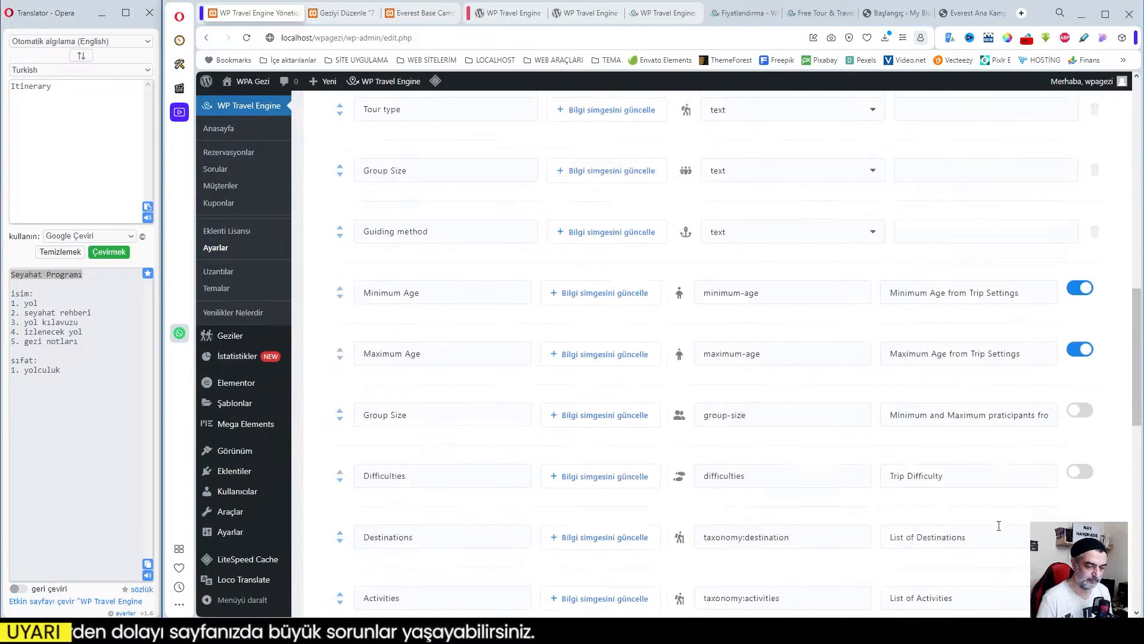
pyautogui.scroll(4, 1007, 507)
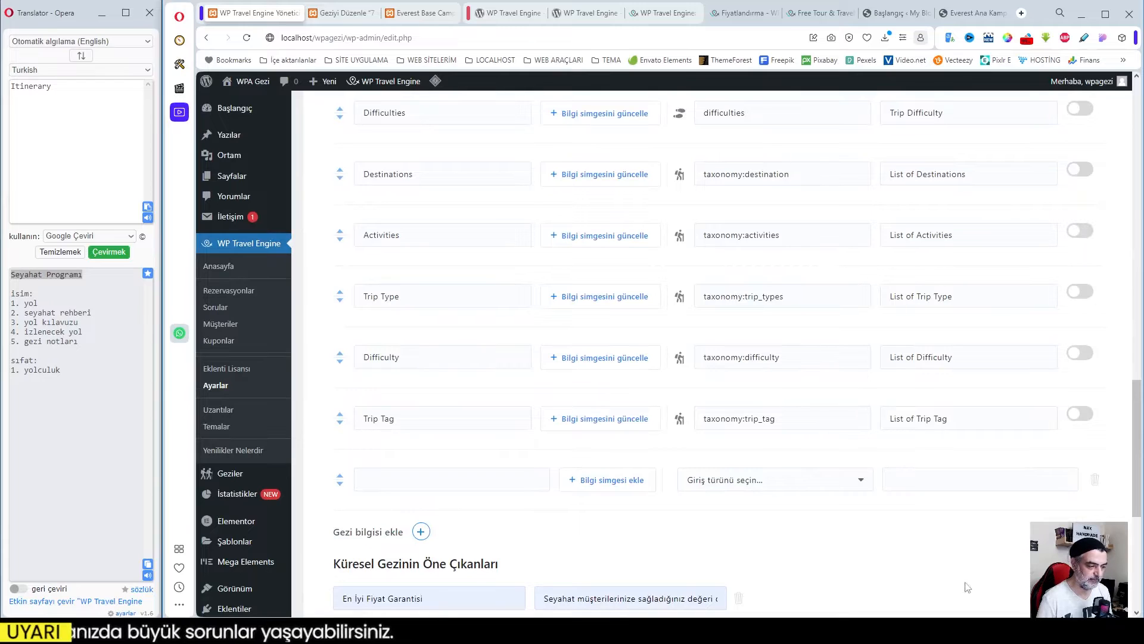
pyautogui.click(1095, 479)
pyautogui.scroll(-4, 757, 439)
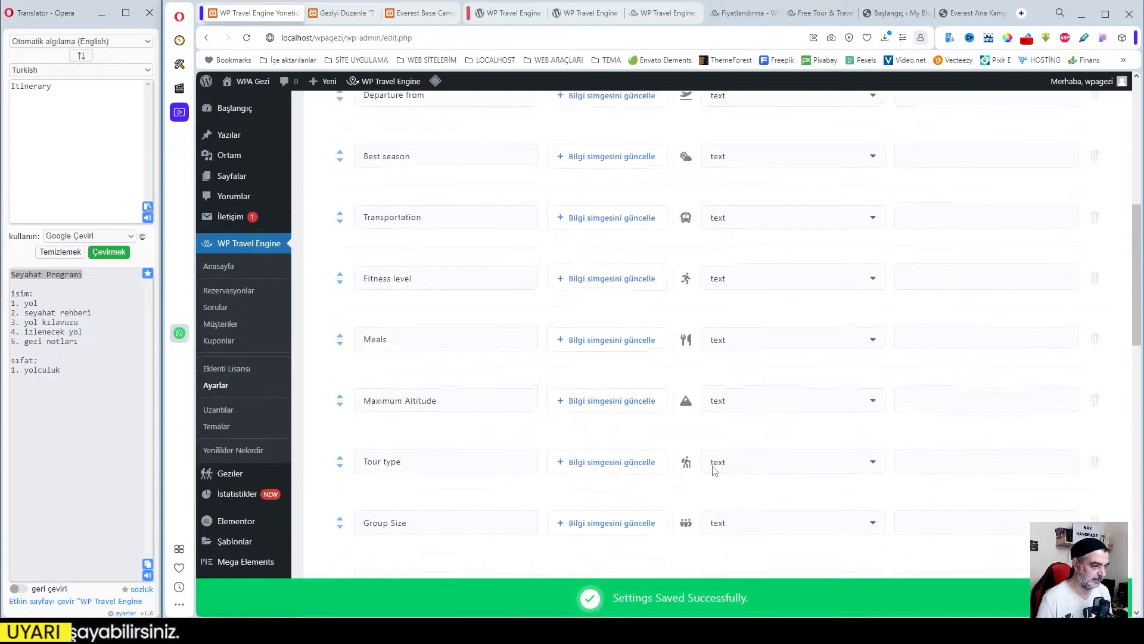
# - Open the WP Travel Engine email settings and review the administrator's booking and payment notification templates
pyautogui.click(428, 184)
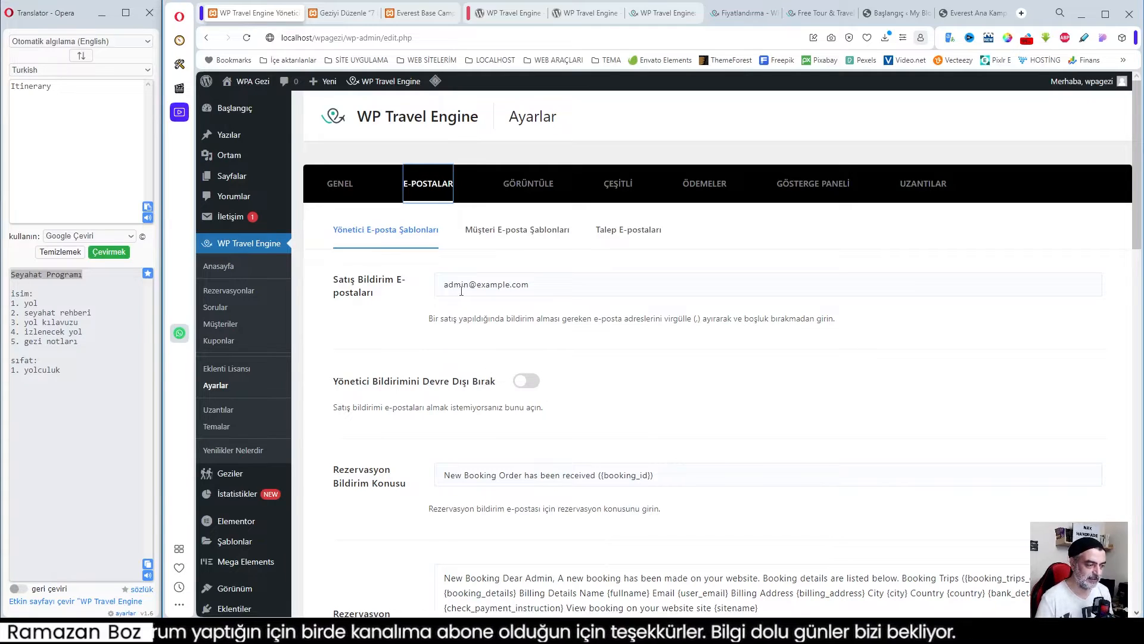
pyautogui.scroll(-3, 580, 394)
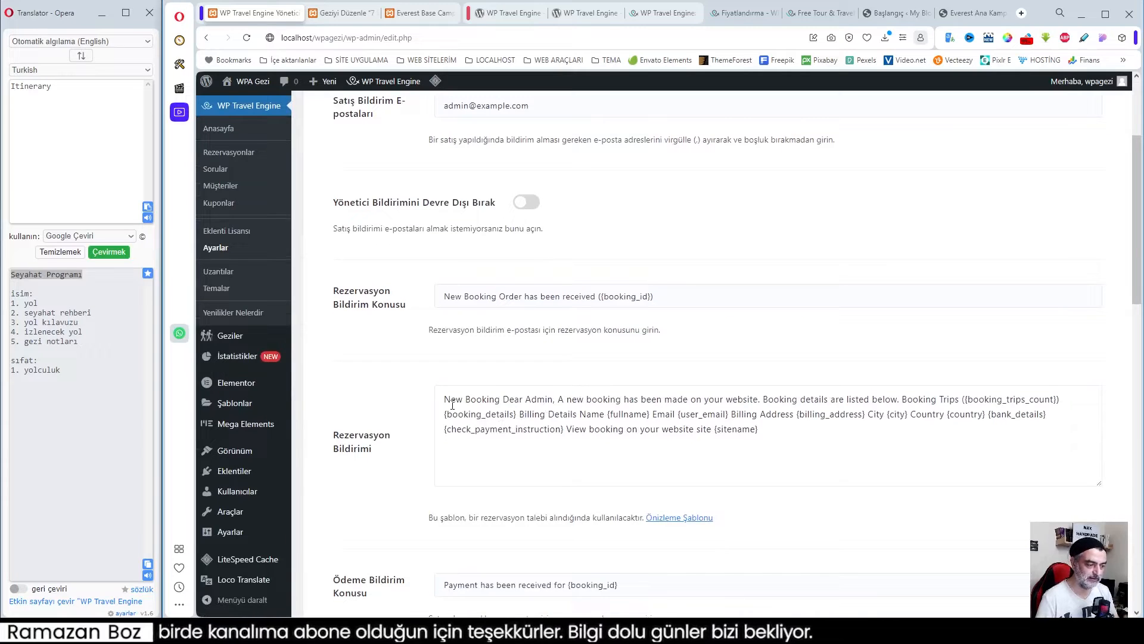
pyautogui.moveTo(448, 398); pyautogui.dragTo(766, 429)
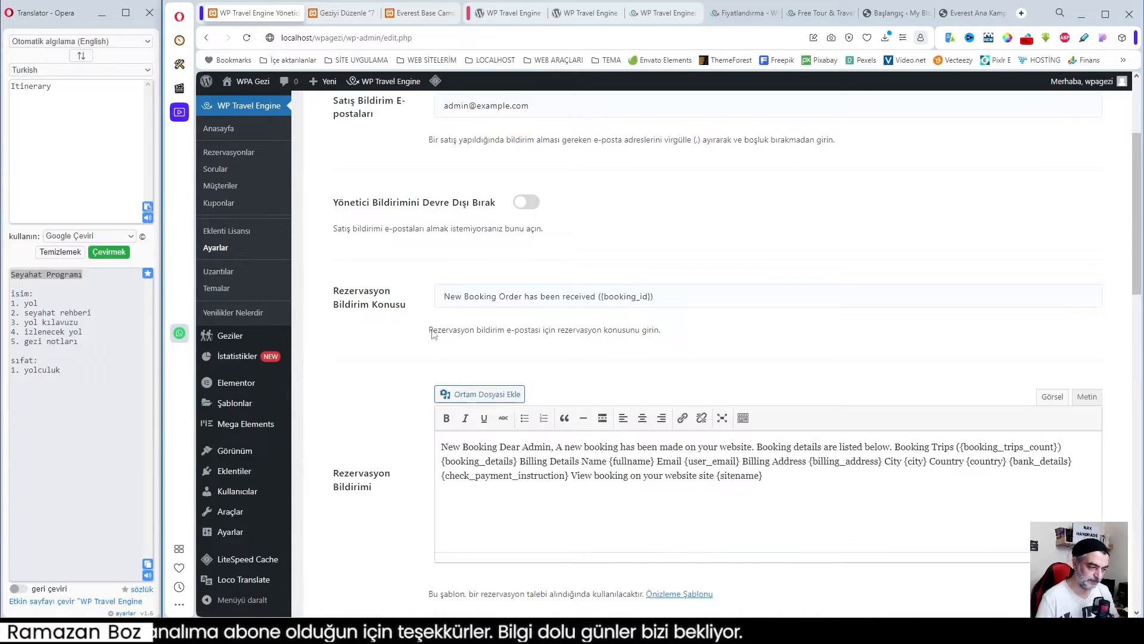
pyautogui.scroll(-7, 510, 426)
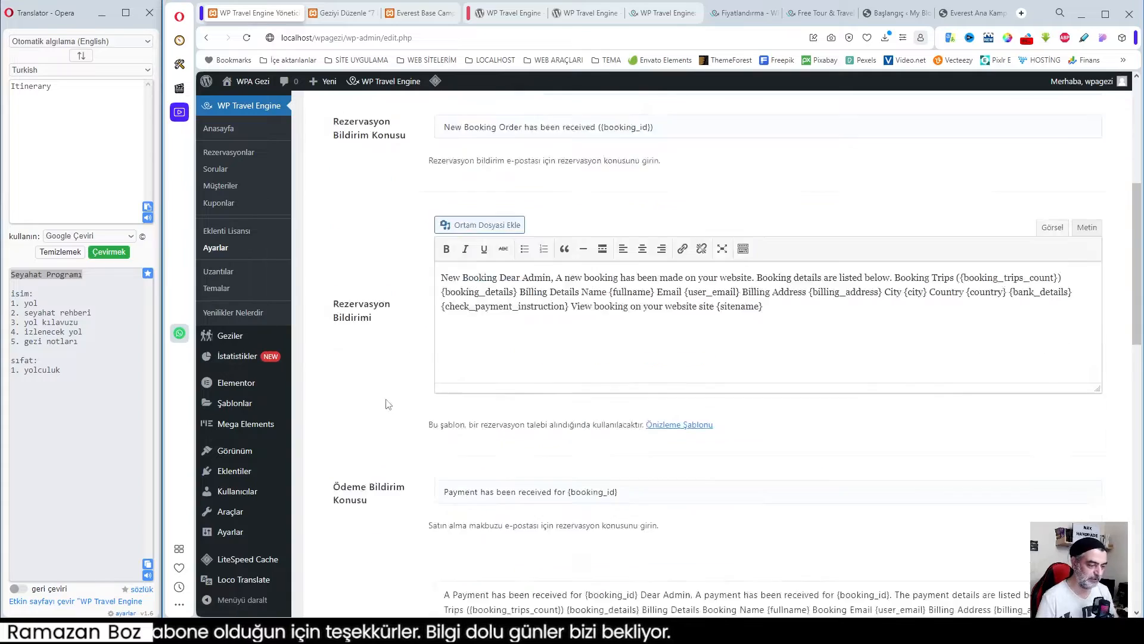
pyautogui.scroll(-8, 537, 420)
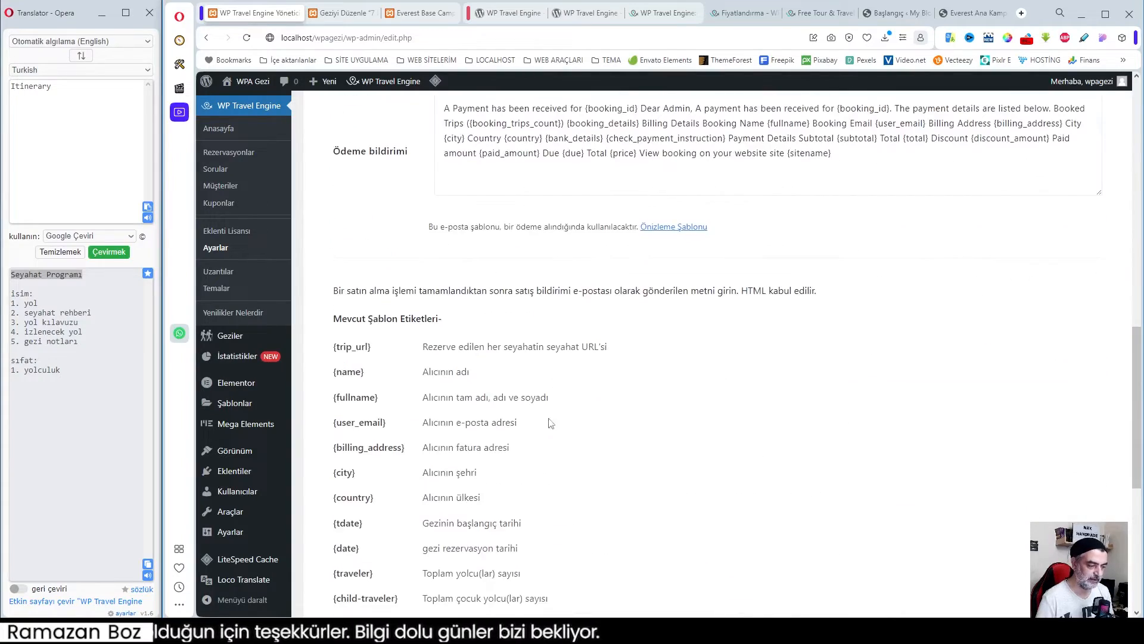
pyautogui.scroll(10, 537, 417)
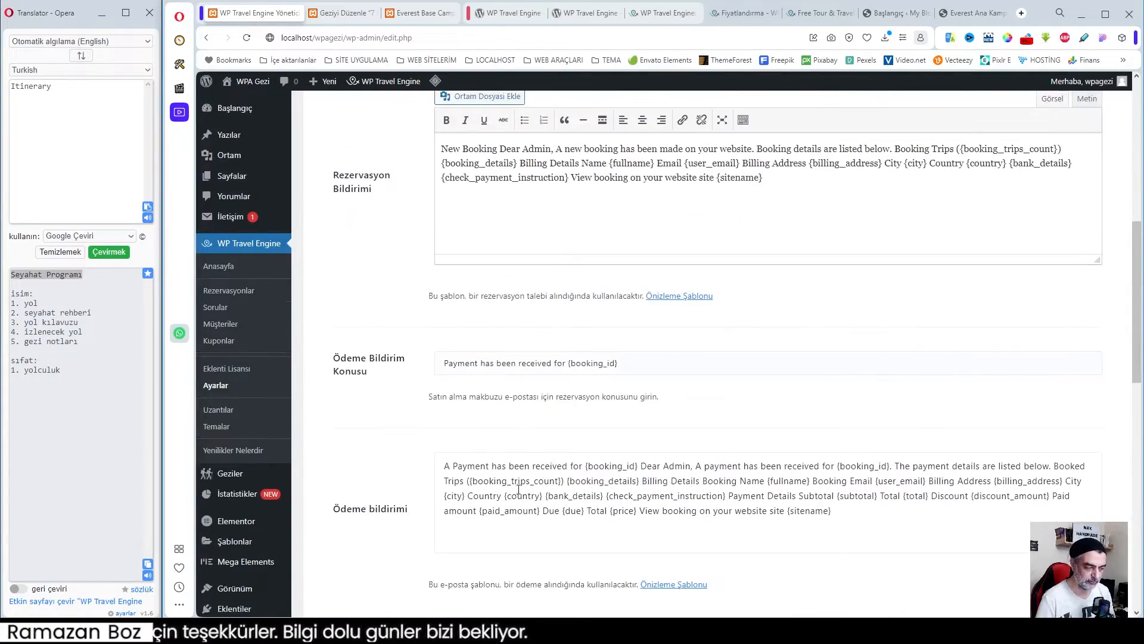
pyautogui.scroll(5, 686, 501)
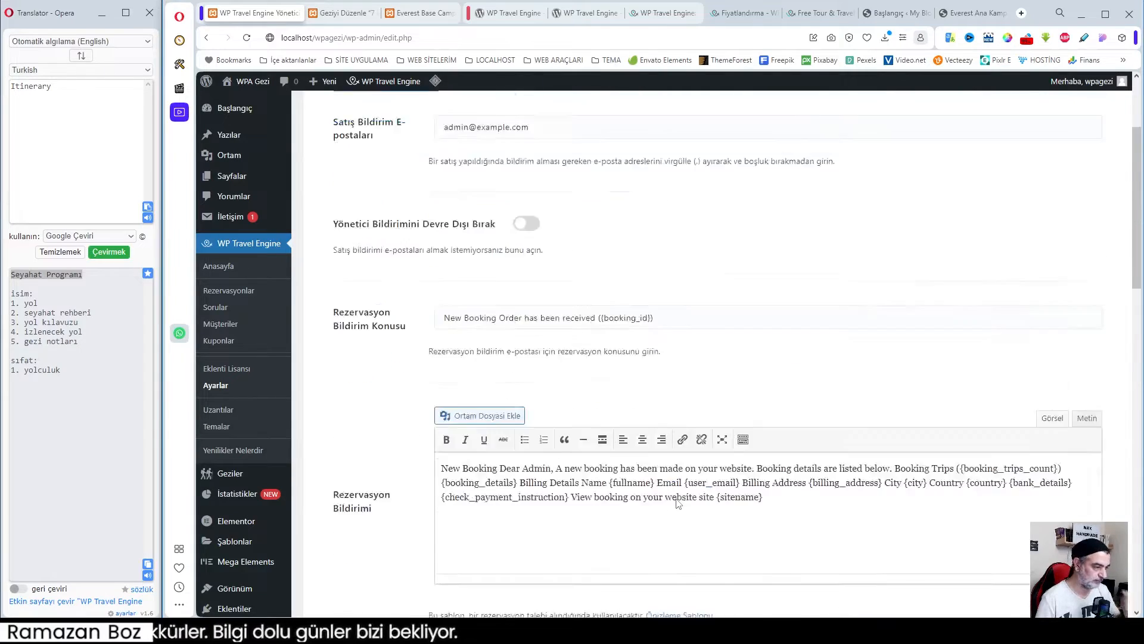
# - Examine the available template tags for the notification emails, from {trip_url} to {total_cost}
pyautogui.scroll(-13, 677, 503)
pyautogui.scroll(-2, 676, 504)
pyautogui.scroll(2, 676, 504)
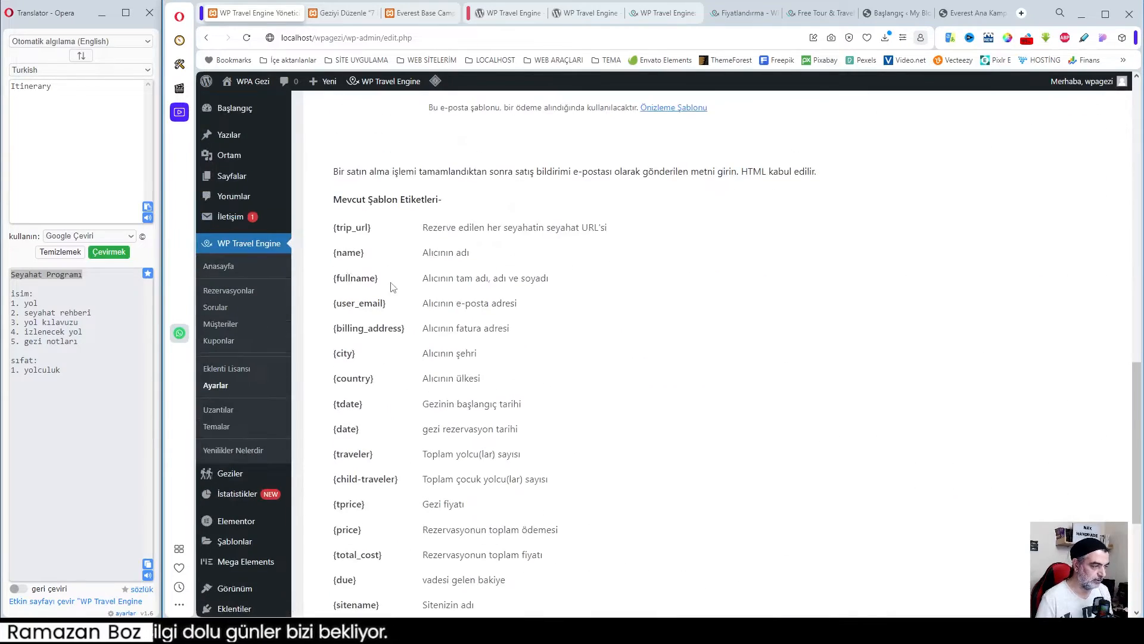
pyautogui.moveTo(333, 225); pyautogui.dragTo(372, 552)
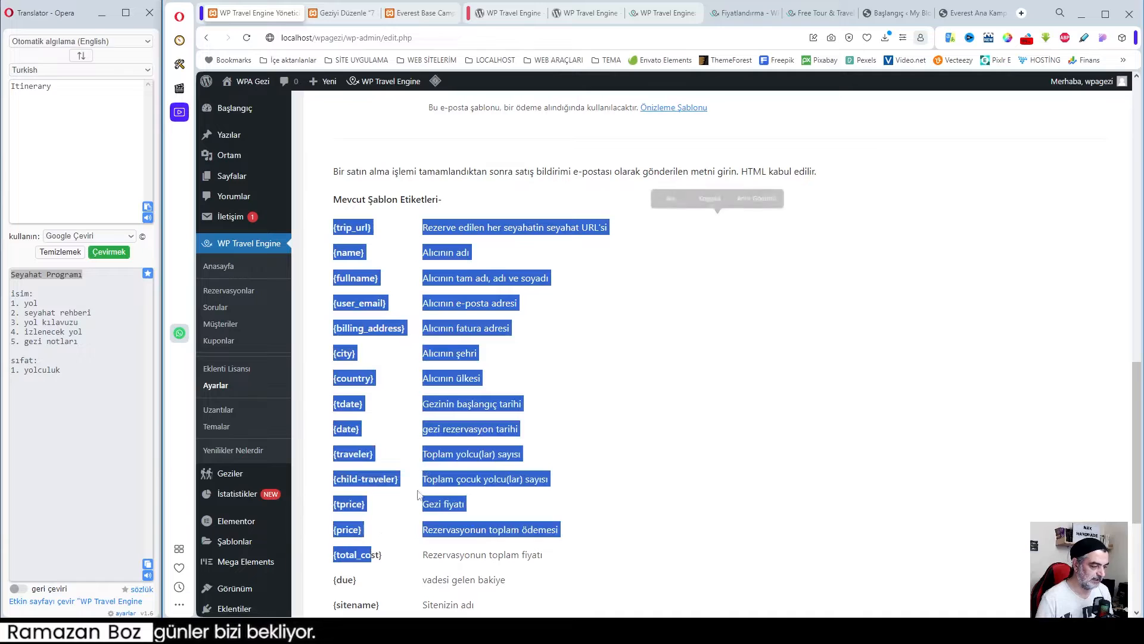
# - Translate the Ödeme bildirimi payment notification text into Turkish with the translator and copy the translation
pyautogui.scroll(6, 536, 423)
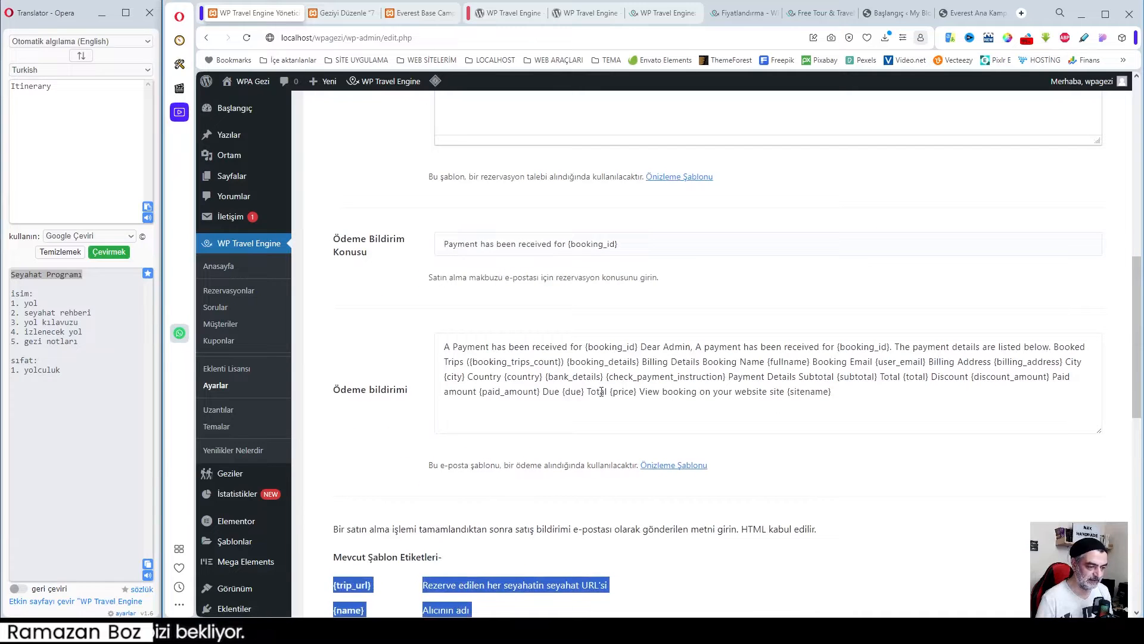
pyautogui.moveTo(610, 394); pyautogui.dragTo(643, 396)
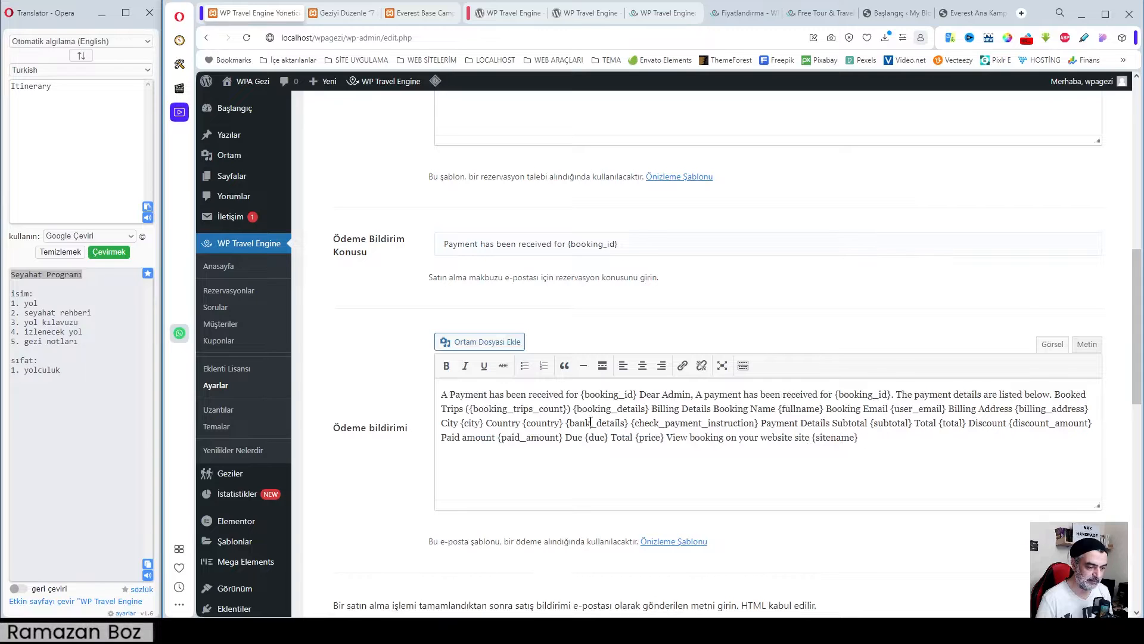
pyautogui.moveTo(859, 437); pyautogui.dragTo(439, 390)
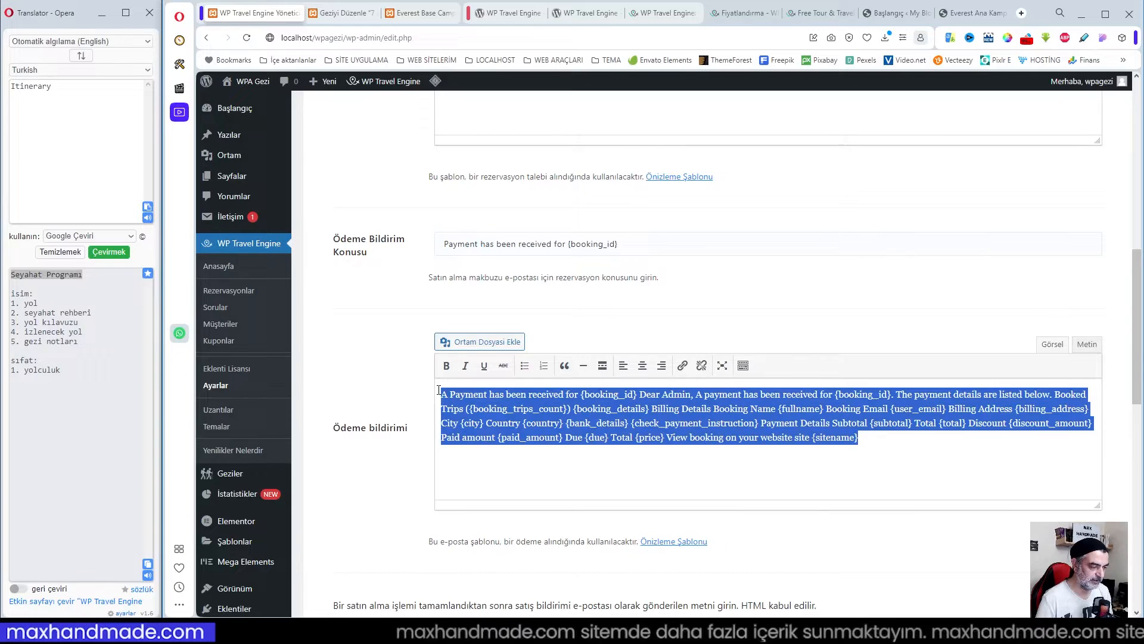
pyautogui.rightClick(483, 397)
pyautogui.click(512, 327)
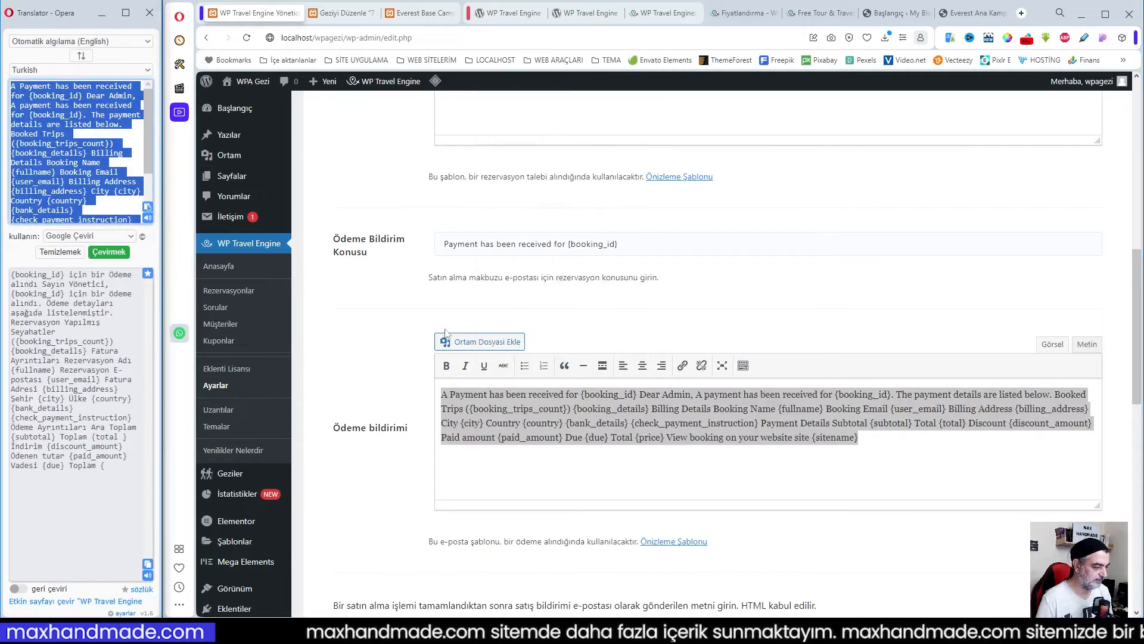
pyautogui.click(147, 564)
pyautogui.hotkey('ctrl', 'c')
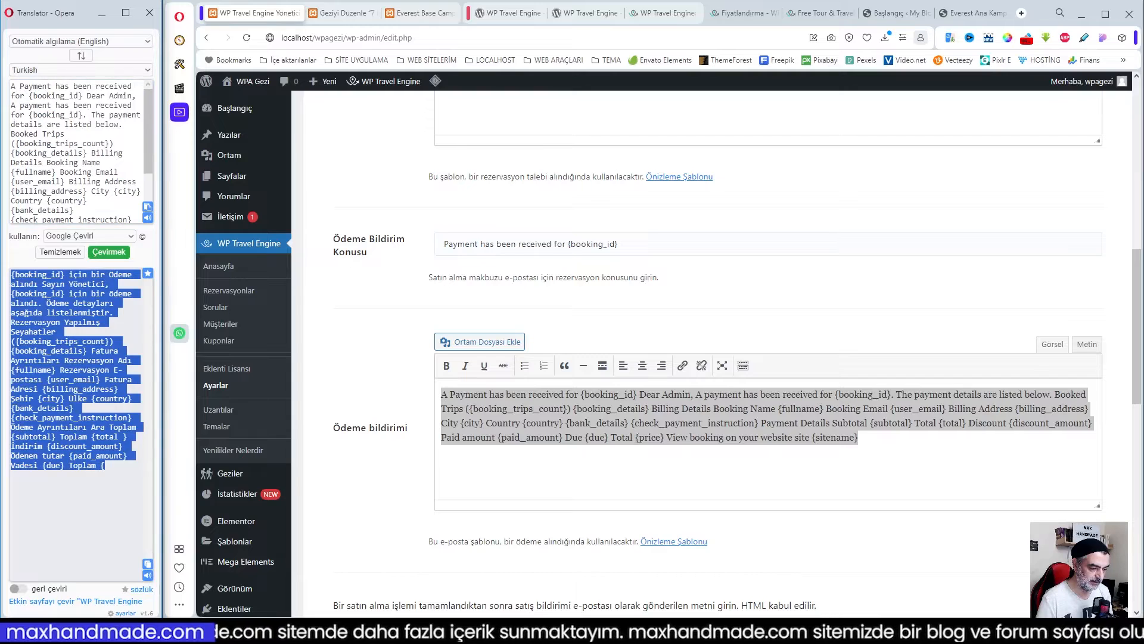
# - Replace the English Ödeme bildirimi text up to the {price} tag with the copied Turkish translation and remove the stray space in {total}
pyautogui.click(648, 448)
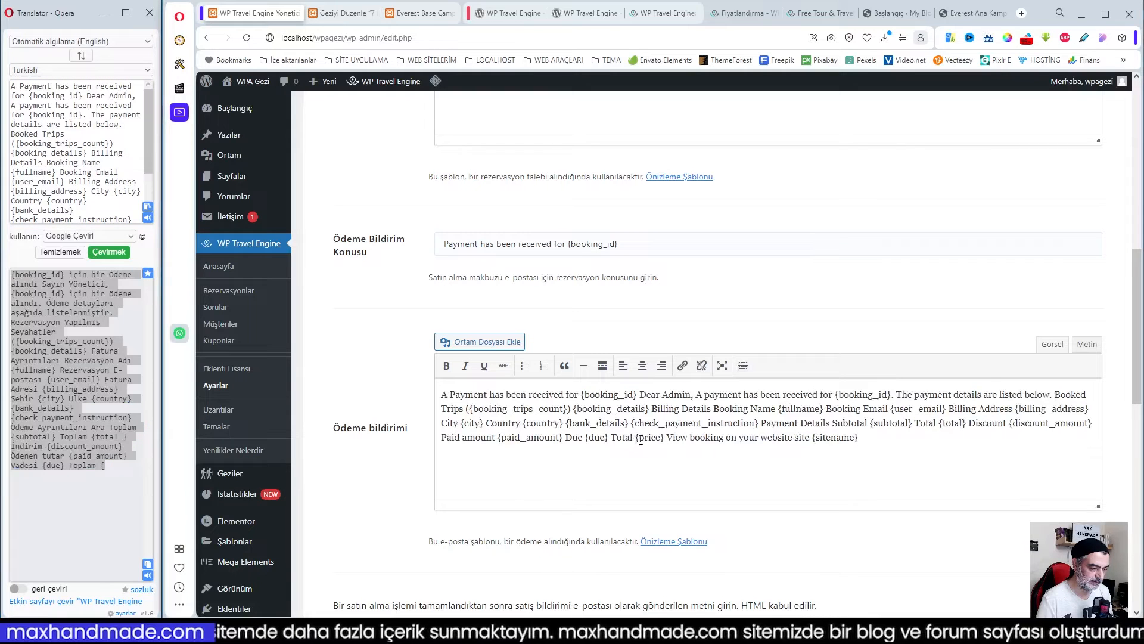
pyautogui.moveTo(639, 437); pyautogui.dragTo(433, 385)
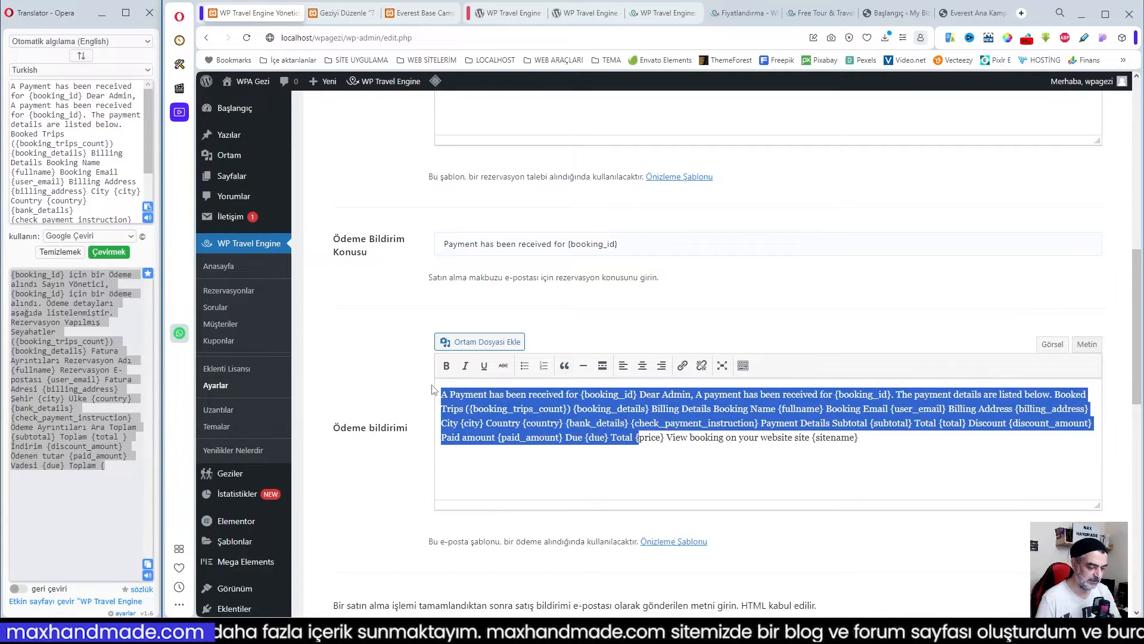
pyautogui.press('BackSpace')
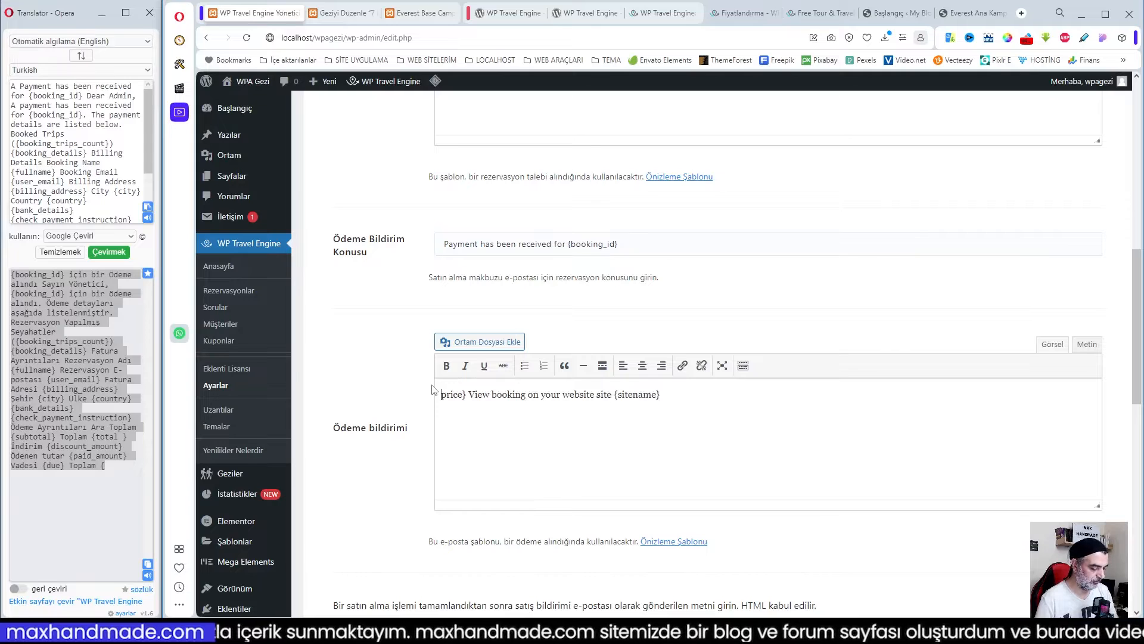
pyautogui.hotkey('ctrl', 'v')
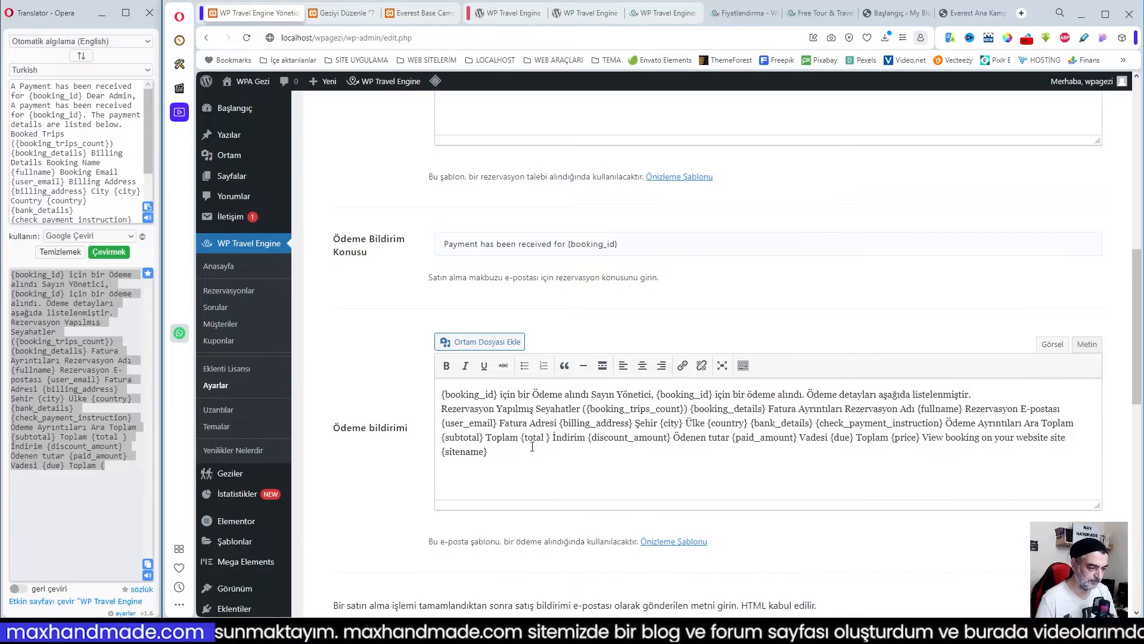
pyautogui.press('BackSpace')
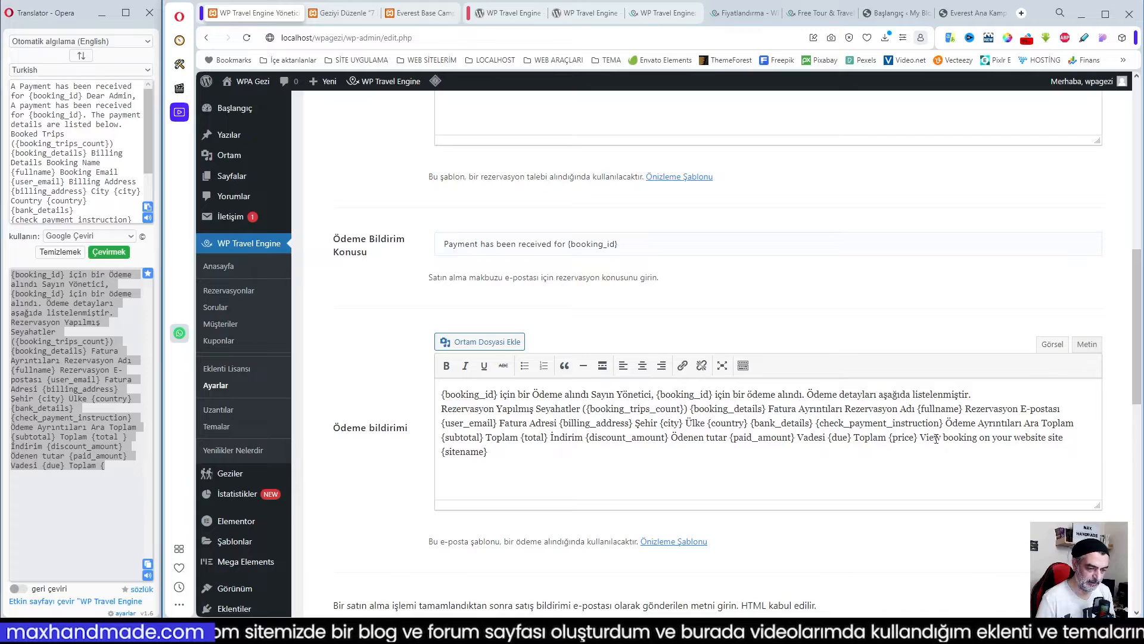
# - Translate the closing line "View booking on your website site {sitename}" and replace it with "Rezervasyonu web sitenizdeki {sitename} görüntüleyin"
pyautogui.moveTo(922, 440); pyautogui.dragTo(1065, 447)
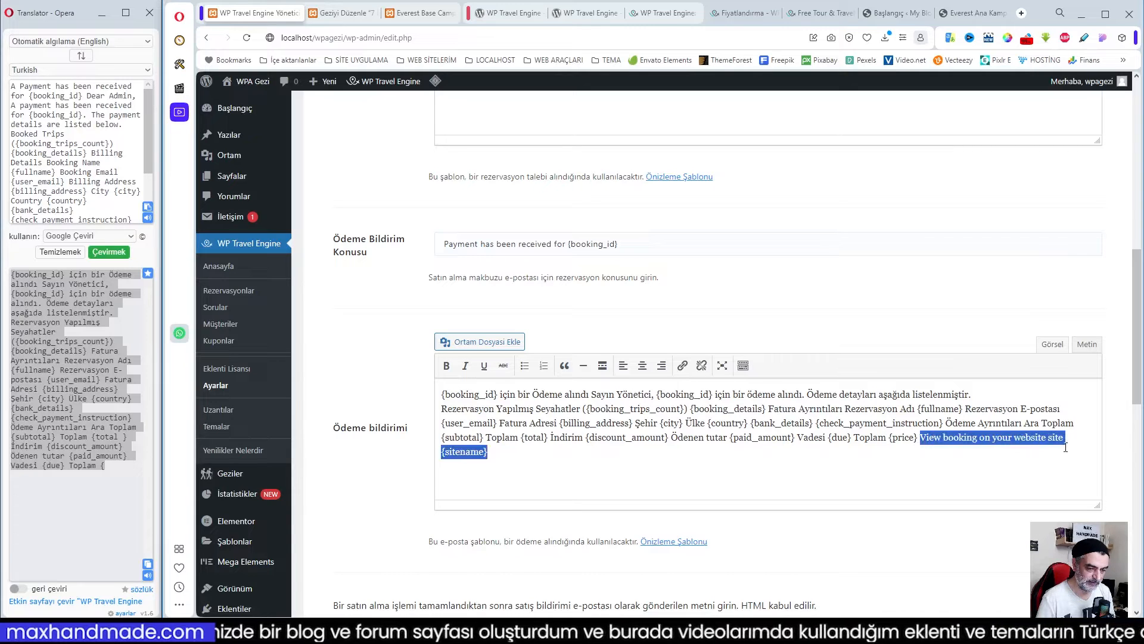
pyautogui.rightClick(1014, 440)
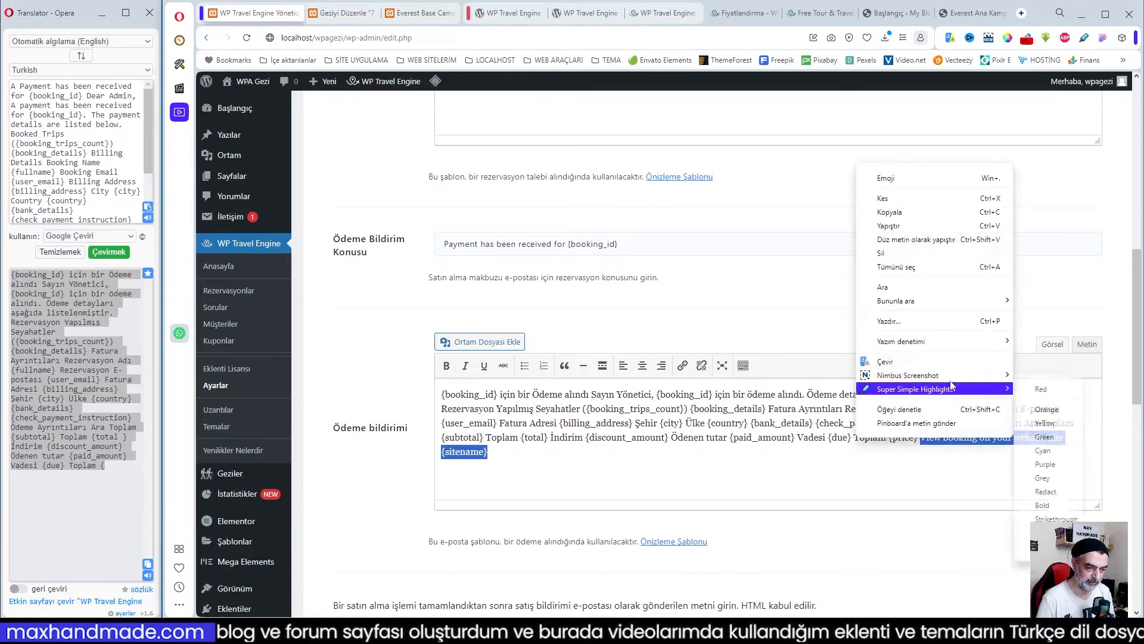
pyautogui.click(927, 363)
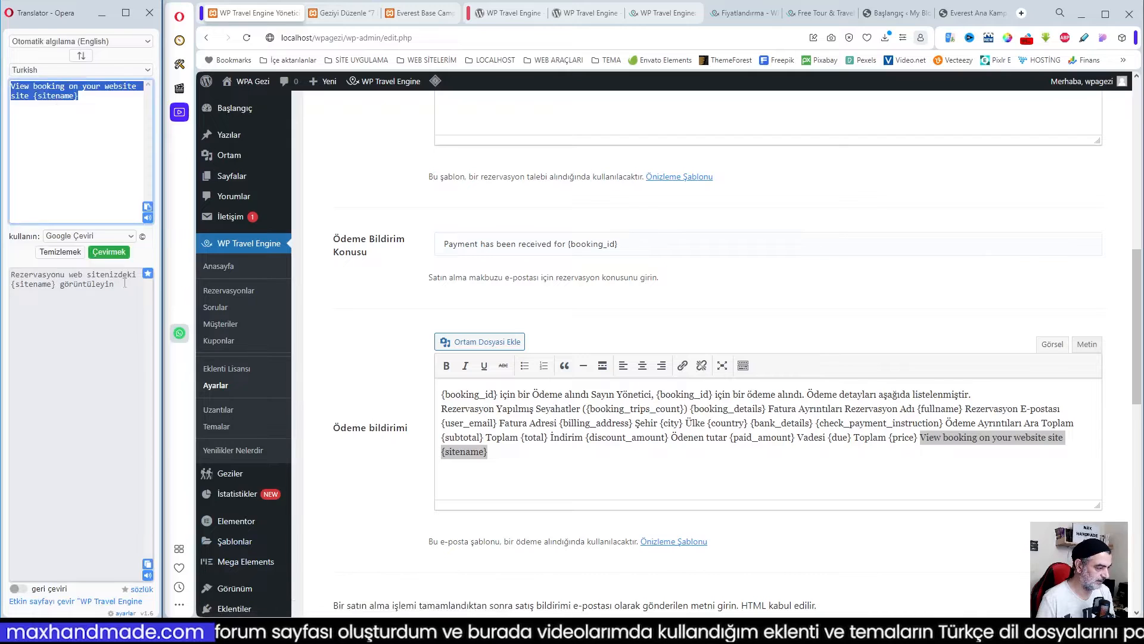
pyautogui.click(147, 564)
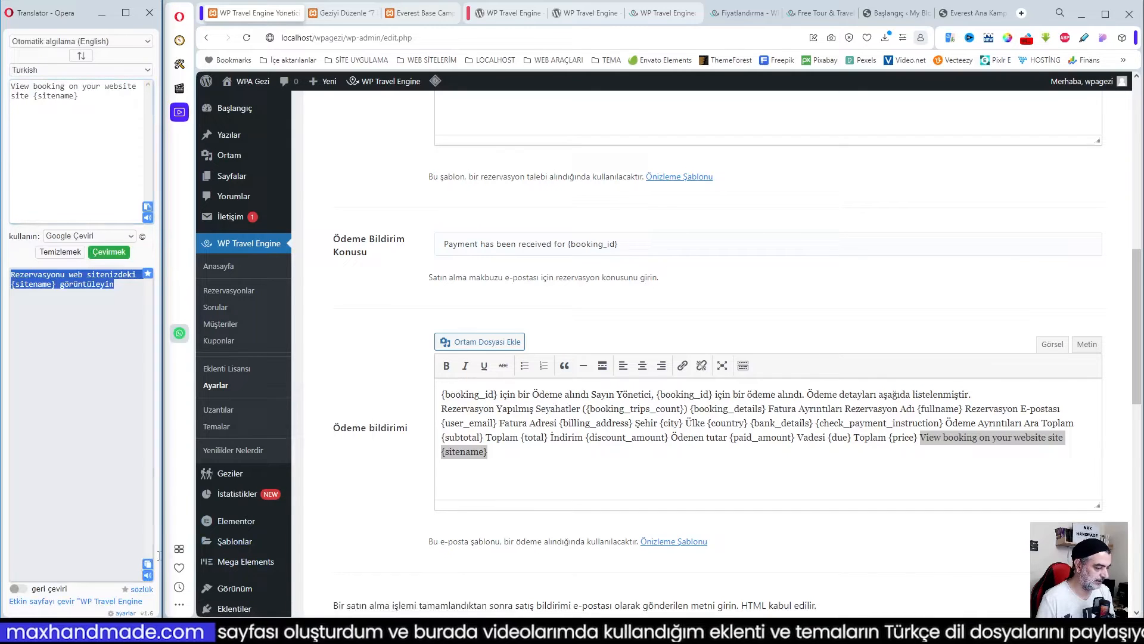
pyautogui.rightClick(953, 448)
pyautogui.click(988, 233)
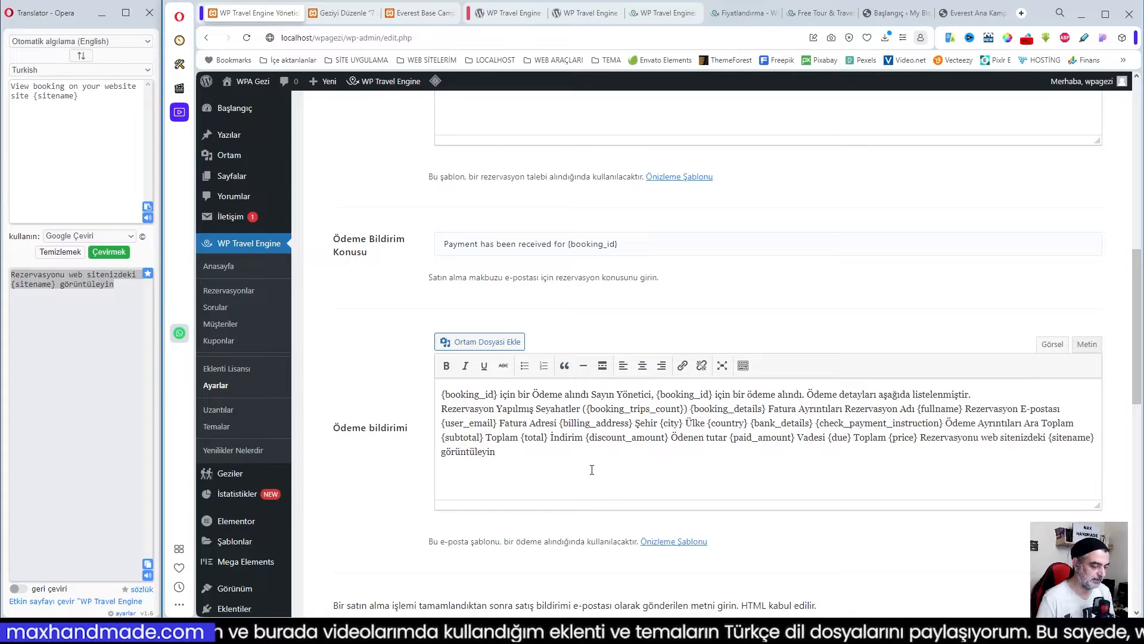
# - Check through the administrator email templates and save the settings
pyautogui.scroll(9, 597, 471)
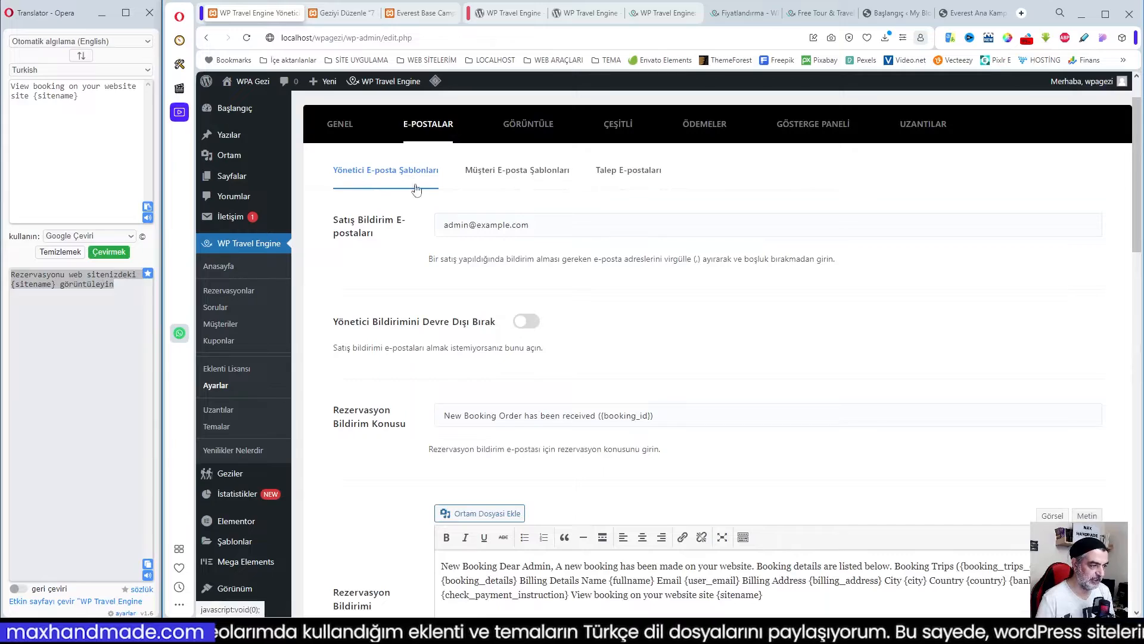
pyautogui.scroll(-5, 643, 546)
pyautogui.scroll(4, 644, 545)
pyautogui.scroll(1, 643, 542)
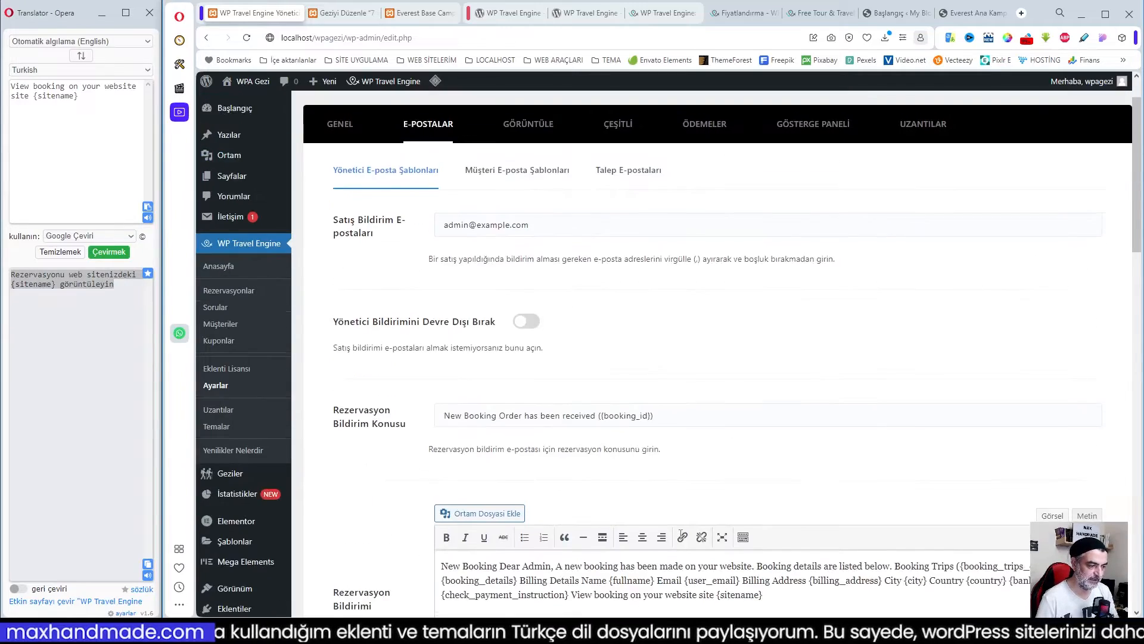
pyautogui.scroll(-4, 690, 541)
pyautogui.scroll(-19, 1008, 509)
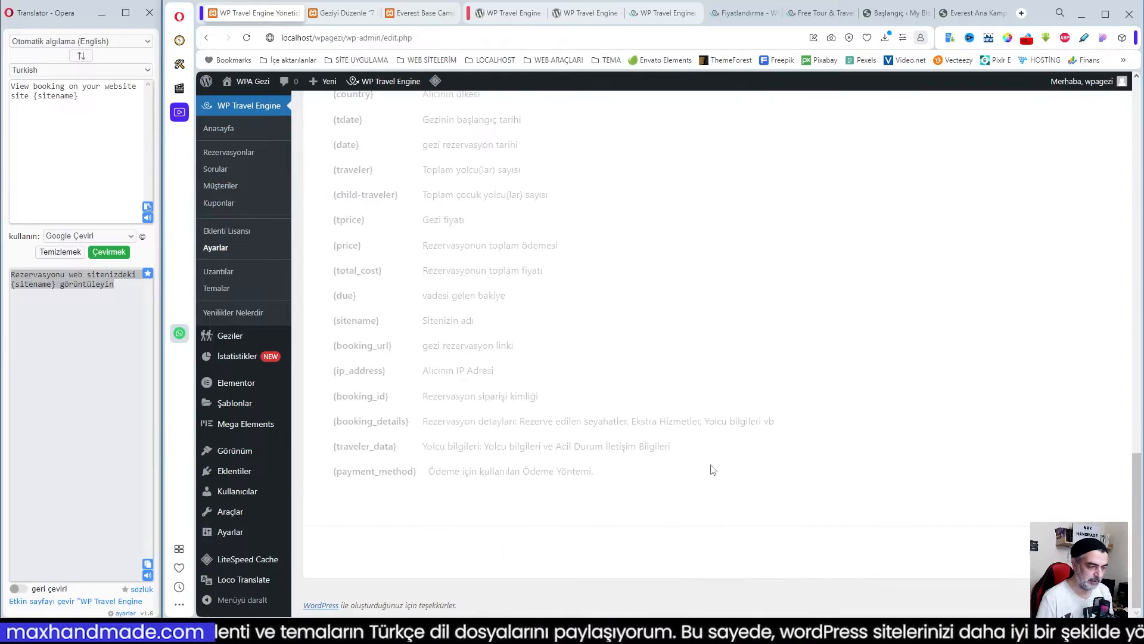
pyautogui.scroll(15, 631, 447)
pyautogui.scroll(10, 636, 440)
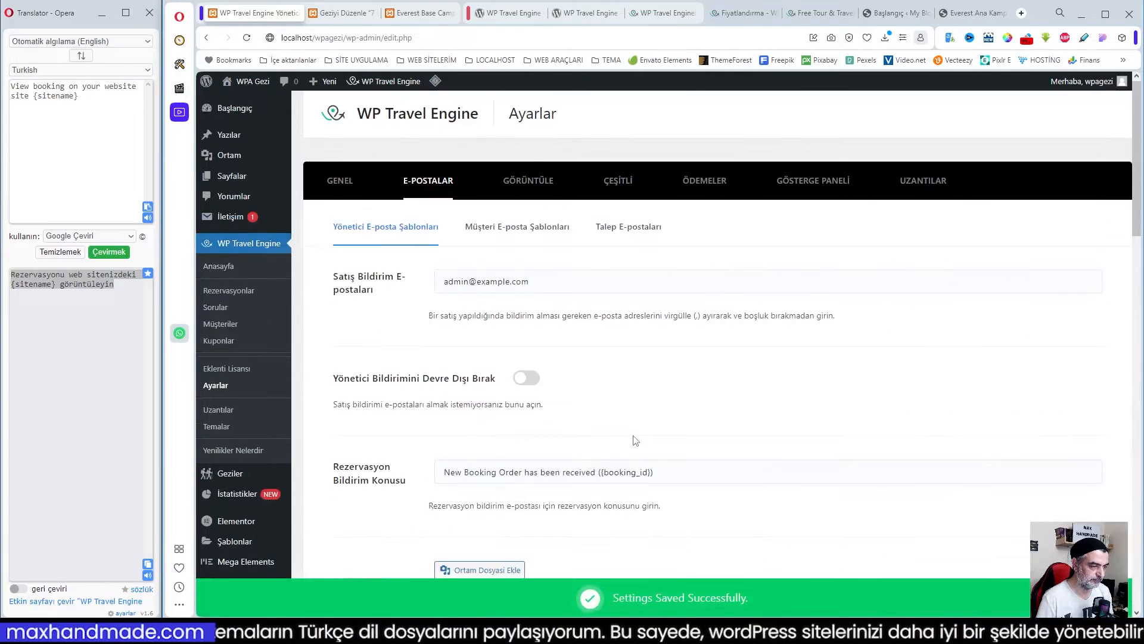
# - Open the customer email templates and review the sender fields, booking notification, purchase receipt and available template tags
pyautogui.click(508, 233)
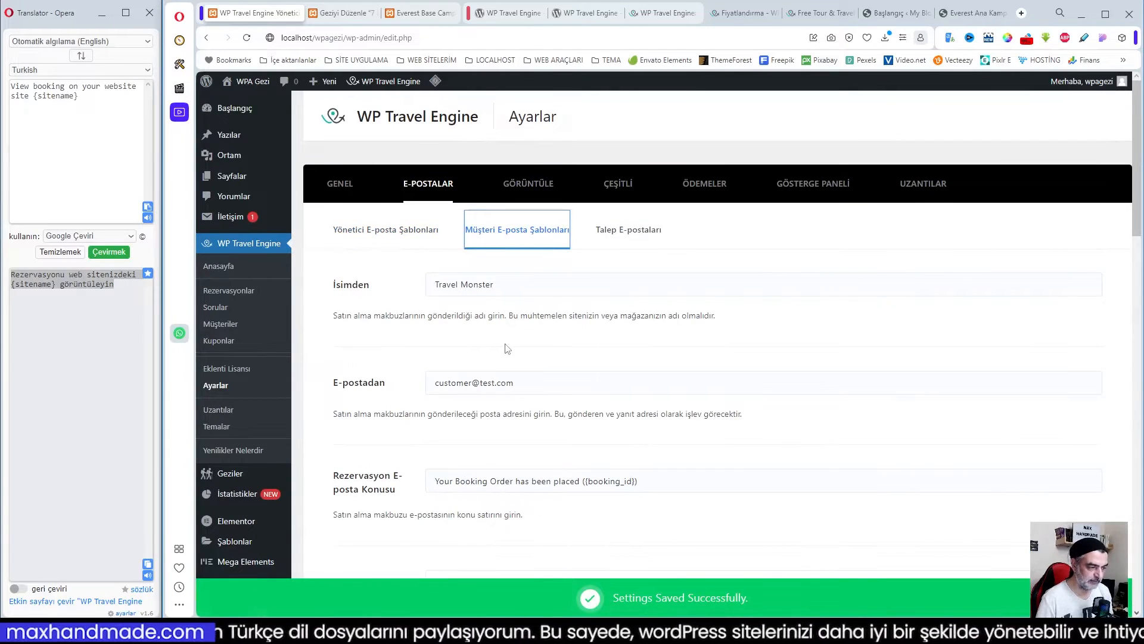
pyautogui.scroll(-9, 507, 348)
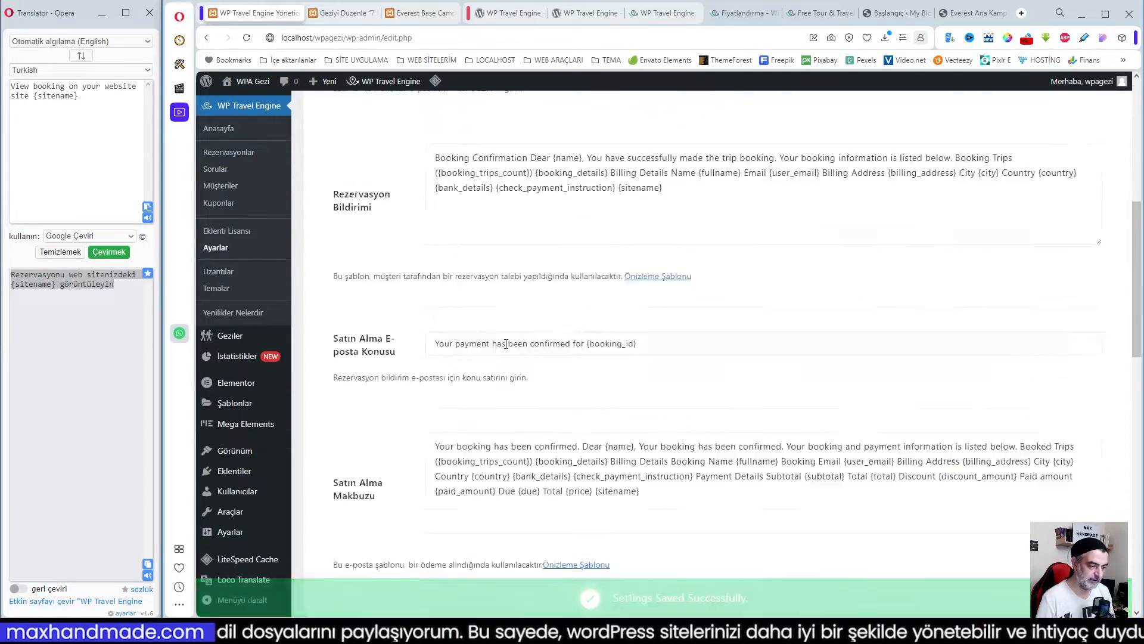
pyautogui.scroll(5, 506, 344)
pyautogui.scroll(-8, 506, 345)
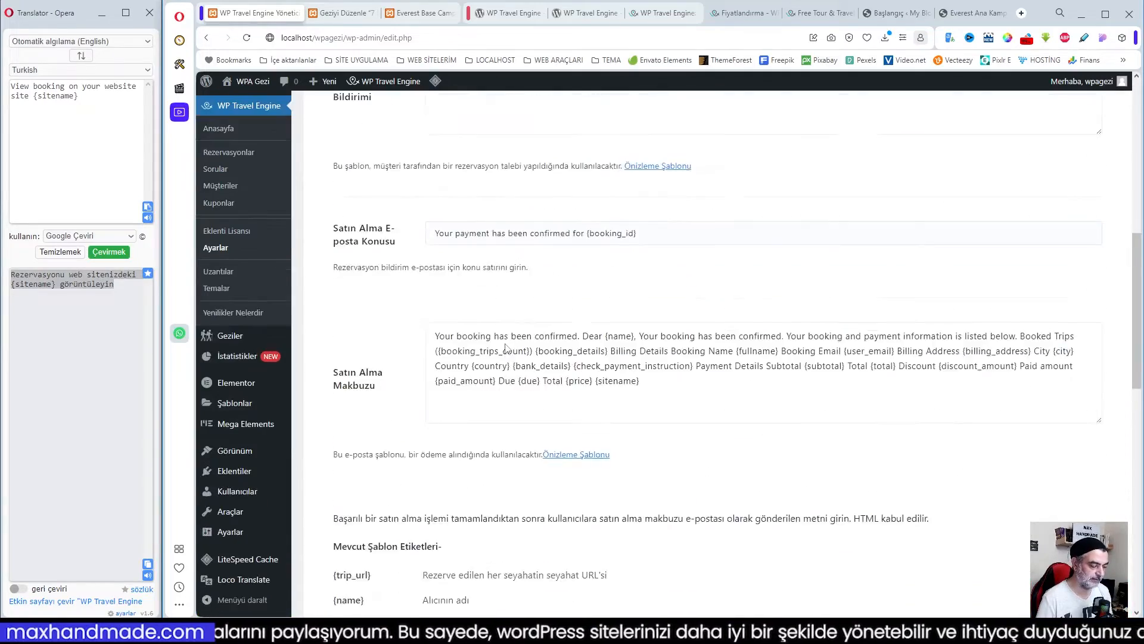
pyautogui.scroll(-6, 507, 348)
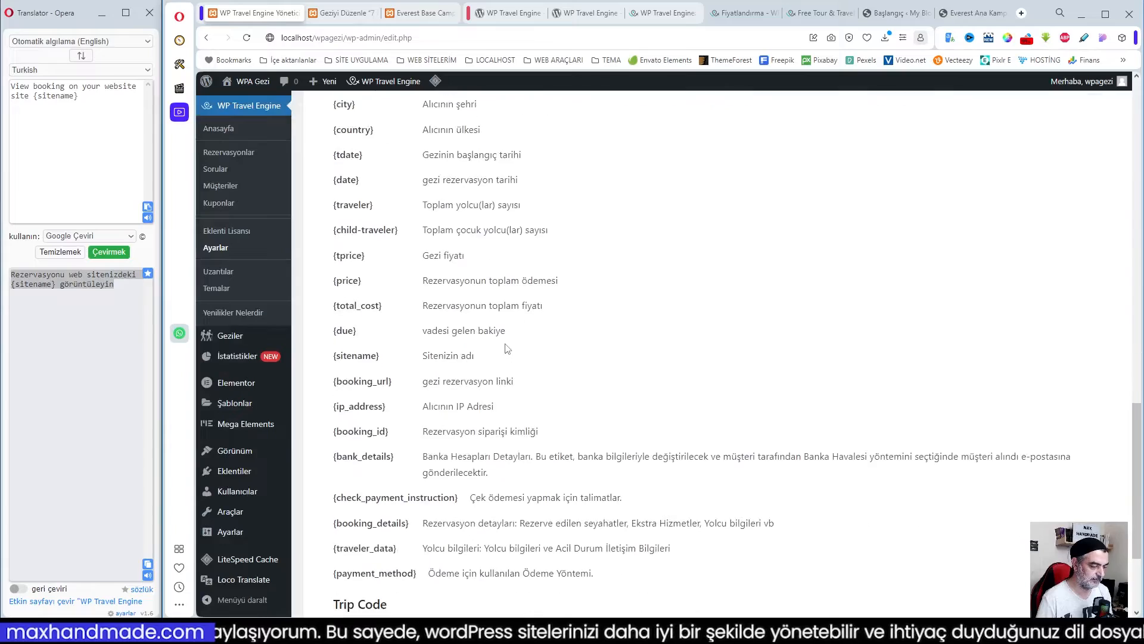
pyautogui.scroll(-2, 507, 349)
pyautogui.scroll(8, 525, 339)
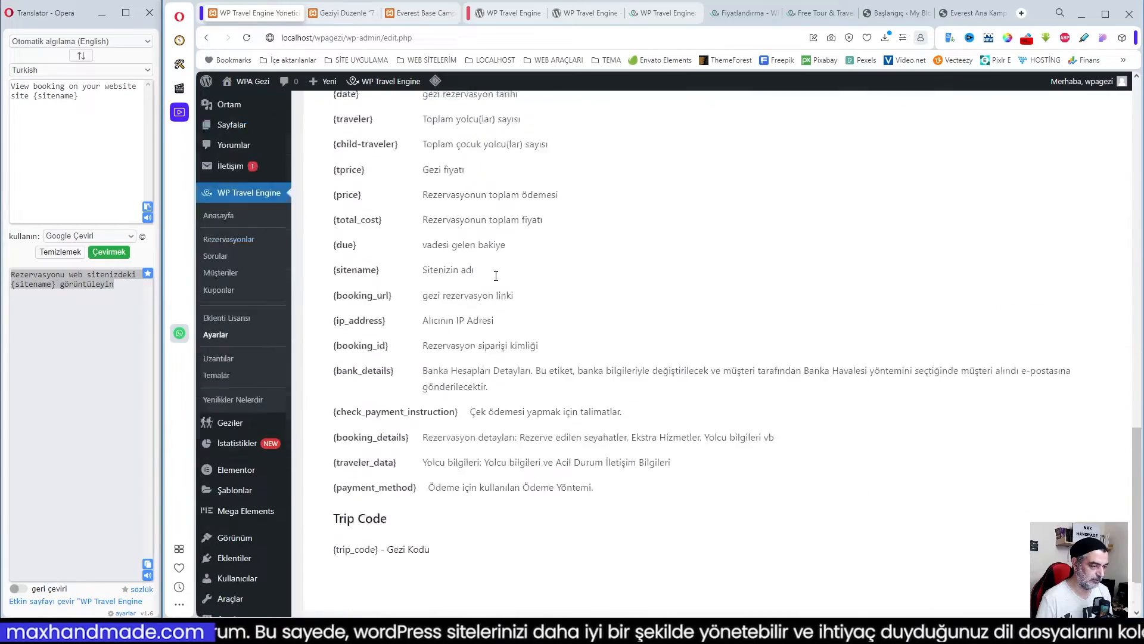
pyautogui.scroll(10, 549, 329)
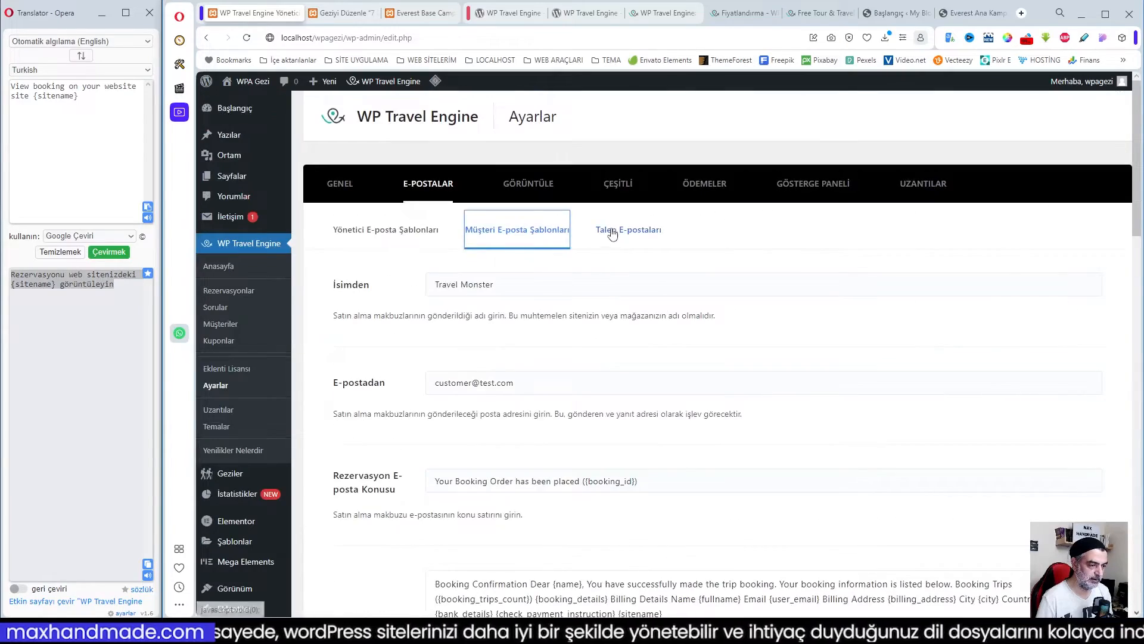
# - Open the enquiry email settings, and examine the enquiry form on the Everest Ana Kamp Yürüyüşü demo trip page
pyautogui.click(610, 229)
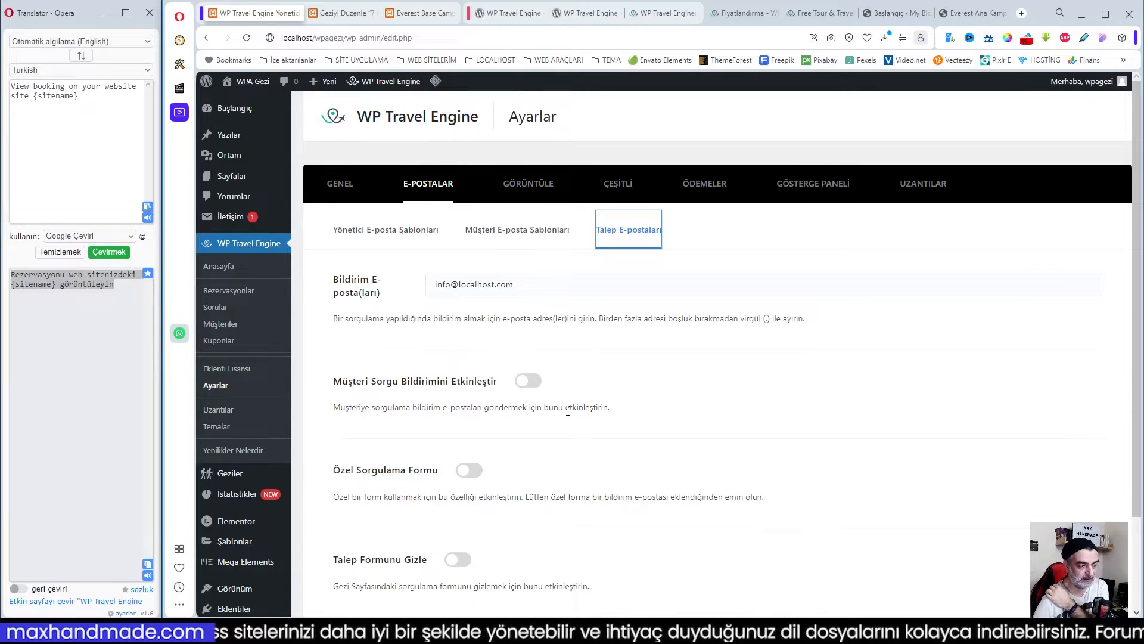
pyautogui.click(969, 13)
pyautogui.scroll(-6, 598, 390)
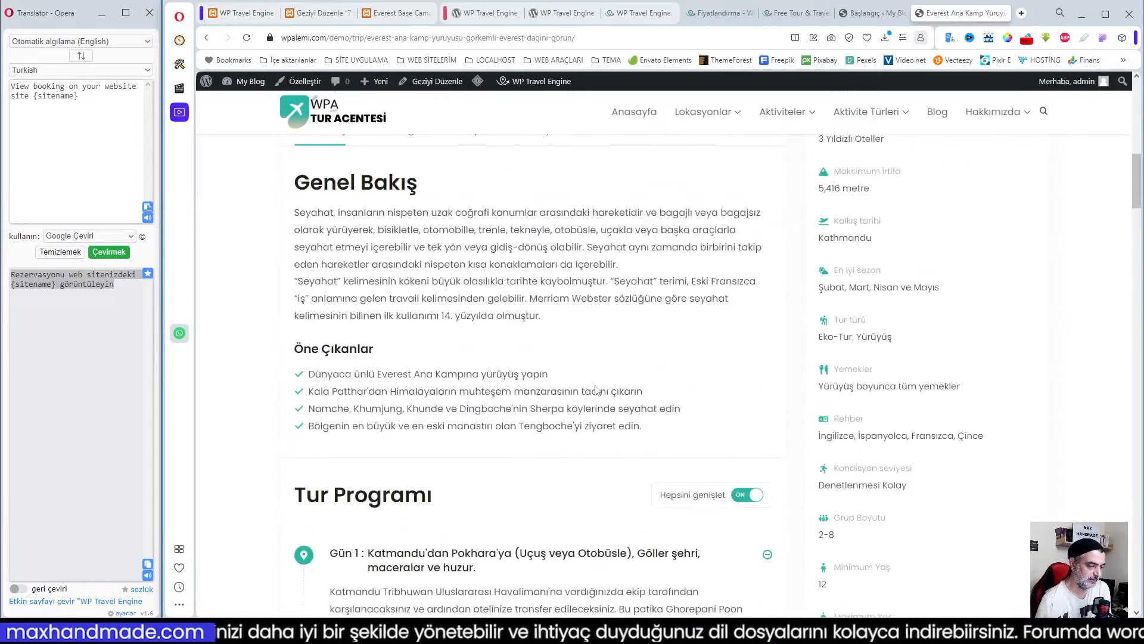
pyautogui.scroll(-15, 596, 390)
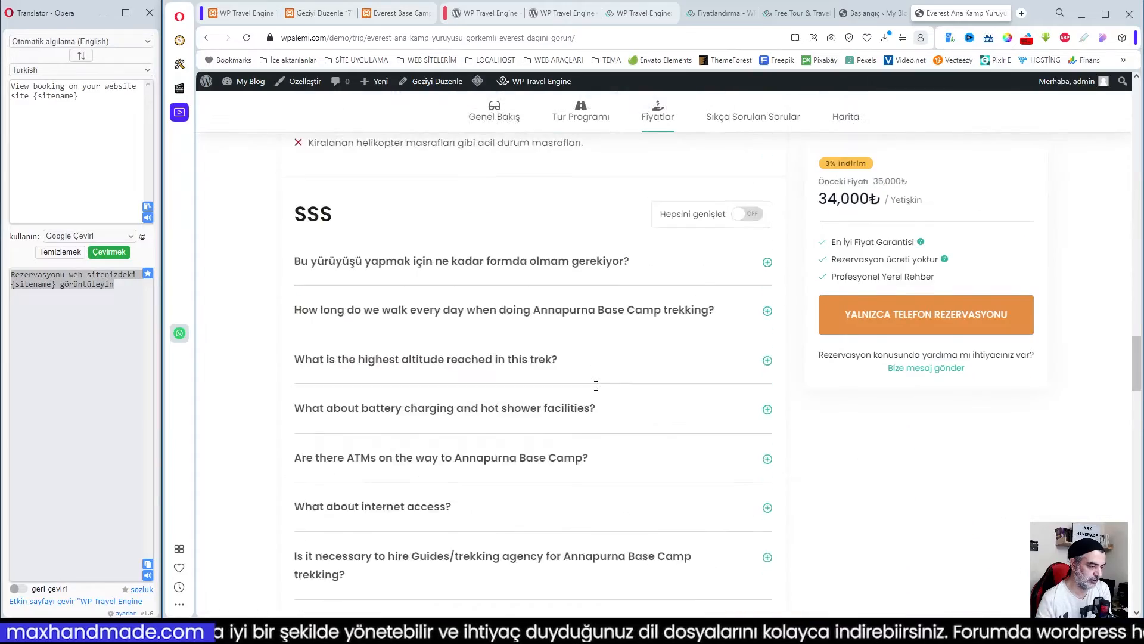
pyautogui.scroll(-10, 596, 386)
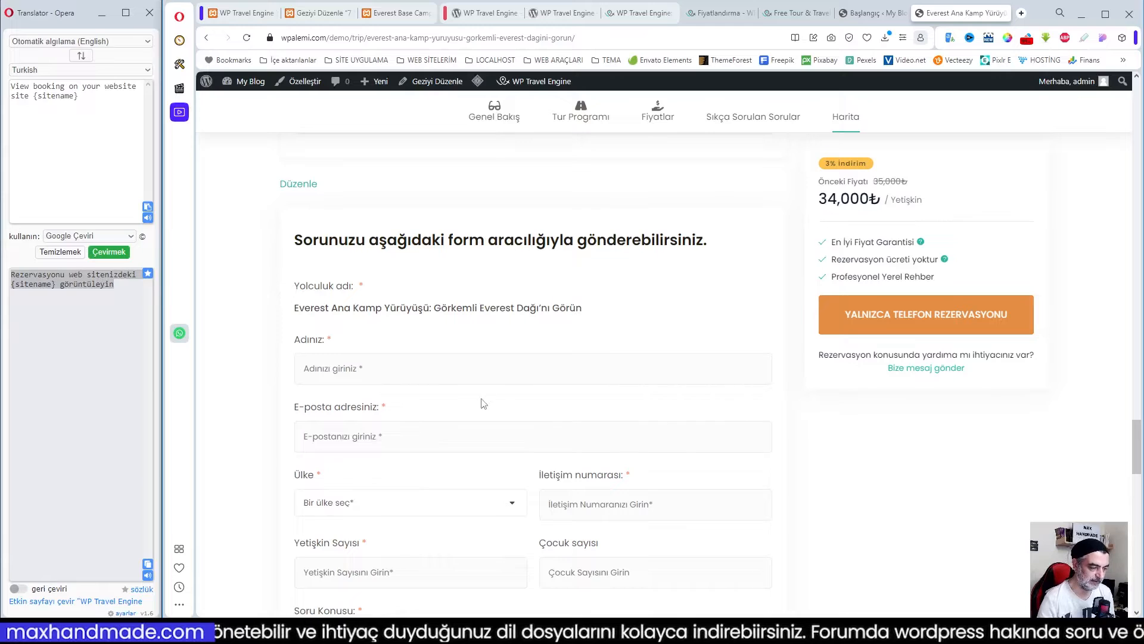
pyautogui.scroll(-2, 483, 404)
pyautogui.scroll(-2, 375, 494)
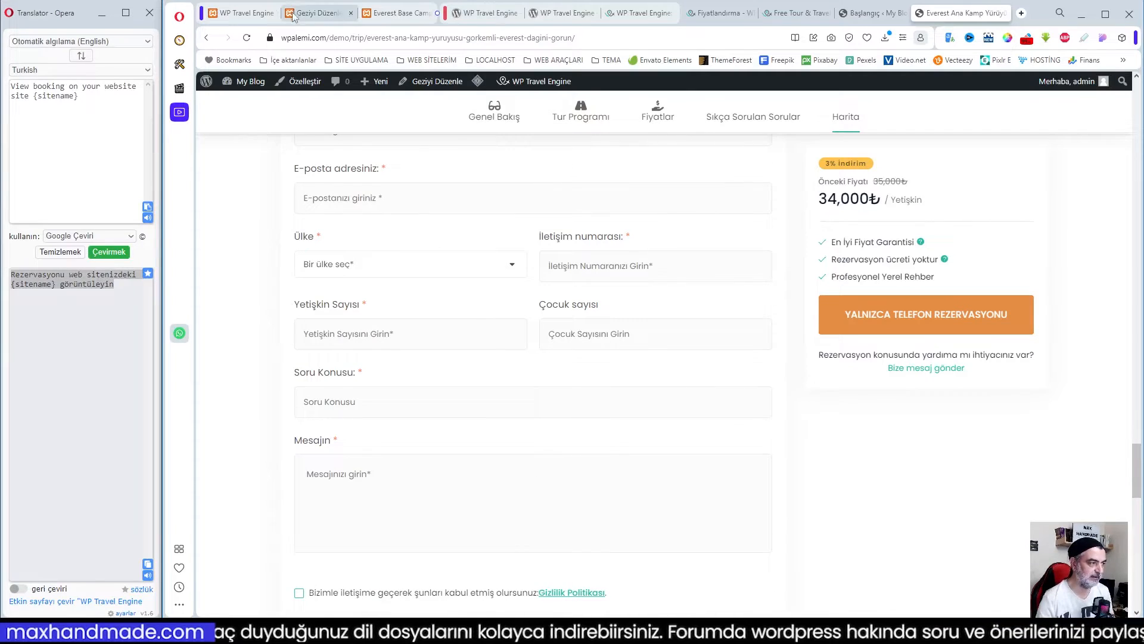
# - Return to the enquiry email settings and review the notification address, customer notification, custom form and form hiding options
pyautogui.click(242, 16)
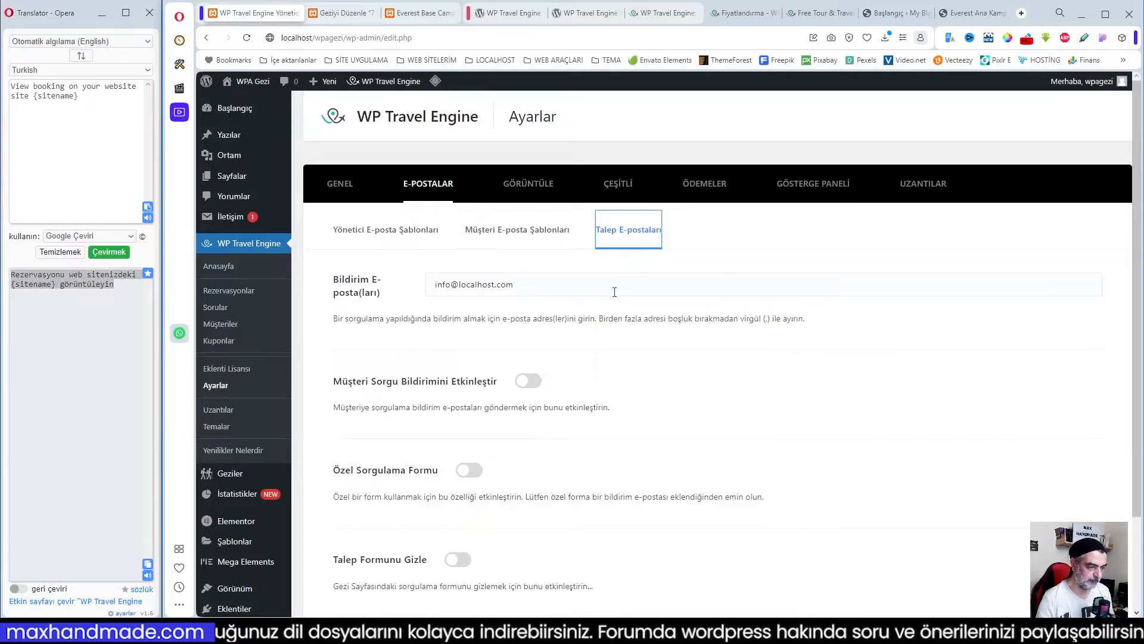
pyautogui.scroll(-2, 615, 292)
pyautogui.scroll(2, 606, 313)
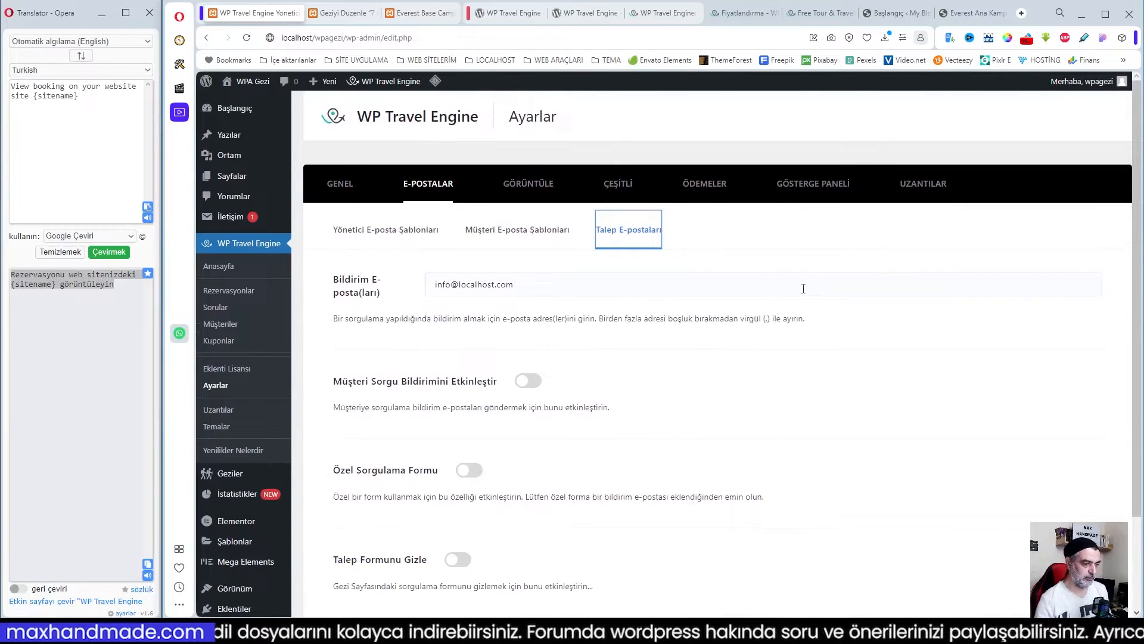
pyautogui.scroll(-2, 803, 289)
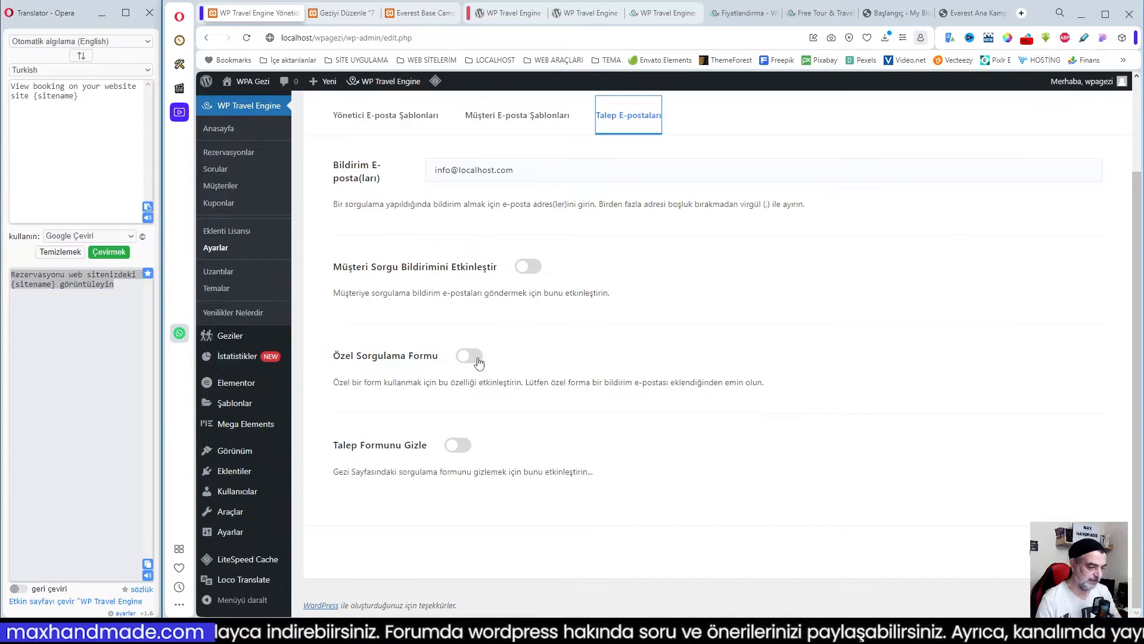
pyautogui.scroll(2, 523, 246)
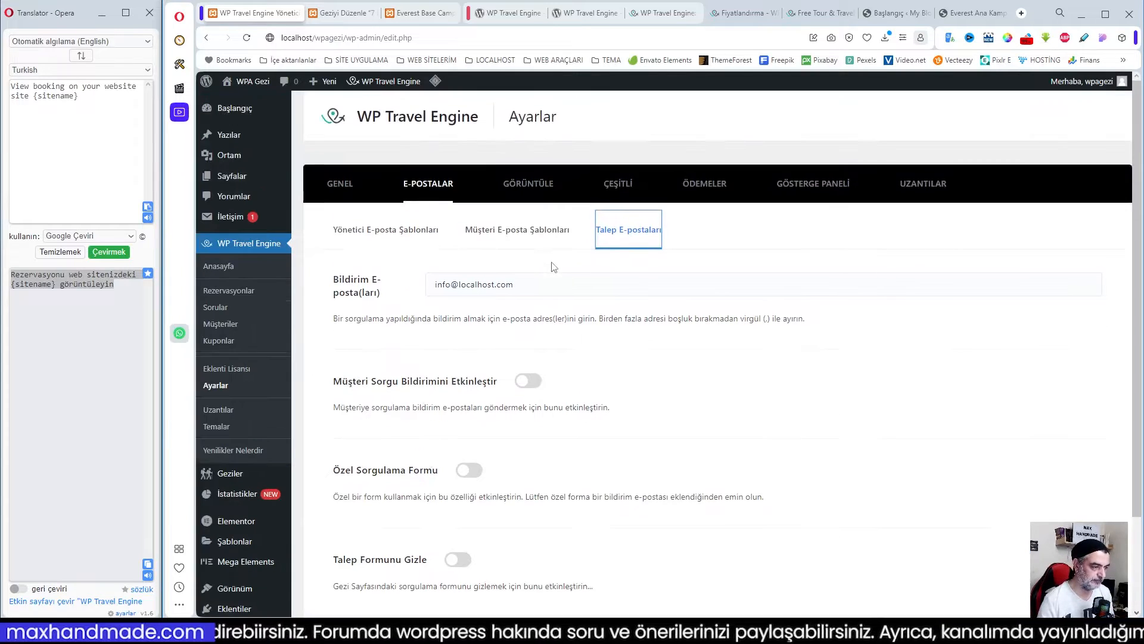
# - Open the display settings and review the trip card options for the new layout, slider, featured tag, wishlist, map and difficulty
pyautogui.click(534, 186)
pyautogui.scroll(-1, 484, 305)
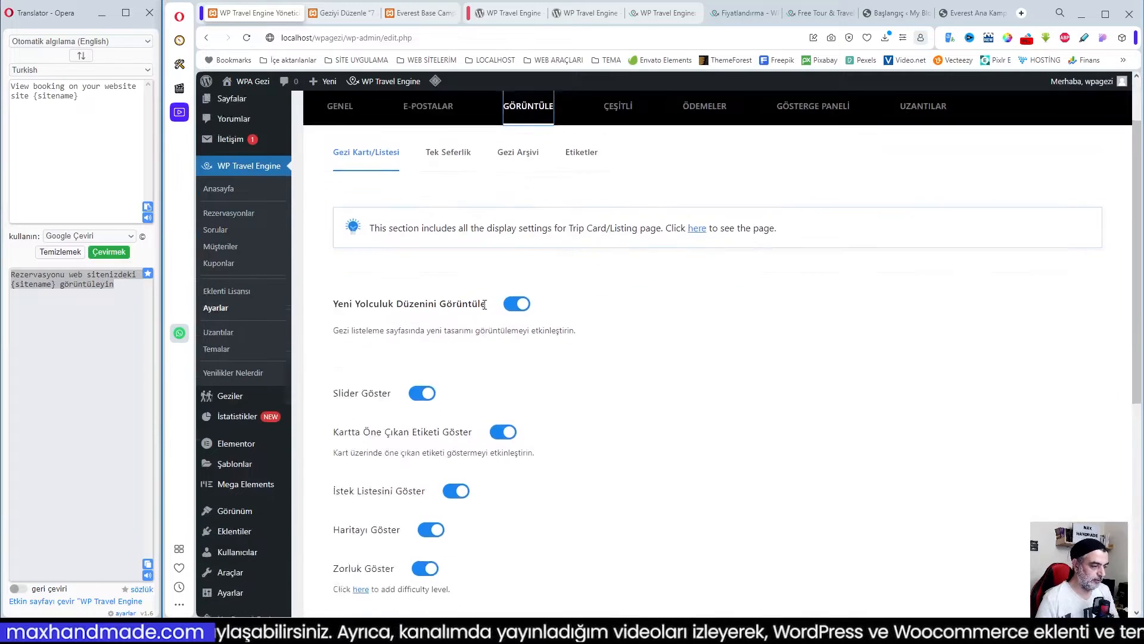
pyautogui.scroll(-1, 495, 305)
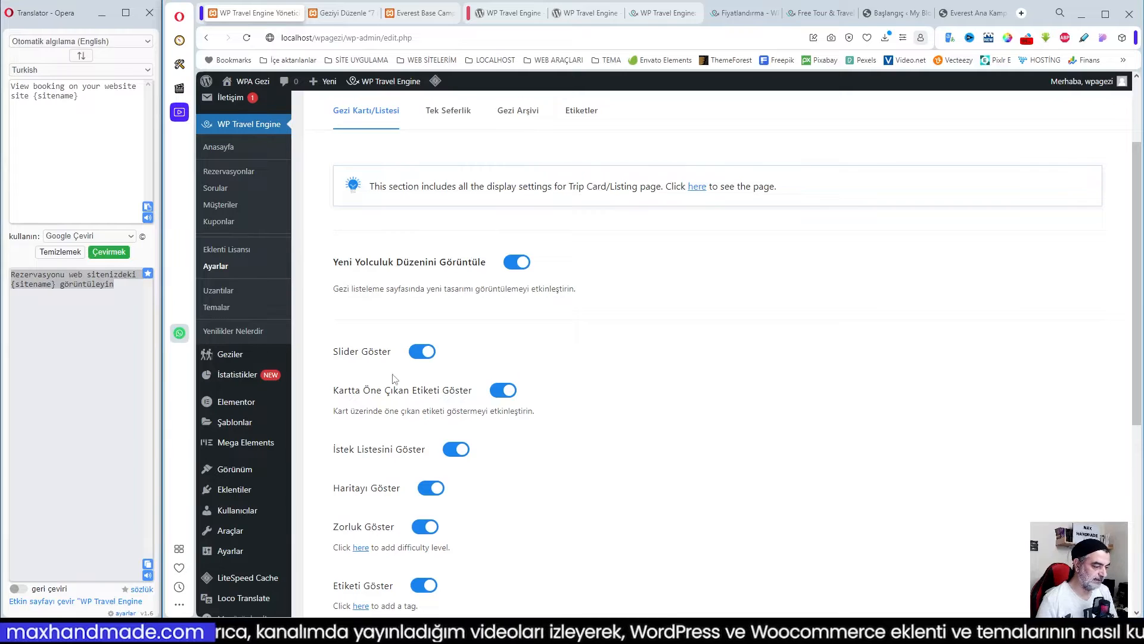
pyautogui.scroll(-1, 478, 375)
pyautogui.scroll(3, 555, 376)
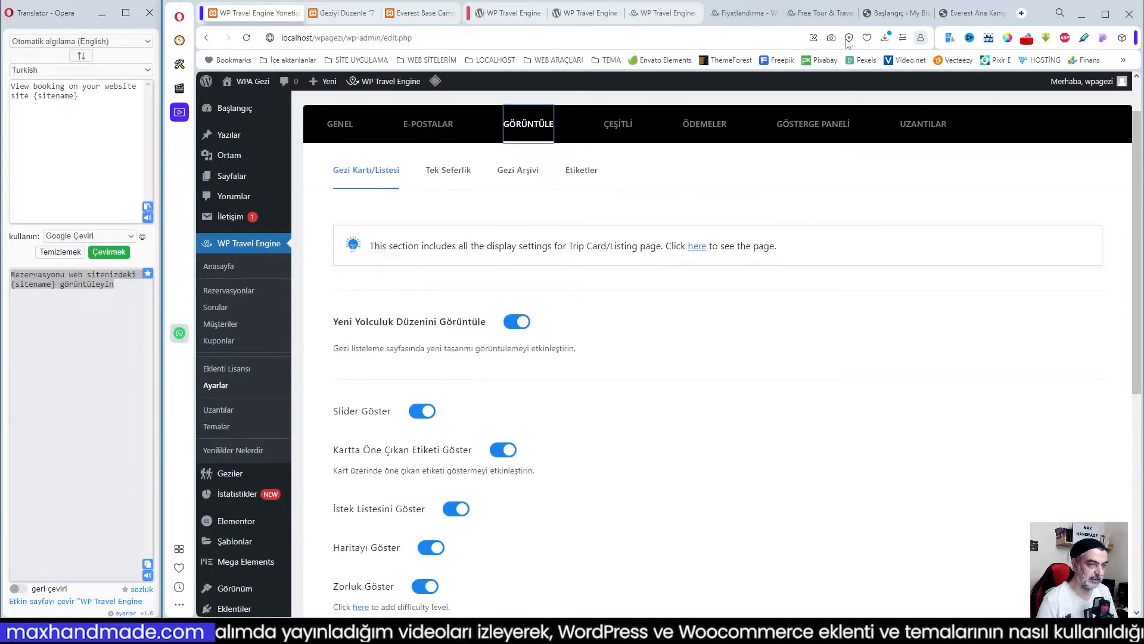
# - Switch back to the Everest Ana Kamp Yürüyüşü demo trip page, go to its header and reload the page
pyautogui.click(976, 13)
pyautogui.scroll(7, 607, 207)
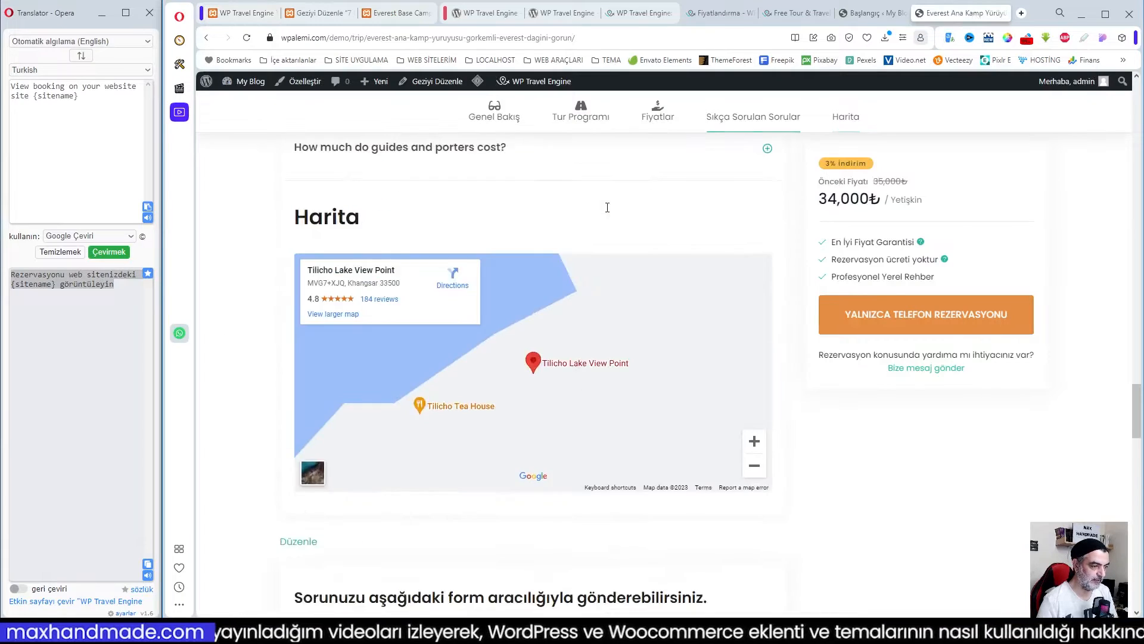
pyautogui.scroll(5, 607, 207)
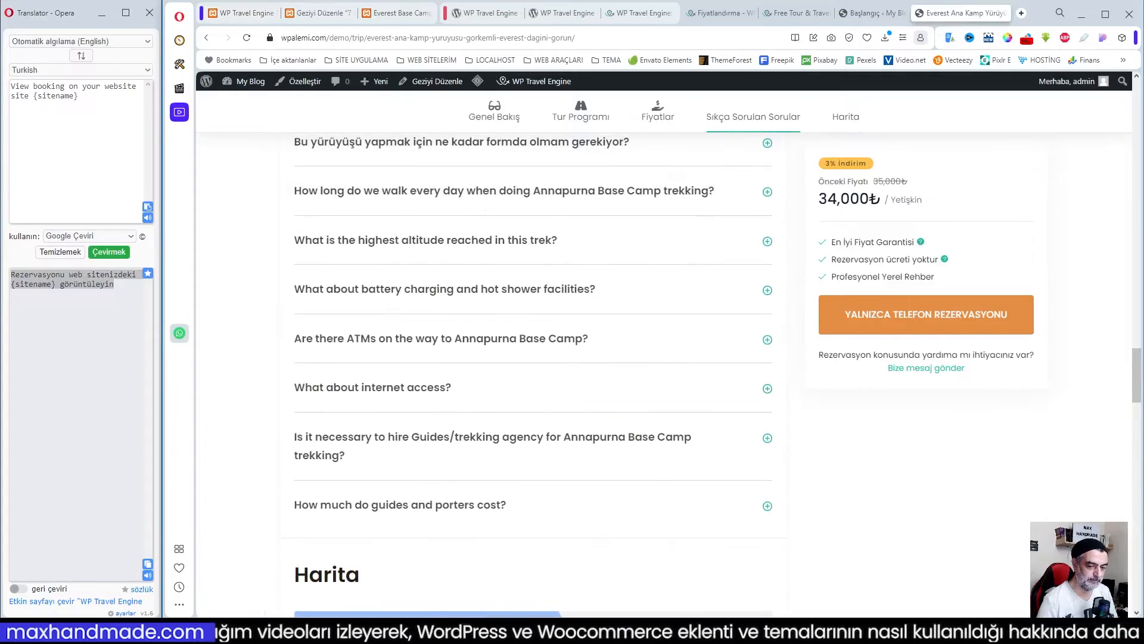
pyautogui.scroll(15, 574, 218)
pyautogui.press('F5')
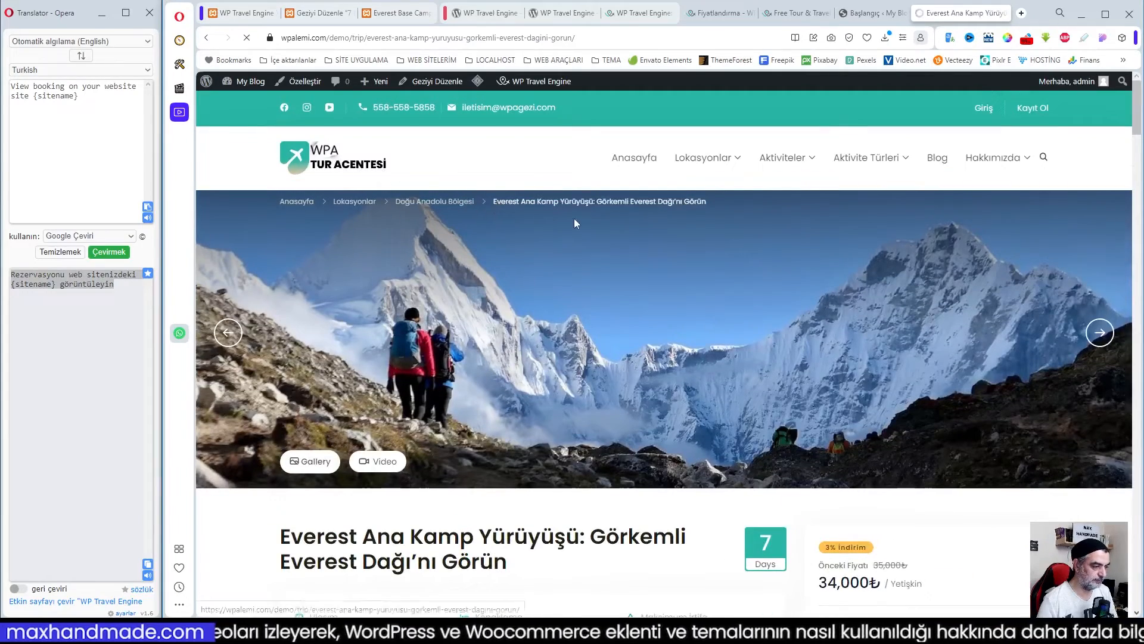
# - Examine the popular tour cards on the demo home page, and return to the display settings to read the new trip layout description
pyautogui.scroll(-9, 619, 310)
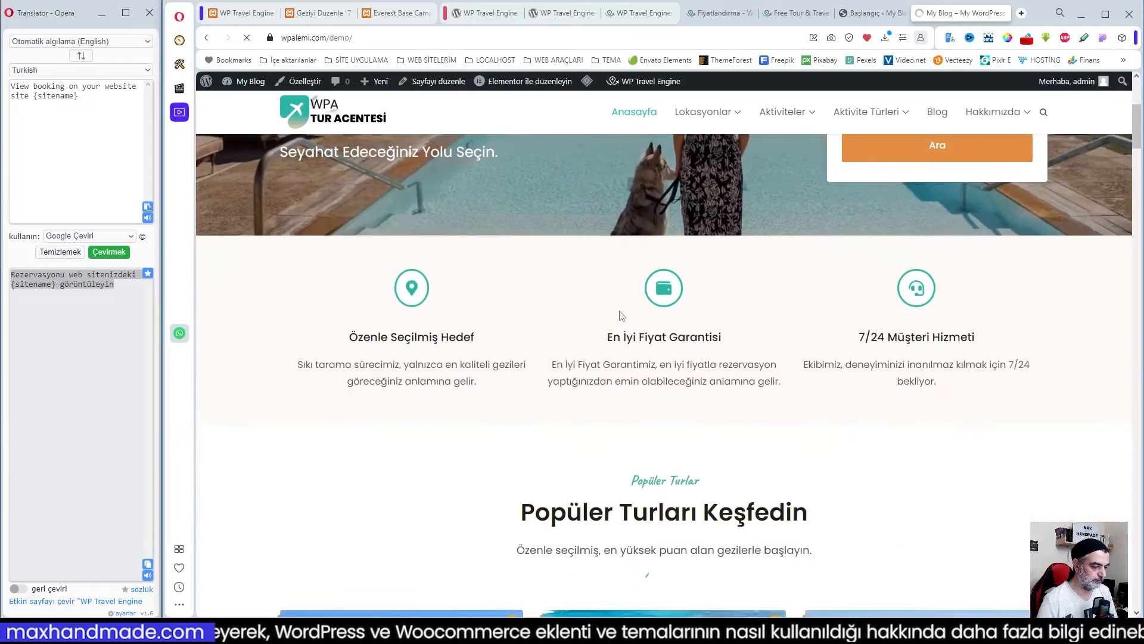
pyautogui.scroll(-5, 623, 314)
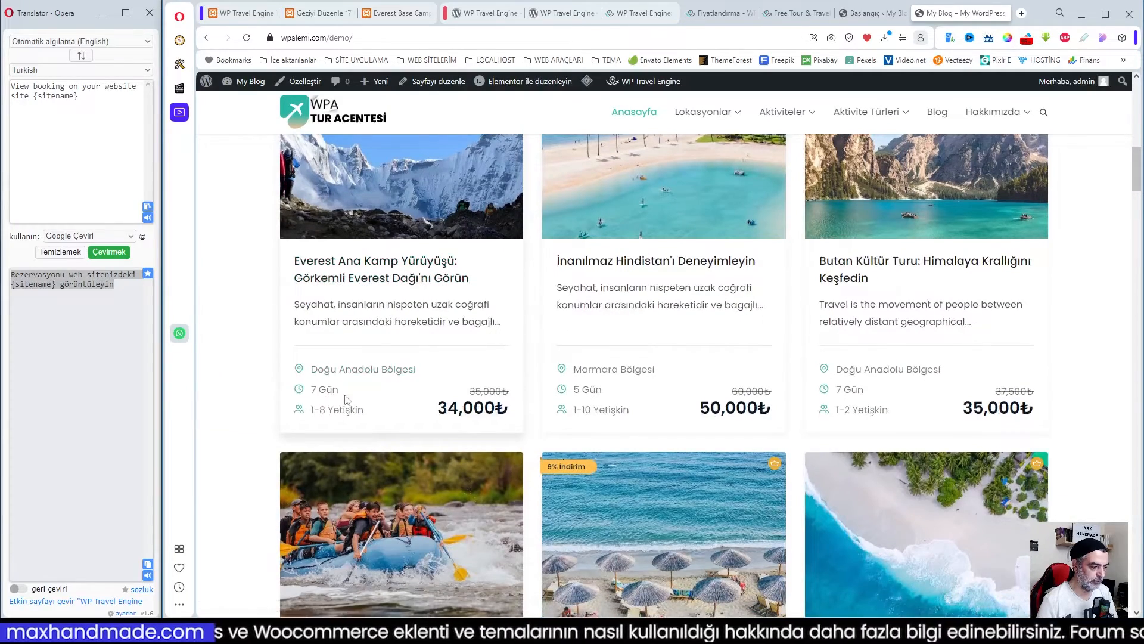
pyautogui.click(245, 13)
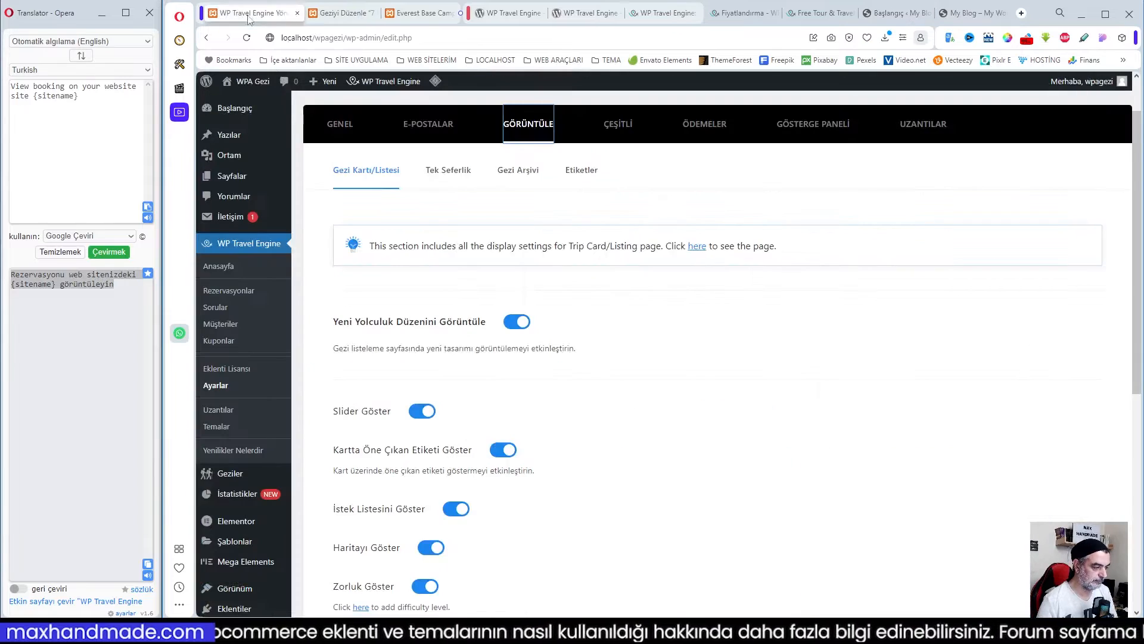
pyautogui.scroll(-2, 571, 310)
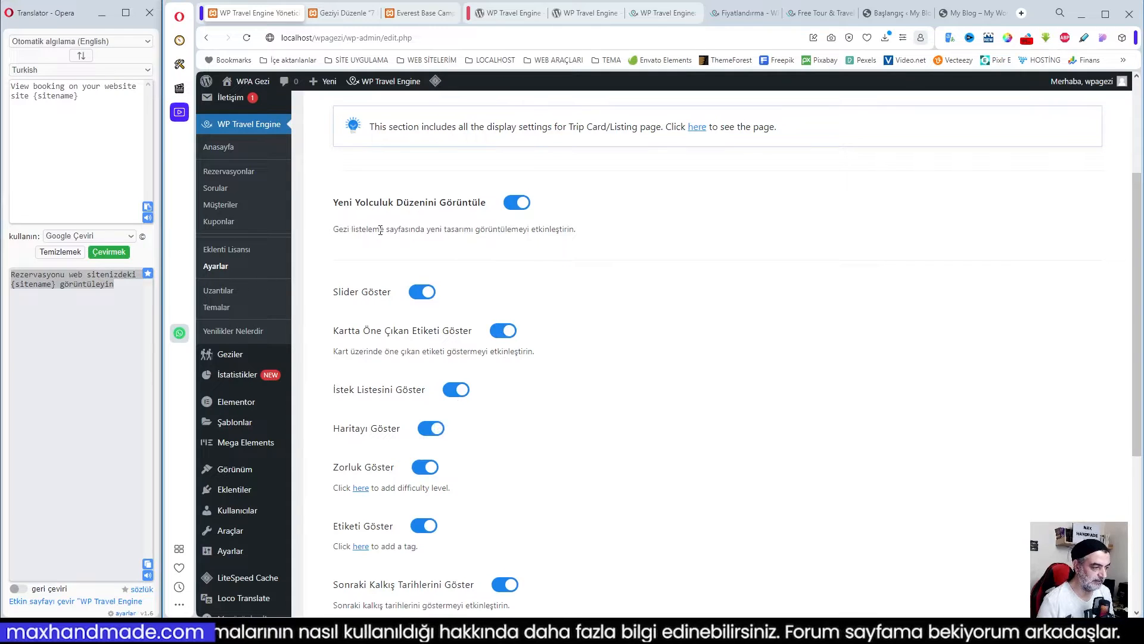
pyautogui.moveTo(341, 230); pyautogui.dragTo(582, 236)
# - Run an unfiltered trip search from the local site's home page and compare the resulting trip cards with the card display settings
pyautogui.click(413, 16)
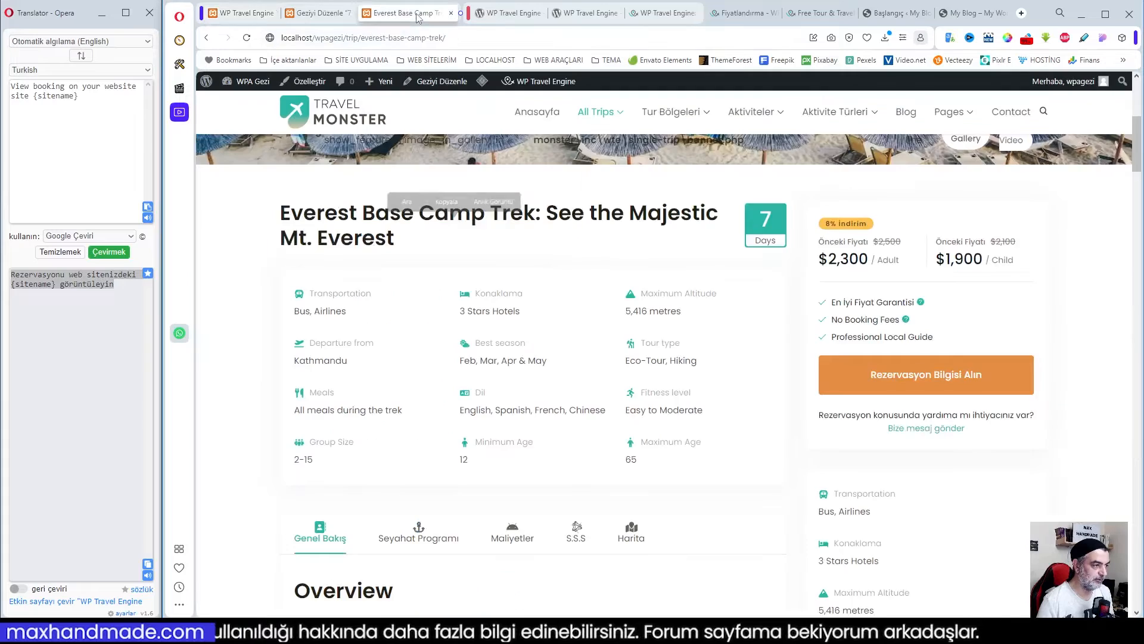
pyautogui.press('F5')
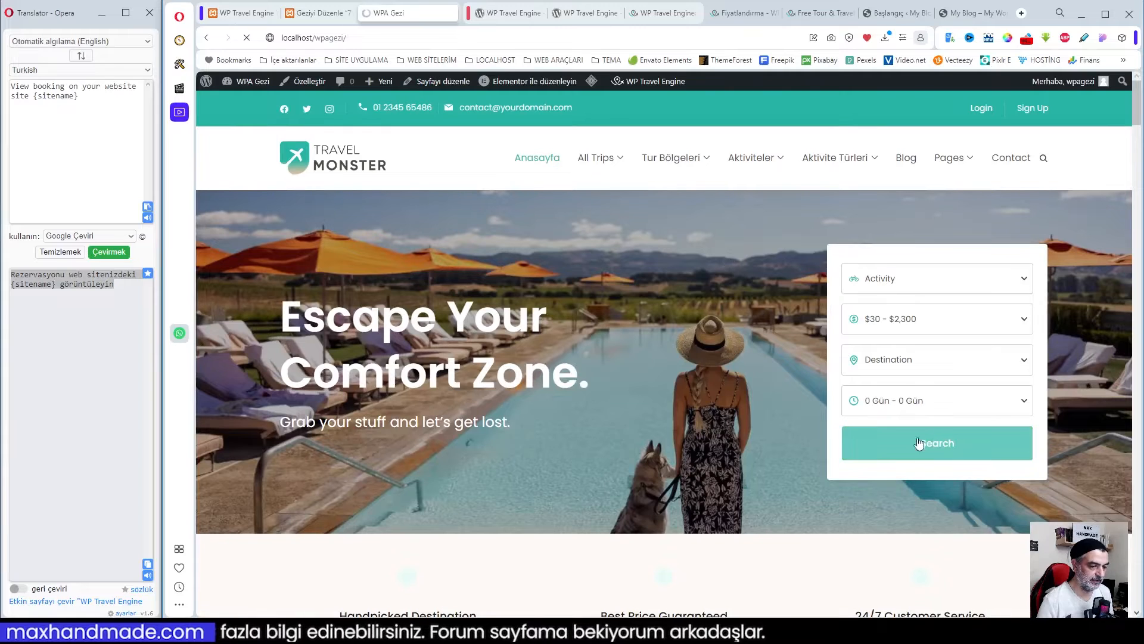
pyautogui.click(938, 444)
pyautogui.scroll(-5, 701, 407)
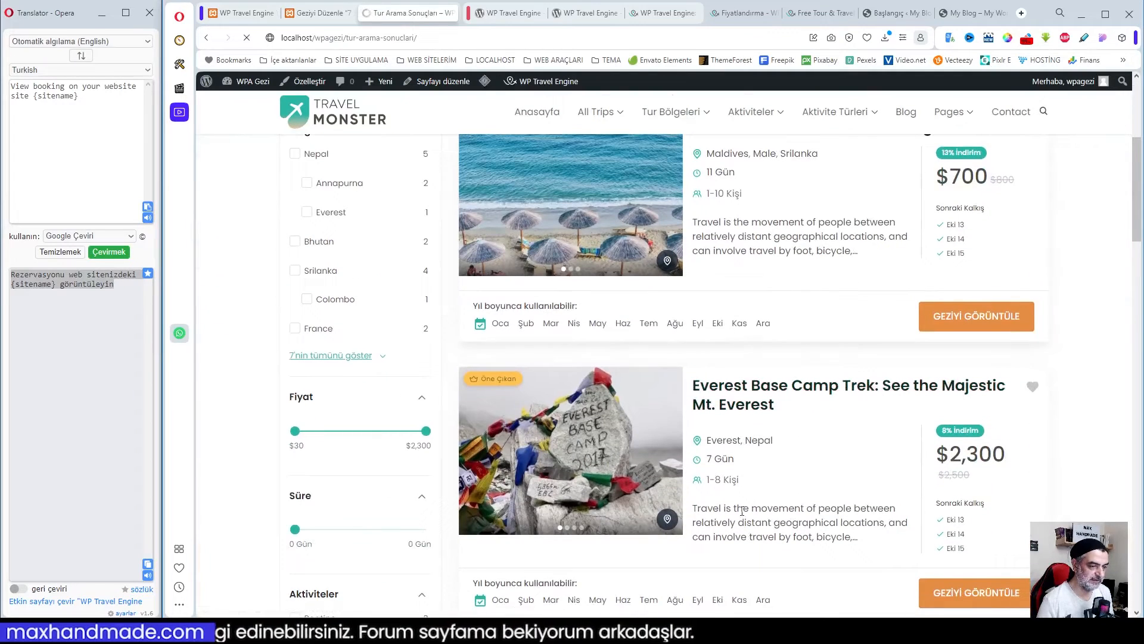
pyautogui.click(233, 13)
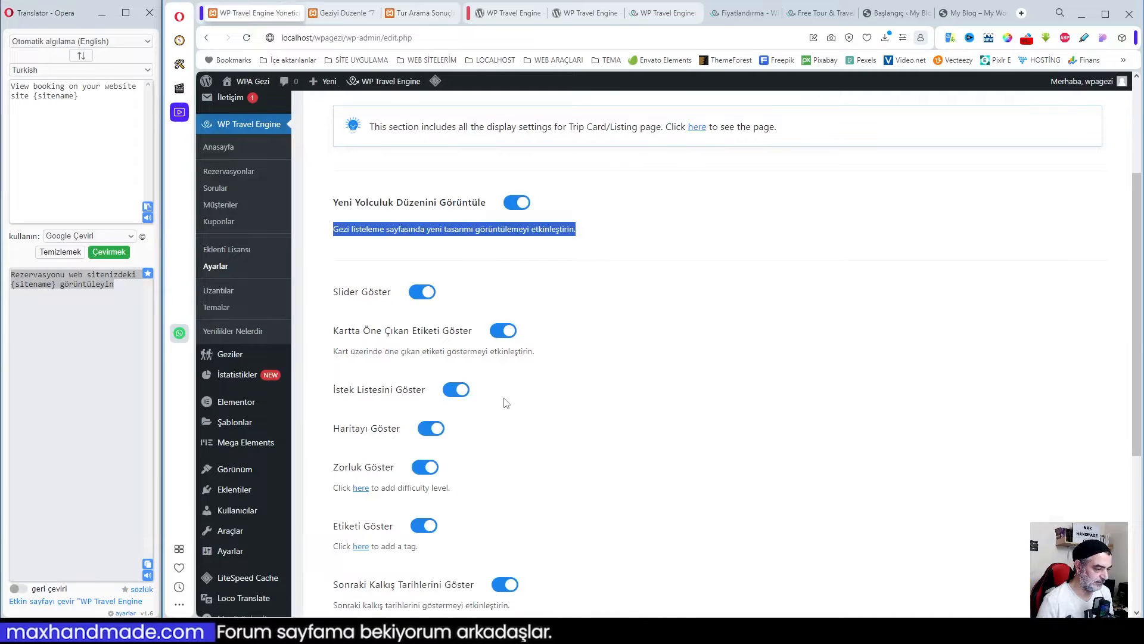
pyautogui.hotkey('ctrl', 'Tab')
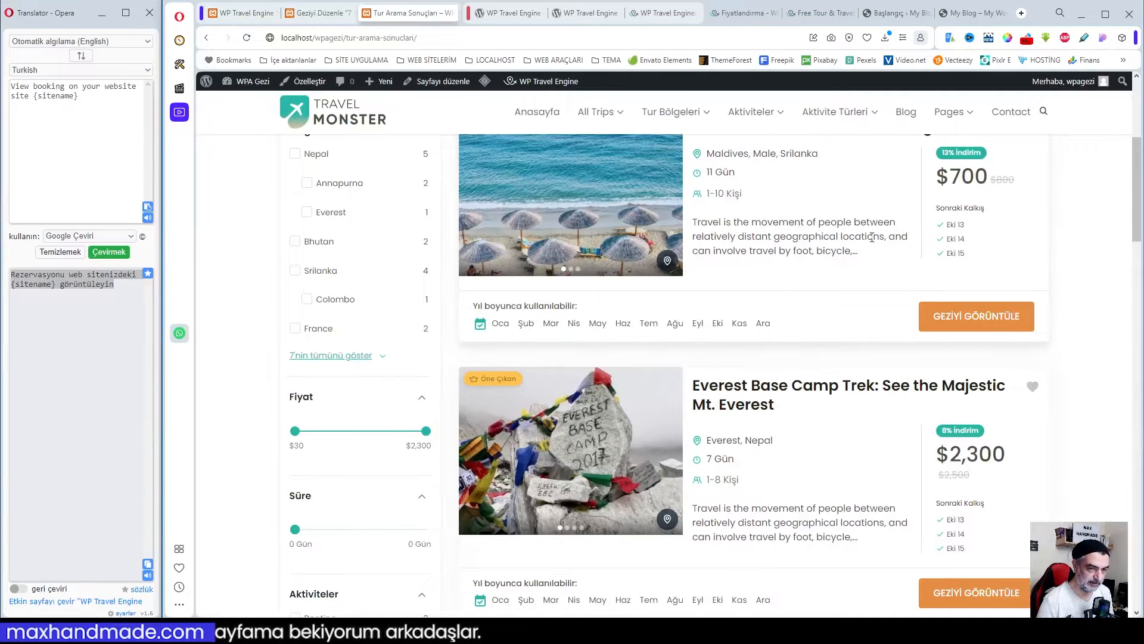
pyautogui.scroll(1, 872, 237)
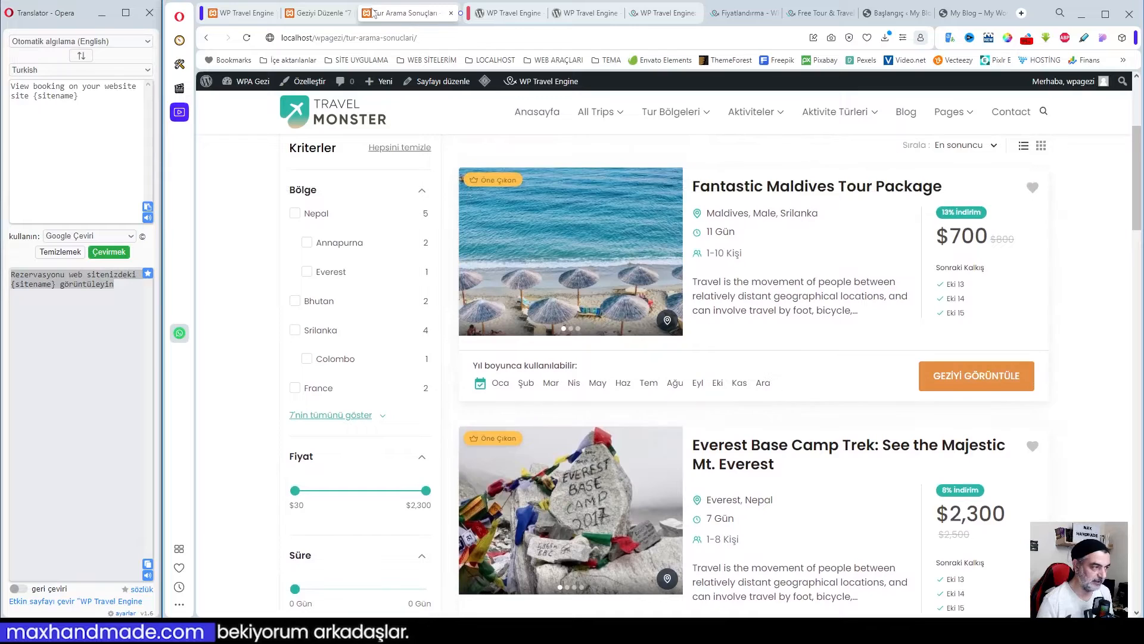
# - Turn off the wishlist display for trip cards, save the settings and reload the tour search results page
pyautogui.click(269, 10)
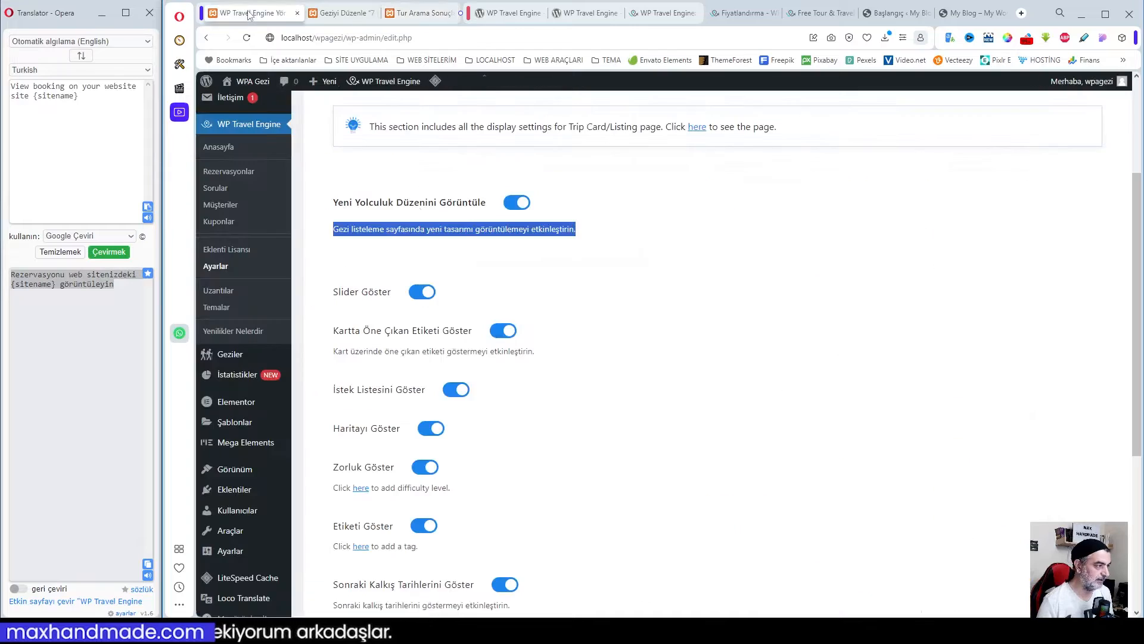
pyautogui.click(456, 389)
pyautogui.scroll(-5, 575, 398)
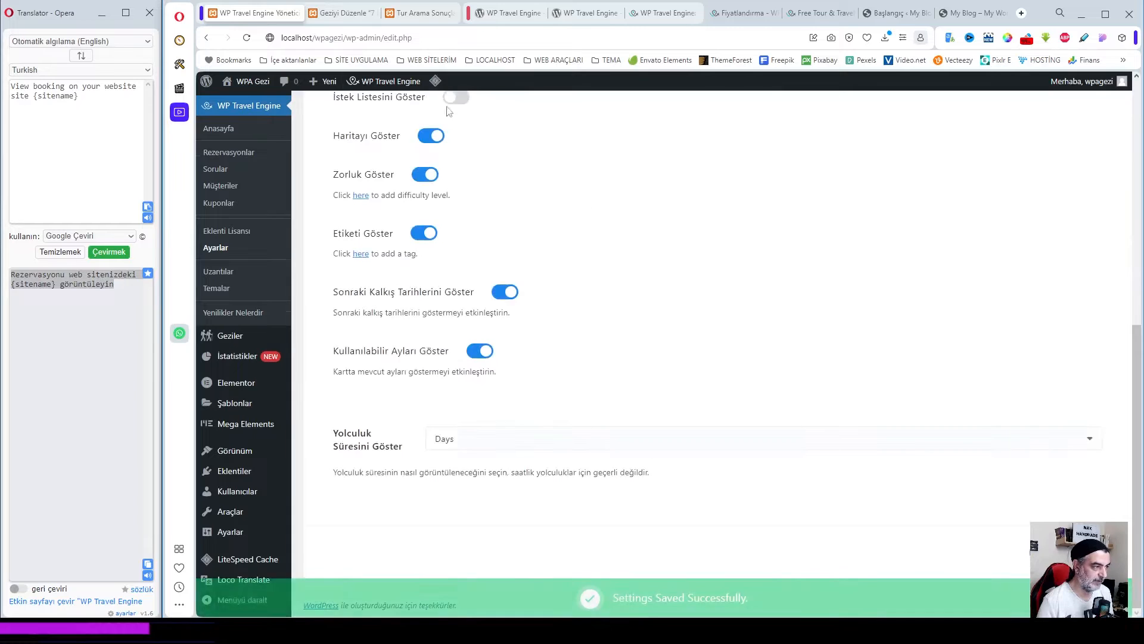
pyautogui.click(405, 13)
pyautogui.press('F5')
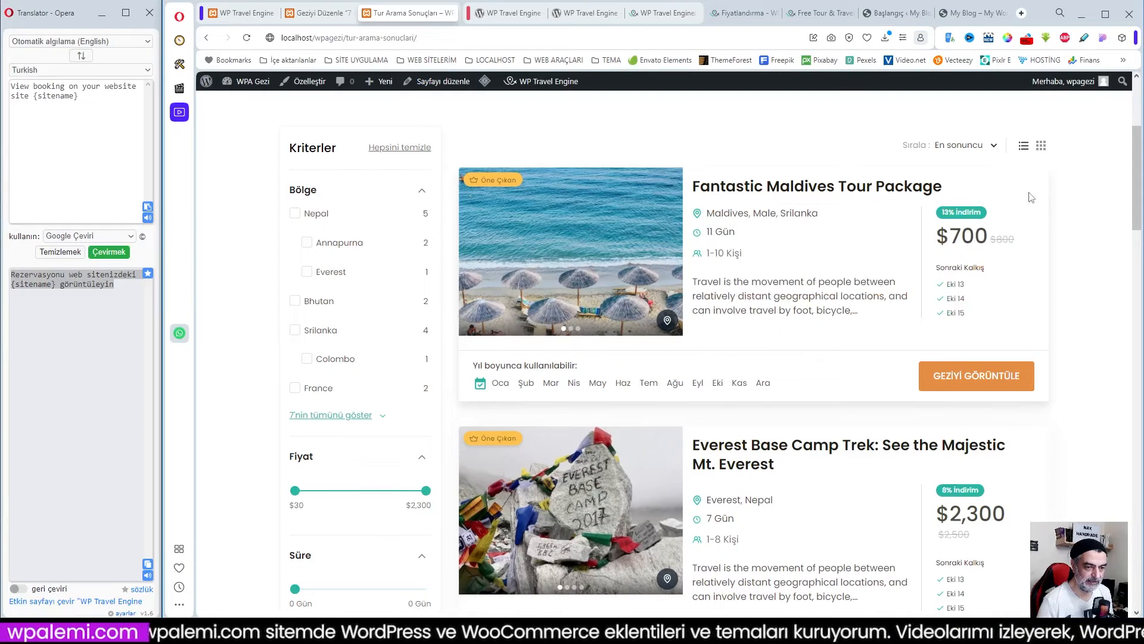
# - Return to the trip card display settings and turn the wishlist display back on
pyautogui.click(244, 12)
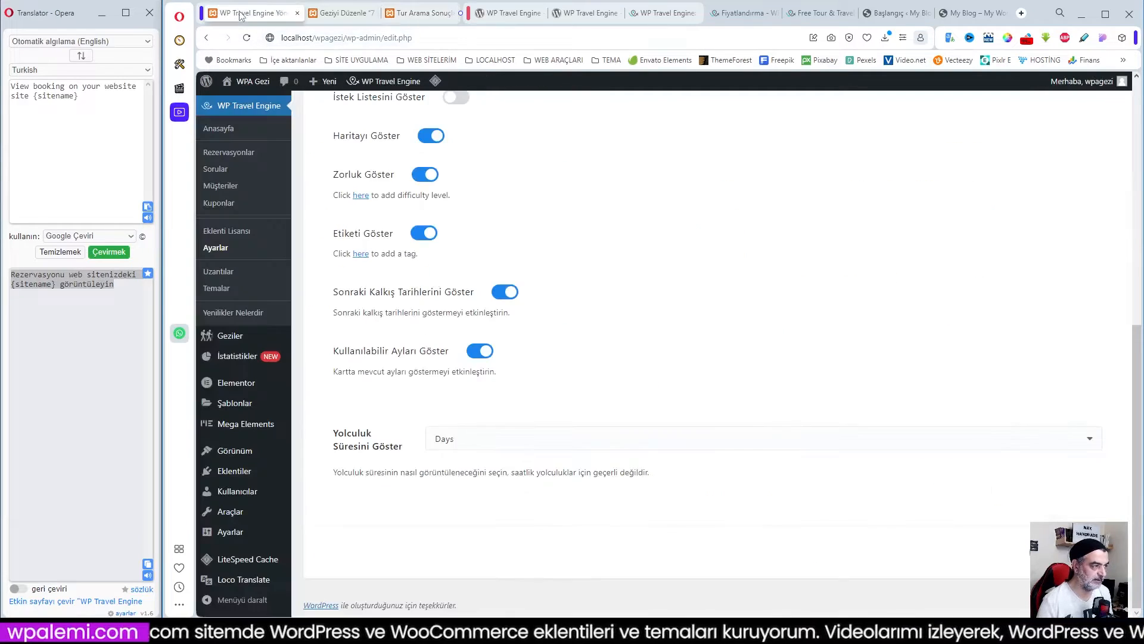
pyautogui.scroll(2, 521, 291)
pyautogui.click(458, 217)
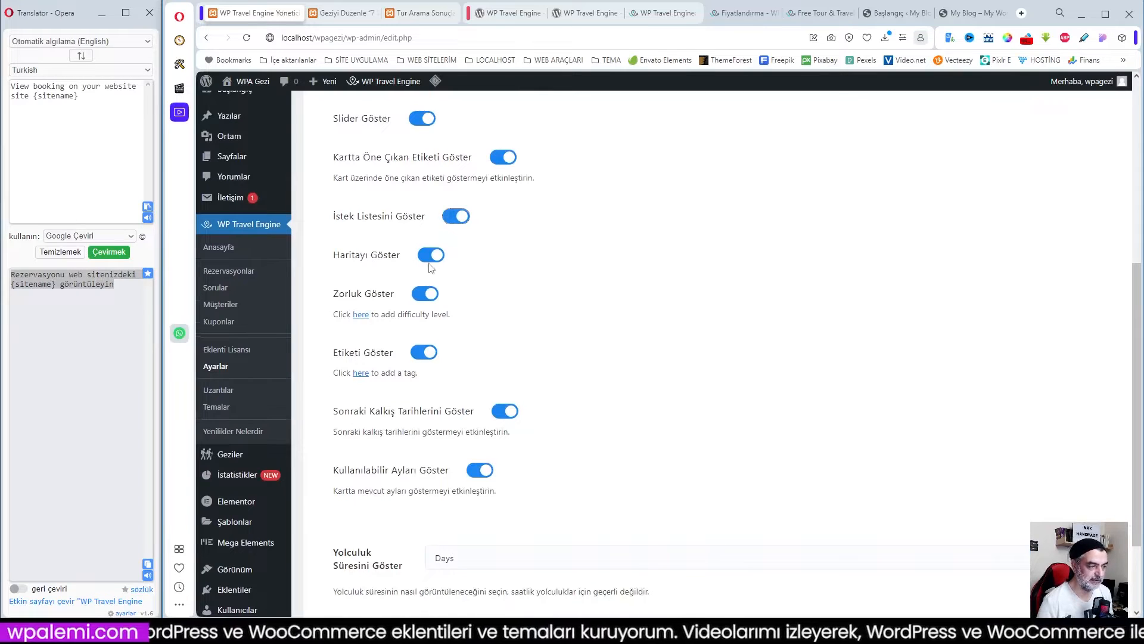
# - On the search results page, show and hide the Fantastic Maldives Tour Package card's map, and browse its image slider
pyautogui.click(417, 14)
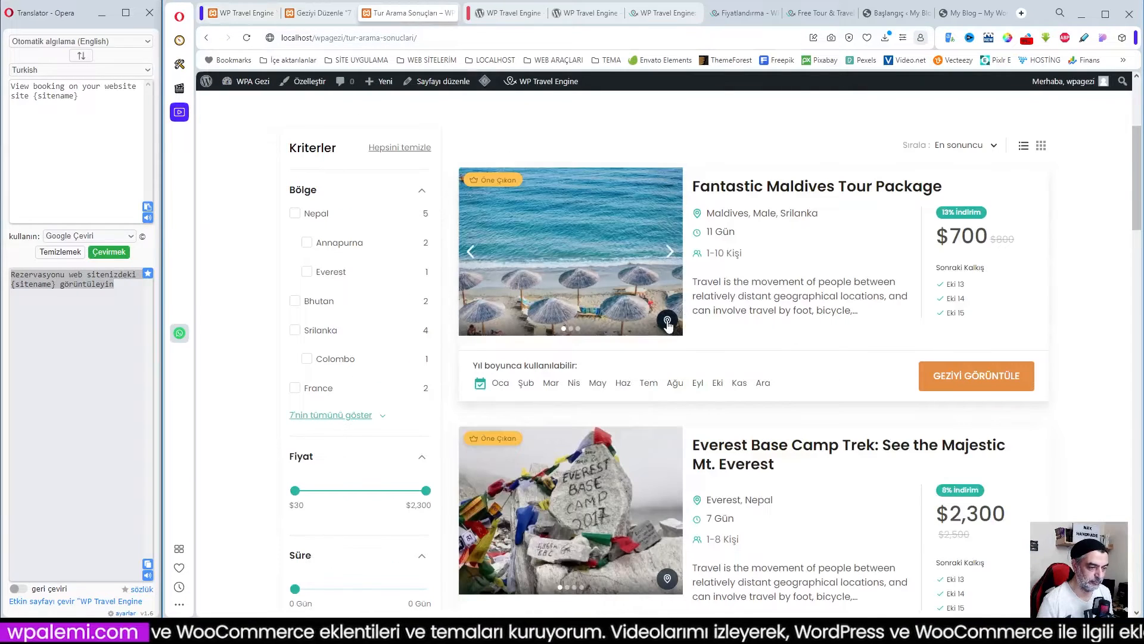
pyautogui.click(667, 320)
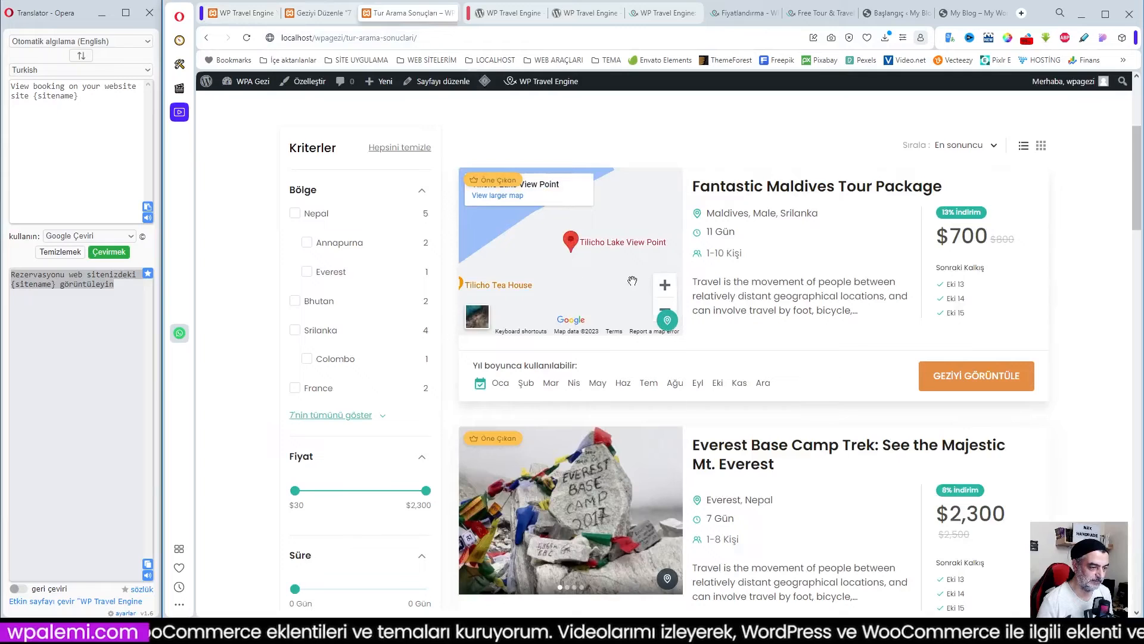
pyautogui.click(667, 320)
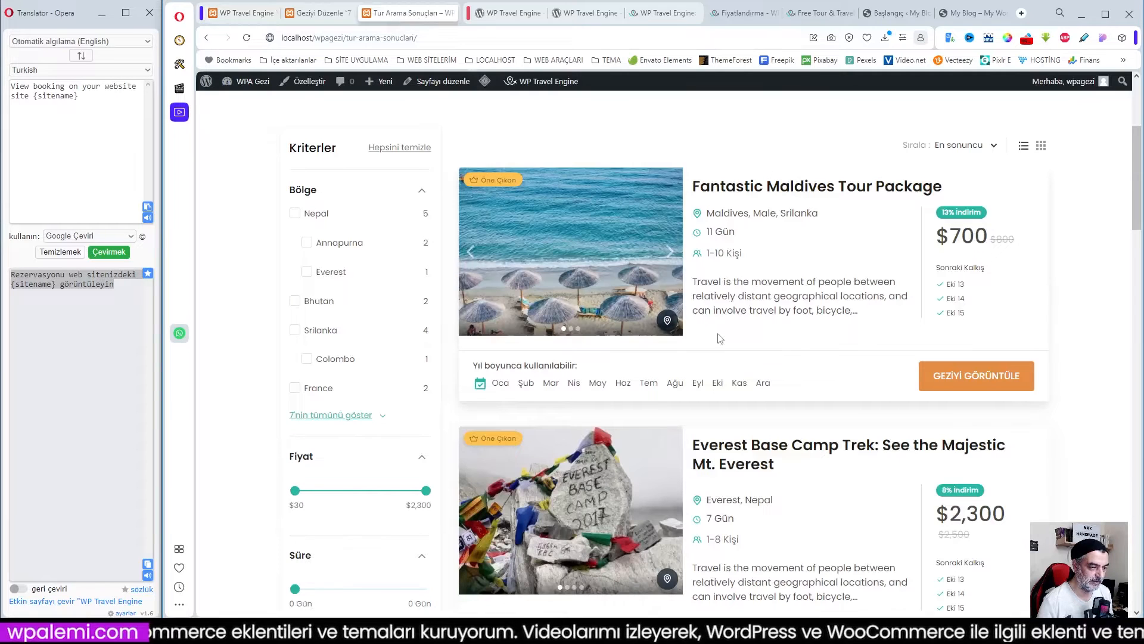
pyautogui.click(670, 255)
pyautogui.click(670, 255)
pyautogui.click(670, 255)
pyautogui.click(670, 256)
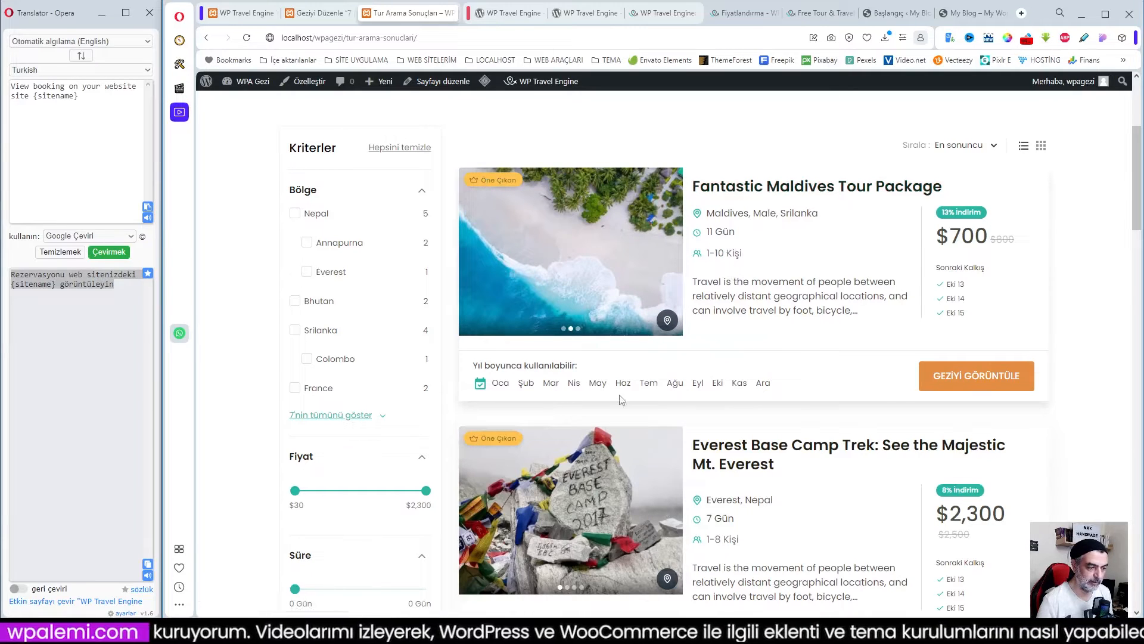
# - Turn off "Sonraki Kalkış Tarihlerini Göster" in the trip card settings, save, and reload the tour search results to check the cards
pyautogui.click(240, 17)
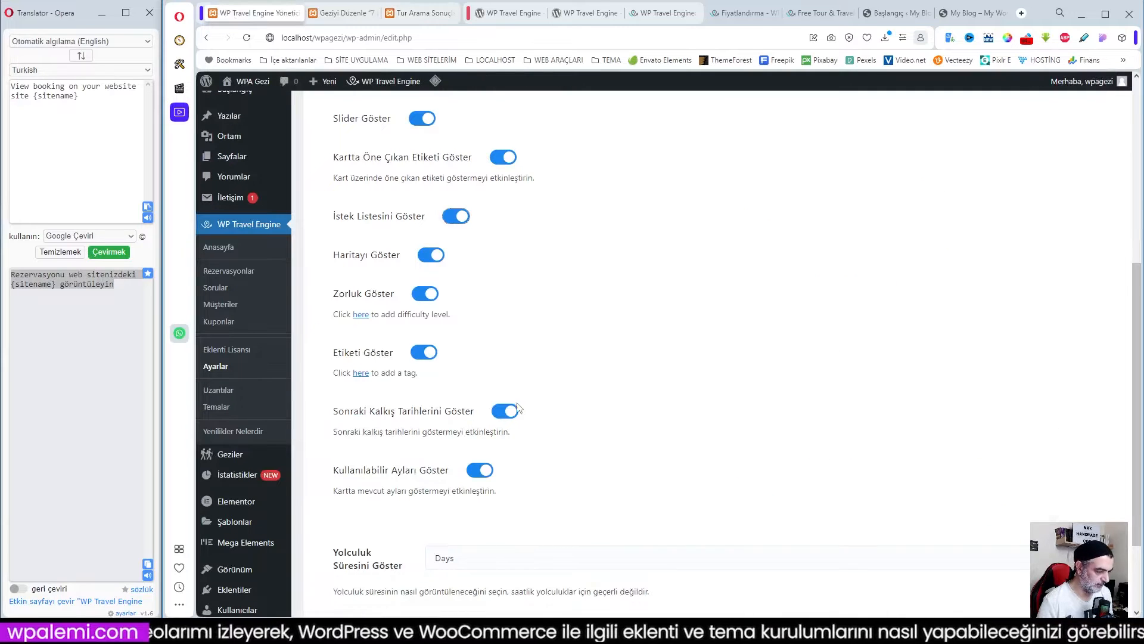
pyautogui.click(426, 14)
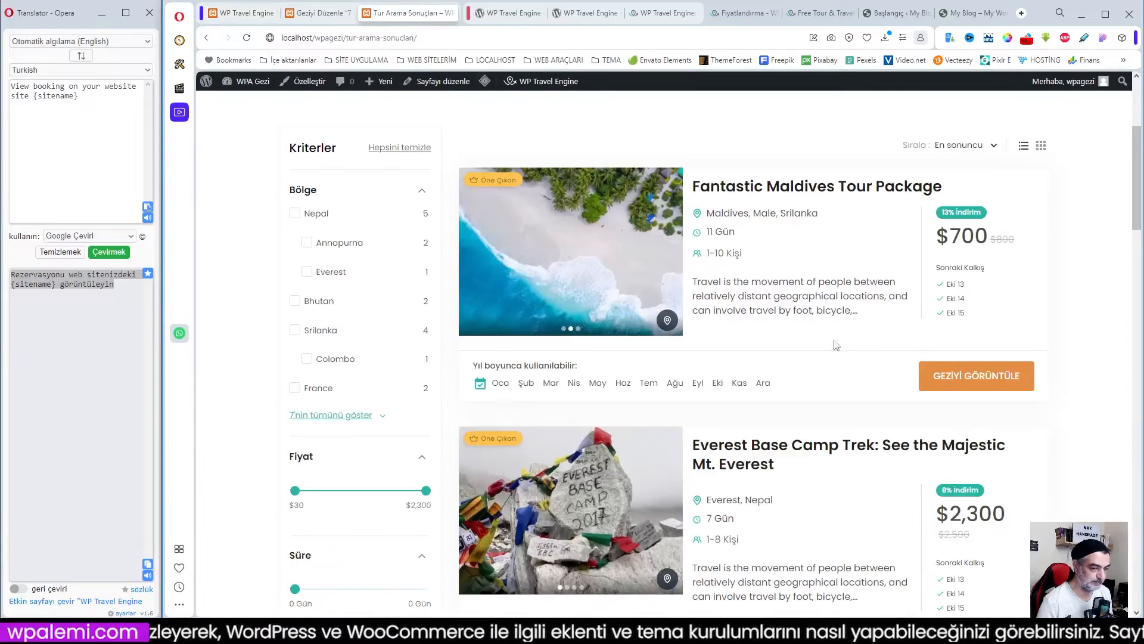
pyautogui.moveTo(933, 284); pyautogui.dragTo(977, 320)
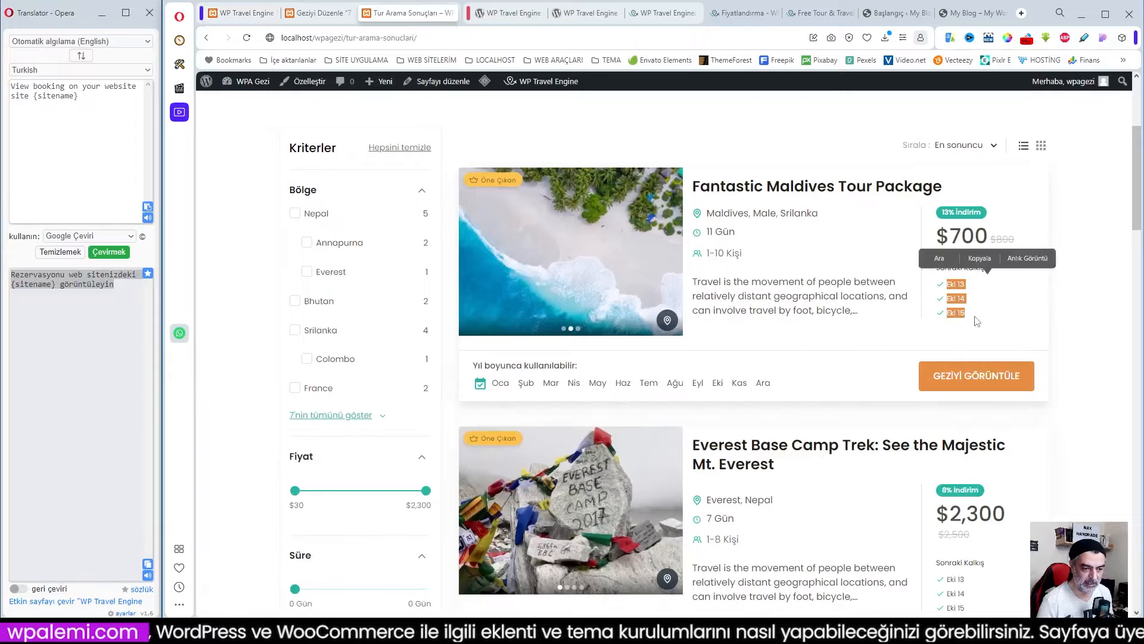
pyautogui.click(978, 322)
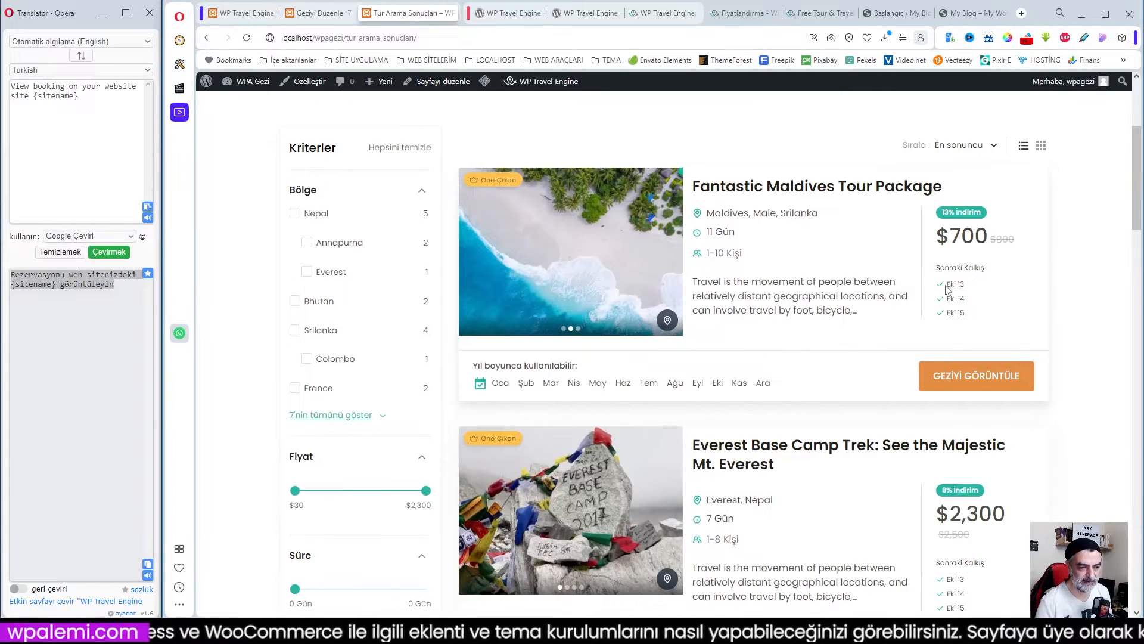
pyautogui.moveTo(950, 289); pyautogui.dragTo(987, 321)
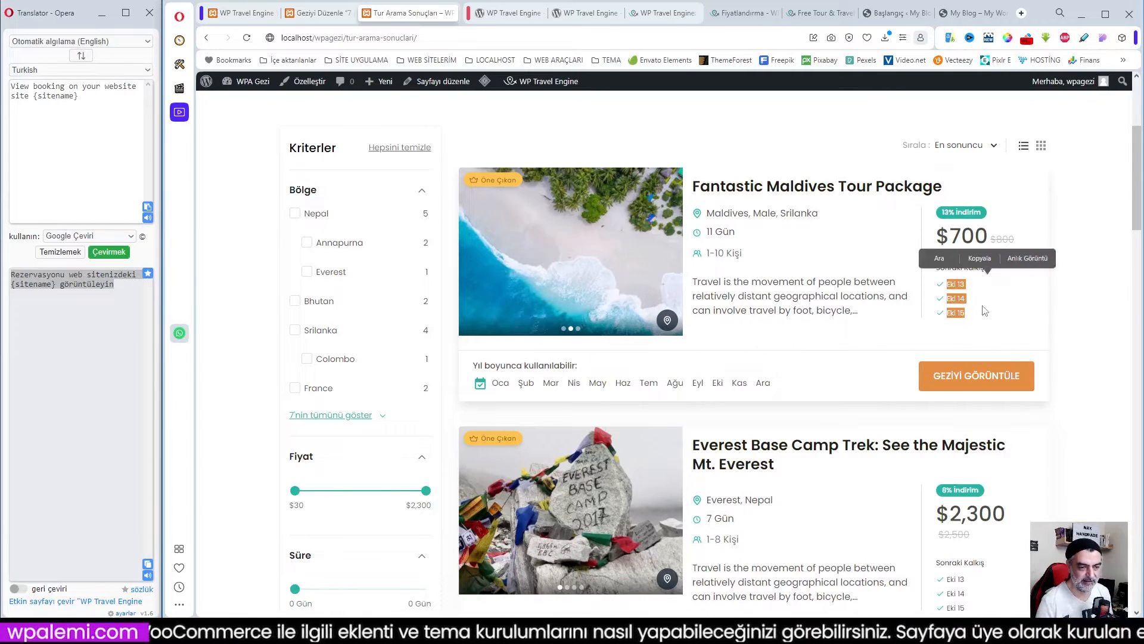
pyautogui.click(258, 15)
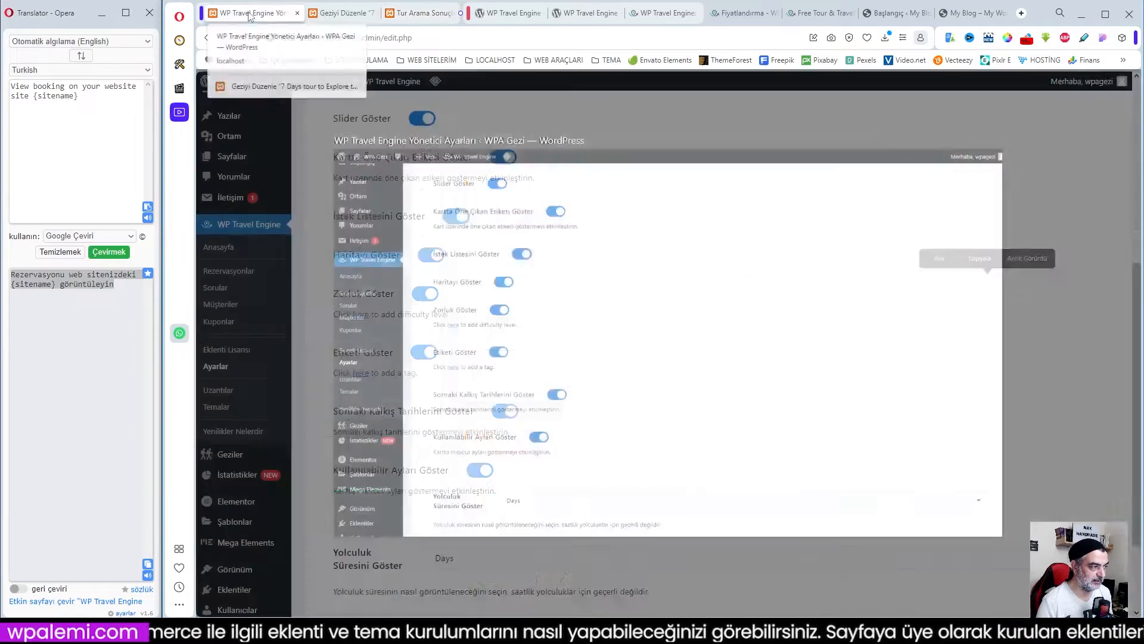
pyautogui.click(504, 411)
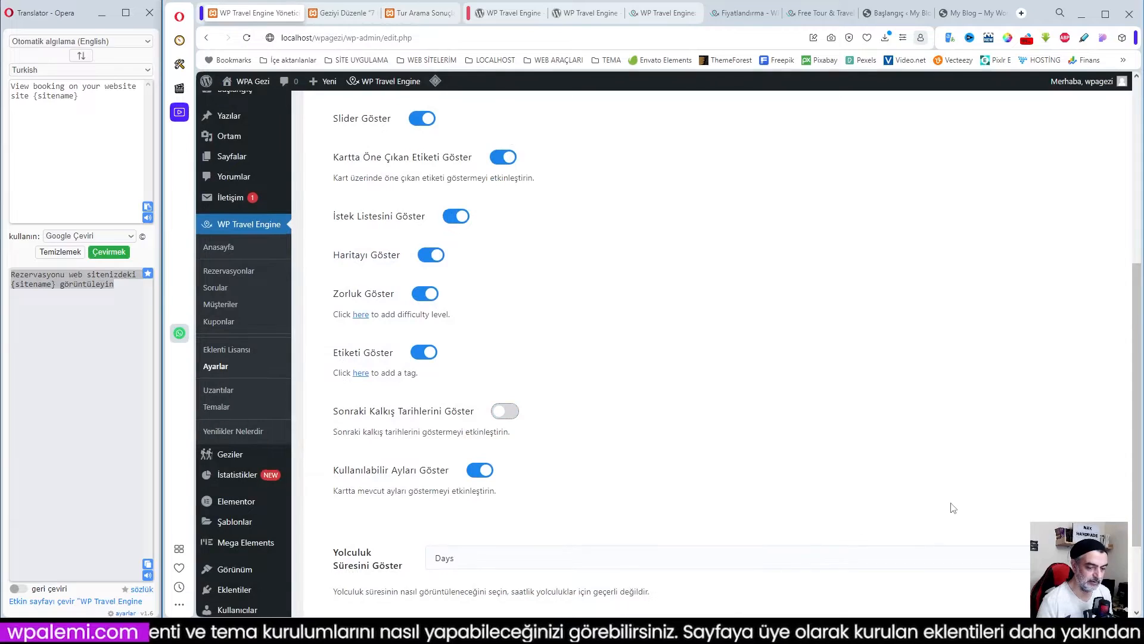
pyautogui.scroll(-3, 955, 507)
pyautogui.click(1063, 551)
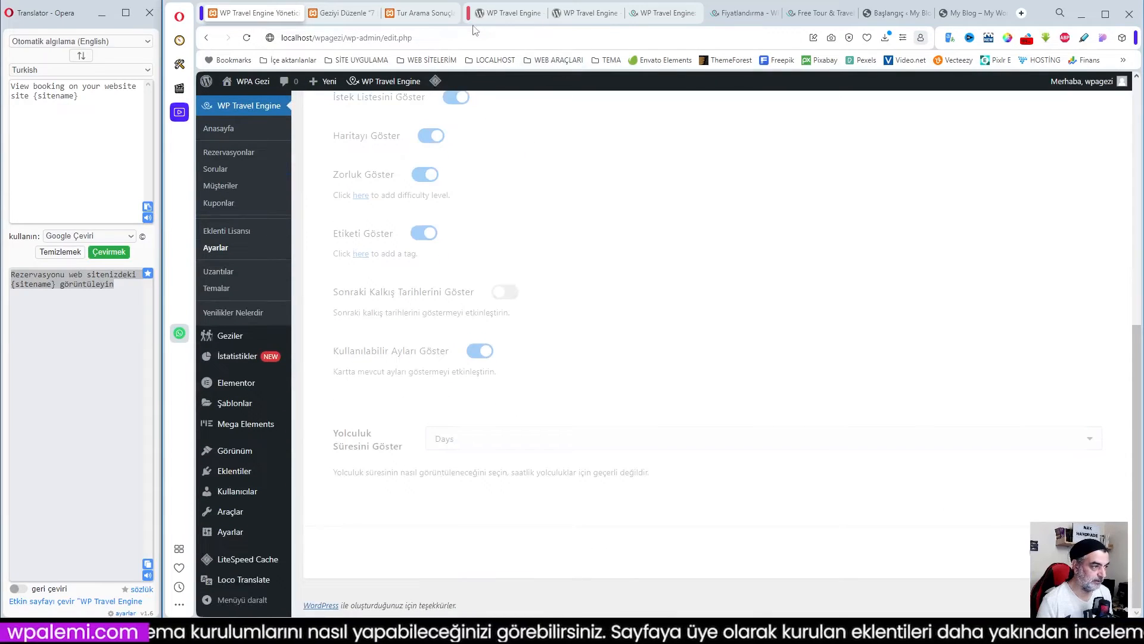
pyautogui.click(423, 12)
pyautogui.click(246, 38)
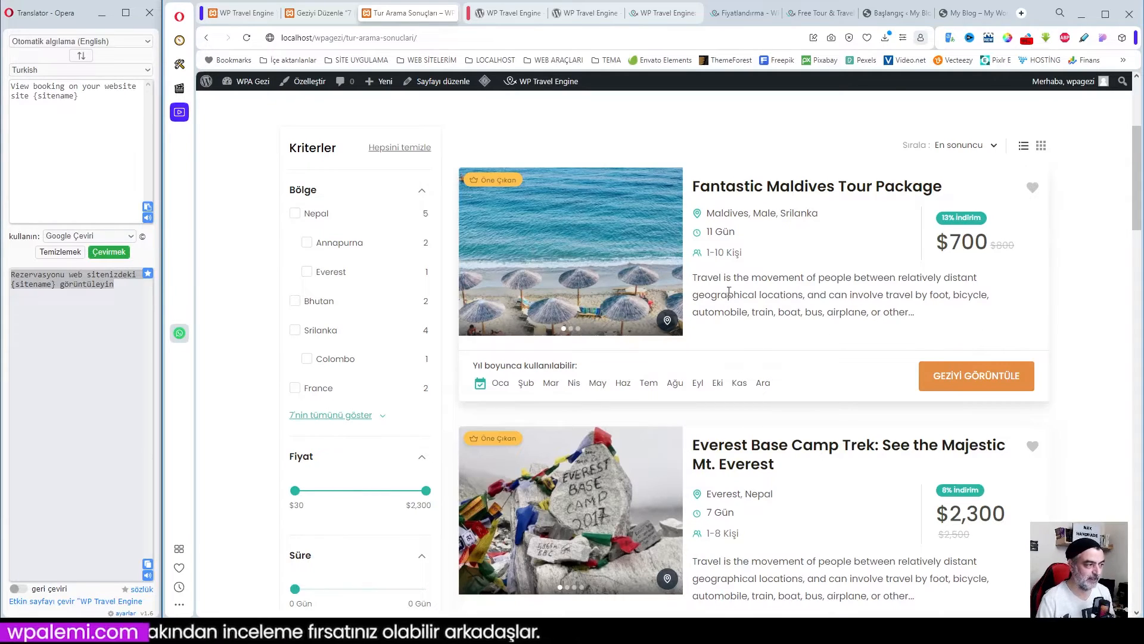
# - Turn off "Kullanılabilir Ayları Göster" for the trip cards, save the settings, and reload the tour search results page
pyautogui.click(237, 14)
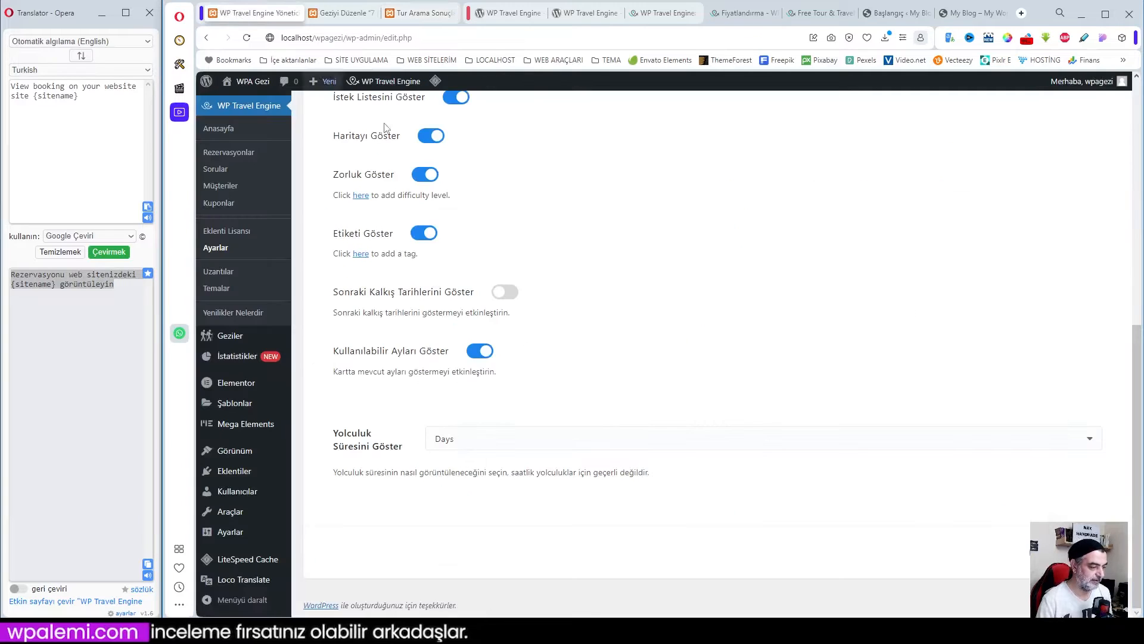
pyautogui.click(480, 353)
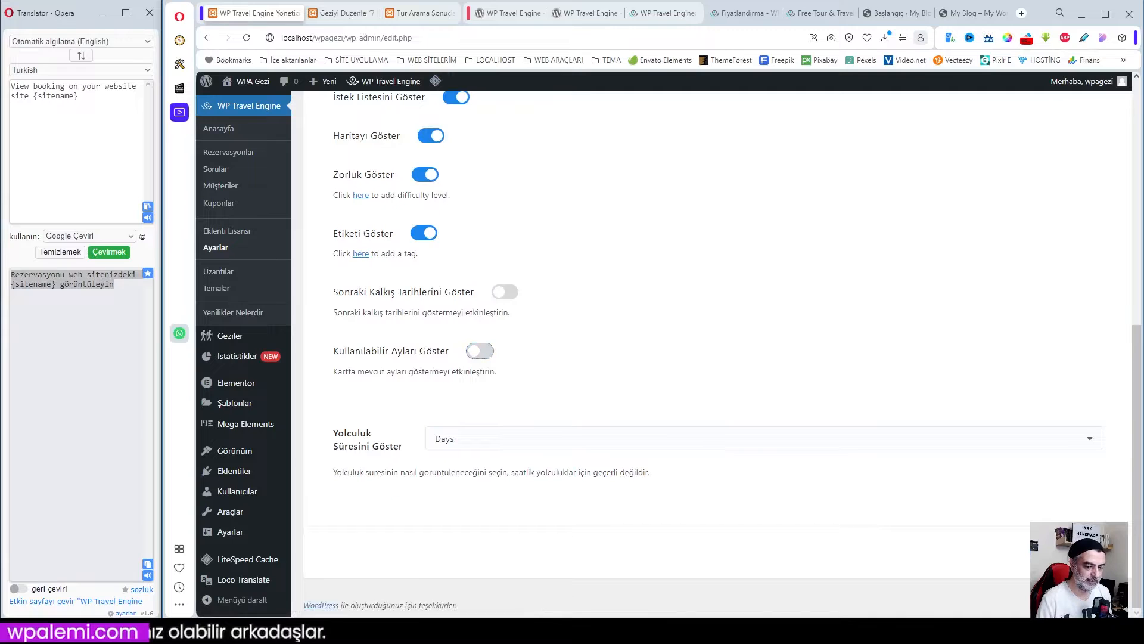
pyautogui.click(1065, 551)
pyautogui.click(428, 14)
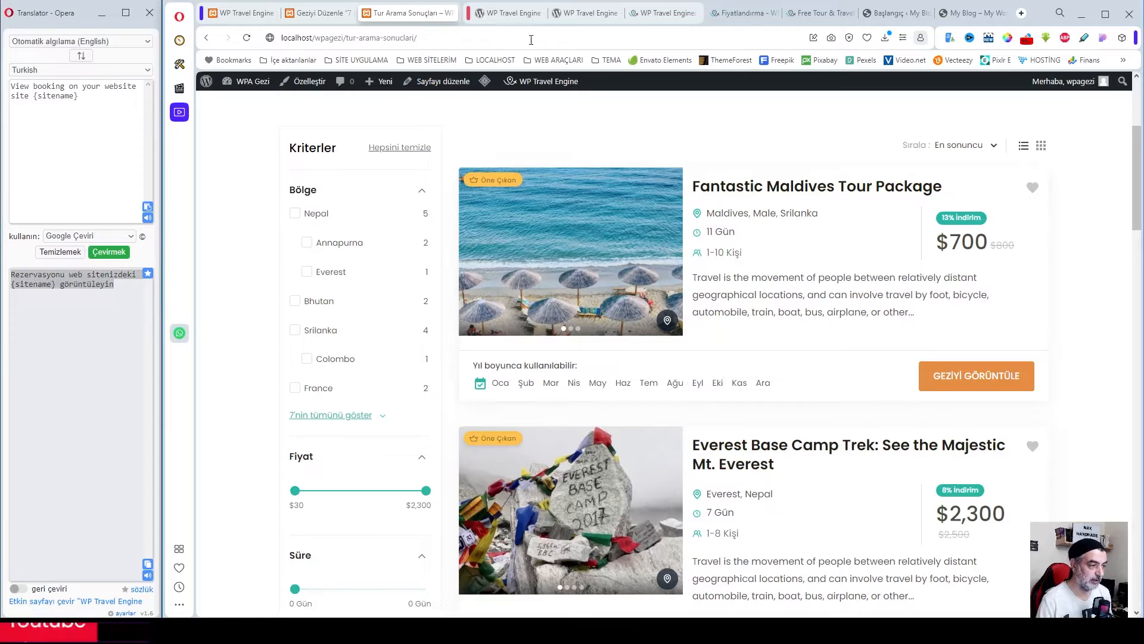
pyautogui.click(247, 38)
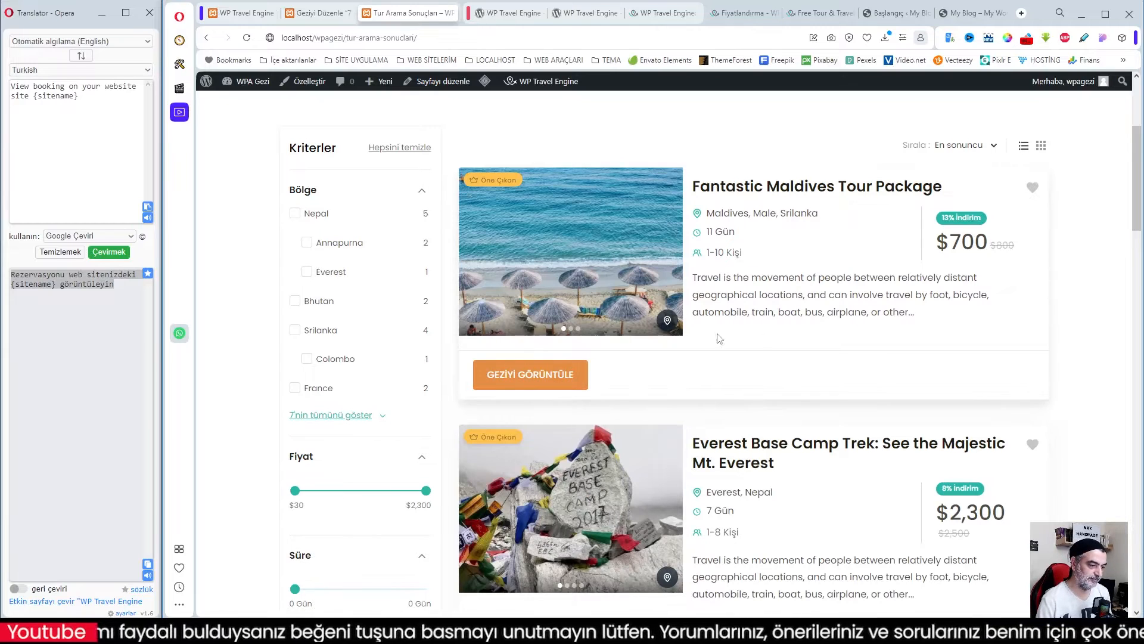
# - Re-enable "Kullanılabilir Ayları Göster", set the trip duration display to Days and Nights, save, and check the duration on the reloaded tour results
pyautogui.click(244, 13)
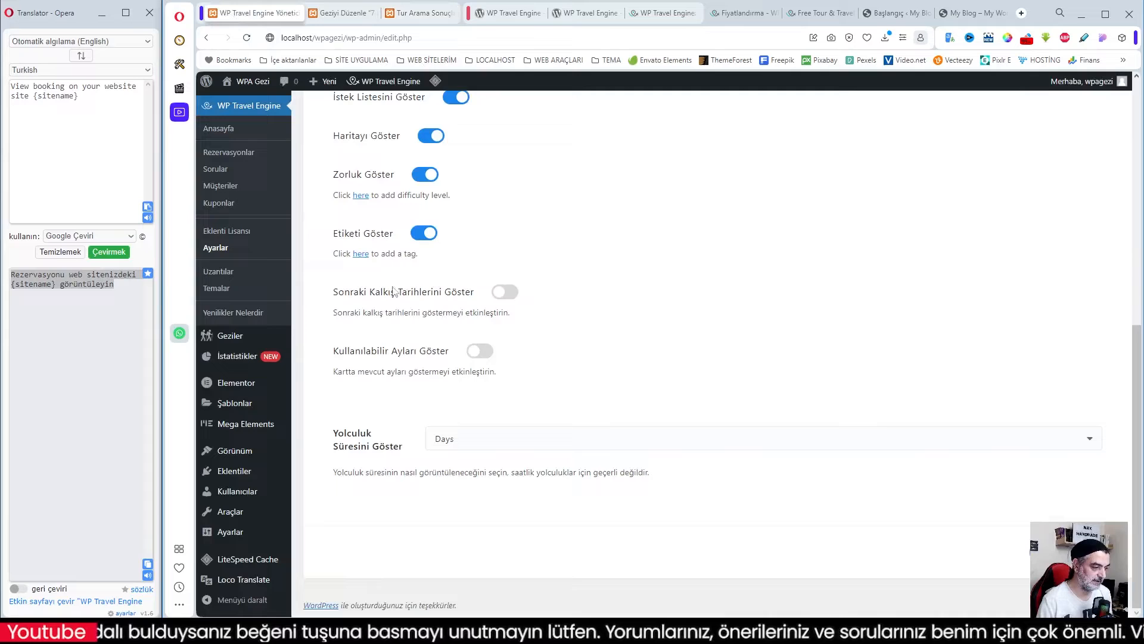
pyautogui.click(485, 353)
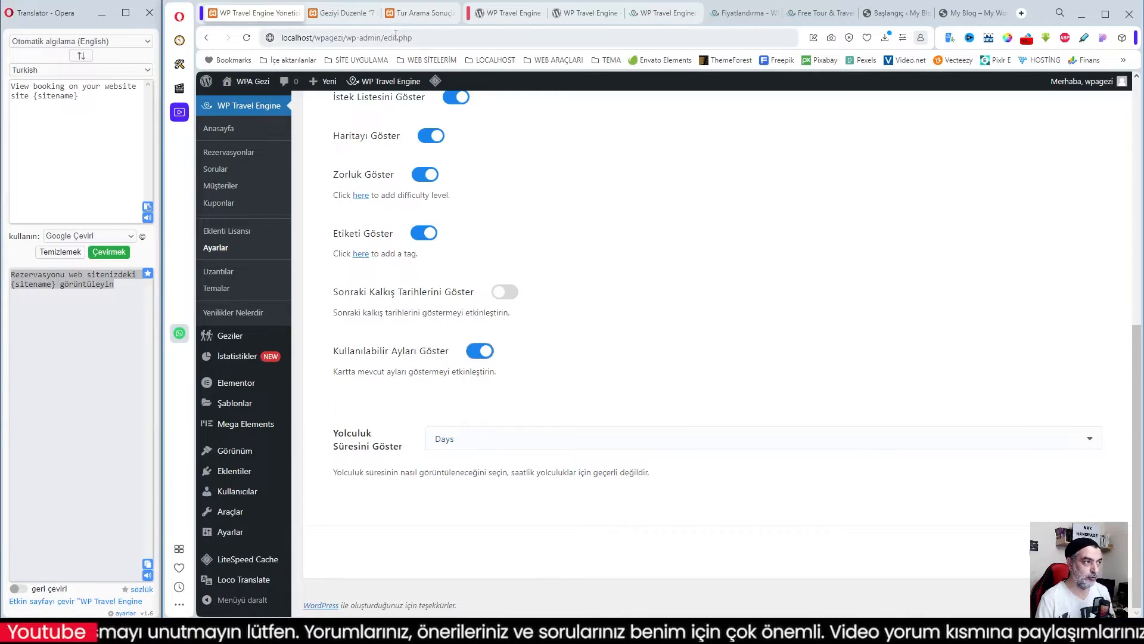
pyautogui.click(566, 442)
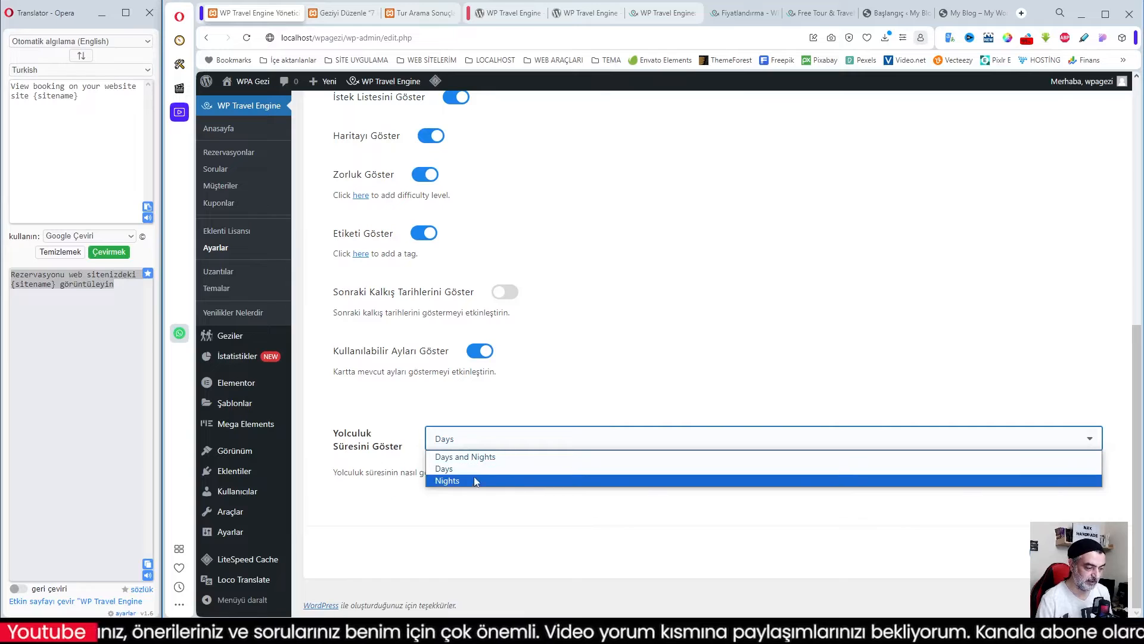
pyautogui.click(479, 459)
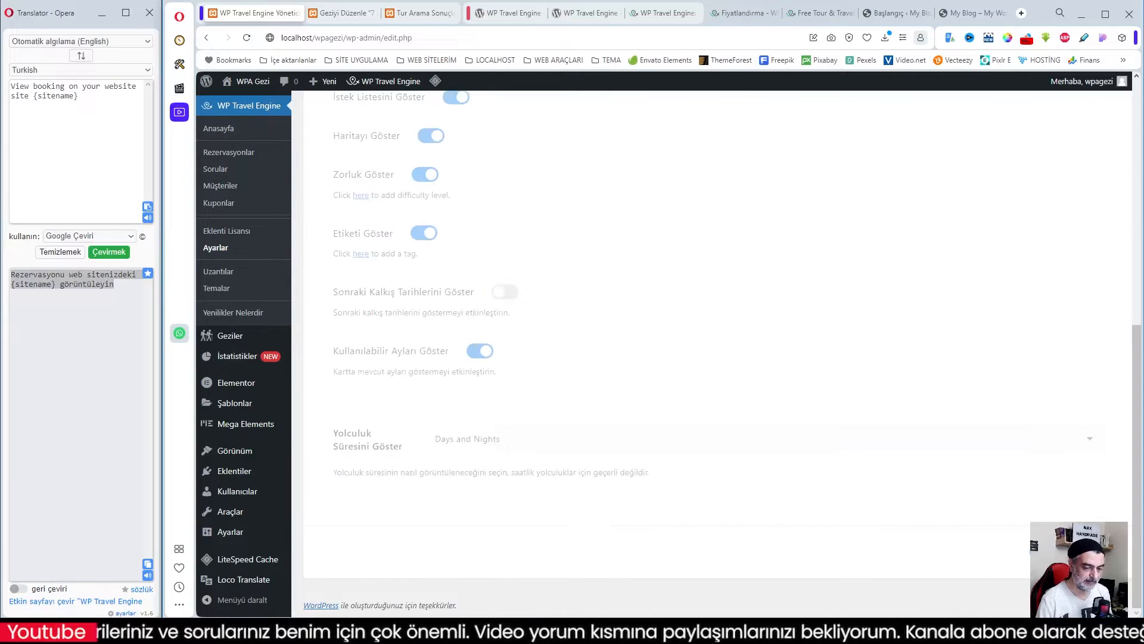
pyautogui.click(422, 15)
pyautogui.press('F5')
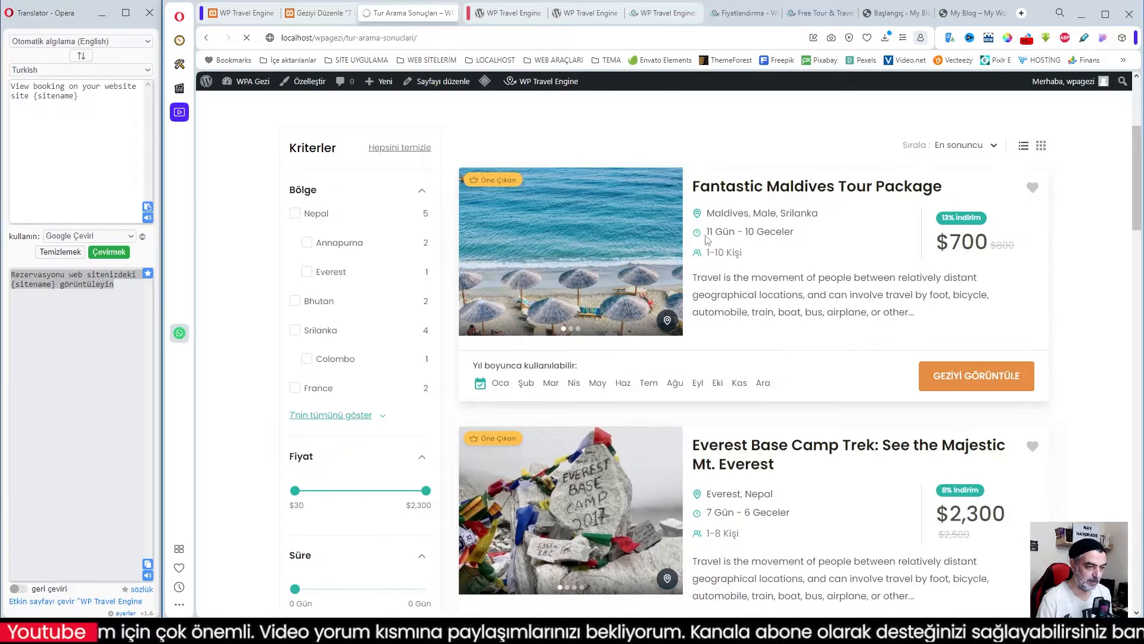
pyautogui.moveTo(755, 232); pyautogui.dragTo(810, 239)
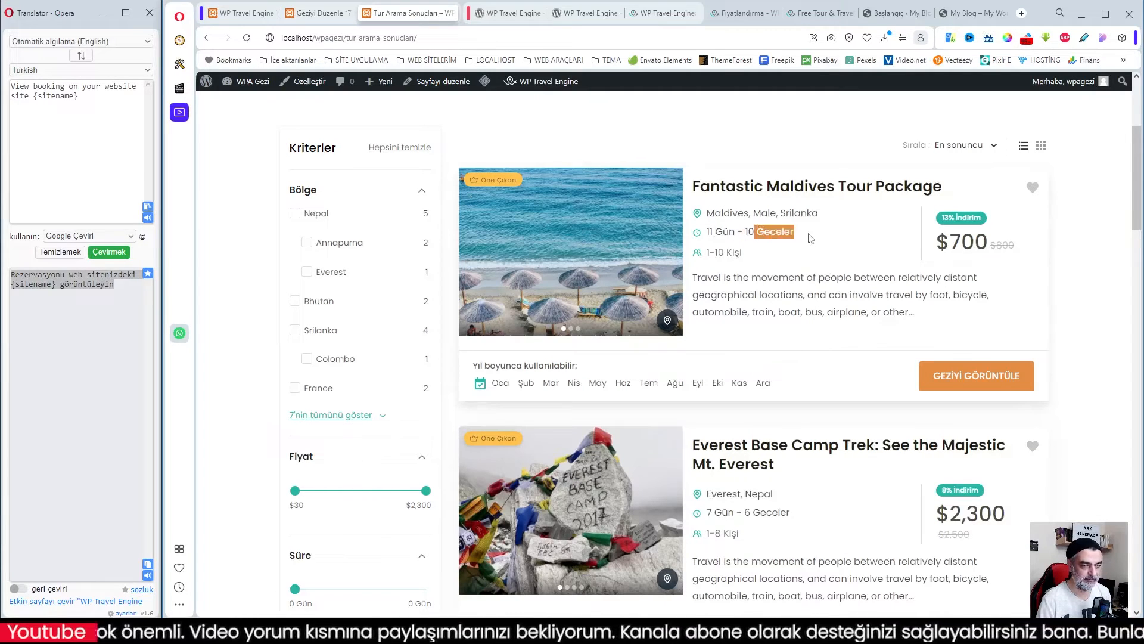
pyautogui.click(803, 237)
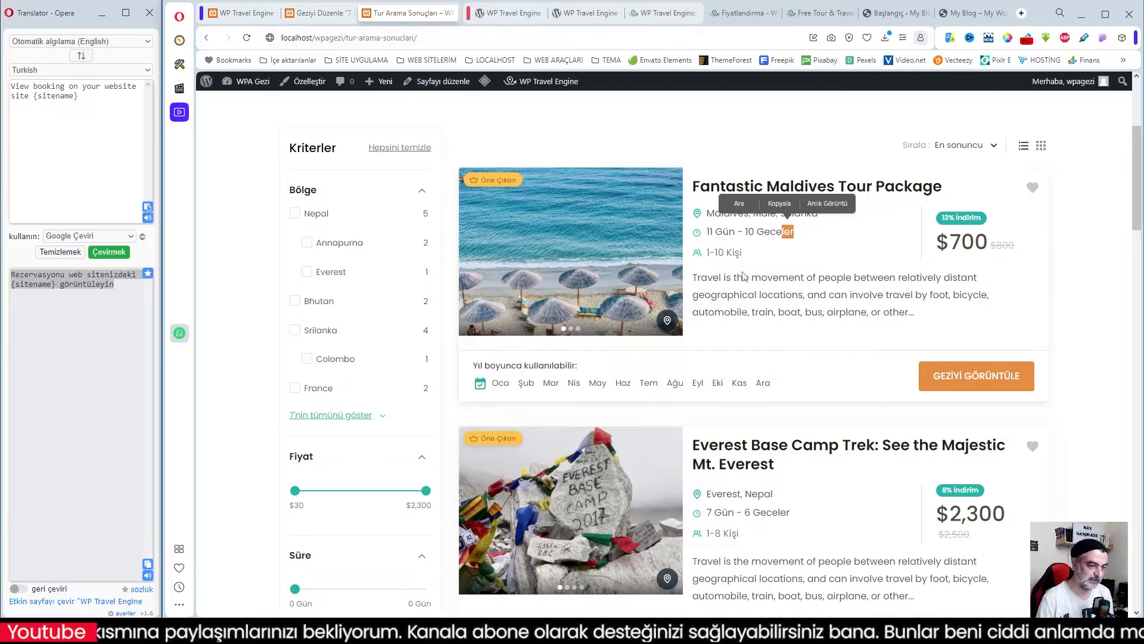
pyautogui.moveTo(716, 233); pyautogui.dragTo(729, 233)
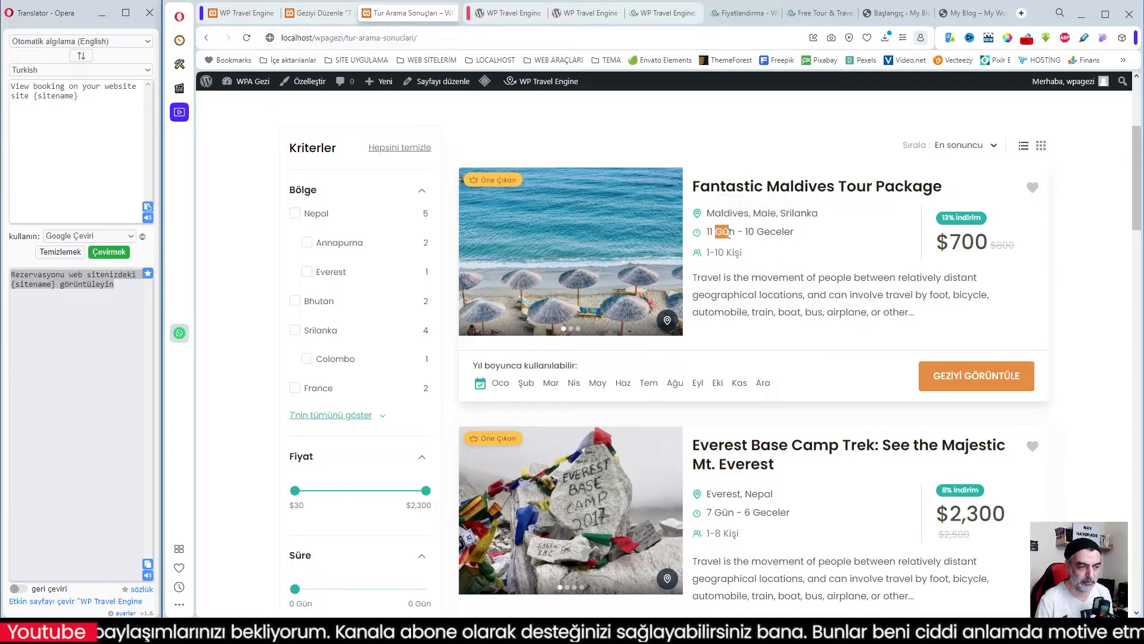
# - Save the trip card/listing settings and open the "Tek Seferlik" display settings
pyautogui.click(253, 13)
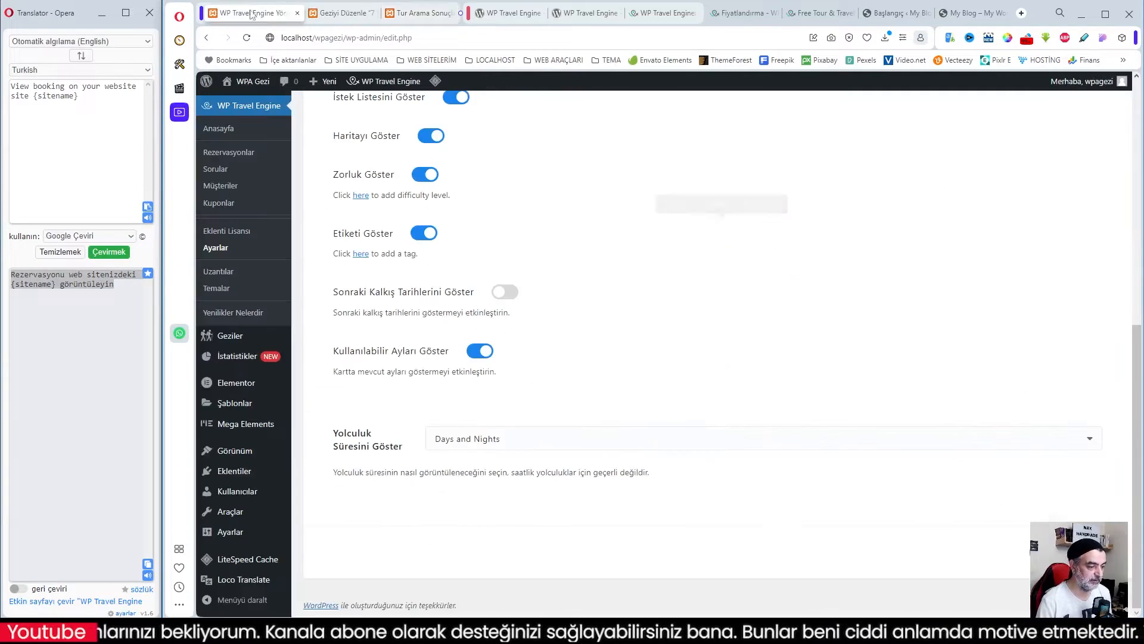
pyautogui.scroll(3, 940, 423)
pyautogui.scroll(-3, 941, 423)
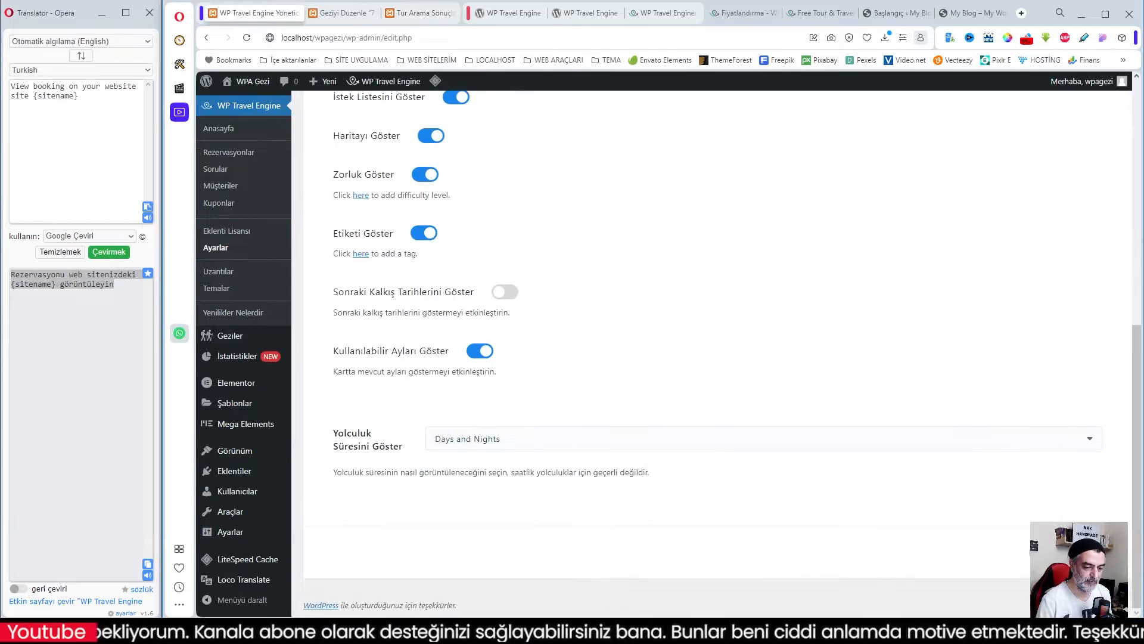
pyautogui.click(1065, 551)
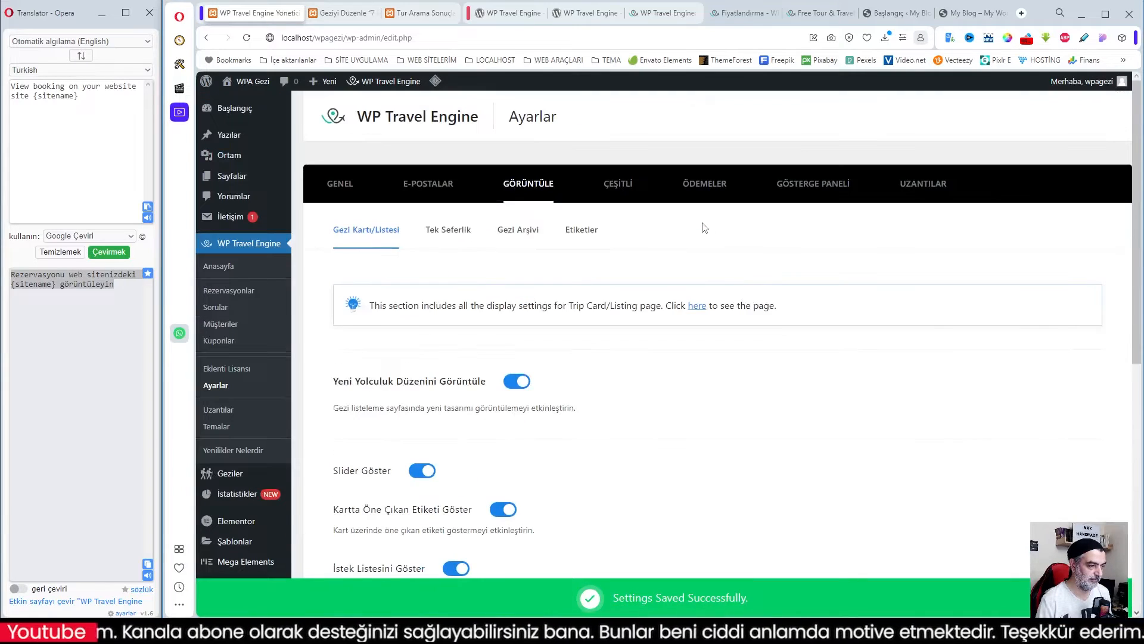
pyautogui.click(448, 229)
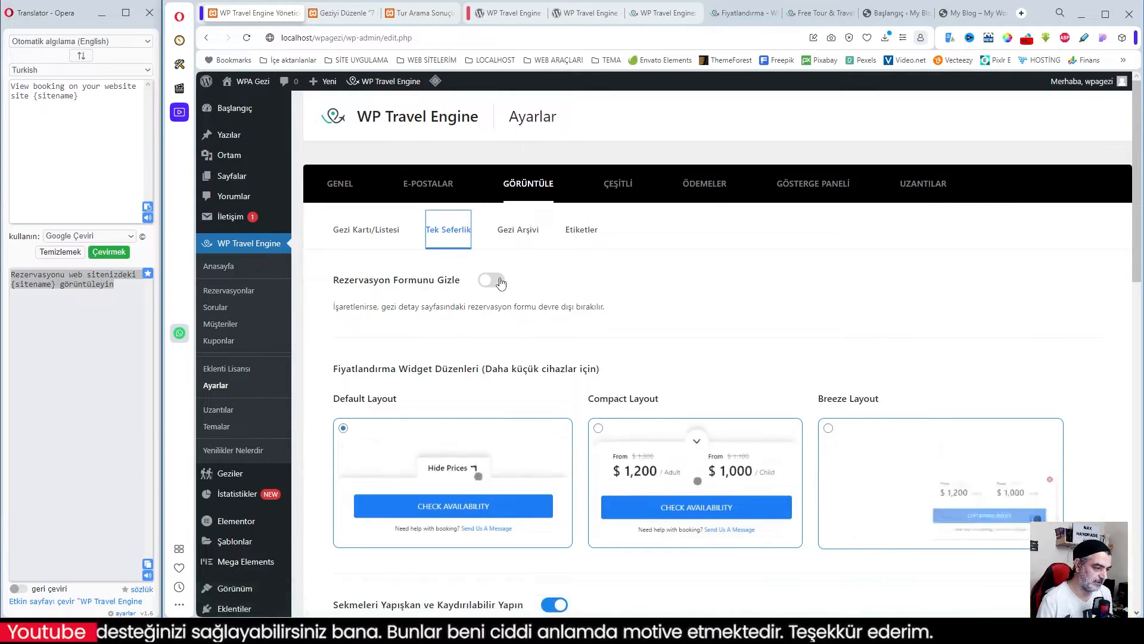
# - Enable "Rezervasyon Formunu Gizle" after viewing the booking box on the Fantastic Maldives trip page, save, and recheck the page
pyautogui.click(423, 12)
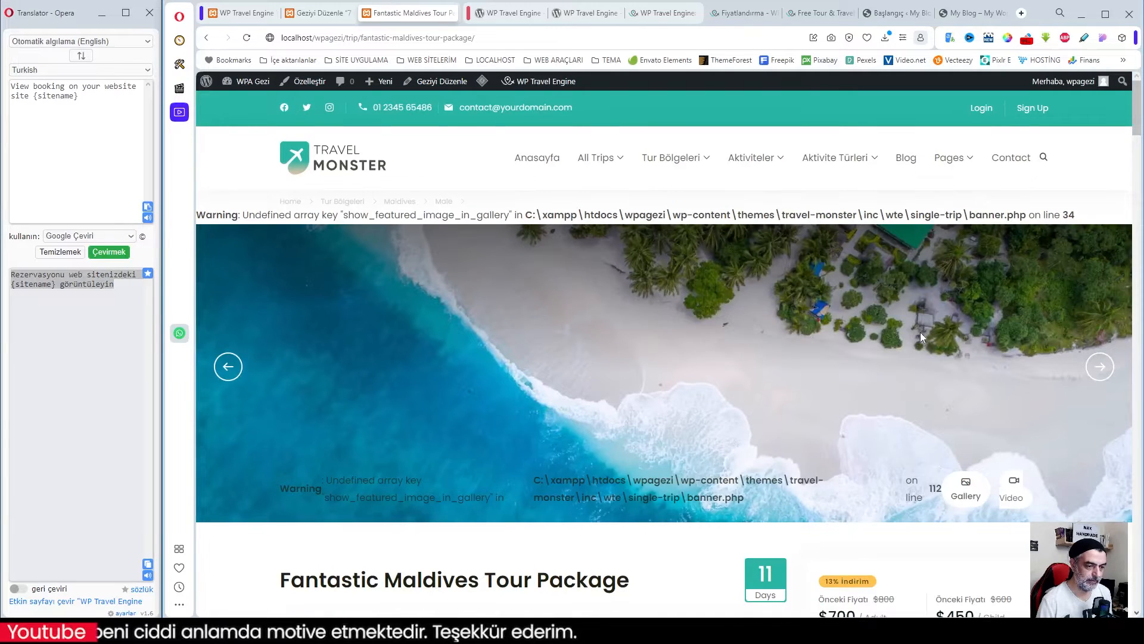
pyautogui.scroll(-4, 921, 334)
pyautogui.scroll(-2, 924, 340)
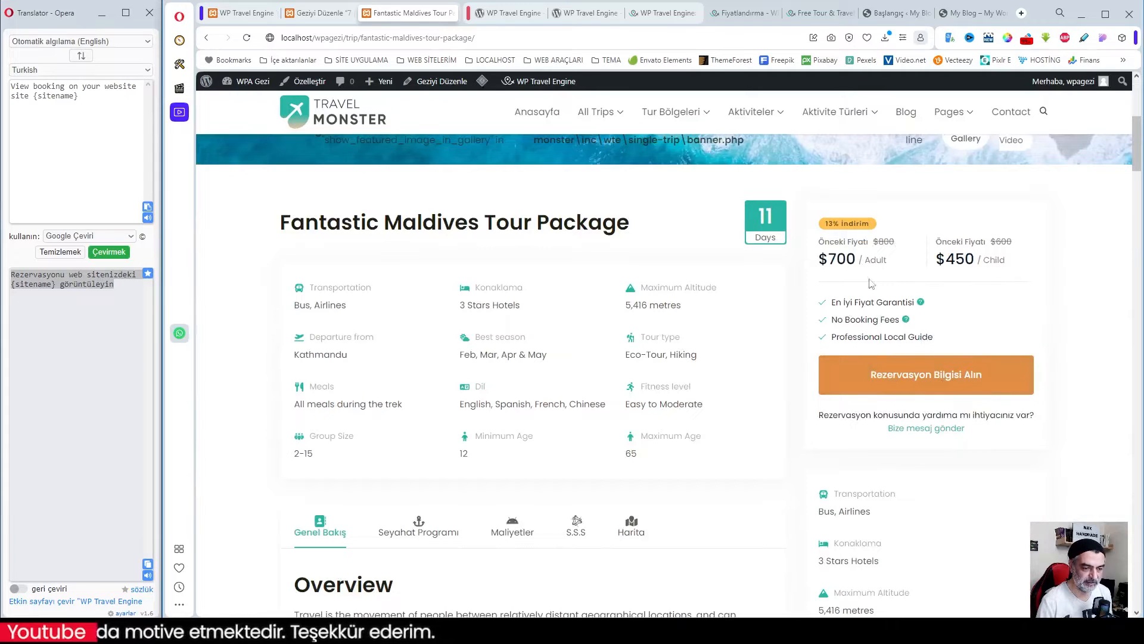
pyautogui.click(241, 13)
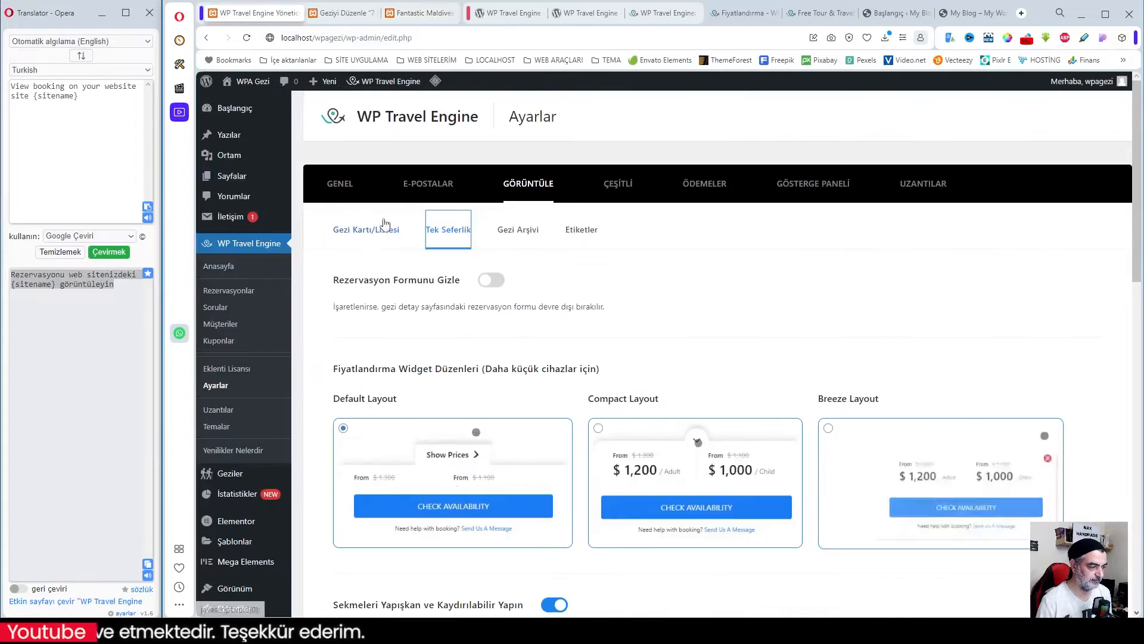
pyautogui.click(491, 280)
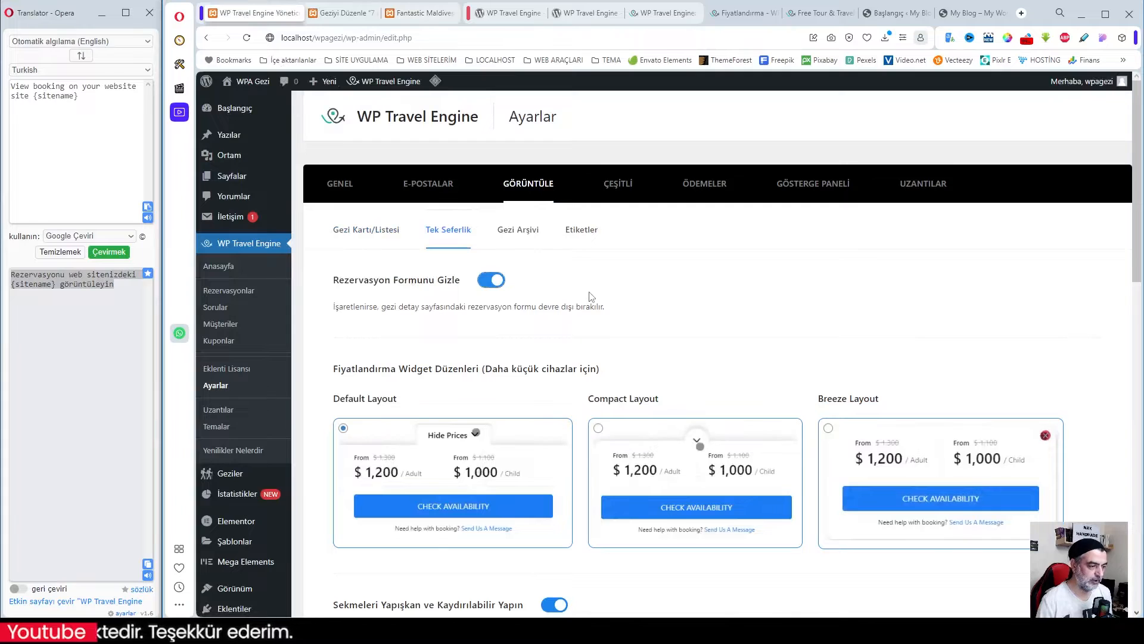
pyautogui.scroll(-10, 589, 296)
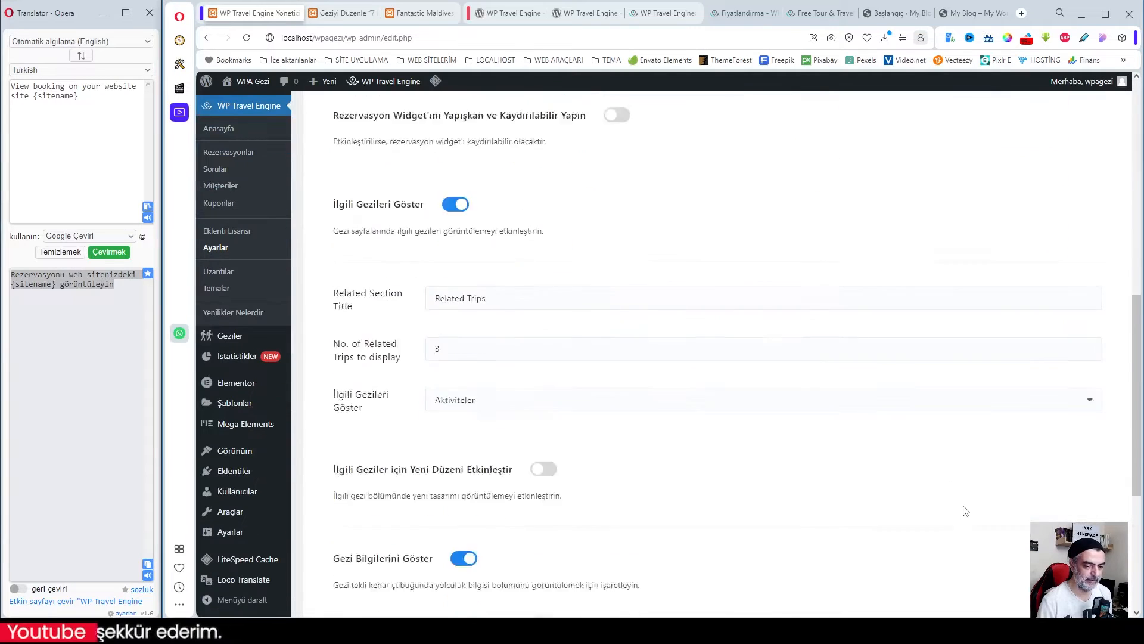
pyautogui.click(1056, 548)
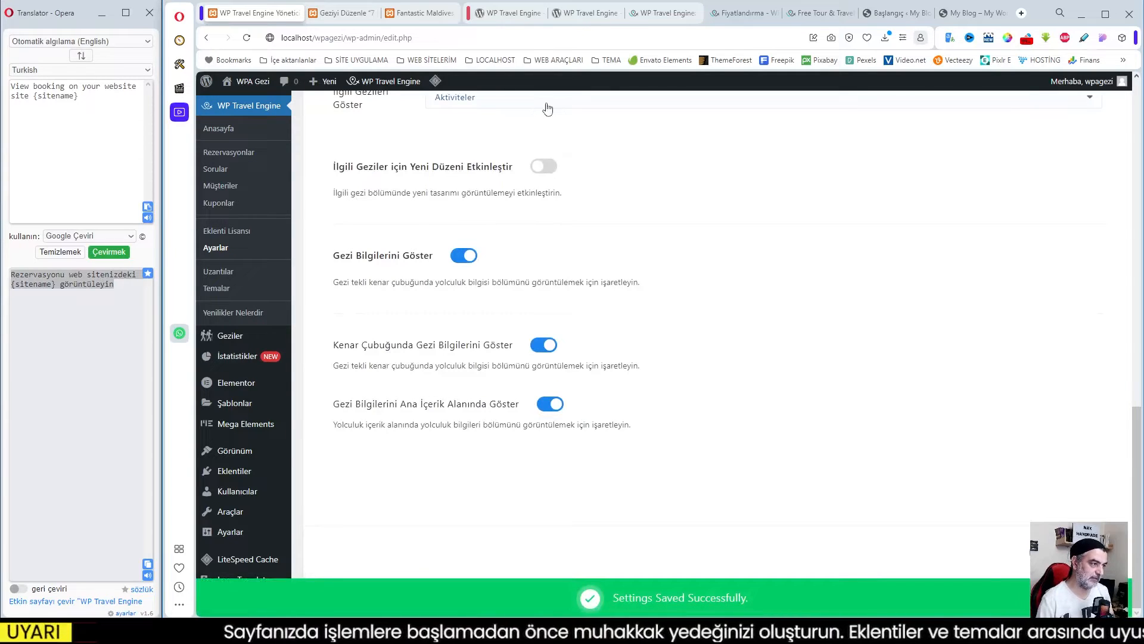
pyautogui.click(424, 14)
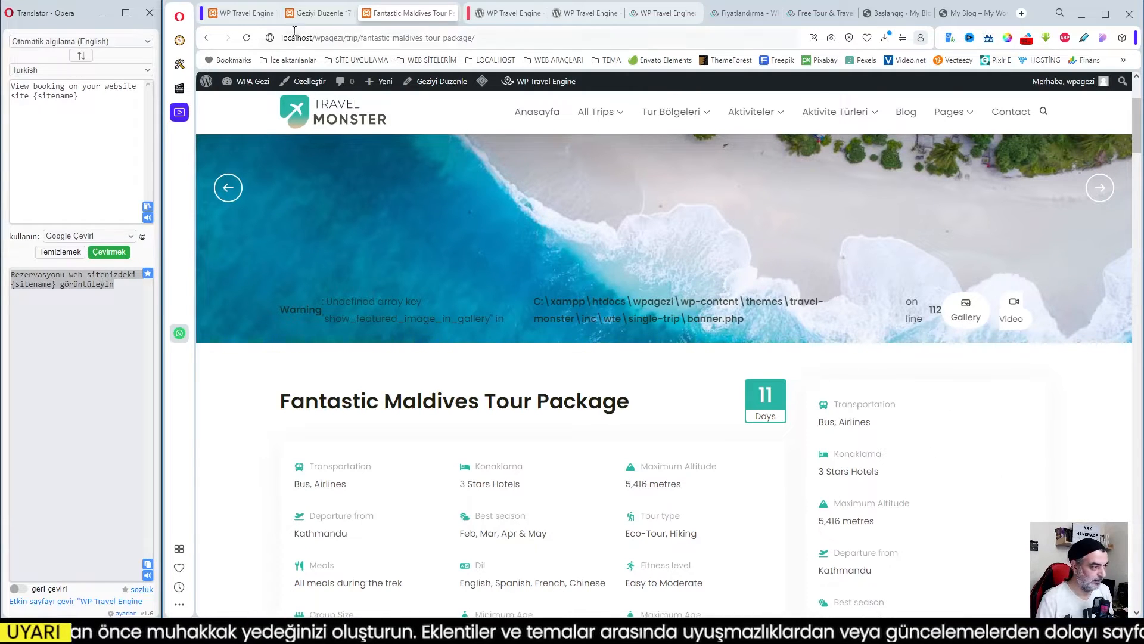
# - Turn "Rezervasyon Formunu Gizle" back off in the single-trip display settings
pyautogui.click(241, 12)
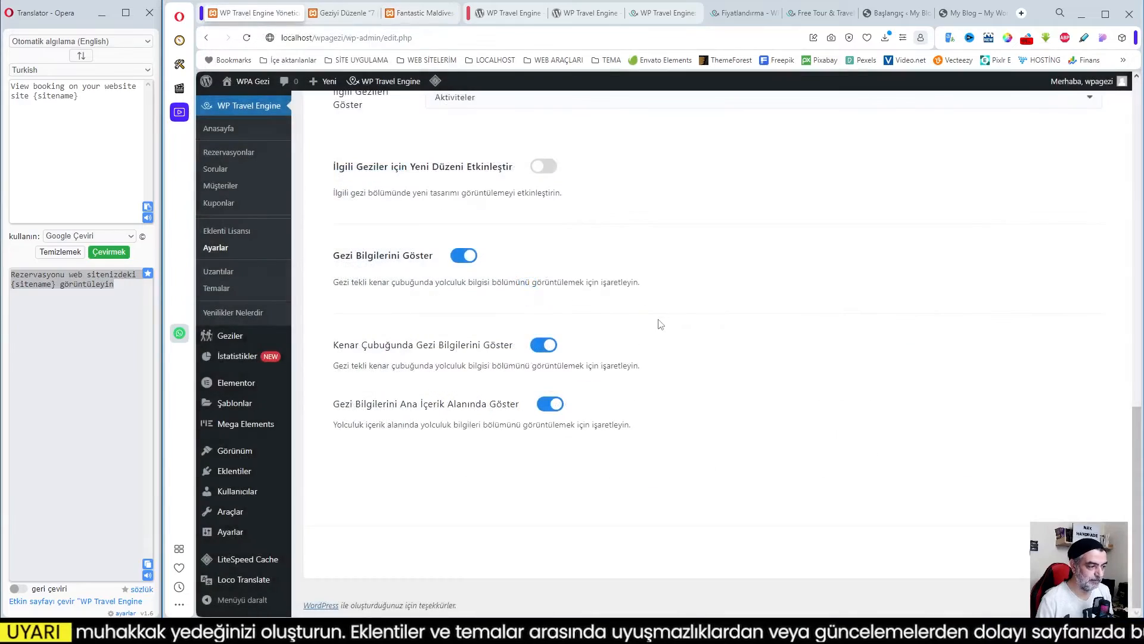
pyautogui.scroll(15, 582, 234)
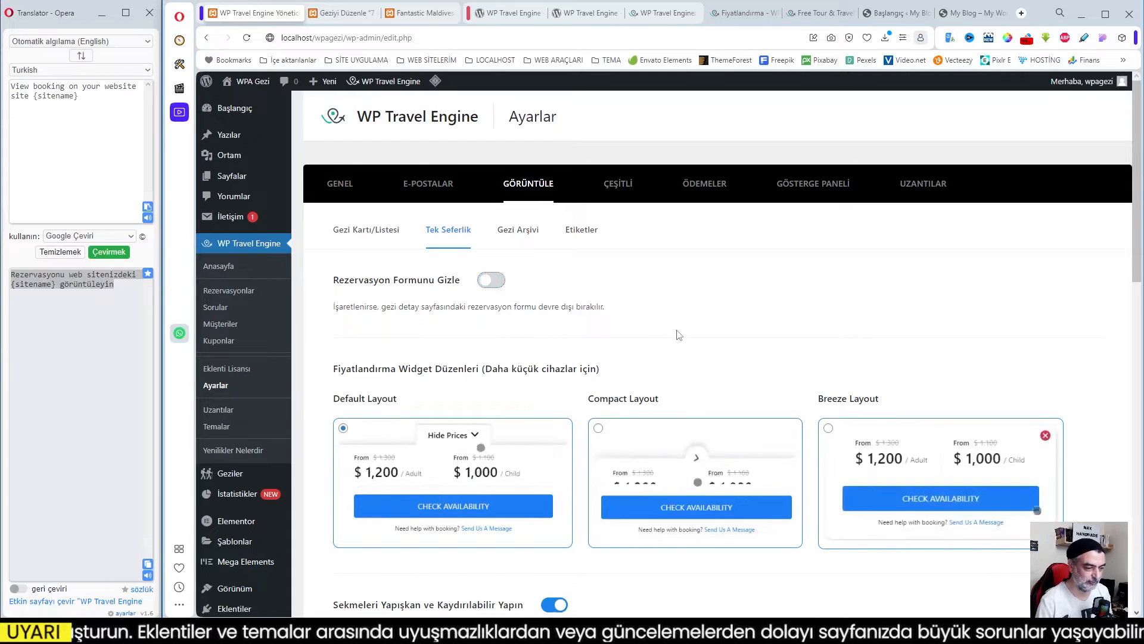
pyautogui.scroll(-3, 605, 334)
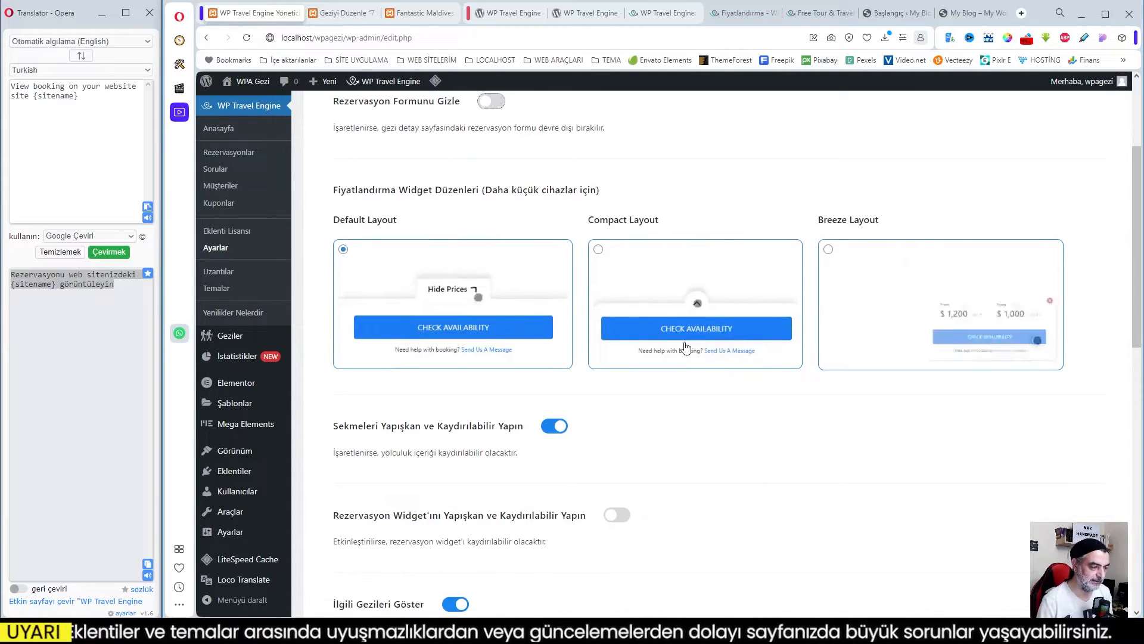
# - Save the single-trip display settings and reload the Fantastic Maldives trip page
pyautogui.scroll(-10, 996, 467)
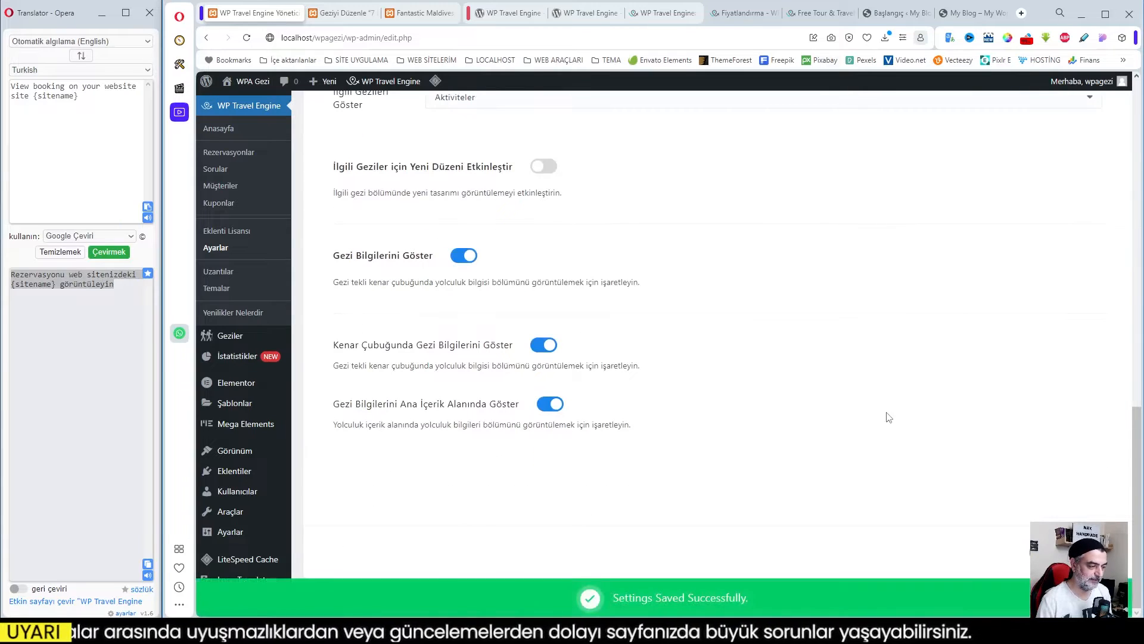
pyautogui.scroll(10, 731, 383)
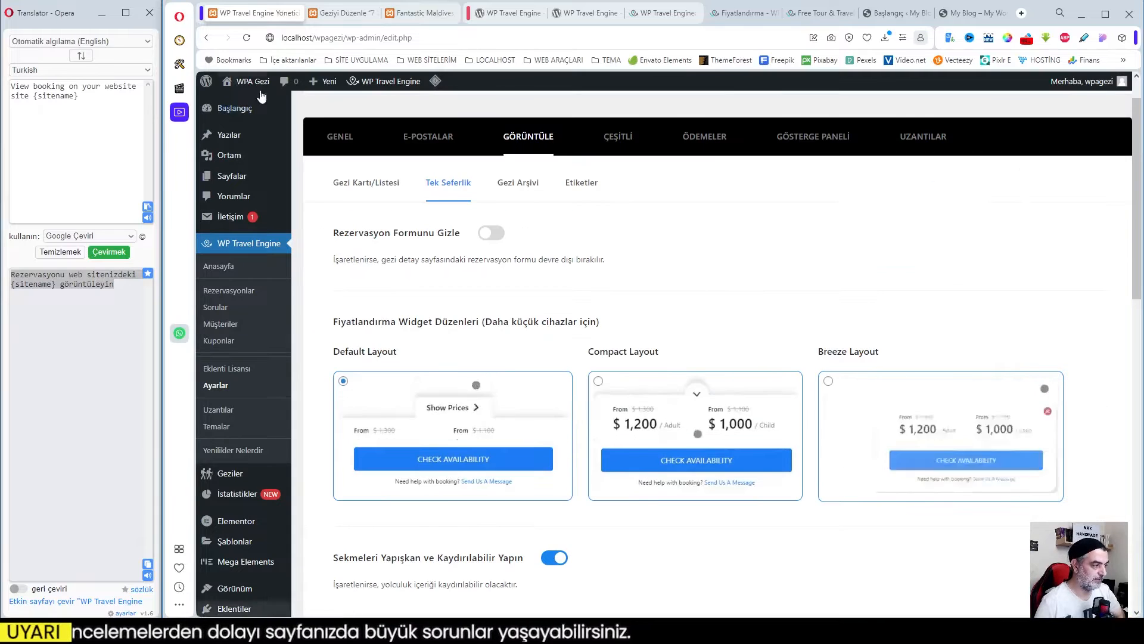
pyautogui.click(417, 13)
pyautogui.click(345, 37)
pyautogui.press('Return')
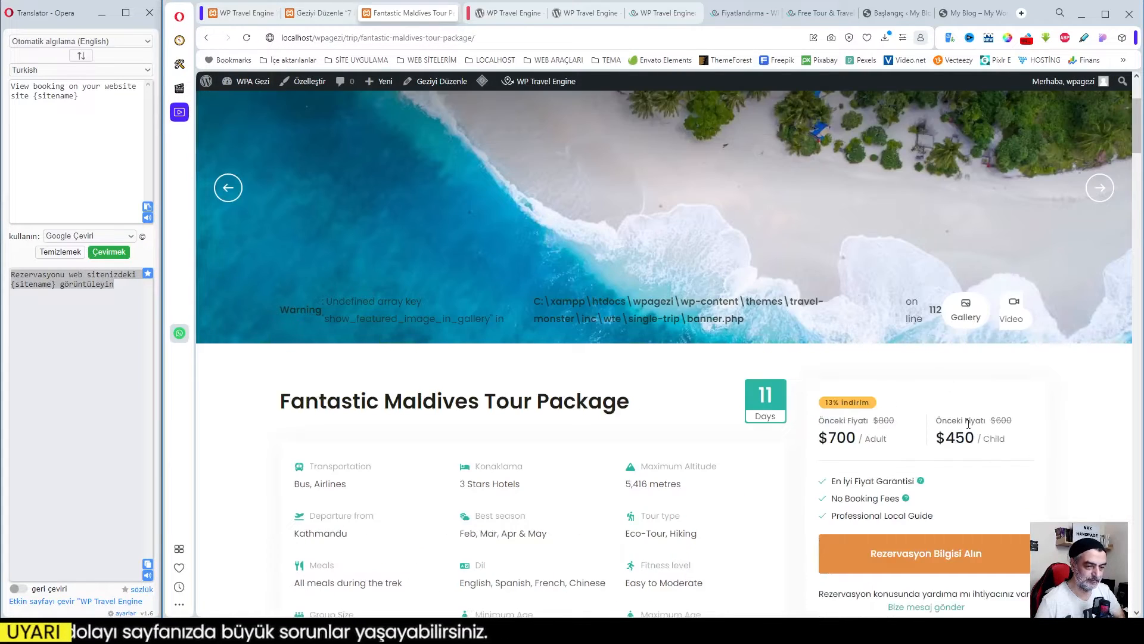
# - Examine the duration badge, booking box, trip facts and section tabs on the Fantastic Maldives trip page
pyautogui.scroll(-2, 907, 345)
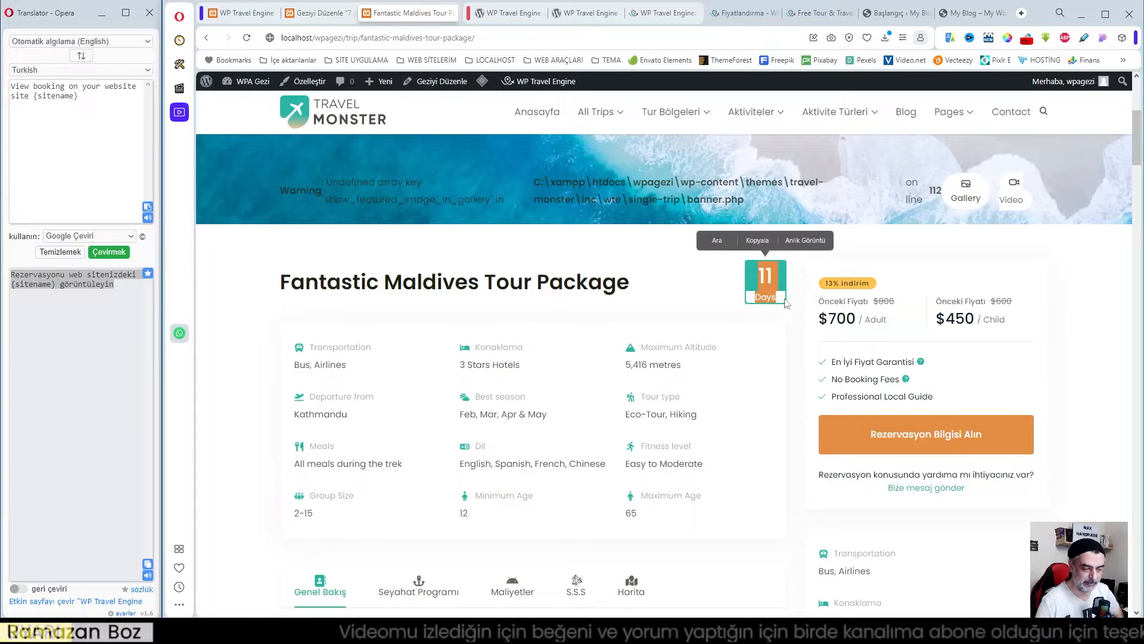
pyautogui.click(779, 305)
pyautogui.moveTo(755, 298); pyautogui.dragTo(781, 301)
pyautogui.click(794, 324)
pyautogui.scroll(-2, 797, 340)
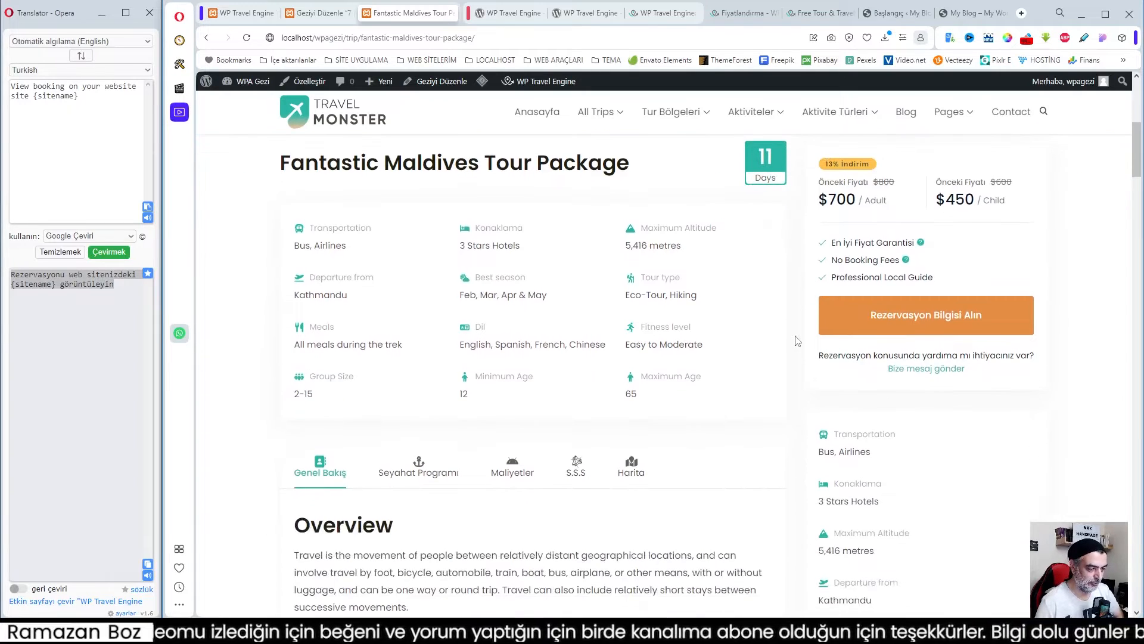
pyautogui.scroll(-3, 797, 341)
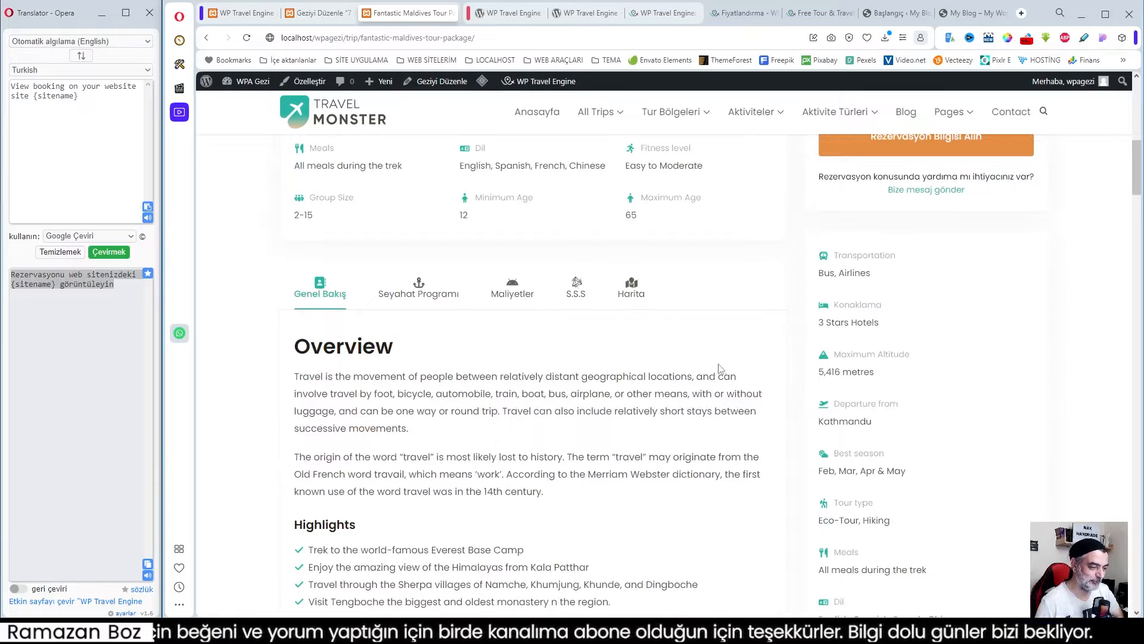
pyautogui.scroll(4, 748, 369)
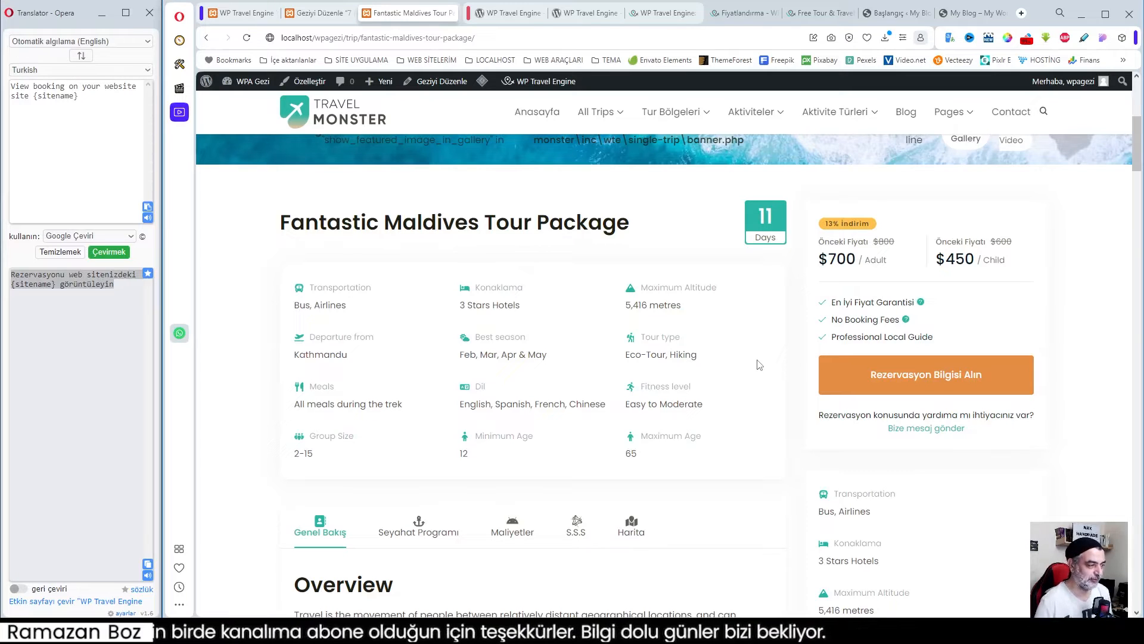
pyautogui.scroll(-2, 763, 357)
pyautogui.scroll(-3, 768, 346)
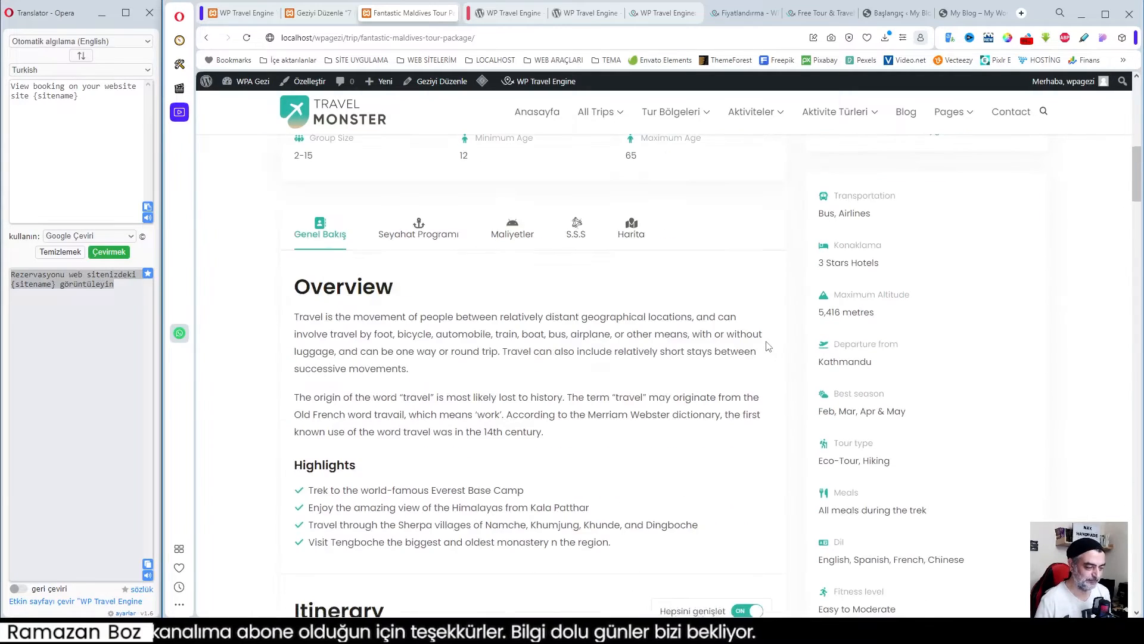
pyautogui.scroll(-4, 768, 346)
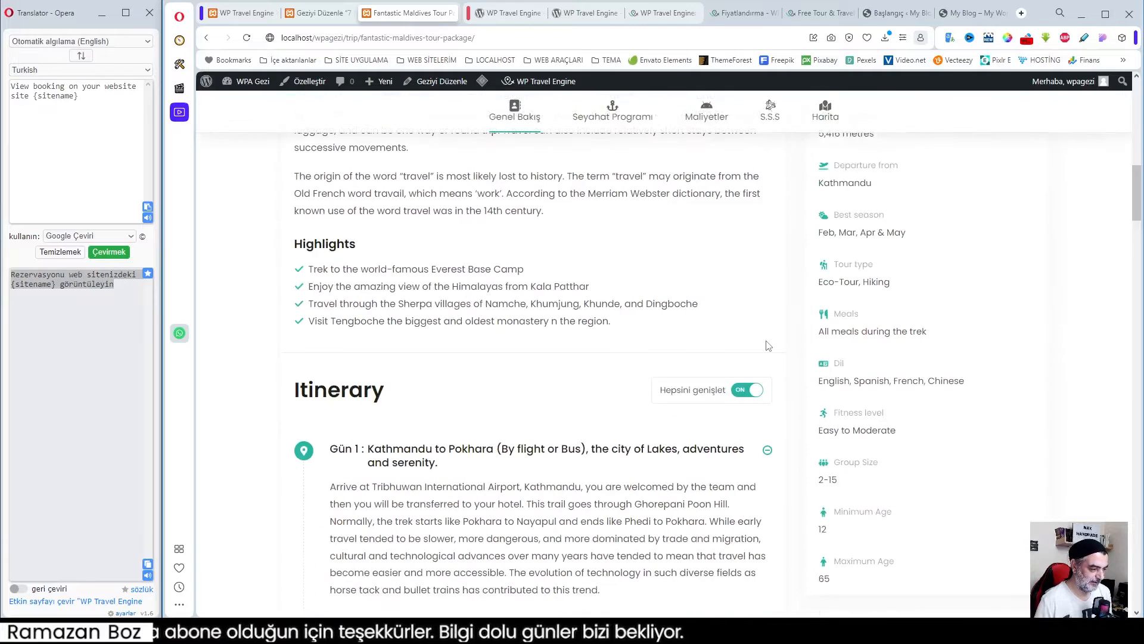
pyautogui.scroll(7, 768, 346)
# - Check the pricing widget layout options, then preview the Fantastic Maldives page in the developer tools' iPhone 12 Pro view and expand its prices
pyautogui.click(255, 13)
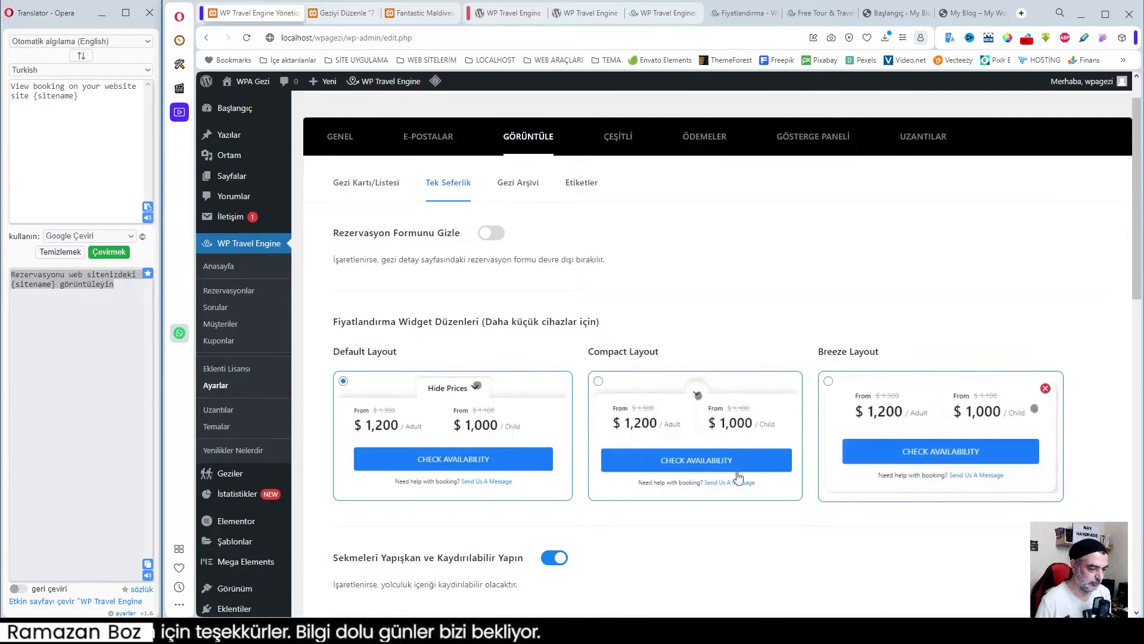
pyautogui.click(421, 16)
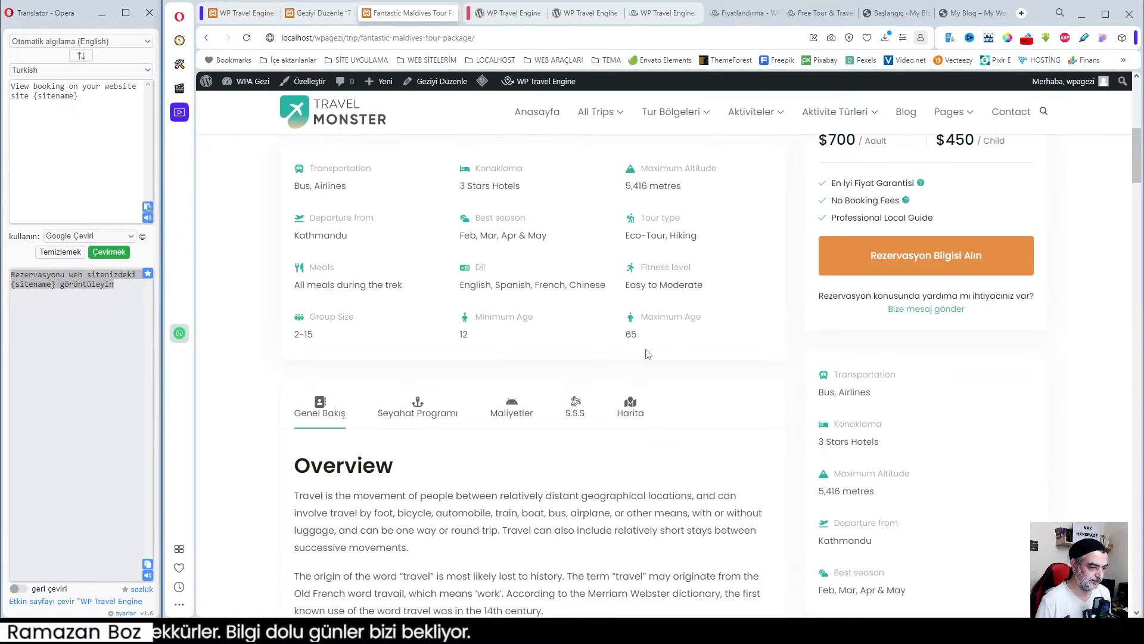
pyautogui.rightClick(586, 260)
pyautogui.click(692, 479)
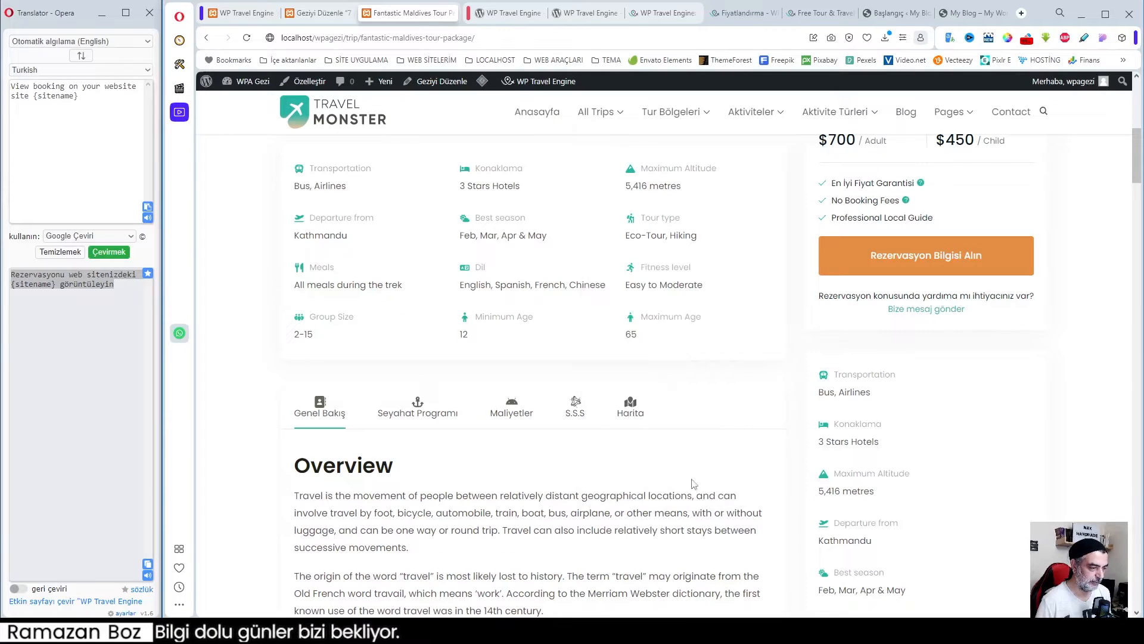
pyautogui.scroll(-2, 499, 532)
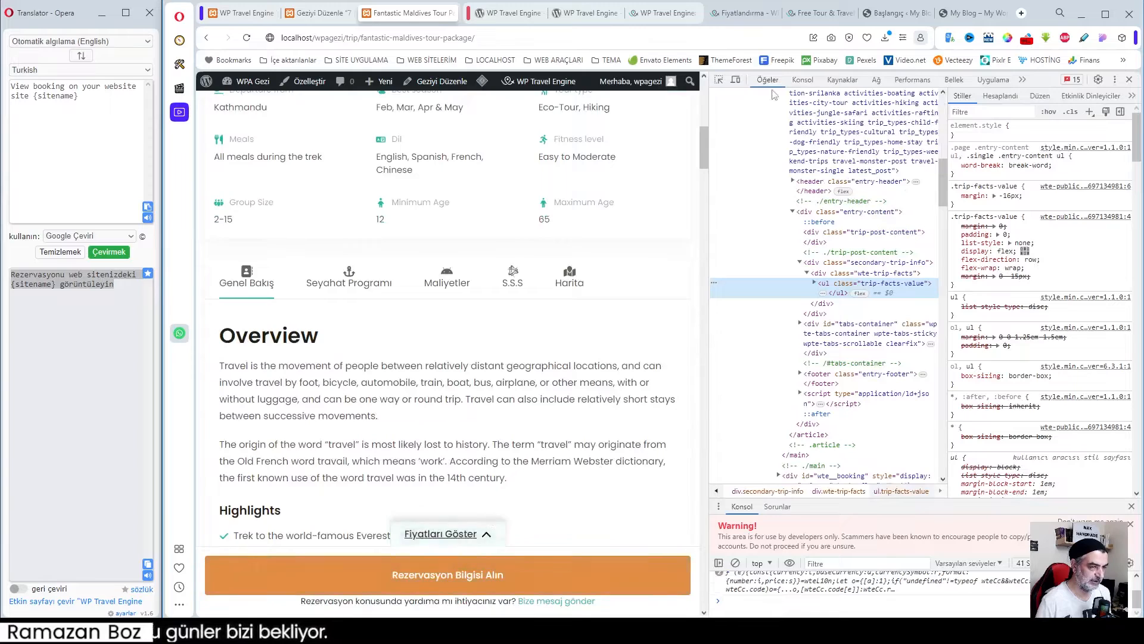
pyautogui.click(736, 80)
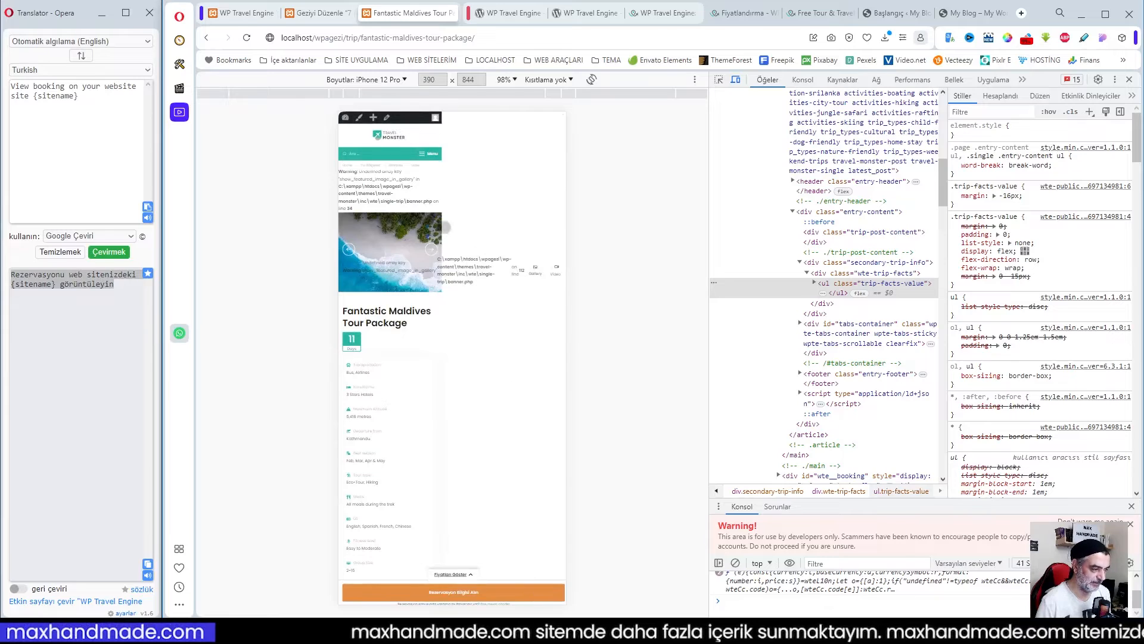
pyautogui.scroll(-1, 445, 228)
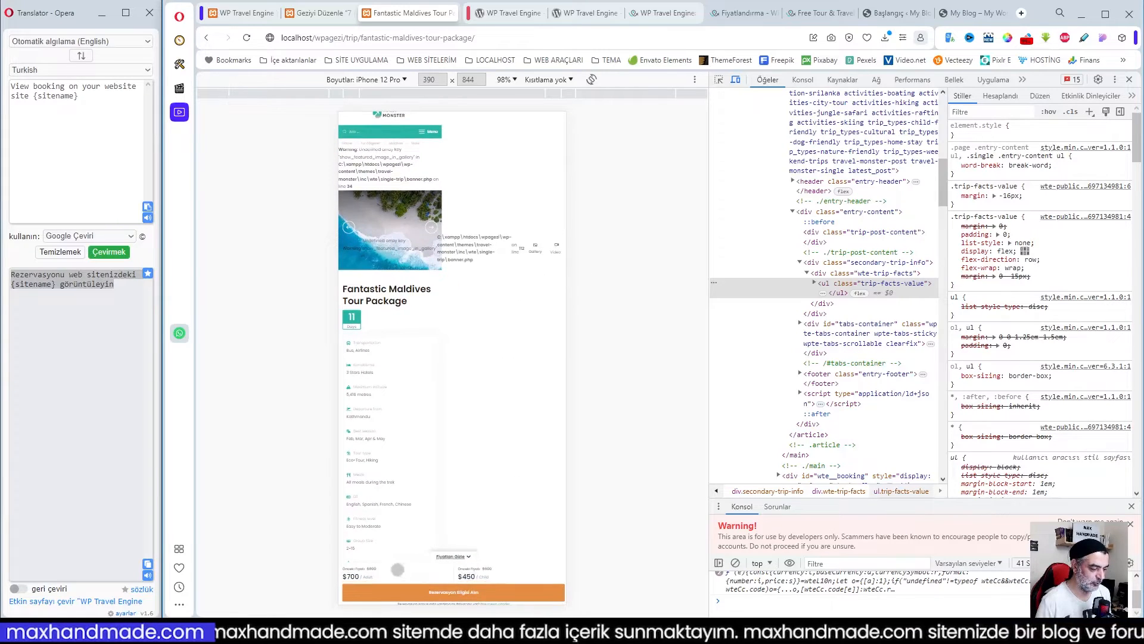
# - Leave the device view and test hiding and showing the prices in the booking bar of the narrowed trip page
pyautogui.click(736, 80)
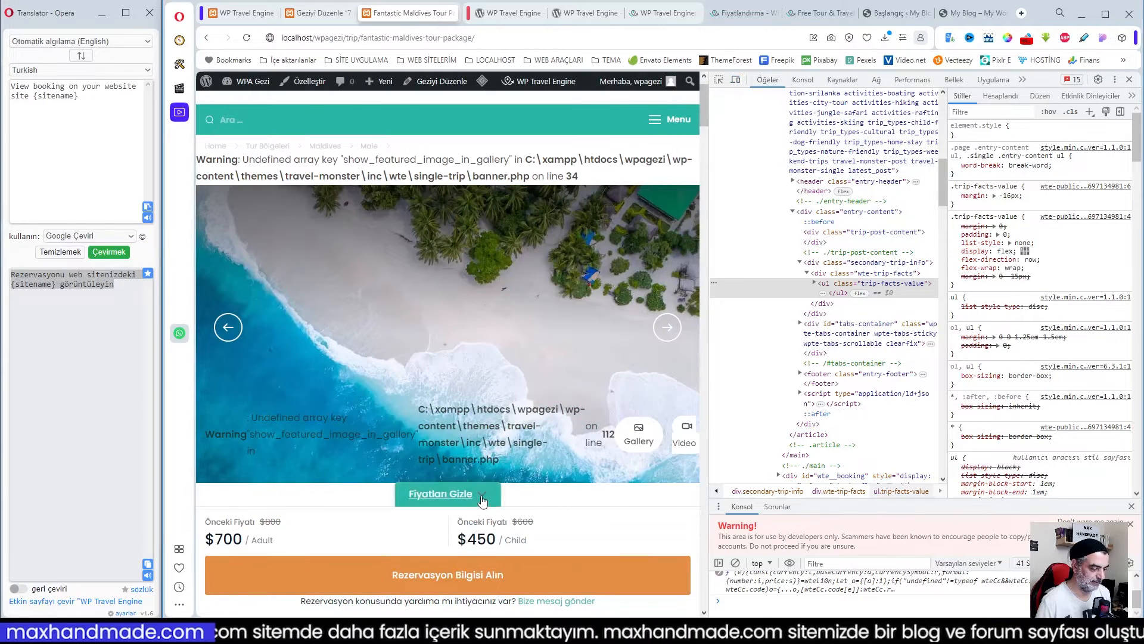
pyautogui.click(483, 500)
pyautogui.click(487, 540)
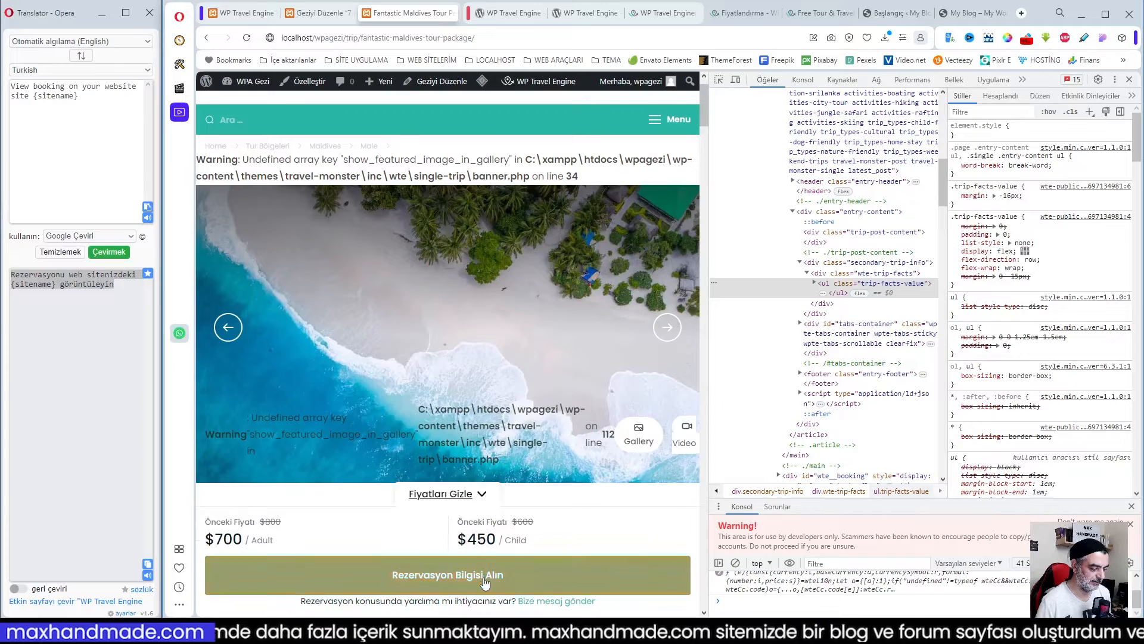
pyautogui.scroll(-3, 492, 602)
pyautogui.scroll(3, 493, 602)
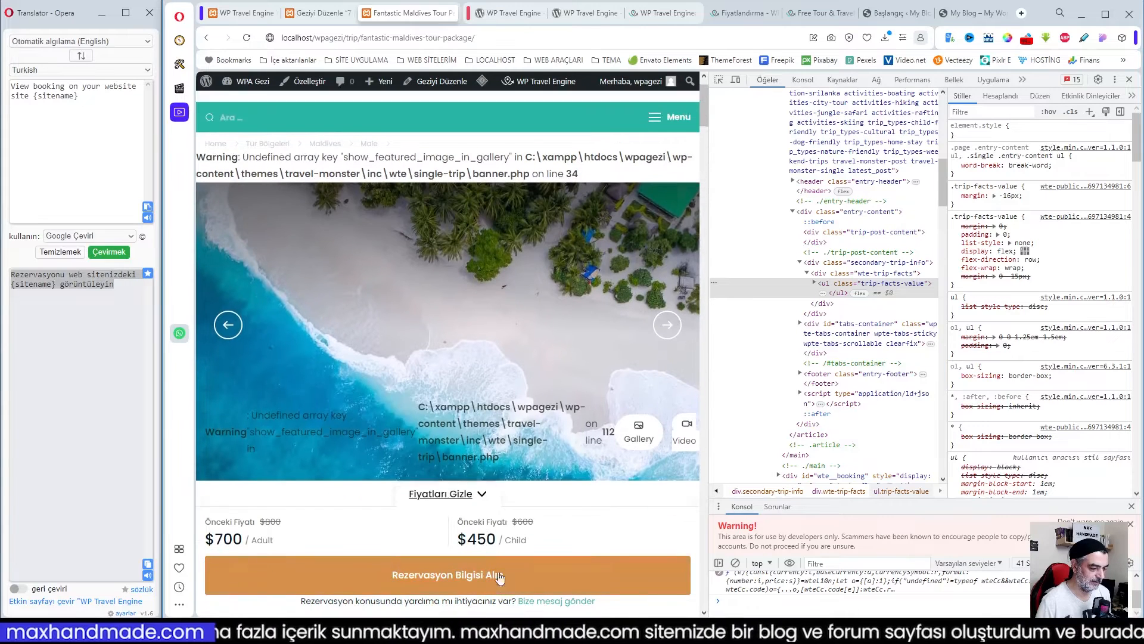
pyautogui.click(482, 494)
pyautogui.click(483, 540)
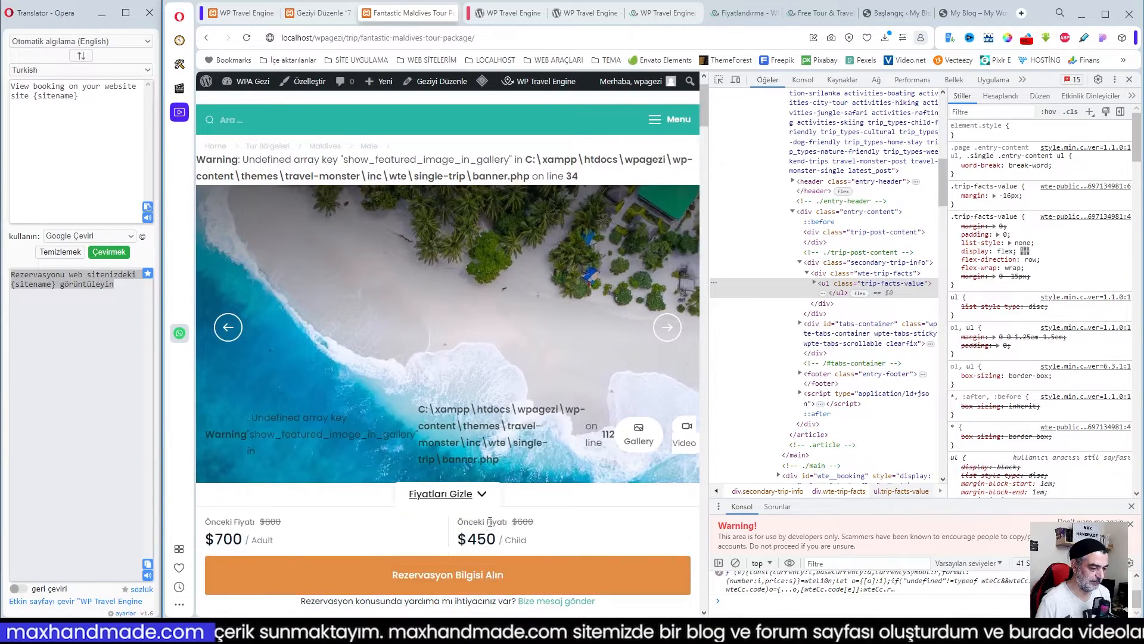
pyautogui.click(482, 496)
# - Preview the wpalemi.com demo site in the developer tools' phone view and open the Everest Ana Kamp trip
pyautogui.click(983, 13)
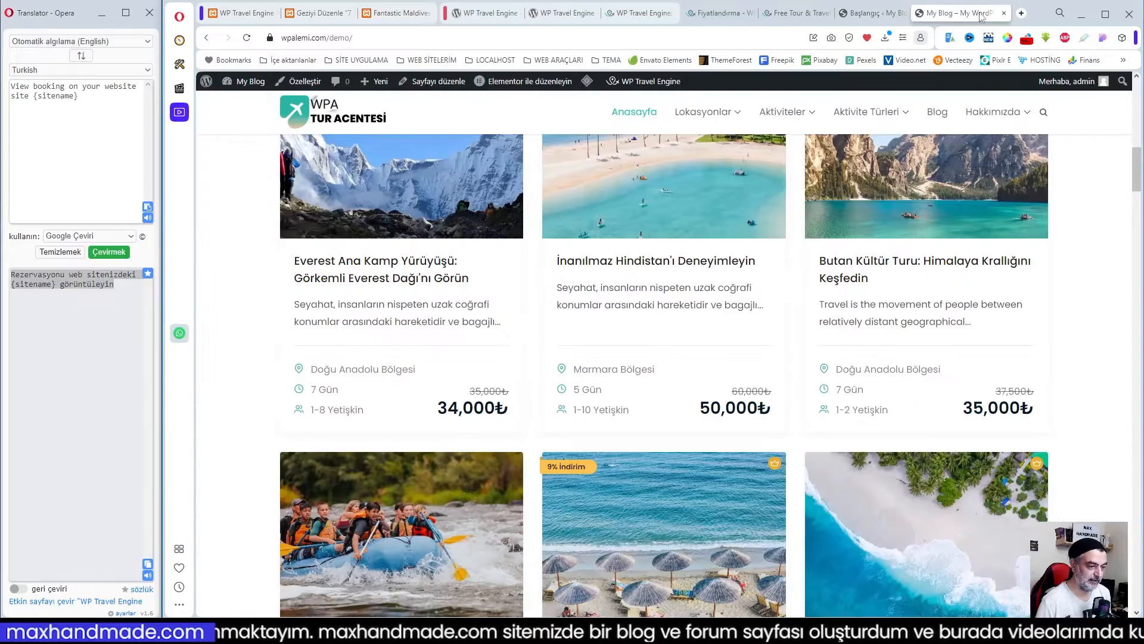
pyautogui.rightClick(614, 183)
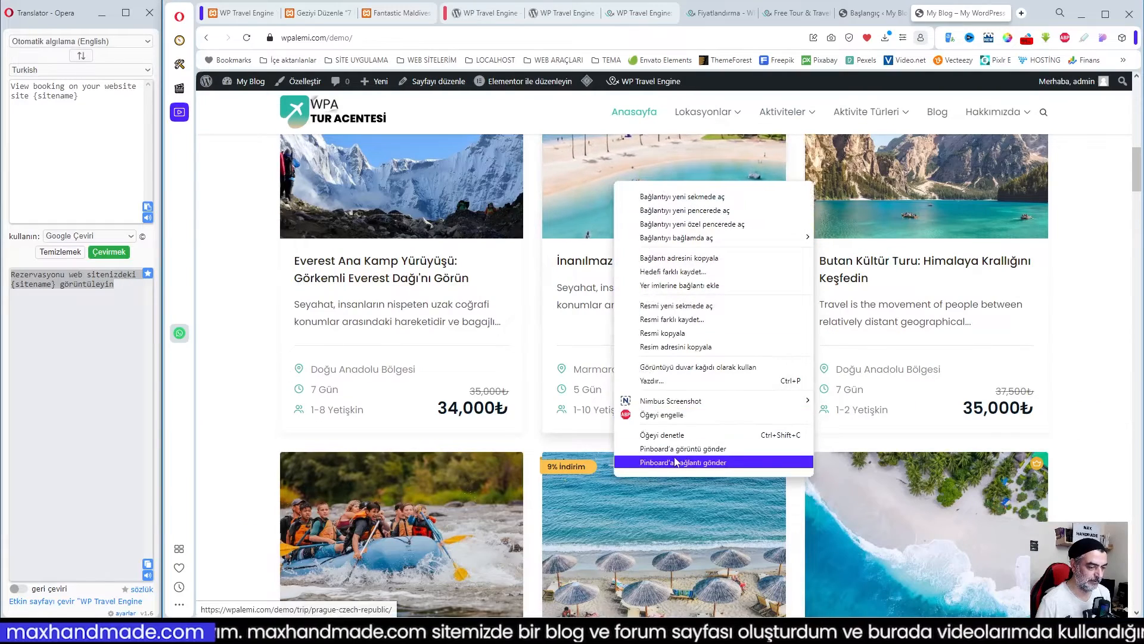
pyautogui.click(662, 435)
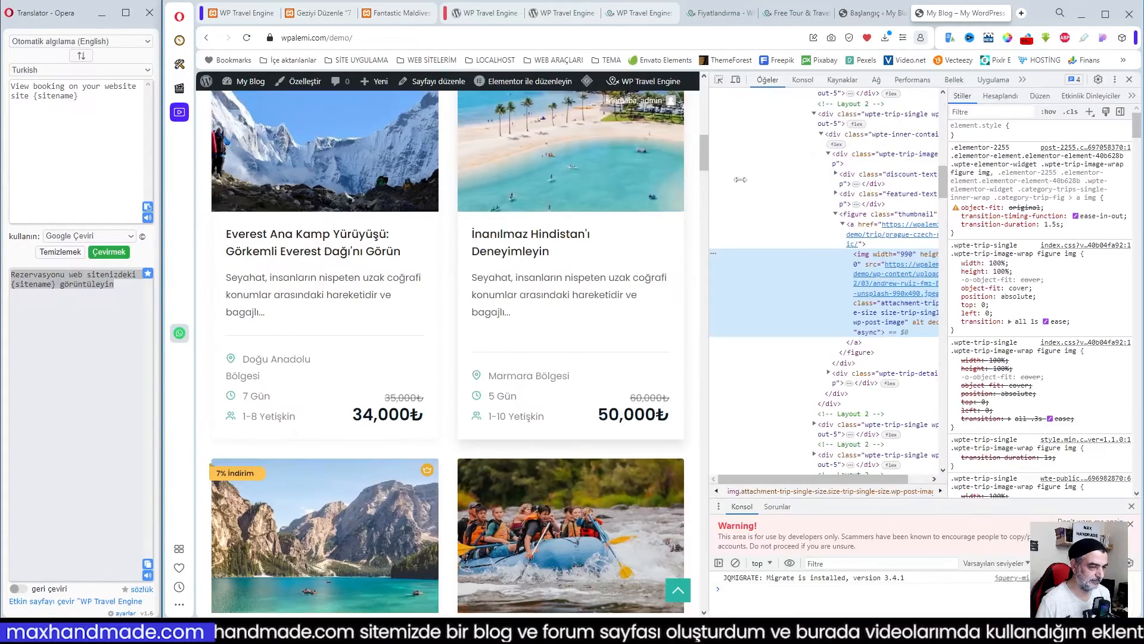
pyautogui.hotkey('ctrl', 'shift', 'm')
pyautogui.scroll(-8, 514, 417)
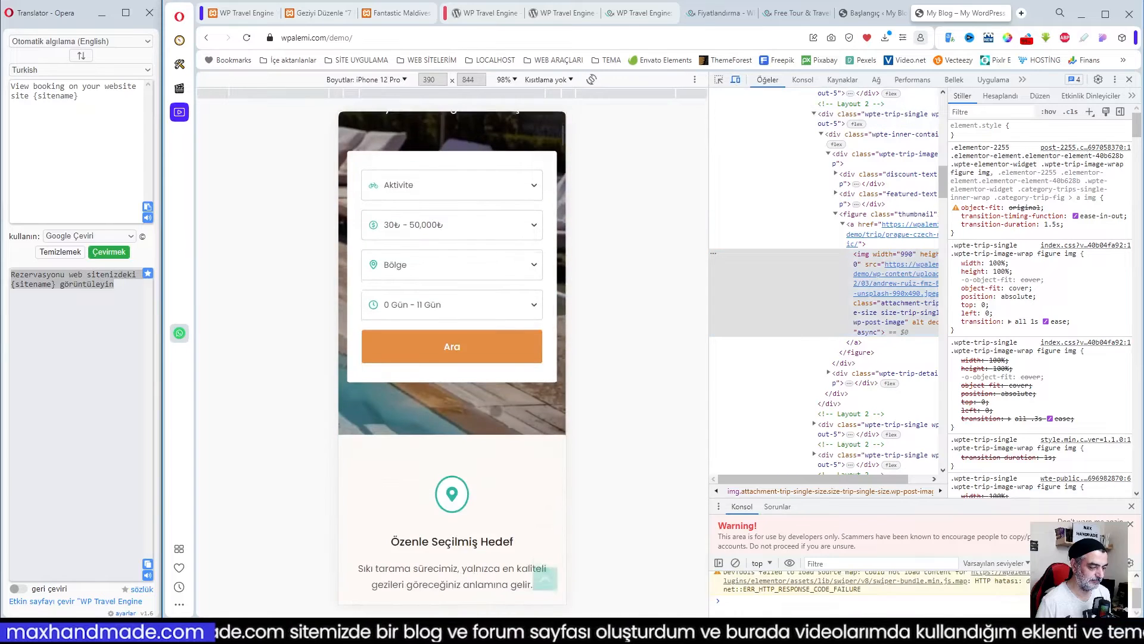
pyautogui.scroll(10, 496, 412)
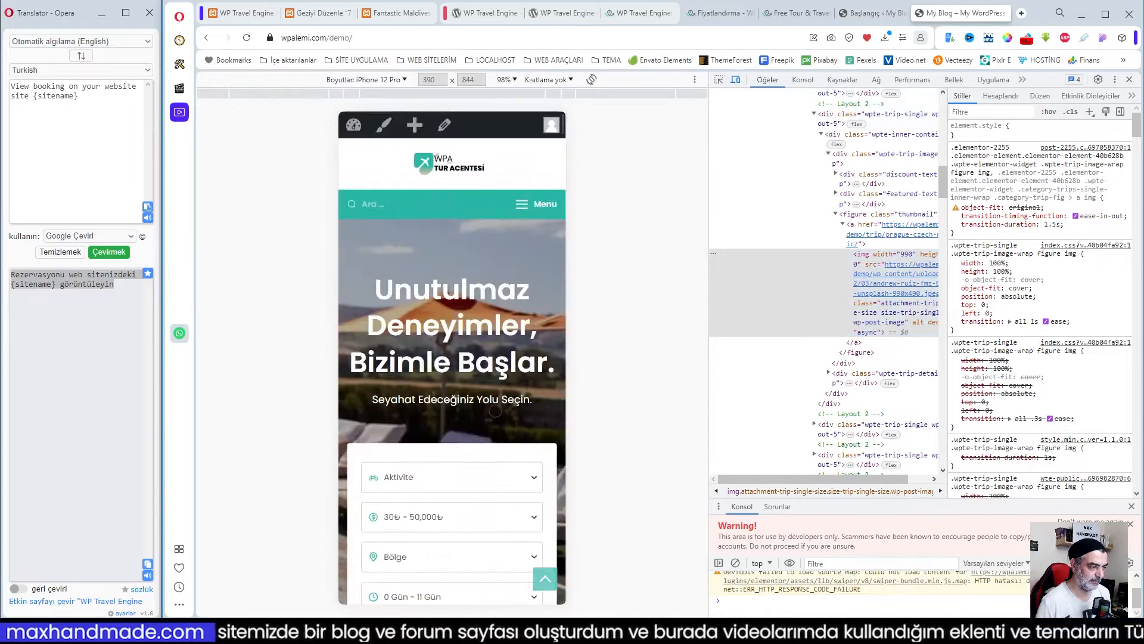
pyautogui.scroll(-15, 498, 411)
pyautogui.click(499, 410)
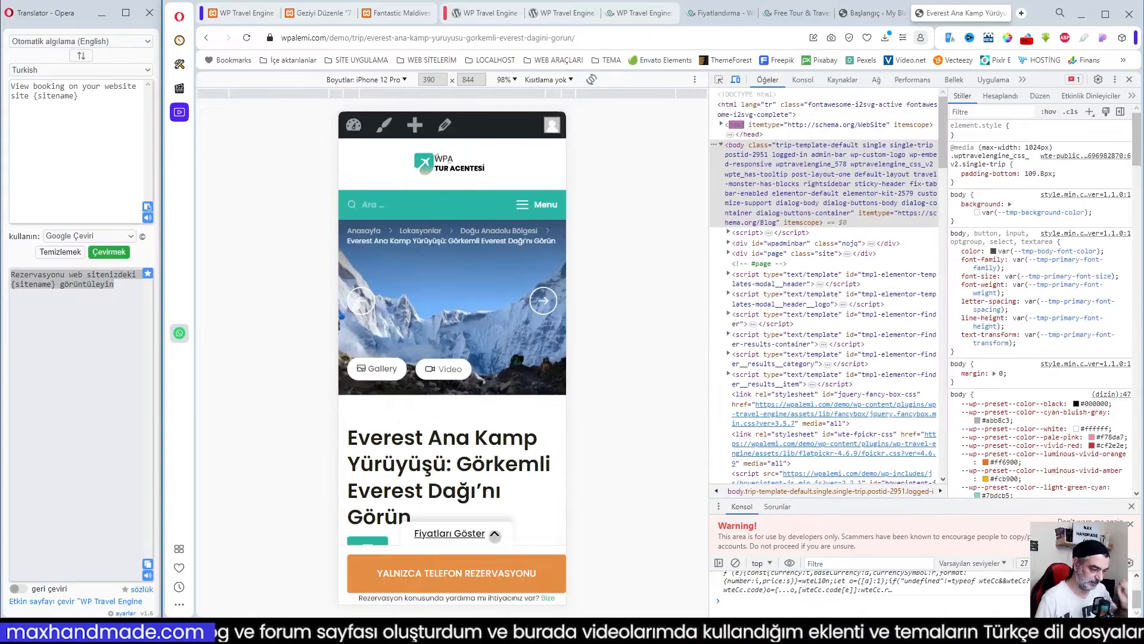
# - Test showing and hiding the prices in the Everest trip's mobile booking bar, and close the developer tools
pyautogui.click(495, 534)
pyautogui.scroll(-8, 499, 412)
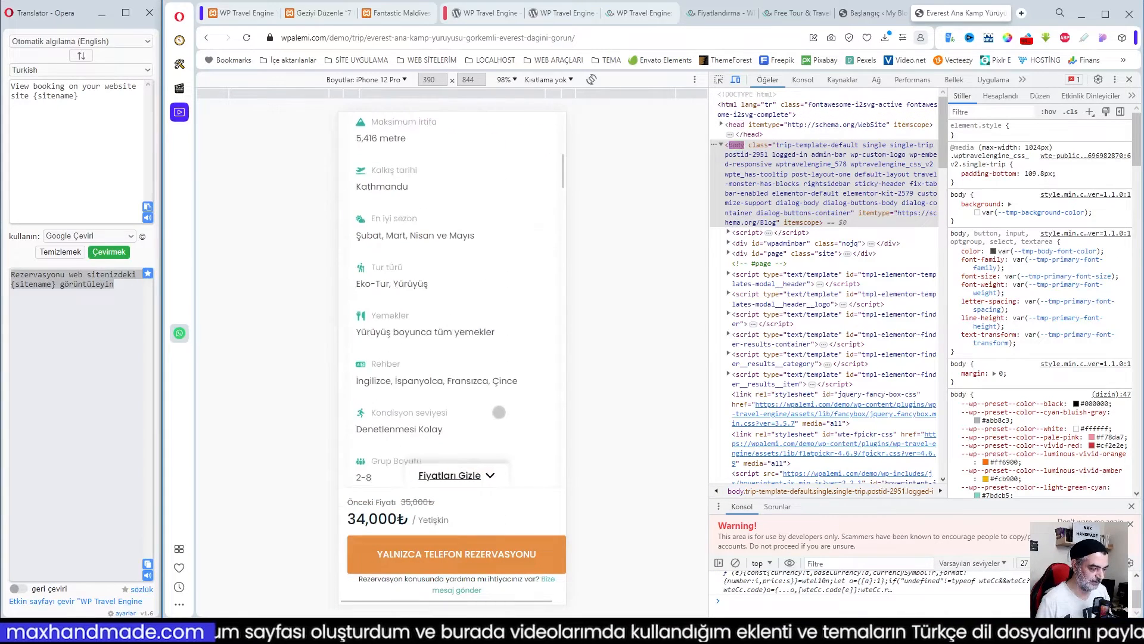
pyautogui.scroll(-2, 499, 412)
pyautogui.click(489, 476)
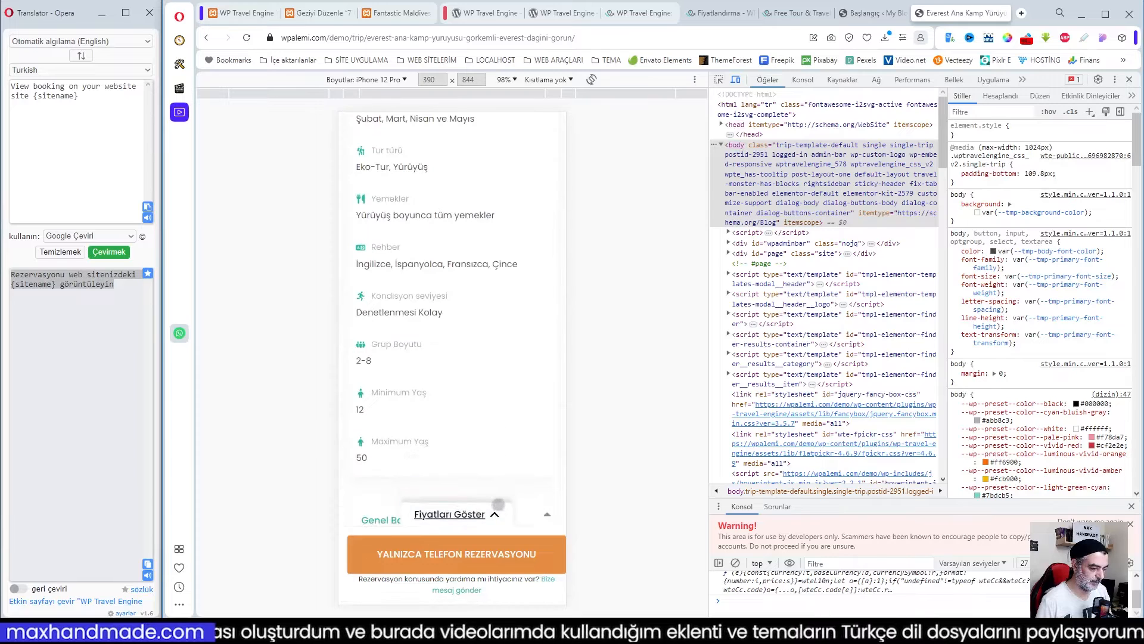
pyautogui.click(489, 476)
pyautogui.click(736, 79)
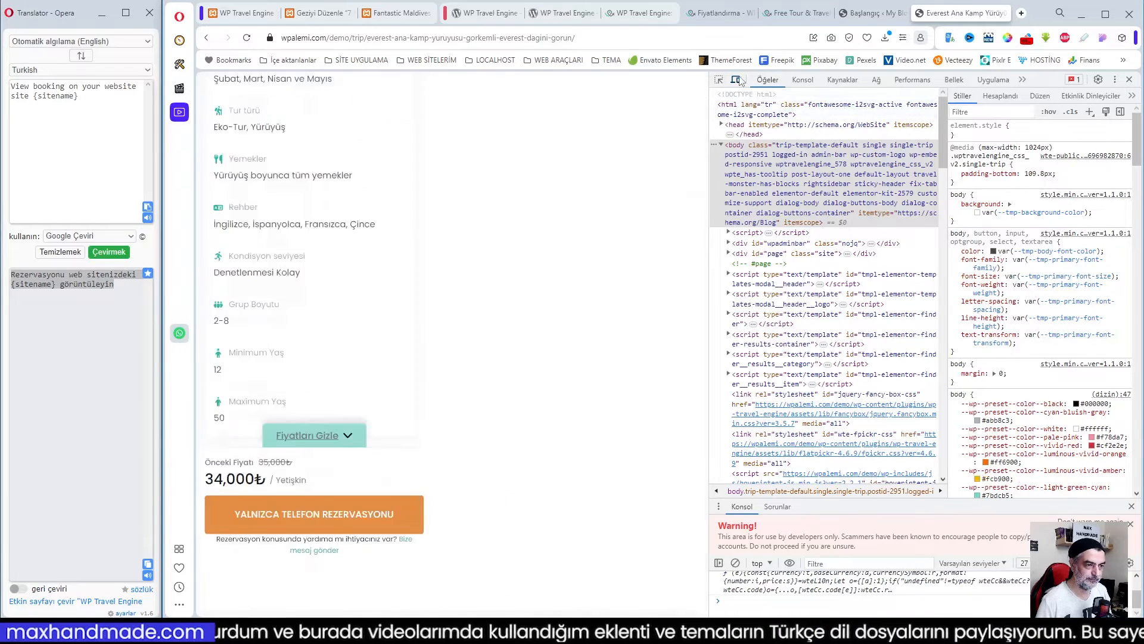
pyautogui.click(1128, 79)
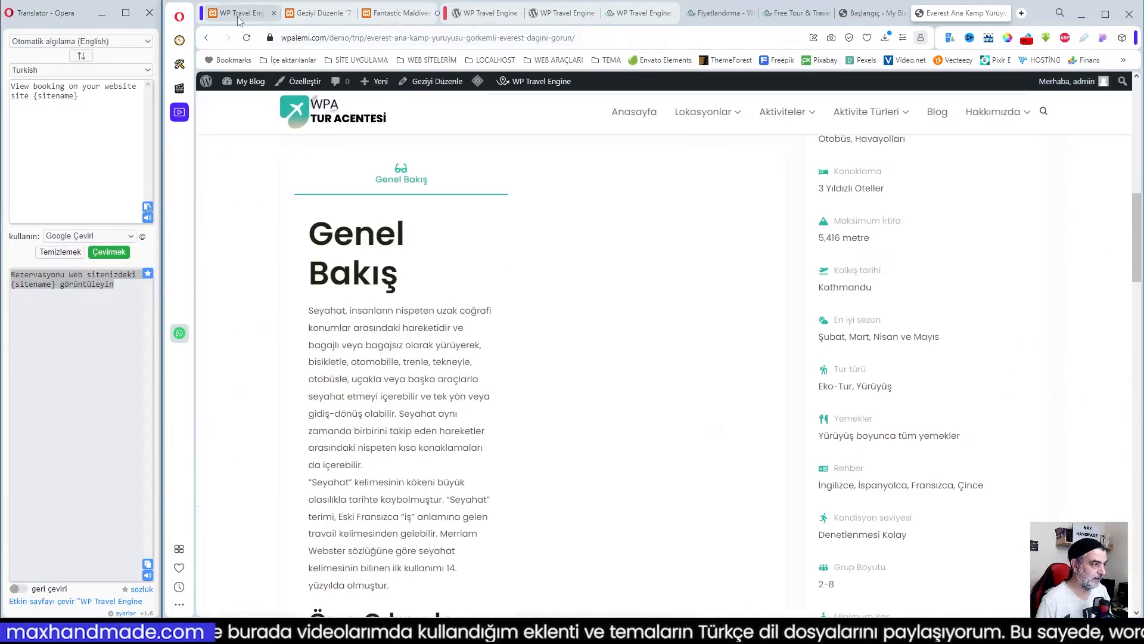
# - Review the sticky tabs, sticky booking widget and related trips options in the single-trip display settings
pyautogui.click(250, 13)
pyautogui.scroll(-2, 517, 300)
pyautogui.scroll(-2, 386, 271)
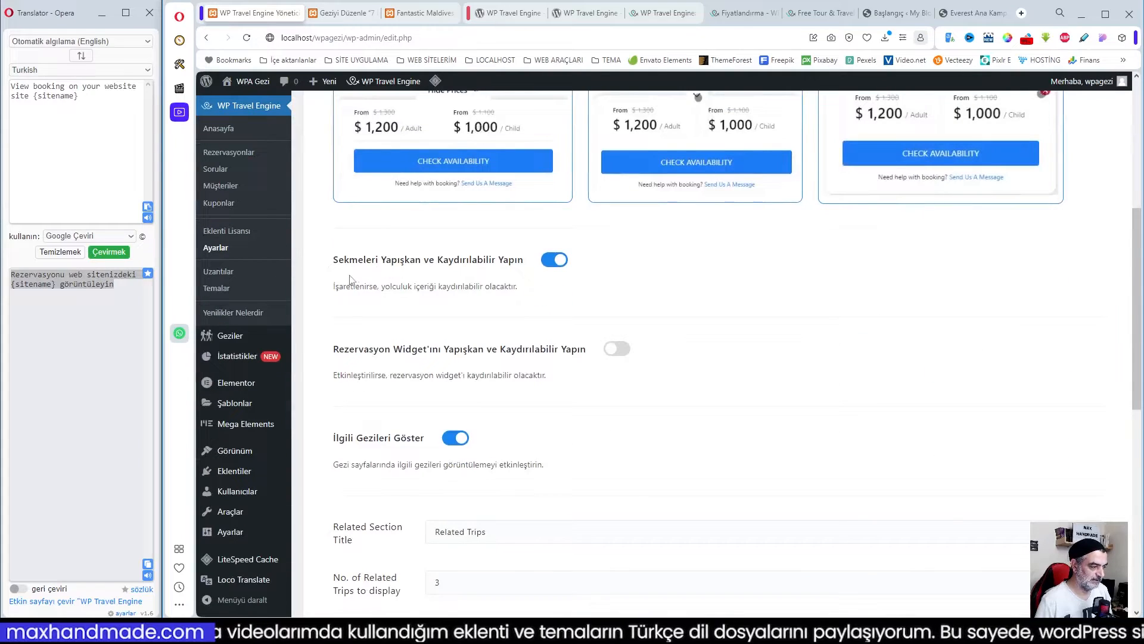
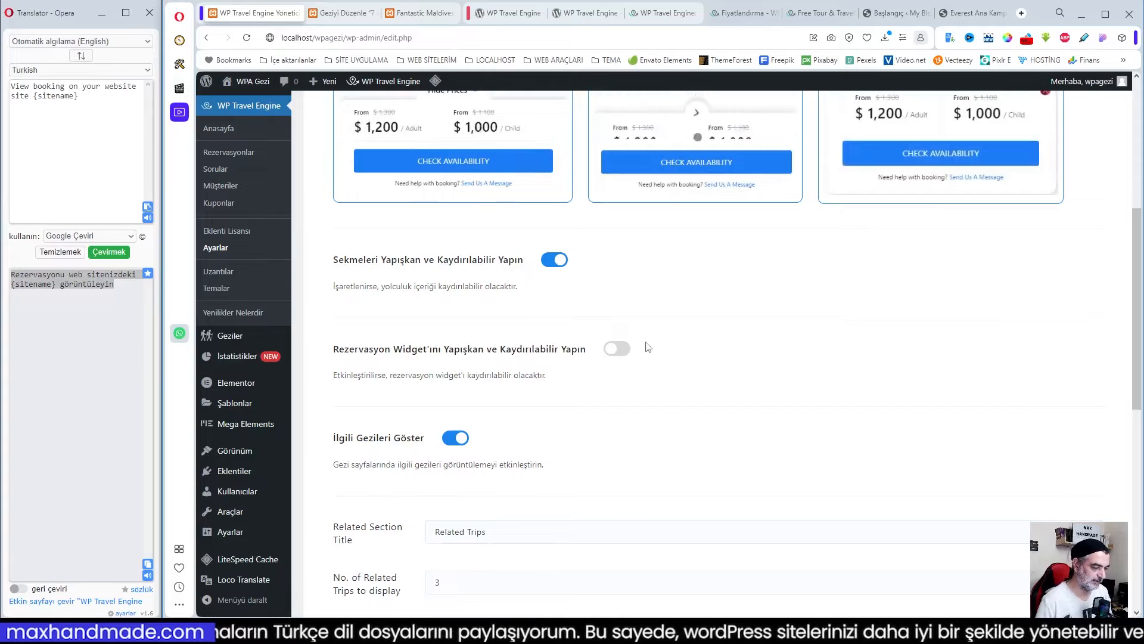
pyautogui.scroll(-2, 647, 346)
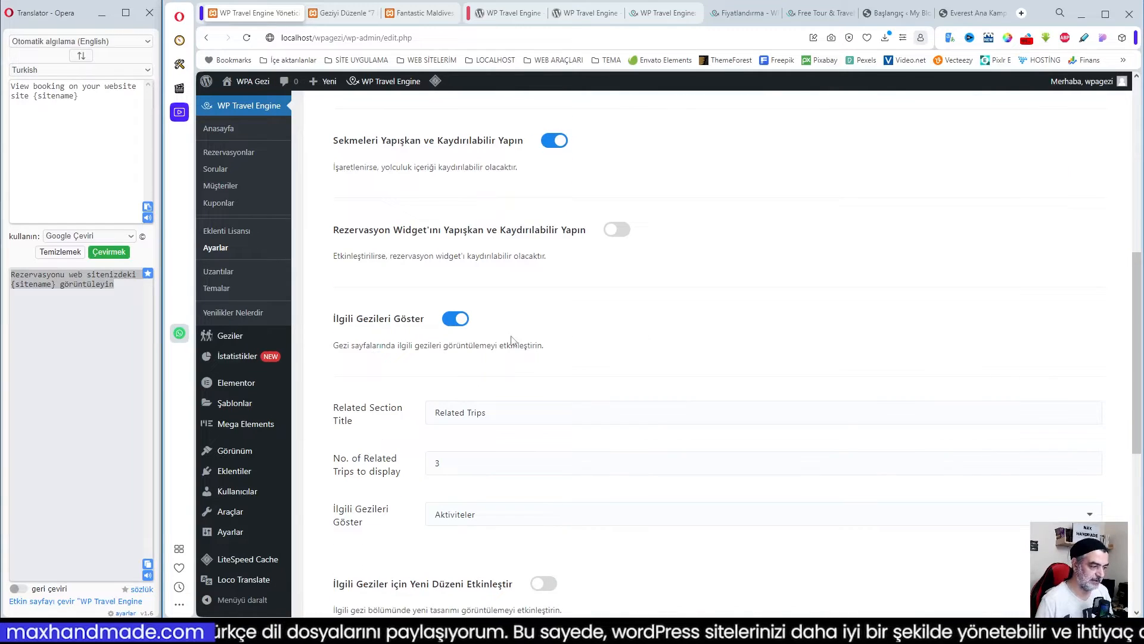
# - Close the developer tools on the Fantastic Maldives trip page and view its related trips section
pyautogui.click(420, 12)
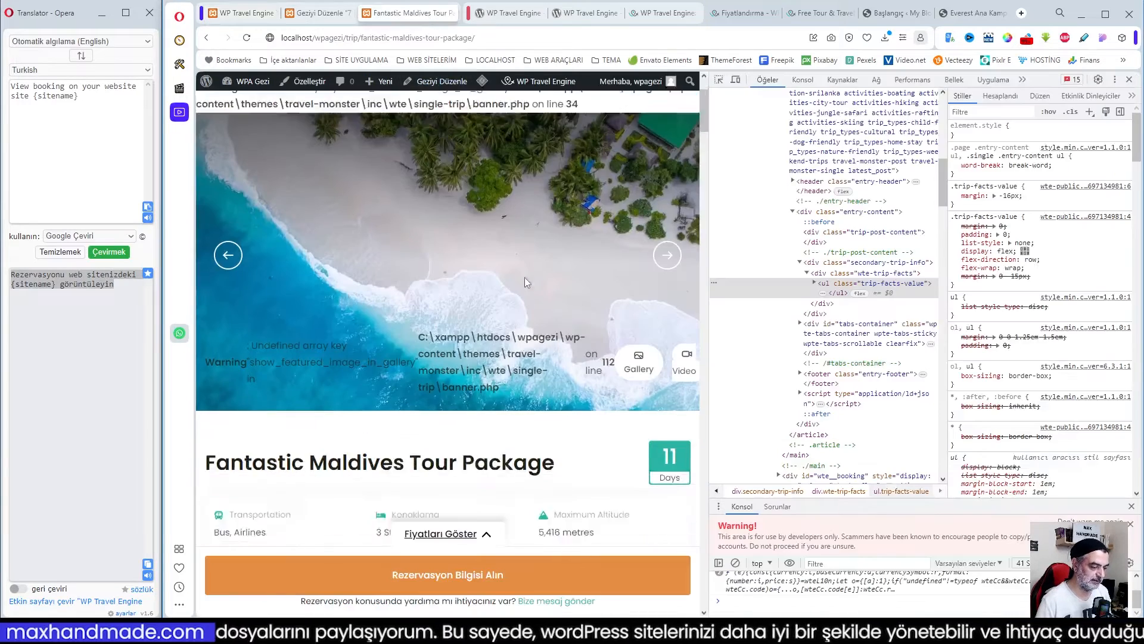
pyautogui.click(1129, 80)
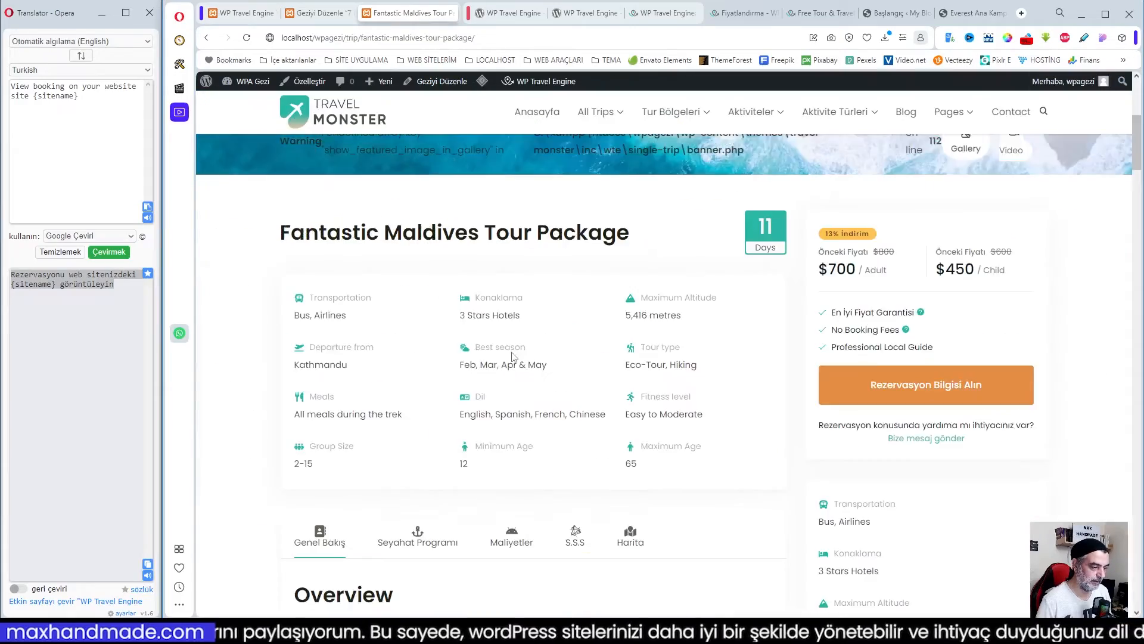
pyautogui.scroll(-20, 1044, 378)
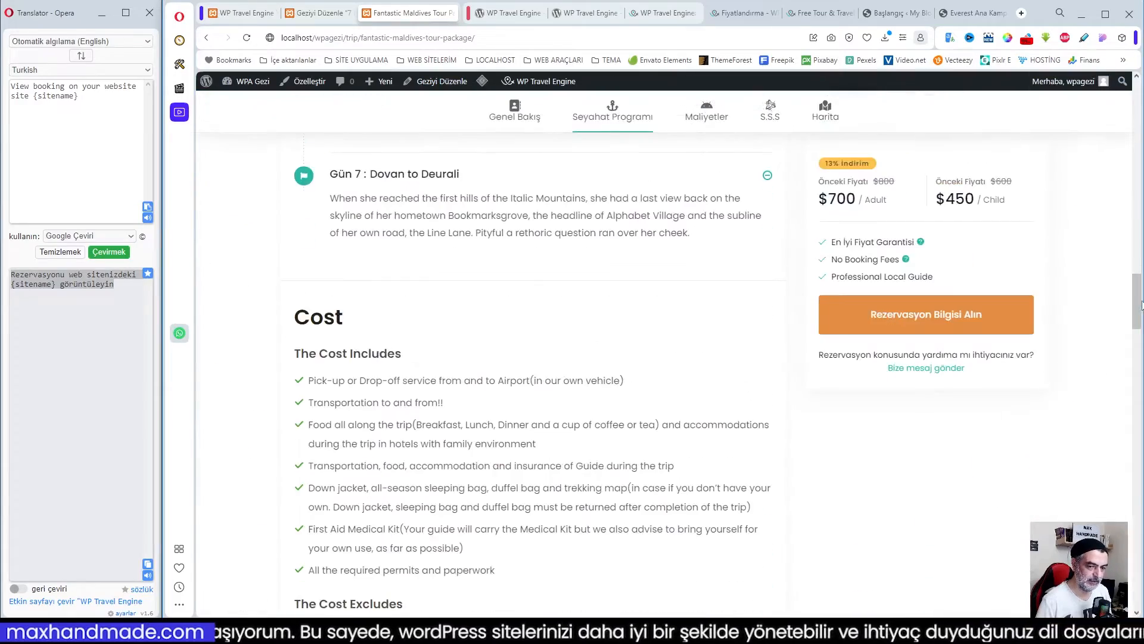
pyautogui.moveTo(1142, 305); pyautogui.dragTo(1128, 526)
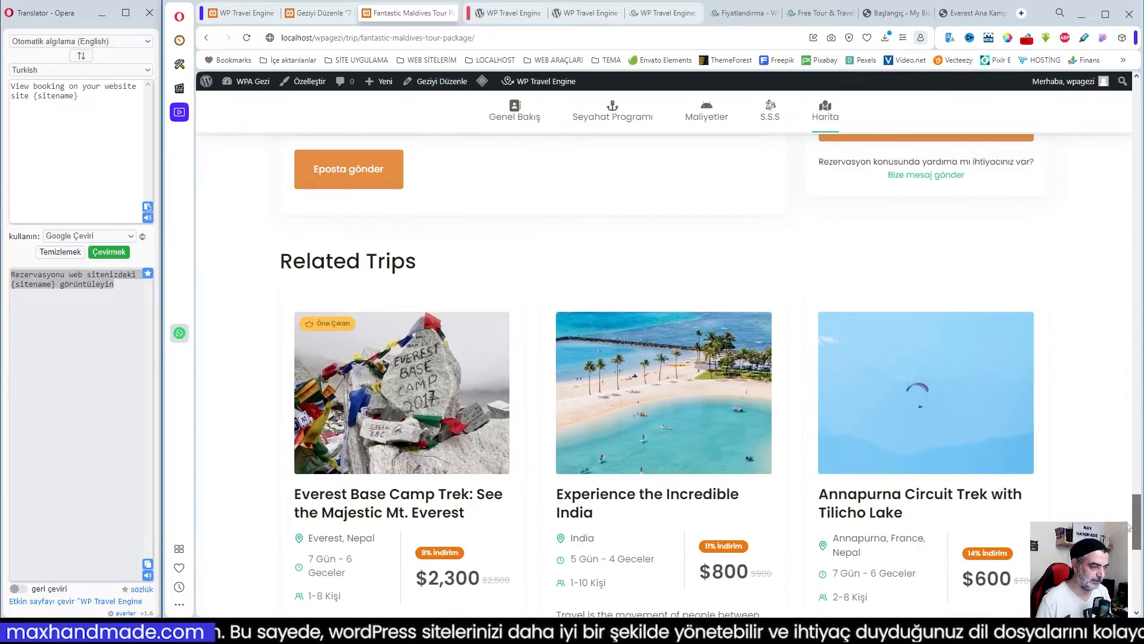
pyautogui.scroll(-1, 1129, 526)
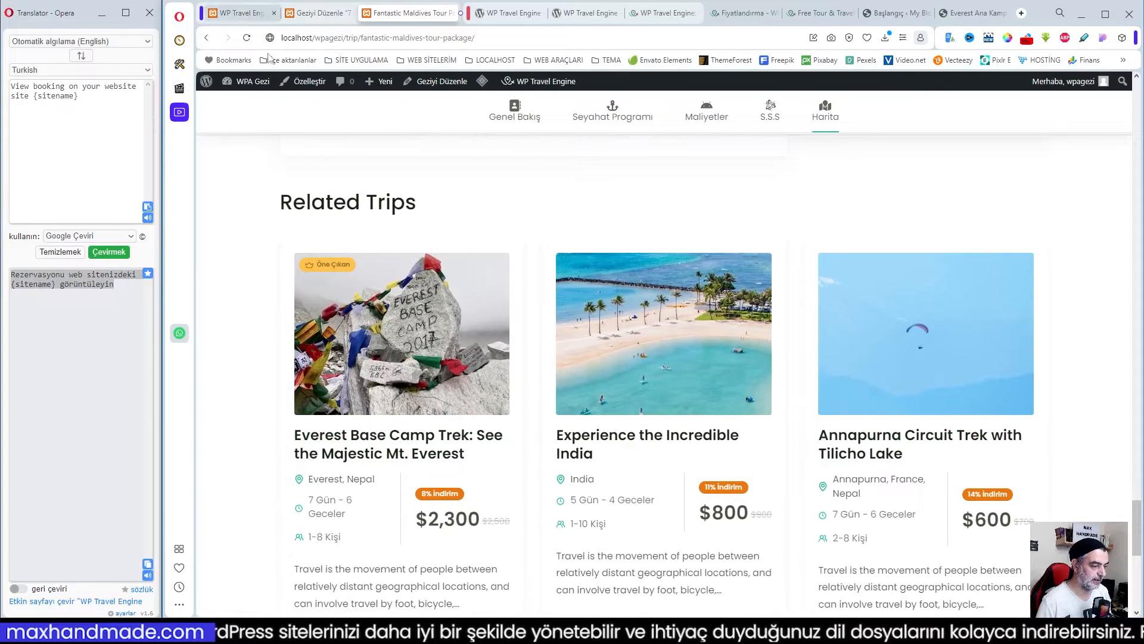
# - Change the related trips section title to "İlgili Turlar" in the settings, keeping Aktiviteler as the basis for related trips
pyautogui.click(249, 15)
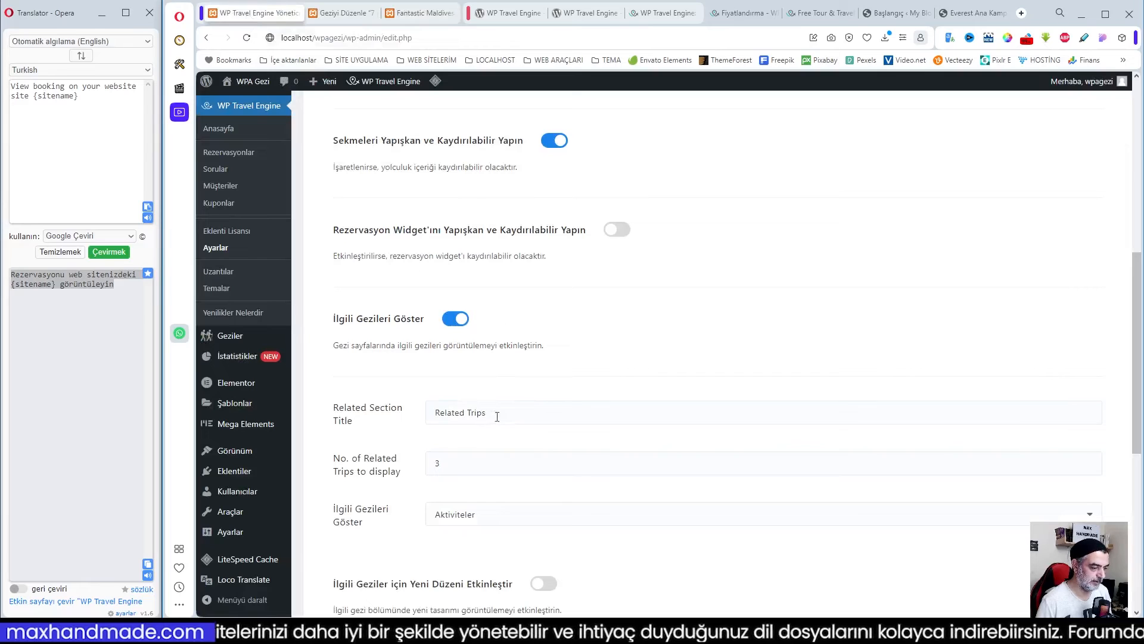
pyautogui.moveTo(497, 416); pyautogui.dragTo(416, 413)
pyautogui.rightClick(467, 413)
pyautogui.click(529, 413)
pyautogui.moveTo(528, 413); pyautogui.dragTo(382, 411)
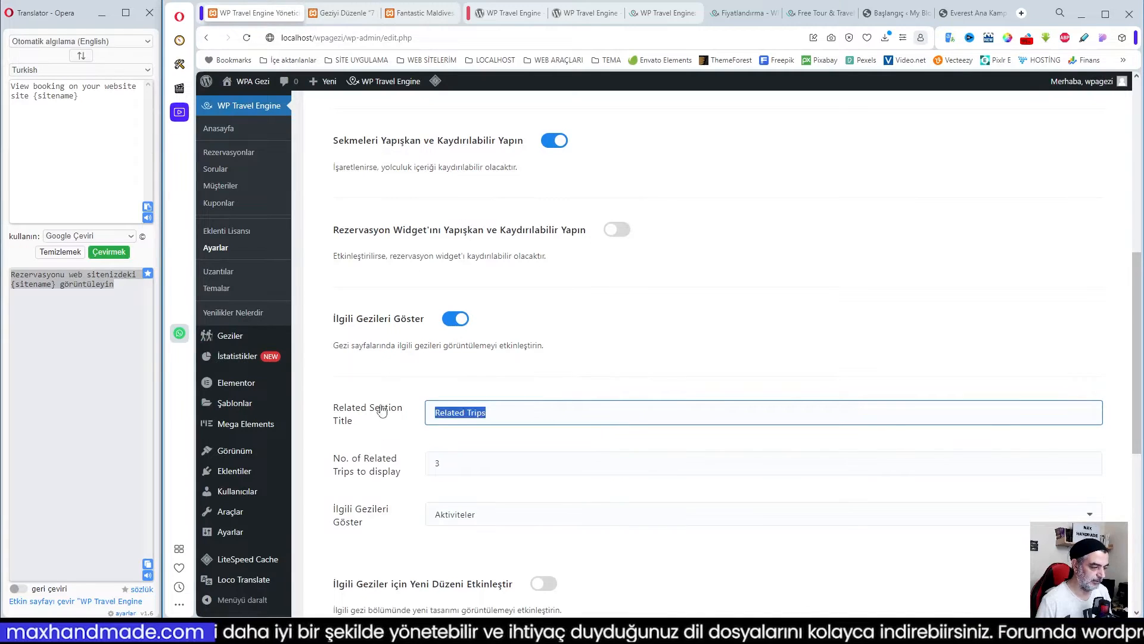
pyautogui.press('BackSpace')
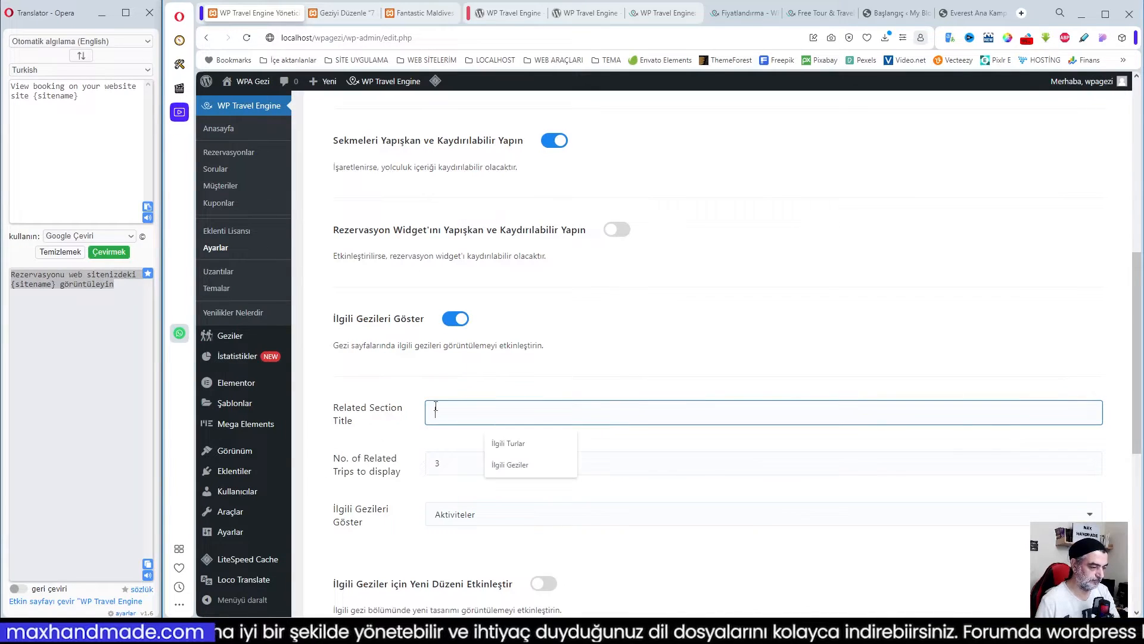
pyautogui.click(522, 447)
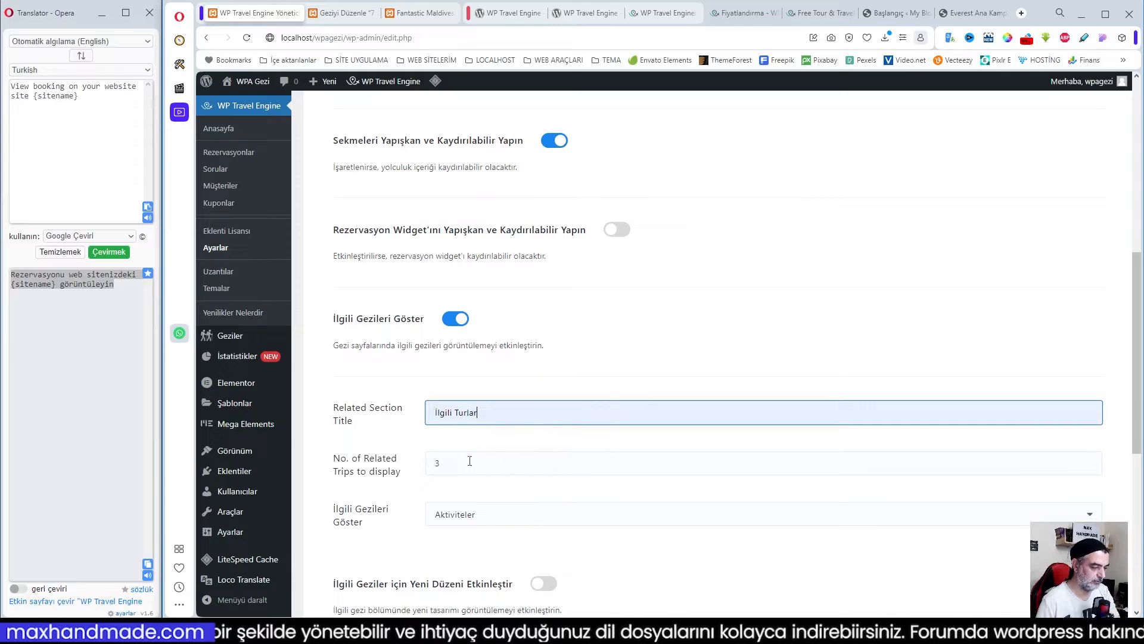
pyautogui.click(491, 520)
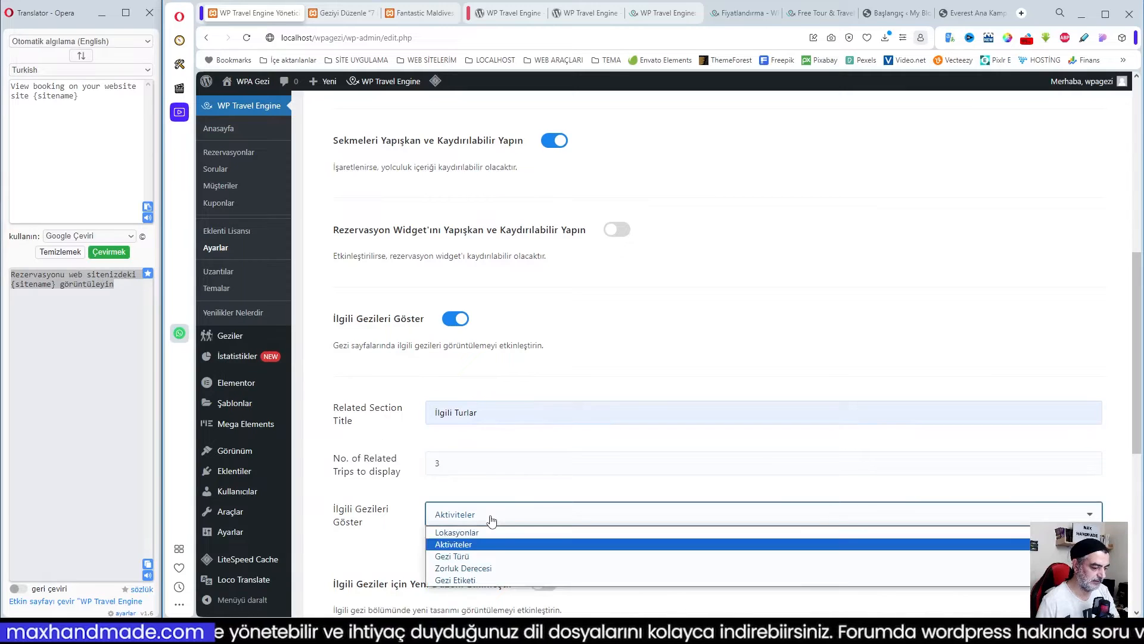
pyautogui.click(468, 544)
# - Enable the new layout for related trips and save the settings
pyautogui.scroll(-4, 485, 491)
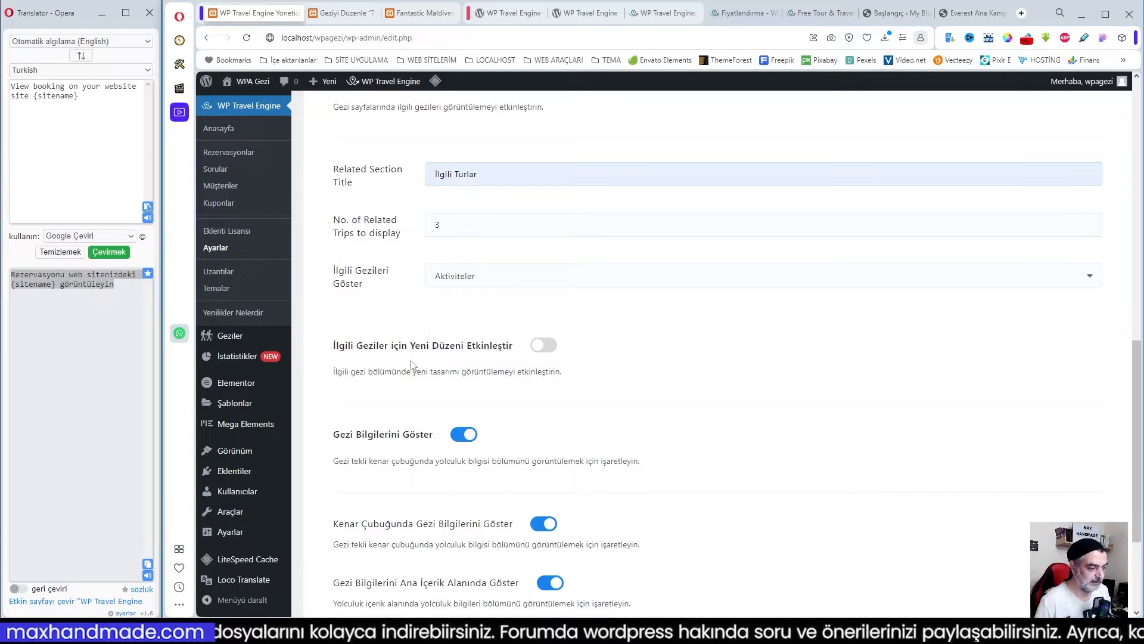
pyautogui.click(551, 350)
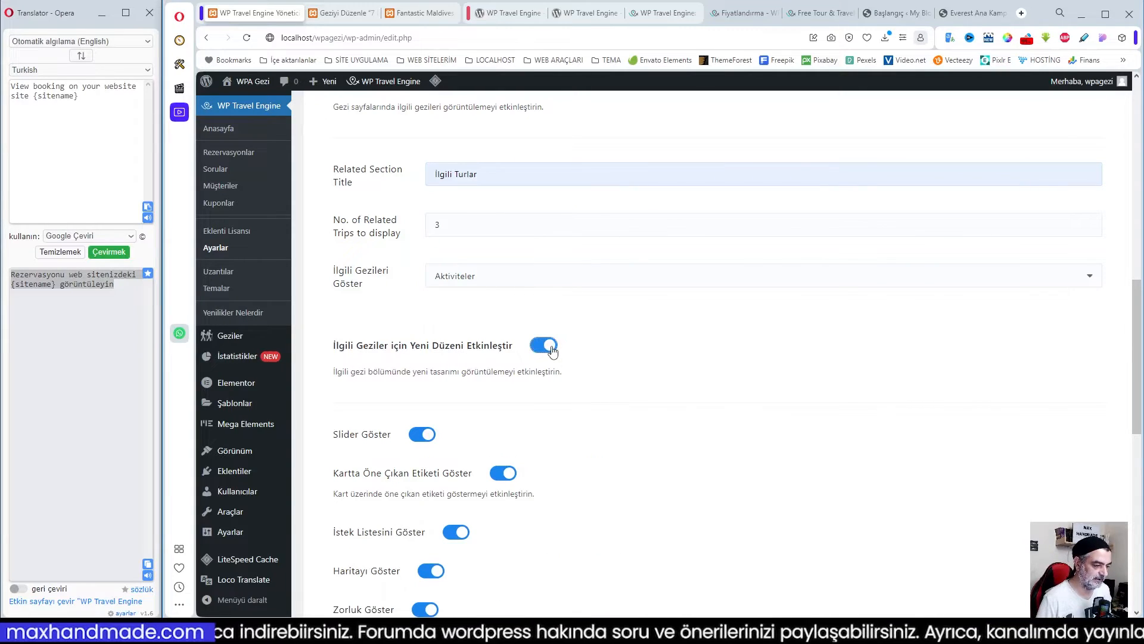
pyautogui.scroll(-10, 763, 412)
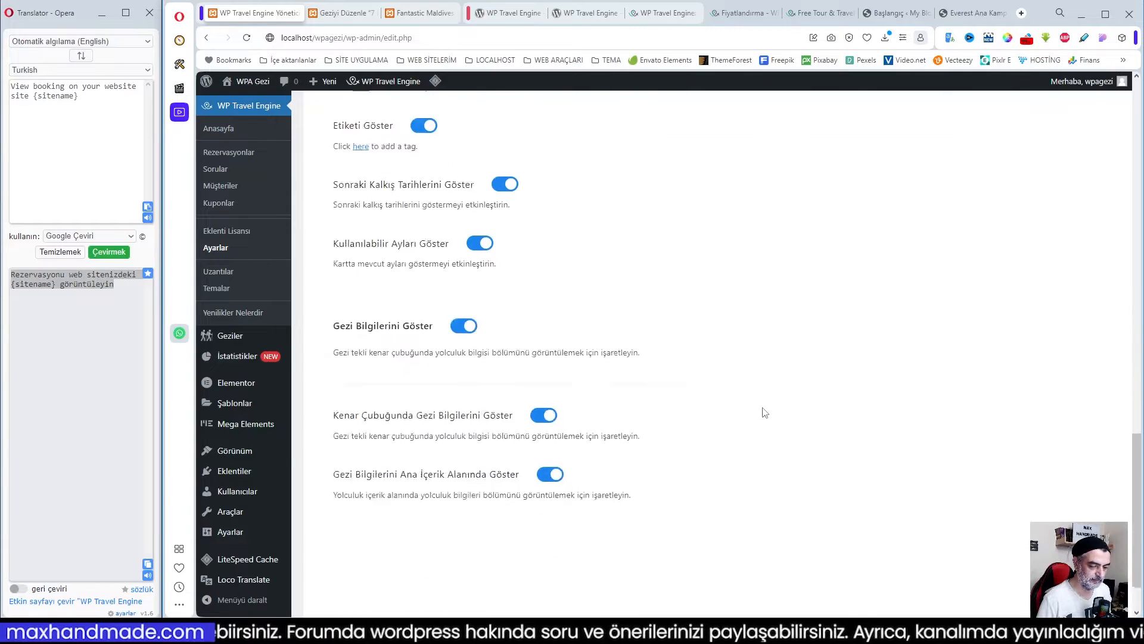
pyautogui.click(1068, 552)
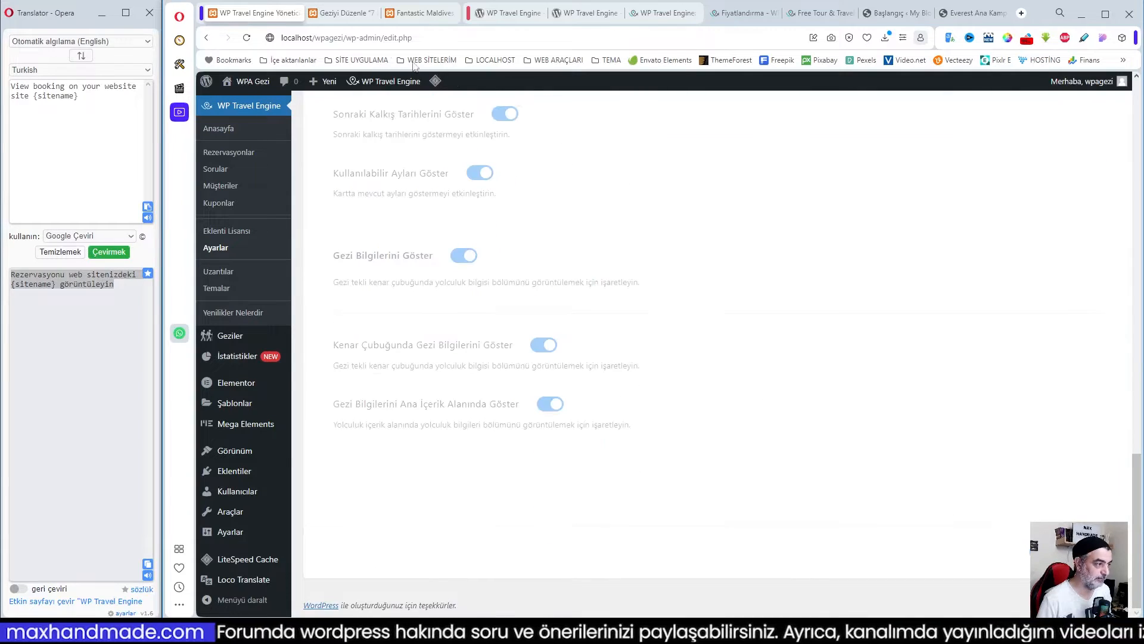
# - Reload the Fantastic Maldives trip page and compare the related trip cards before and after the layout change
pyautogui.click(423, 13)
pyautogui.scroll(-5, 456, 260)
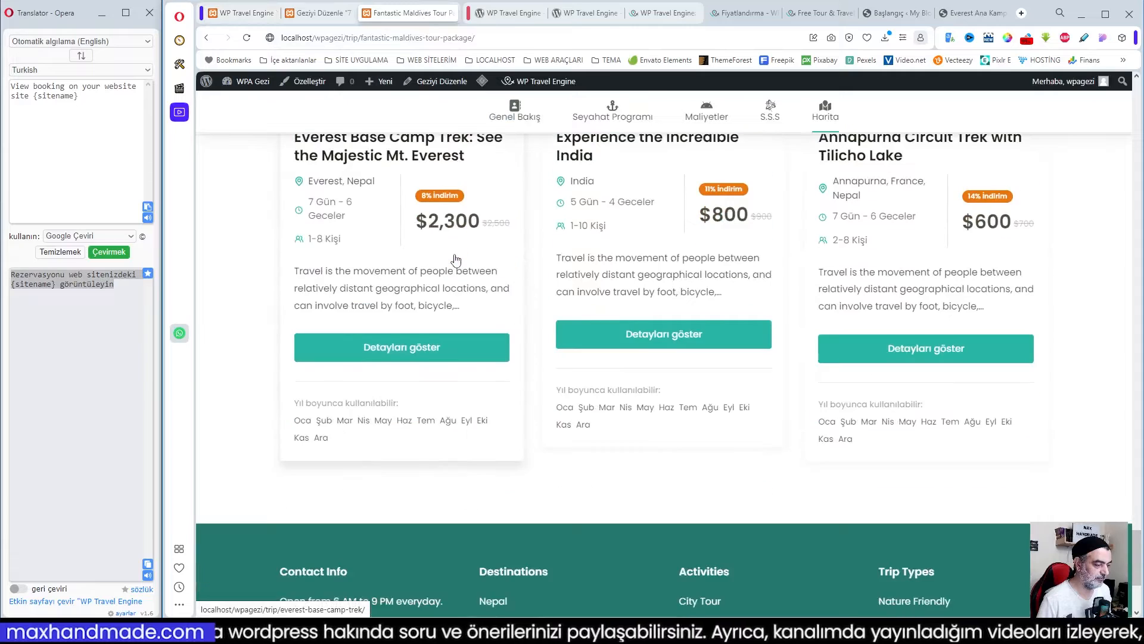
pyautogui.scroll(2, 464, 477)
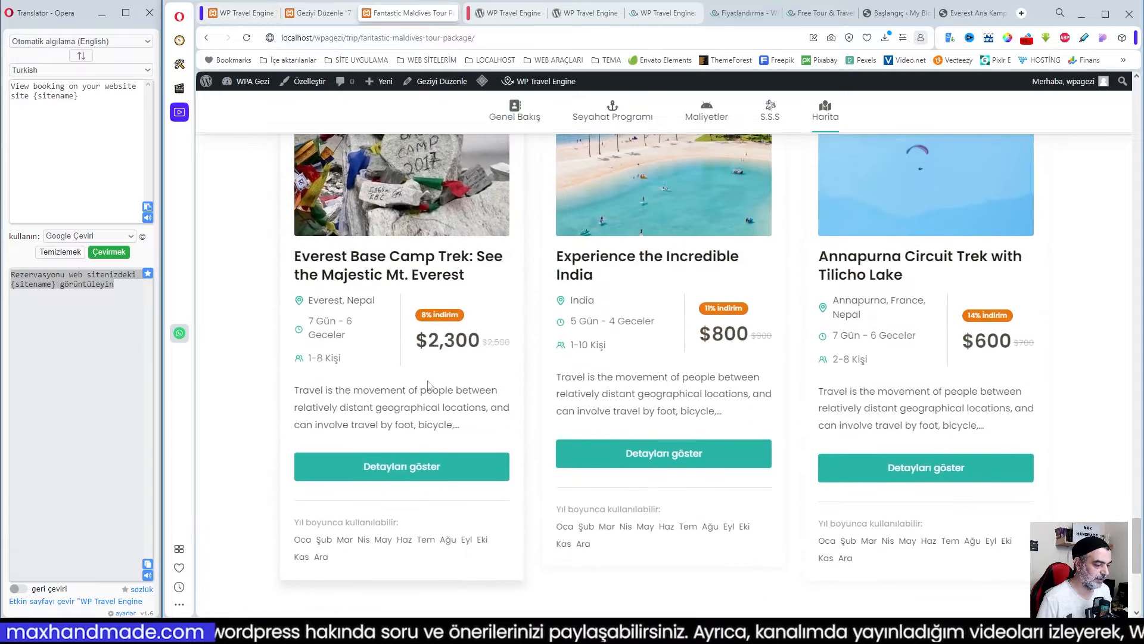
pyautogui.click(246, 38)
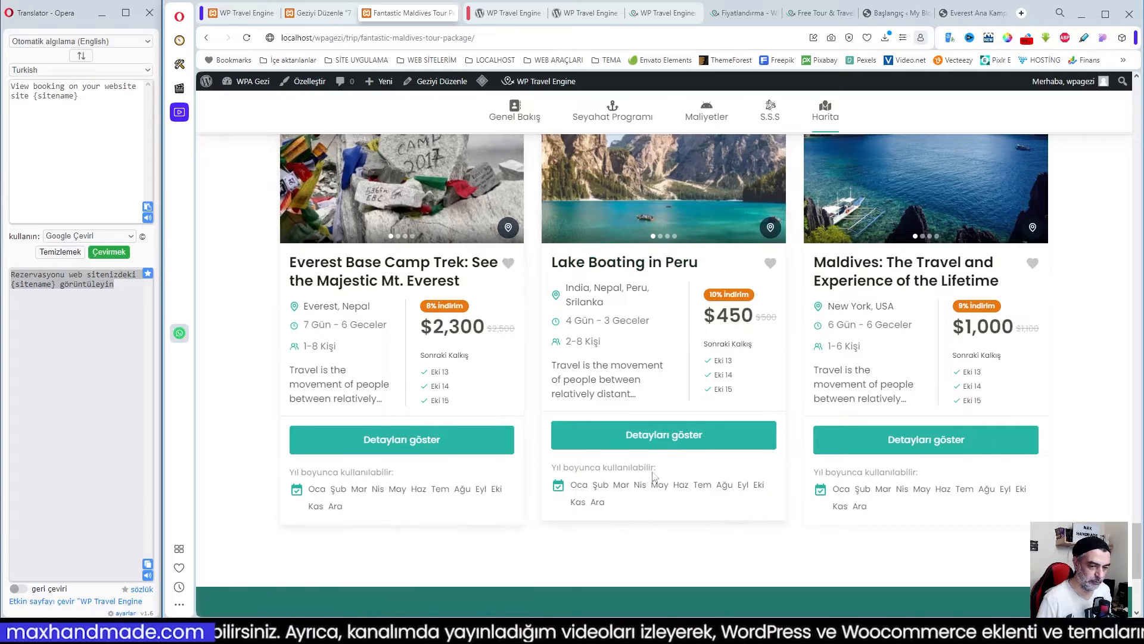
# - Turn off difficulty, tag, next departure dates and available months for the related trip cards, and save the settings
pyautogui.click(244, 13)
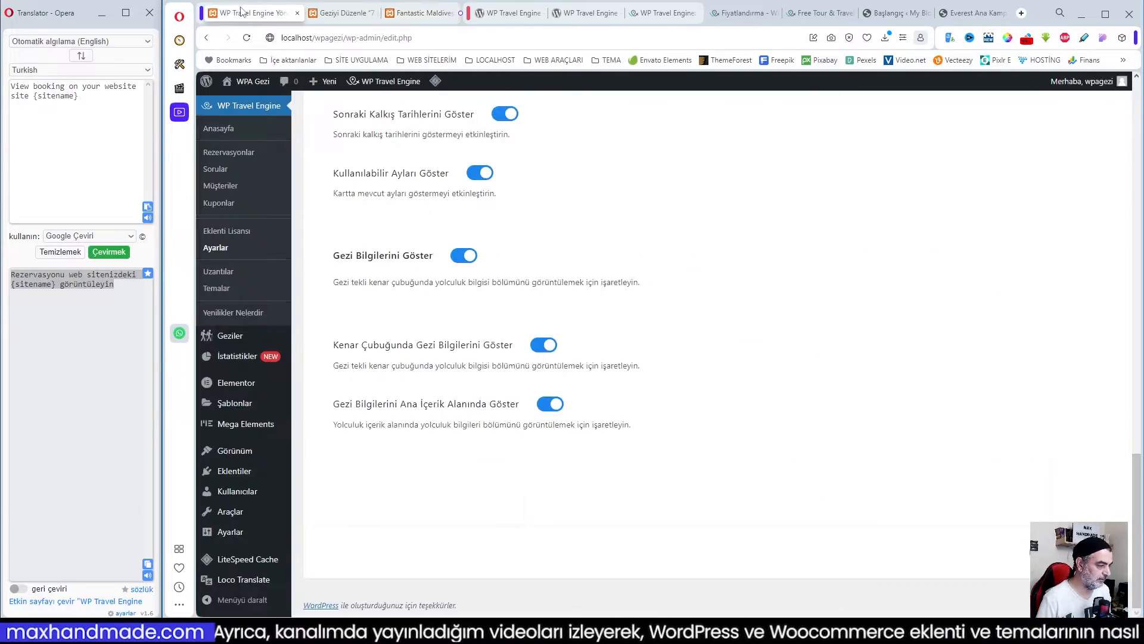
pyautogui.scroll(2, 431, 348)
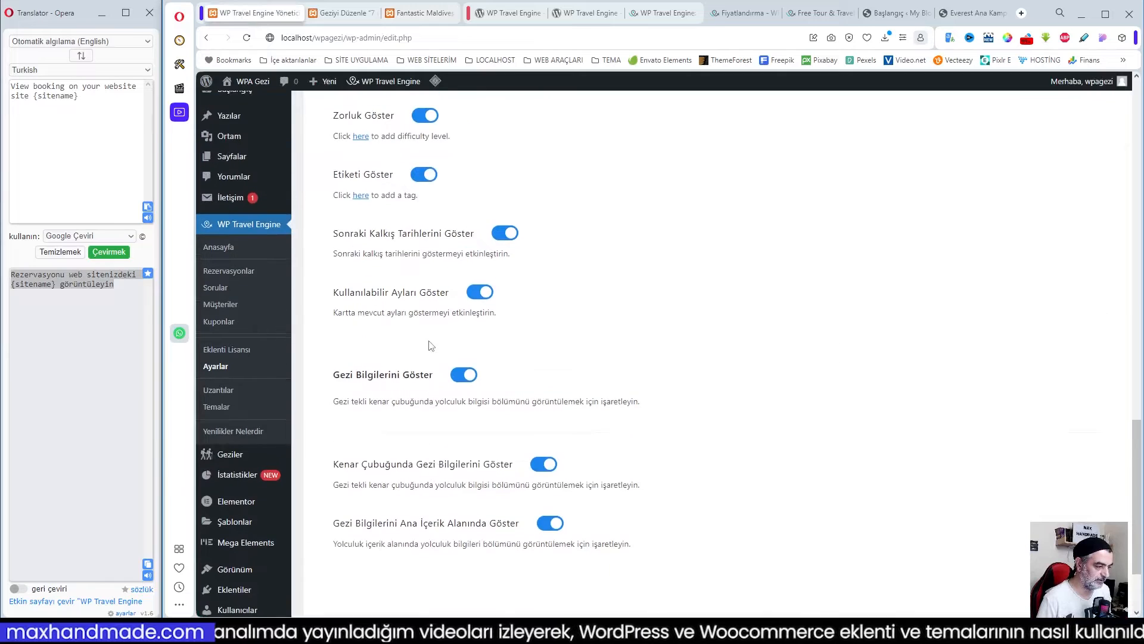
pyautogui.scroll(4, 491, 378)
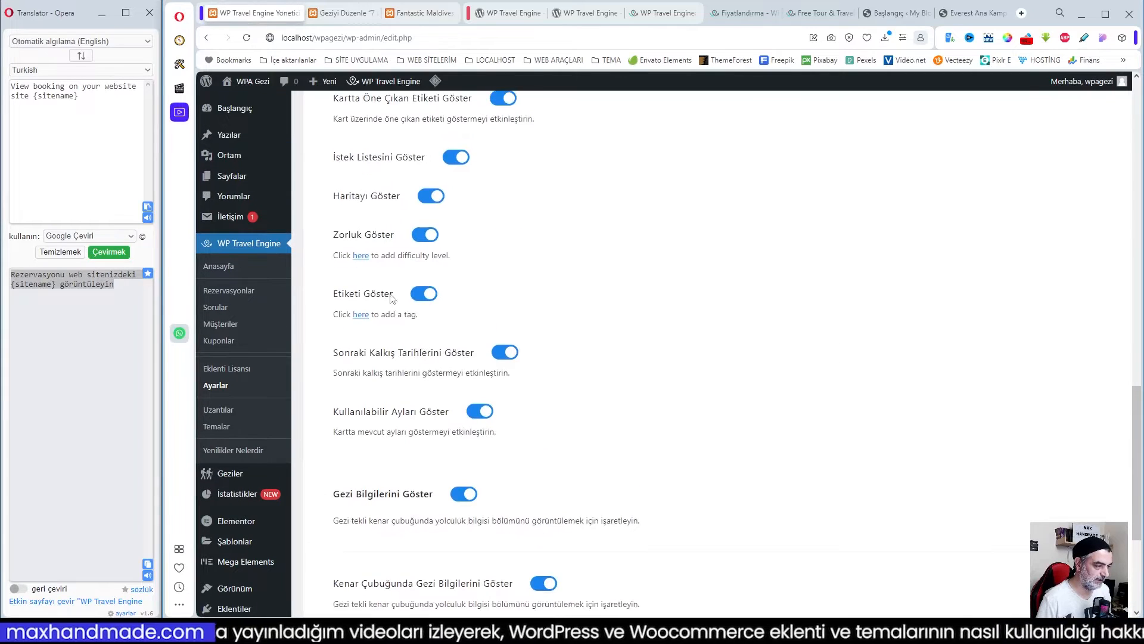
pyautogui.scroll(3, 435, 367)
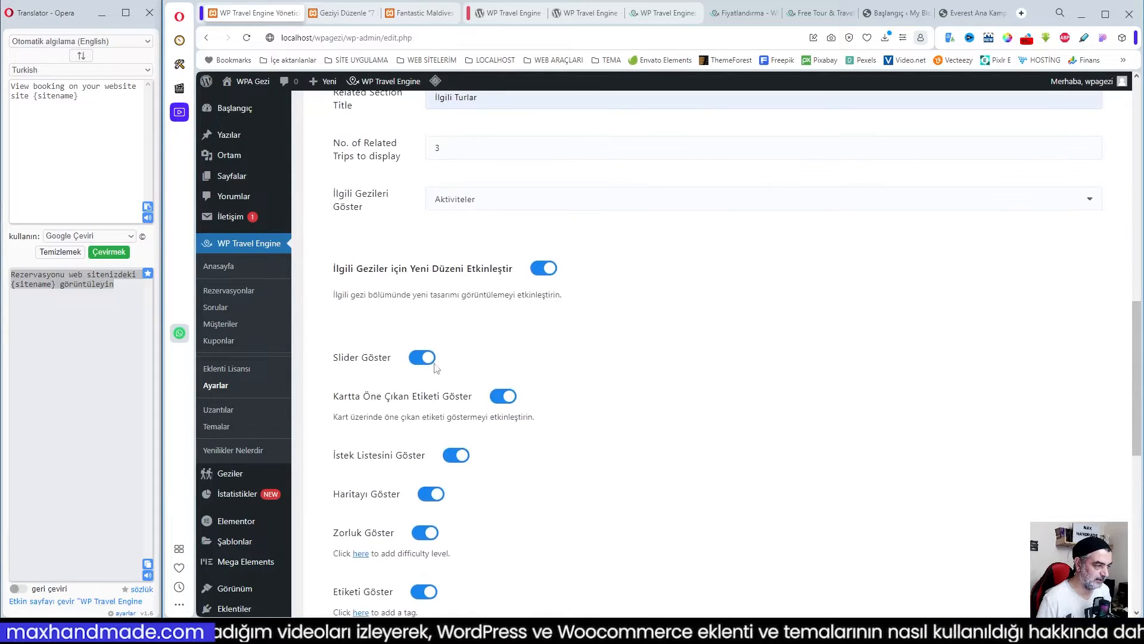
pyautogui.scroll(-2, 420, 384)
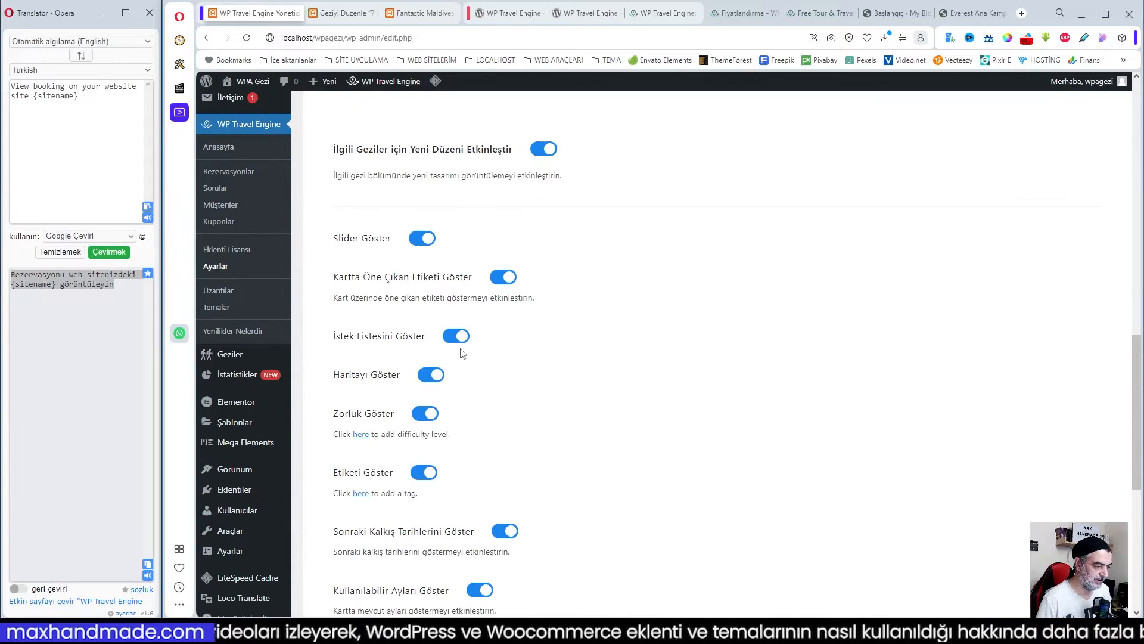
pyautogui.click(423, 416)
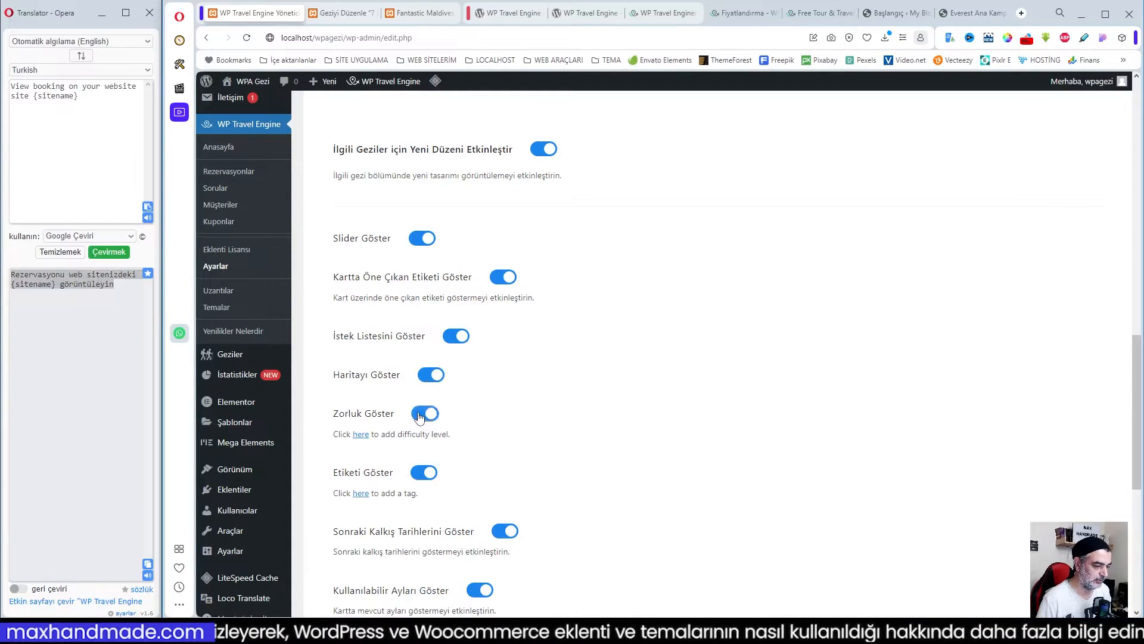
pyautogui.click(424, 474)
pyautogui.scroll(-2, 510, 474)
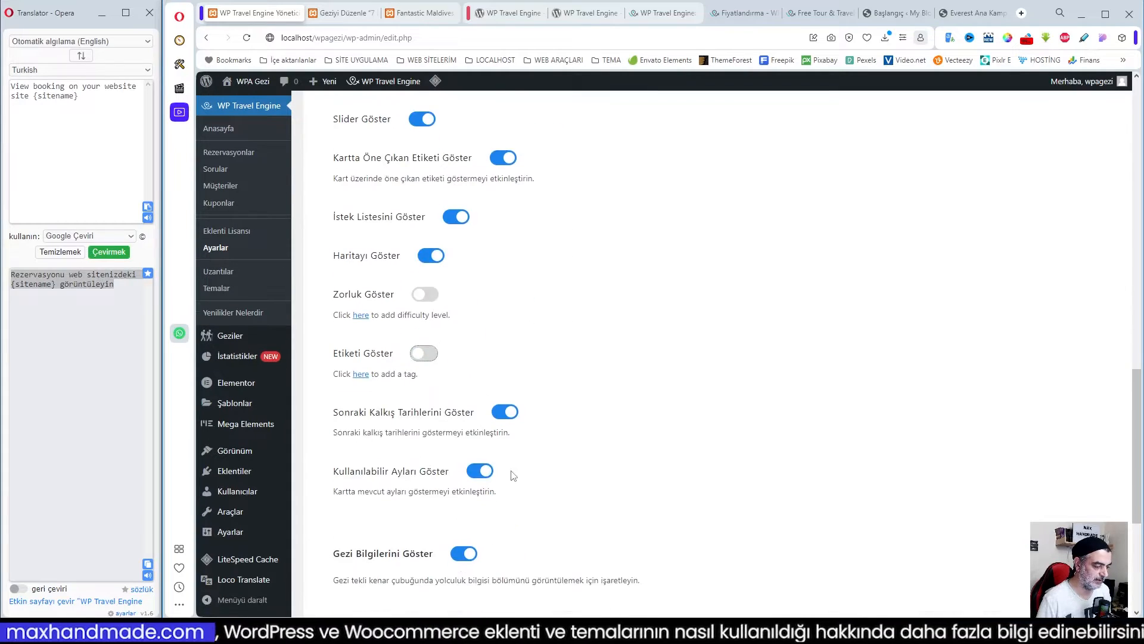
pyautogui.click(503, 415)
pyautogui.scroll(-3, 561, 424)
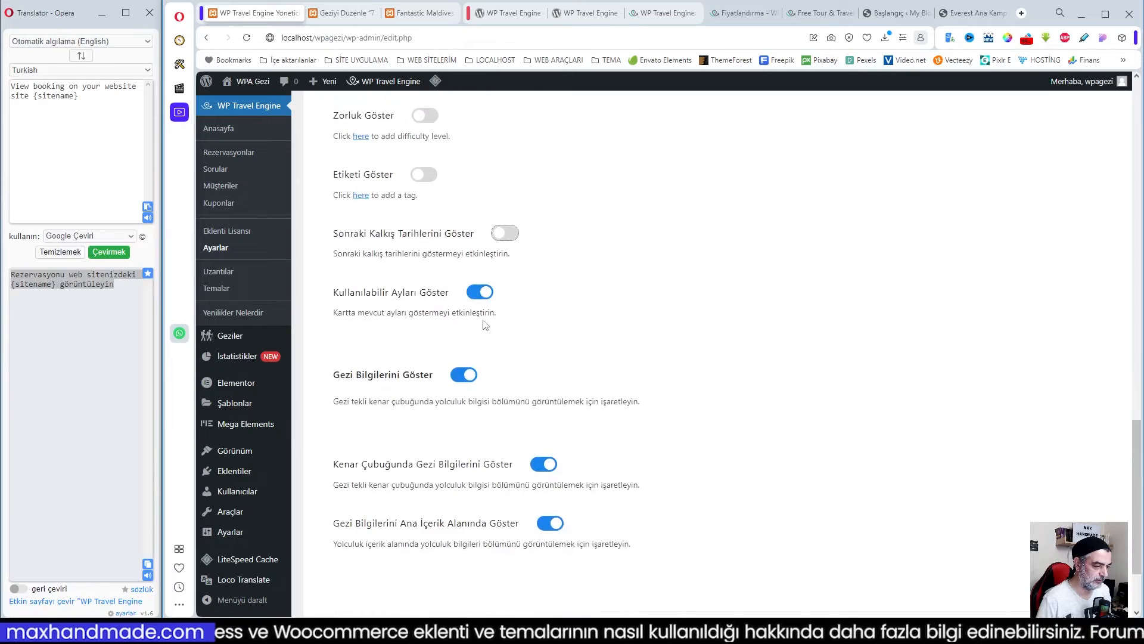
pyautogui.click(474, 295)
pyautogui.scroll(-2, 688, 430)
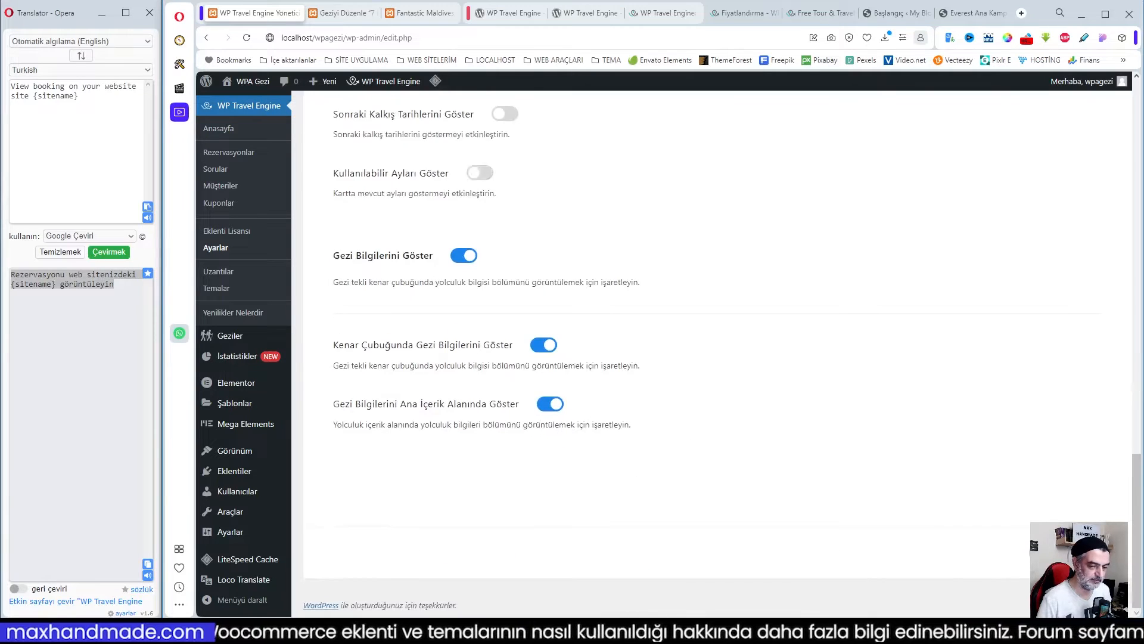
# - Reload the Maldives trip page and check the related trip cards with the reduced card details
pyautogui.click(420, 13)
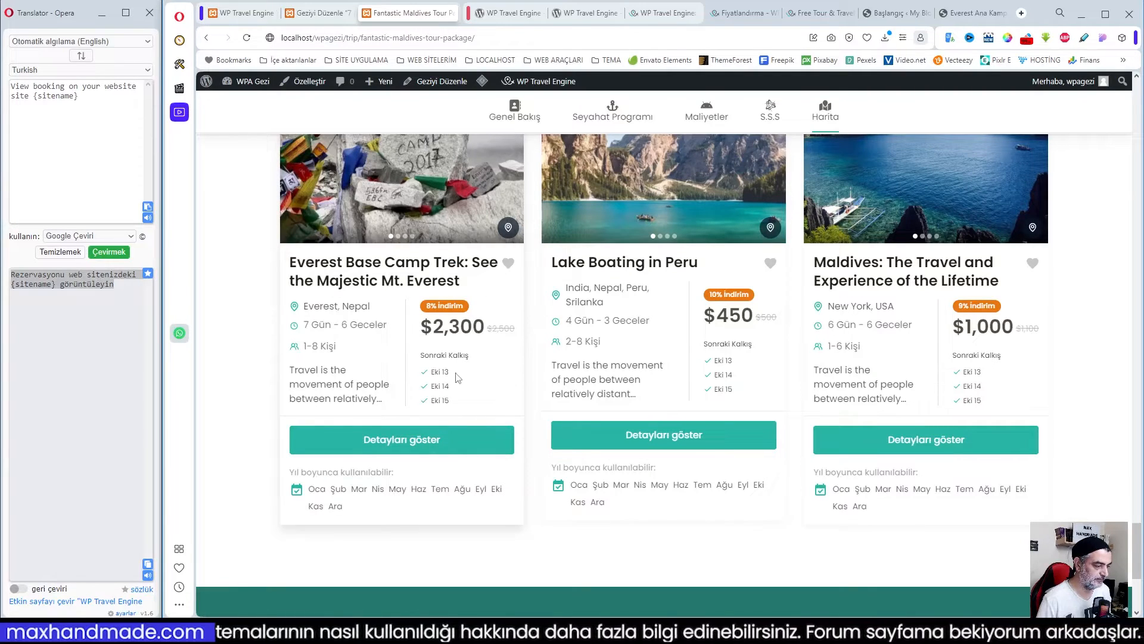
pyautogui.click(246, 38)
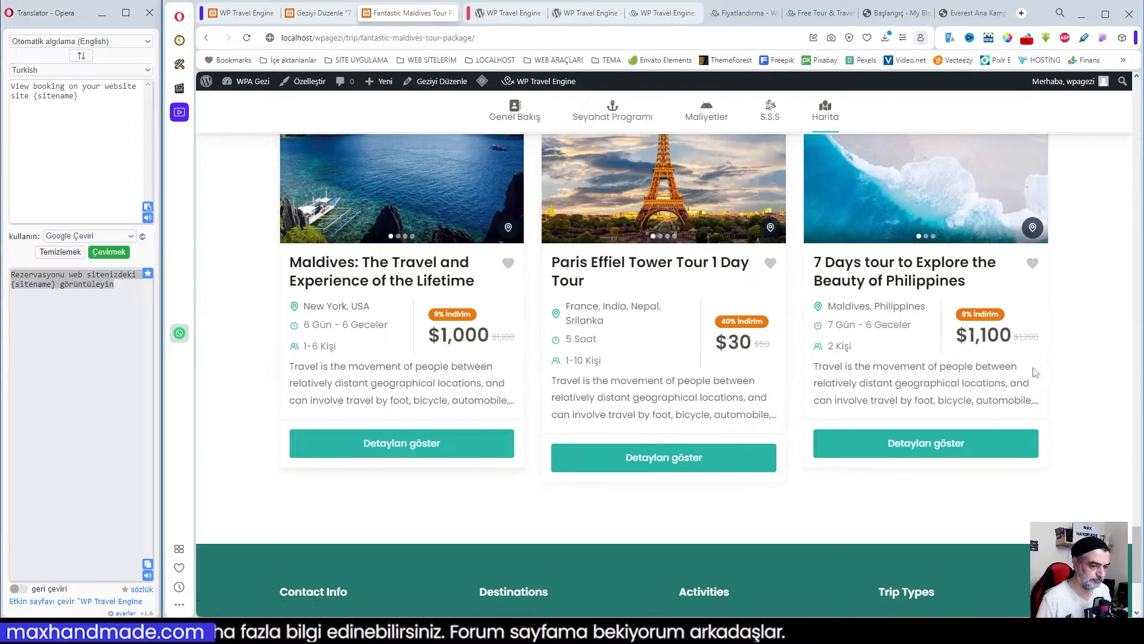
pyautogui.scroll(1, 695, 394)
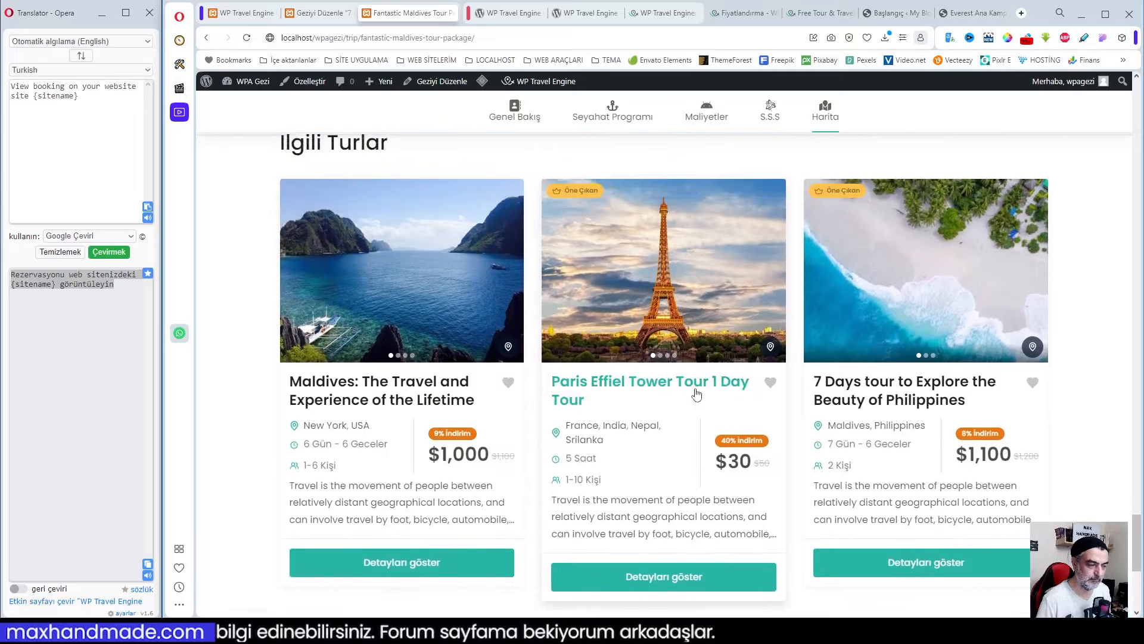
# - Review the trip info display options and compare the trip info blocks in the Maldives page's main content and sidebar
pyautogui.click(244, 12)
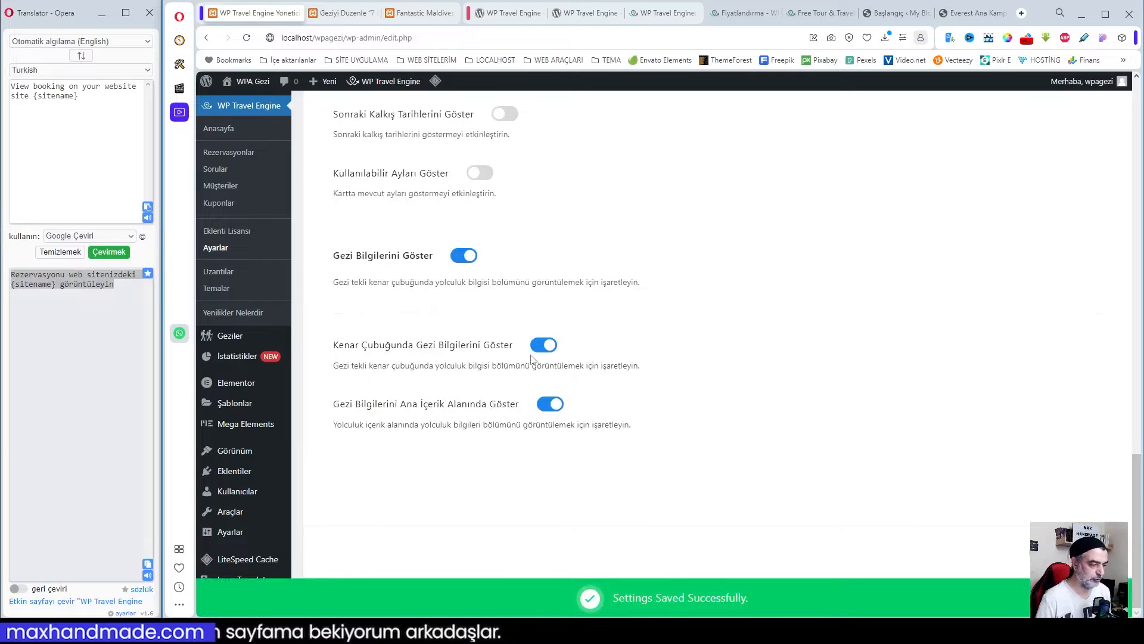
pyautogui.click(421, 12)
pyautogui.scroll(-1, 957, 442)
pyautogui.scroll(5, 956, 442)
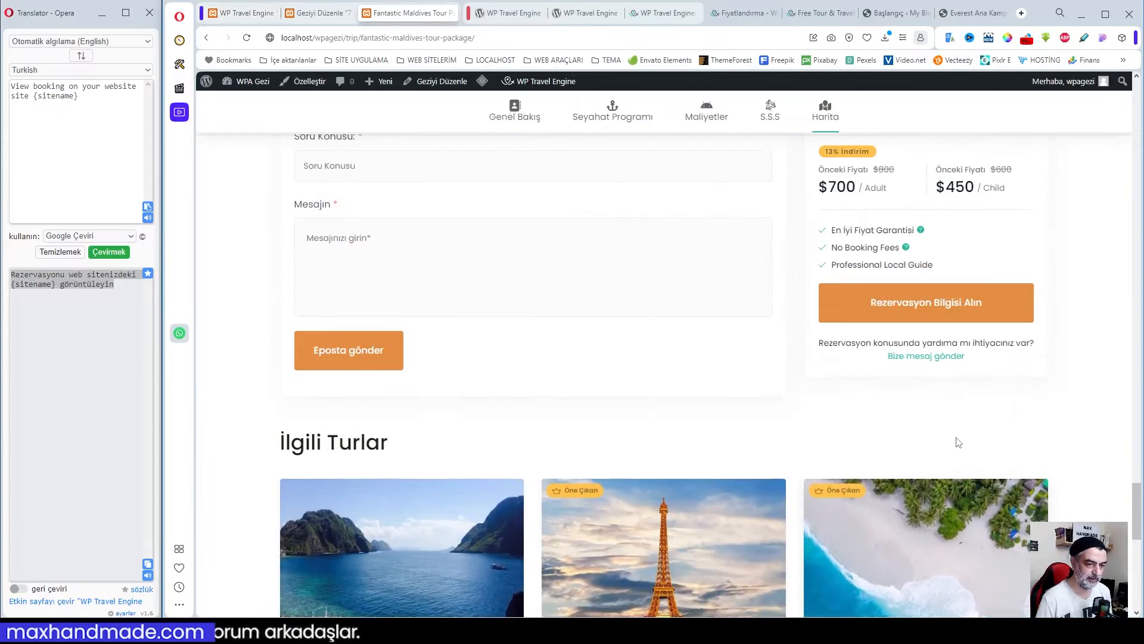
pyautogui.moveTo(1138, 527); pyautogui.dragTo(1138, 163)
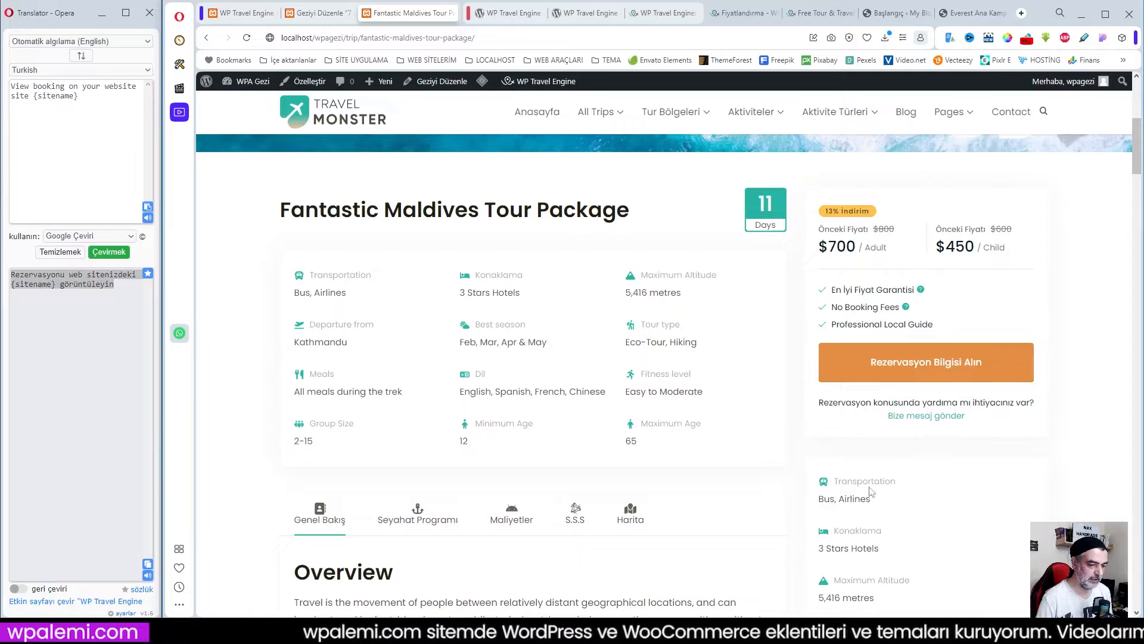
pyautogui.scroll(-1, 596, 387)
pyautogui.scroll(1, 477, 328)
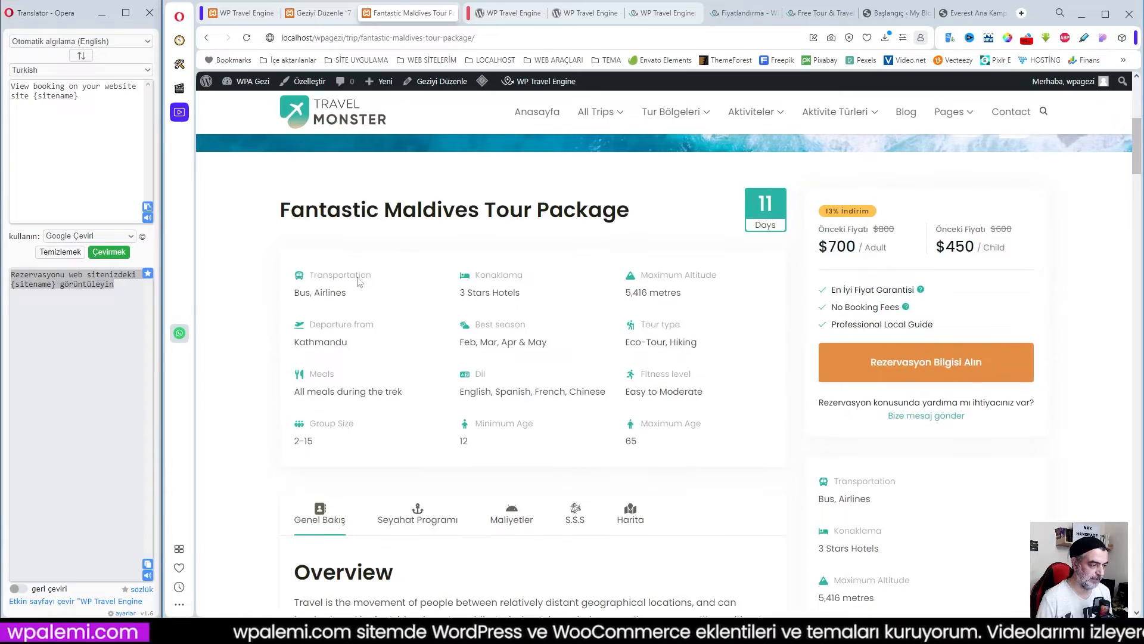
pyautogui.moveTo(293, 292); pyautogui.dragTo(652, 368)
pyautogui.moveTo(911, 506); pyautogui.dragTo(926, 460)
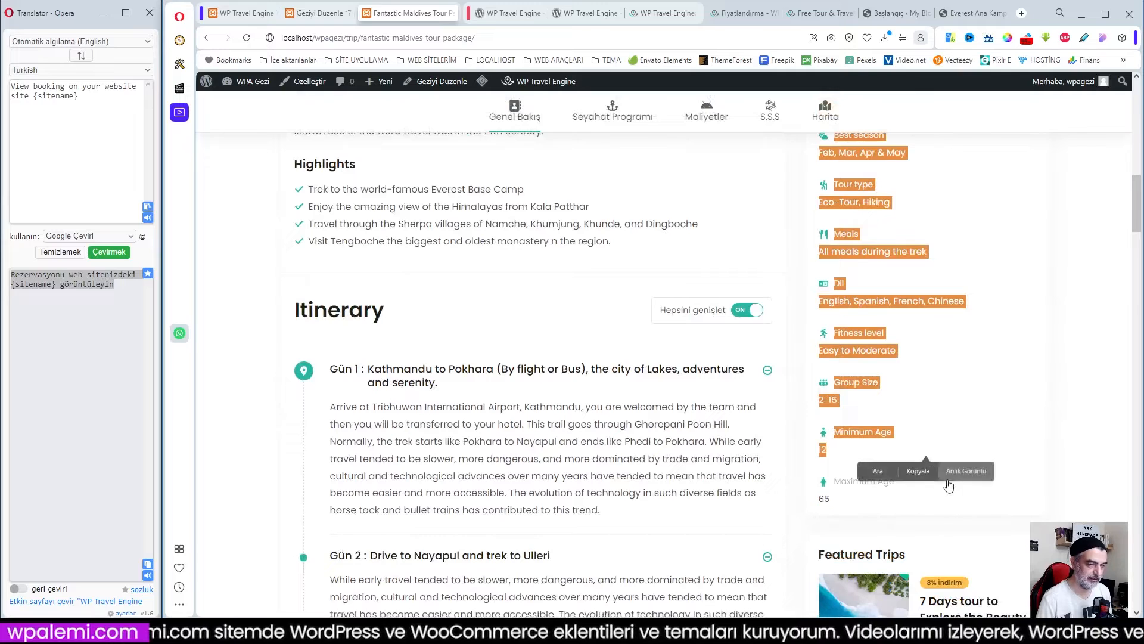
pyautogui.scroll(10, 907, 370)
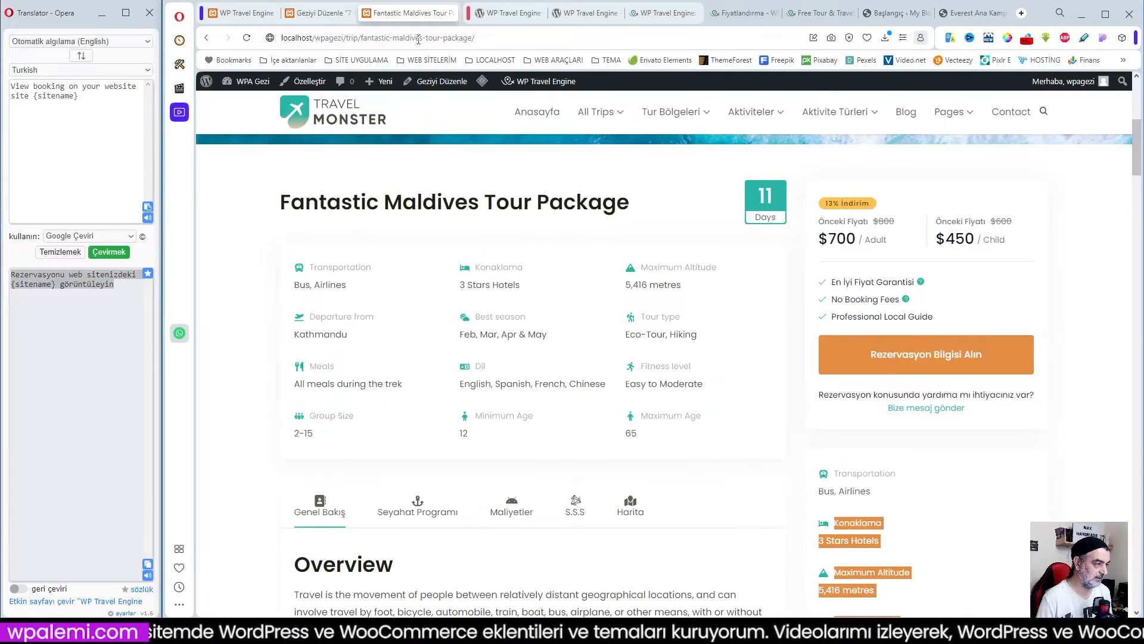
# - Recheck the sidebar and main content trip info options against the info blocks on the Maldives trip page
pyautogui.click(243, 15)
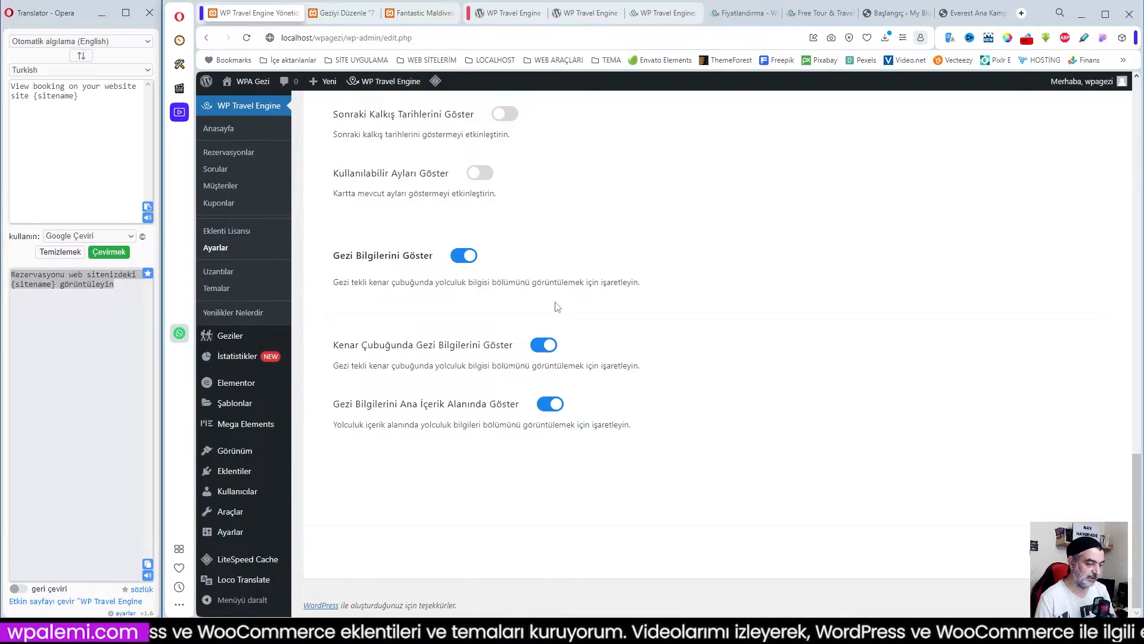
pyautogui.click(425, 13)
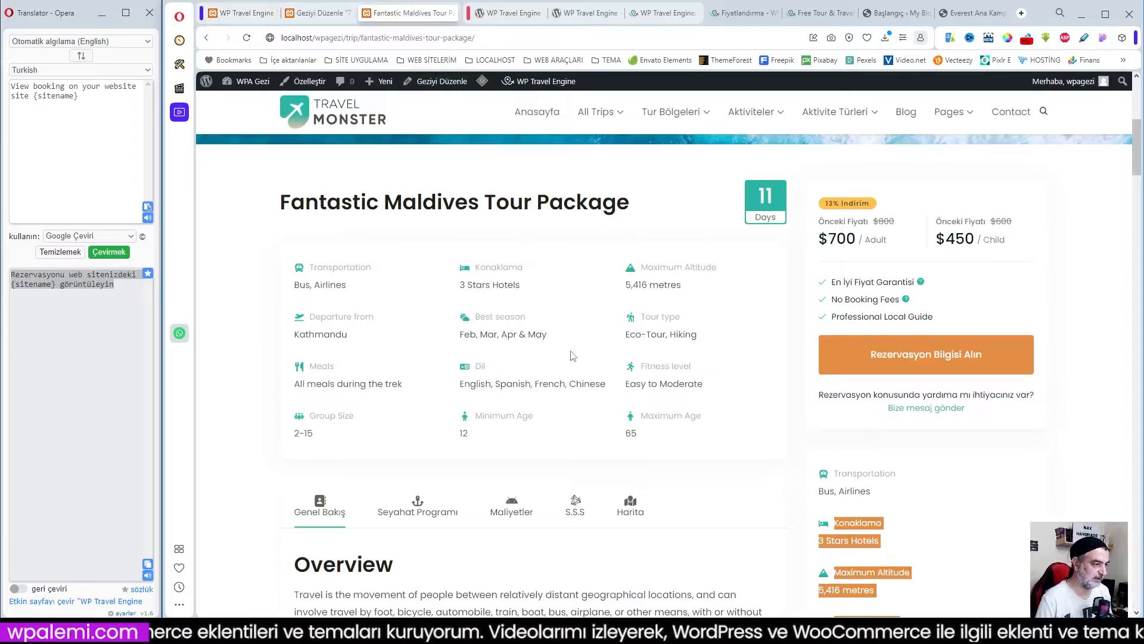
pyautogui.click(243, 13)
# - Review the trip archive display settings for title, sorting, view mode and featured trips, and the custom labels section
pyautogui.scroll(10, 587, 283)
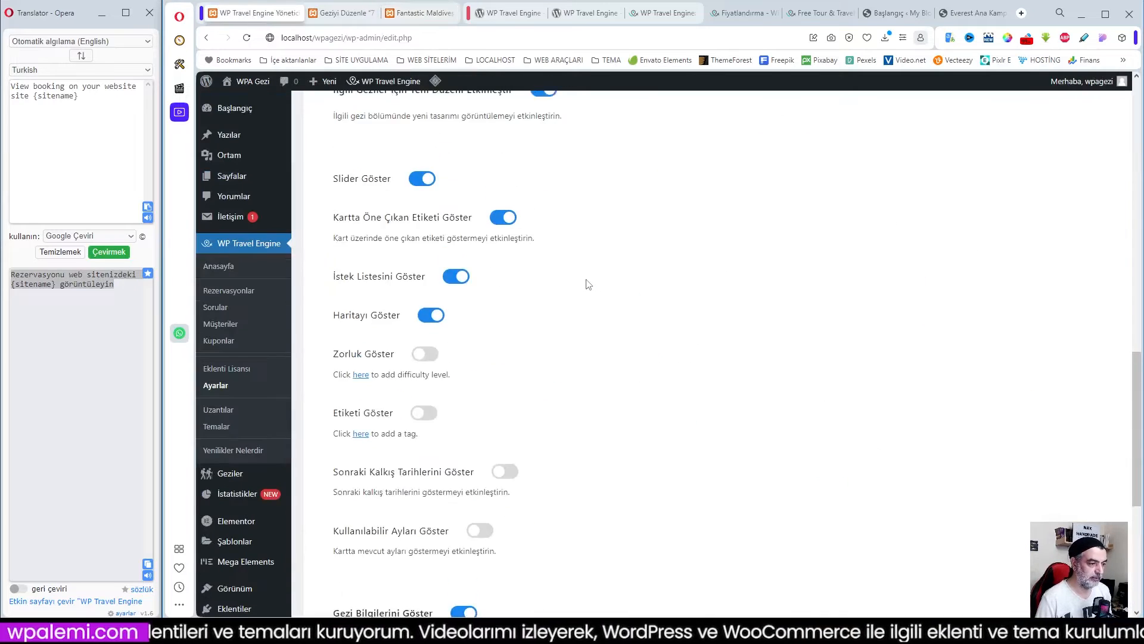
pyautogui.scroll(5, 587, 283)
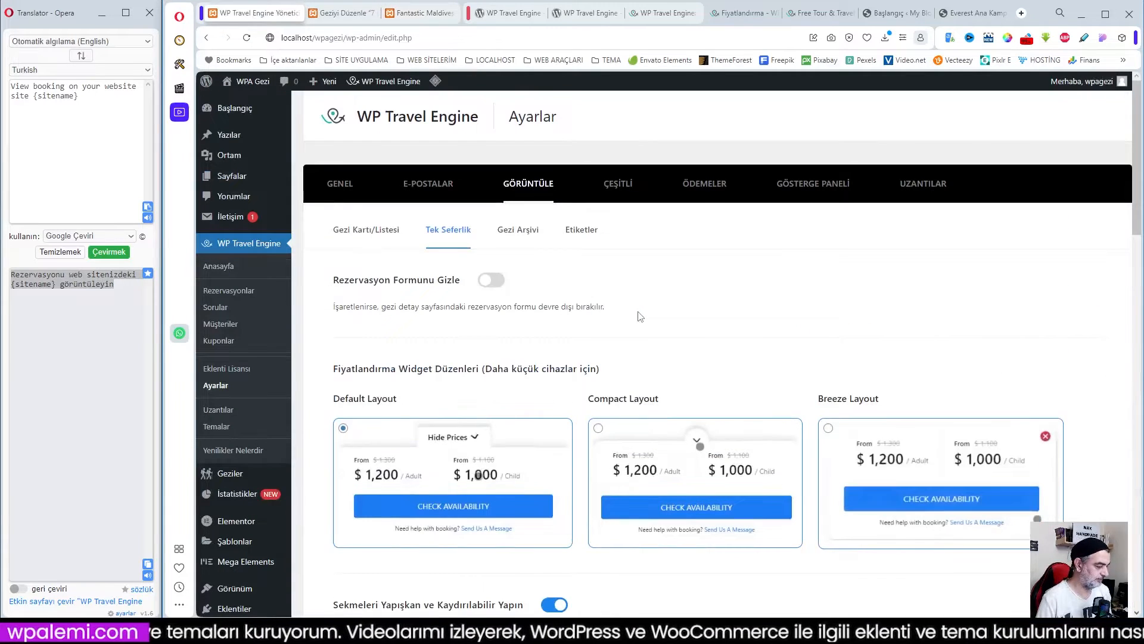
pyautogui.click(514, 230)
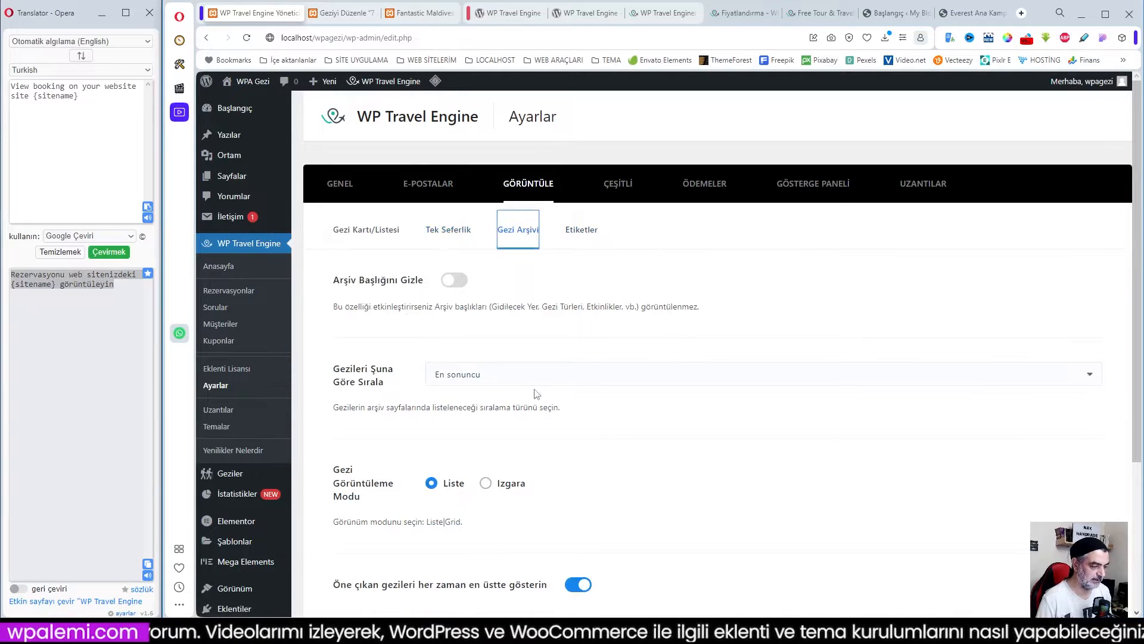
pyautogui.scroll(-3, 550, 394)
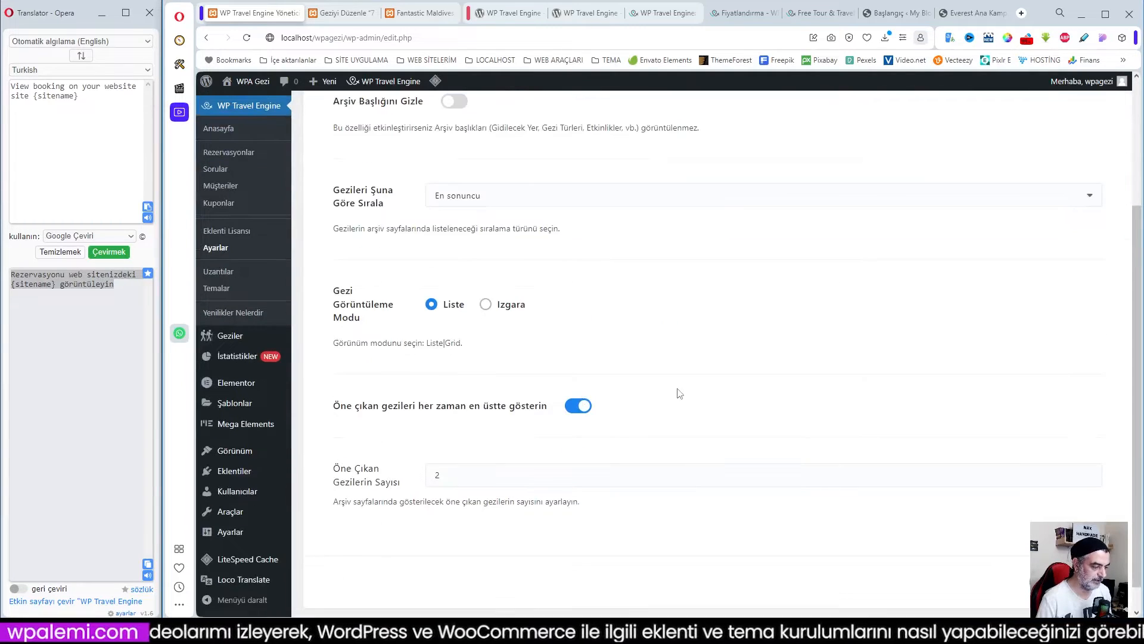
pyautogui.scroll(2, 678, 392)
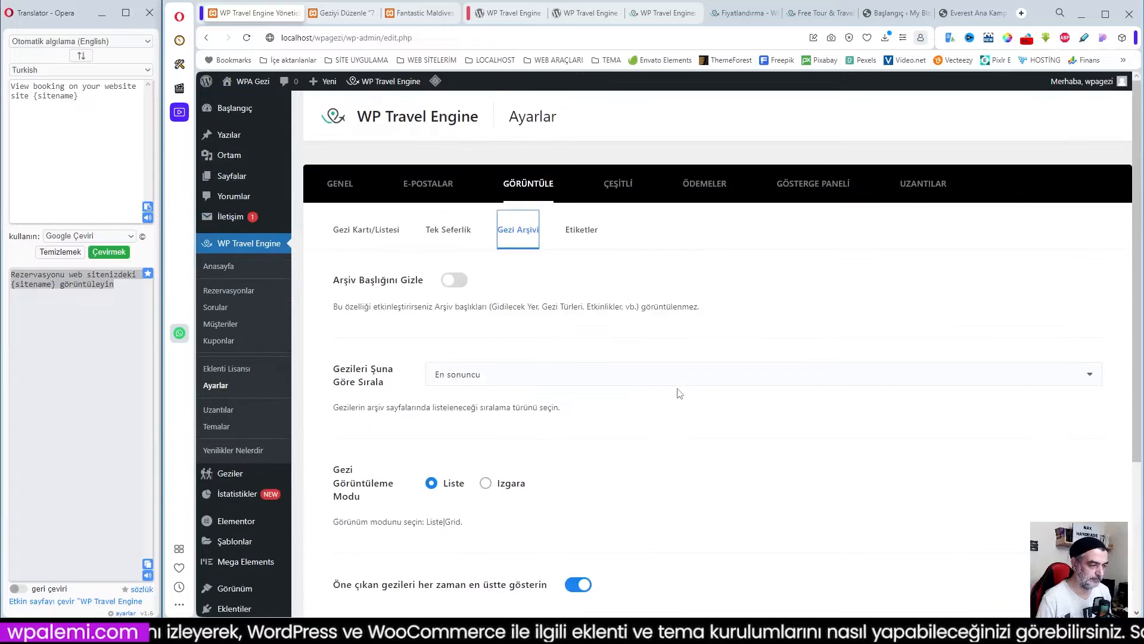
pyautogui.scroll(-1, 667, 390)
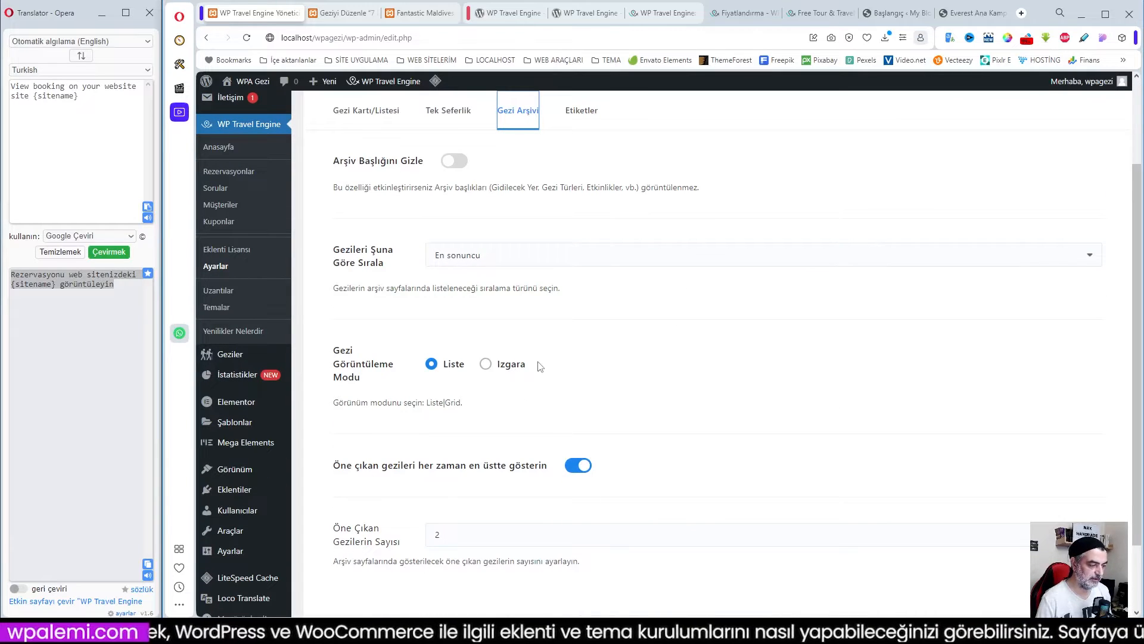
pyautogui.scroll(2, 555, 372)
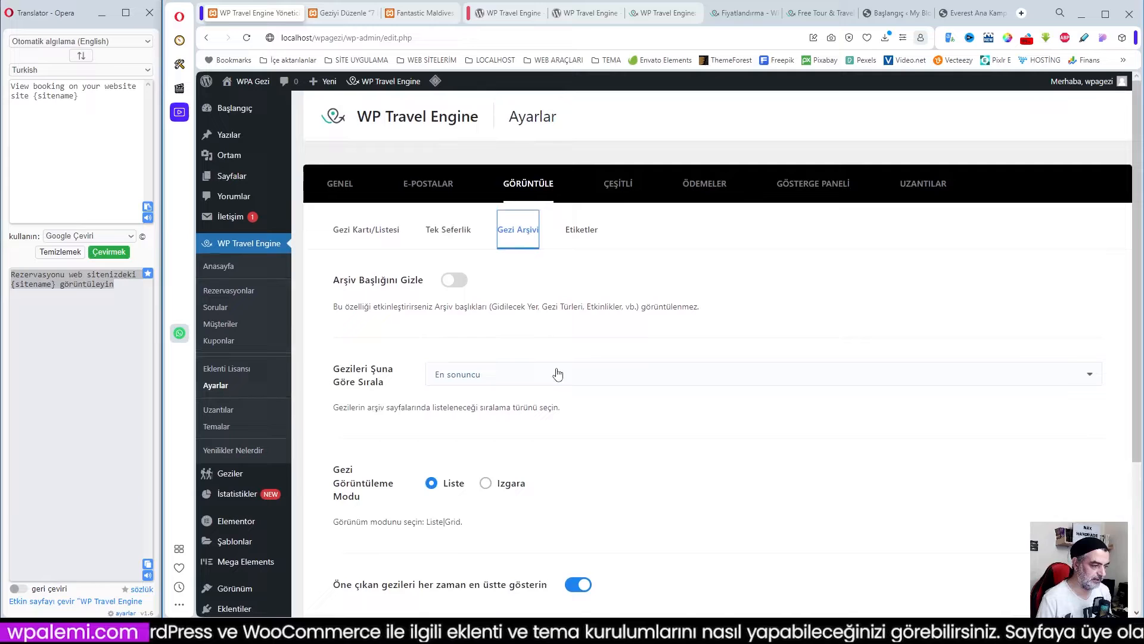
pyautogui.click(578, 237)
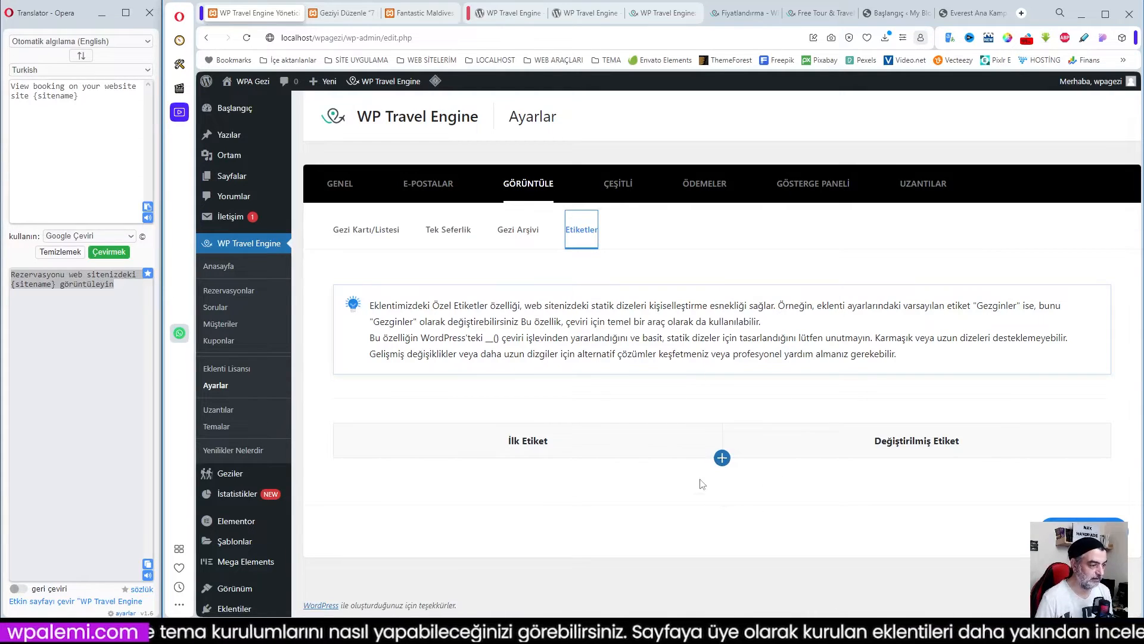
# - Check the price currency on the Maldives page and set the payment currency to Türk Lirası (₺) in the miscellaneous settings
pyautogui.click(623, 192)
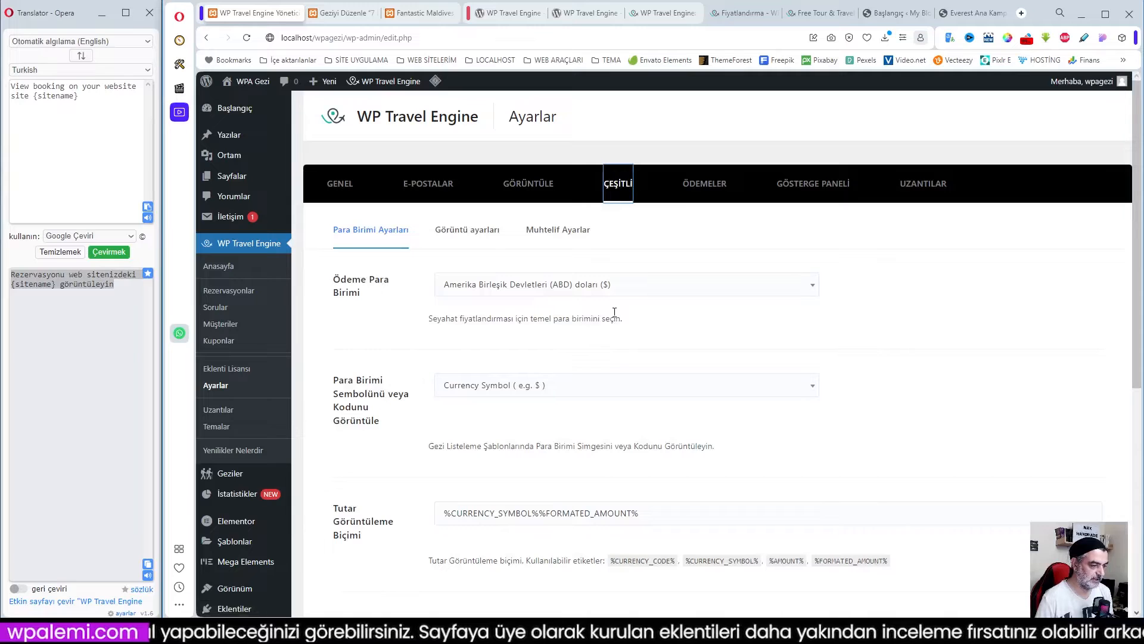
pyautogui.click(417, 15)
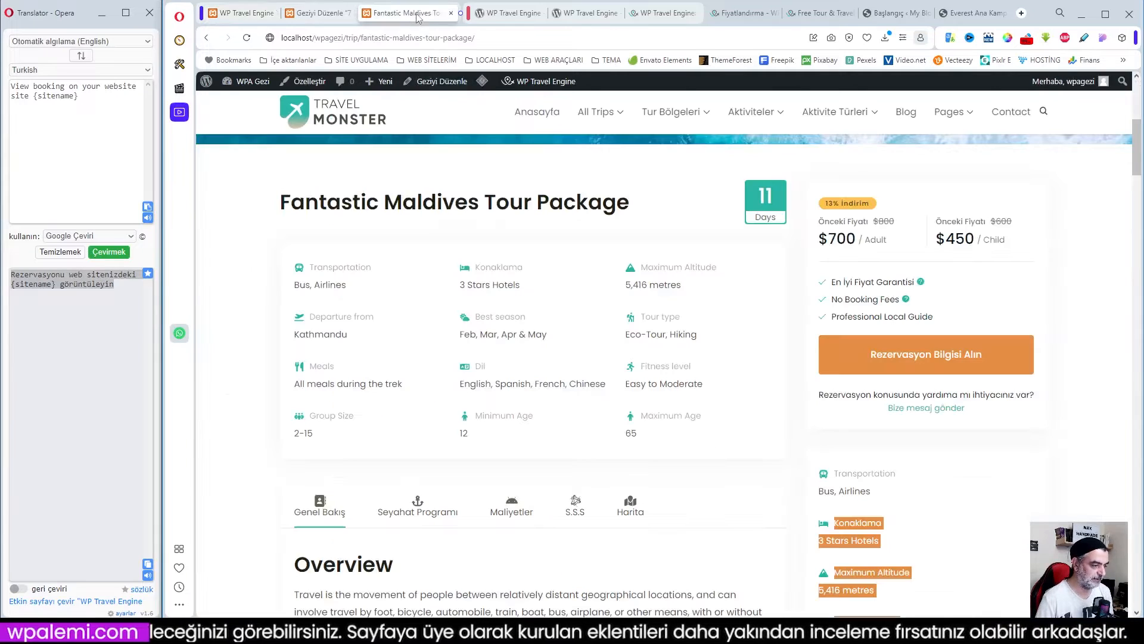
pyautogui.scroll(-1, 562, 409)
pyautogui.scroll(1, 561, 409)
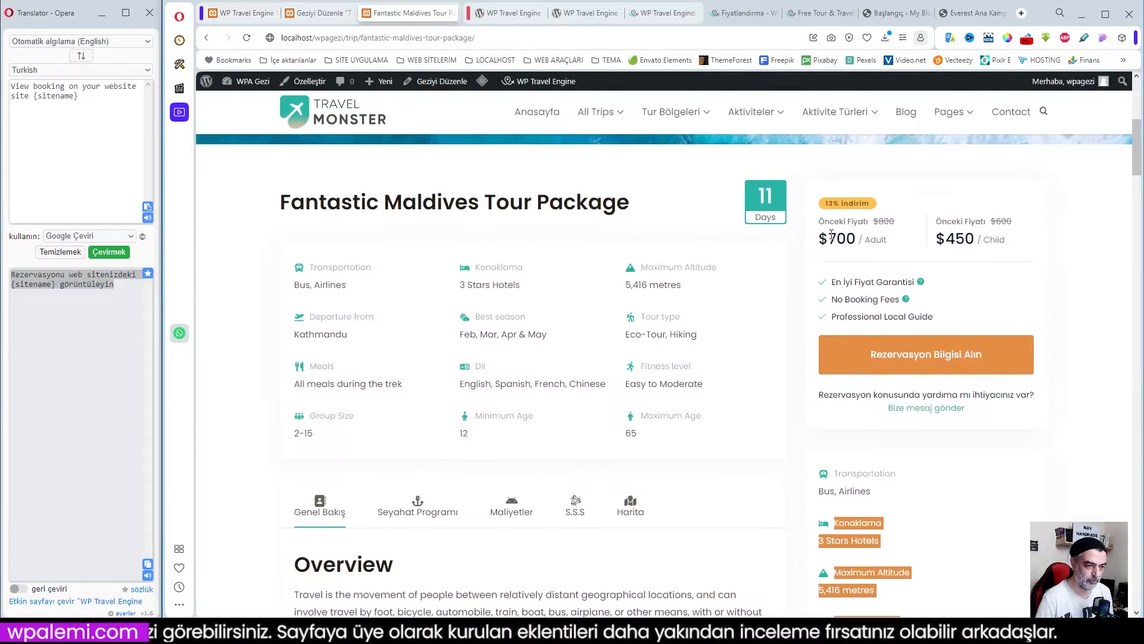
pyautogui.click(245, 12)
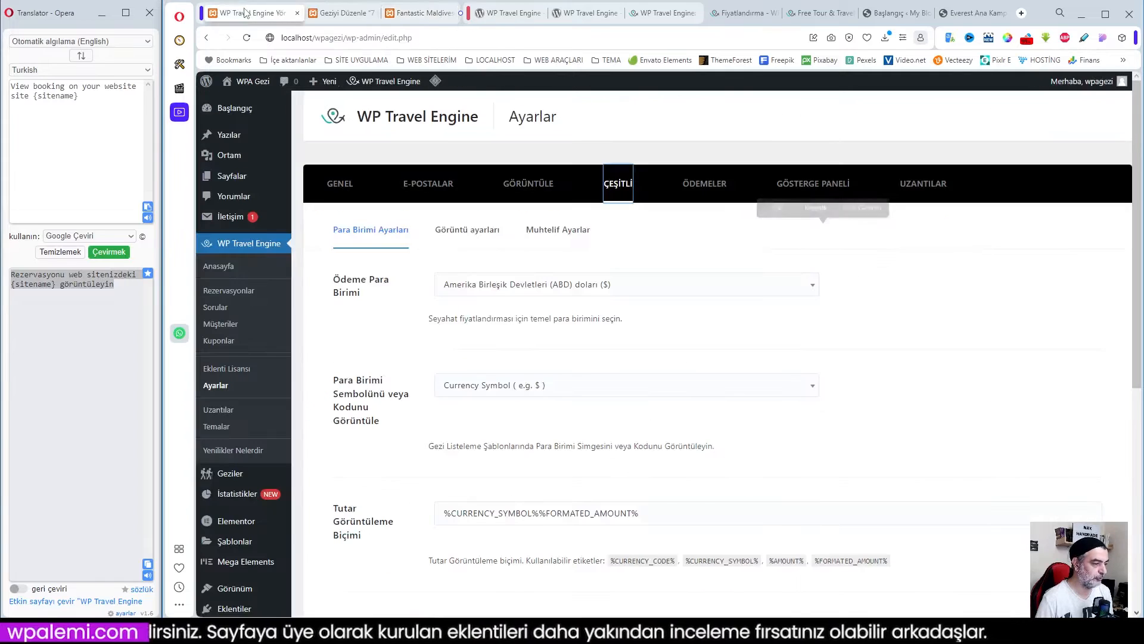
pyautogui.click(505, 283)
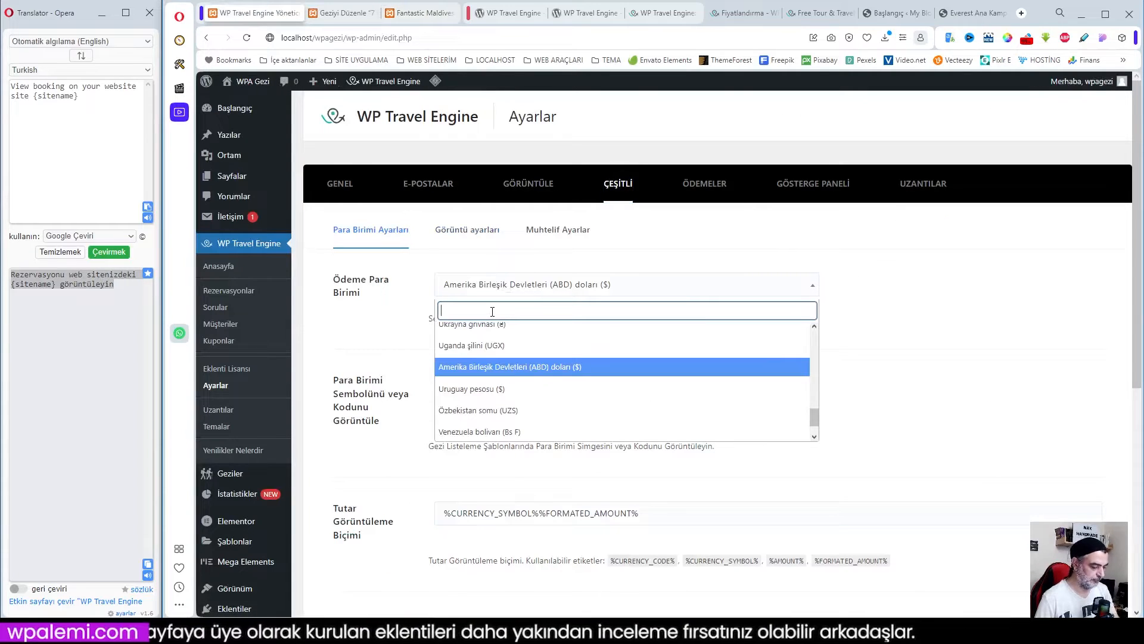
pyautogui.write('türk')
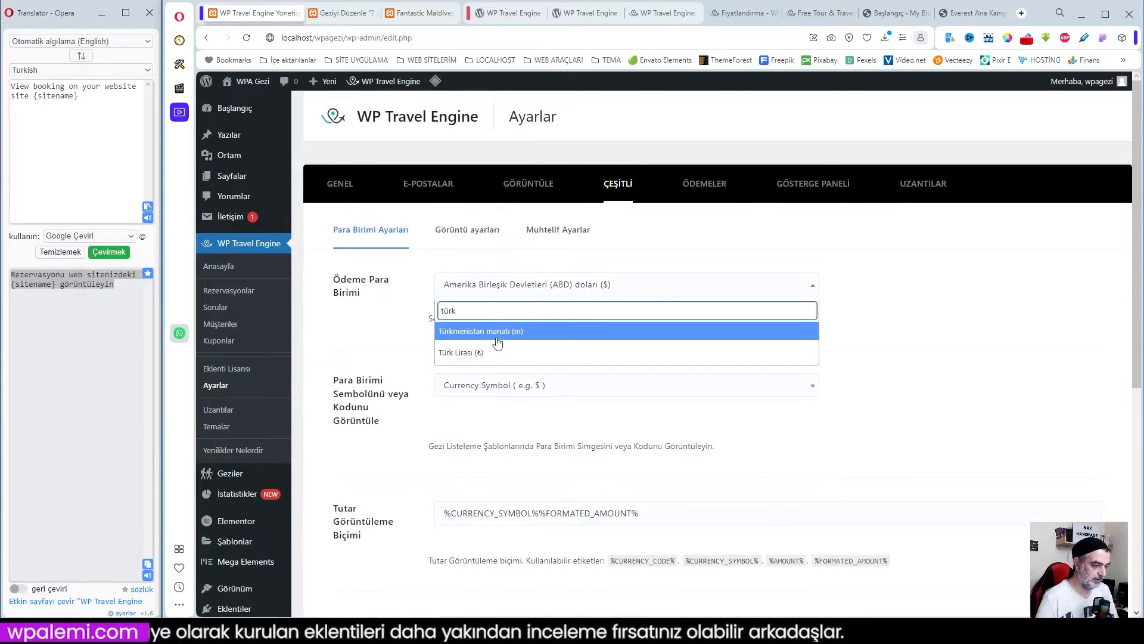
pyautogui.click(467, 352)
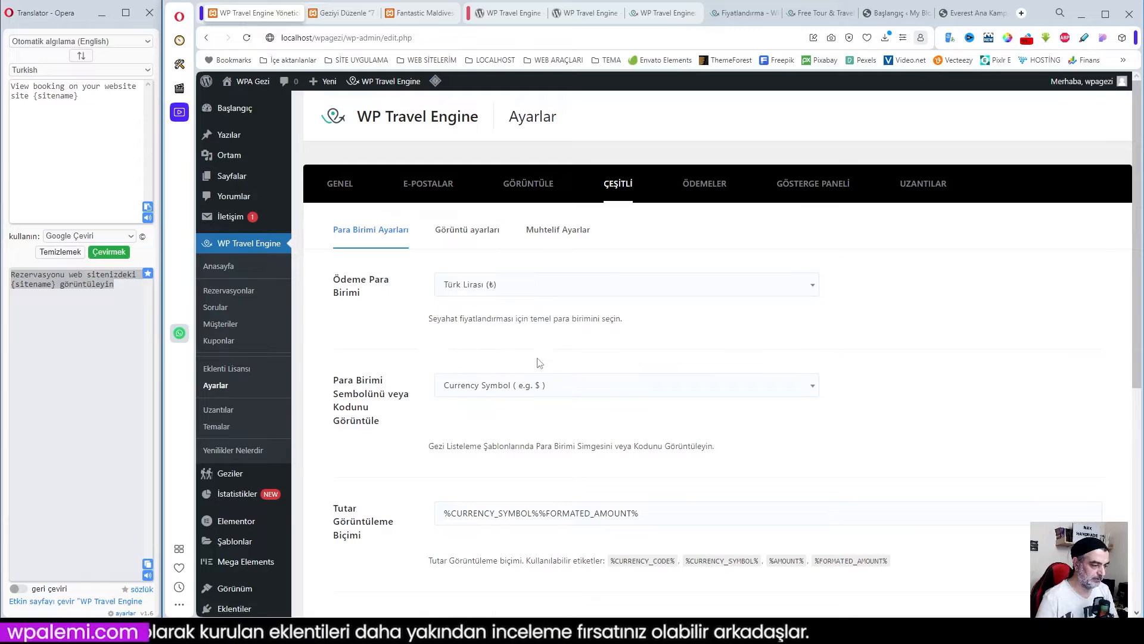
pyautogui.click(563, 390)
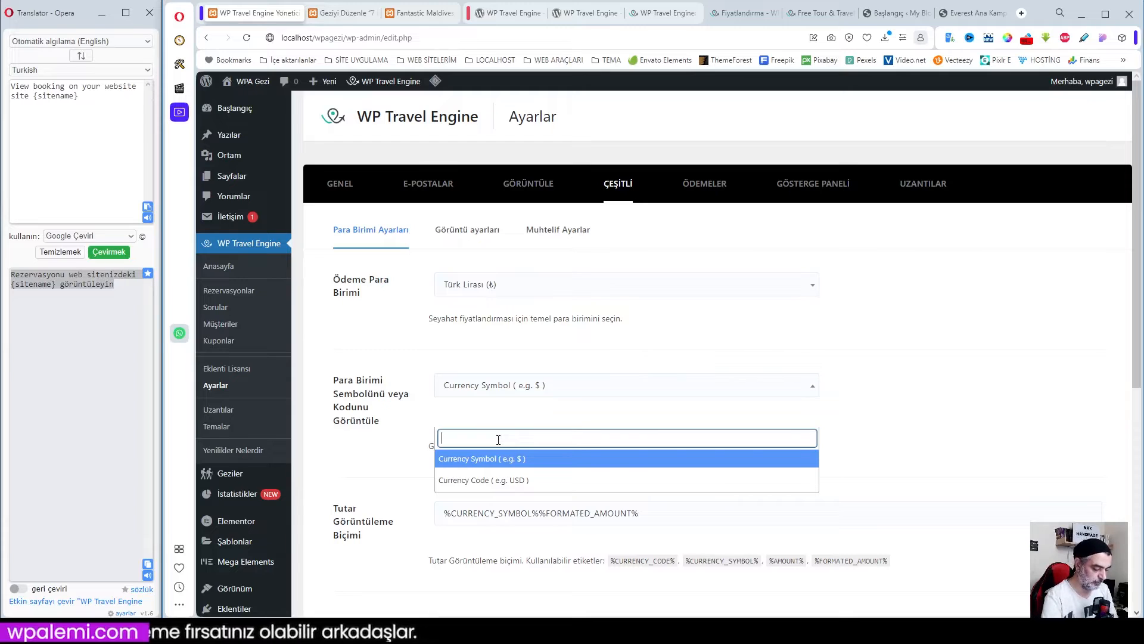
pyautogui.write('₺')
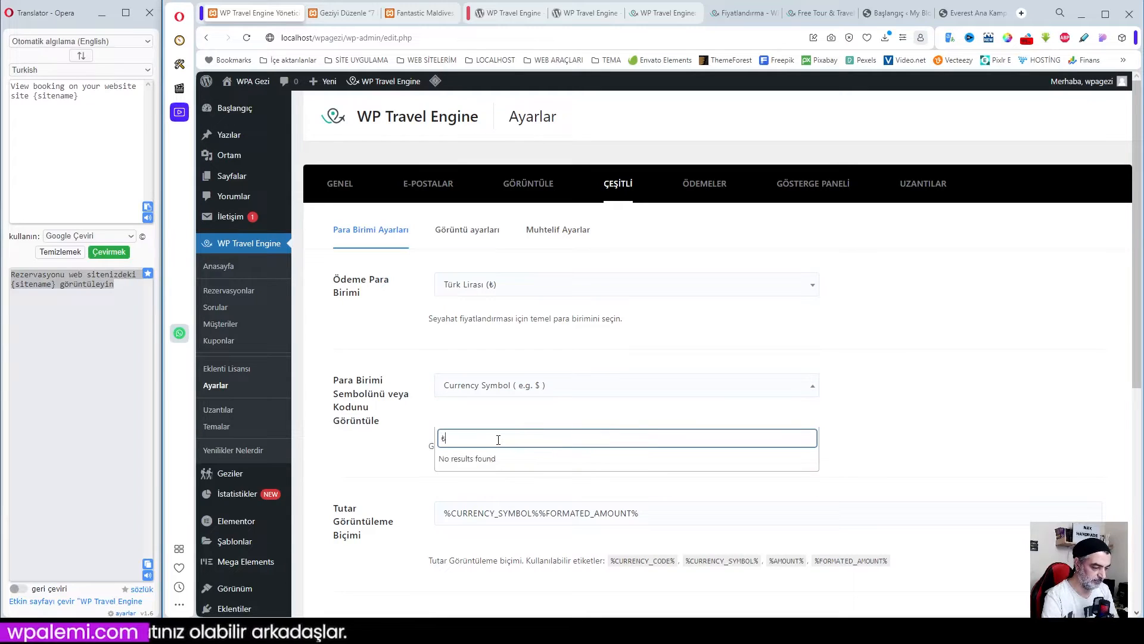
pyautogui.click(391, 456)
# - Set the amount display format to %FORMATED_AMOUNT%%CURRENCY_SYMBOL% and check the currency symbol's placement in the Maldives page's prices
pyautogui.scroll(-2, 578, 449)
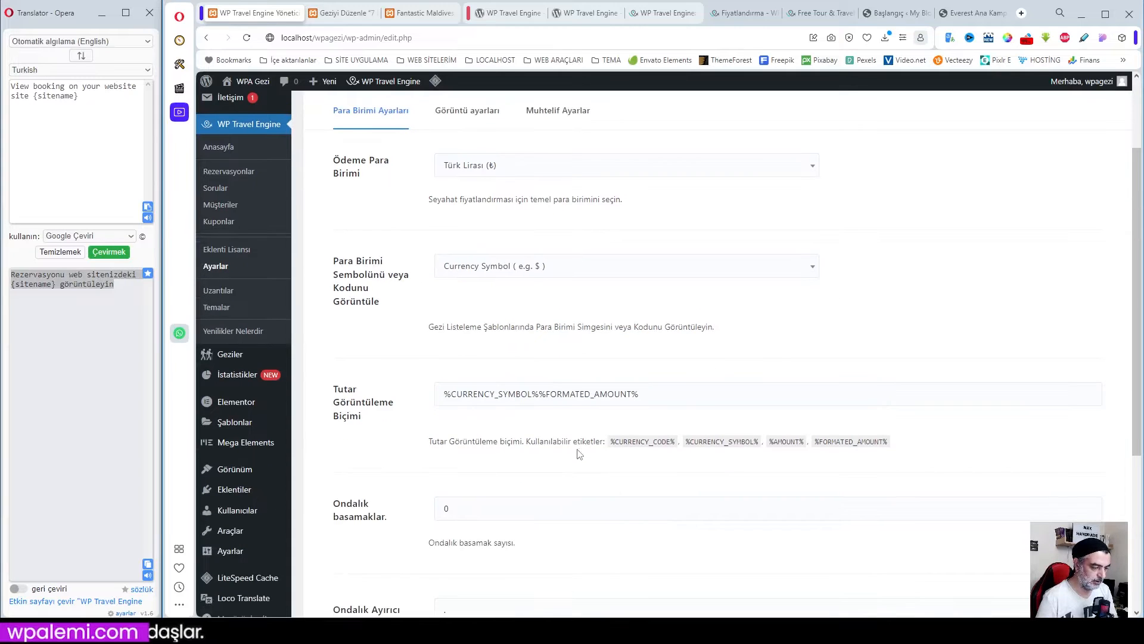
pyautogui.moveTo(539, 397); pyautogui.dragTo(441, 400)
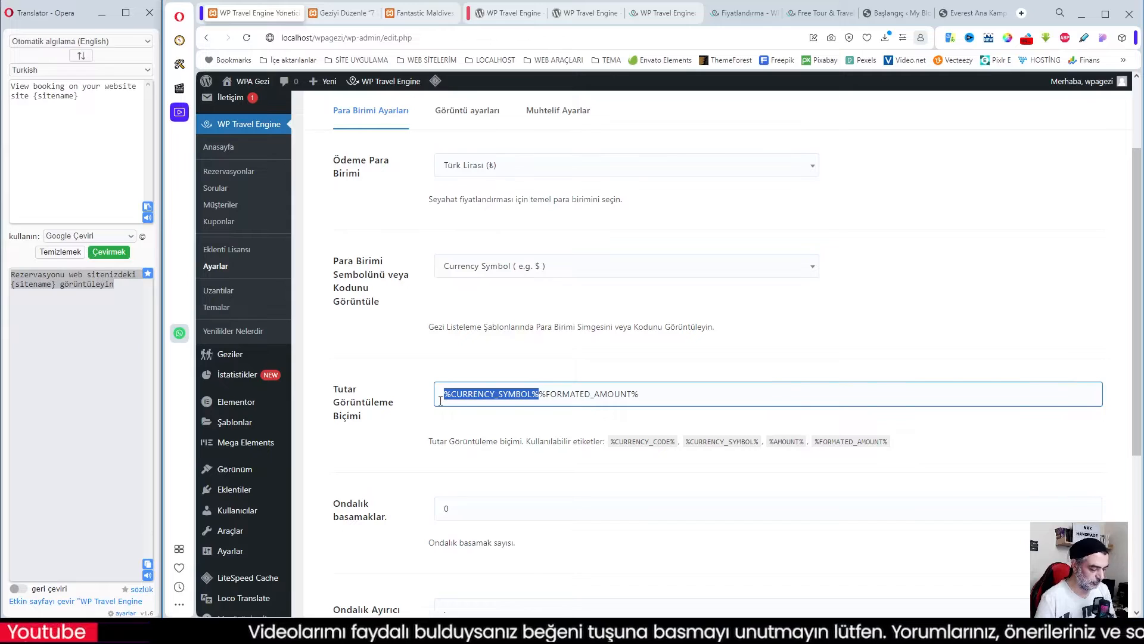
pyautogui.press('BackSpace')
pyautogui.click(549, 394)
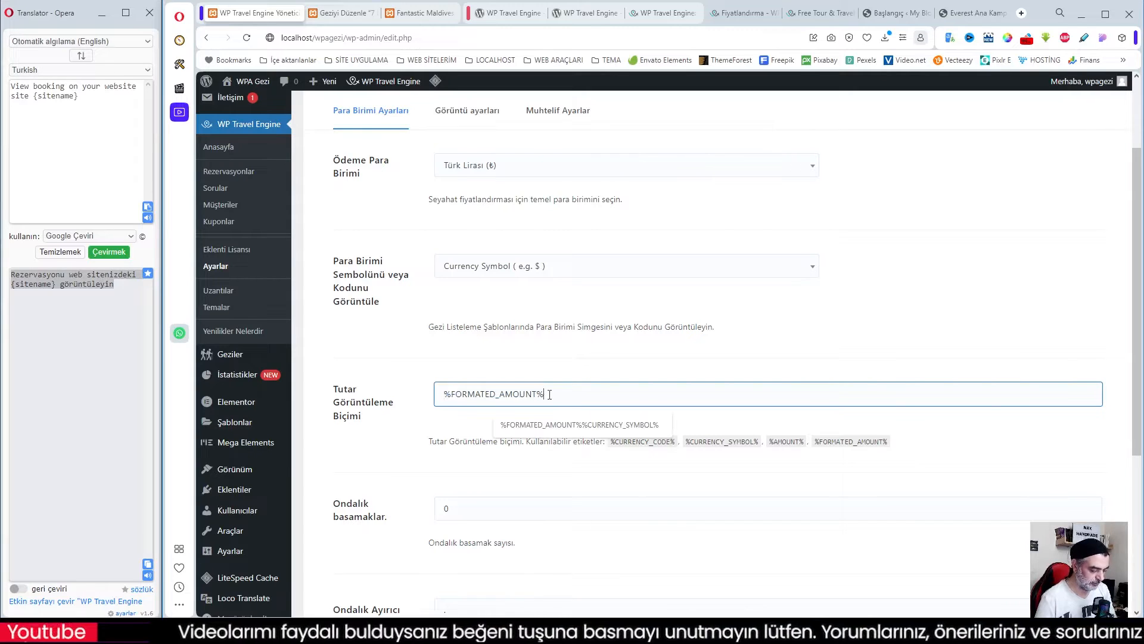
pyautogui.press('Down')
pyautogui.press('Return')
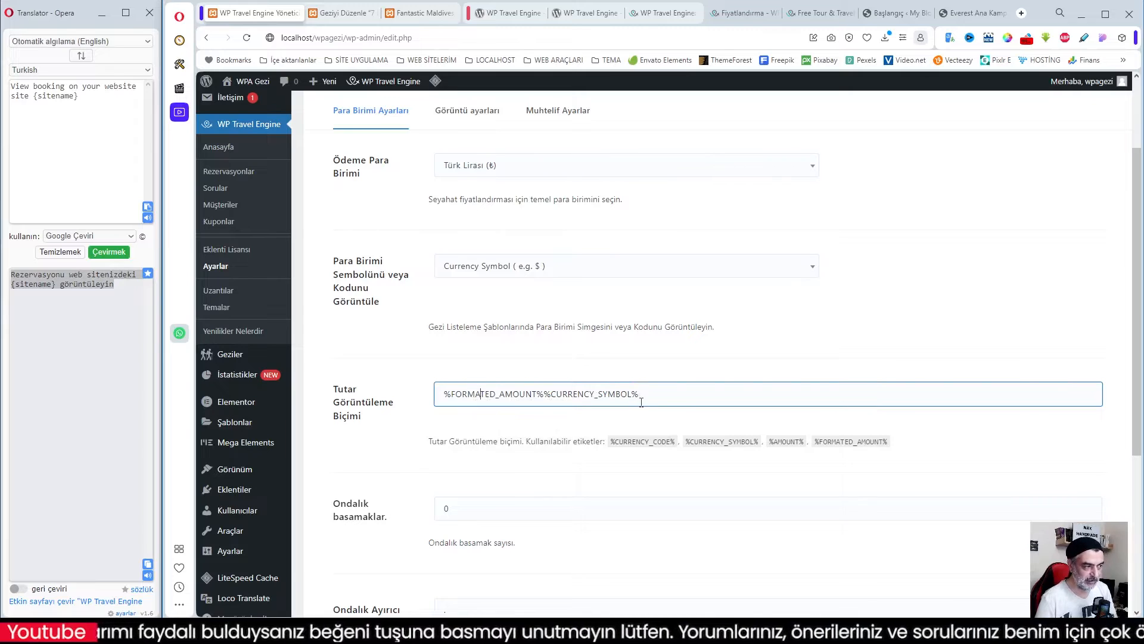
pyautogui.click(425, 11)
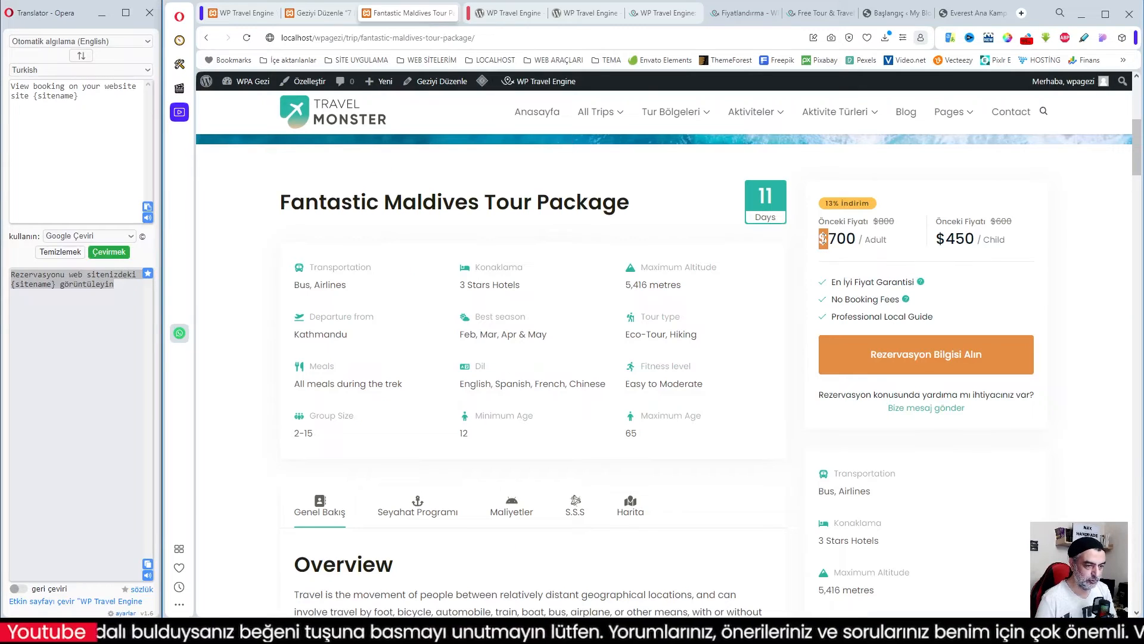
pyautogui.hotkey('ctrl', 'Tab')
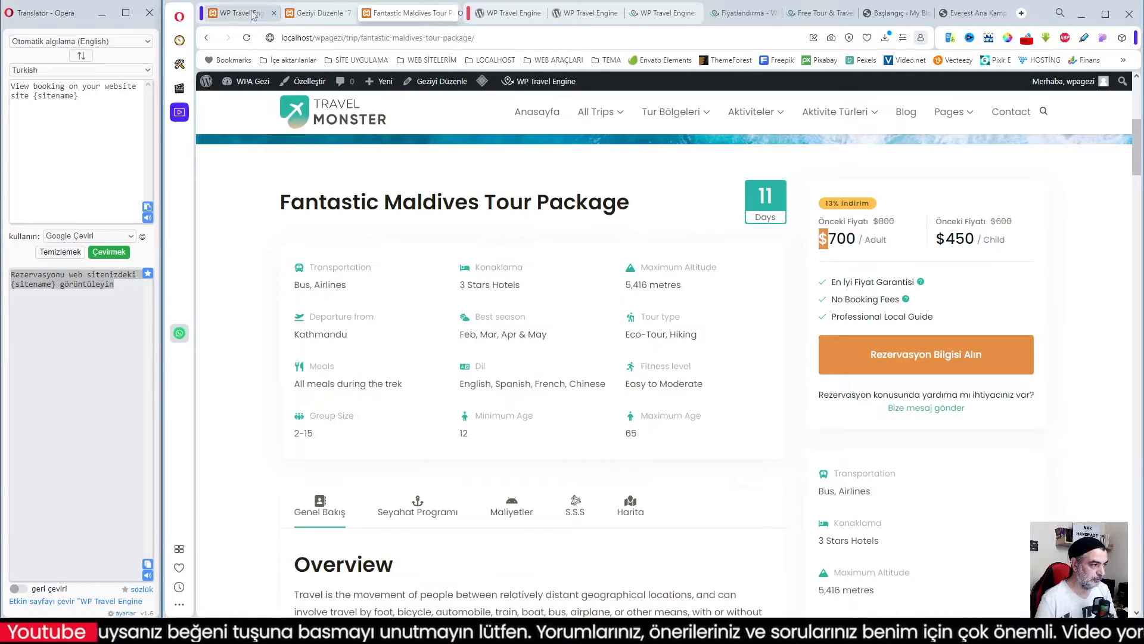
# - Review the decimal places, decimal separator and thousands separator, and save the currency settings
pyautogui.scroll(-3, 575, 419)
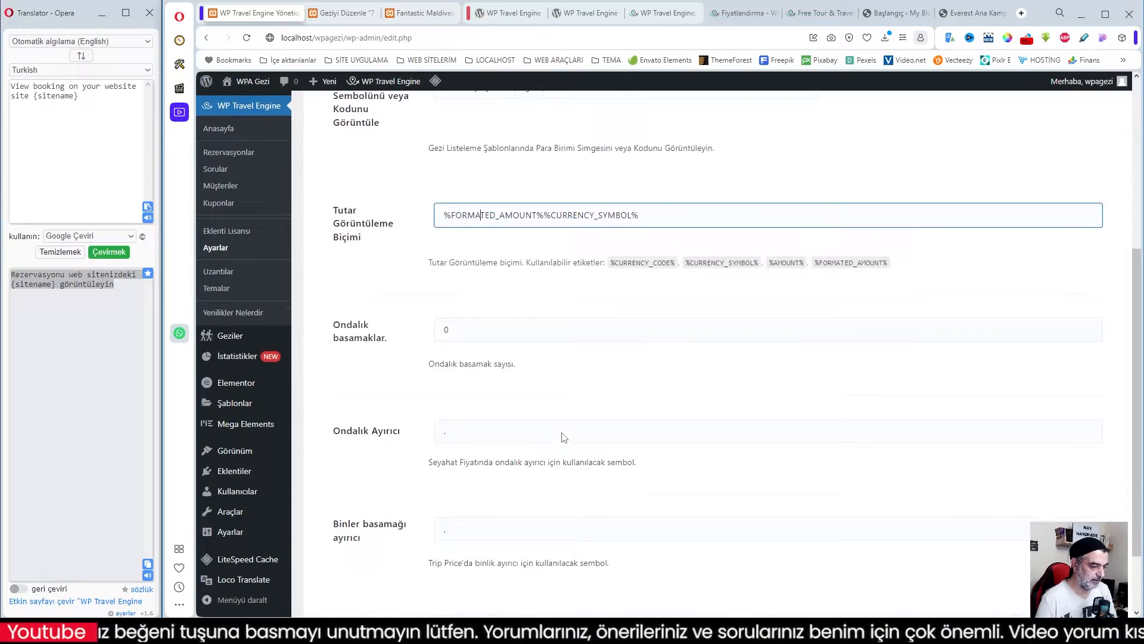
pyautogui.click(462, 331)
pyautogui.click(471, 430)
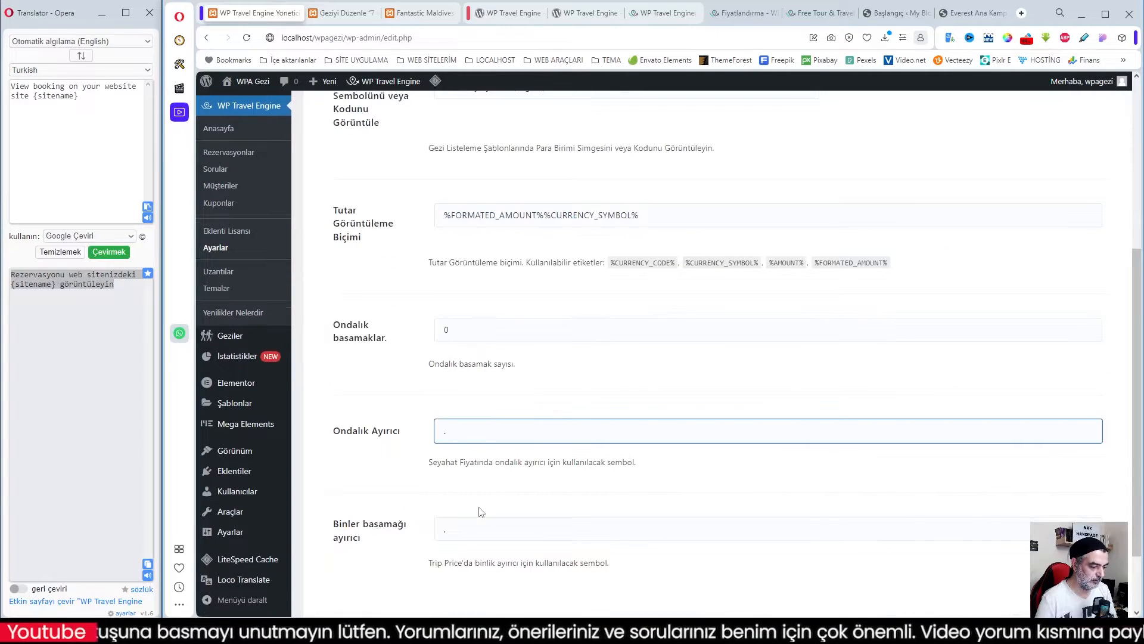
pyautogui.click(481, 536)
pyautogui.scroll(-2, 702, 531)
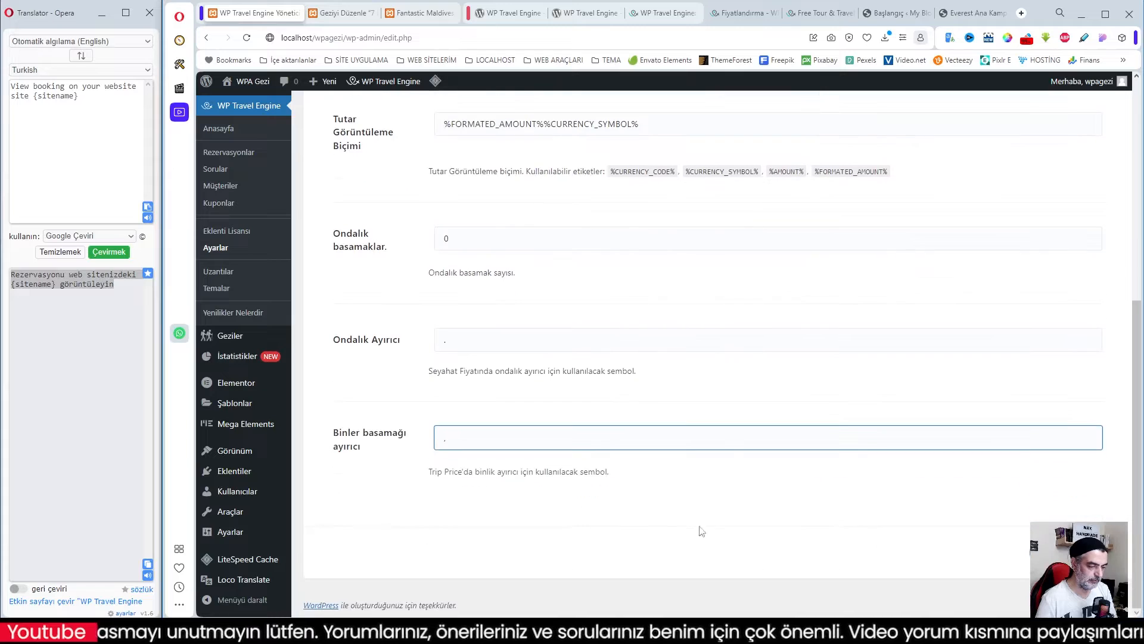
pyautogui.click(1069, 551)
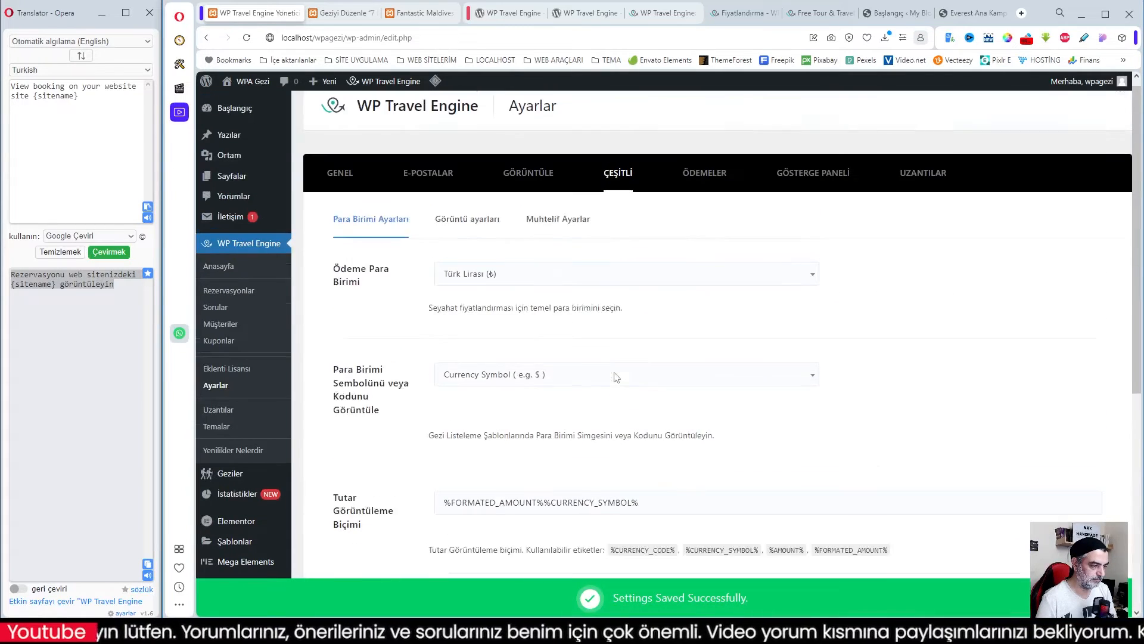
# - Review the miscellaneous display settings, enable hiding the Powered By link in enquiry and booking e-mails, and save the settings
pyautogui.click(469, 230)
pyautogui.scroll(-3, 634, 409)
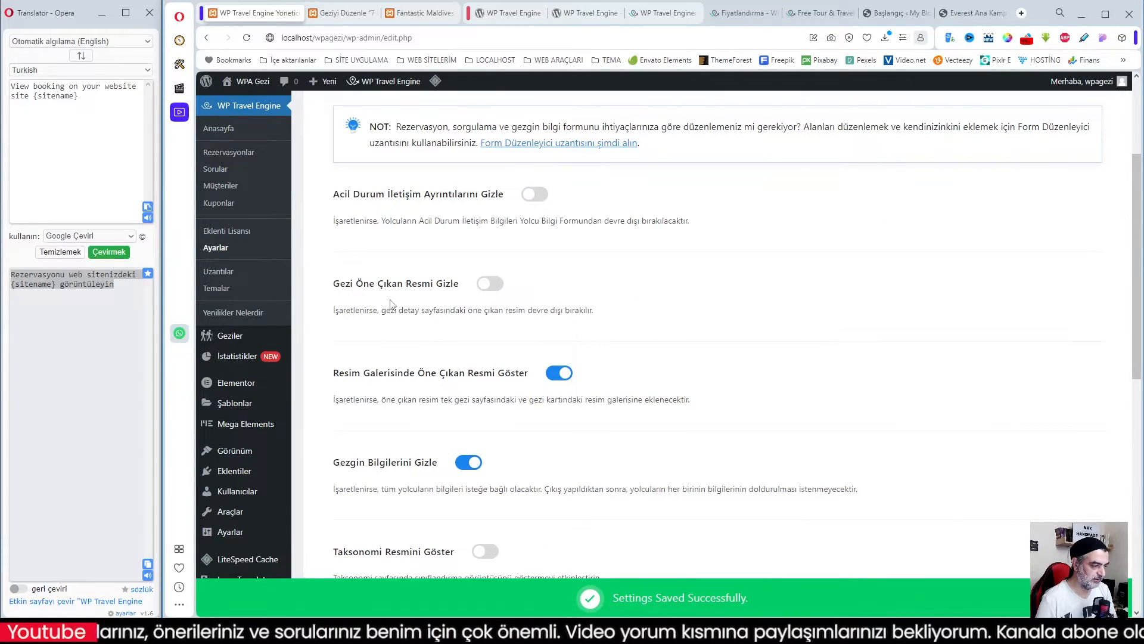
pyautogui.scroll(-2, 450, 377)
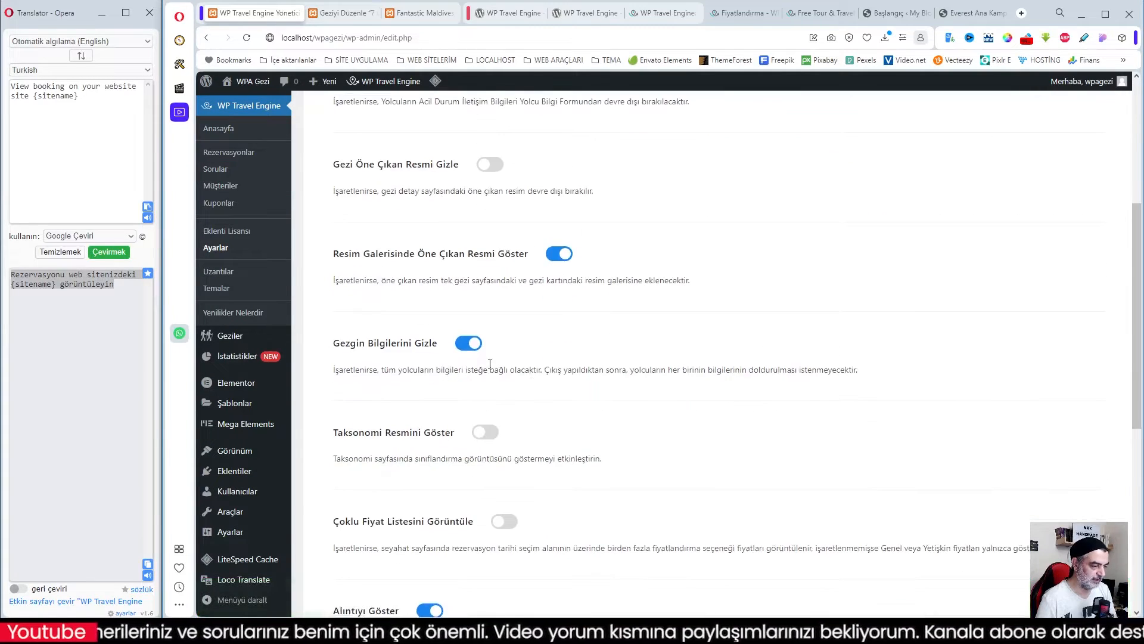
pyautogui.scroll(-3, 490, 363)
pyautogui.scroll(-3, 568, 332)
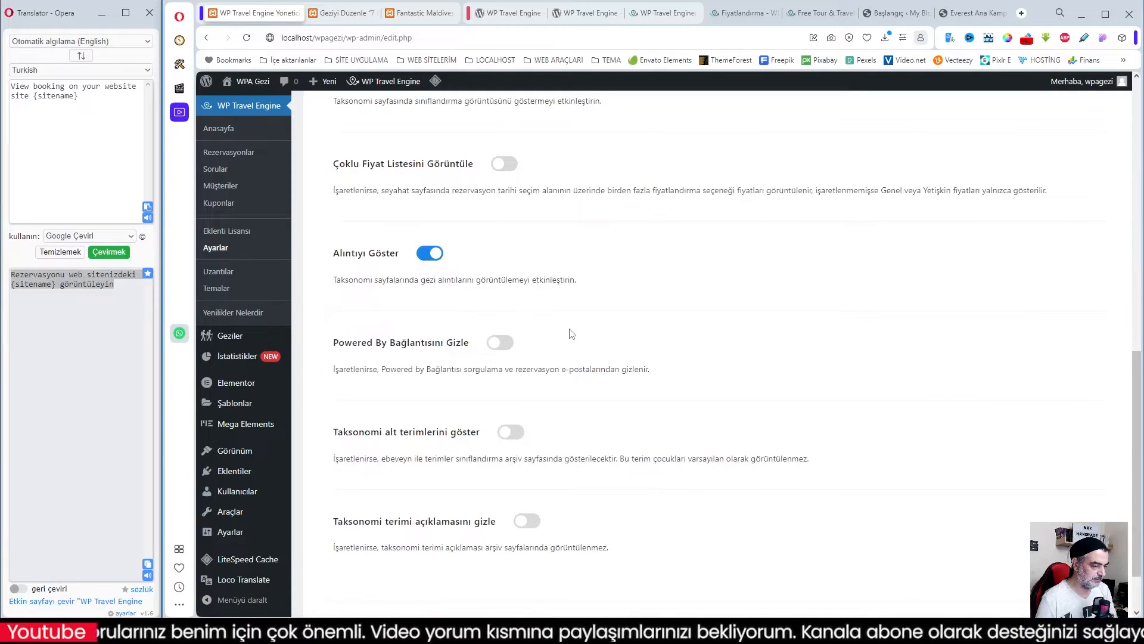
pyautogui.click(501, 342)
pyautogui.scroll(-1, 609, 345)
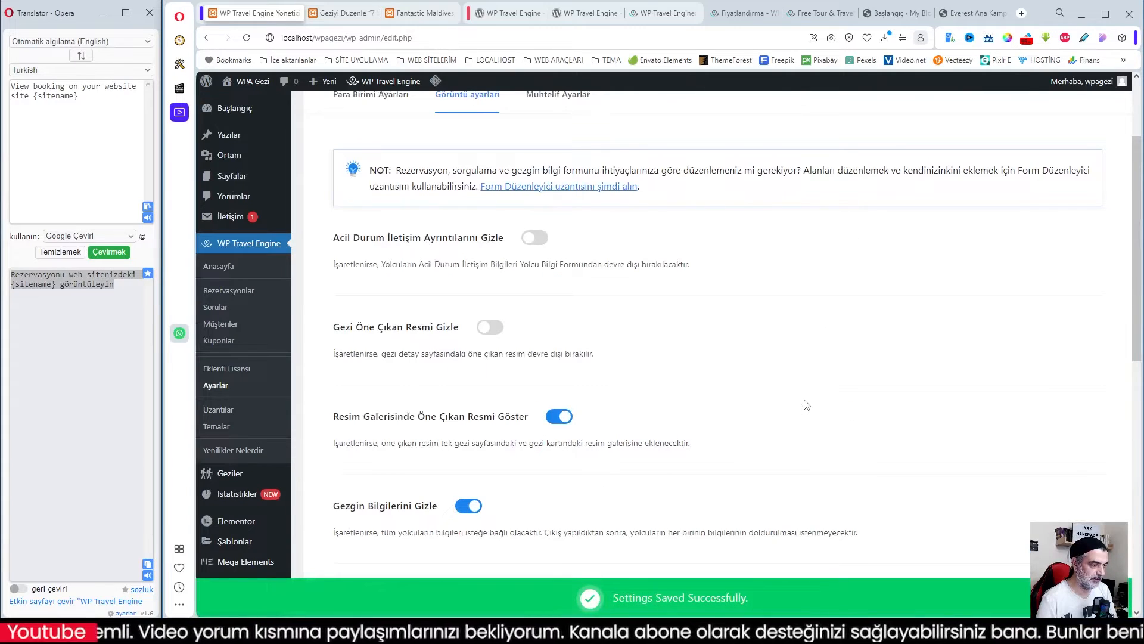
# - Set the Book Now button text in the miscellaneous (Muhtelif) settings to "Şimdi Rezervasyon Yapın"
pyautogui.scroll(3, 806, 405)
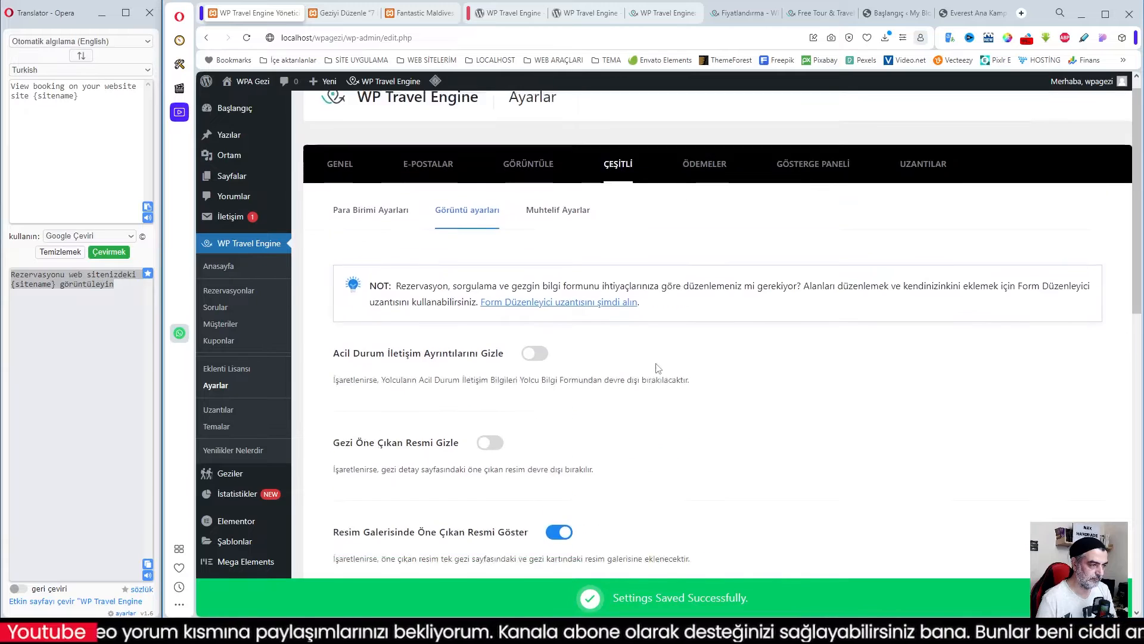
pyautogui.click(561, 231)
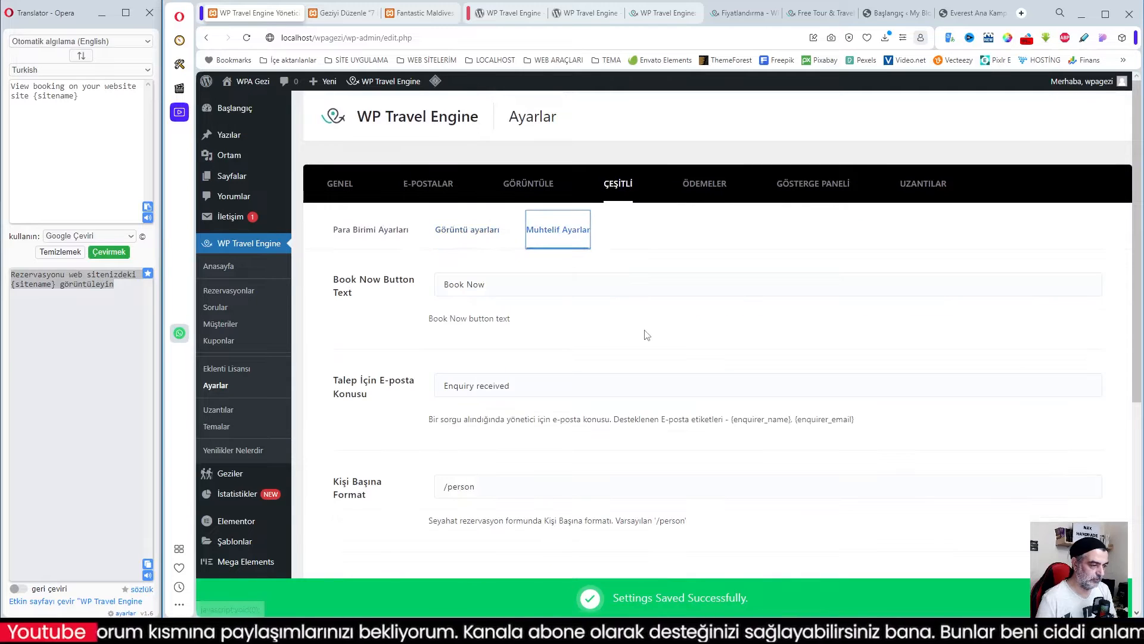
pyautogui.click(495, 285)
pyautogui.moveTo(495, 285); pyautogui.dragTo(419, 293)
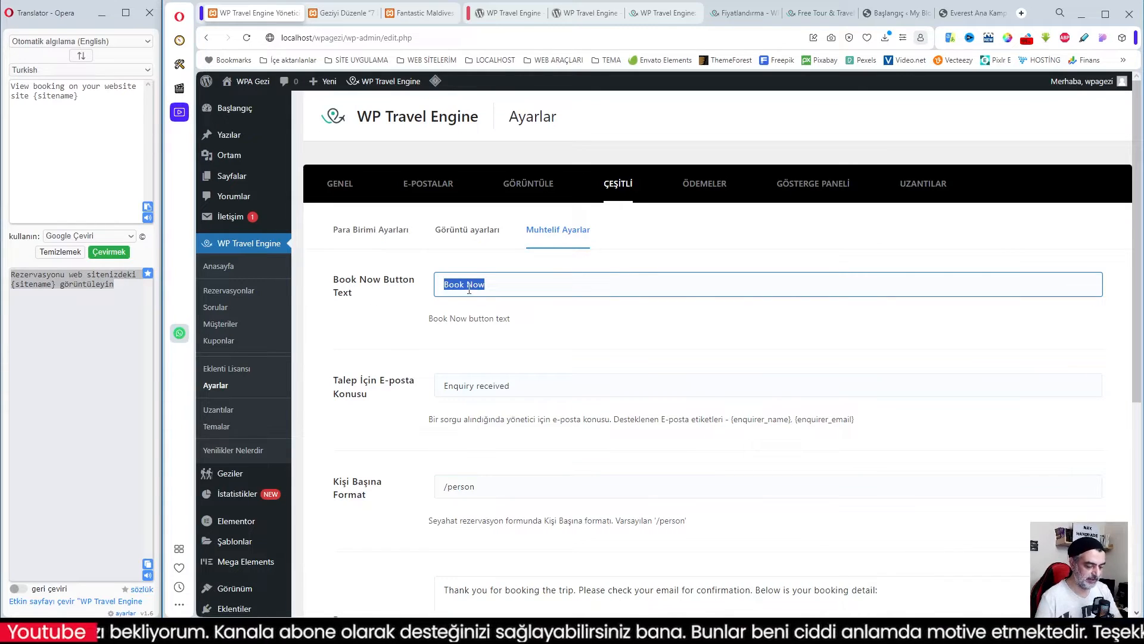
pyautogui.press('BackSpace')
pyautogui.click(534, 317)
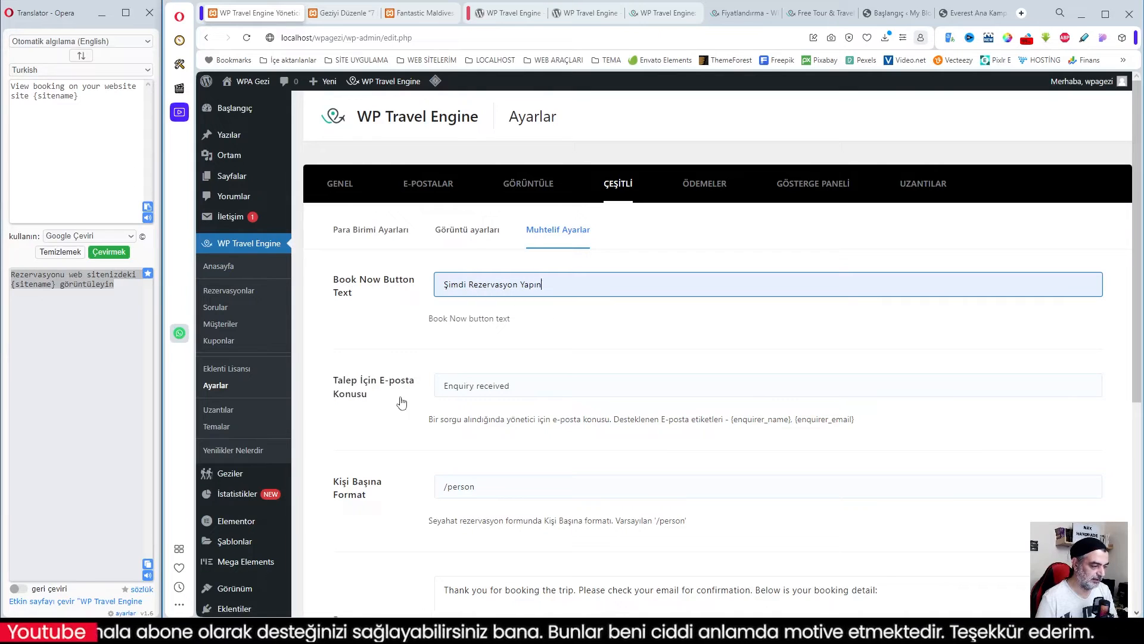
# - Review the enquiry e-mail subject, per-person format and confirmation and GDPR messages, and save the miscellaneous settings
pyautogui.moveTo(516, 387); pyautogui.dragTo(426, 394)
pyautogui.scroll(-2, 442, 394)
pyautogui.click(486, 373)
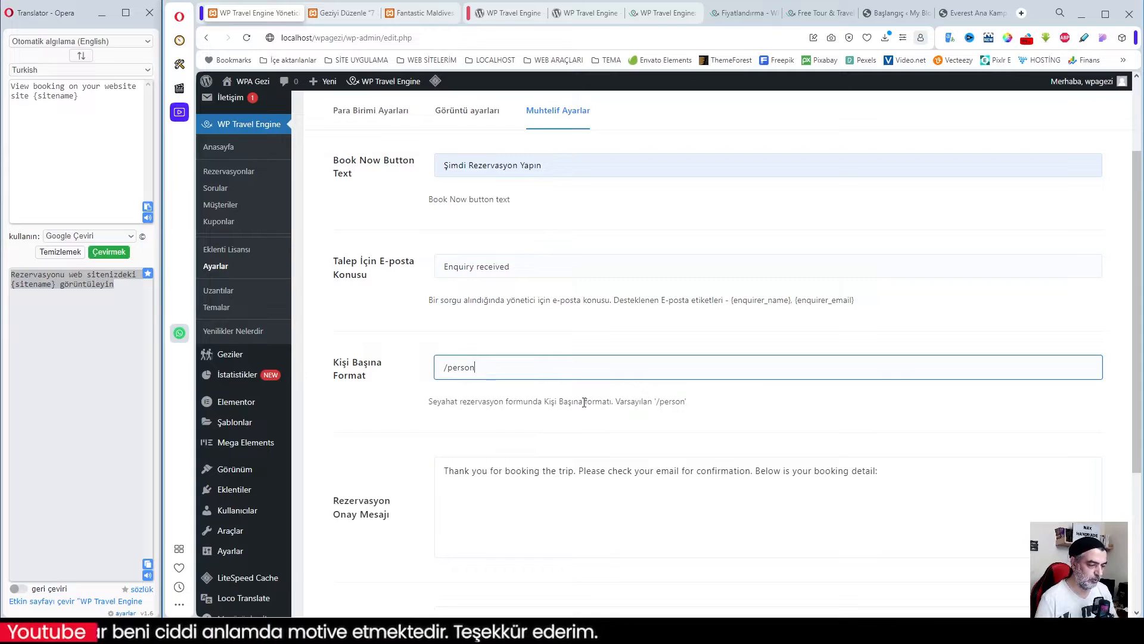
pyautogui.scroll(3, 582, 401)
pyautogui.scroll(-7, 778, 462)
pyautogui.click(1066, 551)
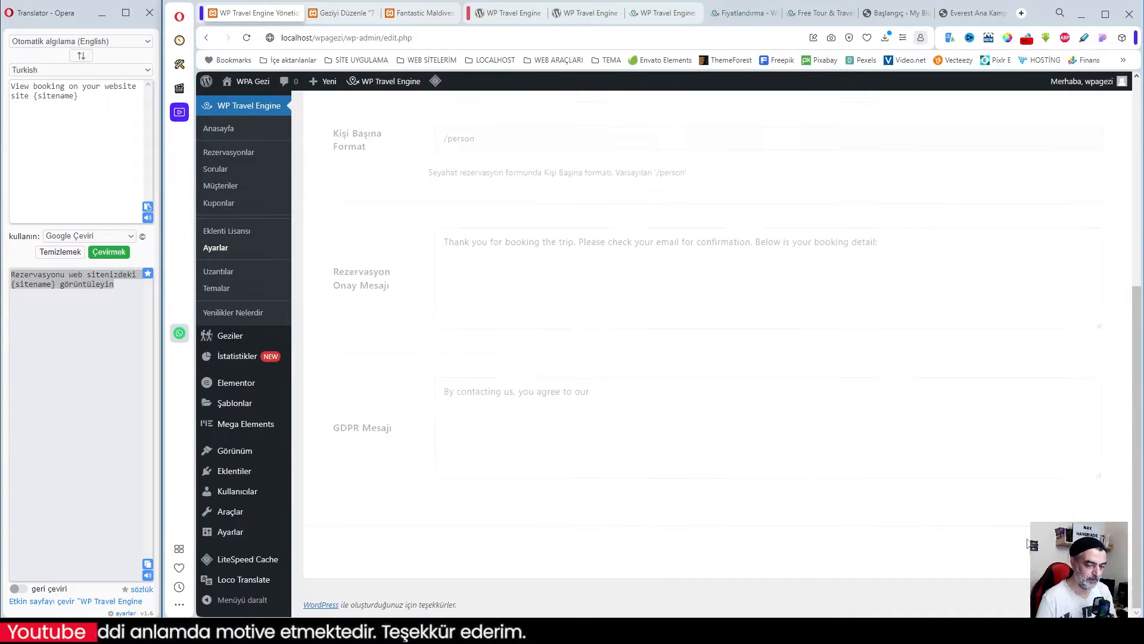
# - Disable the Check payments and Paypal Standardı gateways in the general payment settings and save the changes
pyautogui.scroll(6, 582, 373)
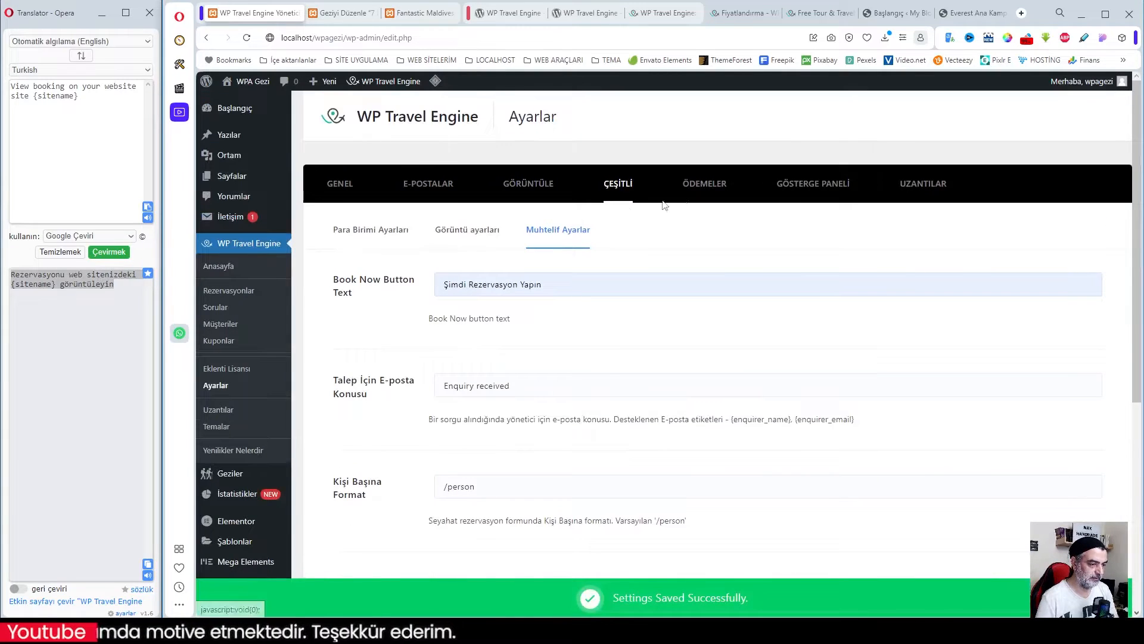
pyautogui.click(701, 182)
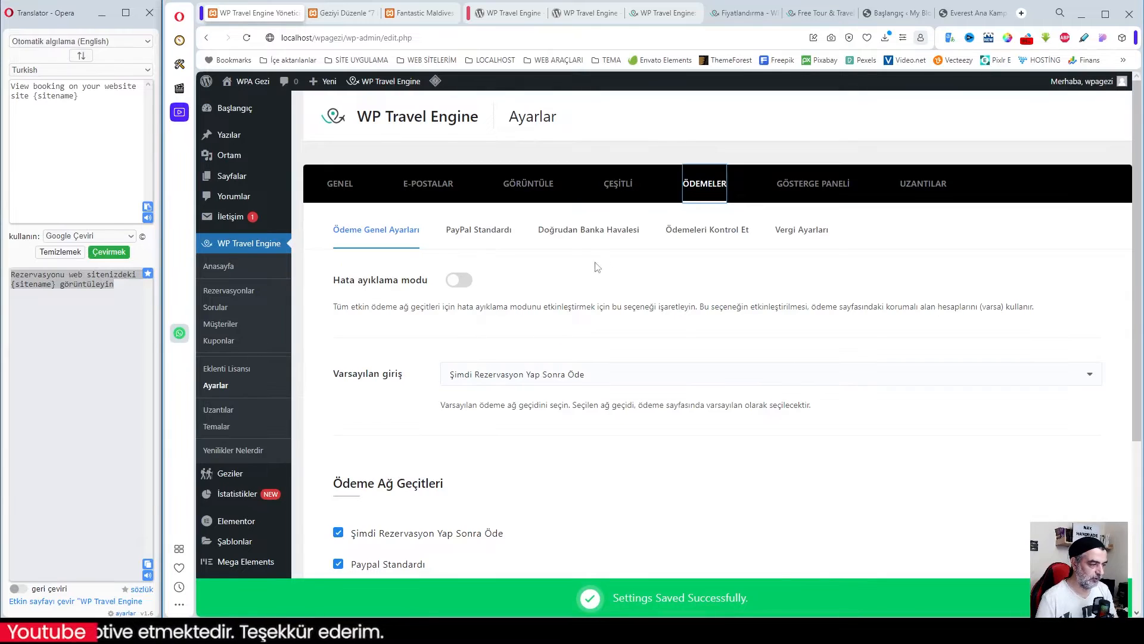
pyautogui.scroll(-4, 521, 303)
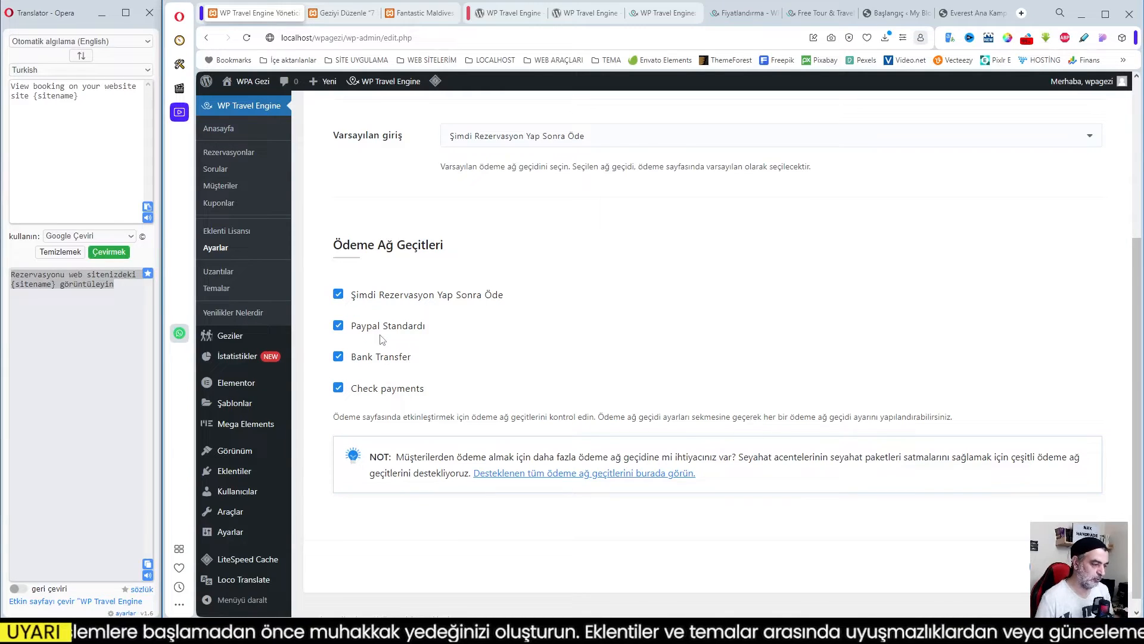
pyautogui.click(338, 388)
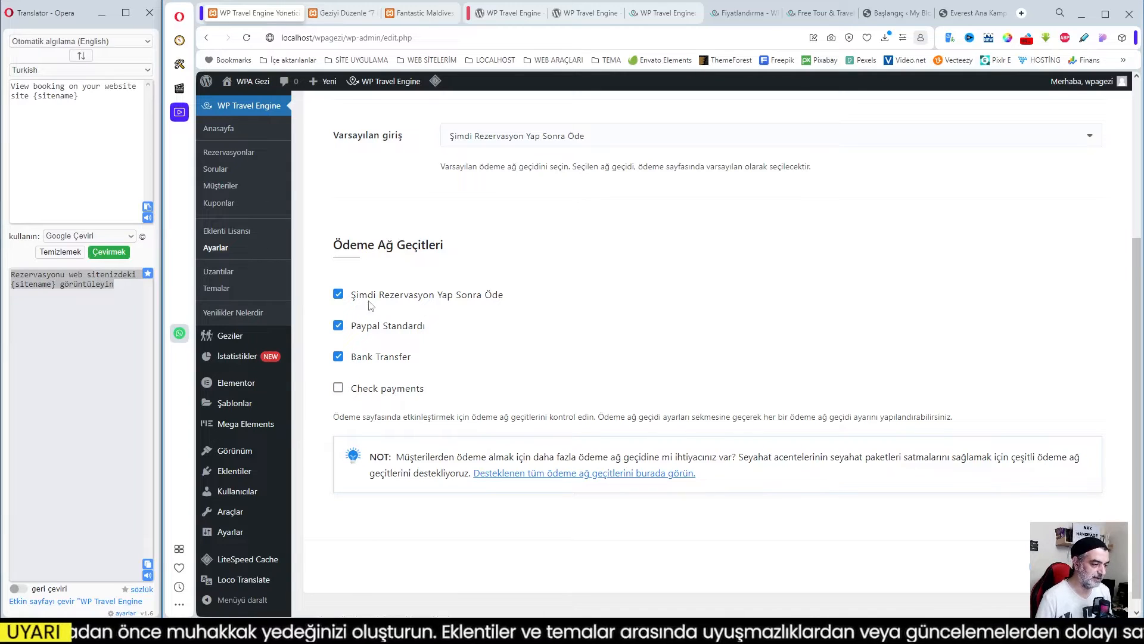
pyautogui.click(337, 327)
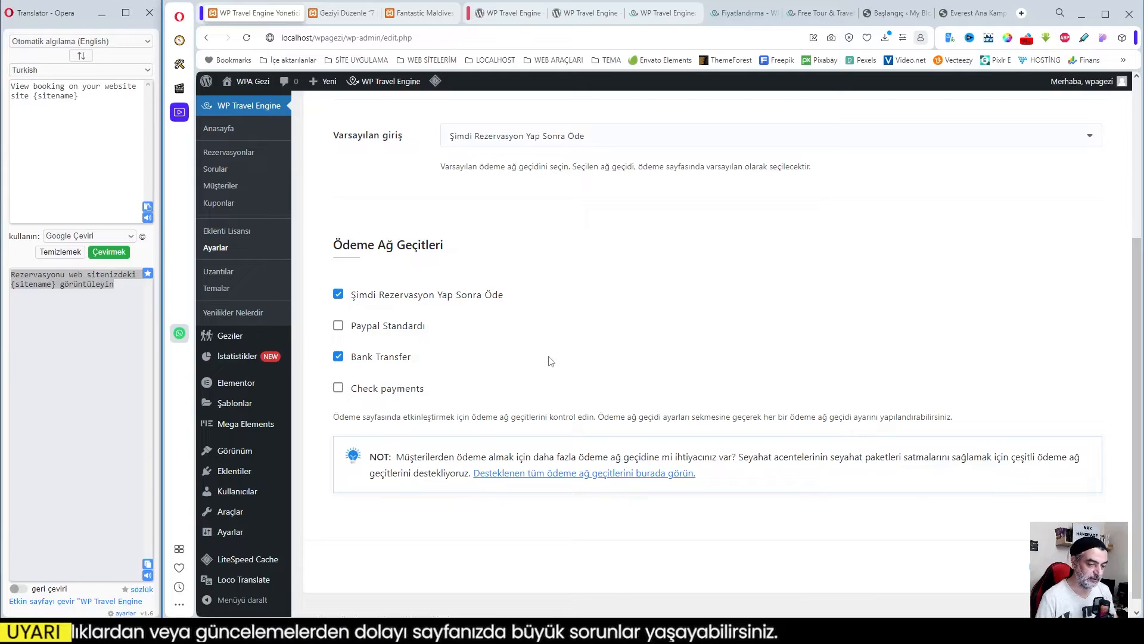
pyautogui.scroll(1, 552, 361)
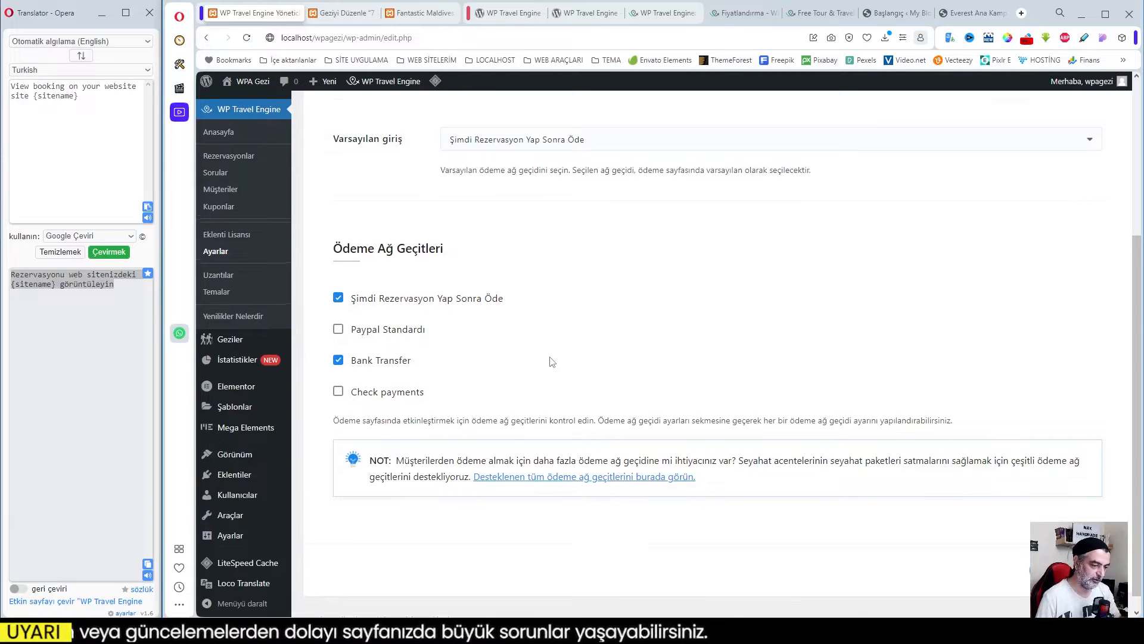
pyautogui.scroll(-1, 804, 425)
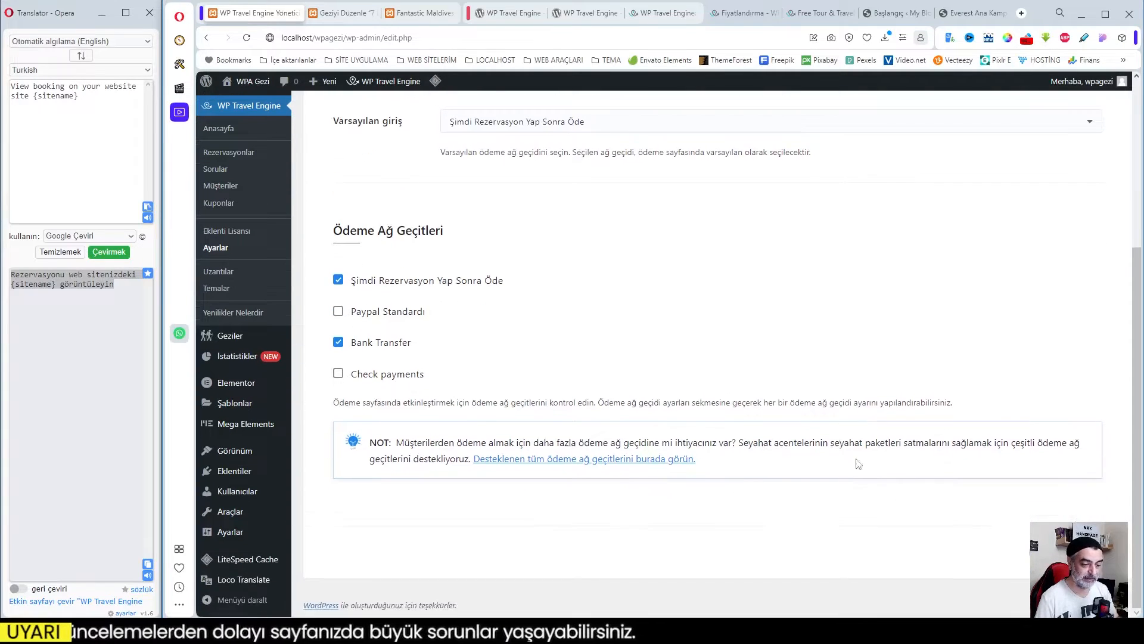
pyautogui.scroll(5, 747, 418)
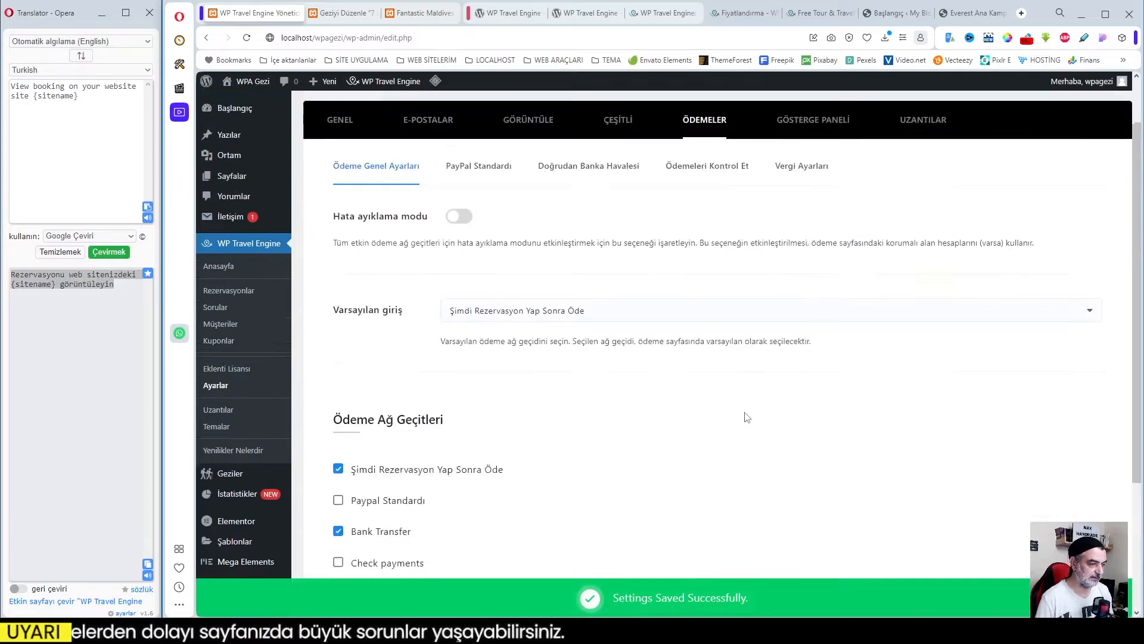
# - Translate the direct bank transfer description into Turkish with the Translator and replace the English text in the Açıklama field with it
pyautogui.click(484, 228)
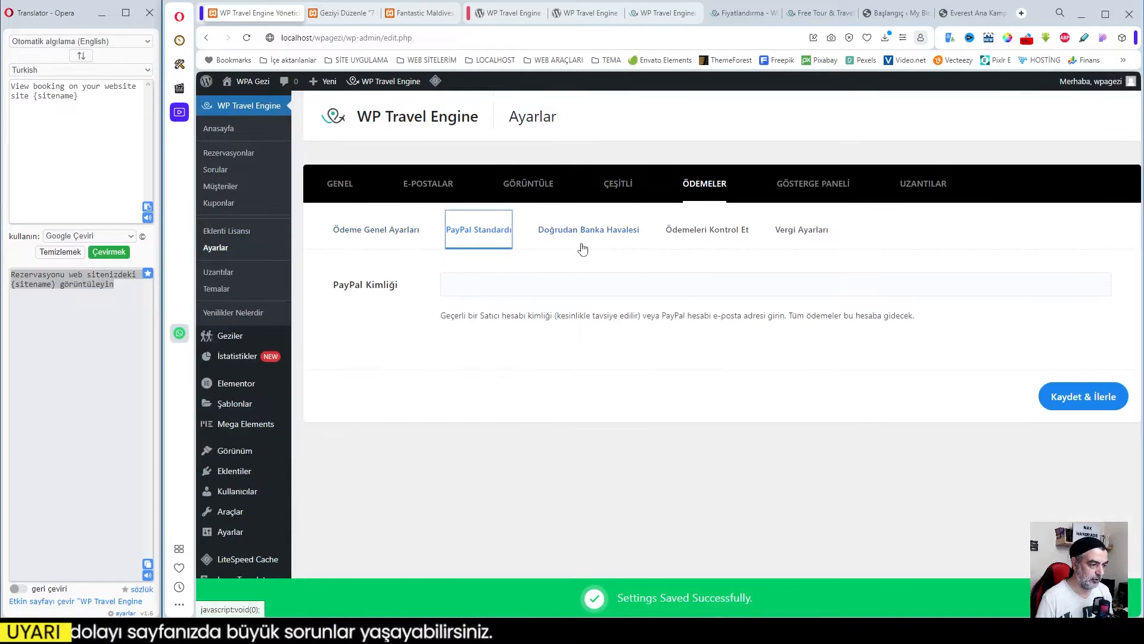
pyautogui.click(583, 236)
pyautogui.scroll(-3, 572, 402)
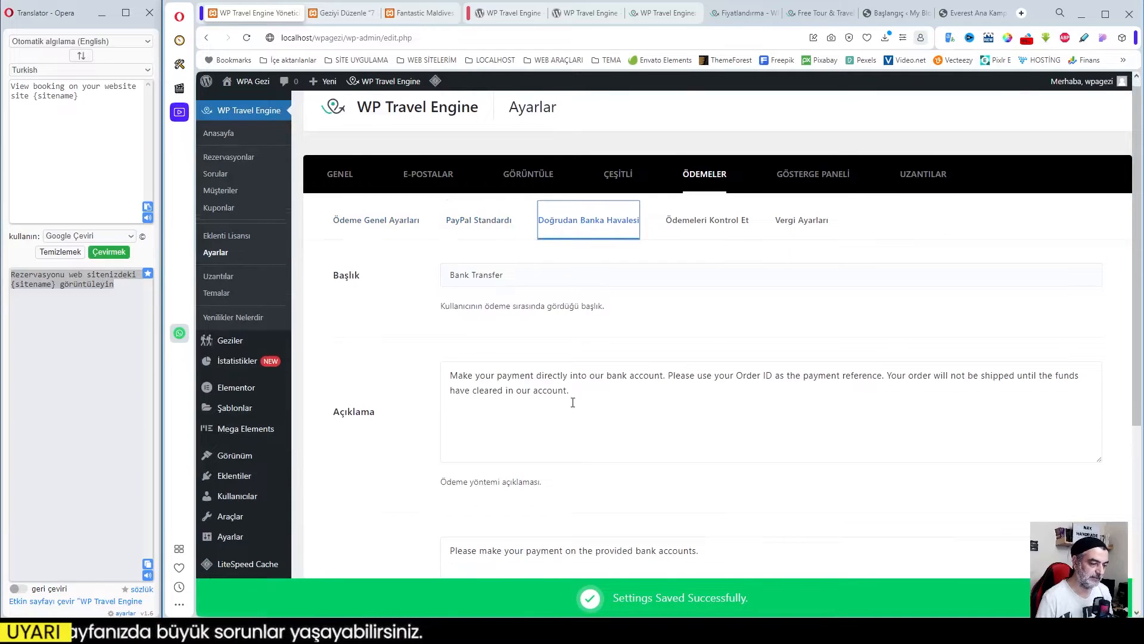
pyautogui.moveTo(449, 204); pyautogui.dragTo(584, 231)
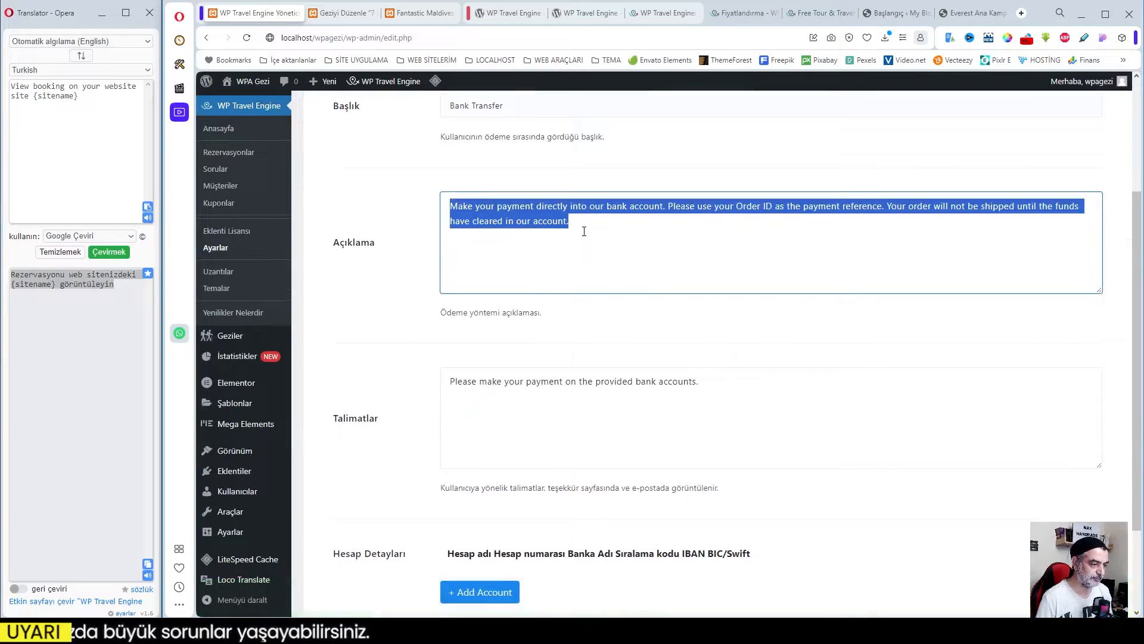
pyautogui.rightClick(543, 228)
pyautogui.click(608, 424)
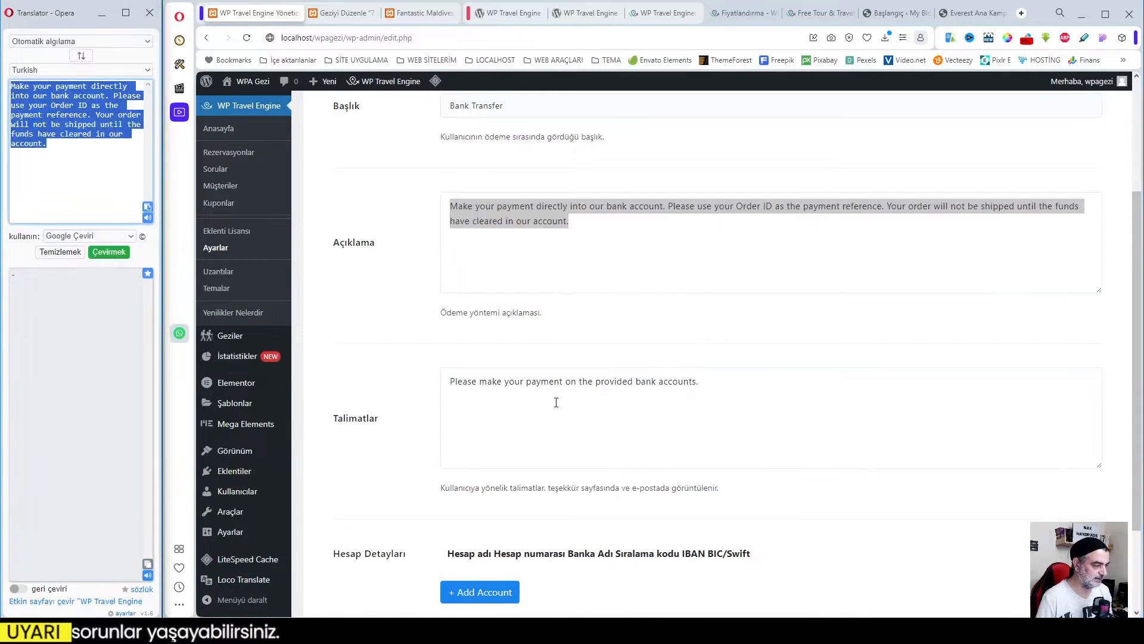
pyautogui.click(147, 564)
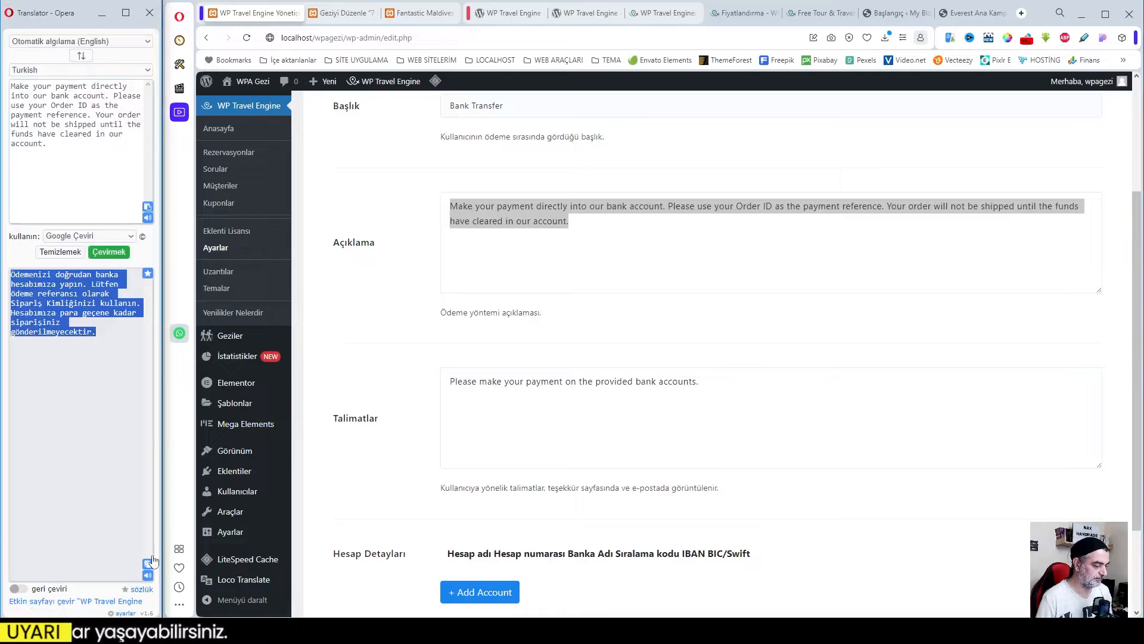
pyautogui.rightClick(465, 226)
pyautogui.click(495, 287)
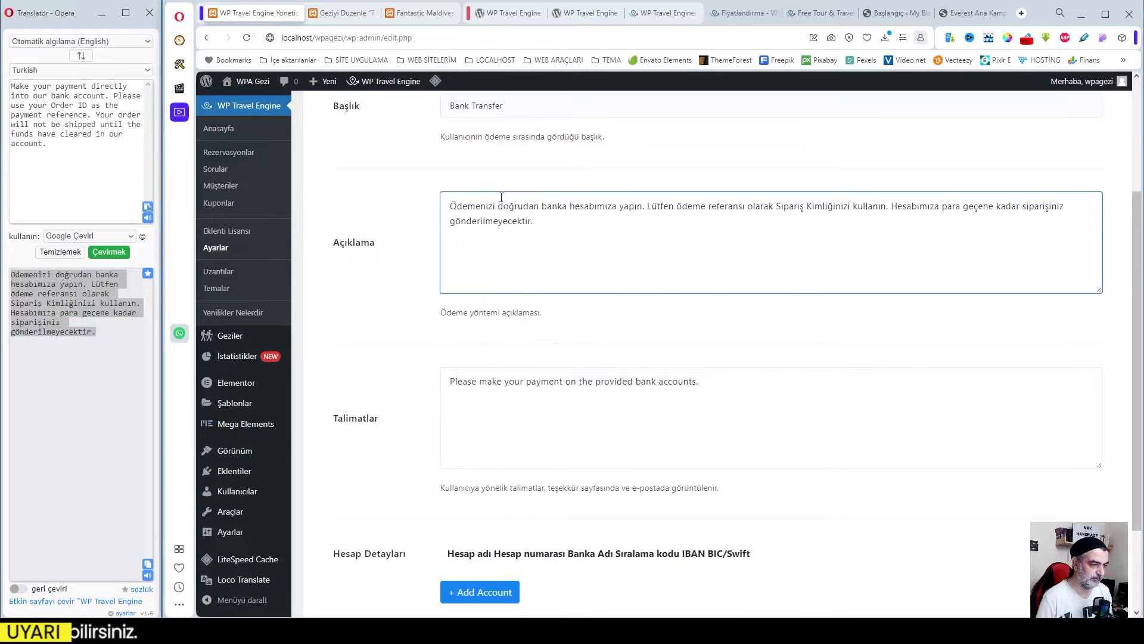
# - Add a bank account row with the account name WPA Gezi, review its remaining fields, and save the bank transfer settings
pyautogui.click(507, 388)
pyautogui.scroll(-2, 532, 405)
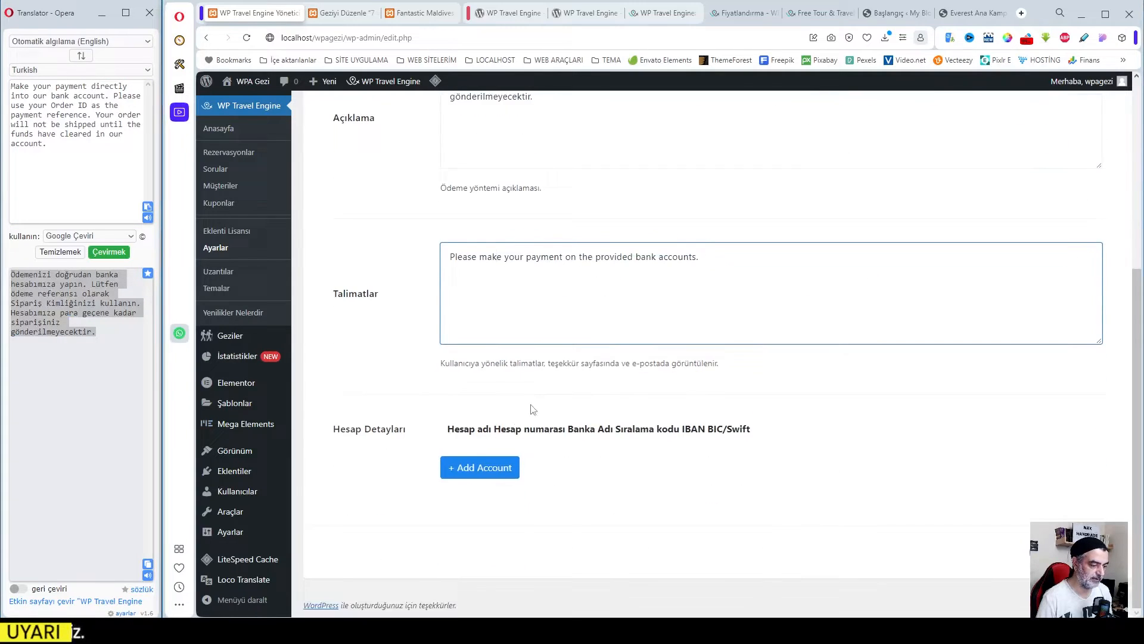
pyautogui.click(480, 467)
pyautogui.click(418, 472)
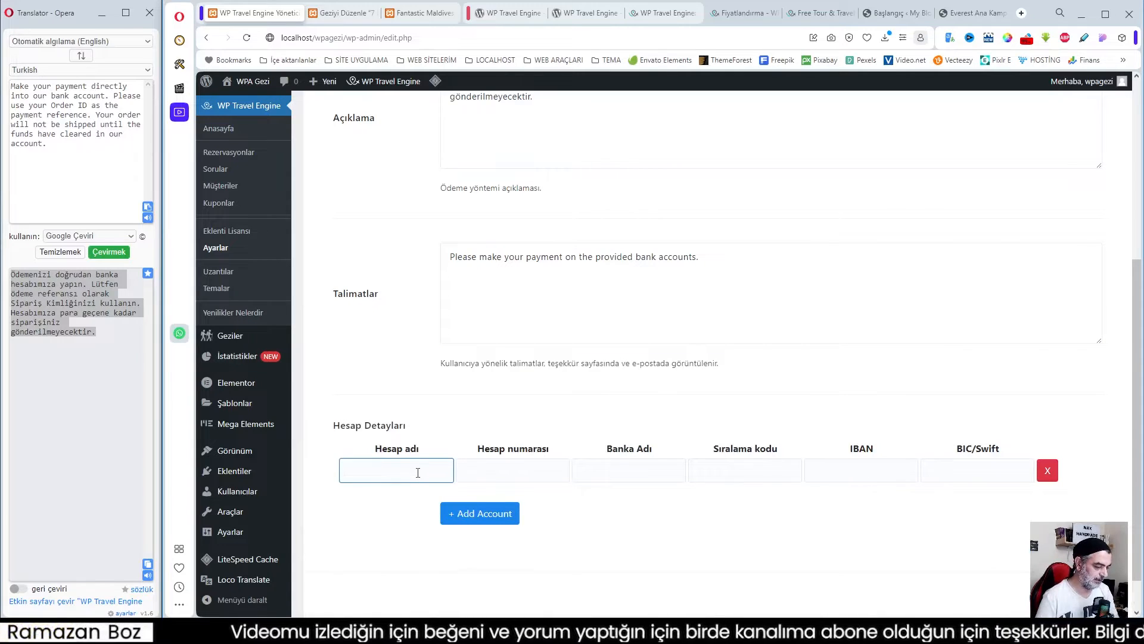
pyautogui.write('WPA Gezi')
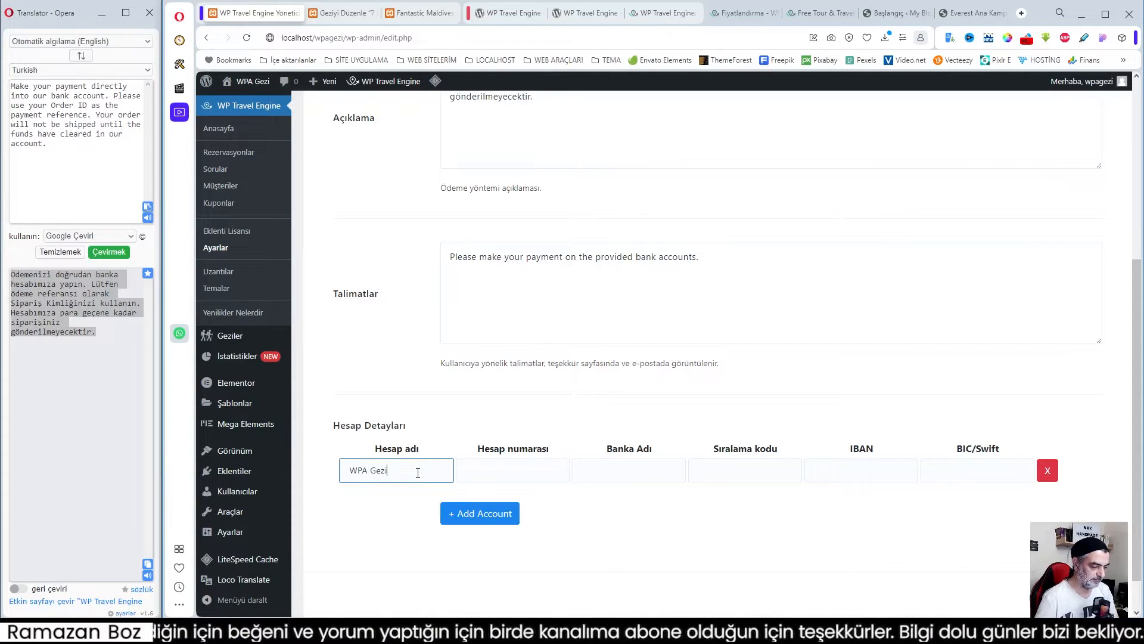
pyautogui.click(486, 469)
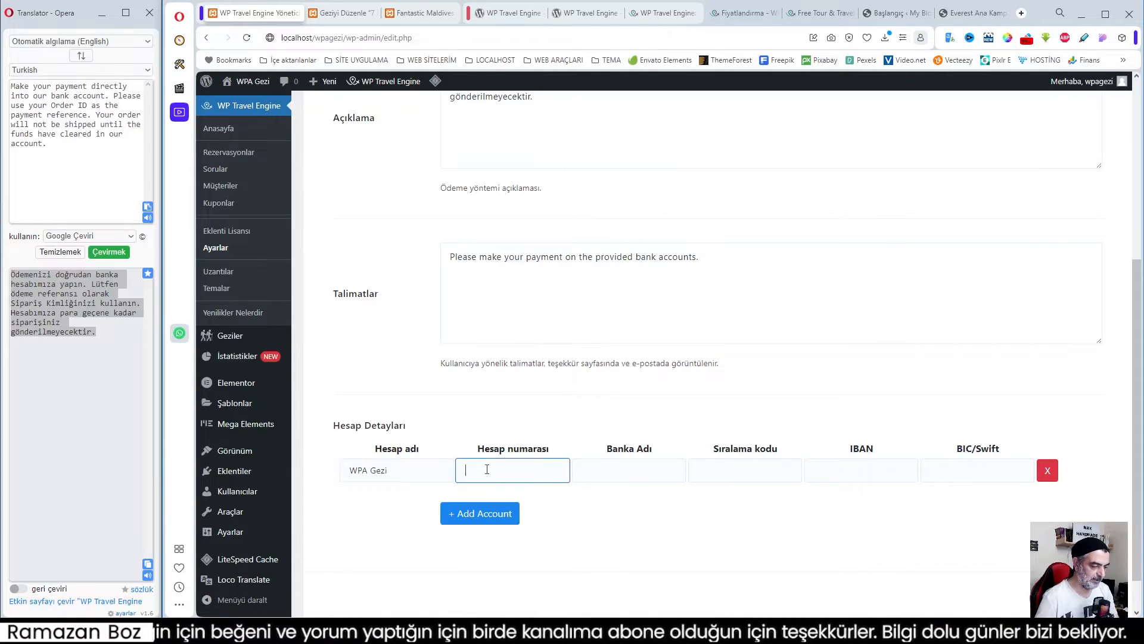
pyautogui.click(633, 468)
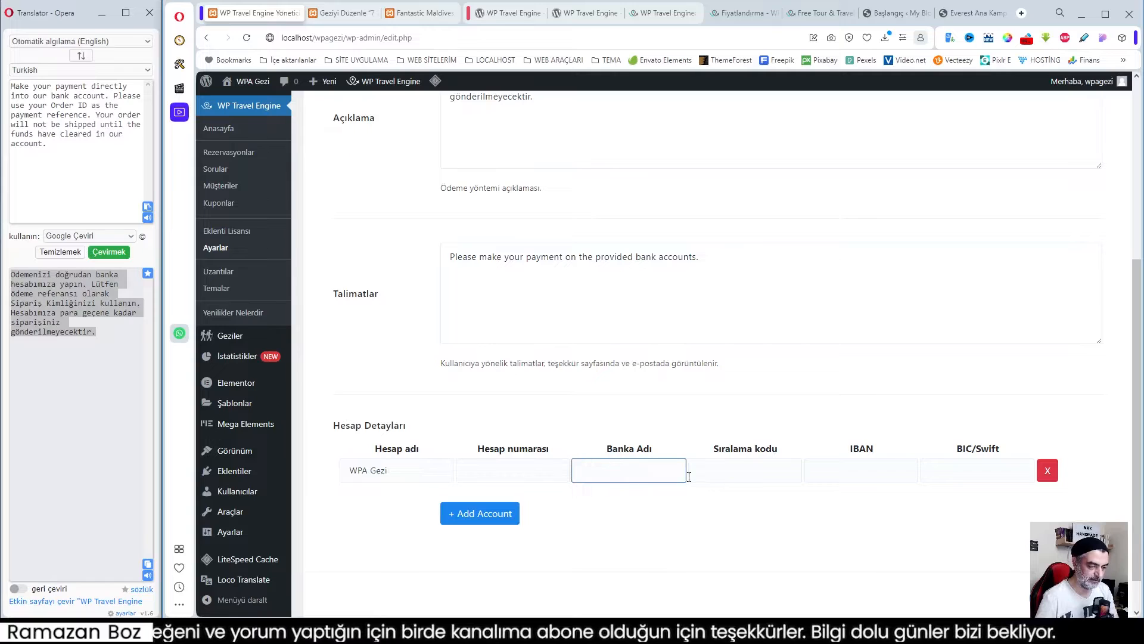
pyautogui.click(754, 472)
pyautogui.click(870, 470)
pyautogui.click(965, 470)
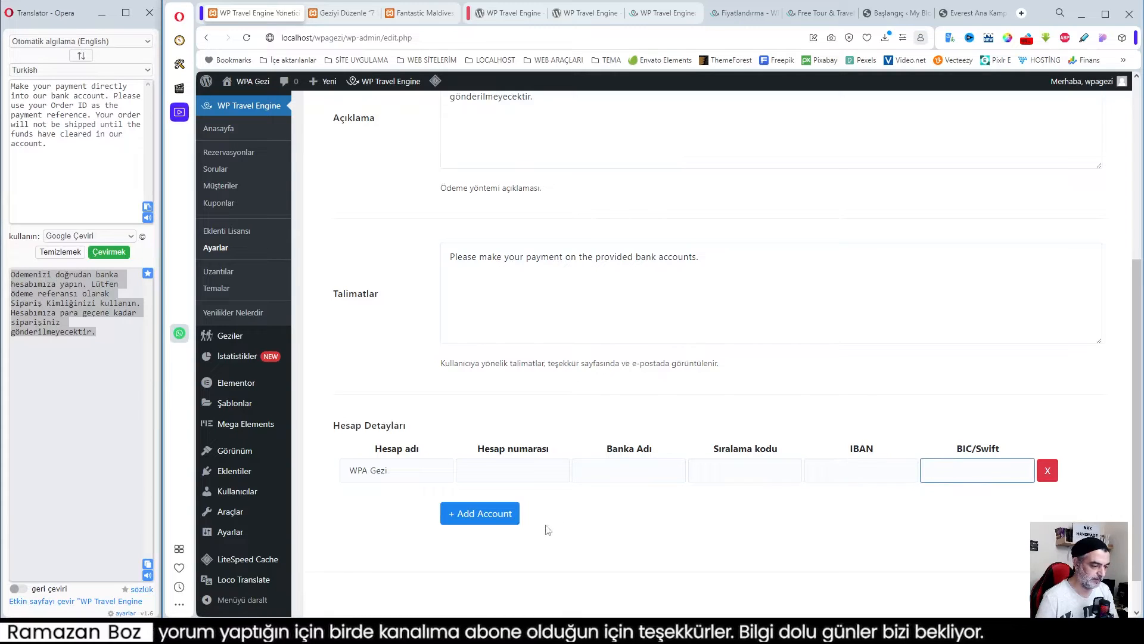
pyautogui.click(1061, 593)
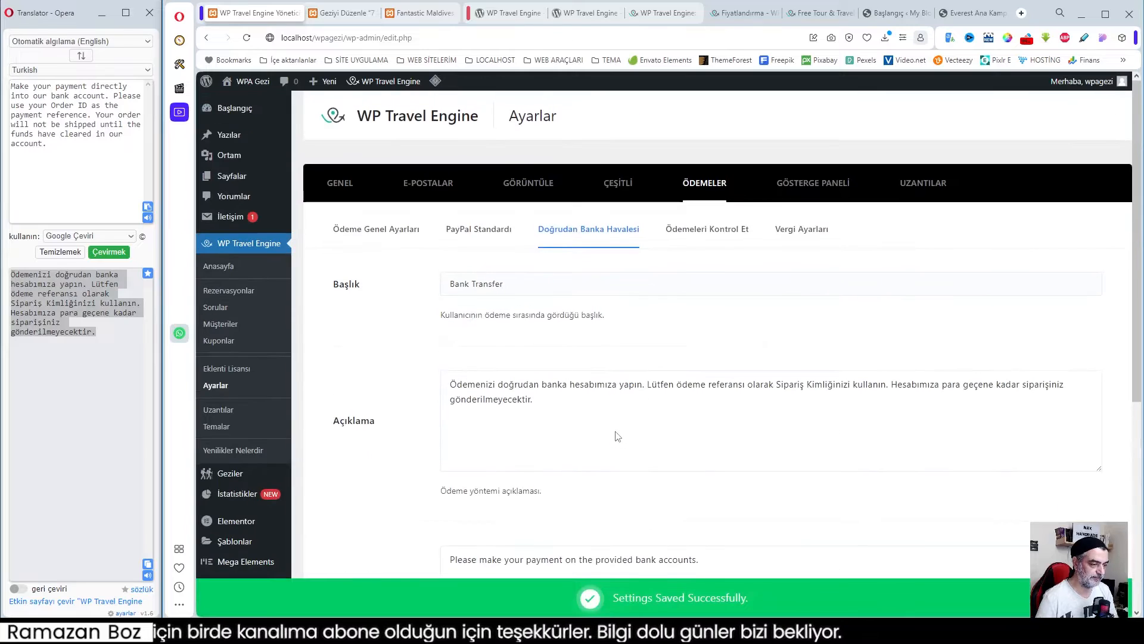
# - Review the title and description in the check payment settings
pyautogui.click(698, 231)
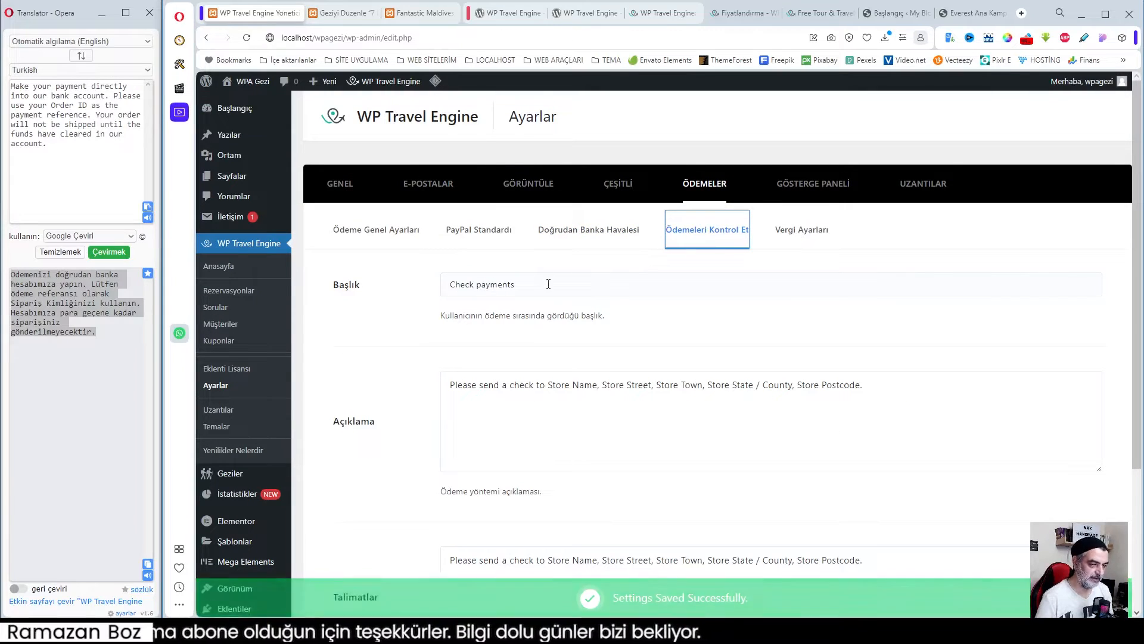
pyautogui.moveTo(545, 284); pyautogui.dragTo(491, 346)
pyautogui.click(553, 406)
# - Enable tax for trips with a tax percentage of 18 and tax-inclusive trip prices (Vergi dahil), and save the tax settings
pyautogui.click(802, 231)
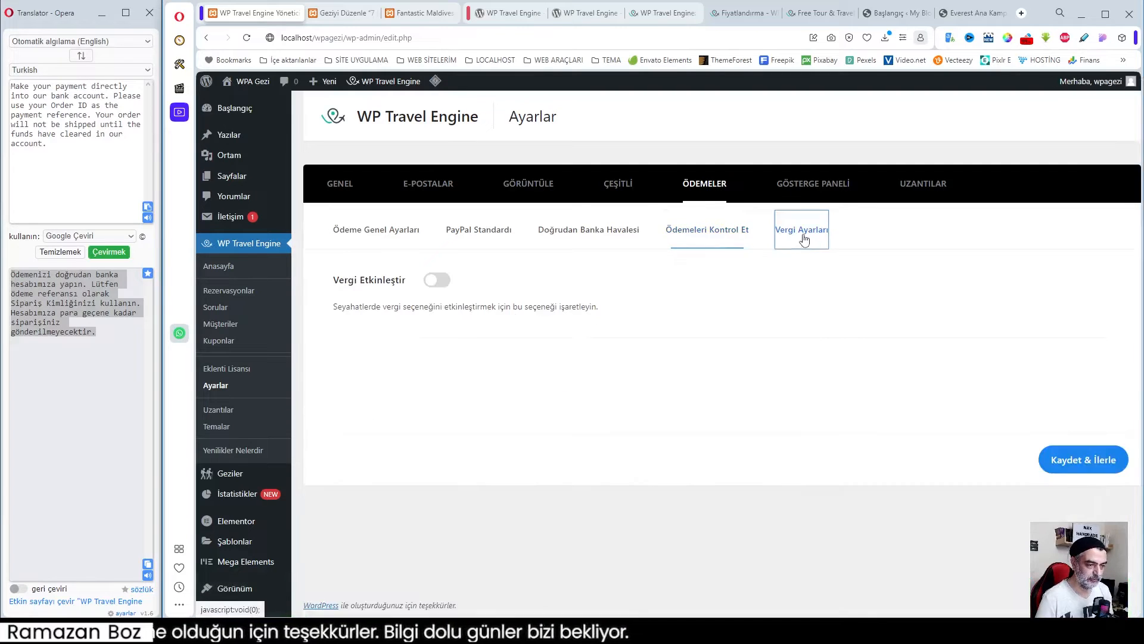
pyautogui.click(438, 280)
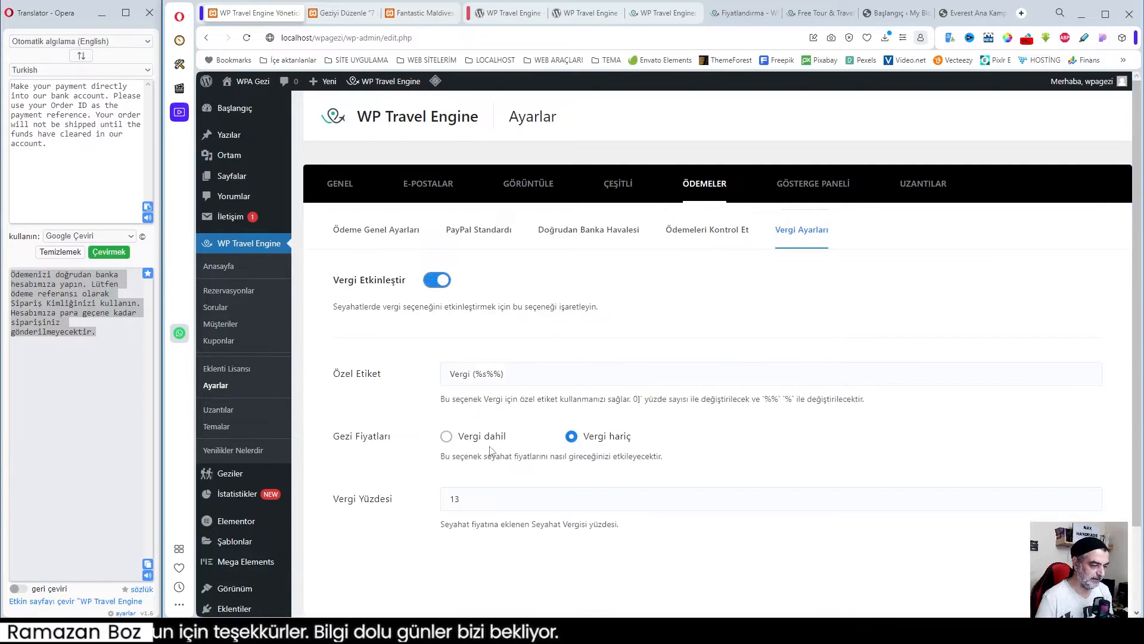
pyautogui.click(472, 499)
pyautogui.press('BackSpace')
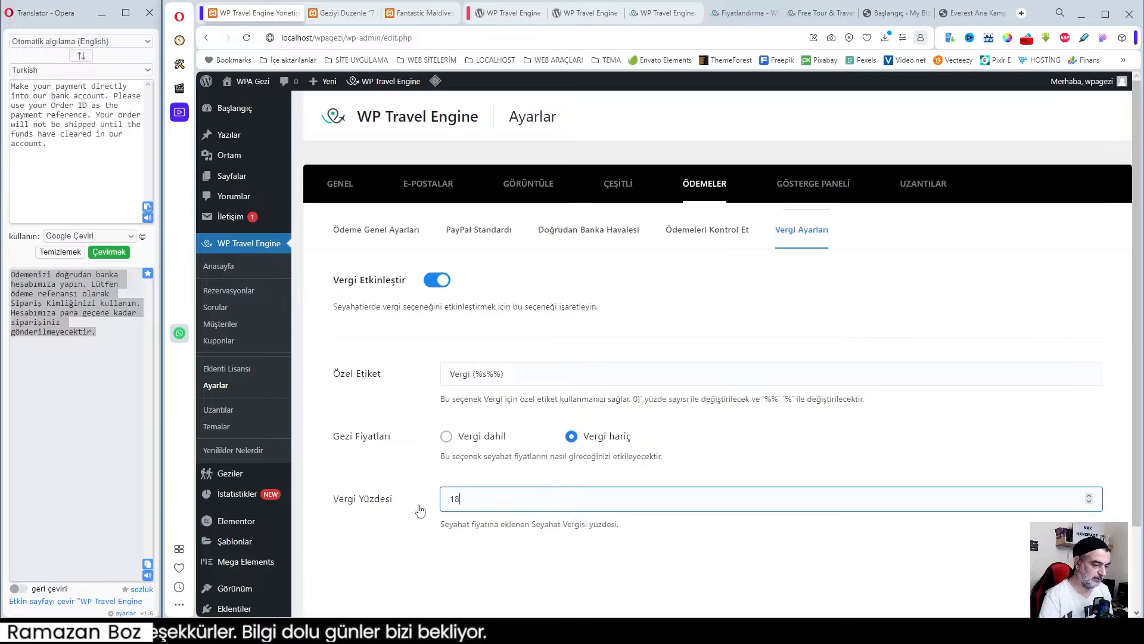
pyautogui.click(448, 444)
pyautogui.click(446, 440)
pyautogui.scroll(-2, 998, 536)
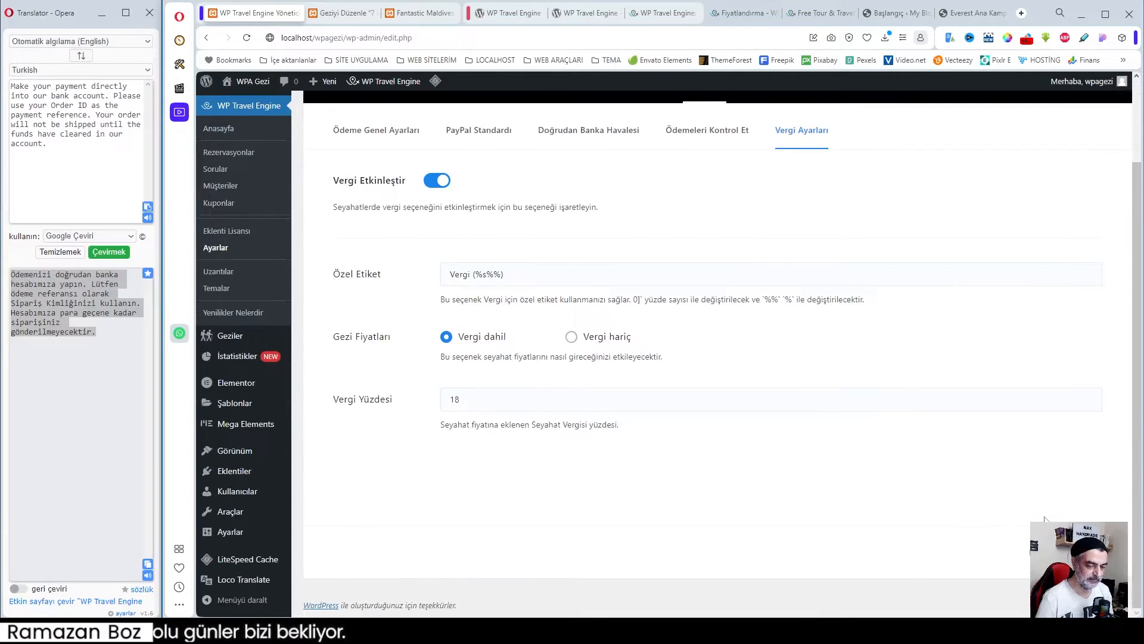
pyautogui.click(1066, 552)
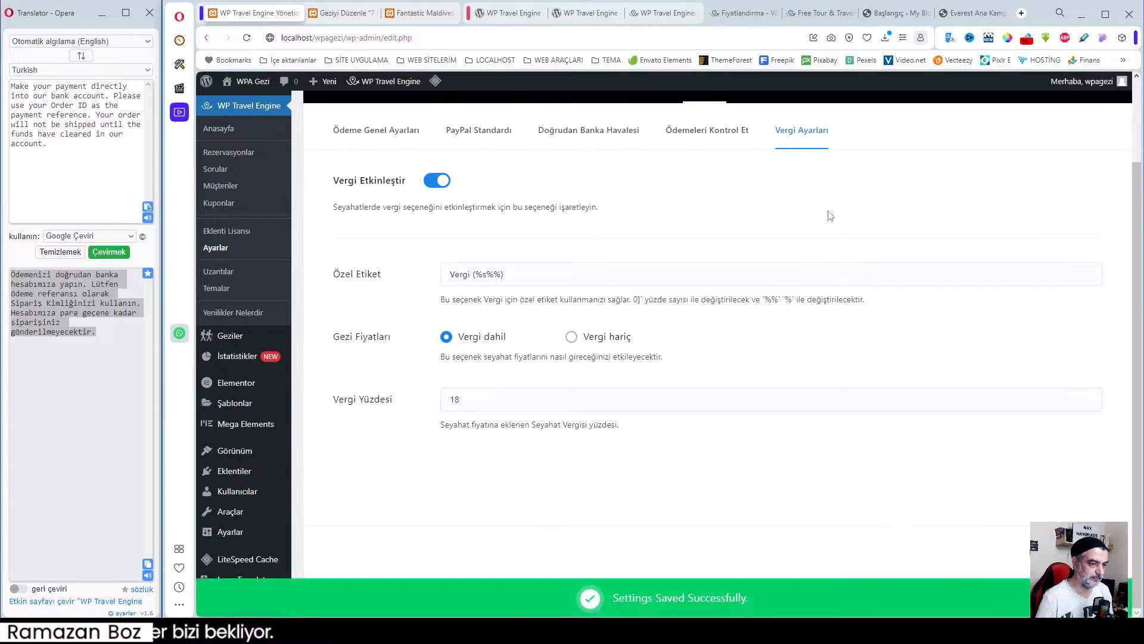
# - View the user dashboard settings and check the header of the Maldives trip page
pyautogui.scroll(2, 828, 217)
pyautogui.click(814, 182)
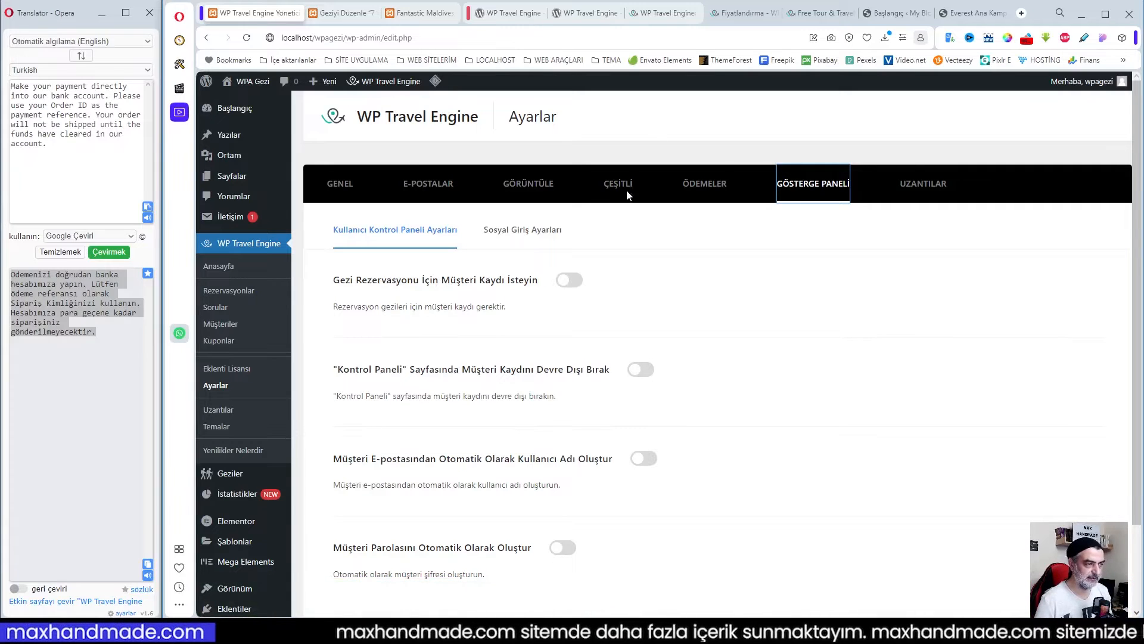
pyautogui.click(424, 16)
pyautogui.scroll(8, 573, 311)
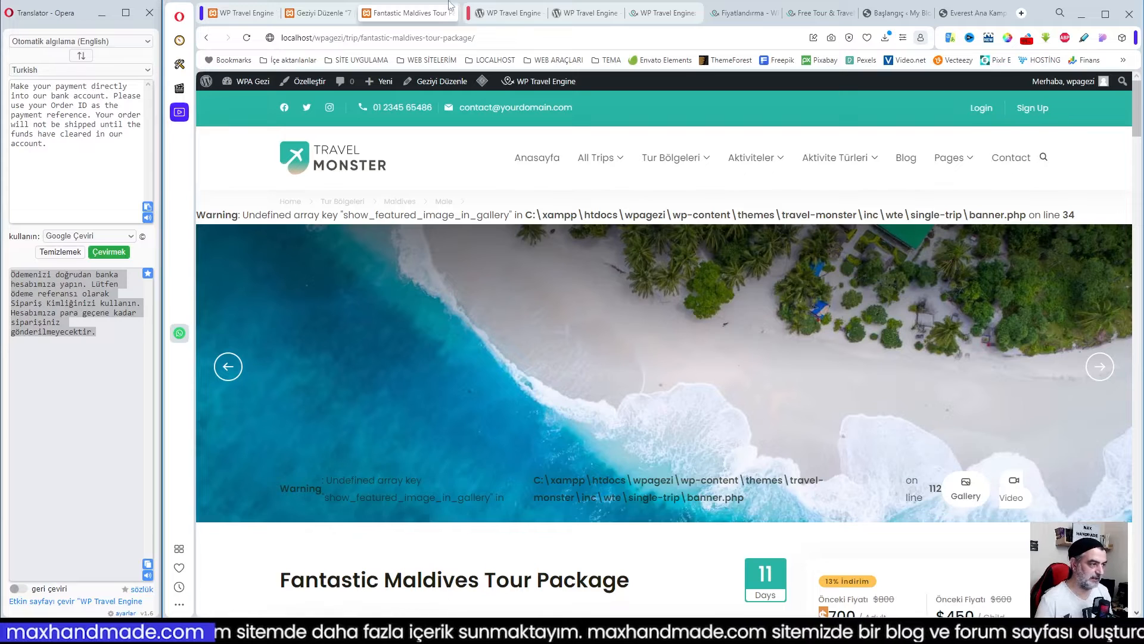
# - Require customer registration for trip bookings (Gezi Rezervasyonu İçin Müşteri Kaydı İsteyin) and review the other user dashboard options
pyautogui.click(242, 12)
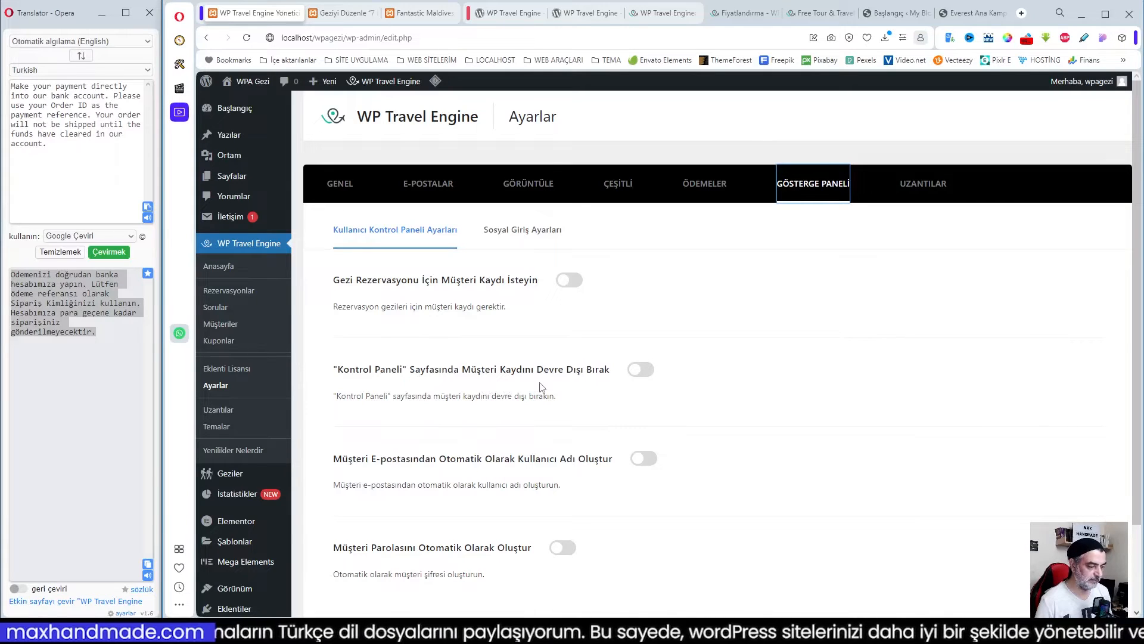
pyautogui.click(573, 284)
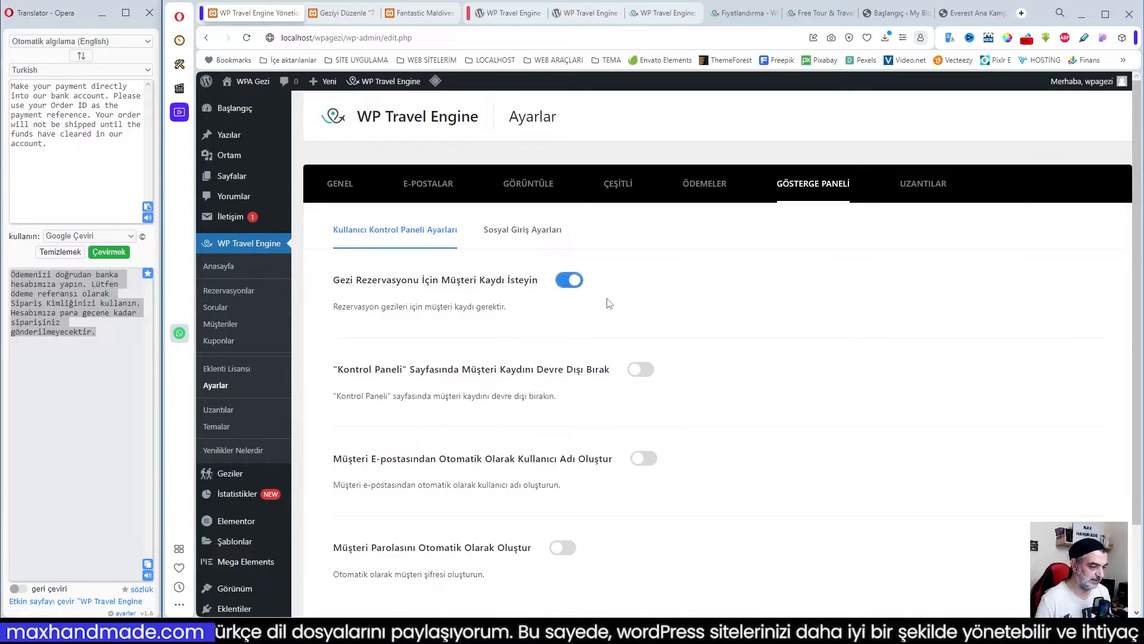
pyautogui.scroll(-1, 536, 354)
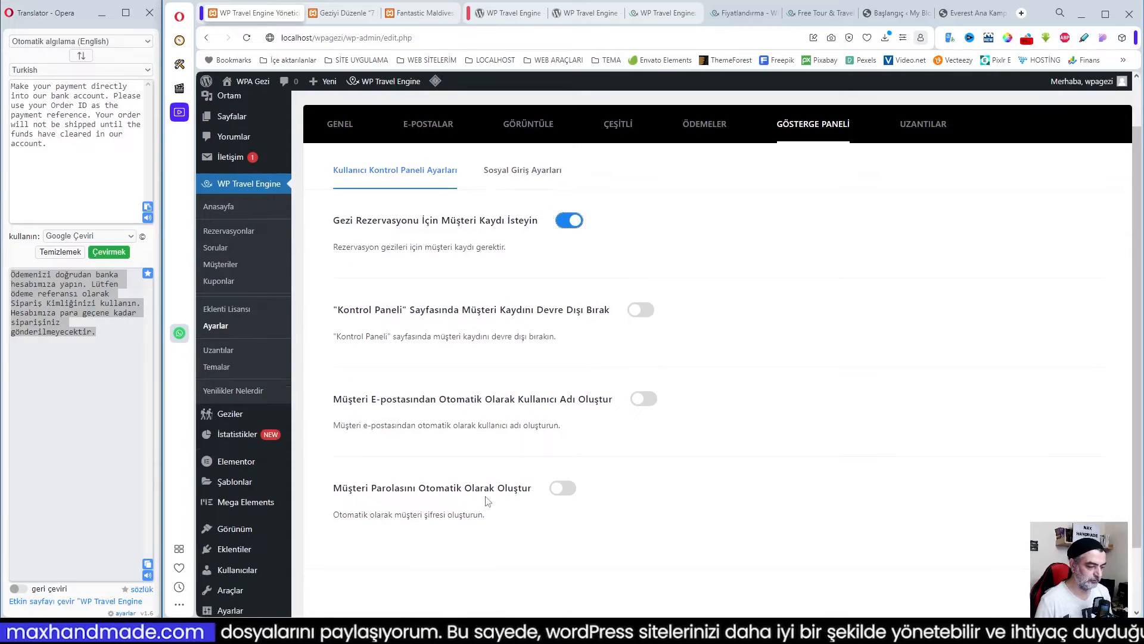
pyautogui.scroll(1, 520, 356)
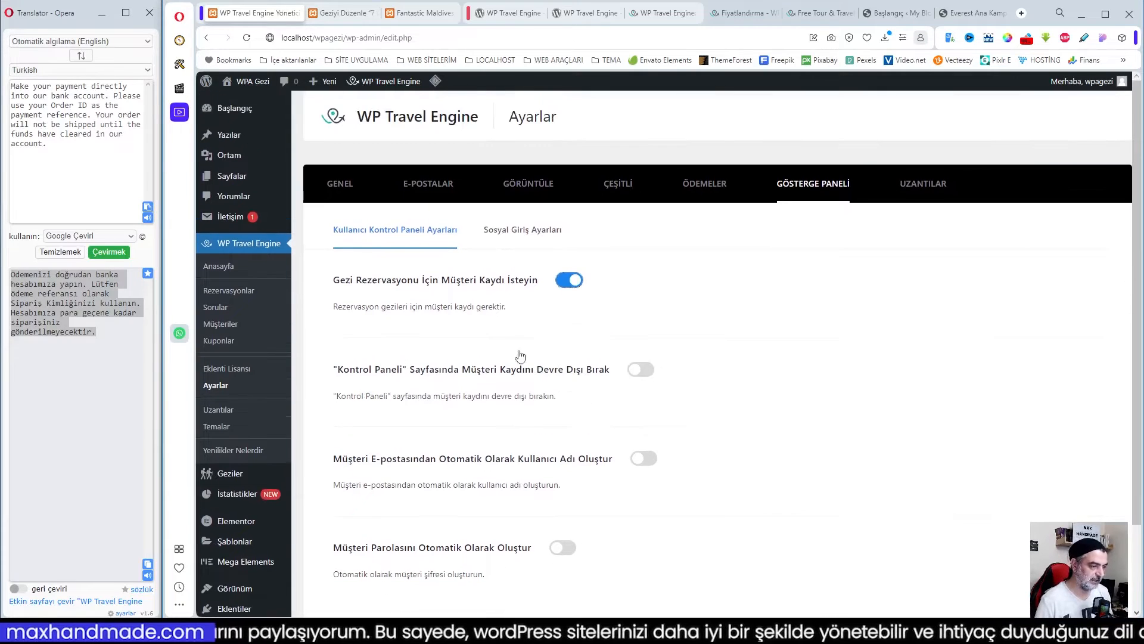
# - Enable social login (Sosyal Girişi Etkinleştir) in the social login settings, and switch on its Google and Facebook logins
pyautogui.click(524, 236)
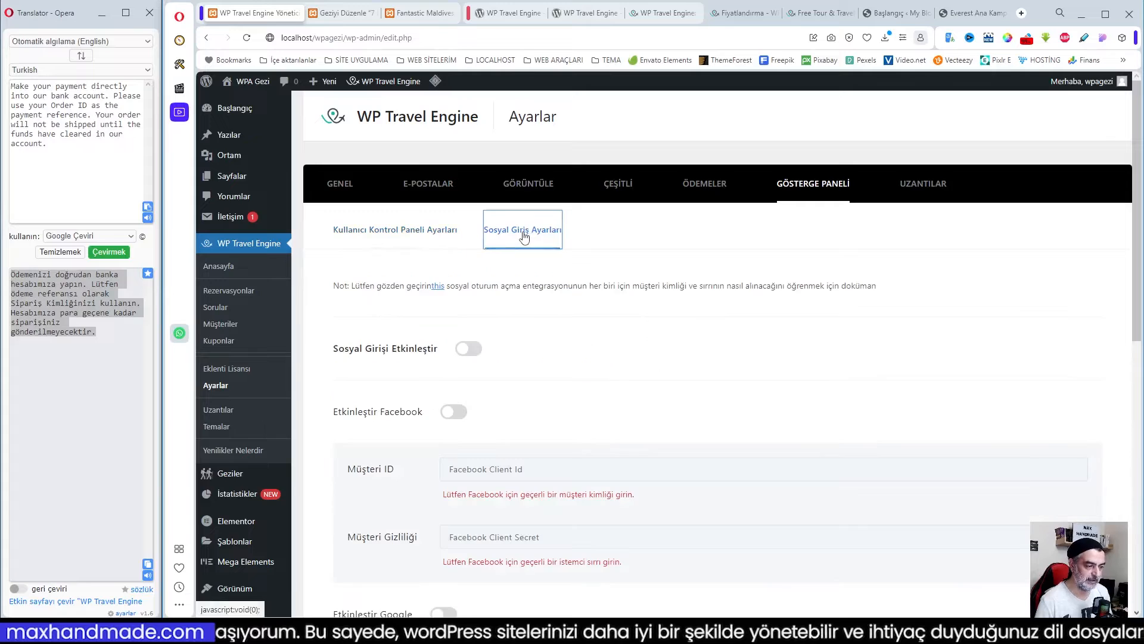
pyautogui.click(469, 350)
pyautogui.click(470, 352)
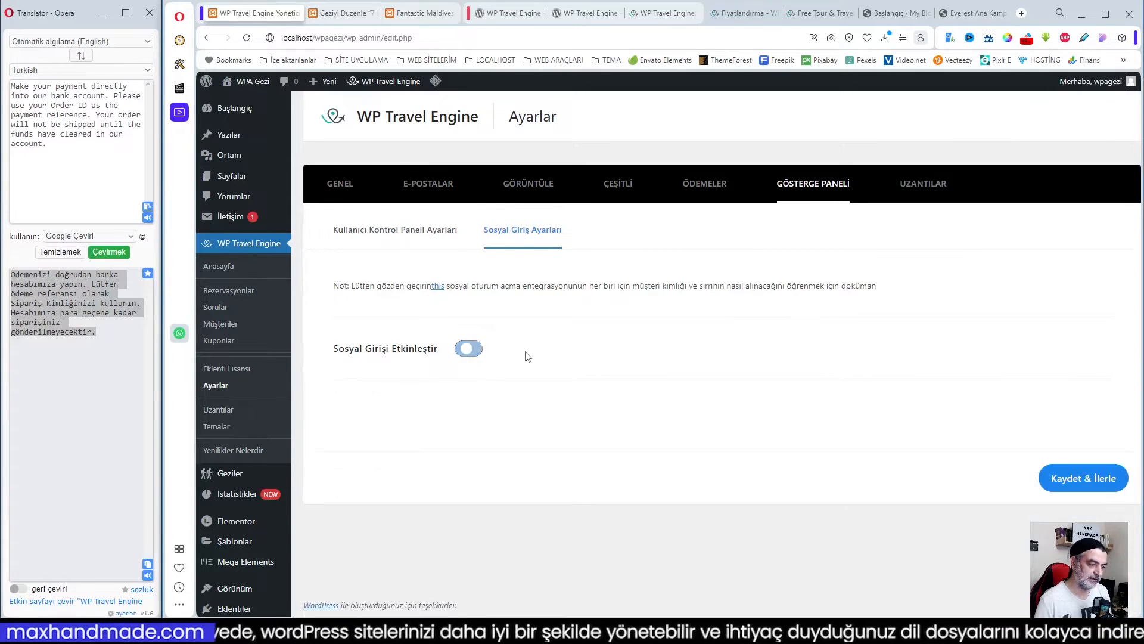
pyautogui.click(479, 354)
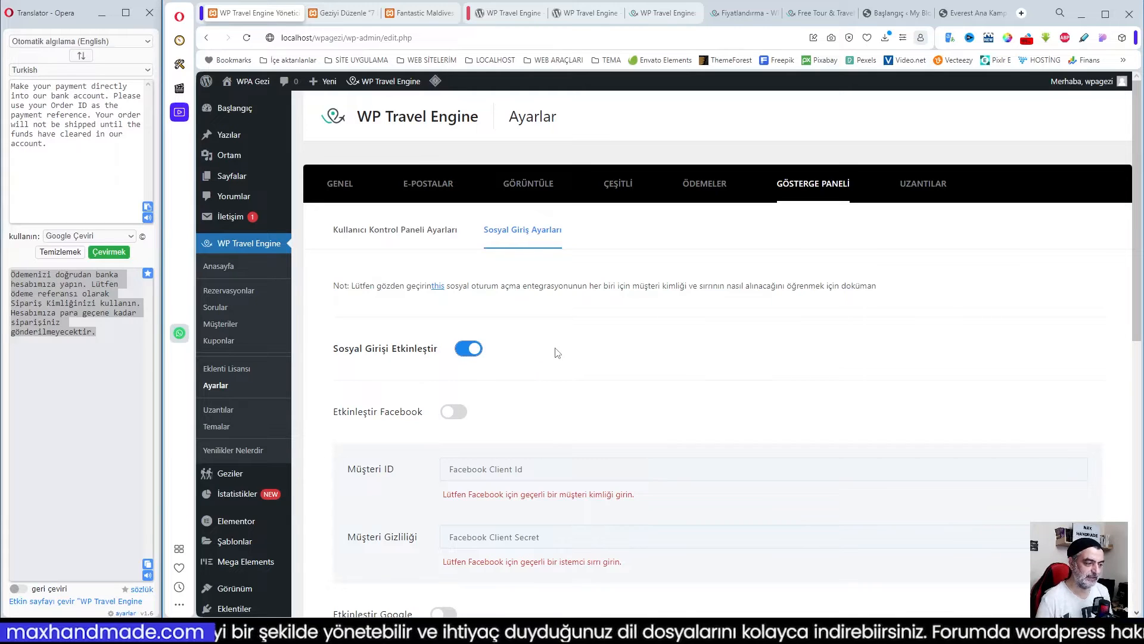
pyautogui.scroll(-2, 554, 364)
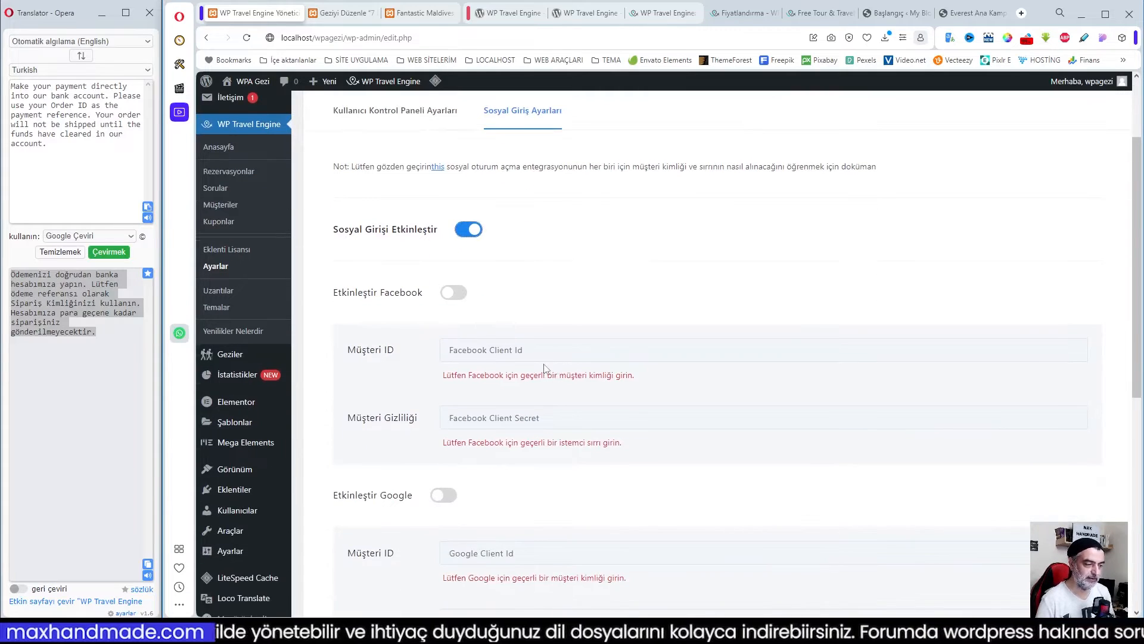
pyautogui.scroll(-5, 396, 334)
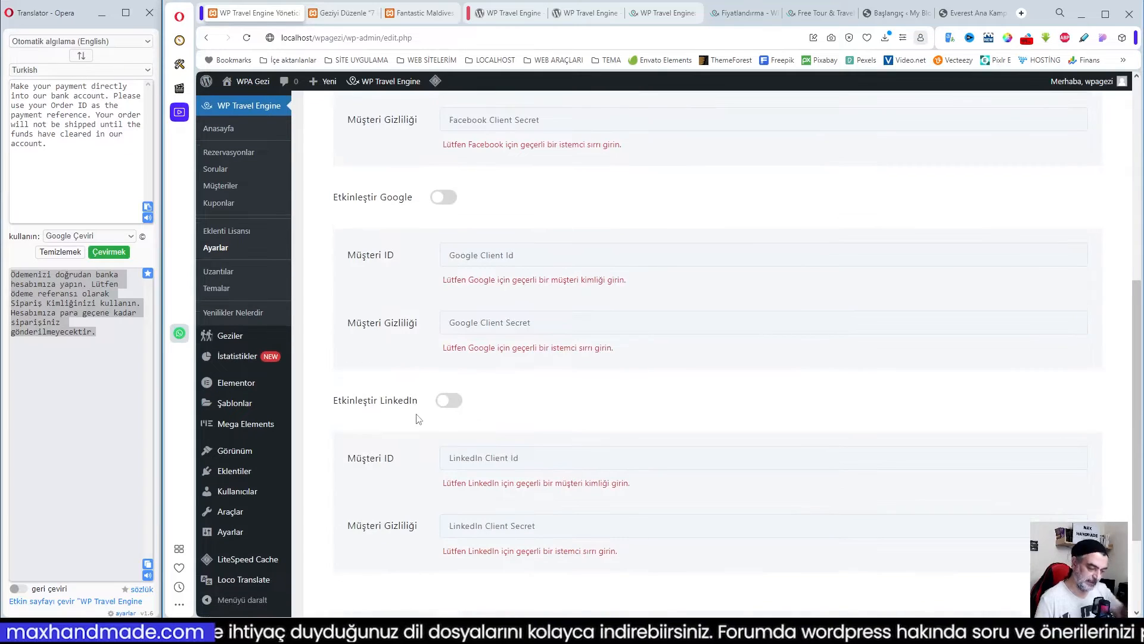
pyautogui.scroll(2, 420, 415)
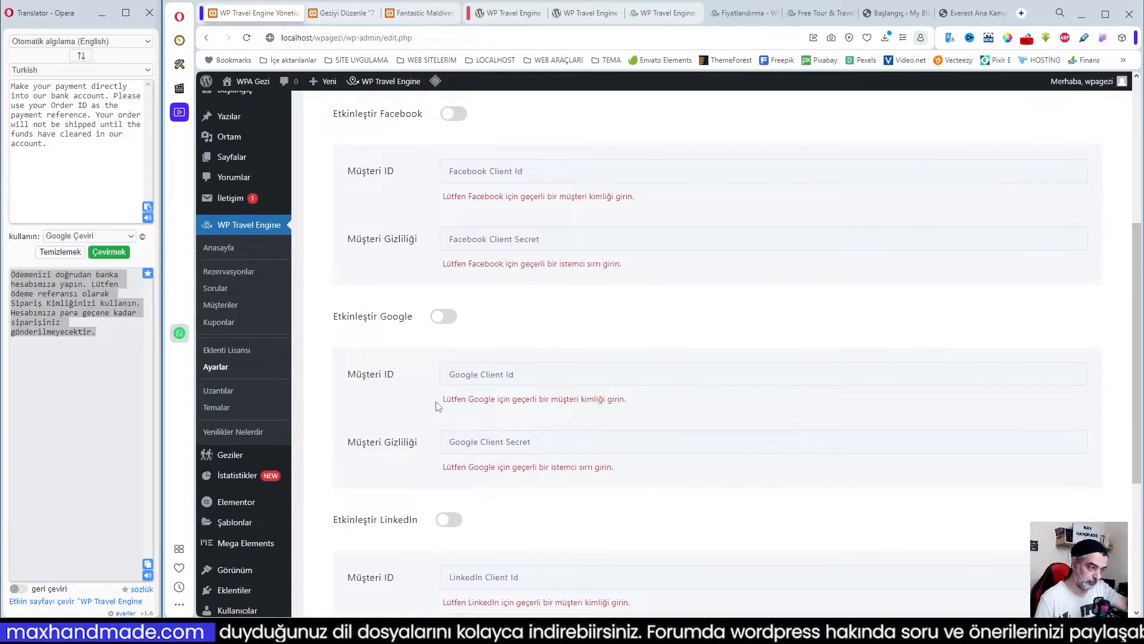
pyautogui.scroll(1, 439, 407)
pyautogui.click(445, 376)
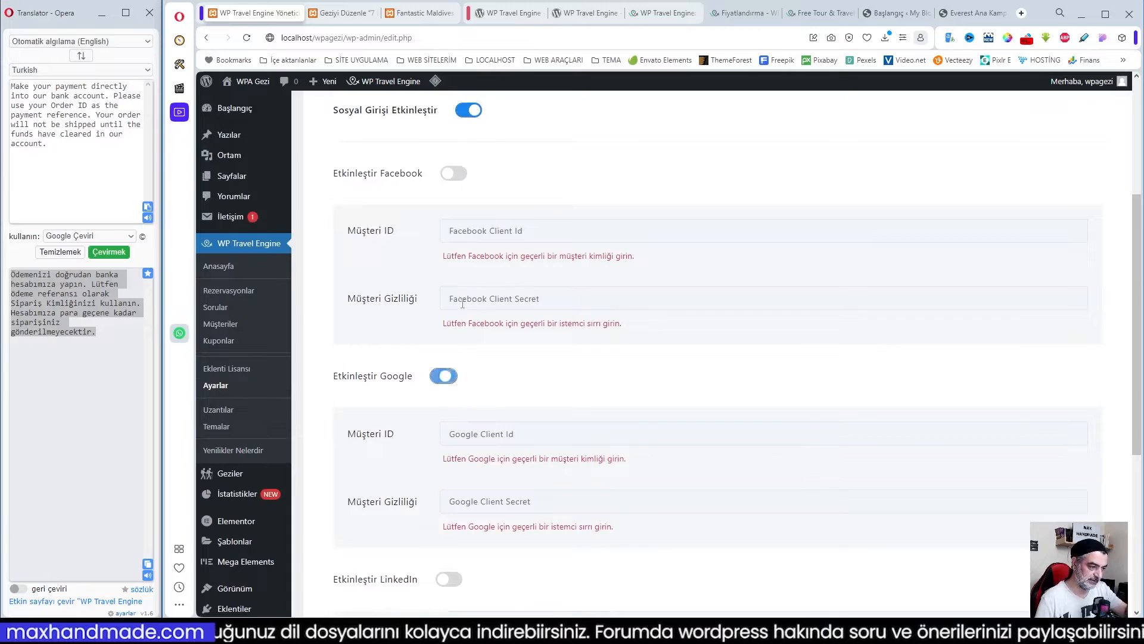
pyautogui.click(462, 177)
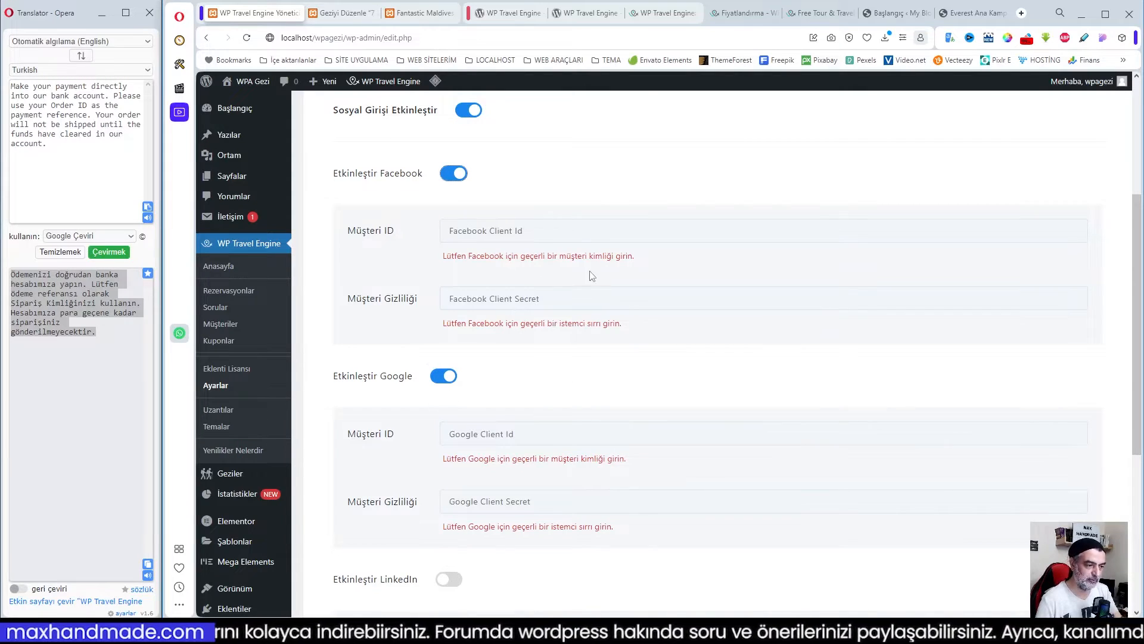
# - Review the LinkedIn login fields, switch social login off and save the social login settings
pyautogui.scroll(-4, 538, 344)
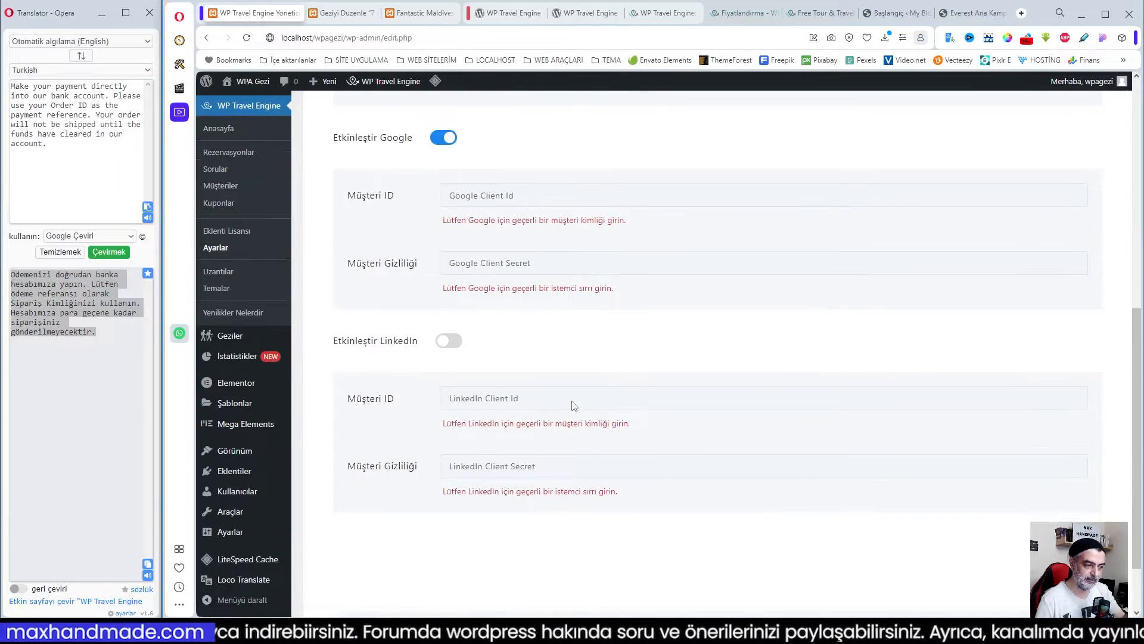
pyautogui.scroll(7, 575, 390)
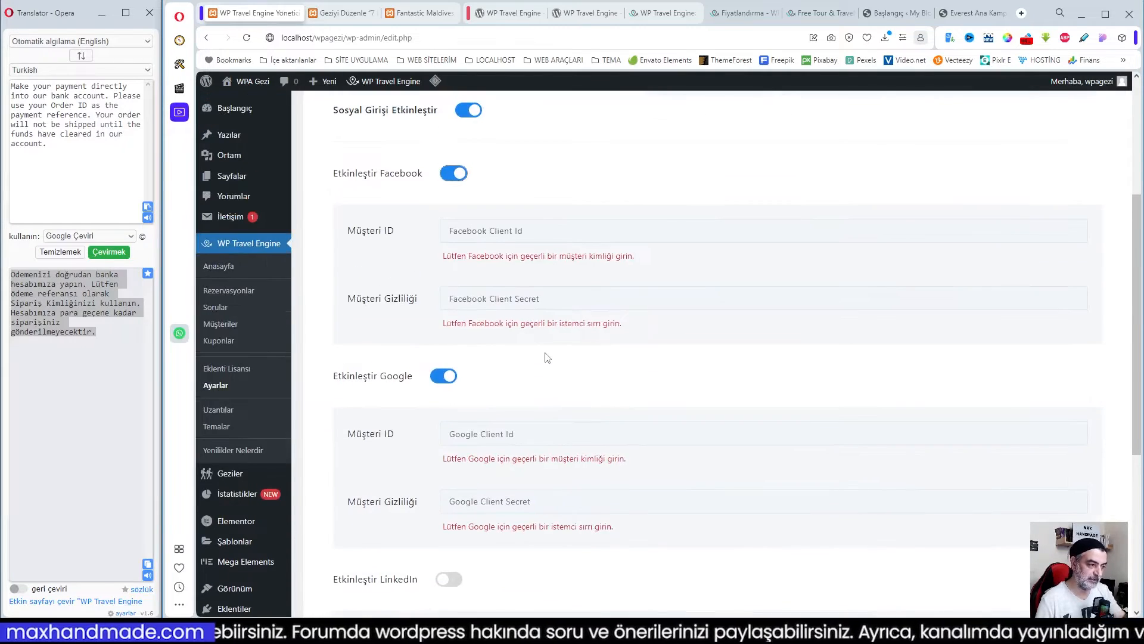
pyautogui.scroll(1, 464, 255)
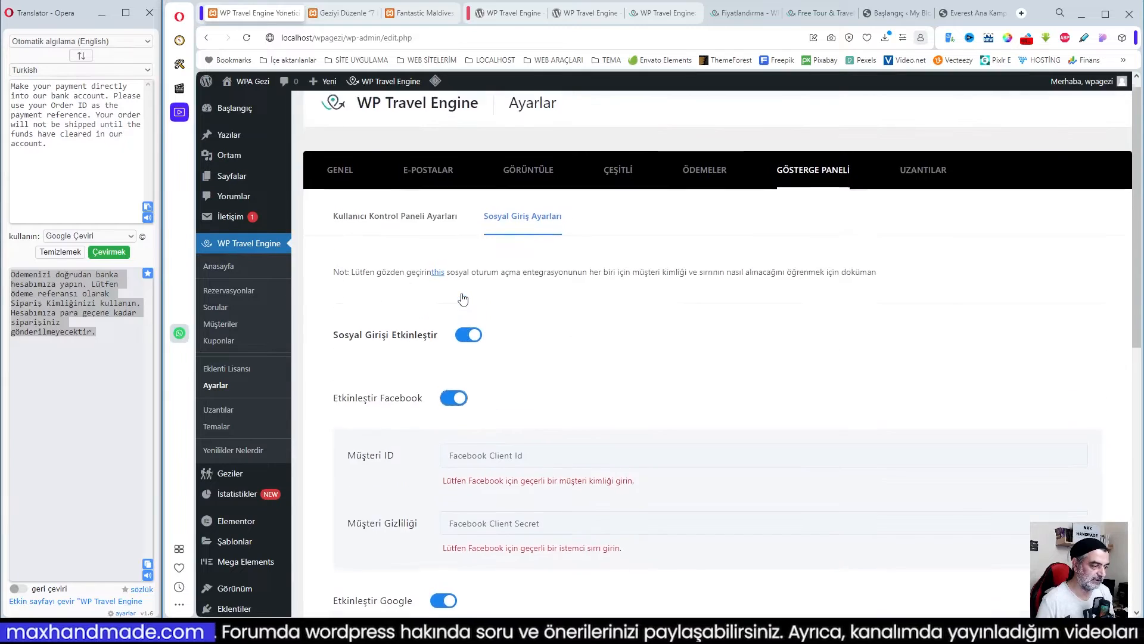
pyautogui.click(468, 348)
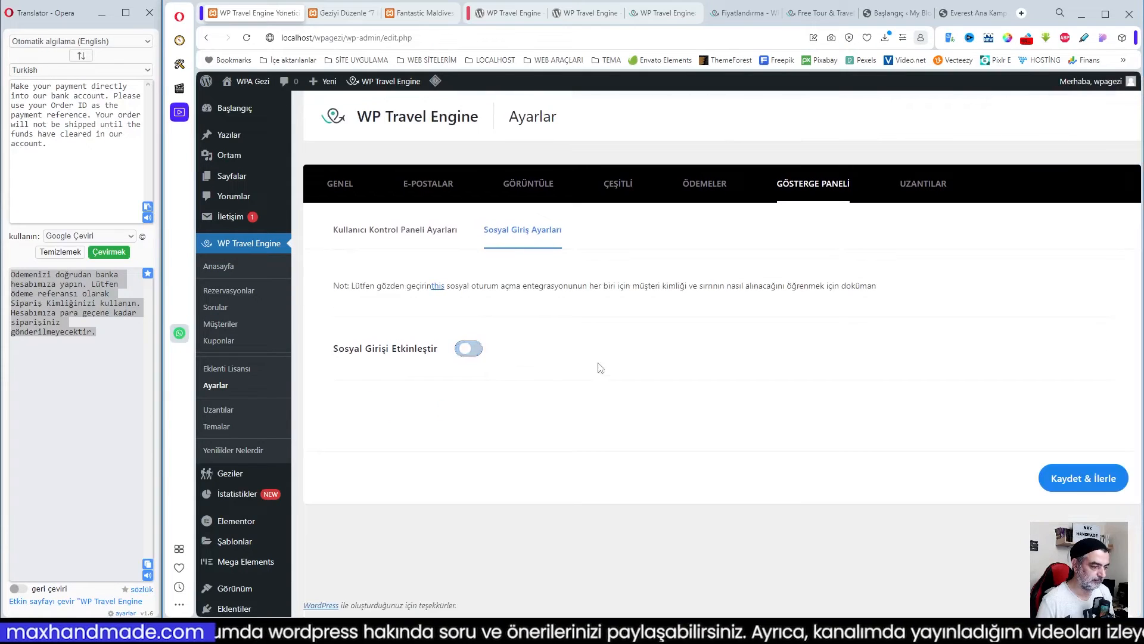
pyautogui.click(1087, 477)
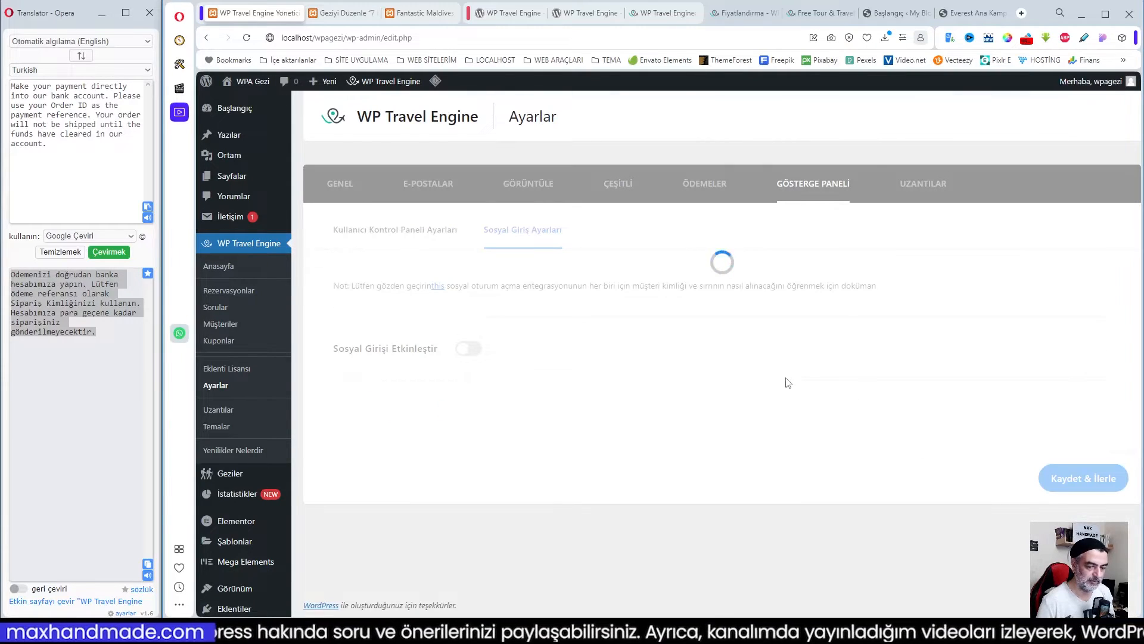
# - In the extensions' trip search settings, enable hiding in the search page's filter section and turn off hiding of duration and budget
pyautogui.click(923, 183)
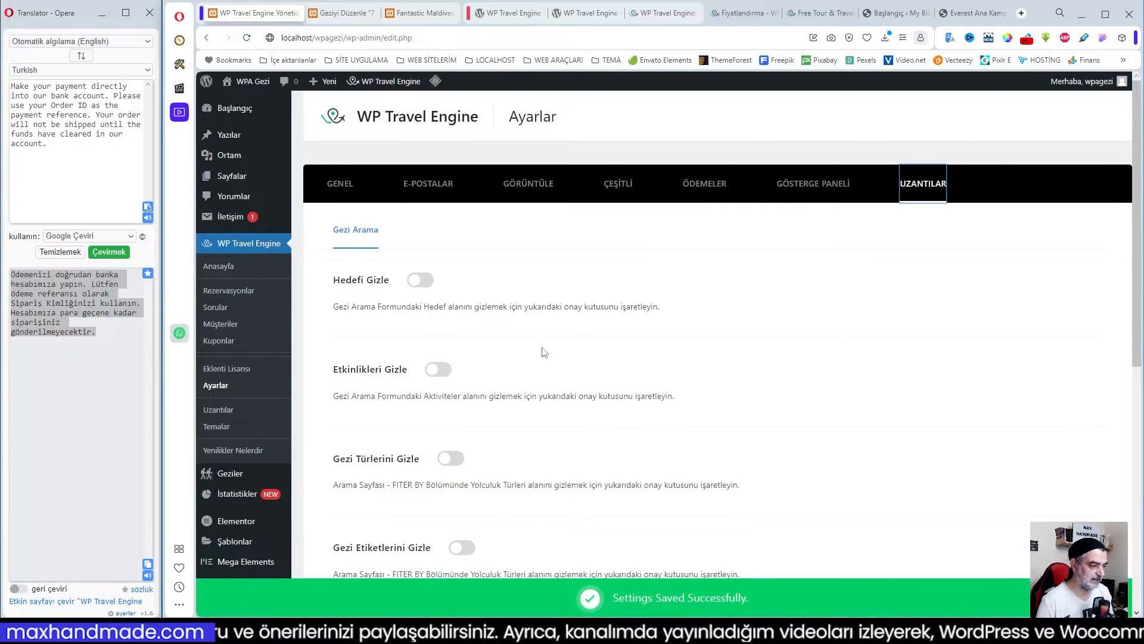
pyautogui.scroll(-6, 544, 353)
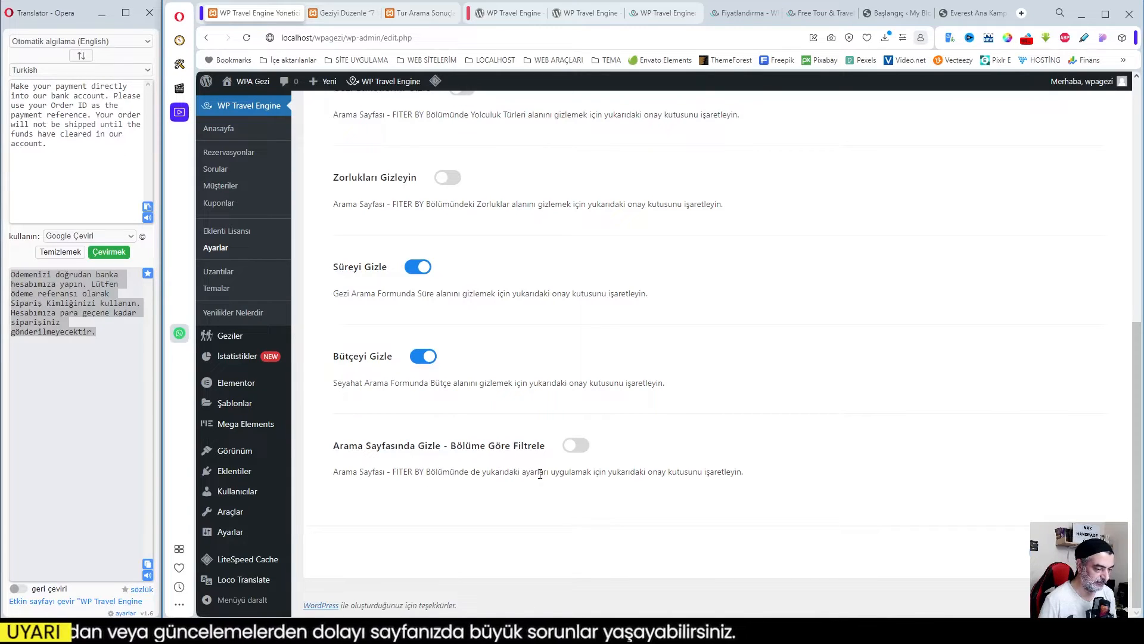
pyautogui.click(574, 445)
pyautogui.scroll(3, 500, 365)
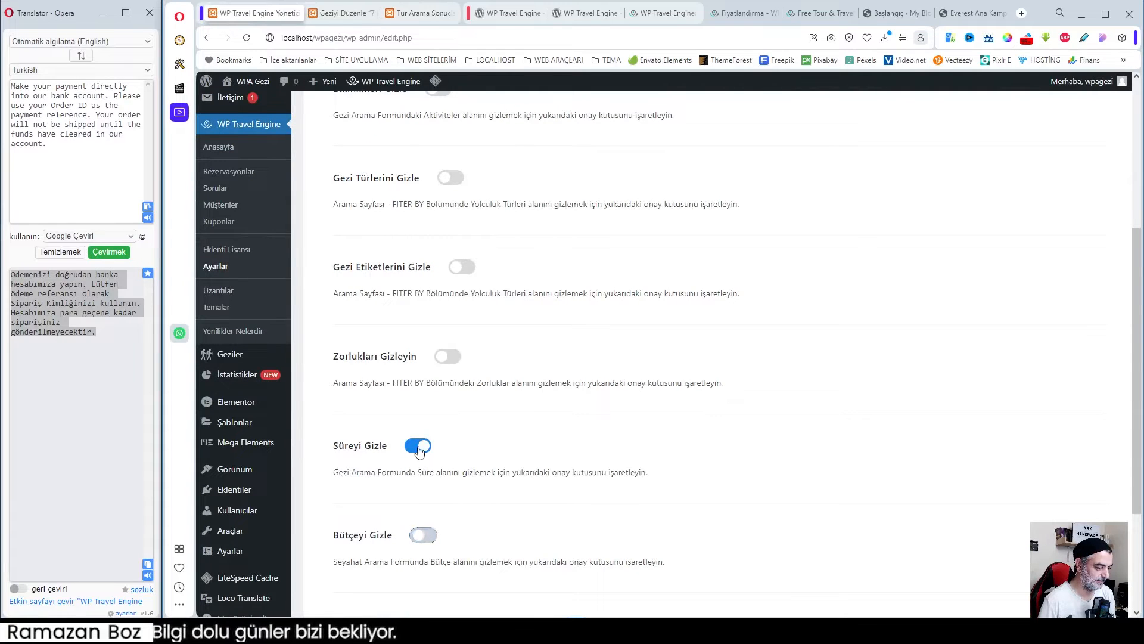
# - Hide trip types, trip tags and activities in the trip search, save the settings and check the tour search results page
pyautogui.click(453, 179)
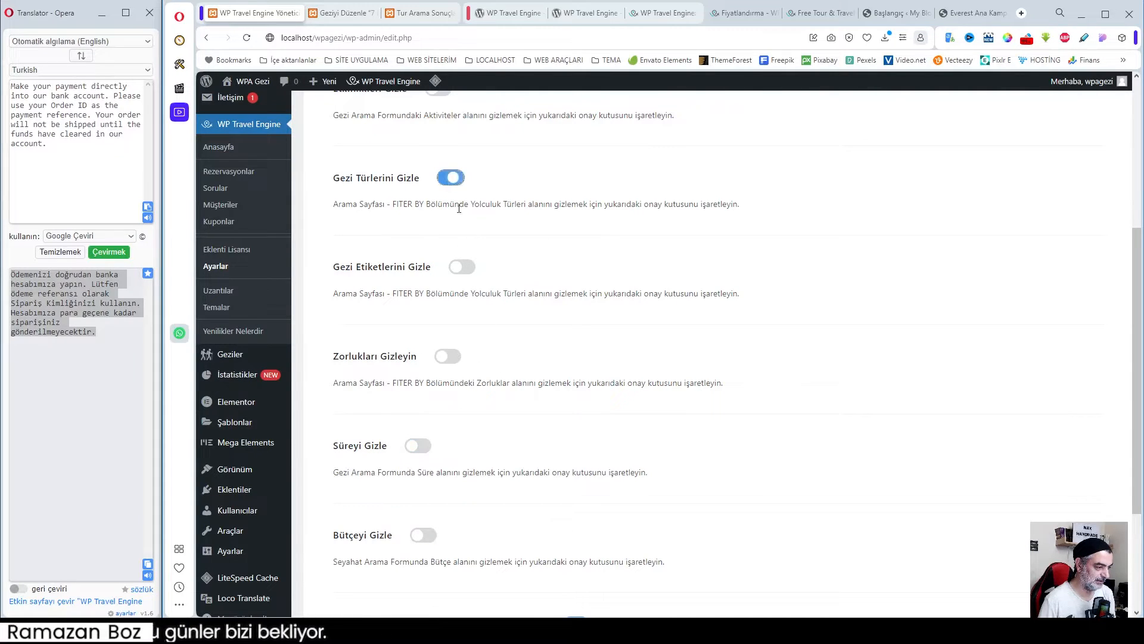
pyautogui.click(463, 267)
pyautogui.scroll(4, 516, 285)
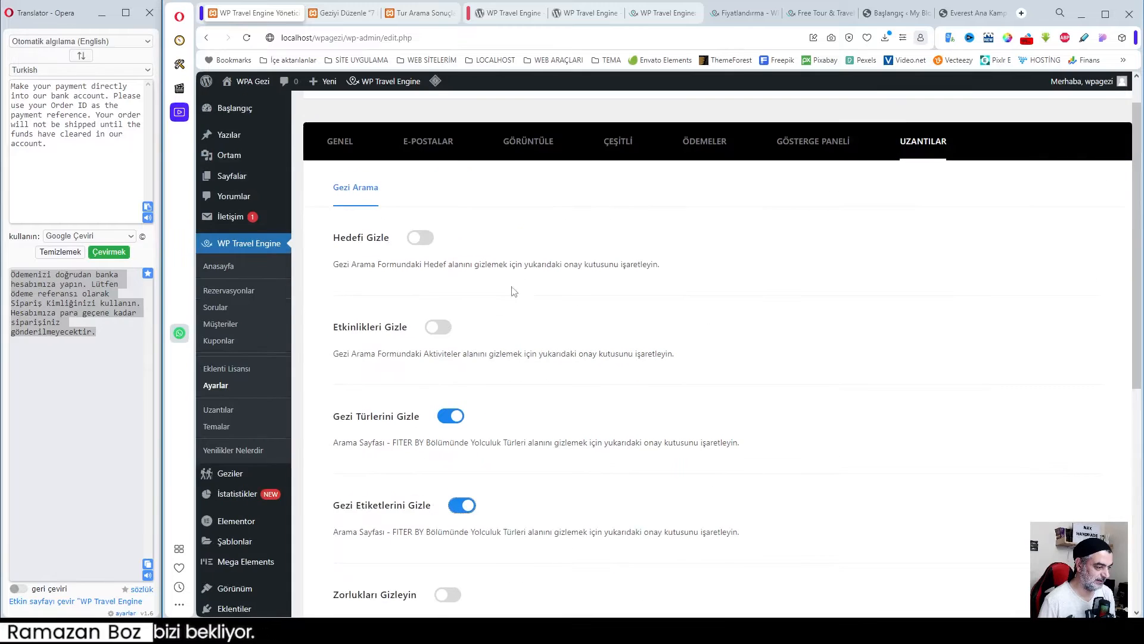
pyautogui.click(448, 335)
pyautogui.scroll(-7, 793, 444)
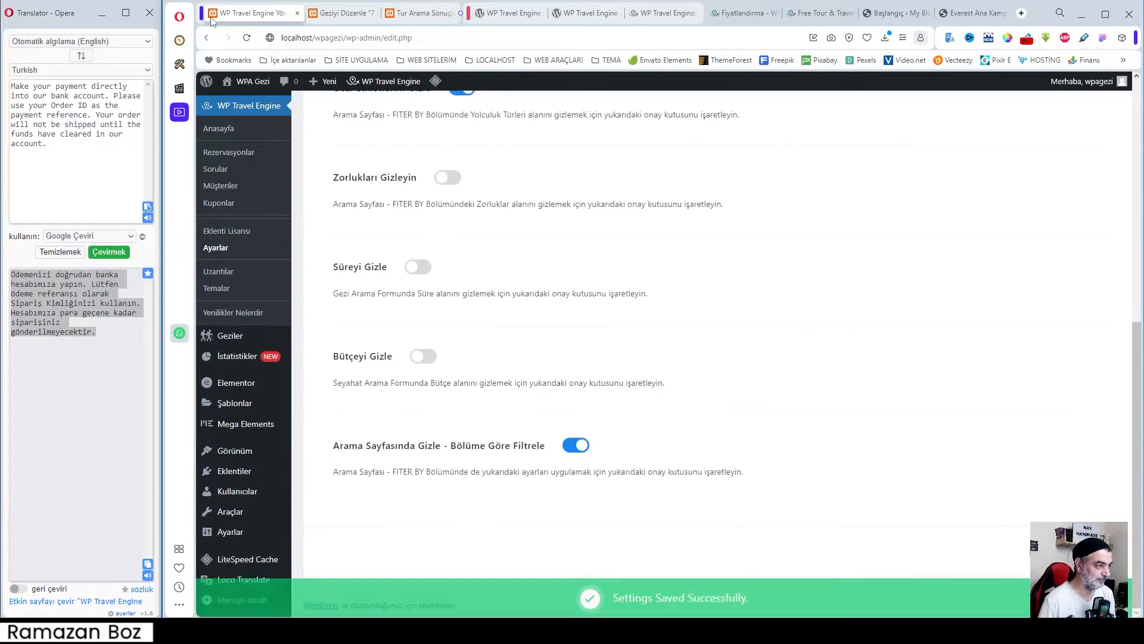
pyautogui.click(420, 13)
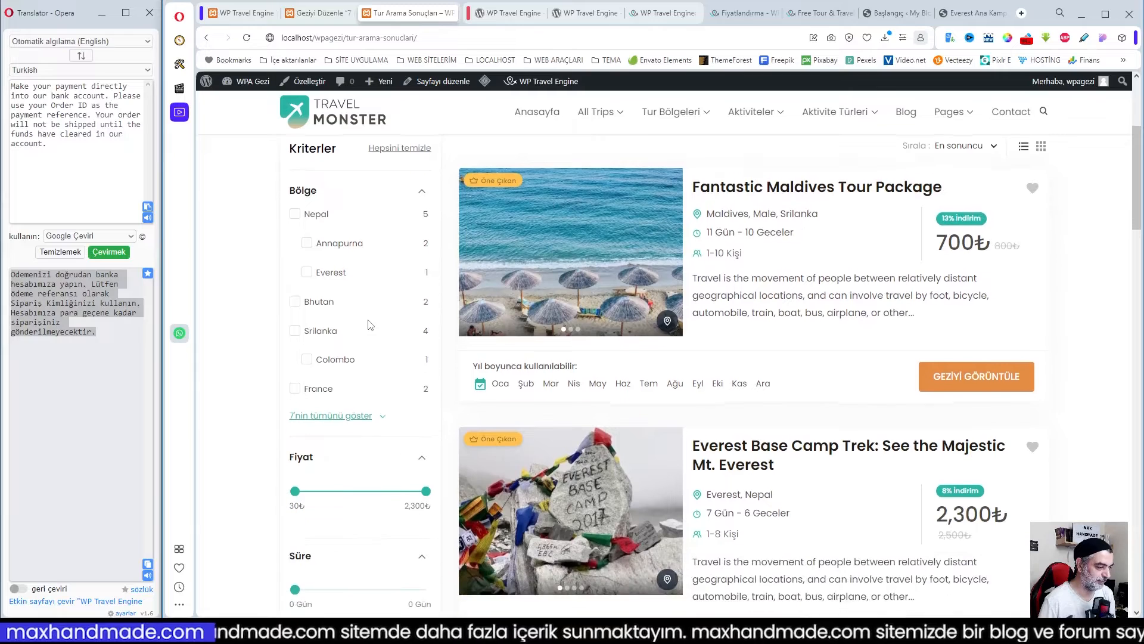
pyautogui.click(250, 12)
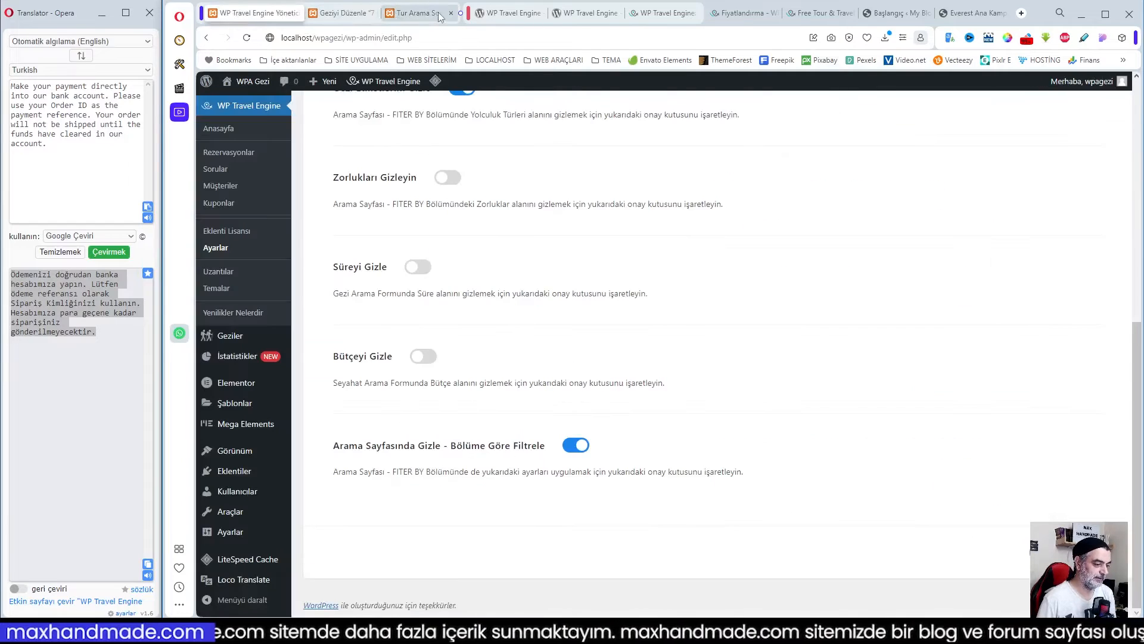
# - Turn off hiding in the search page's filter section, and stop hiding trip tags and activities in the trip search
pyautogui.click(576, 445)
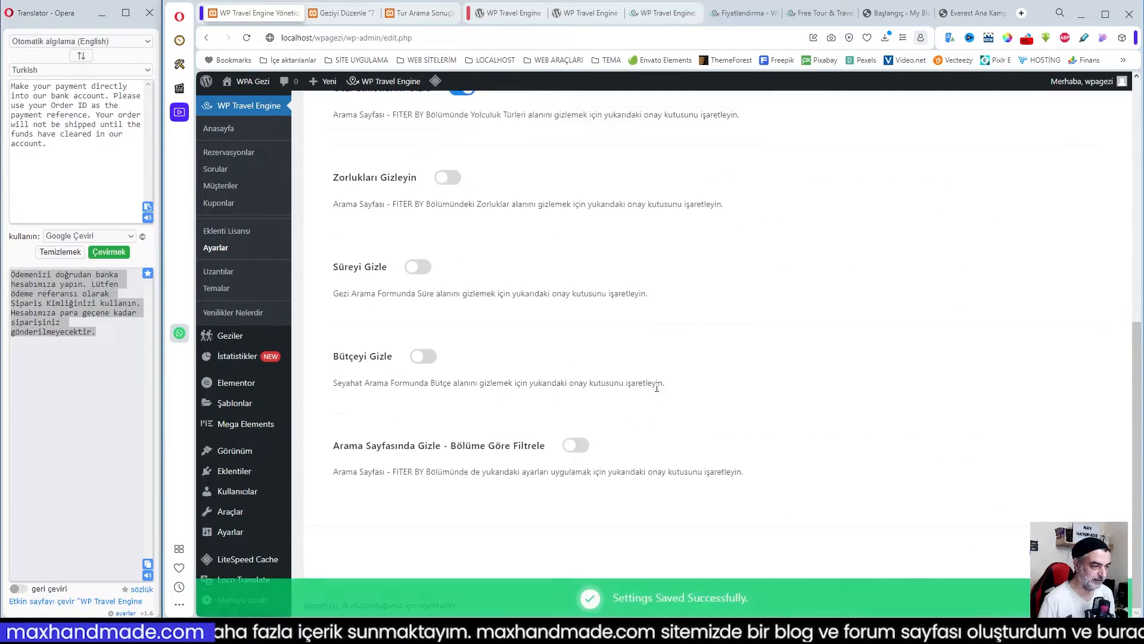
pyautogui.scroll(4, 656, 388)
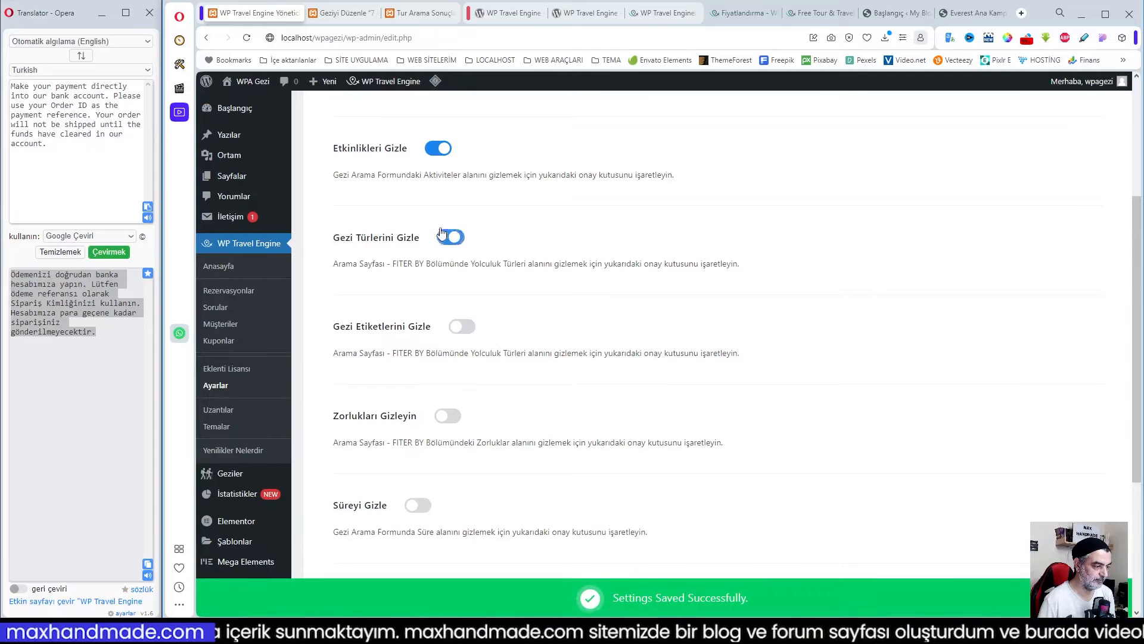
pyautogui.click(434, 149)
pyautogui.scroll(3, 544, 352)
pyautogui.scroll(-7, 544, 353)
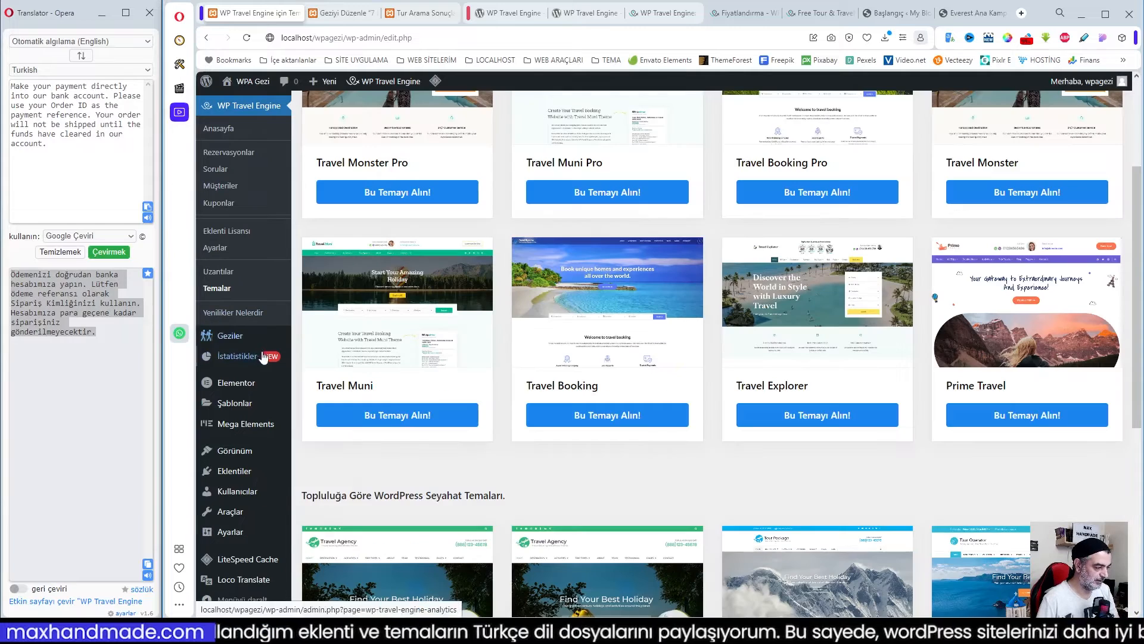
# - Open the trip locations list and review the add-location form and the existing destinations with their sub-locations
pyautogui.moveTo(240, 343)
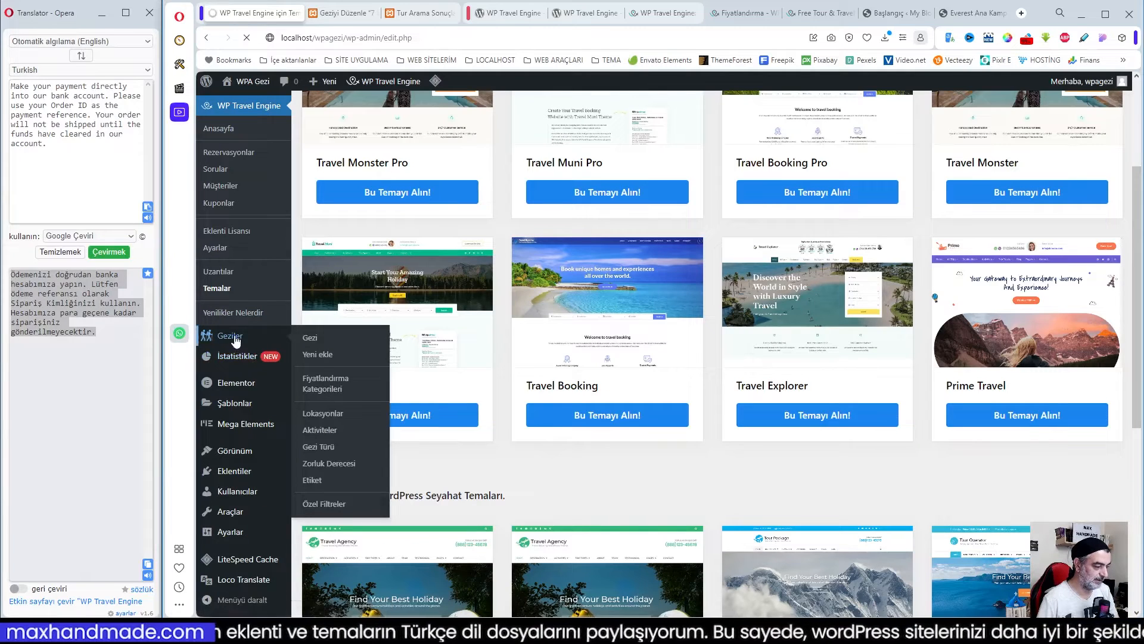
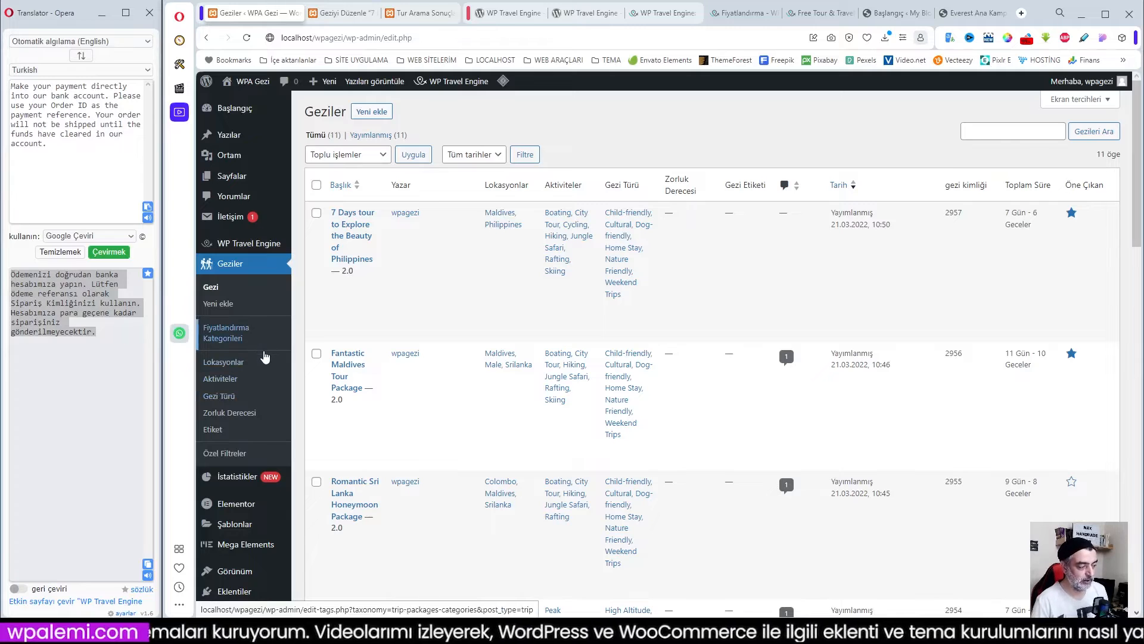
pyautogui.click(230, 368)
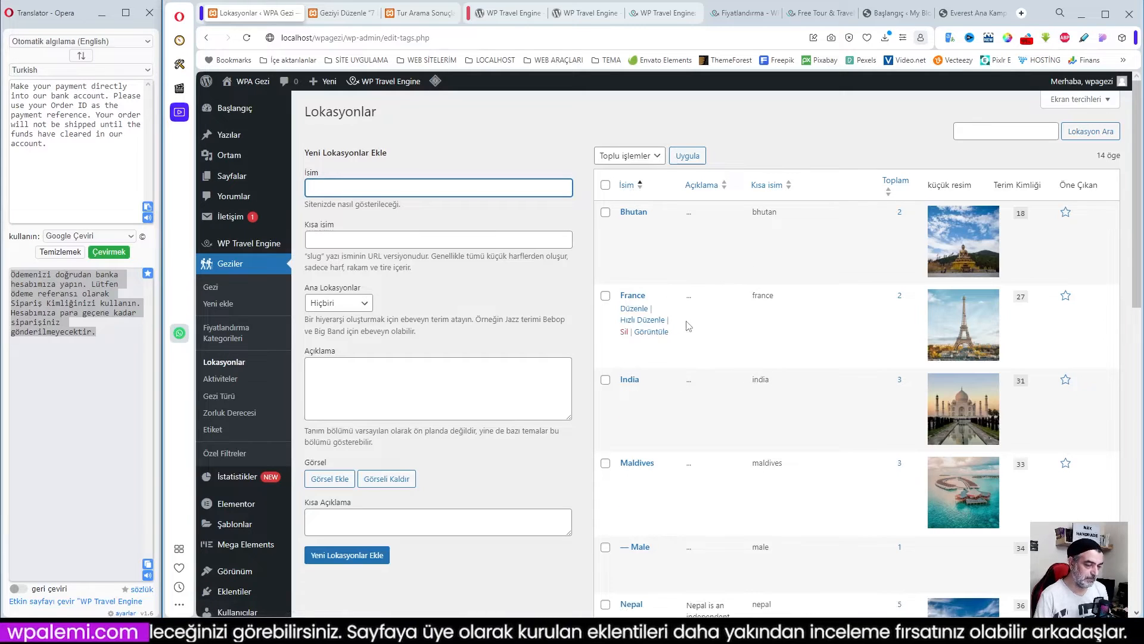
pyautogui.scroll(-4, 718, 358)
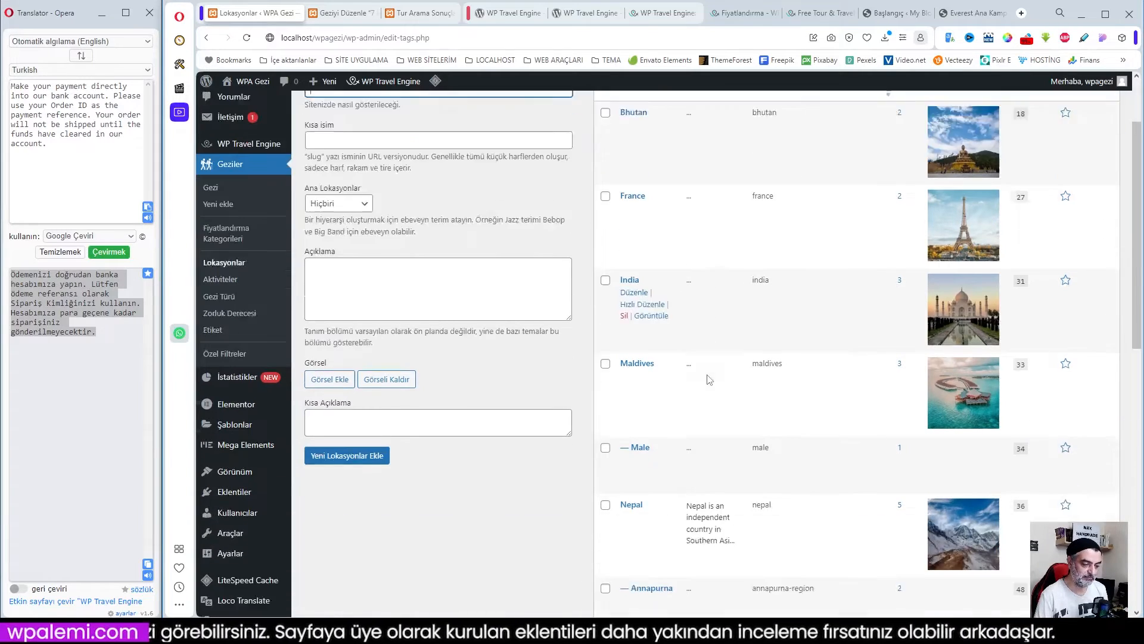
pyautogui.scroll(4, 707, 374)
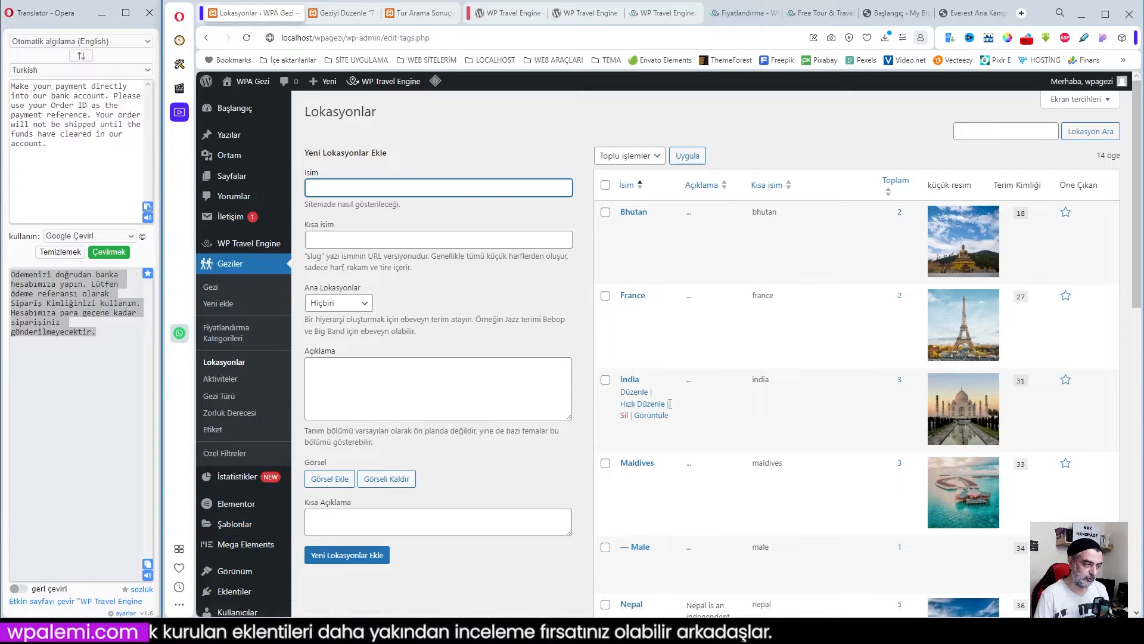
pyautogui.scroll(-4, 683, 407)
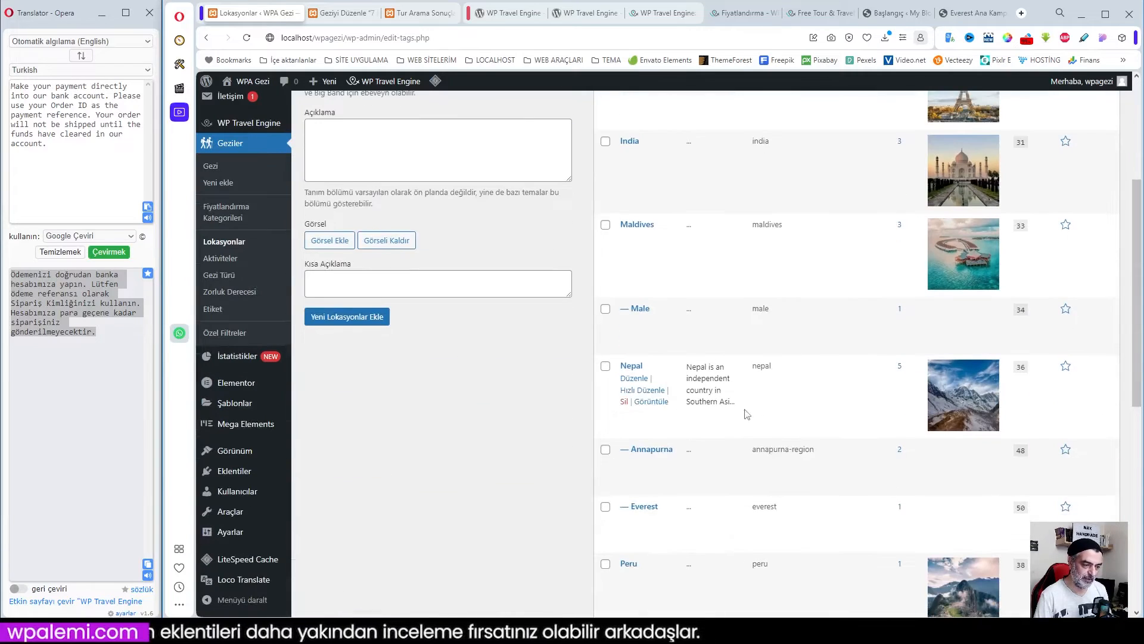
pyautogui.scroll(-3, 715, 420)
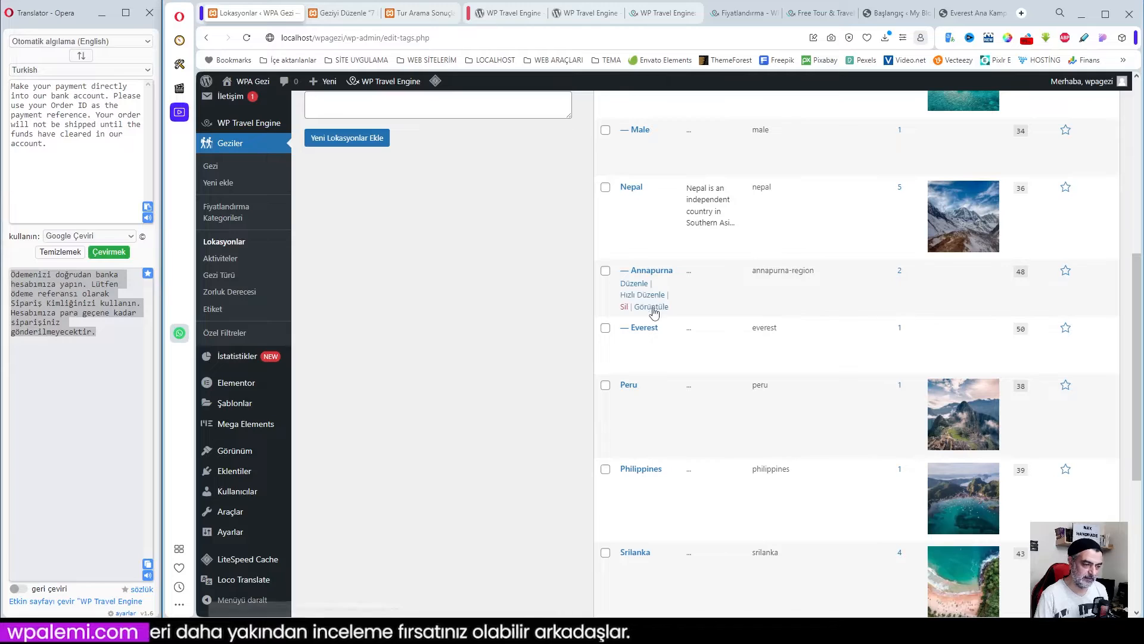
# - Open the Nepal destination page on the site, review its description and trips, and compare it with the locations and sub-locations in the admin list
pyautogui.scroll(-4, 698, 401)
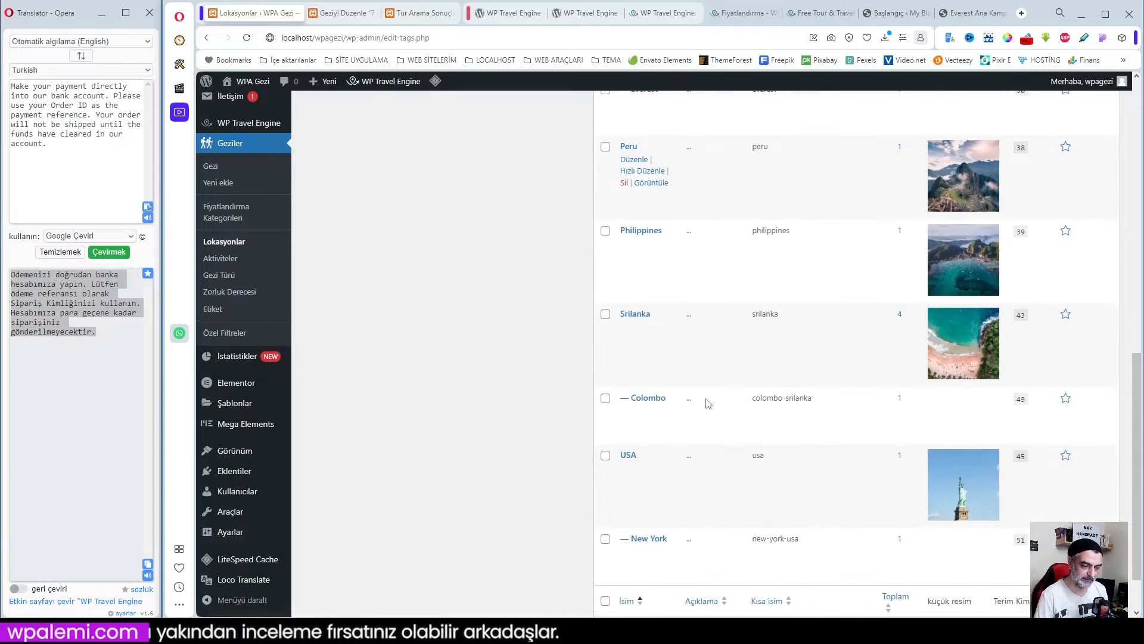
pyautogui.scroll(3, 709, 404)
pyautogui.scroll(8, 708, 403)
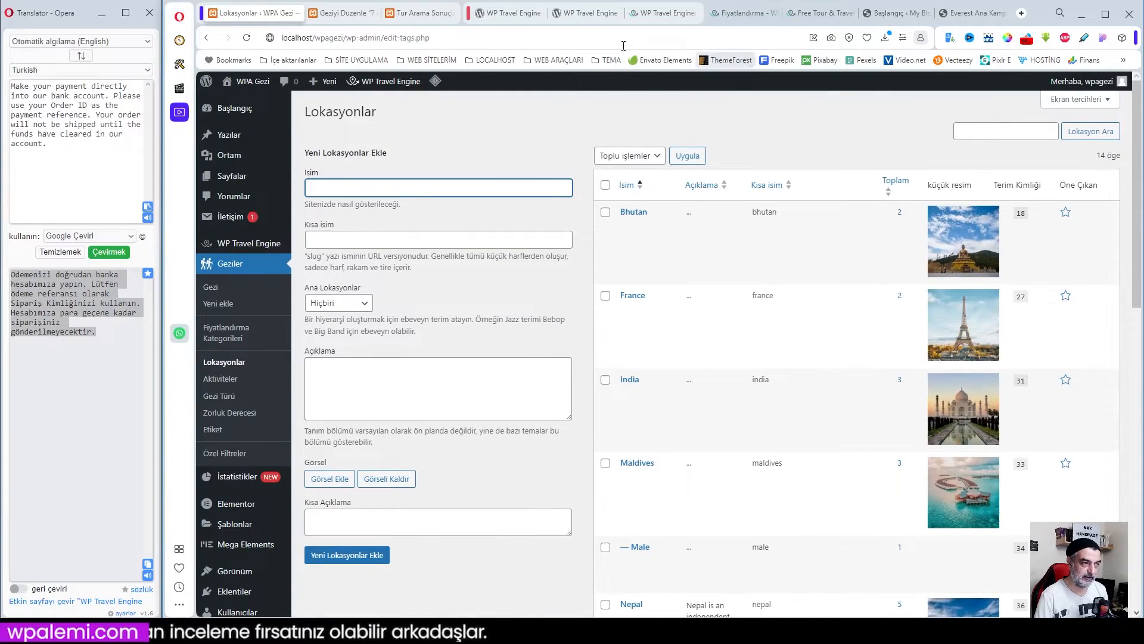
pyautogui.click(419, 17)
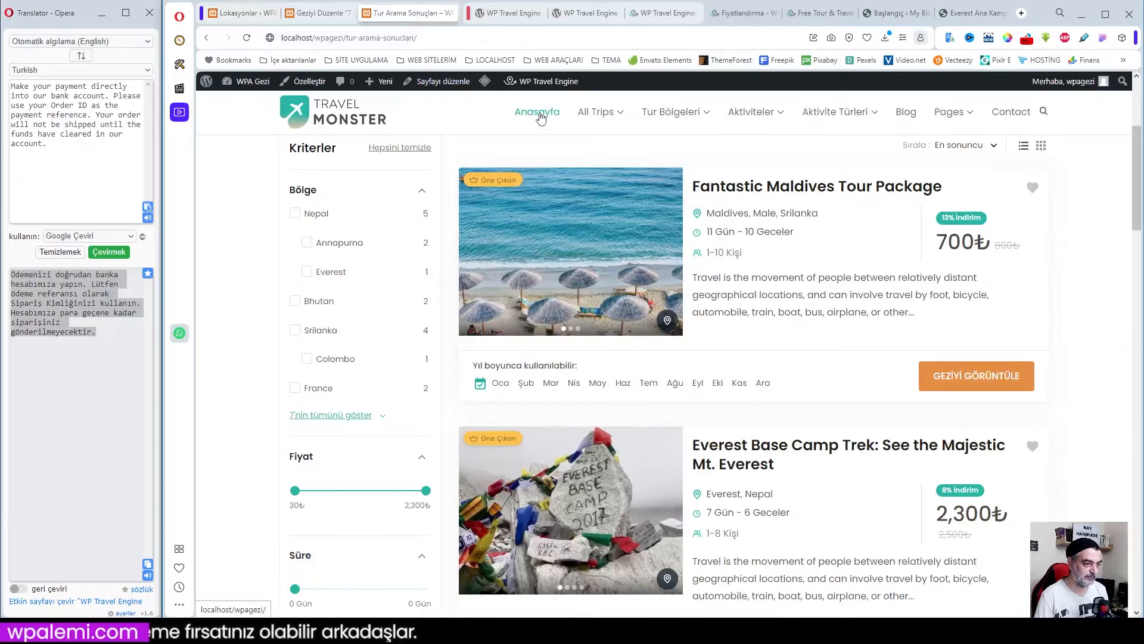
pyautogui.moveTo(673, 115)
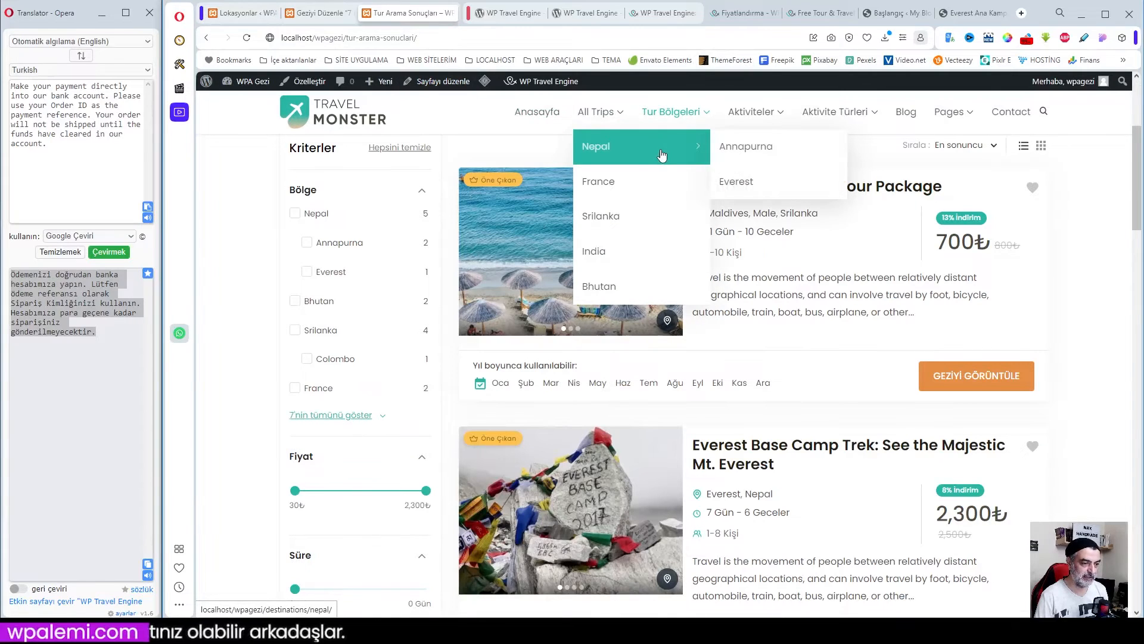
pyautogui.click(642, 152)
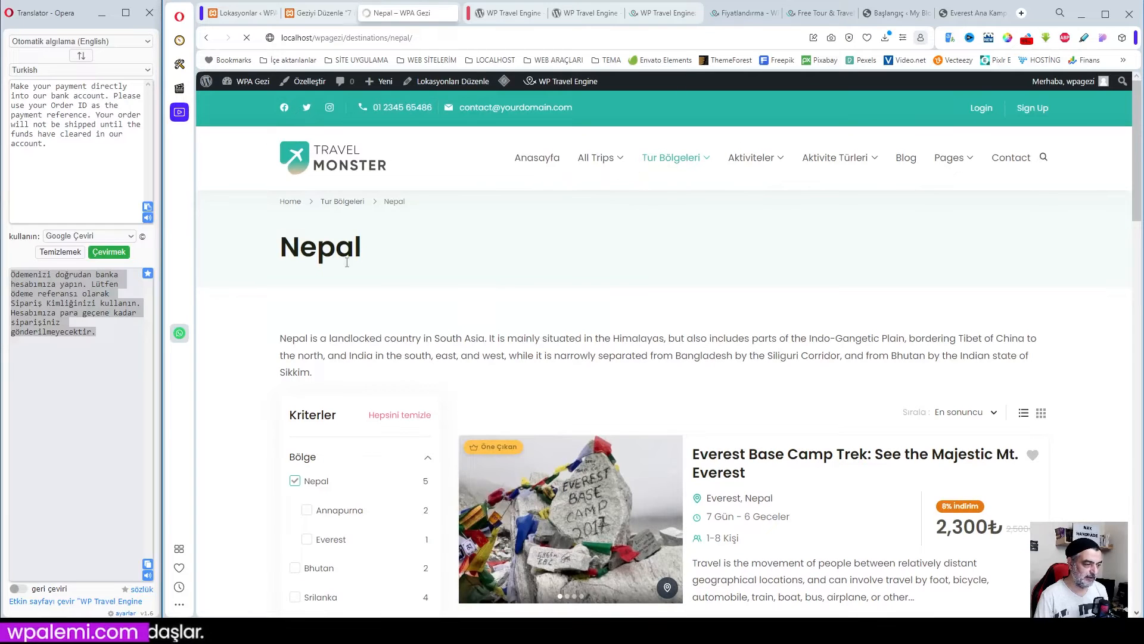
pyautogui.scroll(-4, 468, 352)
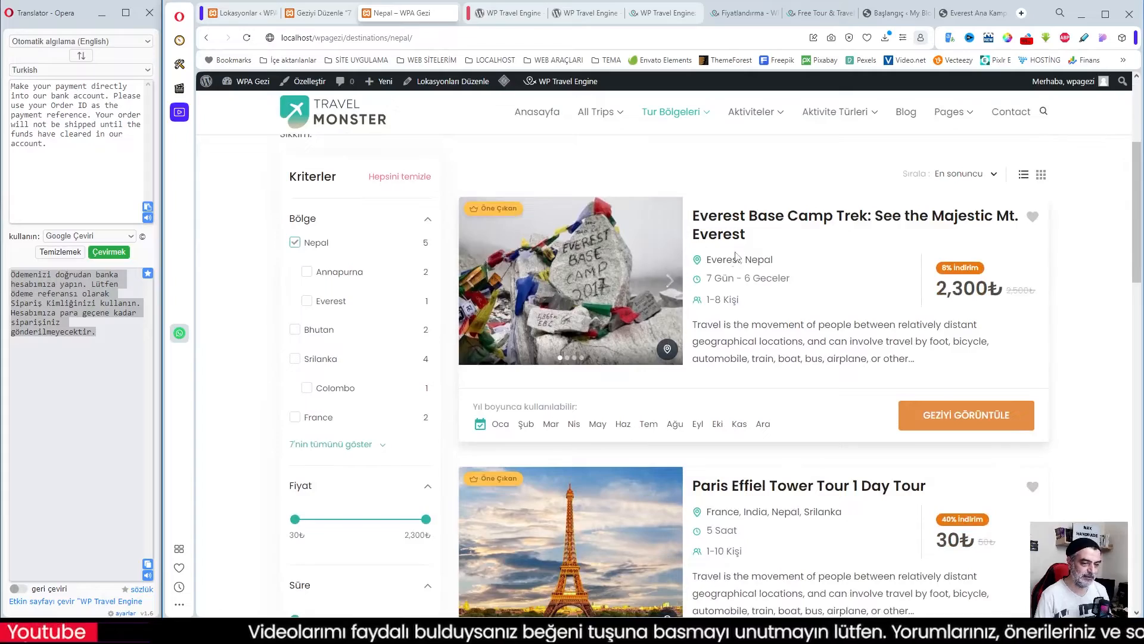
pyautogui.scroll(-9, 673, 238)
pyautogui.scroll(-6, 740, 284)
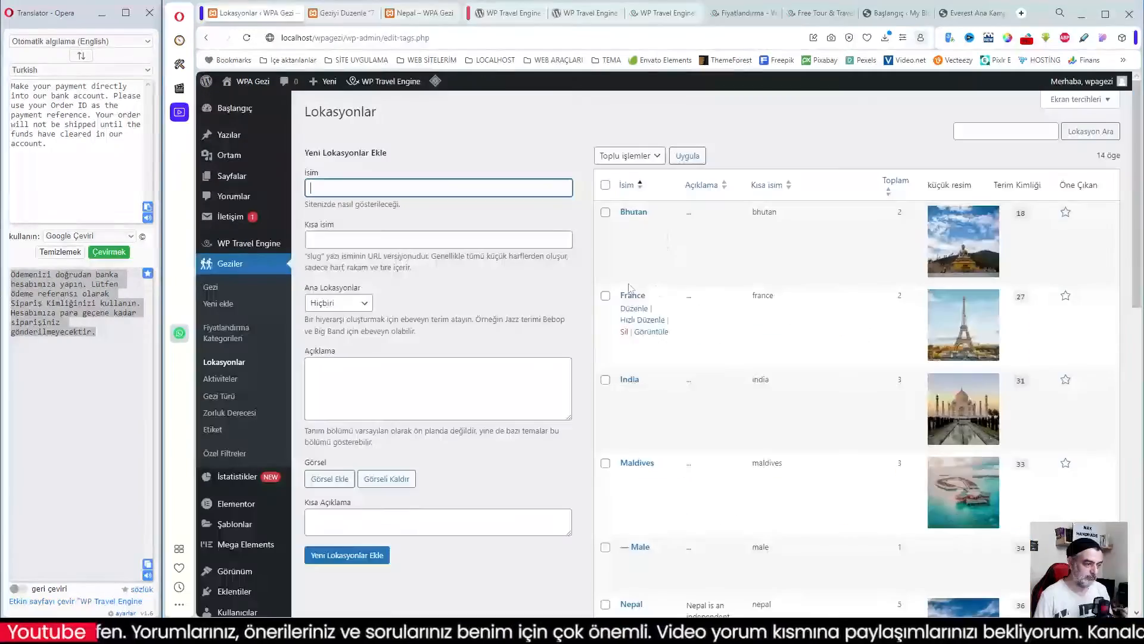
pyautogui.scroll(-8, 706, 322)
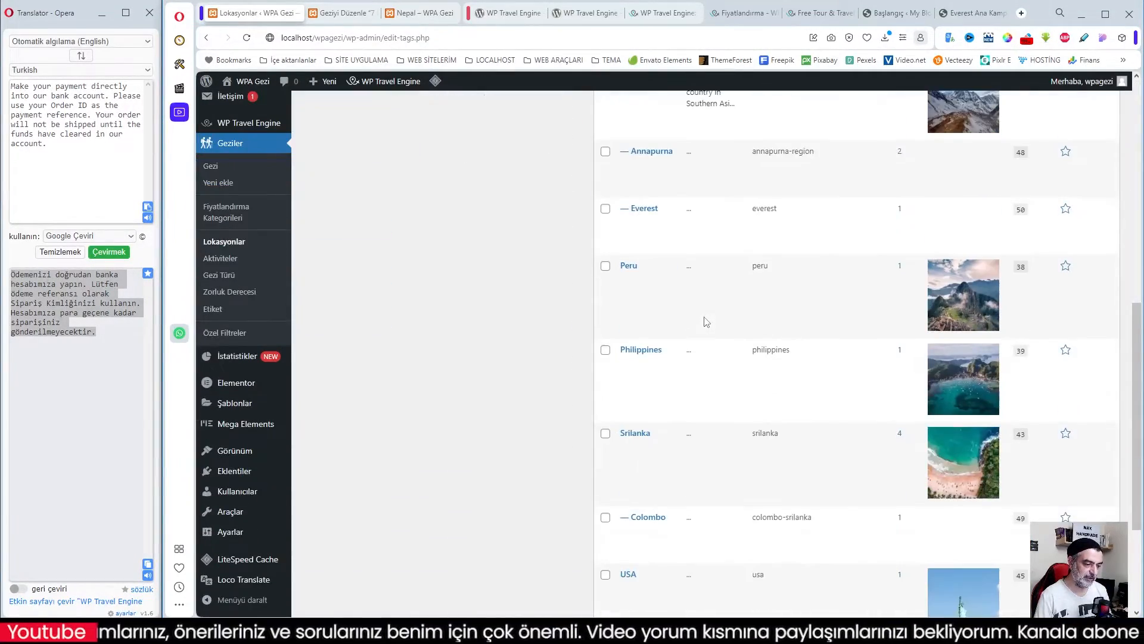
pyautogui.scroll(-5, 706, 322)
pyautogui.scroll(13, 686, 357)
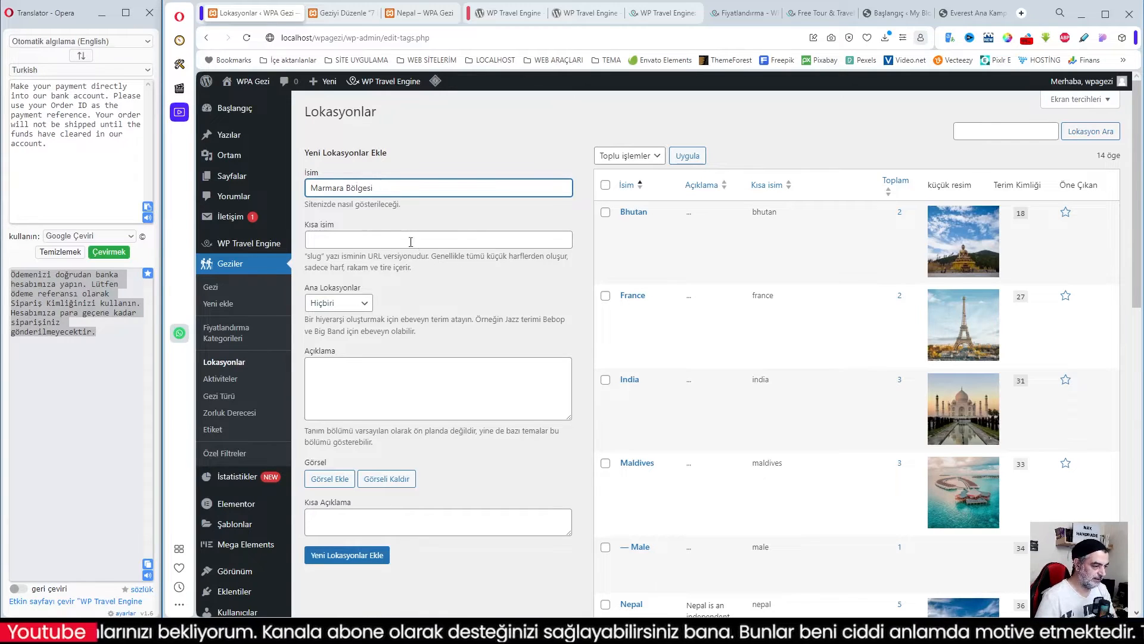
# - Add the location Marmara Bölgesi with the marmara_bolgesi picture from the LOKASYONLAR folder uploaded as its image
pyautogui.scroll(-2, 381, 235)
pyautogui.click(328, 251)
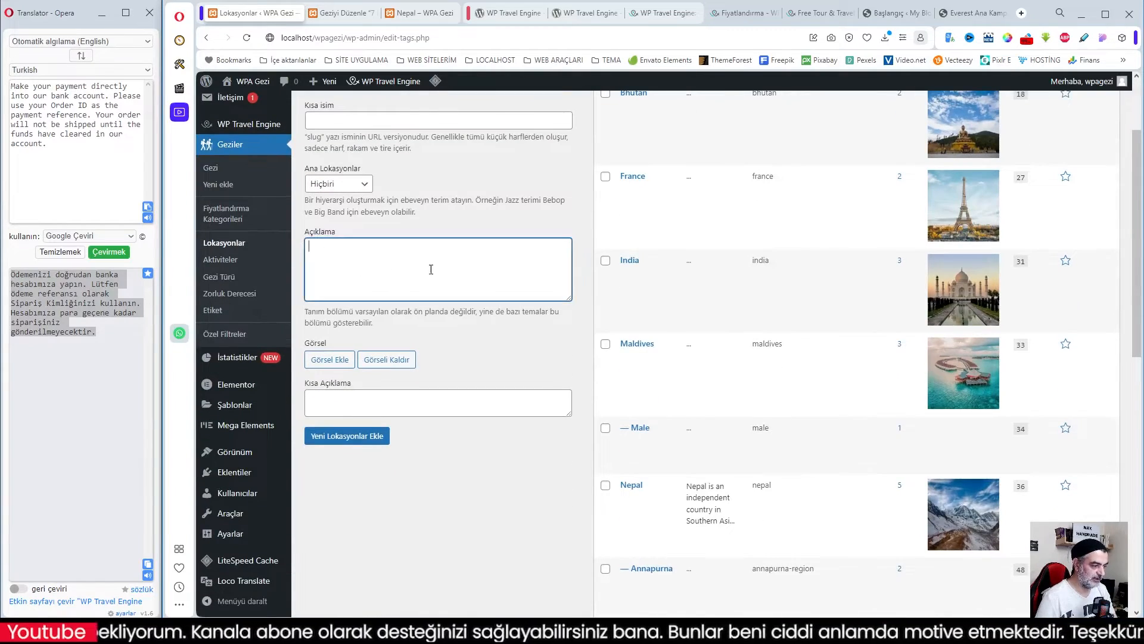
pyautogui.scroll(2, 332, 260)
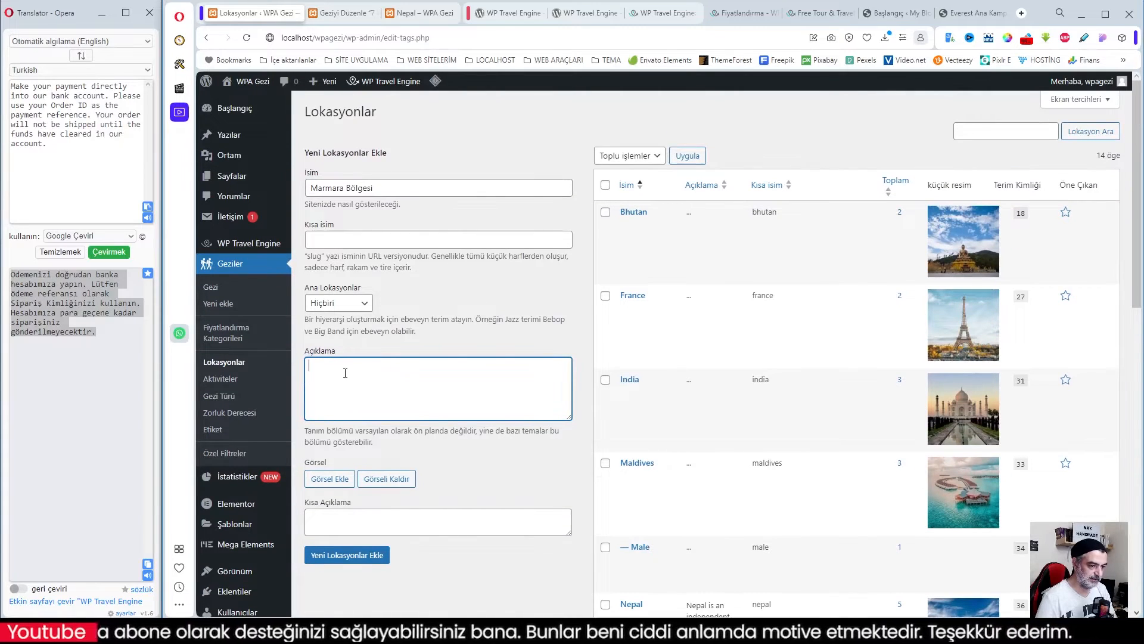
pyautogui.click(330, 479)
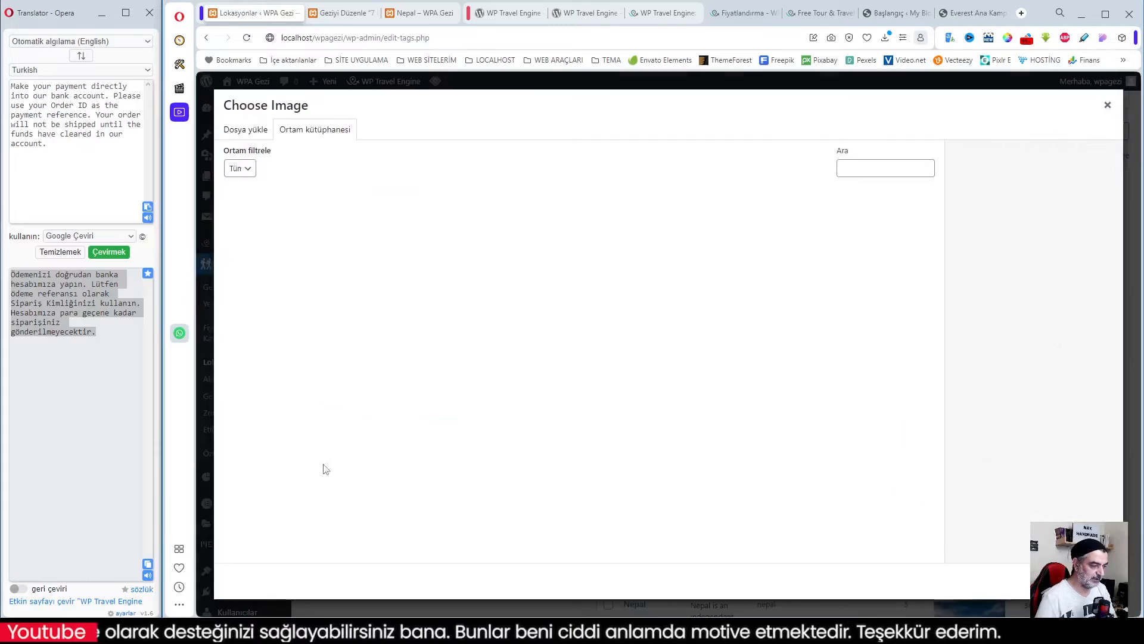
pyautogui.click(107, 631)
pyautogui.doubleClick(447, 352)
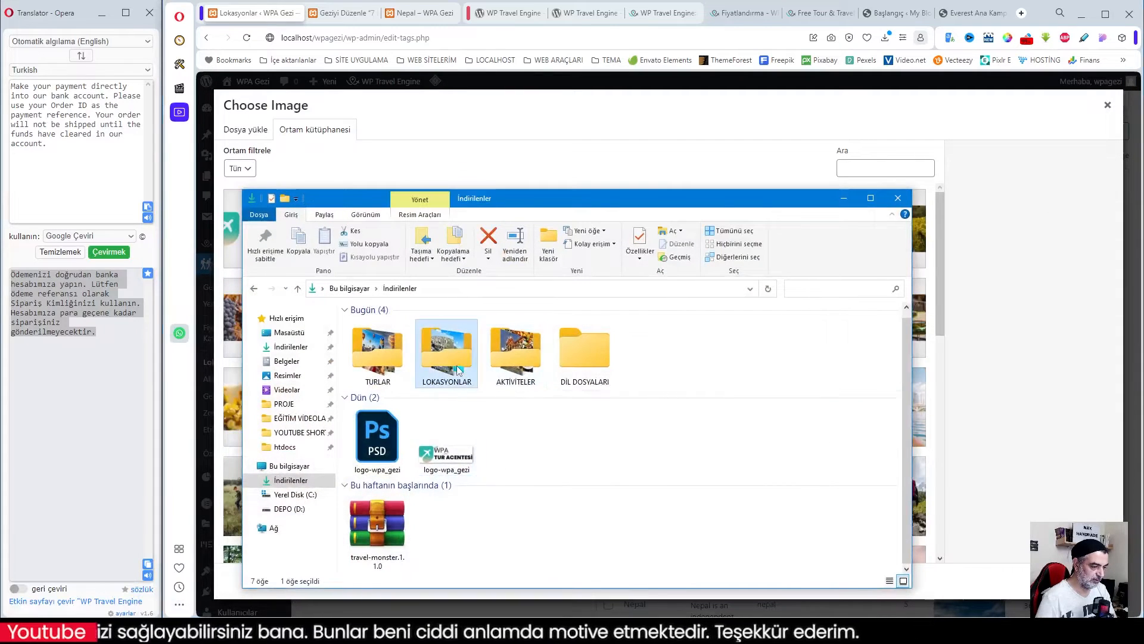
pyautogui.moveTo(594, 205); pyautogui.dragTo(894, 115)
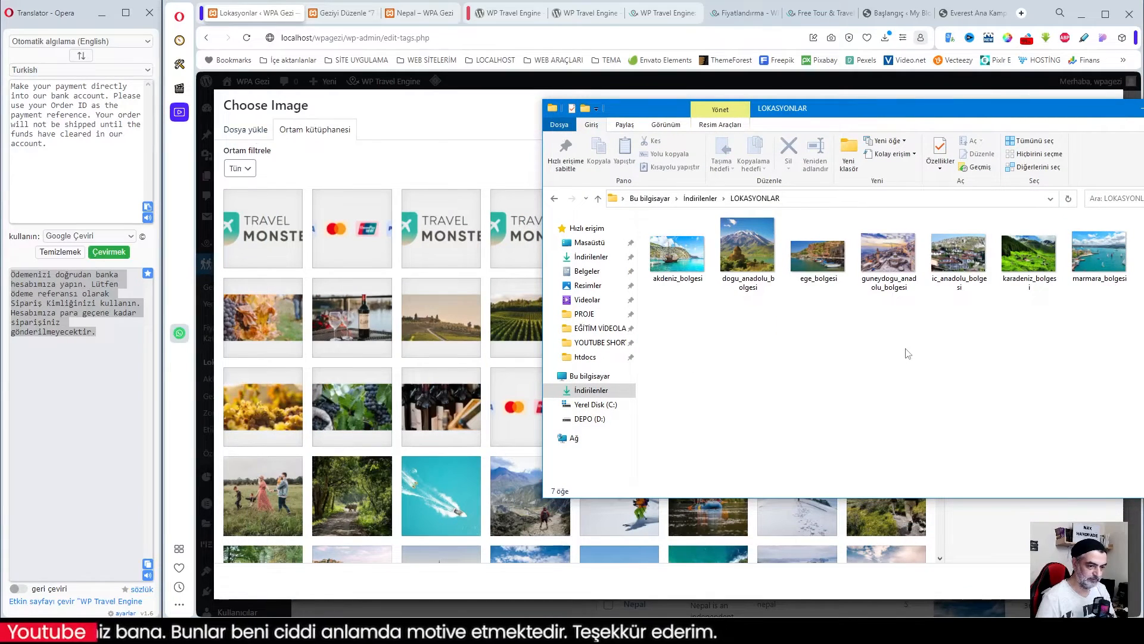
pyautogui.moveTo(1096, 259); pyautogui.dragTo(325, 256)
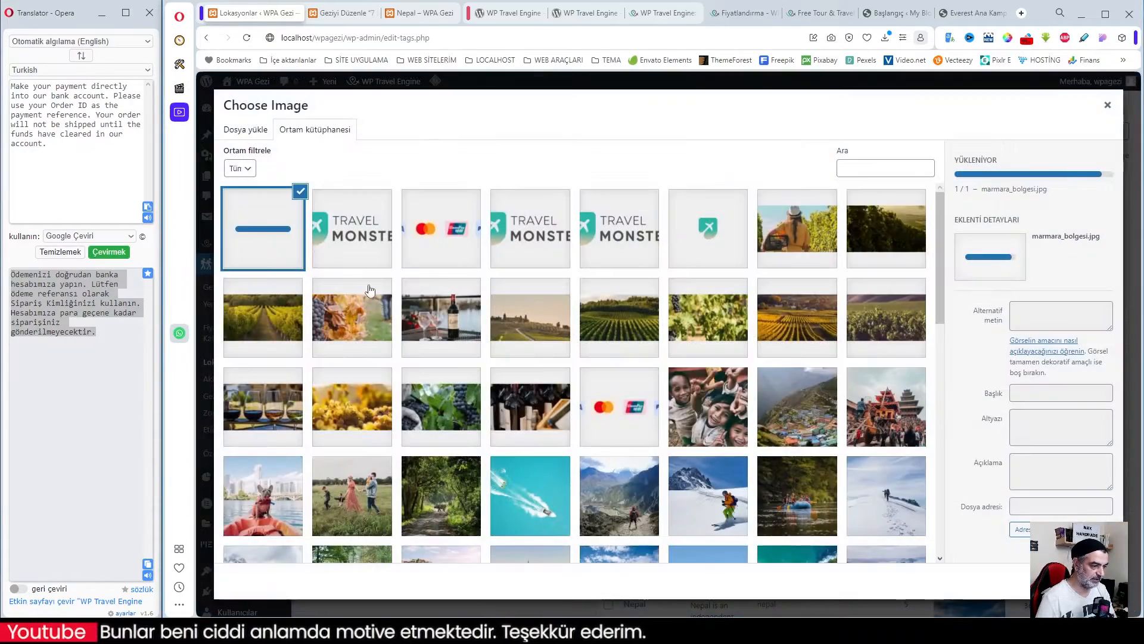
pyautogui.click(1080, 581)
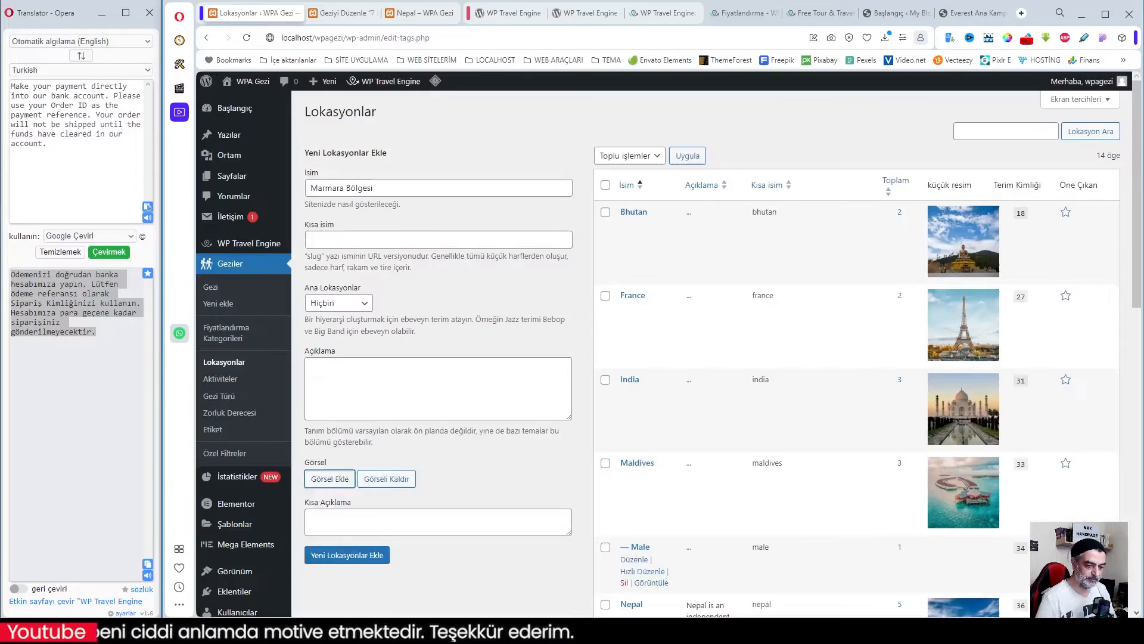
pyautogui.scroll(-3, 822, 456)
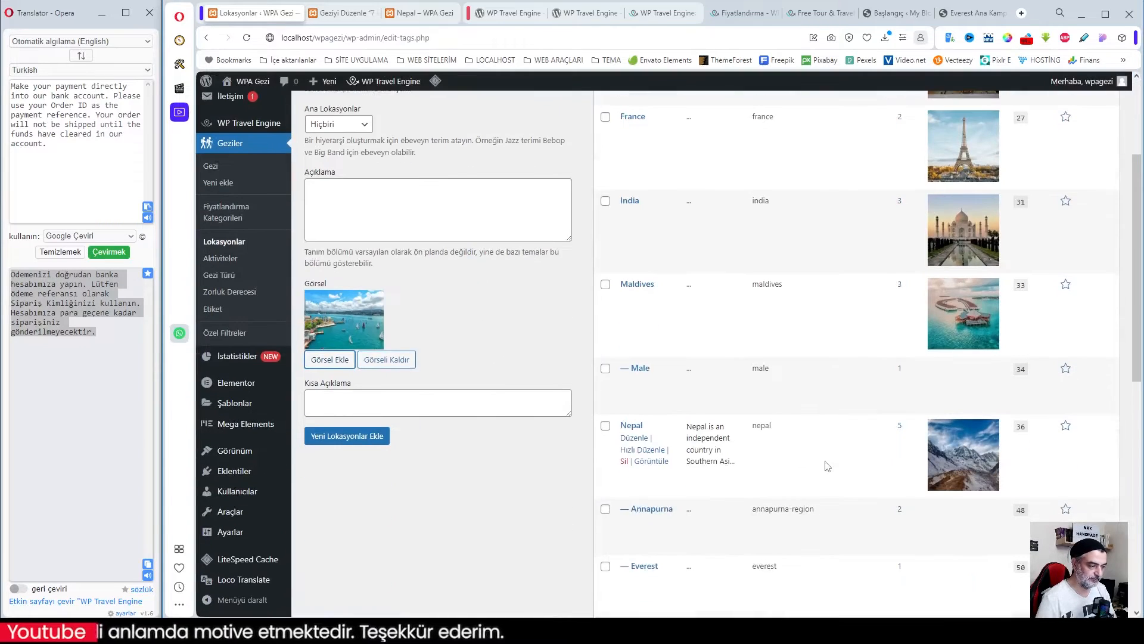
pyautogui.click(357, 437)
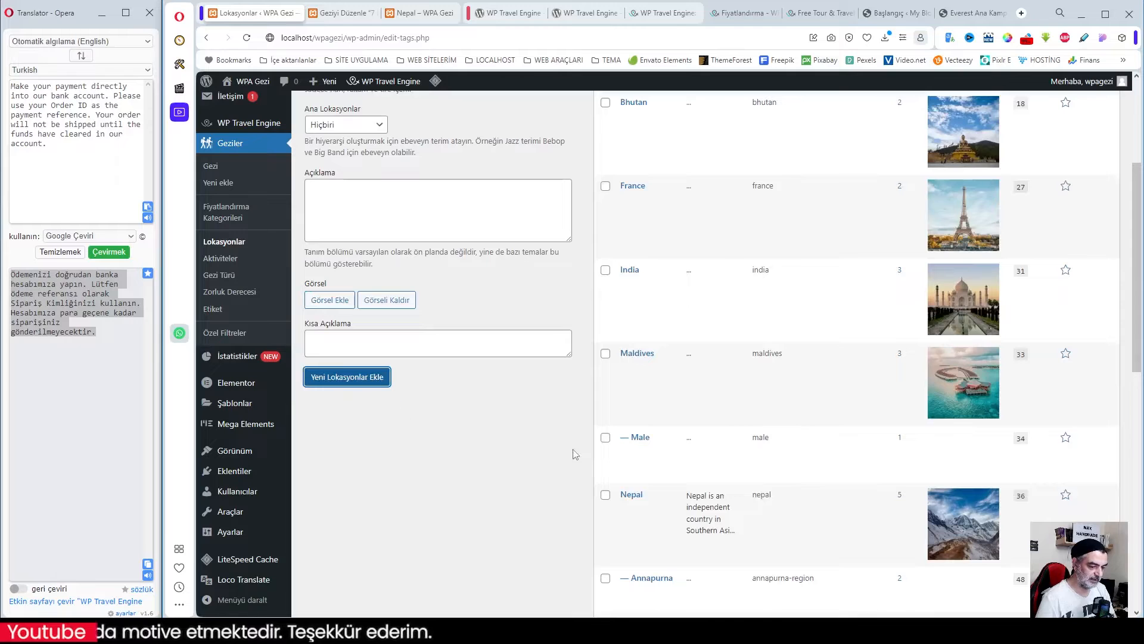
# - Check the locations list for the newly added Marmara Bölgesi entry
pyautogui.scroll(-10, 834, 506)
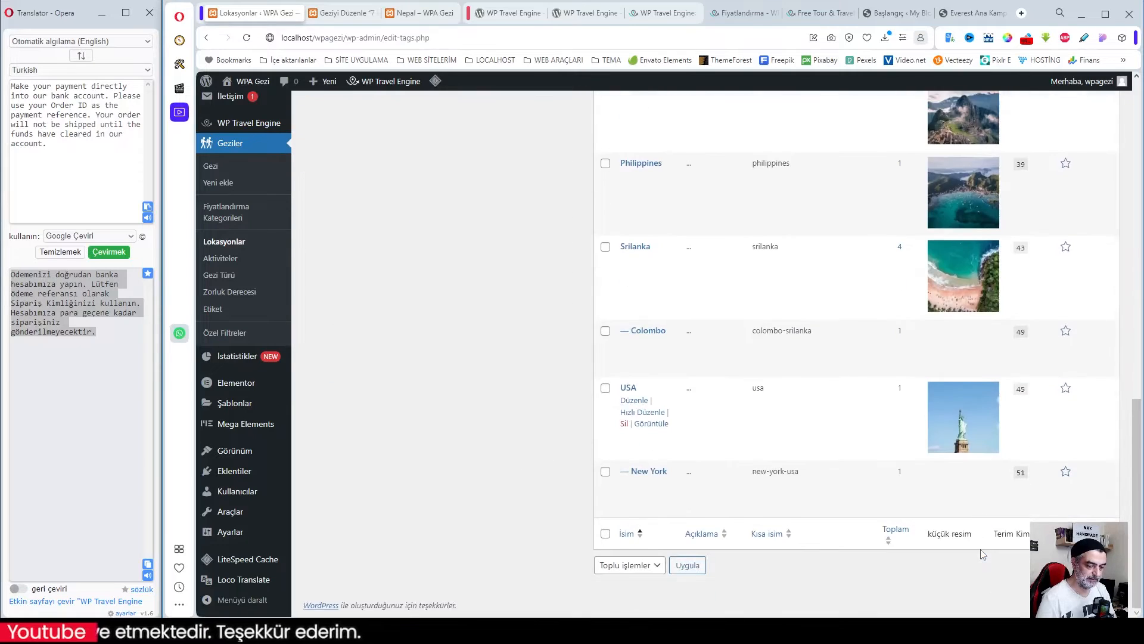
pyautogui.scroll(5, 982, 554)
pyautogui.scroll(-5, 982, 554)
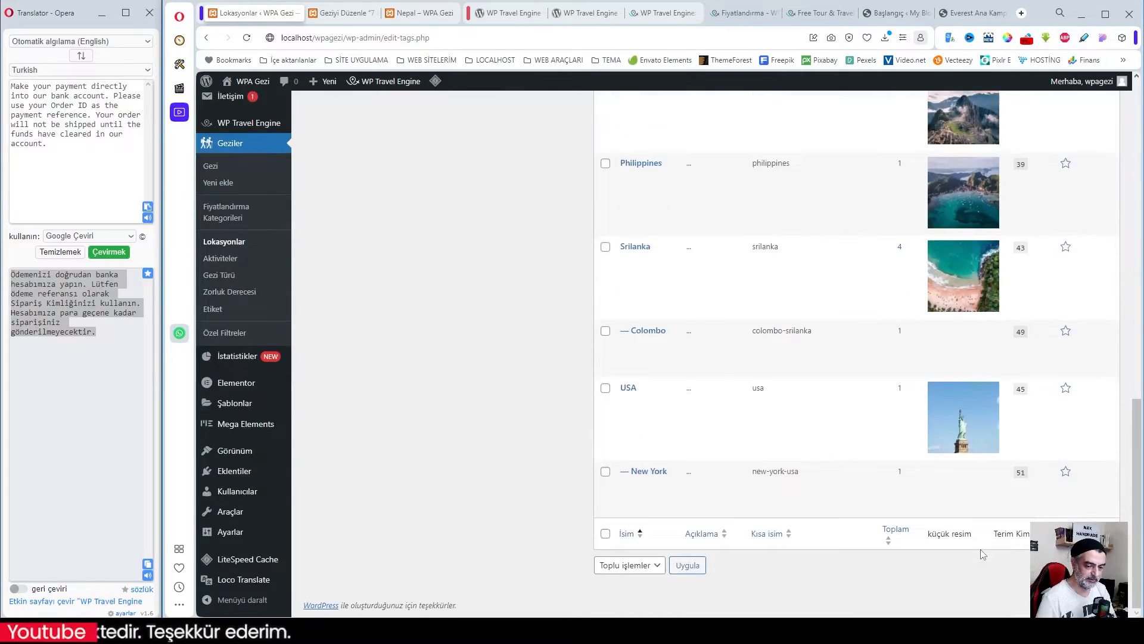
pyautogui.scroll(6, 982, 554)
pyautogui.scroll(8, 982, 554)
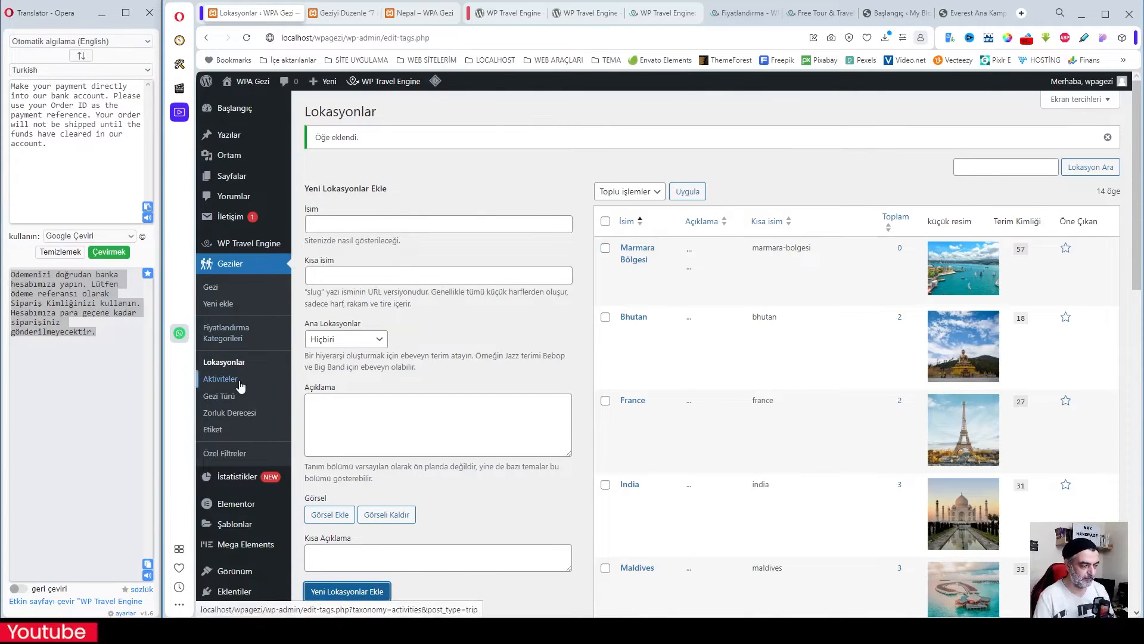
# - Open the trip activities list and compare the existing activities with the activities offered on the demo travel site
pyautogui.click(226, 380)
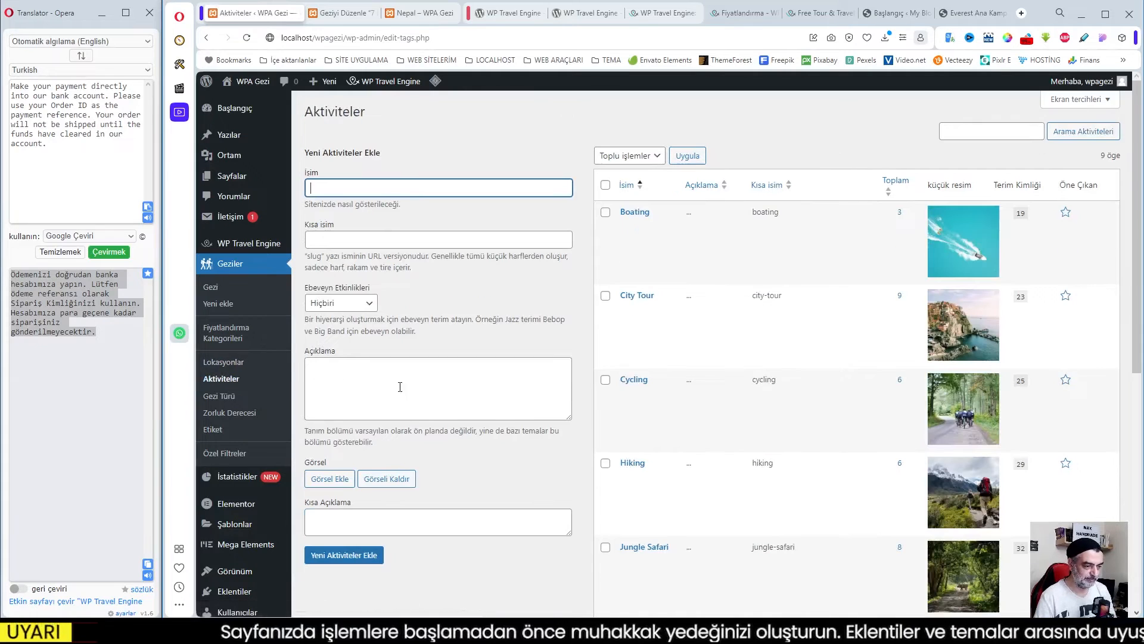
pyautogui.scroll(-6, 716, 348)
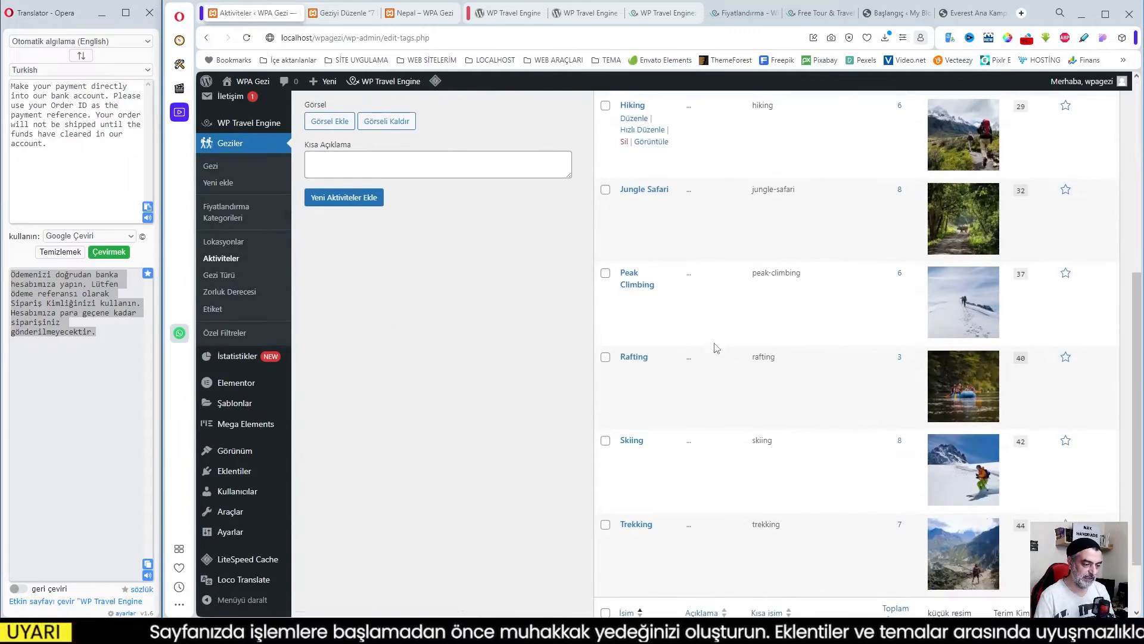
pyautogui.scroll(6, 716, 360)
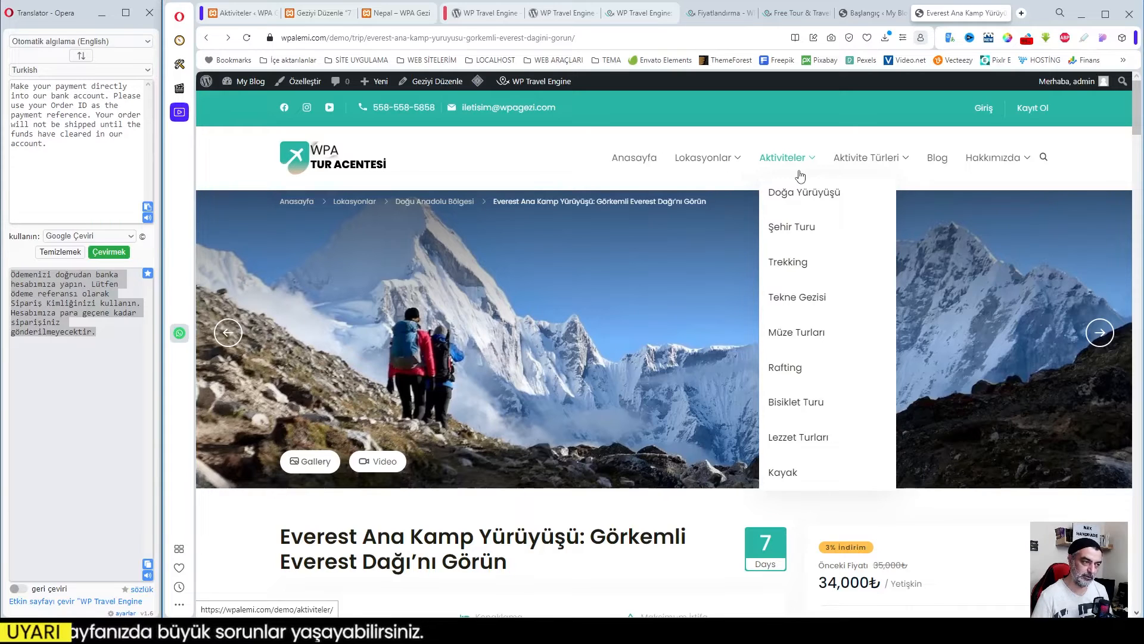
pyautogui.click(262, 19)
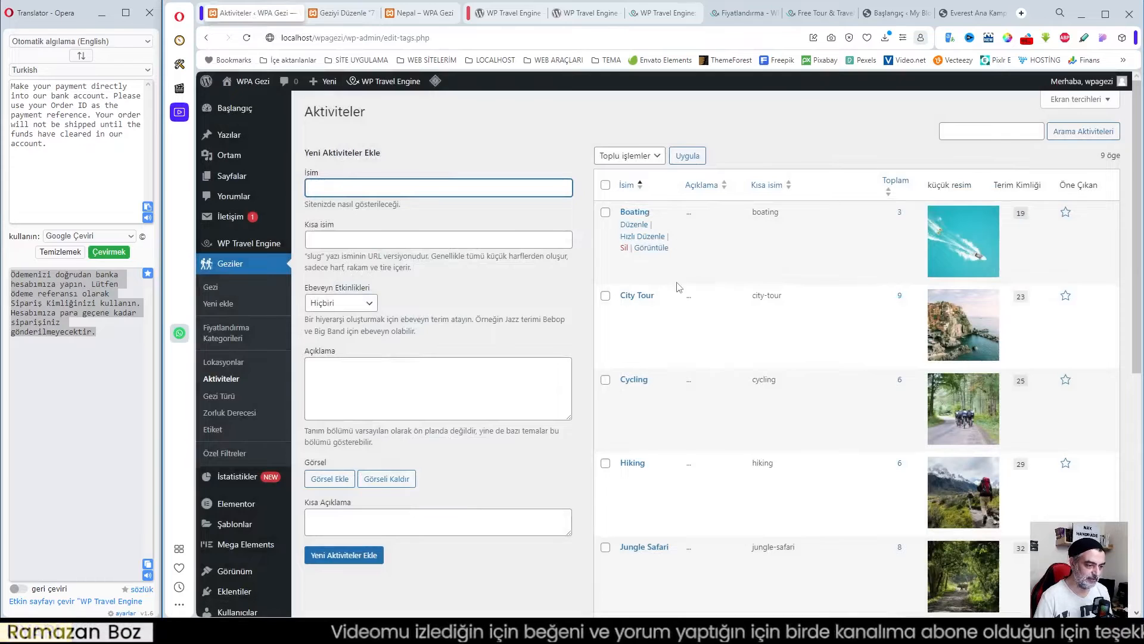
# - Add the activity Müze Turları with the muze_turlari picture from the AKTİVİTELER folder uploaded as its image
pyautogui.write('Müze Turları')
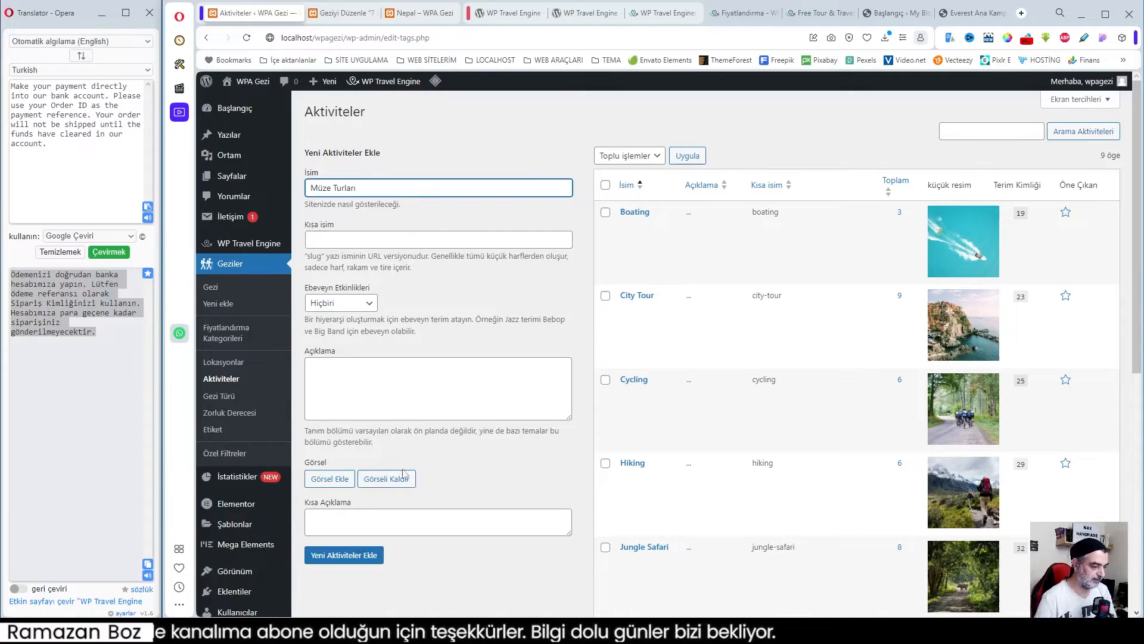
pyautogui.scroll(-2, 459, 468)
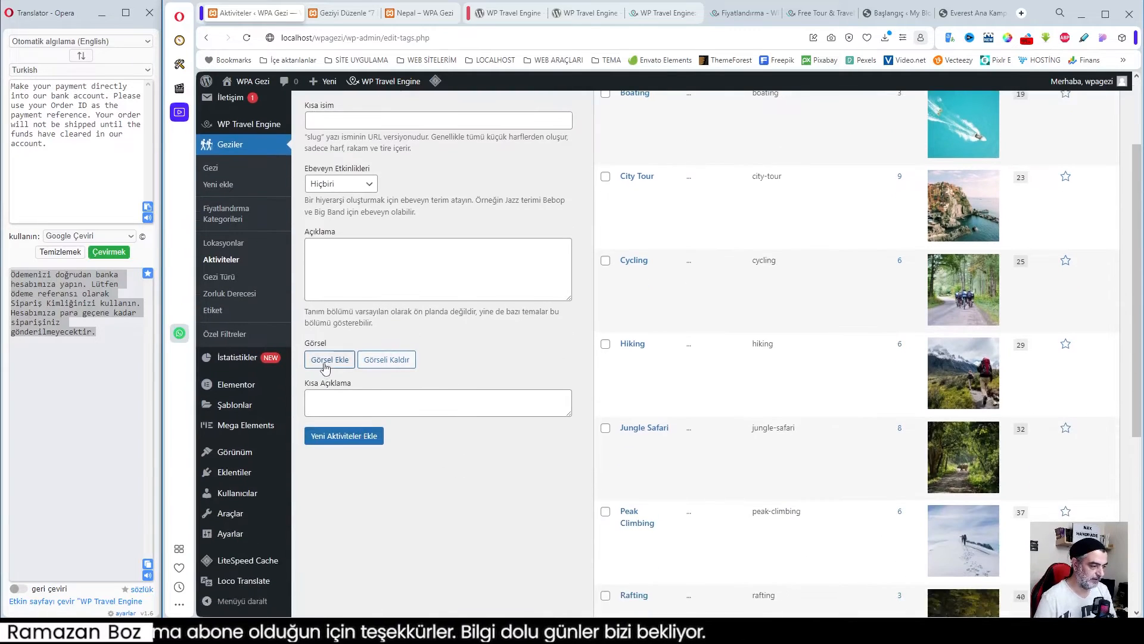
pyautogui.click(326, 361)
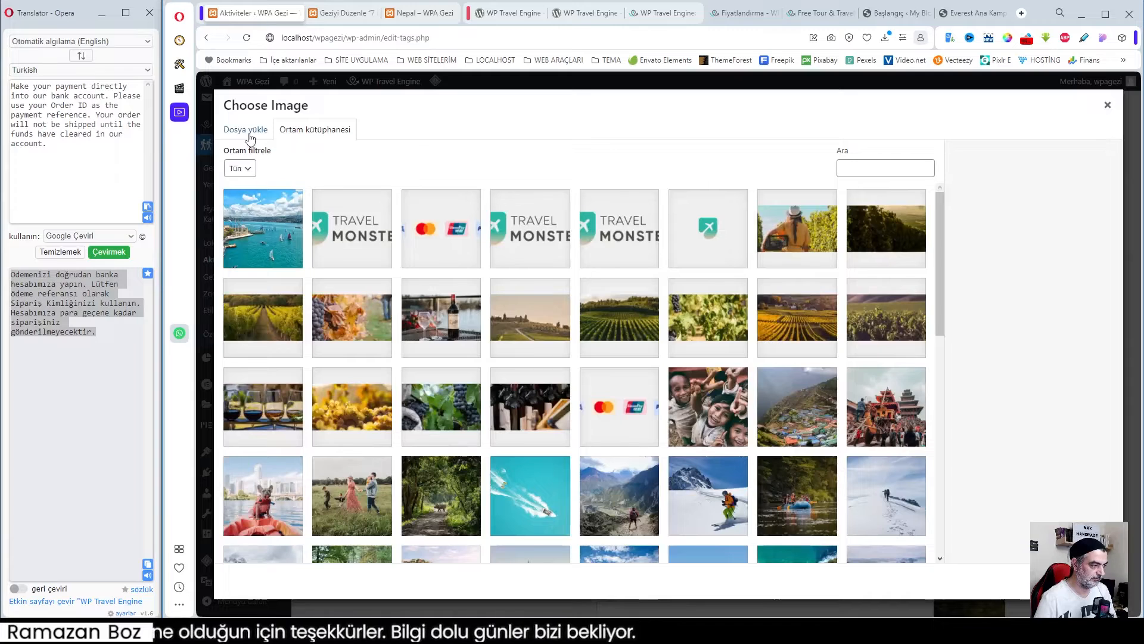
pyautogui.hotkey('alt', 'Tab')
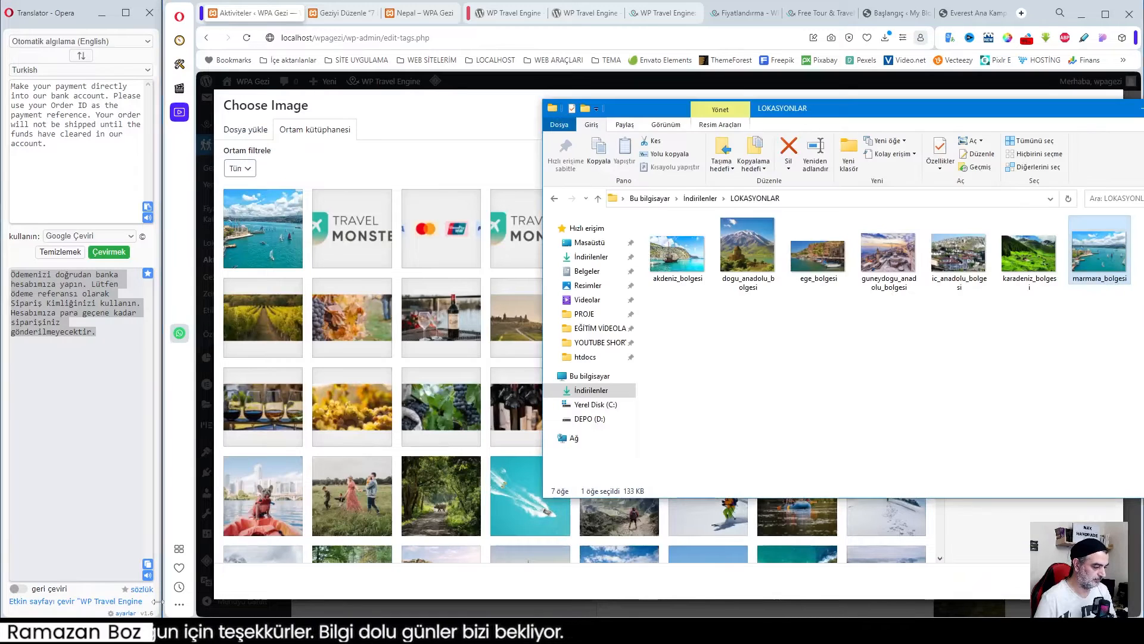
pyautogui.click(700, 200)
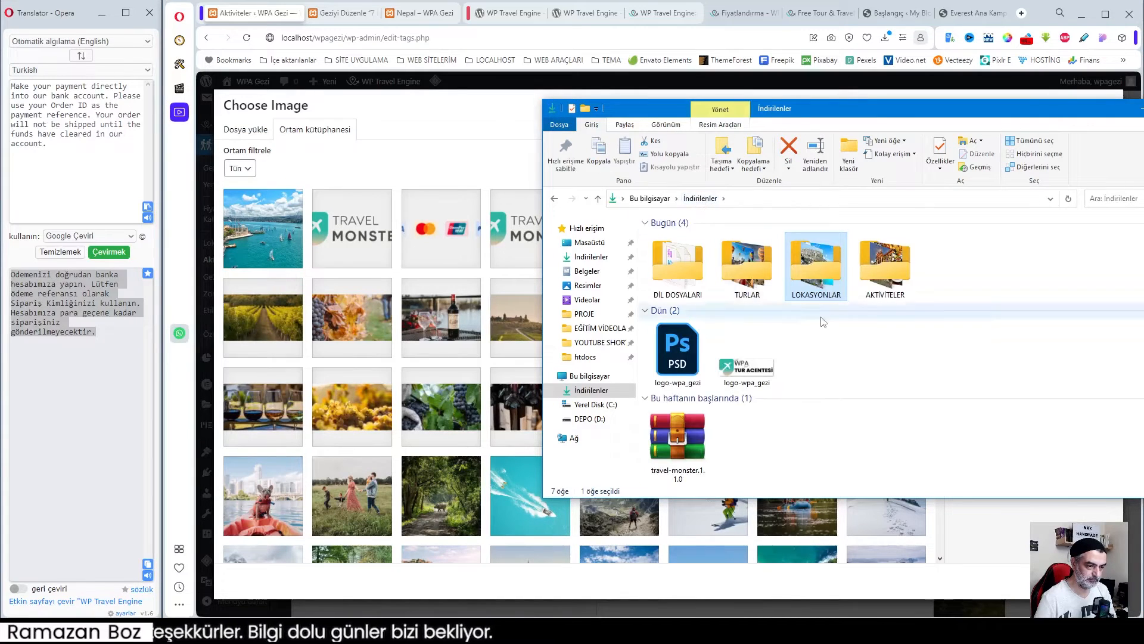
pyautogui.doubleClick(752, 281)
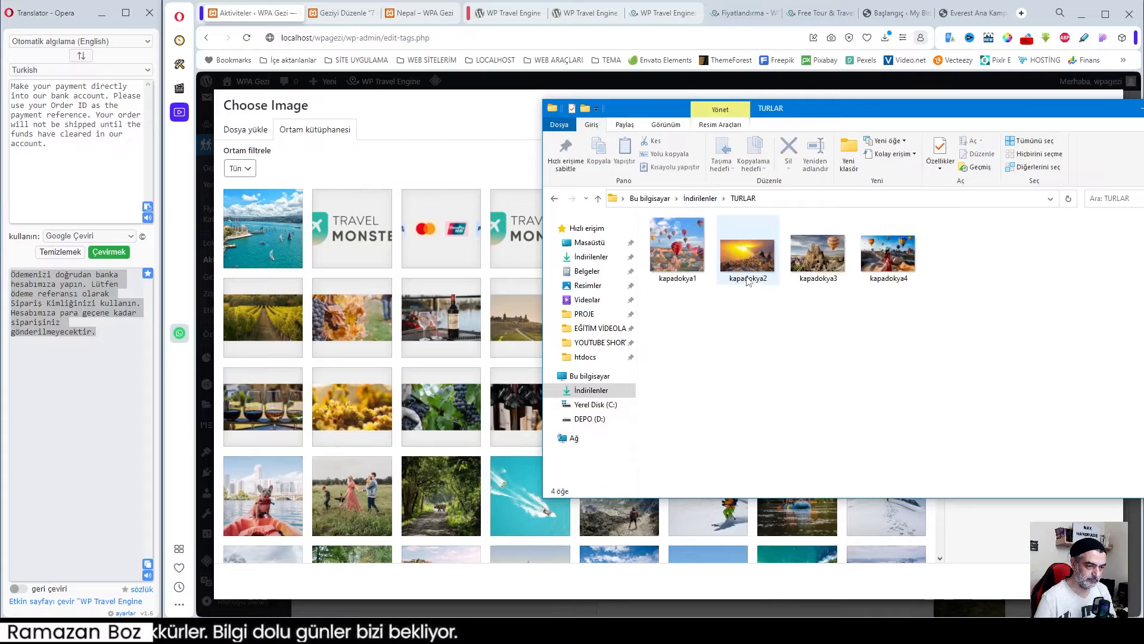
pyautogui.click(554, 198)
pyautogui.doubleClick(906, 280)
pyautogui.moveTo(904, 277); pyautogui.dragTo(349, 270)
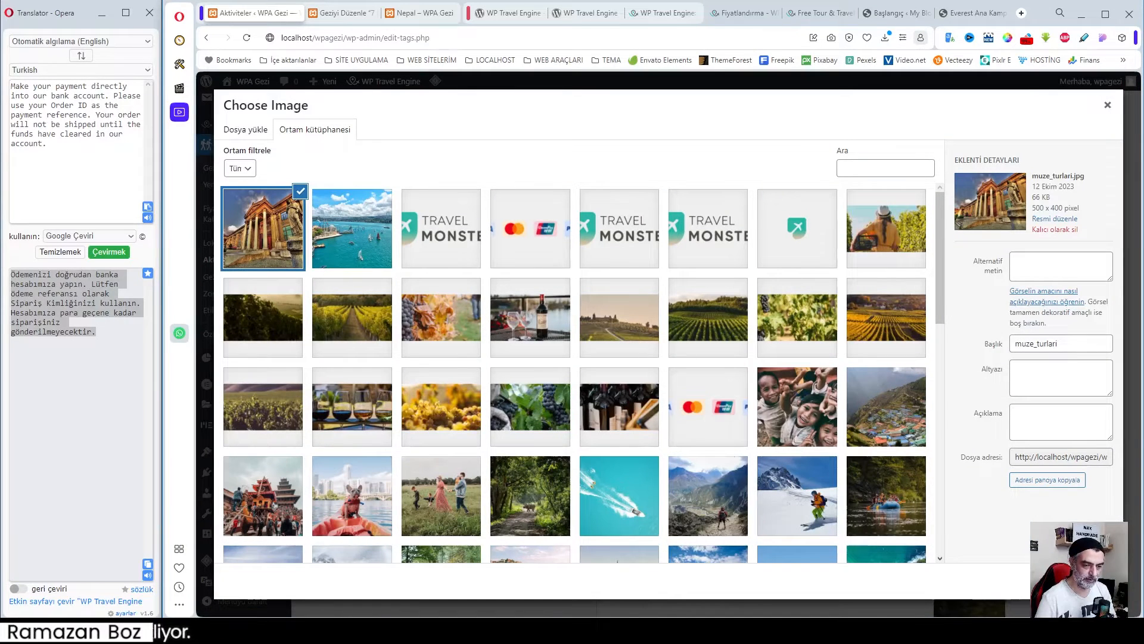
pyautogui.click(1091, 581)
pyautogui.click(367, 495)
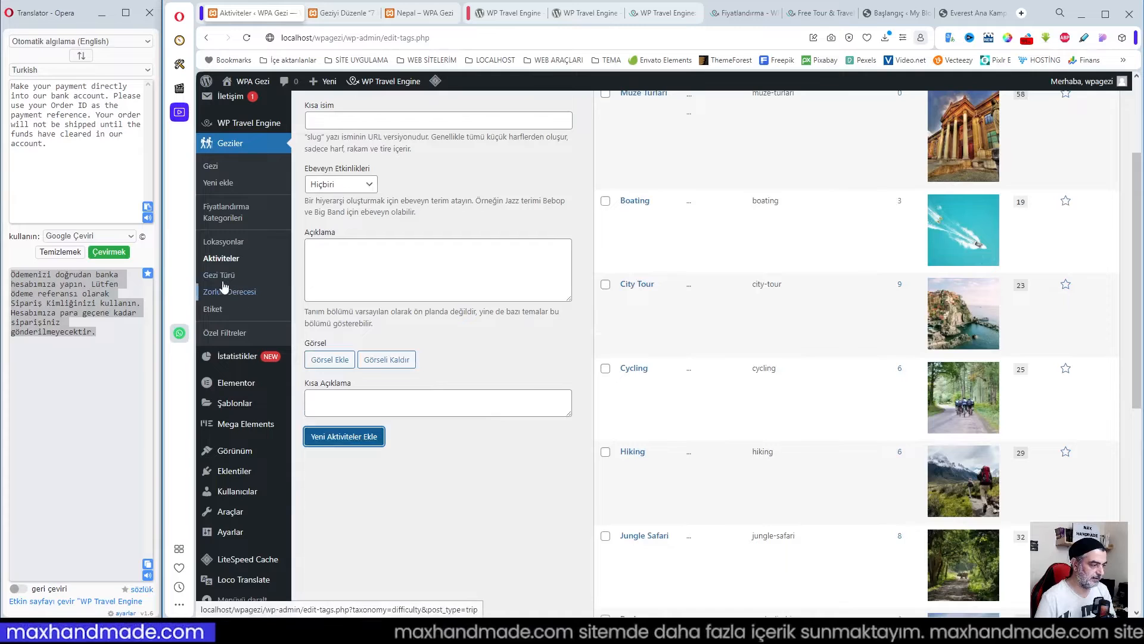
# - Open the trip types page and review the existing trip types and their images
pyautogui.click(219, 277)
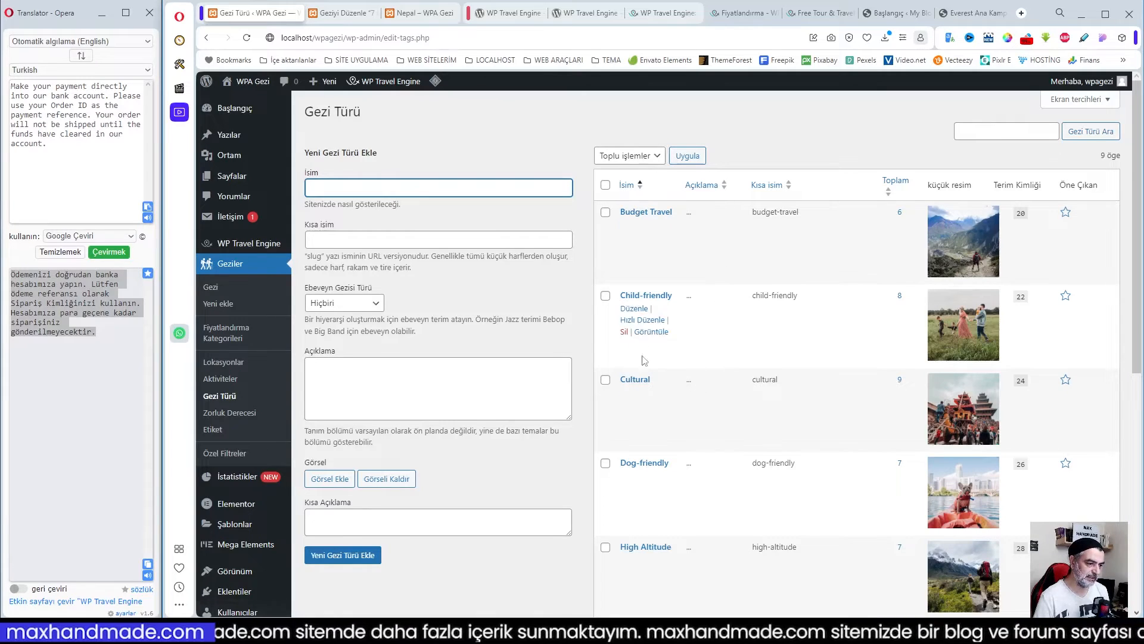
pyautogui.scroll(-3, 701, 430)
pyautogui.scroll(-3, 700, 430)
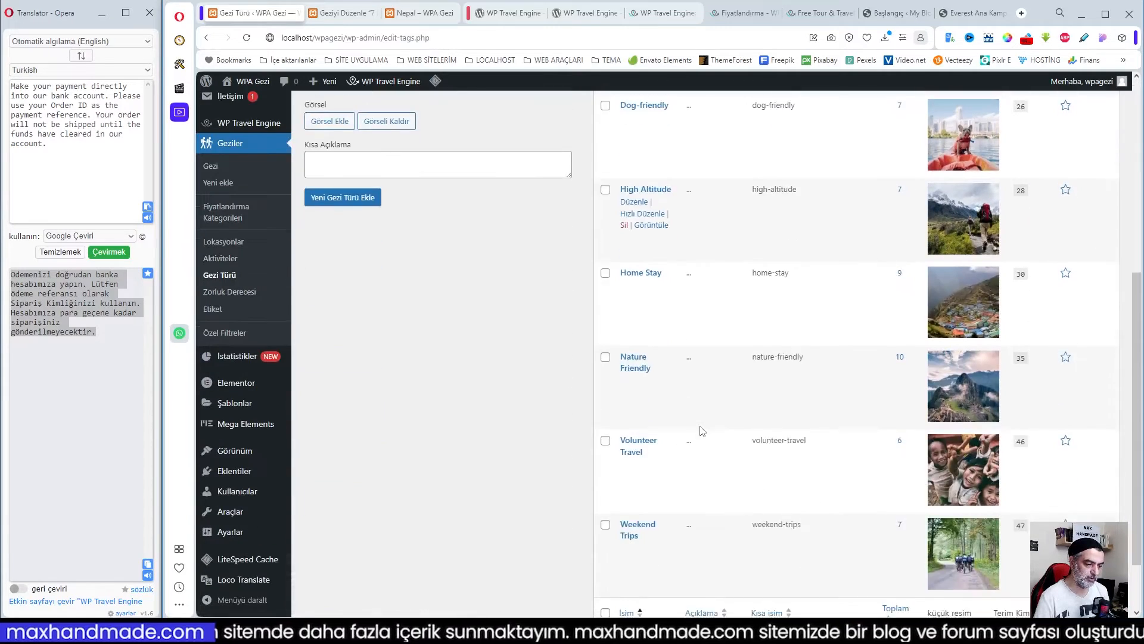
# - Review the existing trip types and compare them with the entries in the activities list
pyautogui.scroll(6, 697, 429)
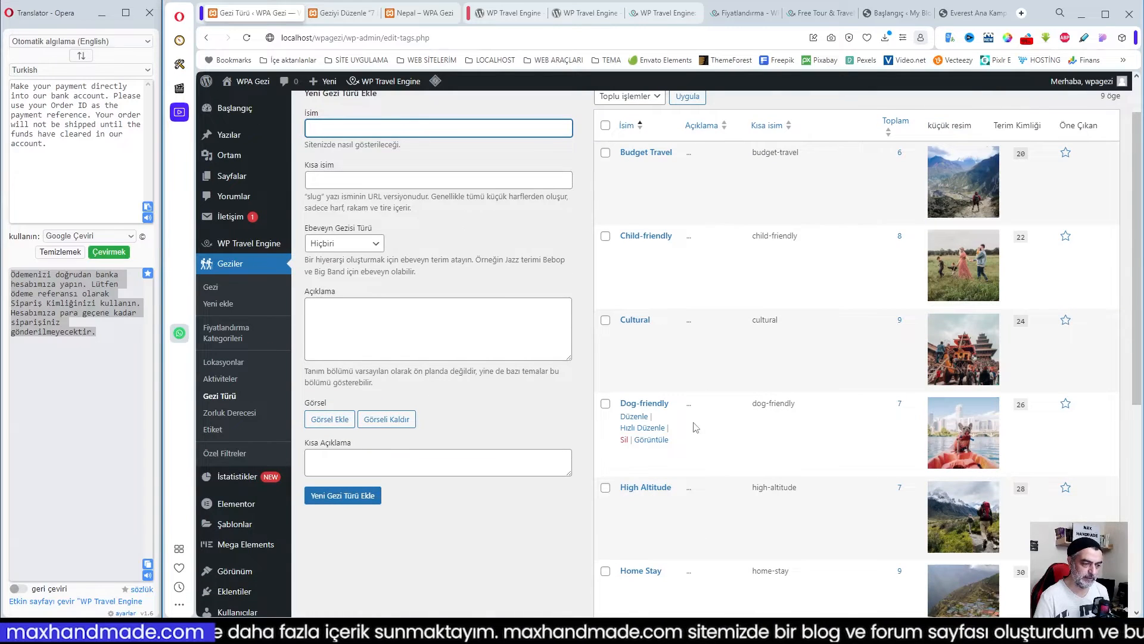
pyautogui.scroll(-3, 696, 427)
pyautogui.scroll(-3, 694, 428)
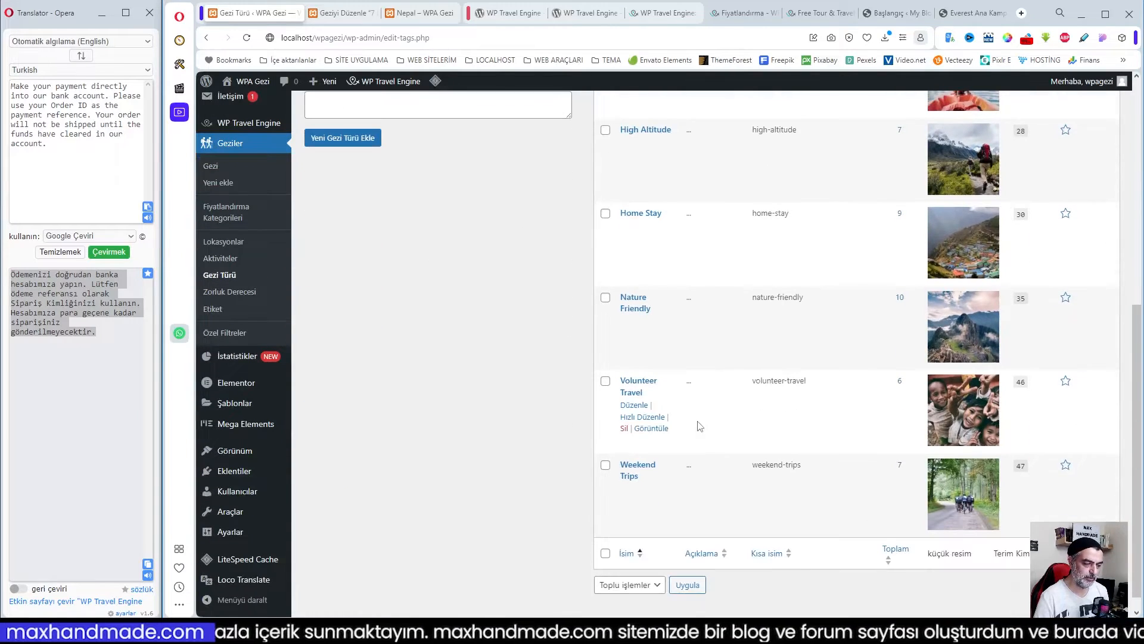
pyautogui.scroll(7, 685, 408)
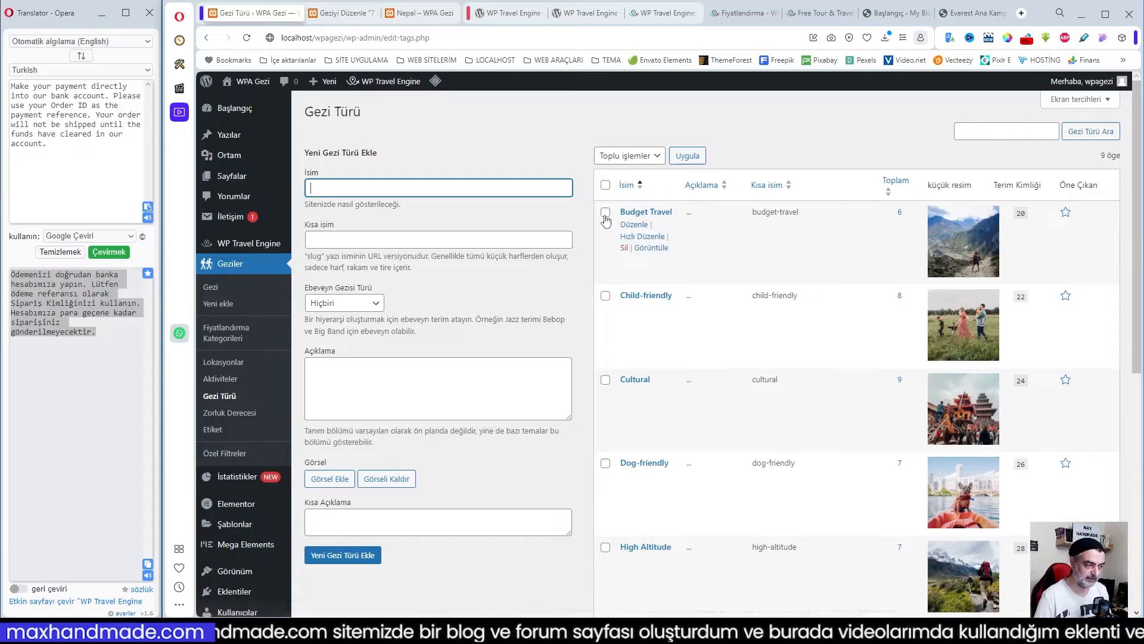
pyautogui.click(219, 382)
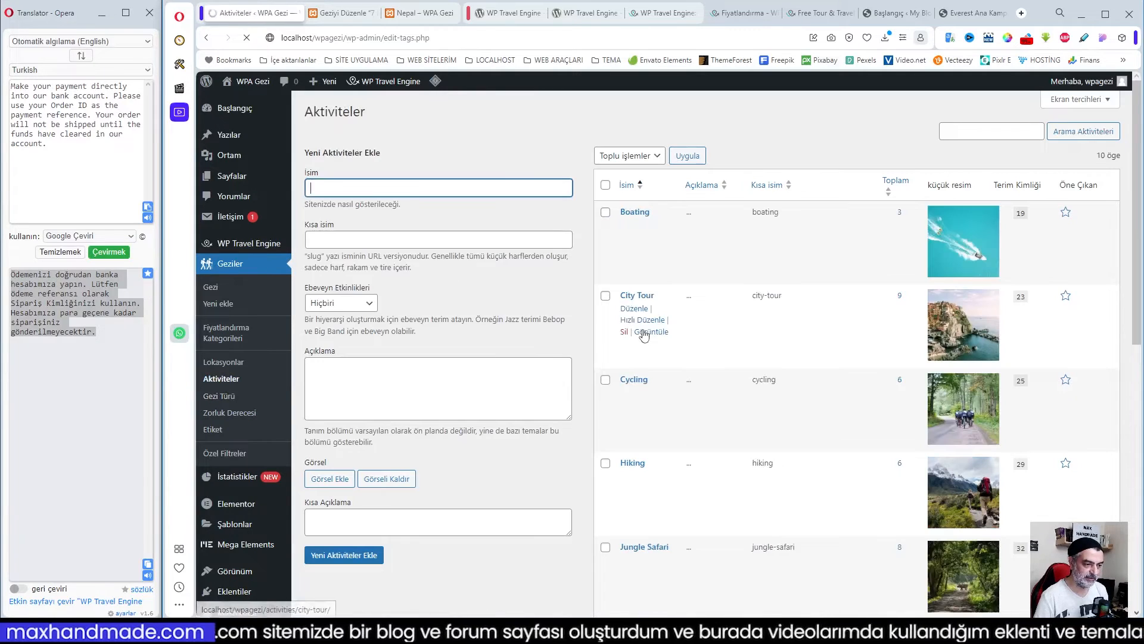
pyautogui.scroll(-7, 693, 388)
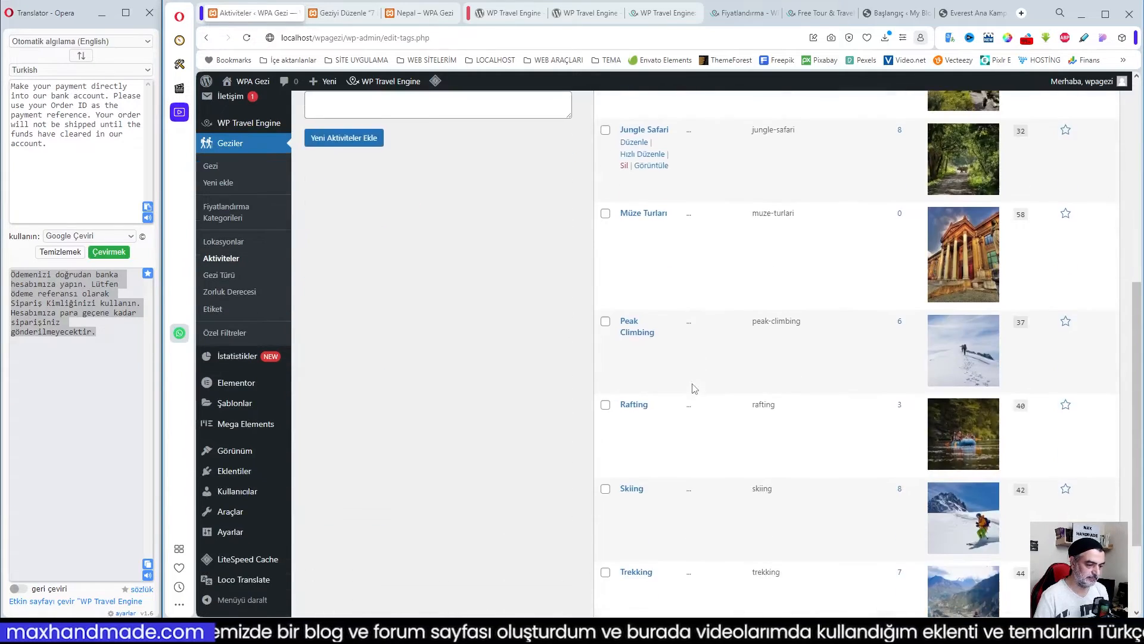
pyautogui.scroll(-1, 693, 388)
pyautogui.scroll(8, 708, 363)
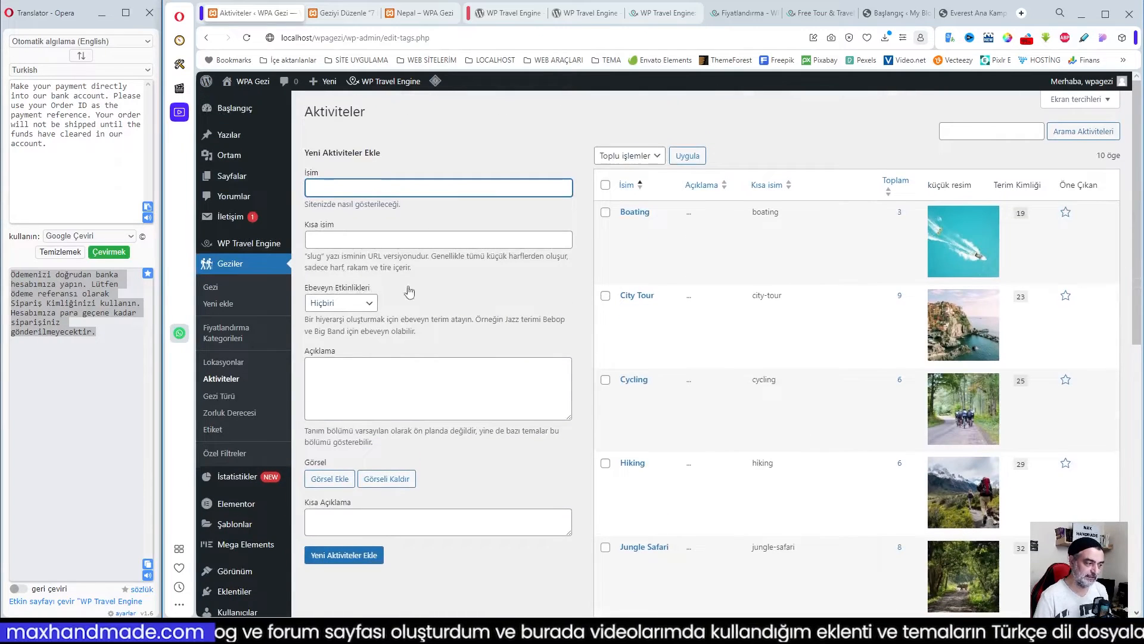
# - Return to the trip types page and name a new trip type Açık Hava Müze Gezisi
pyautogui.click(221, 397)
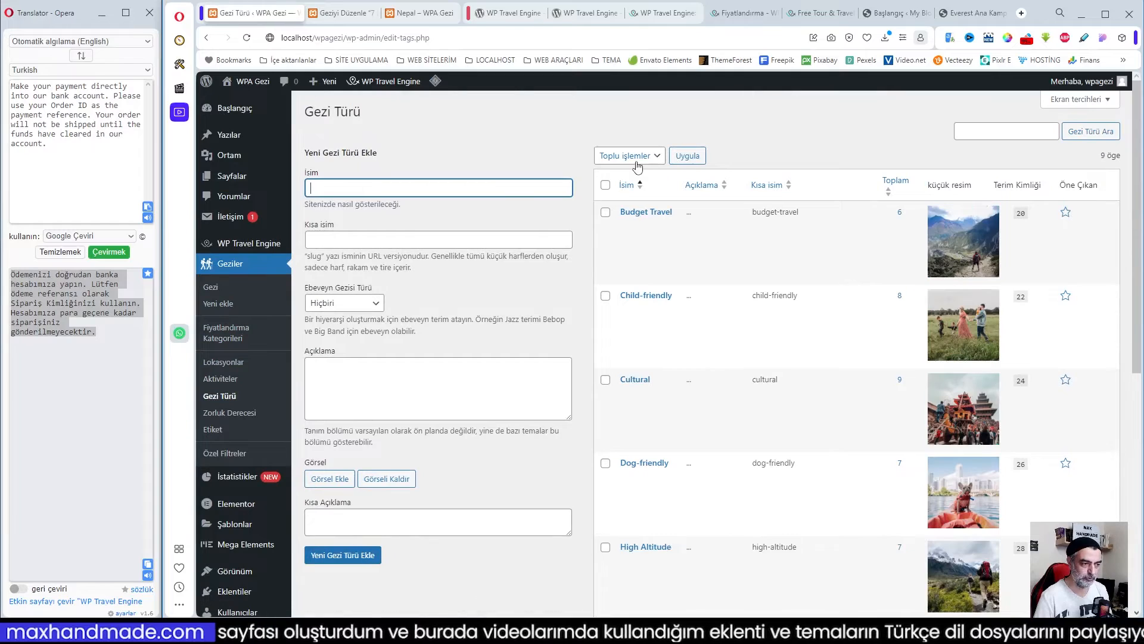
pyautogui.click(495, 183)
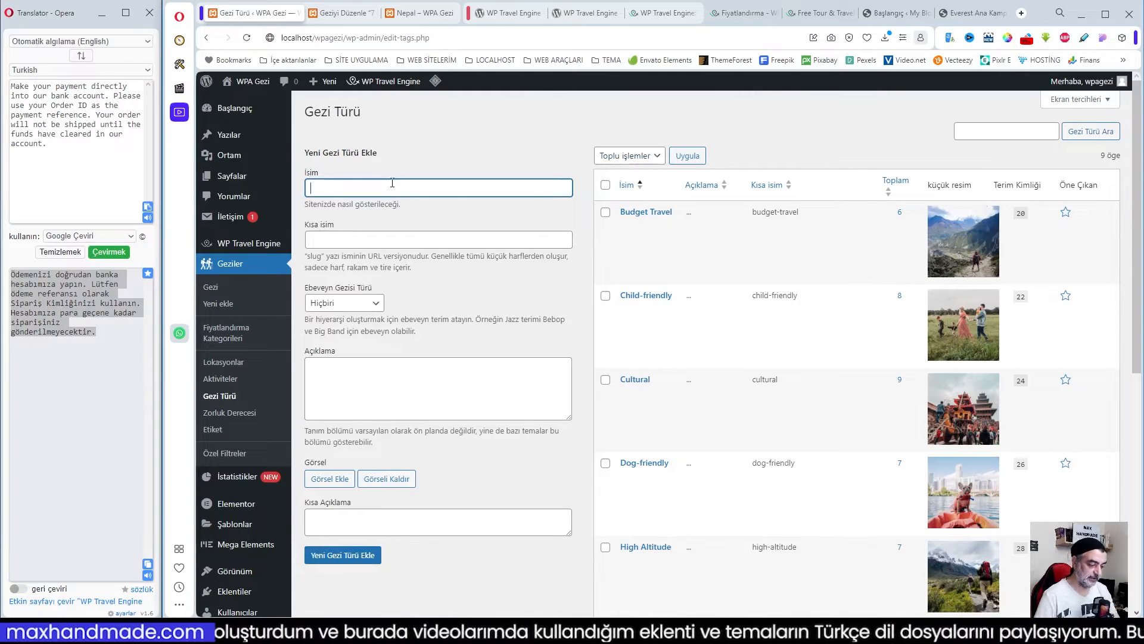
pyautogui.write('Müze Gezi')
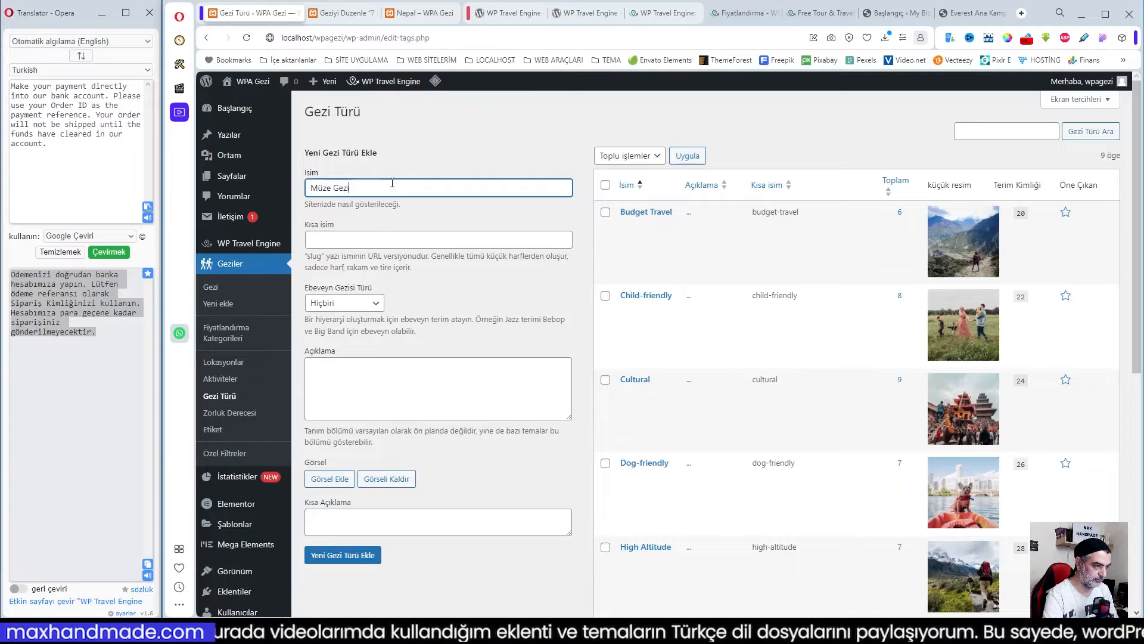
pyautogui.write(' Türü')
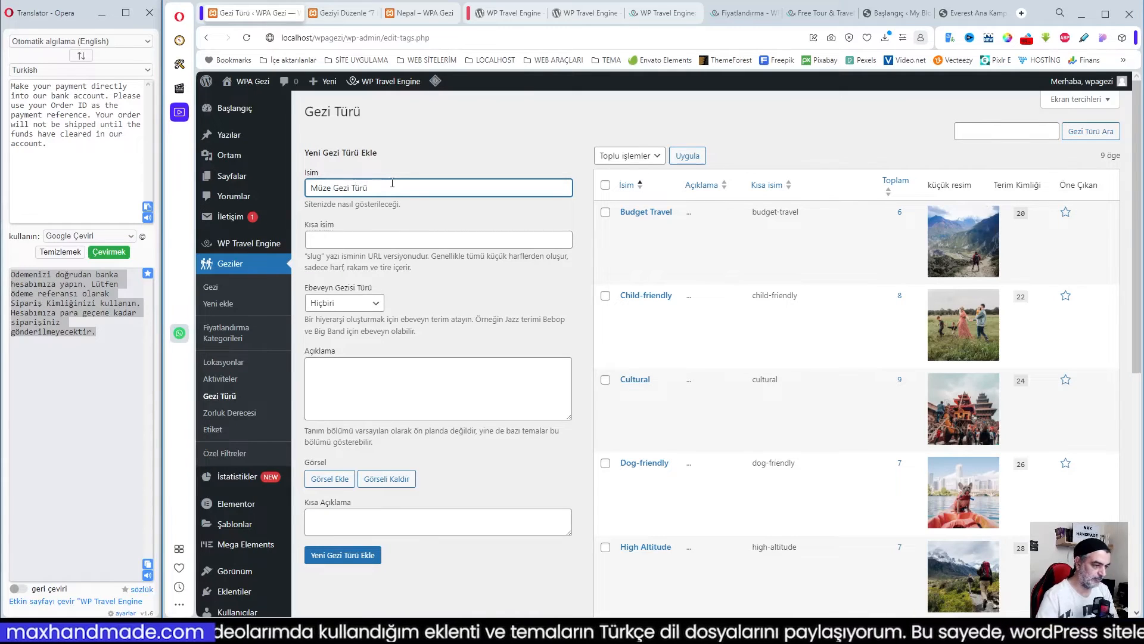
pyautogui.press('BackSpace')
pyautogui.press('BackSpace')
pyautogui.press('BackSpace')
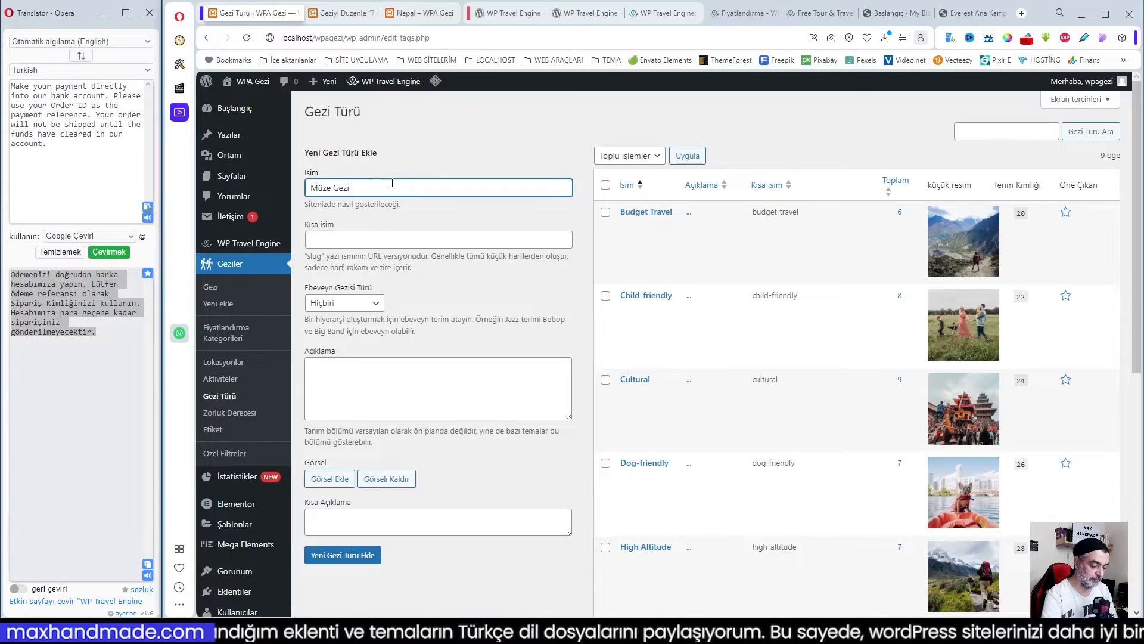
pyautogui.click(314, 189)
pyautogui.write('Açık ')
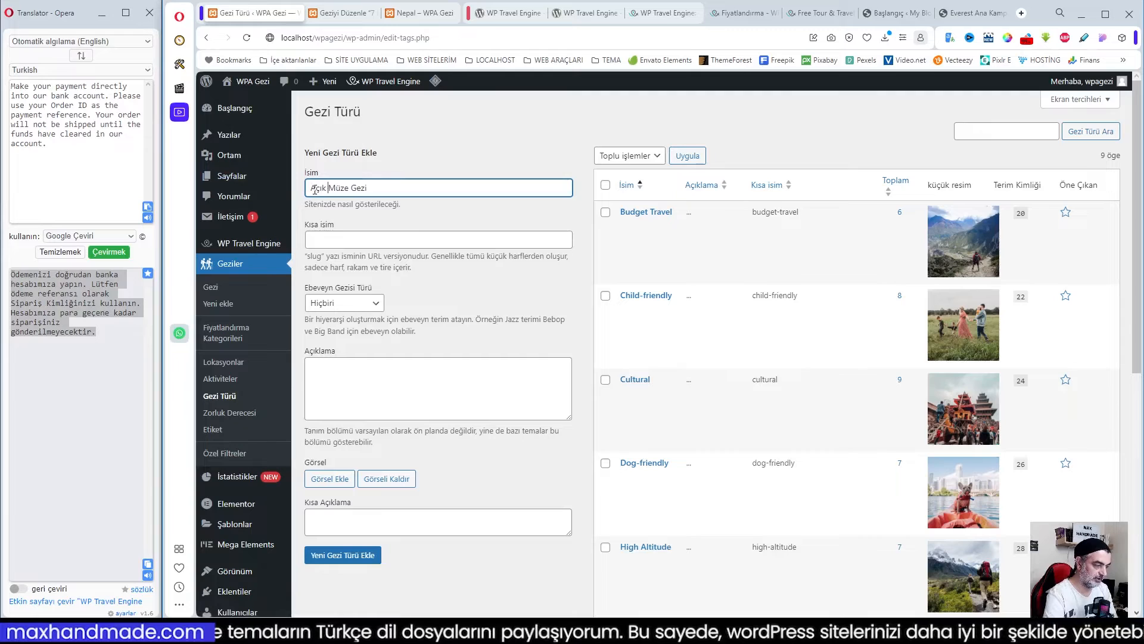
pyautogui.write('Hava')
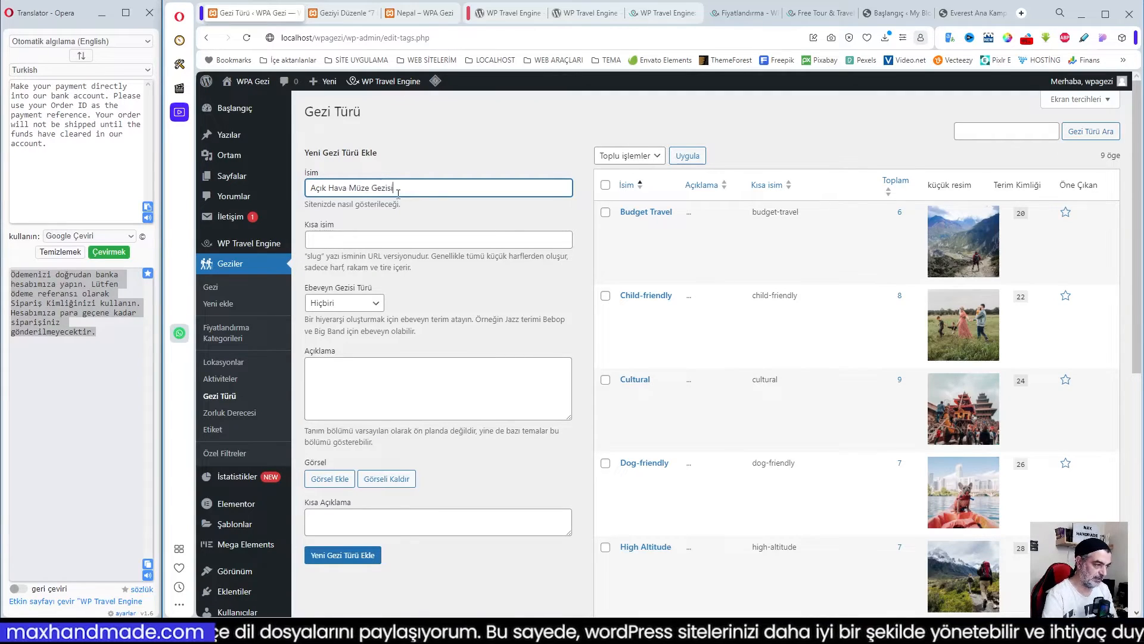
pyautogui.scroll(-3, 459, 481)
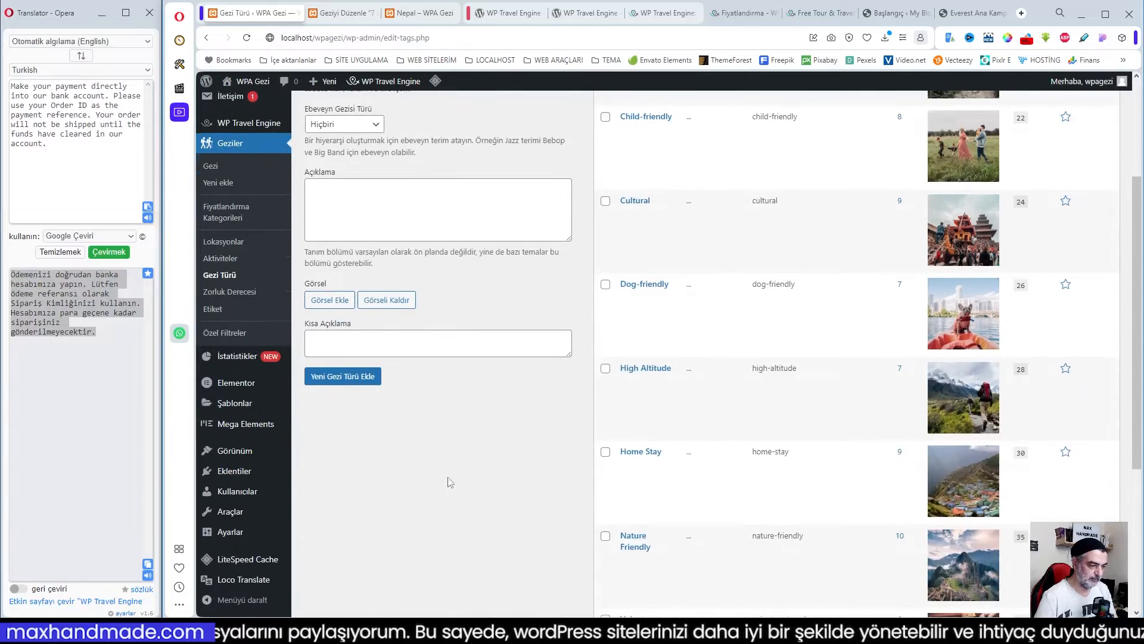
# - Assign the golden Buddha statue picture from the media library as the trip type's image and add the new trip type
pyautogui.click(334, 302)
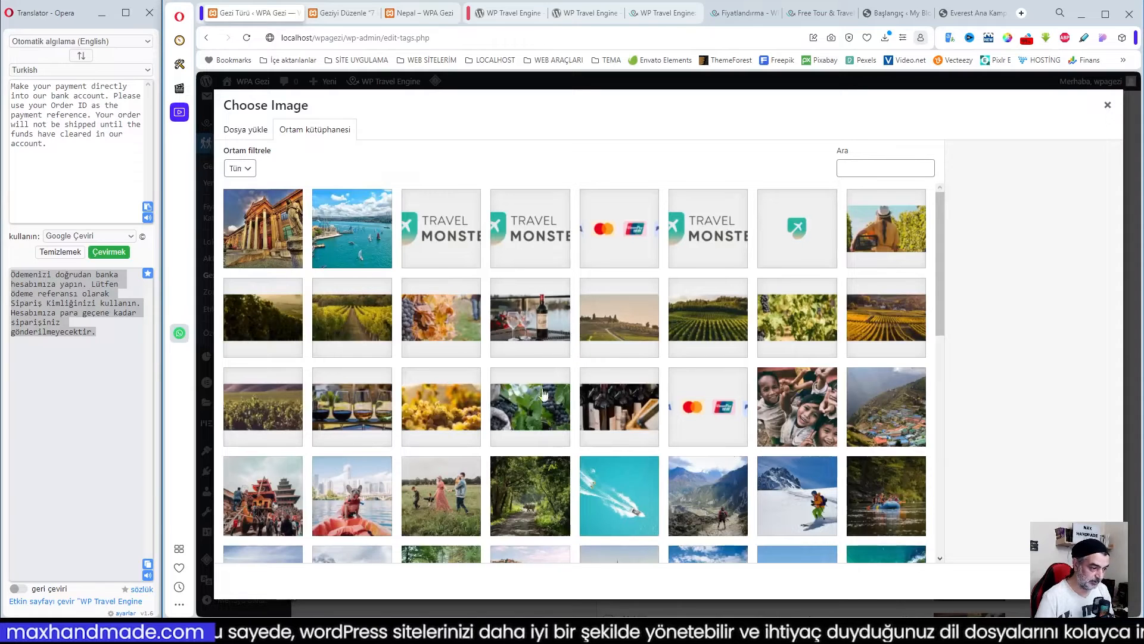
pyautogui.scroll(-1, 519, 407)
pyautogui.scroll(-1, 519, 407)
pyautogui.scroll(-1, 519, 407)
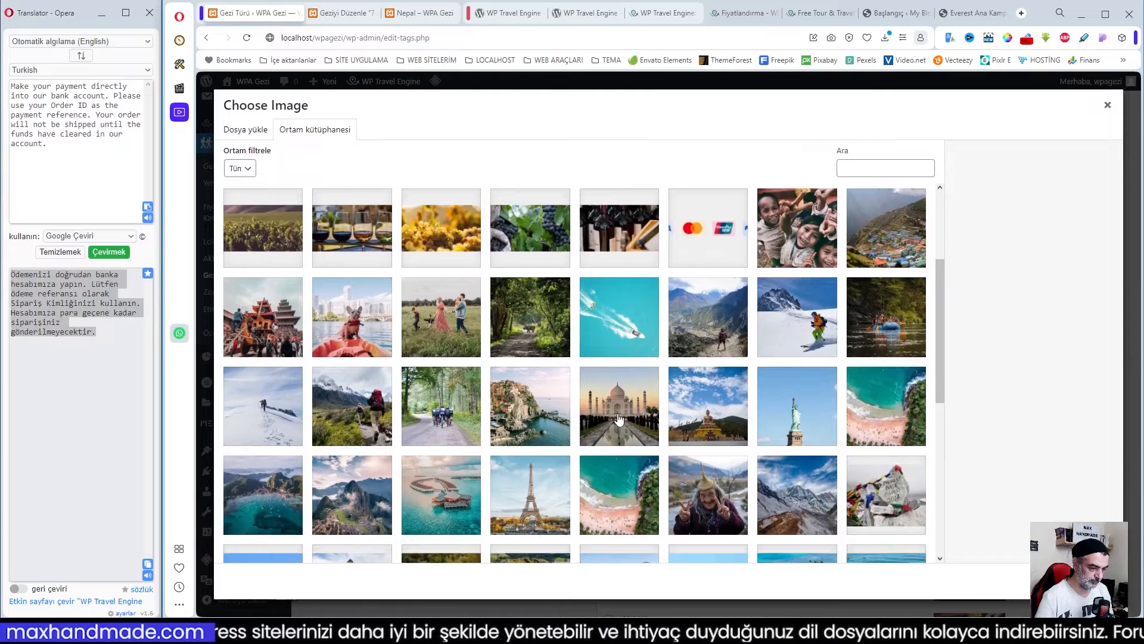
pyautogui.click(716, 425)
pyautogui.click(1079, 581)
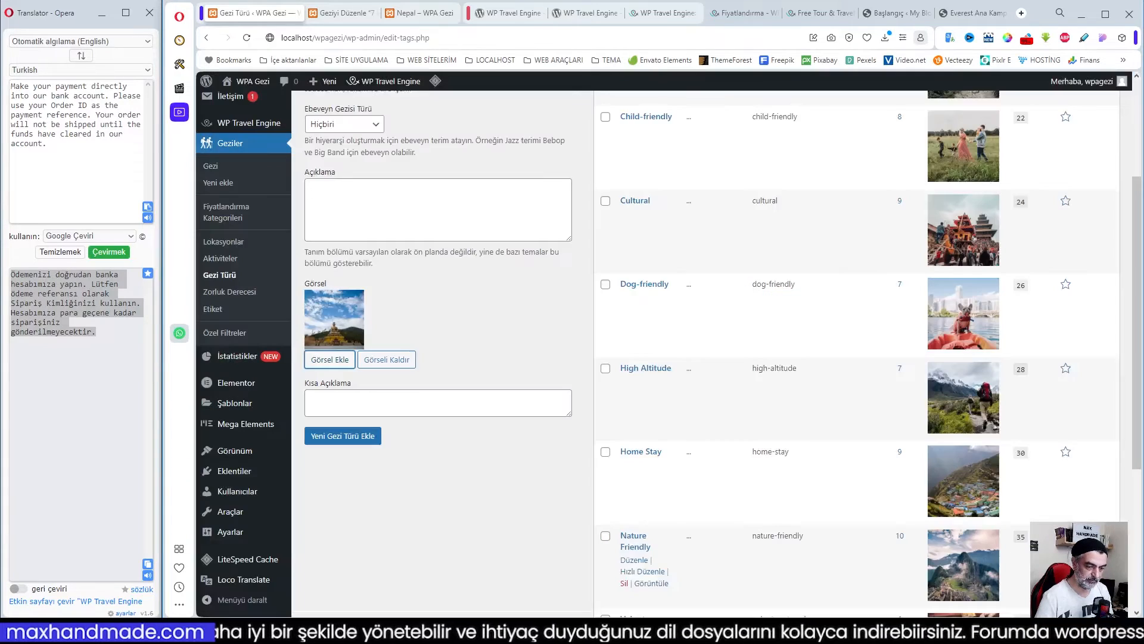
pyautogui.click(349, 435)
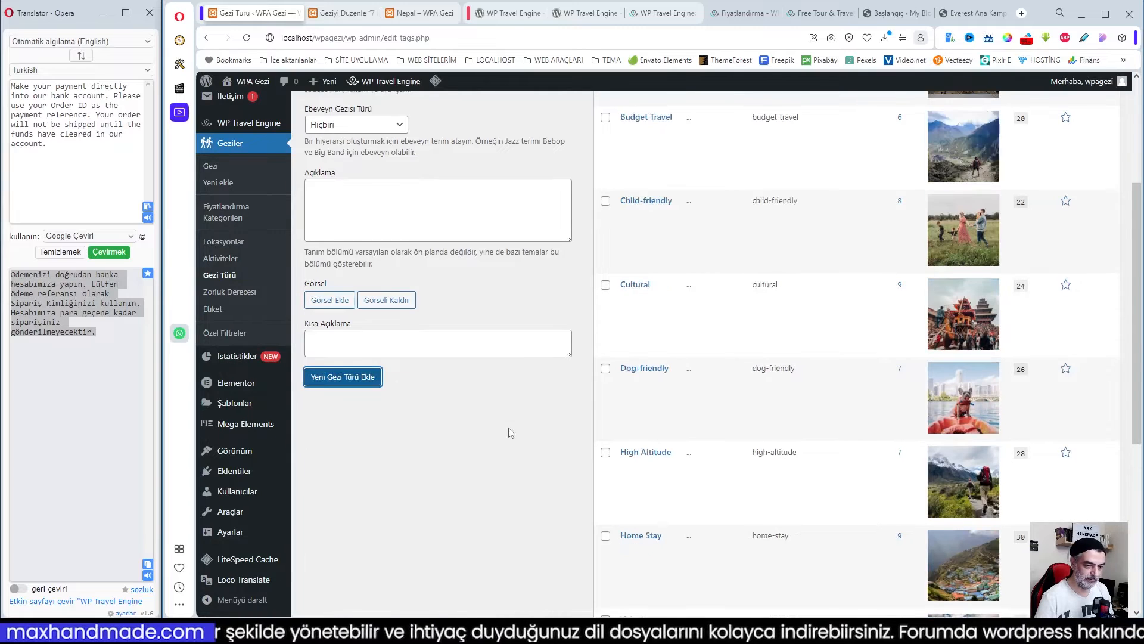
# - Examine the difficulty levels with their descriptions, and open the trip tags list
pyautogui.click(238, 297)
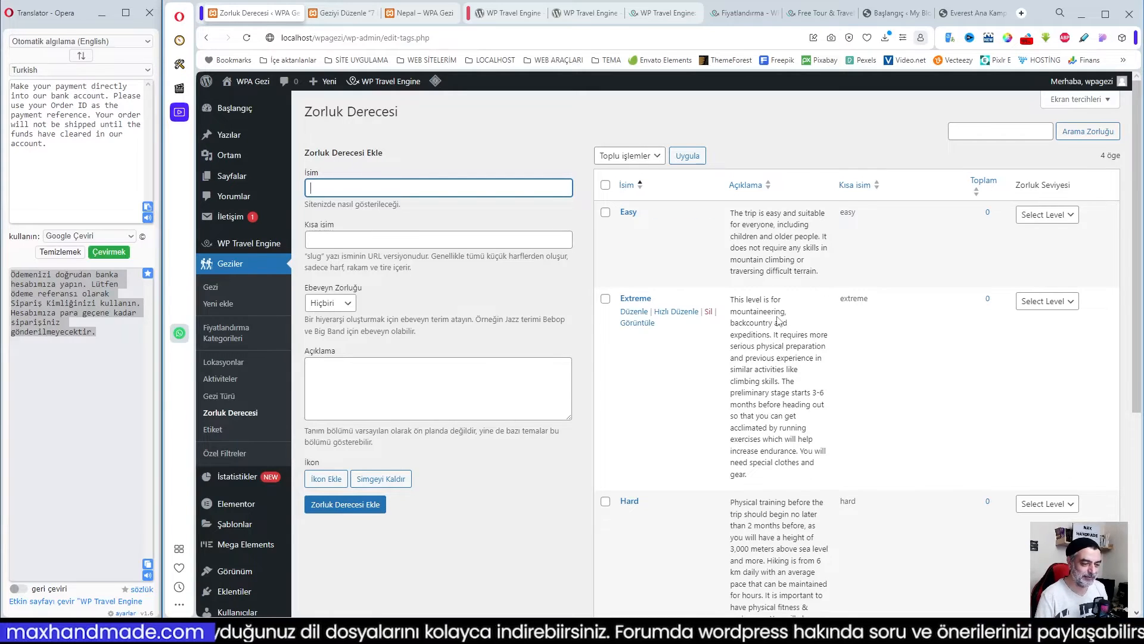
pyautogui.scroll(-5, 777, 322)
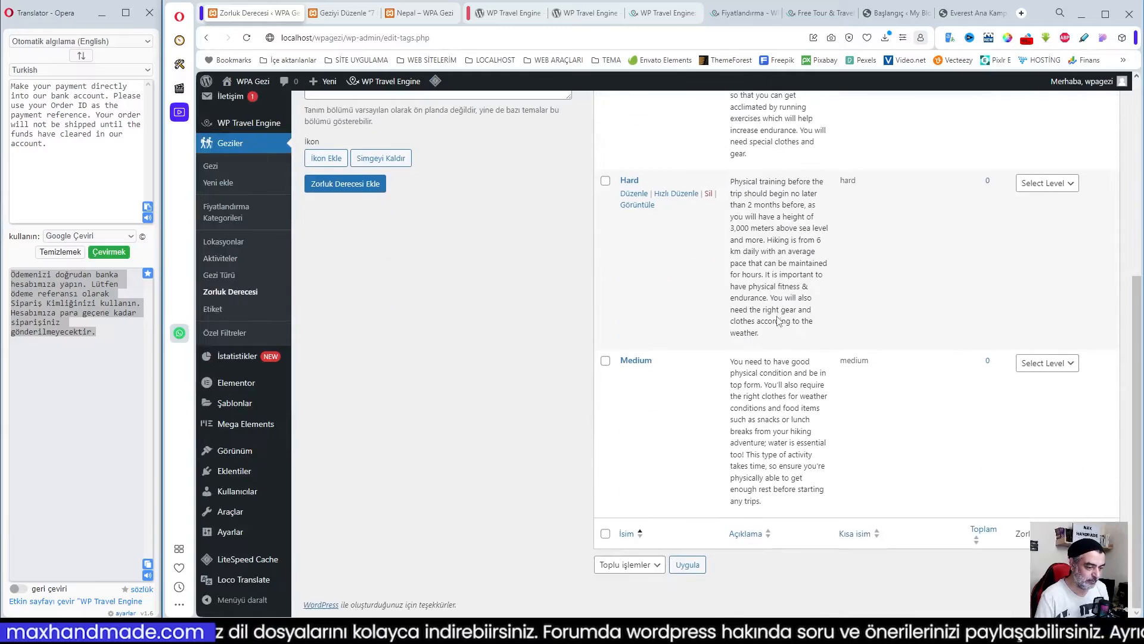
pyautogui.scroll(5, 778, 319)
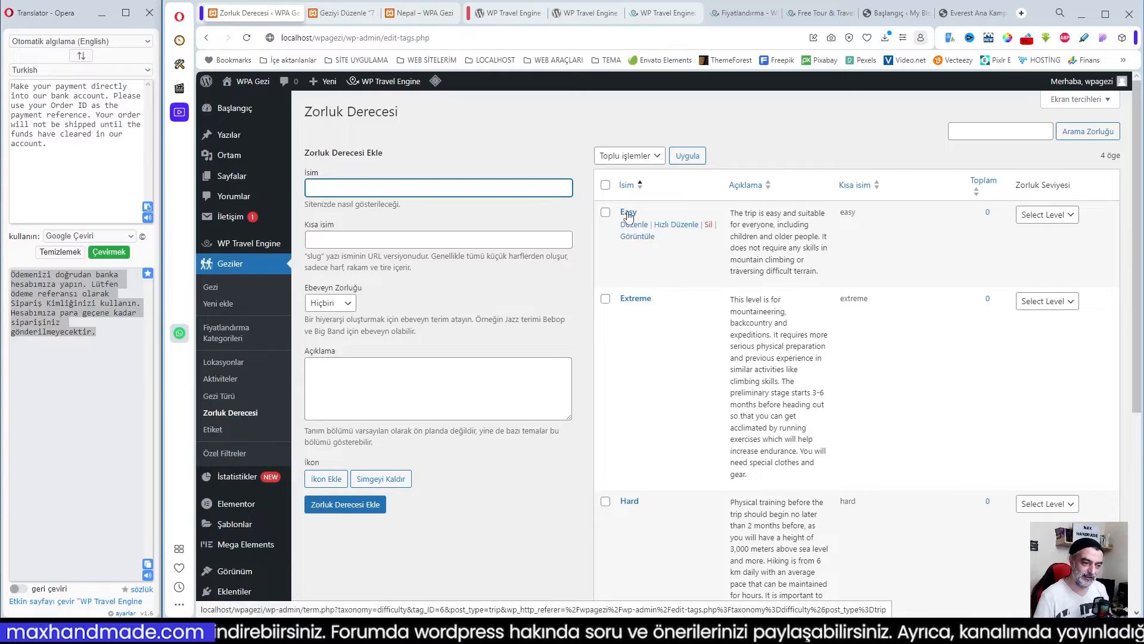
pyautogui.scroll(-2, 655, 324)
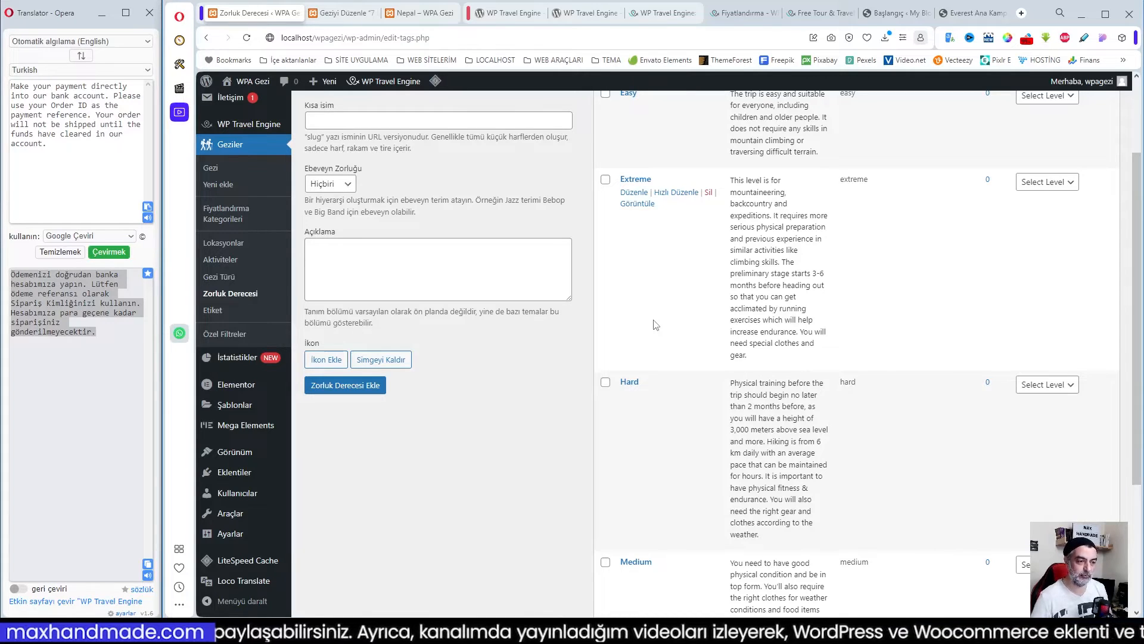
pyautogui.scroll(2, 691, 391)
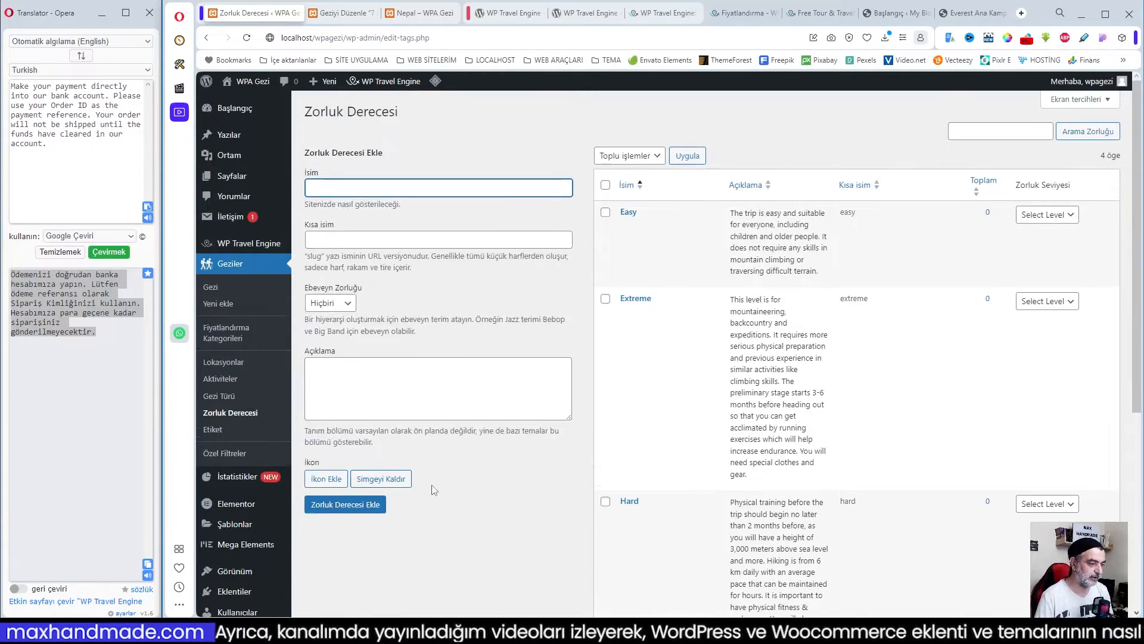
pyautogui.click(227, 442)
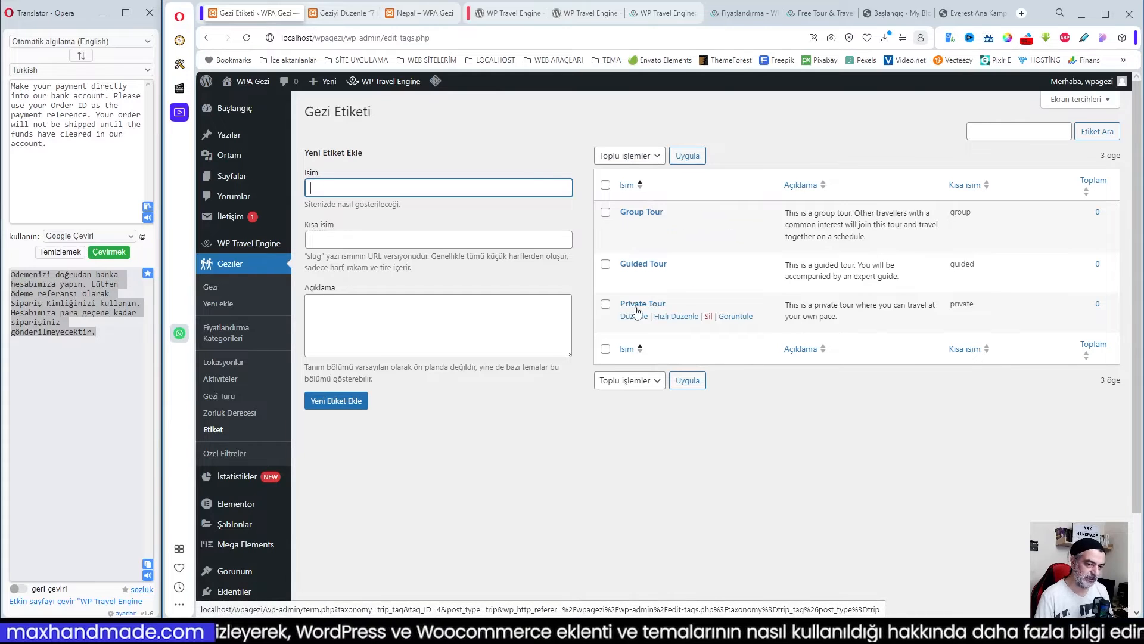
# - Create a hierarchical custom filter labelled Rehberlik Hizmeti with the slug Rehberlik, shown in filters, and open its category page
pyautogui.click(224, 453)
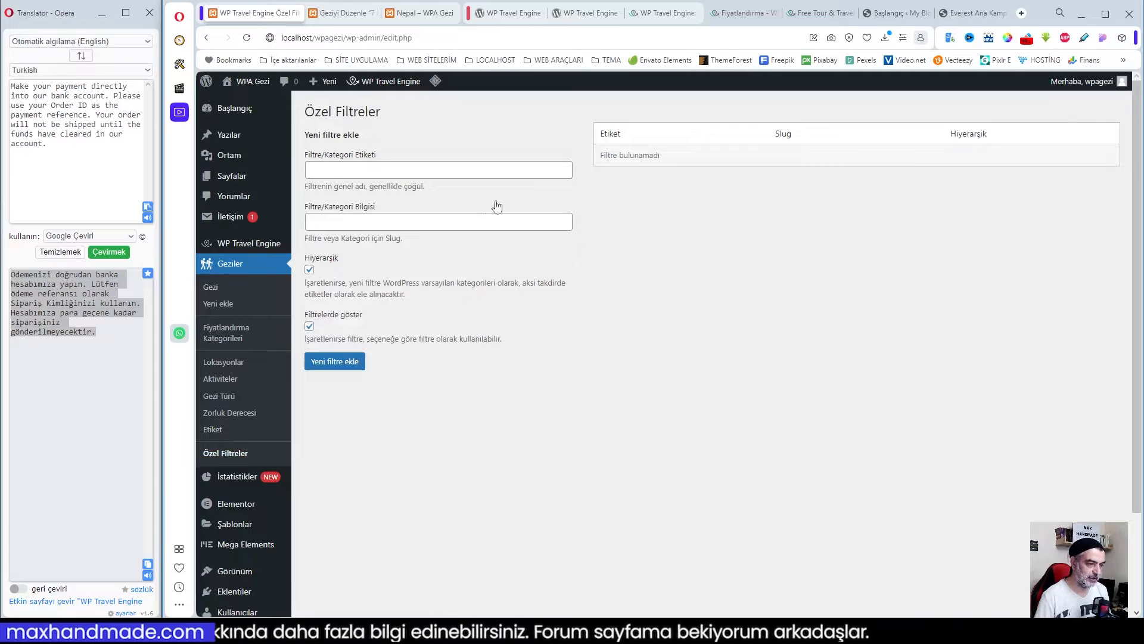
pyautogui.click(343, 172)
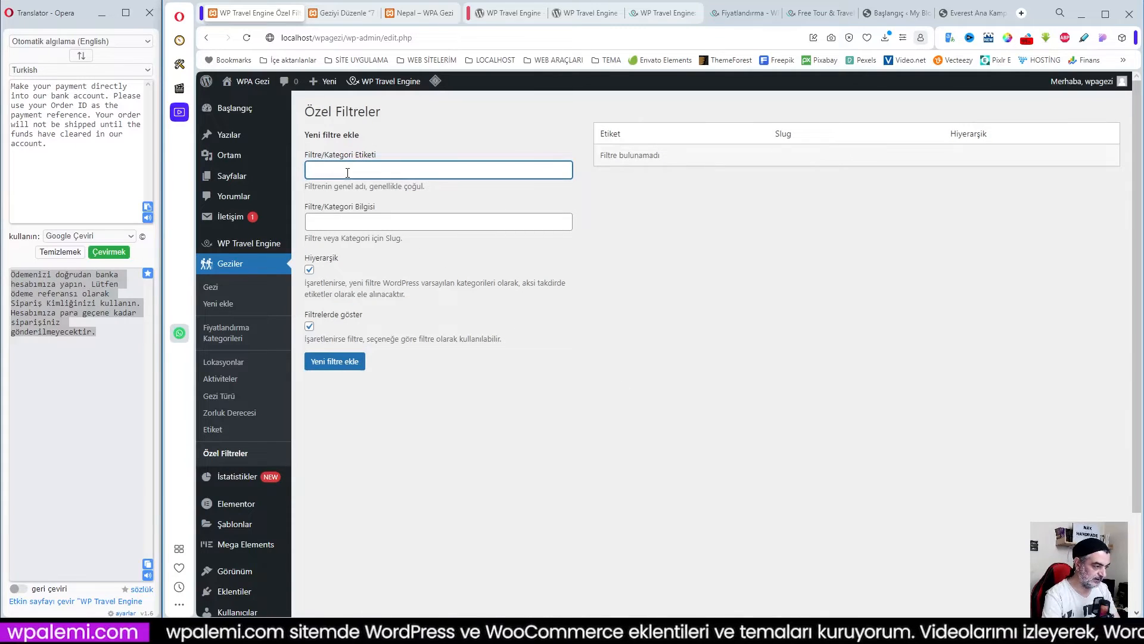
pyautogui.write('Rehberlik Hizmeti')
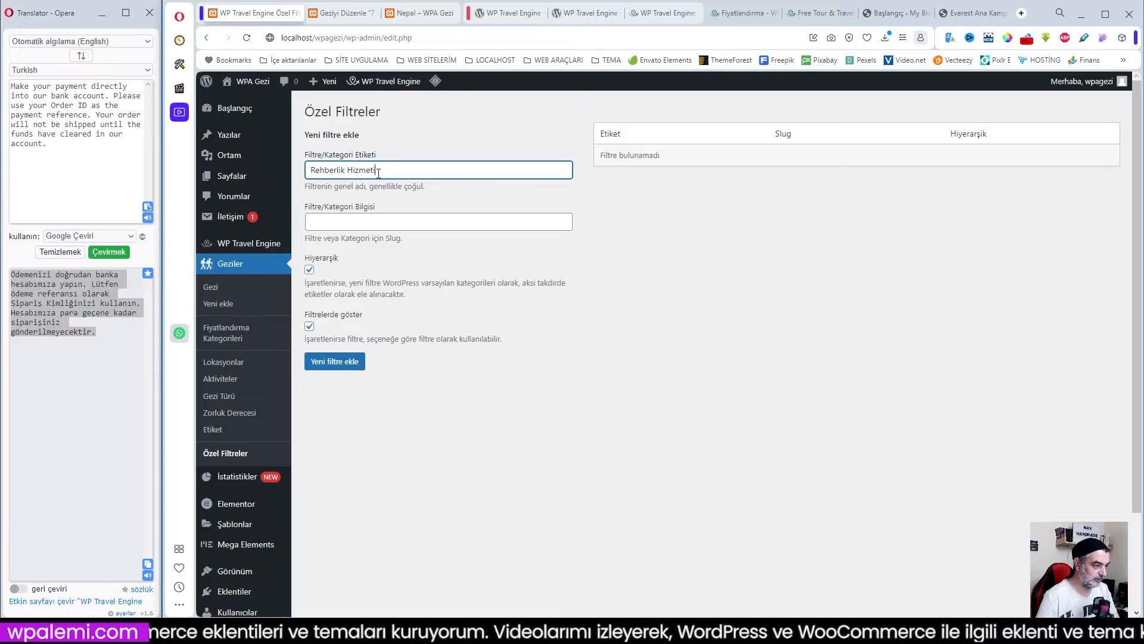
pyautogui.click(356, 223)
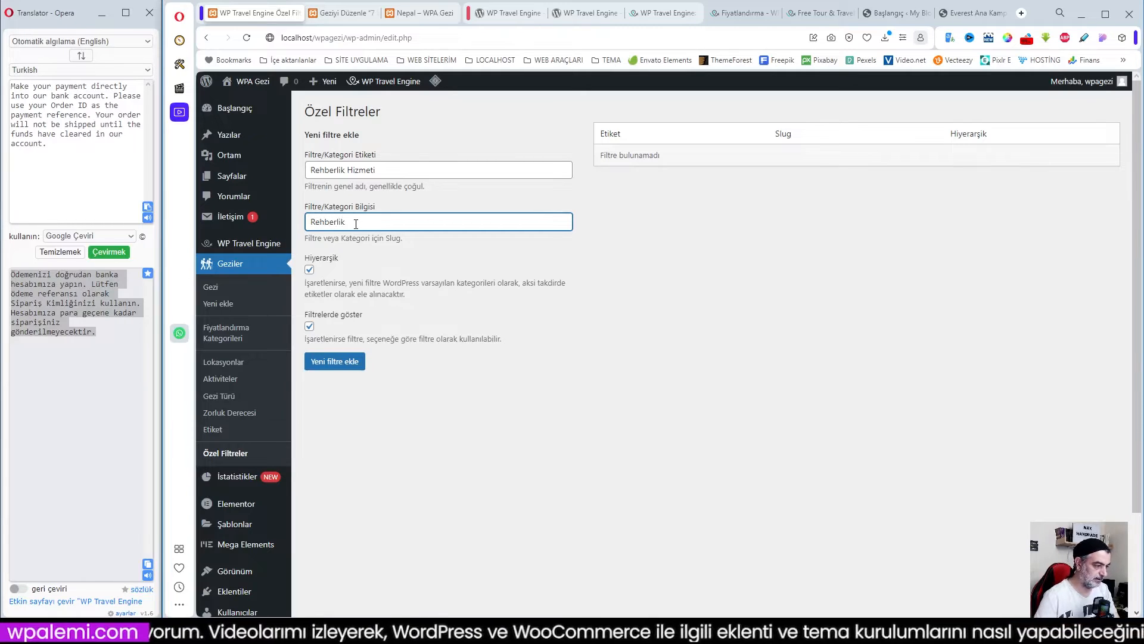
pyautogui.click(331, 363)
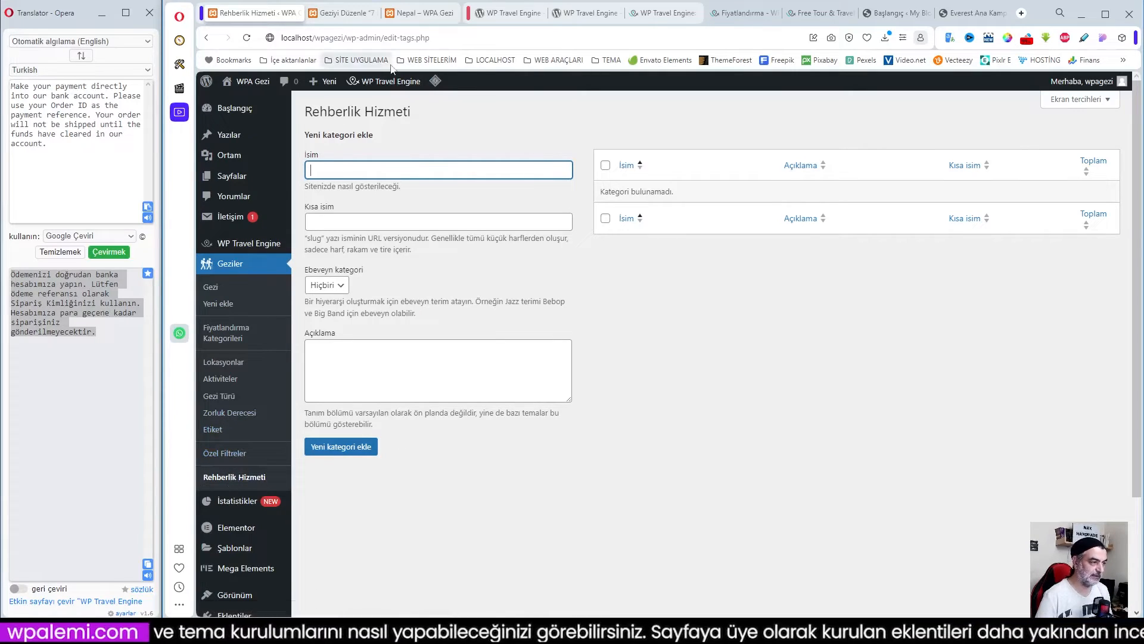
# - Reload the Nepal destination page and check its criteria for the Rehberlik Hizmeti filter, returning to the filter's category page
pyautogui.click(421, 15)
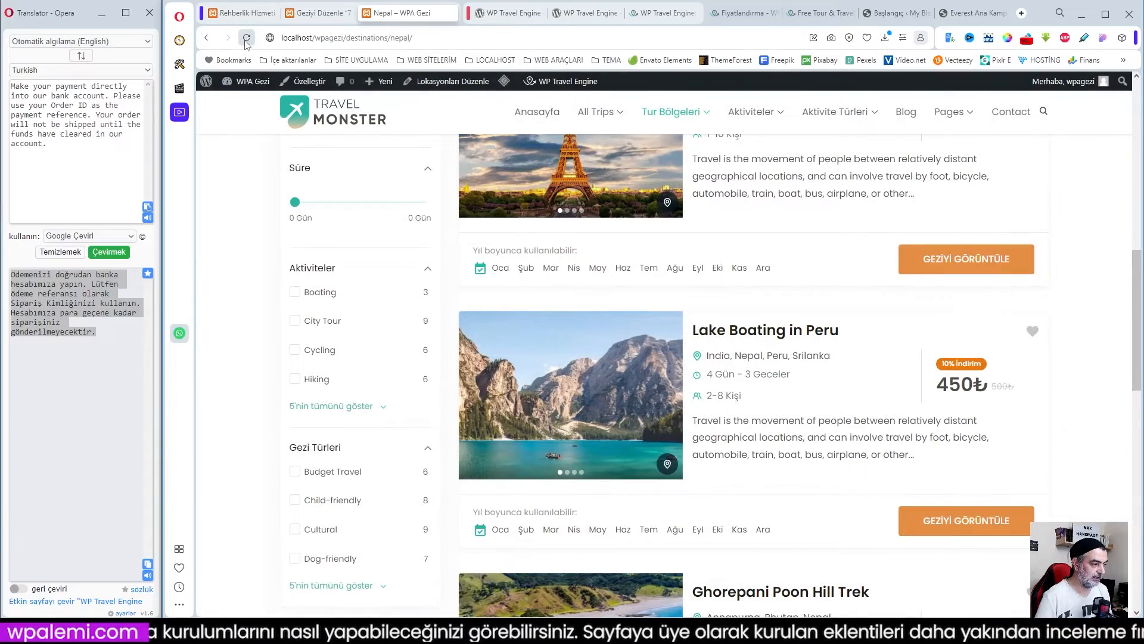
pyautogui.click(247, 38)
pyautogui.scroll(9, 399, 387)
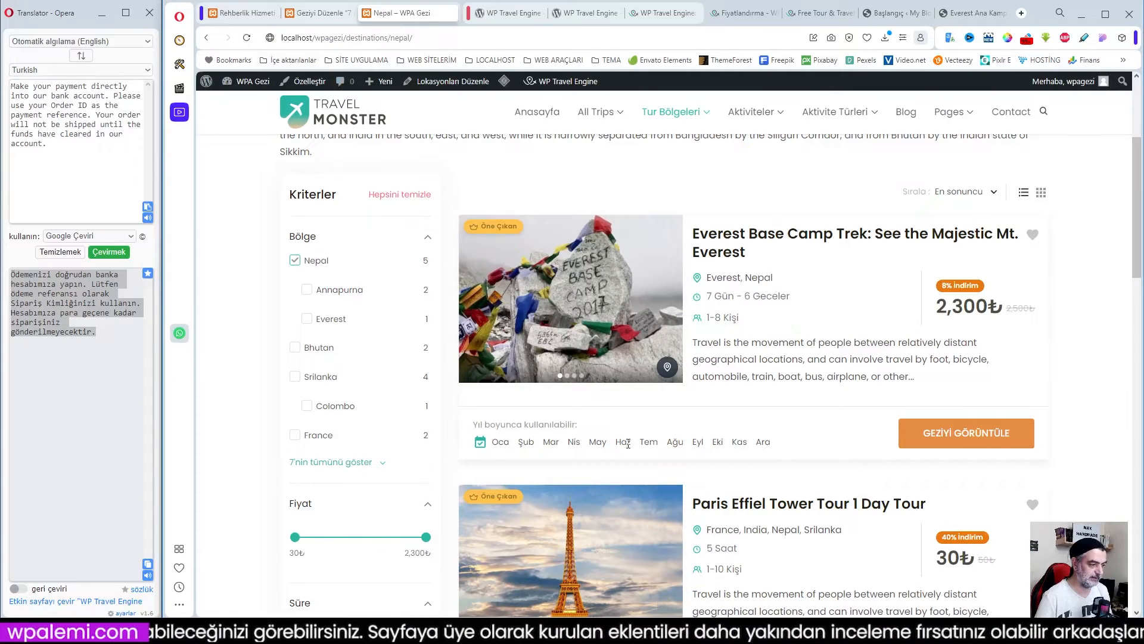
pyautogui.click(244, 12)
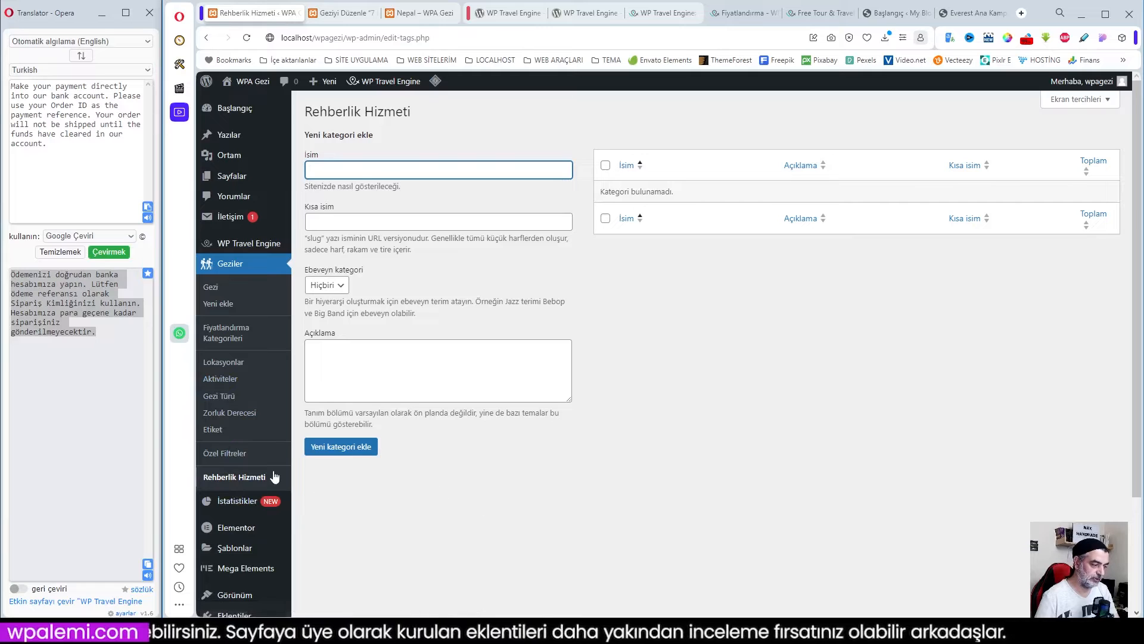
# - Reload the Philippines trip in its editor and check the sidebar's taxonomy sections for the Rehberlik Hizmeti filter
pyautogui.click(343, 13)
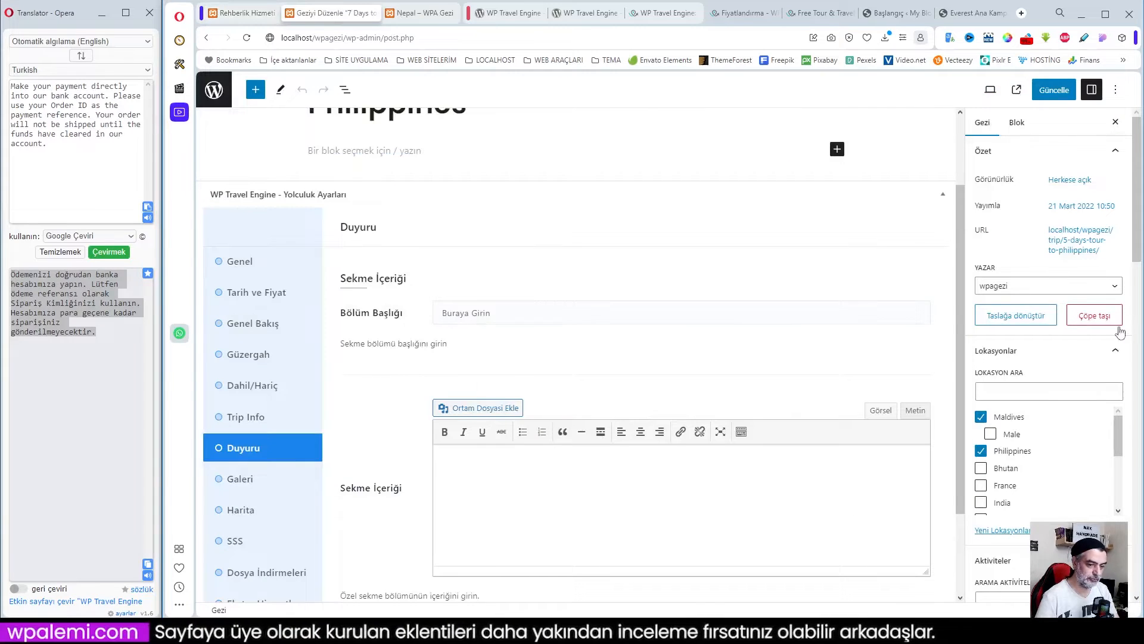
pyautogui.scroll(-5, 1067, 448)
pyautogui.scroll(-12, 1094, 512)
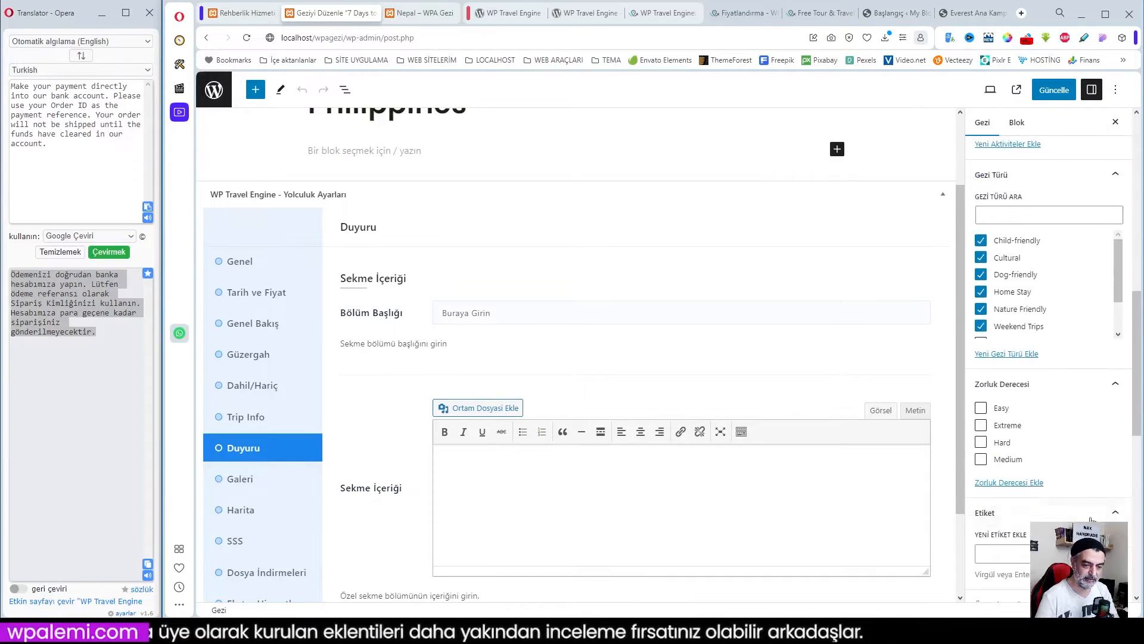
pyautogui.scroll(5, 1094, 511)
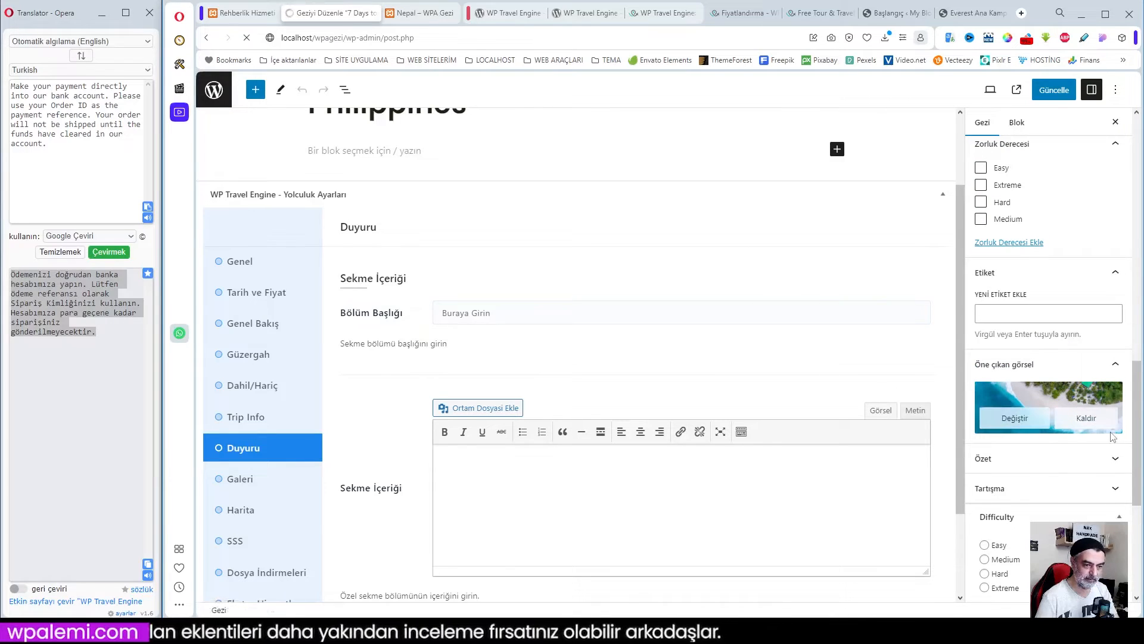
pyautogui.scroll(-5, 1074, 423)
pyautogui.scroll(-1, 1074, 423)
pyautogui.scroll(-6, 1074, 423)
pyautogui.scroll(-3, 1110, 431)
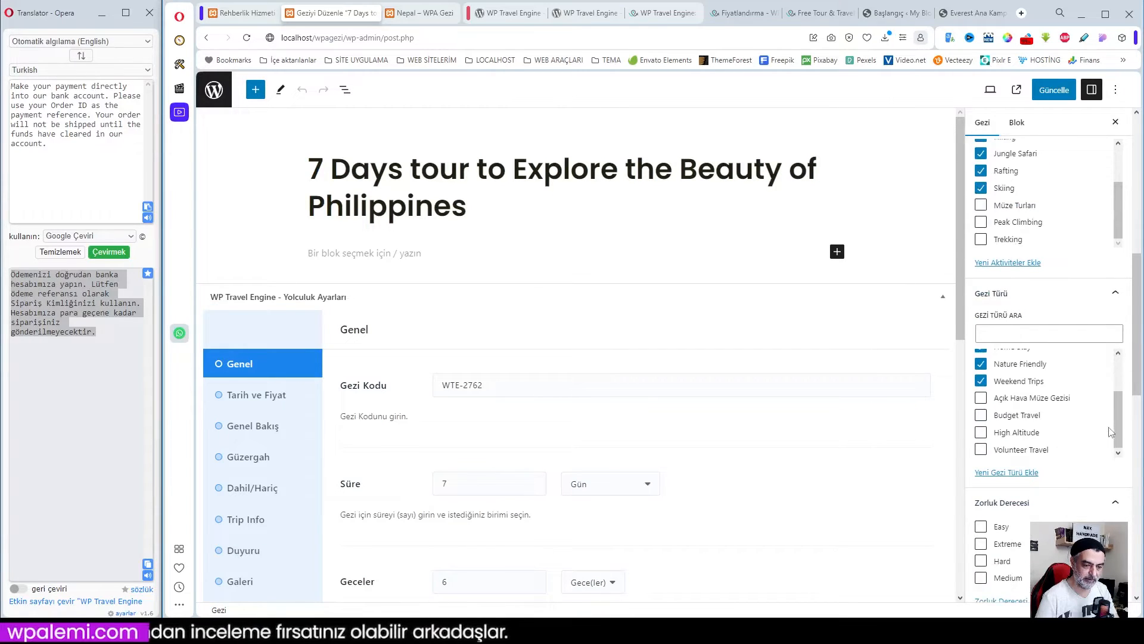
pyautogui.scroll(-4, 1114, 444)
pyautogui.click(1115, 485)
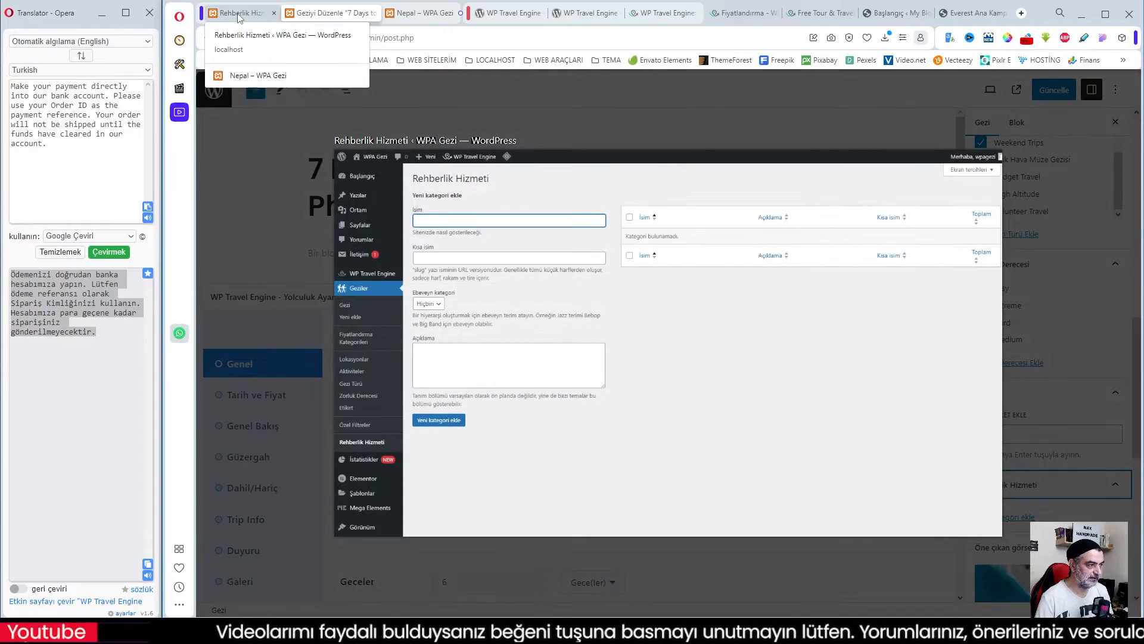
# - Add two categories named Rehberli and Rehbersiz to the Rehberlik Hizmeti filter
pyautogui.click(240, 16)
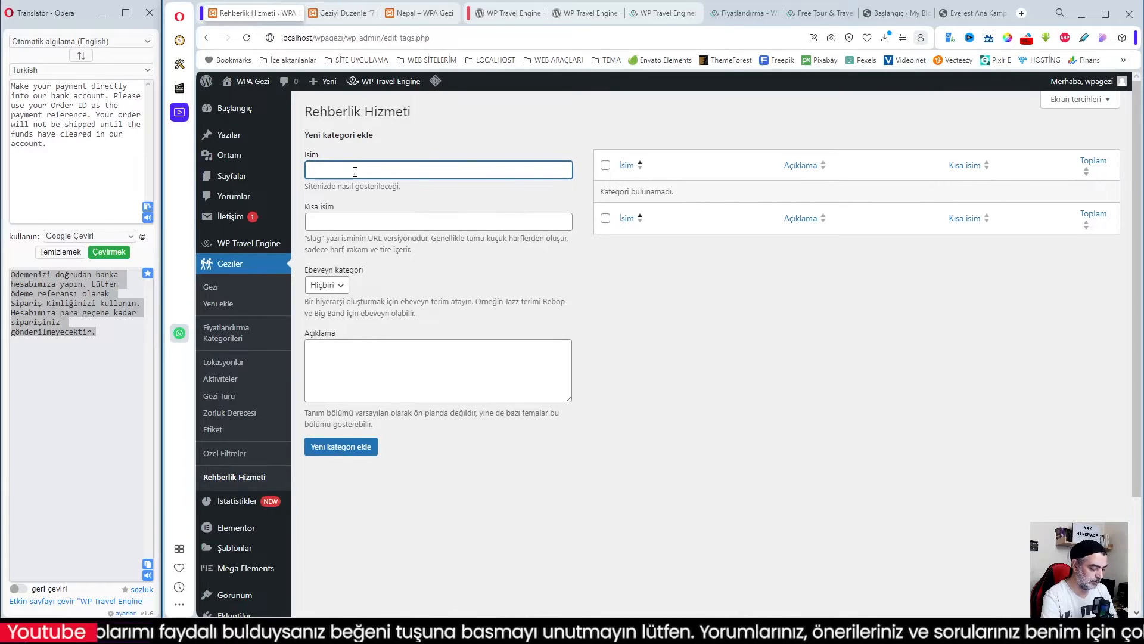
pyautogui.write('Re')
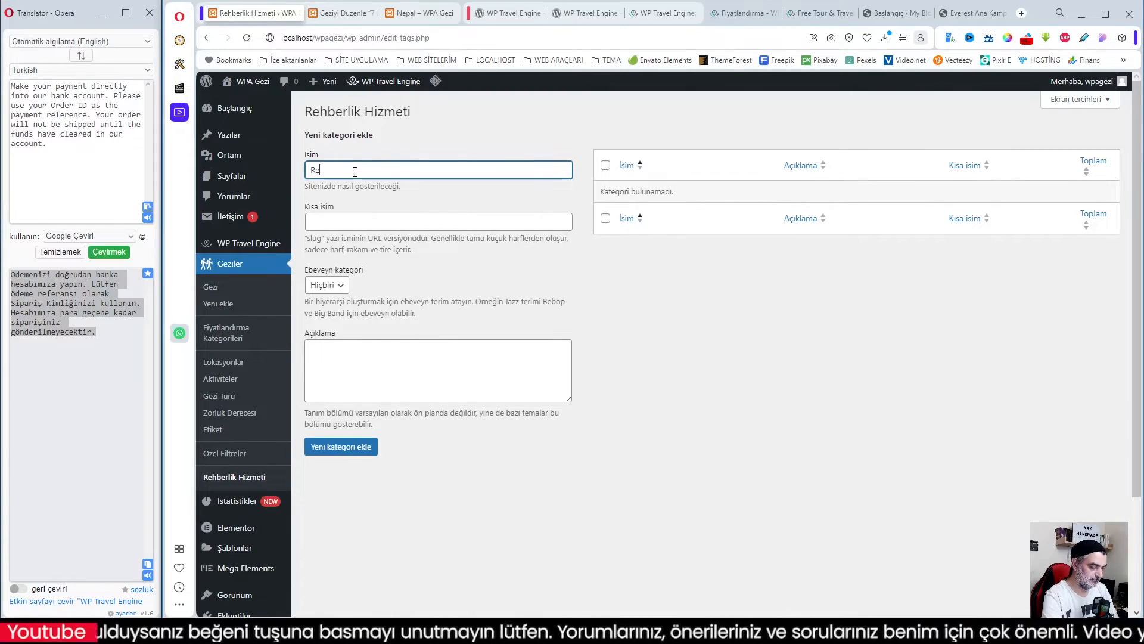
pyautogui.write('hberli')
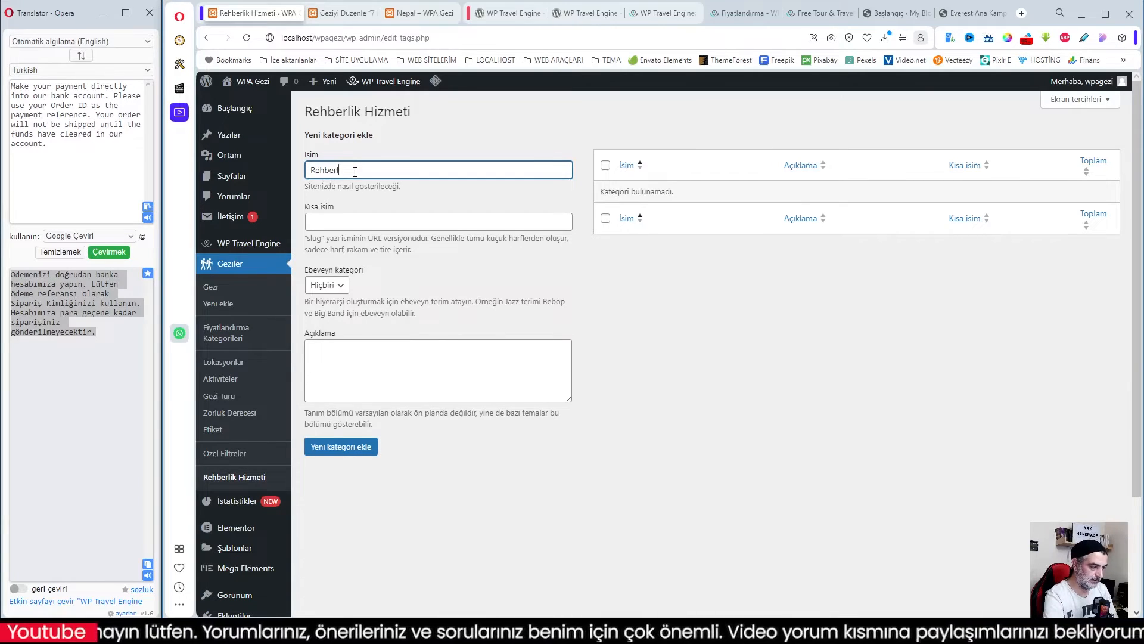
pyautogui.click(342, 451)
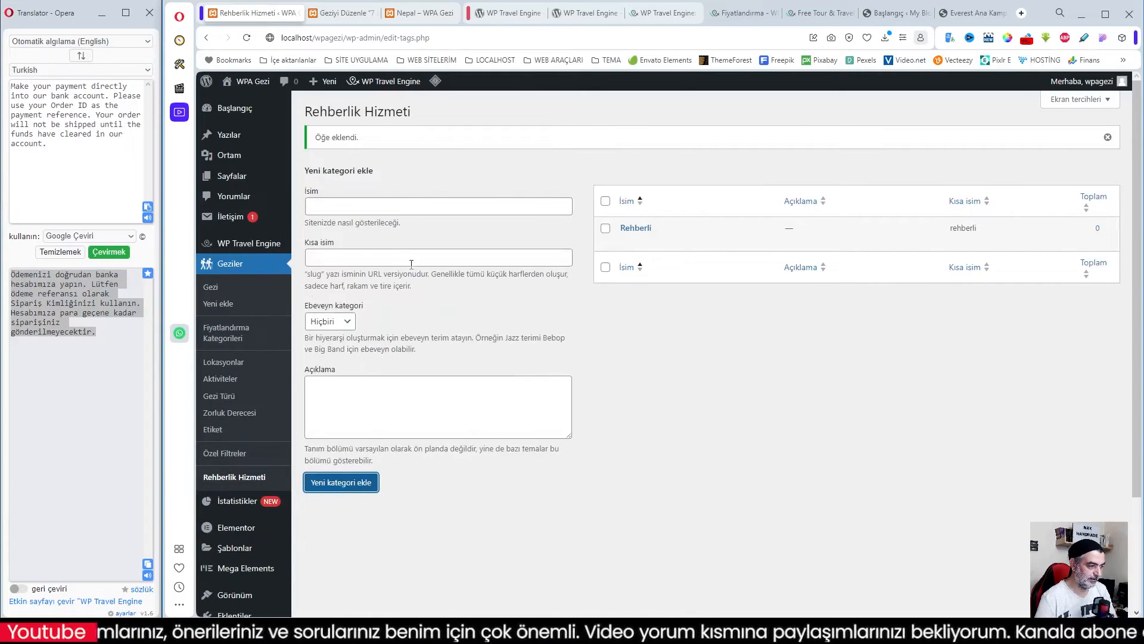
pyautogui.click(334, 206)
pyautogui.write('Rehbersiz')
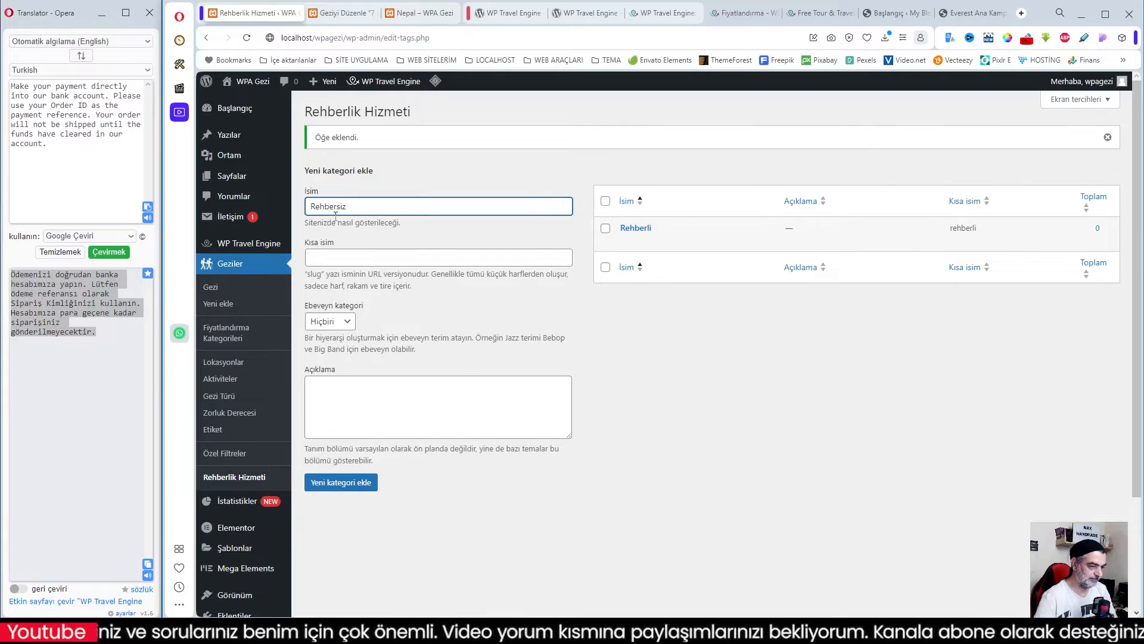
pyautogui.click(348, 490)
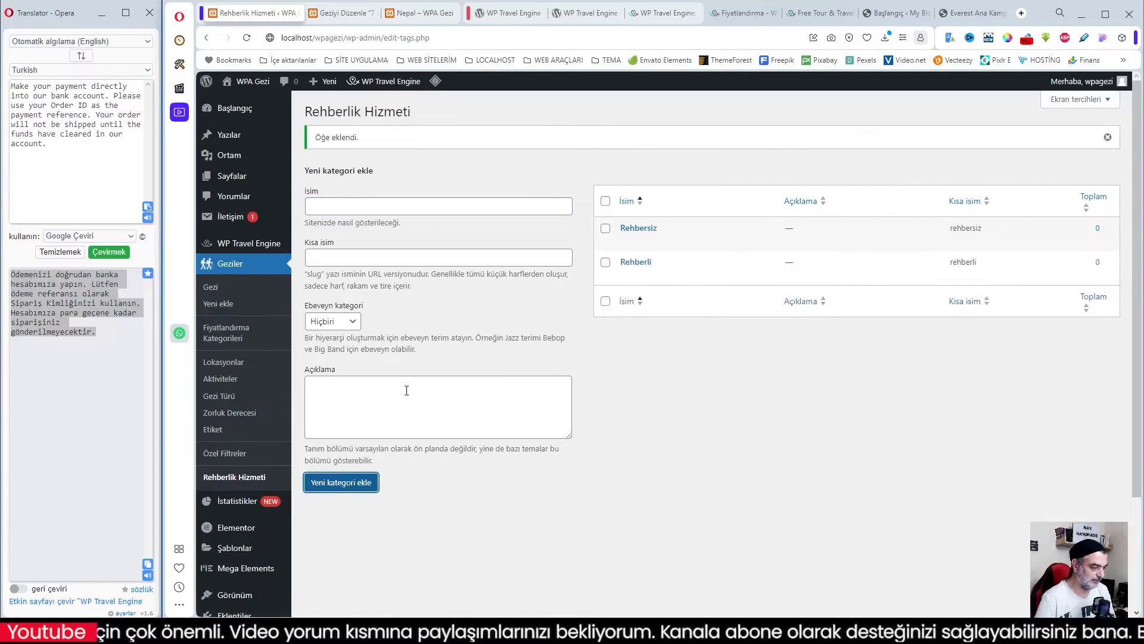
# - Reload the Philippines trip's editor and select Rehbersiz as its only Rehberlik Hizmeti category
pyautogui.click(410, 12)
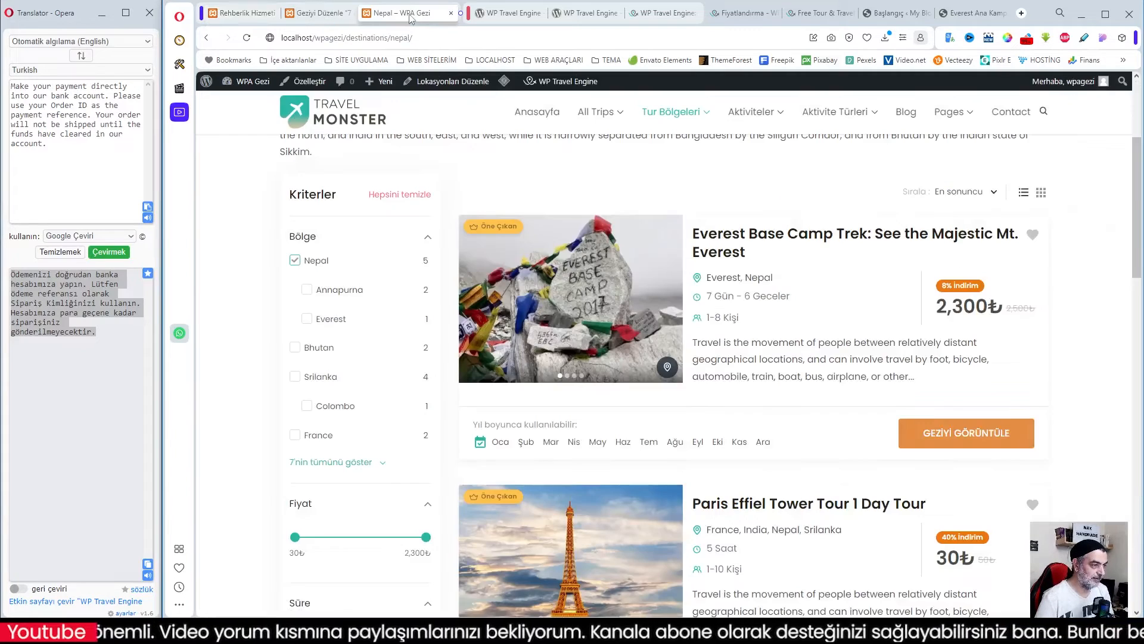
pyautogui.click(324, 13)
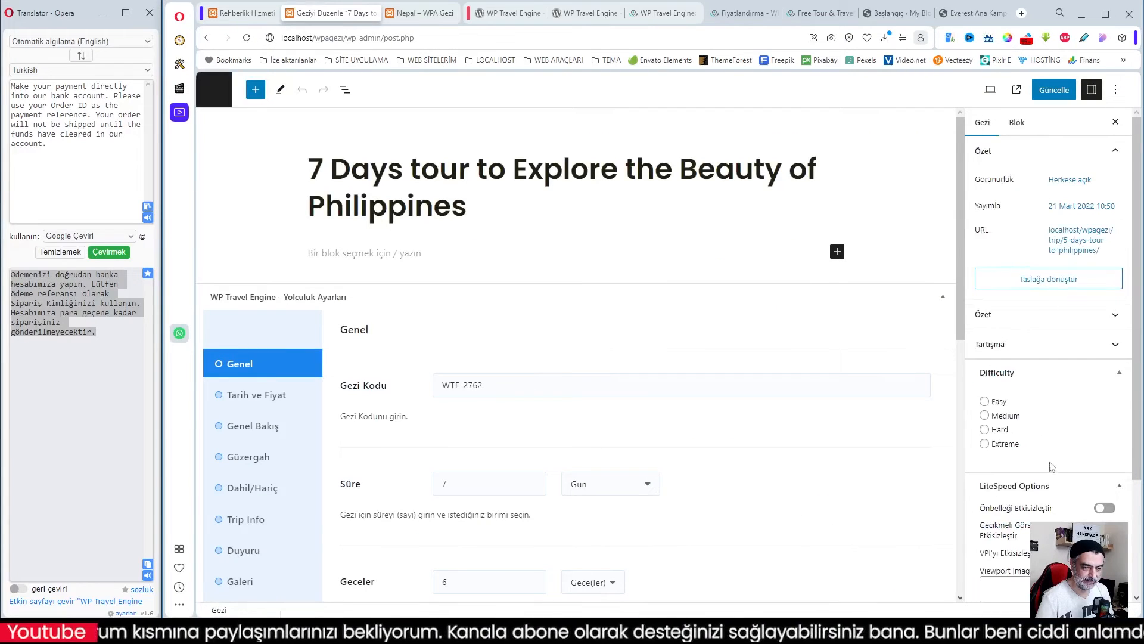
pyautogui.scroll(-2, 1120, 495)
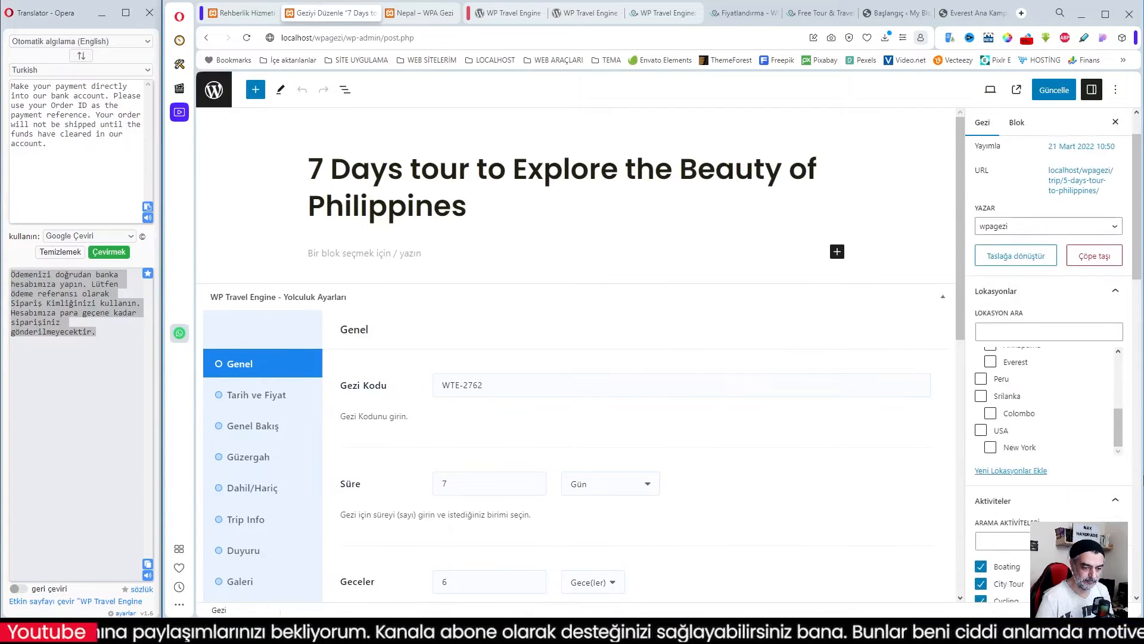
pyautogui.scroll(-8, 1126, 509)
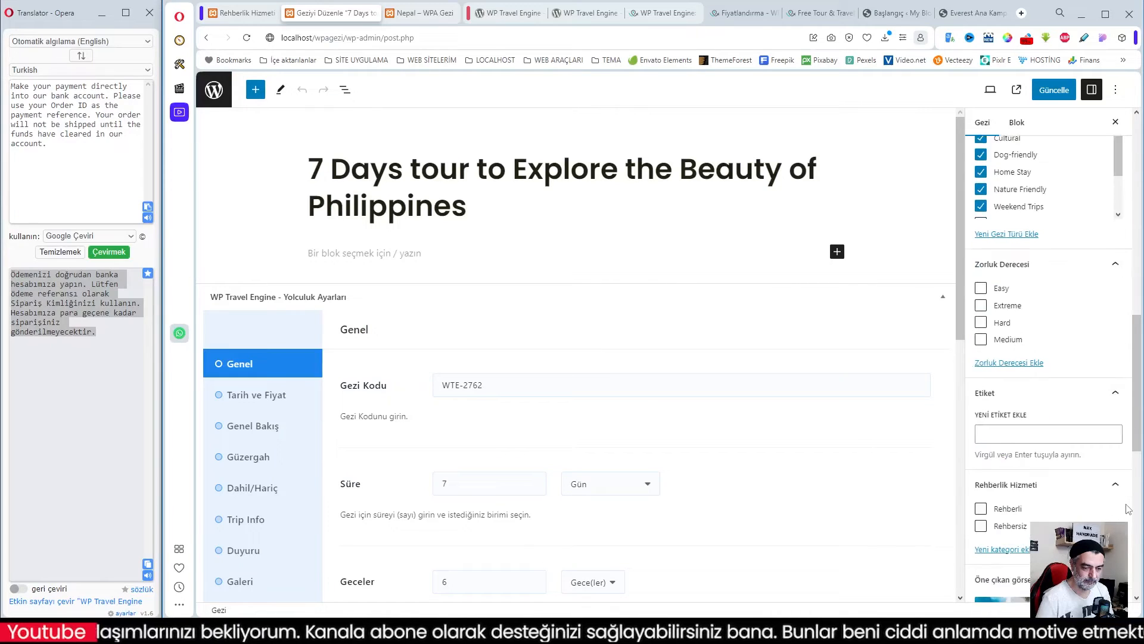
pyautogui.scroll(-1, 1128, 508)
pyautogui.click(980, 450)
pyautogui.click(982, 470)
pyautogui.click(982, 451)
pyautogui.click(982, 452)
pyautogui.click(981, 466)
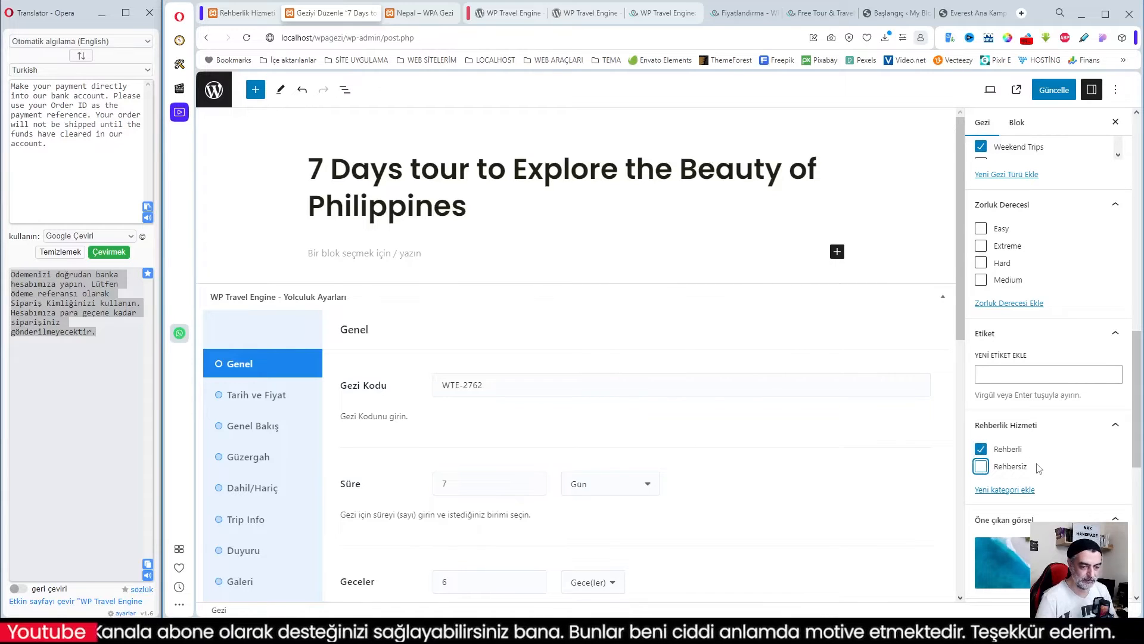
pyautogui.click(982, 467)
pyautogui.click(981, 450)
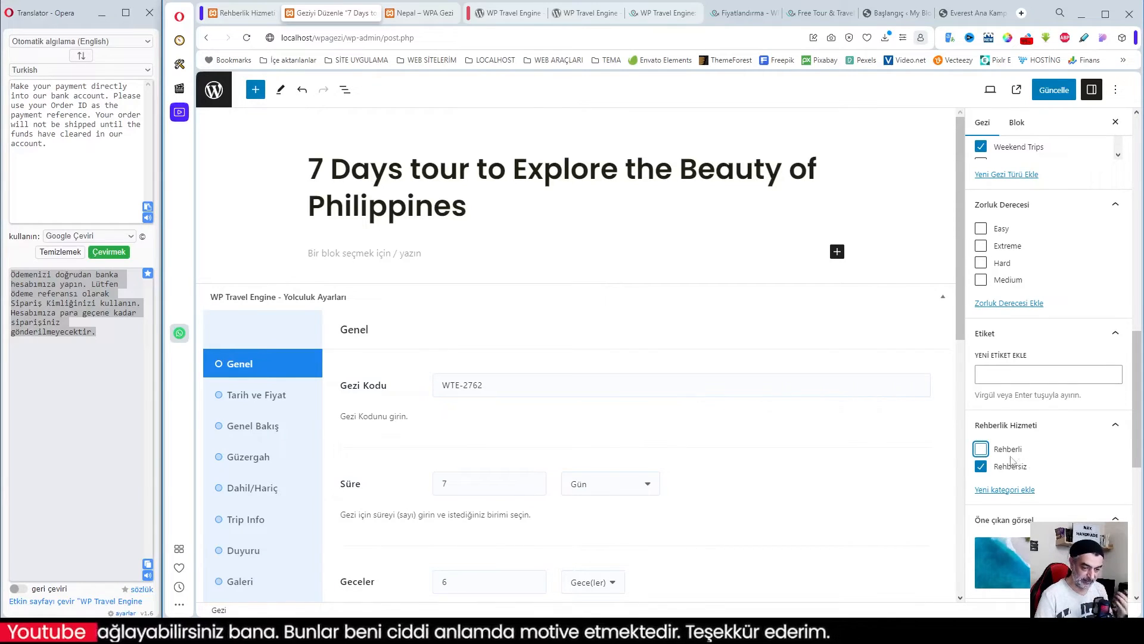
# - Open the Everest Base Camp Trek from the Nepal listing, examine its trip details such as languages, and return to the filter's category page
pyautogui.click(429, 13)
pyautogui.click(700, 292)
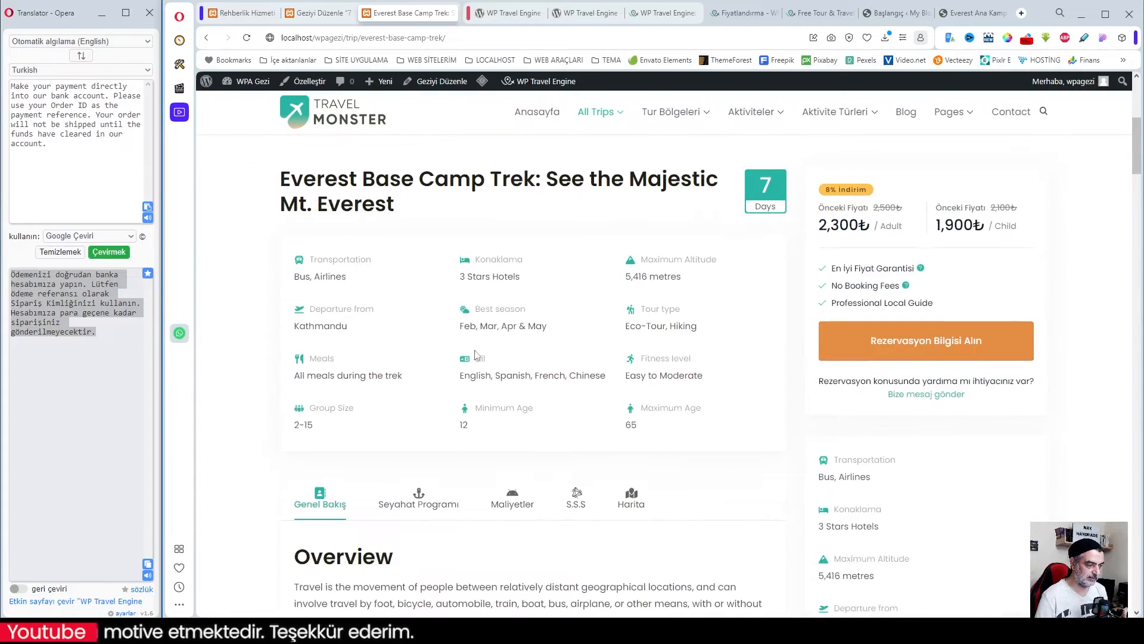
pyautogui.moveTo(492, 379); pyautogui.dragTo(605, 375)
pyautogui.click(525, 363)
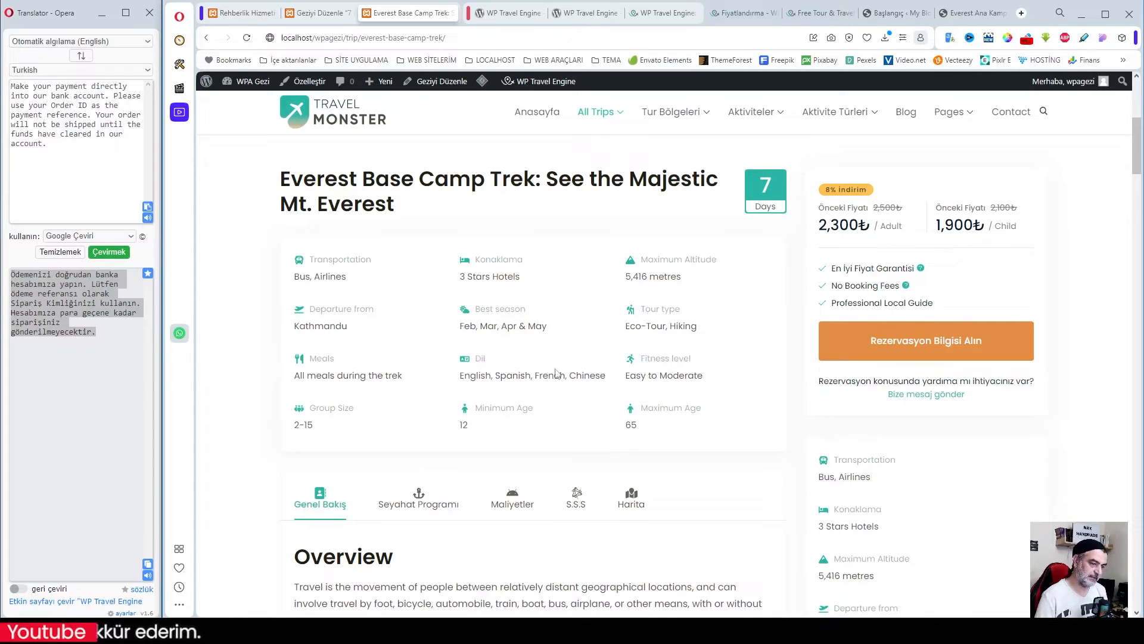
pyautogui.scroll(-3, 545, 394)
pyautogui.scroll(5, 544, 393)
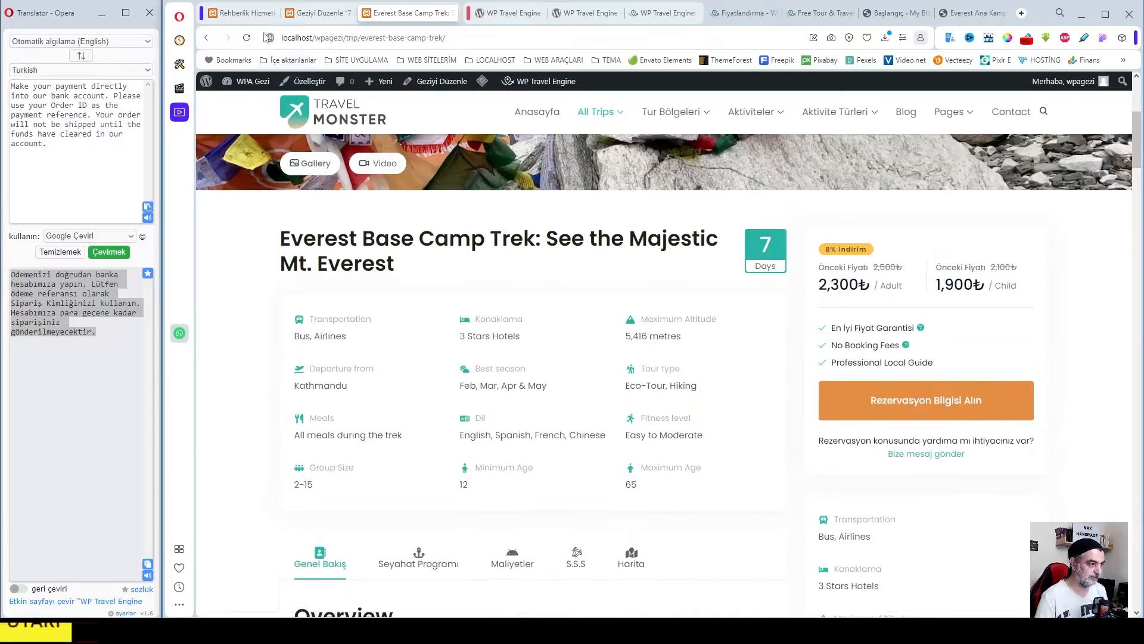
pyautogui.click(245, 13)
pyautogui.click(680, 404)
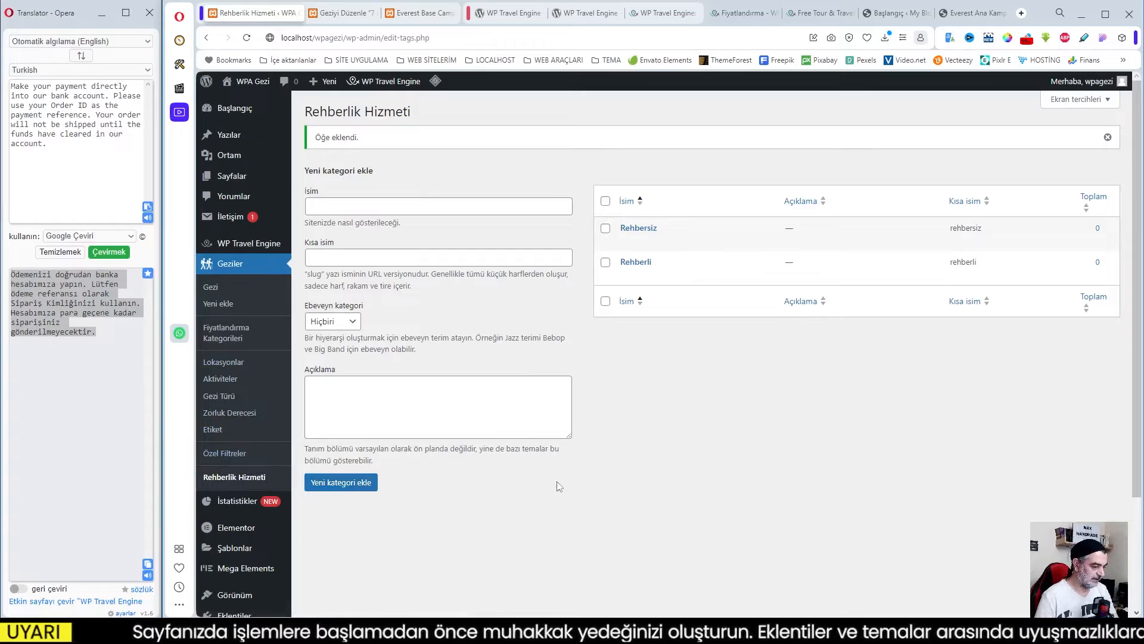
pyautogui.scroll(-2, 232, 497)
pyautogui.scroll(2, 238, 486)
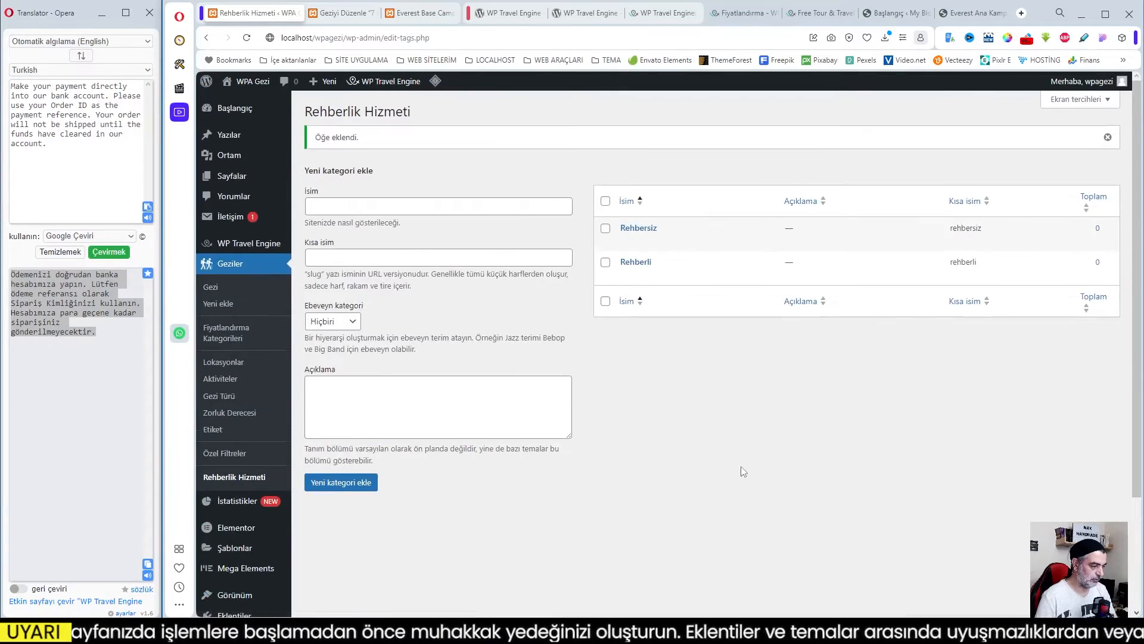
# - Rename the Adult pricing category to Yetişkin, clear its slug, save it and return to the pricing categories
pyautogui.click(226, 334)
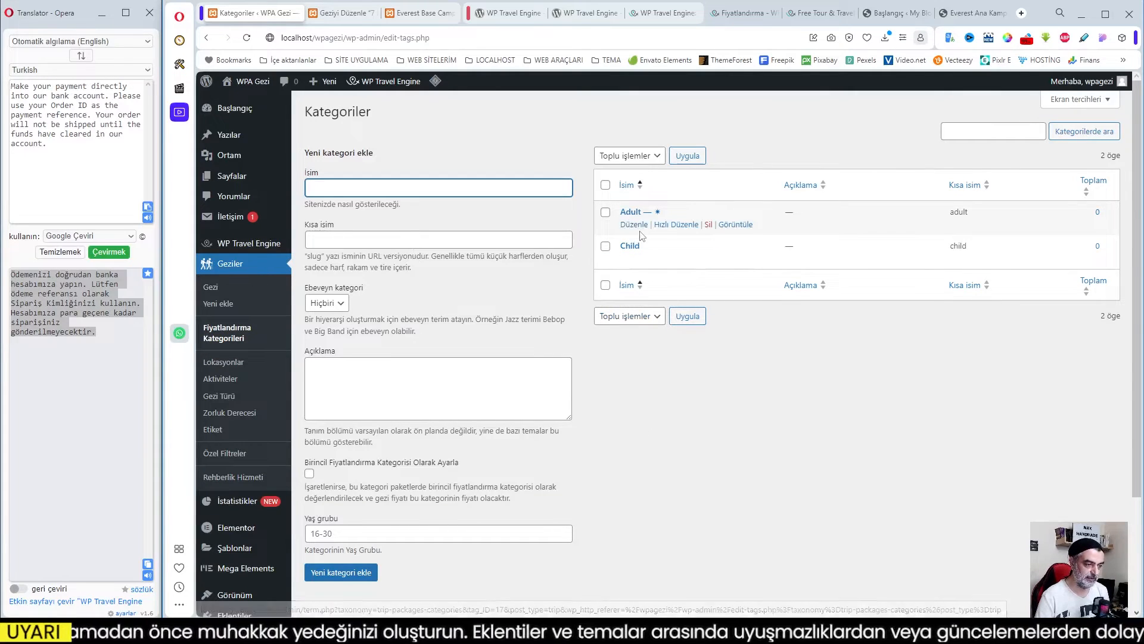
pyautogui.click(634, 225)
pyautogui.moveTo(463, 144); pyautogui.dragTo(405, 142)
pyautogui.write('Yetişkin')
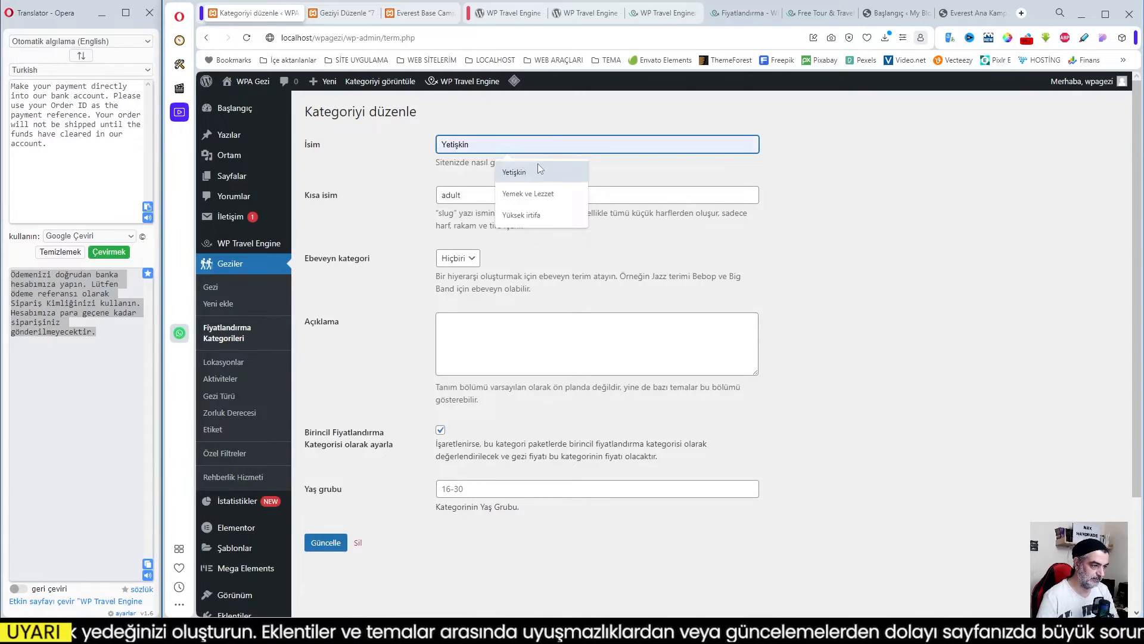
pyautogui.click(530, 170)
pyautogui.press('Tab')
pyautogui.press('BackSpace')
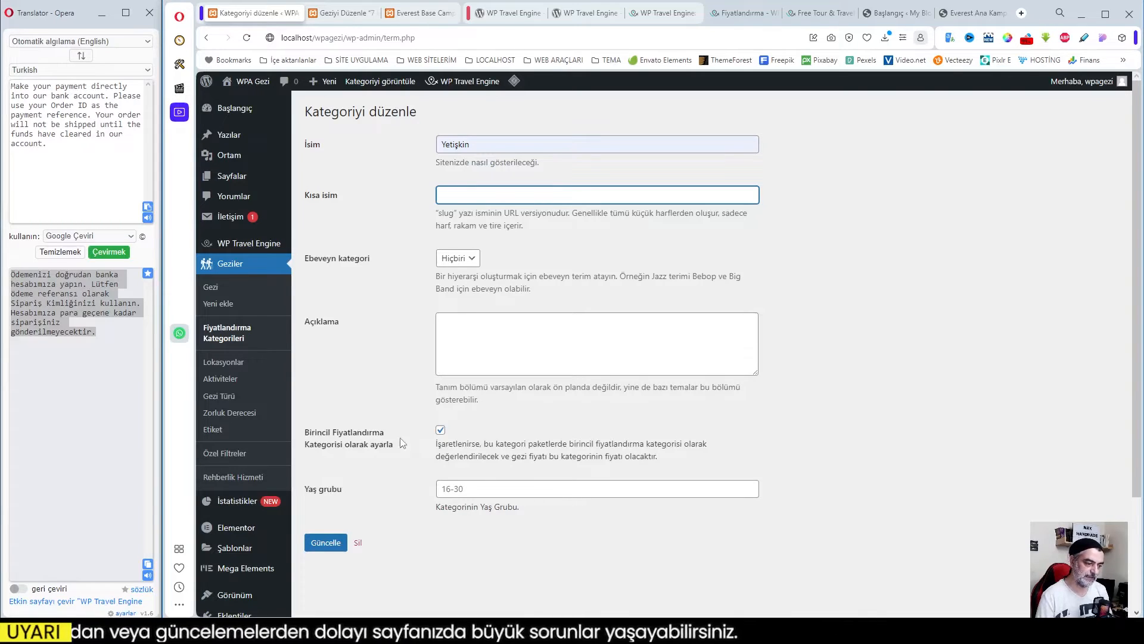
pyautogui.click(344, 543)
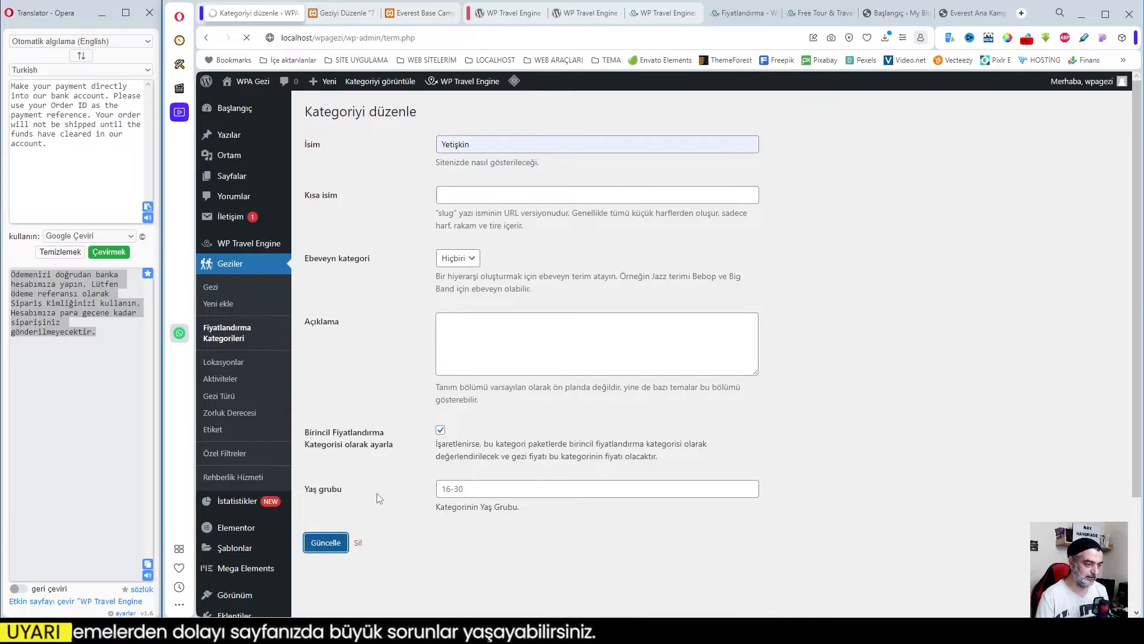
pyautogui.click(340, 157)
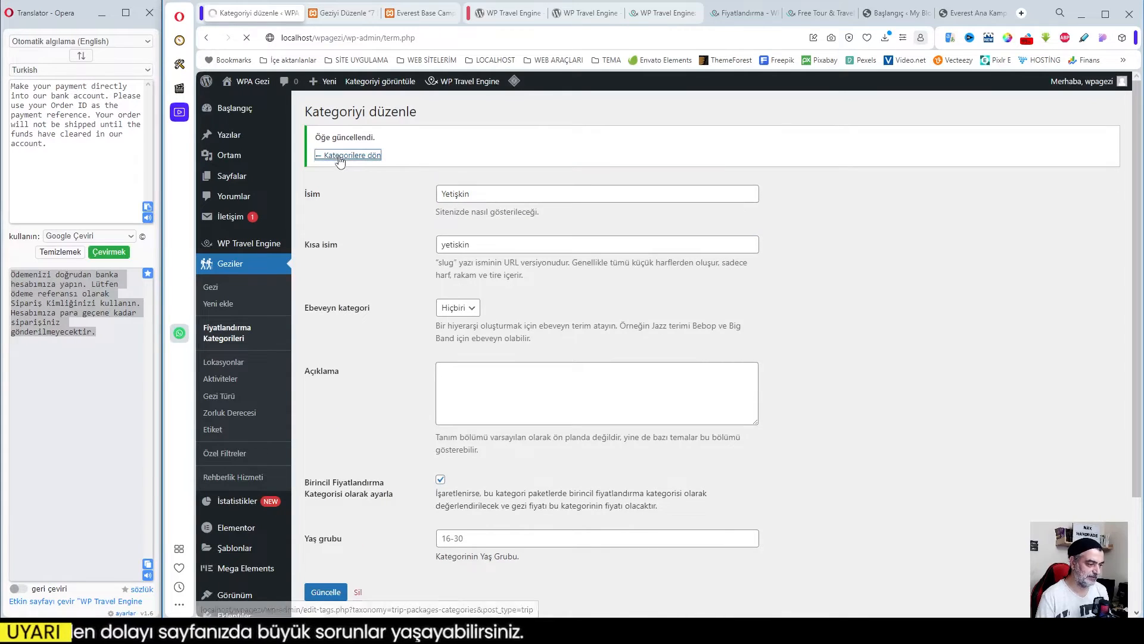
pyautogui.click(607, 213)
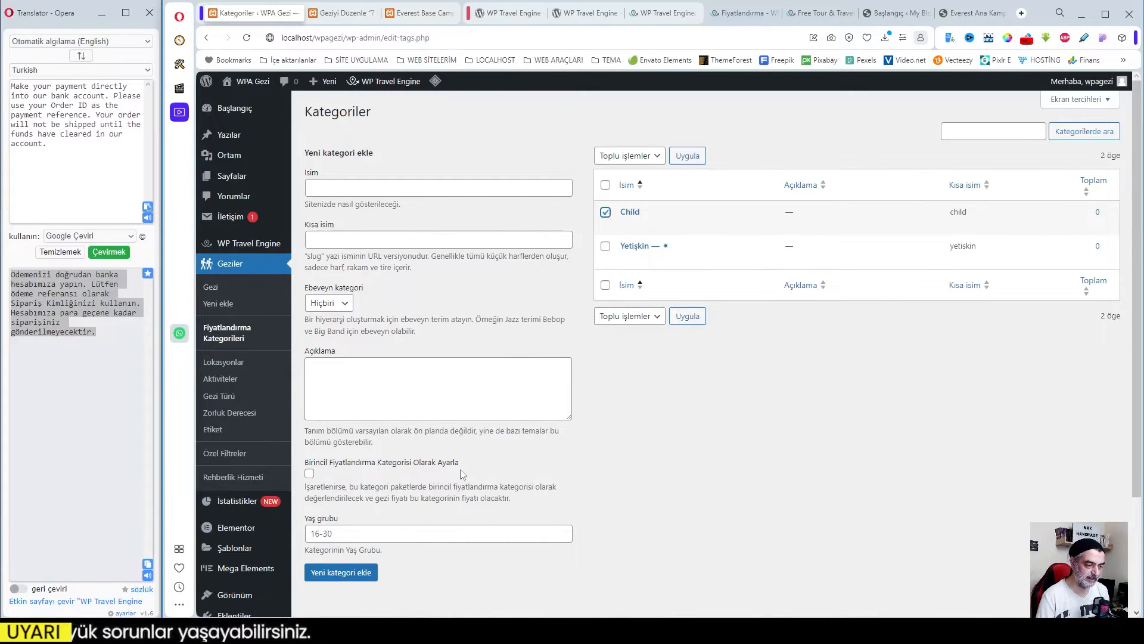
pyautogui.click(309, 473)
pyautogui.click(348, 573)
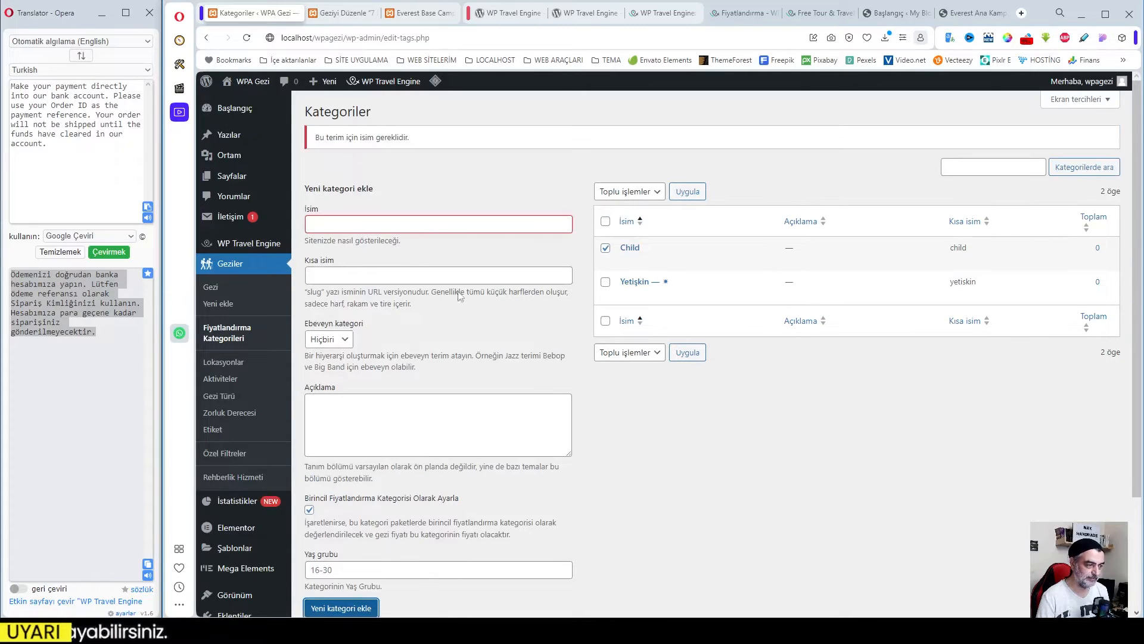
# - Rename the Child pricing category to Çocuk, clear its slug, make it the primary pricing category, save and return to the list
pyautogui.click(629, 262)
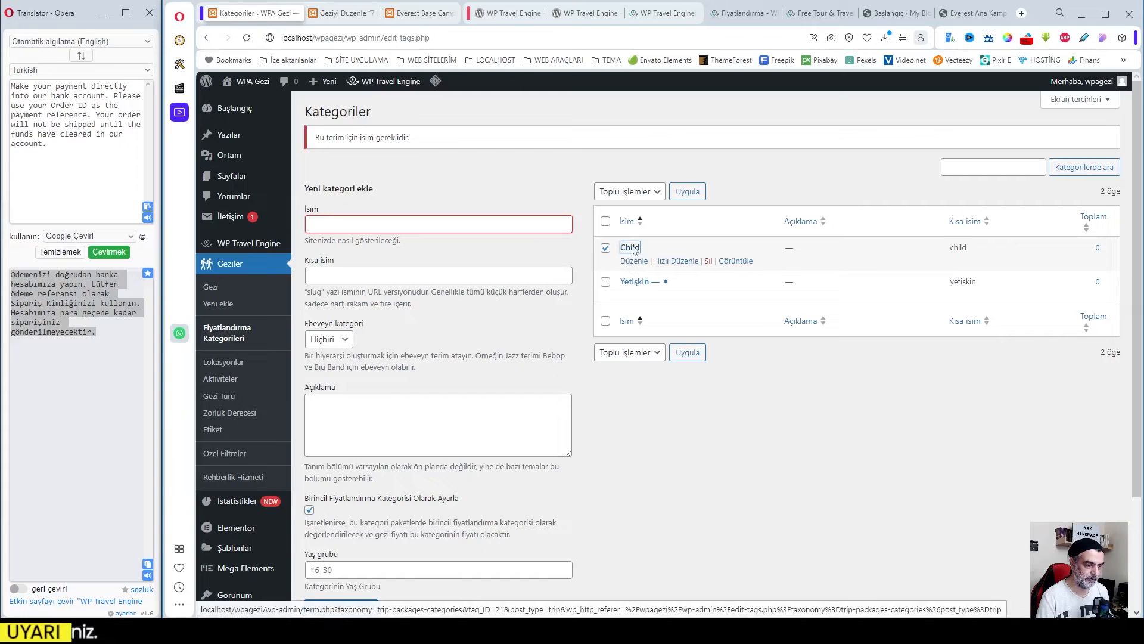
pyautogui.moveTo(482, 147); pyautogui.dragTo(365, 144)
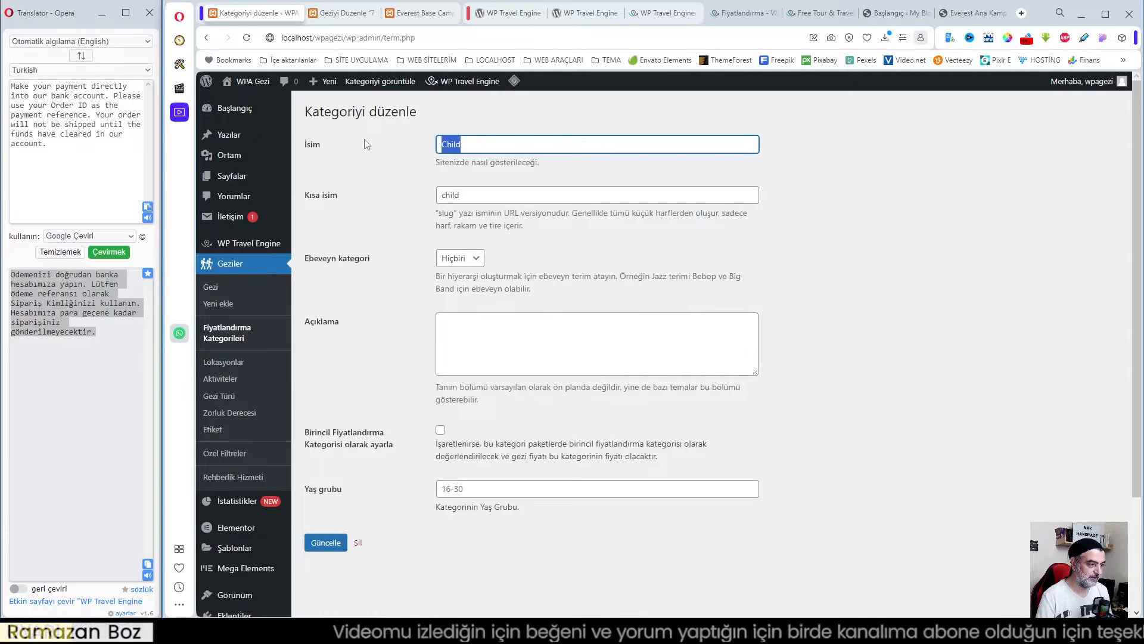
pyautogui.press('BackSpace')
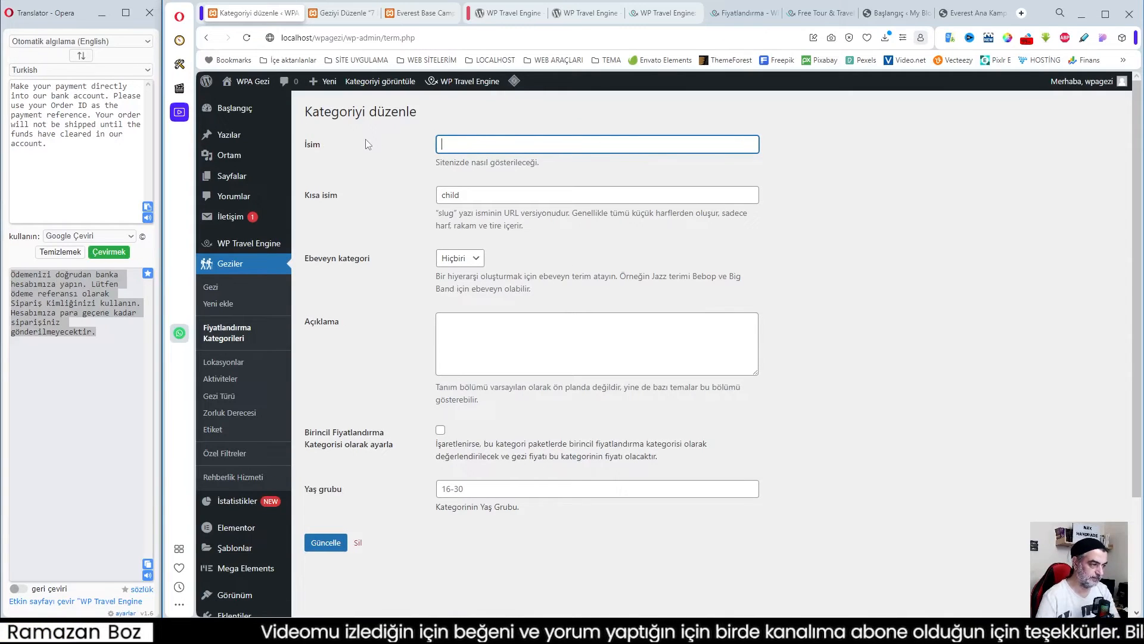
pyautogui.click(441, 144)
pyautogui.click(539, 212)
pyautogui.press('Tab')
pyautogui.press('BackSpace')
pyautogui.click(440, 430)
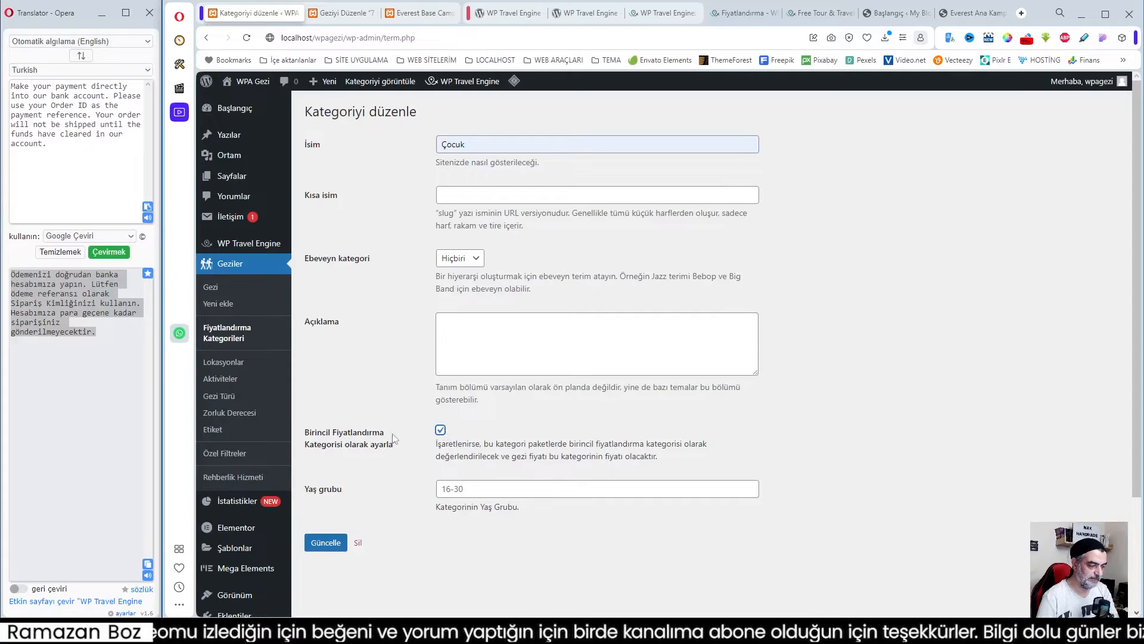
pyautogui.click(332, 544)
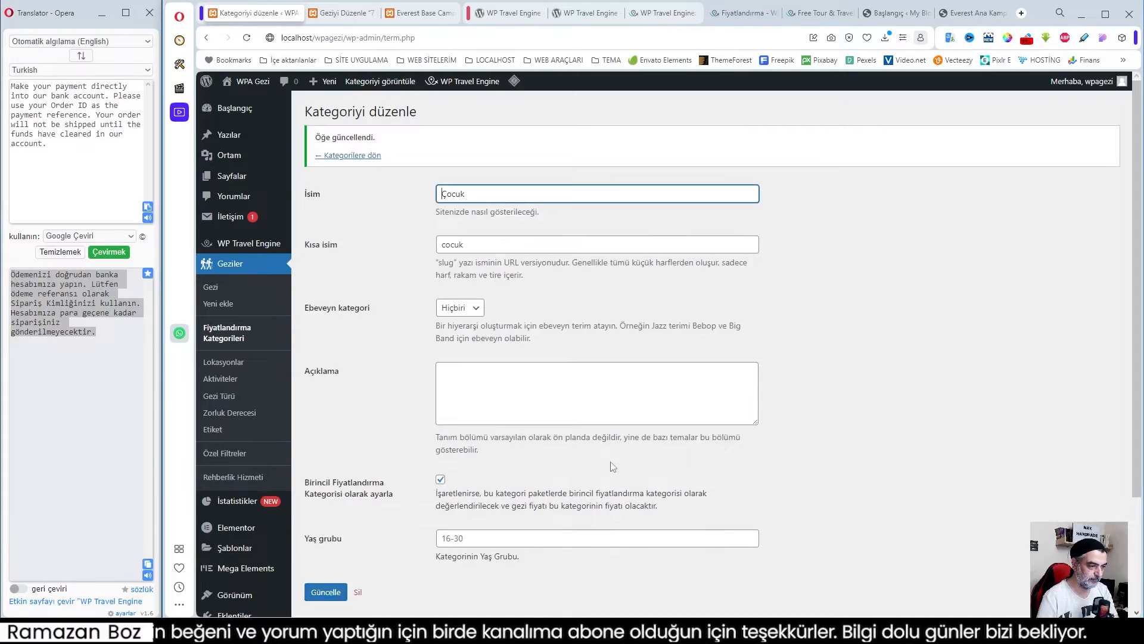
pyautogui.click(349, 159)
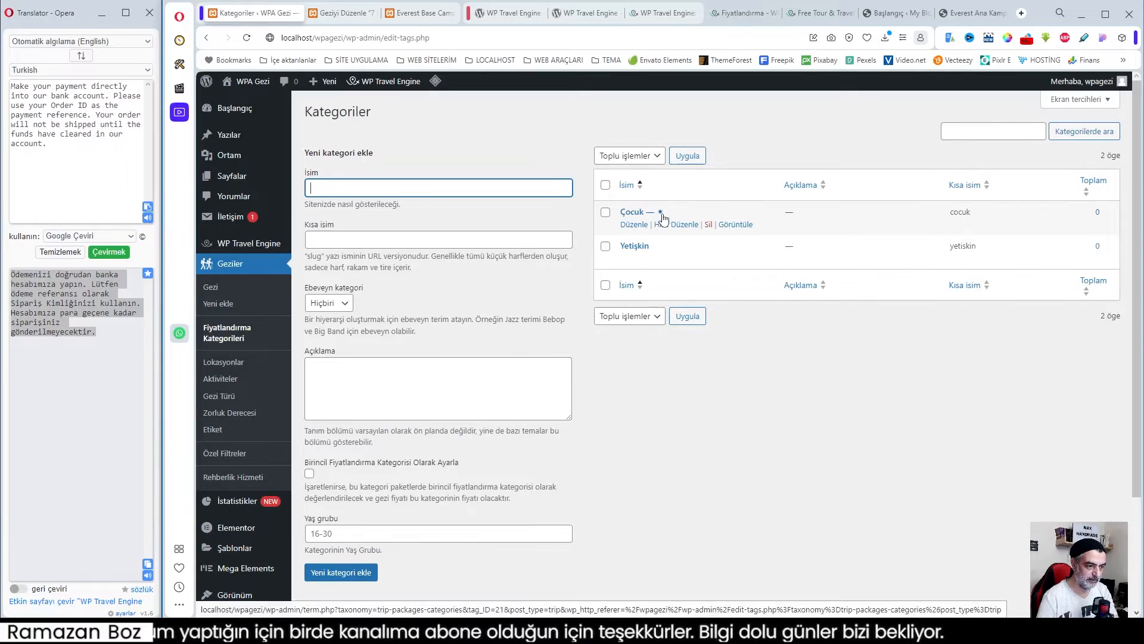
# - Add a pricing category named Oda 2 Yetişkin and mark it as the primary pricing category
pyautogui.click(644, 373)
pyautogui.click(358, 188)
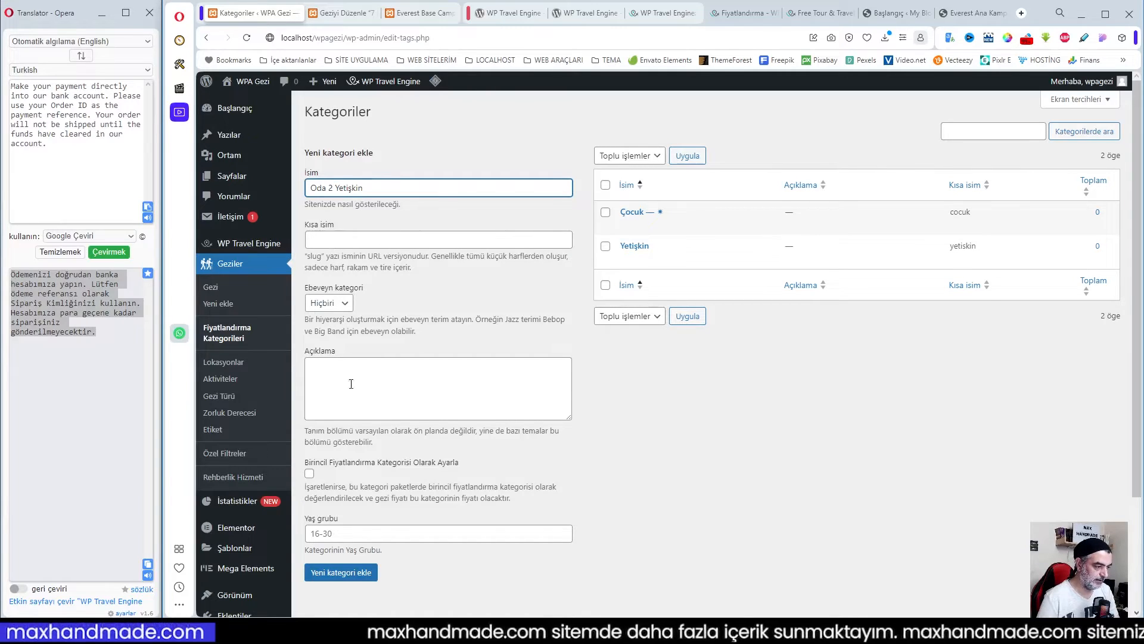
pyautogui.click(309, 474)
pyautogui.click(341, 573)
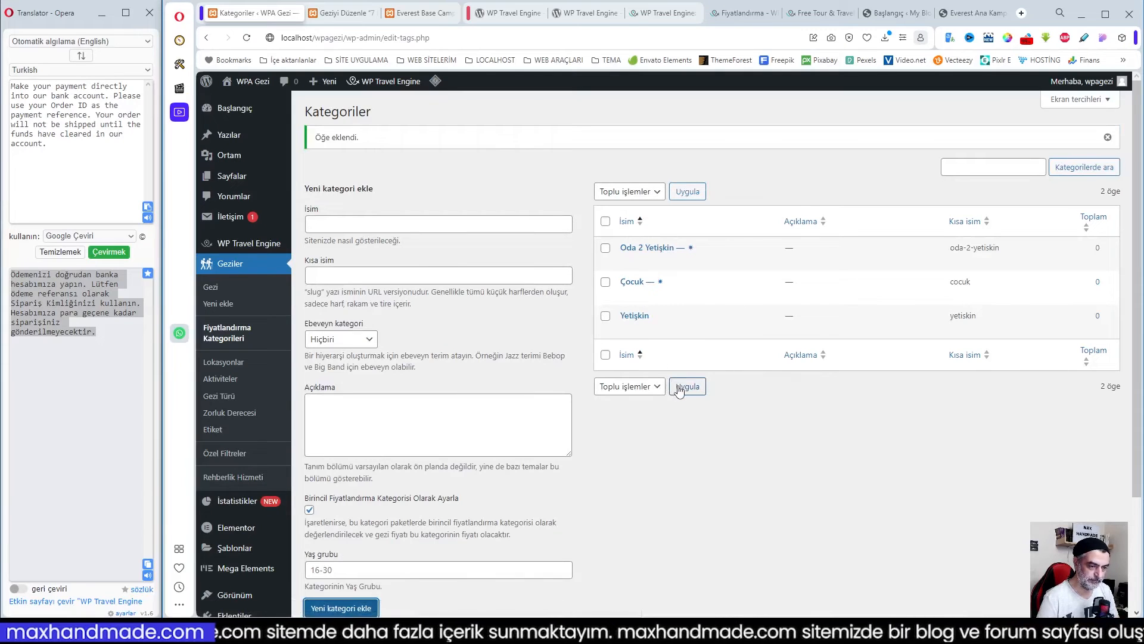
# - Make Yetişkin the primary pricing category, save it and return to the category list
pyautogui.click(637, 317)
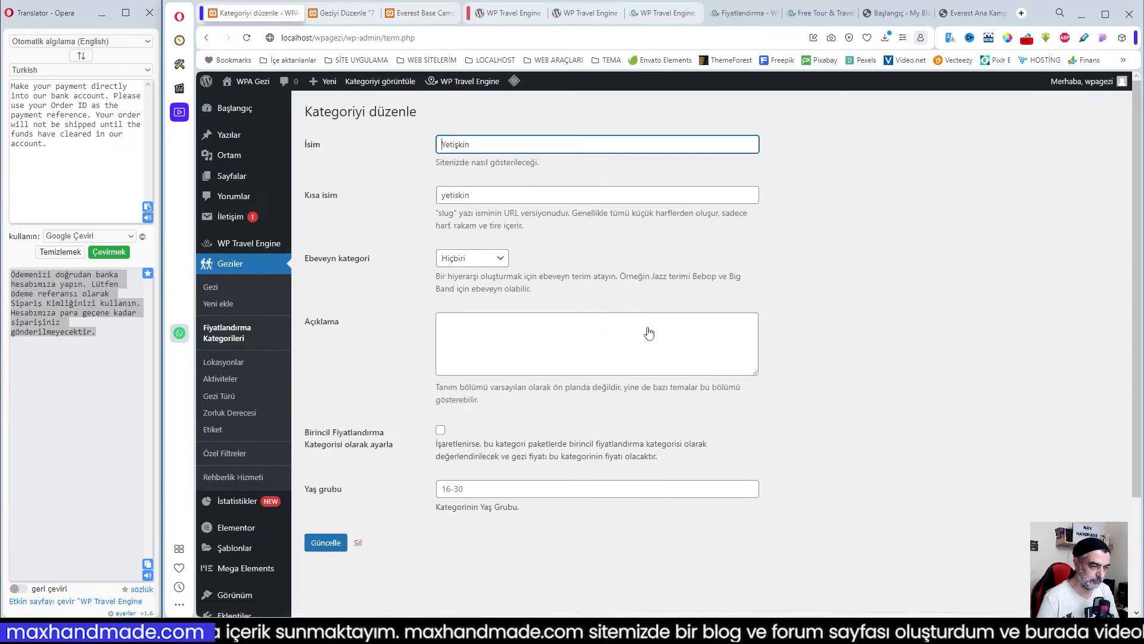
pyautogui.click(440, 430)
pyautogui.click(325, 542)
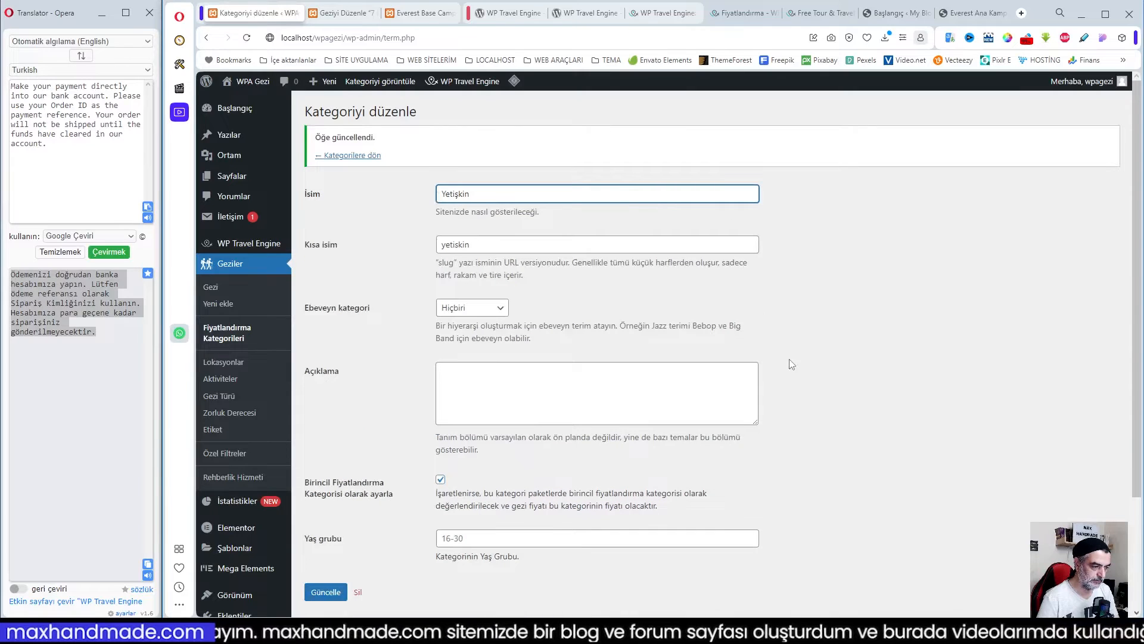
pyautogui.click(344, 157)
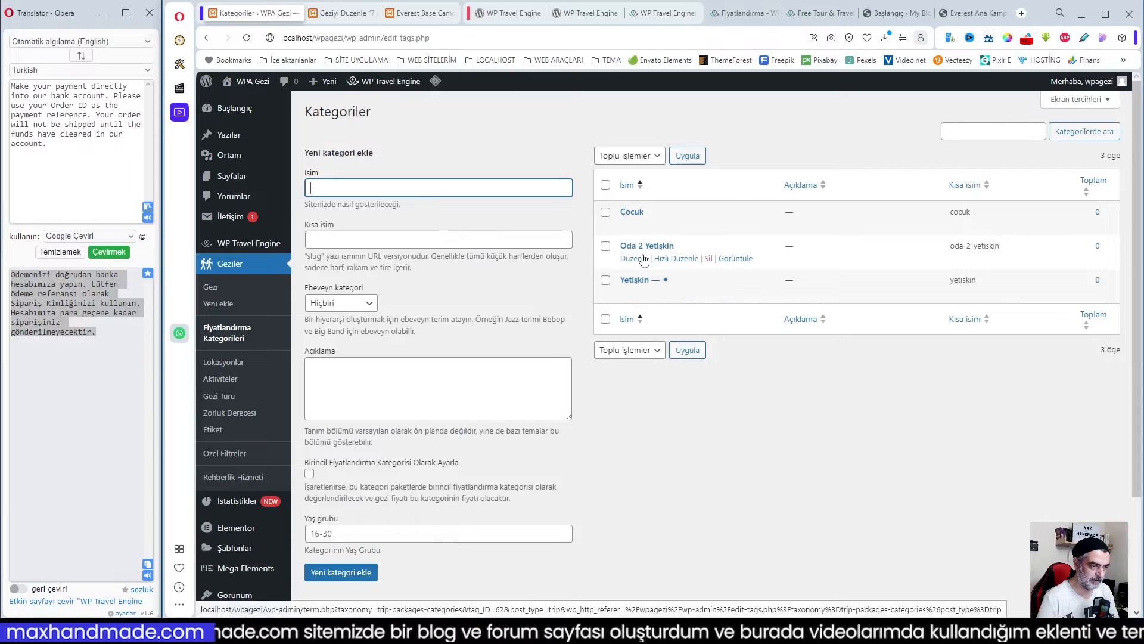
# - Make Oda 2 Yetişkin the primary pricing category, save it and return to the category list
pyautogui.click(635, 259)
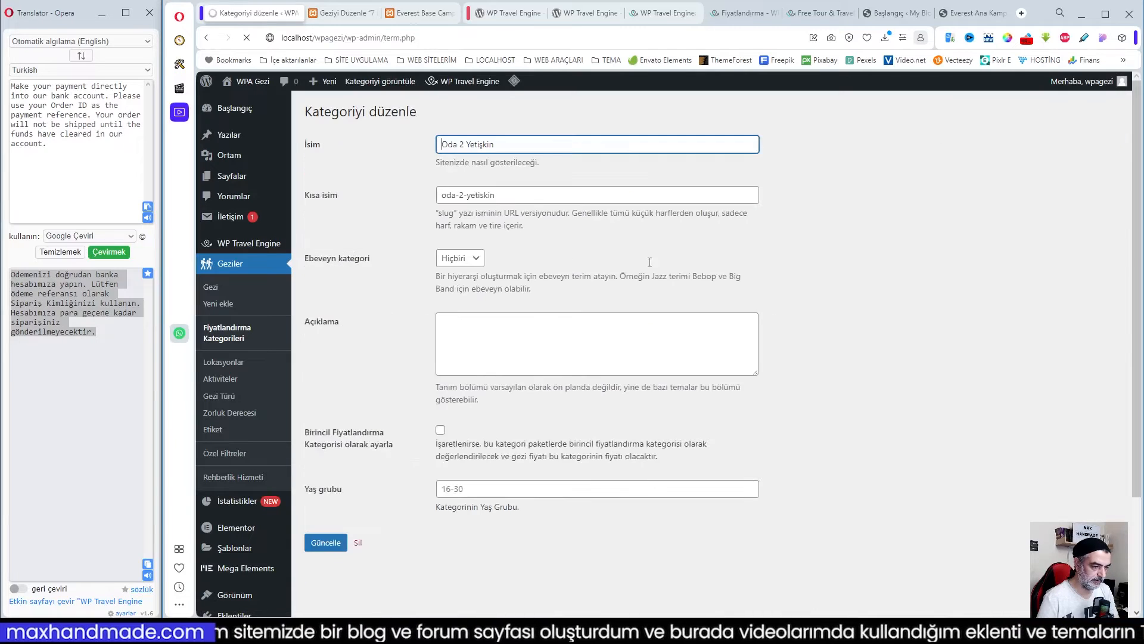
pyautogui.click(440, 430)
pyautogui.click(326, 543)
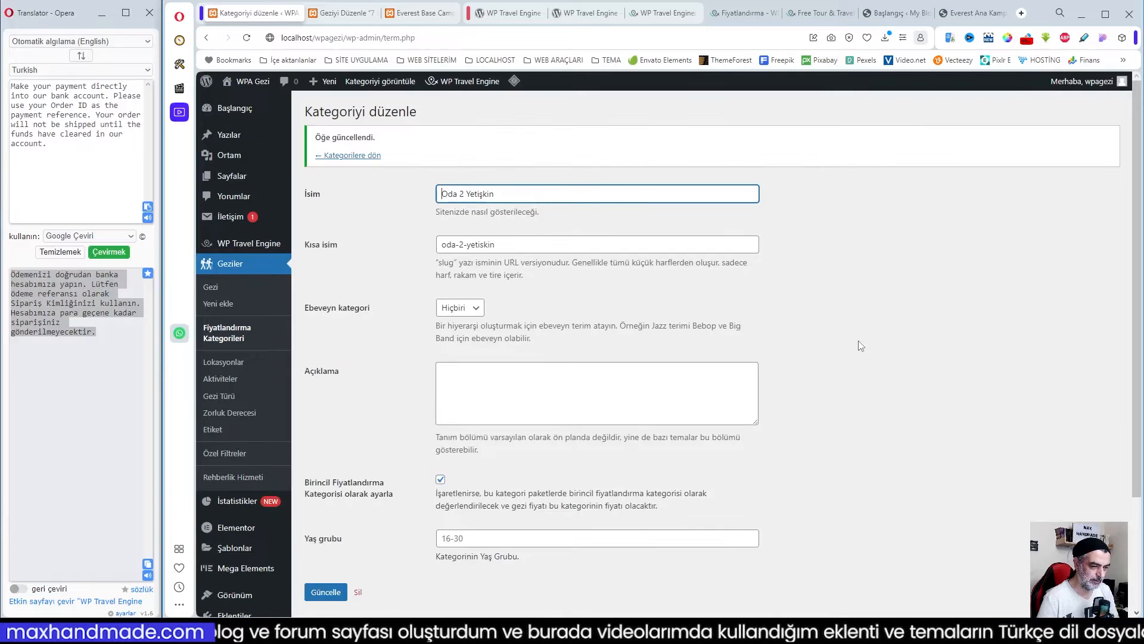
pyautogui.click(358, 155)
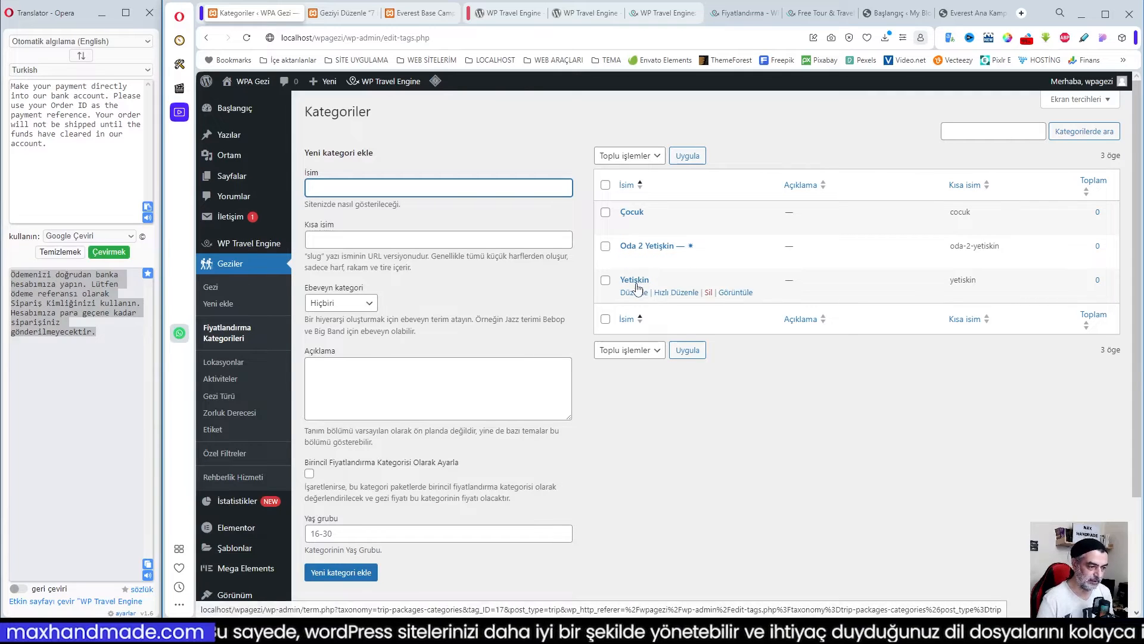
# - Set Yetişkin as the primary pricing category again, update it and go back to the pricing categories
pyautogui.click(666, 399)
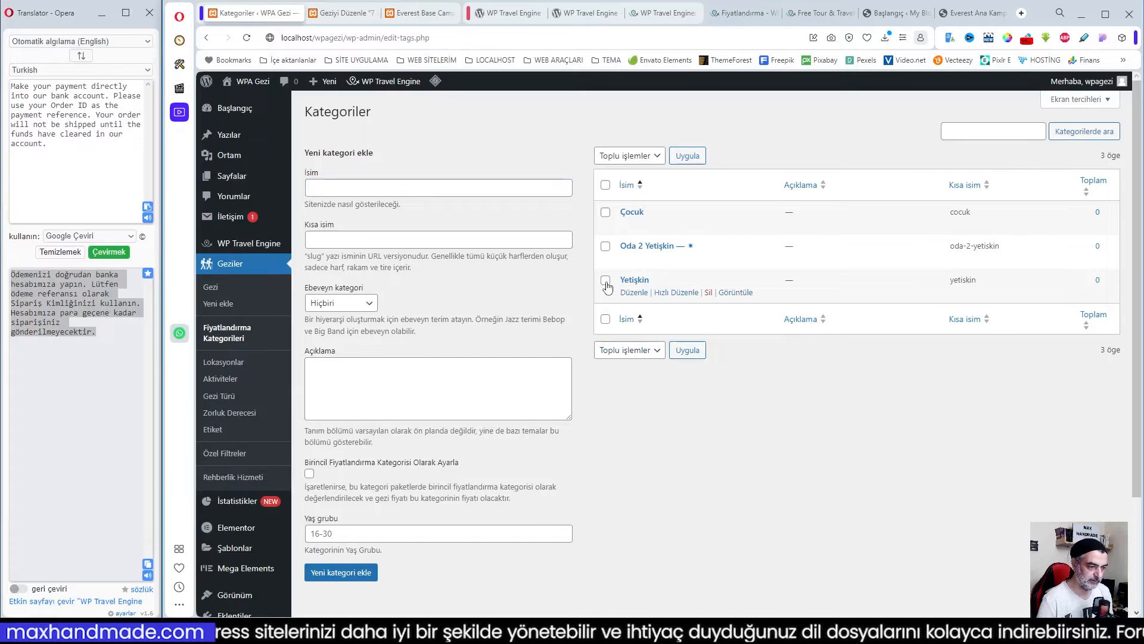
pyautogui.click(641, 281)
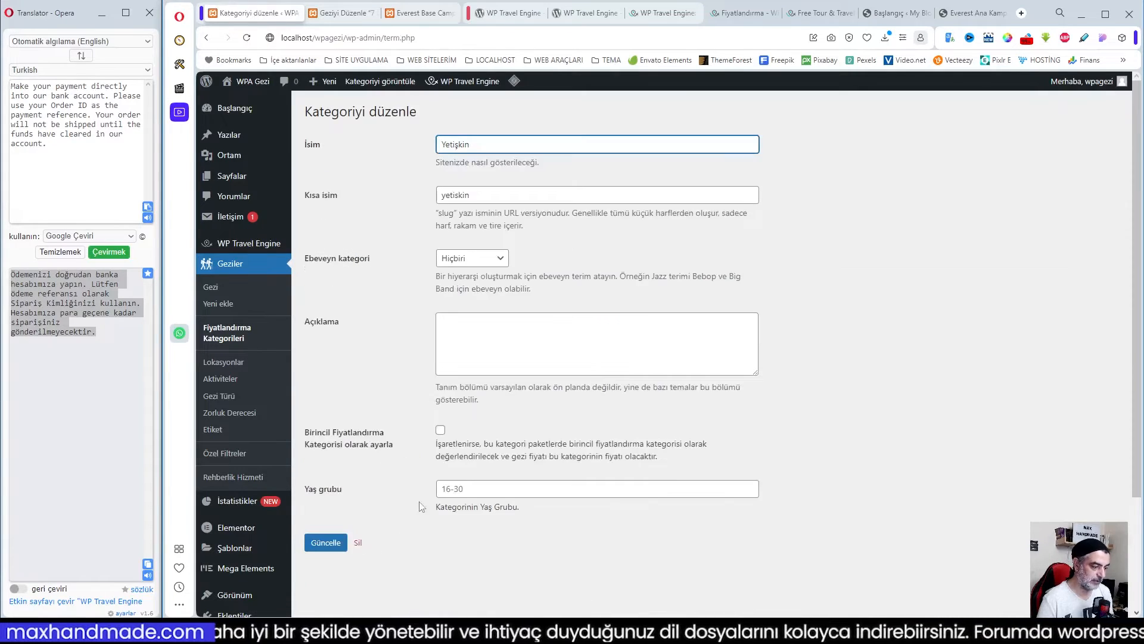
pyautogui.click(441, 431)
pyautogui.click(325, 543)
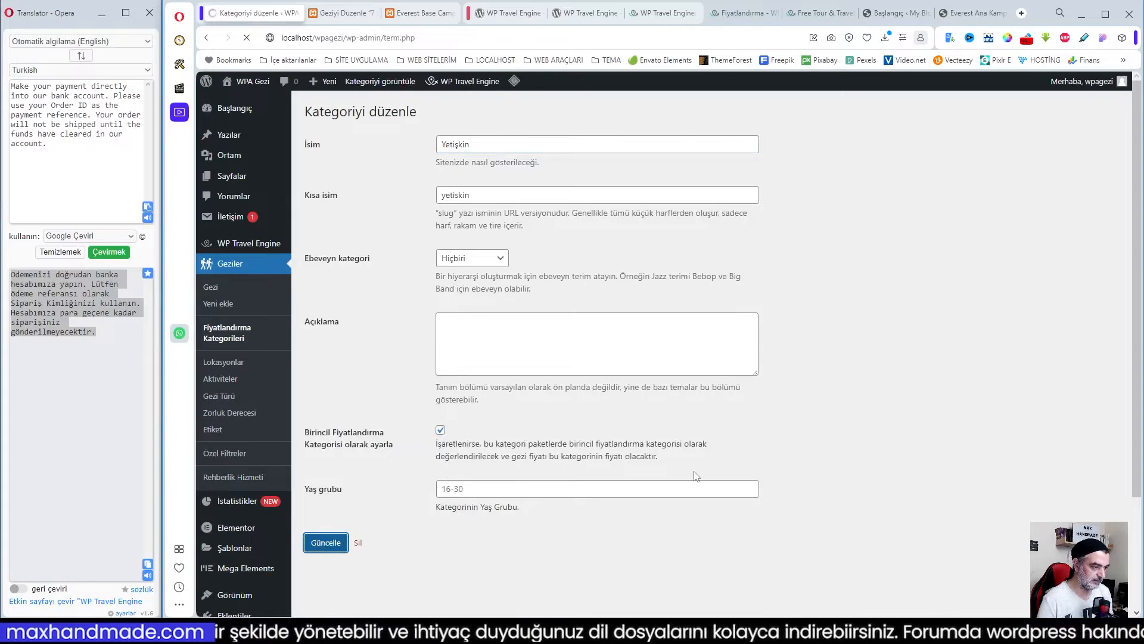
pyautogui.click(352, 156)
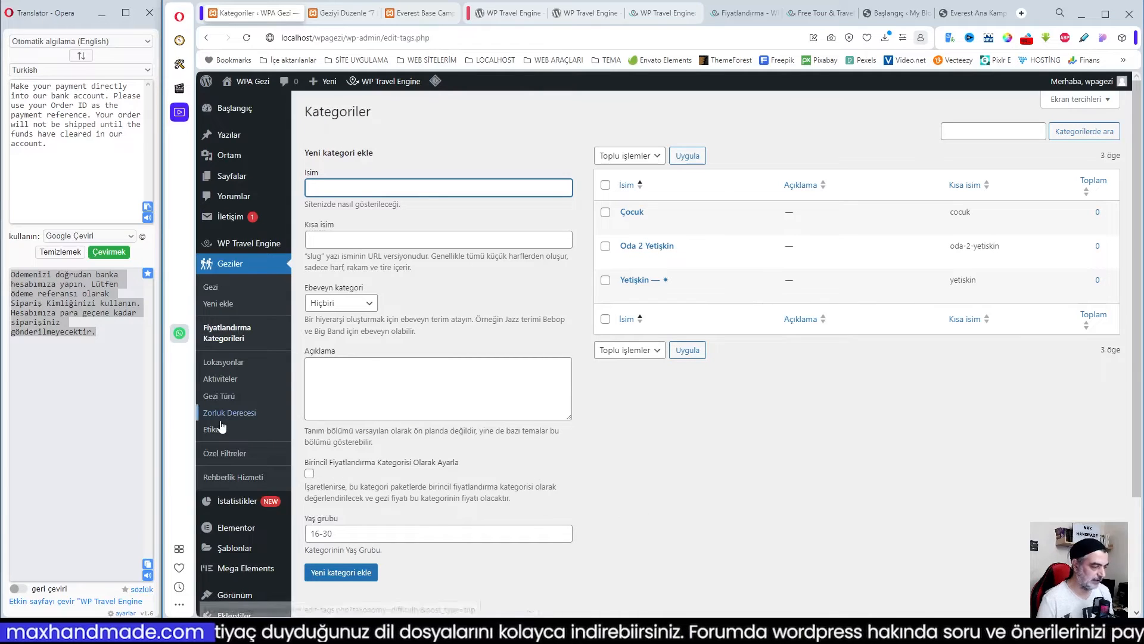
# - Create a new trip titled "Kapadokya Turu 2 Gece Konaklamalı İstanbul İzmit Çıkışlı"
pyautogui.click(223, 287)
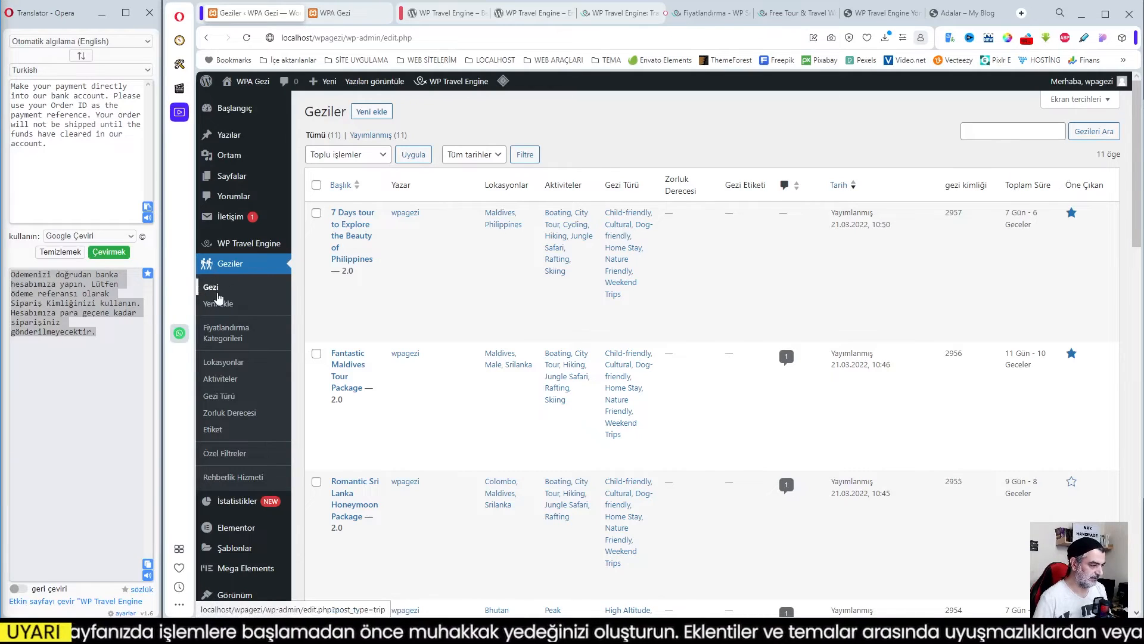
pyautogui.click(370, 113)
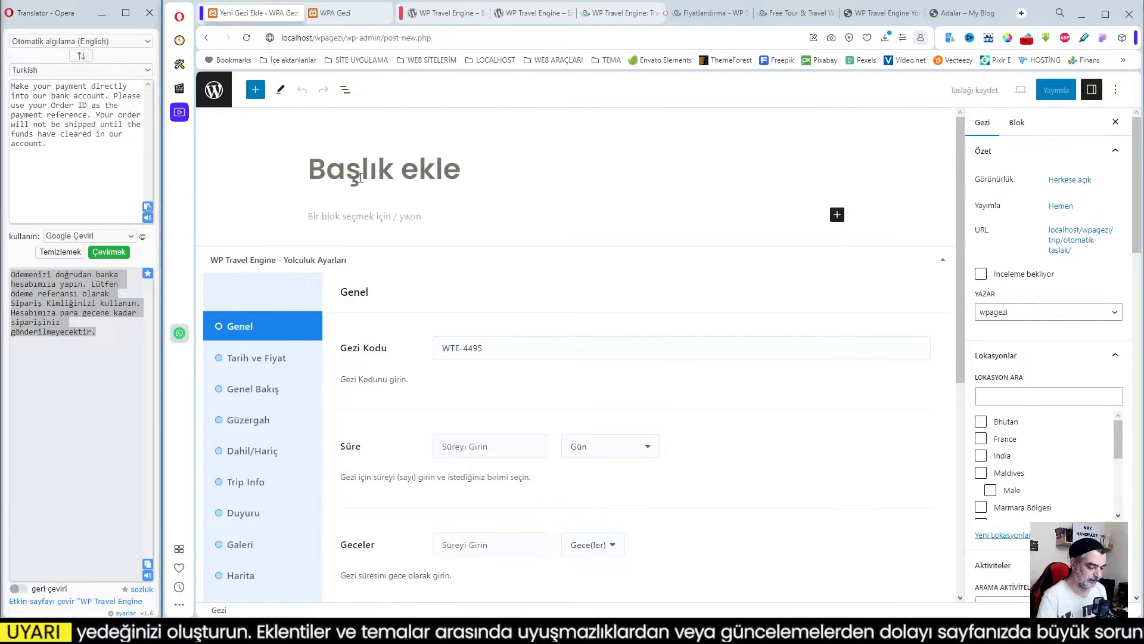
pyautogui.write('Kapadokya Turu 2 Gece Konaklamalı İstanbul İzmit Çıkışlı')
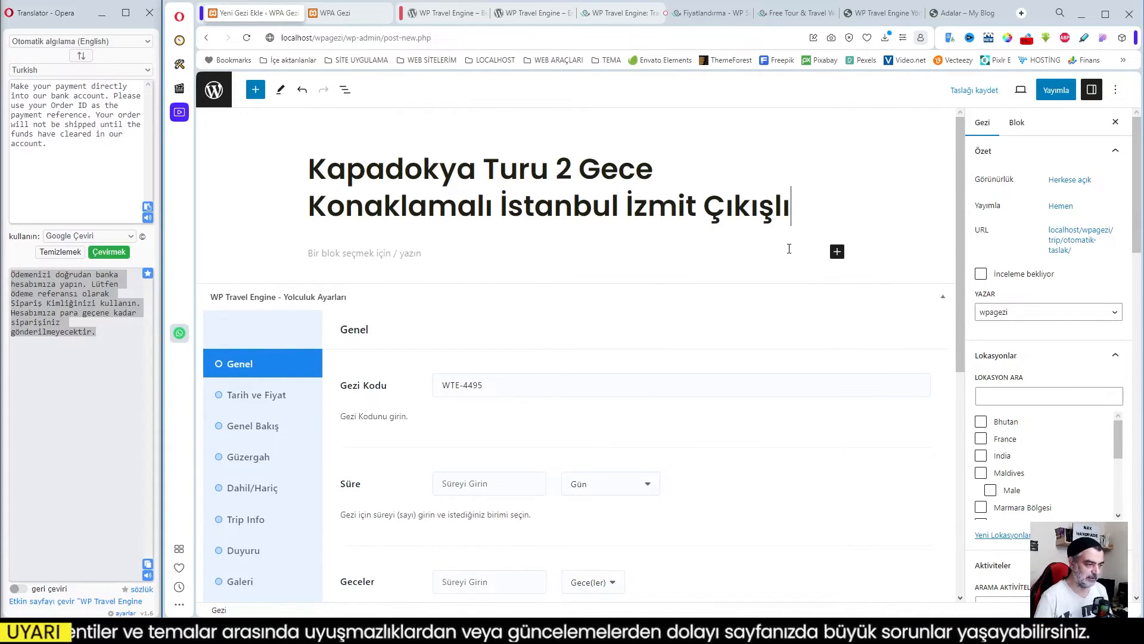
# - Set the new trip's duration to 3 days and its nights to 2 in the general trip settings
pyautogui.scroll(-2, 796, 257)
pyautogui.scroll(2, 790, 253)
pyautogui.scroll(-1, 523, 250)
pyautogui.scroll(-1, 322, 265)
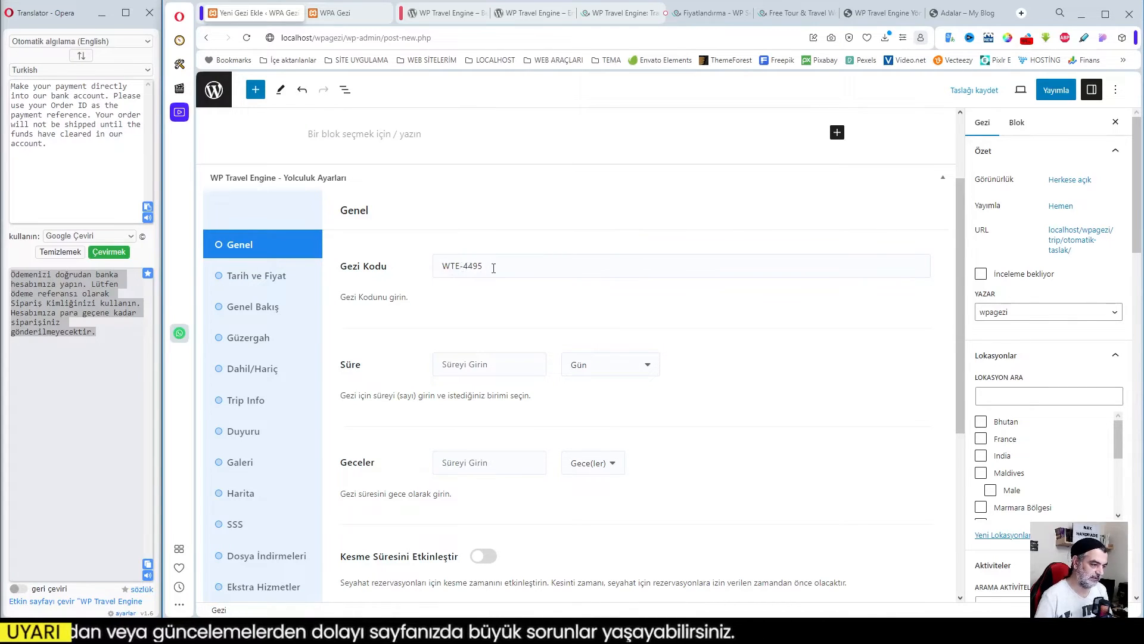
pyautogui.click(493, 267)
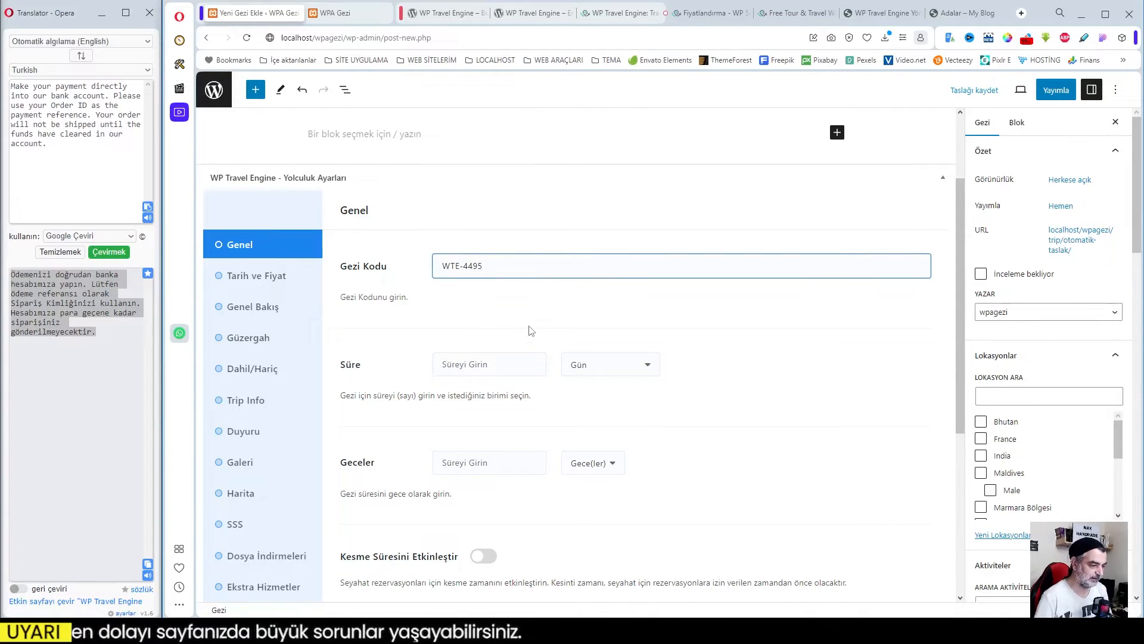
pyautogui.click(478, 368)
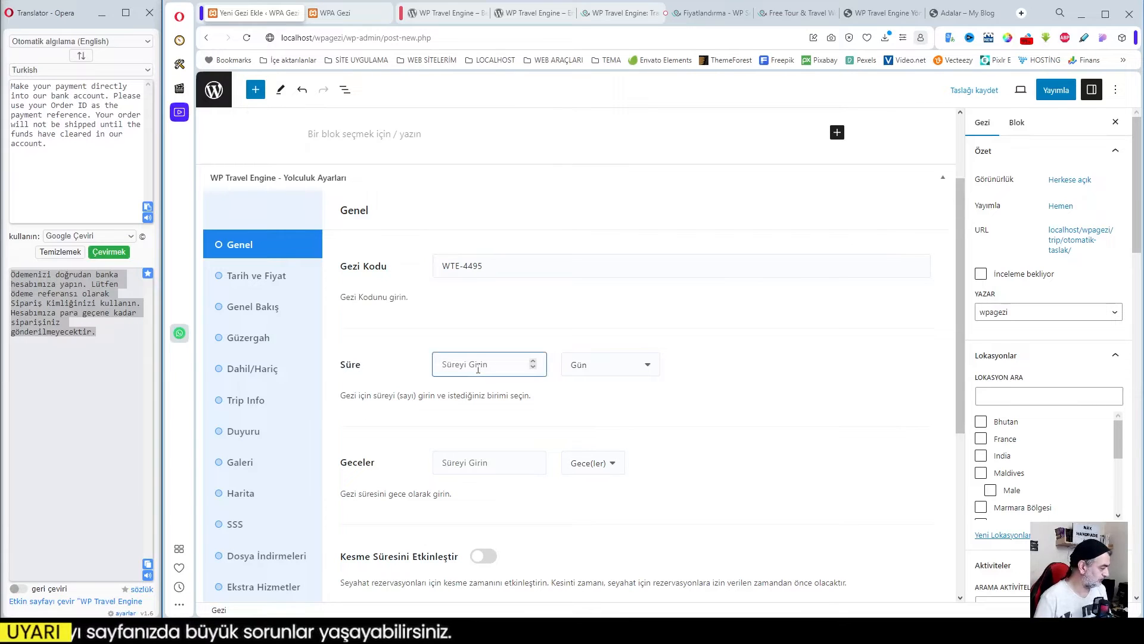
pyautogui.write('3')
pyautogui.click(480, 465)
pyautogui.write('2')
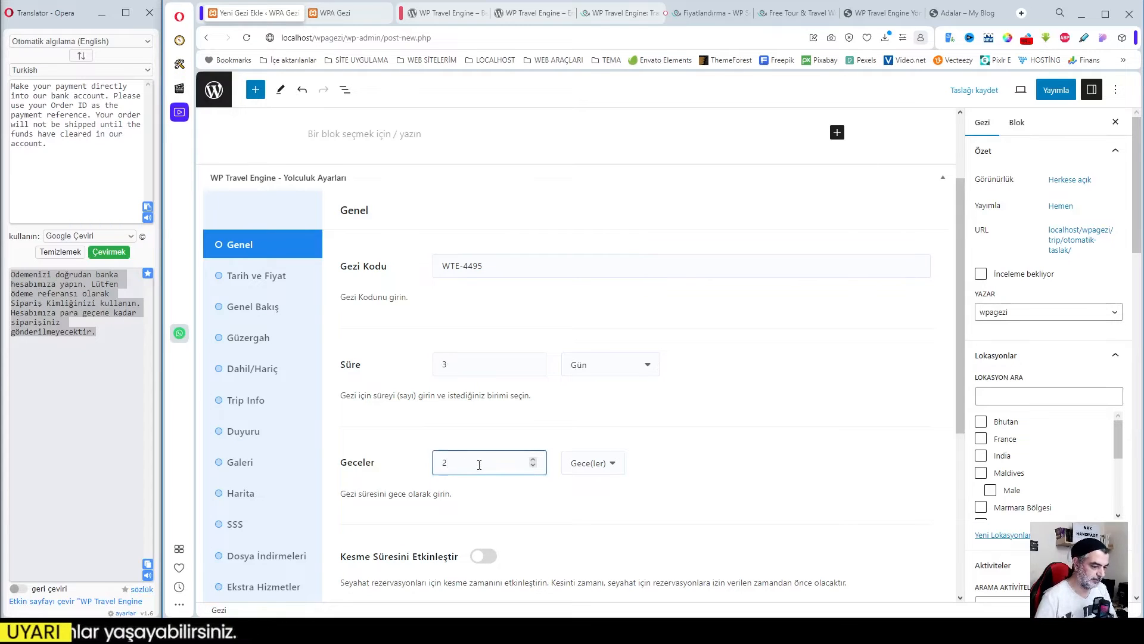
pyautogui.click(526, 511)
# - Enable the booking cut-off time (Kesme Süresi) for the trip
pyautogui.scroll(-2, 531, 511)
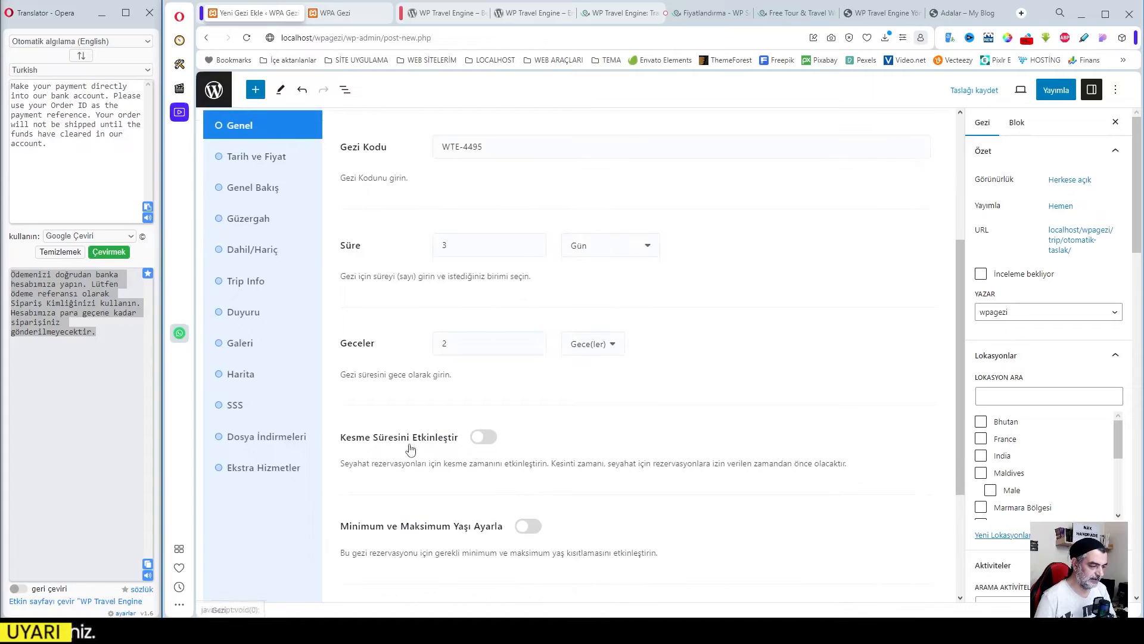
pyautogui.click(490, 440)
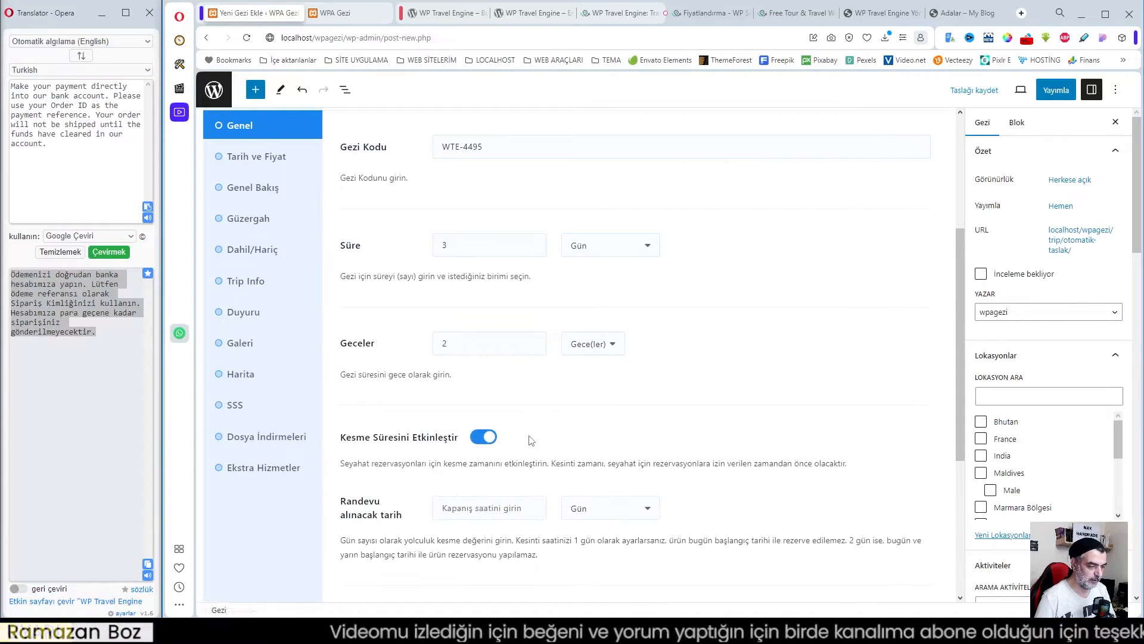
pyautogui.scroll(-3, 595, 435)
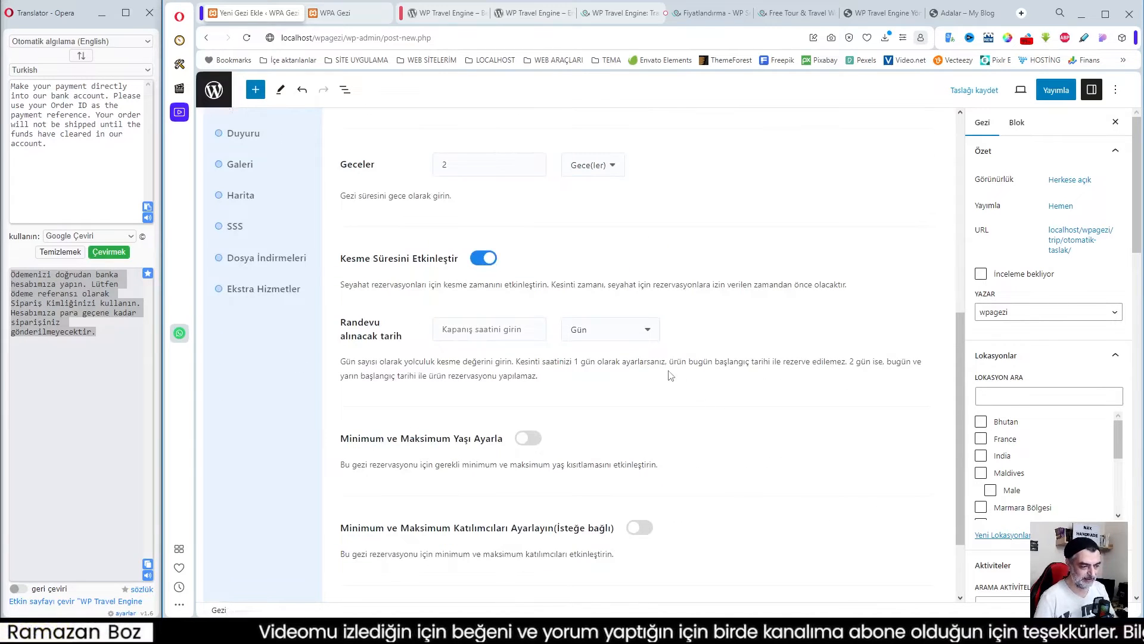
# - Set the trip's booking cut-off value (Randevu alınacak tarih) to 7 days
pyautogui.click(472, 327)
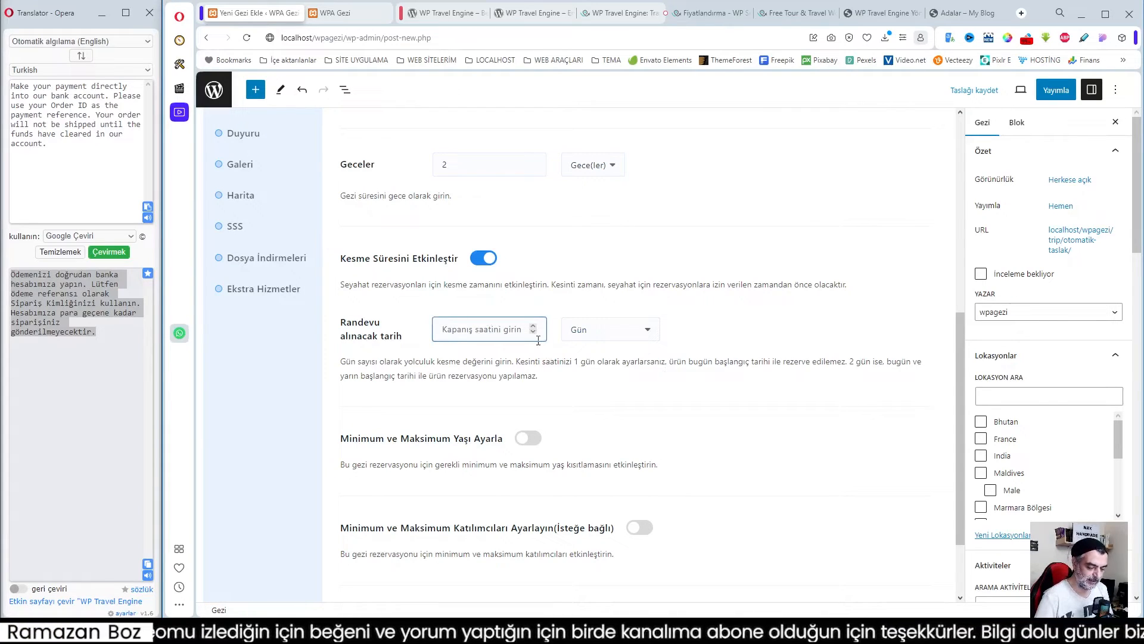
pyautogui.write('7')
pyautogui.click(555, 382)
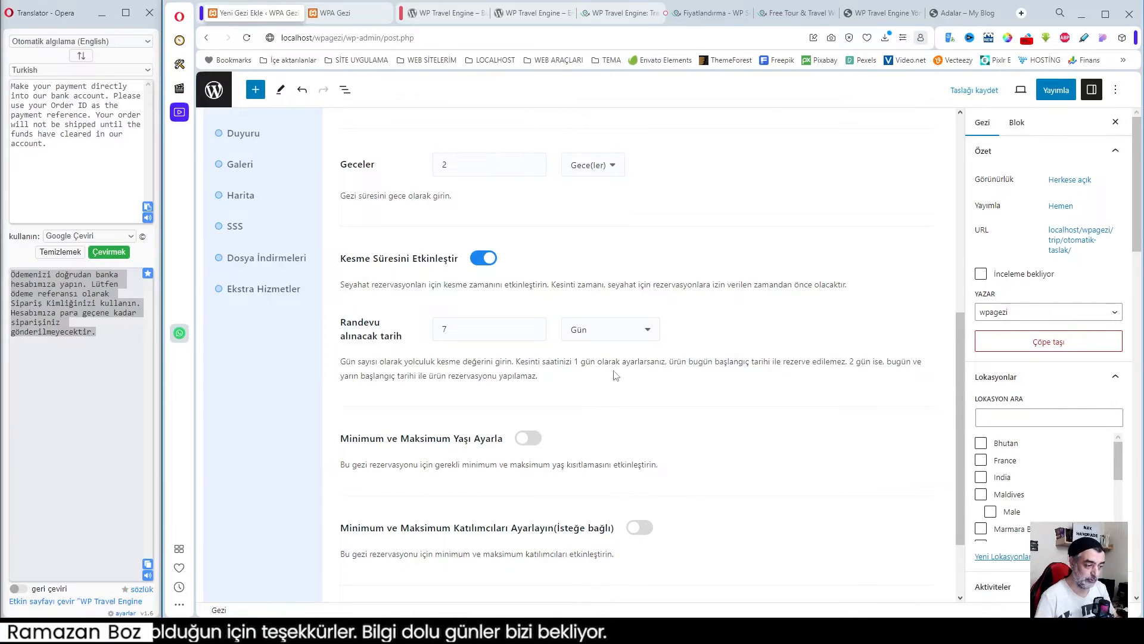
pyautogui.click(450, 328)
pyautogui.doubleClick(445, 329)
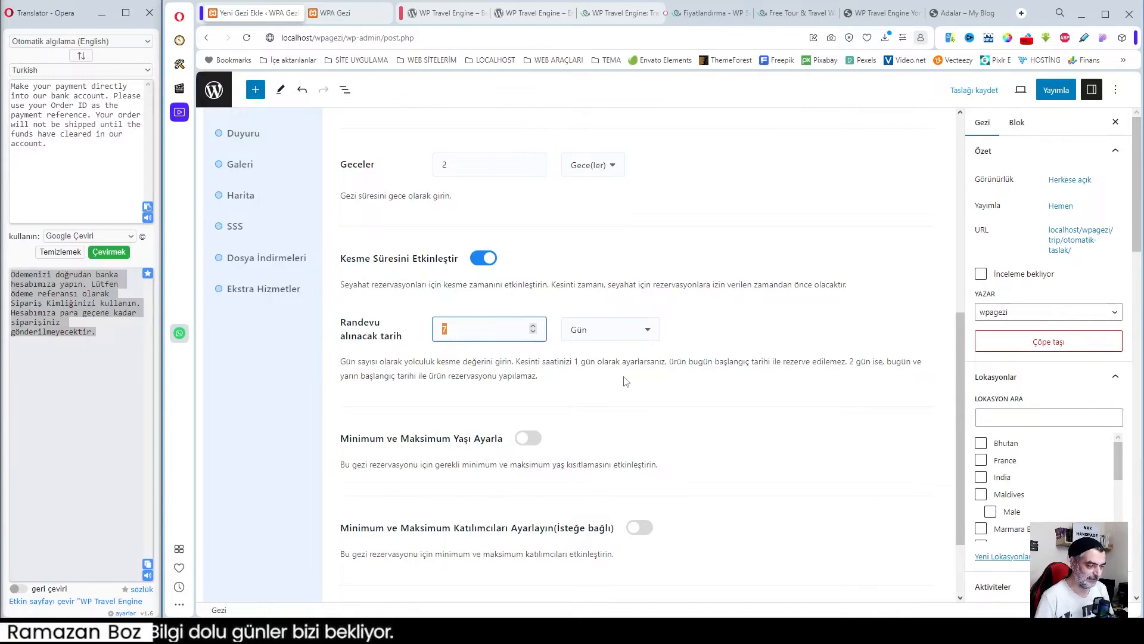
# - Enable the minimum and maximum age restriction for the trip, with a minimum age of 18 and a maximum of 65
pyautogui.scroll(-2, 623, 388)
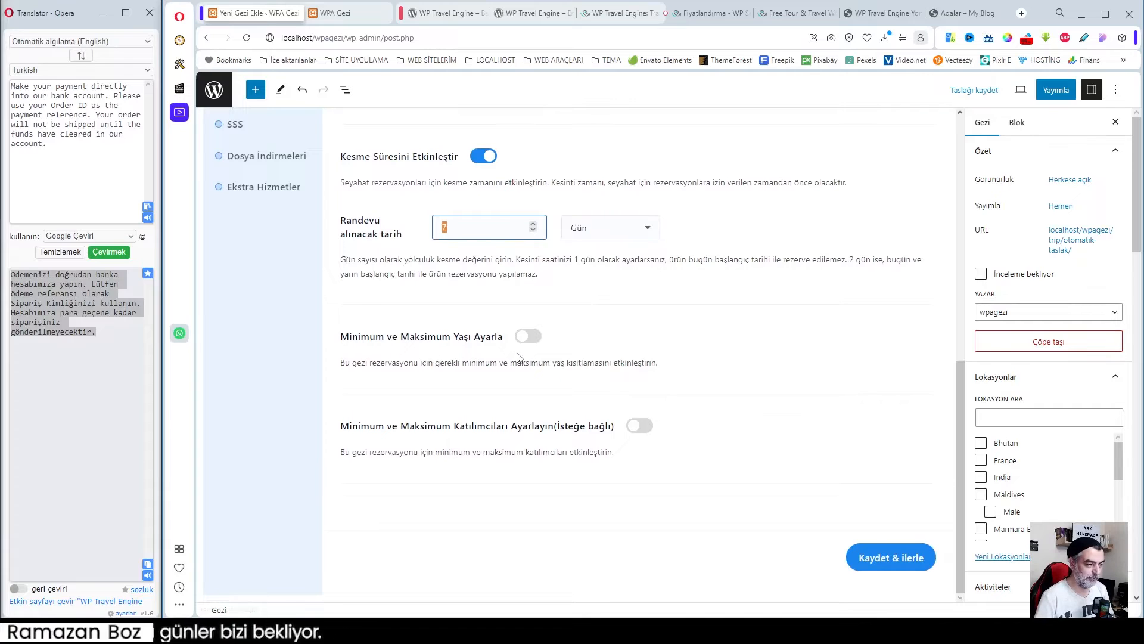
pyautogui.click(529, 336)
pyautogui.click(388, 429)
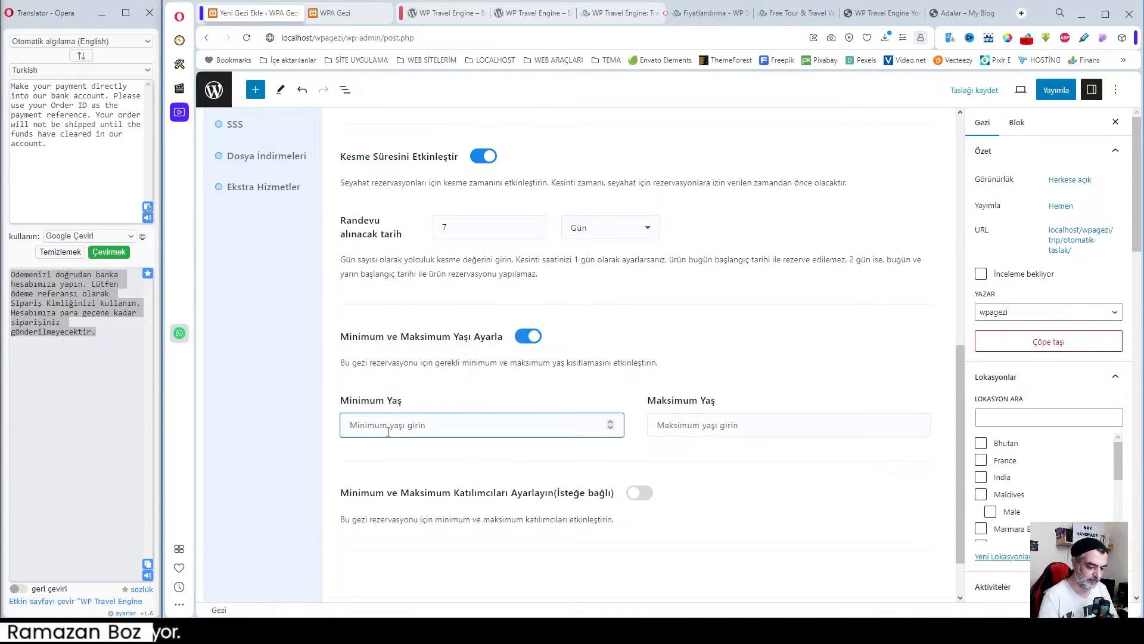
pyautogui.write('12')
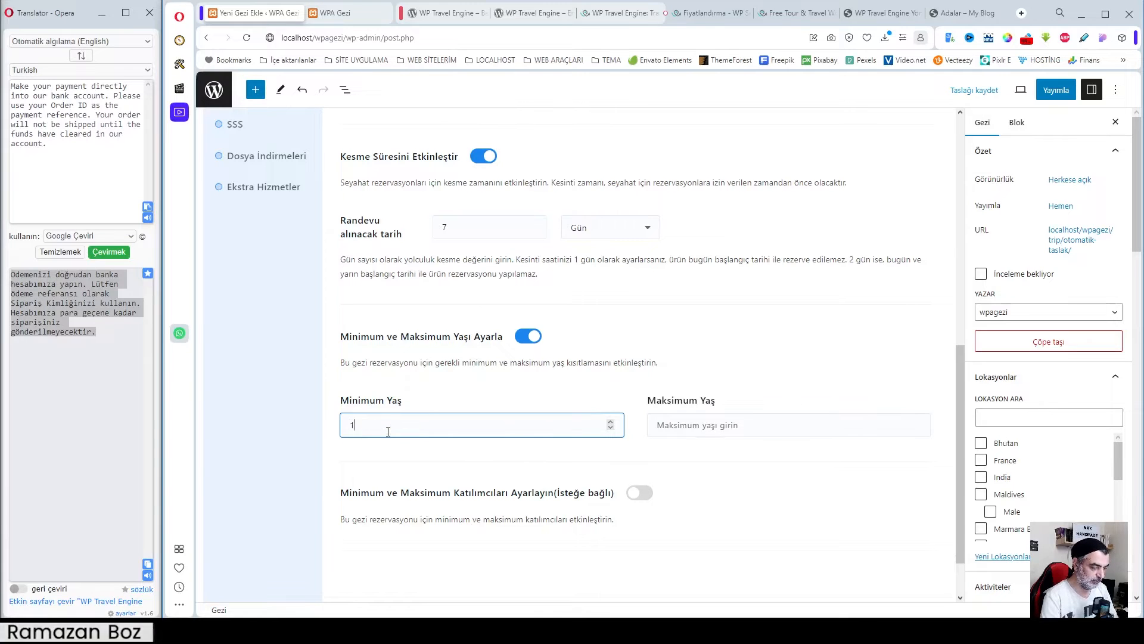
pyautogui.press('BackSpace')
pyautogui.press('BackSpace')
pyautogui.write('1')
pyautogui.click(699, 425)
pyautogui.write('65')
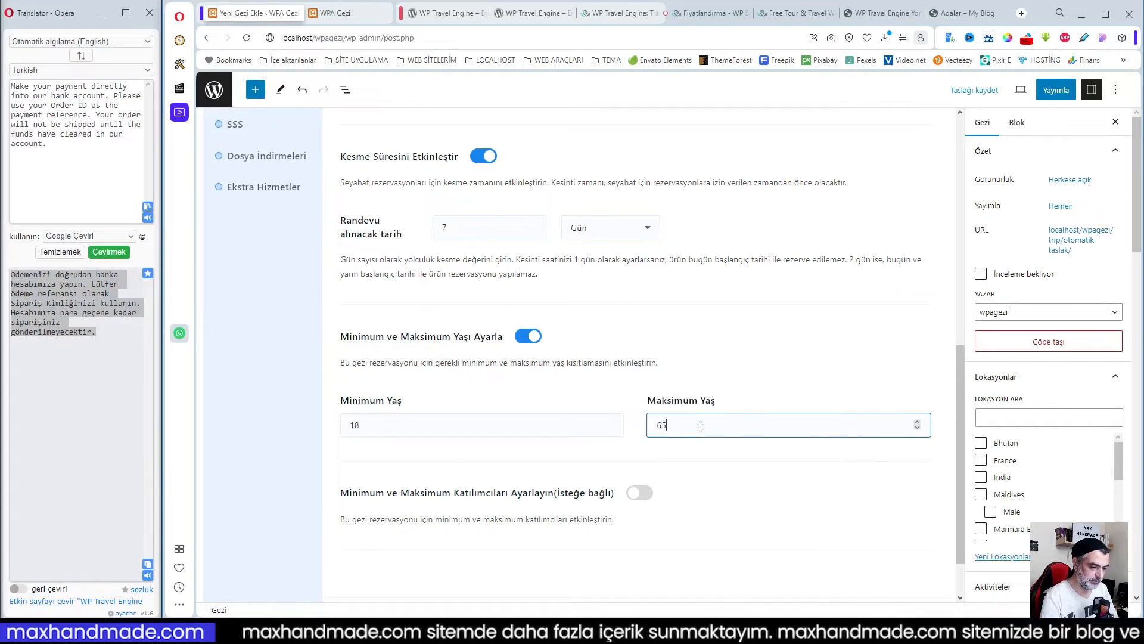
pyautogui.click(483, 475)
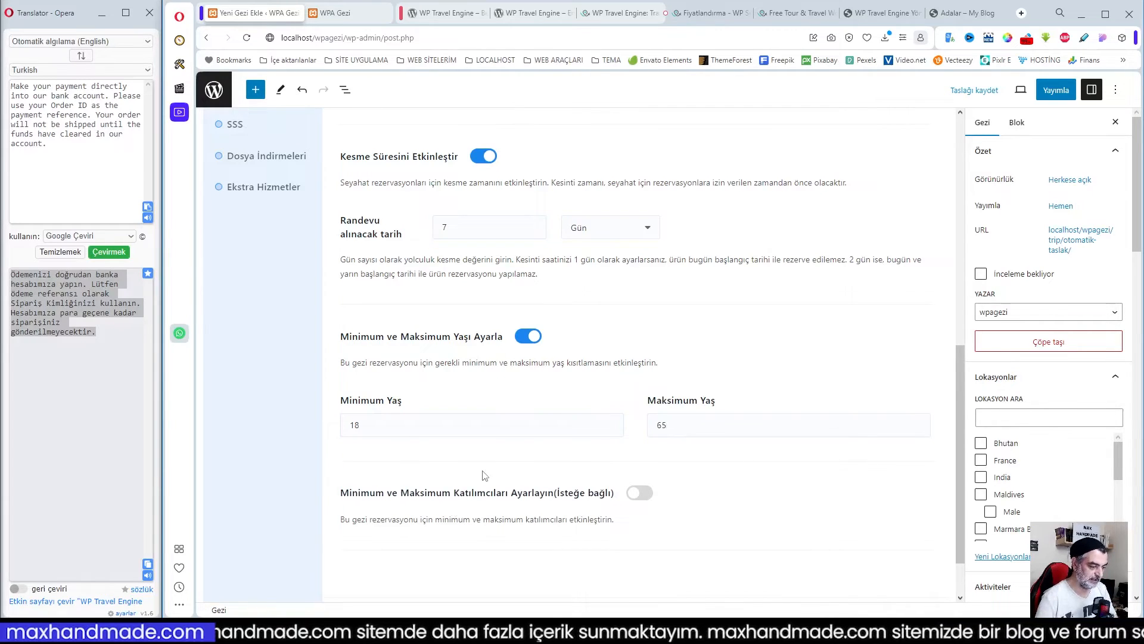
# - Enable the participant limits for the trip, with a minimum of 1 and a maximum of 2 participants
pyautogui.scroll(-1, 483, 475)
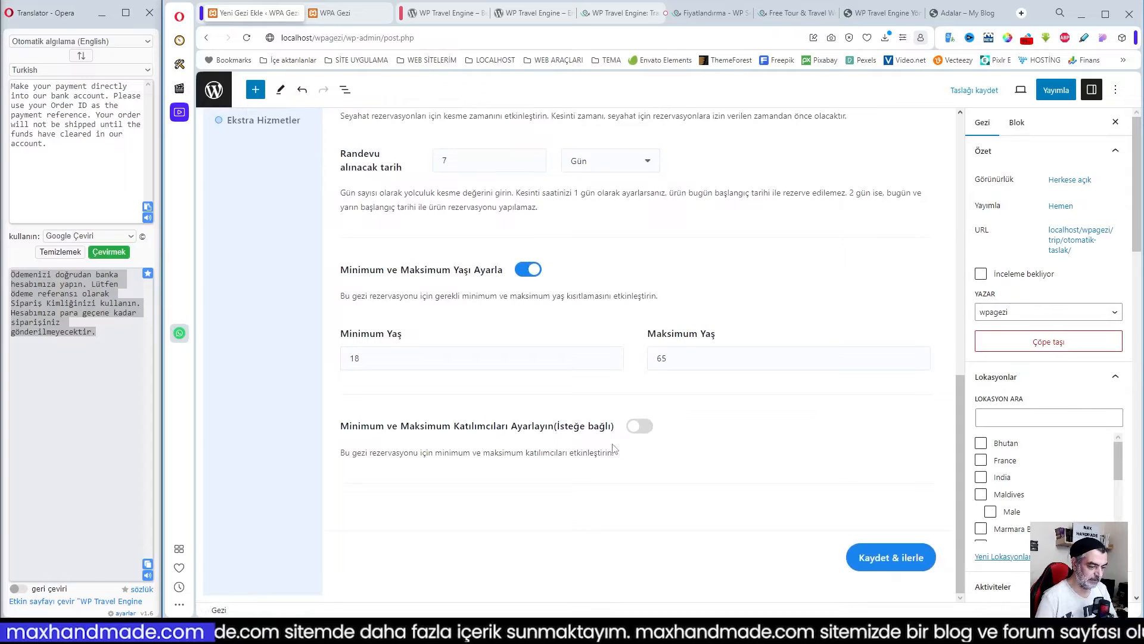
pyautogui.click(645, 428)
pyautogui.click(401, 519)
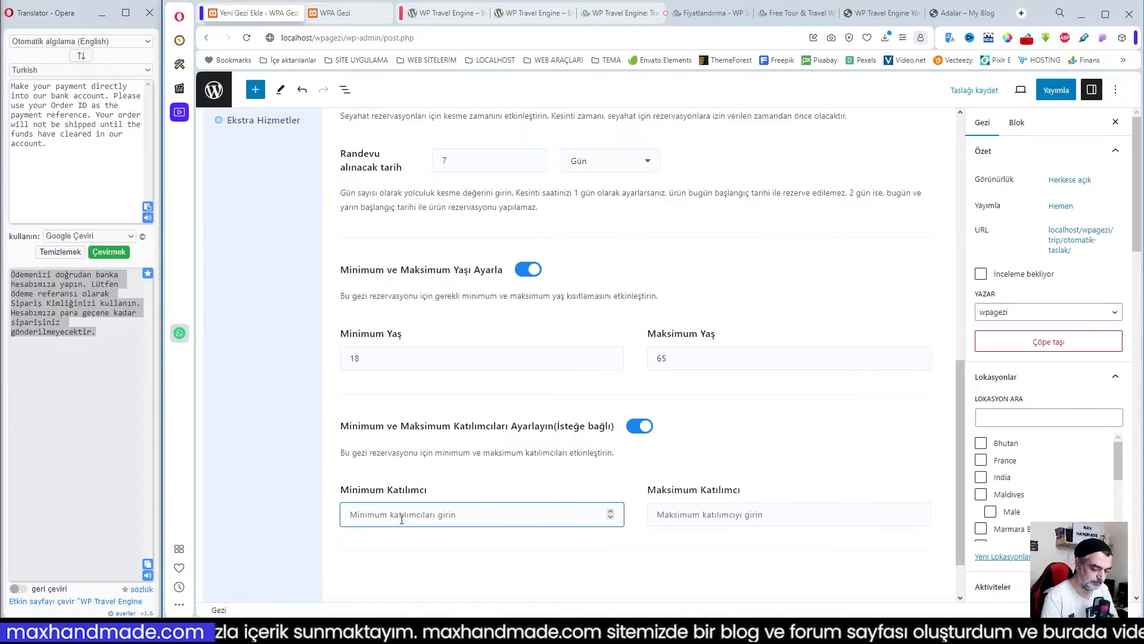
pyautogui.write('1')
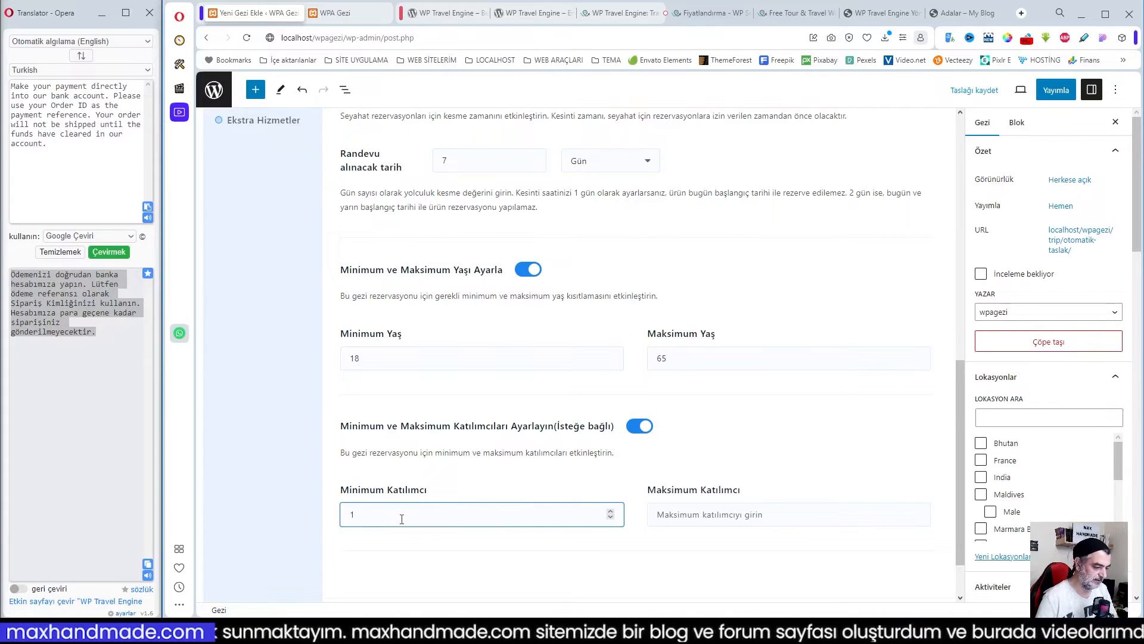
pyautogui.click(666, 513)
pyautogui.write('2')
pyautogui.click(705, 461)
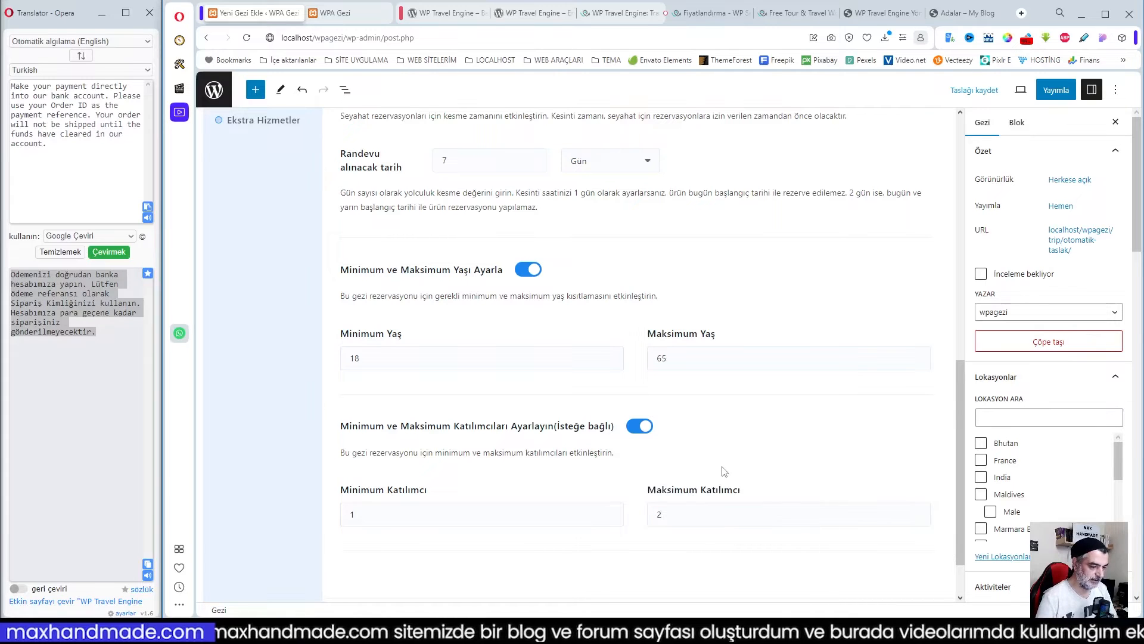
# - Save the Genel trip settings and continue to the Tarih ve Fiyat section
pyautogui.scroll(8, 724, 471)
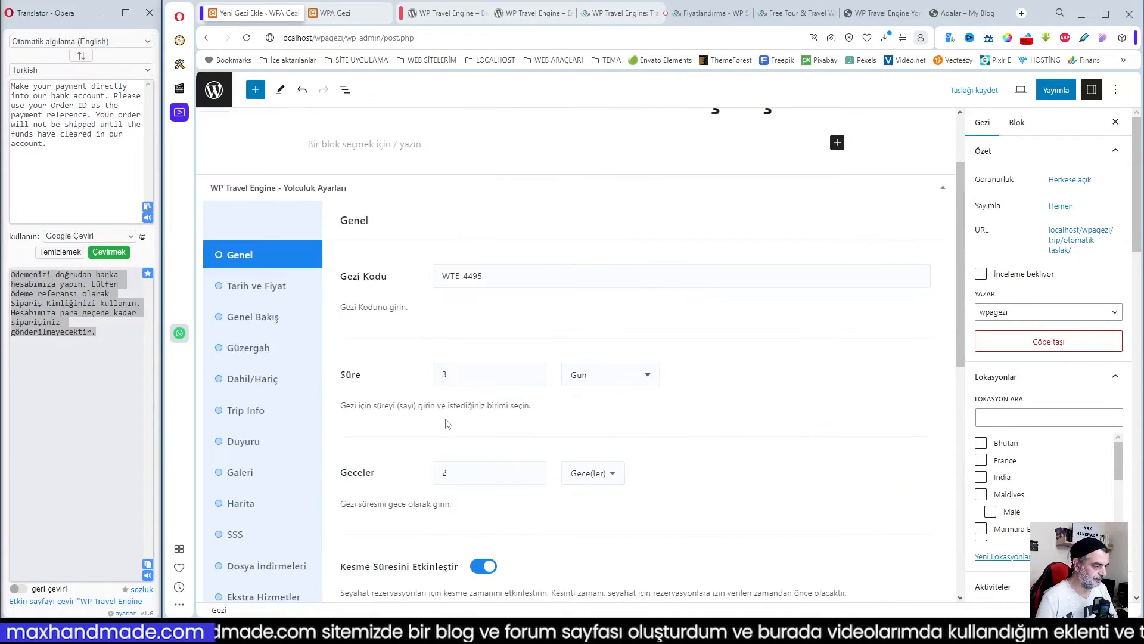
pyautogui.click(280, 287)
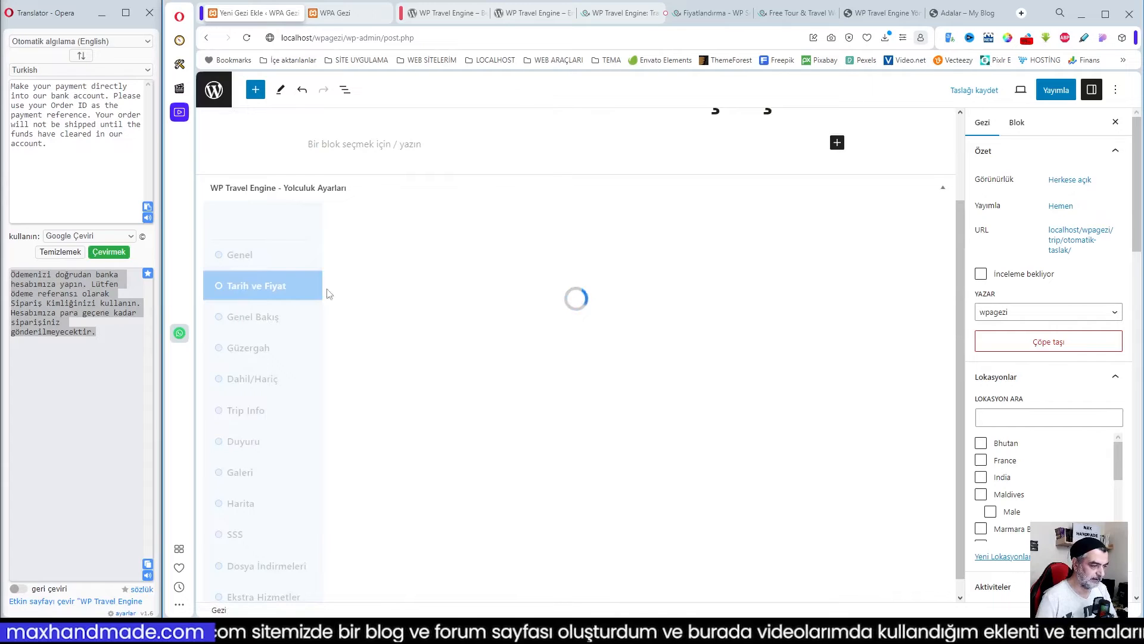
pyautogui.click(239, 254)
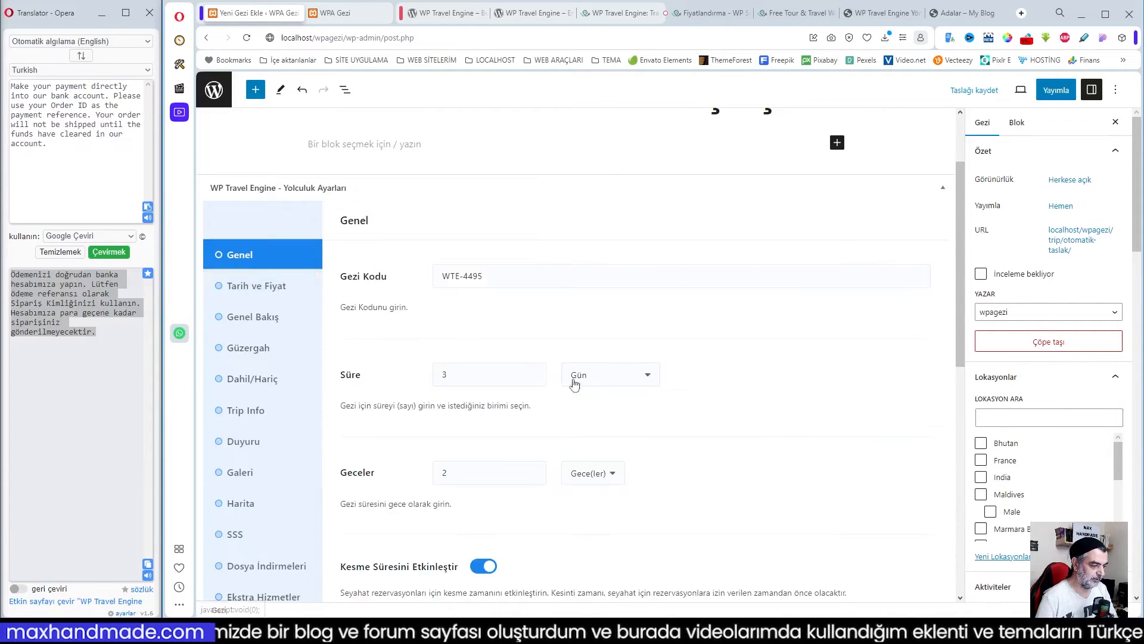
pyautogui.scroll(-10, 543, 371)
pyautogui.click(884, 561)
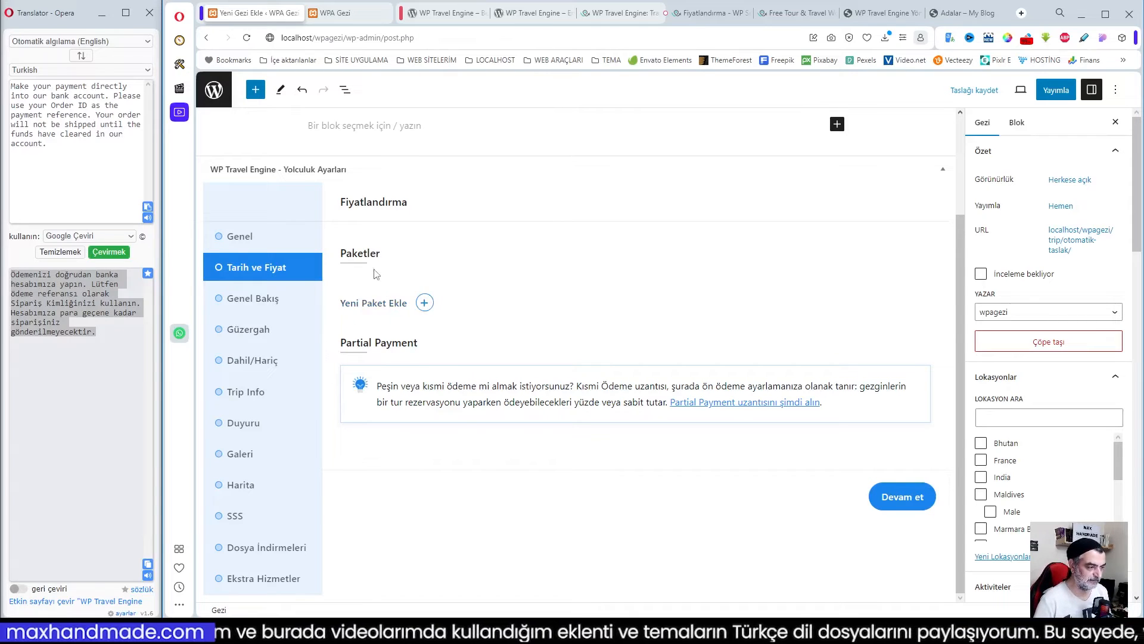
# - Add a new pricing package named "Standart Paket"
pyautogui.click(425, 303)
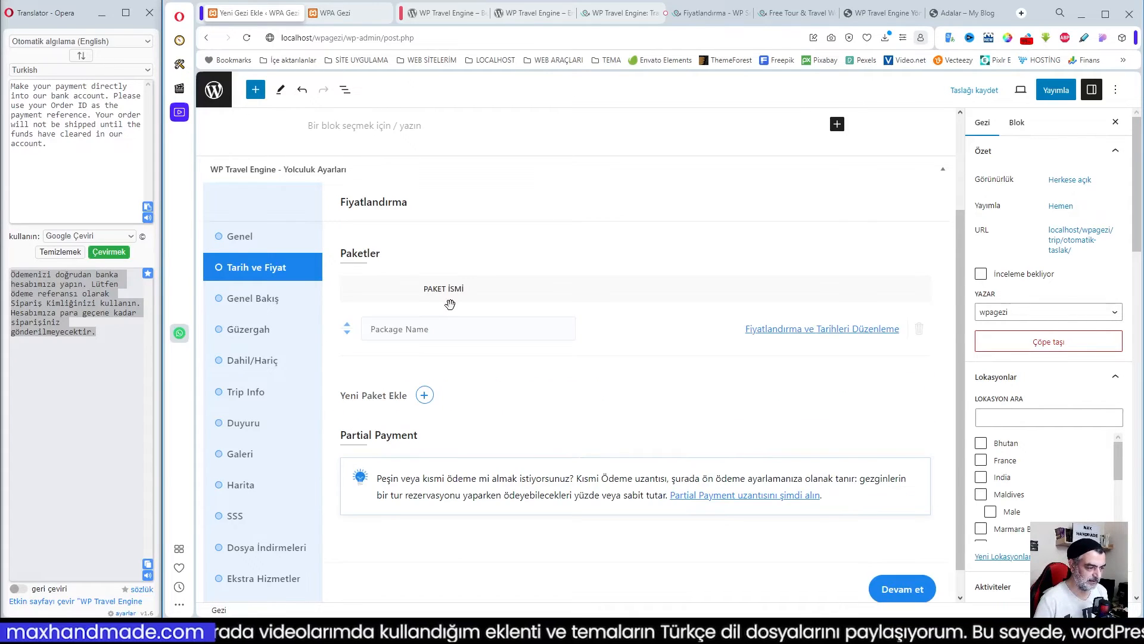
pyautogui.click(471, 329)
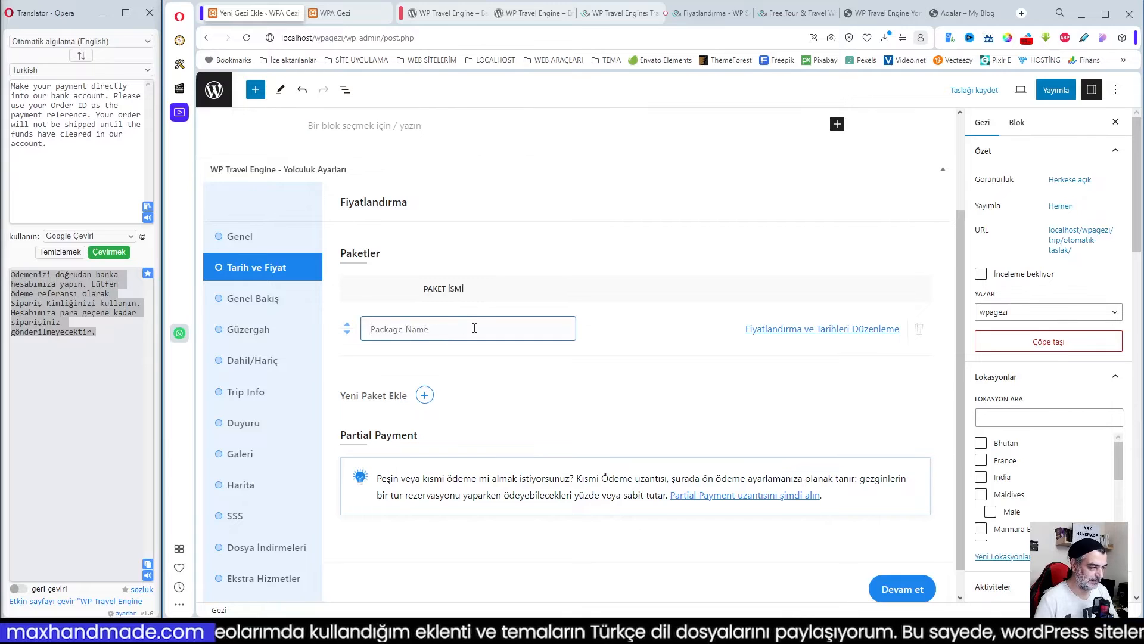
pyautogui.write('Standar')
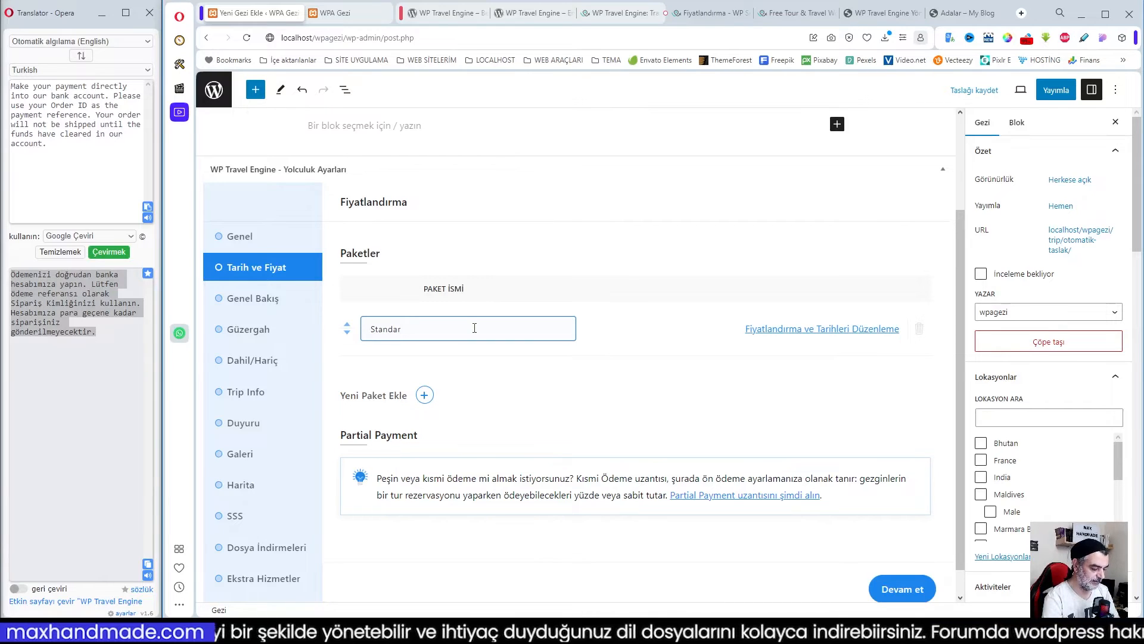
pyautogui.write('Paket')
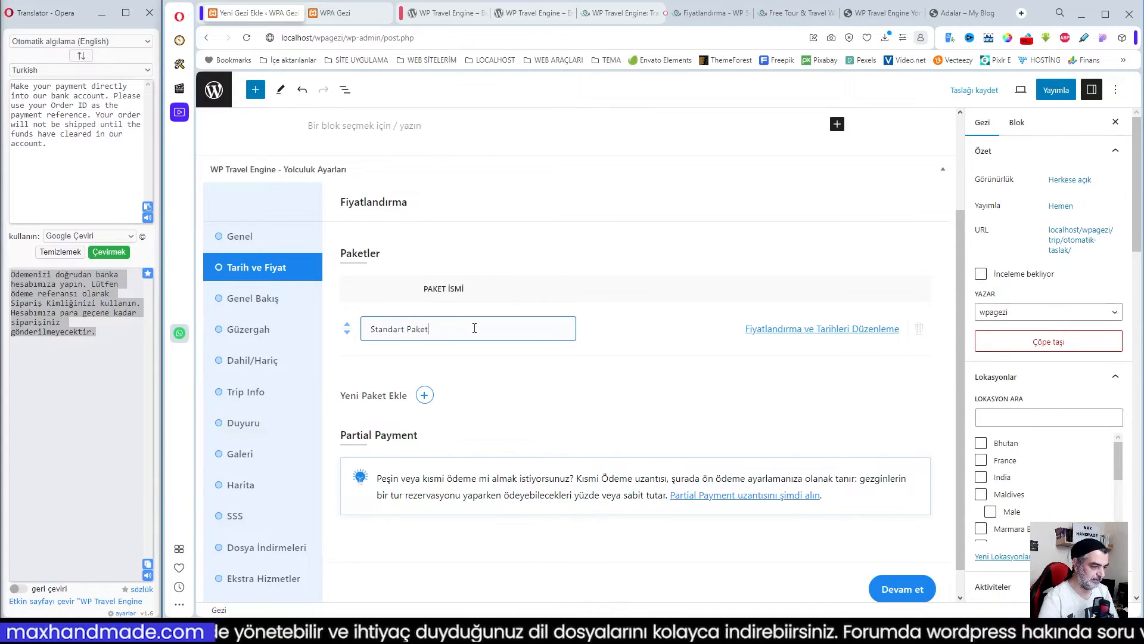
# - Open the package's pricing and dates editor, enable the Yetişkin category and set its price to 3600
pyautogui.click(806, 330)
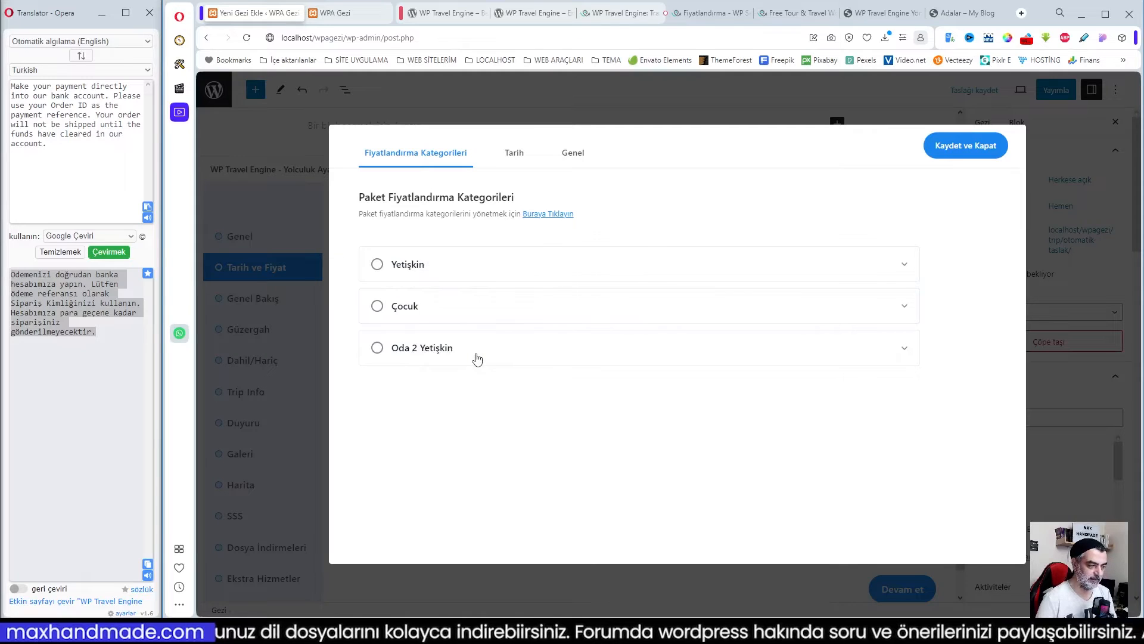
pyautogui.click(377, 264)
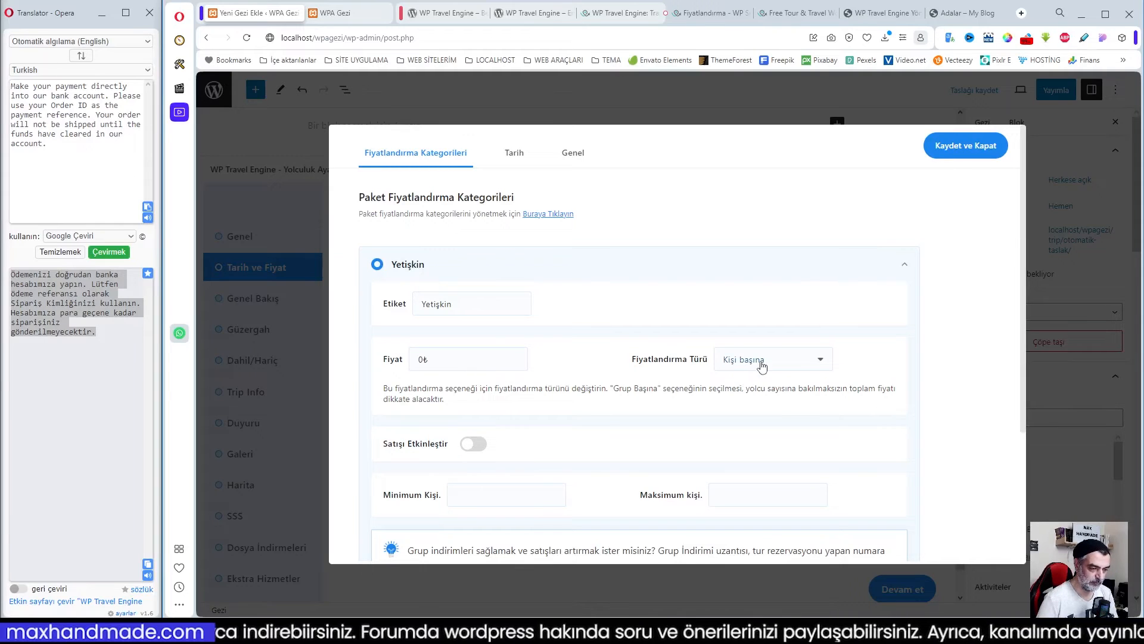
pyautogui.click(434, 361)
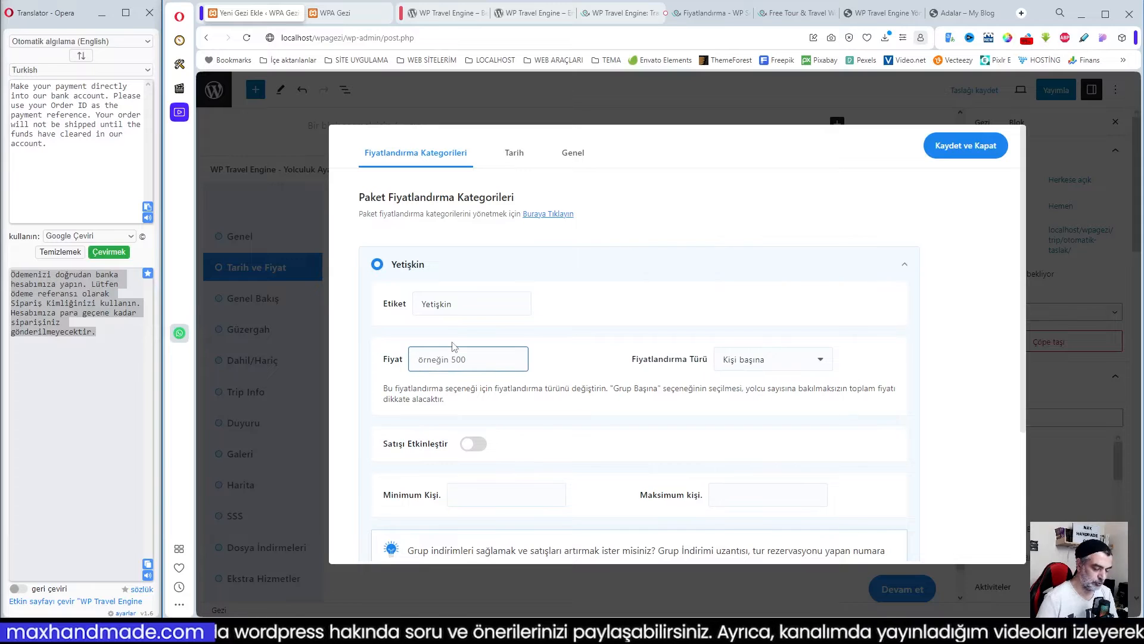
pyautogui.write('3500')
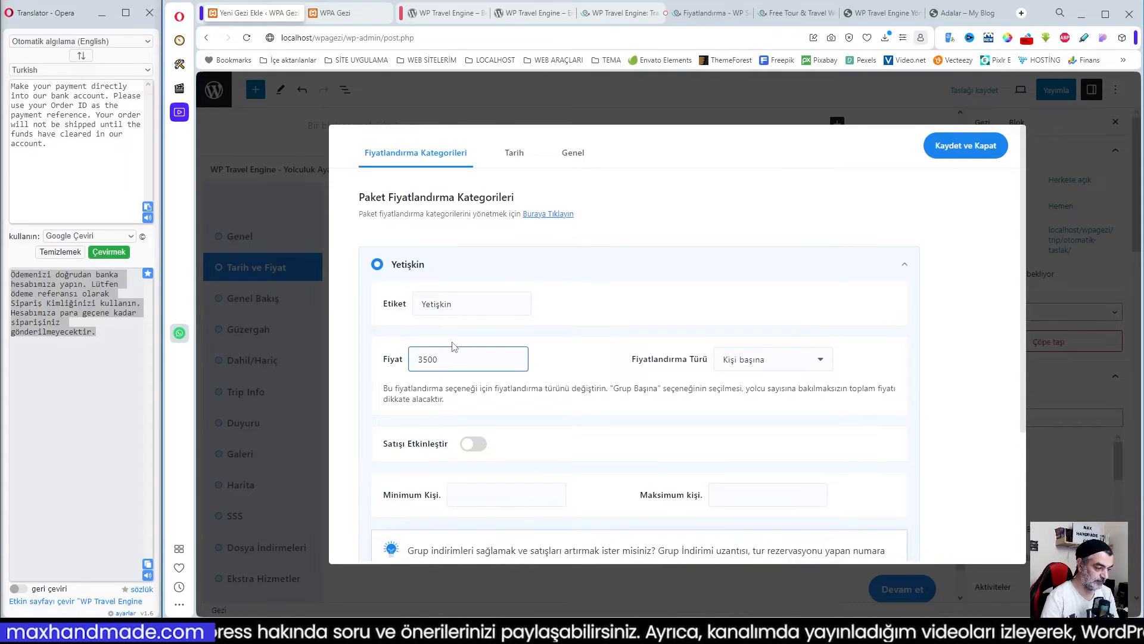
pyautogui.press('BackSpace')
pyautogui.press('BackSpace')
pyautogui.press('BackSpace')
pyautogui.press('BackSpace')
pyautogui.write('3,6')
pyautogui.write('00')
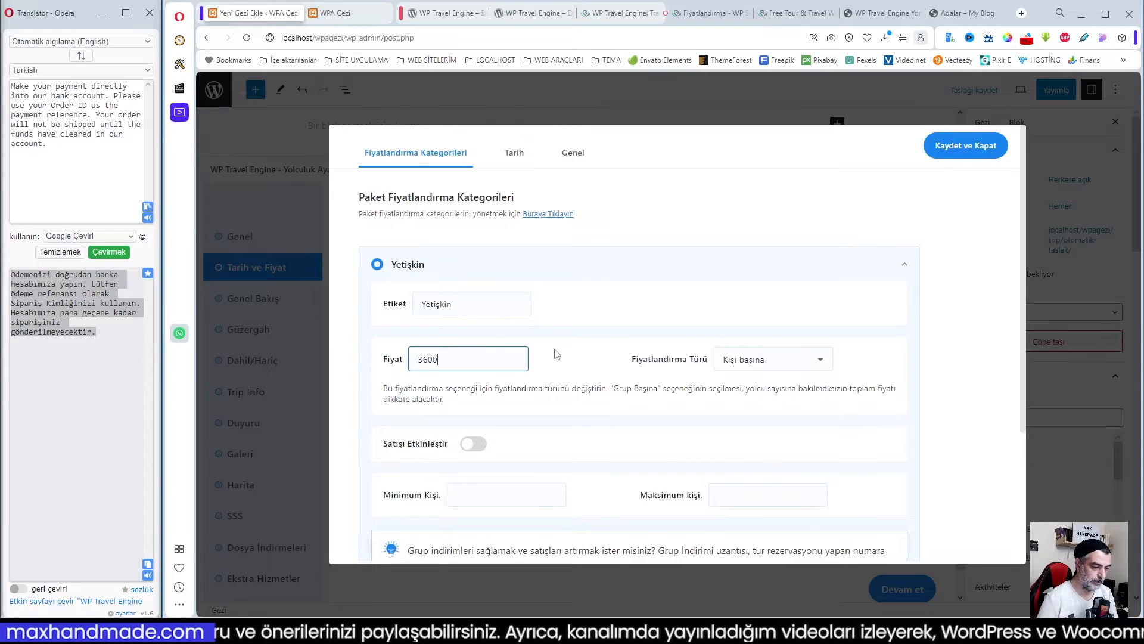
# - Enable a sale price of 3500 for the Yetişkin category and limit it to a minimum of 1 and maximum of 2 people
pyautogui.click(474, 444)
pyautogui.click(527, 448)
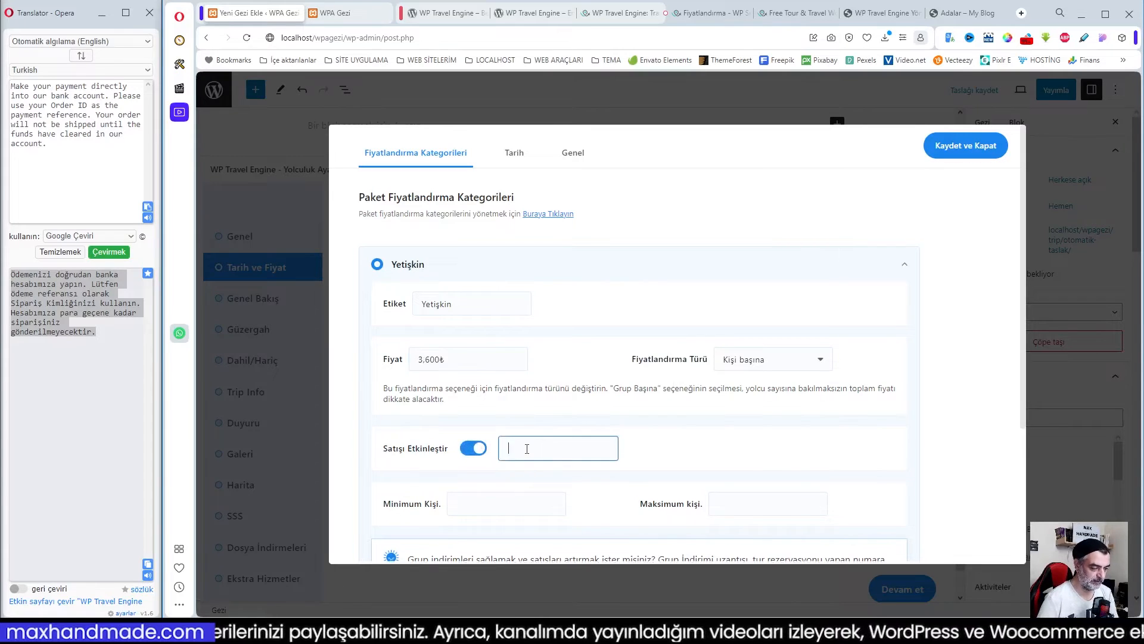
pyautogui.write('3500')
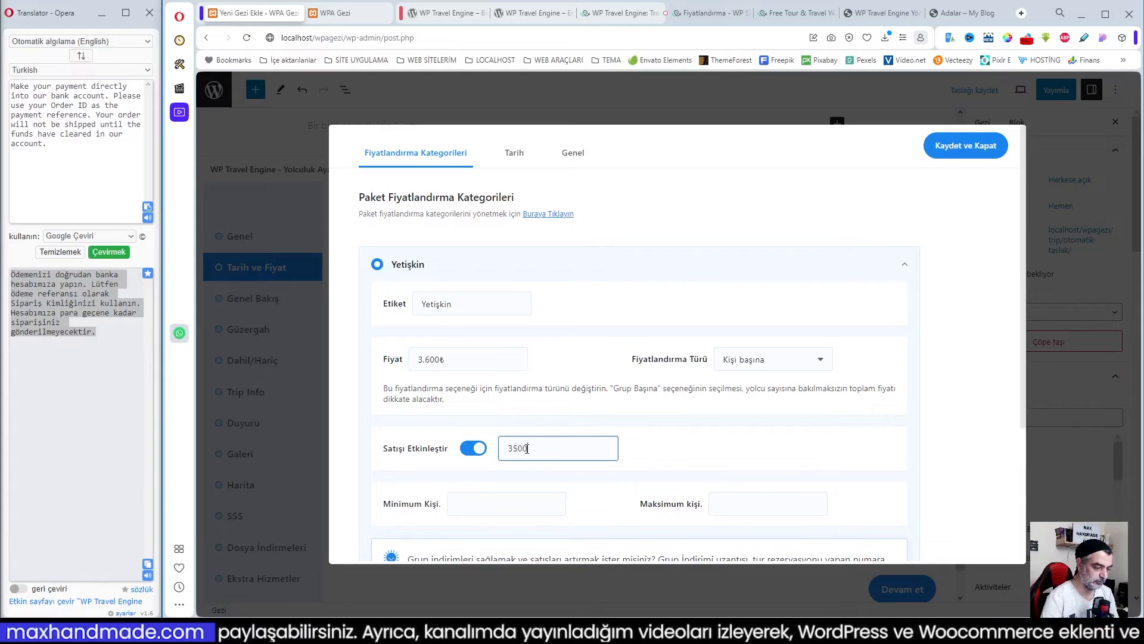
pyautogui.scroll(-3, 661, 448)
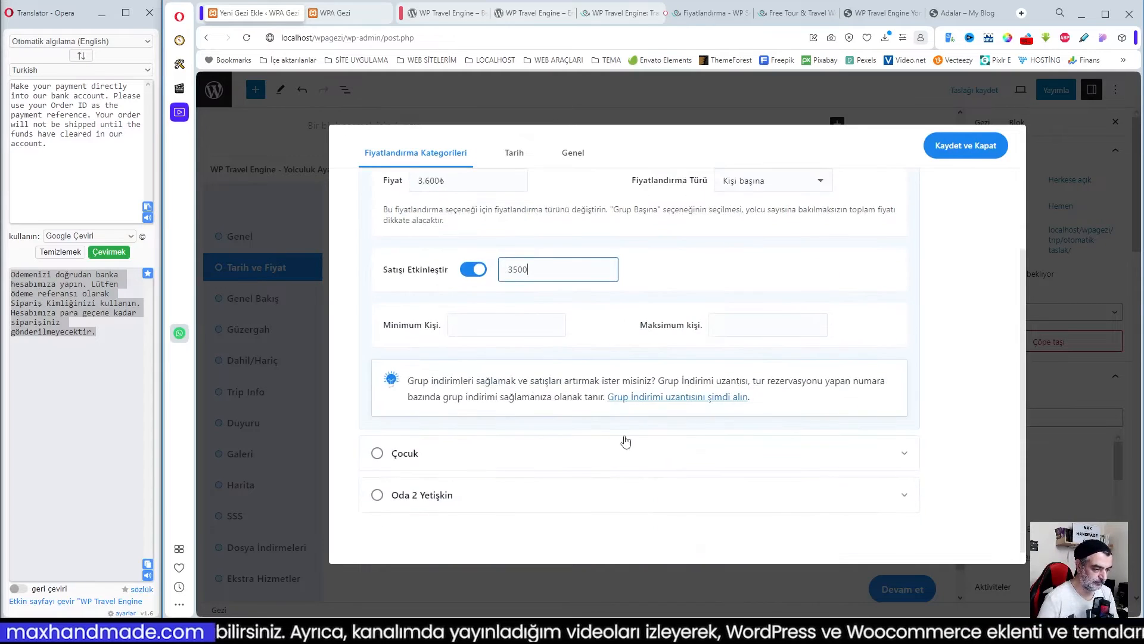
pyautogui.click(489, 328)
pyautogui.write('1')
pyautogui.click(737, 327)
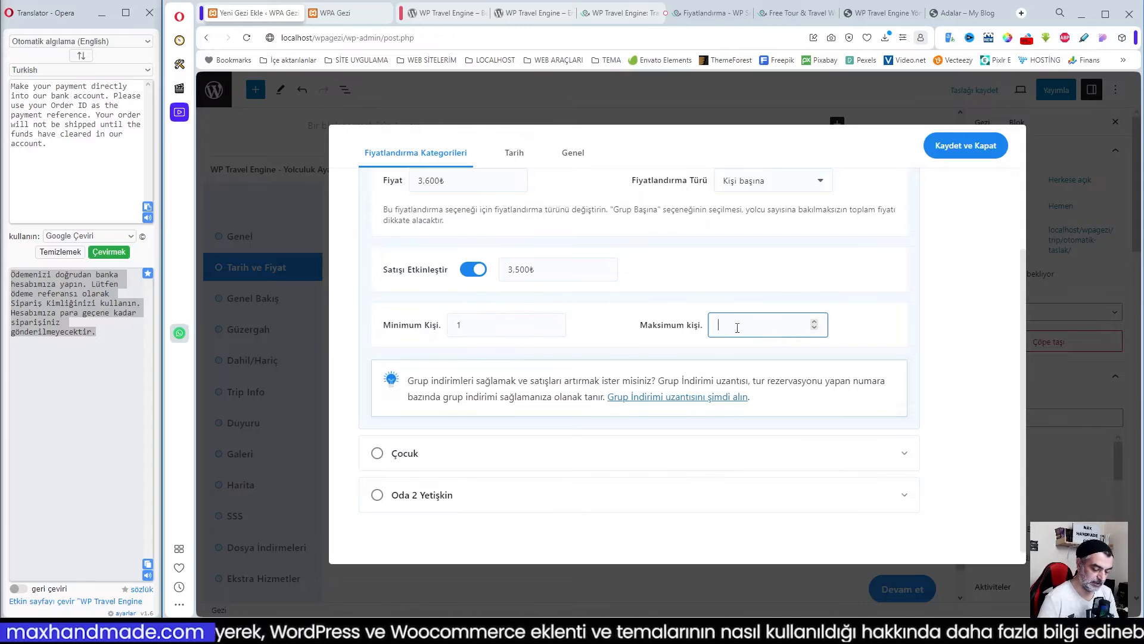
# - Enable the Çocuk pricing category and set its price to 2100
pyautogui.click(431, 446)
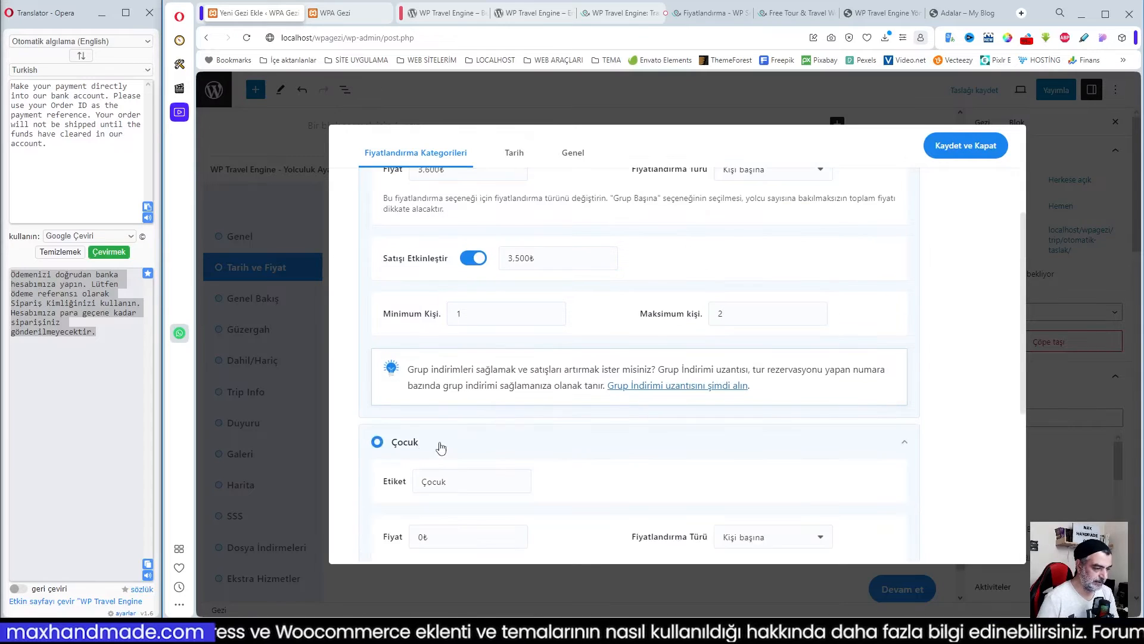
pyautogui.scroll(-3, 547, 448)
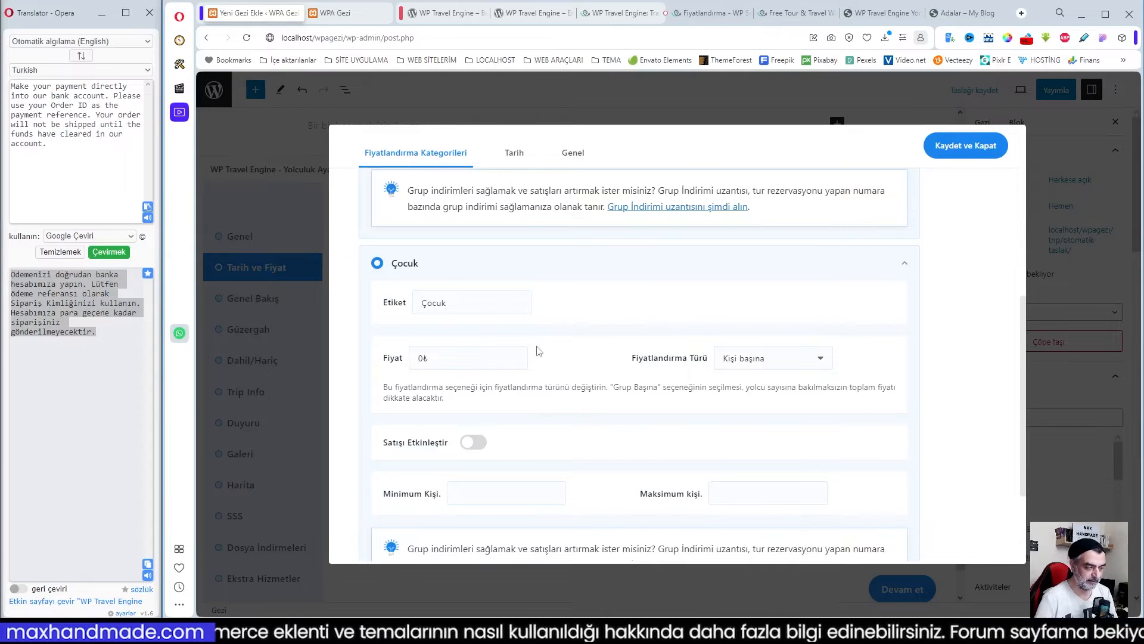
pyautogui.click(446, 358)
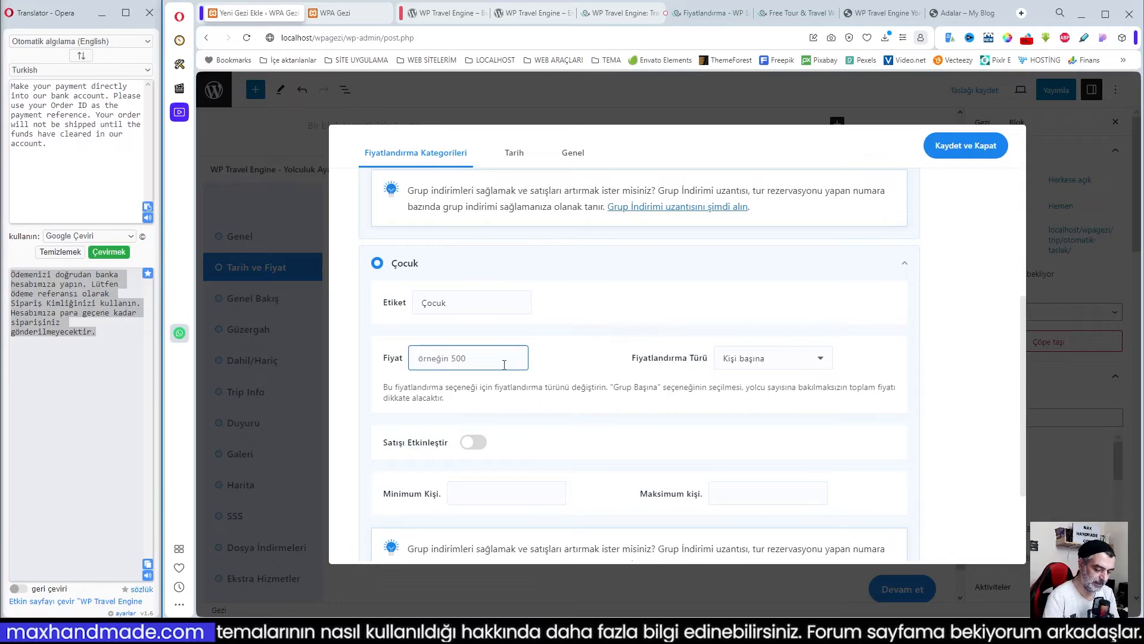
pyautogui.write('200')
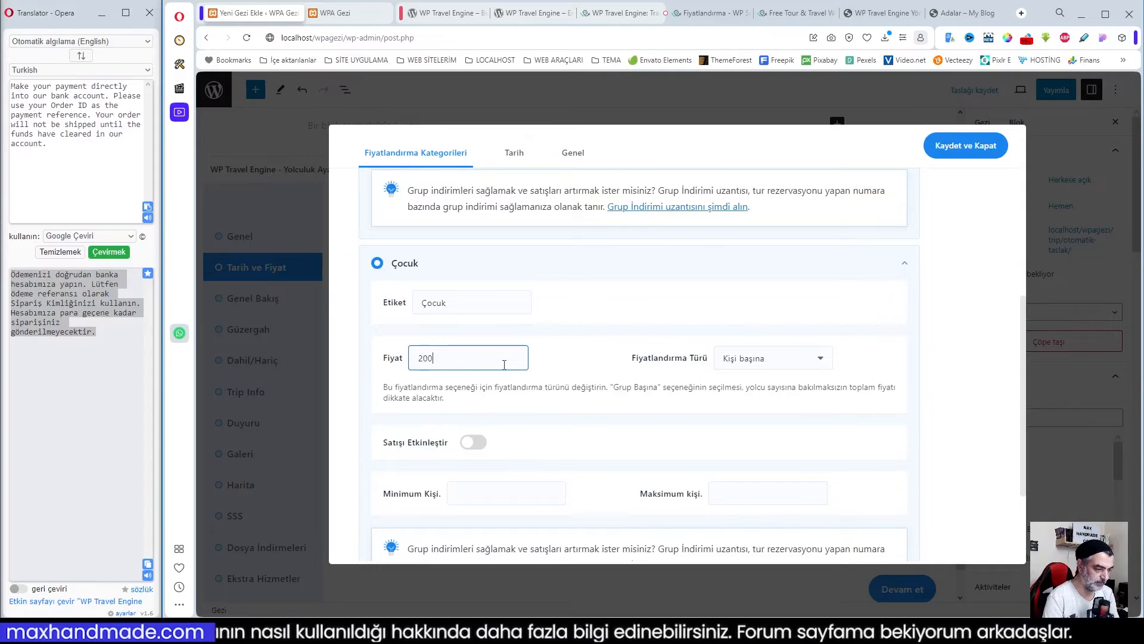
pyautogui.press('BackSpace')
pyautogui.press('BackSpace')
pyautogui.write('100')
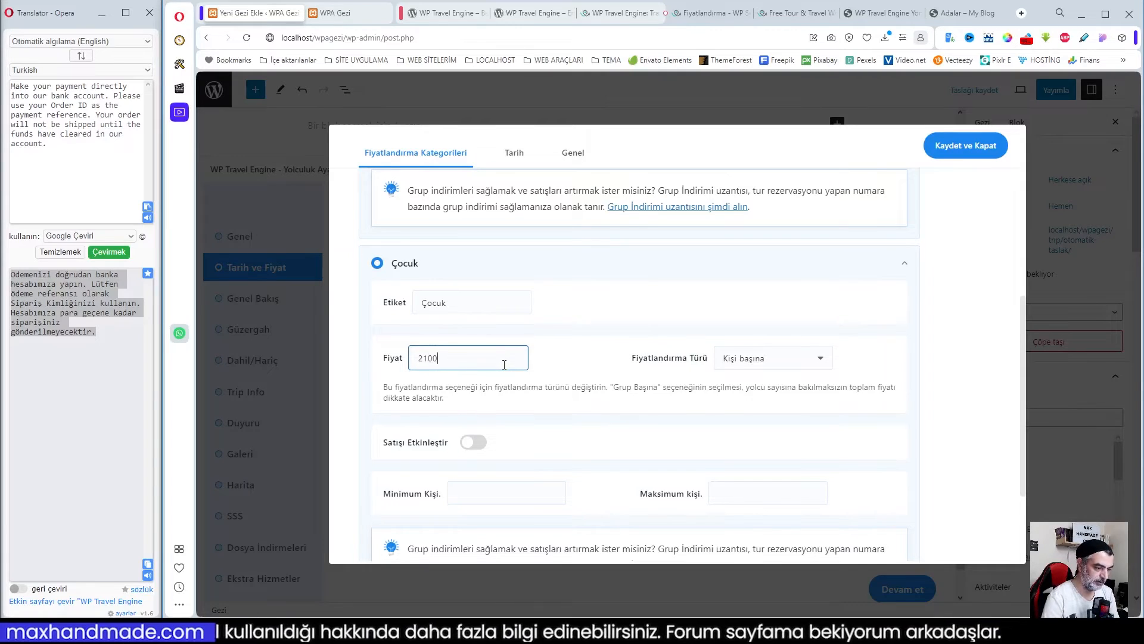
# - Enable a sale price of 2000 for the Çocuk category and limit it to a minimum of 1 and maximum of 2 people
pyautogui.click(474, 442)
pyautogui.click(535, 450)
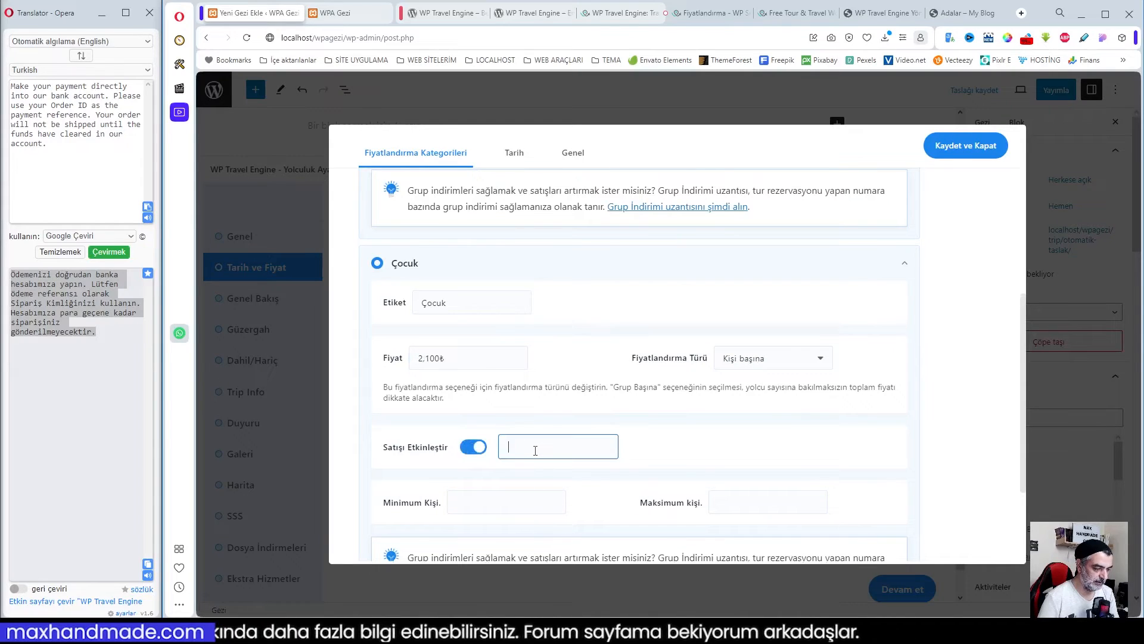
pyautogui.write('2,00')
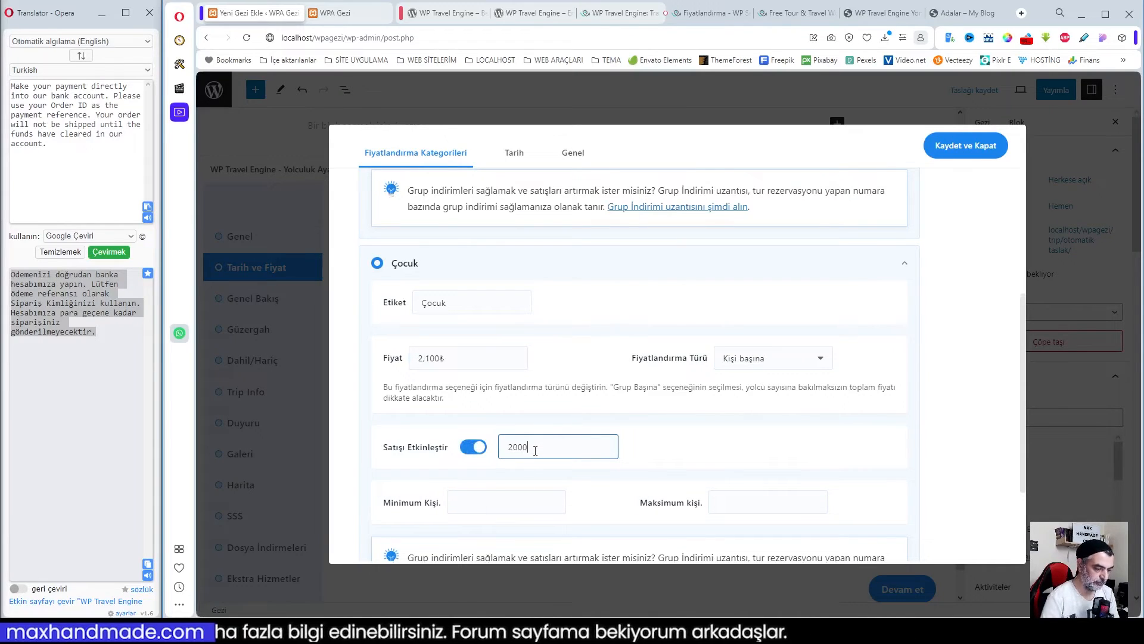
pyautogui.write('0')
pyautogui.scroll(-1, 690, 446)
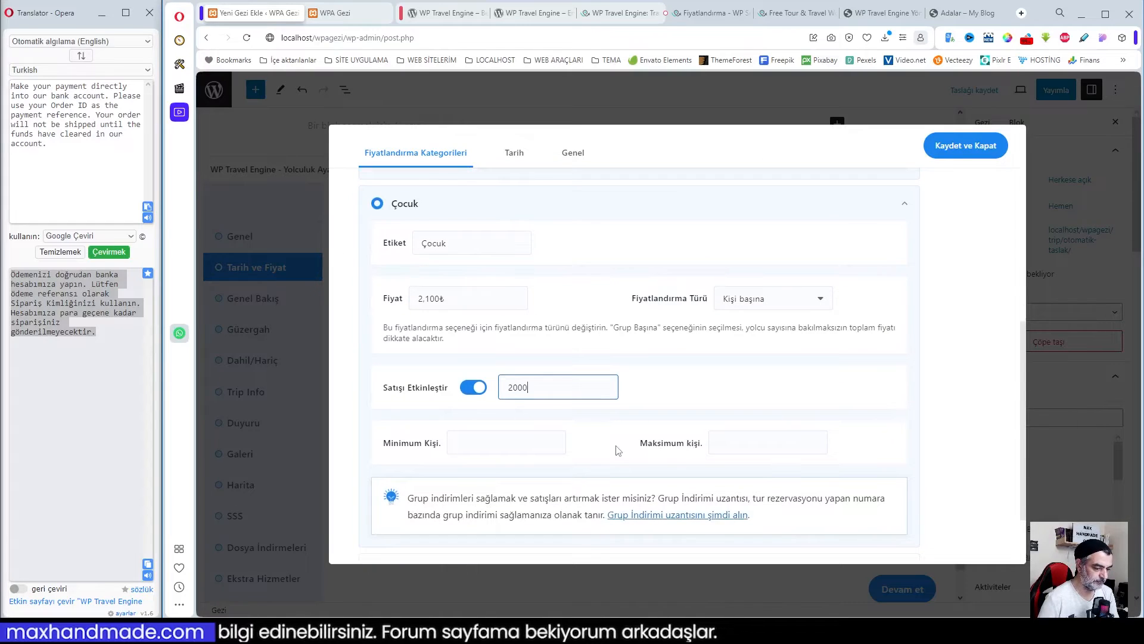
pyautogui.click(495, 439)
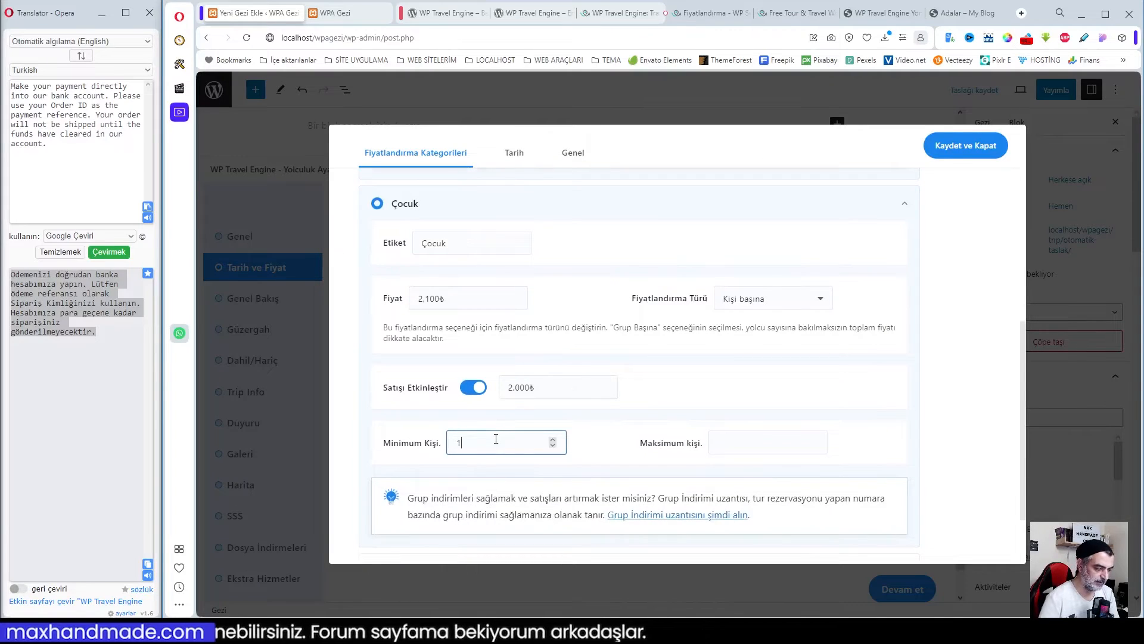
pyautogui.click(744, 448)
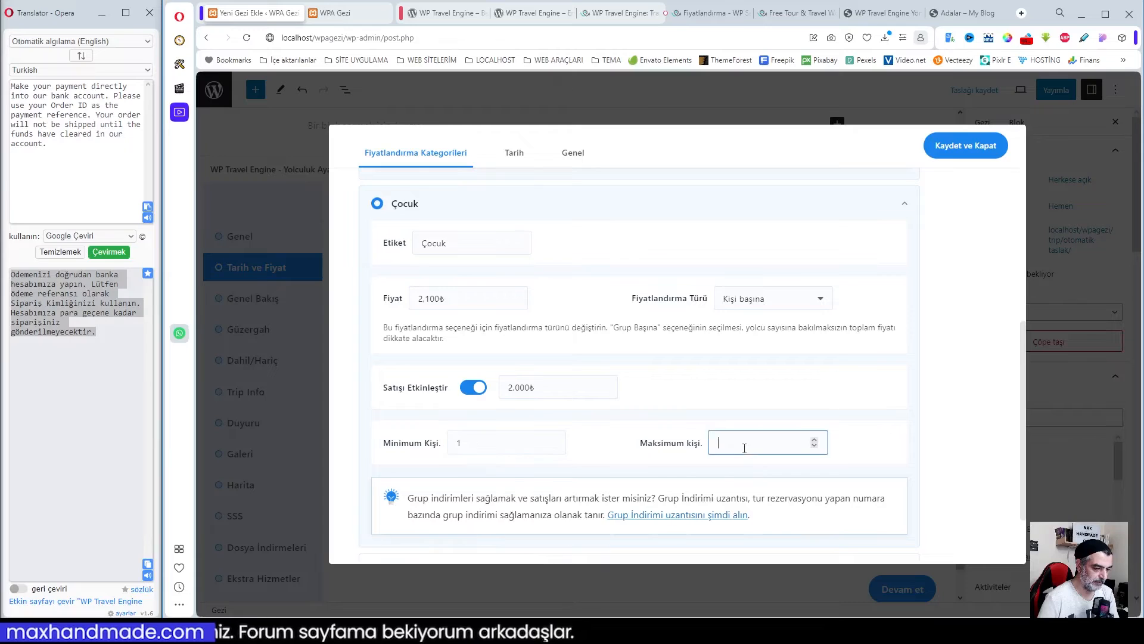
pyautogui.write('2')
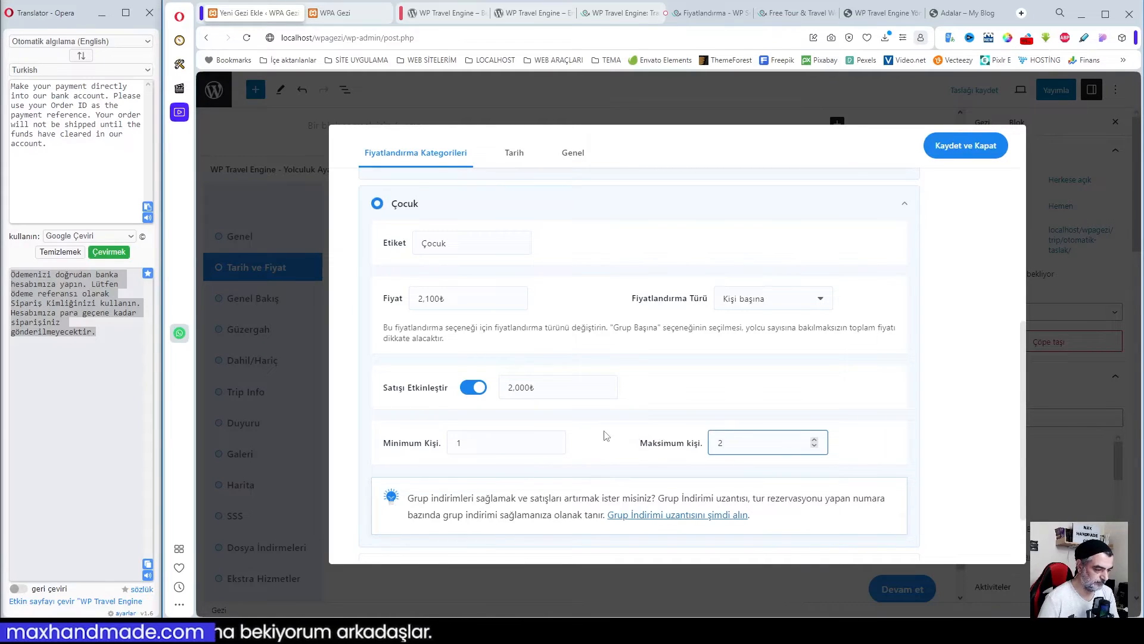
# - Enable the Oda 2 Yetişkin pricing category and set its price to 7000
pyautogui.scroll(-2, 606, 435)
pyautogui.click(378, 483)
pyautogui.scroll(-4, 517, 486)
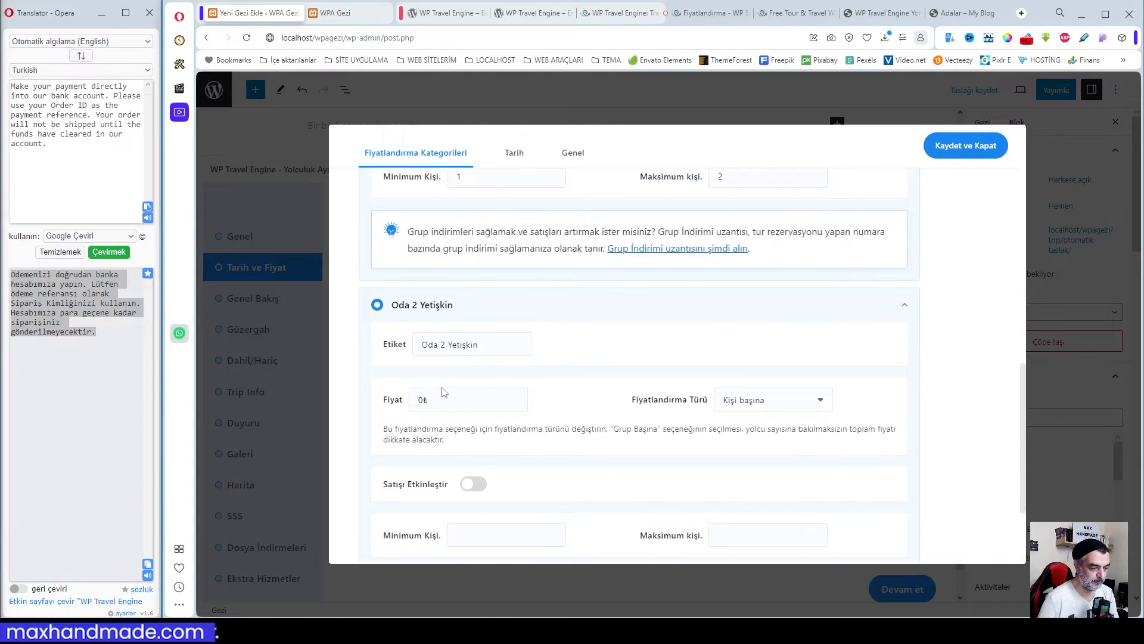
pyautogui.click(444, 409)
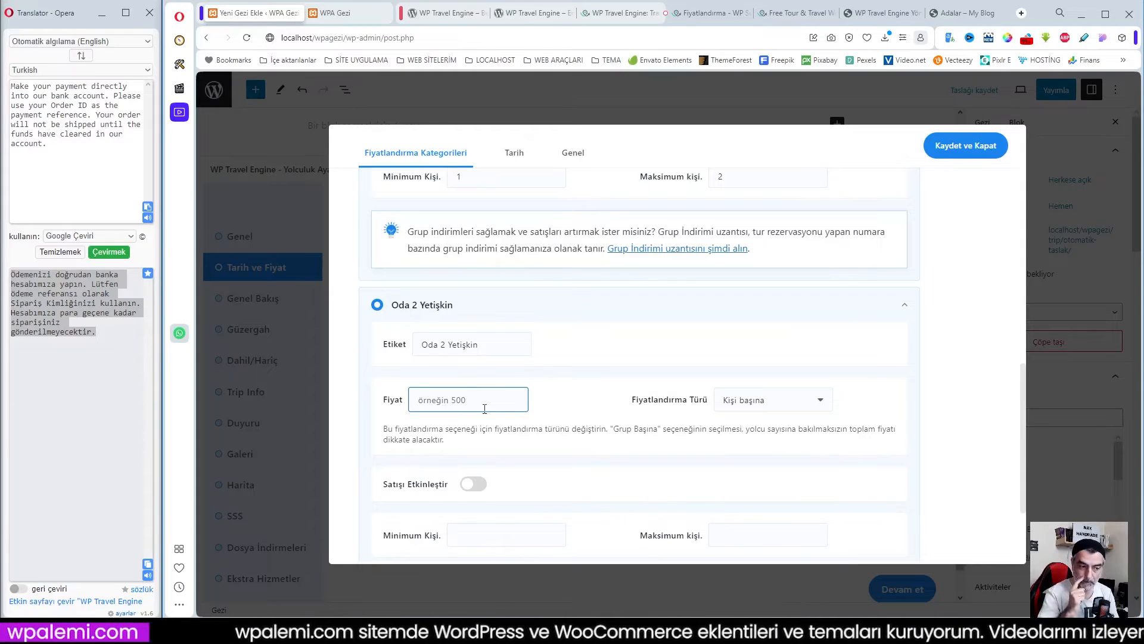
pyautogui.write('68')
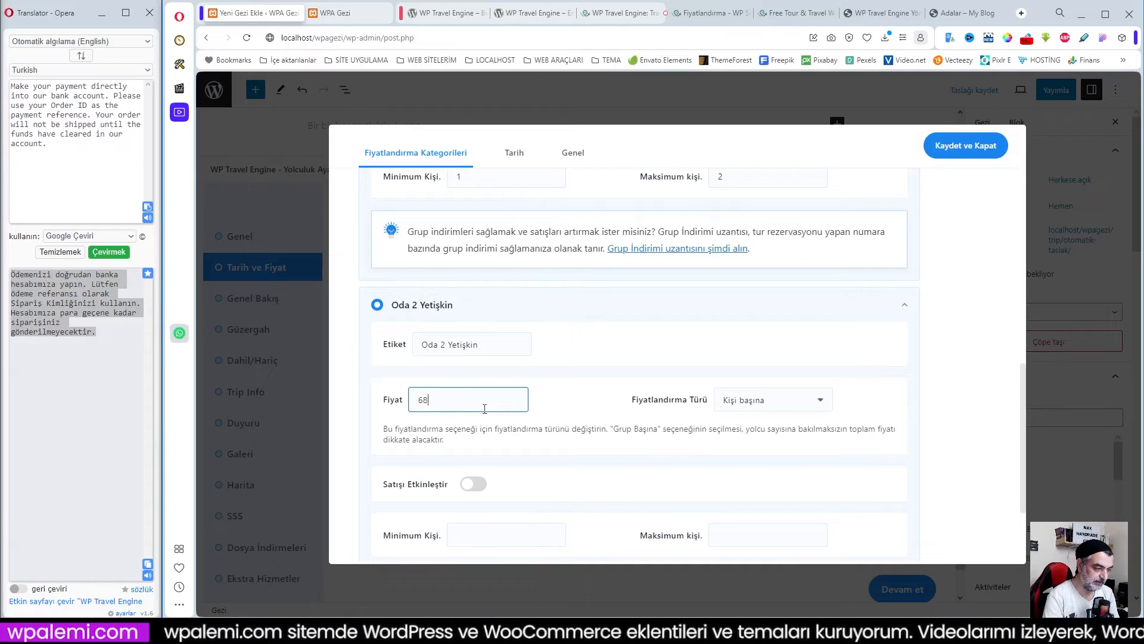
pyautogui.press('BackSpace')
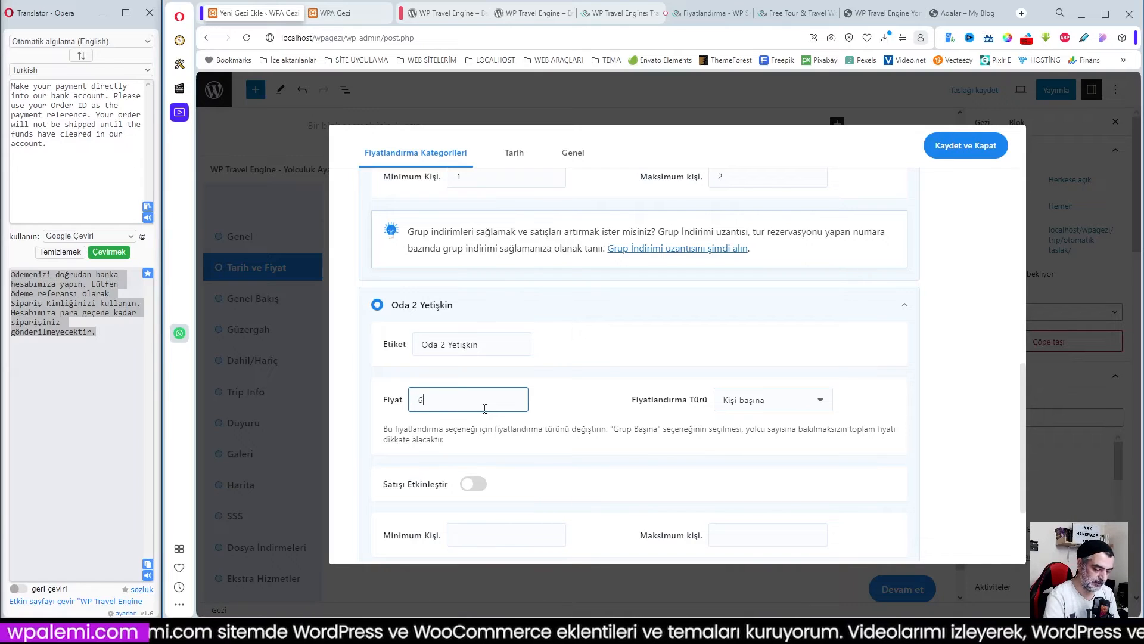
pyautogui.press('BackSpace')
pyautogui.write('7000')
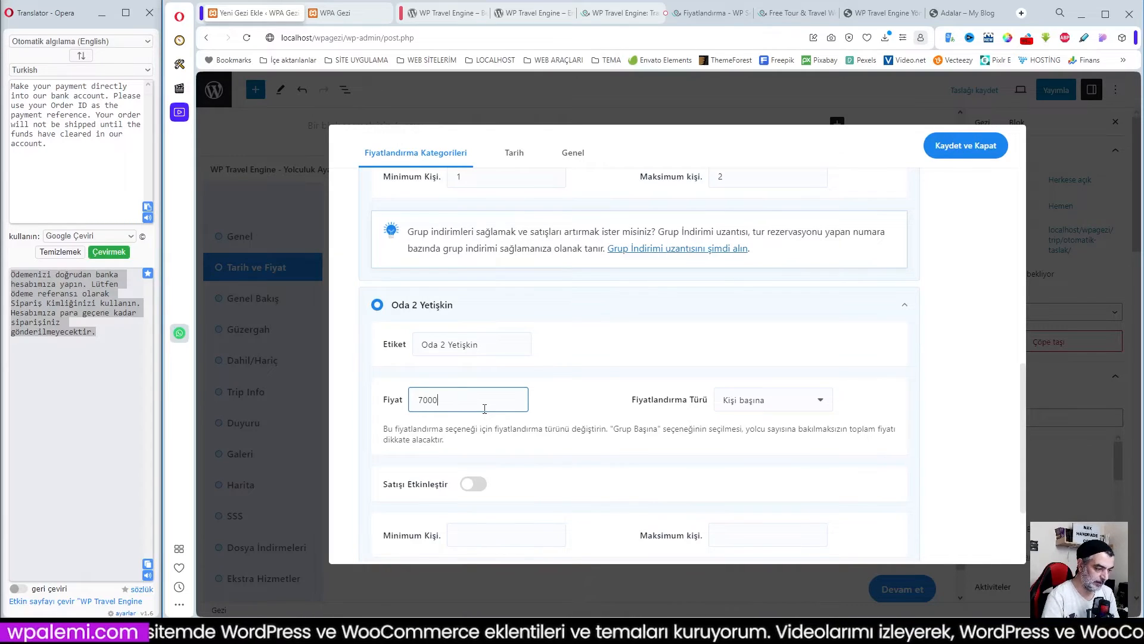
# - Enable a sale price of 6900 for Oda 2 Yetişkin with a minimum of 1 person, and save and close the package pricing
pyautogui.click(473, 484)
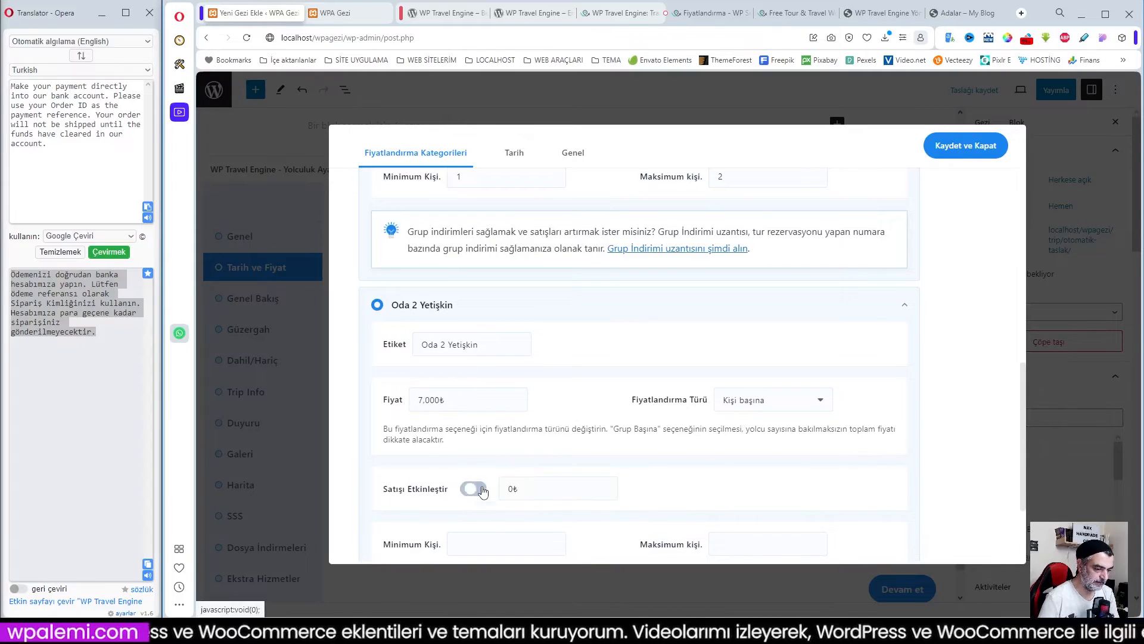
pyautogui.click(529, 488)
pyautogui.write('6900')
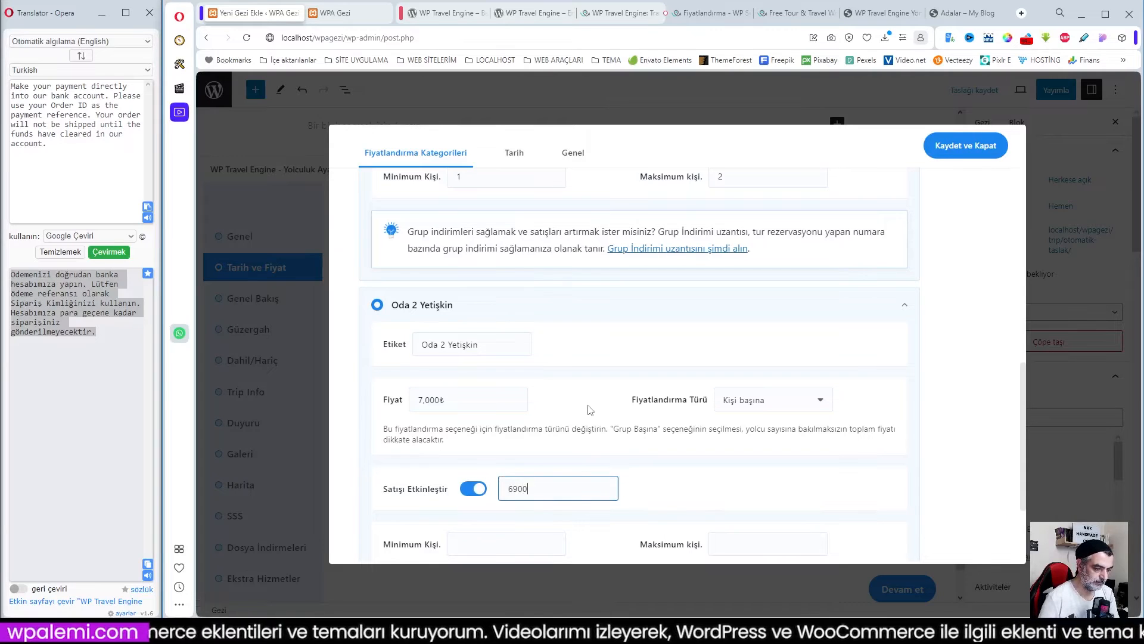
pyautogui.scroll(-2, 658, 471)
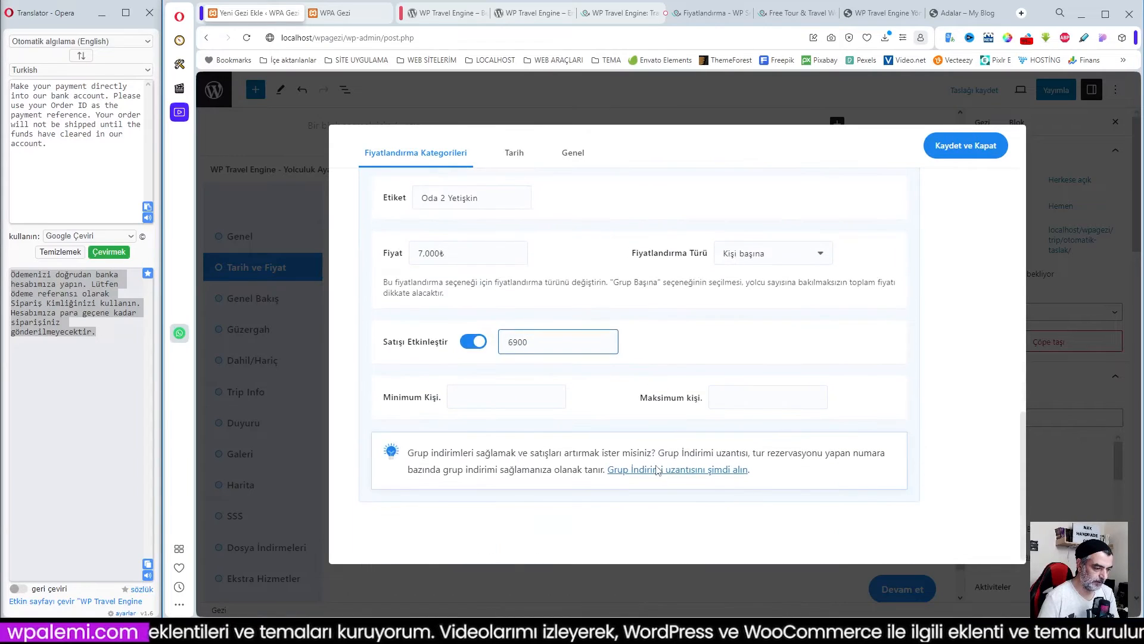
pyautogui.click(468, 398)
pyautogui.write('1')
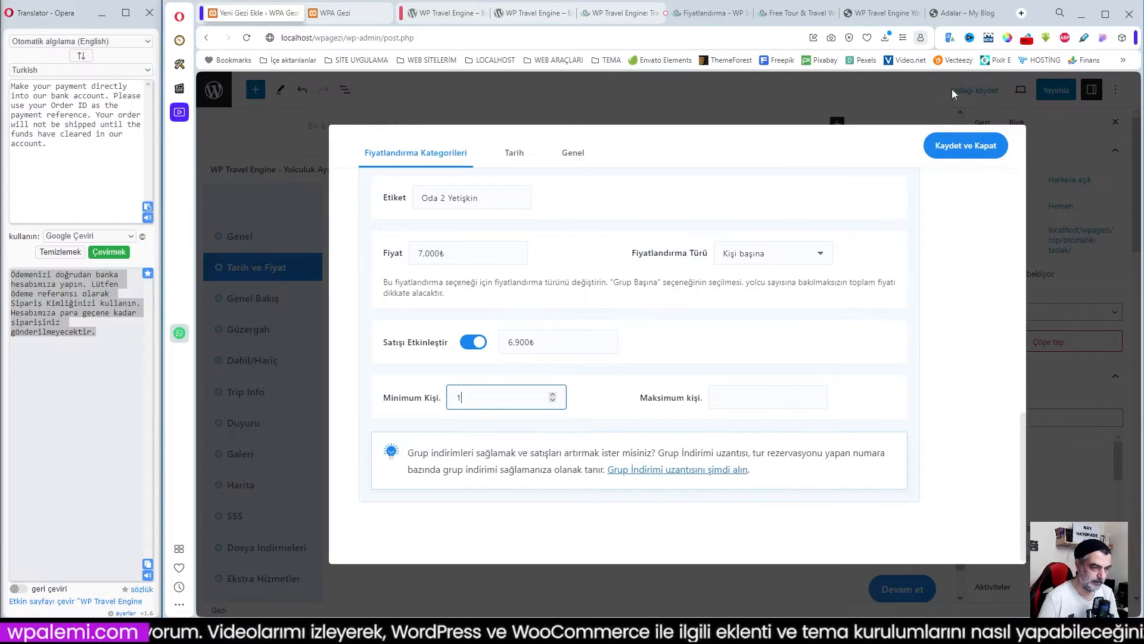
pyautogui.click(970, 146)
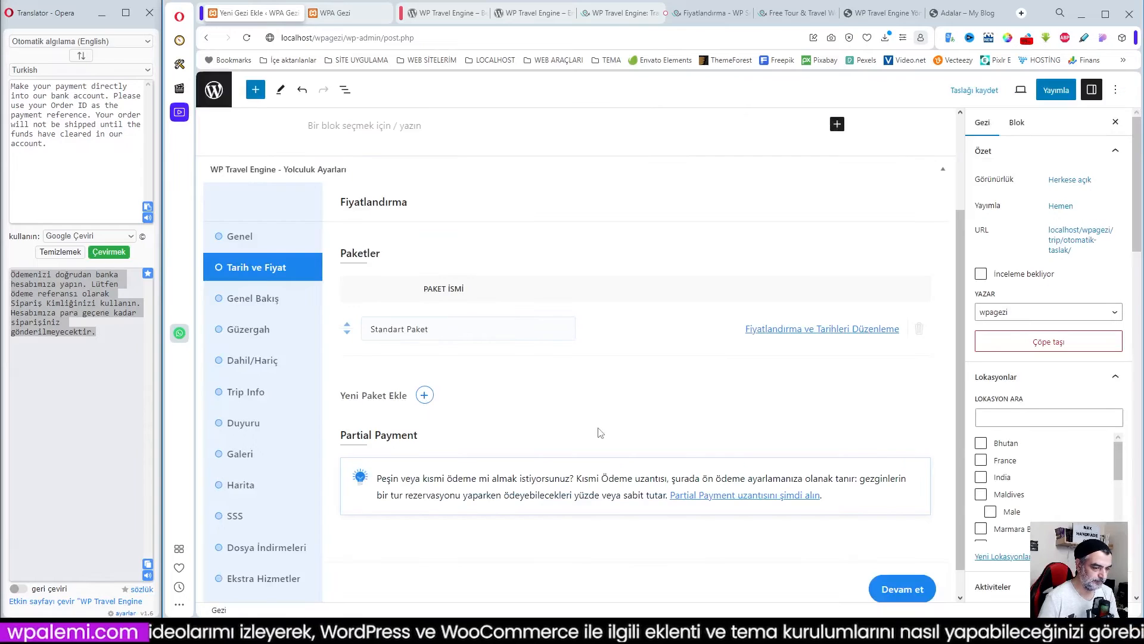
# - Continue to Genel Bakış and fill the trip description with the Kapadokya introduction starting "Kapadokya, Türkiye'nin ortasında yer alan"
pyautogui.scroll(-1, 596, 435)
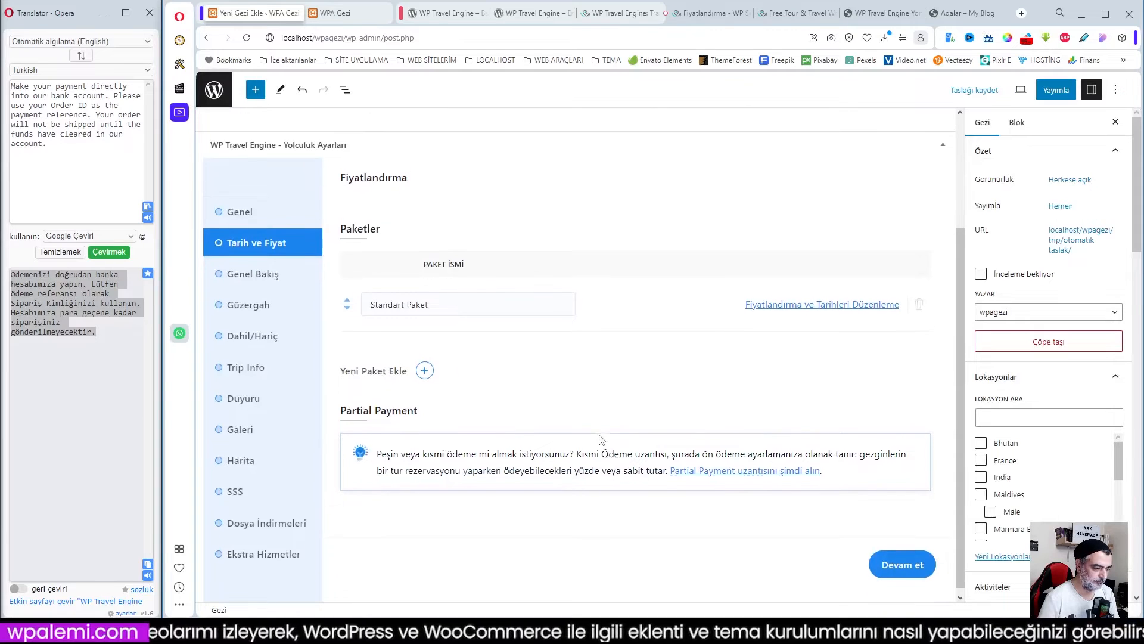
pyautogui.click(899, 560)
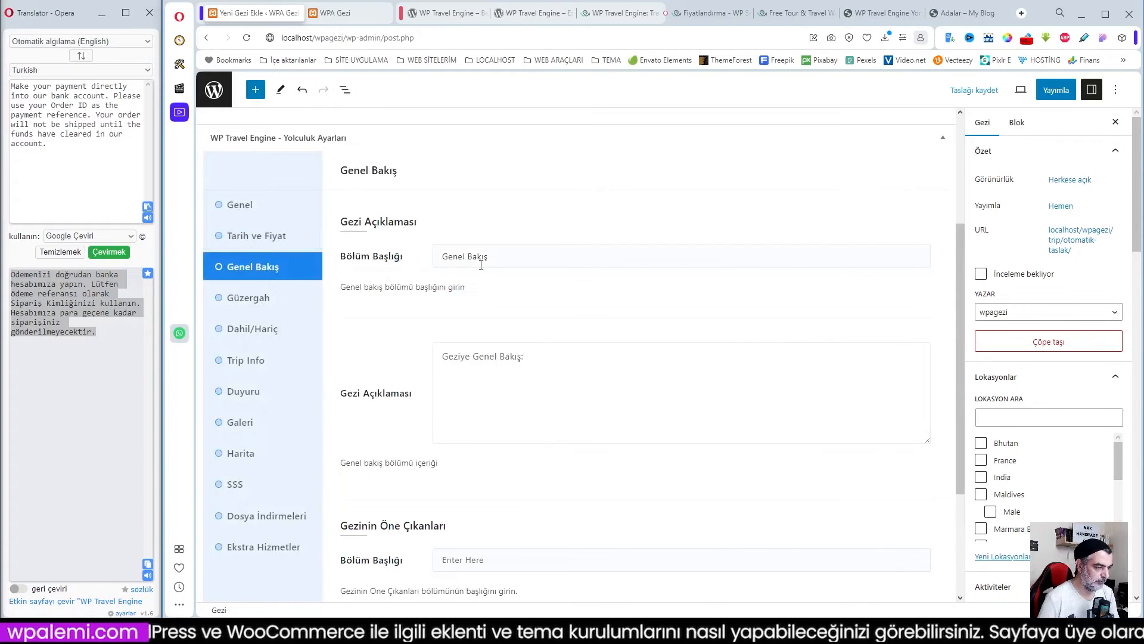
pyautogui.click(468, 359)
pyautogui.click(501, 427)
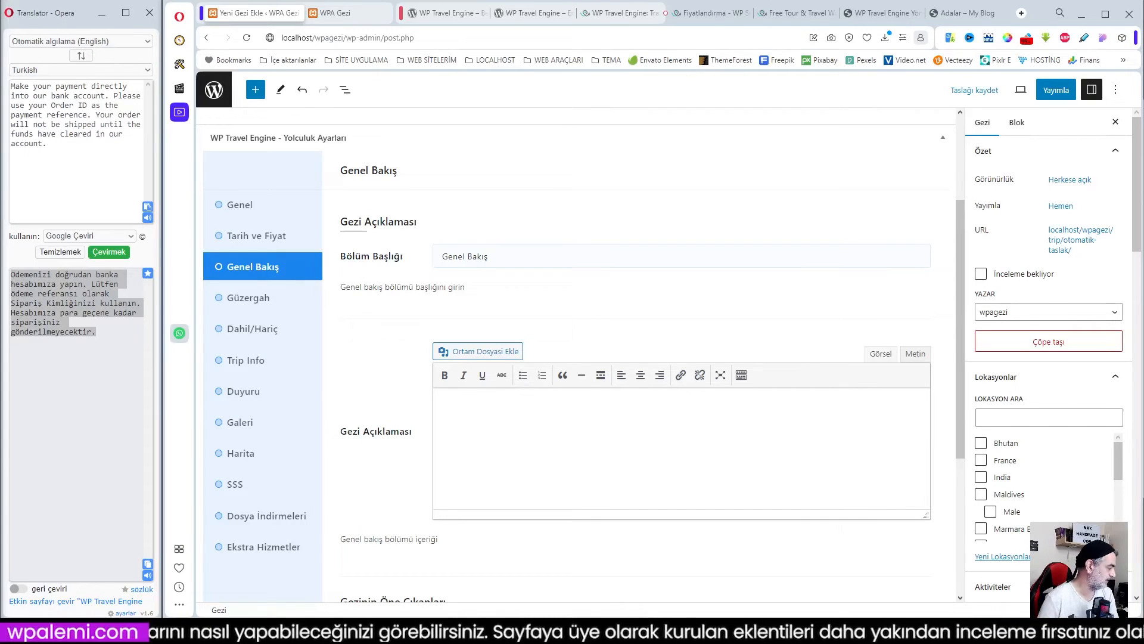
pyautogui.click(477, 417)
pyautogui.write("Kapadokya, Türkiye'nin ortasında yer alan ve sıradışı doğal oluşumları, tarihi zenginlikleri ve eşsiz manzaralarıyla ünlü bir bölgedir. Biz, Kapadokya'nın bu büyüleyici coğrafyasını ve gizemli tarihini keşfetmek isteyenler için unutulmaz bir kültür turu sunuyoruz.")
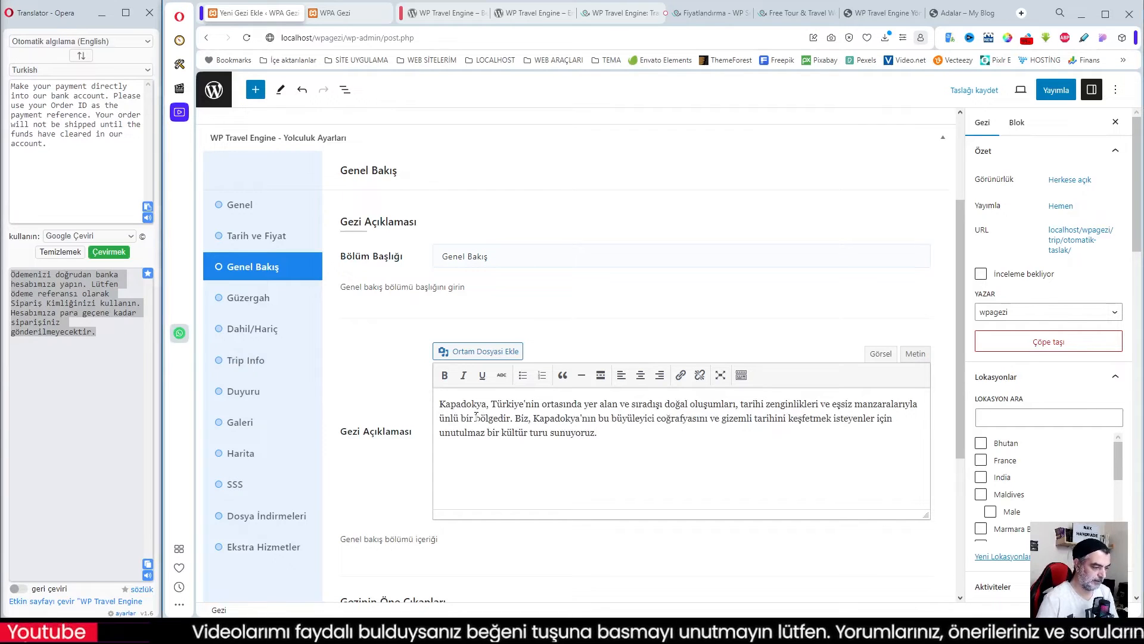
# - Add the "Doğal Güzellikler" trip highlight and title the highlights section "Kapadokya Kültür Turu Hakkında"
pyautogui.scroll(-4, 614, 428)
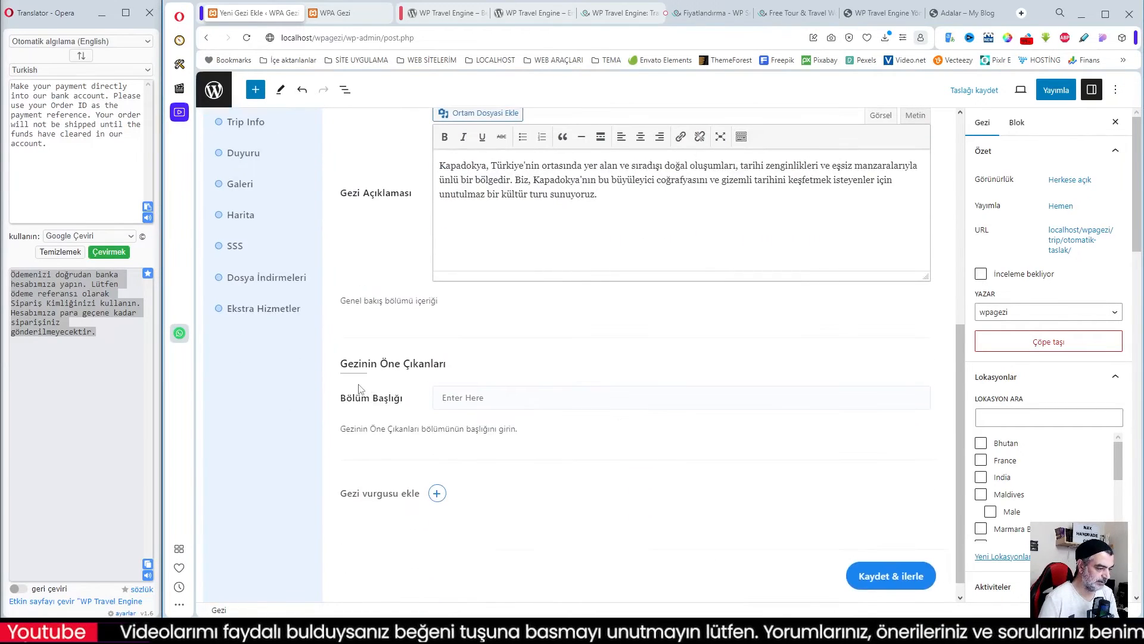
pyautogui.click(464, 399)
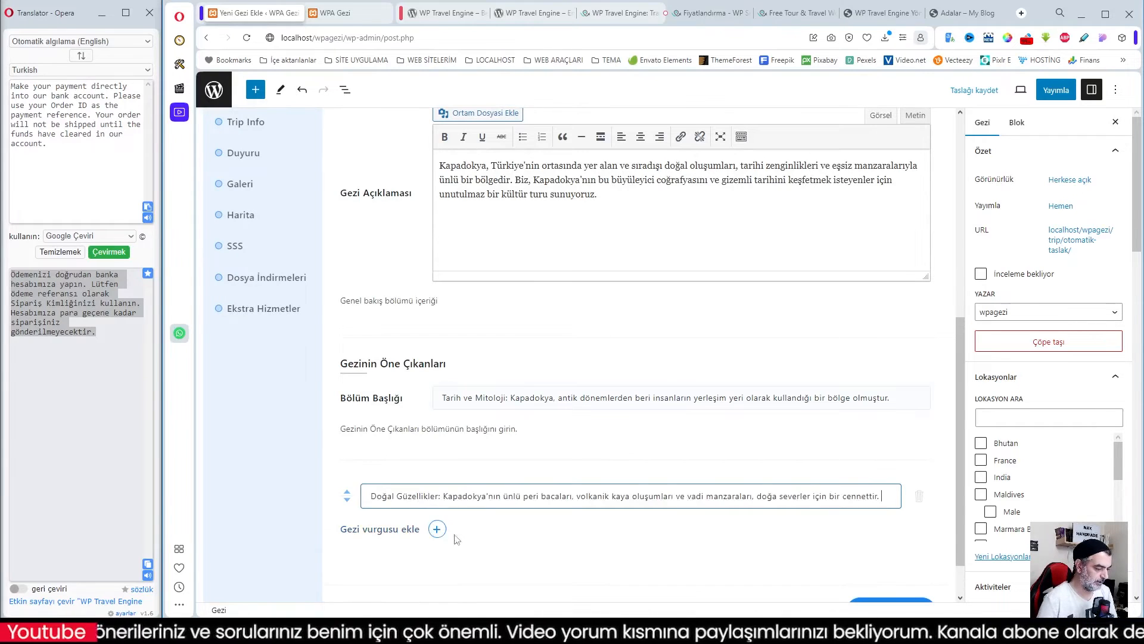
pyautogui.click(437, 524)
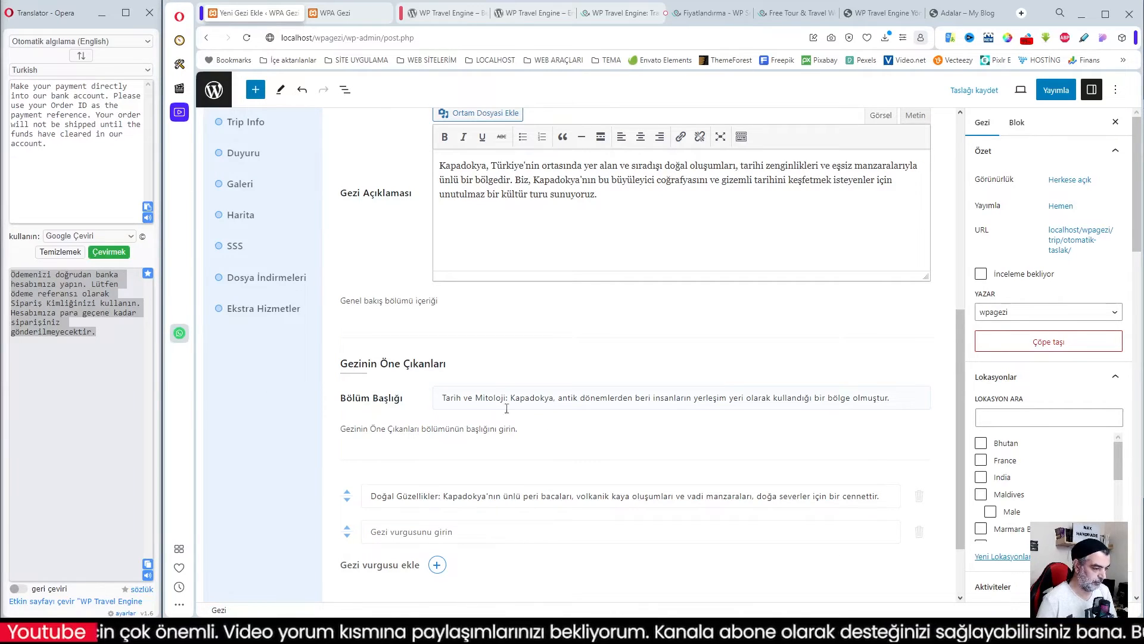
pyautogui.moveTo(446, 396); pyautogui.dragTo(933, 424)
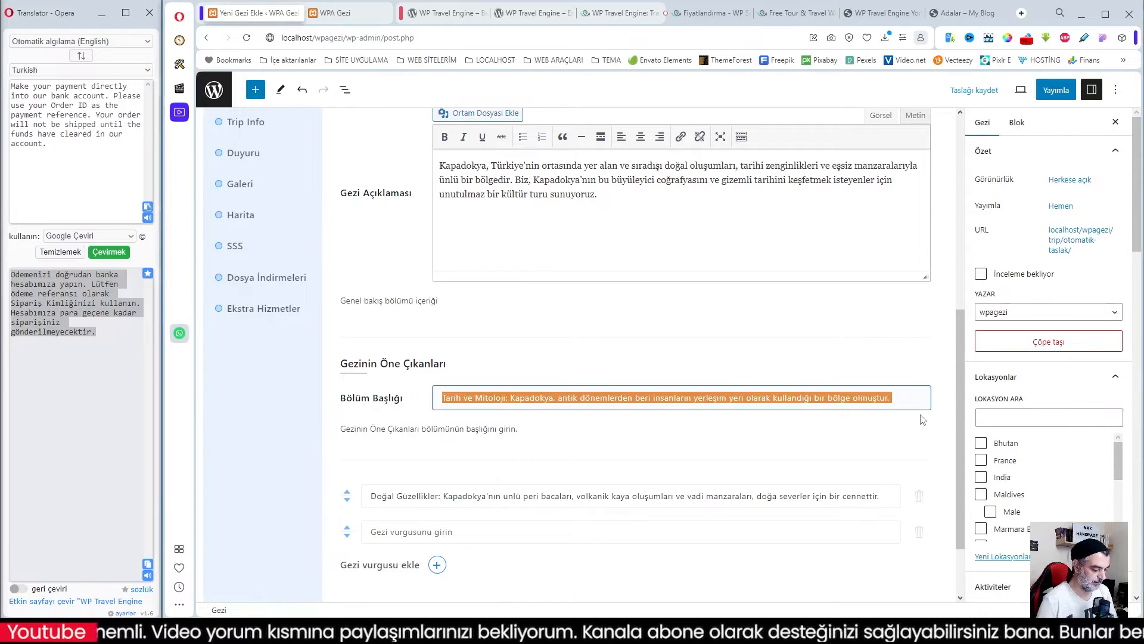
pyautogui.write('Kapadokya Kültür Turu Hakkında')
# - Add the "Tarih ve Mitoloji" highlight and one about traditional handicrafts, and save the overview to continue to Güzergah
pyautogui.click(377, 531)
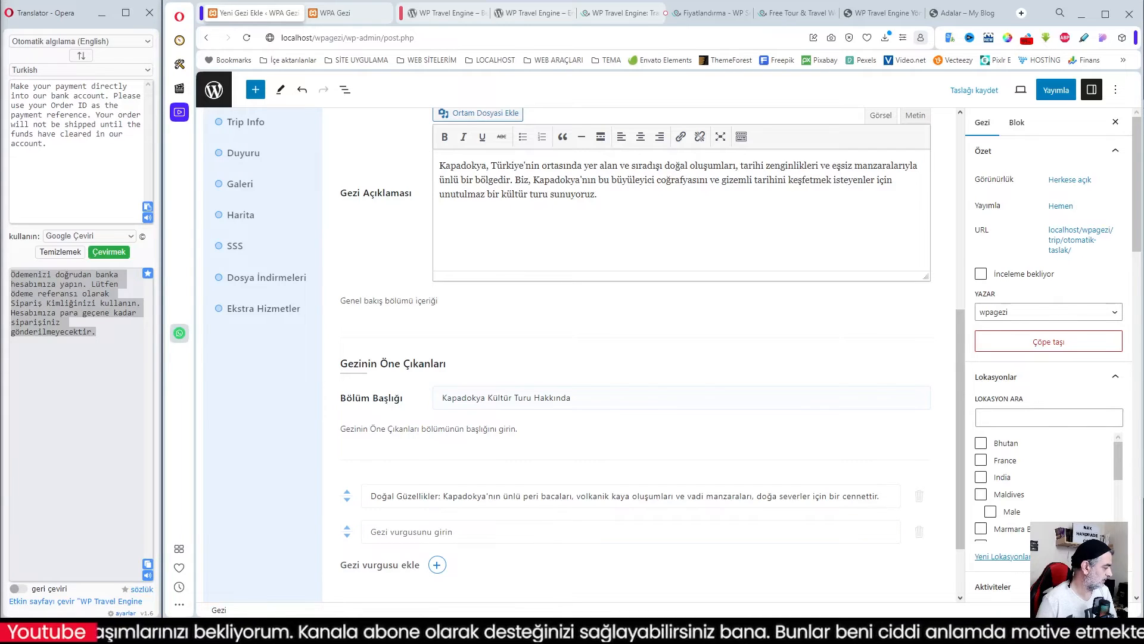
pyautogui.click(432, 542)
pyautogui.write('Tarih ve Mitoloji: Kapadokya, antik dönemlerden beri insanların yerleşim yeri olarak kullandığı bir bölge olmuştur.')
pyautogui.click(437, 564)
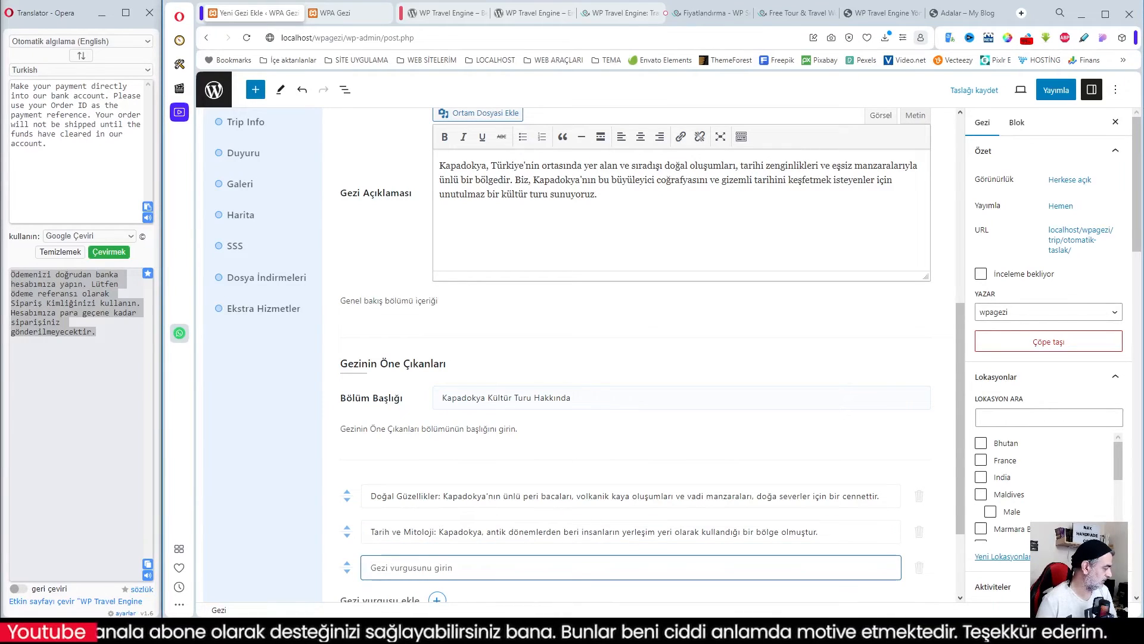
pyautogui.hotkey('alt', 'Tab')
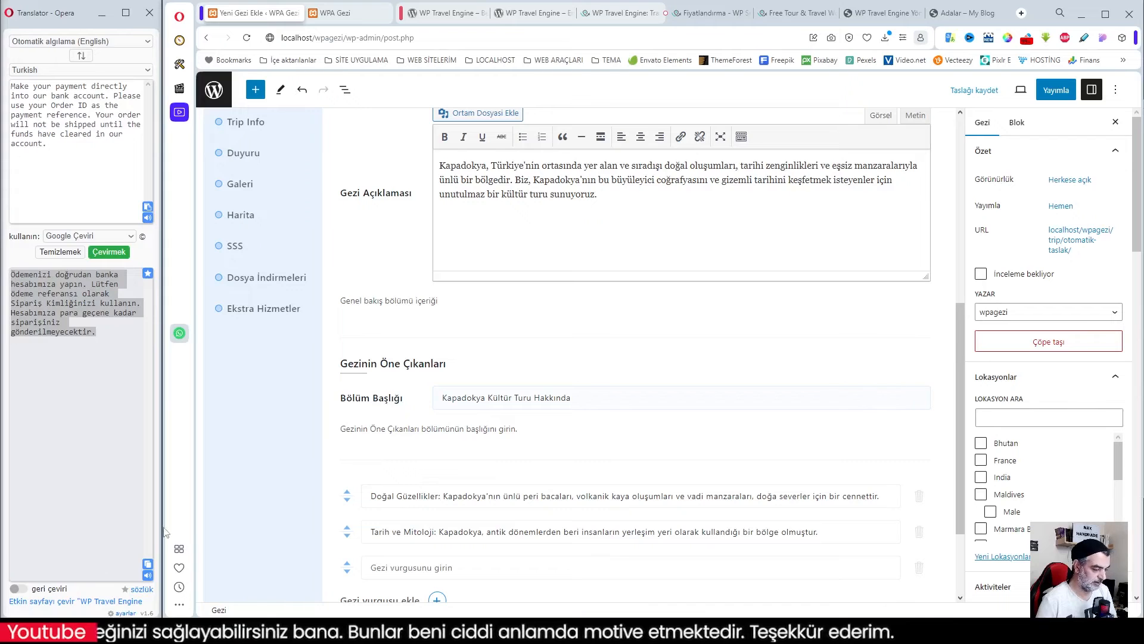
pyautogui.click(432, 566)
pyautogui.hotkey('ctrl', 'v')
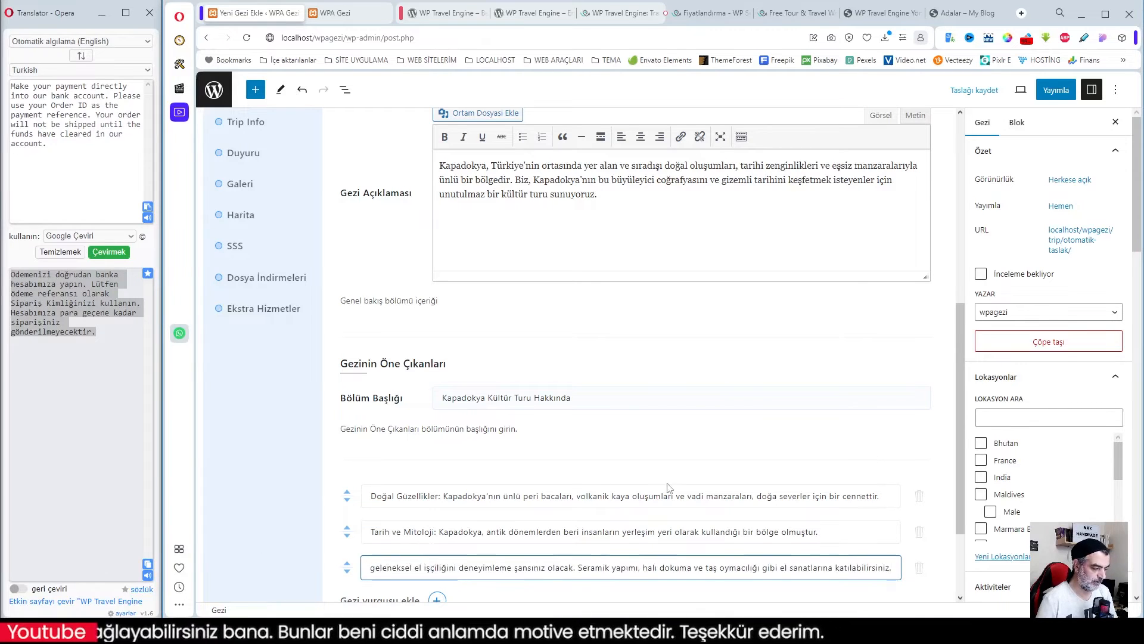
pyautogui.scroll(-2, 656, 482)
pyautogui.scroll(4, 716, 477)
pyautogui.scroll(-5, 715, 473)
pyautogui.click(888, 557)
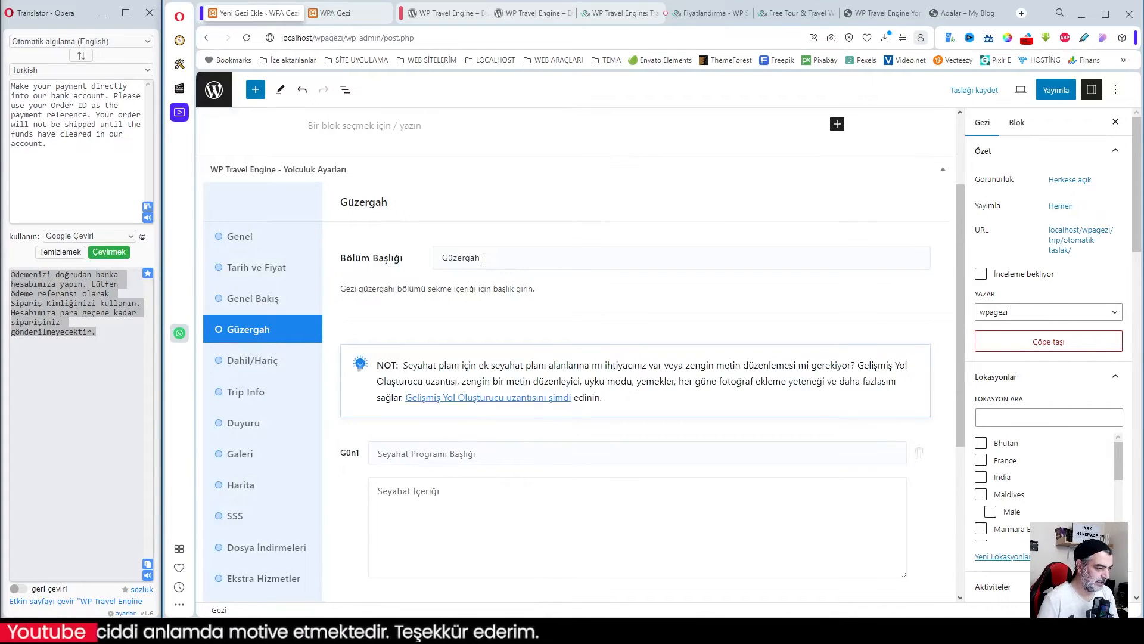
# - Enter "Hareket noktalarından katılan misafirlerimiz ile gece yolculuğumuza başlıyoruz." as the itinerary content for day 1
pyautogui.scroll(-5, 518, 471)
pyautogui.scroll(3, 518, 470)
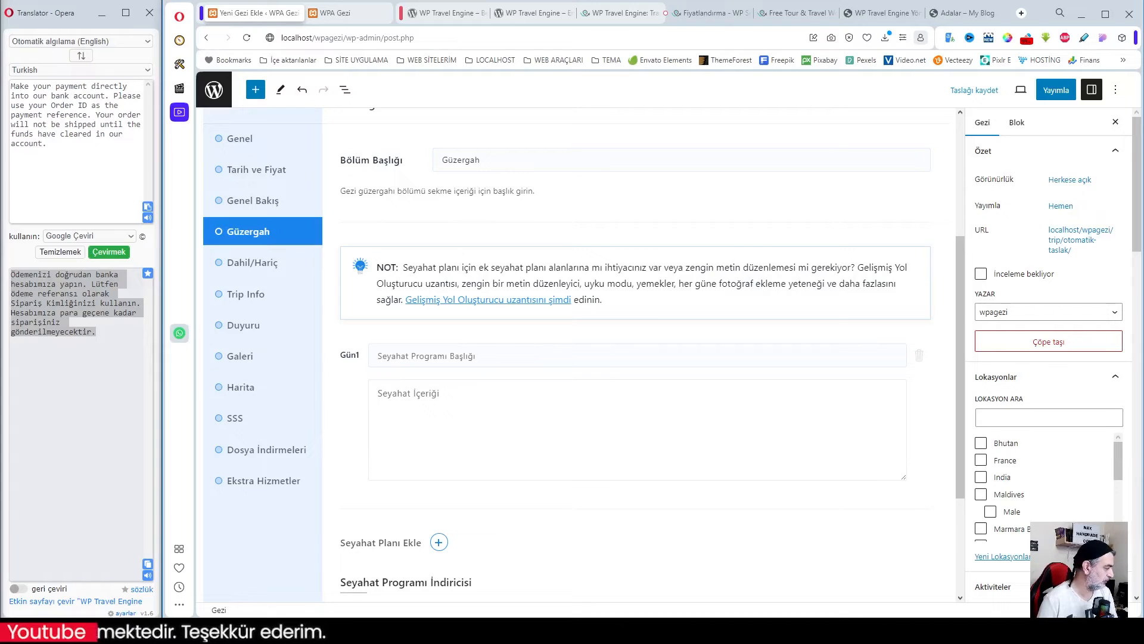
pyautogui.click(406, 394)
pyautogui.write('Hareket noktalarından katılan misafirlerimiz ile gece yolculuğumuza başlıyoruz.')
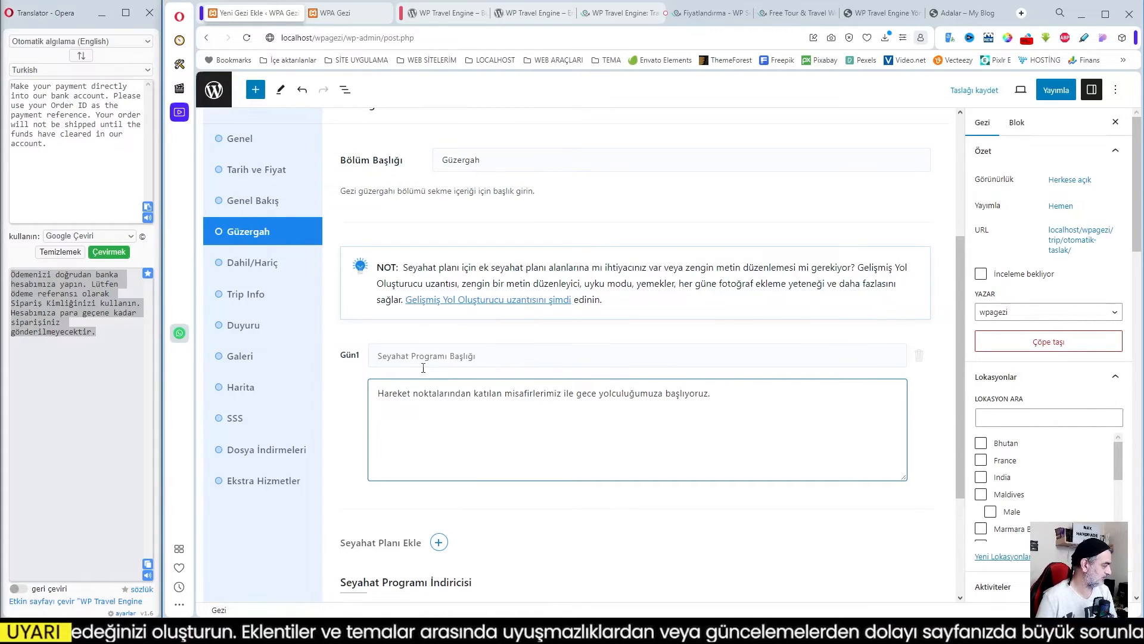
# - Add itinerary days 2 and 3 and paste the copied Kapadokya tour programme text into each day's content
pyautogui.scroll(-3, 540, 400)
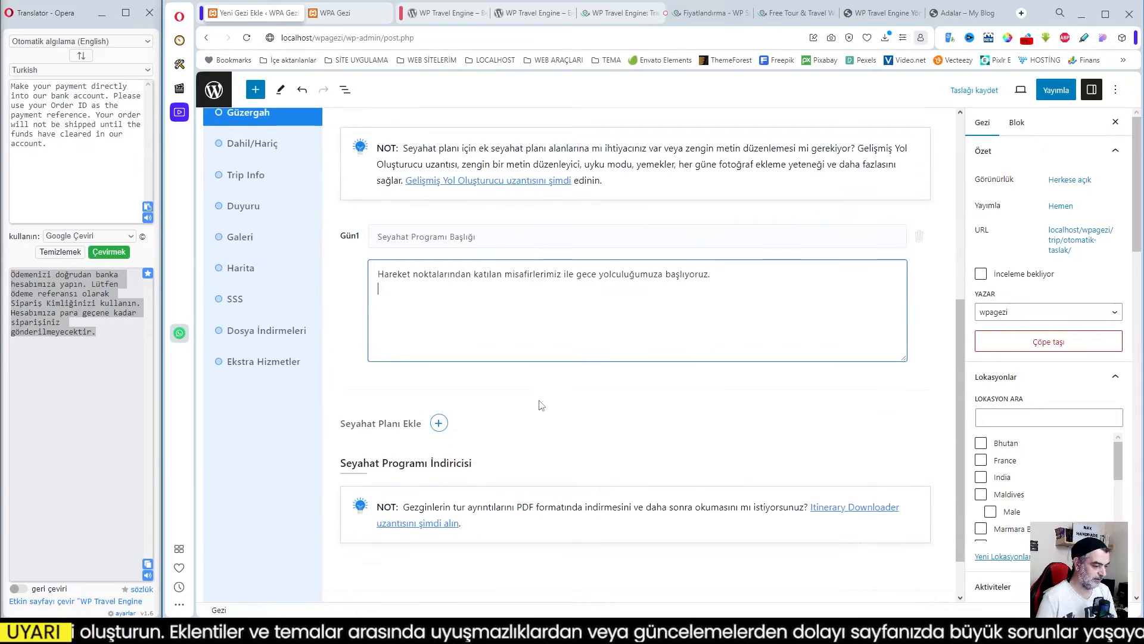
pyautogui.click(440, 364)
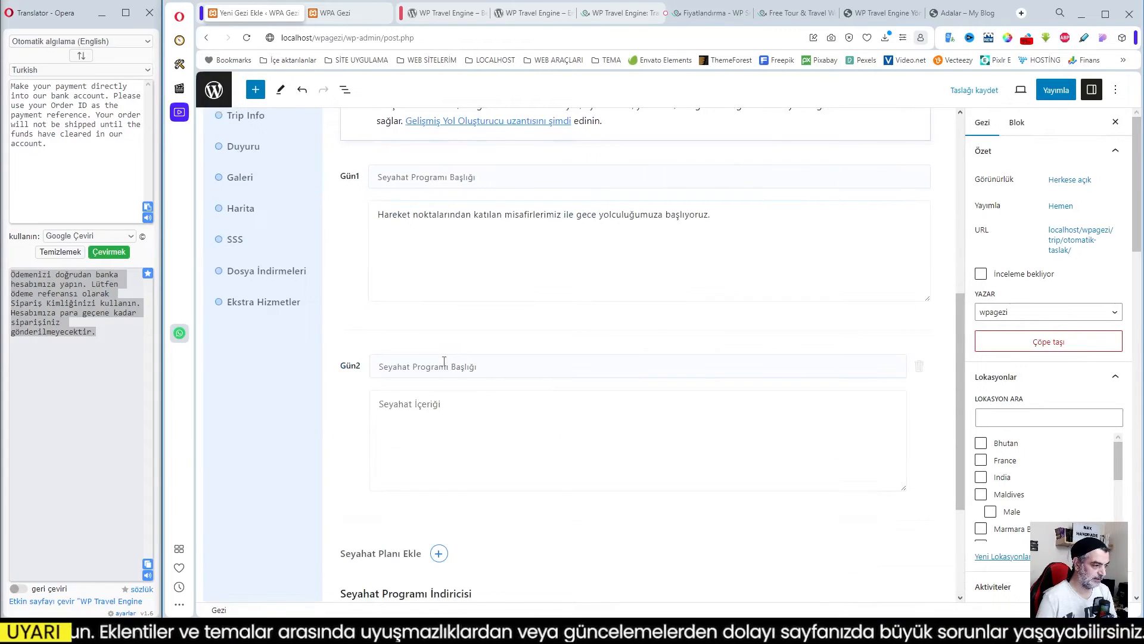
pyautogui.hotkey('ctrl', 'v')
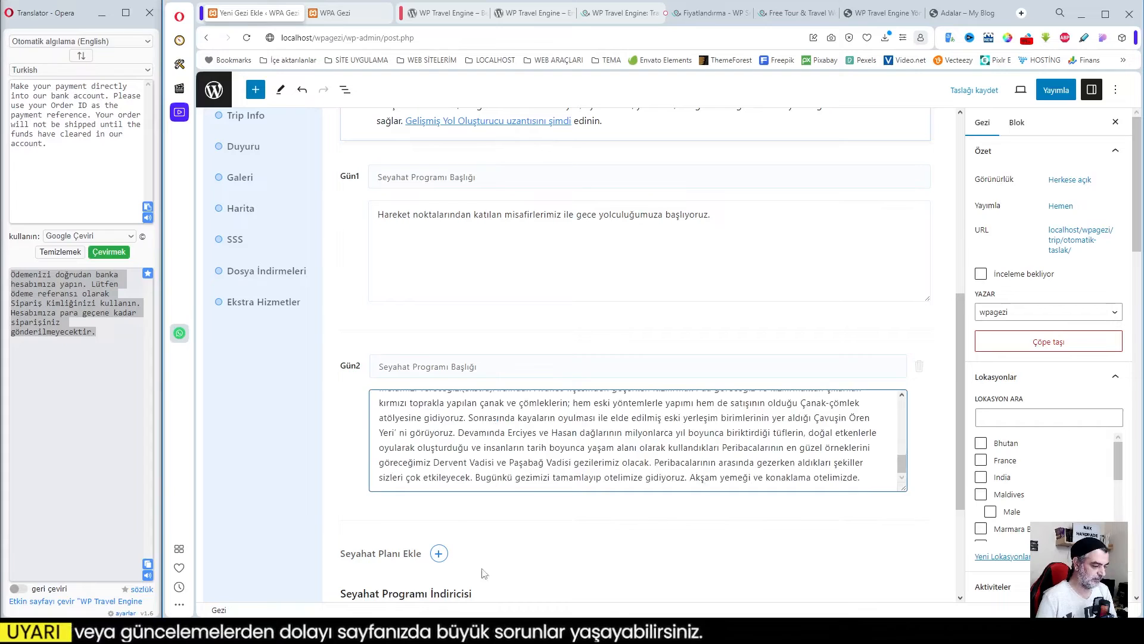
pyautogui.click(438, 553)
pyautogui.hotkey('ctrl', 'v')
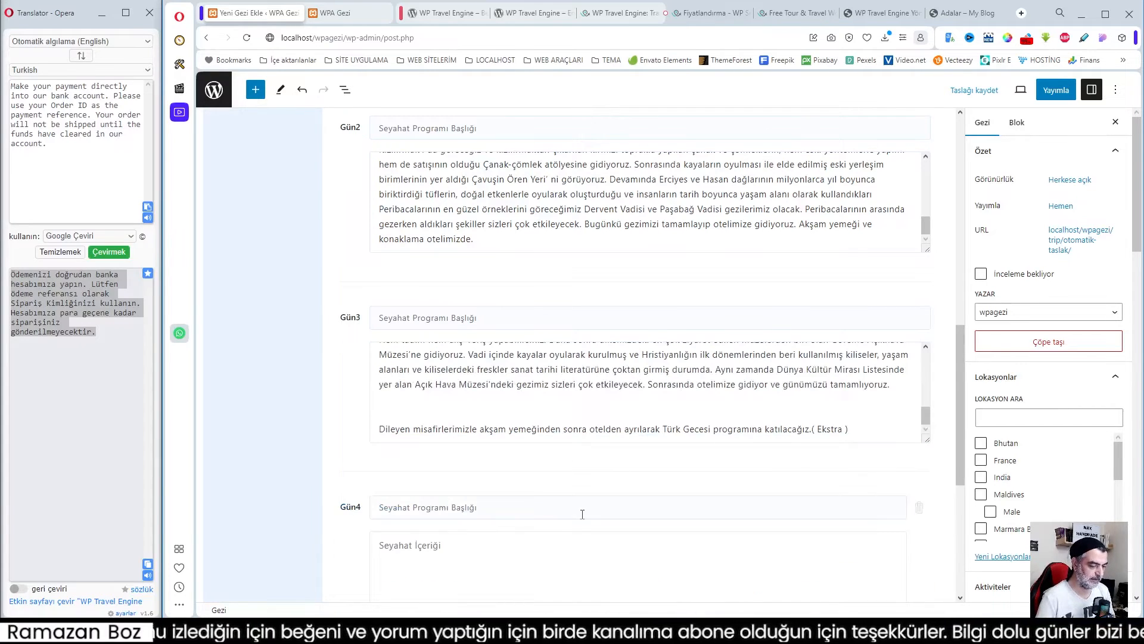
# - Delete the empty day 4 from the itinerary and save the itinerary to continue to Dahil/Hariç
pyautogui.scroll(-3, 536, 500)
pyautogui.click(920, 334)
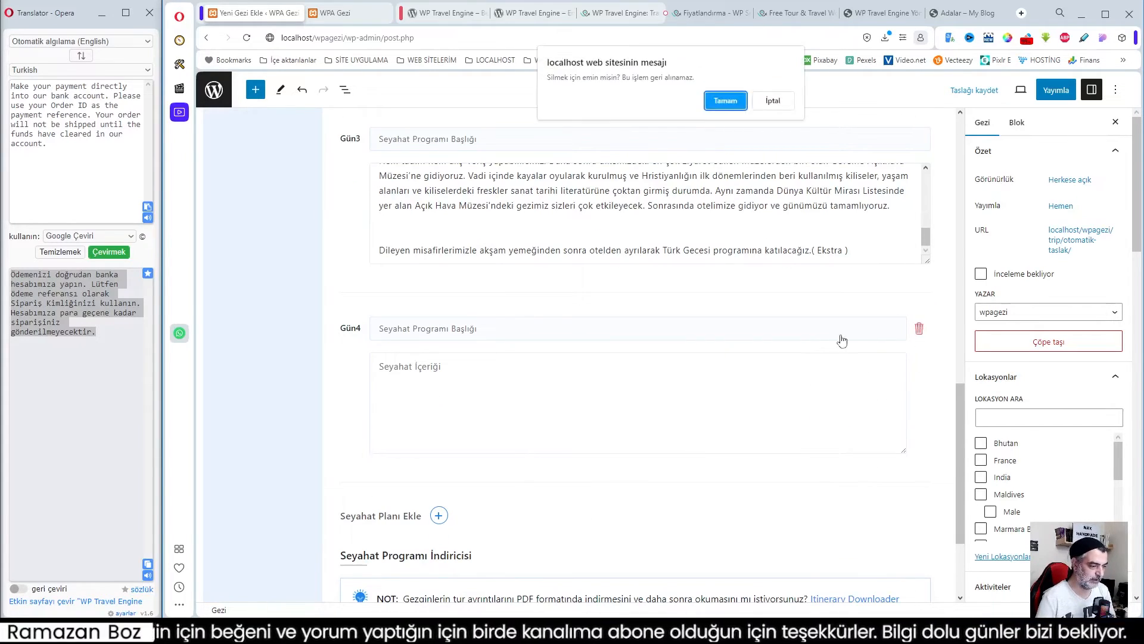
pyautogui.click(722, 101)
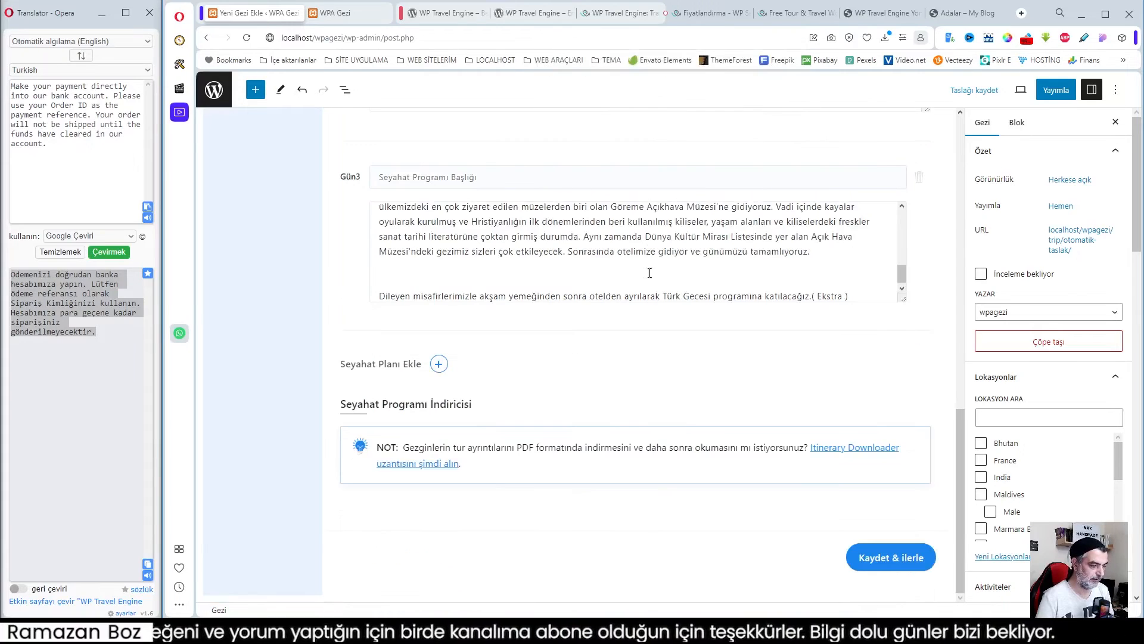
pyautogui.scroll(5, 655, 358)
pyautogui.scroll(3, 689, 365)
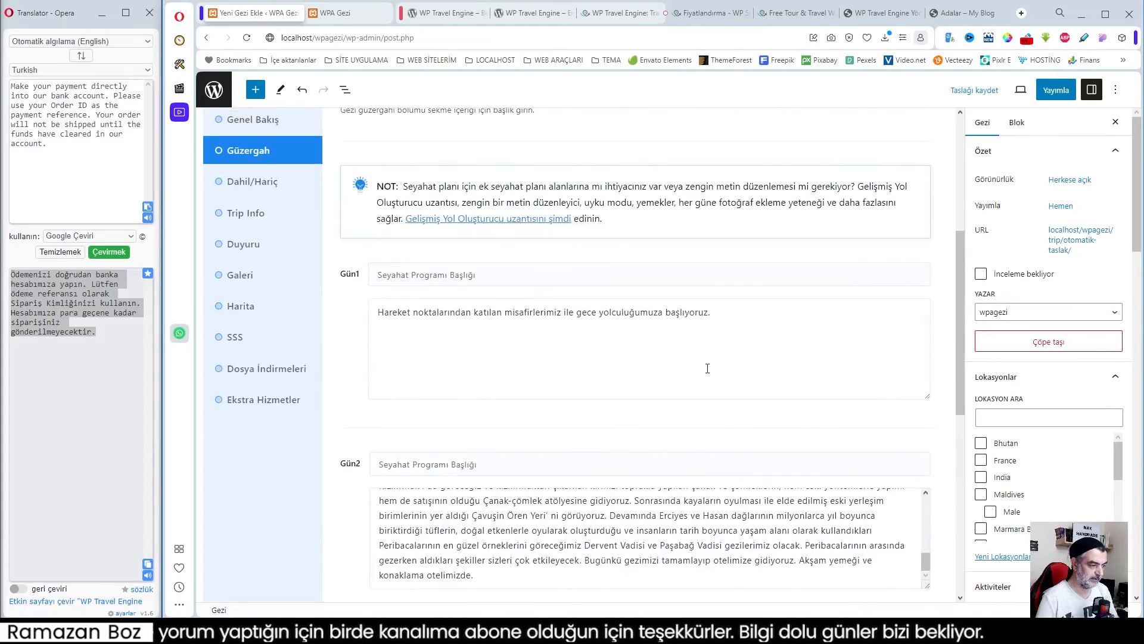
pyautogui.scroll(-8, 690, 365)
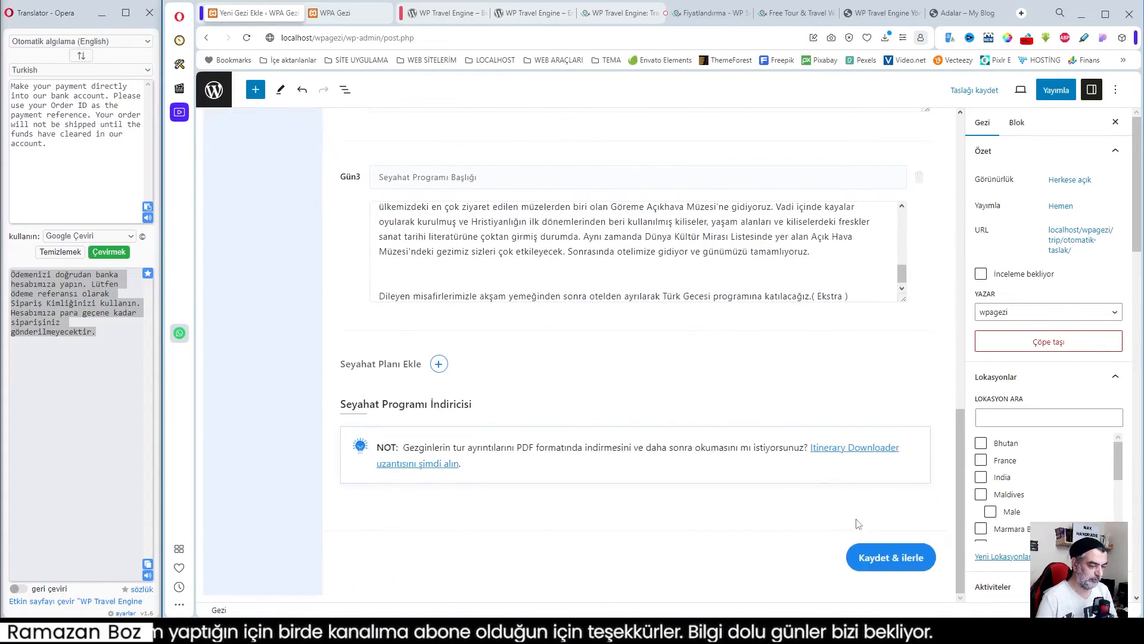
pyautogui.click(882, 557)
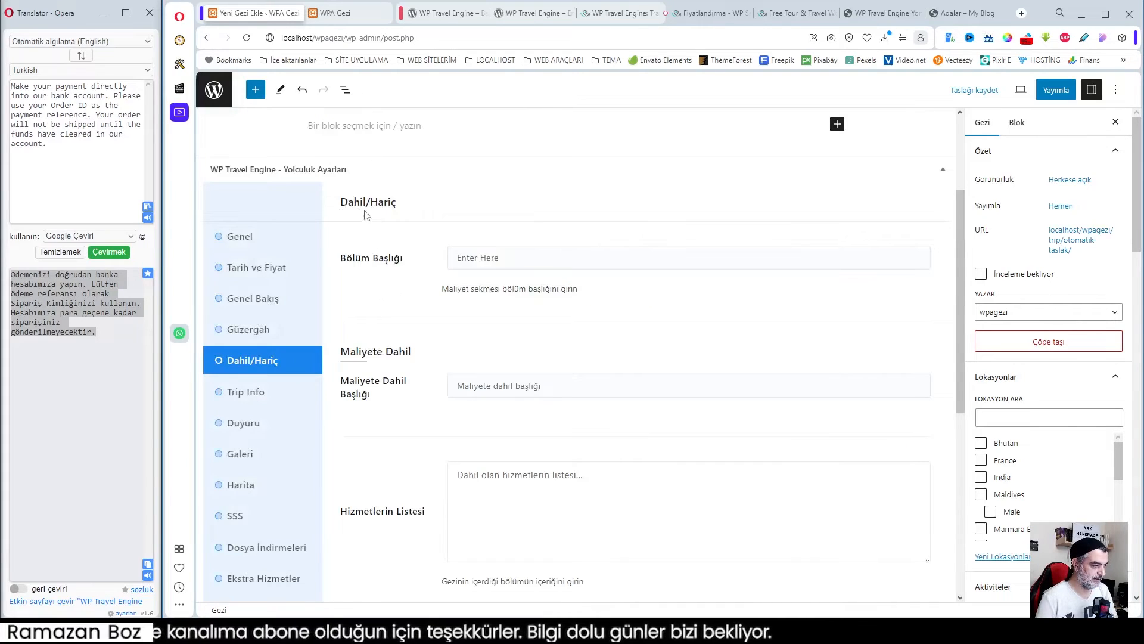
# - Title the Dahil/Hariç section "Fiyatlar" and set the cost-included heading to "Ücretsiz"
pyautogui.click(464, 260)
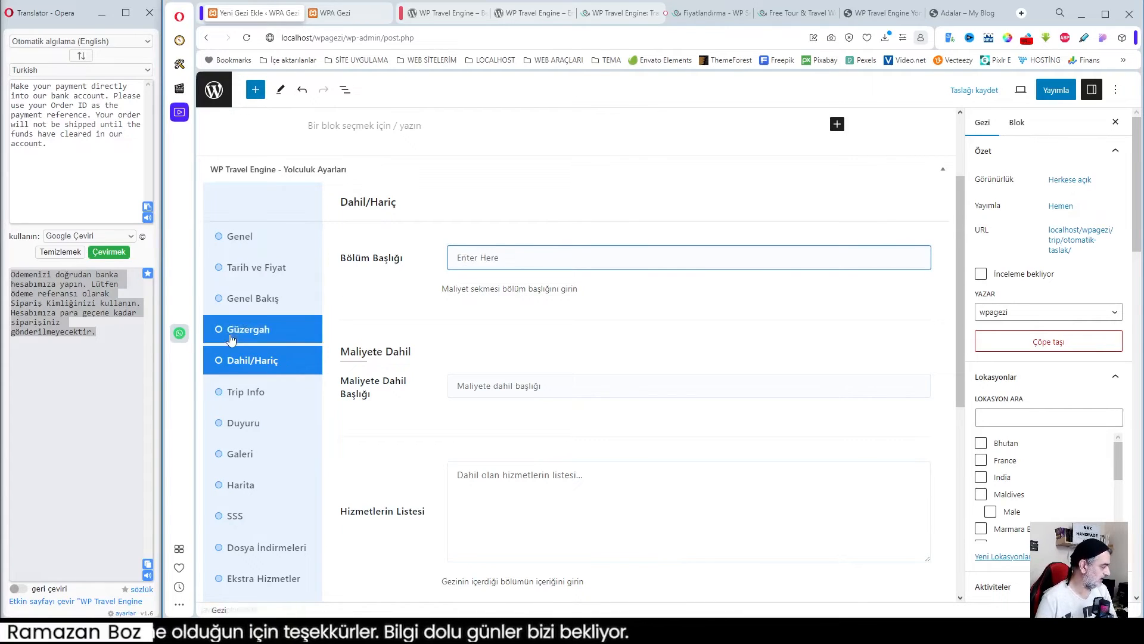
pyautogui.write('Tura Dahil')
pyautogui.moveTo(528, 261); pyautogui.dragTo(453, 262)
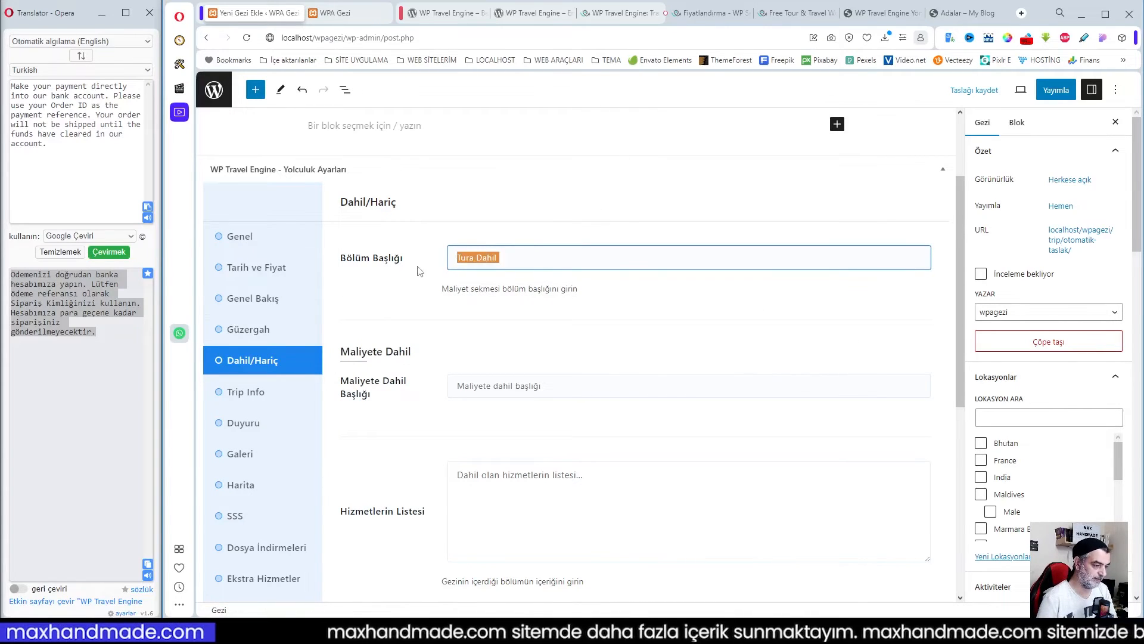
pyautogui.write('Fiyatlar')
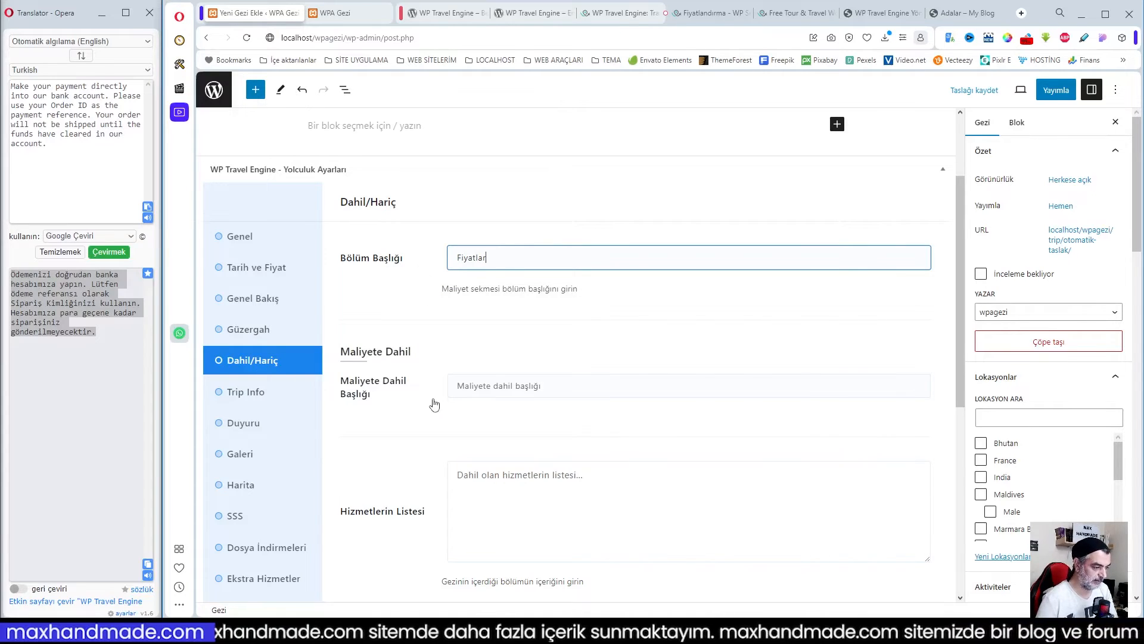
pyautogui.click(480, 388)
pyautogui.write('Ücretsiz')
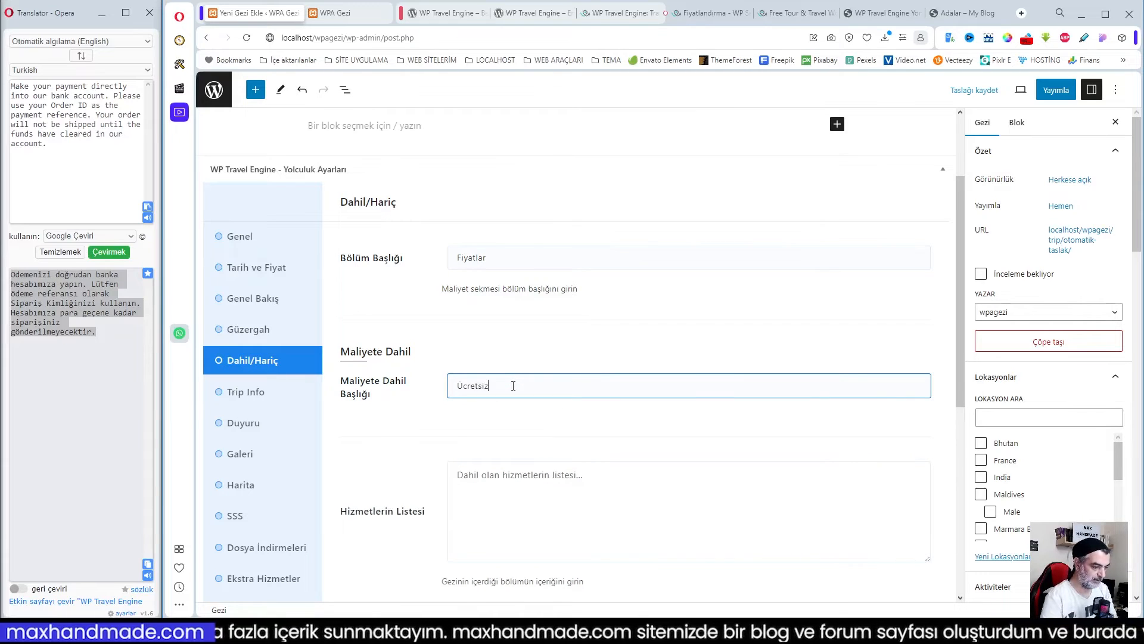
# - Paste the copied breakfast, lunch and dinner descriptions into the included services list and remove "- EKSTRA" from the Kahvaltı line
pyautogui.click(474, 477)
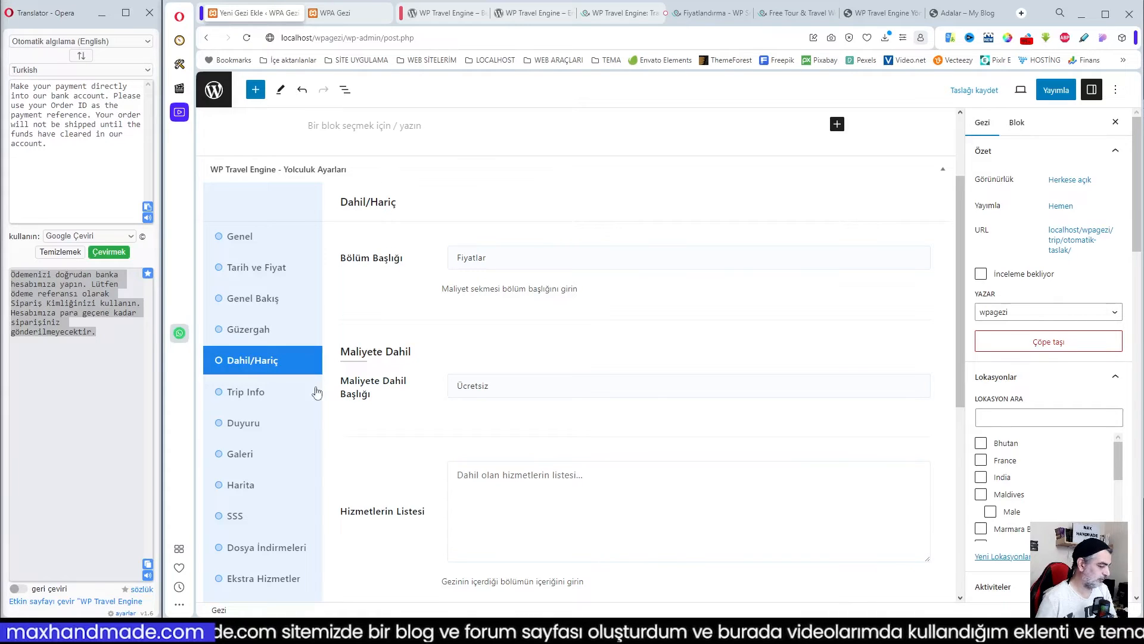
pyautogui.click(468, 478)
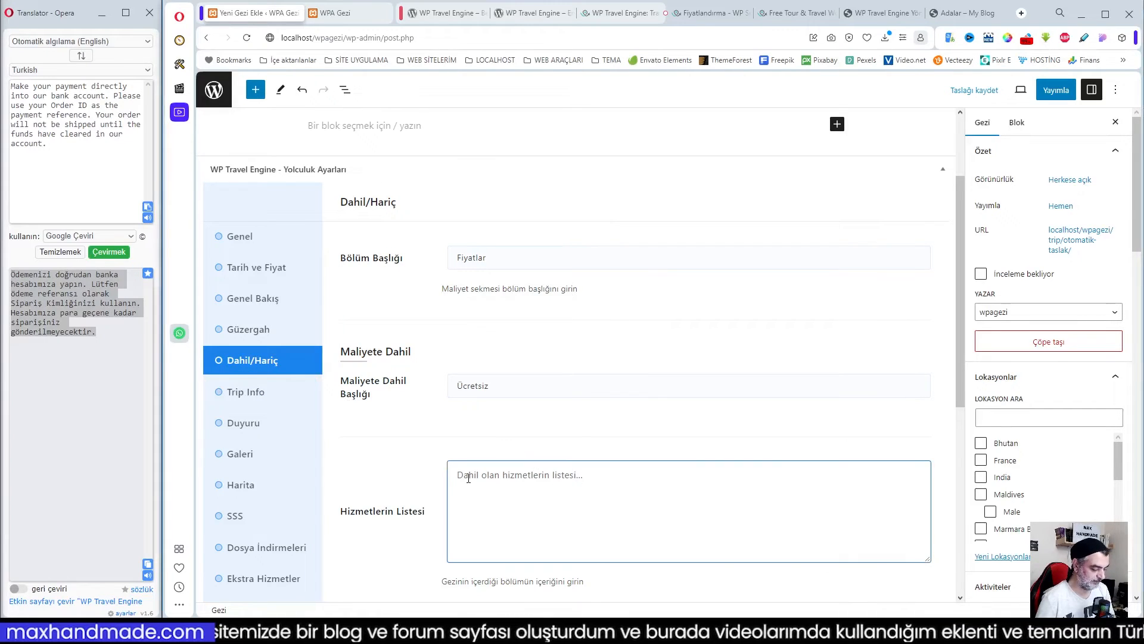
pyautogui.write('Kahvaltı: Sabah dinlenme tesisinde serbest olarak alınıyor - EKSTRA Öğle yemeği: Avanos Uranos Restoran.  /  Mercimek Çorbası - Pastırmalı Kuru Fasulye - Testi kebabı - Pilav - Tatlı veya Meyve - Su Akşam yemeği: Tur ücretine dahil olarak otelde açık büfe veya set menü olarak sunuluyor.')
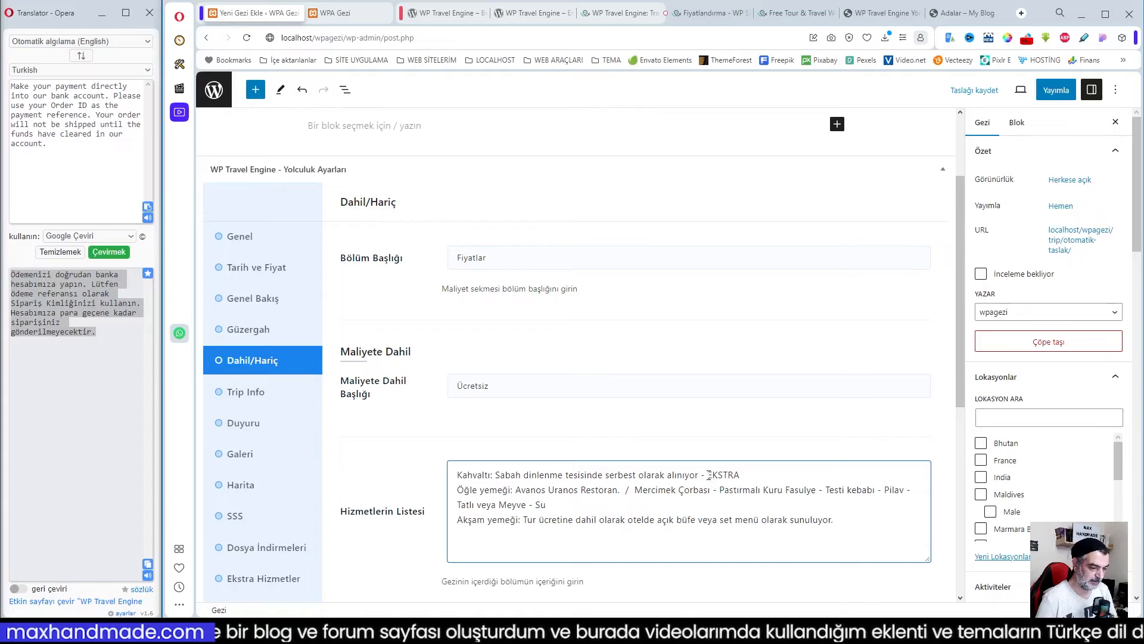
pyautogui.moveTo(708, 475); pyautogui.dragTo(756, 474)
pyautogui.press('BackSpace')
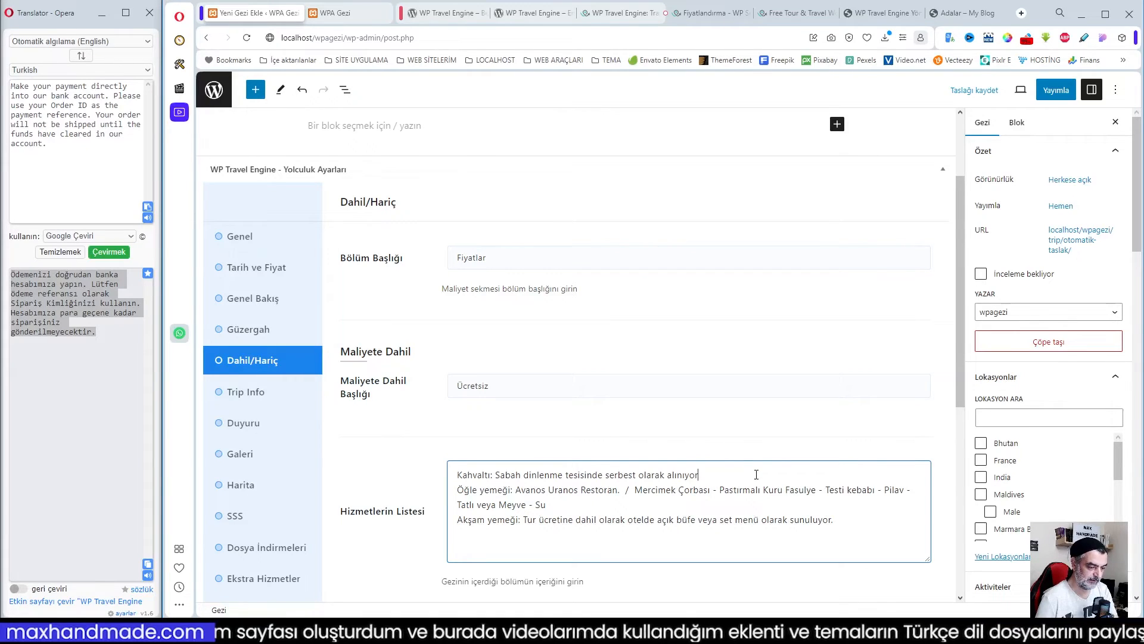
# - Set the cost-excluded heading to "Ücretli" and list "Akşam yemeği: Dinlenme tesisinde serbest menü olarak alınıyor – EKSTRA" as an excluded service
pyautogui.scroll(-3, 682, 531)
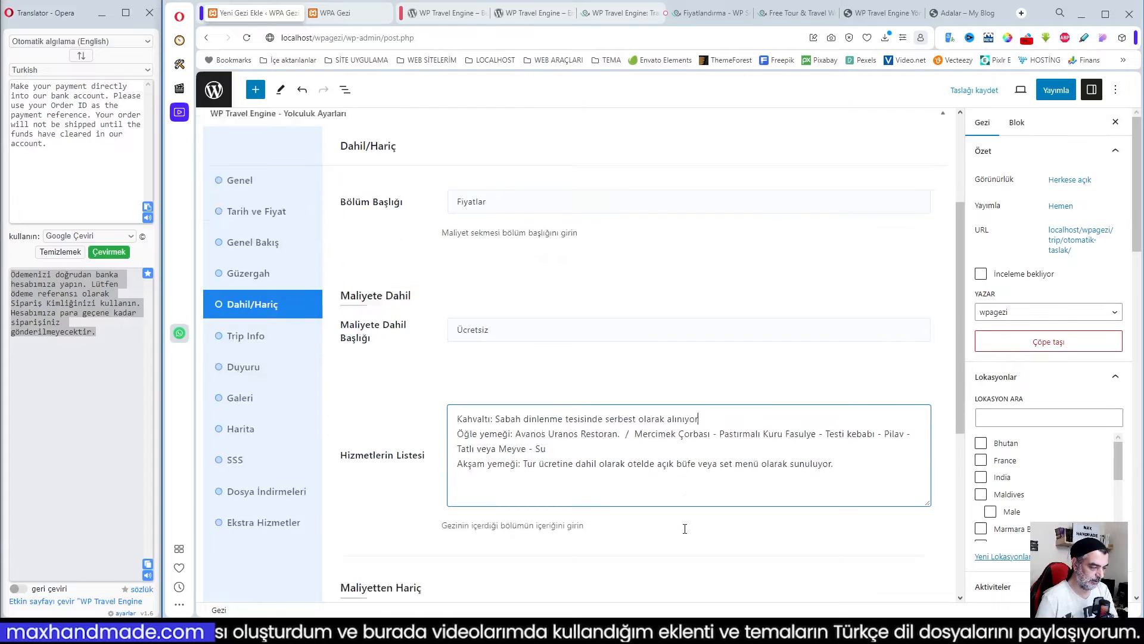
pyautogui.scroll(-1, 467, 505)
pyautogui.scroll(3, 503, 493)
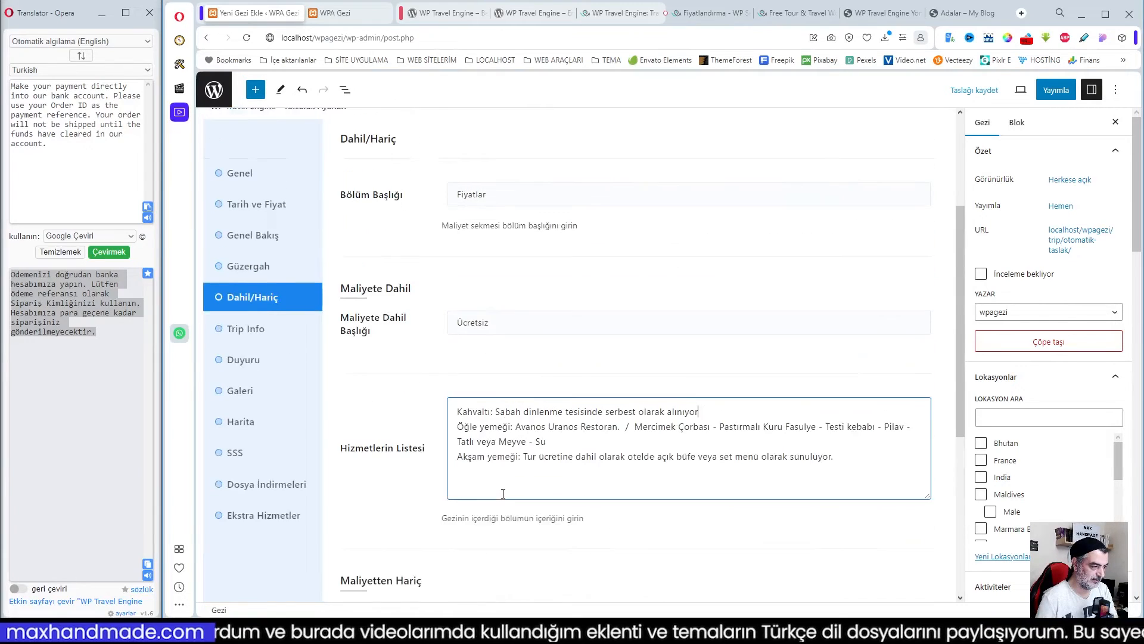
pyautogui.scroll(-3, 499, 449)
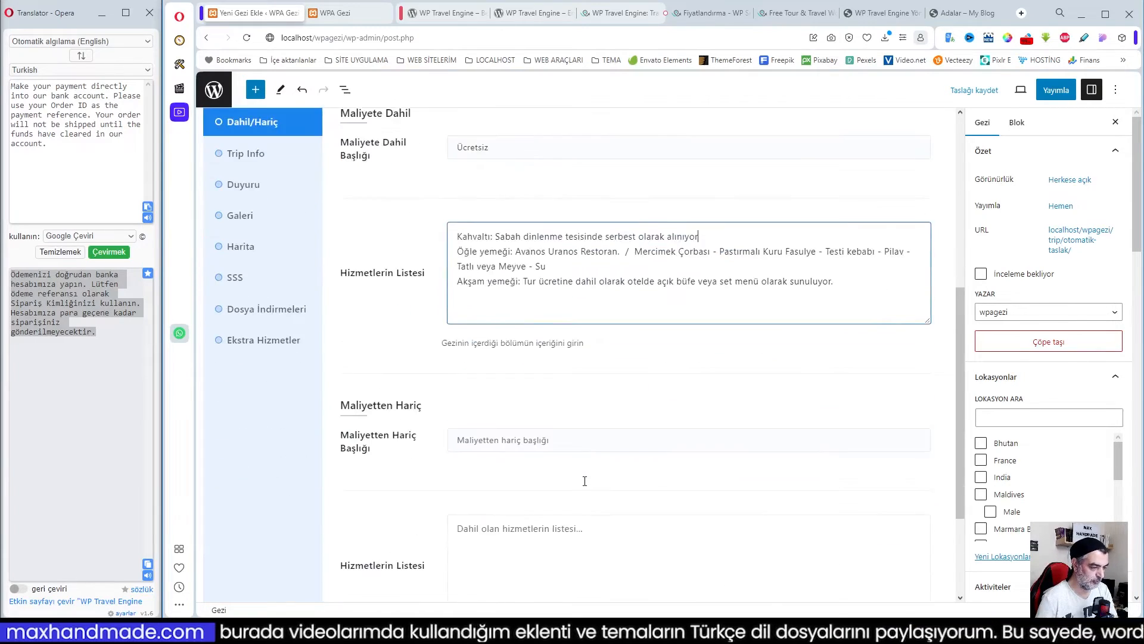
pyautogui.click(477, 441)
pyautogui.write('Ücretli')
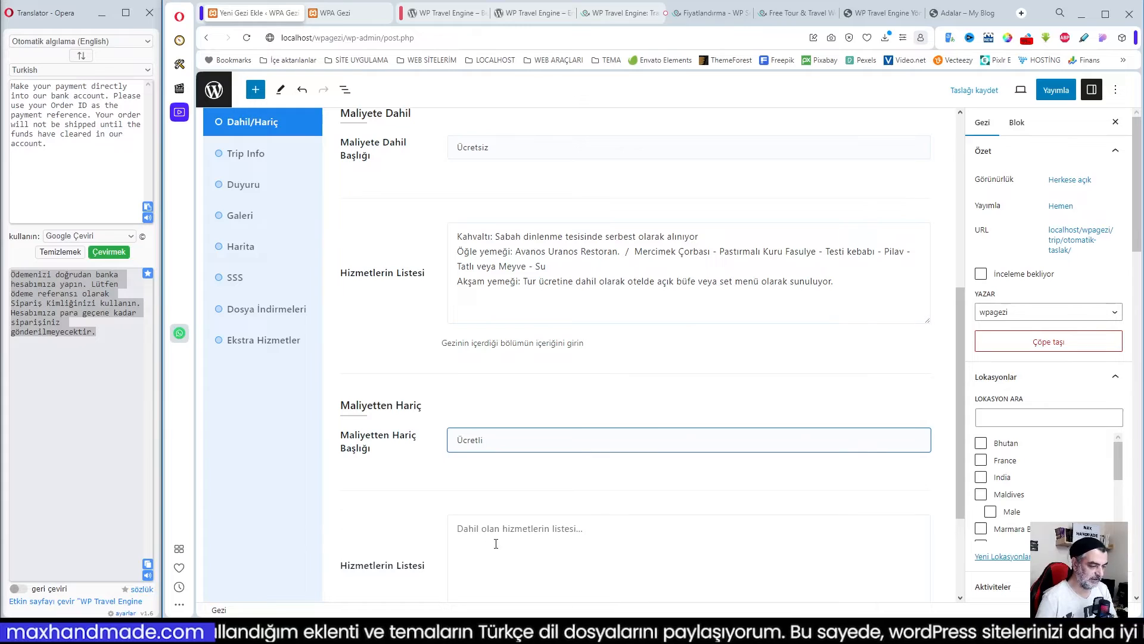
pyautogui.click(495, 544)
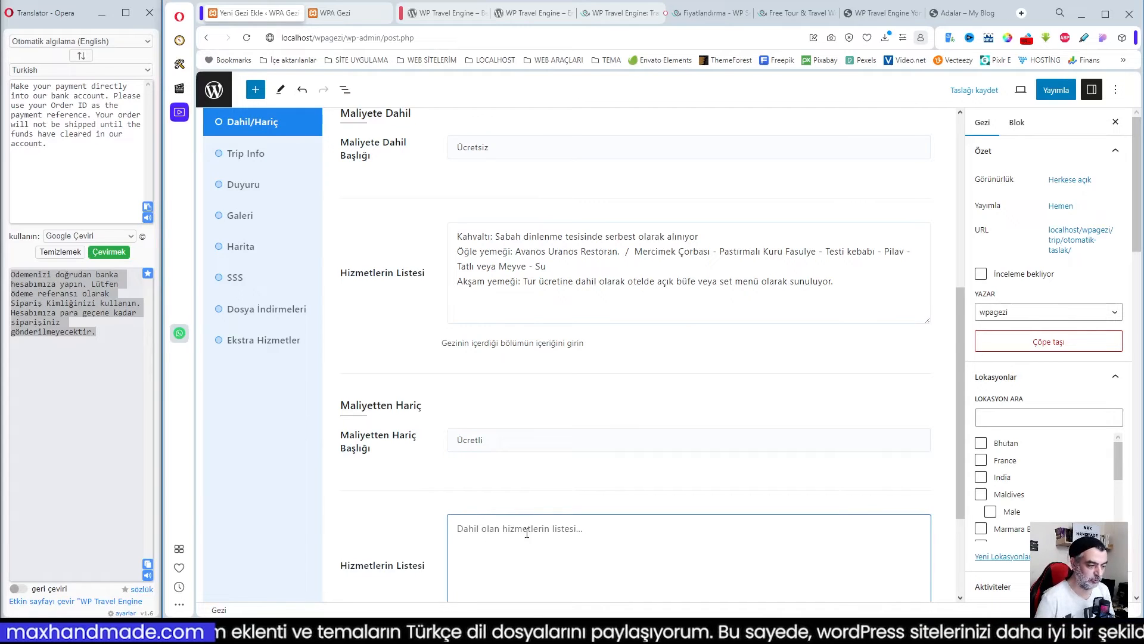
pyautogui.scroll(-2, 516, 524)
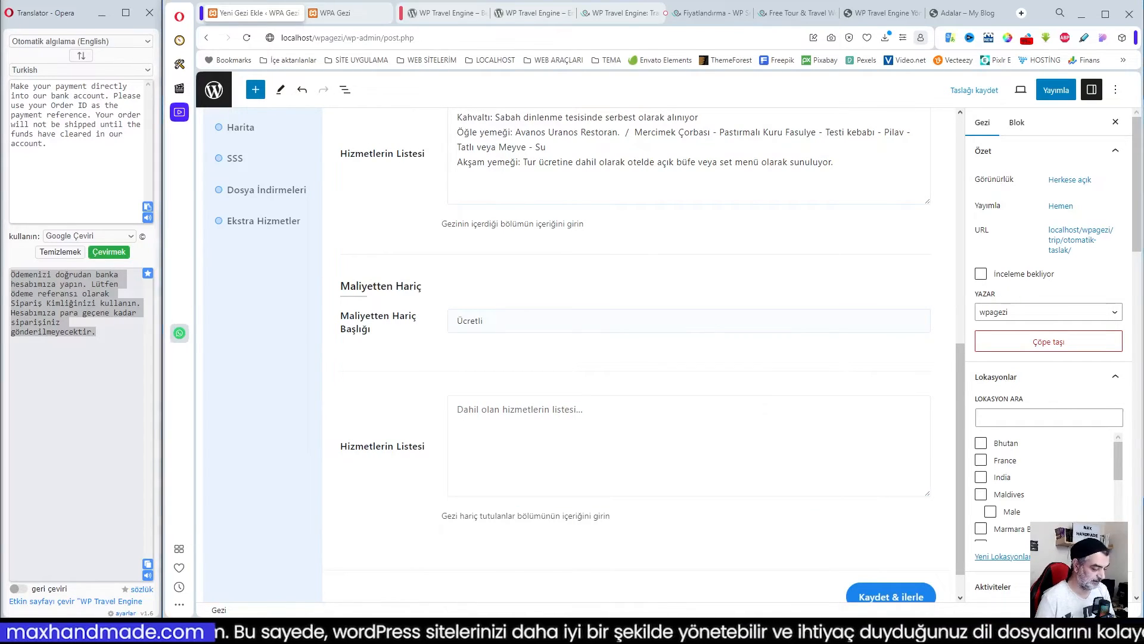
pyautogui.click(489, 413)
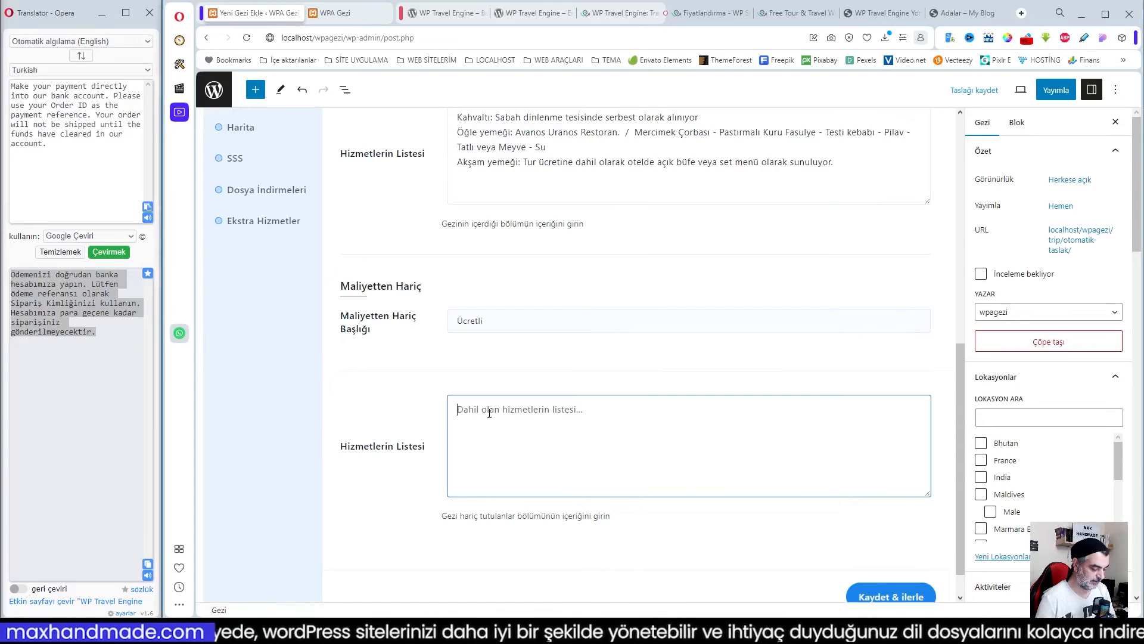
pyautogui.write('Akşam yemeği: Dinlenme tesisinde serbest menü olarak alınıyor – EKSTRA')
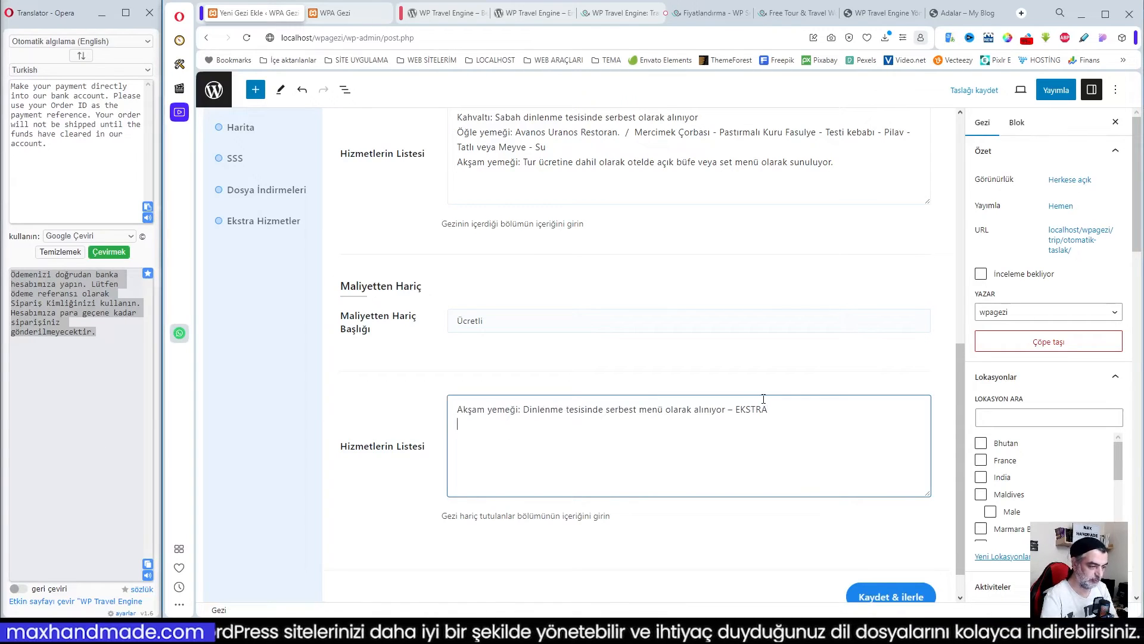
# - Add "Müzelere giriş" and "Ekstra yeme içme" to the excluded services list, and save to continue to Trip Info
pyautogui.press('Return')
pyautogui.write('Müze')
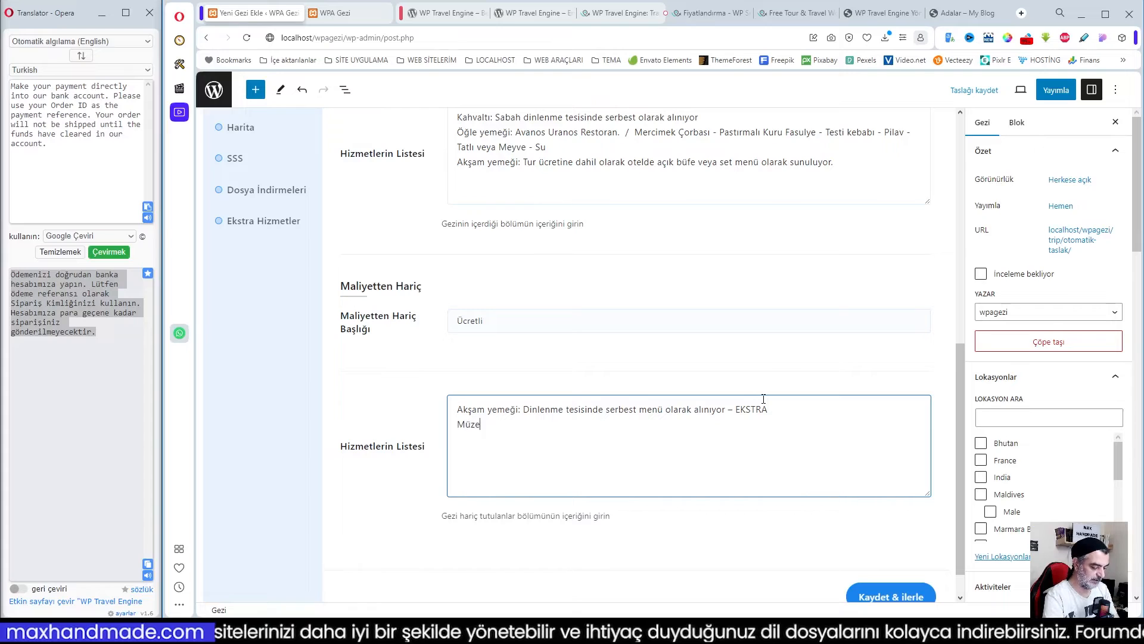
pyautogui.write('lere giriş')
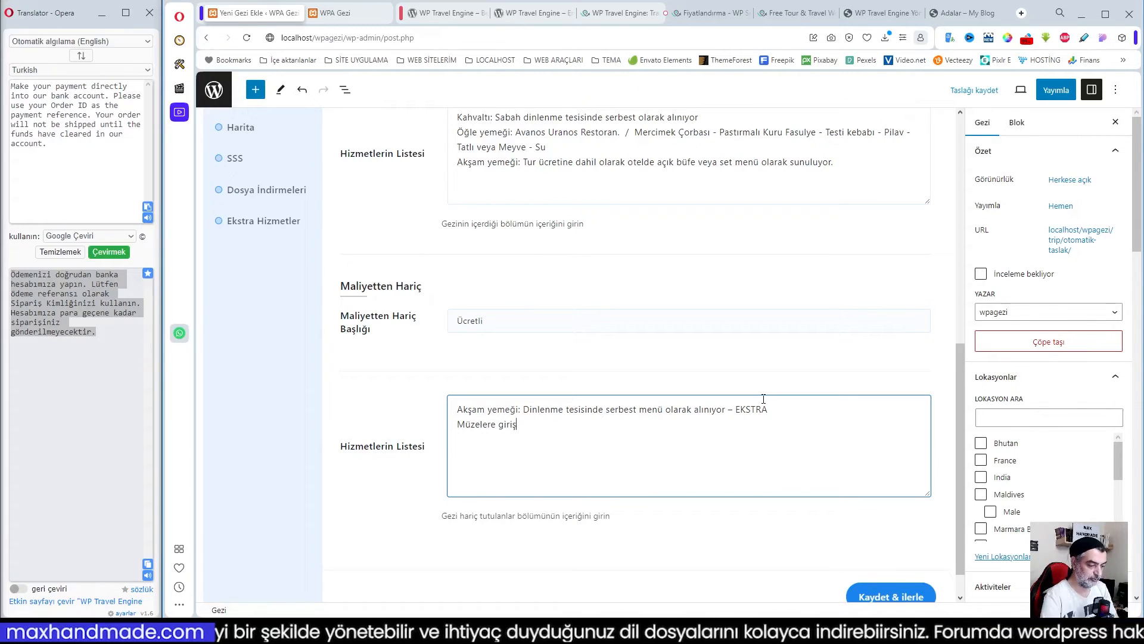
pyautogui.press('Return')
pyautogui.write('Ekster')
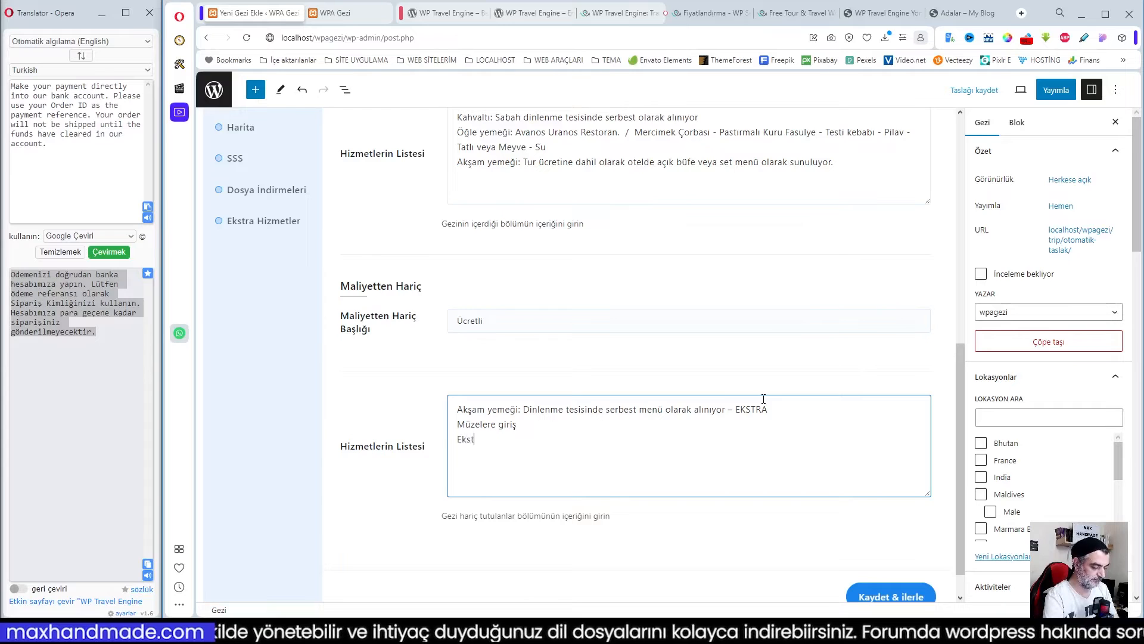
pyautogui.press('BackSpace')
pyautogui.press('BackSpace')
pyautogui.write('ra yeme içme')
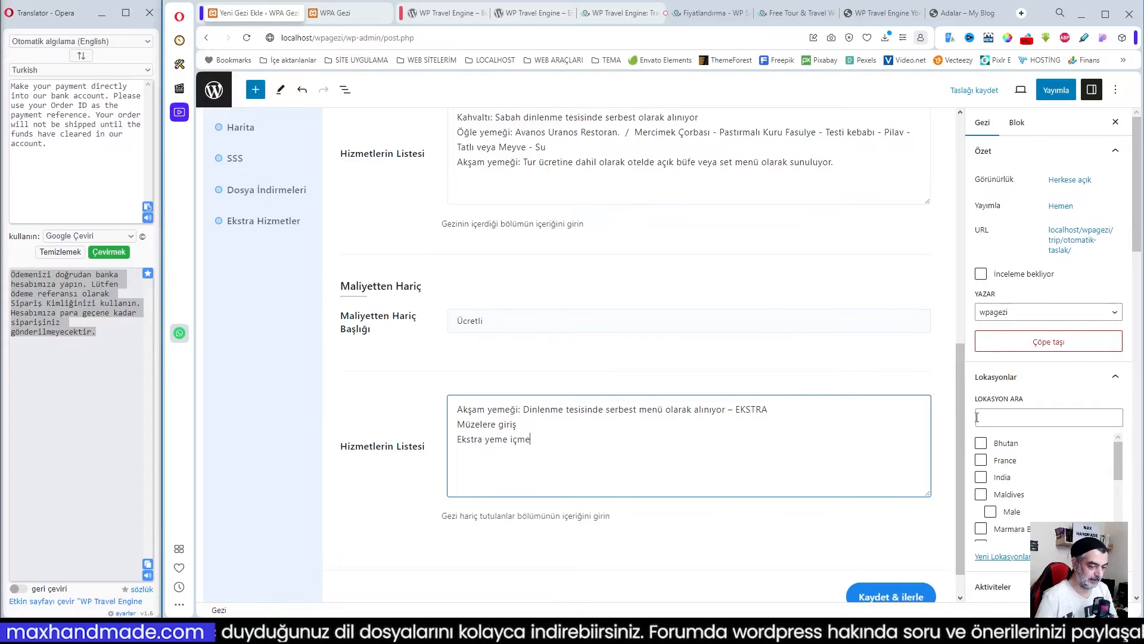
pyautogui.scroll(-1, 892, 563)
pyautogui.click(892, 560)
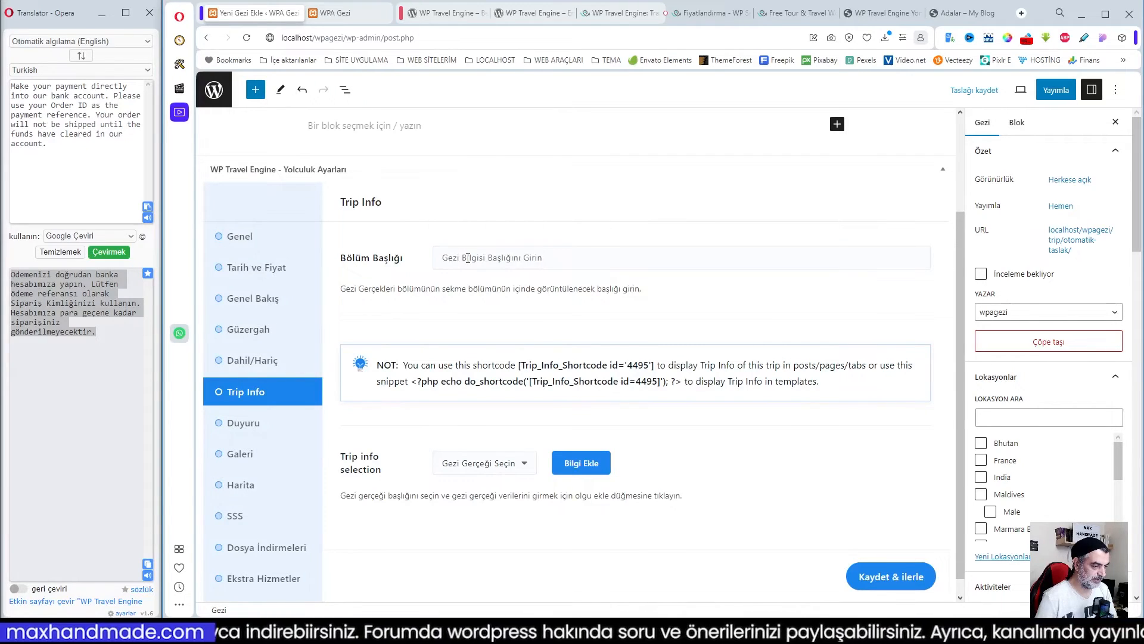
# - Examine the trip info facts block on the demo site's Philippines tour page
pyautogui.moveTo(964, 21)
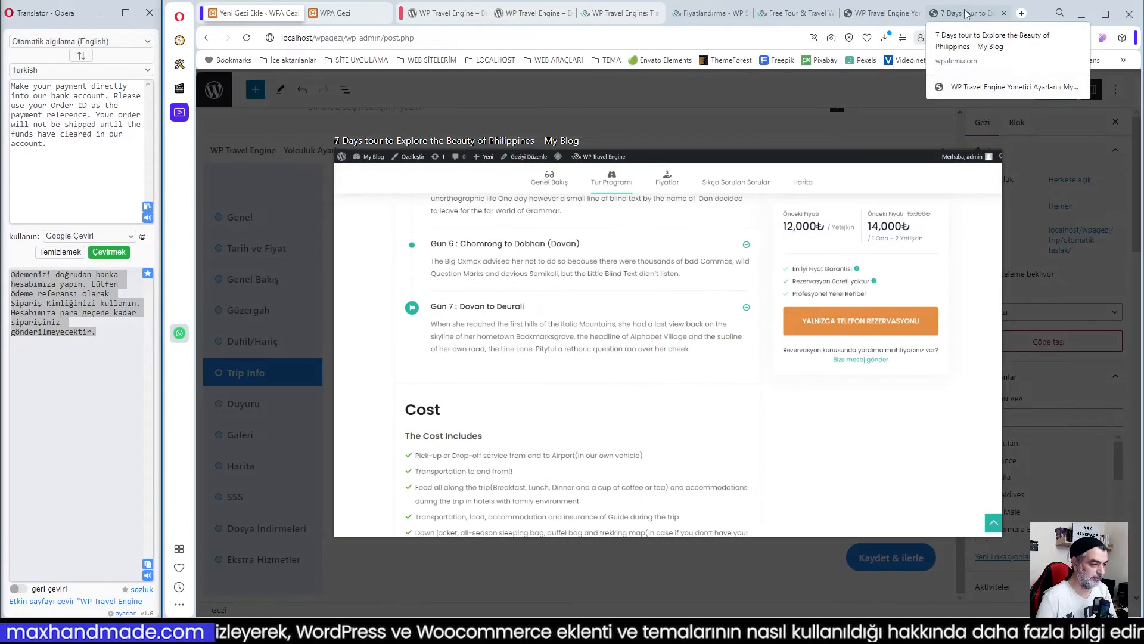
pyautogui.click(965, 14)
pyautogui.scroll(15, 606, 293)
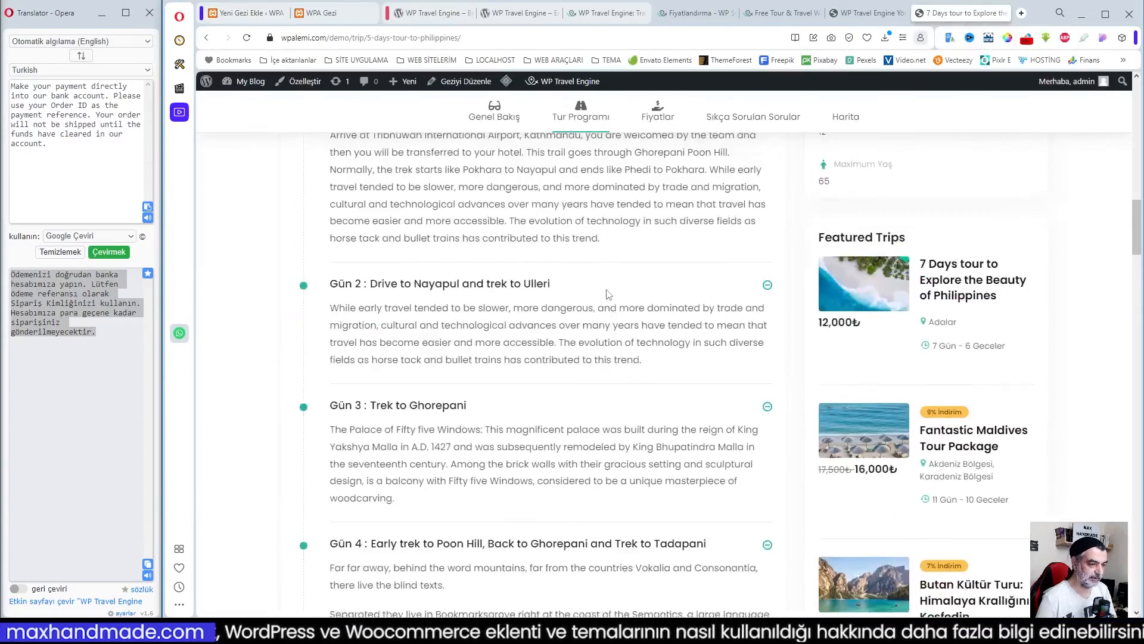
pyautogui.scroll(-3, 607, 290)
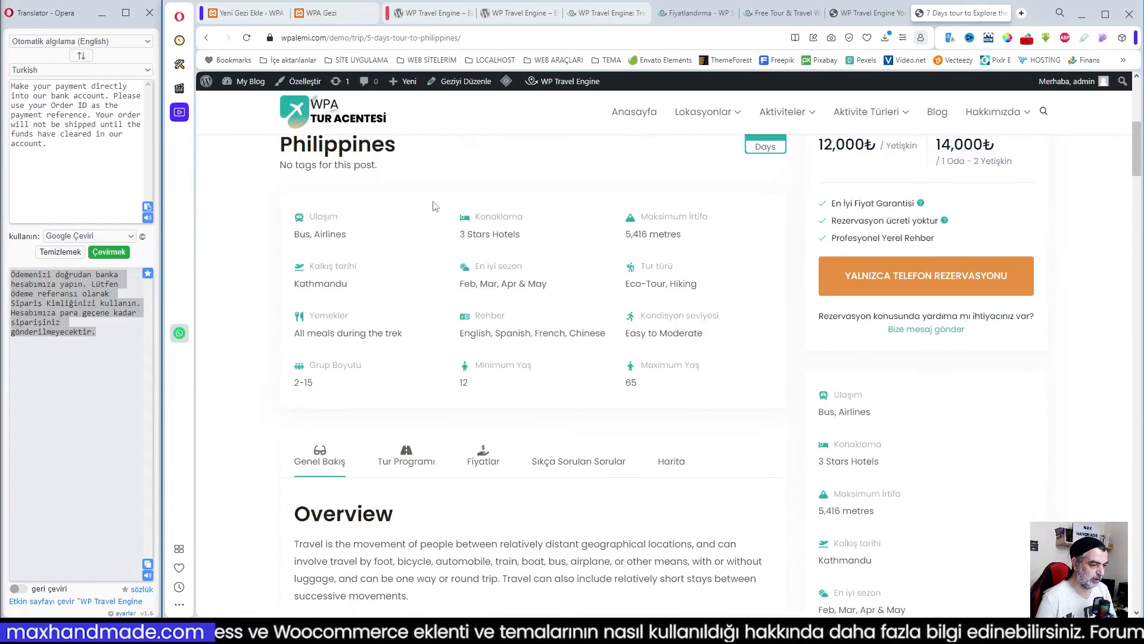
pyautogui.moveTo(448, 213); pyautogui.dragTo(480, 334)
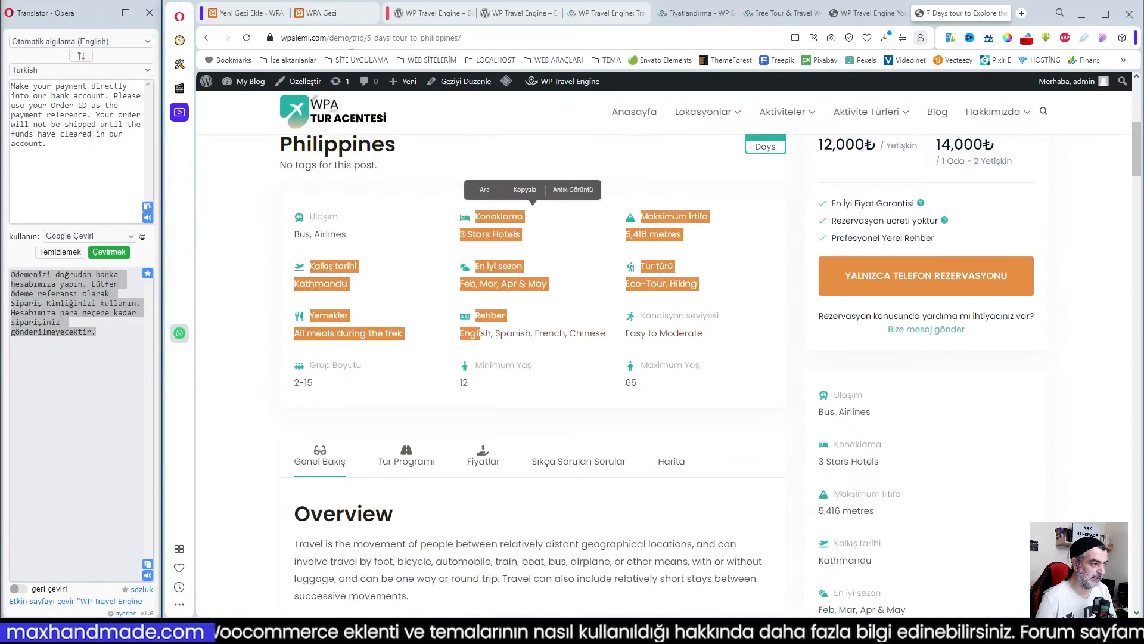
# - Back in the trip editor, add a Dil fact to the trip info with the value "Tükçe-İngilizce-Almanca"
pyautogui.click(244, 13)
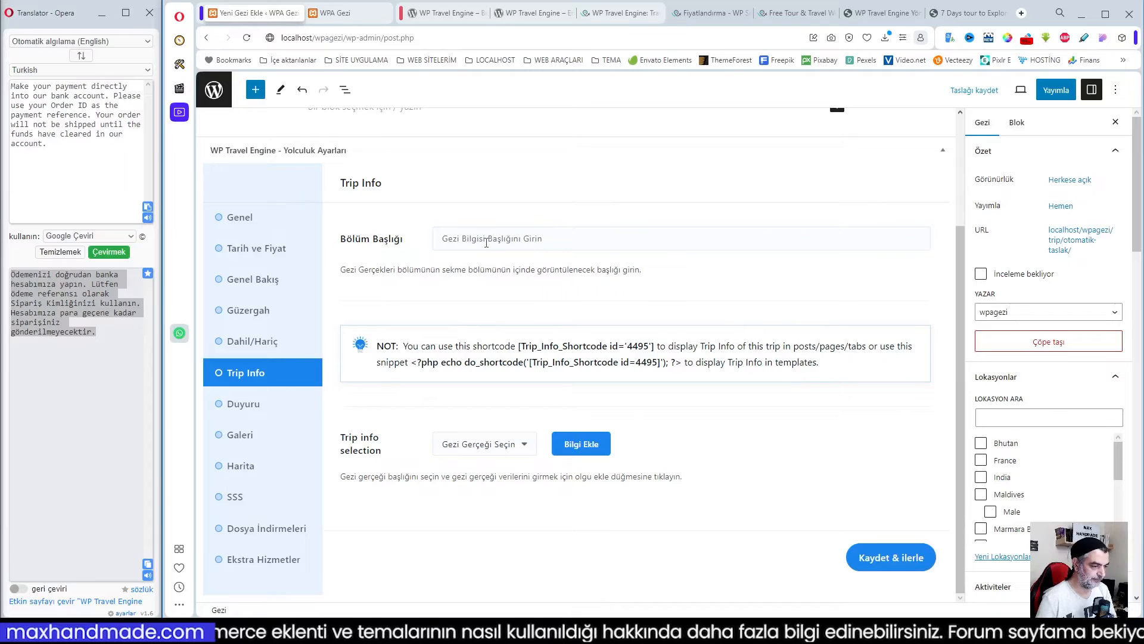
pyautogui.click(495, 446)
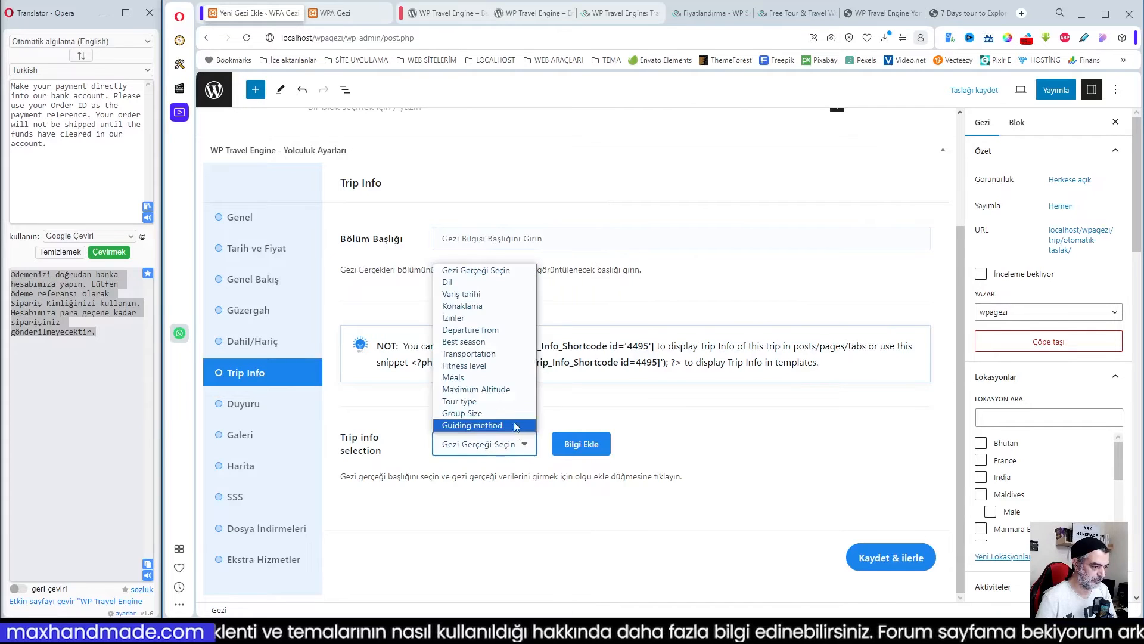
pyautogui.click(494, 283)
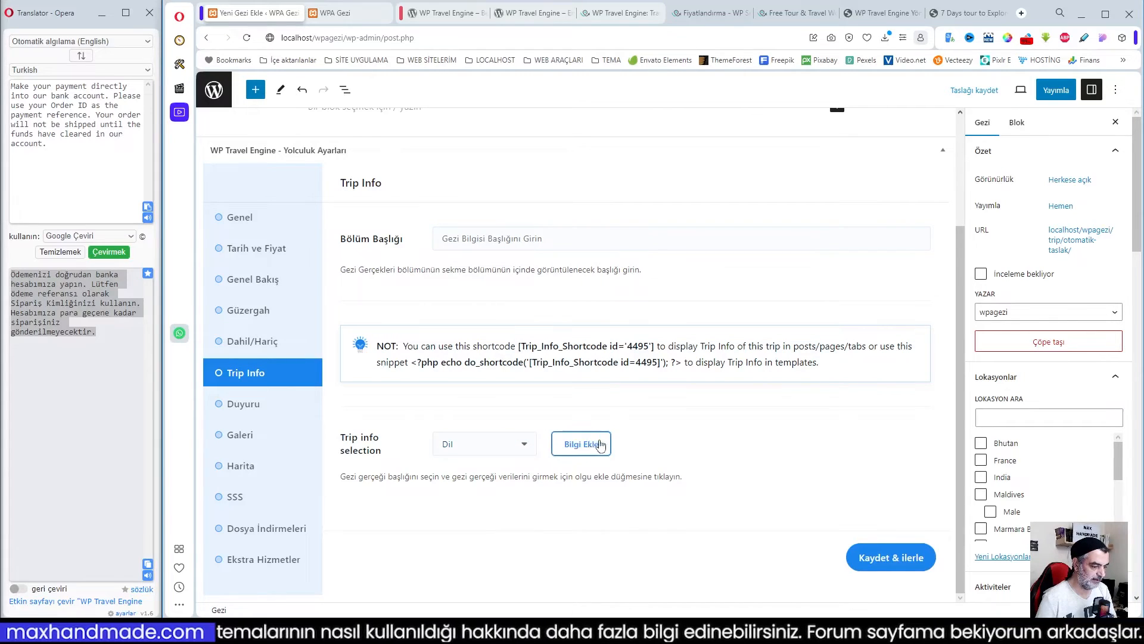
pyautogui.click(602, 448)
pyautogui.click(481, 520)
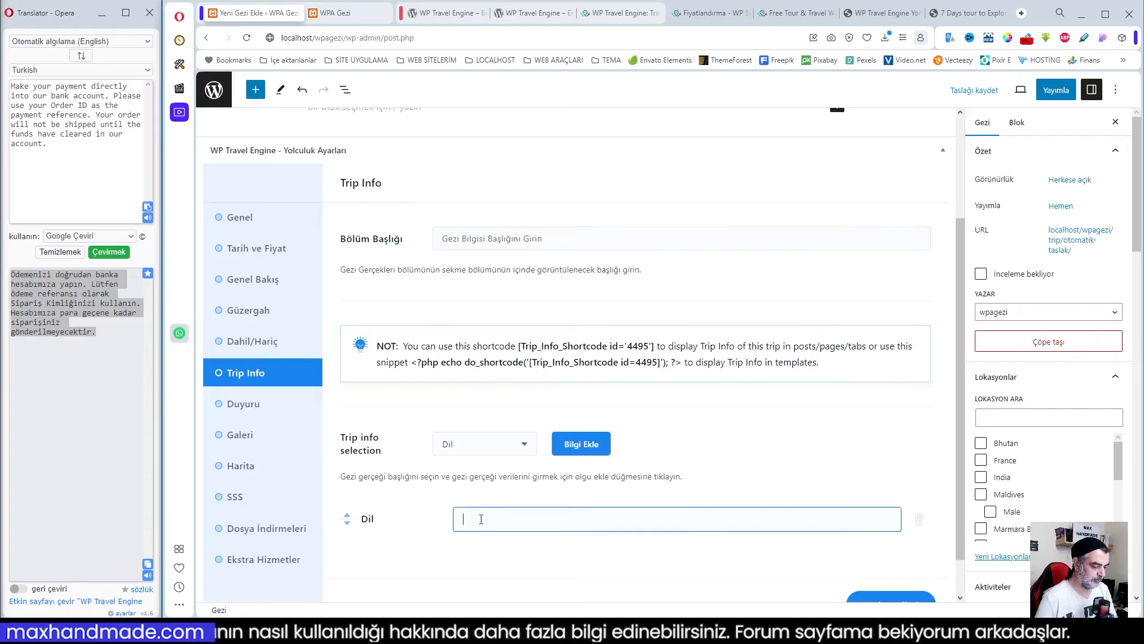
pyautogui.write('Tükçe')
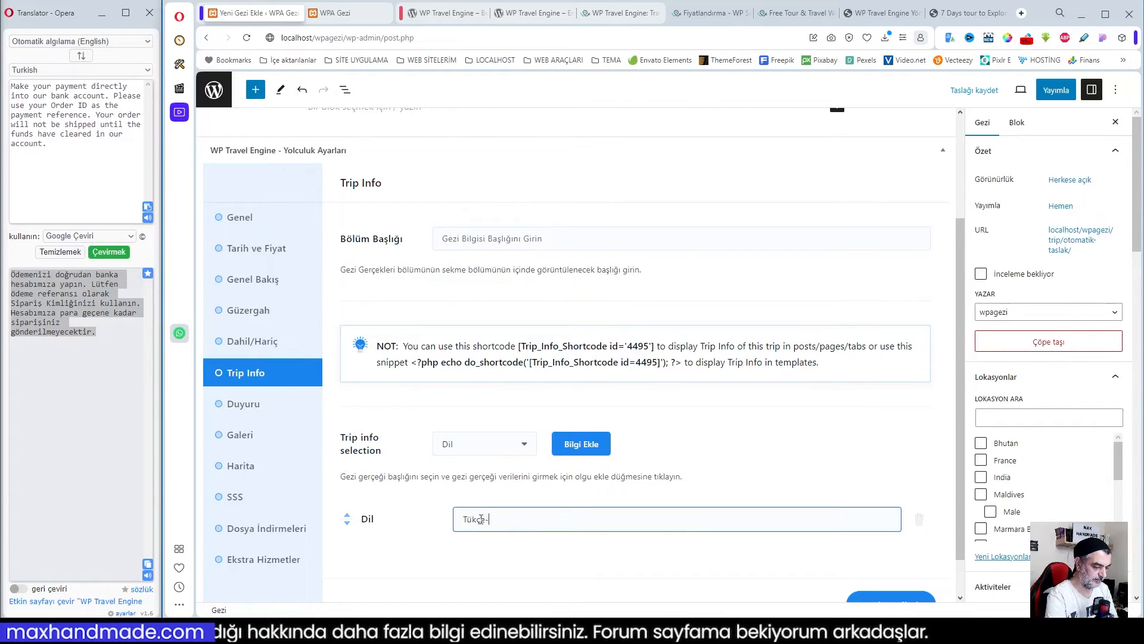
pyautogui.write('-İngilizc')
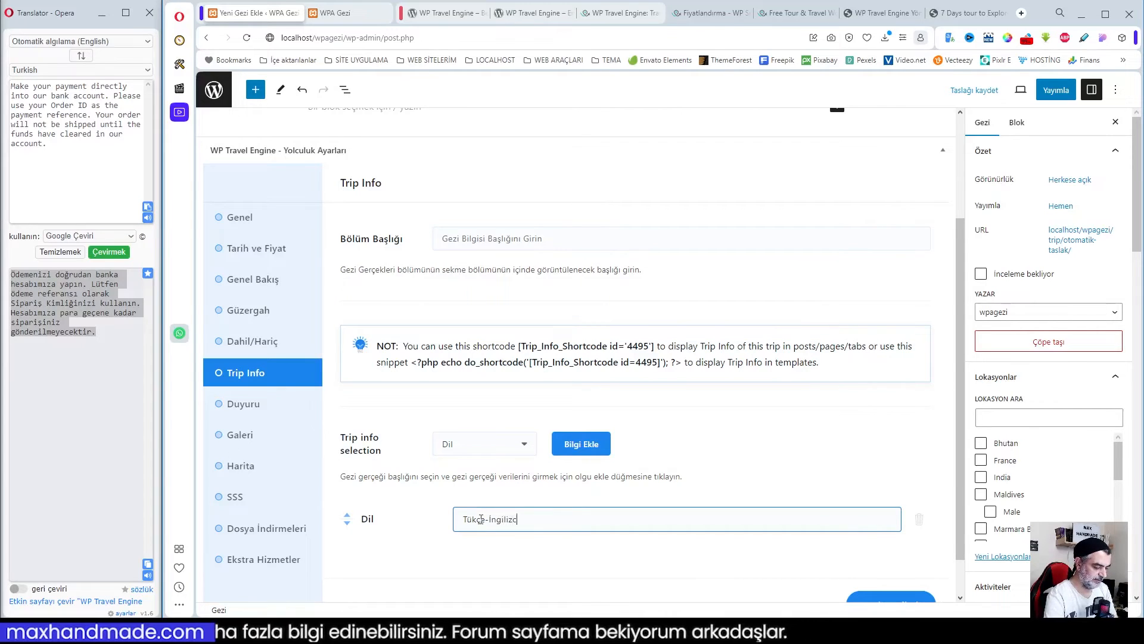
pyautogui.write('e-Almanca')
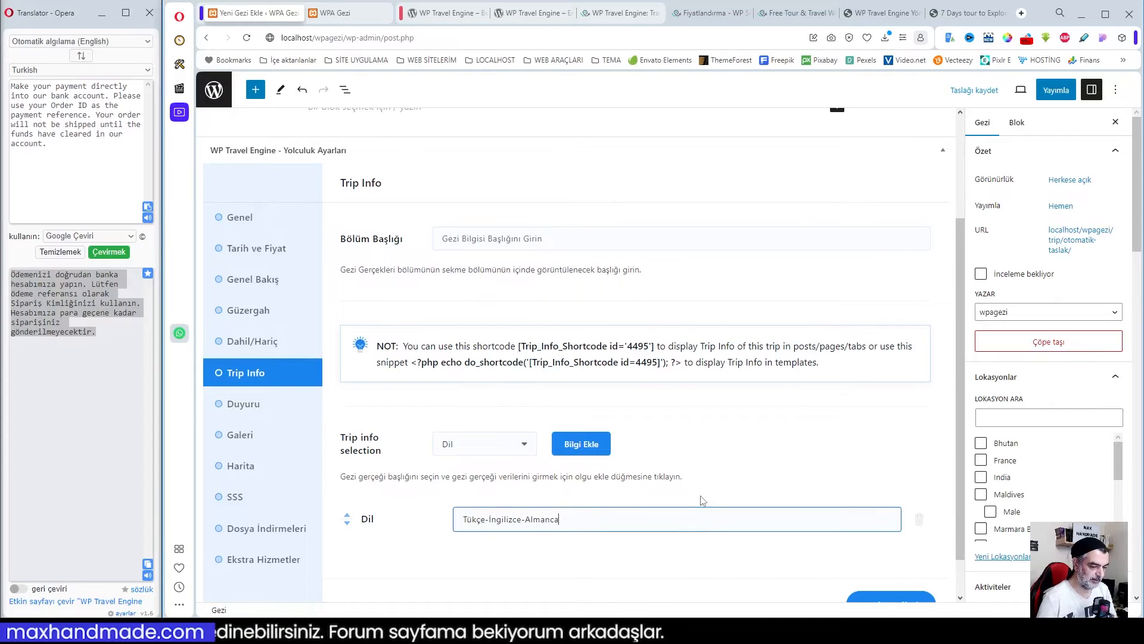
# - Add a Konaklama fact to the trip info with the value "3 Yıldız Kapadokya Otel"
pyautogui.scroll(-1, 703, 502)
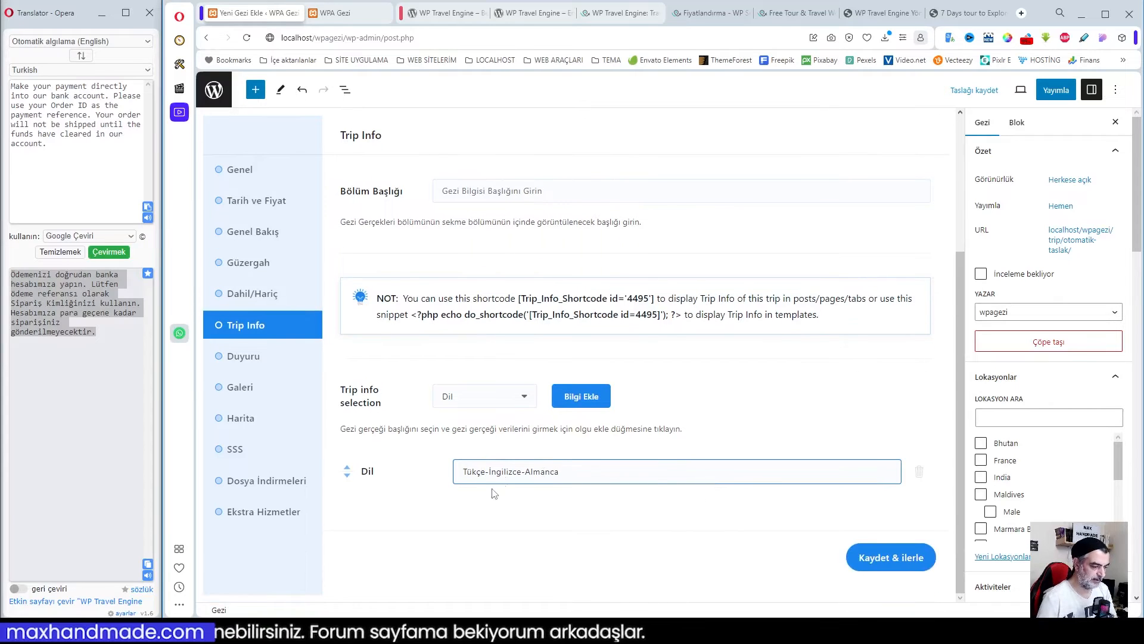
pyautogui.click(524, 397)
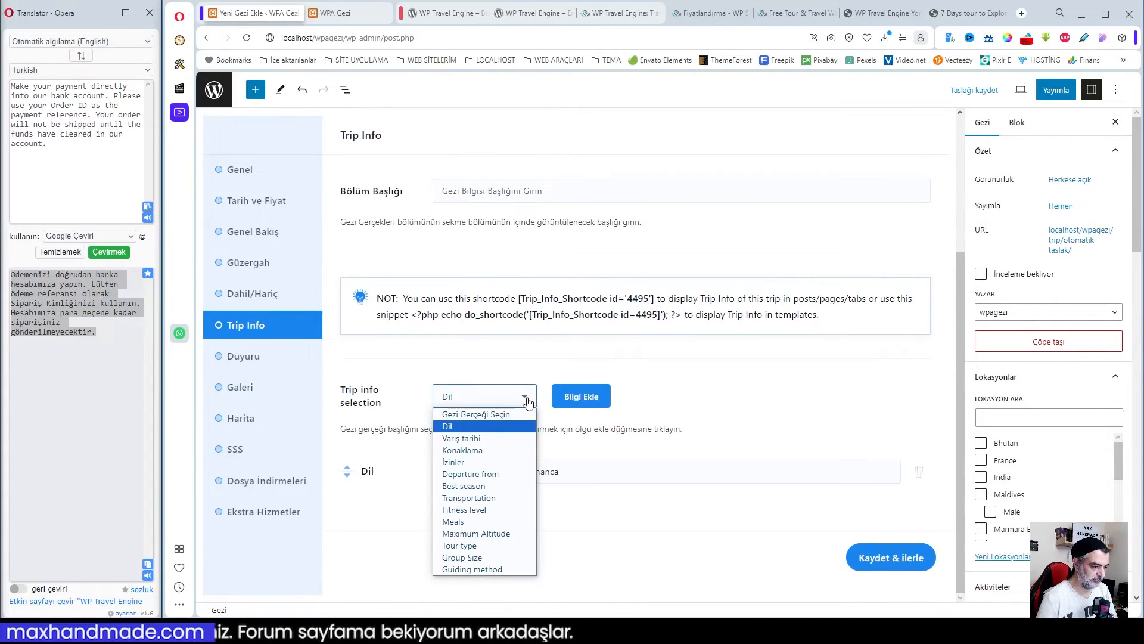
pyautogui.click(477, 451)
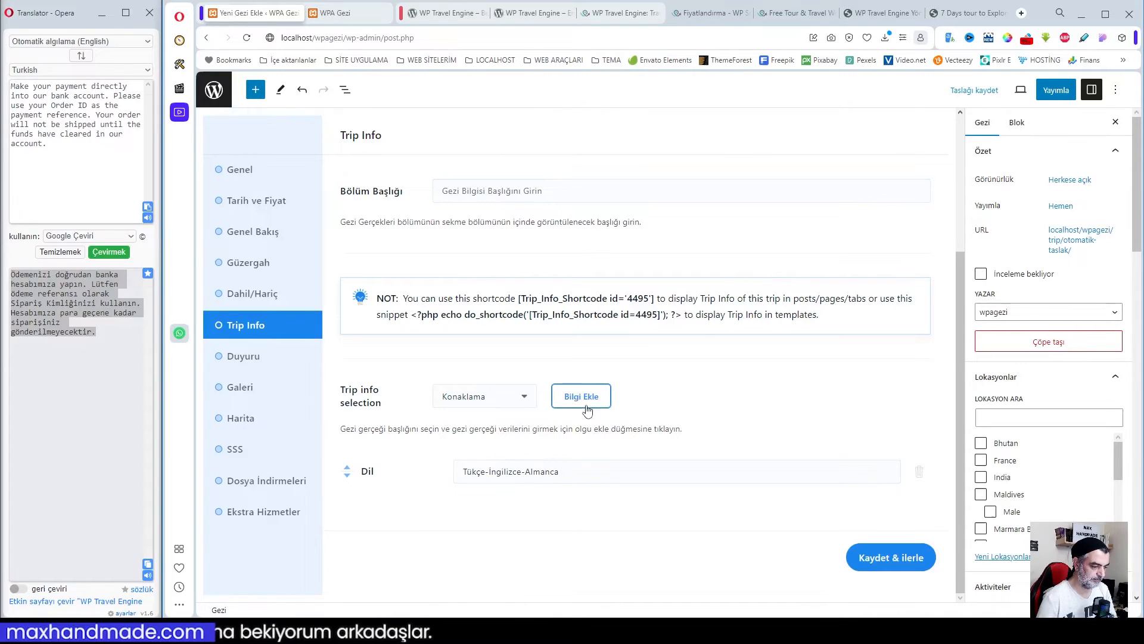
pyautogui.click(587, 409)
pyautogui.click(480, 512)
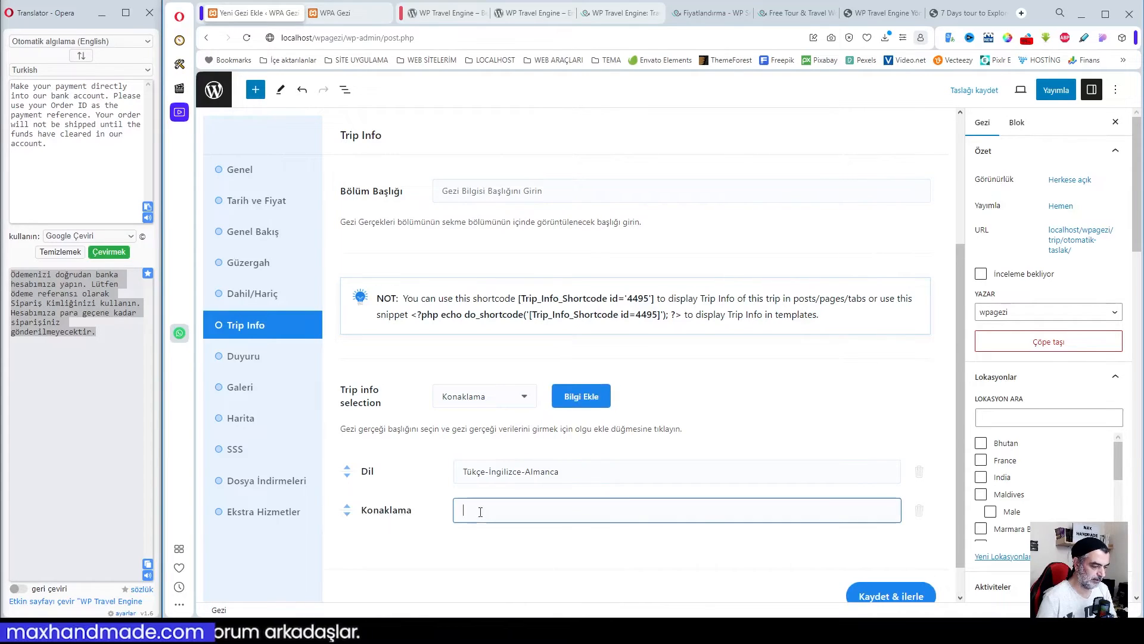
pyautogui.write('3 Yıldız')
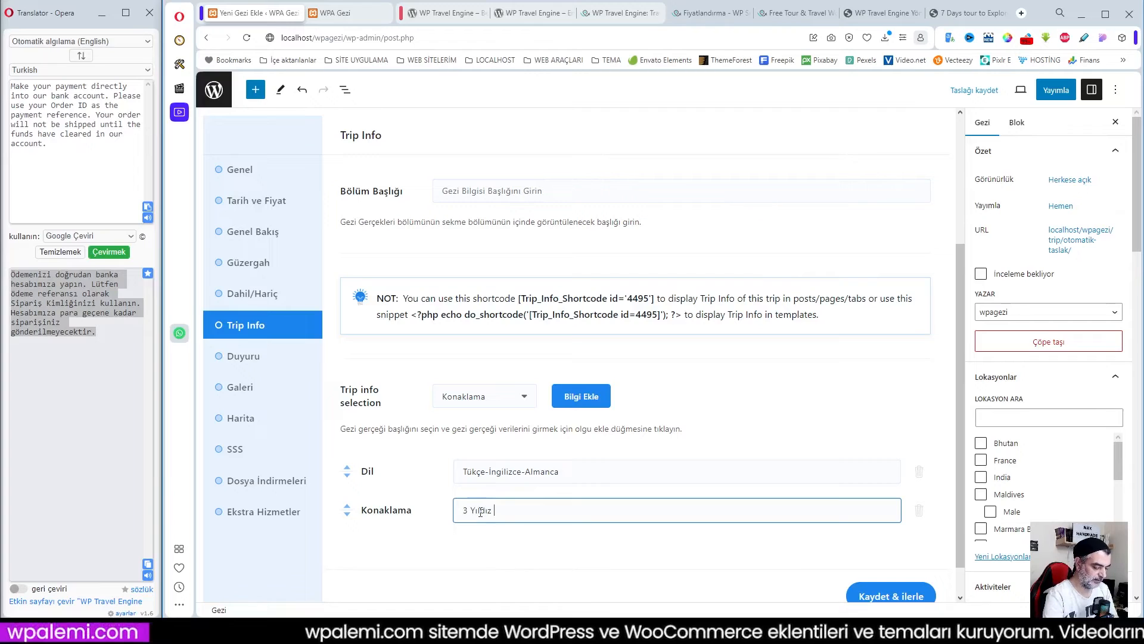
pyautogui.write(' Kapad')
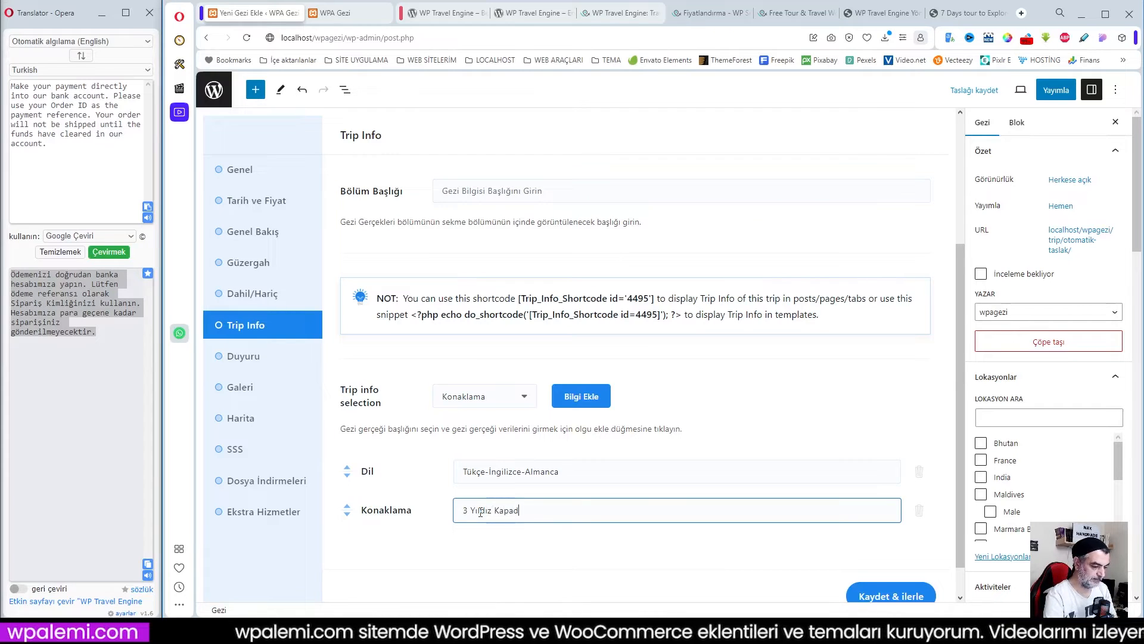
pyautogui.write('okya')
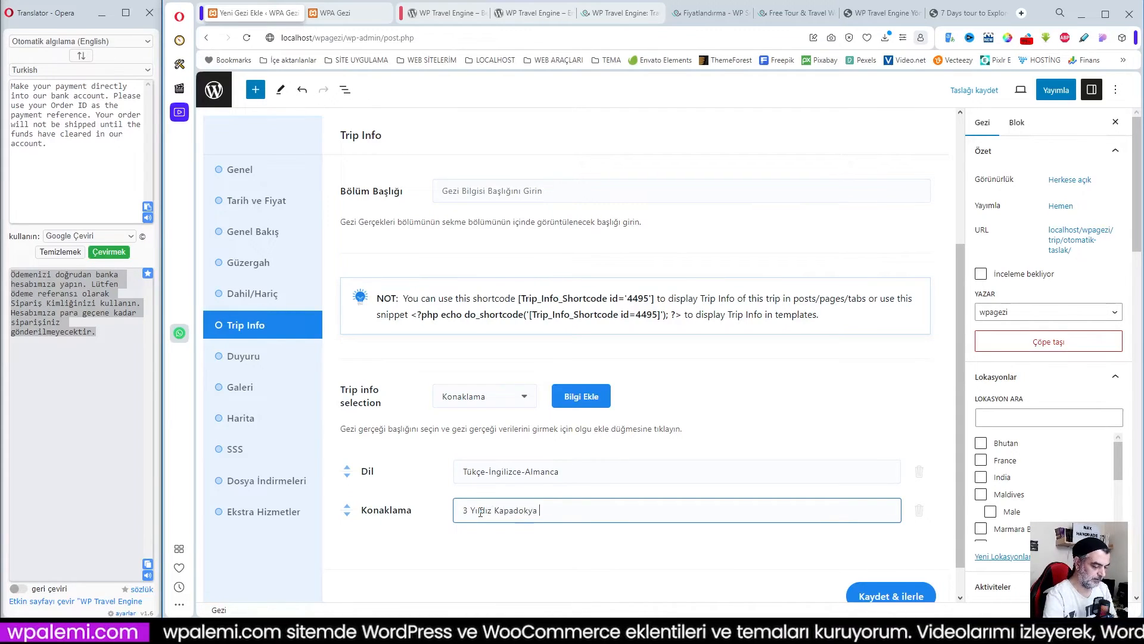
pyautogui.write(' Otel')
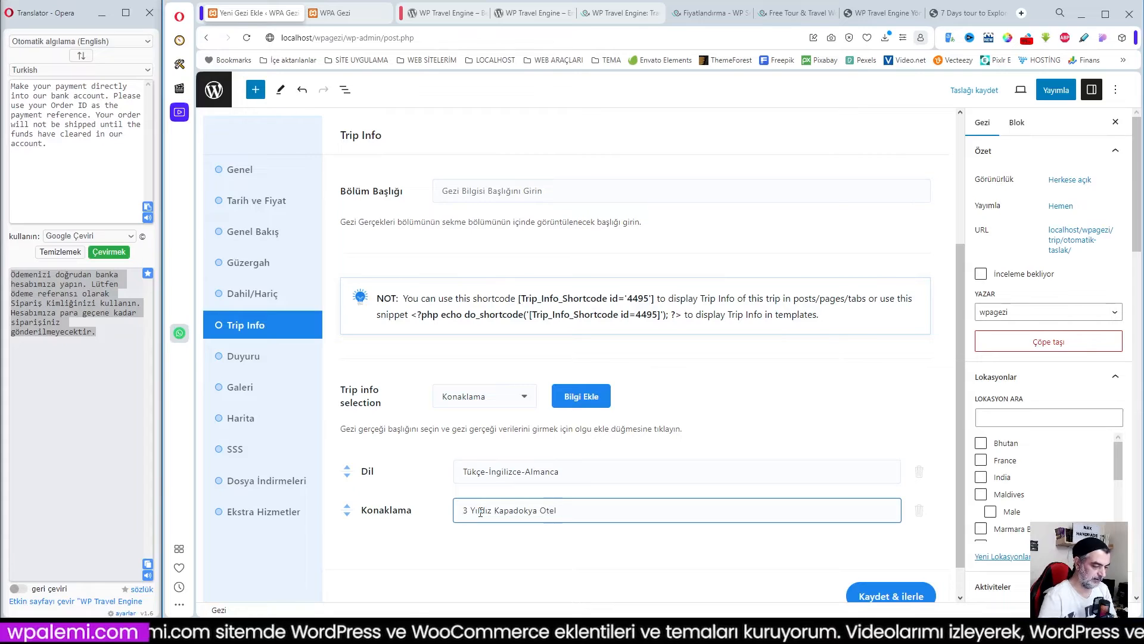
# - Add a Transportation fact to the trip info with the value "Otobüs"
pyautogui.click(530, 398)
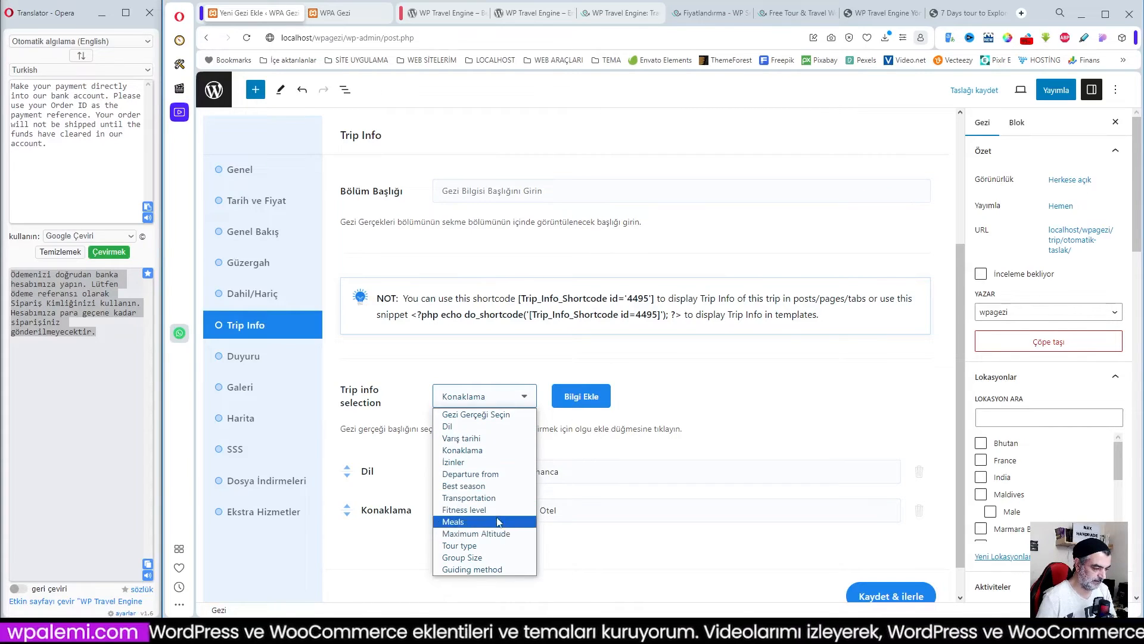
pyautogui.click(475, 498)
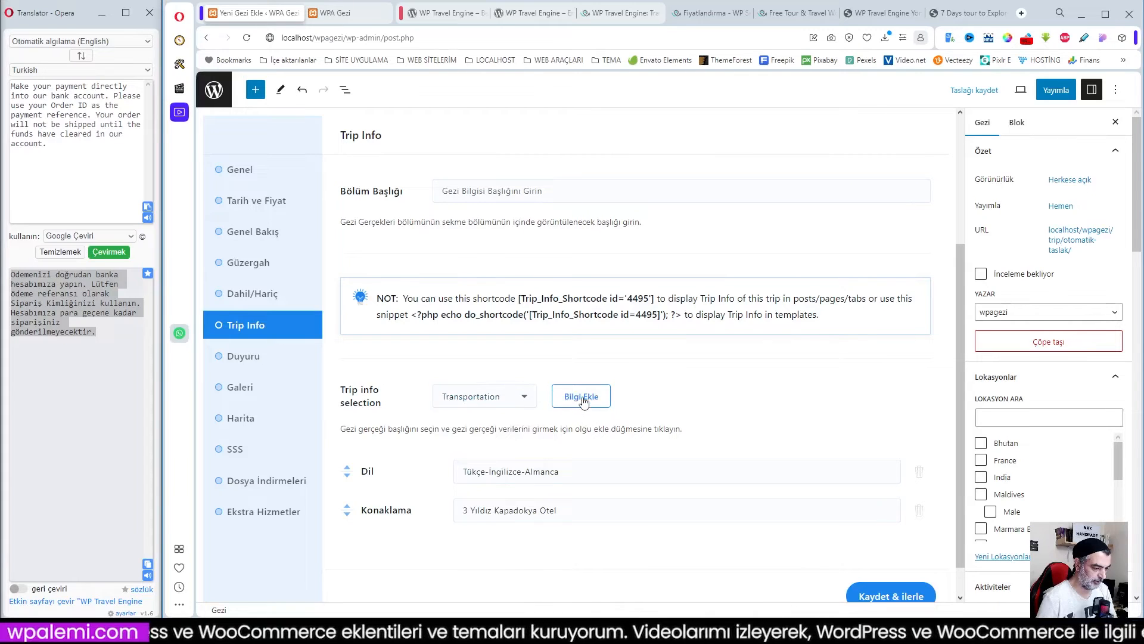
pyautogui.click(511, 549)
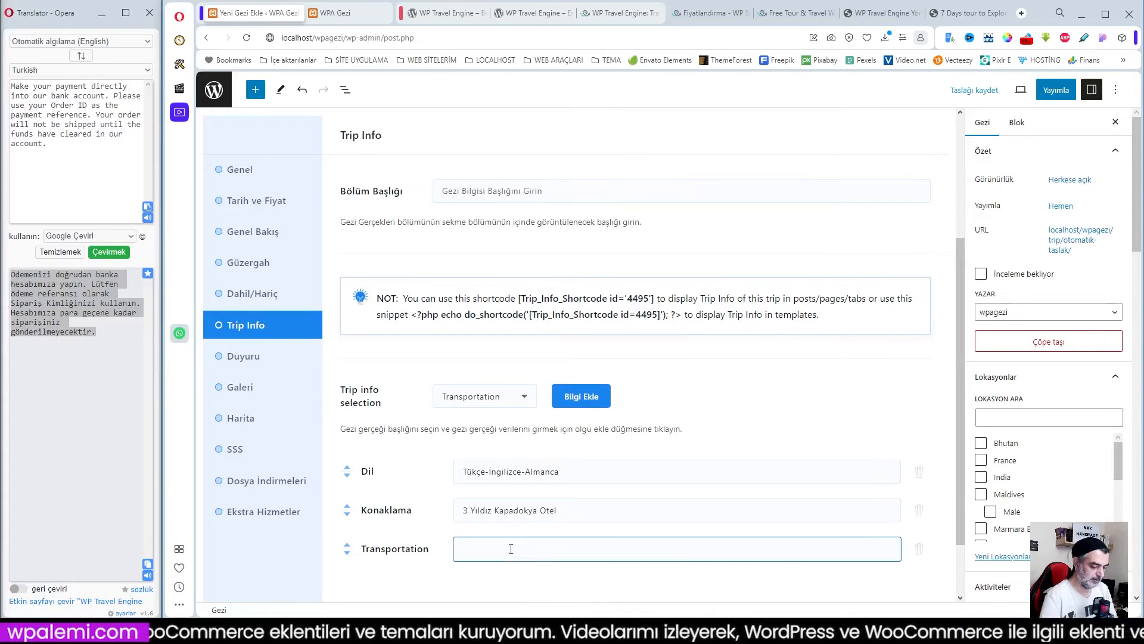
pyautogui.write('Otobüs')
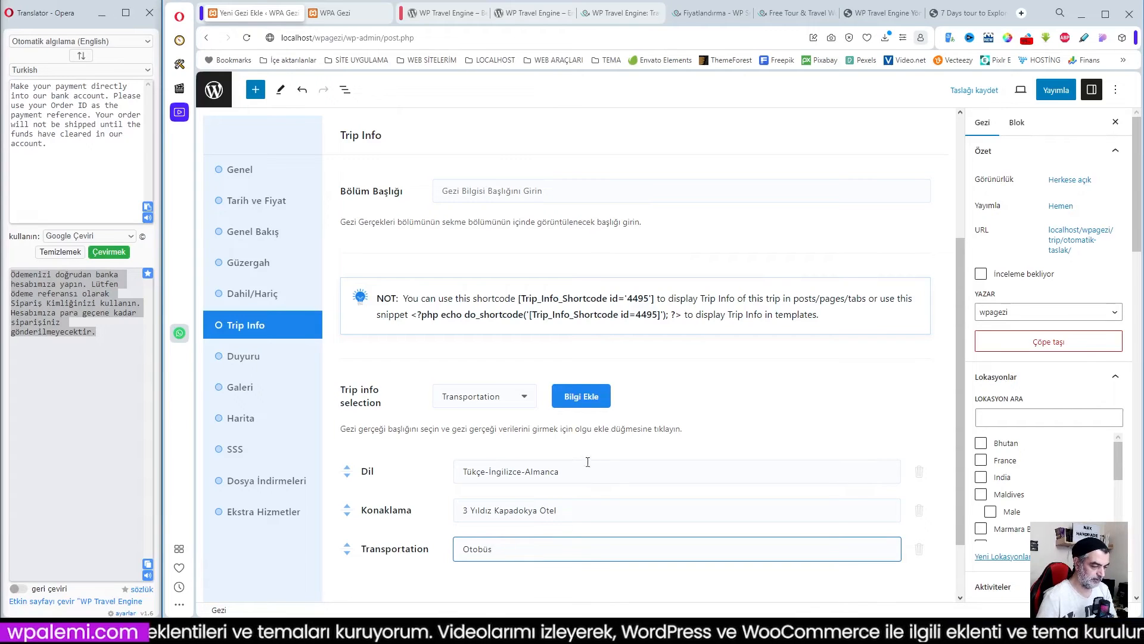
# - Add a Best season fact with the value "Ekim-Kasım-Aralık", and save to continue to Duyuru
pyautogui.click(524, 397)
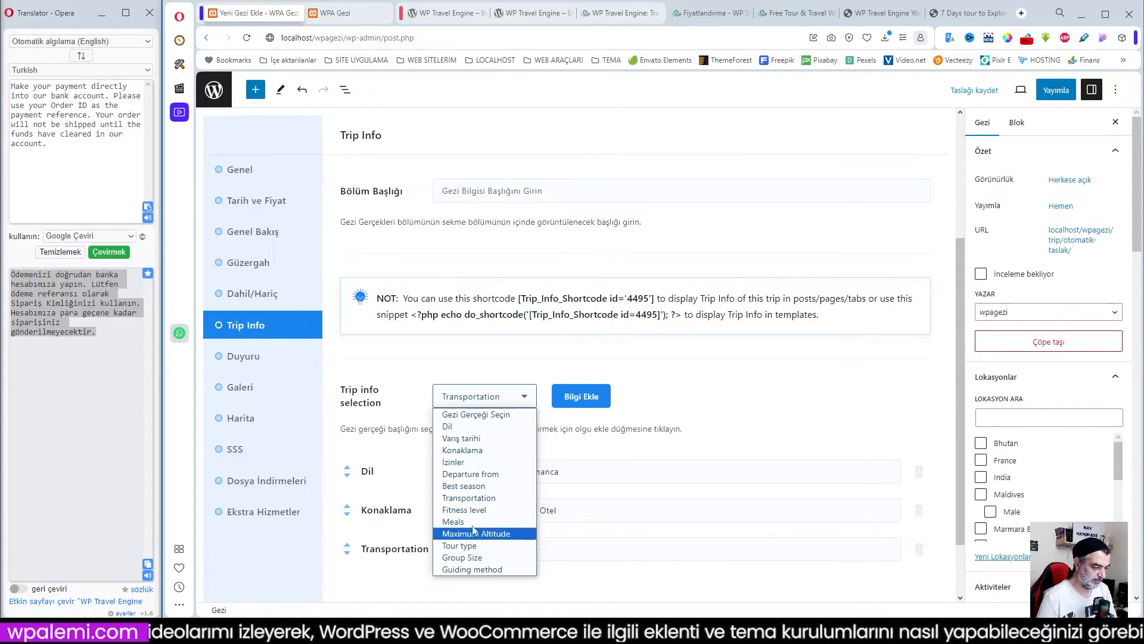
pyautogui.click(474, 486)
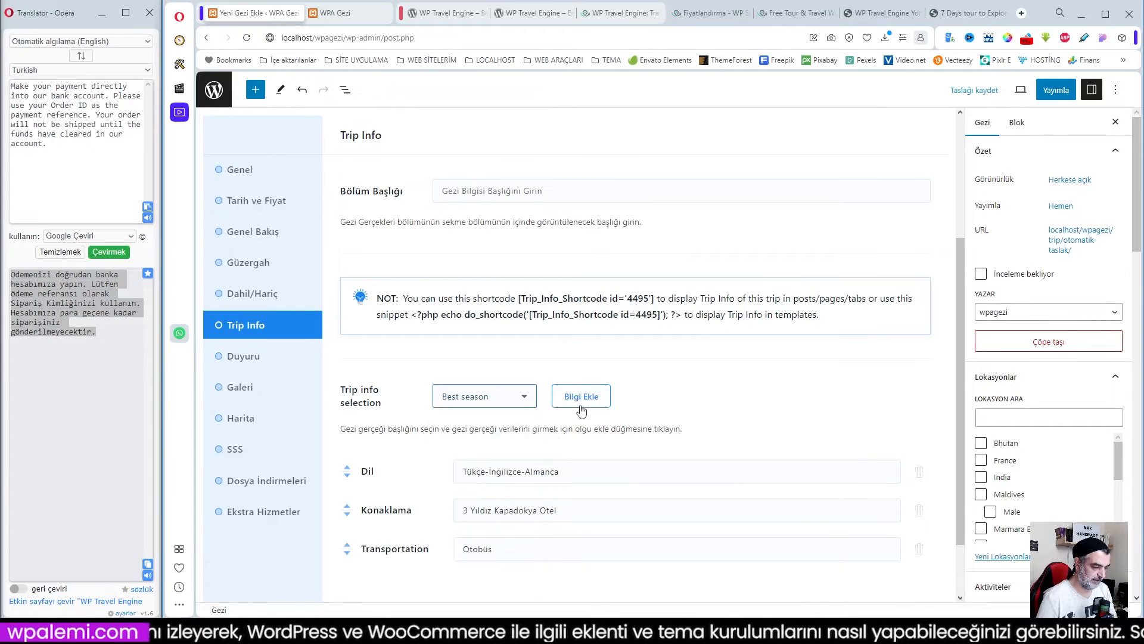
pyautogui.click(578, 399)
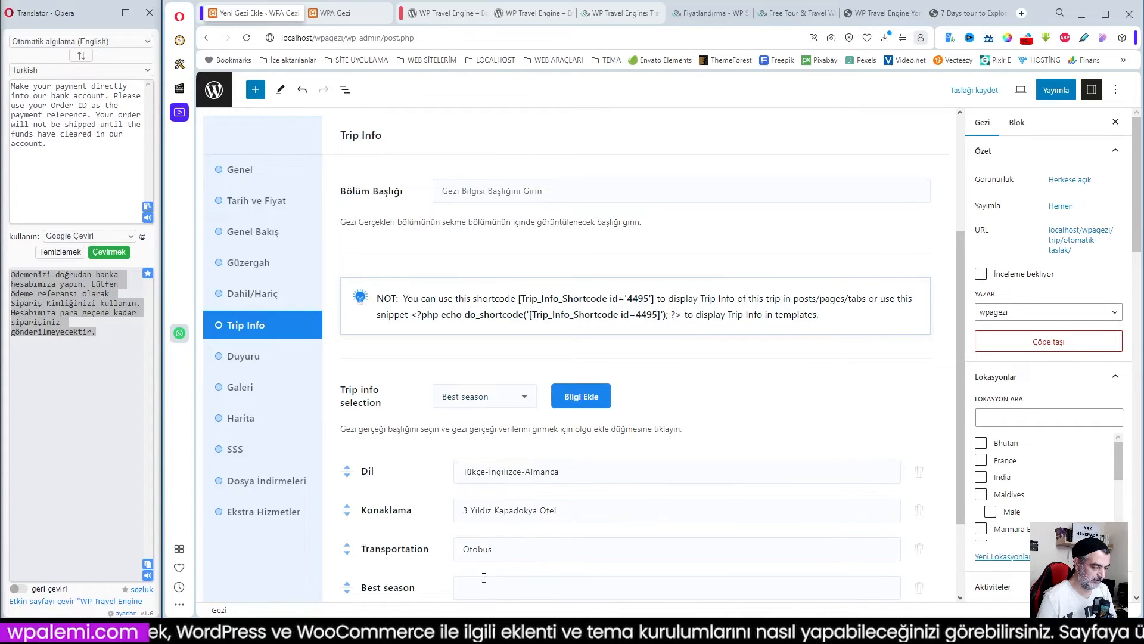
pyautogui.scroll(-2, 477, 435)
pyautogui.click(481, 470)
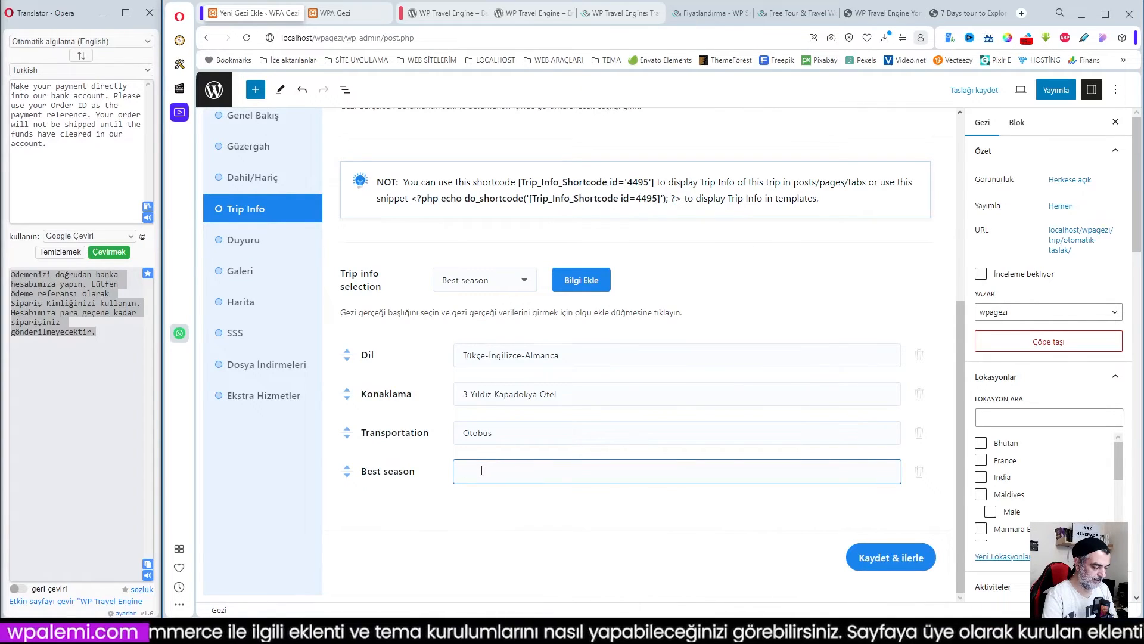
pyautogui.write('Ekim')
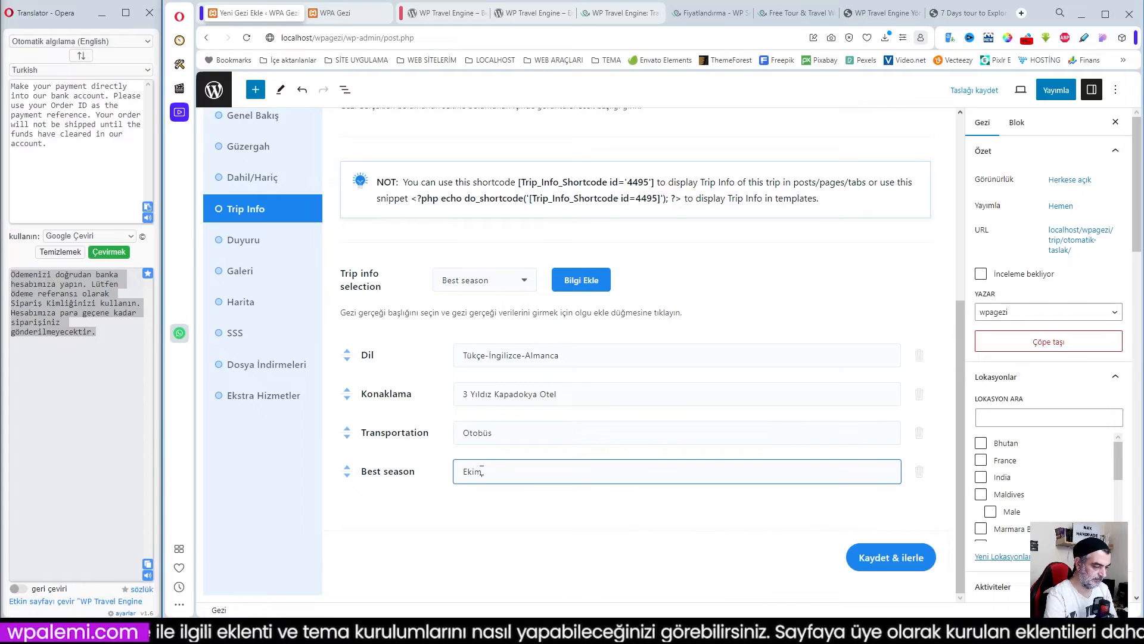
pyautogui.write('-Kas')
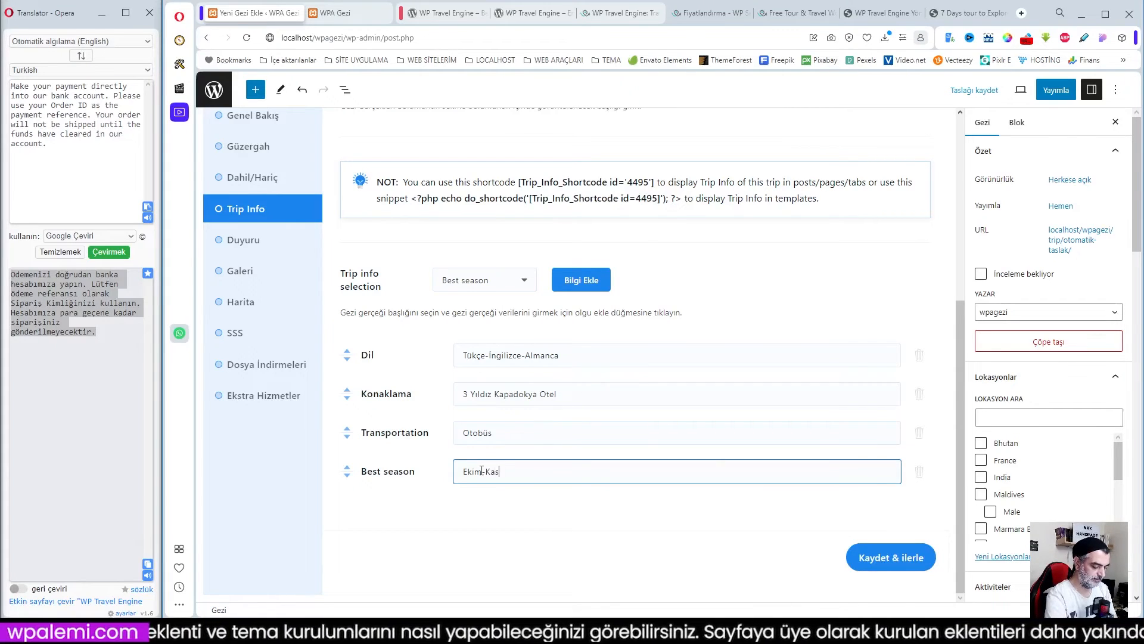
pyautogui.write('ım-Aralık')
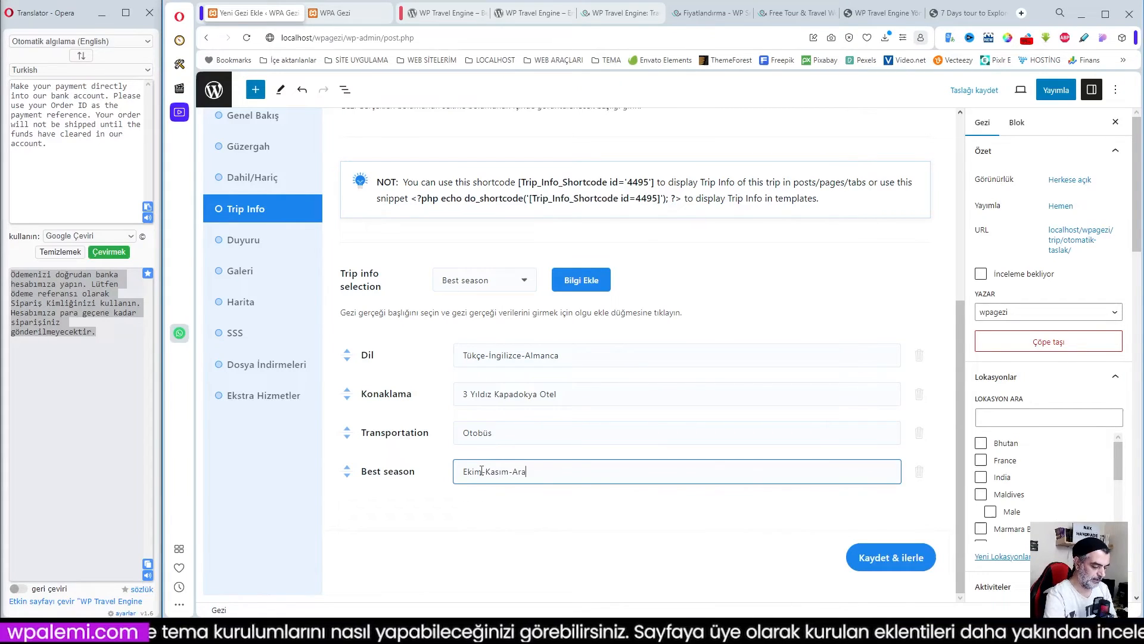
pyautogui.click(907, 557)
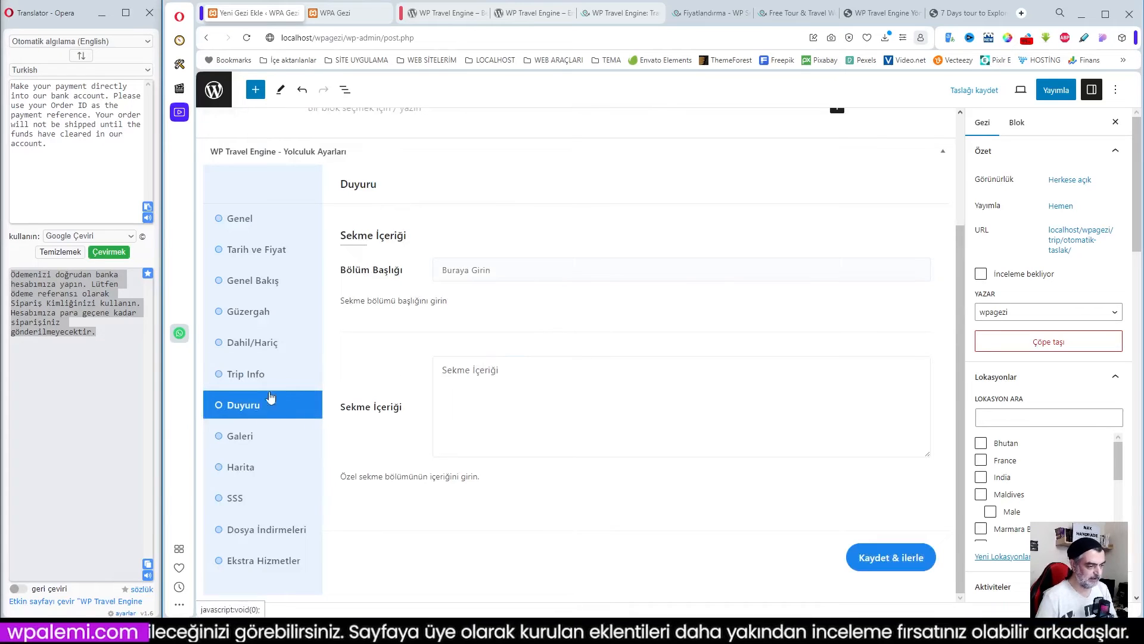
# - Set the section heading of the Duyuru tab to "Hareket Zamanı"
pyautogui.click(507, 275)
pyautogui.write('Rezervasyon')
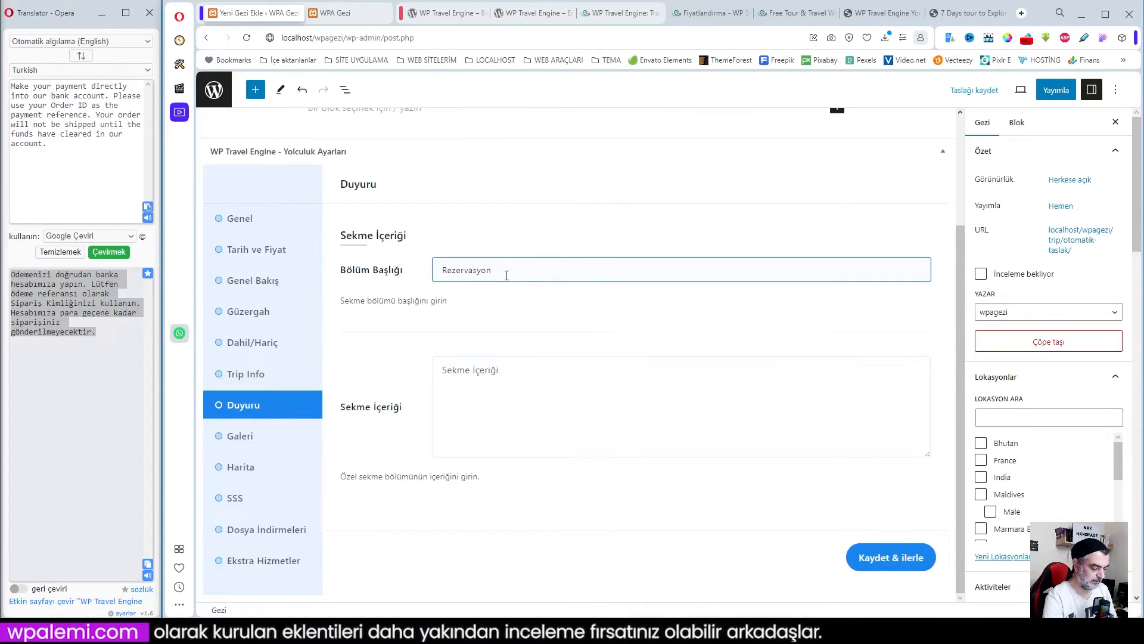
pyautogui.press('BackSpace')
pyautogui.press('BackSpace')
pyautogui.press('BackSpace')
pyautogui.press('BackSpace')
pyautogui.press('BackSpace')
pyautogui.press('BackSpace')
pyautogui.press('BackSpace')
pyautogui.press('BackSpace')
pyautogui.press('BackSpace')
pyautogui.press('BackSpace')
pyautogui.press('BackSpace')
pyautogui.write('Hareket Zamanı')
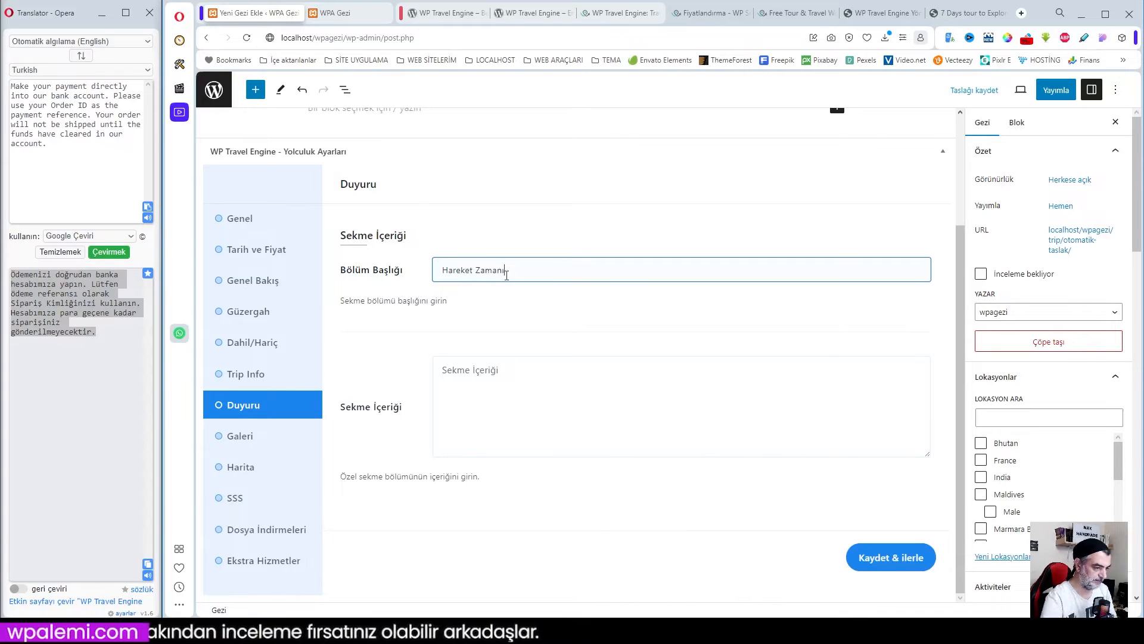
# - Write "Hareket noktası Otogar" as the Duyuru tab's content, and save to continue to Galeri
pyautogui.click(468, 381)
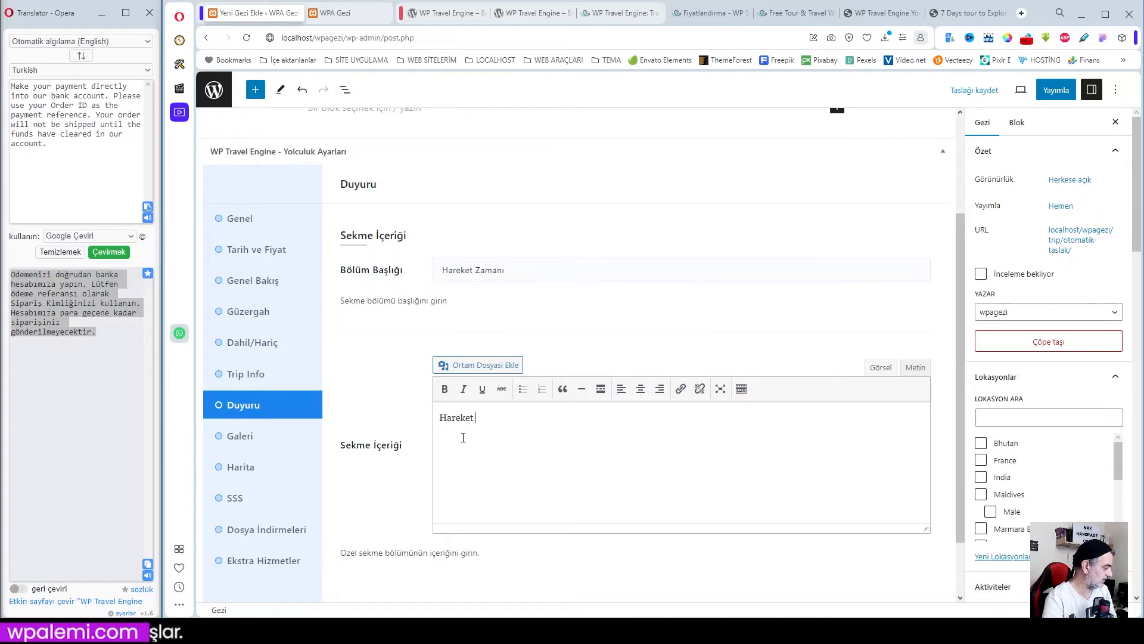
pyautogui.scroll(3, 603, 379)
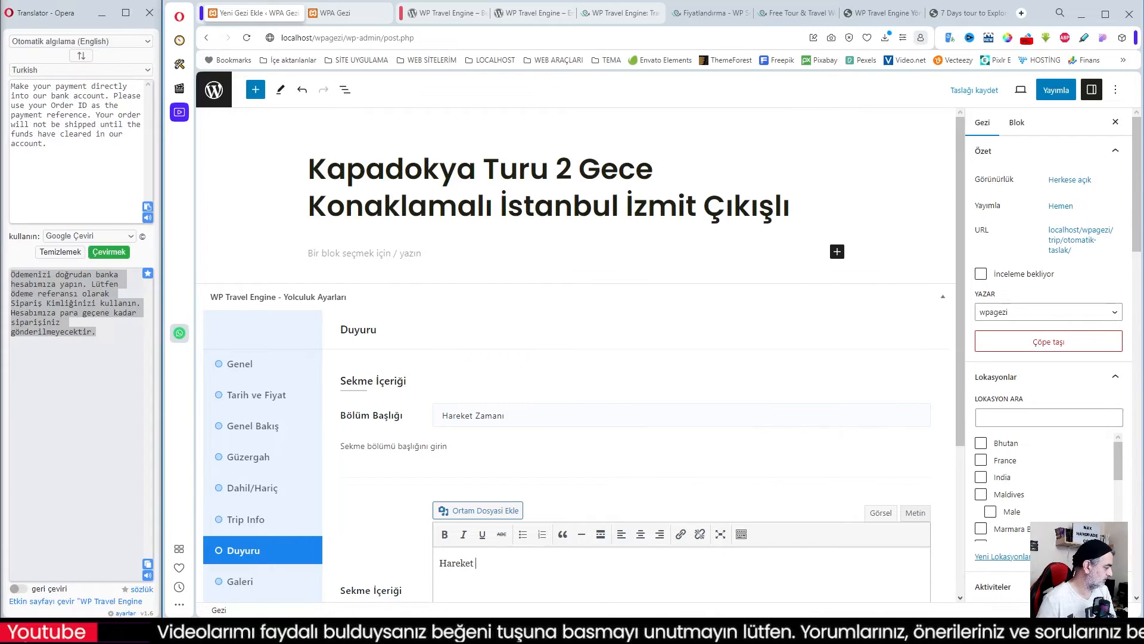
pyautogui.click(548, 570)
pyautogui.scroll(-3, 498, 448)
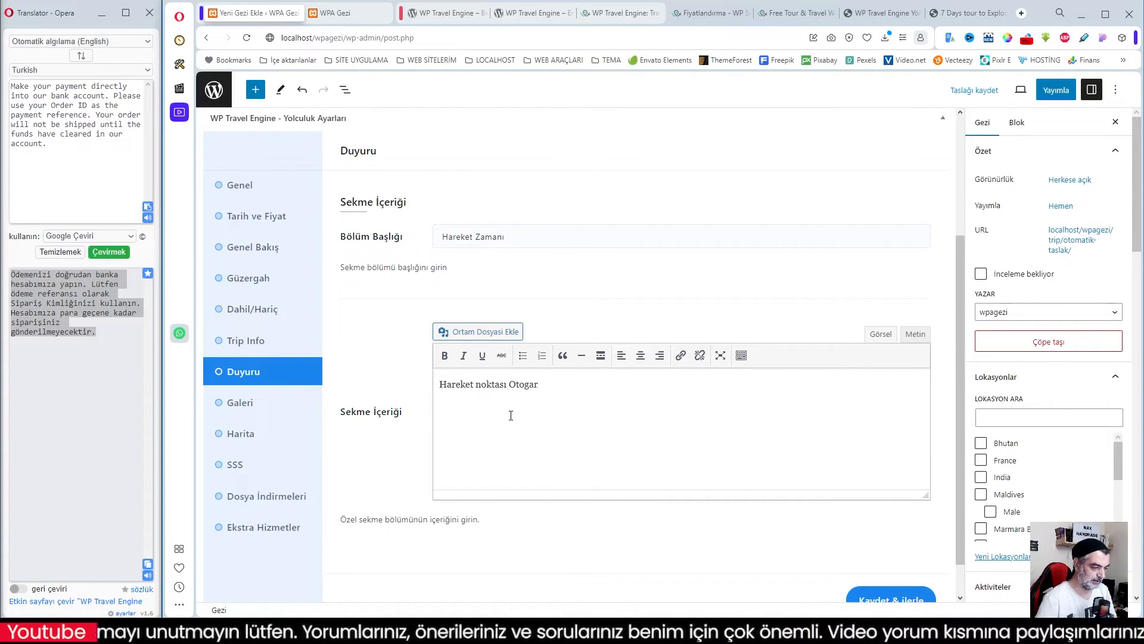
pyautogui.scroll(-1, 511, 416)
pyautogui.click(879, 560)
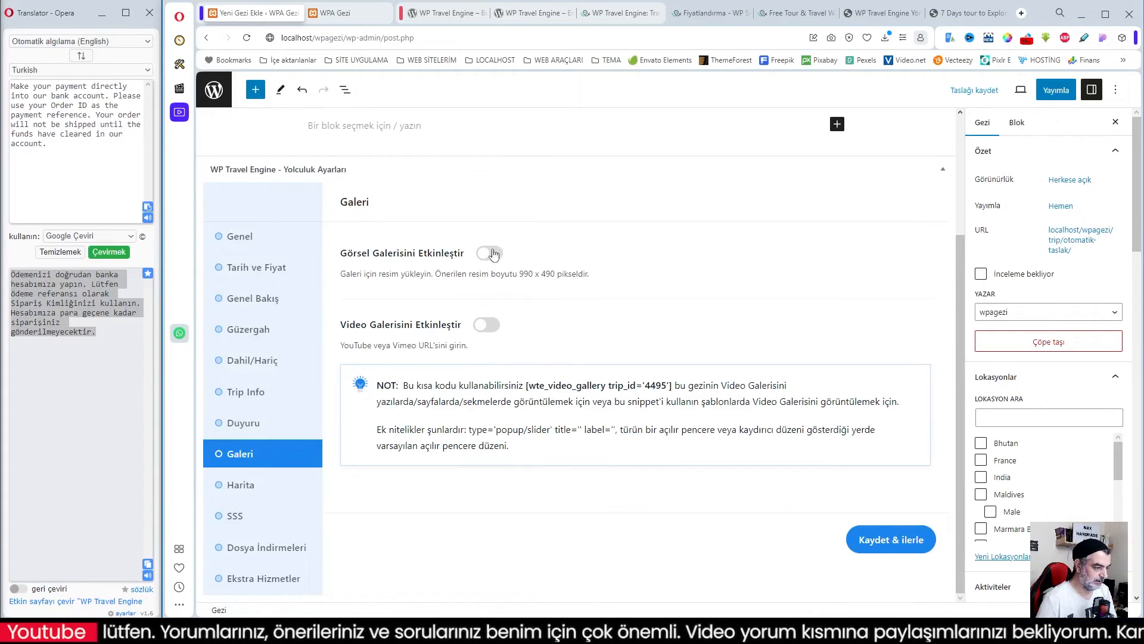
# - Enable the trip's image gallery and add the images kapadokya1, kapadokya2, kapadokya3 and kapadokya4 from the TURLAR downloads folder
pyautogui.click(492, 254)
pyautogui.click(455, 361)
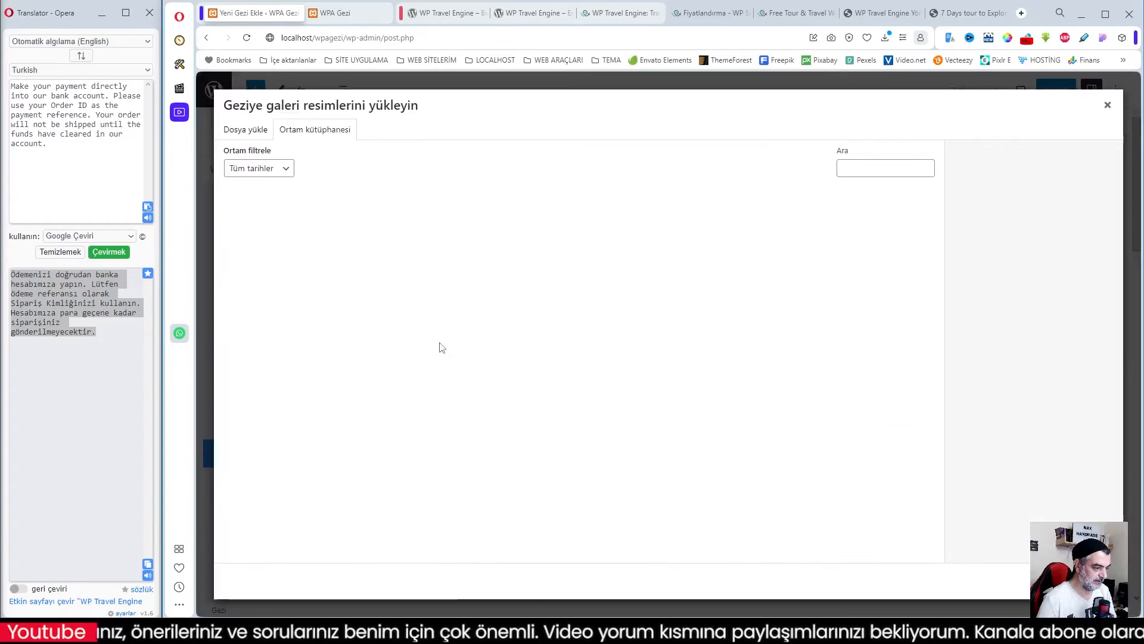
pyautogui.moveTo(125, 603)
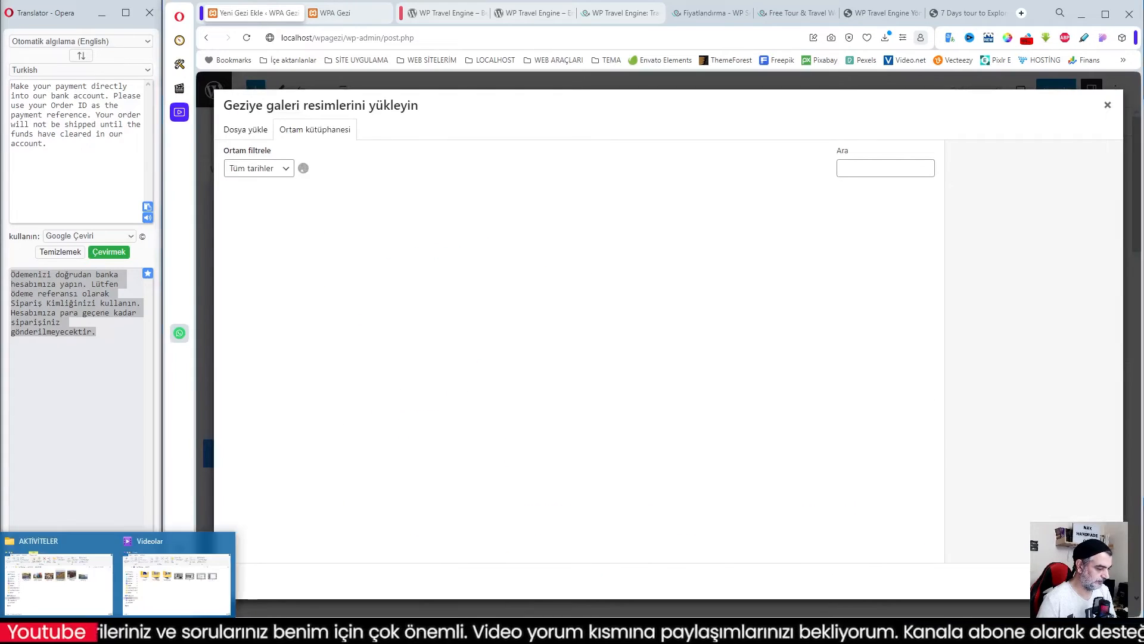
pyautogui.click(125, 603)
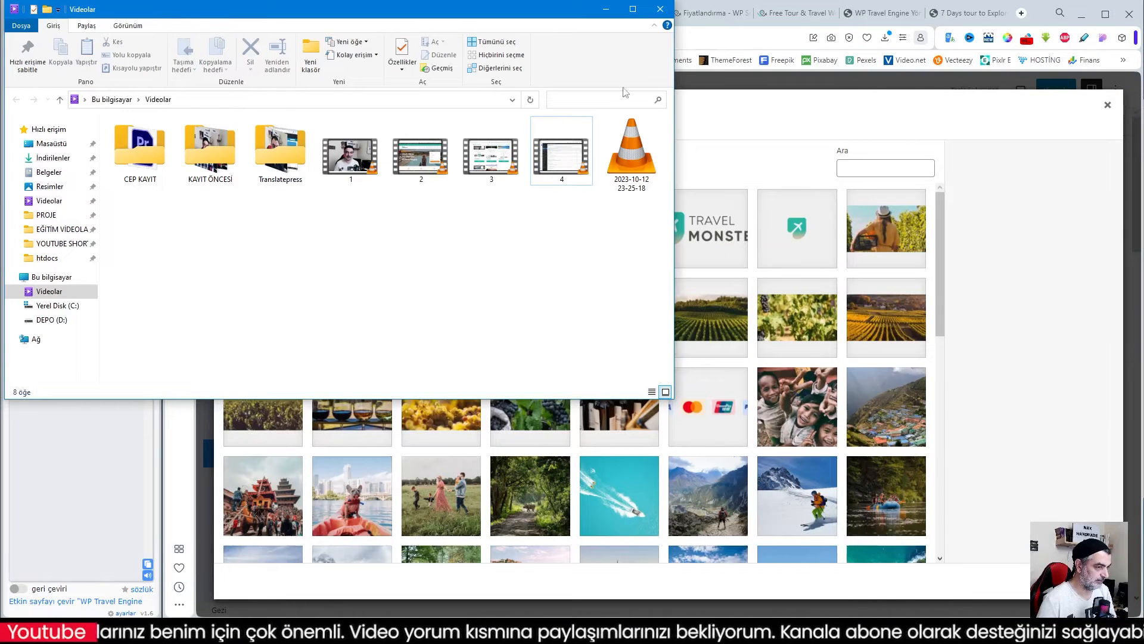
pyautogui.click(606, 9)
pyautogui.moveTo(118, 632)
pyautogui.click(58, 584)
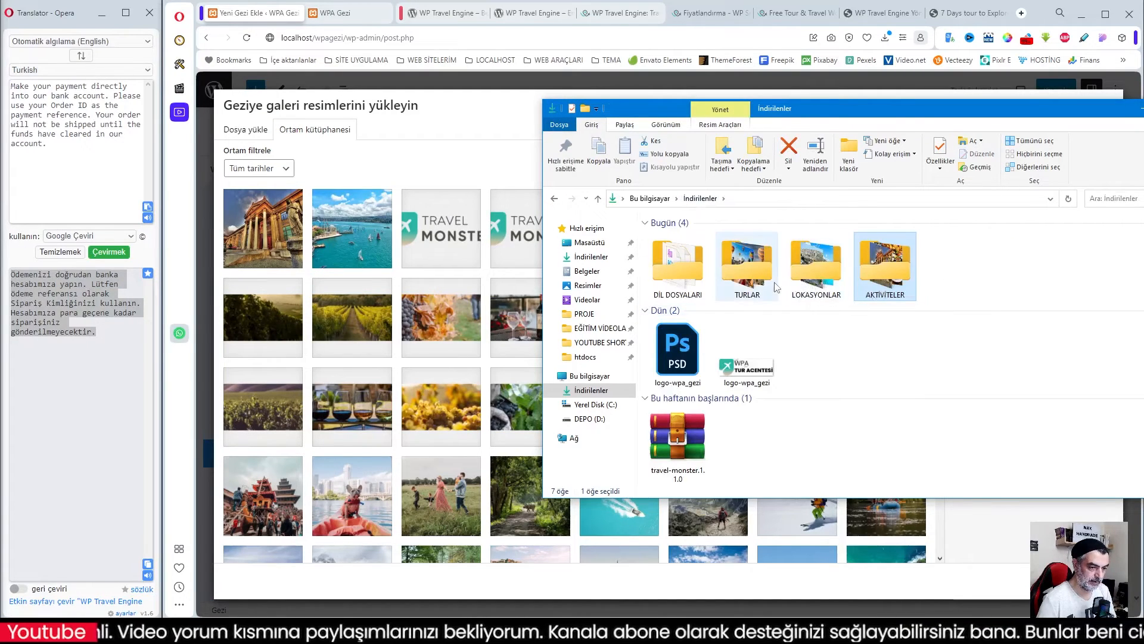
pyautogui.doubleClick(748, 270)
pyautogui.moveTo(696, 316); pyautogui.dragTo(912, 227)
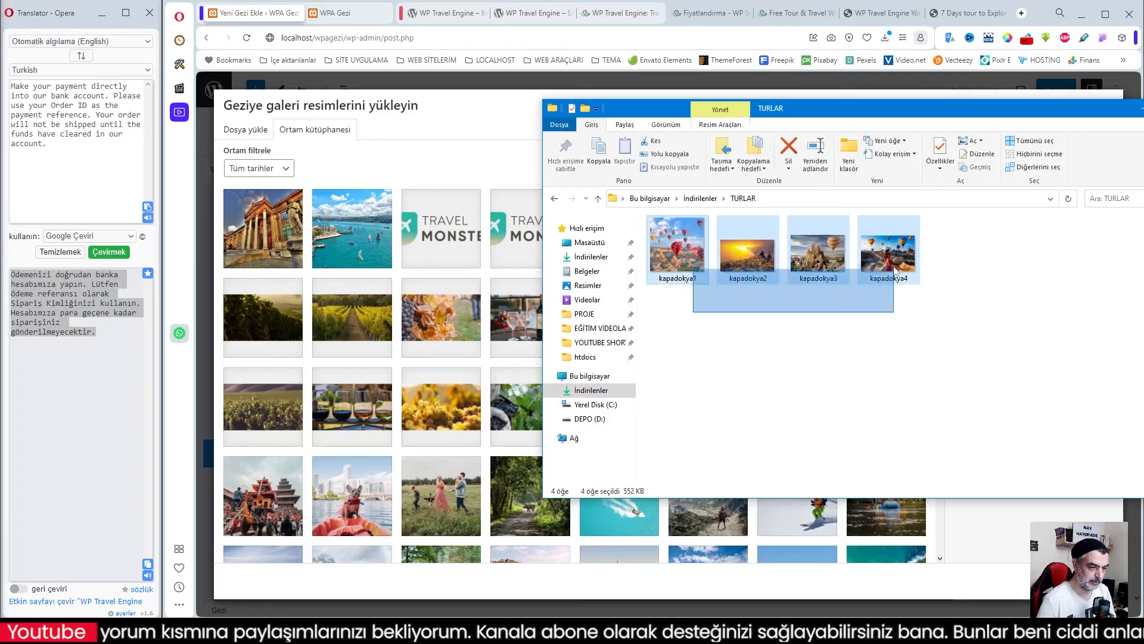
pyautogui.moveTo(812, 269); pyautogui.dragTo(474, 288)
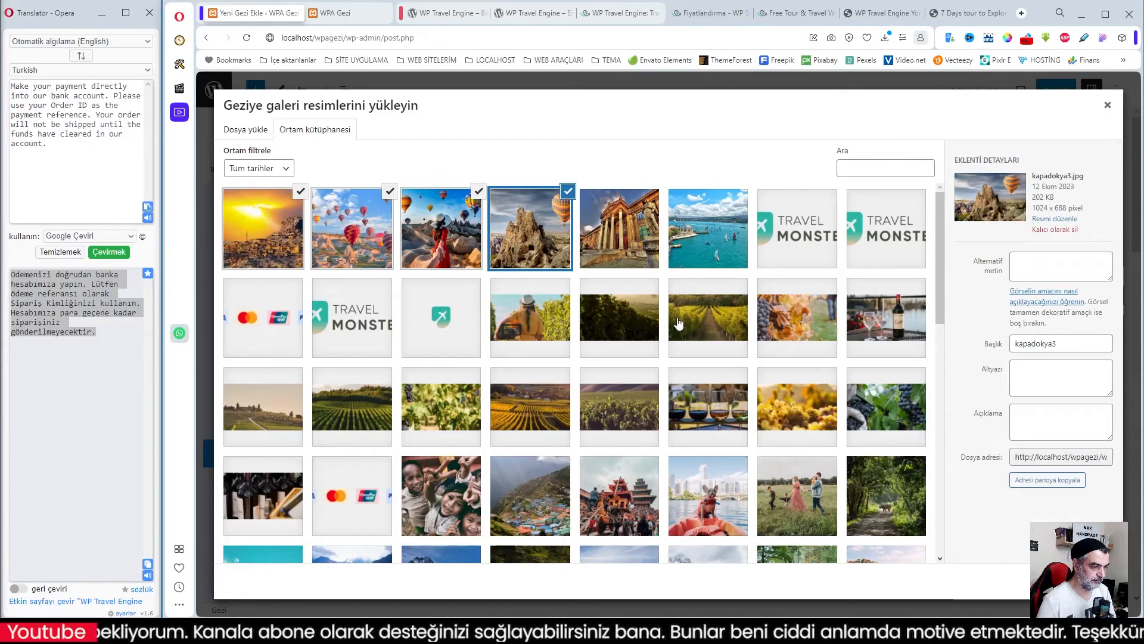
pyautogui.click(1078, 581)
pyautogui.scroll(-3, 802, 440)
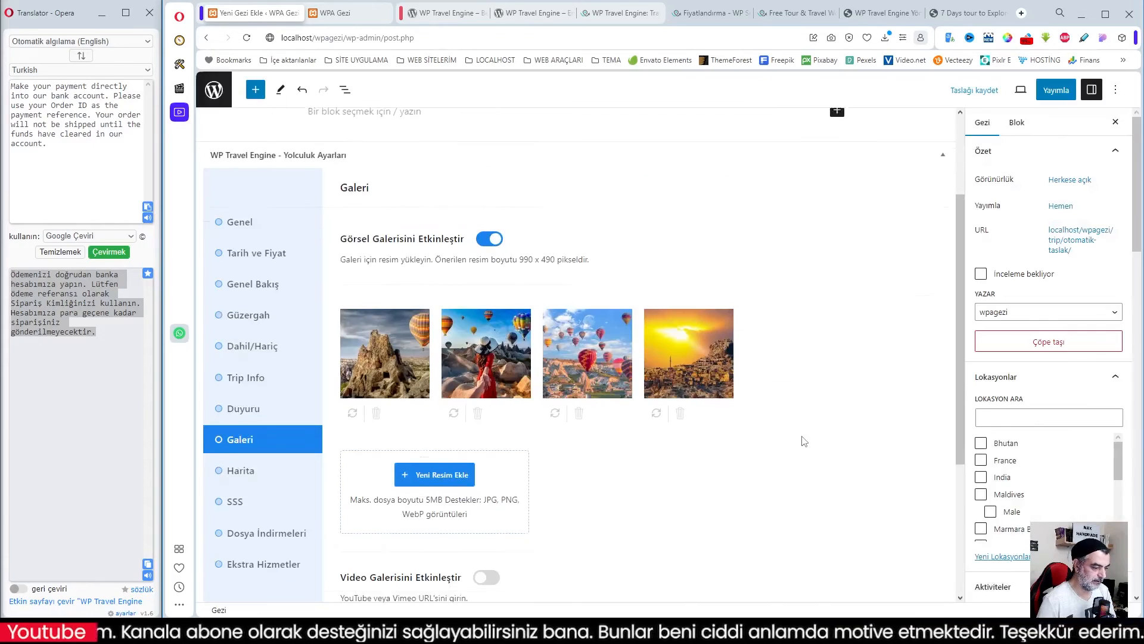
pyautogui.scroll(-2, 789, 446)
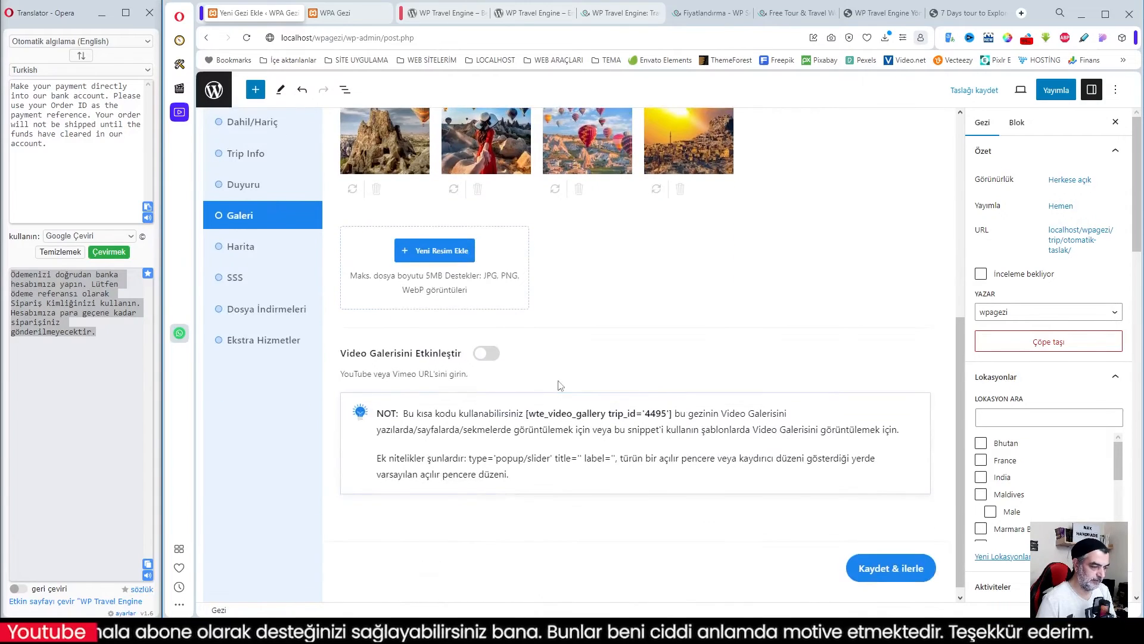
pyautogui.click(490, 354)
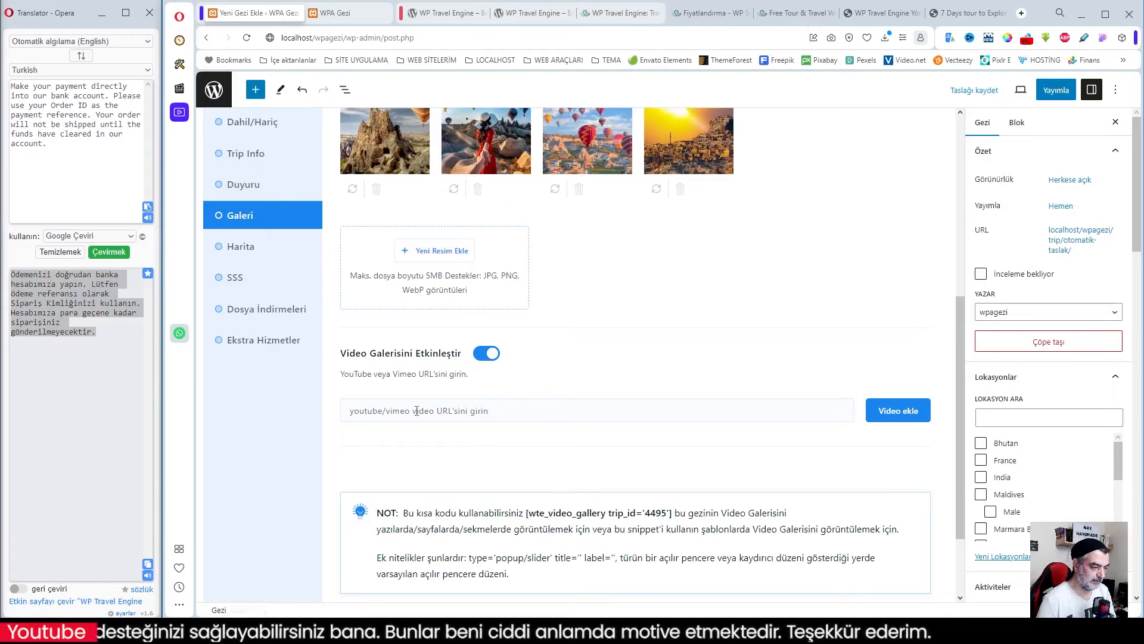
pyautogui.click(527, 409)
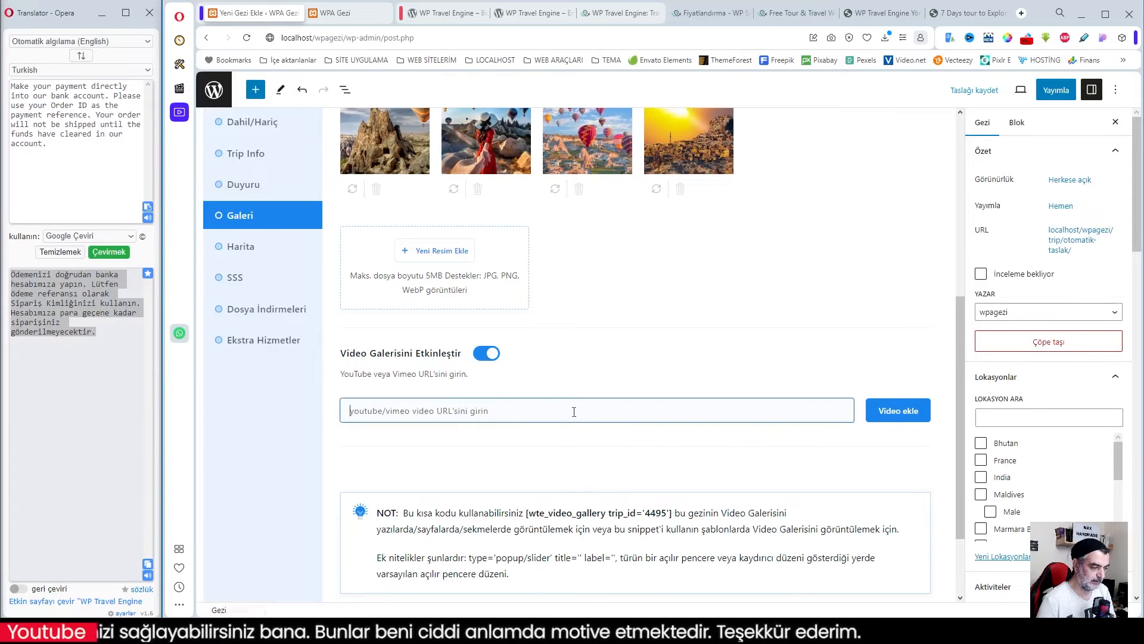
pyautogui.click(484, 356)
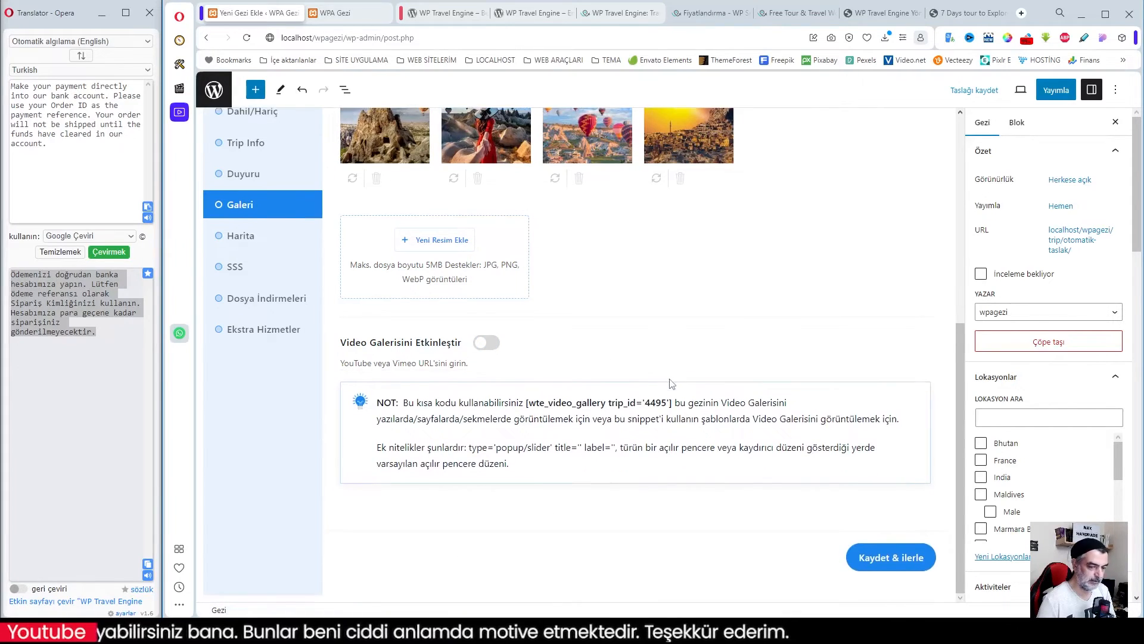
# - Save the trip's gallery and continue to the Harita section
pyautogui.scroll(2, 676, 386)
pyautogui.scroll(1, 675, 386)
pyautogui.scroll(-3, 675, 386)
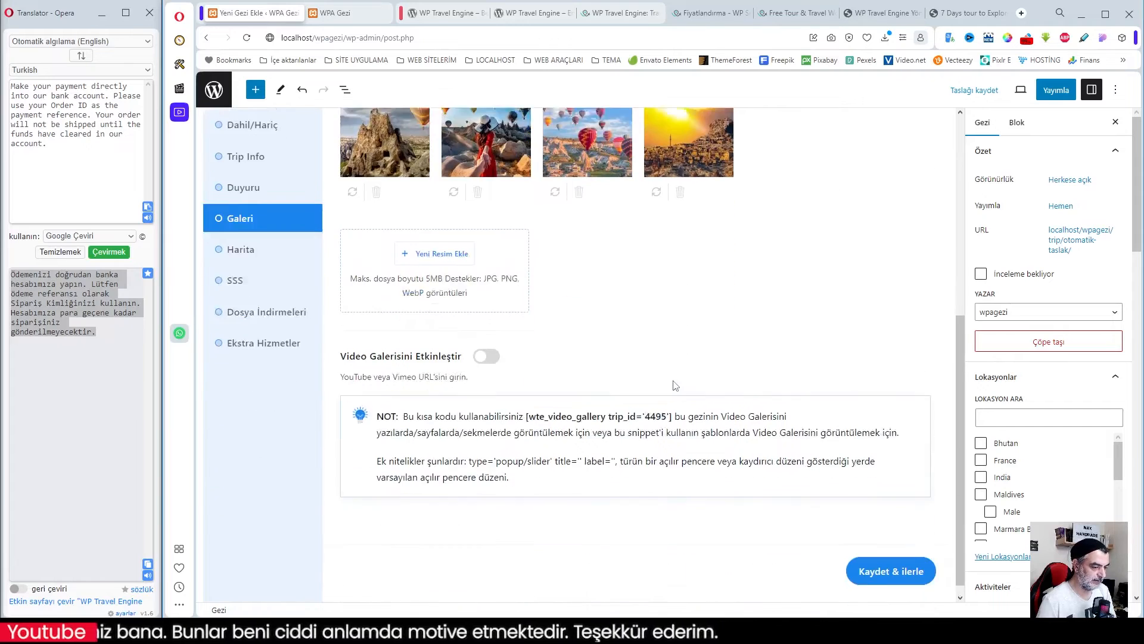
pyautogui.click(863, 555)
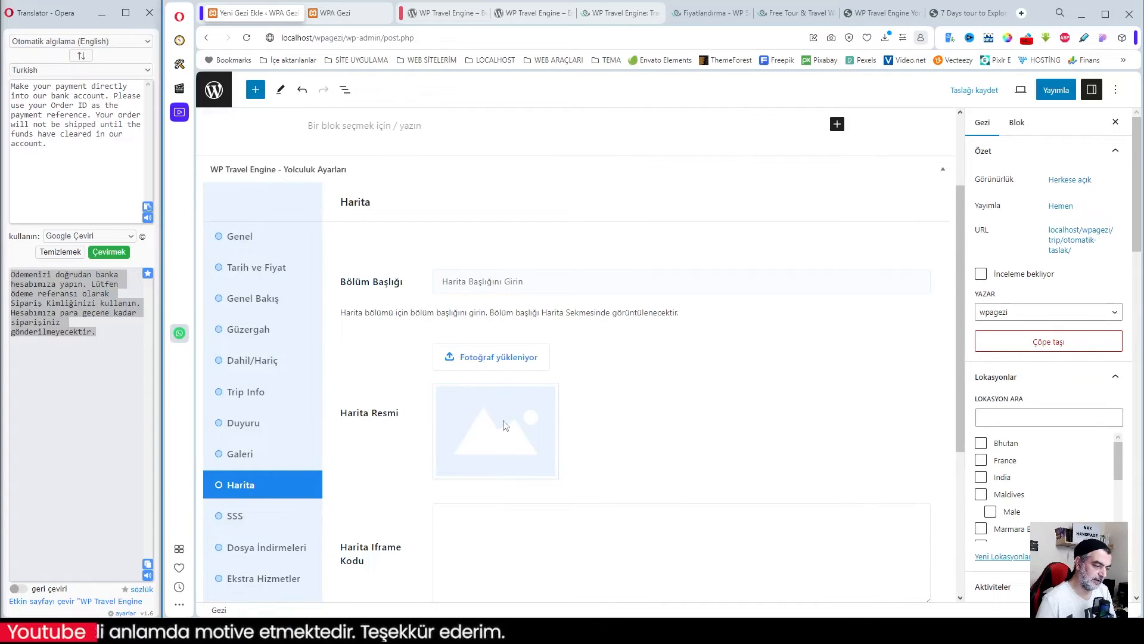
# - Paste the map address of Aşıklar Vadisi in Göreme as the Harita iframe code, and save to continue to SSS
pyautogui.scroll(-4, 513, 375)
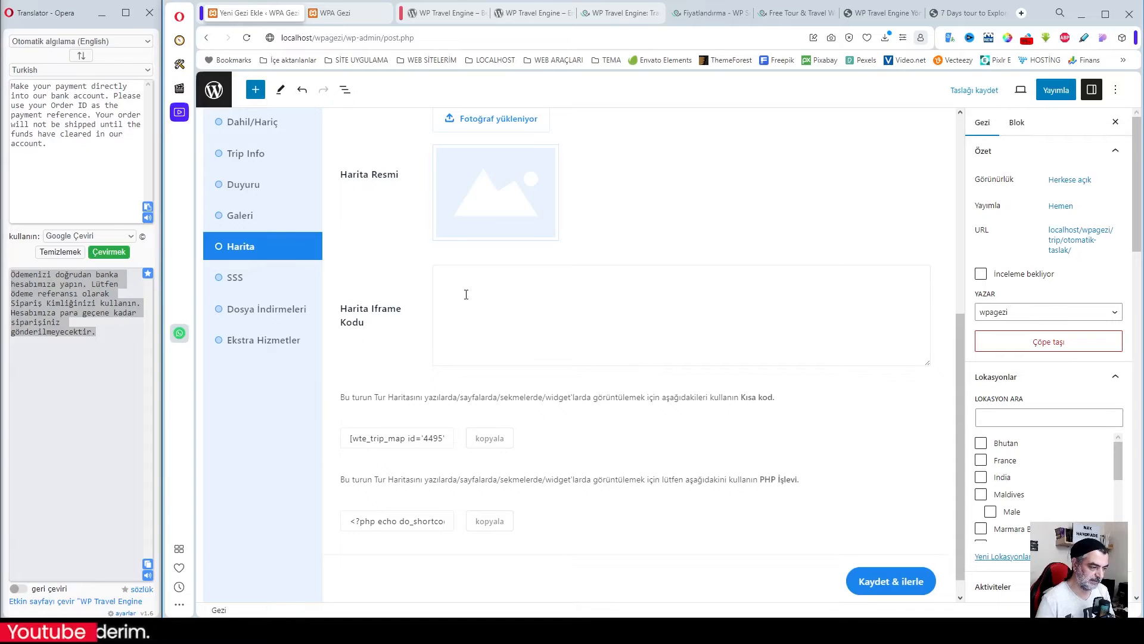
pyautogui.rightClick(466, 294)
pyautogui.press('Escape')
pyautogui.write('MR69+7V Göreme, Nevşehir Merkez/Nevşehir')
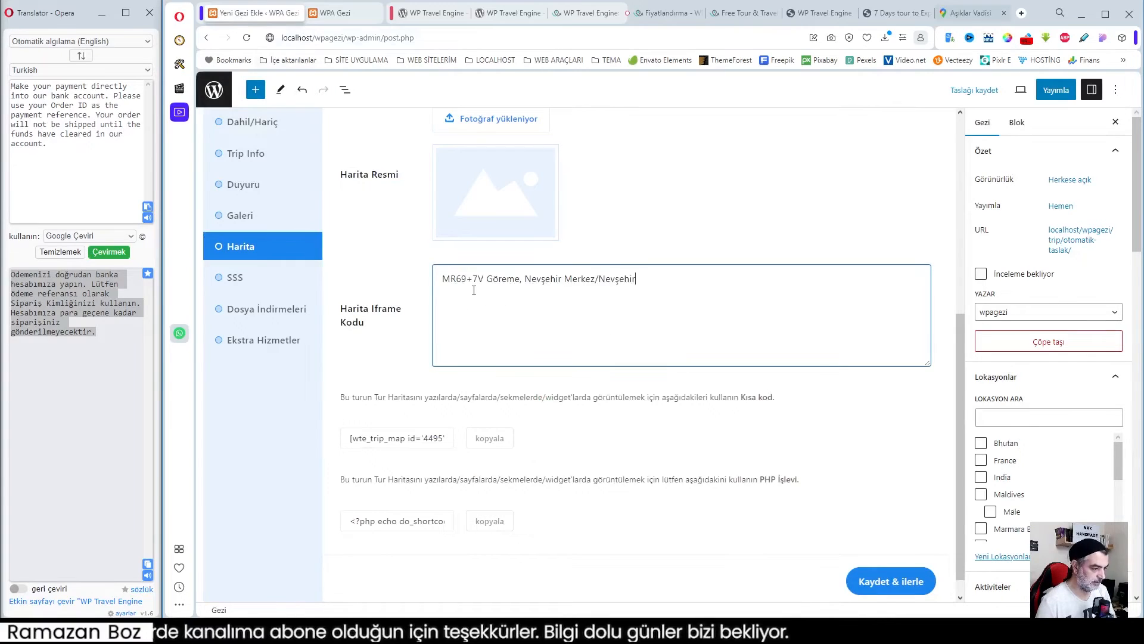
pyautogui.click(891, 581)
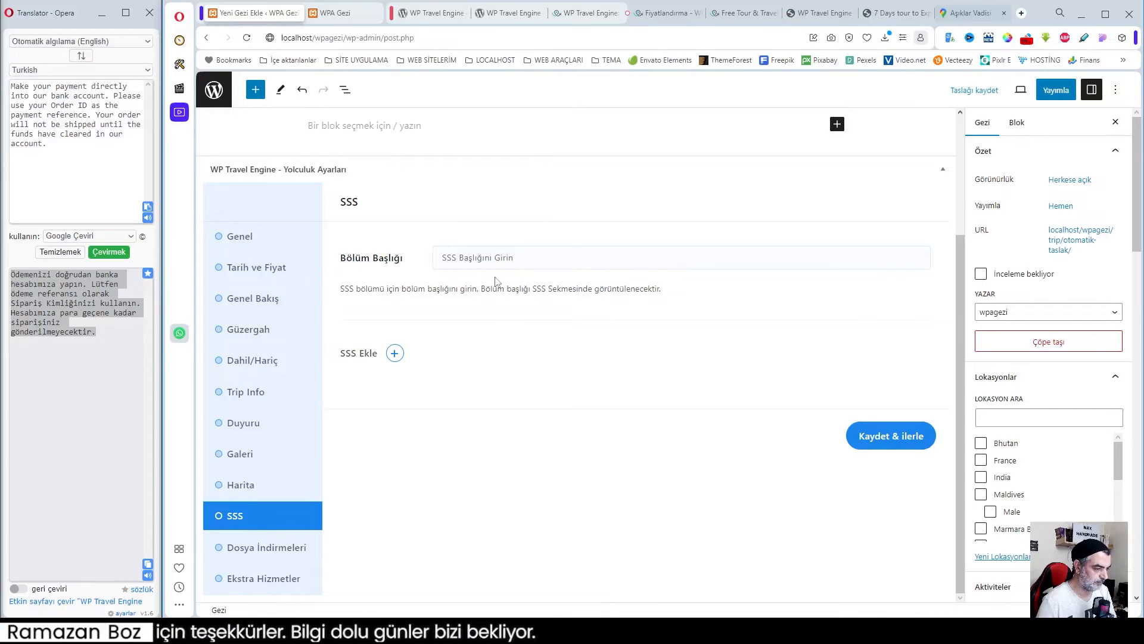
# - Add the FAQ "Otobüste İkram var mı?" with the answer "Ulaşım boyunca çay ve kahve hizmeti vardır.", and save to continue to Dosya İndirmeleri
pyautogui.click(394, 354)
pyautogui.click(456, 372)
pyautogui.write('Otobüste İkram var mı')
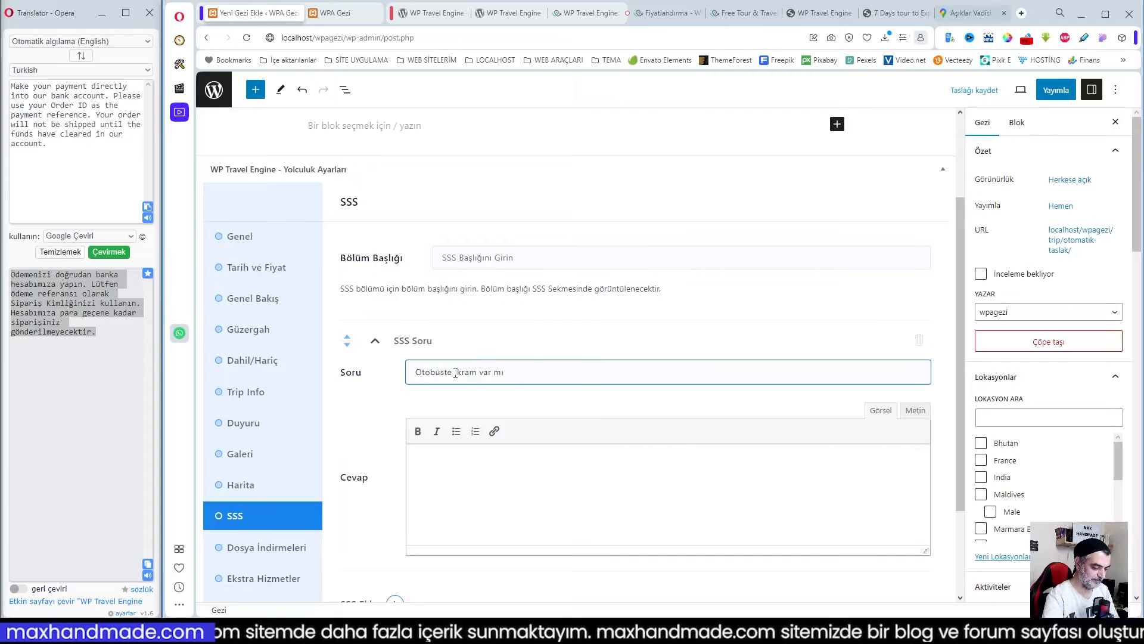
pyautogui.click(458, 479)
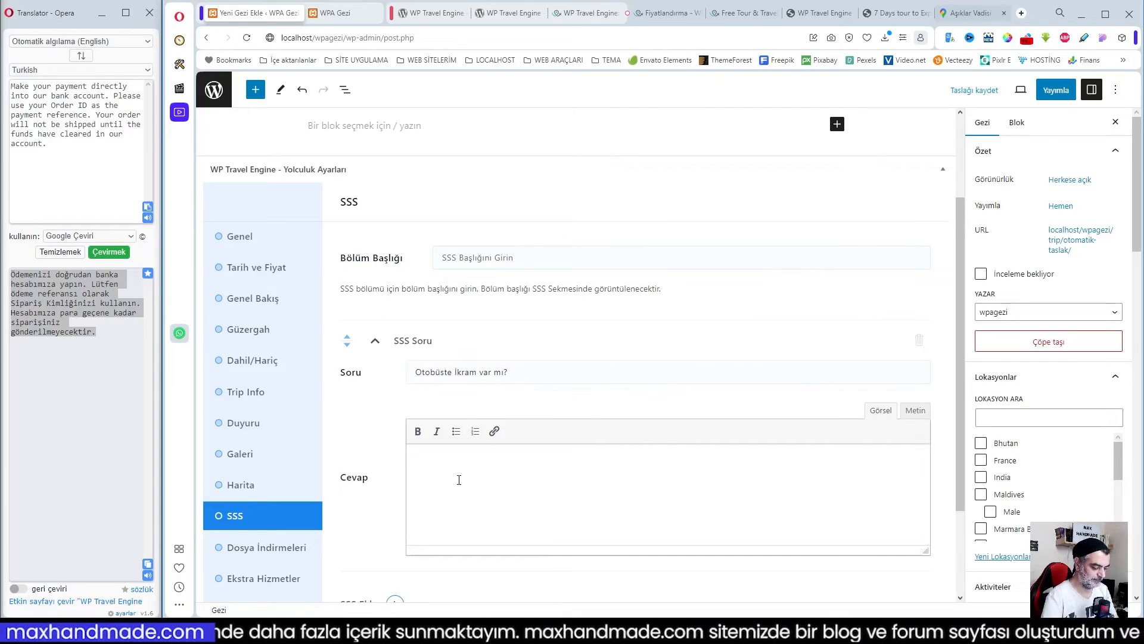
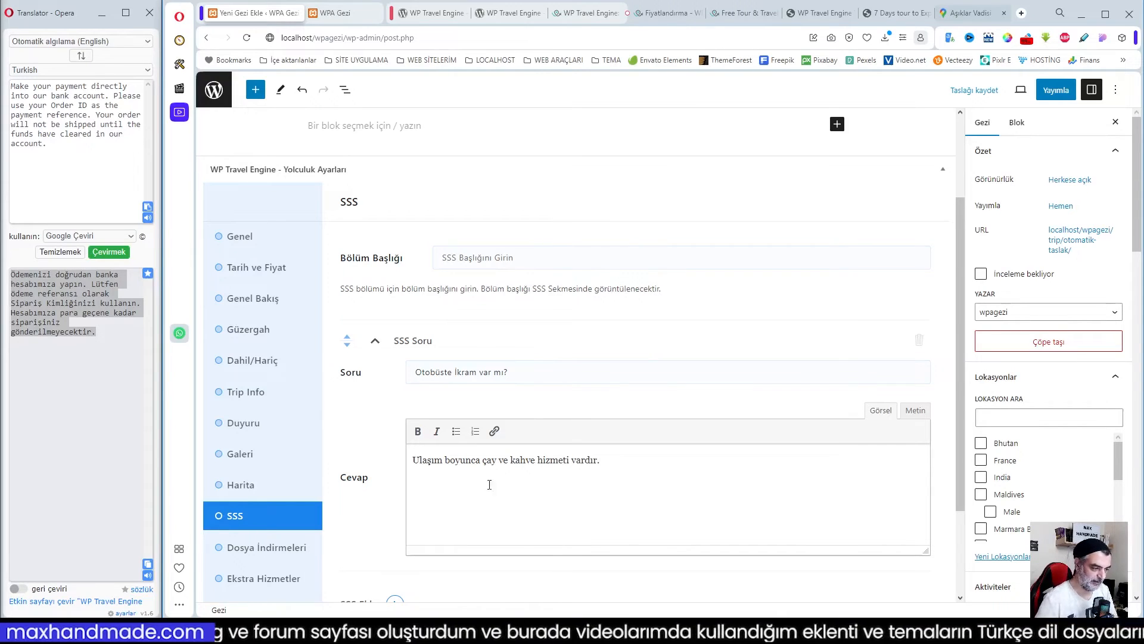
pyautogui.scroll(-2, 462, 479)
pyautogui.click(870, 572)
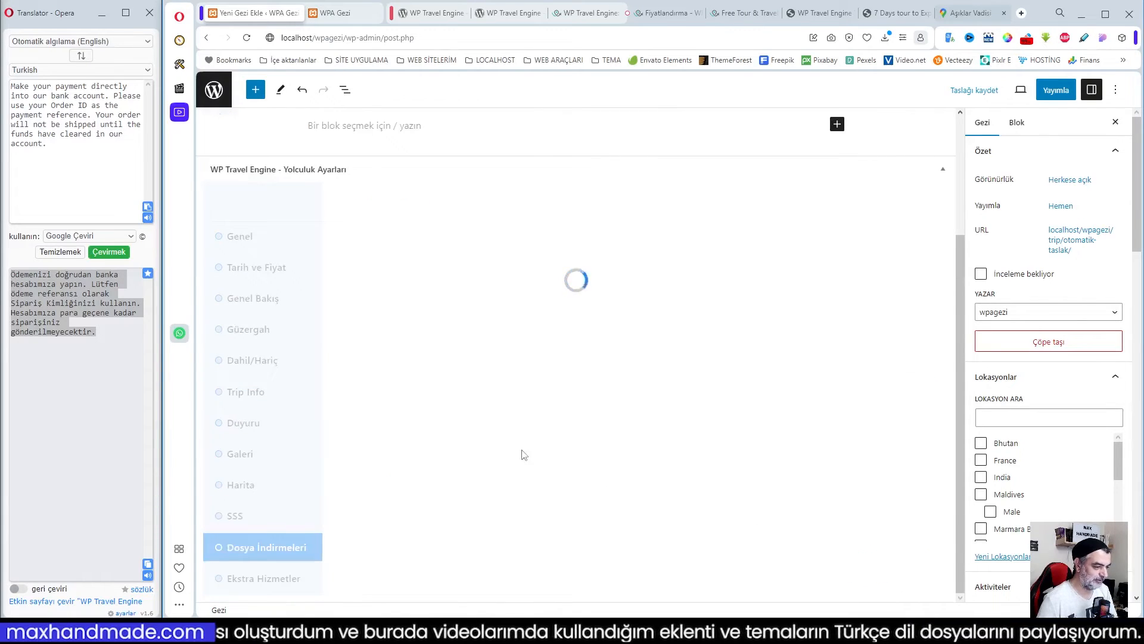
# - Go on to the Ekstra Hizmetler section and assign the trip the location Marmara Bölgesi
pyautogui.click(280, 577)
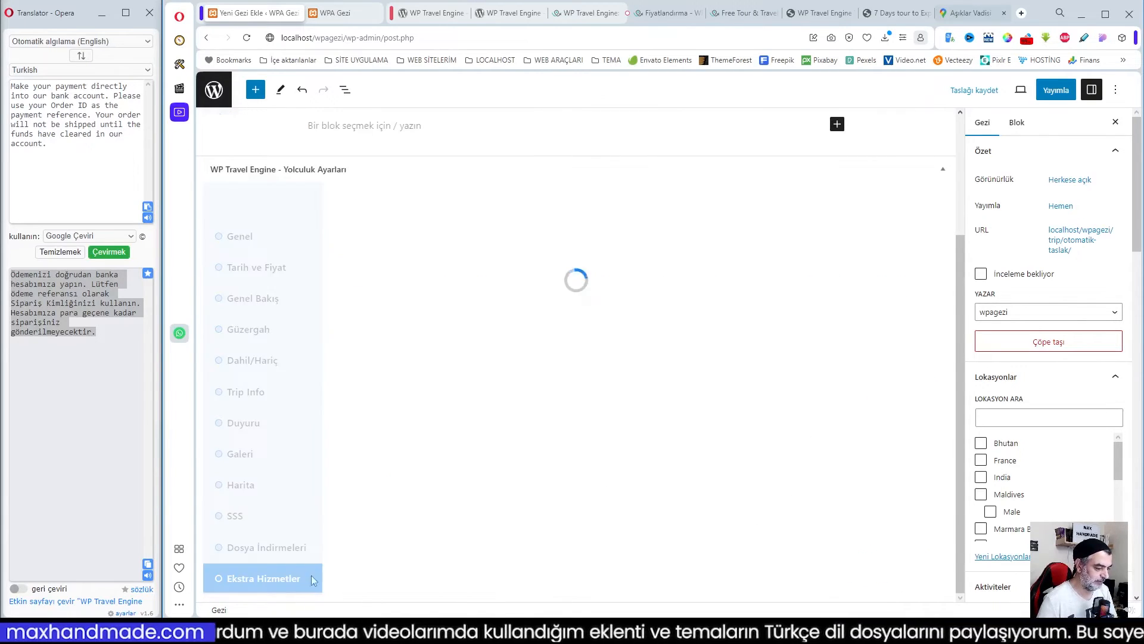
pyautogui.scroll(2, 763, 481)
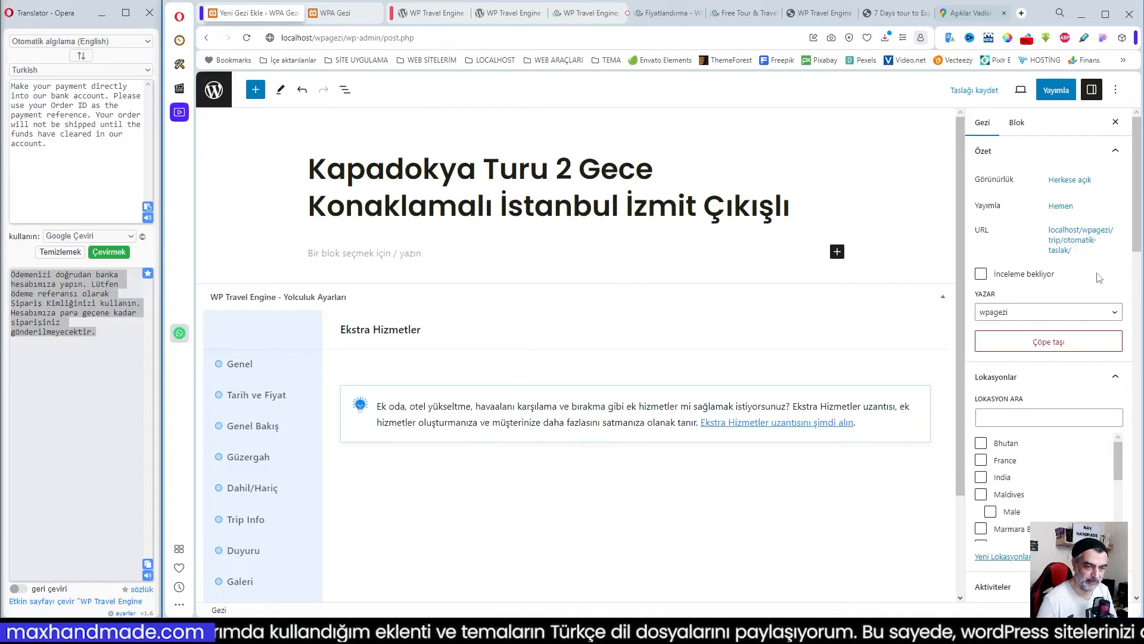
pyautogui.scroll(-2, 1073, 397)
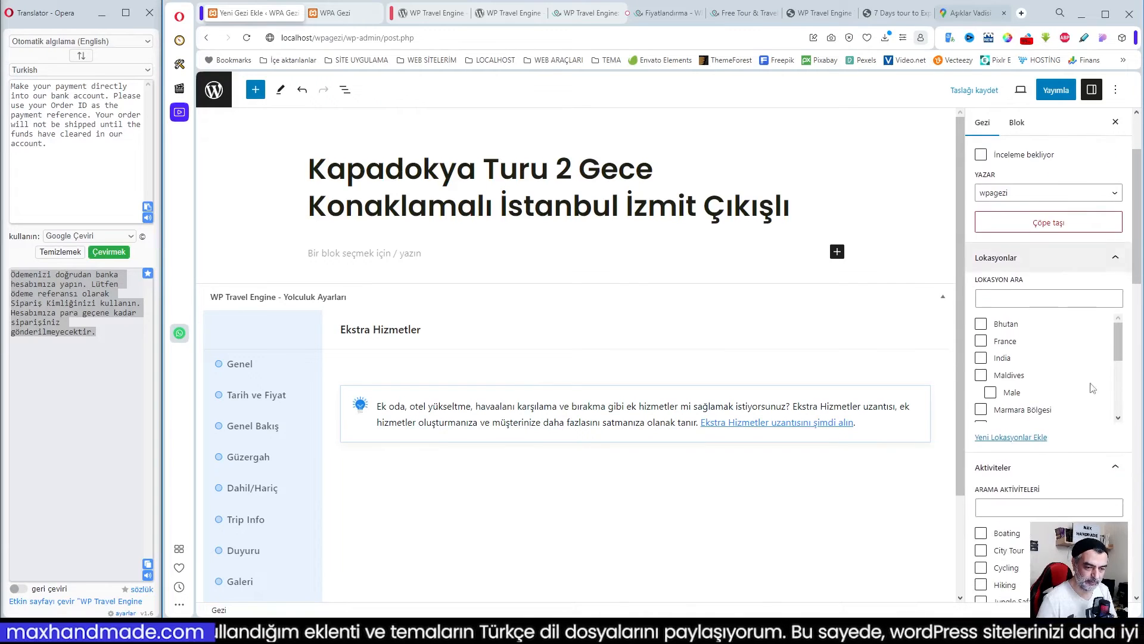
pyautogui.click(981, 410)
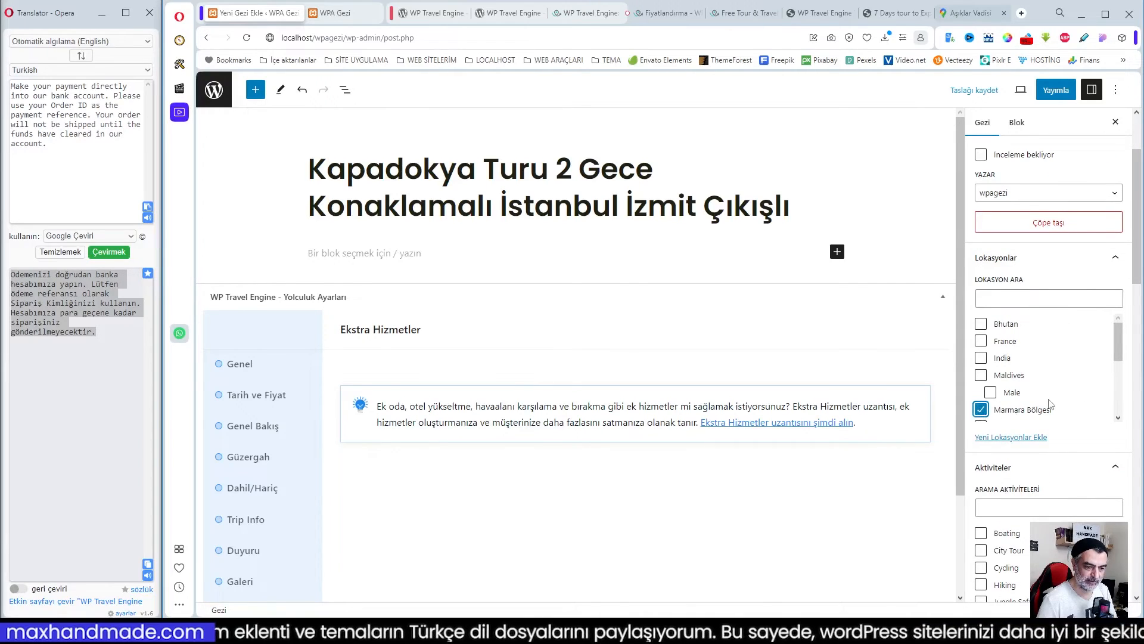
pyautogui.scroll(-2, 1050, 404)
pyautogui.scroll(3, 1051, 411)
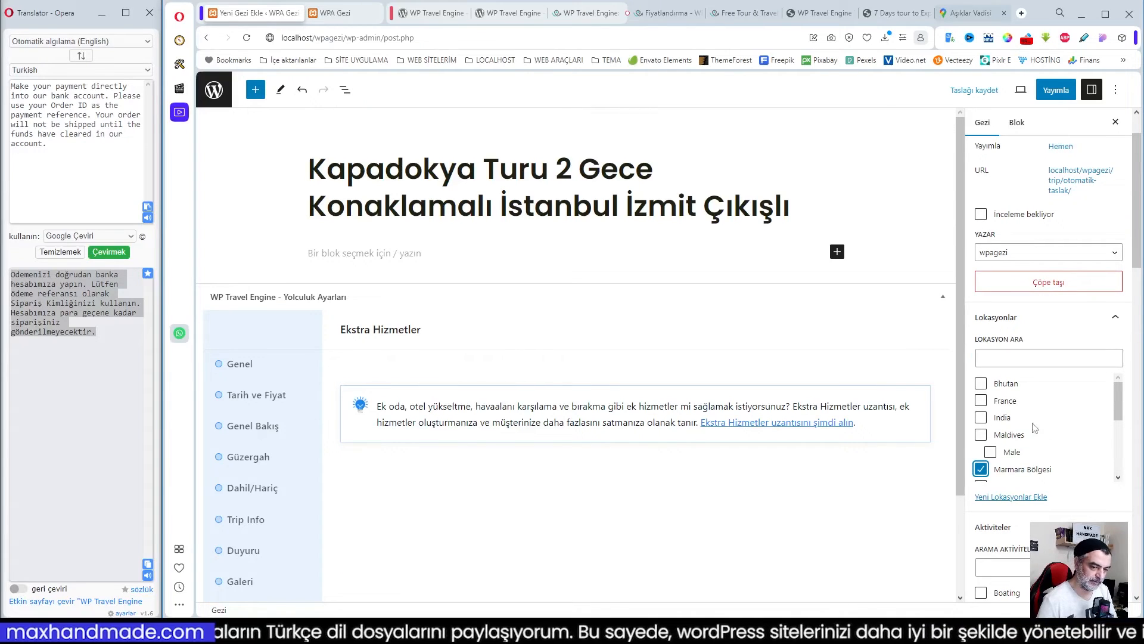
# - Assign the trip the activities Boating, City Tour, Cycling, Hiking, Jungle Safari and Müze Turları
pyautogui.scroll(-5, 1048, 435)
pyautogui.scroll(-2, 1101, 518)
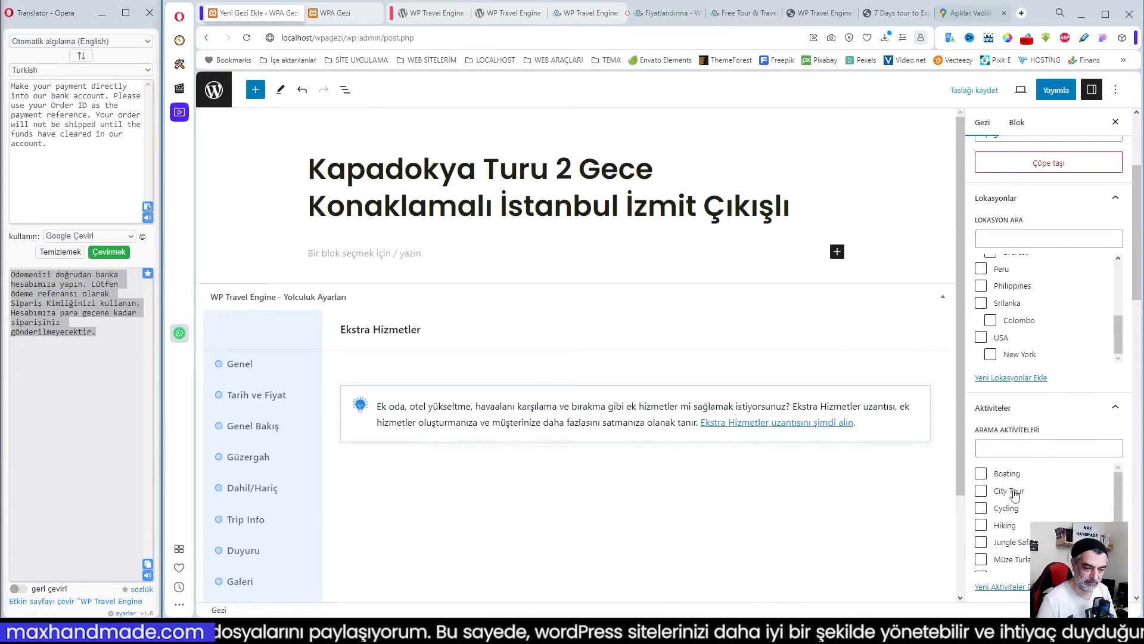
pyautogui.click(981, 473)
pyautogui.click(981, 490)
pyautogui.click(981, 507)
pyautogui.click(981, 525)
pyautogui.click(981, 541)
pyautogui.click(980, 559)
pyautogui.scroll(-1, 980, 559)
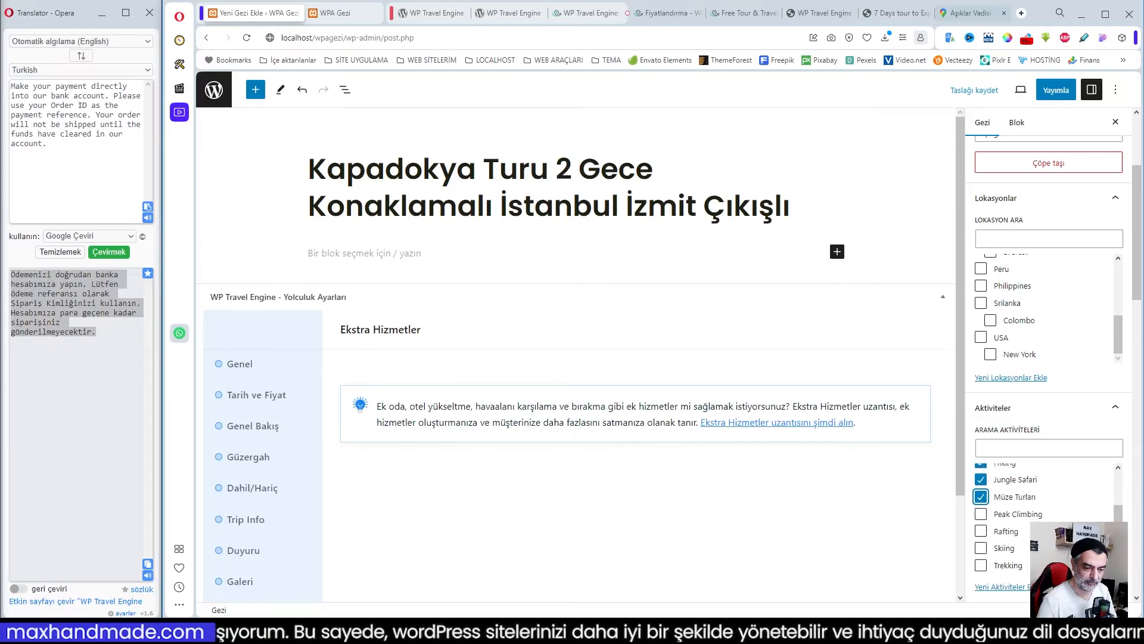
# - Assign the trip type Açık Hava Müze Gezisi and the Zorluk Derecesi category Medium
pyautogui.scroll(-5, 1049, 358)
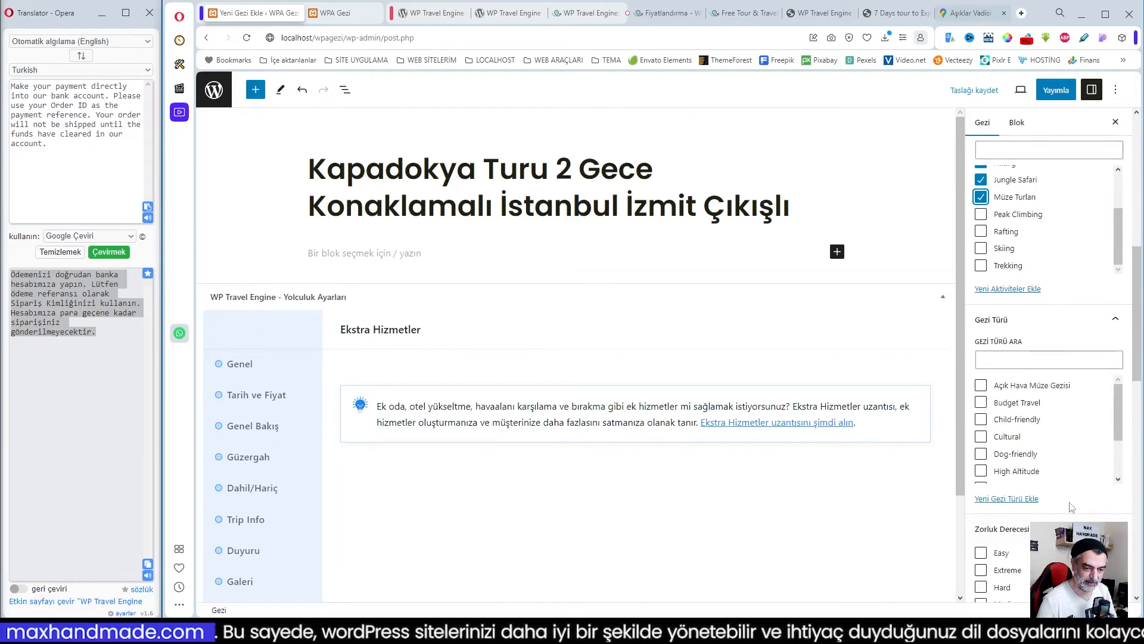
pyautogui.click(981, 385)
pyautogui.scroll(-1, 986, 390)
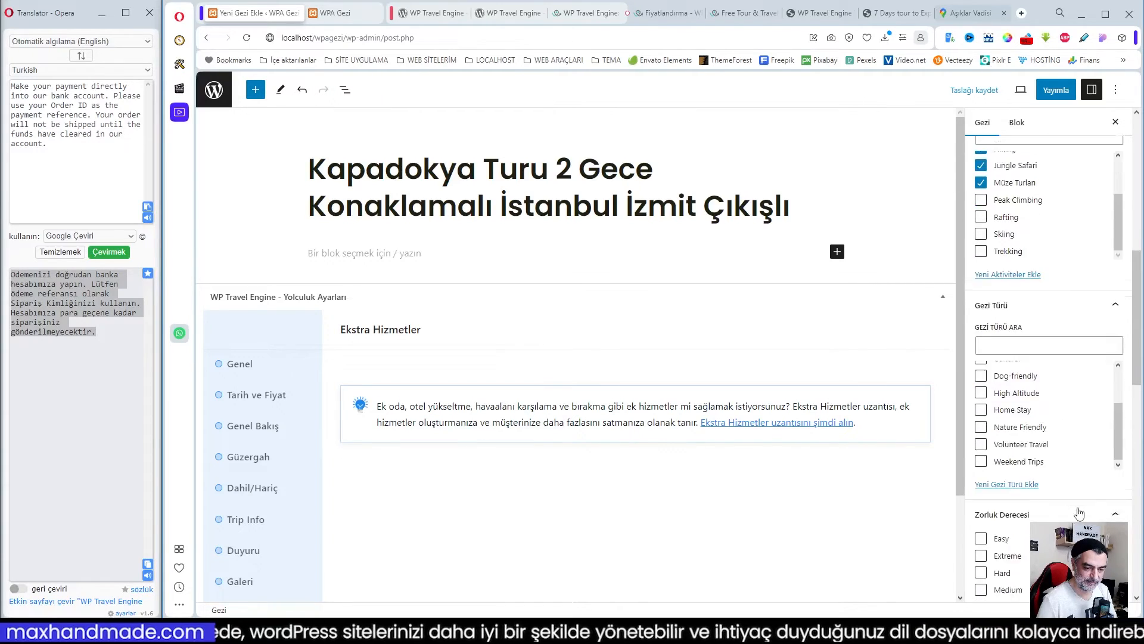
pyautogui.scroll(-3, 1080, 512)
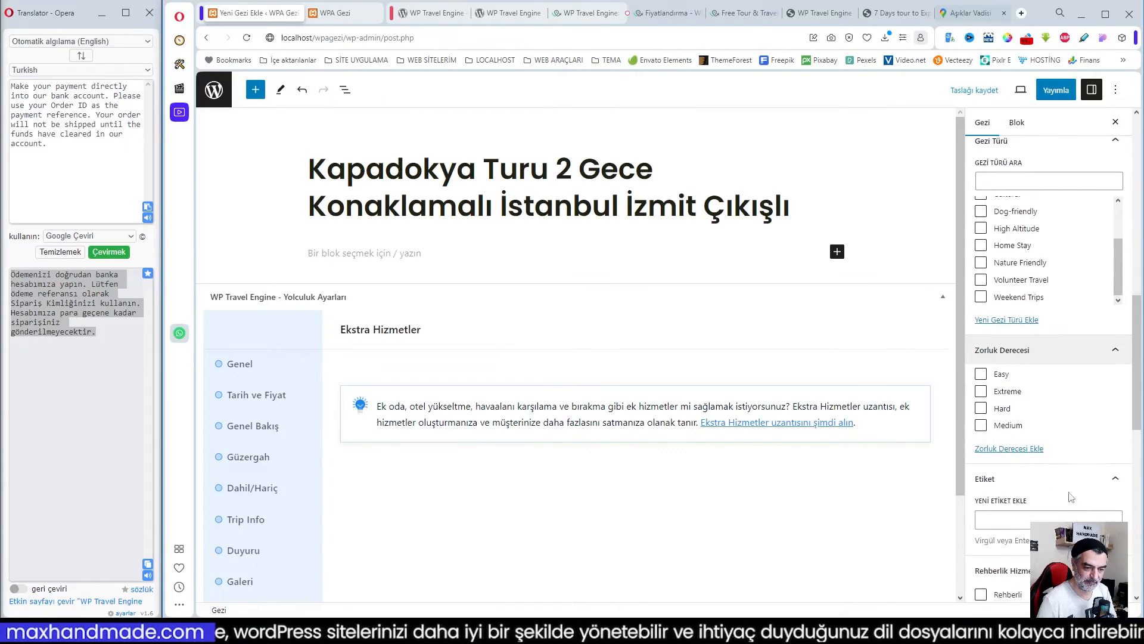
pyautogui.click(981, 425)
# - Set the guide service category to Rehberli and the trip's Difficulty option to Medium
pyautogui.scroll(-4, 992, 426)
pyautogui.click(981, 356)
pyautogui.scroll(-3, 1110, 427)
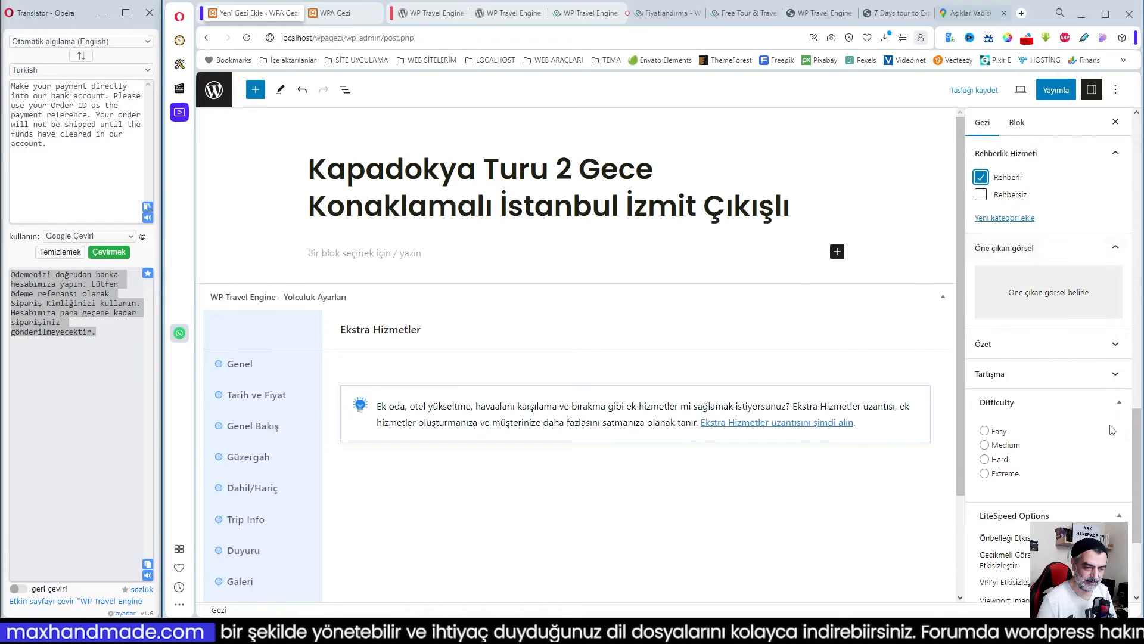
pyautogui.click(1019, 442)
pyautogui.scroll(-1, 1062, 457)
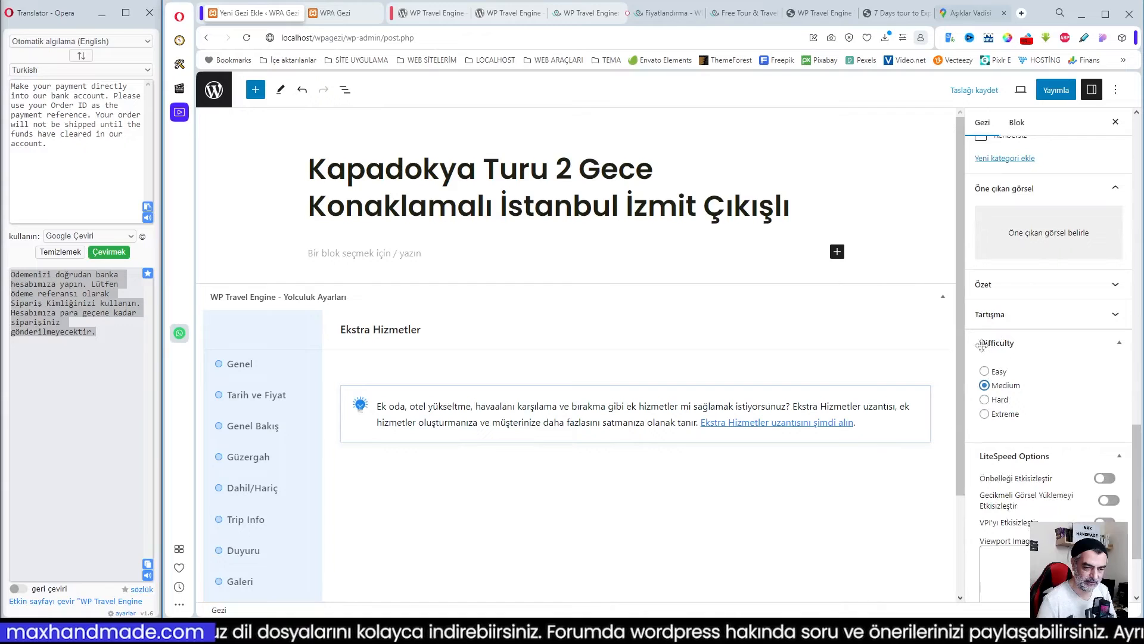
pyautogui.scroll(5, 1034, 407)
pyautogui.scroll(-6, 1034, 407)
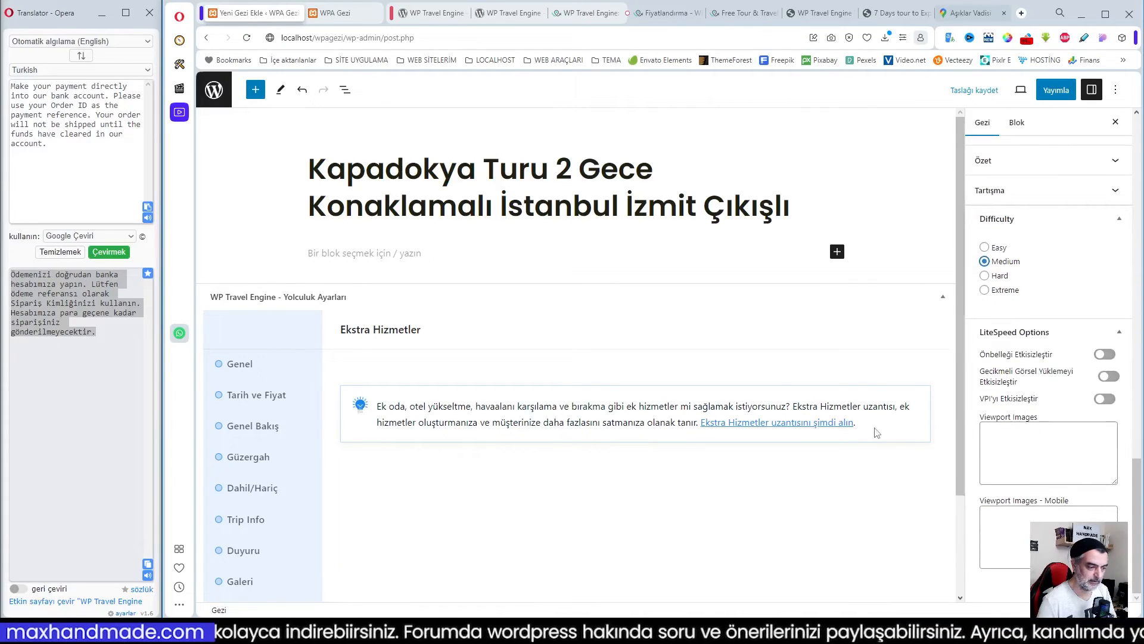
pyautogui.scroll(5, 1046, 397)
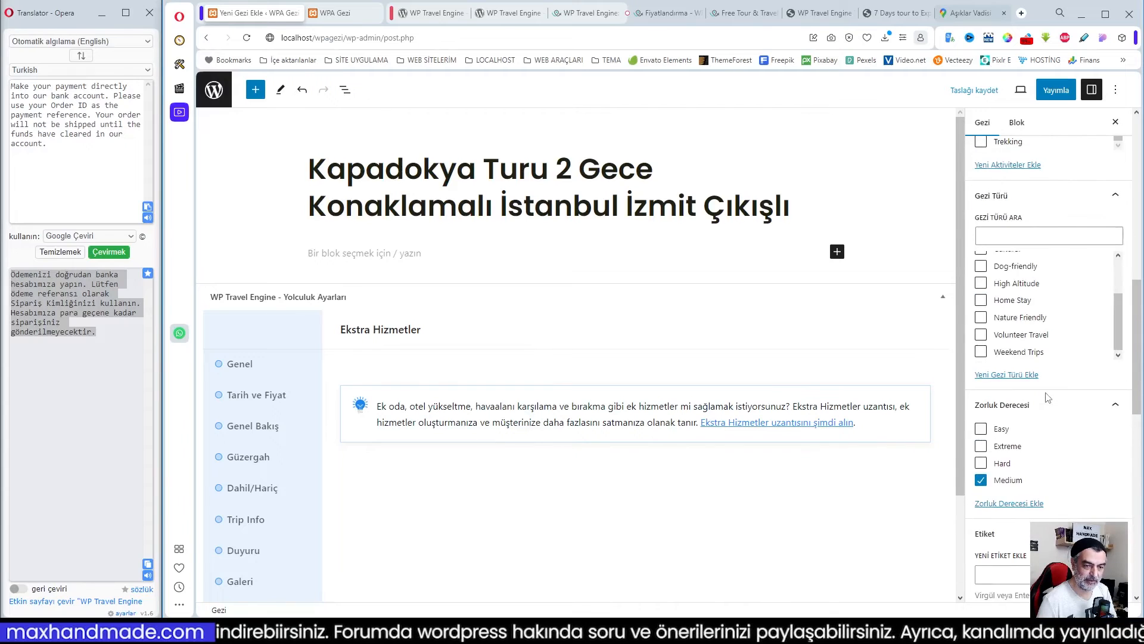
pyautogui.scroll(8, 1047, 397)
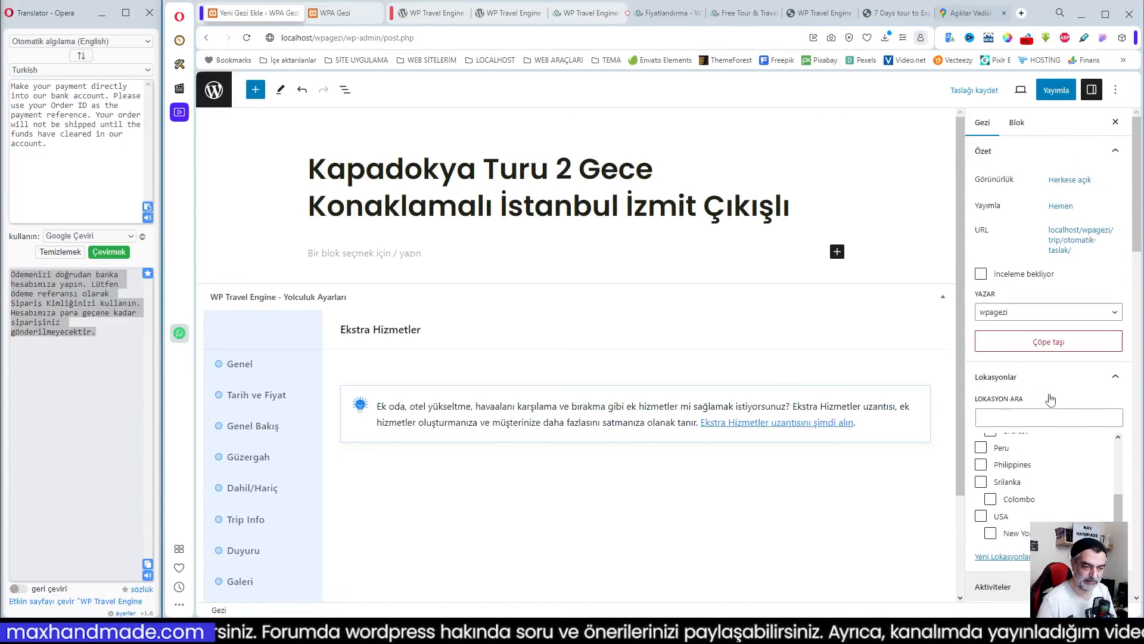
# - Set kapadokya2.jpg from the media library as the trip's featured image and publish the trip
pyautogui.scroll(-4, 1050, 399)
pyautogui.click(1055, 411)
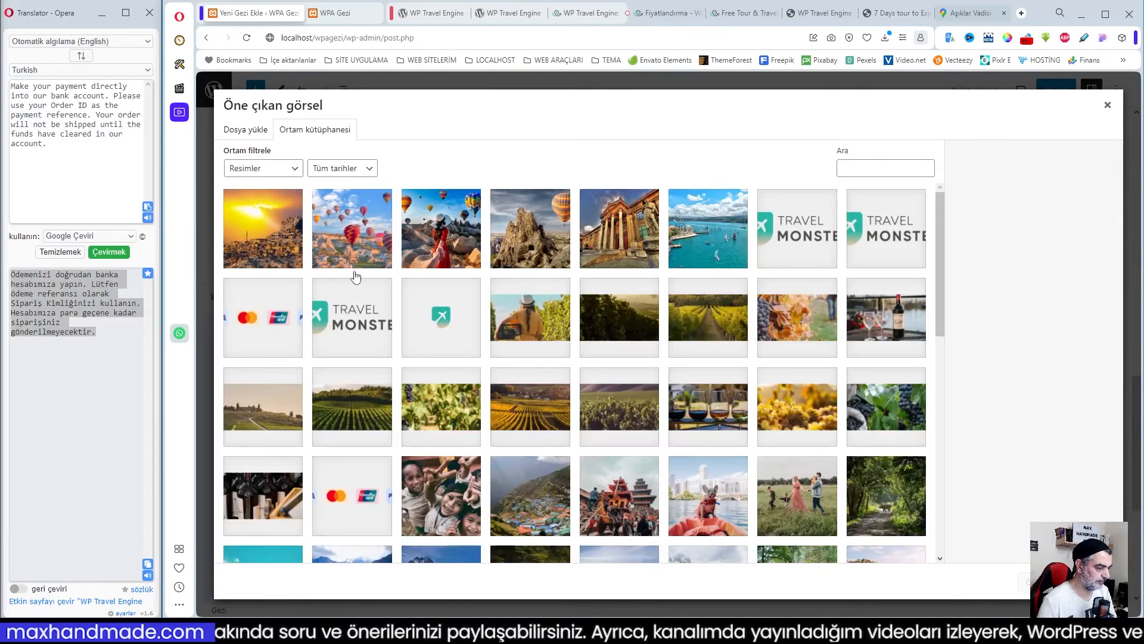
pyautogui.click(257, 240)
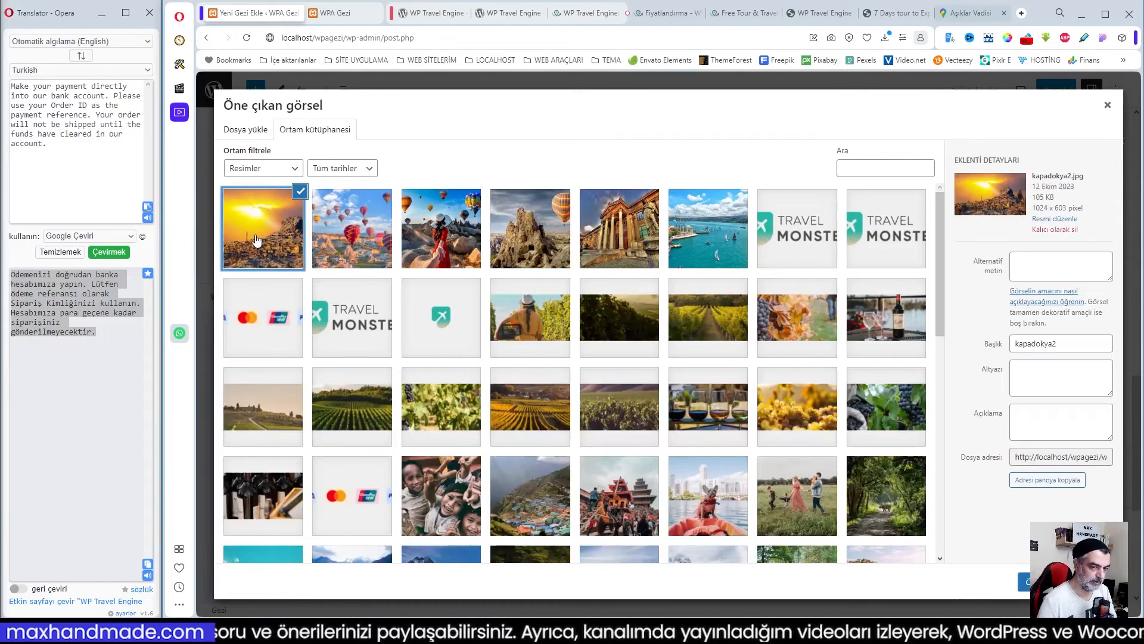
pyautogui.click(1049, 581)
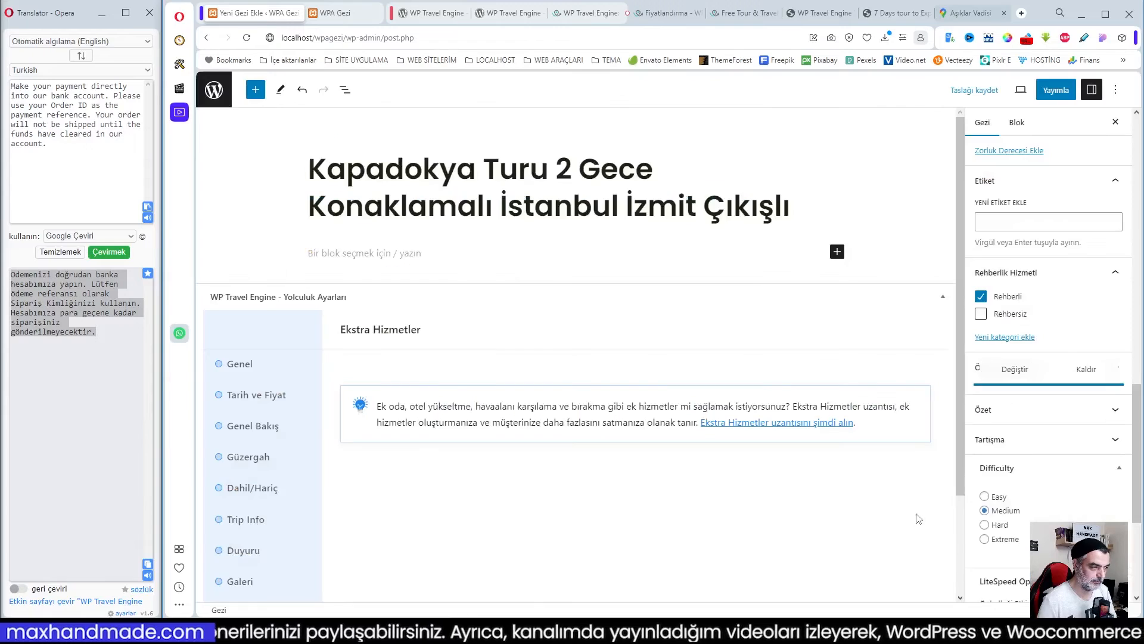
pyautogui.scroll(-2, 865, 490)
pyautogui.scroll(-4, 1056, 496)
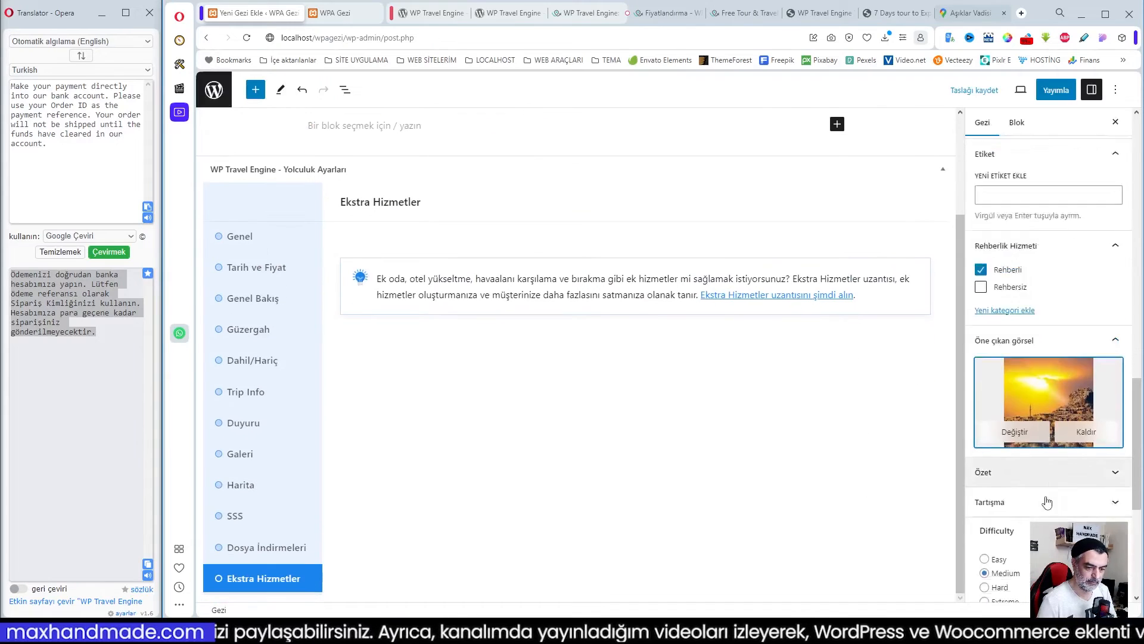
pyautogui.scroll(5, 1056, 497)
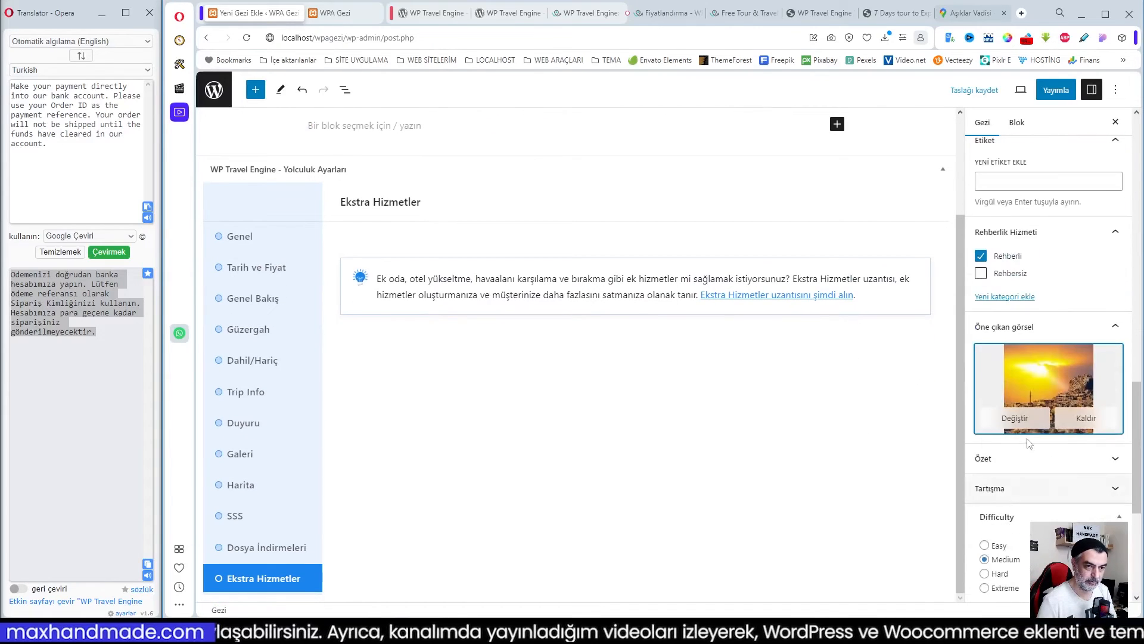
pyautogui.click(1054, 95)
pyautogui.click(1051, 98)
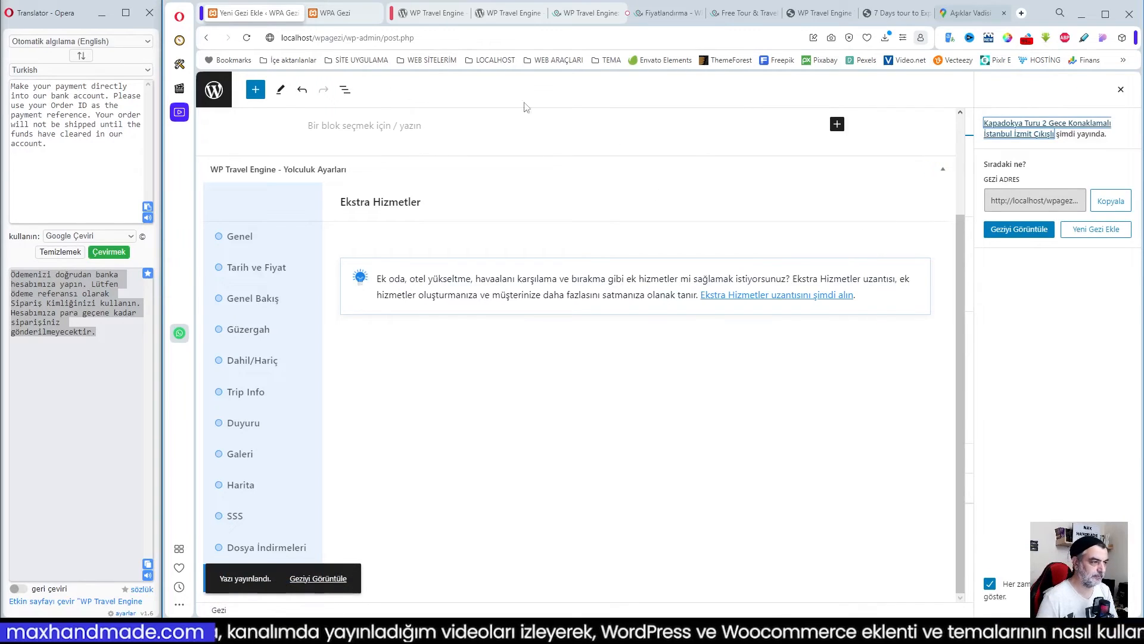
# - Reload the site's home page and examine its trip, destination, deal and activity sections
pyautogui.click(345, 14)
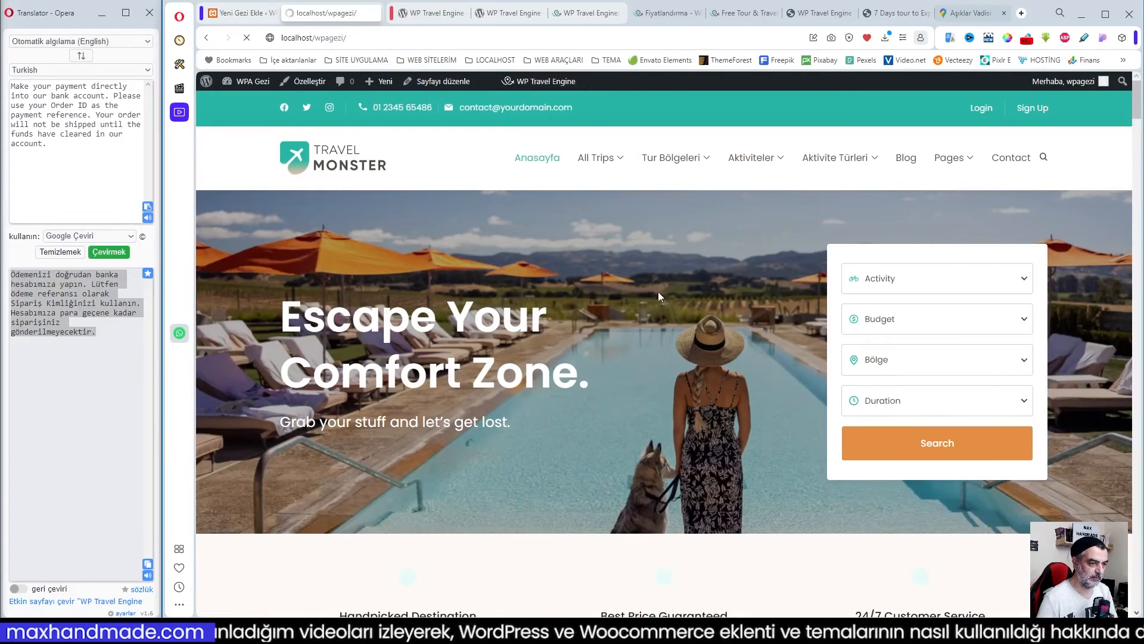
pyautogui.moveTo(712, 163)
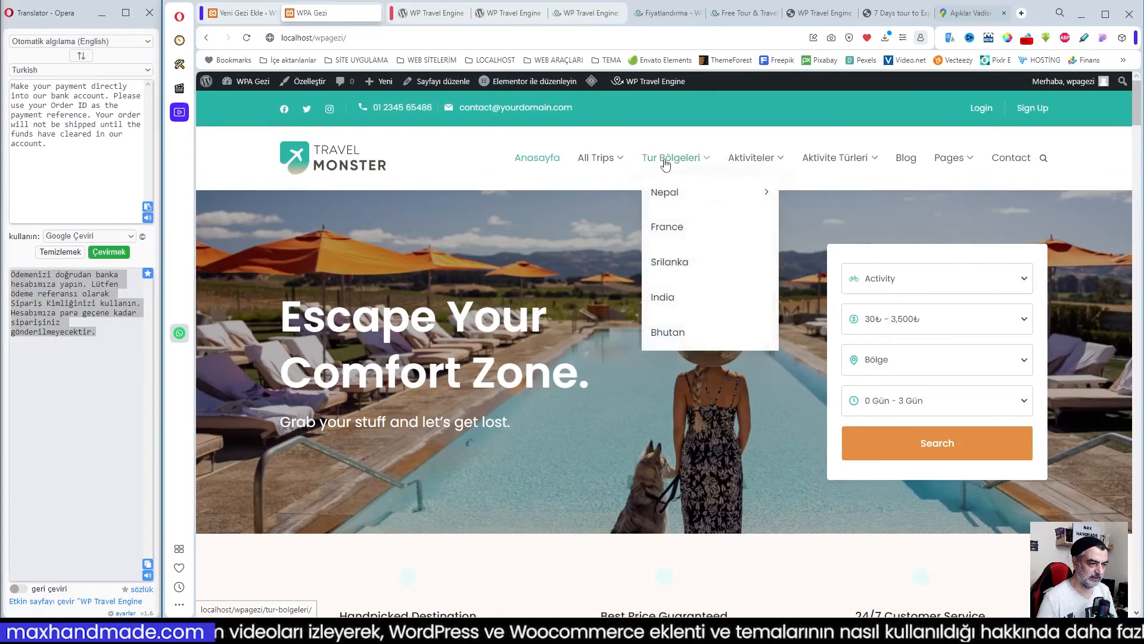
pyautogui.scroll(-4, 768, 420)
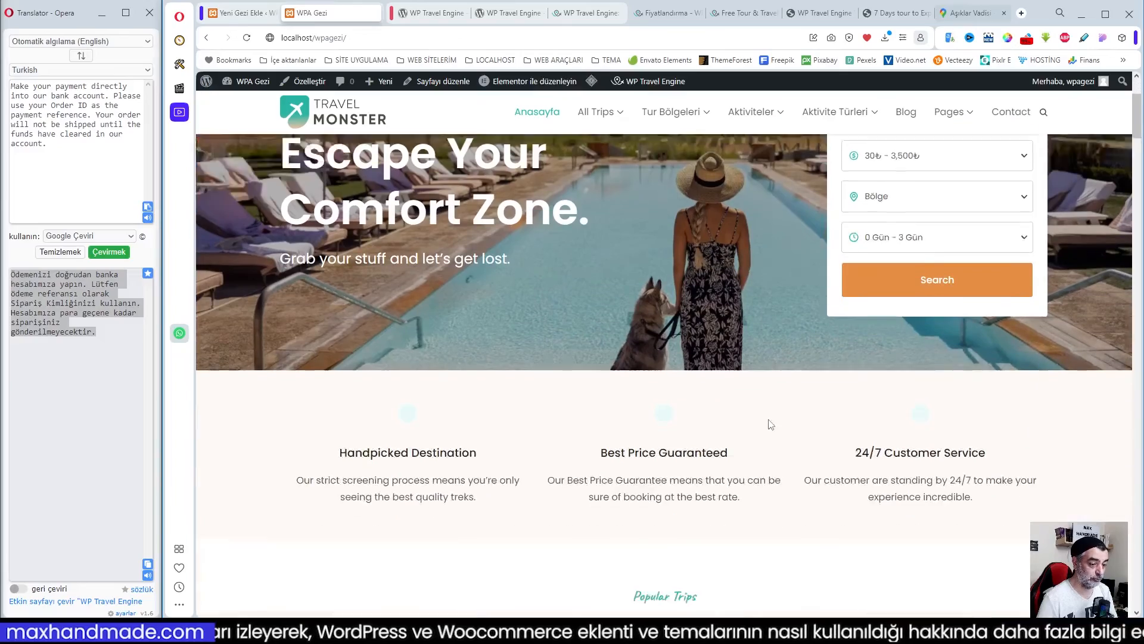
pyautogui.scroll(-10, 767, 419)
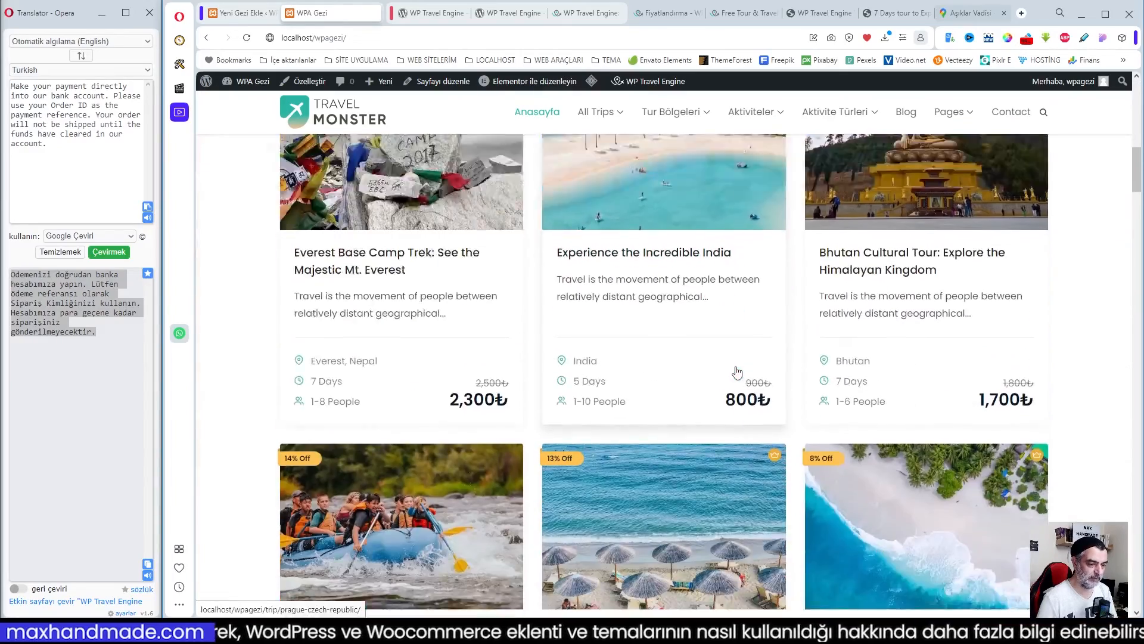
pyautogui.scroll(-12, 603, 411)
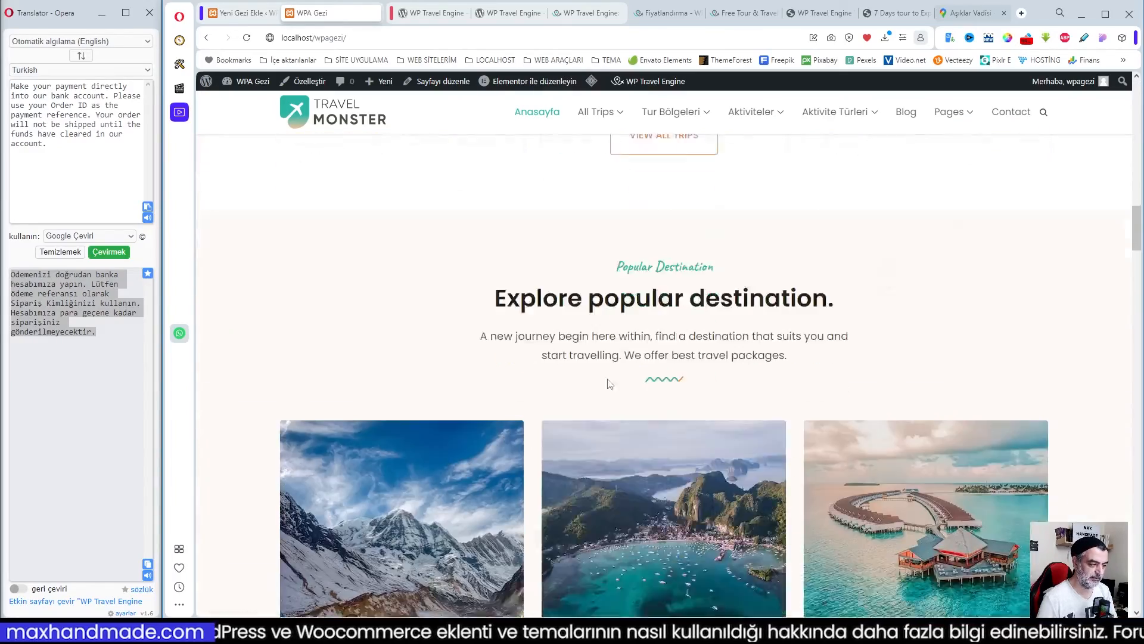
pyautogui.scroll(-1, 725, 395)
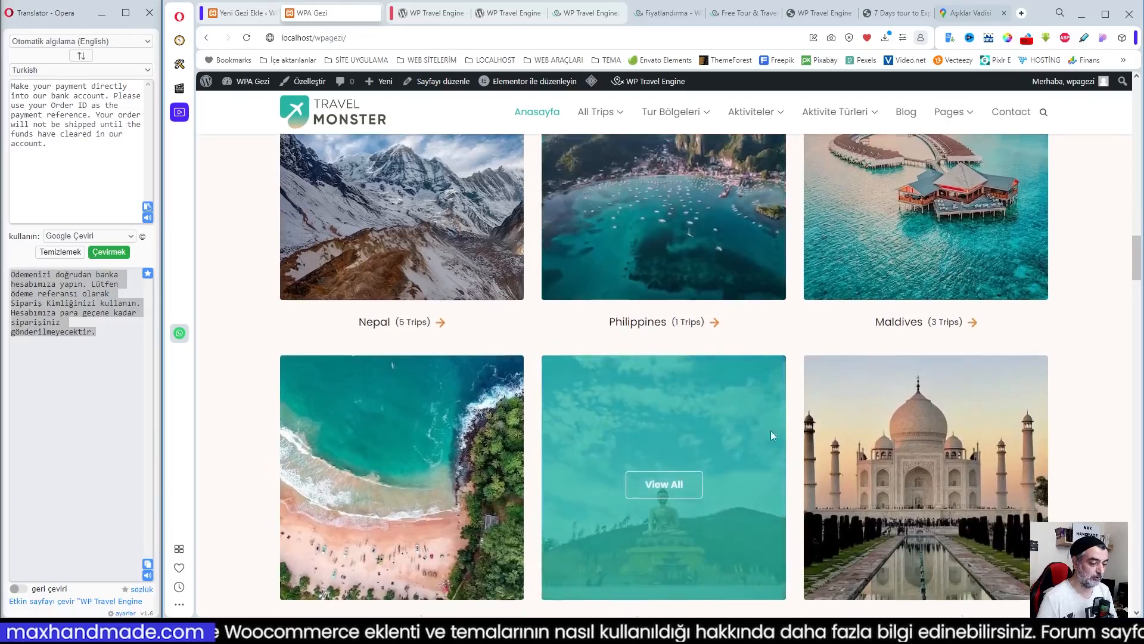
pyautogui.scroll(-6, 773, 483)
pyautogui.scroll(-10, 774, 483)
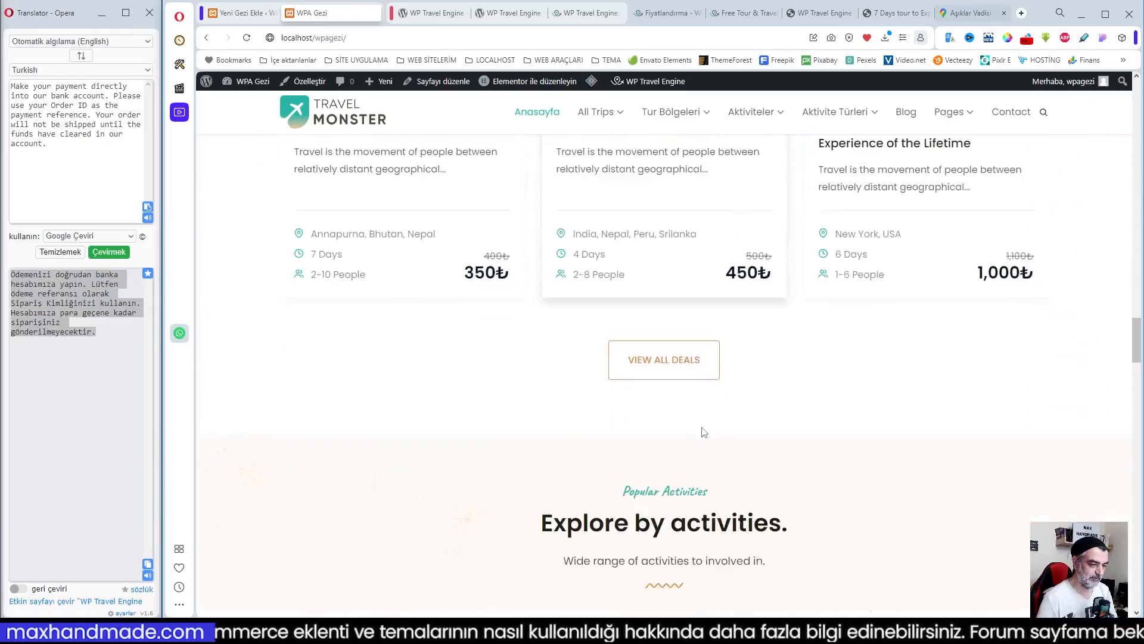
pyautogui.scroll(5, 702, 427)
pyautogui.scroll(20, 702, 427)
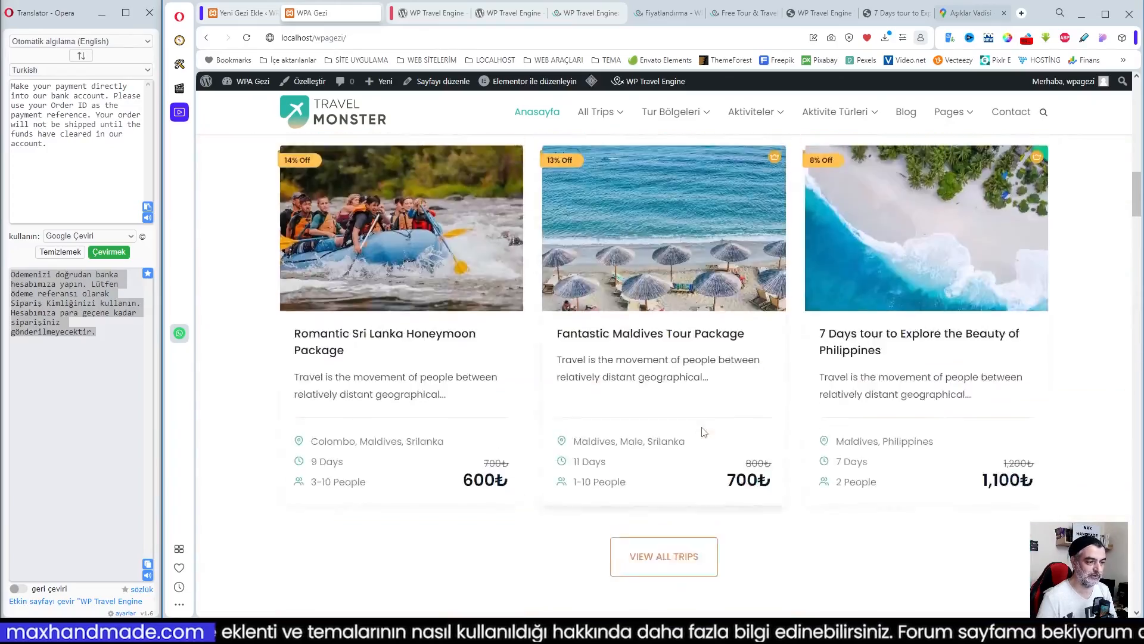
pyautogui.scroll(8, 703, 433)
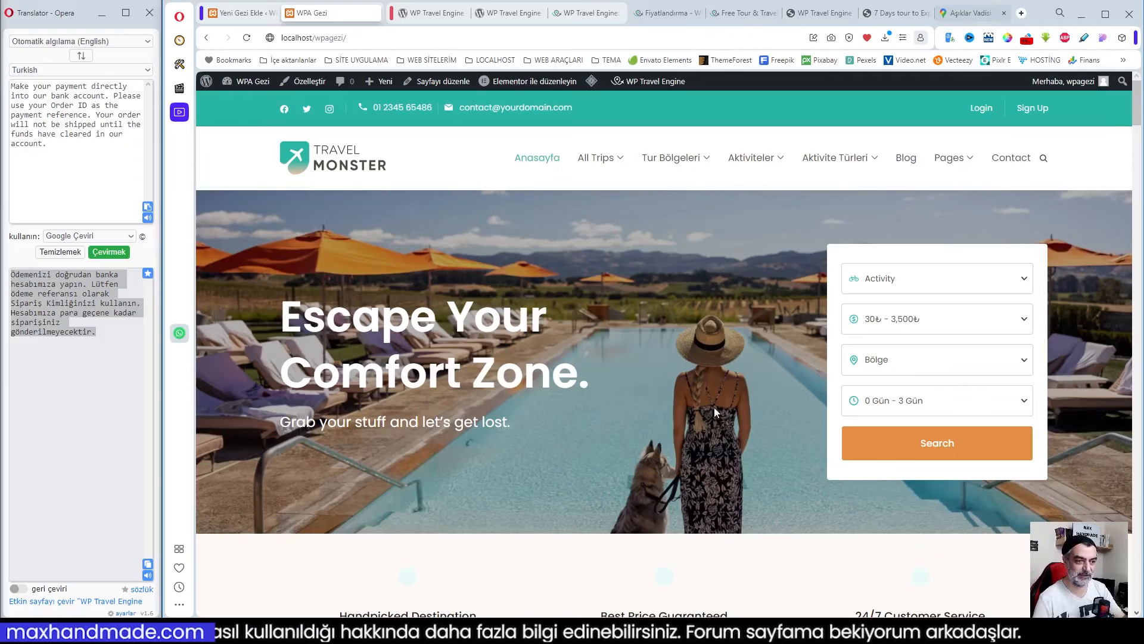
# - Check the home page's header navigation and open the Menüler section of the site customizer
pyautogui.moveTo(677, 160)
pyautogui.moveTo(687, 191)
pyautogui.moveTo(587, 159)
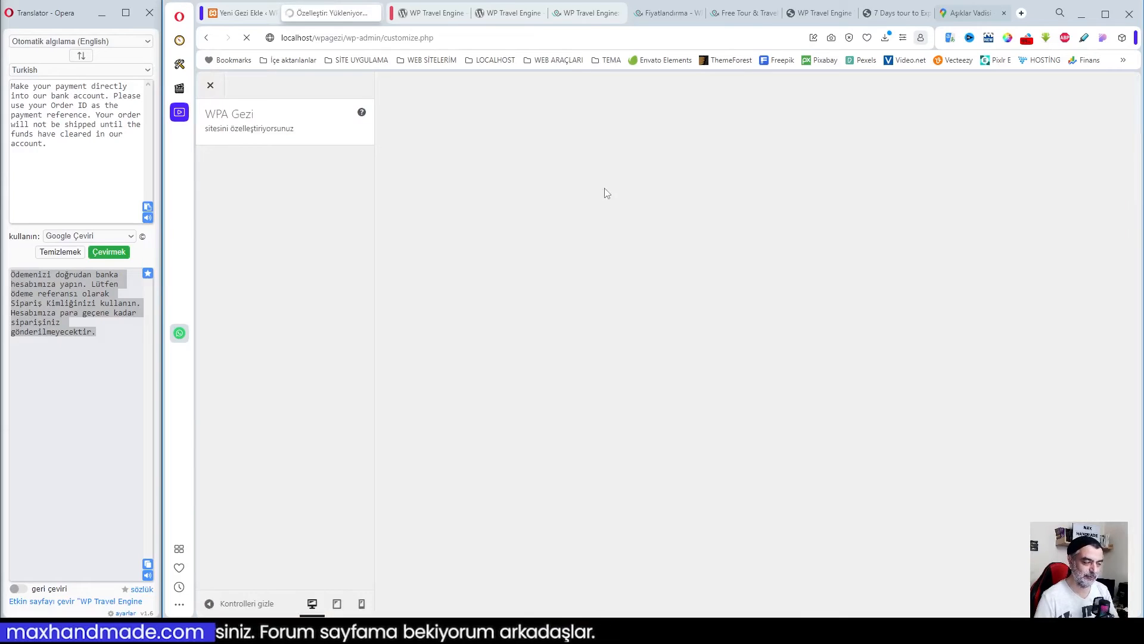
pyautogui.scroll(-3, 292, 393)
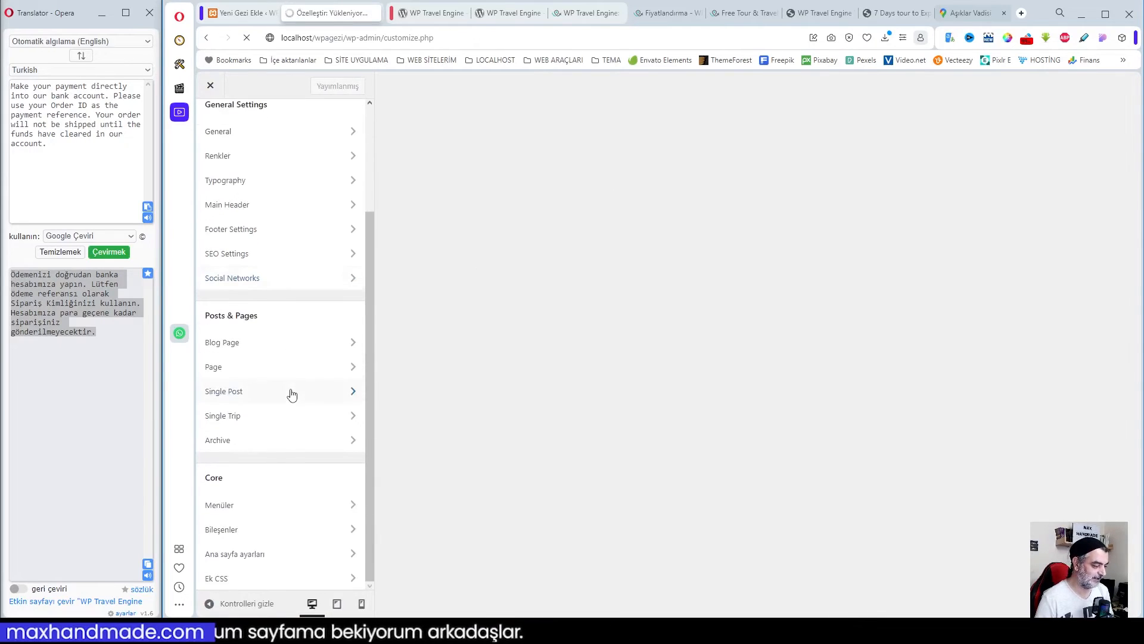
pyautogui.click(266, 507)
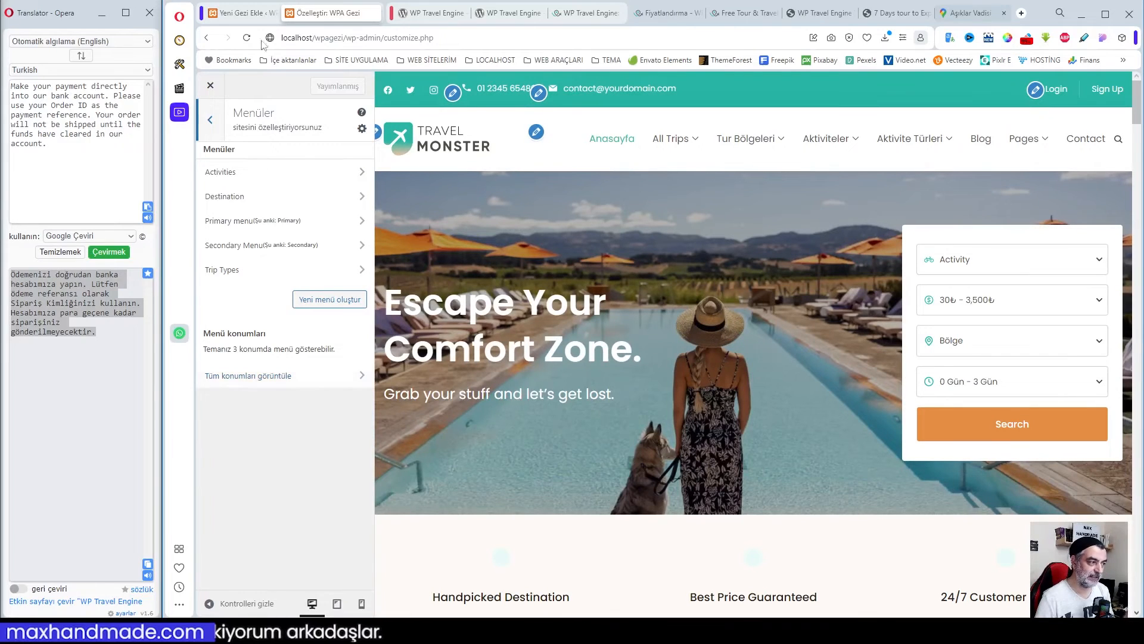
# - Leave the trip editor, load the Primary menu on the dashboard's Menüler page and examine its items and the addable item types
pyautogui.click(239, 13)
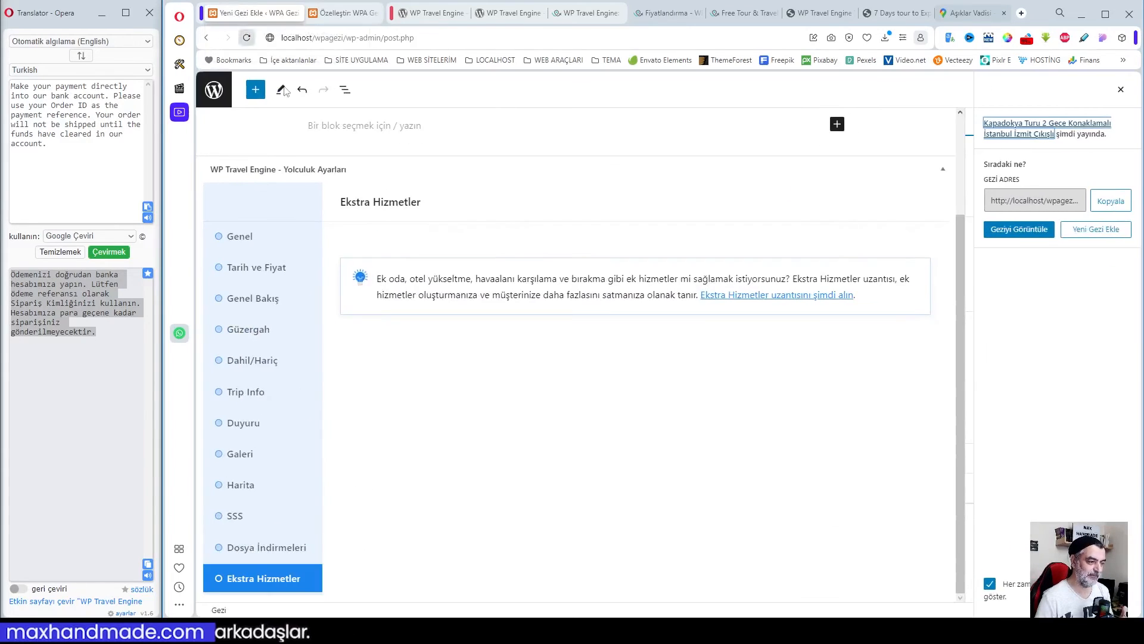
pyautogui.click(217, 93)
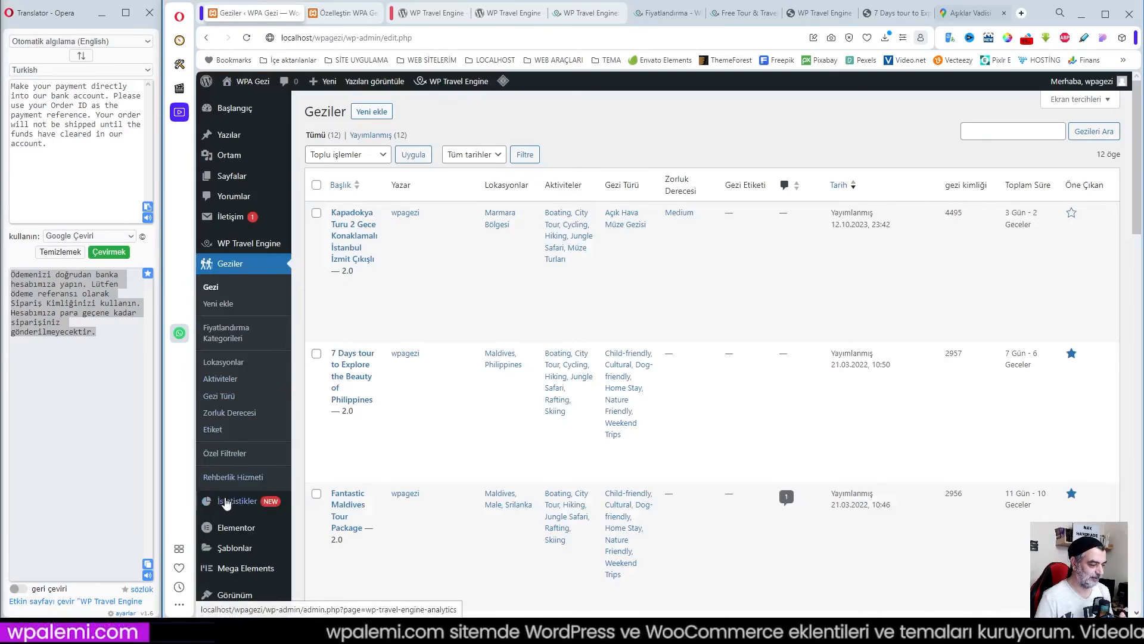
pyautogui.scroll(-3, 228, 444)
pyautogui.moveTo(235, 455)
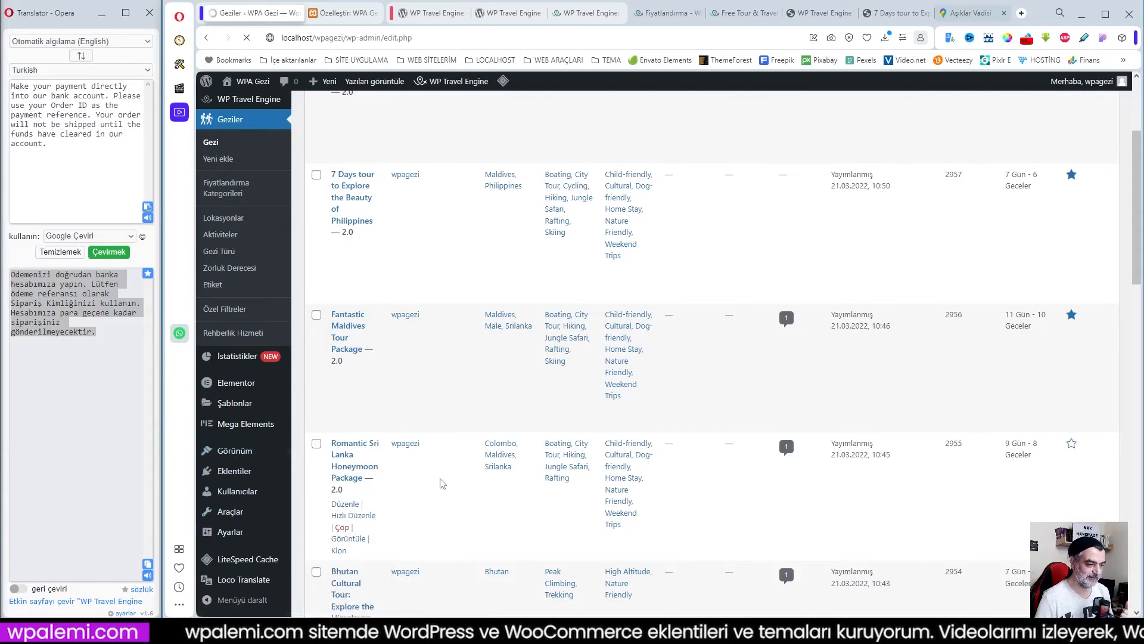
pyautogui.click(489, 178)
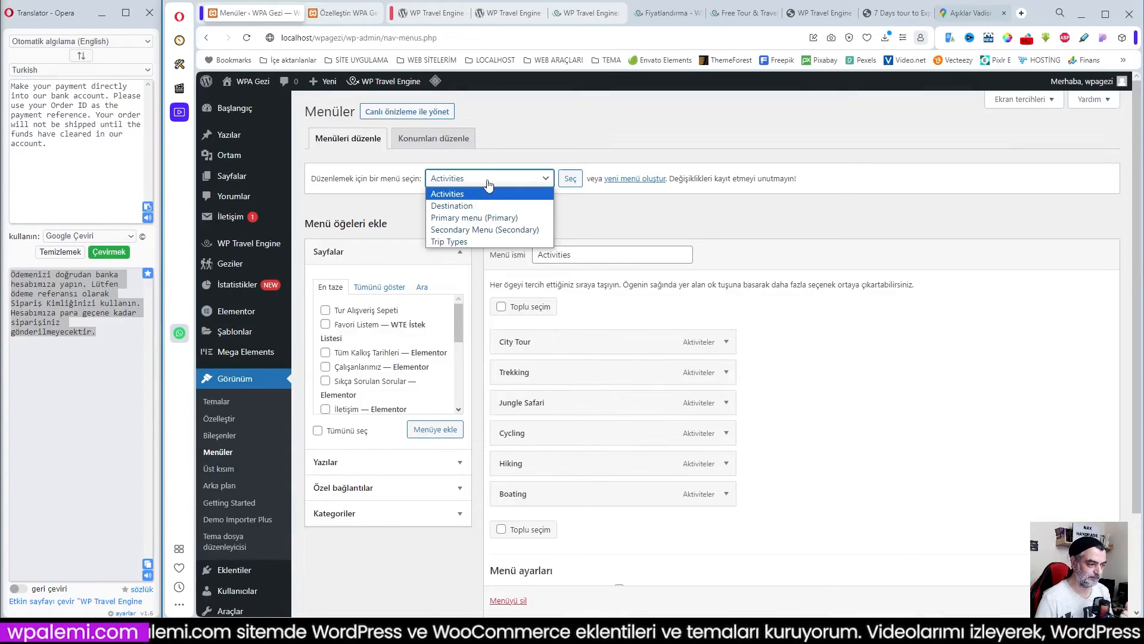
pyautogui.click(471, 222)
pyautogui.click(570, 178)
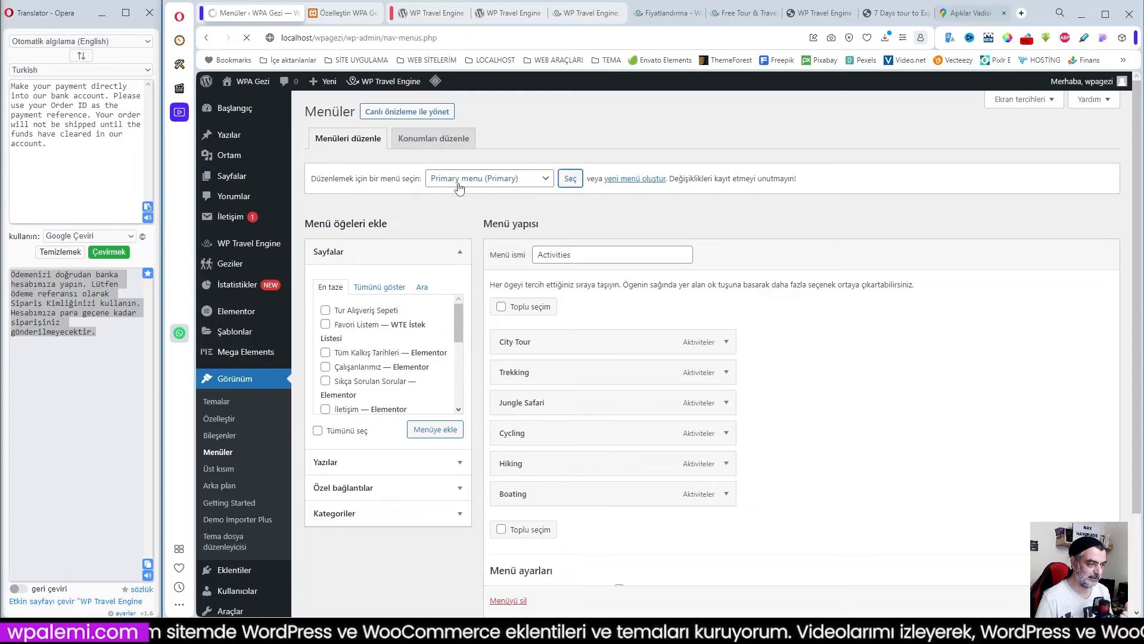
pyautogui.scroll(-3, 803, 424)
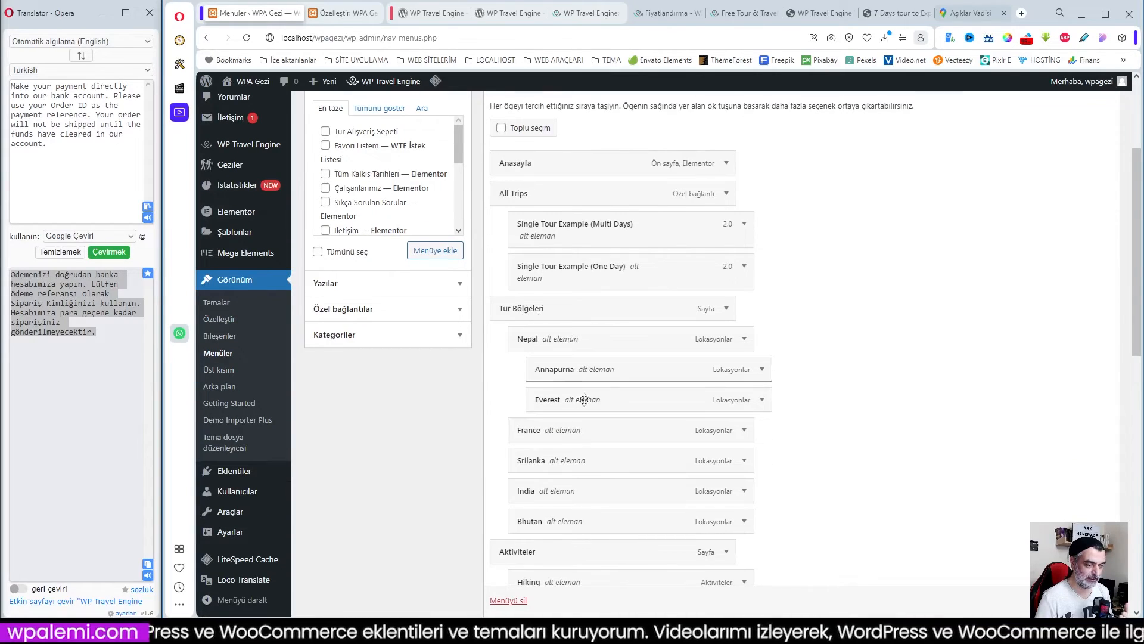
pyautogui.scroll(2, 396, 238)
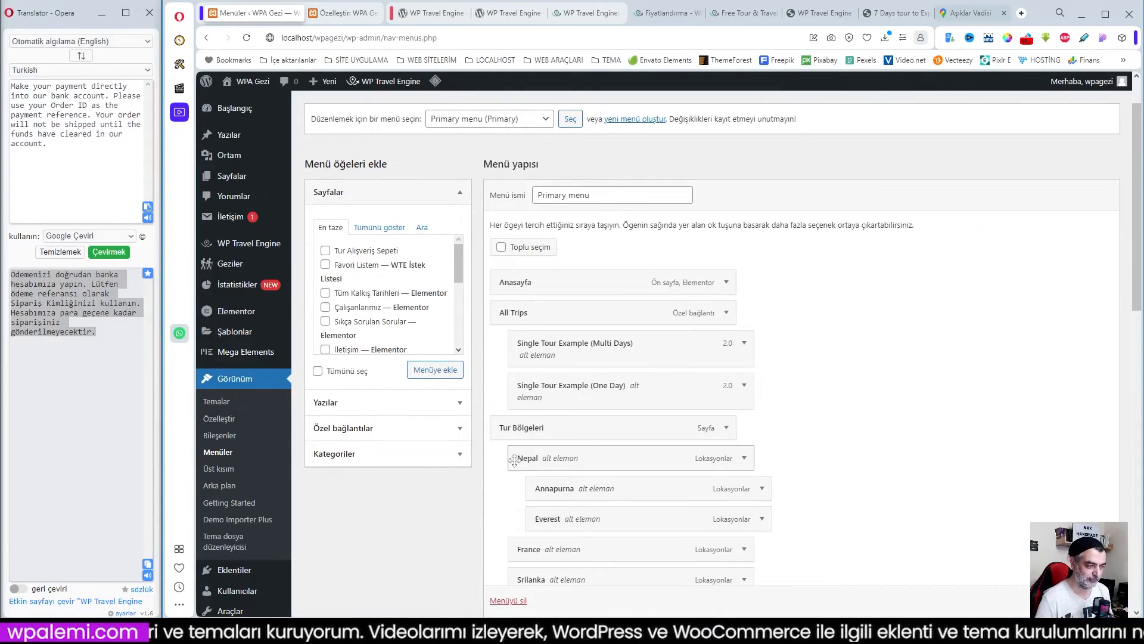
pyautogui.scroll(-2, 536, 467)
pyautogui.scroll(2, 383, 434)
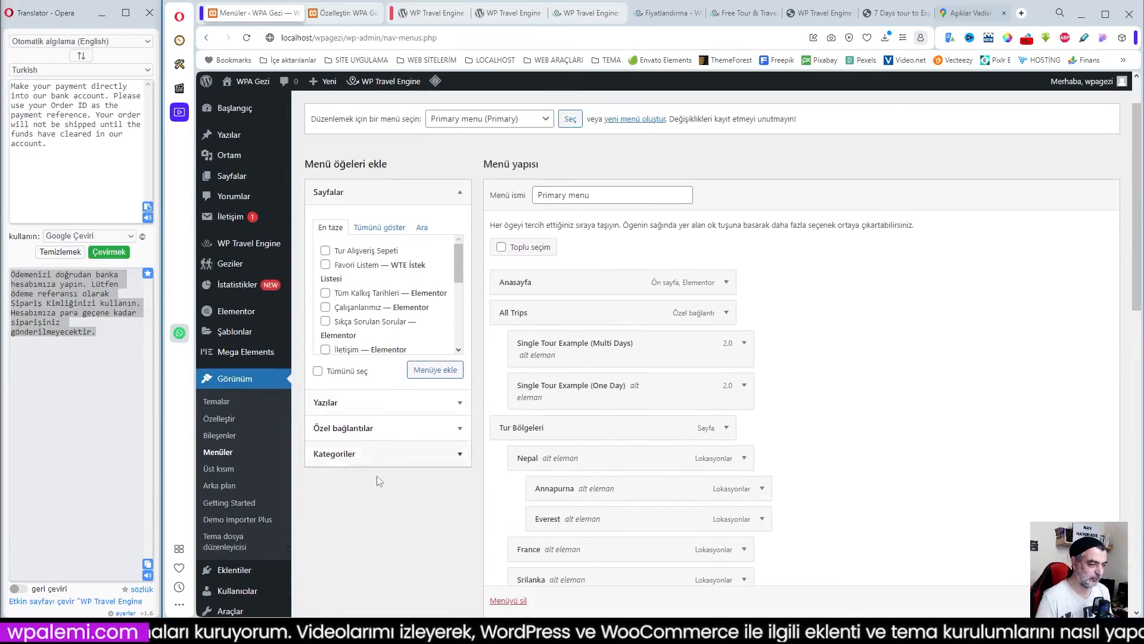
pyautogui.scroll(-2, 656, 483)
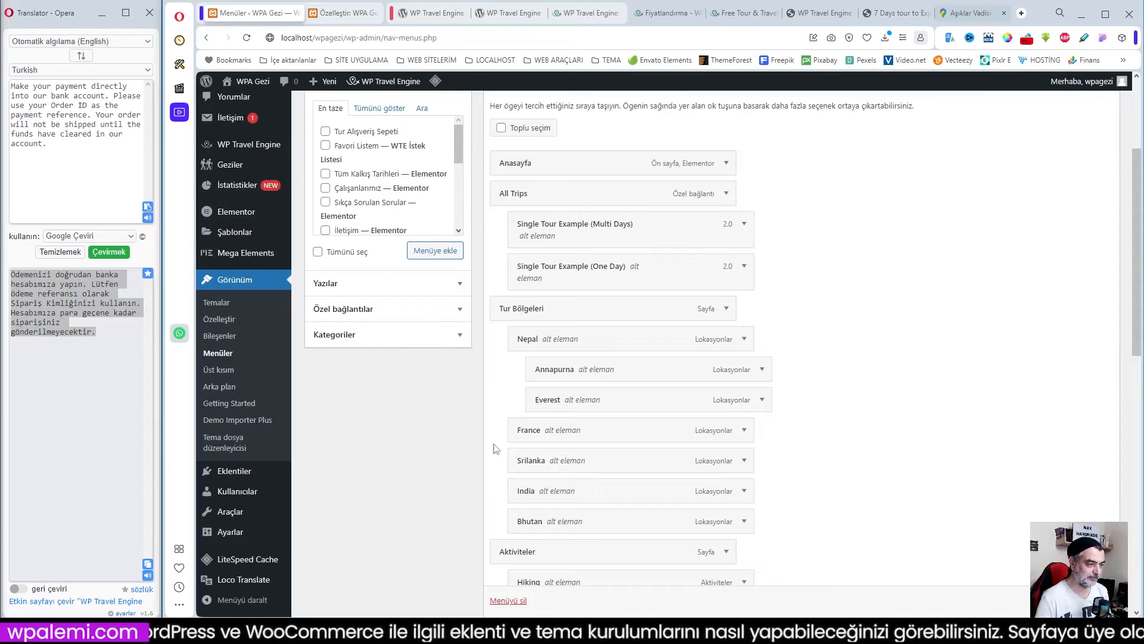
pyautogui.scroll(5, 494, 448)
# - Return to the site customizer and open the Primary menu down to the end of its item list
pyautogui.click(334, 13)
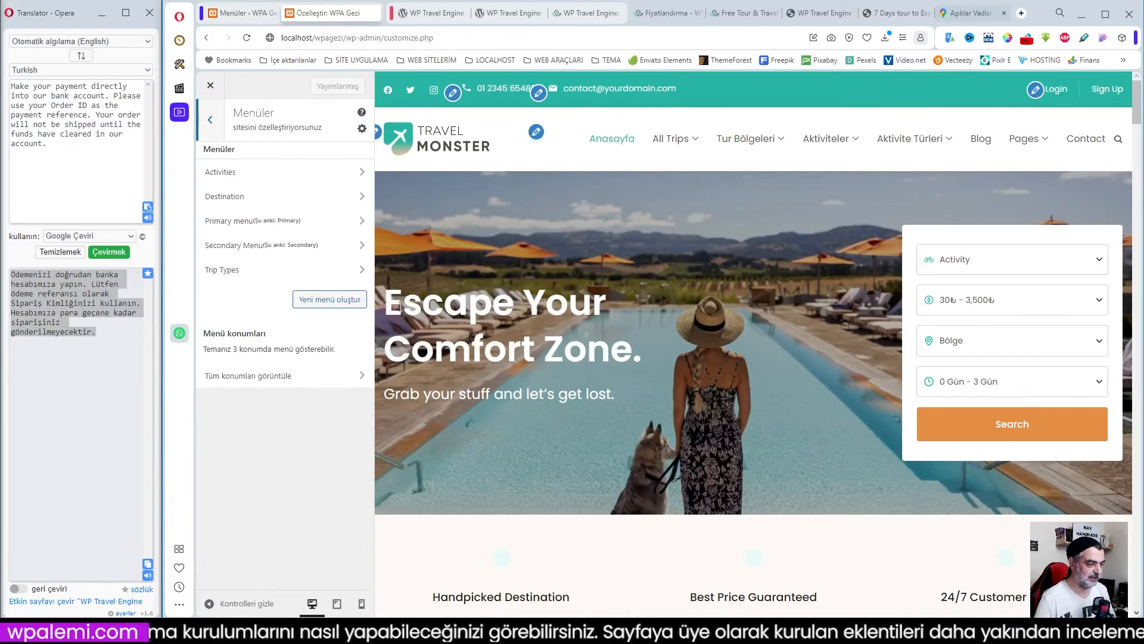
pyautogui.click(330, 226)
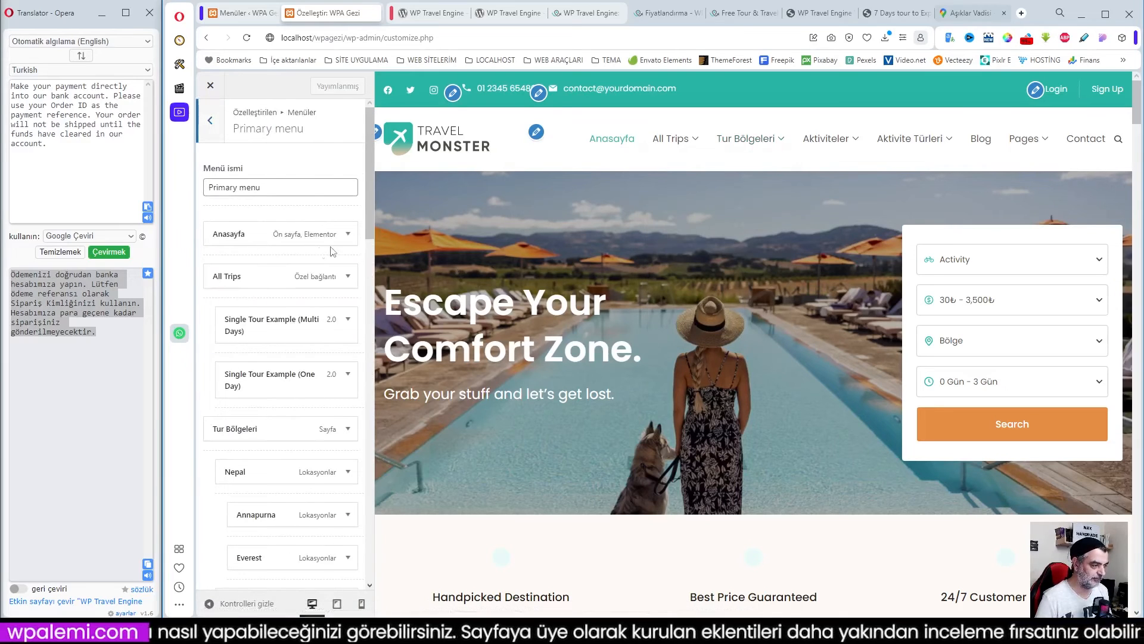
pyautogui.scroll(-3, 349, 250)
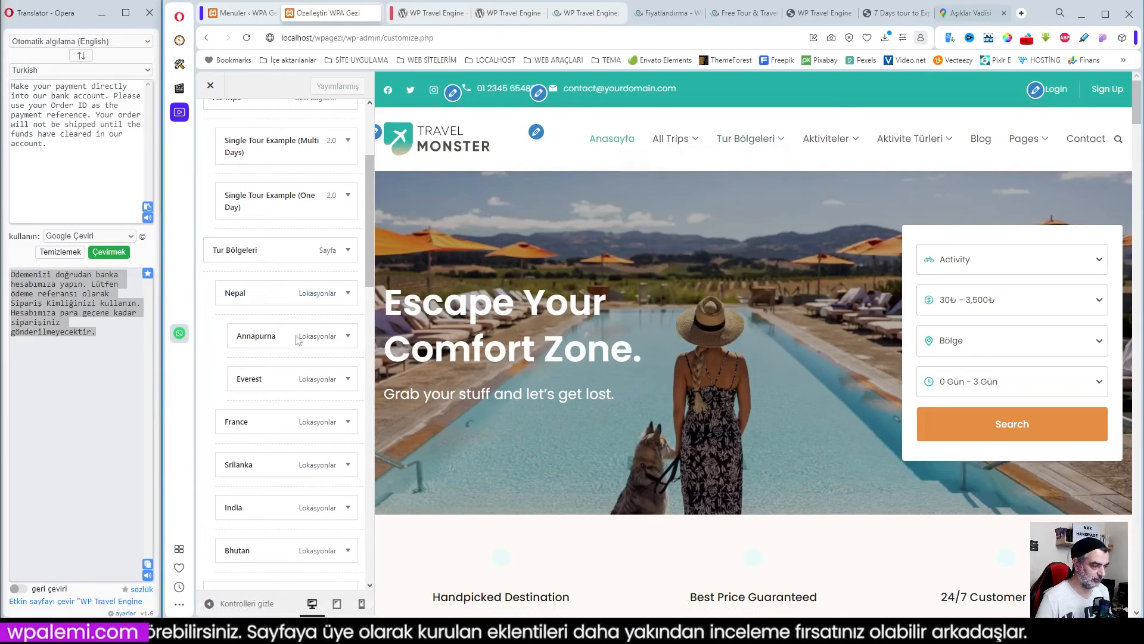
pyautogui.scroll(-8, 297, 418)
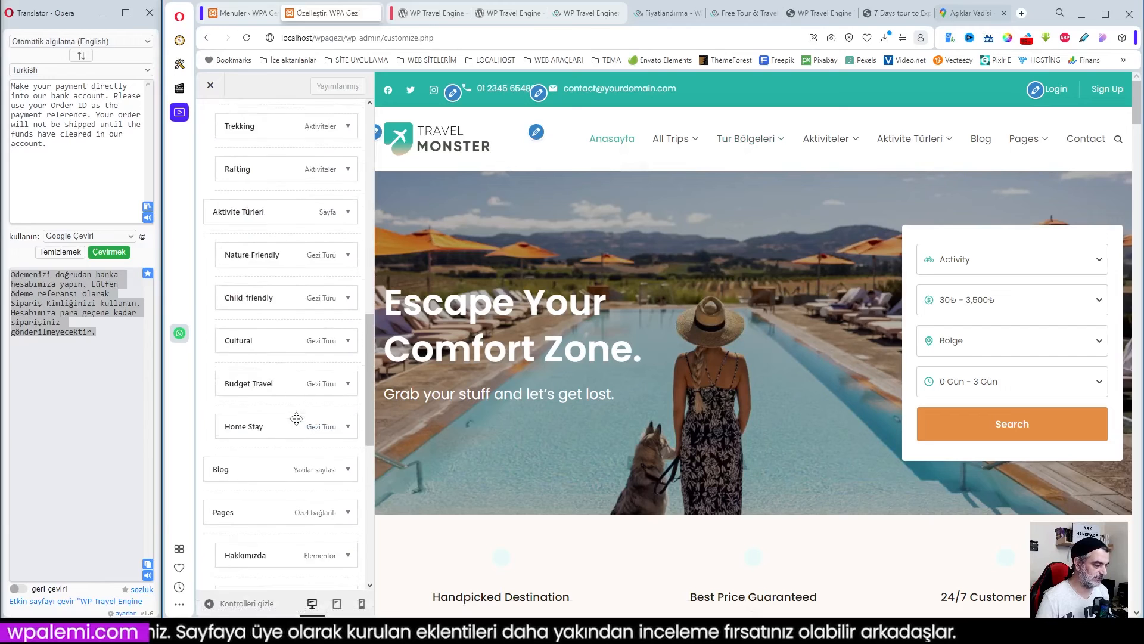
pyautogui.scroll(-6, 296, 418)
# - Add the Marmara Bölgesi location as a new item of the Primary menu in the customizer
pyautogui.click(328, 256)
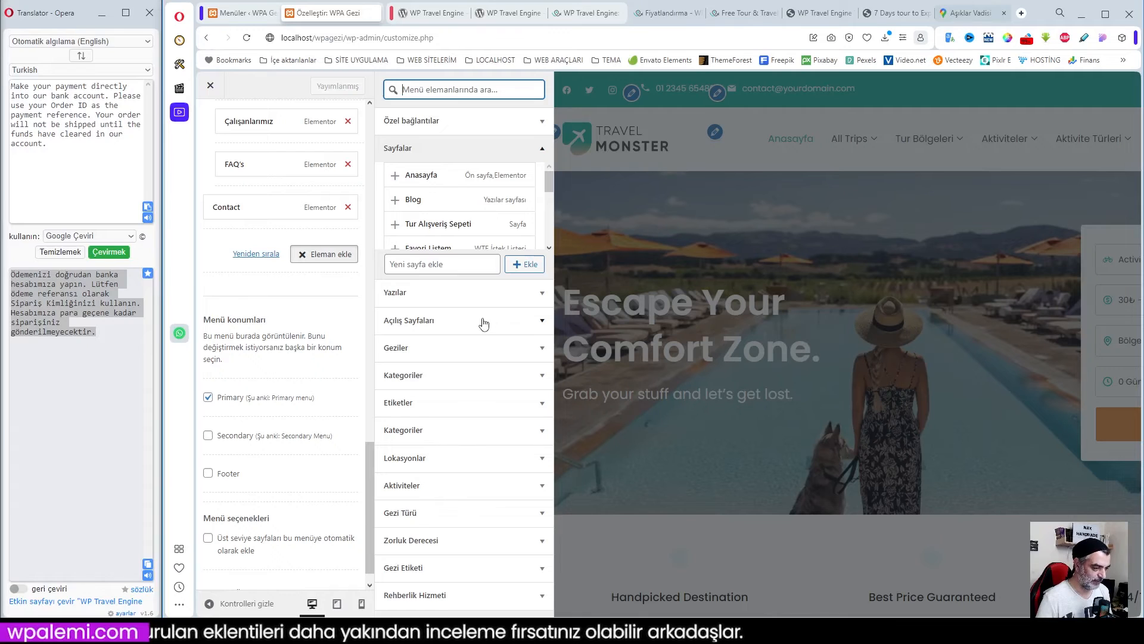
pyautogui.click(495, 462)
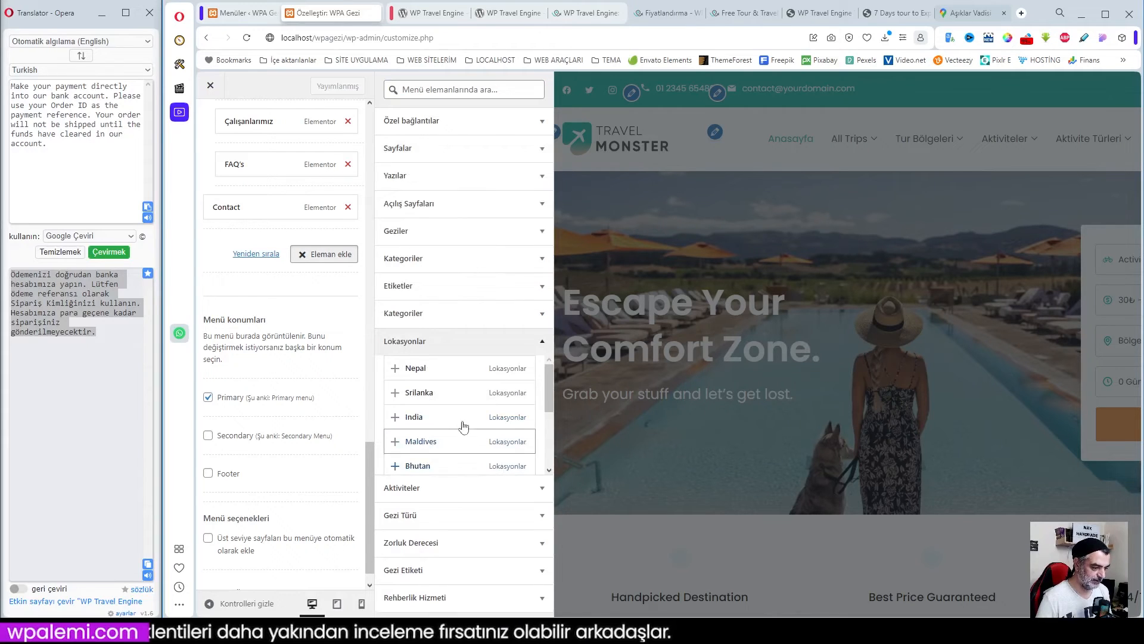
pyautogui.scroll(-4, 470, 438)
pyautogui.scroll(4, 458, 409)
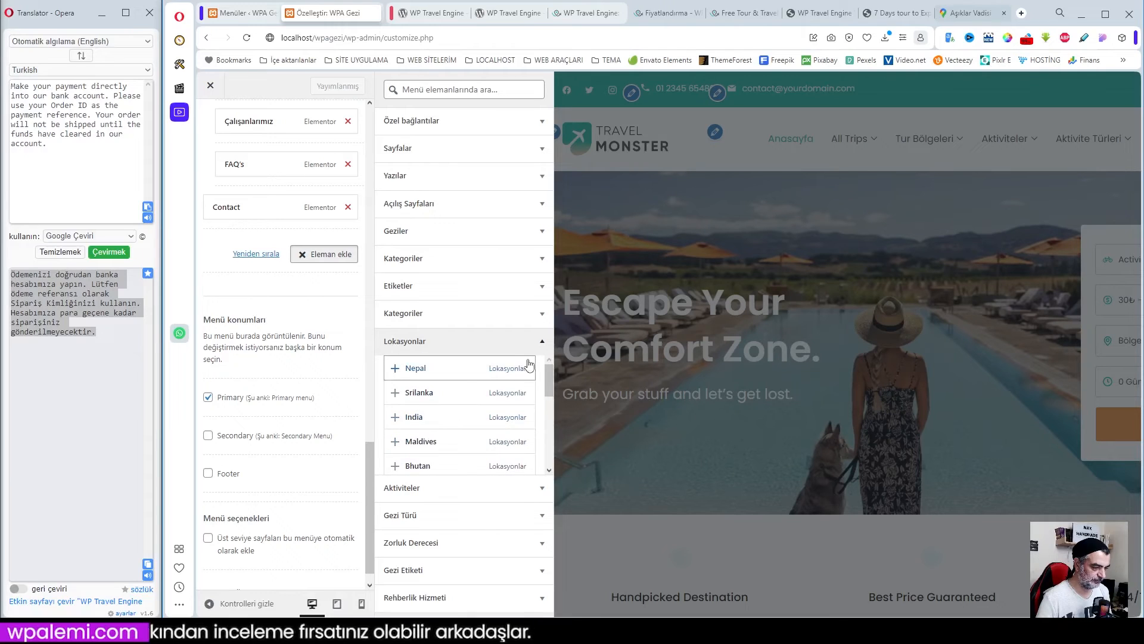
pyautogui.scroll(-2, 522, 364)
pyautogui.moveTo(547, 395); pyautogui.dragTo(552, 456)
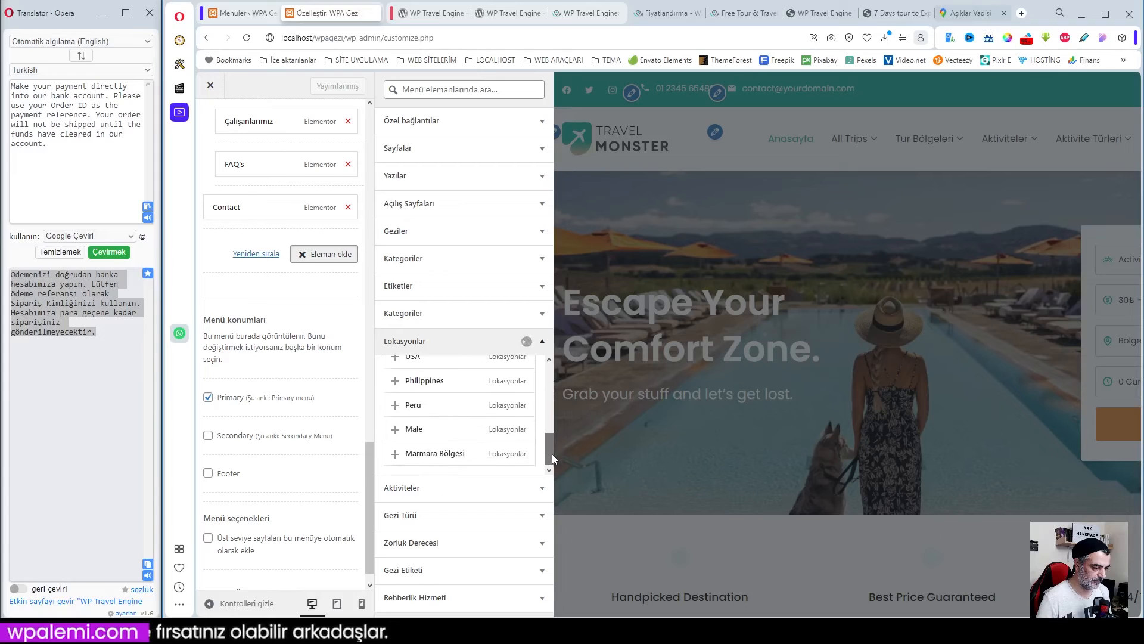
pyautogui.click(427, 455)
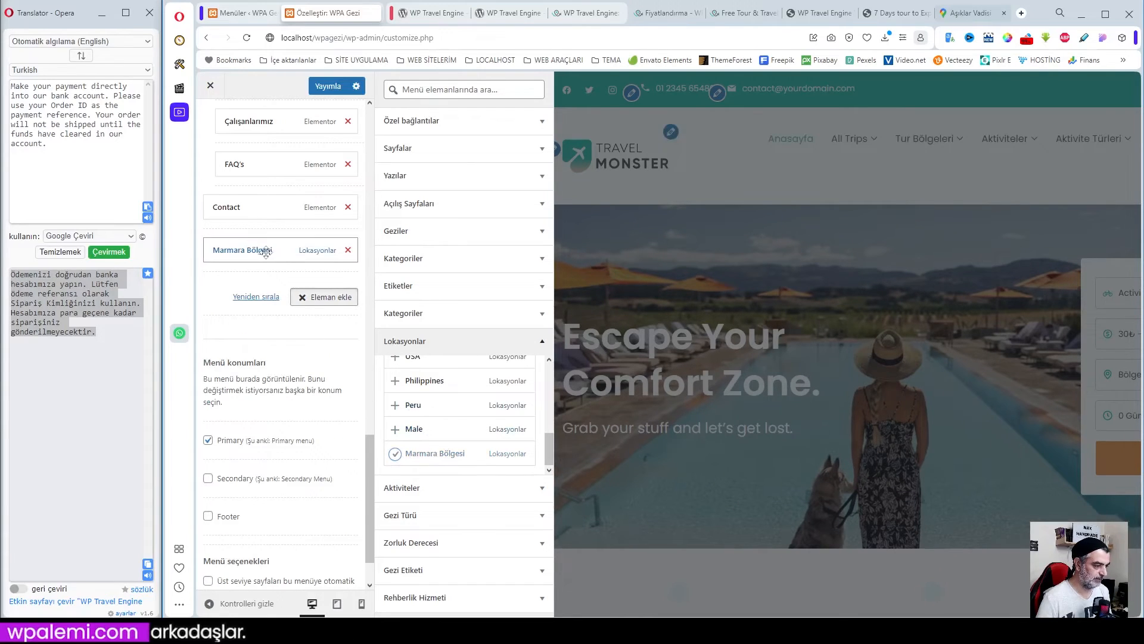
# - Move the Marmara Bölgesi item to be the first sub-item under Tur Bölgeleri and publish the menu
pyautogui.scroll(4, 265, 253)
pyautogui.moveTo(262, 501); pyautogui.dragTo(249, 192)
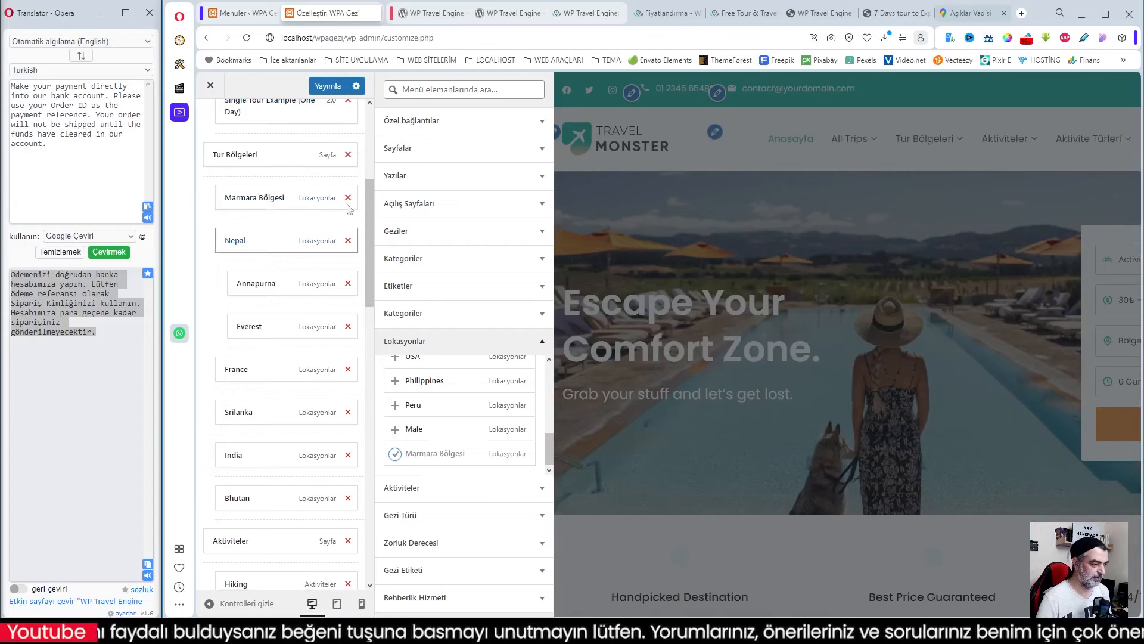
pyautogui.click(330, 87)
pyautogui.moveTo(761, 146)
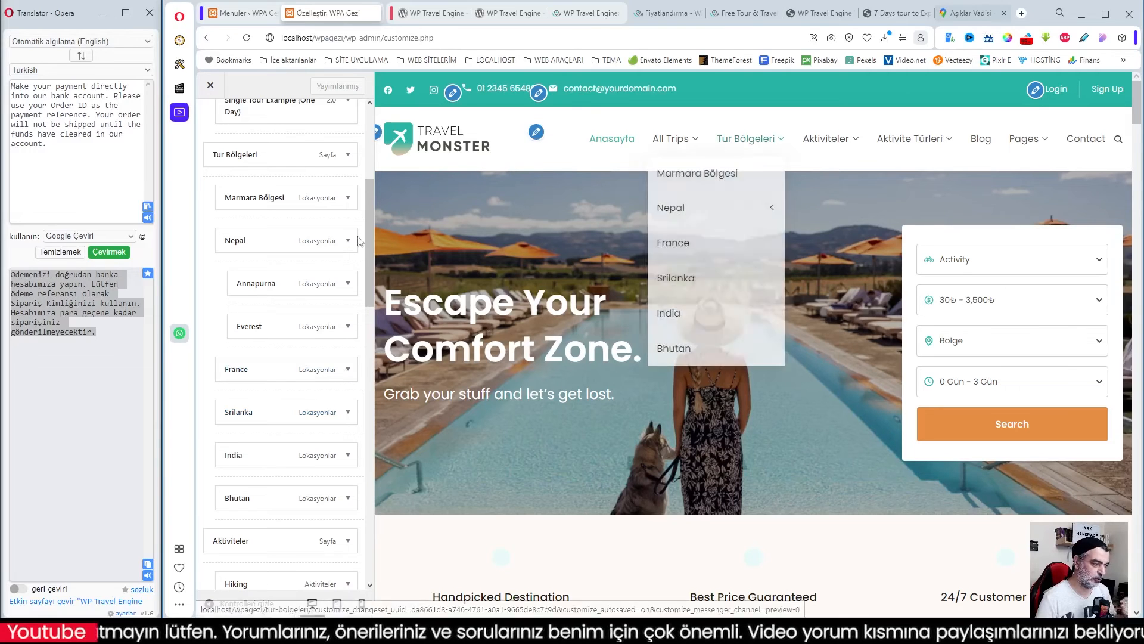
pyautogui.moveTo(831, 146)
pyautogui.moveTo(907, 143)
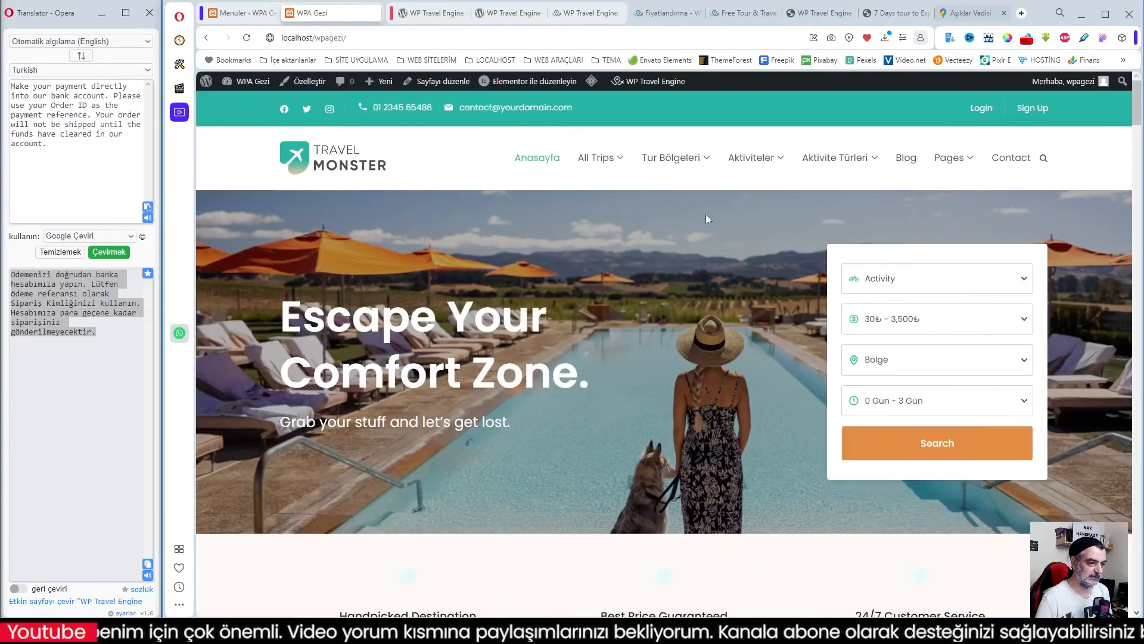
# - Open the Marmara Bölgesi destination page from the site's Tur Bölgeleri menu and view its Kapadokya tour's details and prices
pyautogui.moveTo(676, 160)
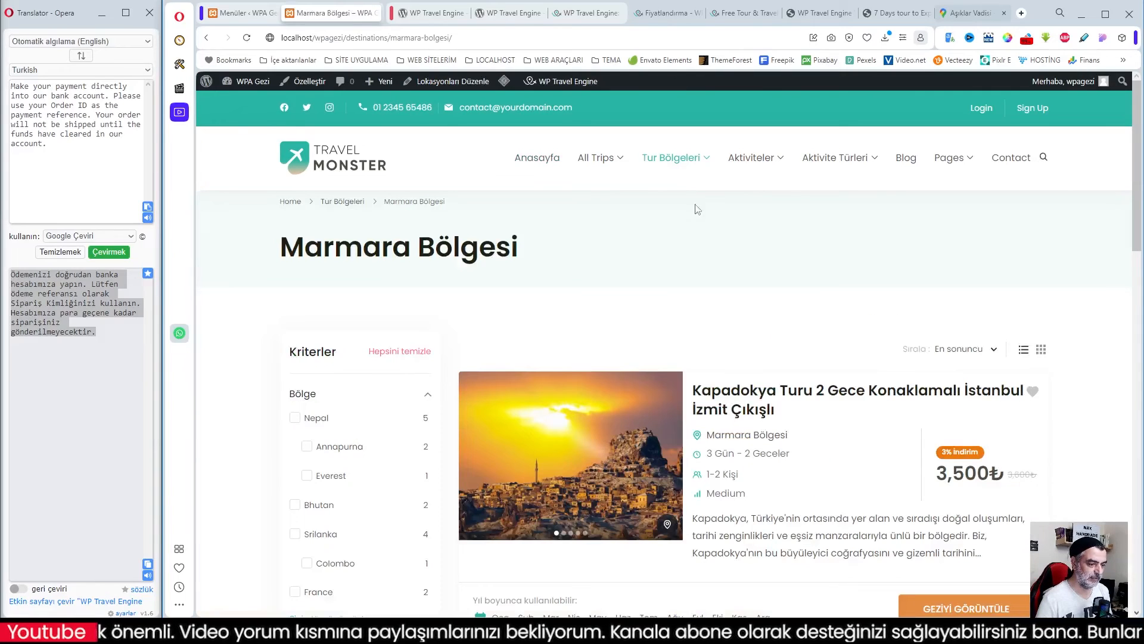
pyautogui.scroll(-1, 660, 337)
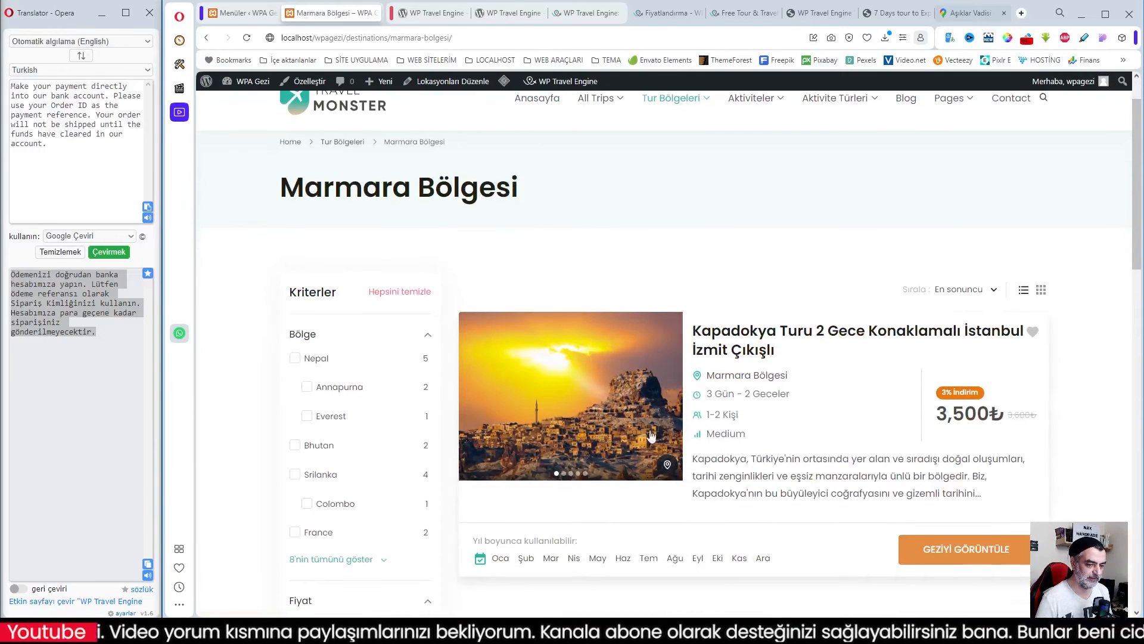
pyautogui.scroll(-2, 737, 411)
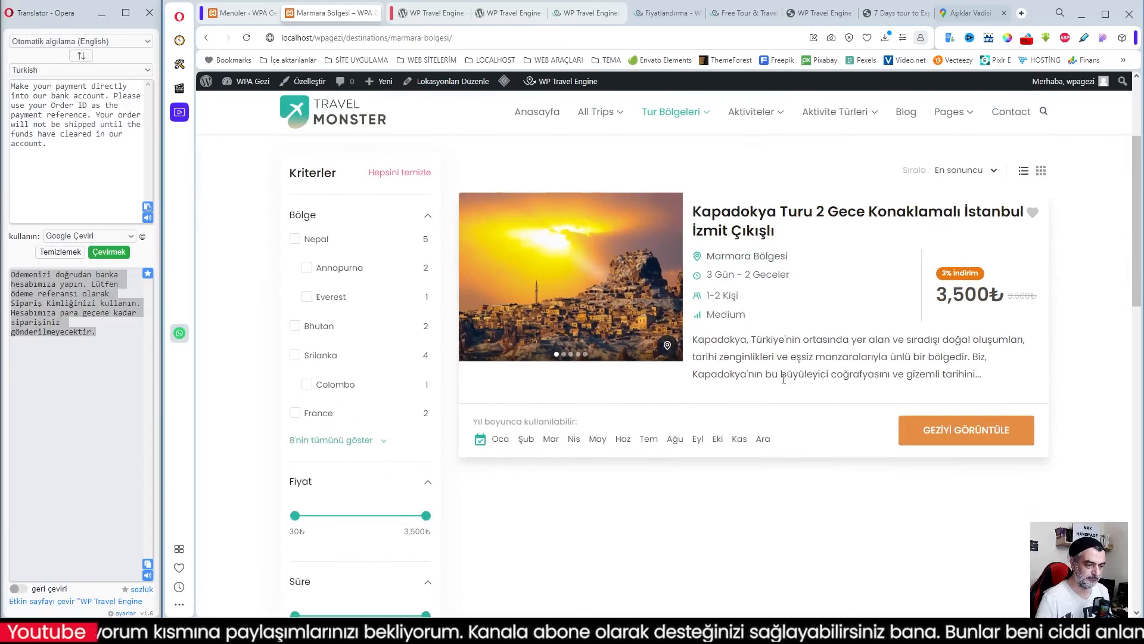
pyautogui.click(763, 217)
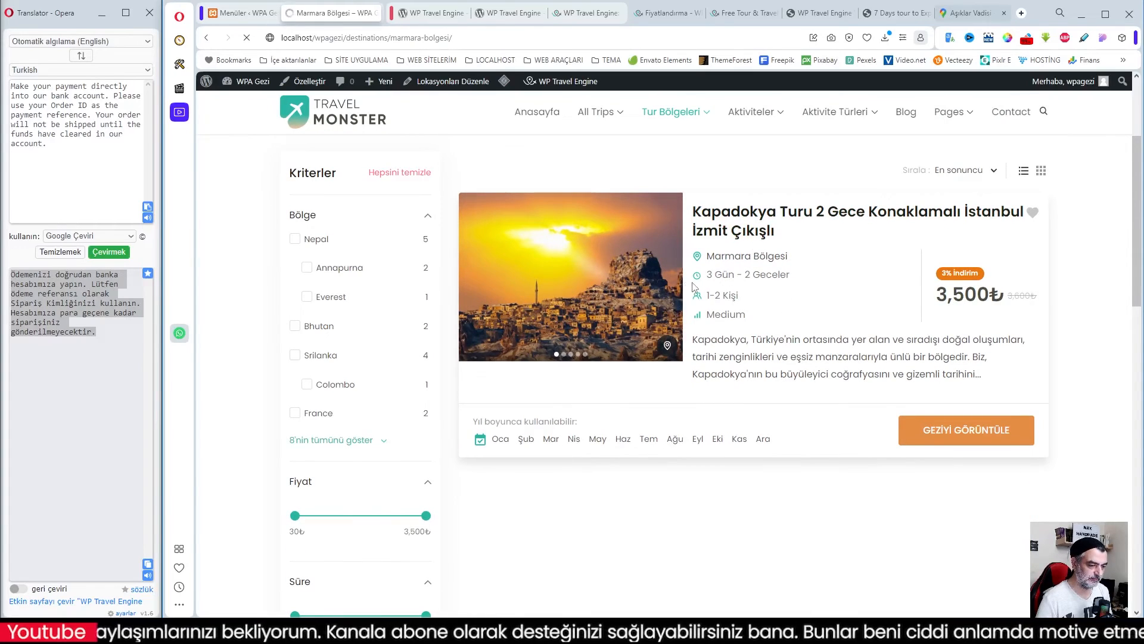
pyautogui.scroll(-3, 692, 285)
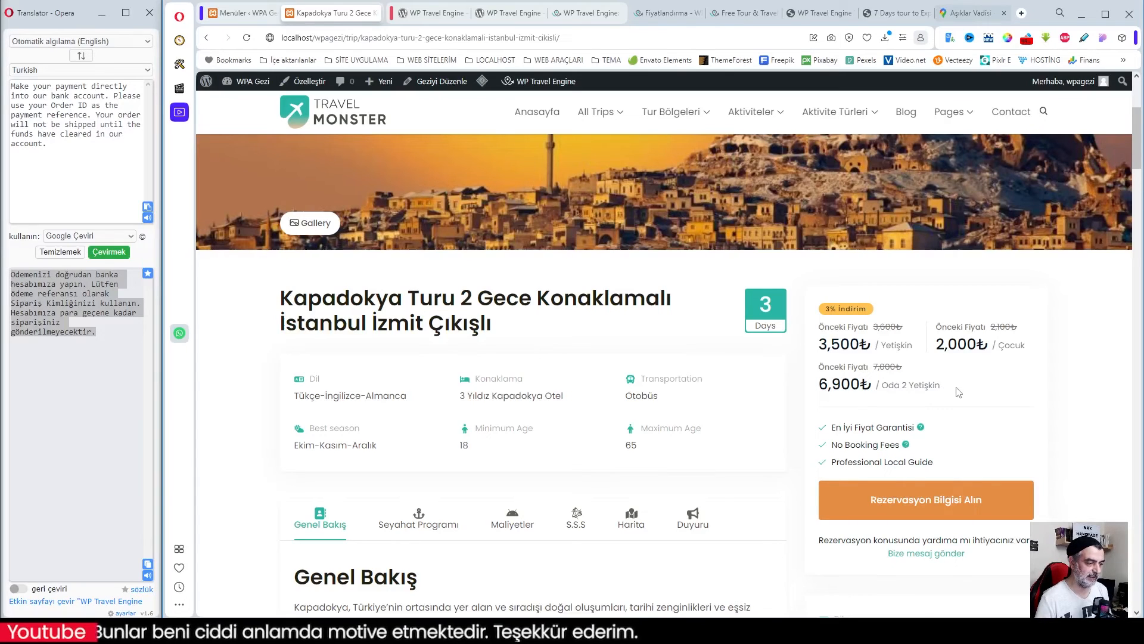
pyautogui.scroll(-1, 936, 384)
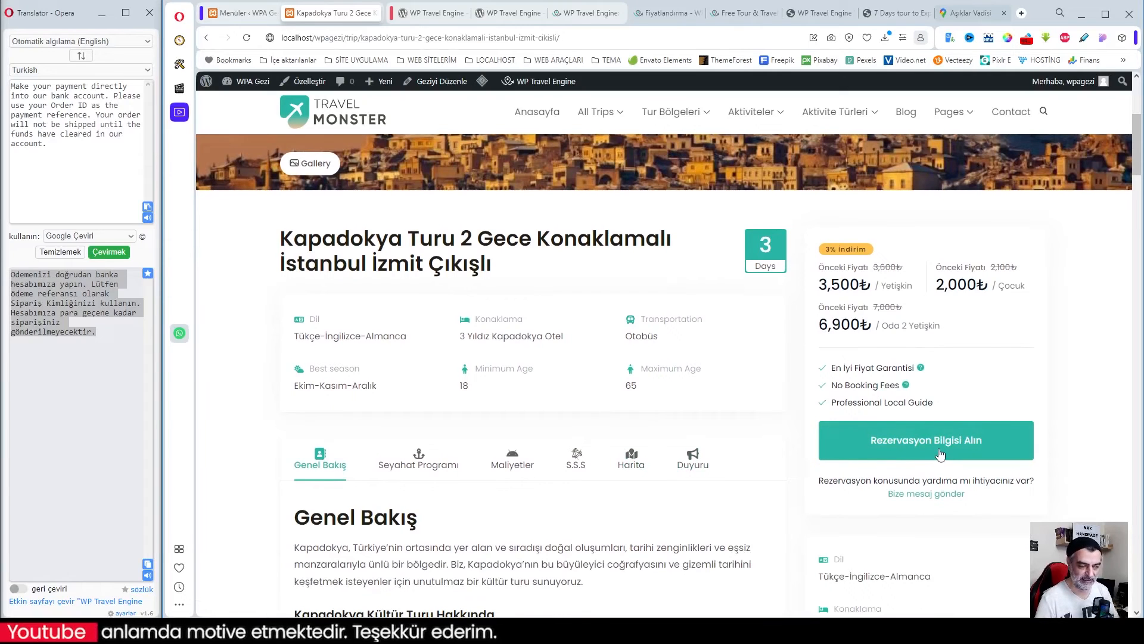
# - Start a reservation for the Kapadokya tour beginning 19 October 2023 and continue to the package type selection
pyautogui.click(919, 451)
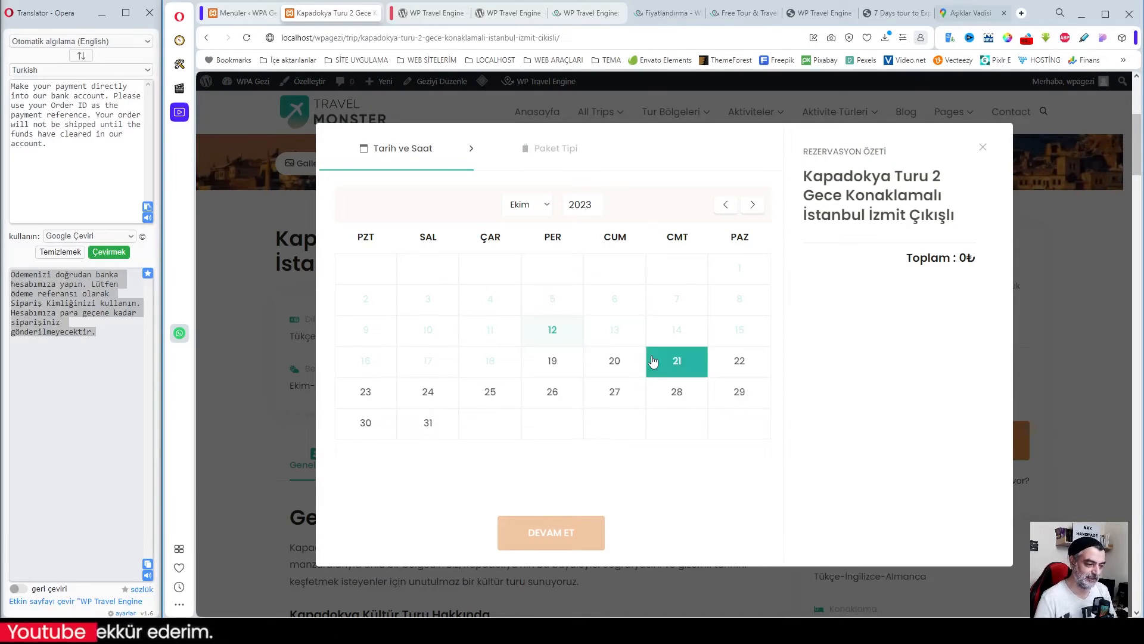
pyautogui.click(560, 366)
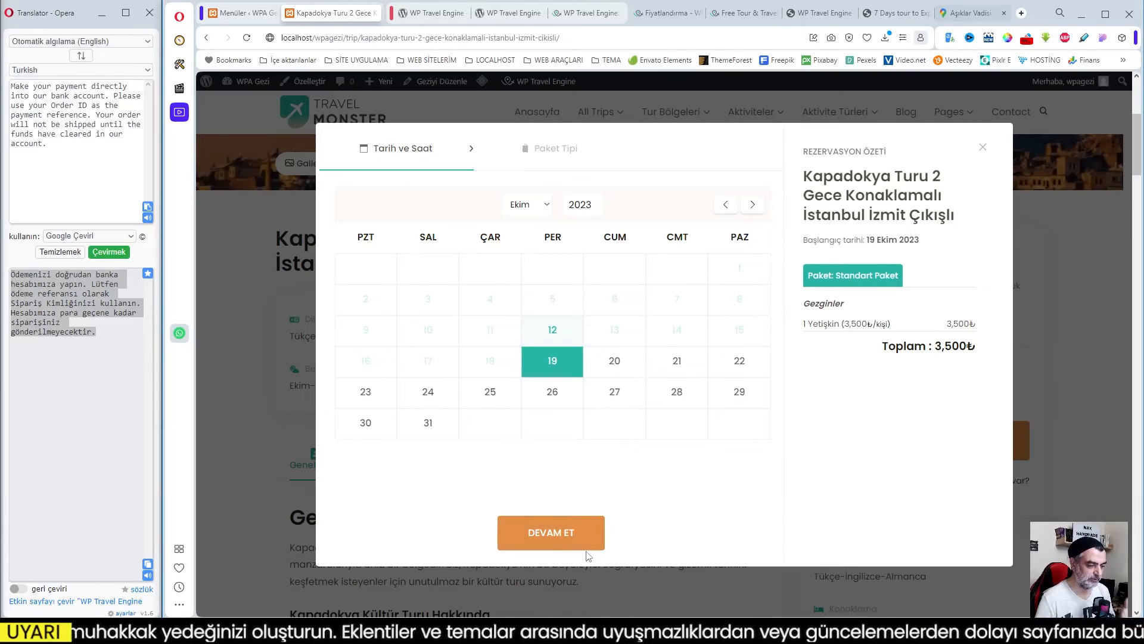
pyautogui.click(553, 536)
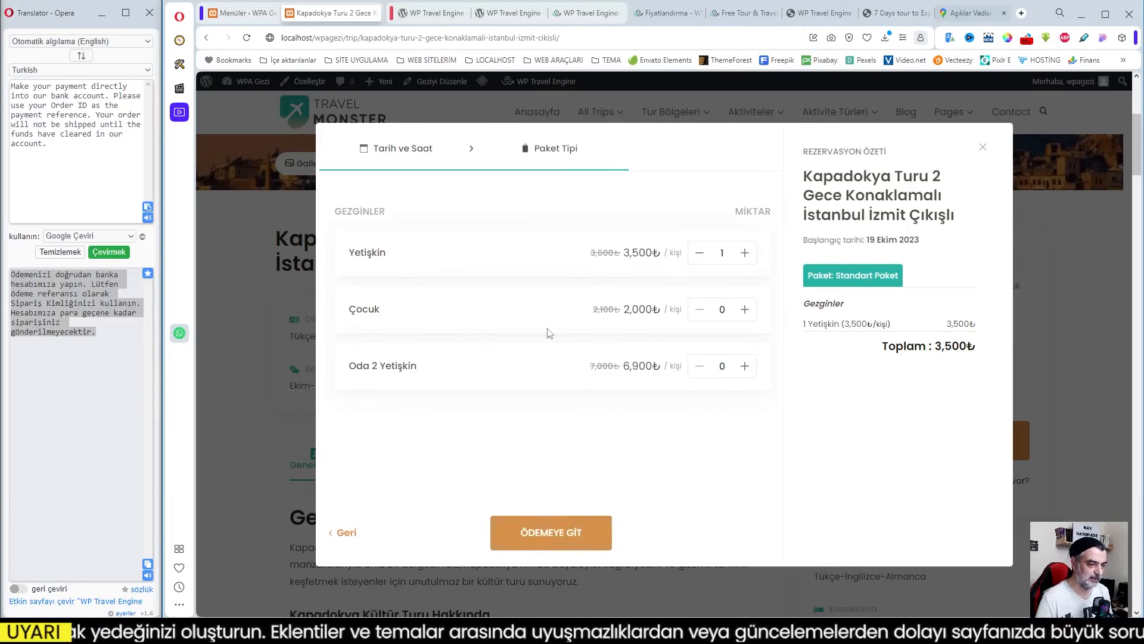
# - Try to book 2 Yetişkin together with 1 Çocuk in the traveller quantities
pyautogui.click(743, 253)
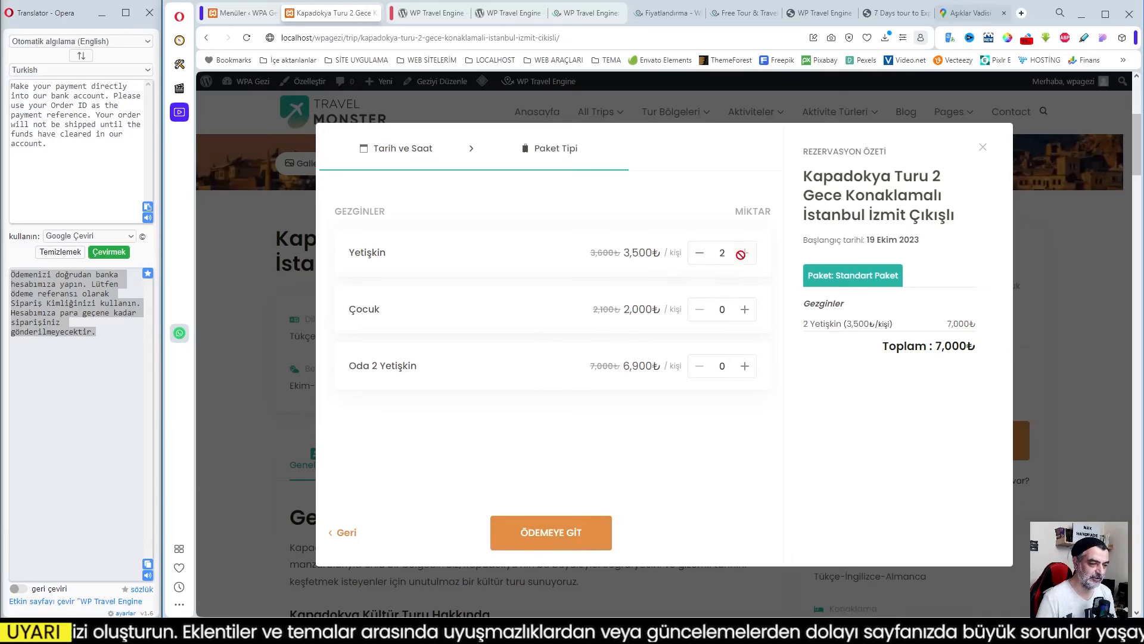
pyautogui.click(700, 260)
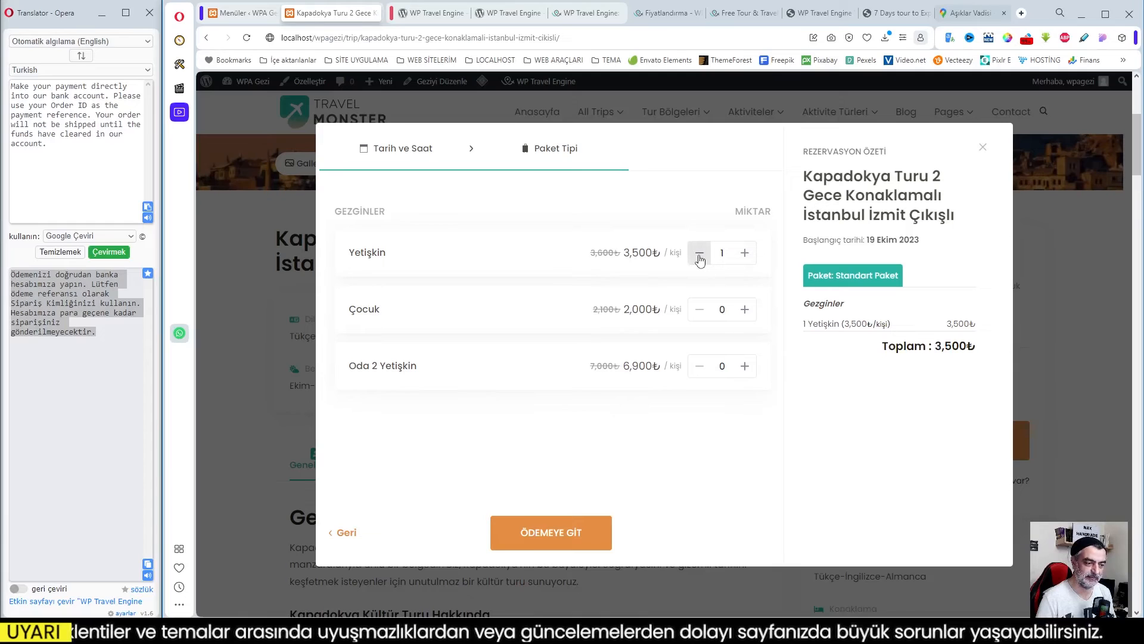
pyautogui.click(744, 253)
pyautogui.click(751, 317)
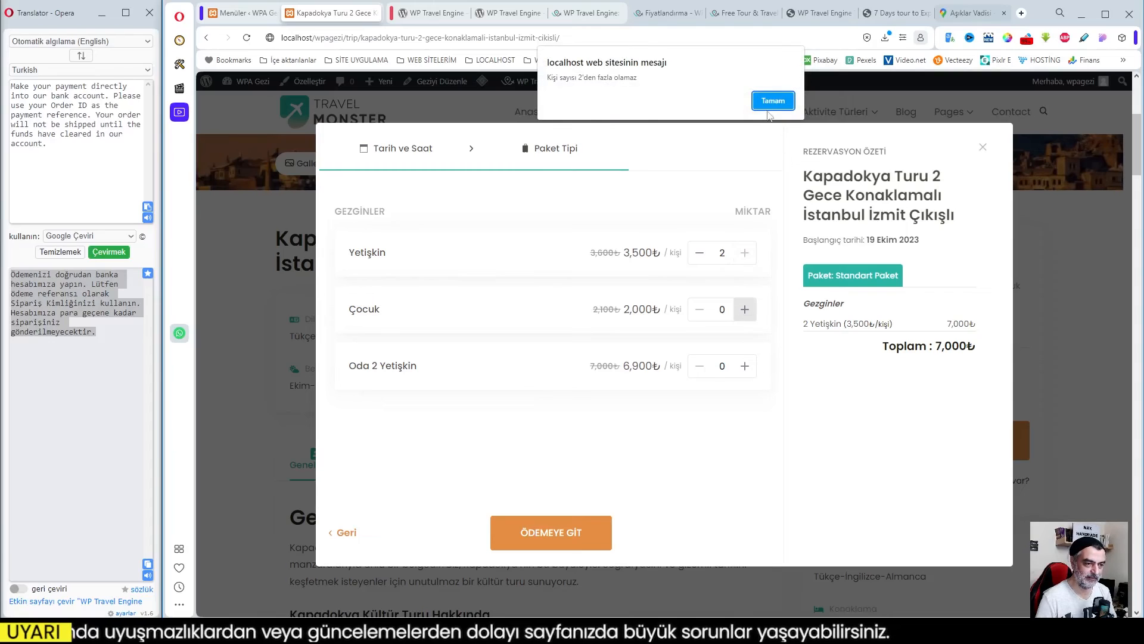
pyautogui.click(768, 103)
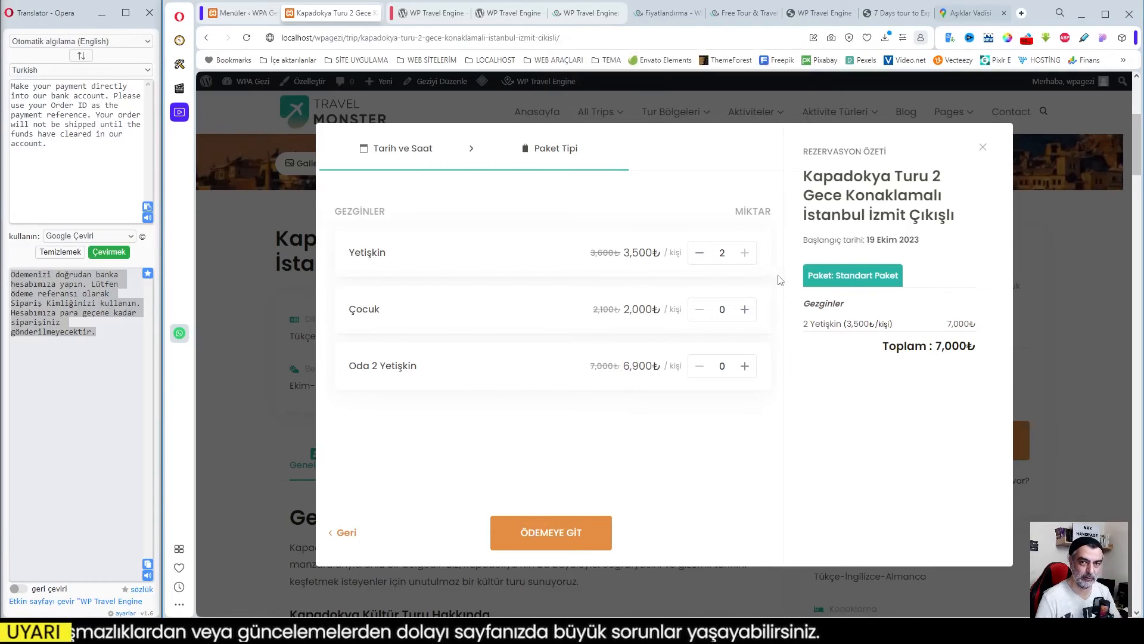
# - Set the Yetişkin quantity to 0, test the upper limit of Oda 2 Yetişkin and leave that quantity at 1
pyautogui.click(701, 254)
pyautogui.click(702, 254)
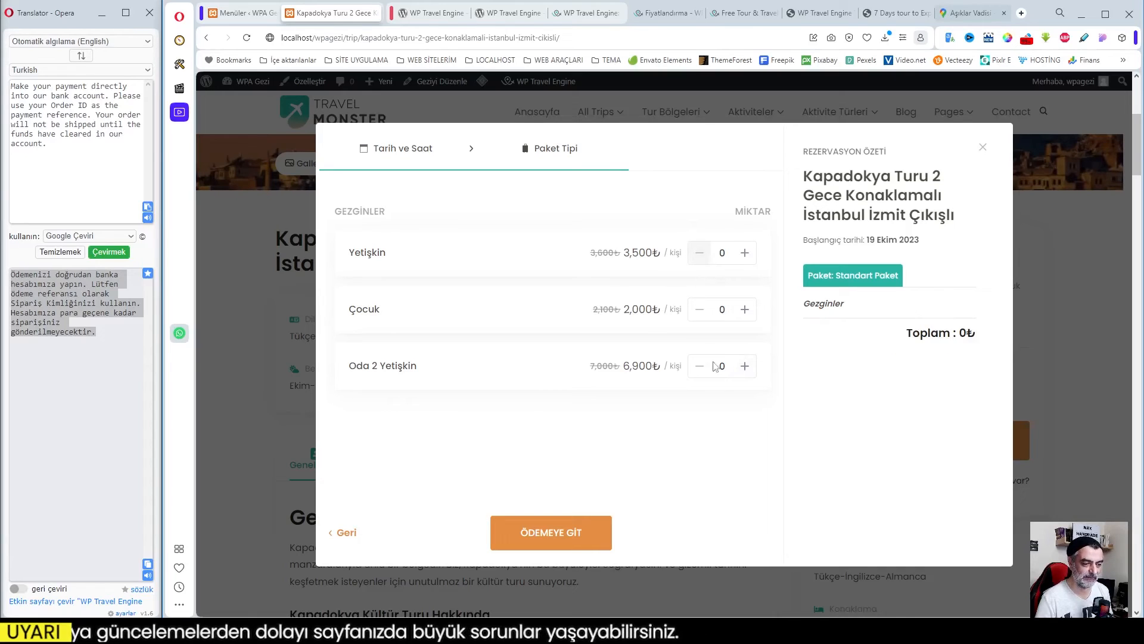
pyautogui.click(745, 367)
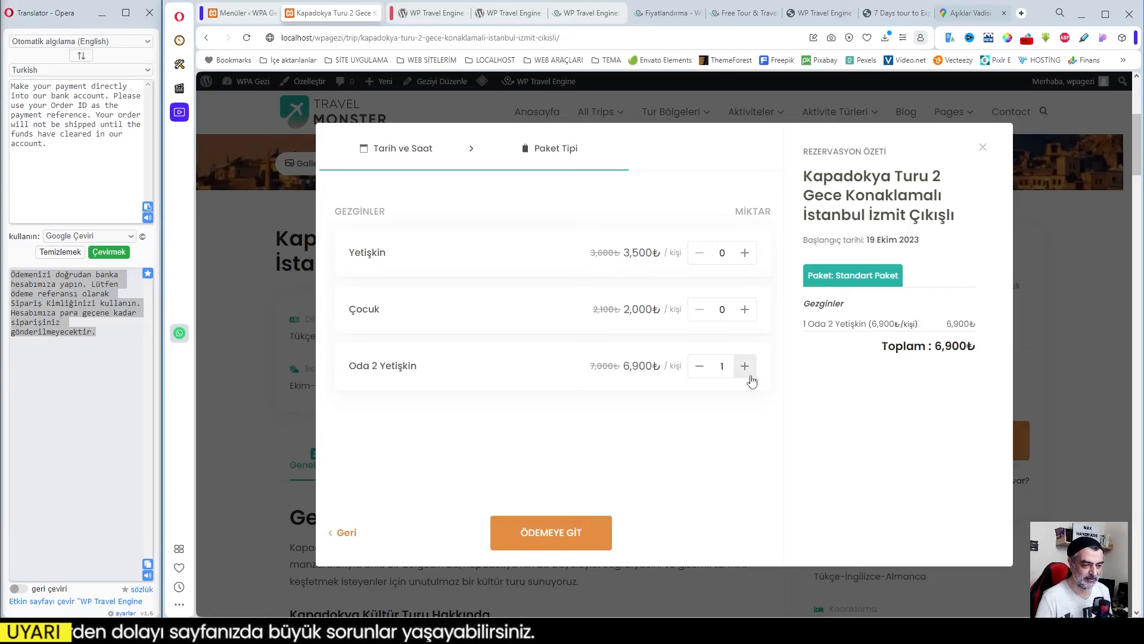
pyautogui.click(746, 368)
pyautogui.click(746, 368)
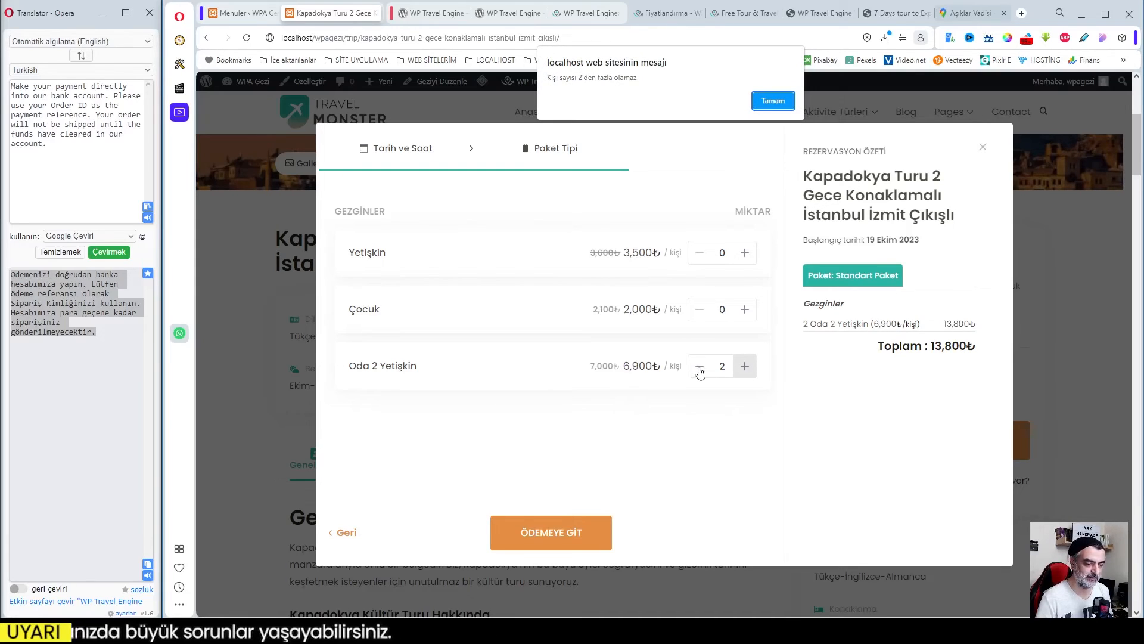
pyautogui.click(773, 100)
pyautogui.click(703, 365)
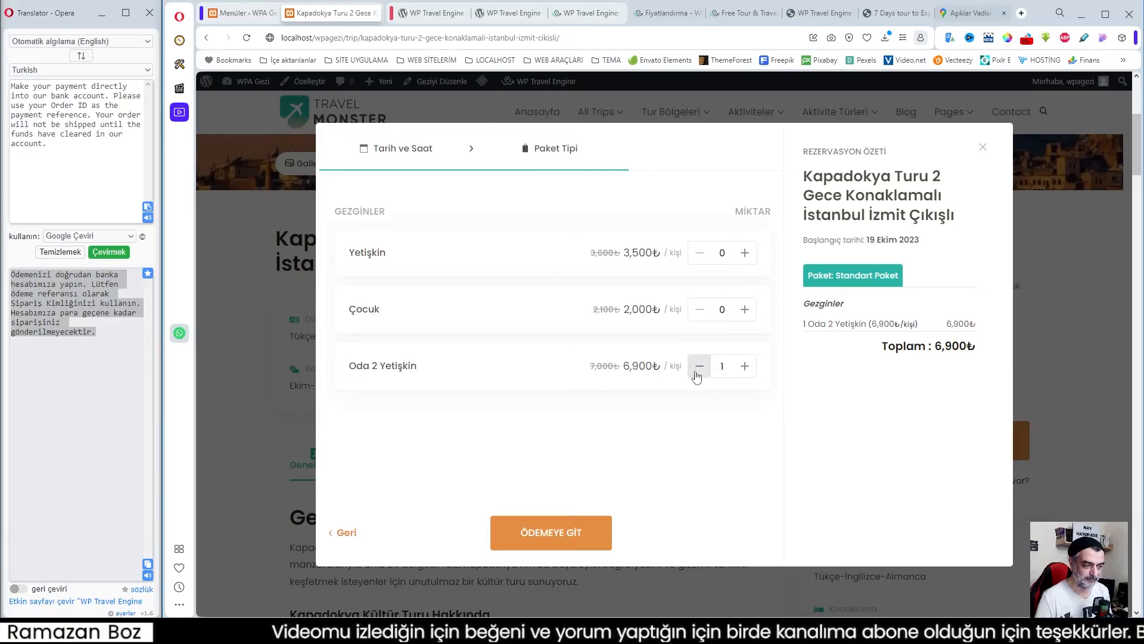
# - Add 1 Çocuk to the reservation and try to add 1 Yetişkin as well
pyautogui.click(745, 309)
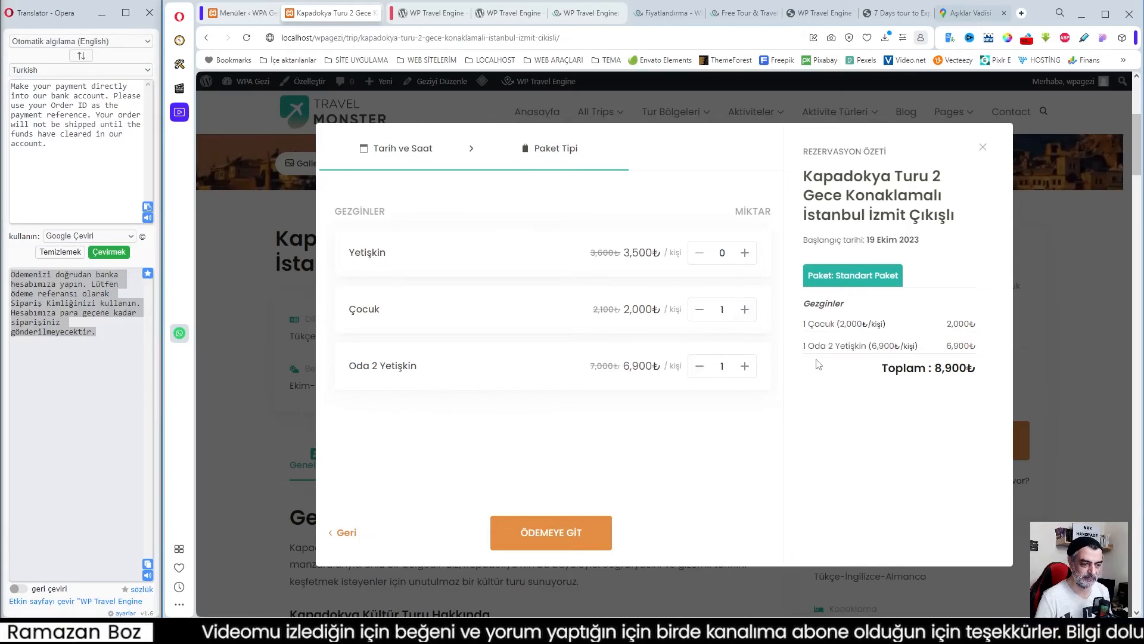
pyautogui.click(745, 252)
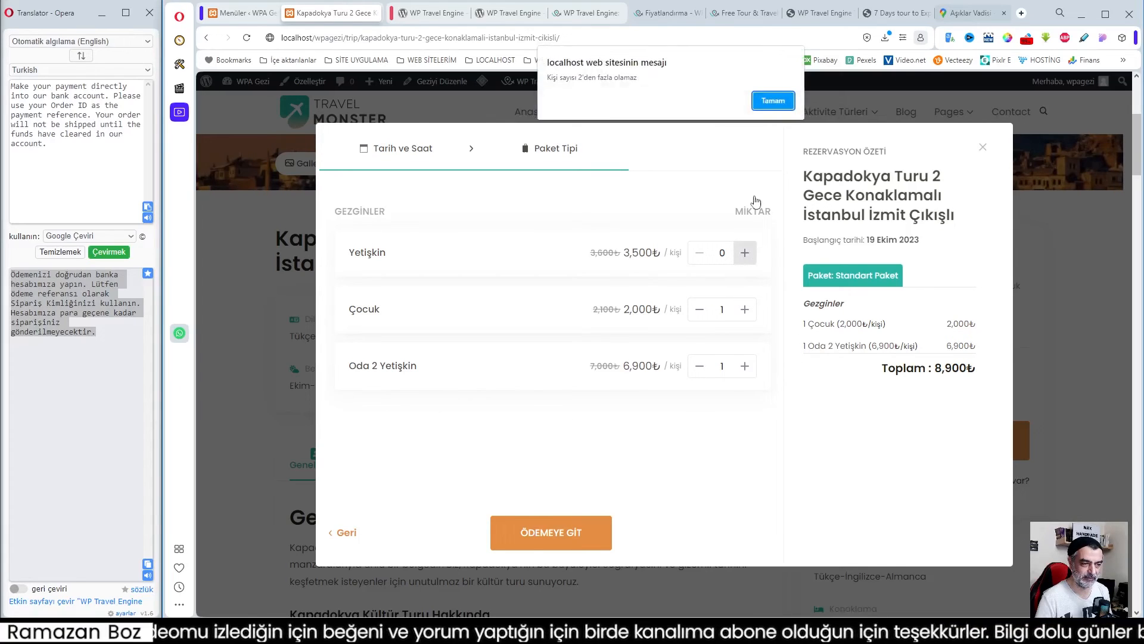
pyautogui.click(772, 103)
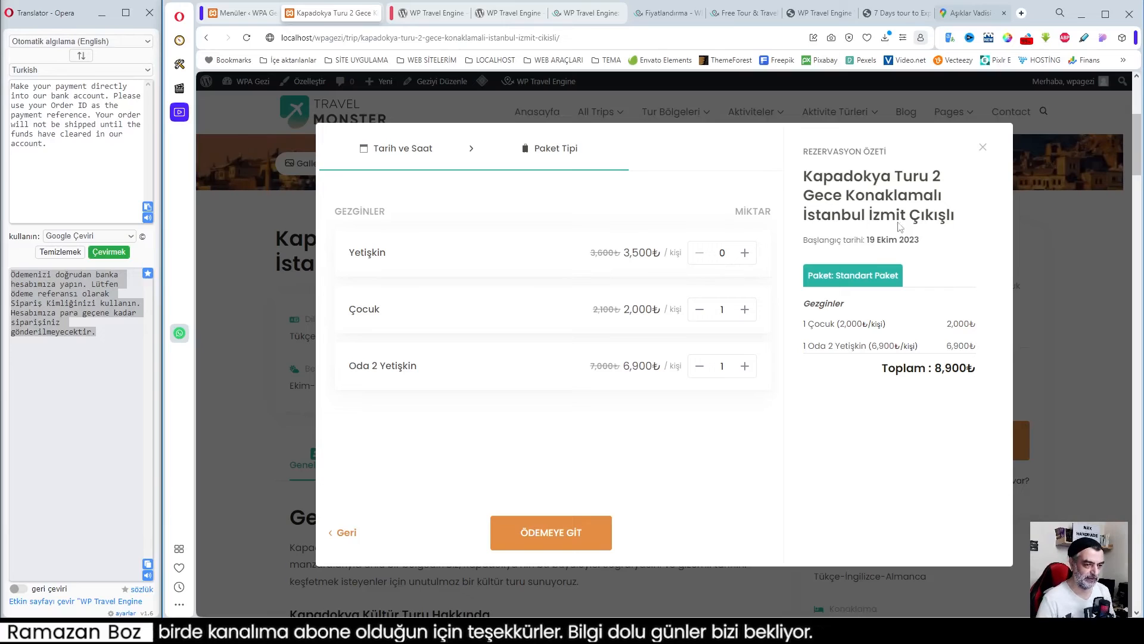
# - Proceed to the reservation's payment information page and choose Bank Transfer as the payment method
pyautogui.click(552, 534)
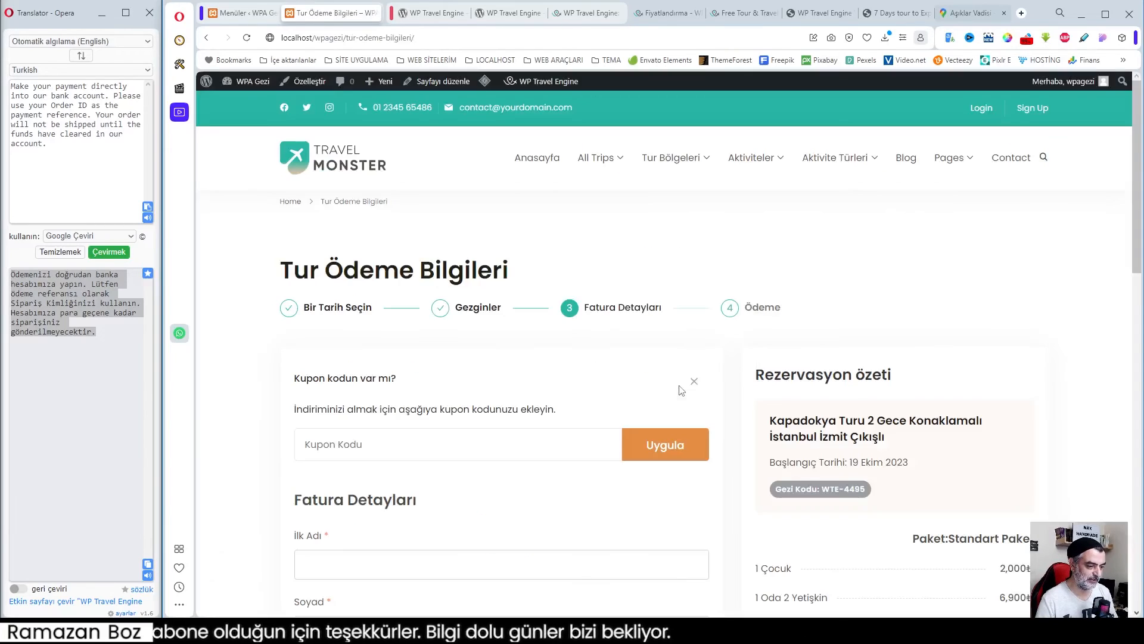
pyautogui.scroll(-2, 489, 298)
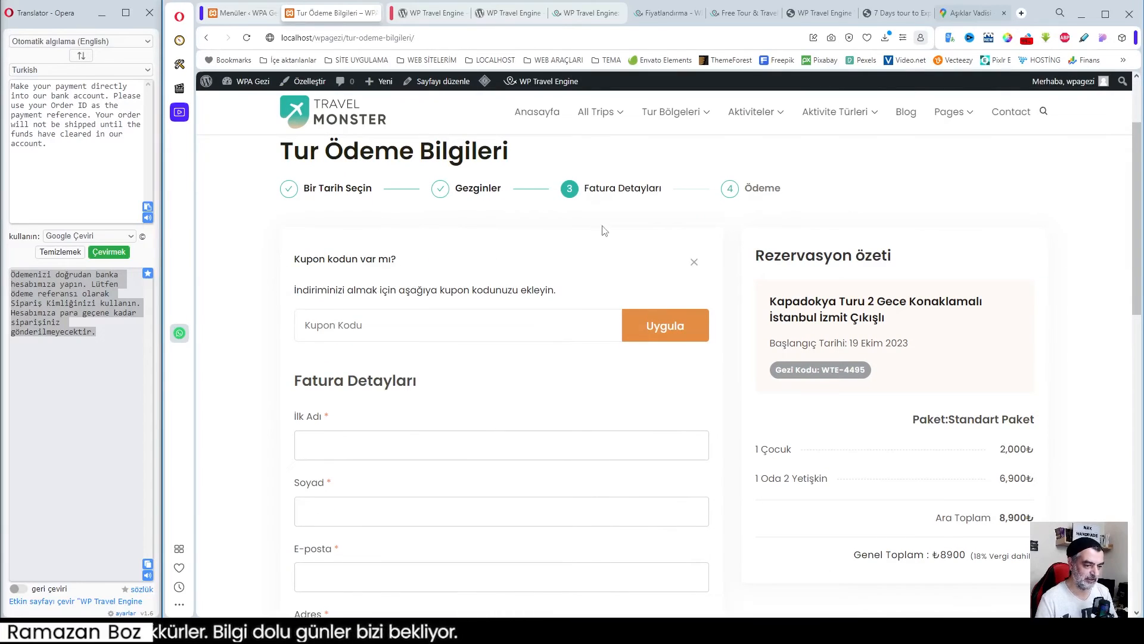
pyautogui.scroll(-2, 603, 231)
pyautogui.scroll(-6, 481, 324)
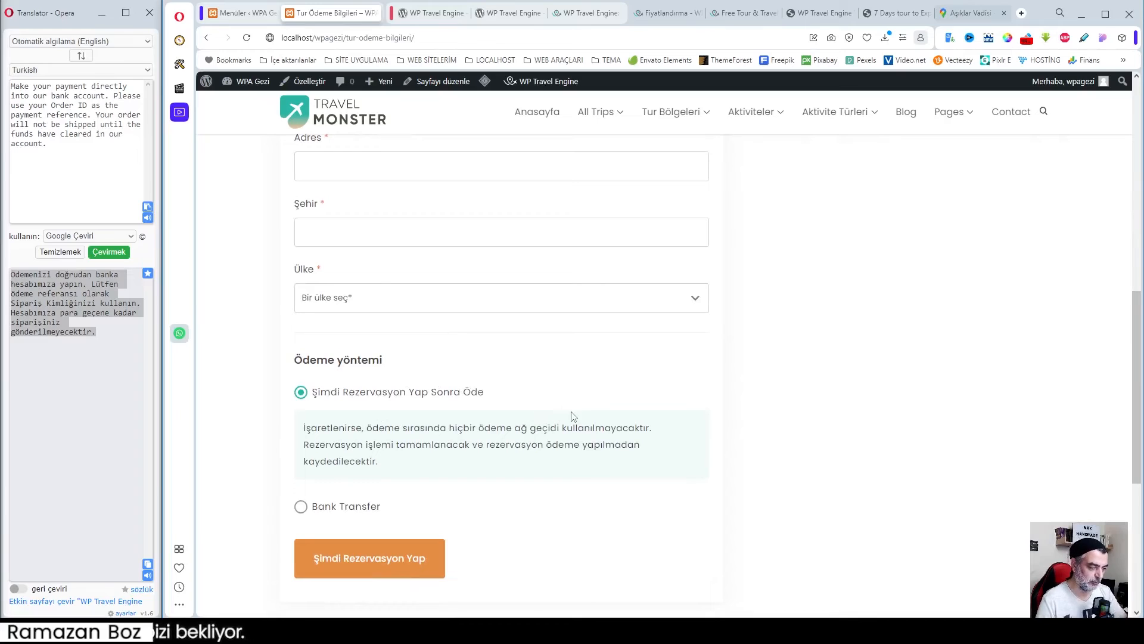
pyautogui.click(311, 508)
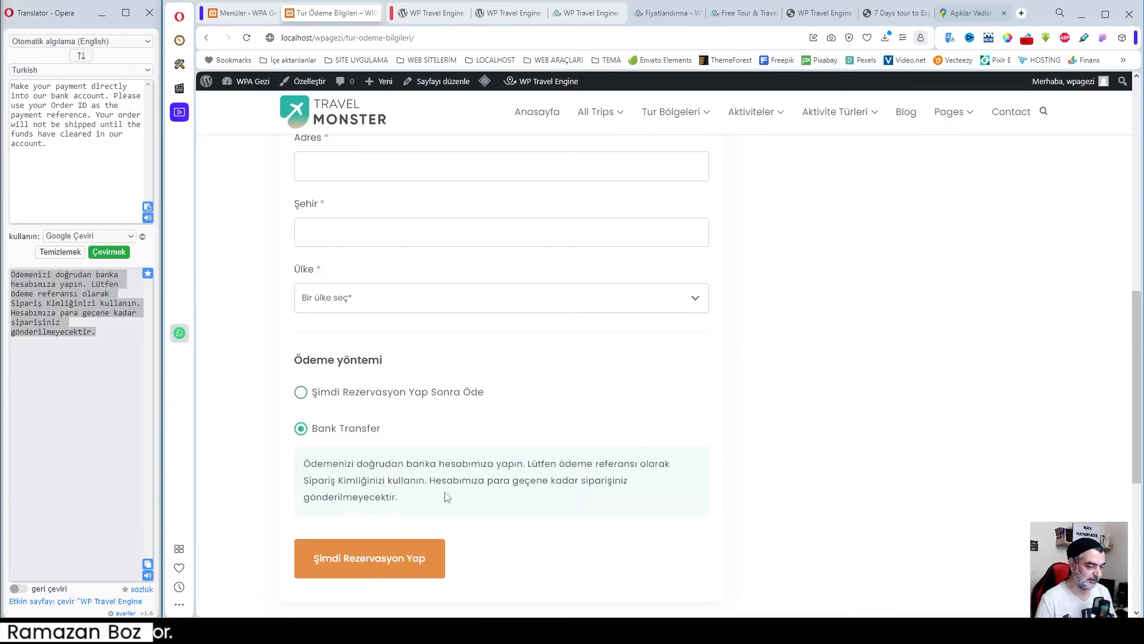
# - Examine the payment page's coupon code section, billing detail fields and reservation summary
pyautogui.scroll(10, 569, 431)
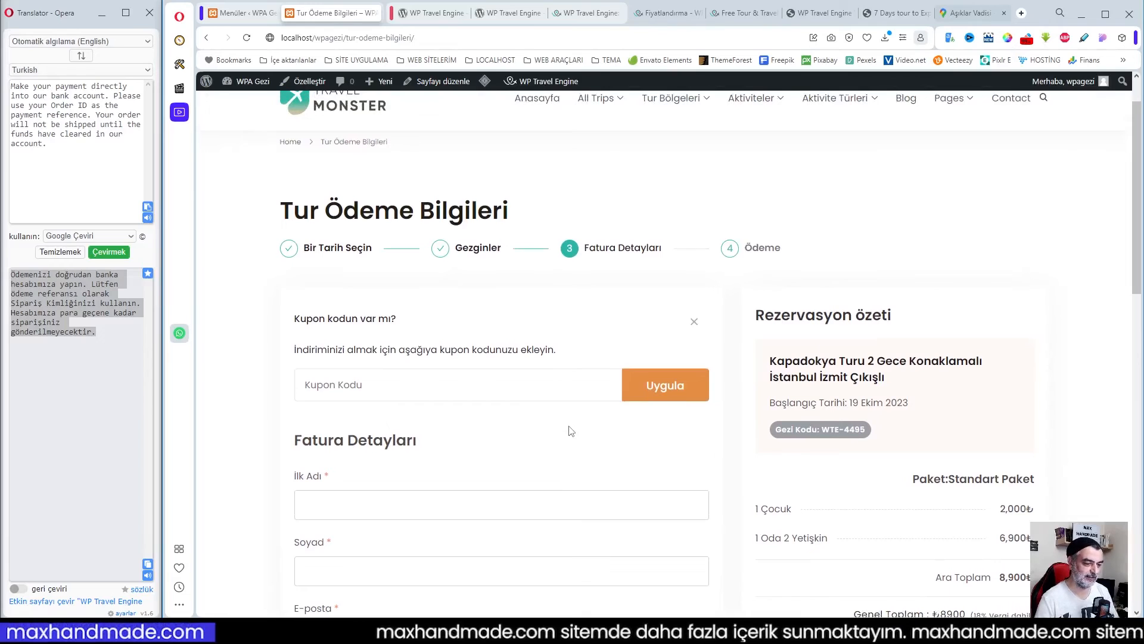
pyautogui.scroll(-2, 571, 430)
pyautogui.click(360, 267)
pyautogui.scroll(-4, 499, 327)
pyautogui.scroll(7, 607, 382)
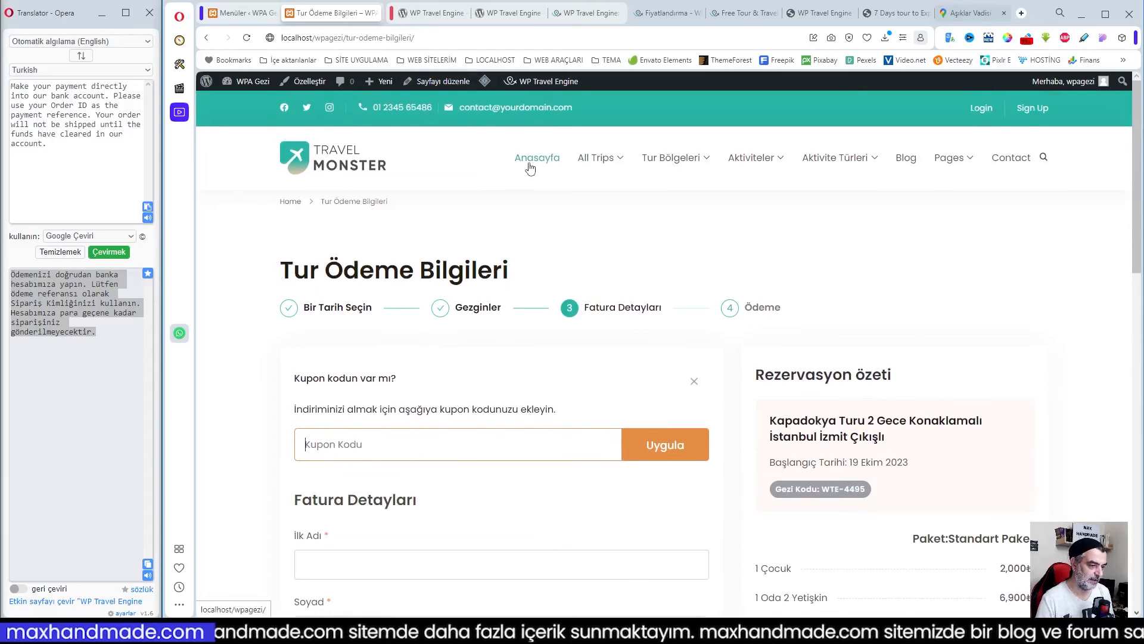
pyautogui.scroll(-1, 614, 342)
pyautogui.scroll(1, 633, 357)
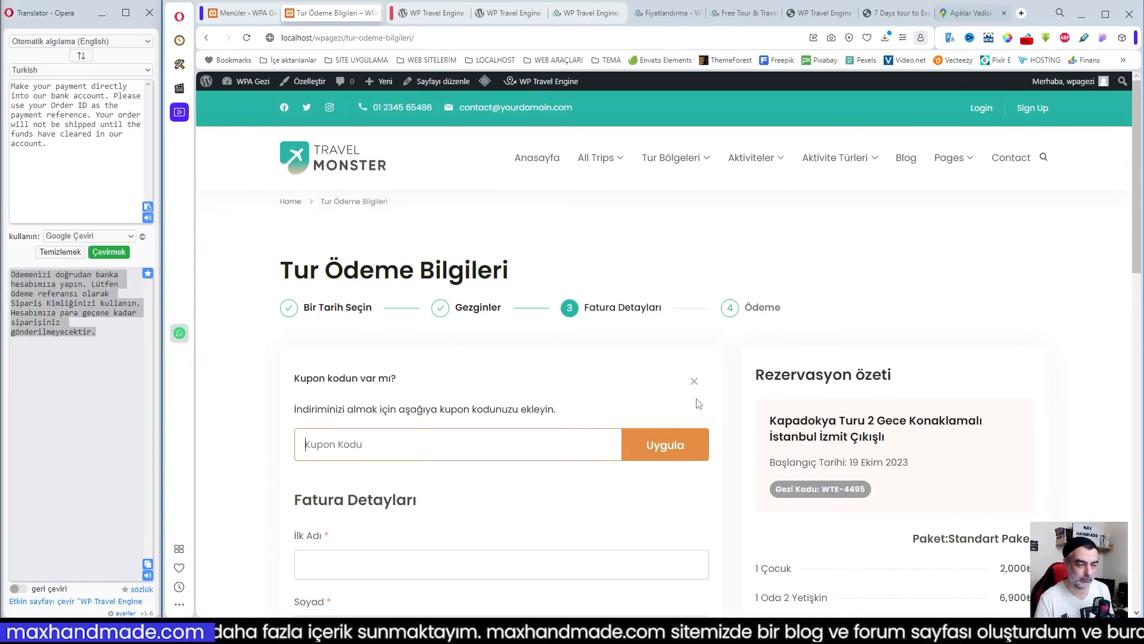
# - Go to the site's home page and examine its sections, from the trip search form to the Best travel deals
pyautogui.click(531, 159)
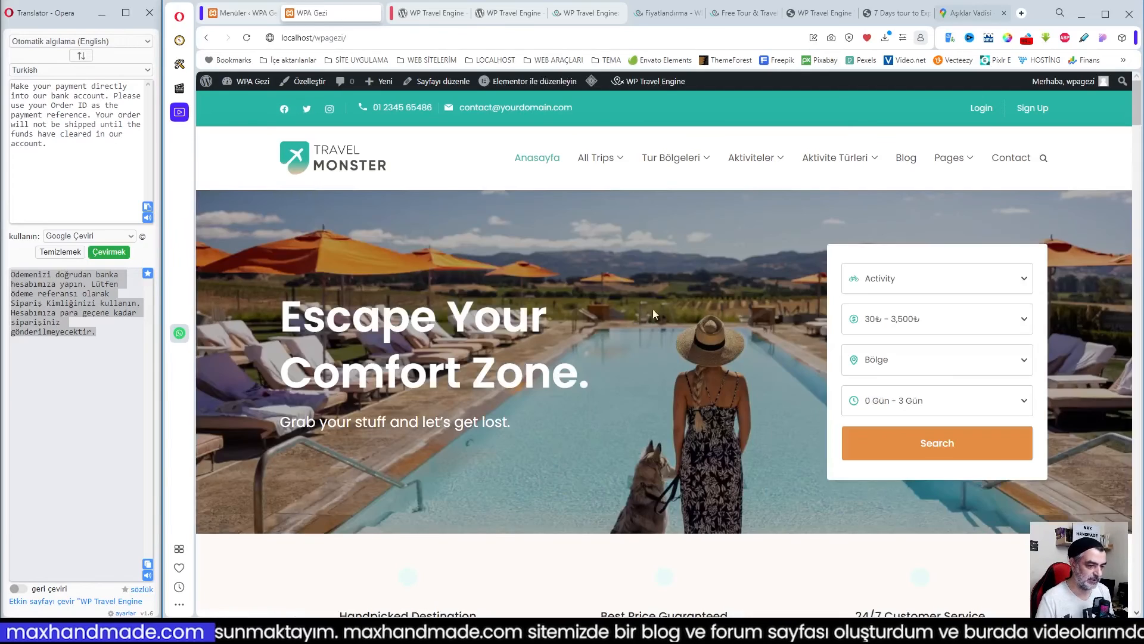
pyautogui.scroll(-3, 788, 345)
pyautogui.scroll(-4, 788, 350)
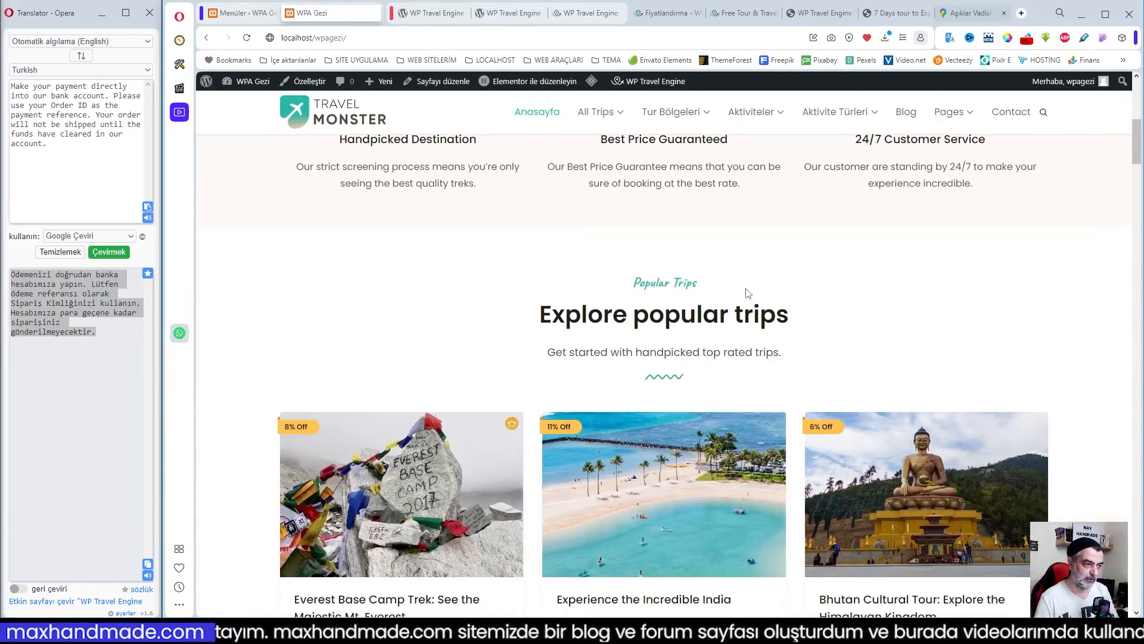
pyautogui.scroll(4, 761, 308)
pyautogui.moveTo(669, 112)
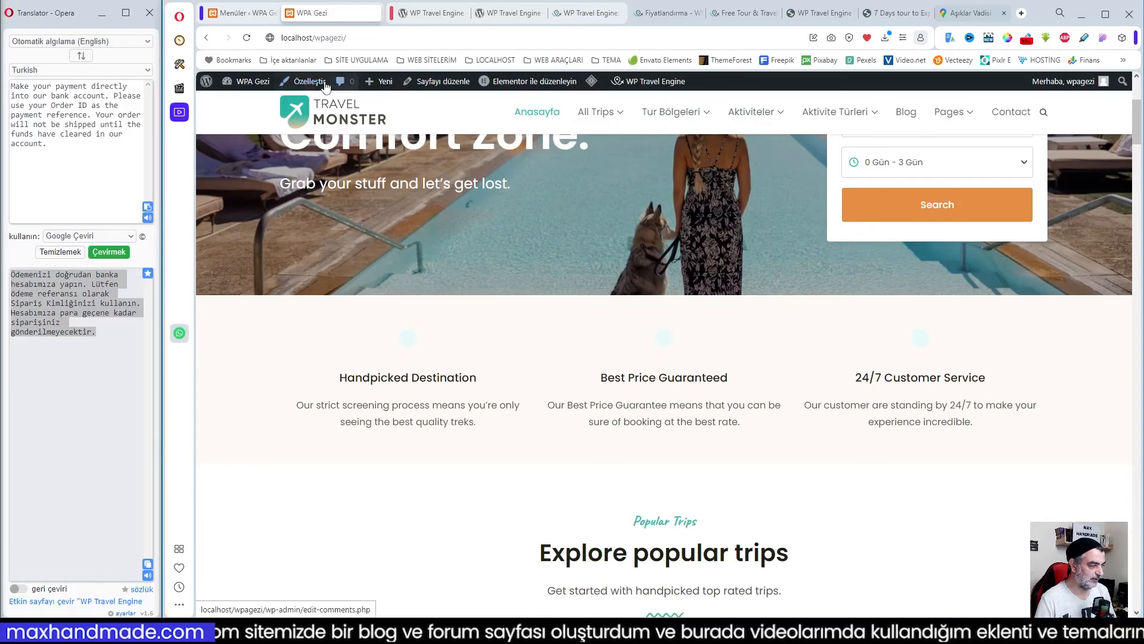
pyautogui.scroll(-4, 722, 397)
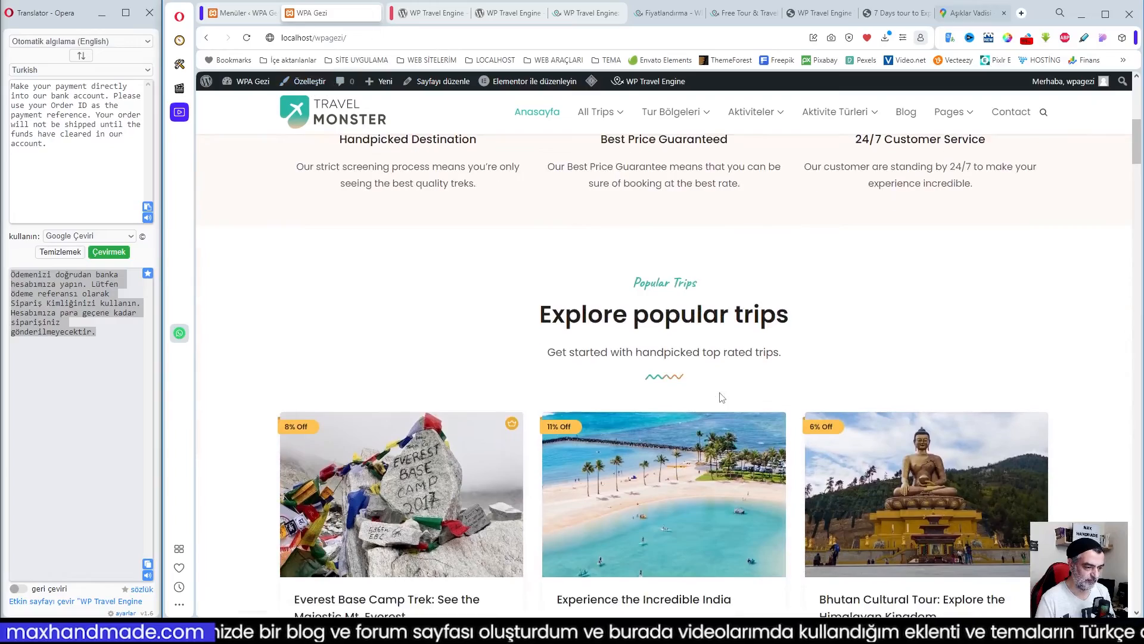
pyautogui.scroll(-2, 722, 398)
pyautogui.scroll(-6, 792, 441)
pyautogui.scroll(-13, 792, 441)
pyautogui.scroll(-4, 843, 416)
pyautogui.scroll(-5, 794, 415)
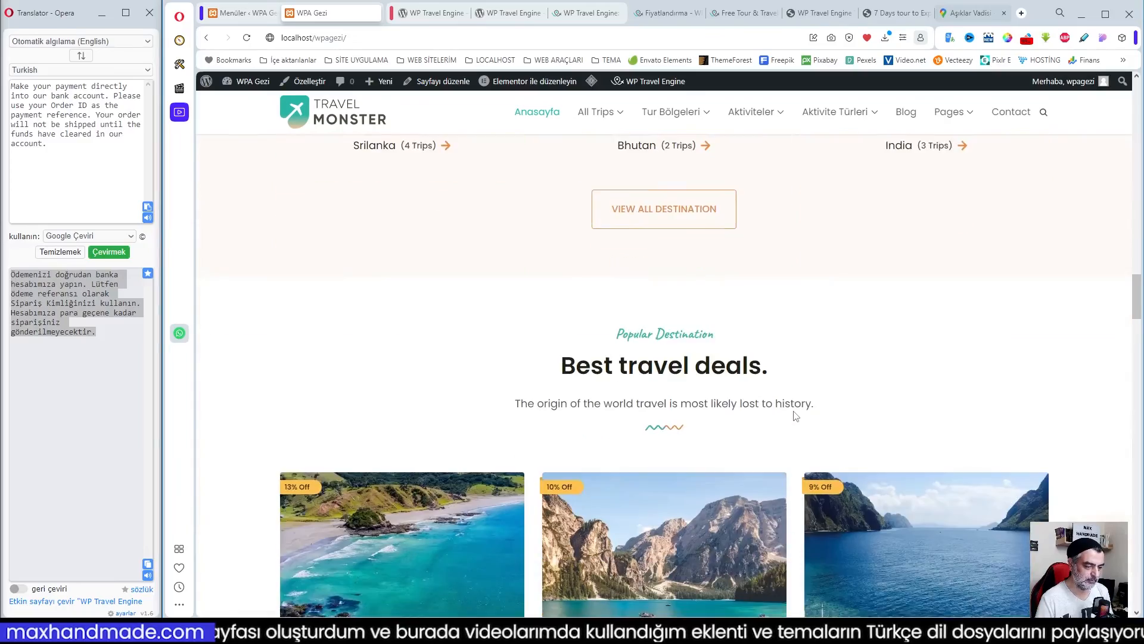
pyautogui.scroll(-3, 792, 416)
pyautogui.scroll(17, 792, 415)
pyautogui.scroll(12, 792, 415)
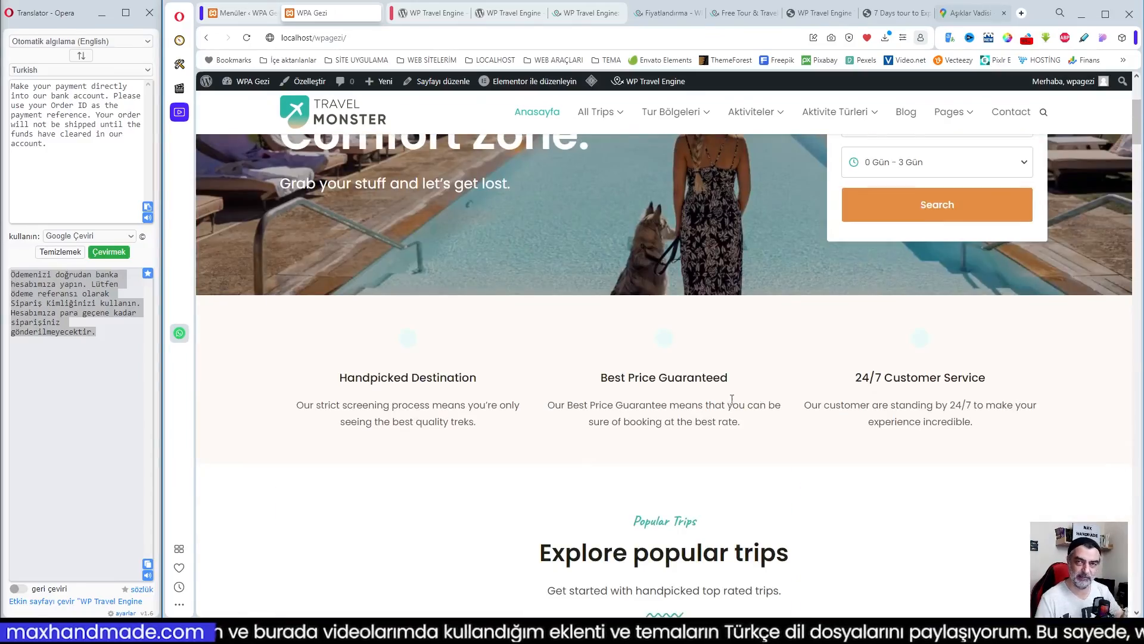
pyautogui.scroll(-3, 778, 407)
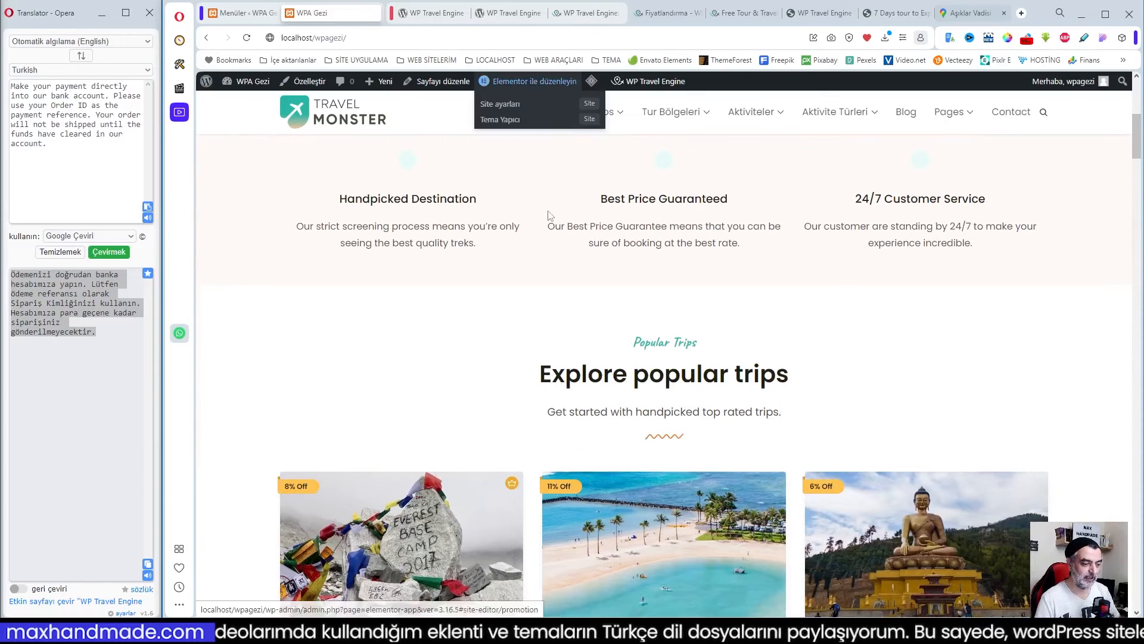
# - Open the home page in the Elementor editor and set the Trip Search widget's Aktivite filter label to "Aktivite"
pyautogui.moveTo(523, 87)
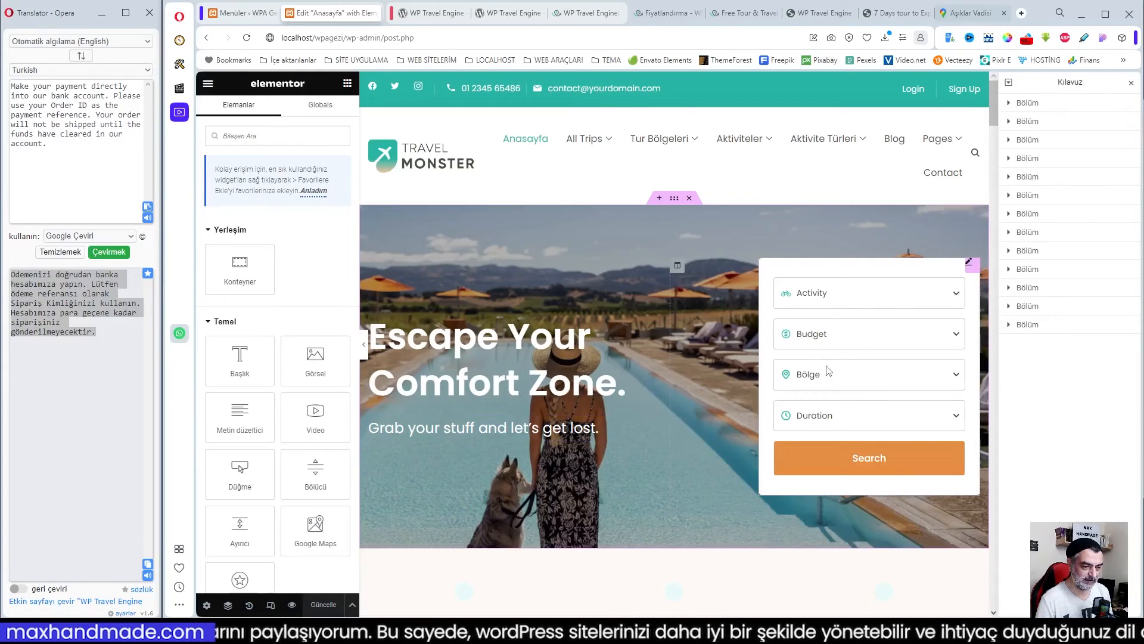
pyautogui.click(970, 263)
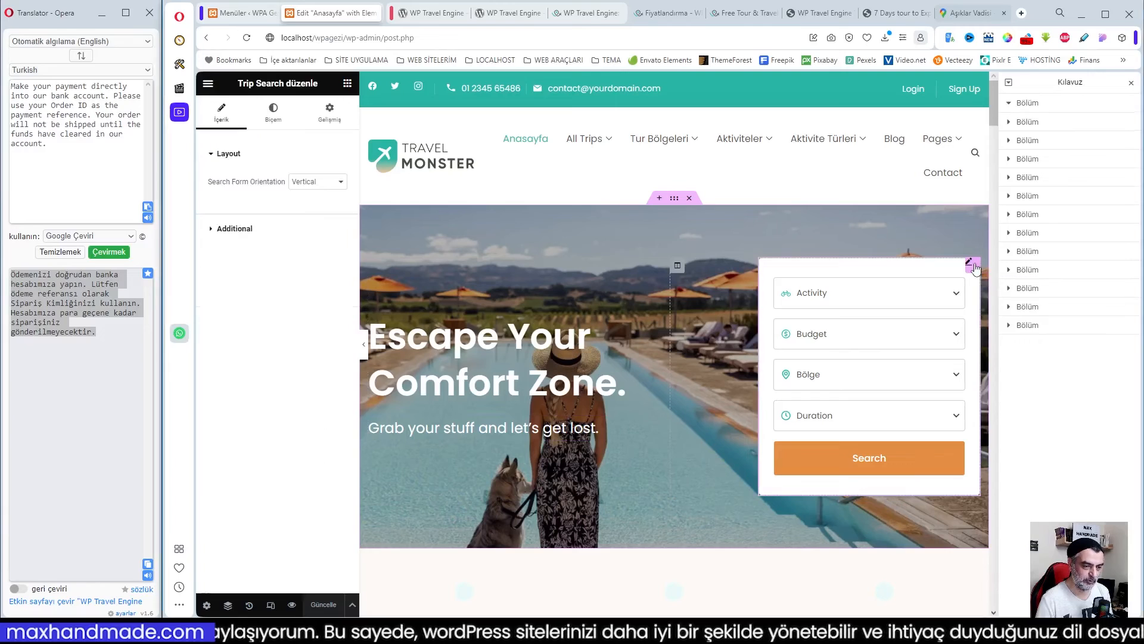
pyautogui.click(235, 228)
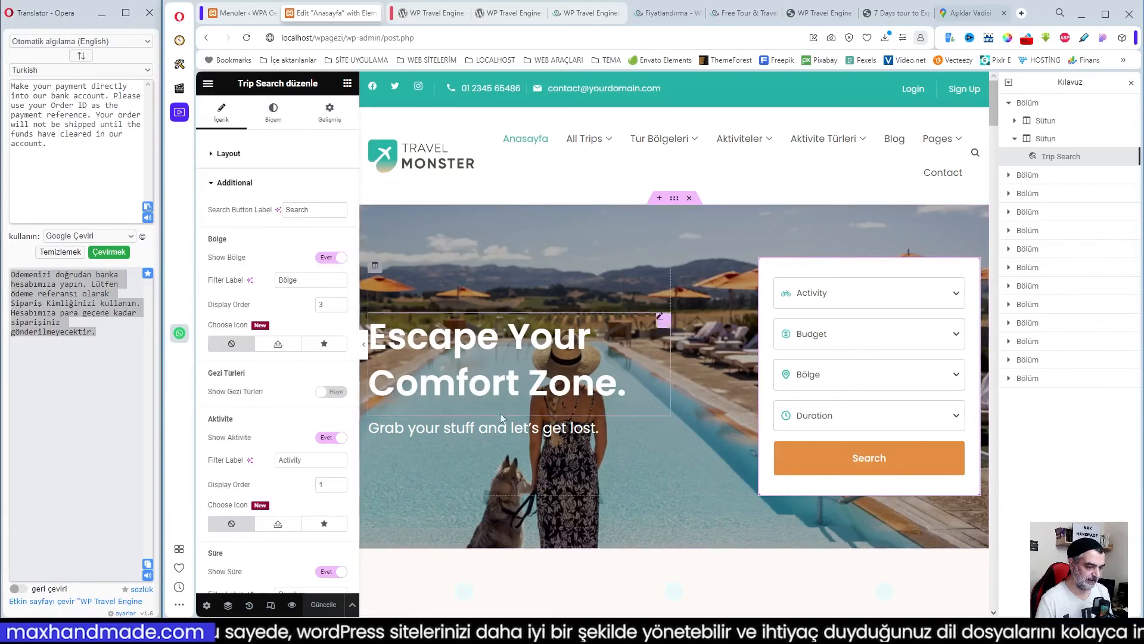
pyautogui.click(318, 461)
pyautogui.press('BackSpace')
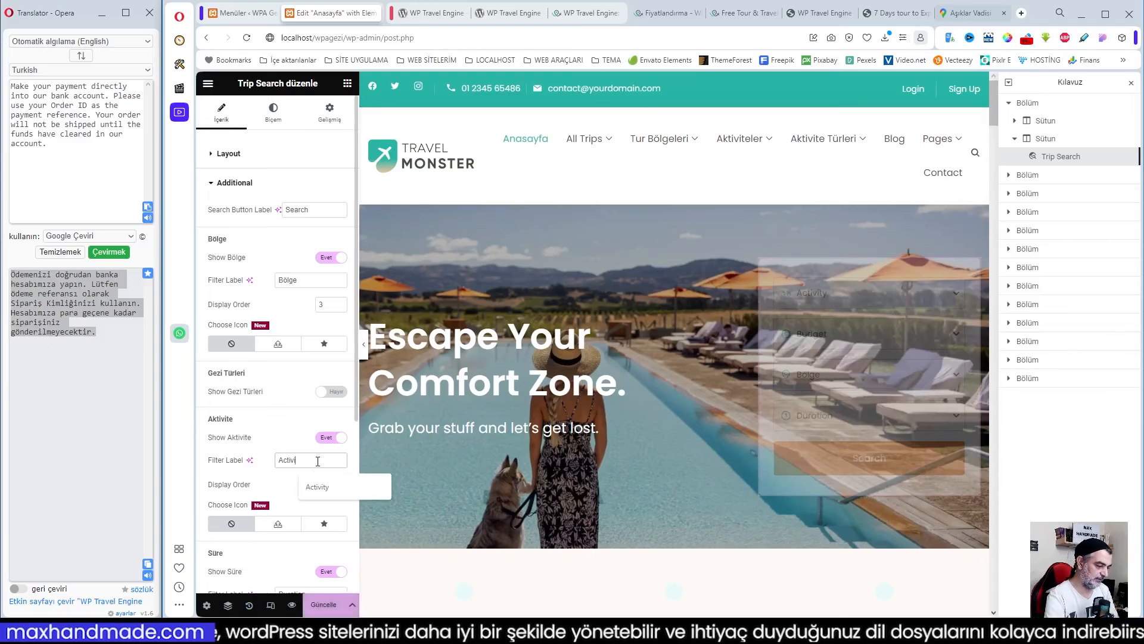
pyautogui.press('BackSpace')
pyautogui.write('ktiv')
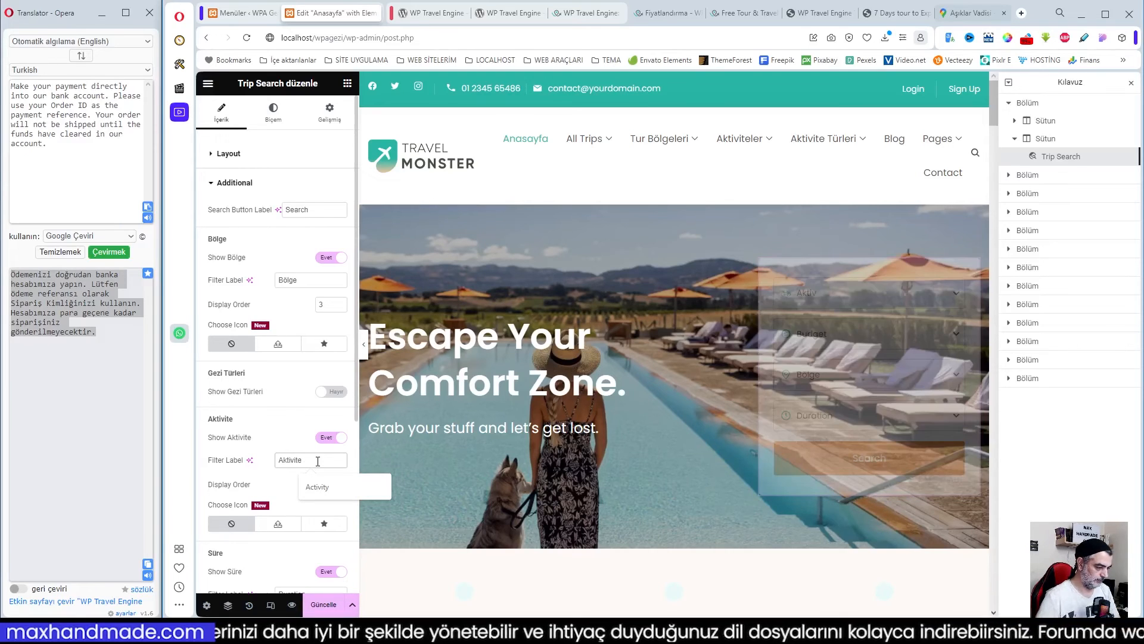
pyautogui.click(289, 411)
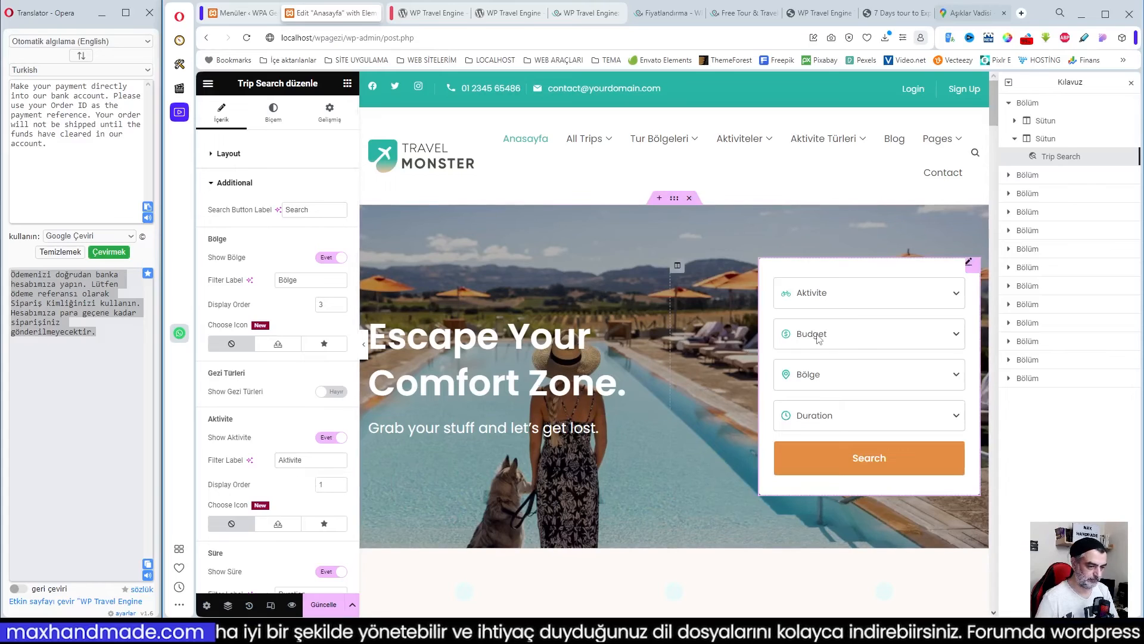
# - Set the Trip Search widget's Süre filter label to "Süre" and its Fiyat filter label to "Bütçe"
pyautogui.scroll(-3, 316, 418)
pyautogui.moveTo(325, 415); pyautogui.dragTo(254, 422)
pyautogui.write('Süre')
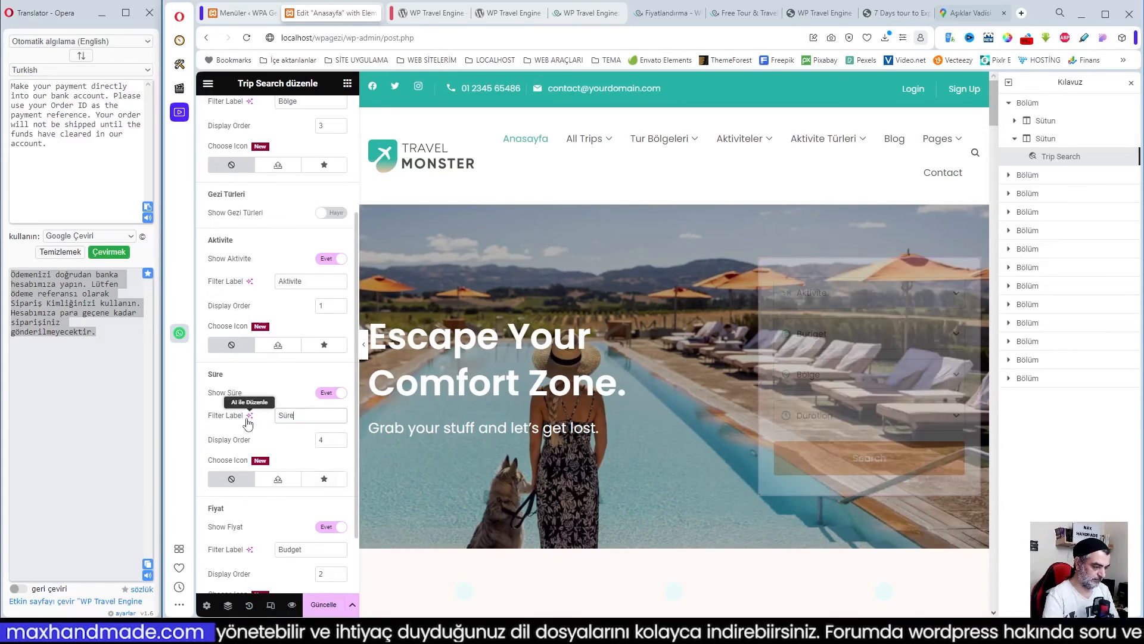
pyautogui.scroll(-1, 305, 371)
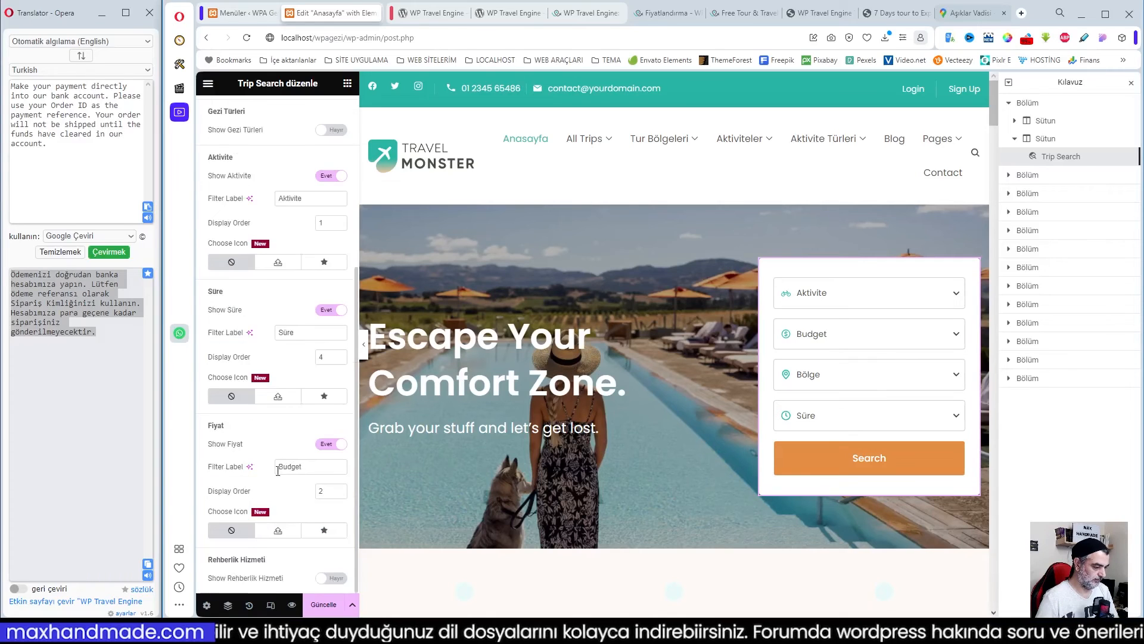
pyautogui.moveTo(305, 464); pyautogui.dragTo(266, 472)
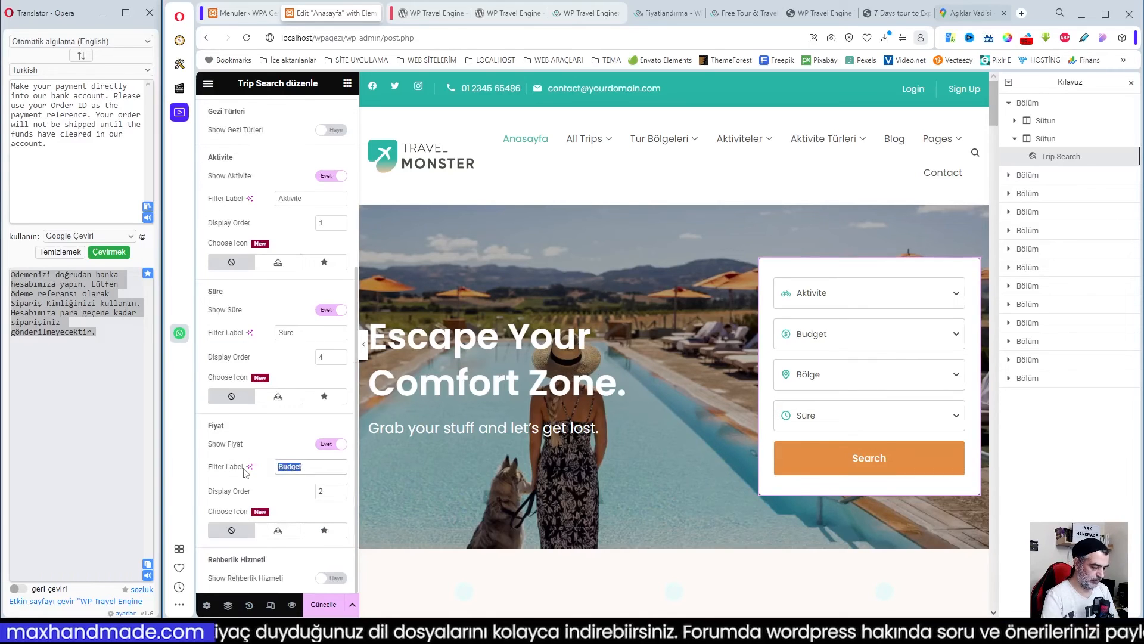
pyautogui.write('Büt')
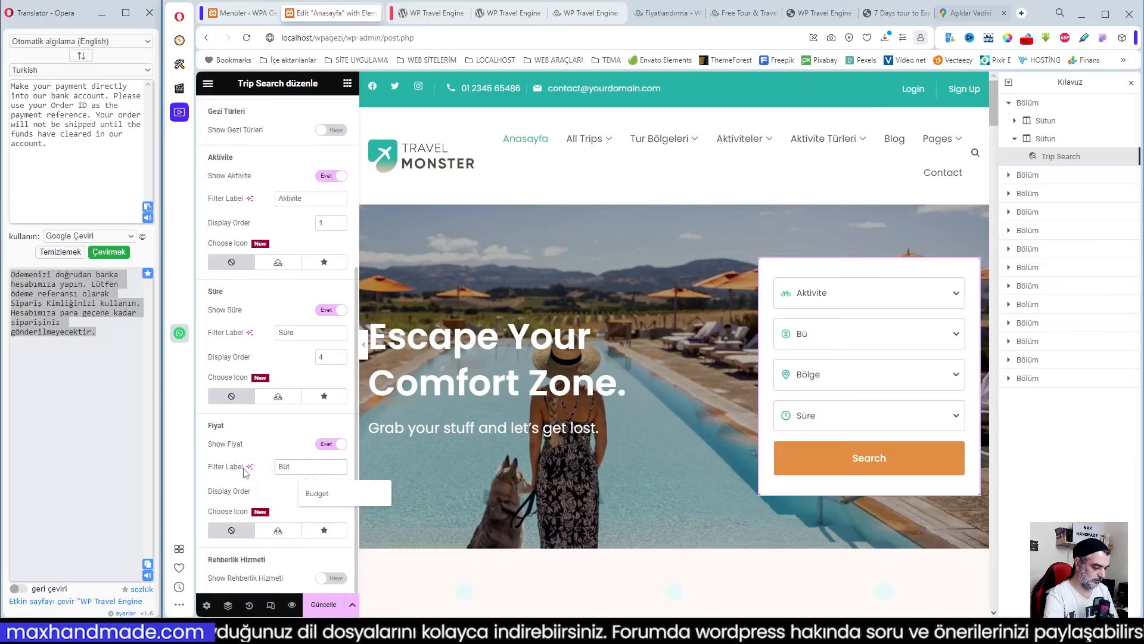
pyautogui.write('çe')
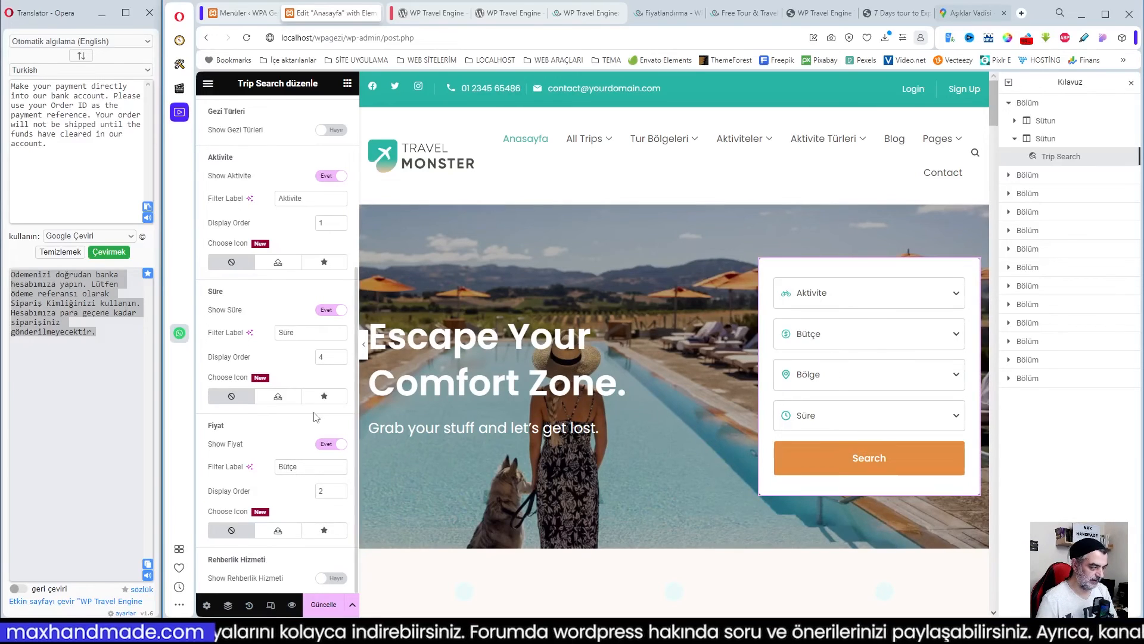
# - Set the Trip Search widget's search button label to "Ara" and collapse the Additional settings
pyautogui.scroll(5, 296, 522)
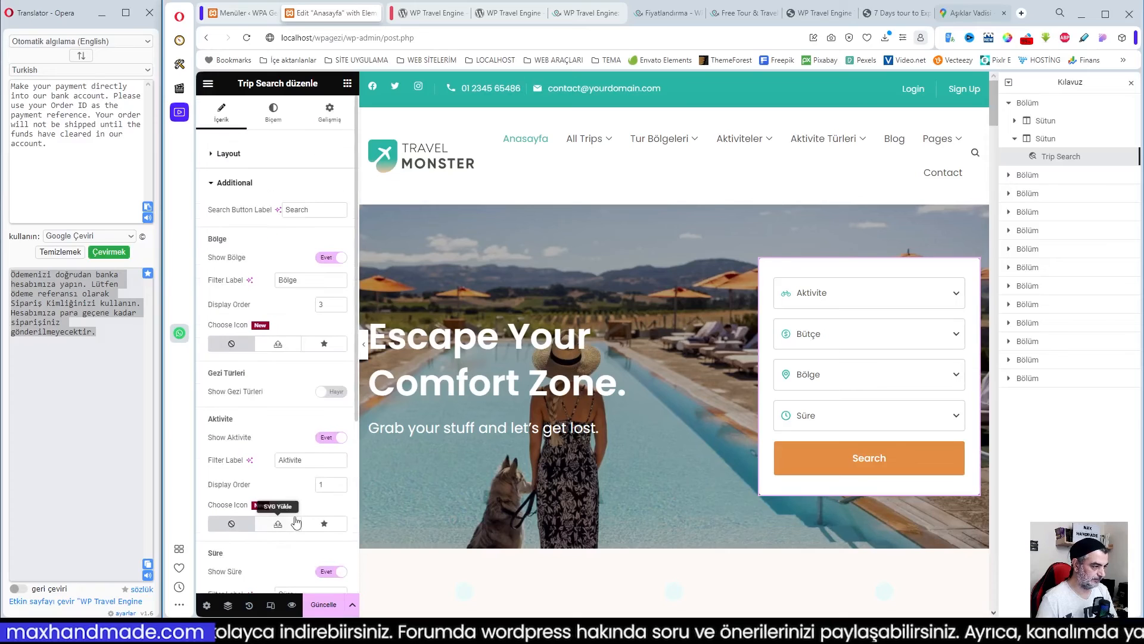
pyautogui.moveTo(316, 215); pyautogui.dragTo(259, 221)
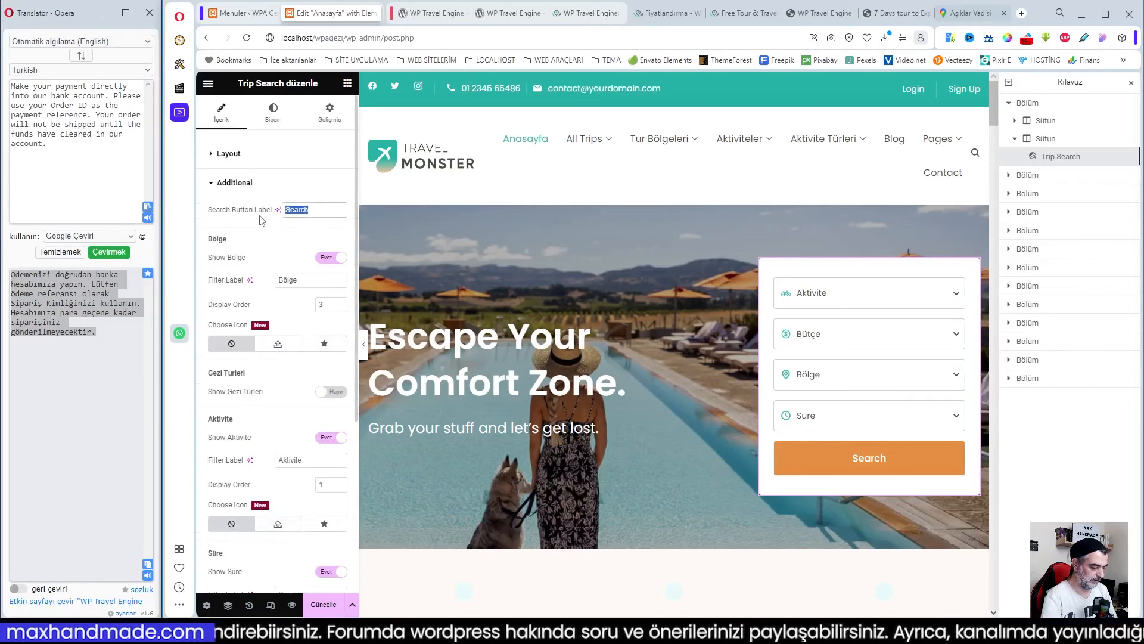
pyautogui.write('Ara')
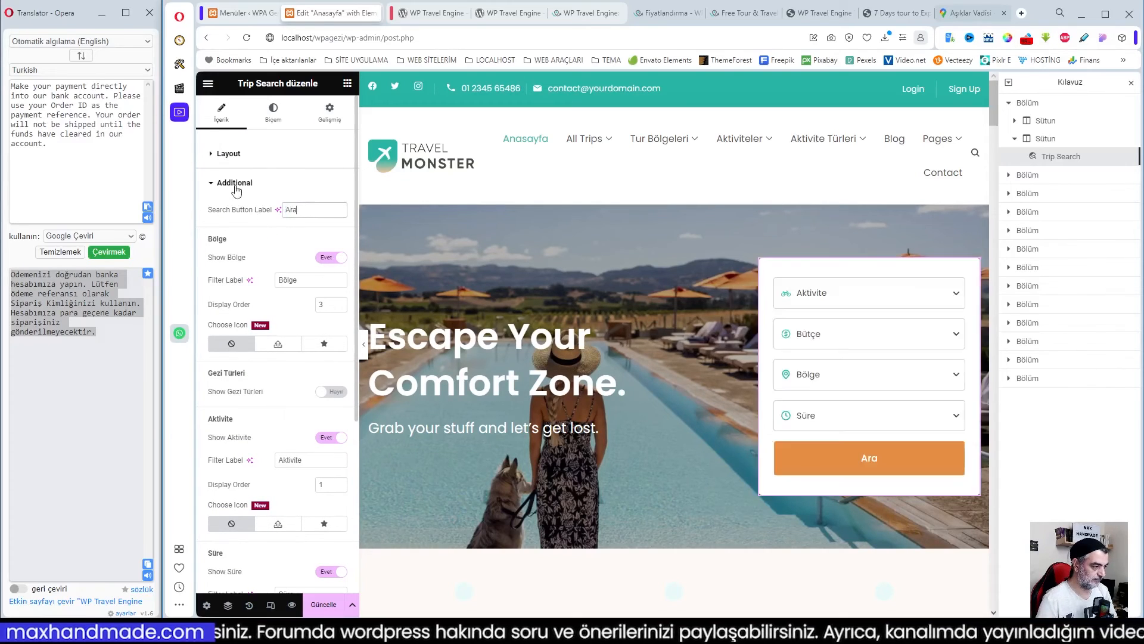
pyautogui.click(232, 182)
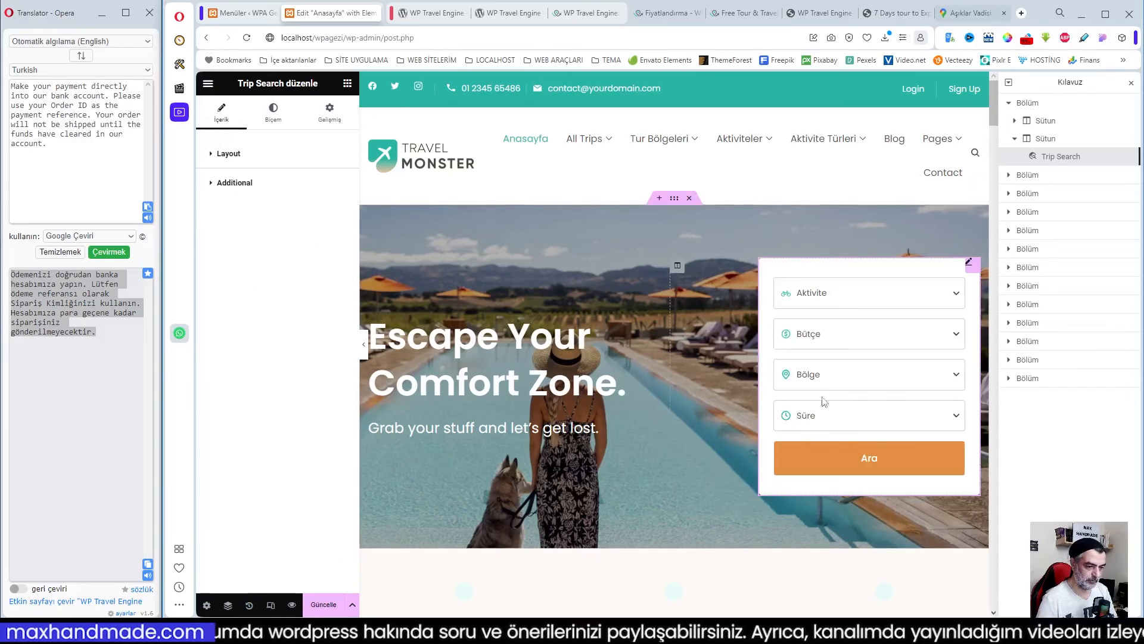
# - Examine the content settings of the hero heading "Escape Your Comfort Zone." and the text below it
pyautogui.scroll(-3, 700, 395)
pyautogui.scroll(1, 698, 397)
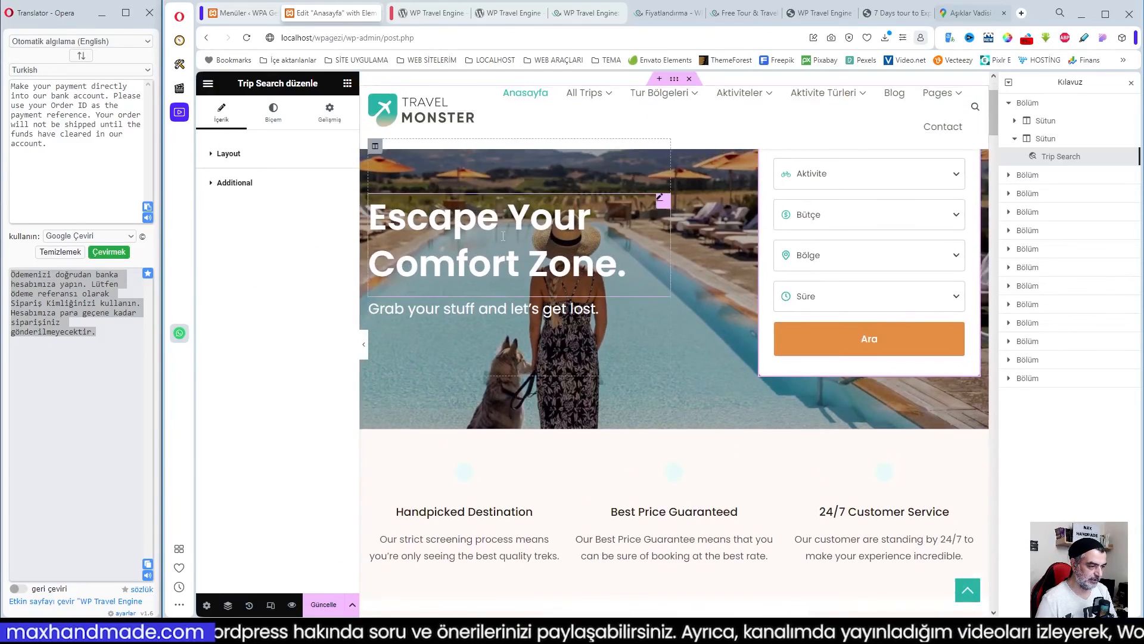
pyautogui.click(500, 257)
pyautogui.click(495, 307)
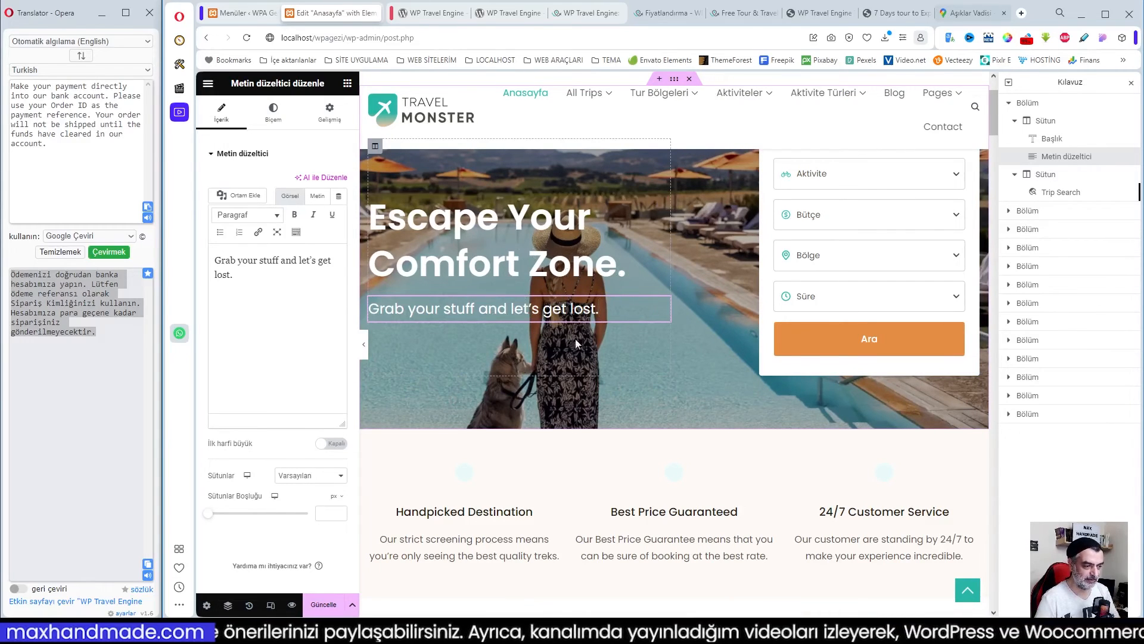
pyautogui.click(578, 251)
pyautogui.click(490, 309)
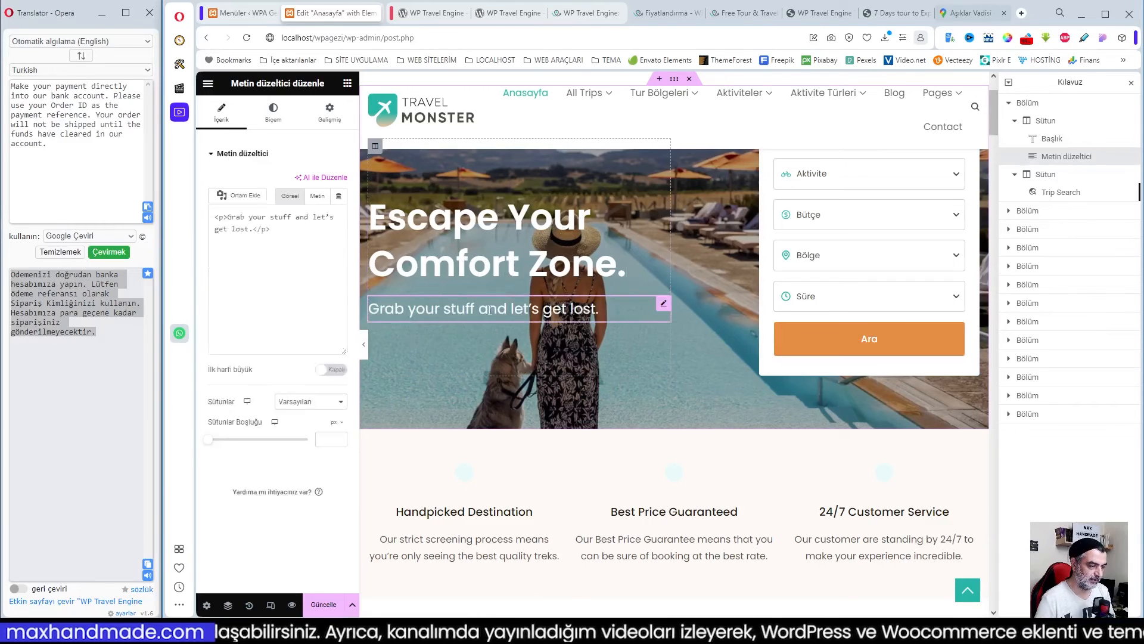
# - Open the Query settings of the Trips widget in the "Explore popular trips" section
pyautogui.scroll(-5, 664, 465)
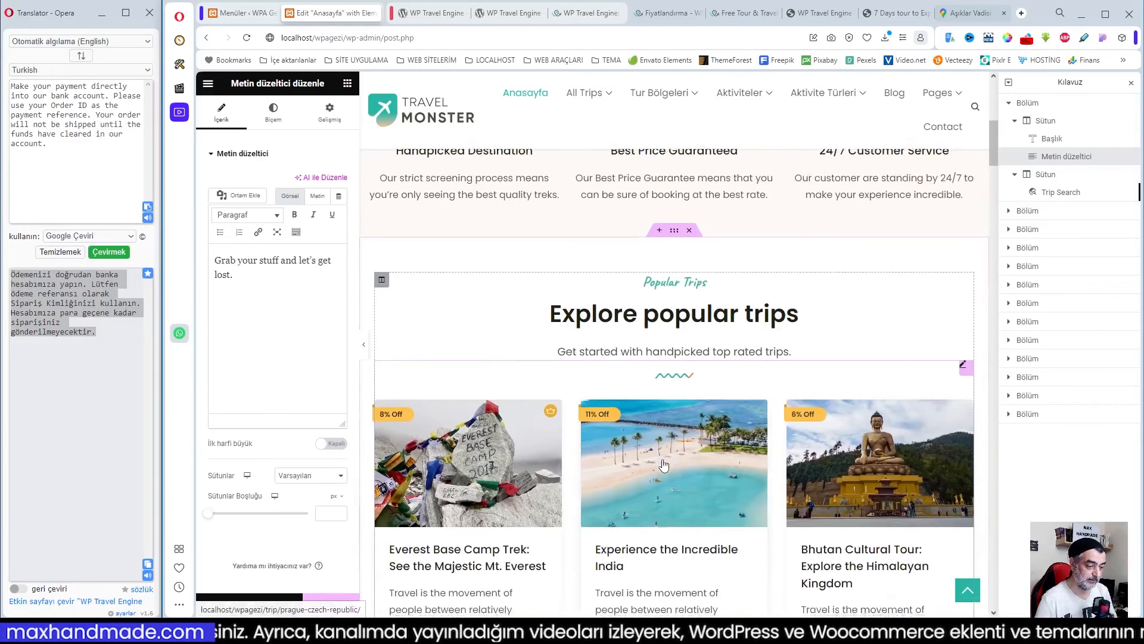
pyautogui.scroll(-2, 664, 465)
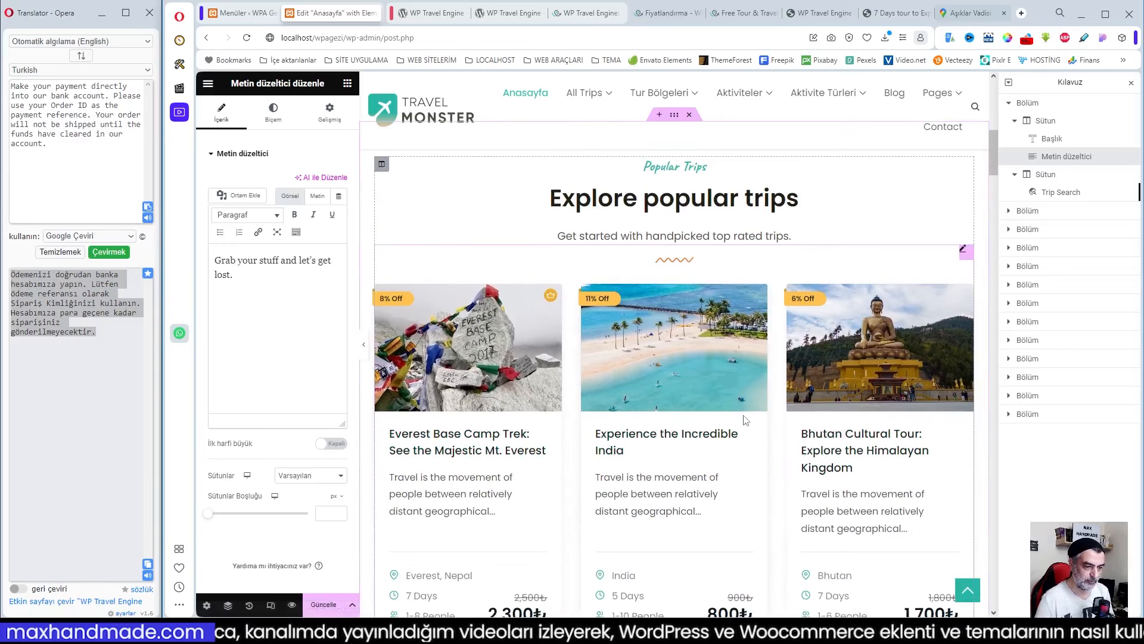
pyautogui.scroll(-1, 727, 435)
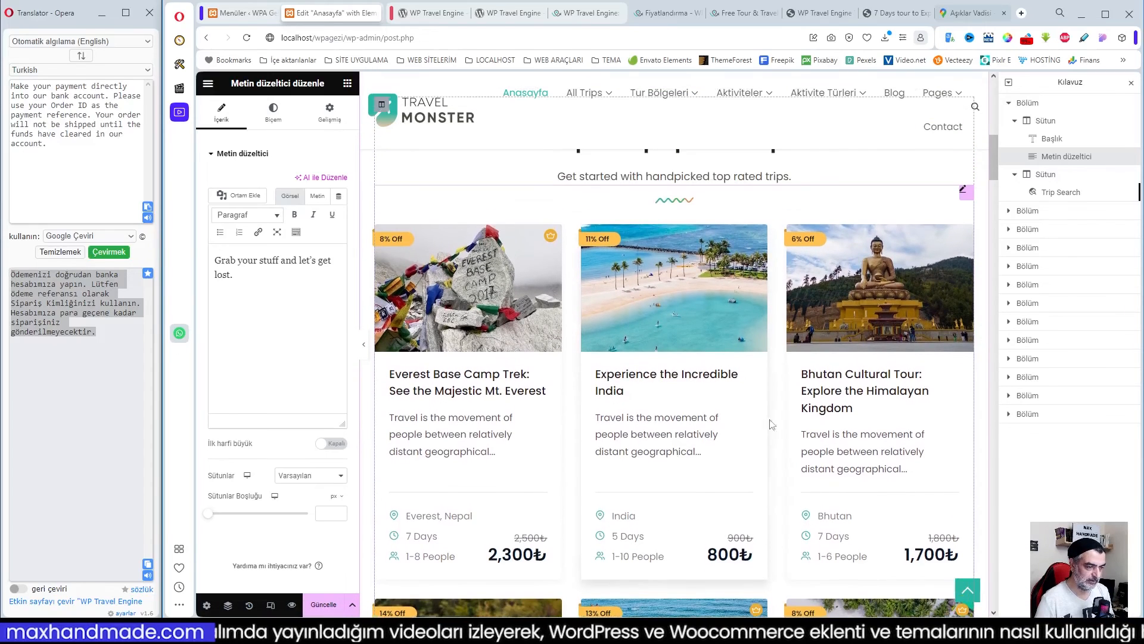
pyautogui.click(966, 195)
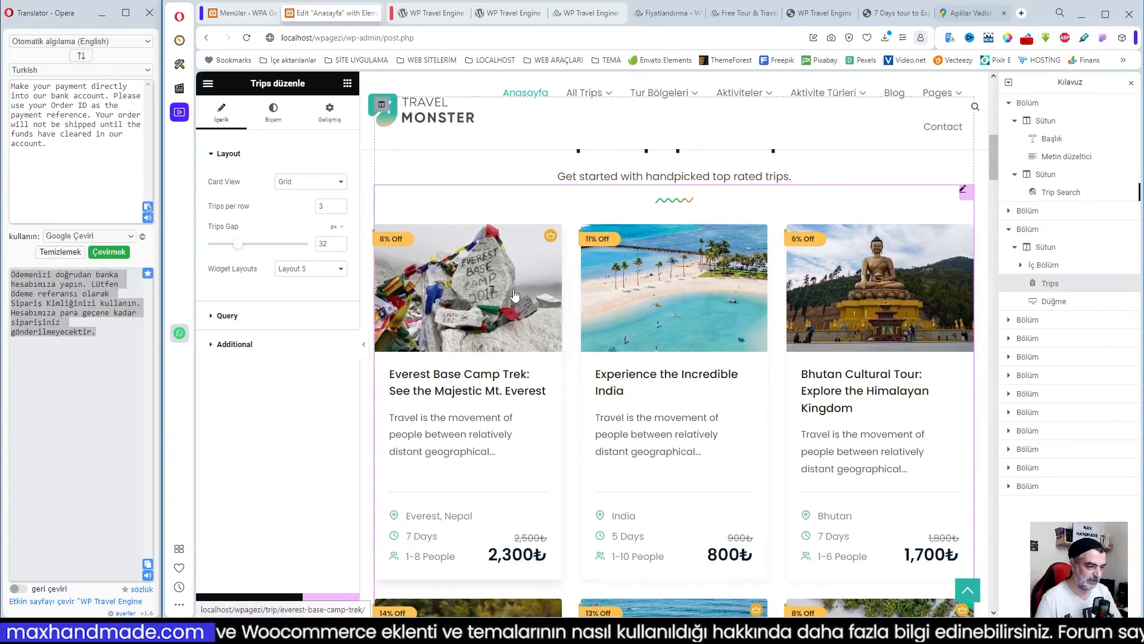
pyautogui.scroll(-2, 718, 343)
pyautogui.scroll(2, 718, 344)
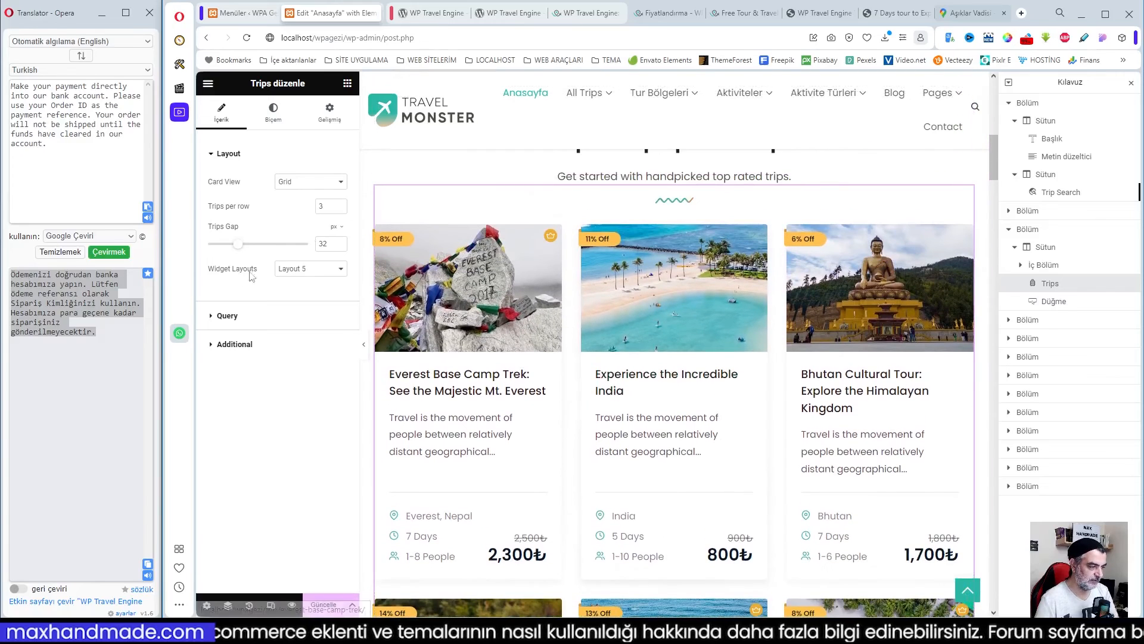
pyautogui.click(227, 316)
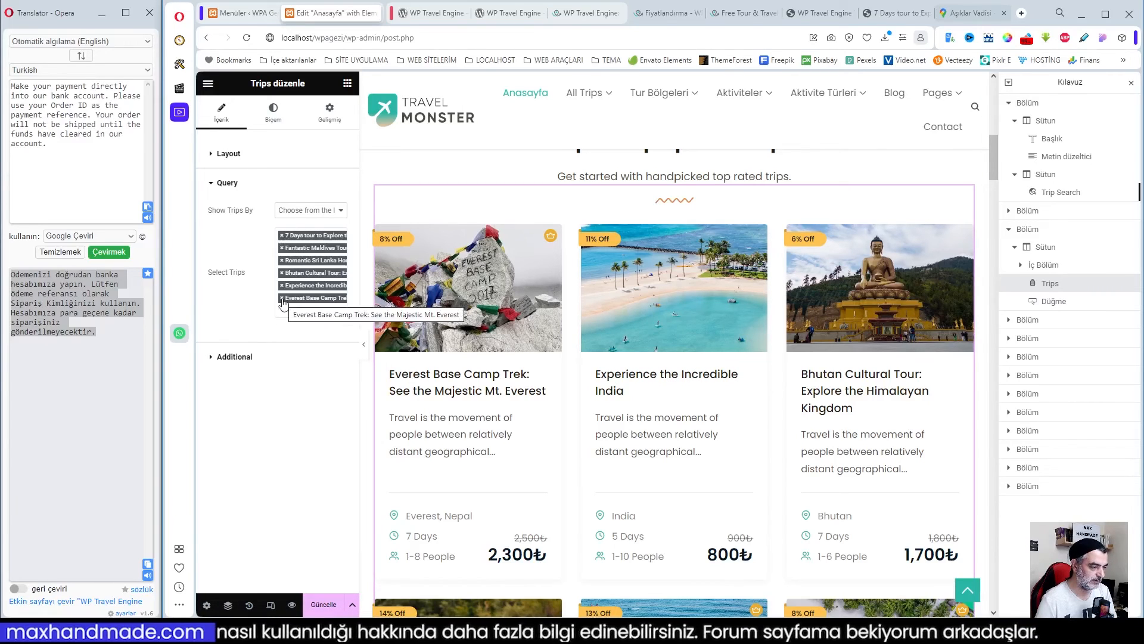
# - Add "Kapadokya Turu 2 Gece Konaklamalı İstanbul İzmit Çıkışlı" to the Trips widget's selected trips and check the trip grid
pyautogui.click(280, 239)
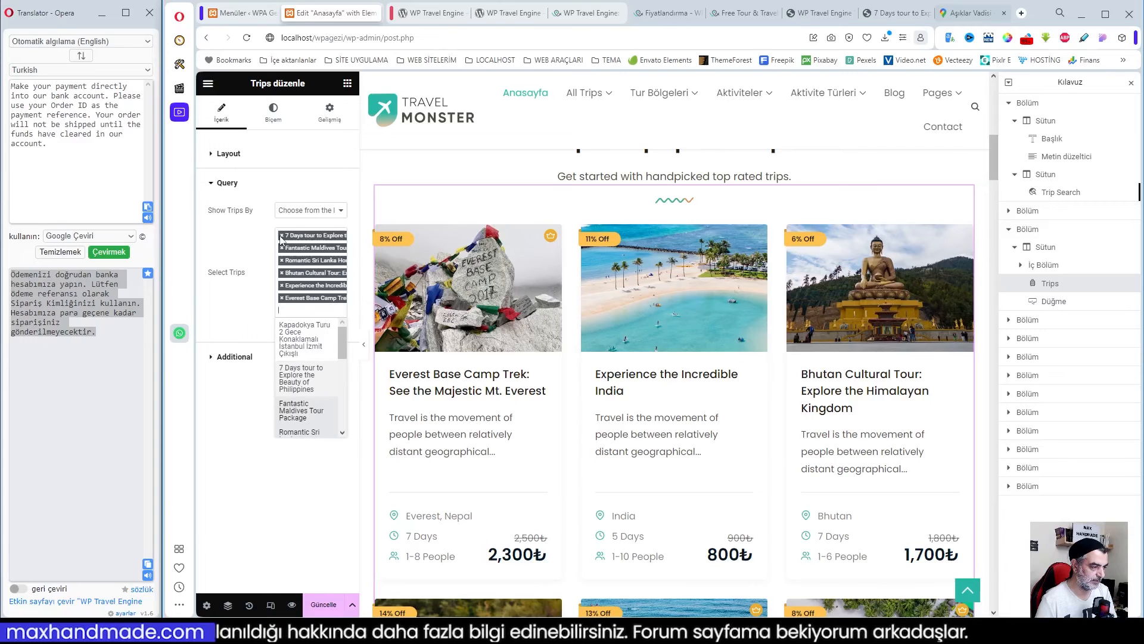
pyautogui.click(302, 341)
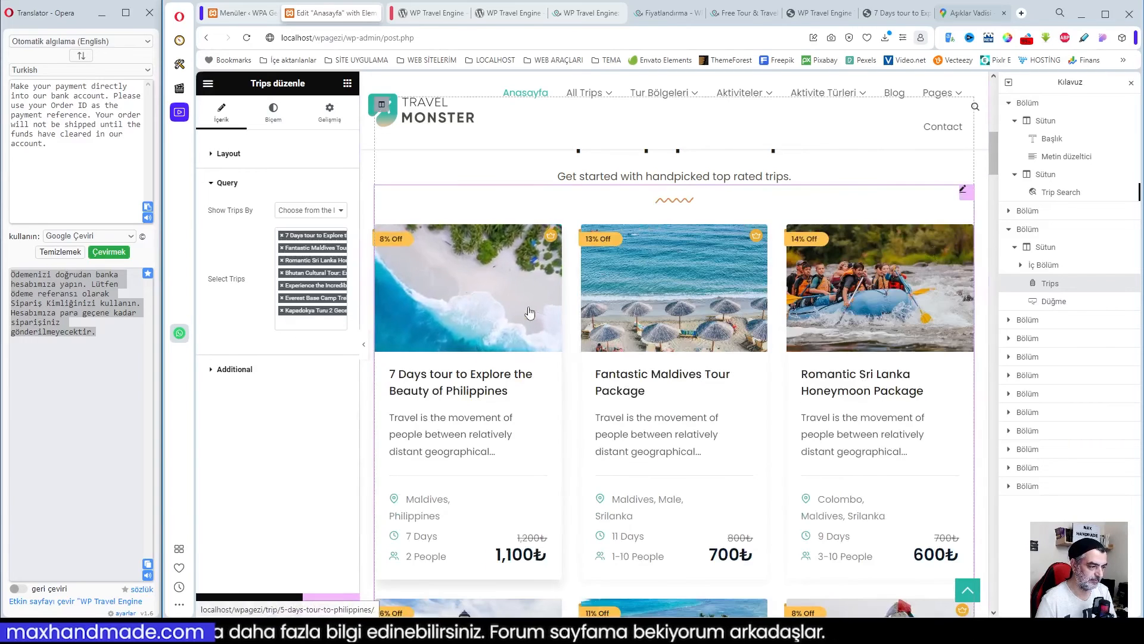
pyautogui.scroll(-4, 754, 463)
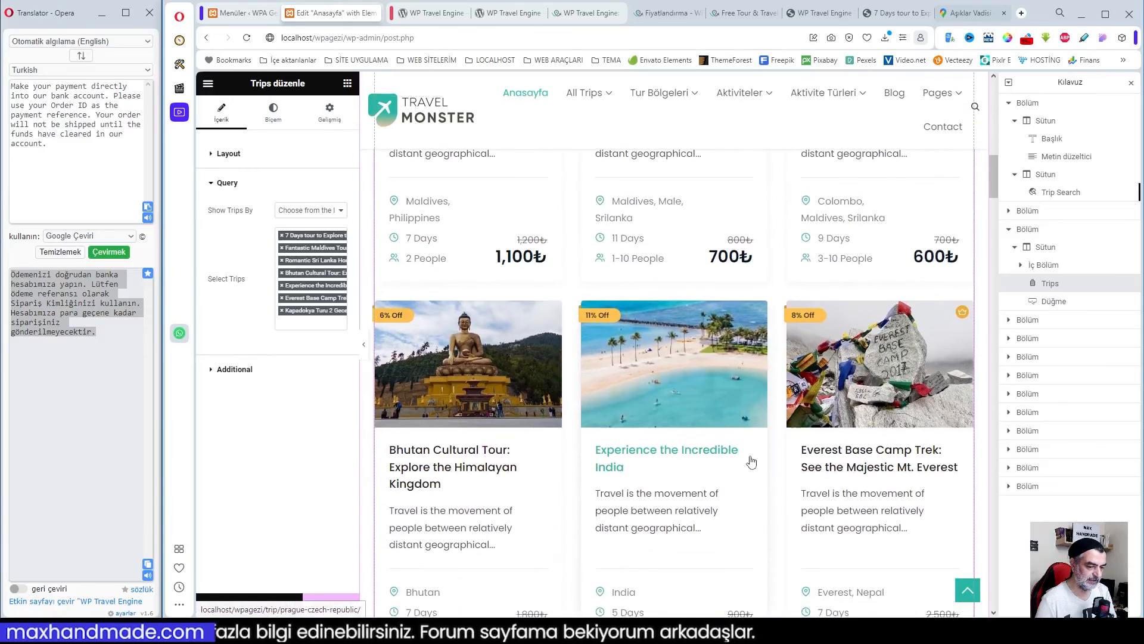
pyautogui.scroll(-4, 751, 461)
pyautogui.scroll(2, 751, 462)
pyautogui.scroll(-4, 751, 462)
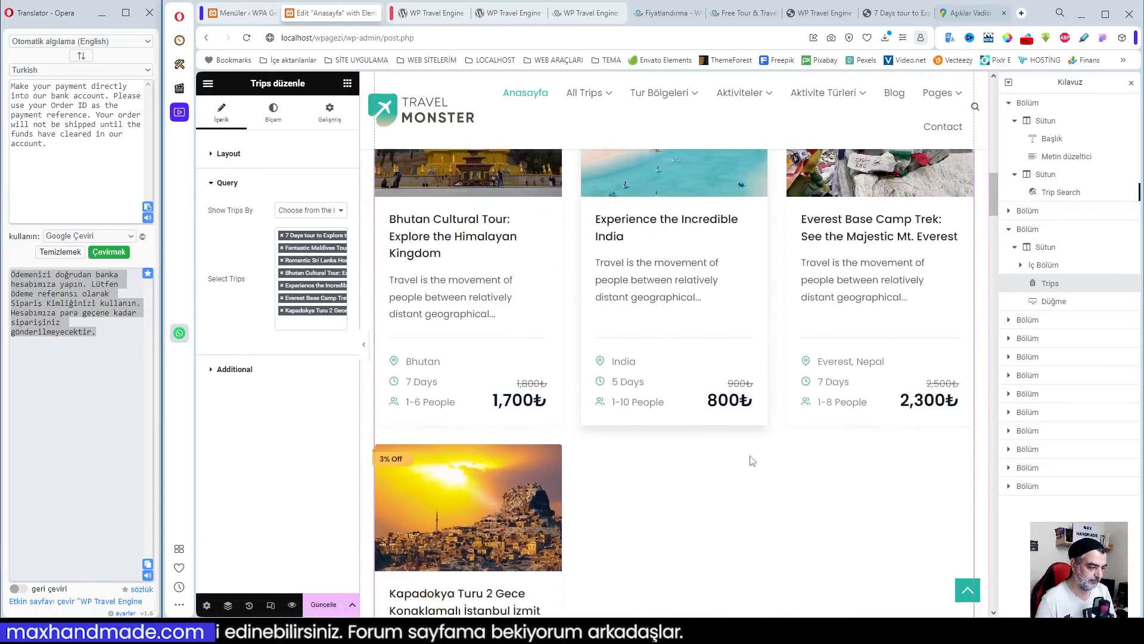
# - Remove "7 Days tour to Explore the Beauty of Philippines" from the Trips widget's selected trips and check the trip grid
pyautogui.scroll(9, 489, 454)
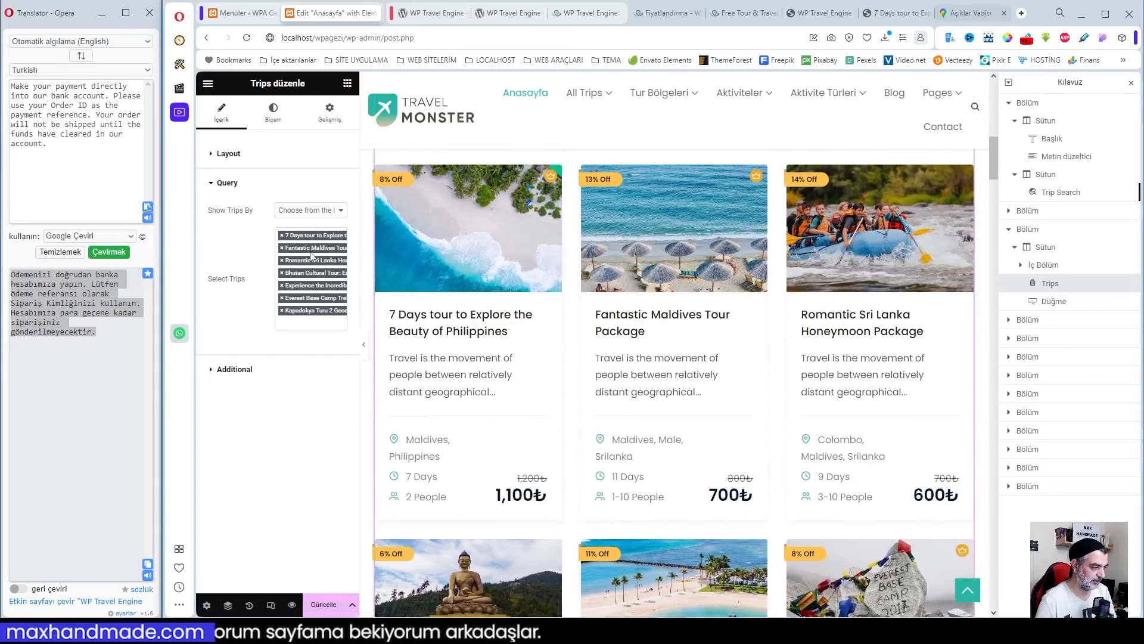
pyautogui.click(282, 236)
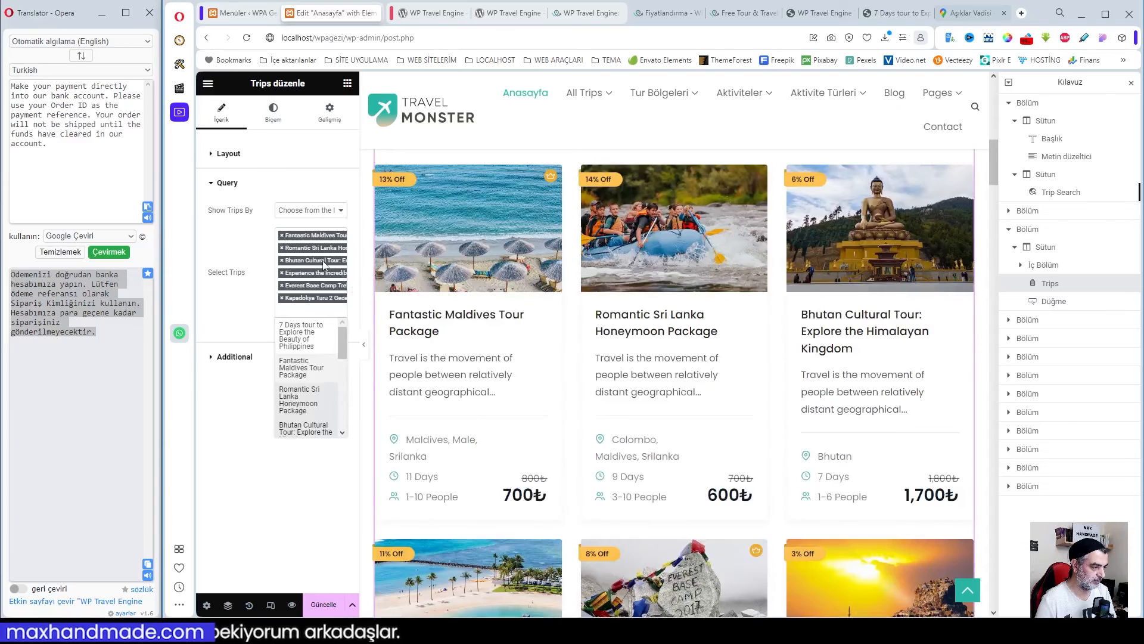
pyautogui.click(248, 285)
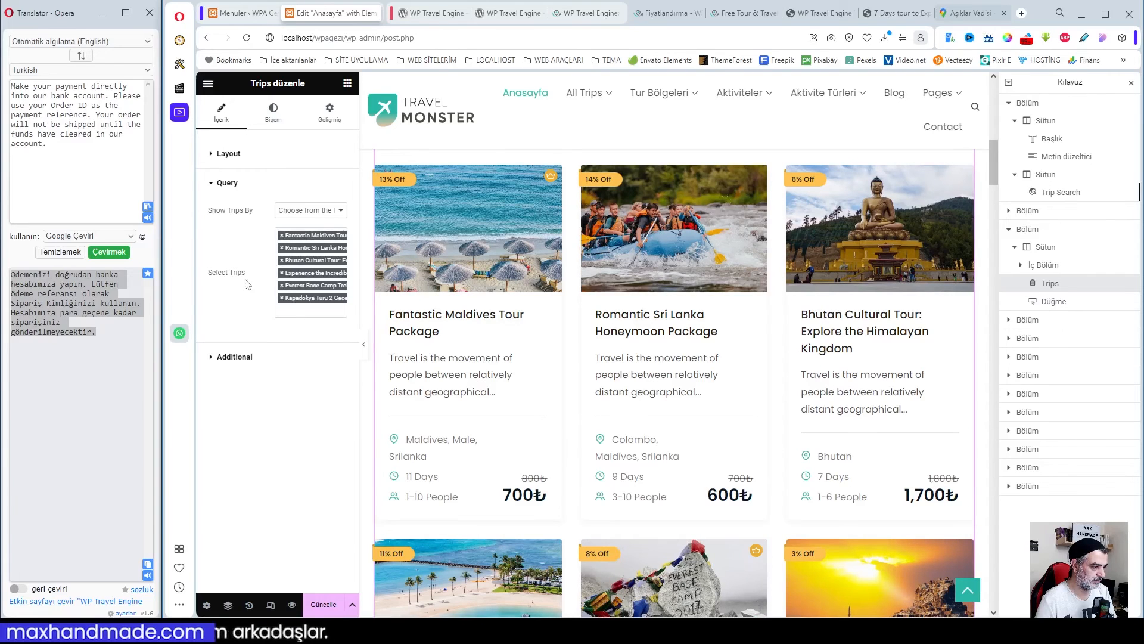
pyautogui.scroll(-4, 618, 365)
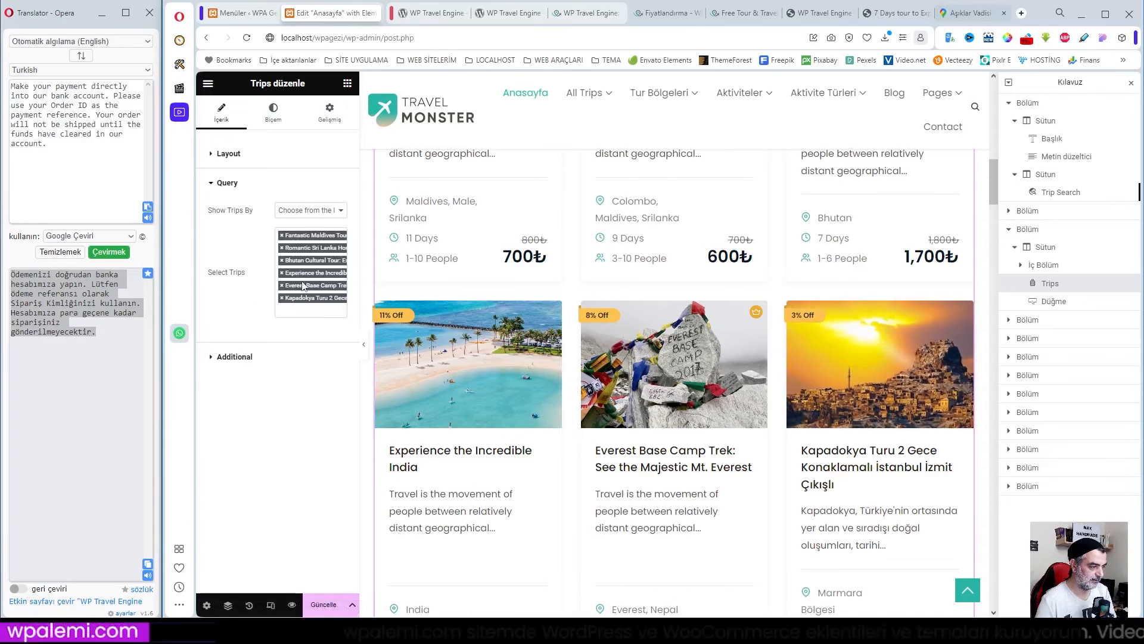
pyautogui.click(304, 248)
pyautogui.click(257, 296)
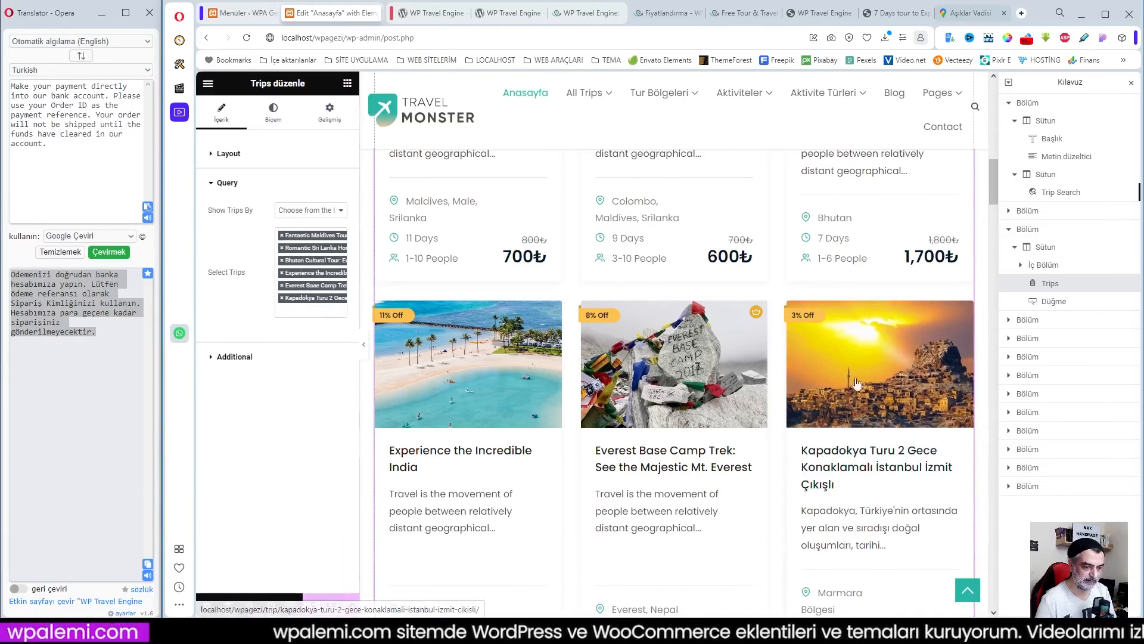
pyautogui.scroll(-1, 913, 399)
pyautogui.scroll(-3, 801, 367)
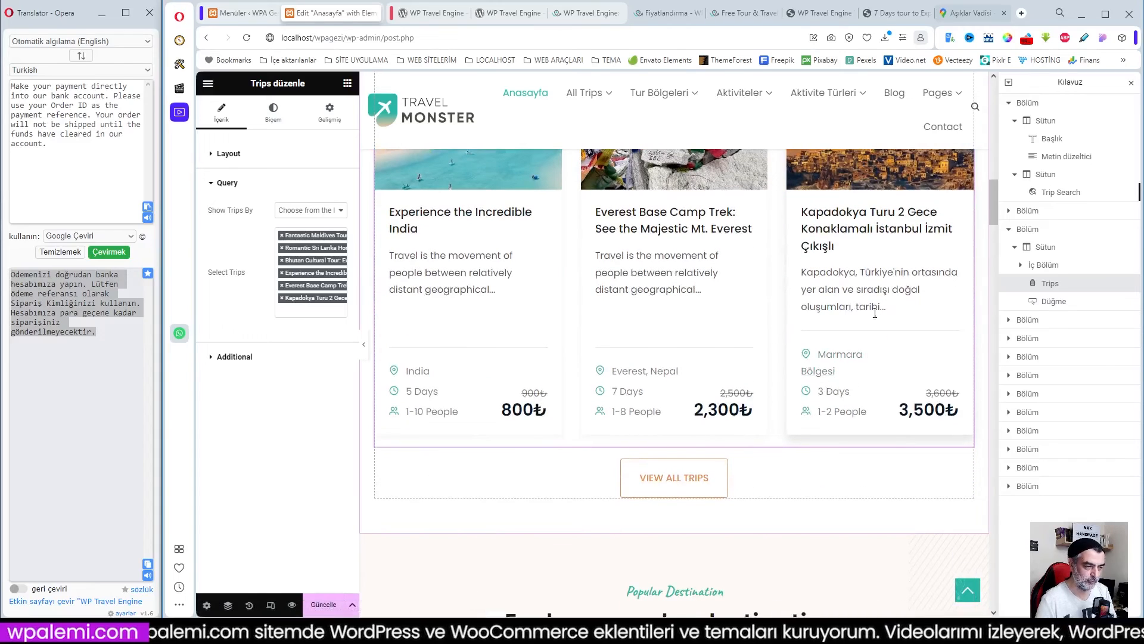
# - Examine the Trips widget's Additional settings and compare them with the elements displayed on the trip cards
pyautogui.click(235, 356)
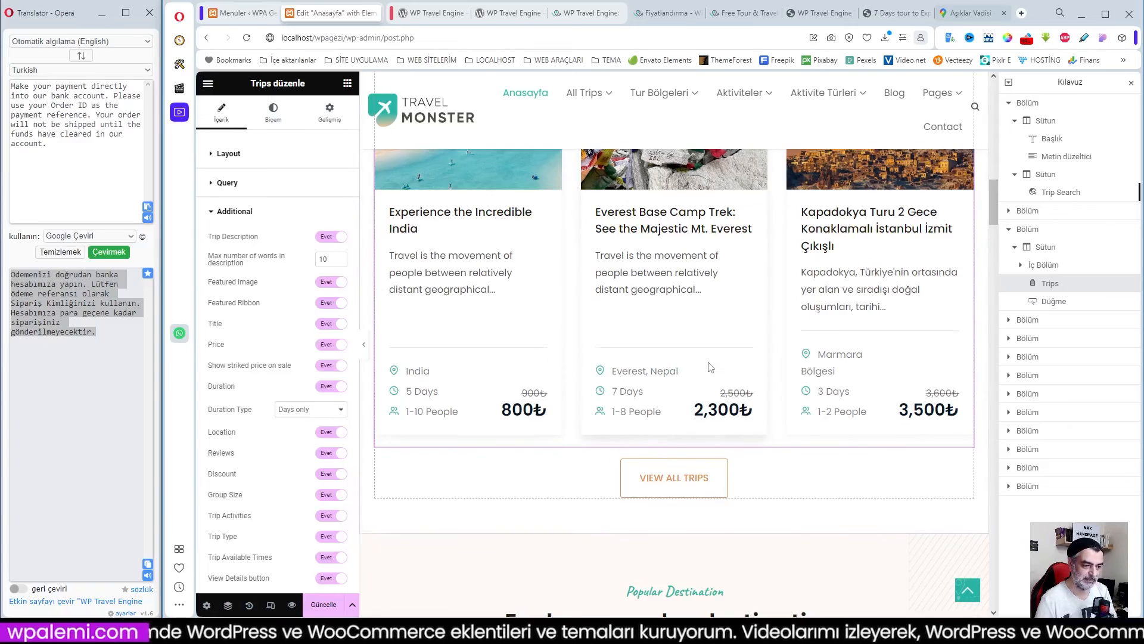
pyautogui.scroll(5, 709, 369)
pyautogui.scroll(-3, 515, 368)
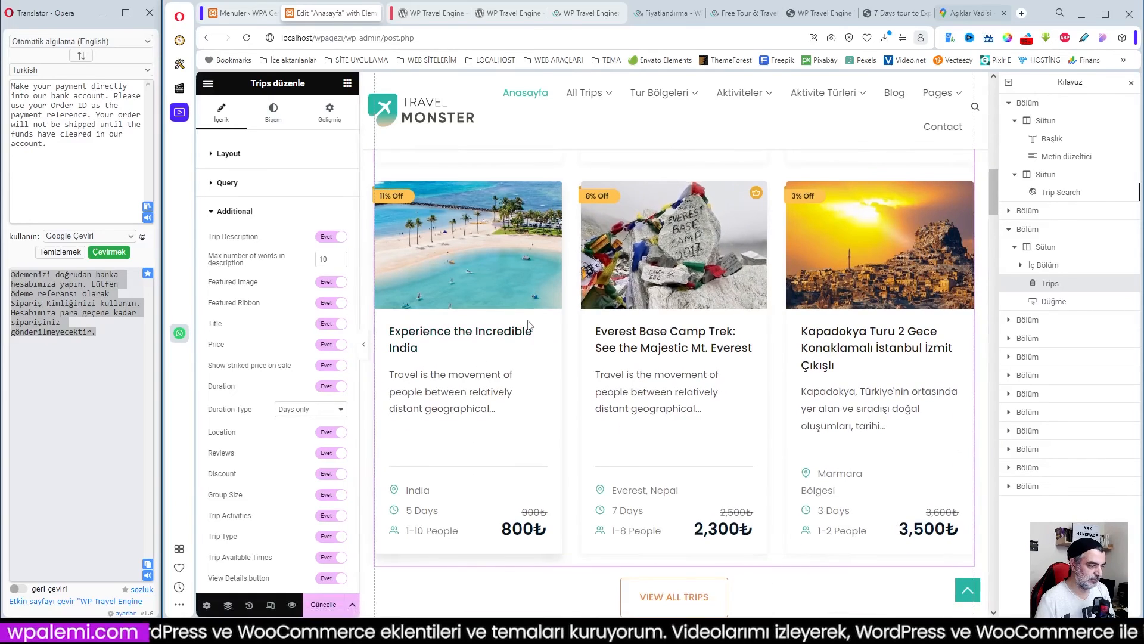
pyautogui.scroll(-3, 514, 369)
pyautogui.scroll(-1, 268, 401)
pyautogui.scroll(1, 284, 402)
pyautogui.scroll(-1, 285, 402)
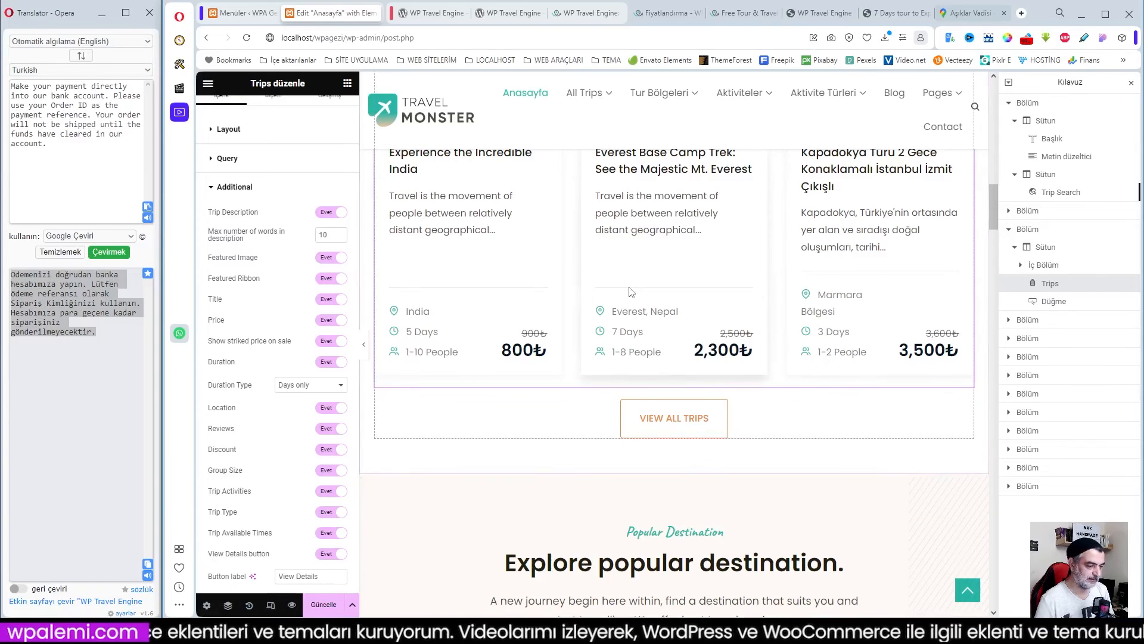
pyautogui.scroll(1, 658, 371)
pyautogui.scroll(4, 385, 427)
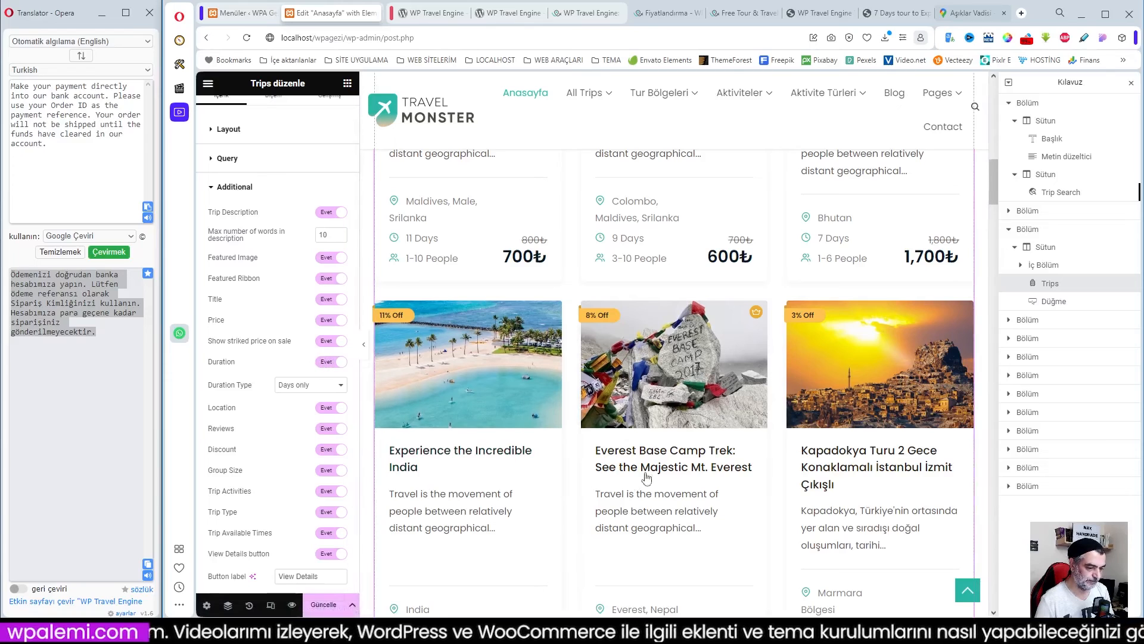
pyautogui.scroll(-2, 655, 468)
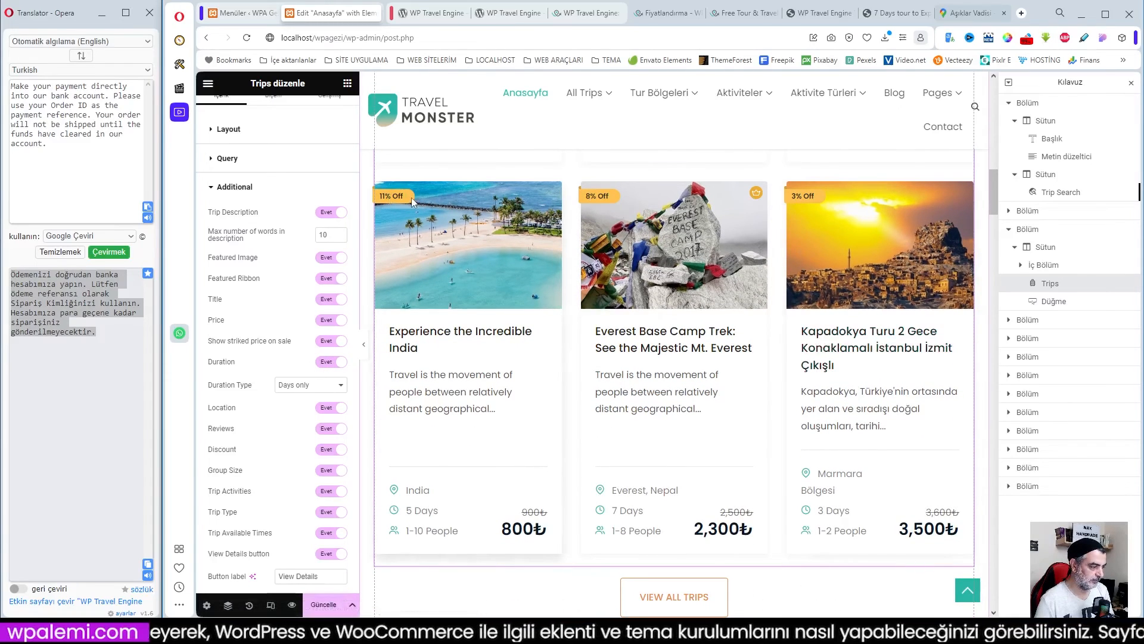
# - Switch the Trips widget's Featured Ribbon and Discount options off and back on to check their effect on the cards
pyautogui.click(325, 279)
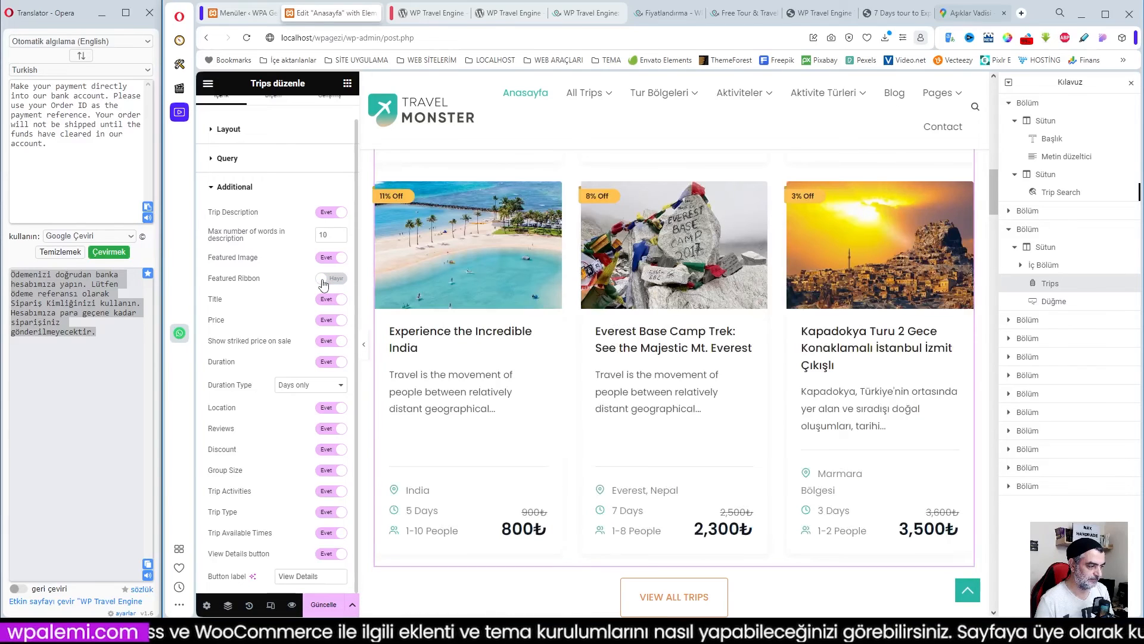
pyautogui.scroll(5, 381, 417)
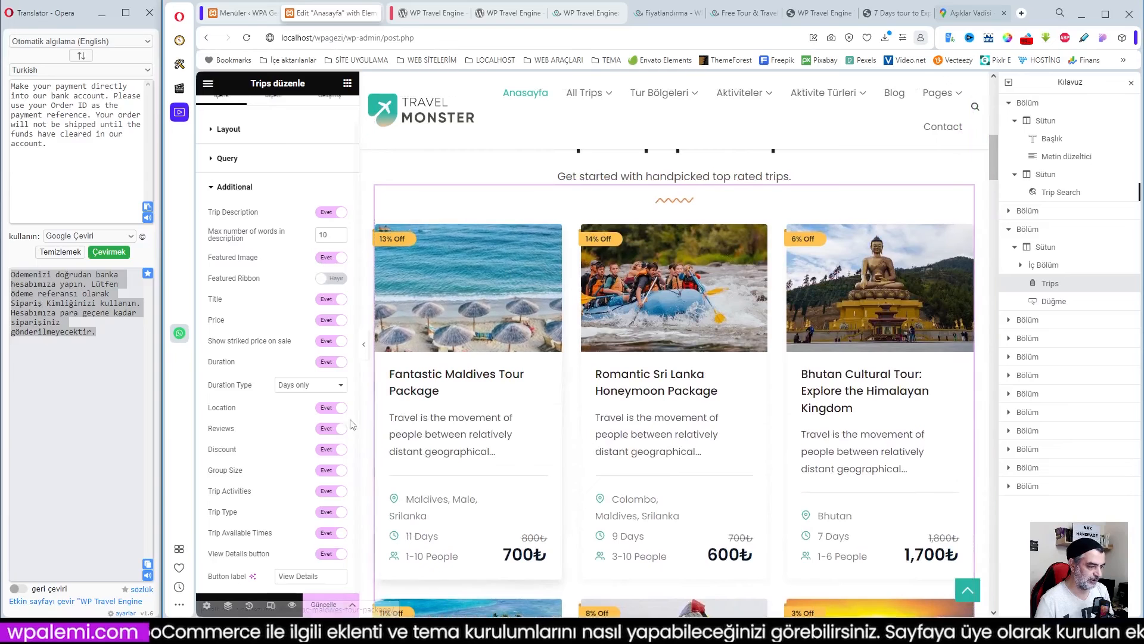
pyautogui.click(337, 280)
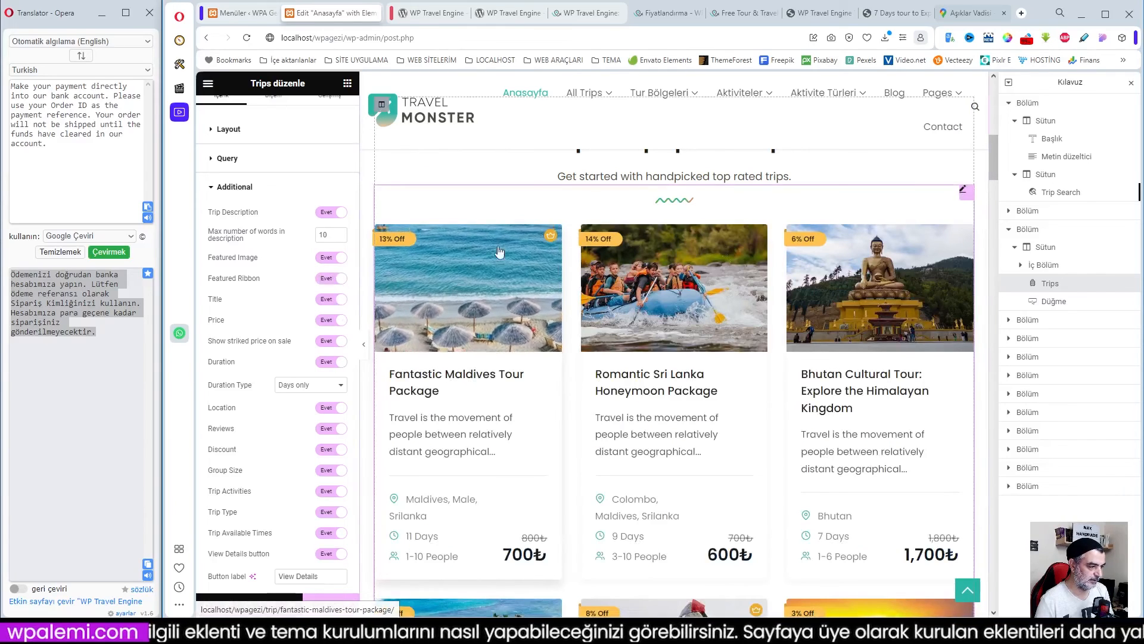
pyautogui.click(322, 279)
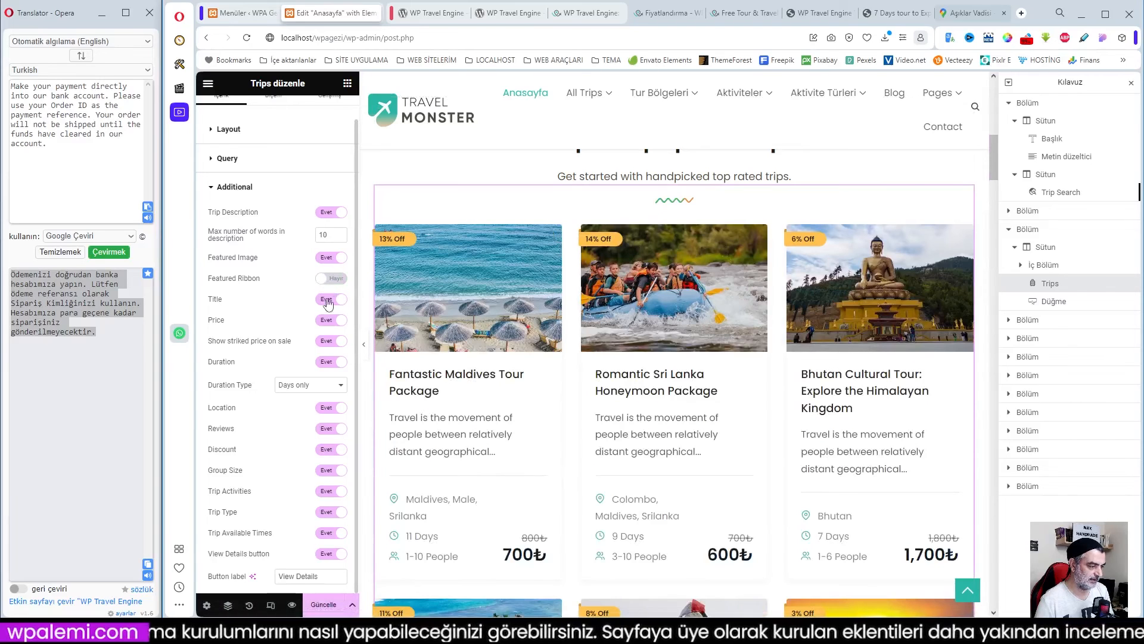
pyautogui.click(323, 451)
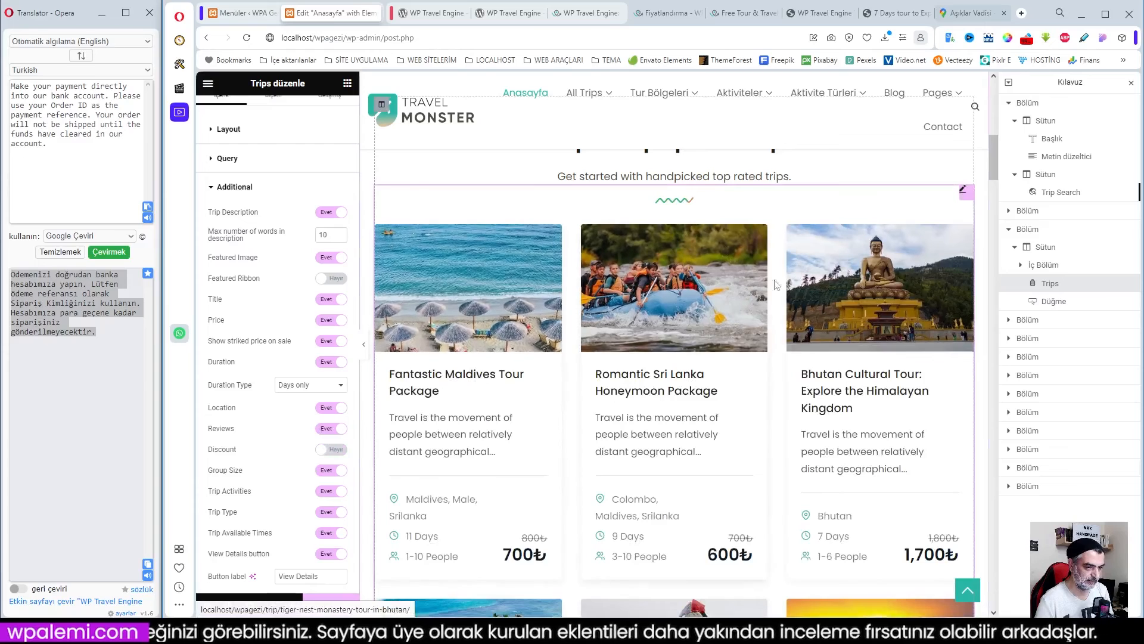
pyautogui.click(341, 449)
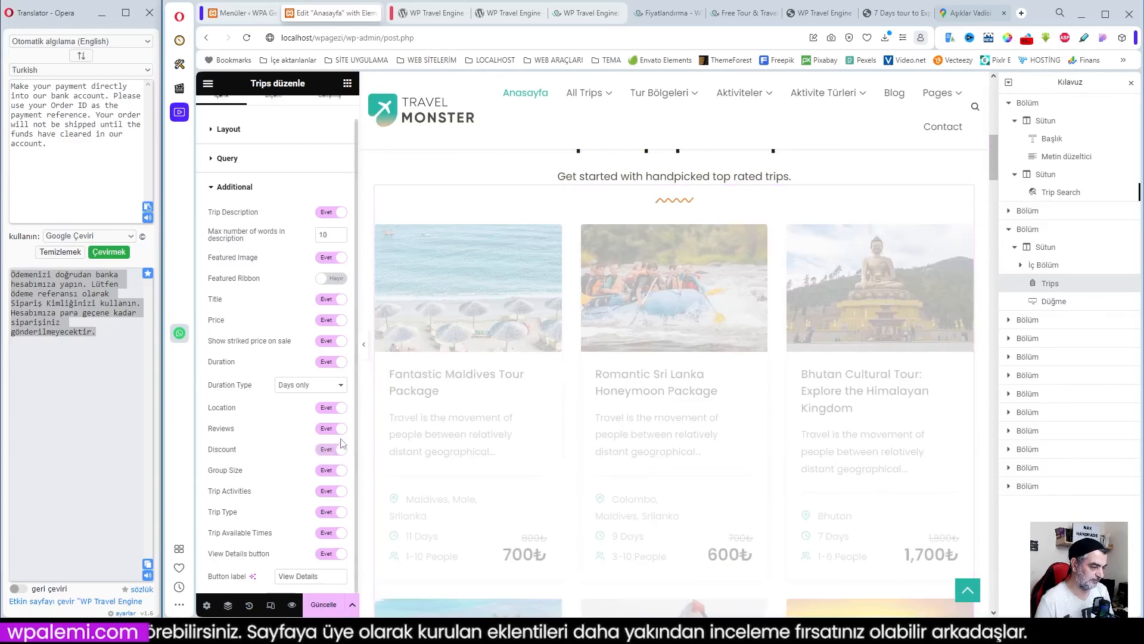
pyautogui.click(341, 279)
# - Update the page and open the Query settings of the Destinations widget in the "Explore popular destination." section
pyautogui.click(323, 605)
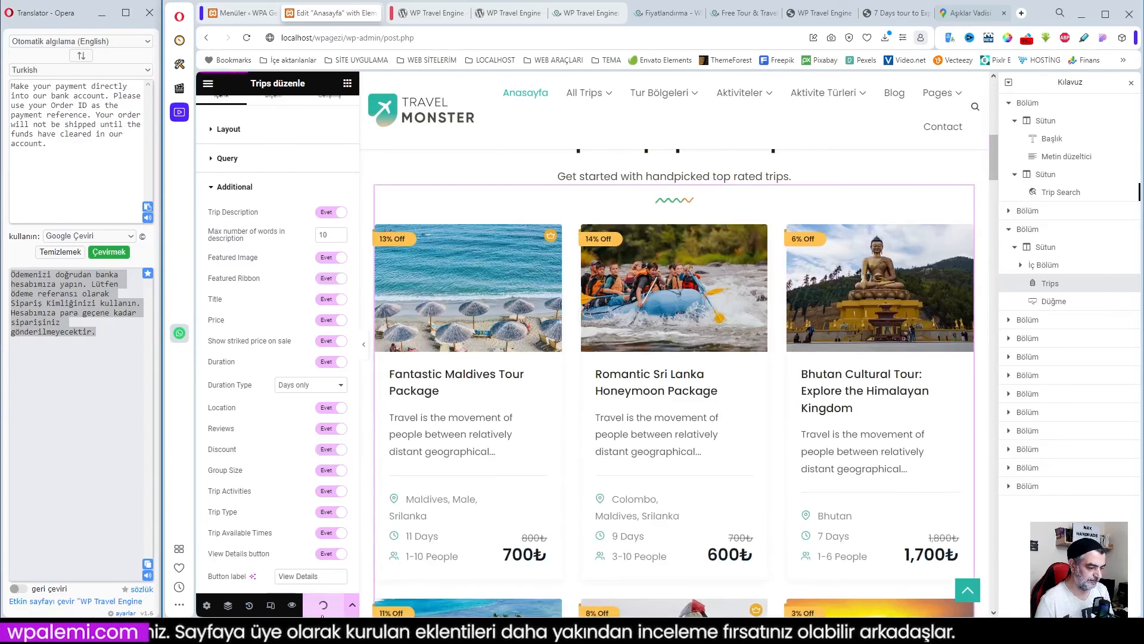
pyautogui.scroll(-8, 749, 500)
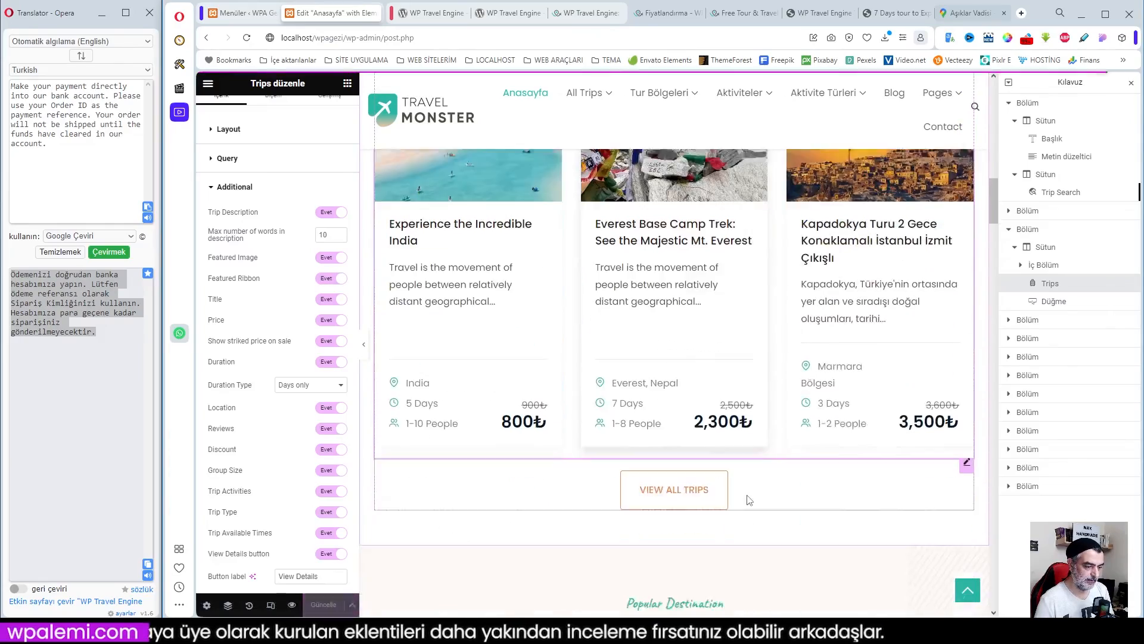
pyautogui.scroll(-9, 749, 499)
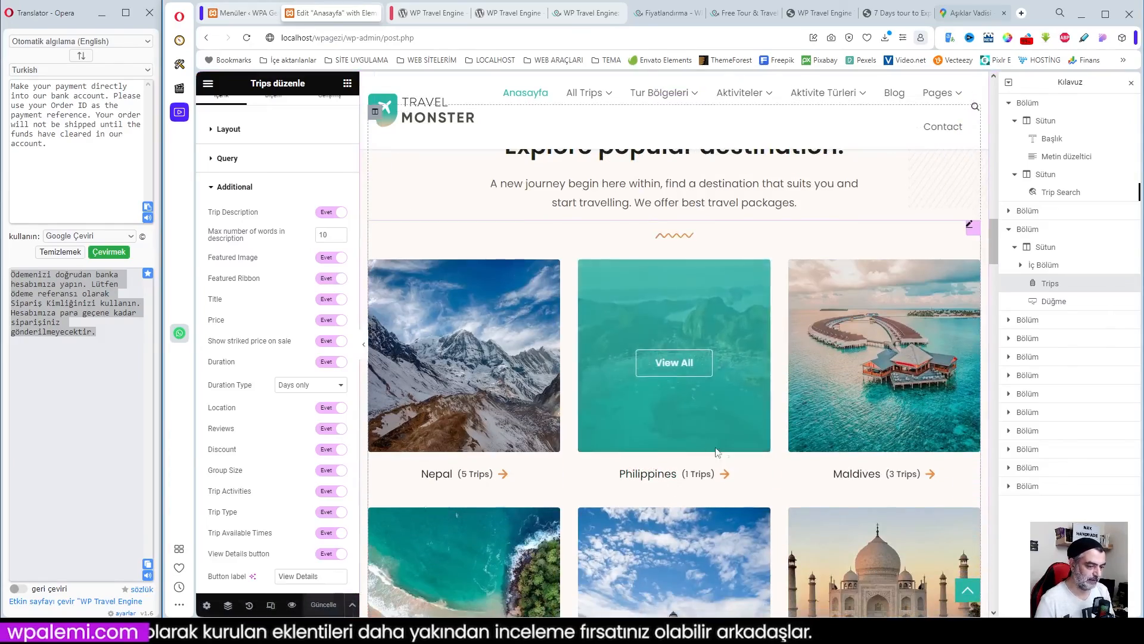
pyautogui.scroll(-2, 749, 448)
pyautogui.scroll(3, 792, 448)
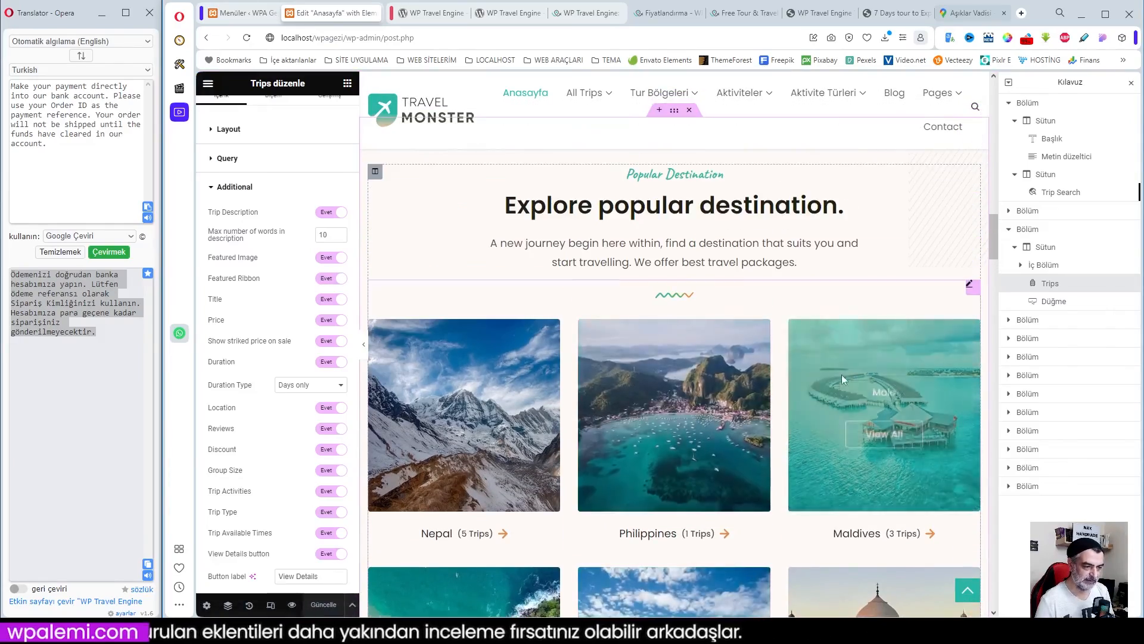
pyautogui.click(971, 286)
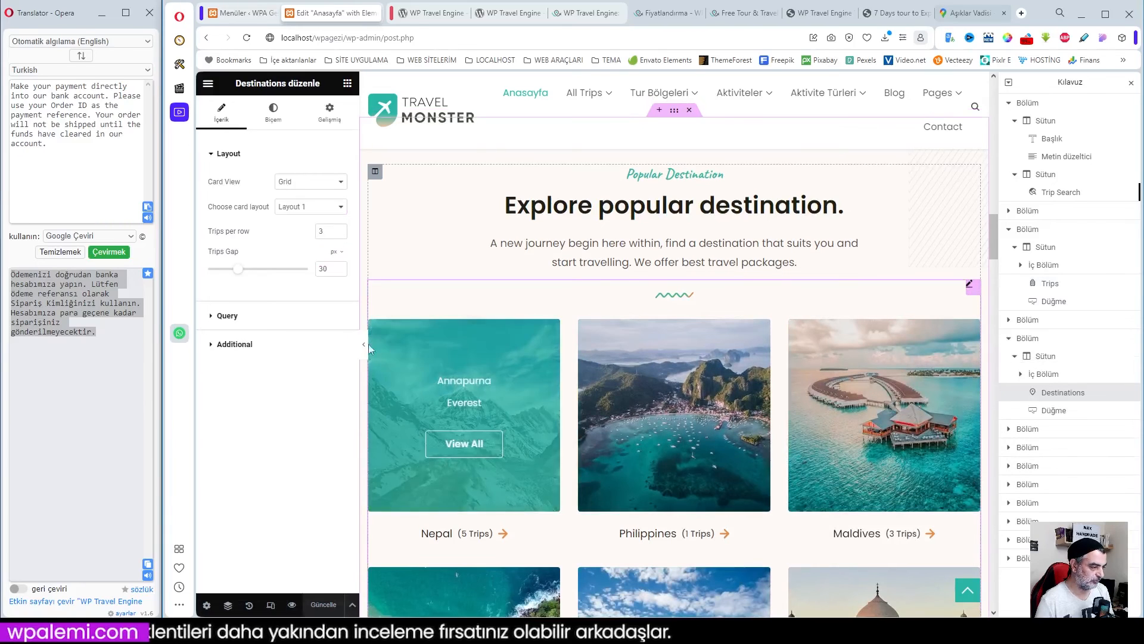
pyautogui.click(227, 315)
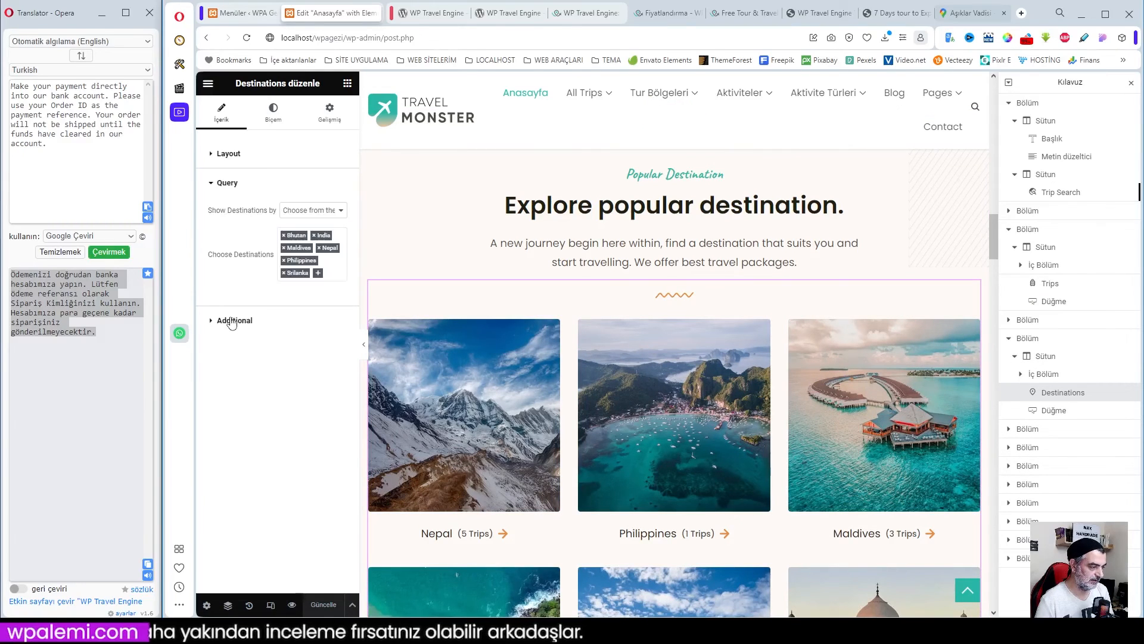
# - Add "Marmara Bölgesi" to the Destinations widget's chosen destinations, remove "Srilanka", and check the destination grid
pyautogui.click(318, 274)
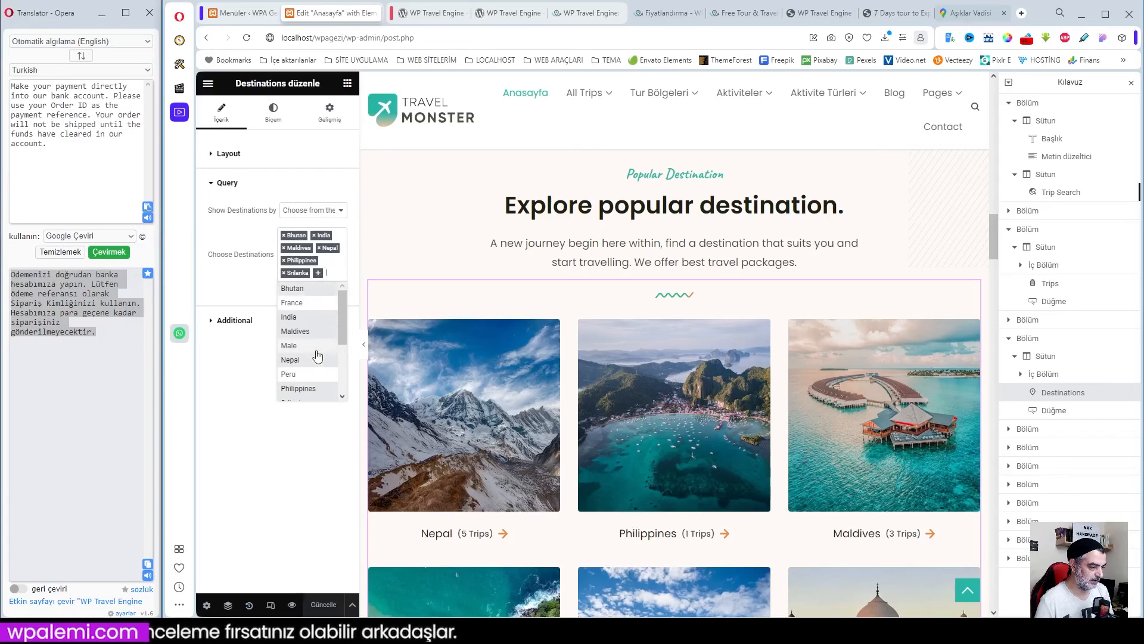
pyautogui.scroll(-2, 316, 358)
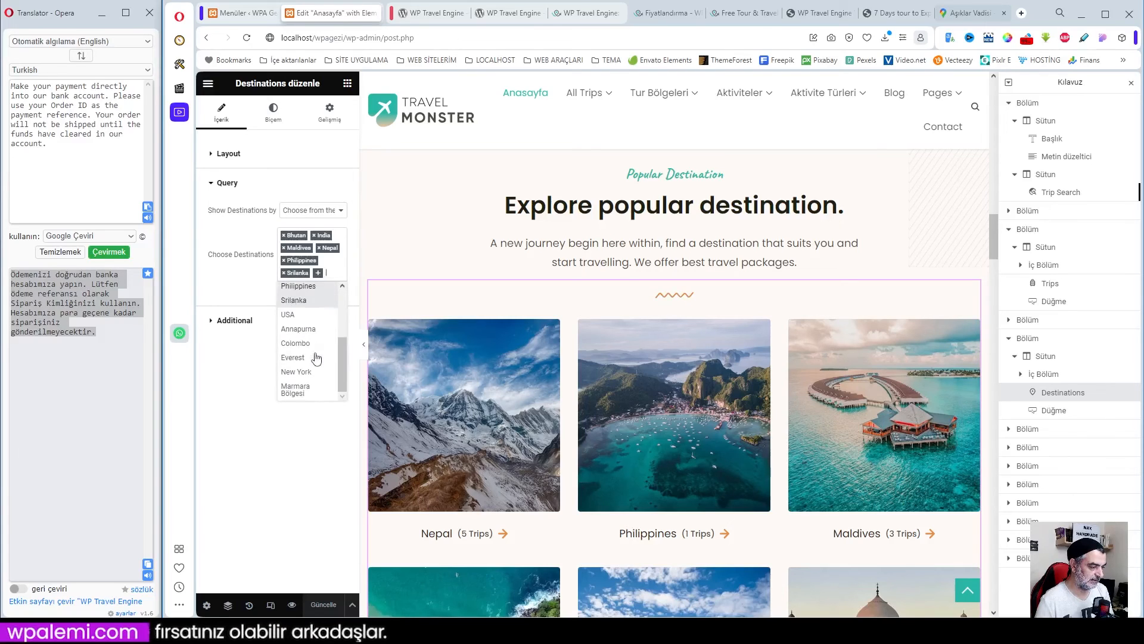
pyautogui.scroll(2, 316, 358)
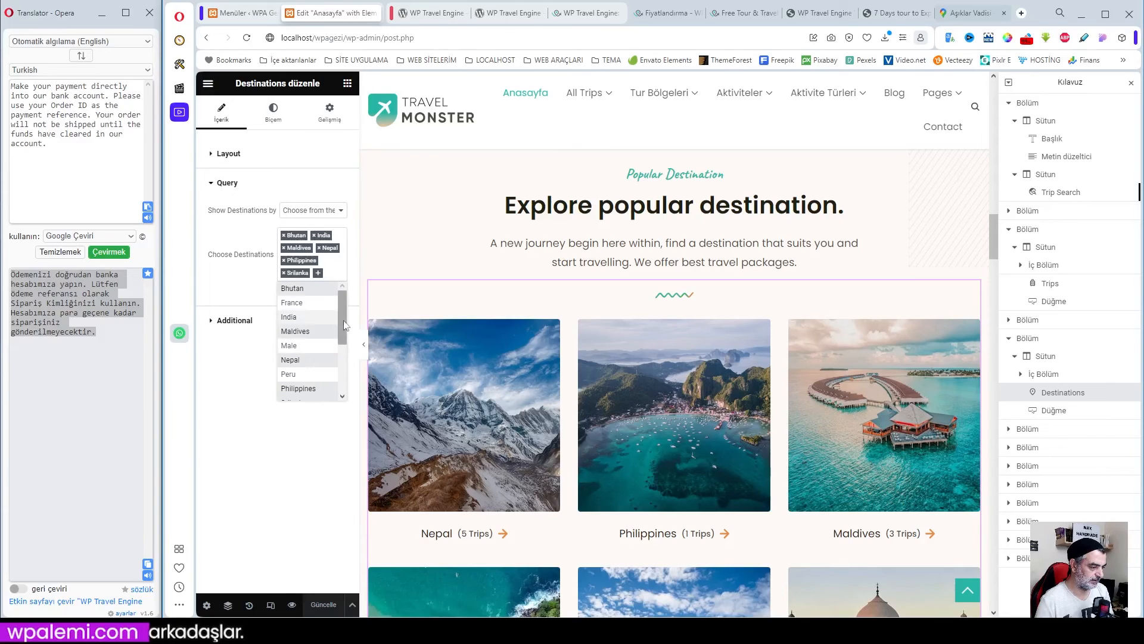
pyautogui.moveTo(344, 323); pyautogui.dragTo(341, 372)
pyautogui.click(325, 394)
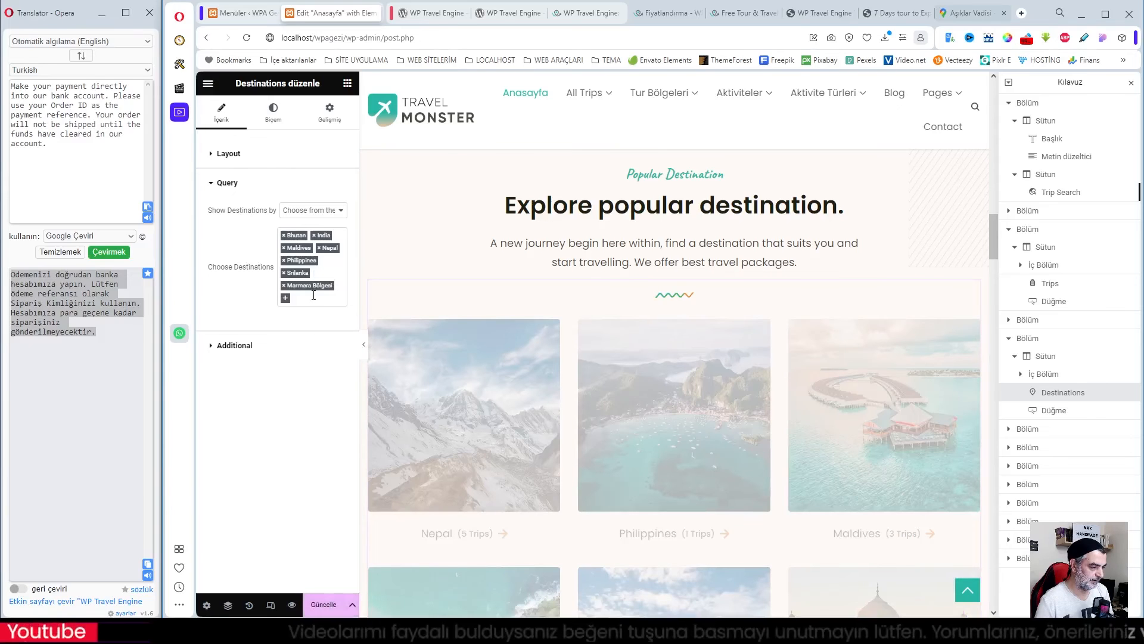
pyautogui.click(284, 273)
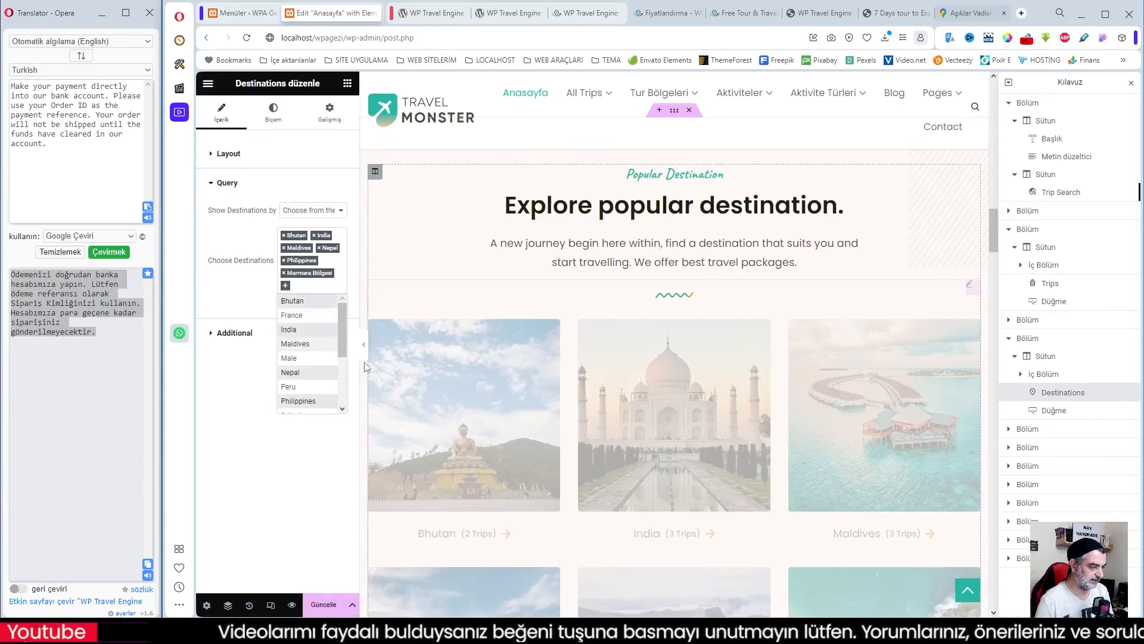
pyautogui.scroll(-4, 745, 459)
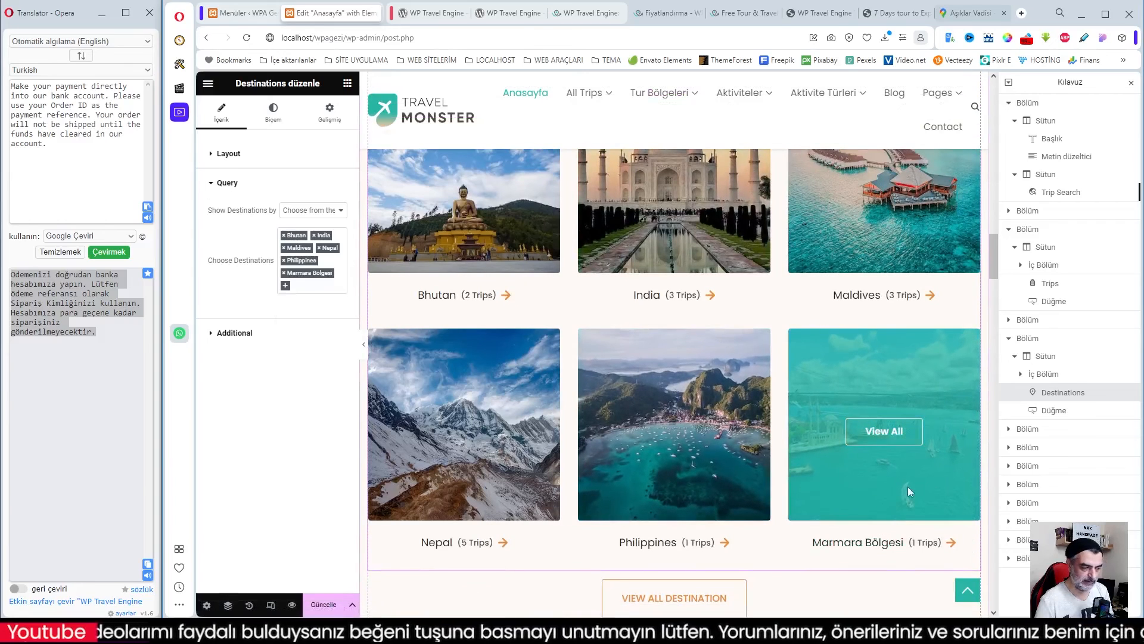
# - Try "Lokasyonlar" as the Destinations widget's Trips Count Label and replace it with "Tur"
pyautogui.click(250, 331)
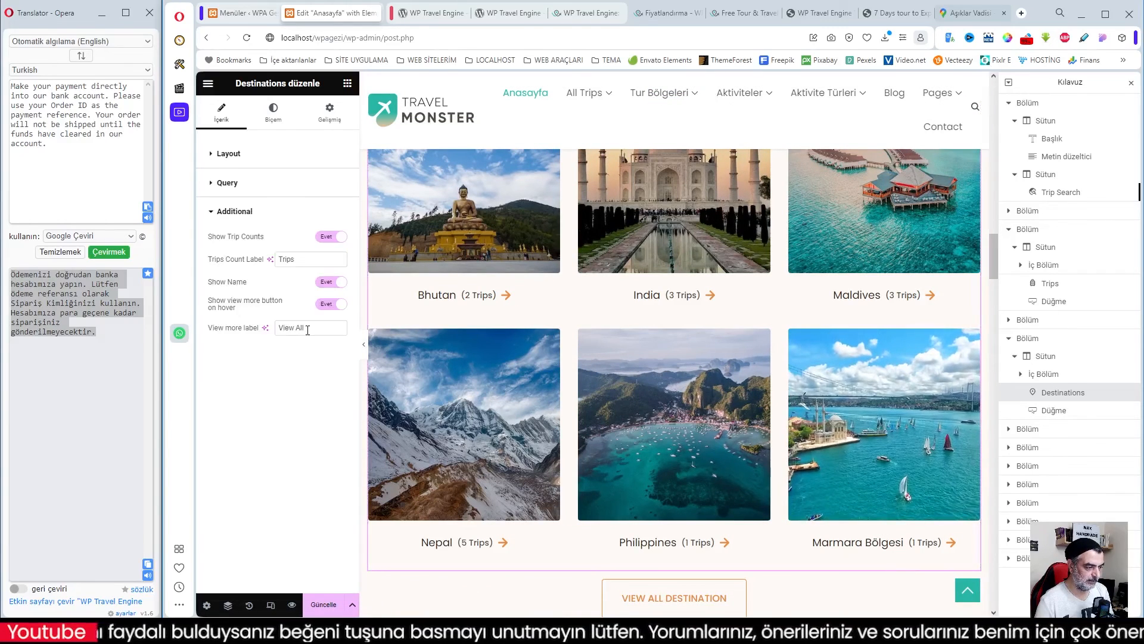
pyautogui.doubleClick(298, 262)
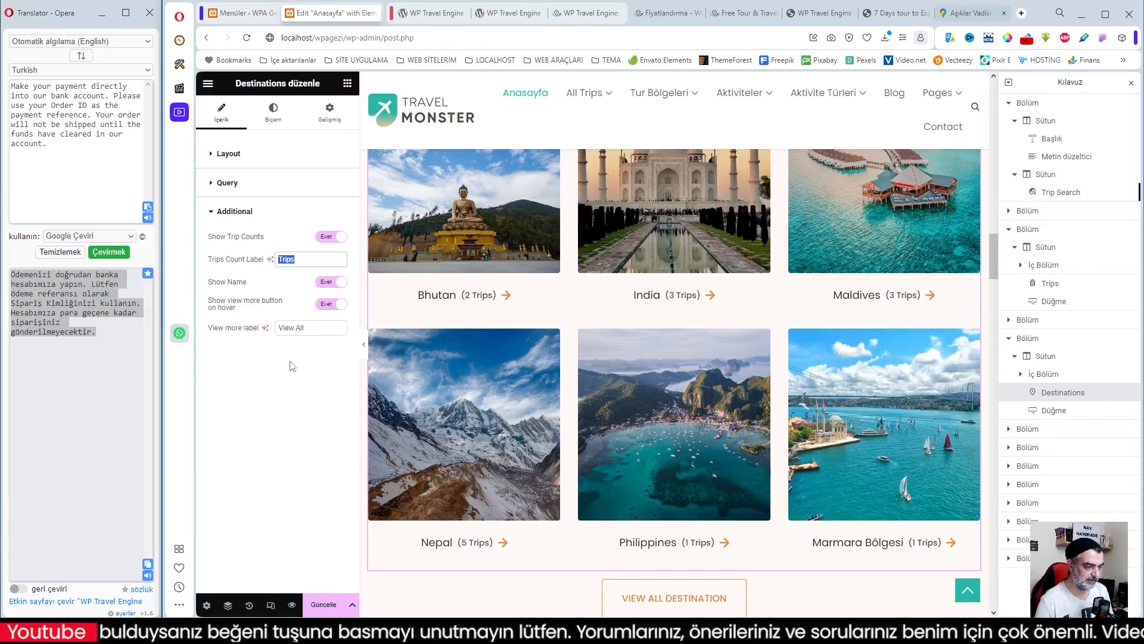
pyautogui.write('Lokasyonla')
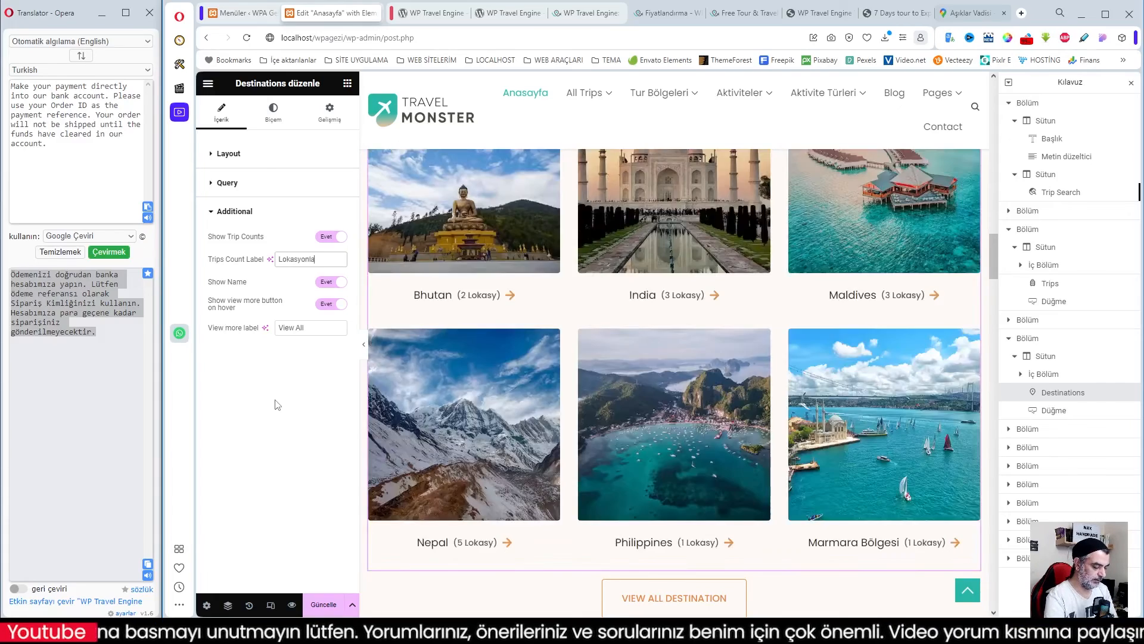
pyautogui.write('r')
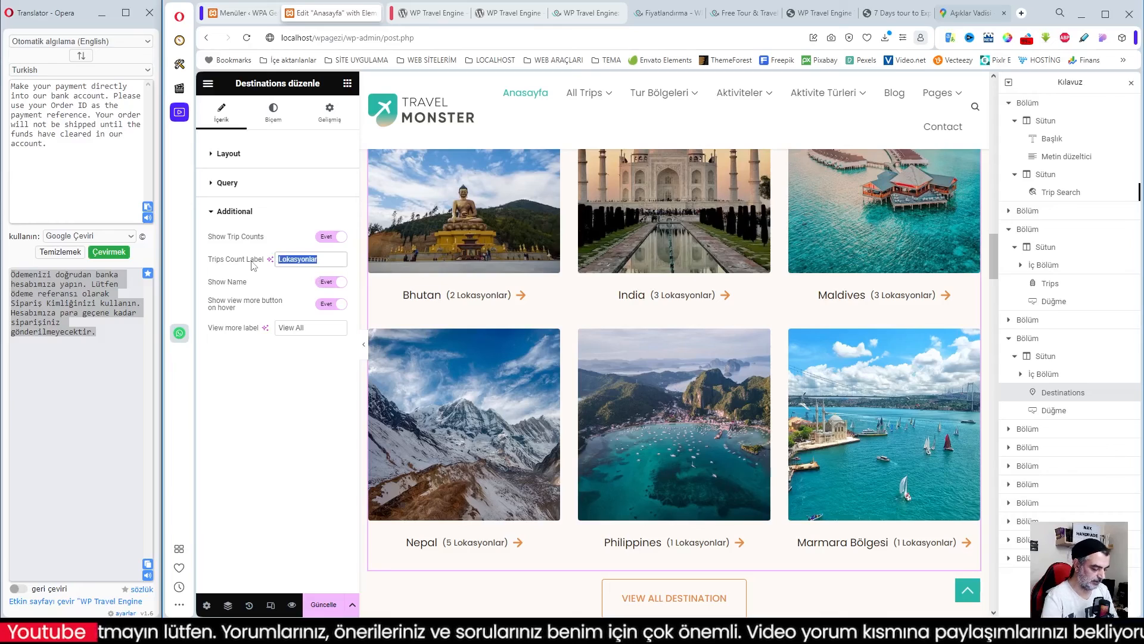
pyautogui.write('Tur')
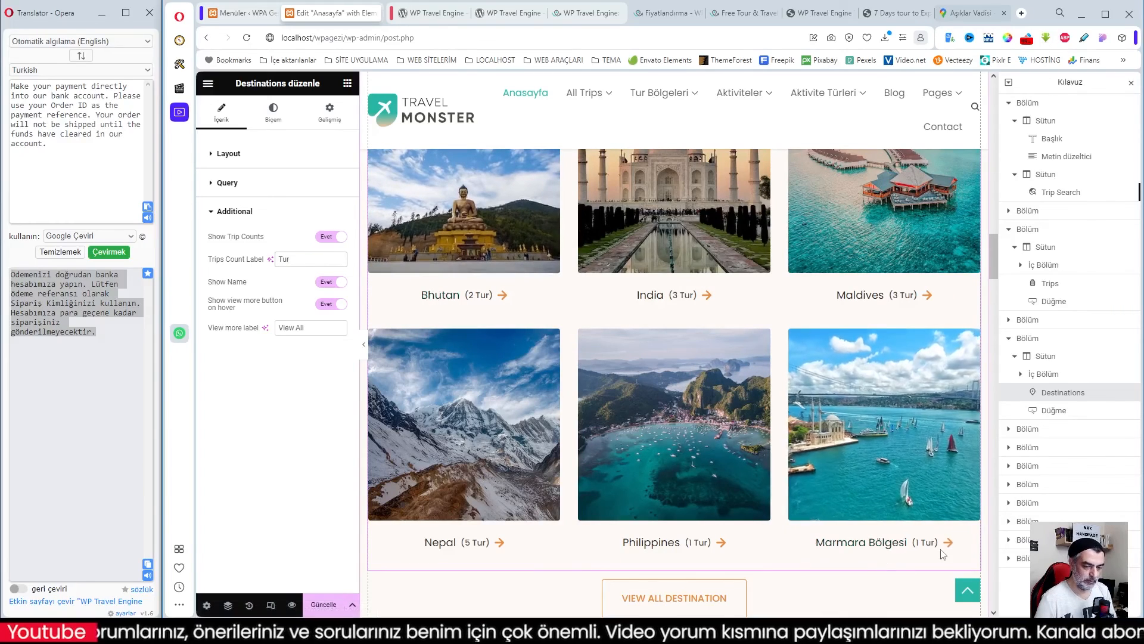
pyautogui.scroll(-10, 756, 432)
pyautogui.scroll(-3, 755, 437)
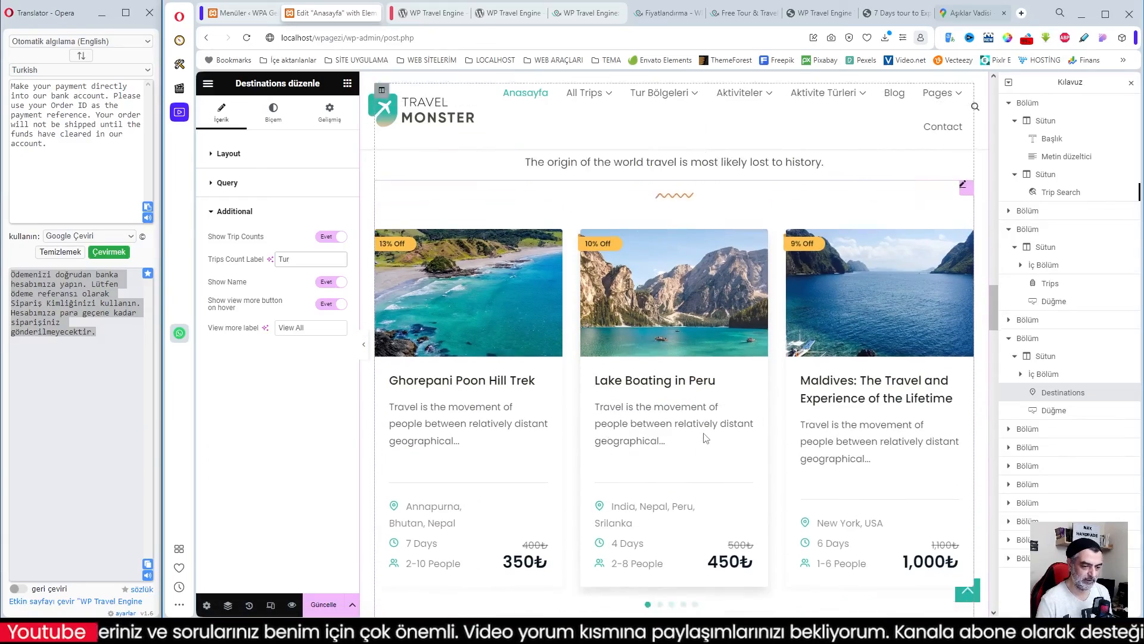
# - Open the Additional settings of the Activities widget in the home page's activities section and select its Trips Count Label text
pyautogui.scroll(1, 775, 446)
pyautogui.scroll(-10, 777, 445)
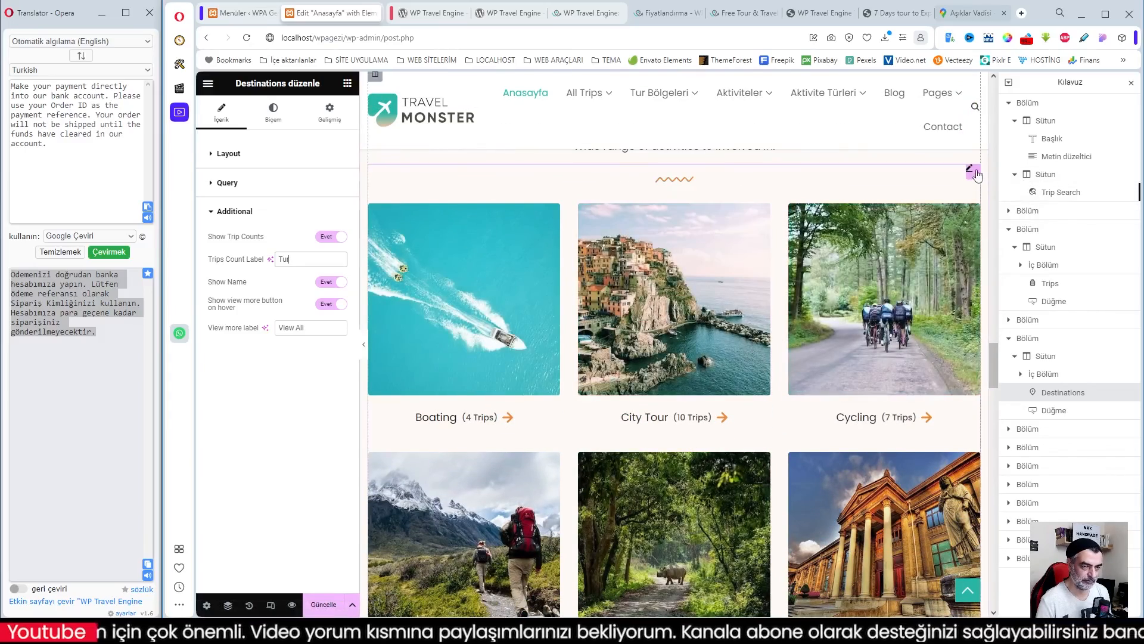
pyautogui.click(444, 484)
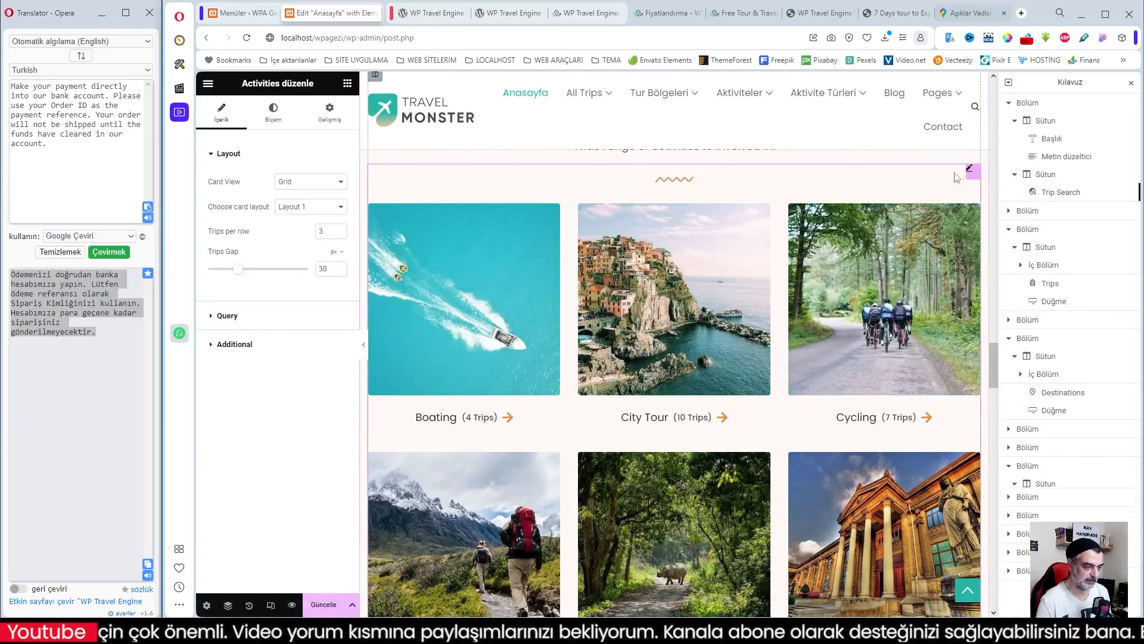
pyautogui.click(230, 317)
pyautogui.click(242, 282)
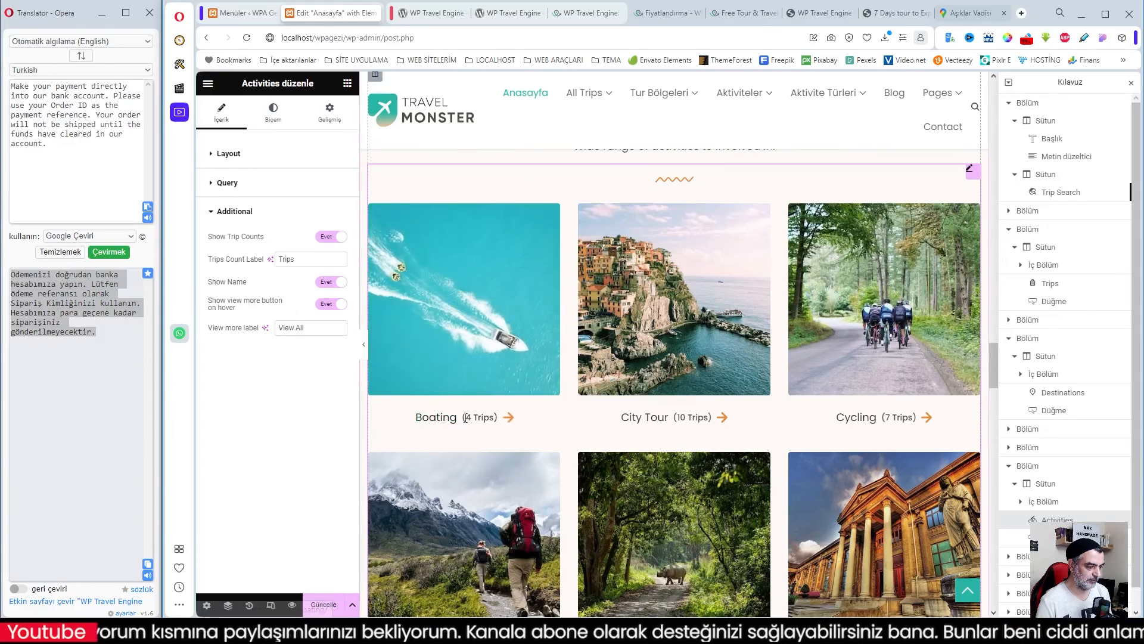
pyautogui.click(301, 260)
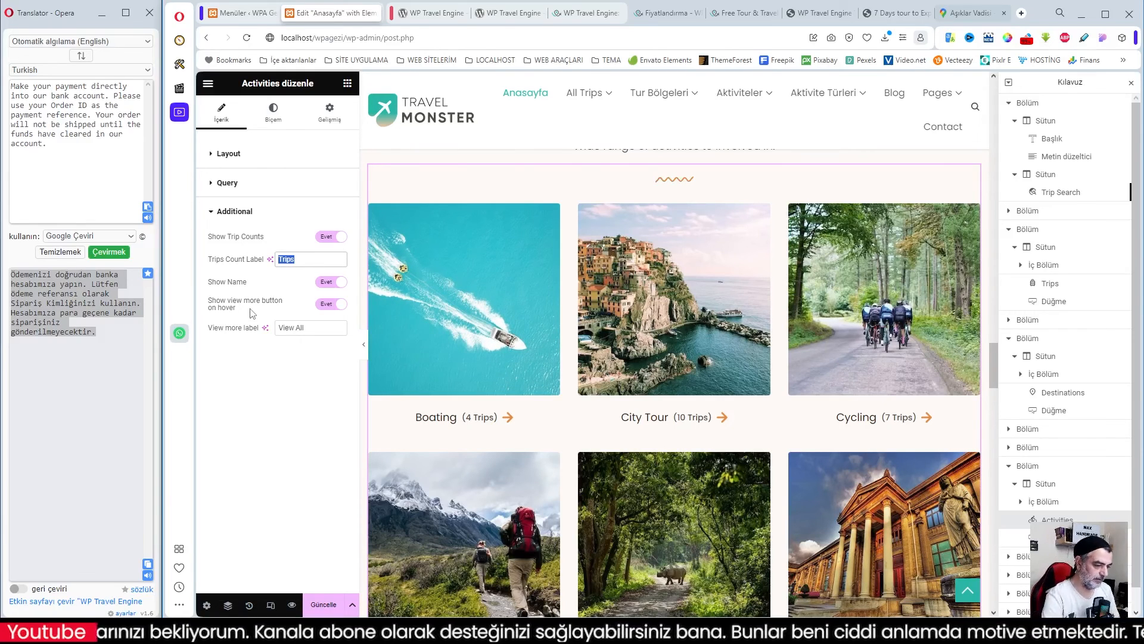
# - Update the home page, open it on the live site and look through the popular trips for the Kapadokya tour
pyautogui.click(332, 606)
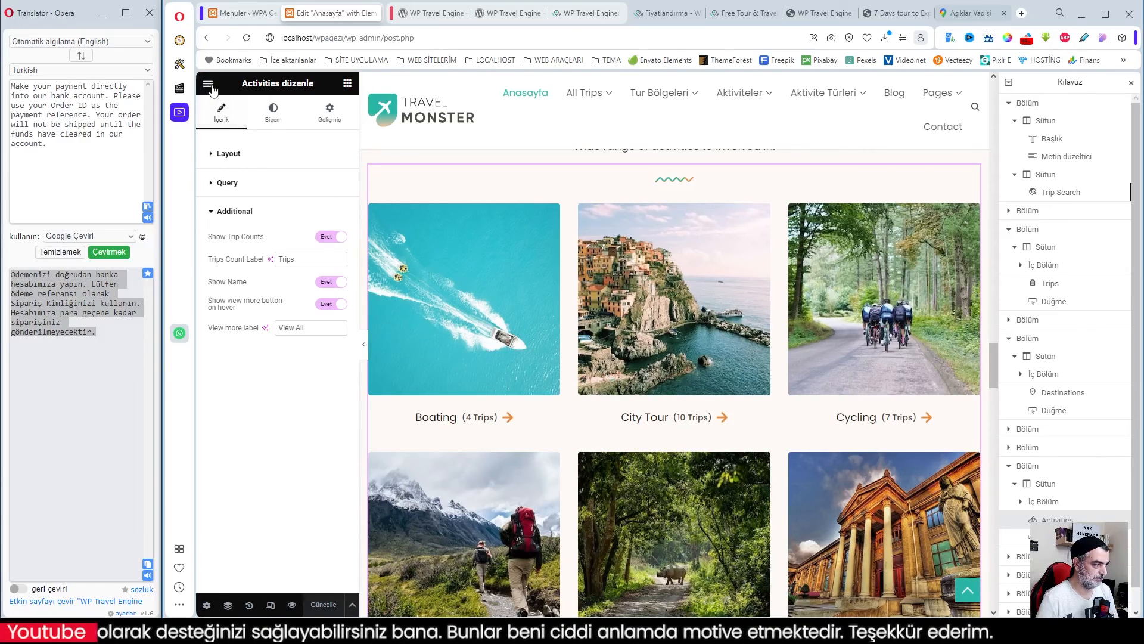
pyautogui.click(212, 87)
pyautogui.click(262, 289)
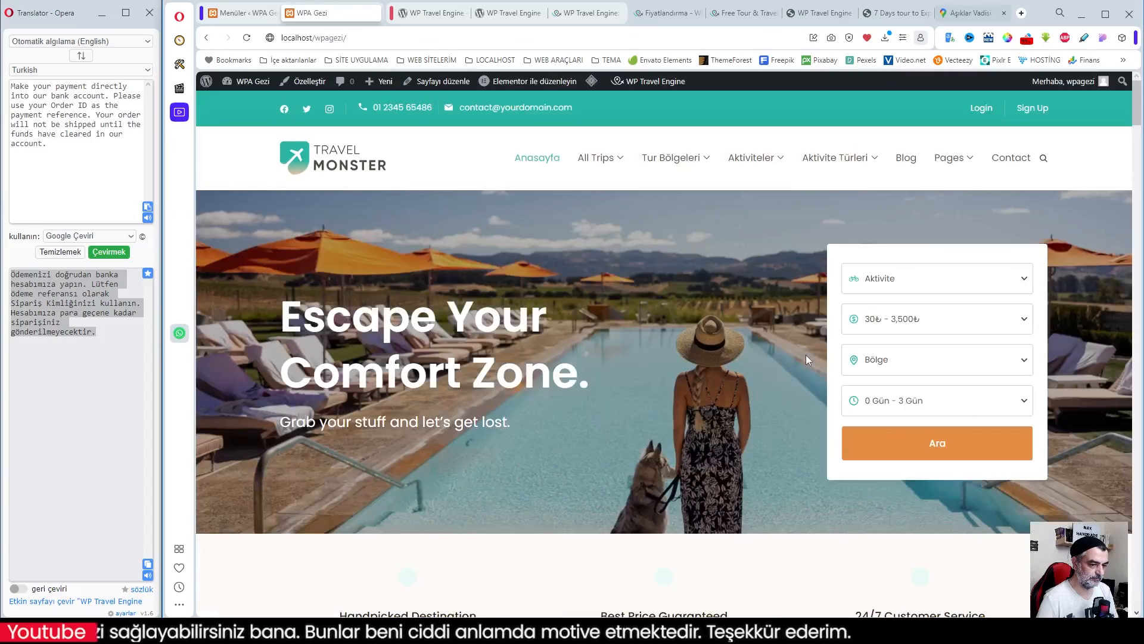
pyautogui.scroll(-10, 806, 355)
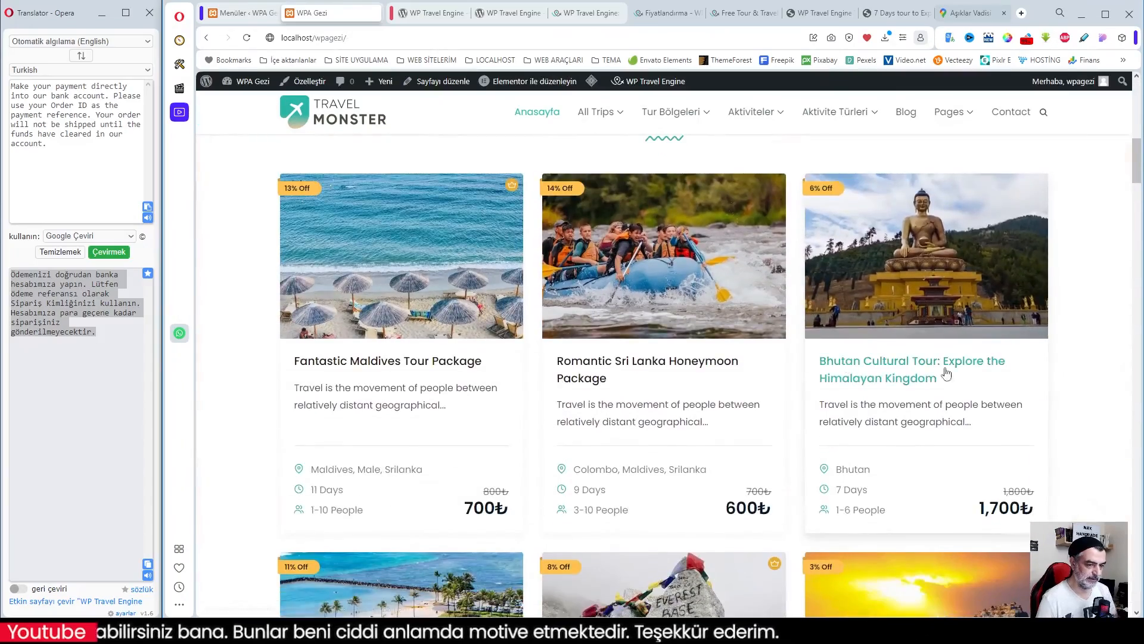
pyautogui.scroll(-5, 901, 370)
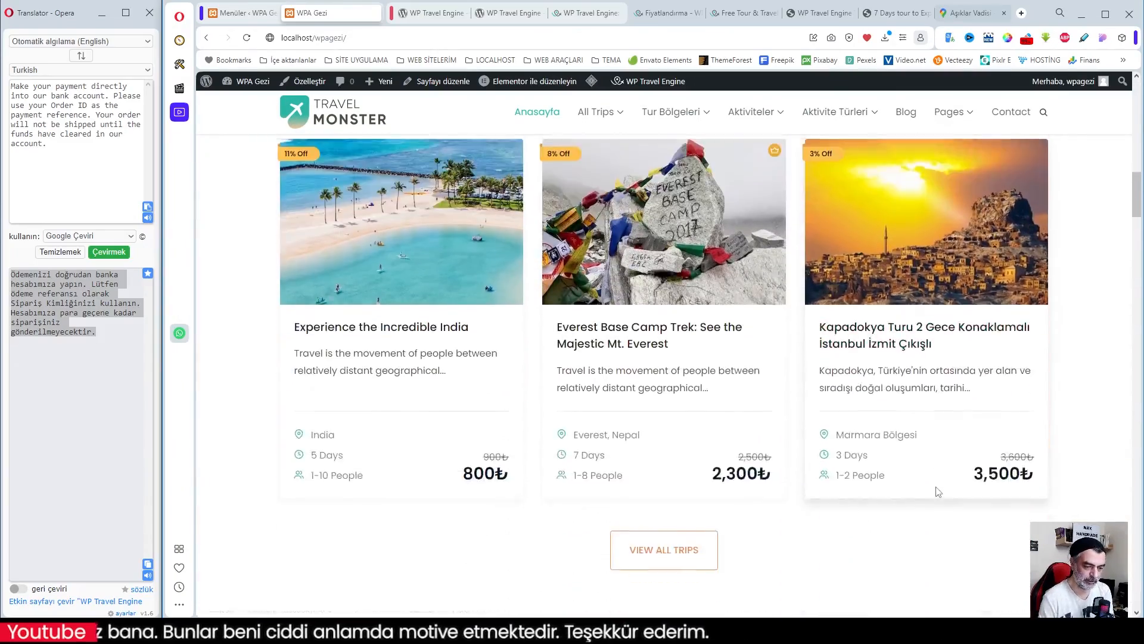
# - Open the Kapadokya tour's page from its card and review its prices, trip facts, overview and itinerary
pyautogui.click(883, 290)
pyautogui.scroll(-3, 516, 328)
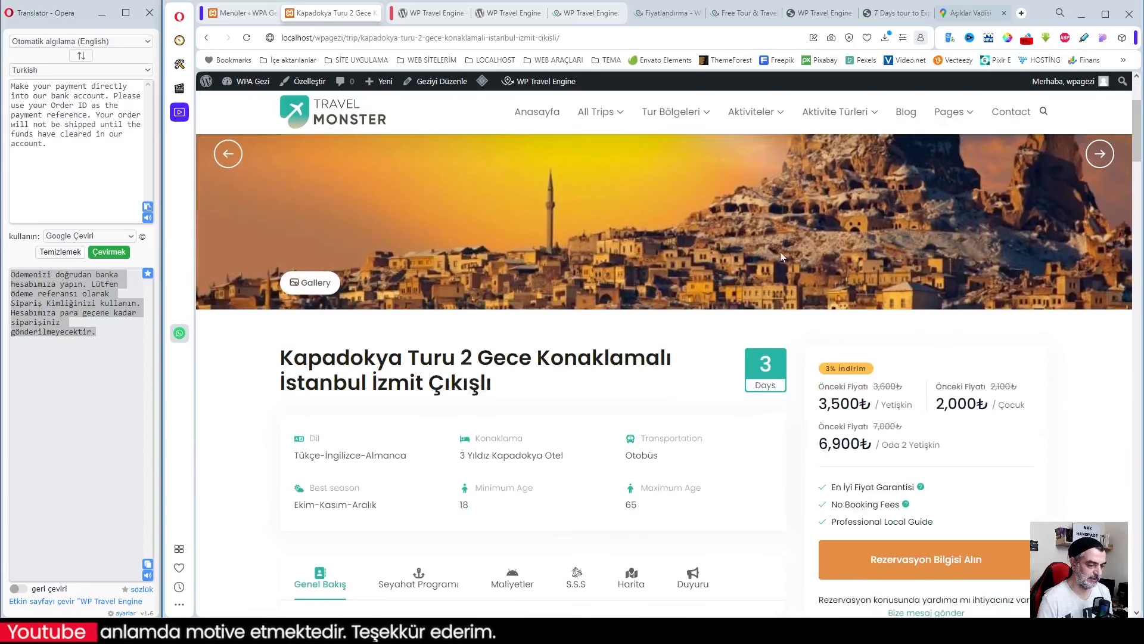
pyautogui.scroll(-3, 566, 300)
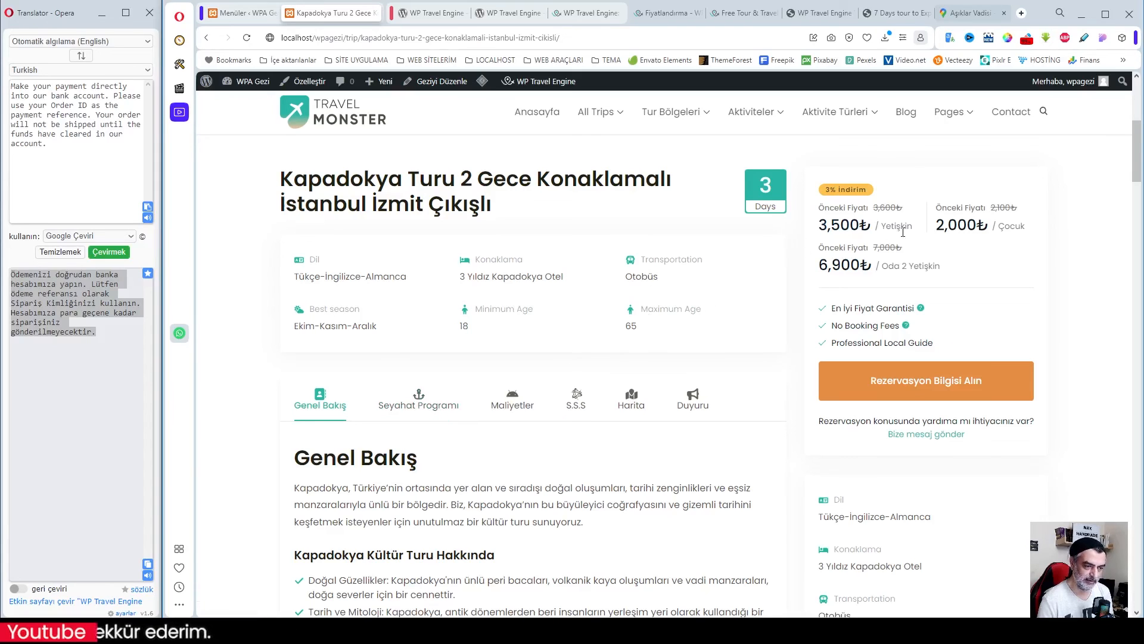
pyautogui.scroll(-4, 618, 325)
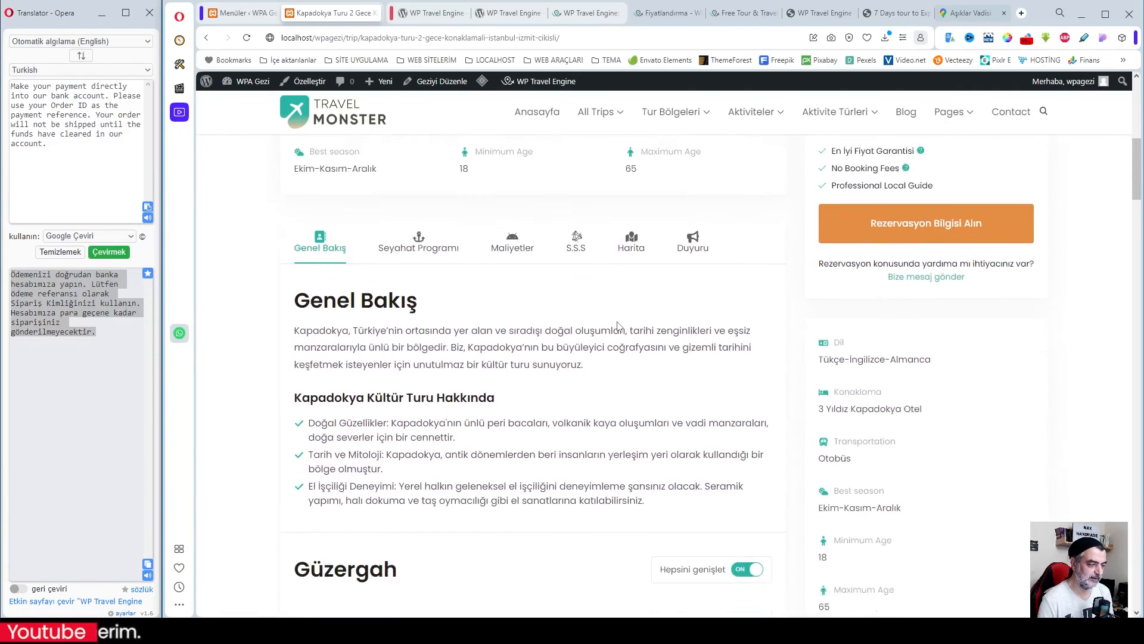
pyautogui.scroll(-3, 379, 350)
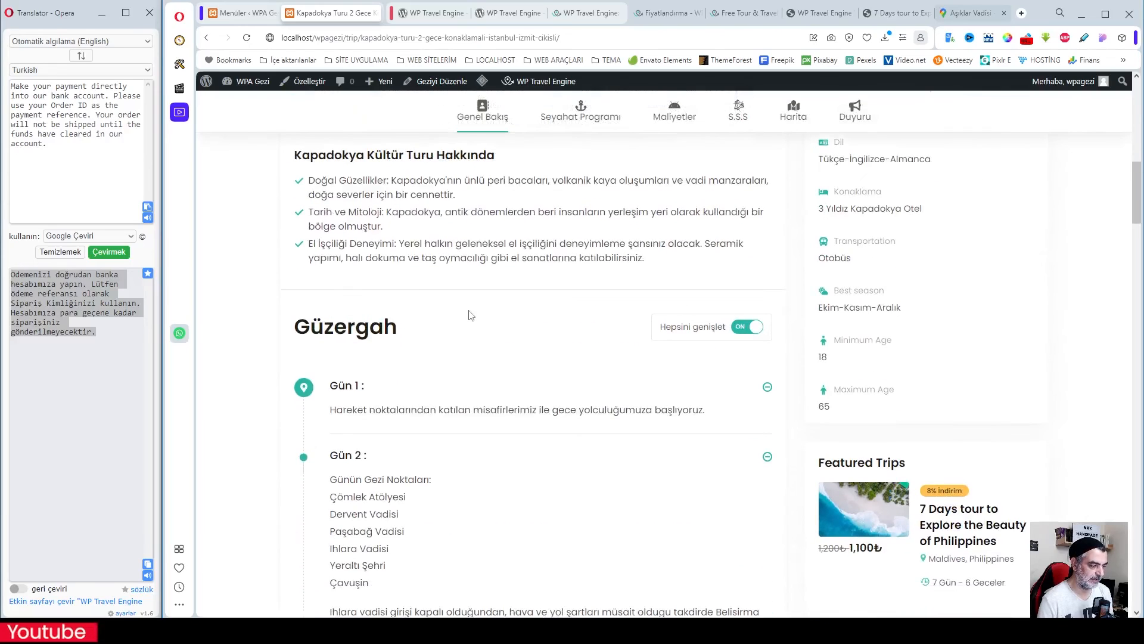
pyautogui.scroll(-2, 464, 317)
pyautogui.scroll(-2, 358, 378)
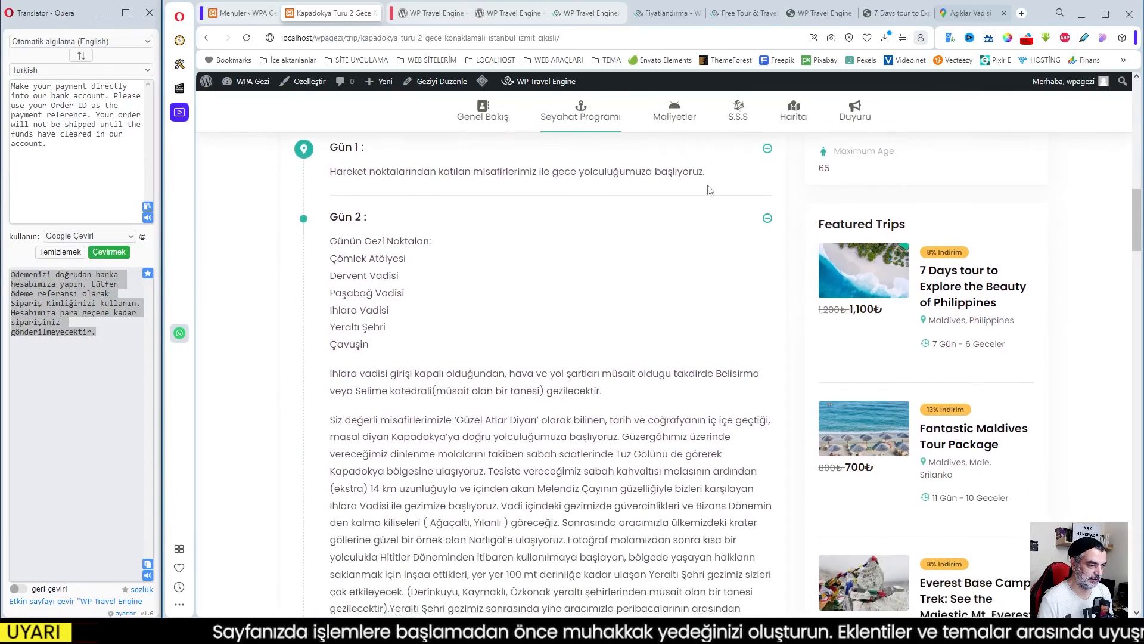
# - Test the "Hepsini genişlet" switch of the Güzergah itinerary by toggling it repeatedly
pyautogui.scroll(3, 537, 322)
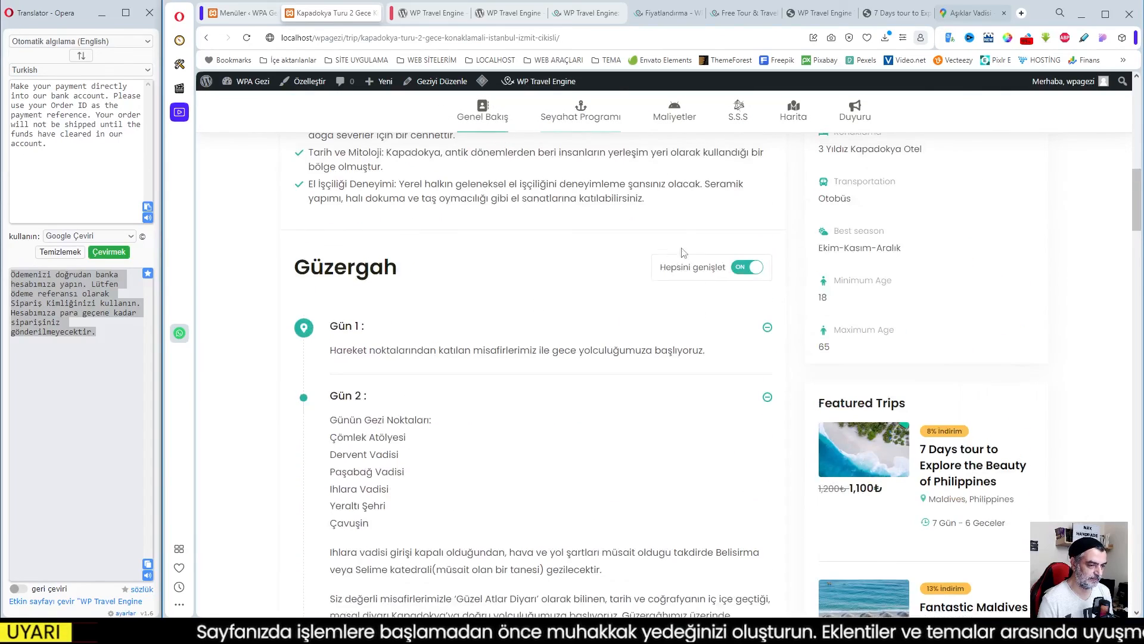
pyautogui.click(757, 270)
pyautogui.click(753, 269)
pyautogui.click(752, 268)
# - Review the tour's Fiyatlar section, test the FAQ's expand-all switch and expand the question "Otobüste İkram var mı?"
pyautogui.scroll(-10, 608, 274)
pyautogui.scroll(-10, 610, 271)
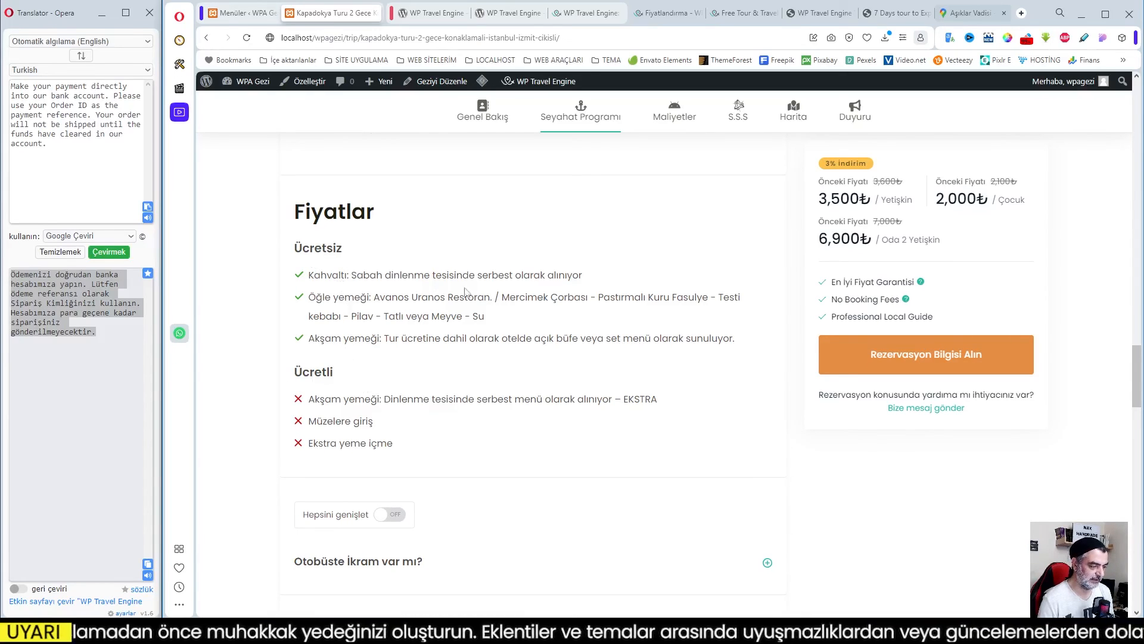
pyautogui.scroll(-3, 510, 294)
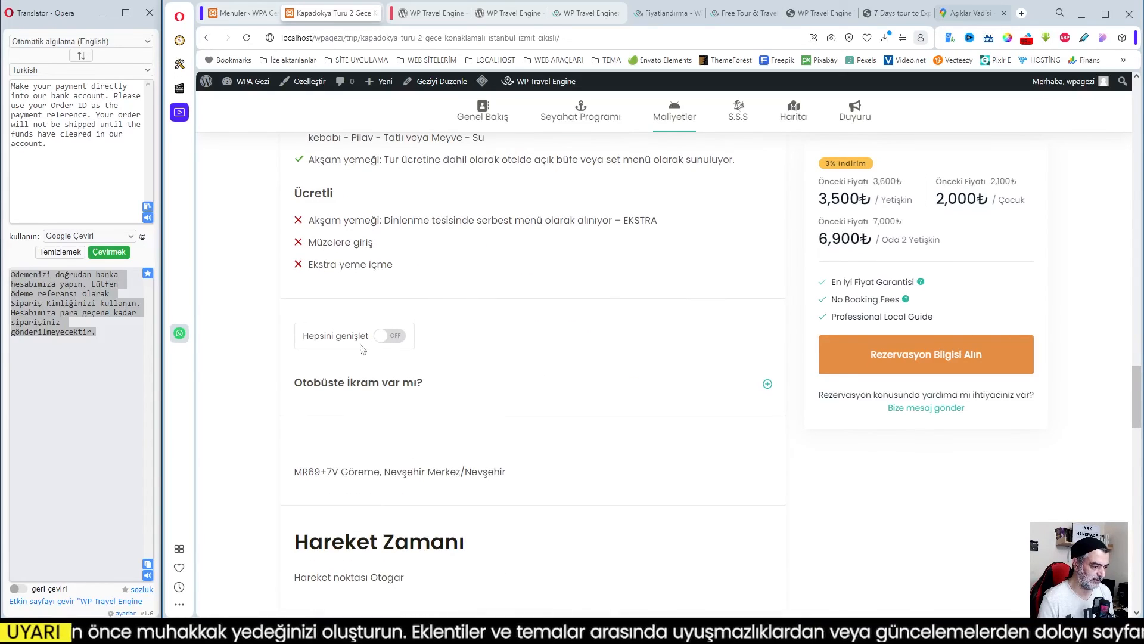
pyautogui.click(396, 337)
pyautogui.click(393, 339)
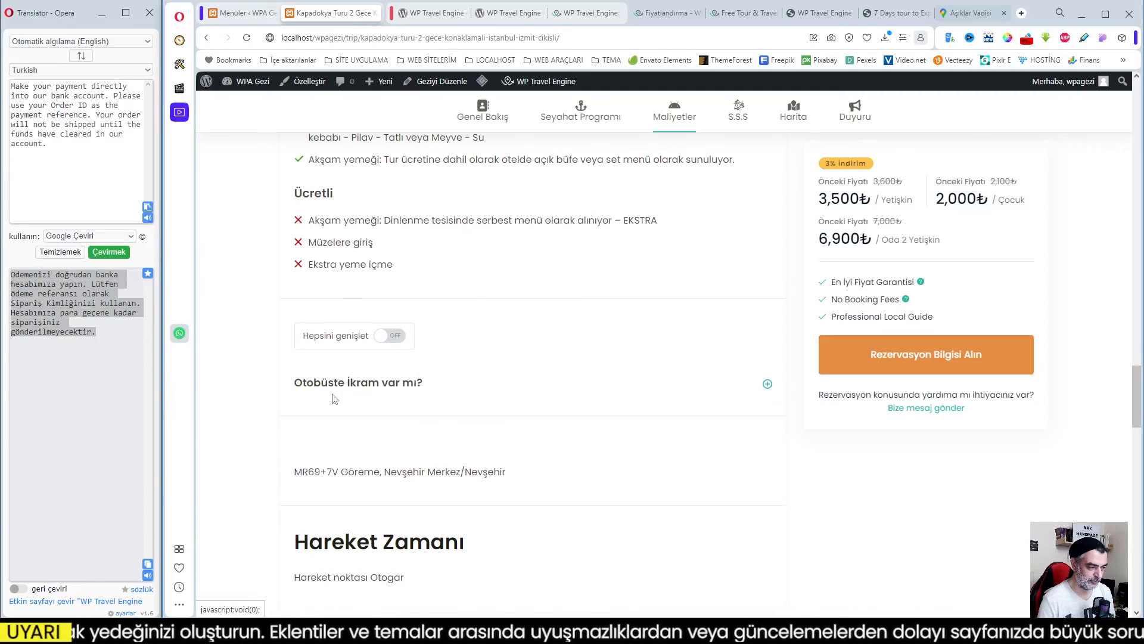
pyautogui.click(415, 394)
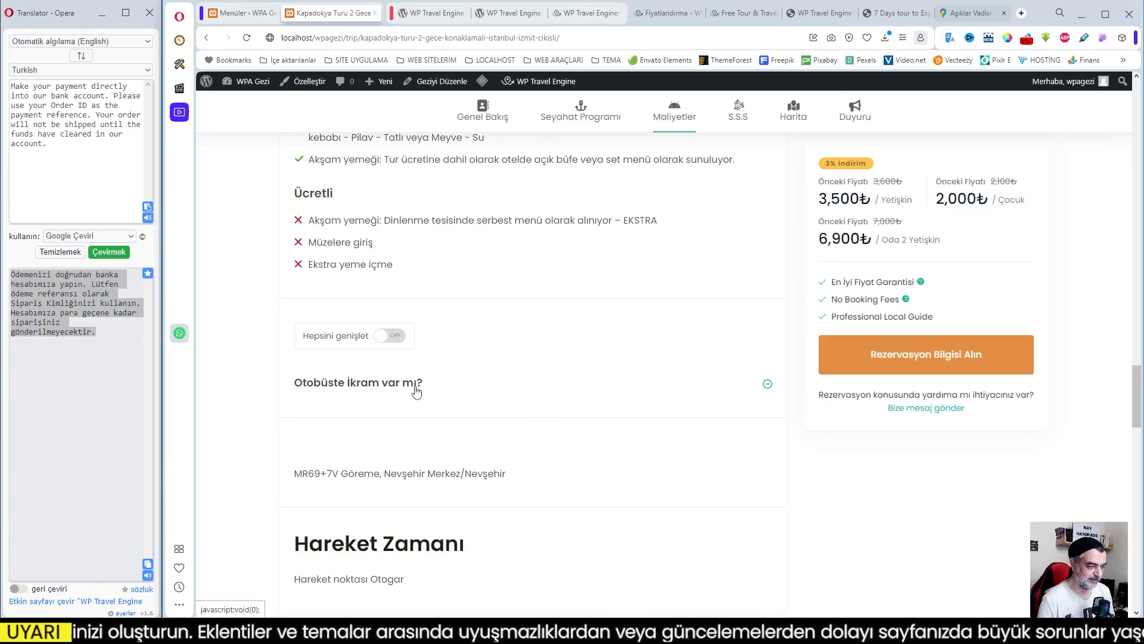
# - Examine the tour page's departure details, enquiry form, related trips and footer, and return to the start of the page
pyautogui.scroll(-4, 539, 393)
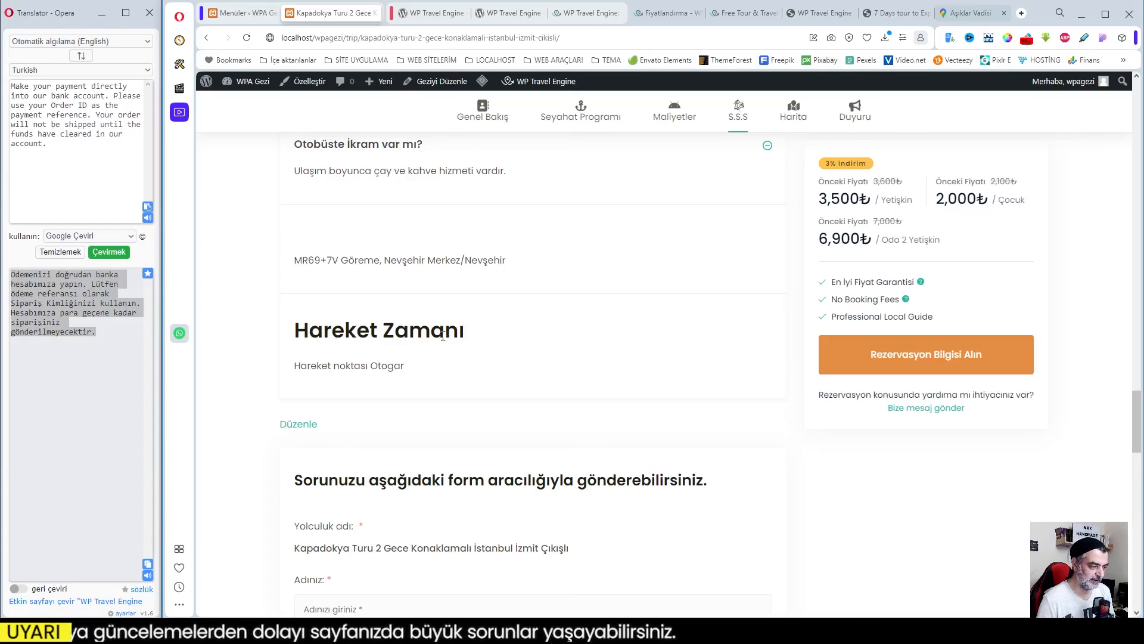
pyautogui.scroll(-6, 441, 366)
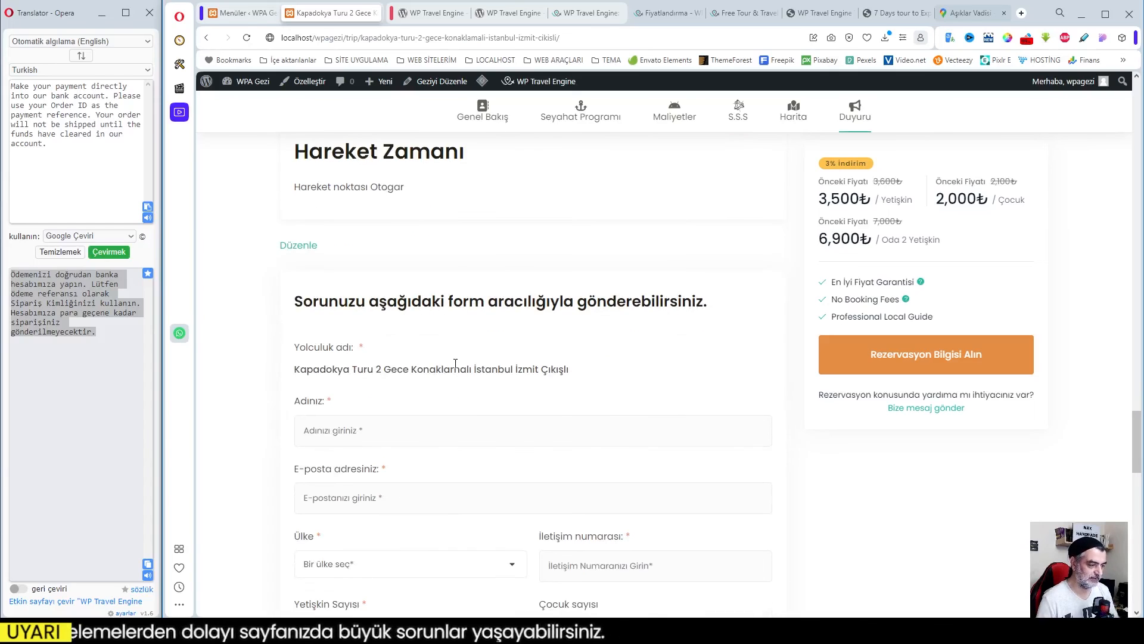
pyautogui.scroll(-10, 514, 378)
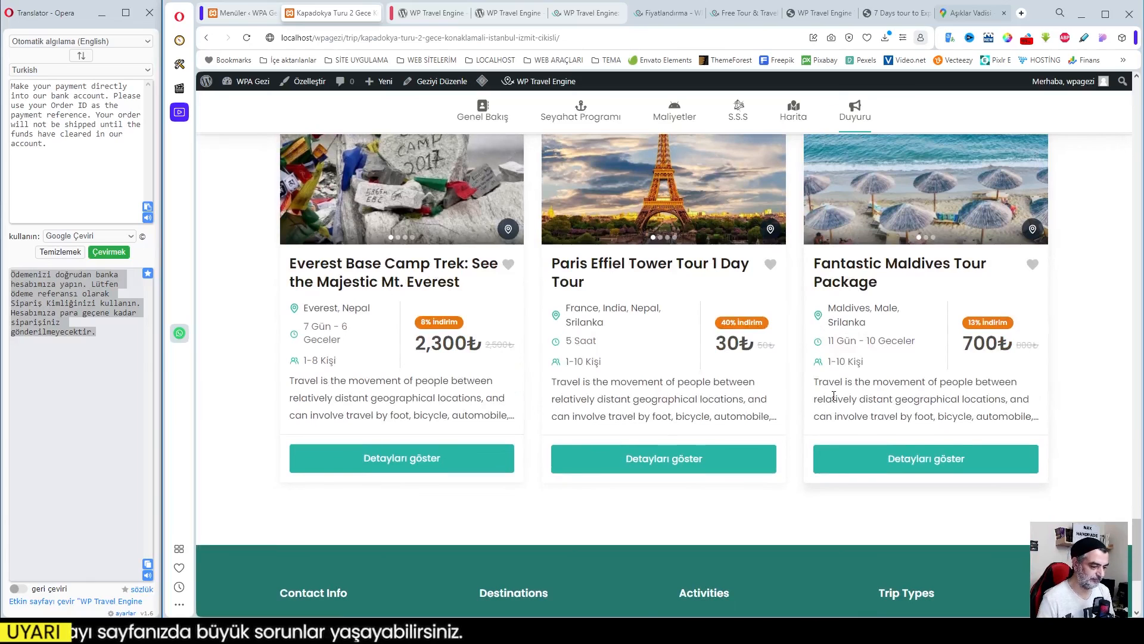
pyautogui.scroll(-4, 834, 395)
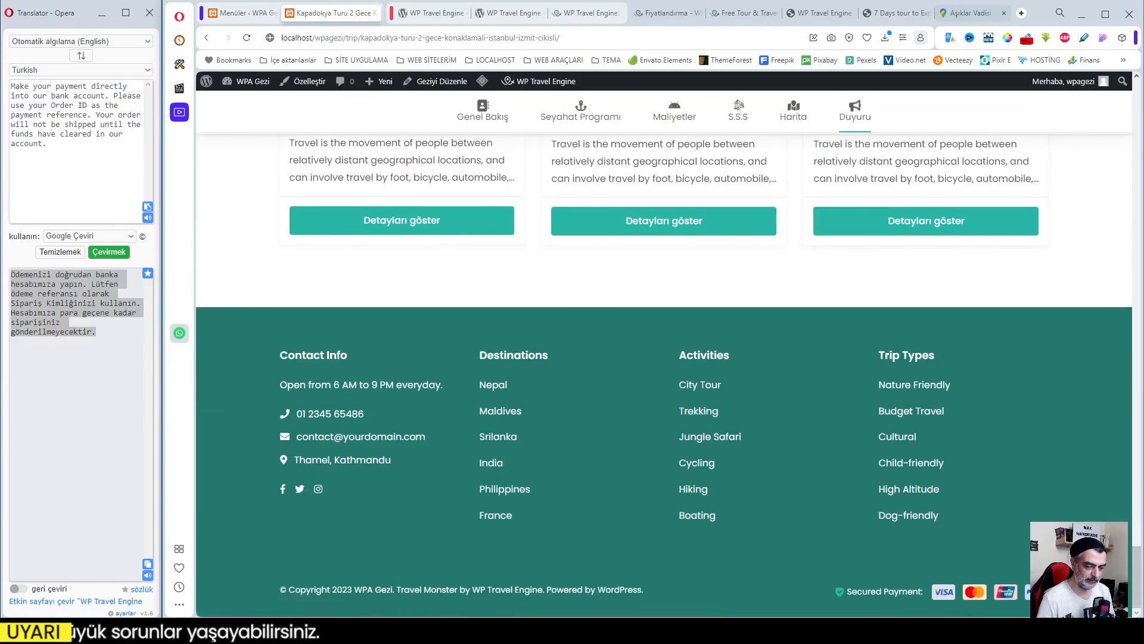
pyautogui.press('Home')
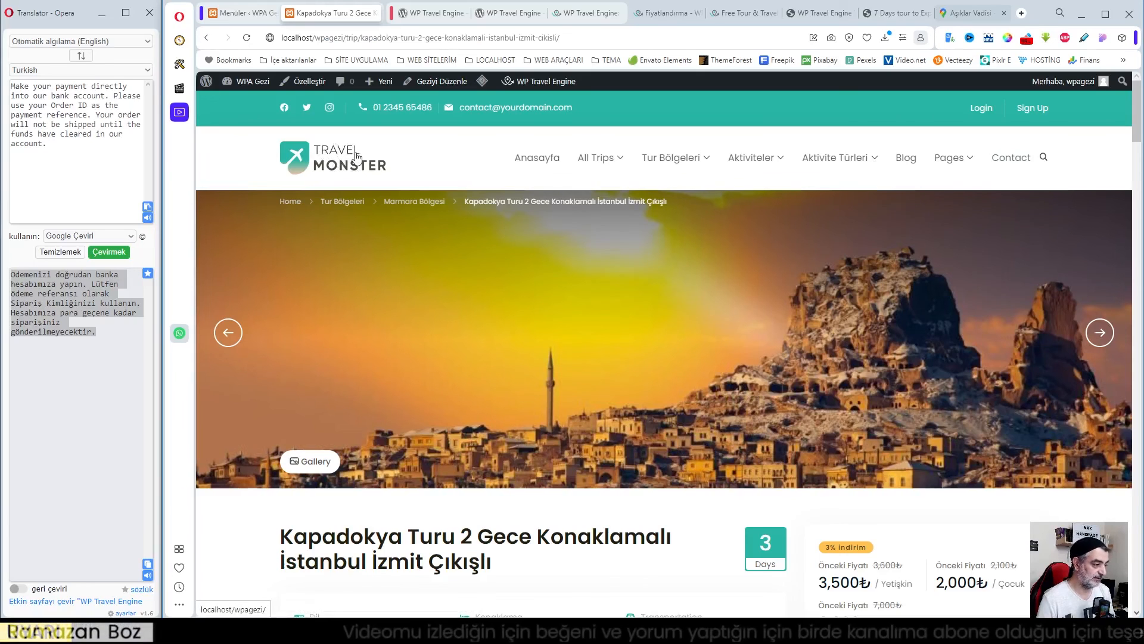
# - Go back to the Anasayfa page and look over its search form, service highlights and popular trips
pyautogui.click(538, 158)
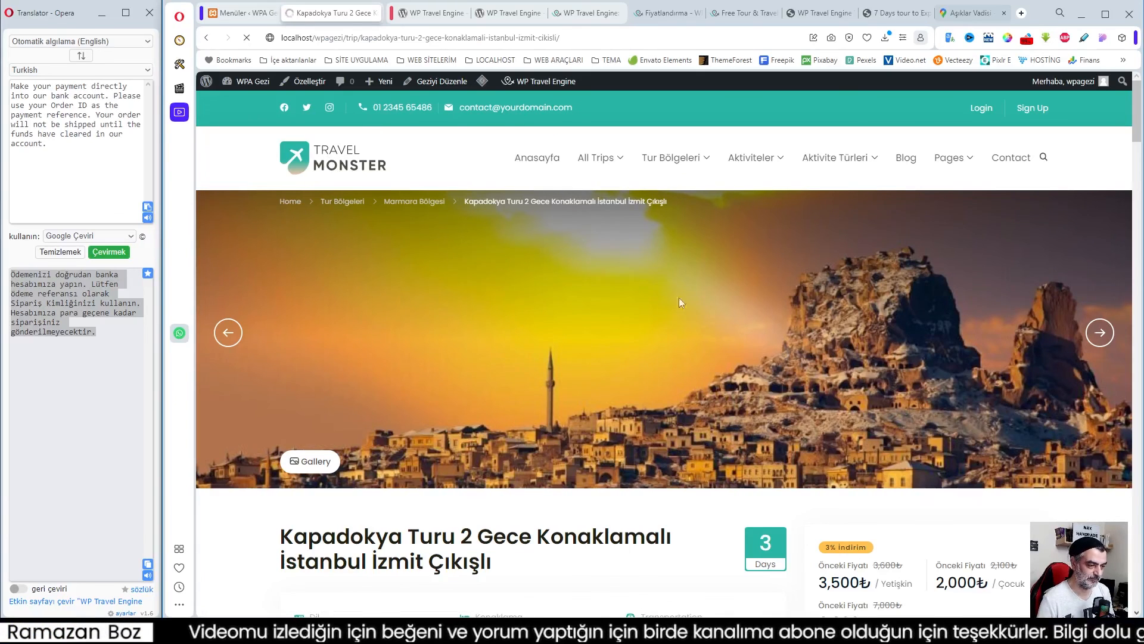
pyautogui.scroll(-4, 684, 320)
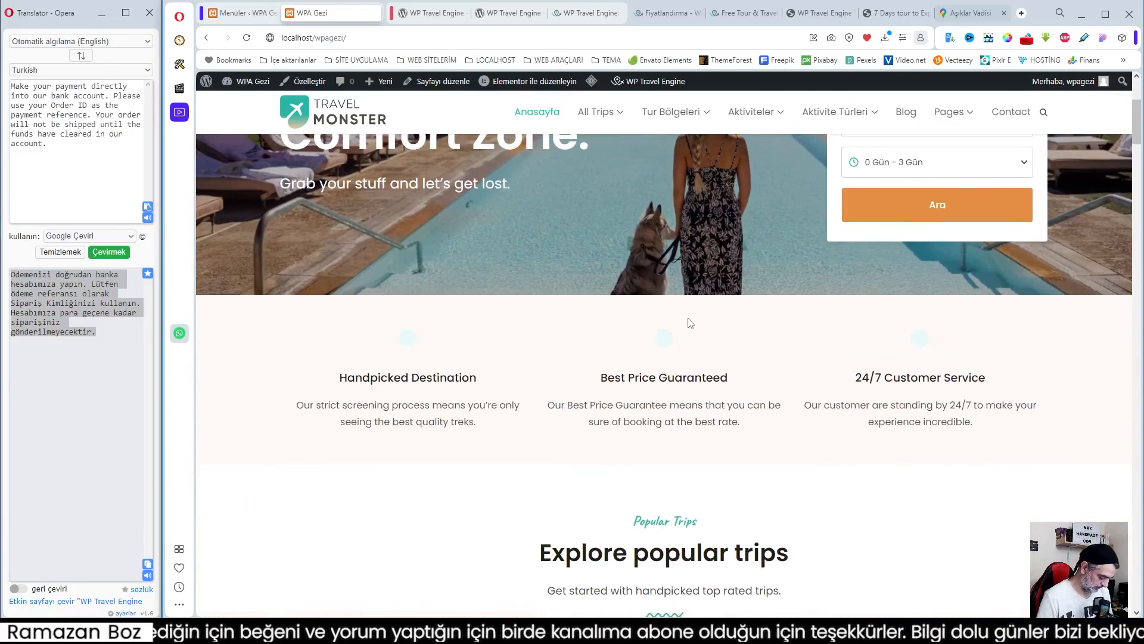
pyautogui.scroll(-5, 689, 322)
pyautogui.scroll(7, 690, 322)
pyautogui.scroll(3, 691, 317)
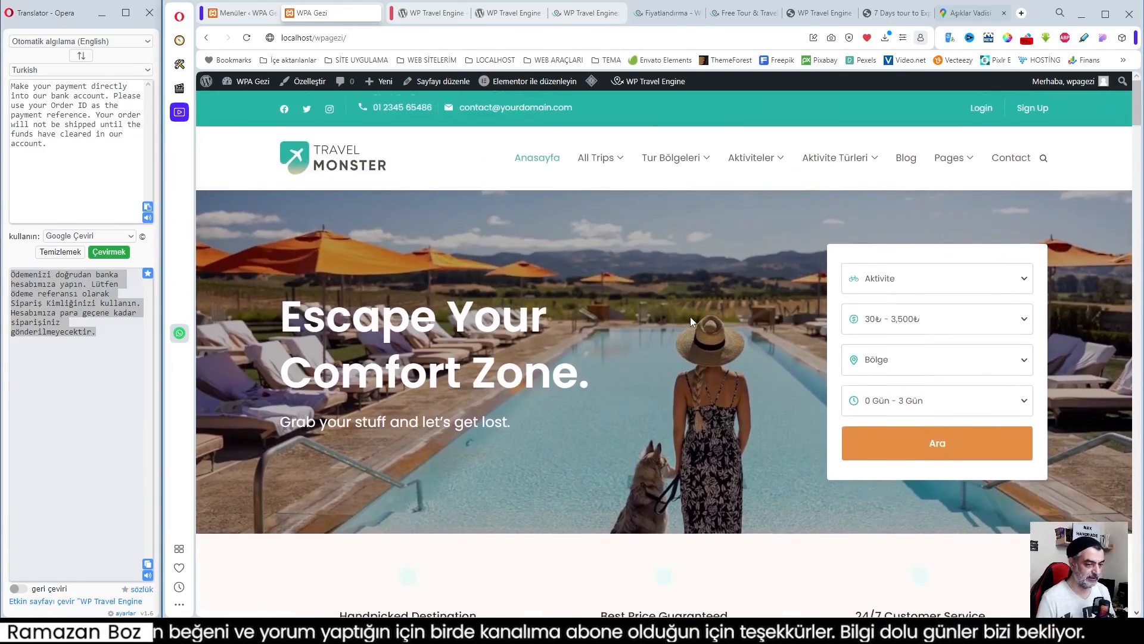